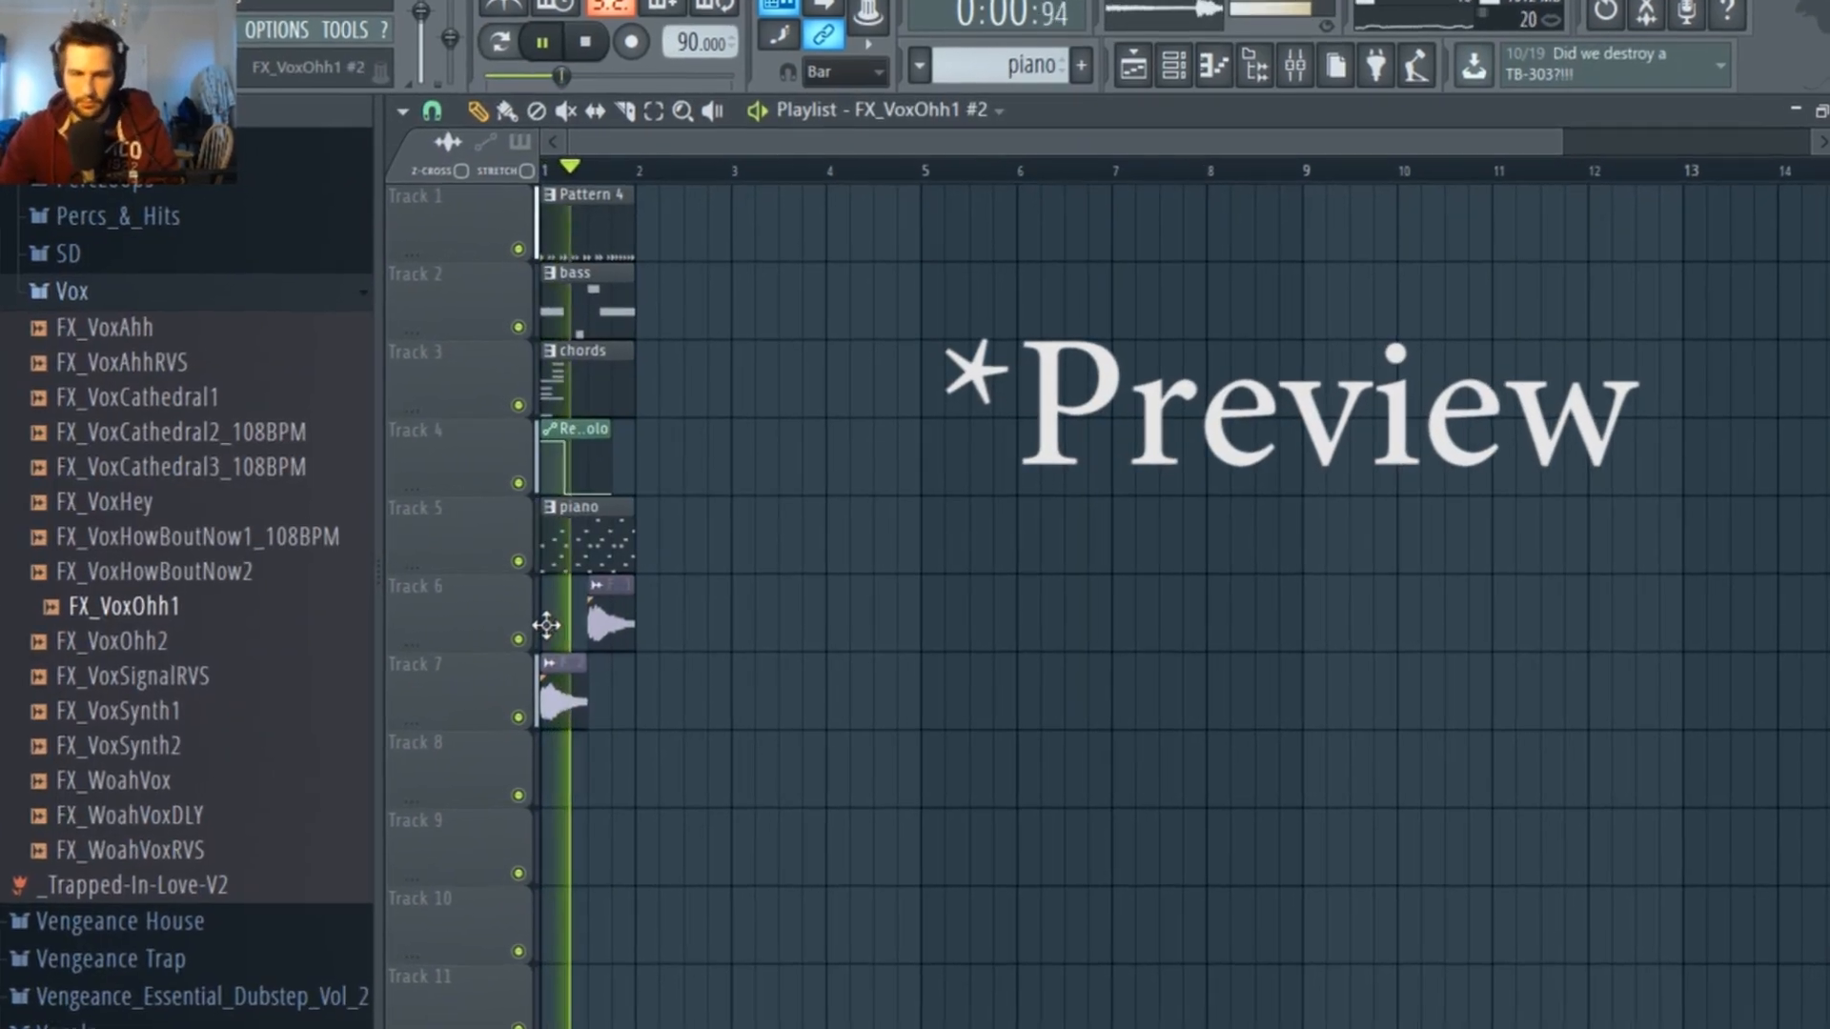
Move the vocal clip at bar 1 from Track 7 up to Track 6.
drag(572, 694, 572, 619)
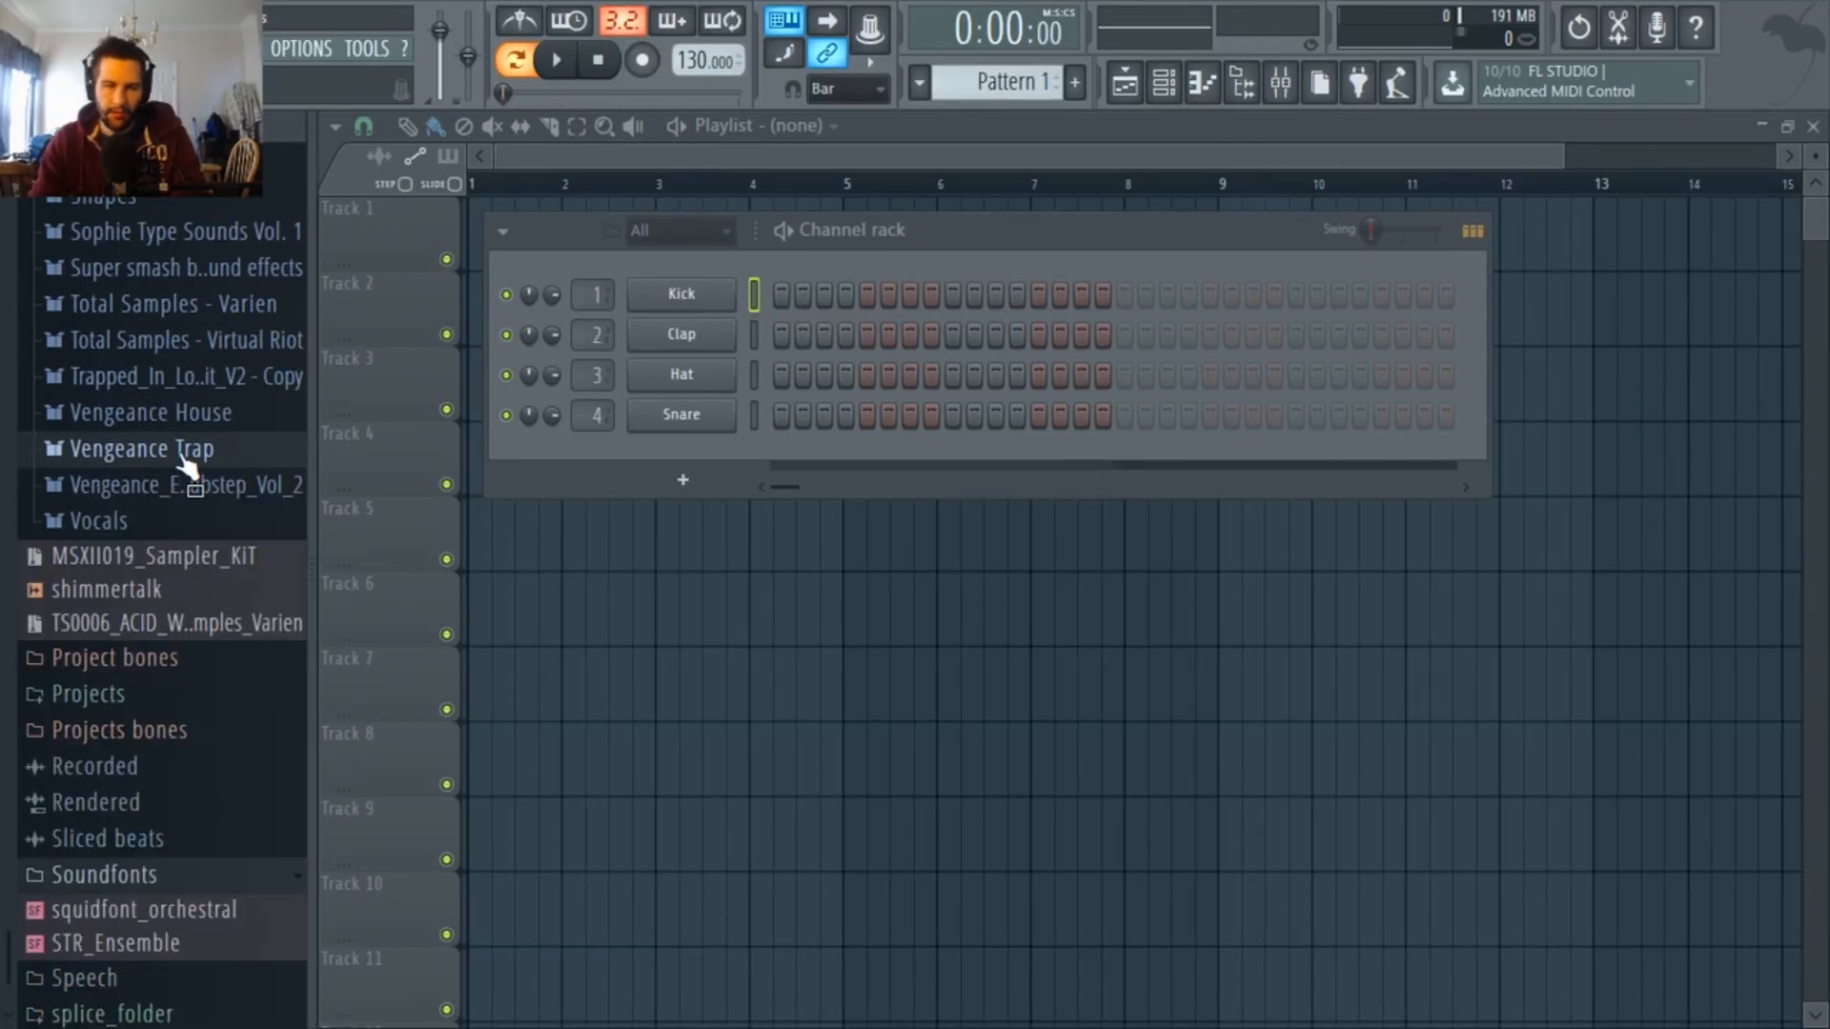
Audition hip-hop kicks from the Vengeance Trap pack and load VTR1 Hiphop Kick 38 into the Kick channel.
click(198, 449)
click(111, 557)
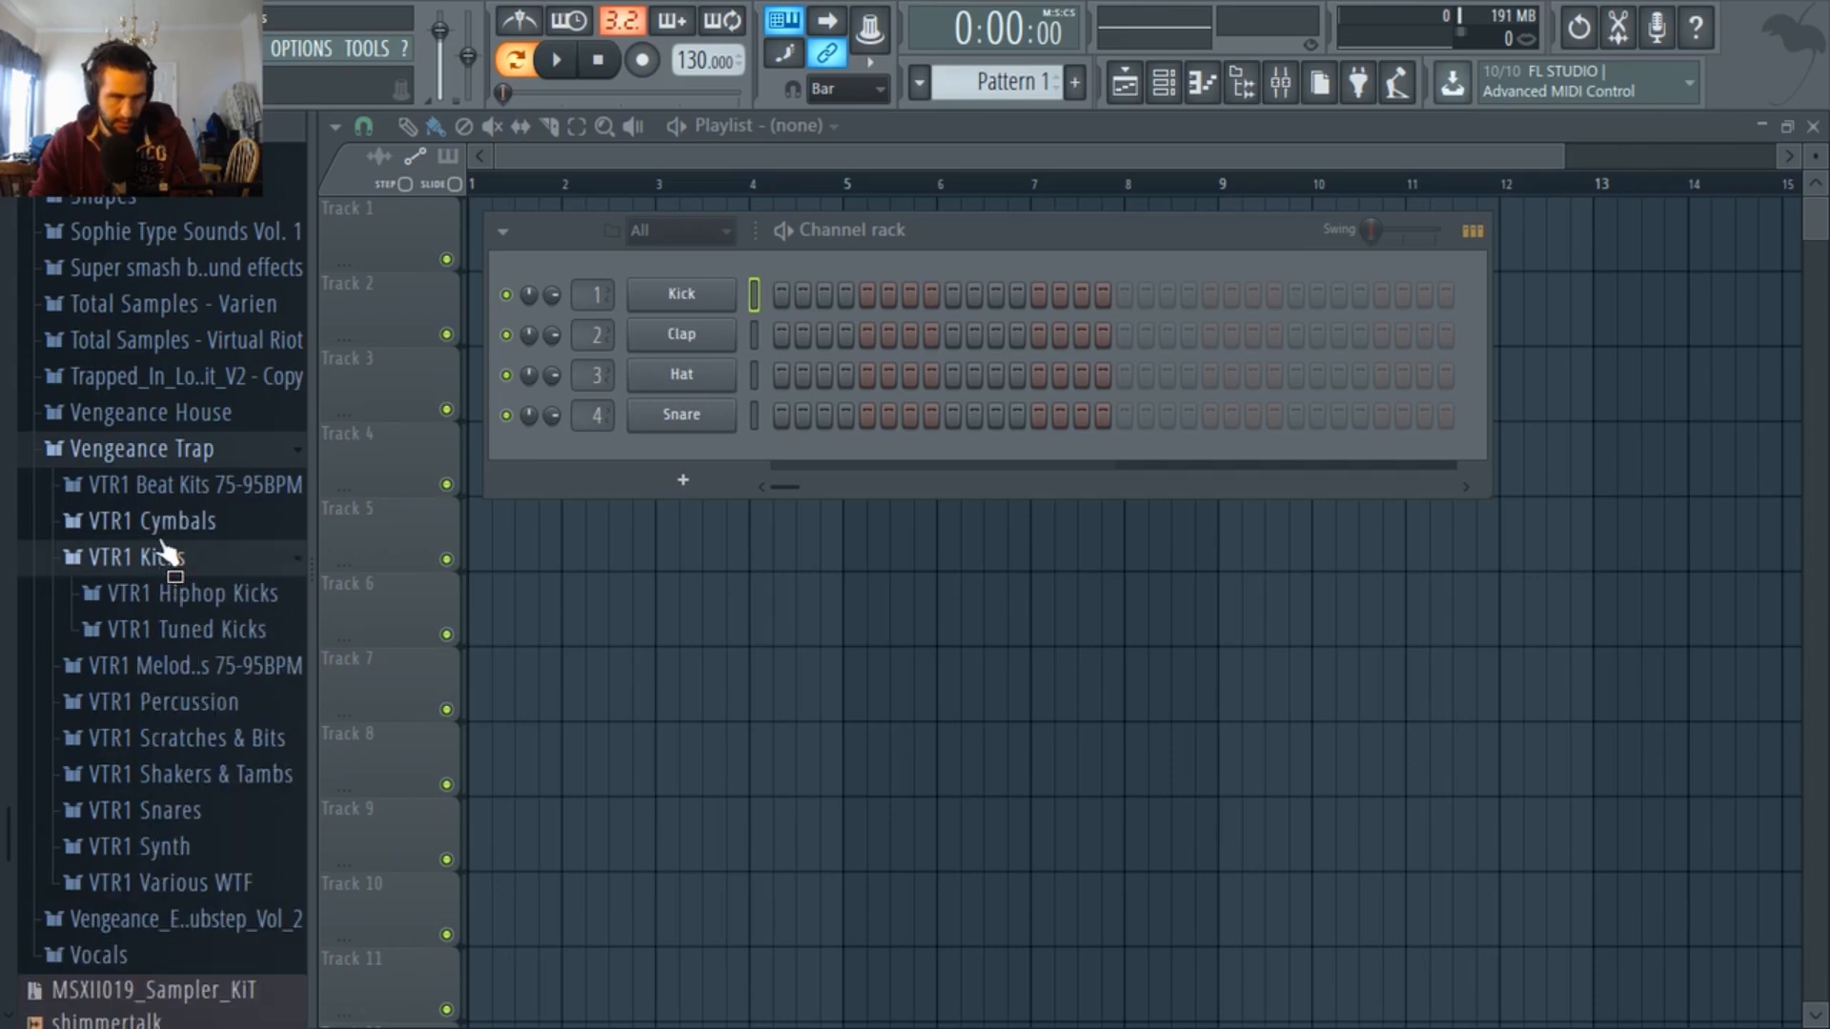
scroll(172, 496, down, 3)
click(176, 358)
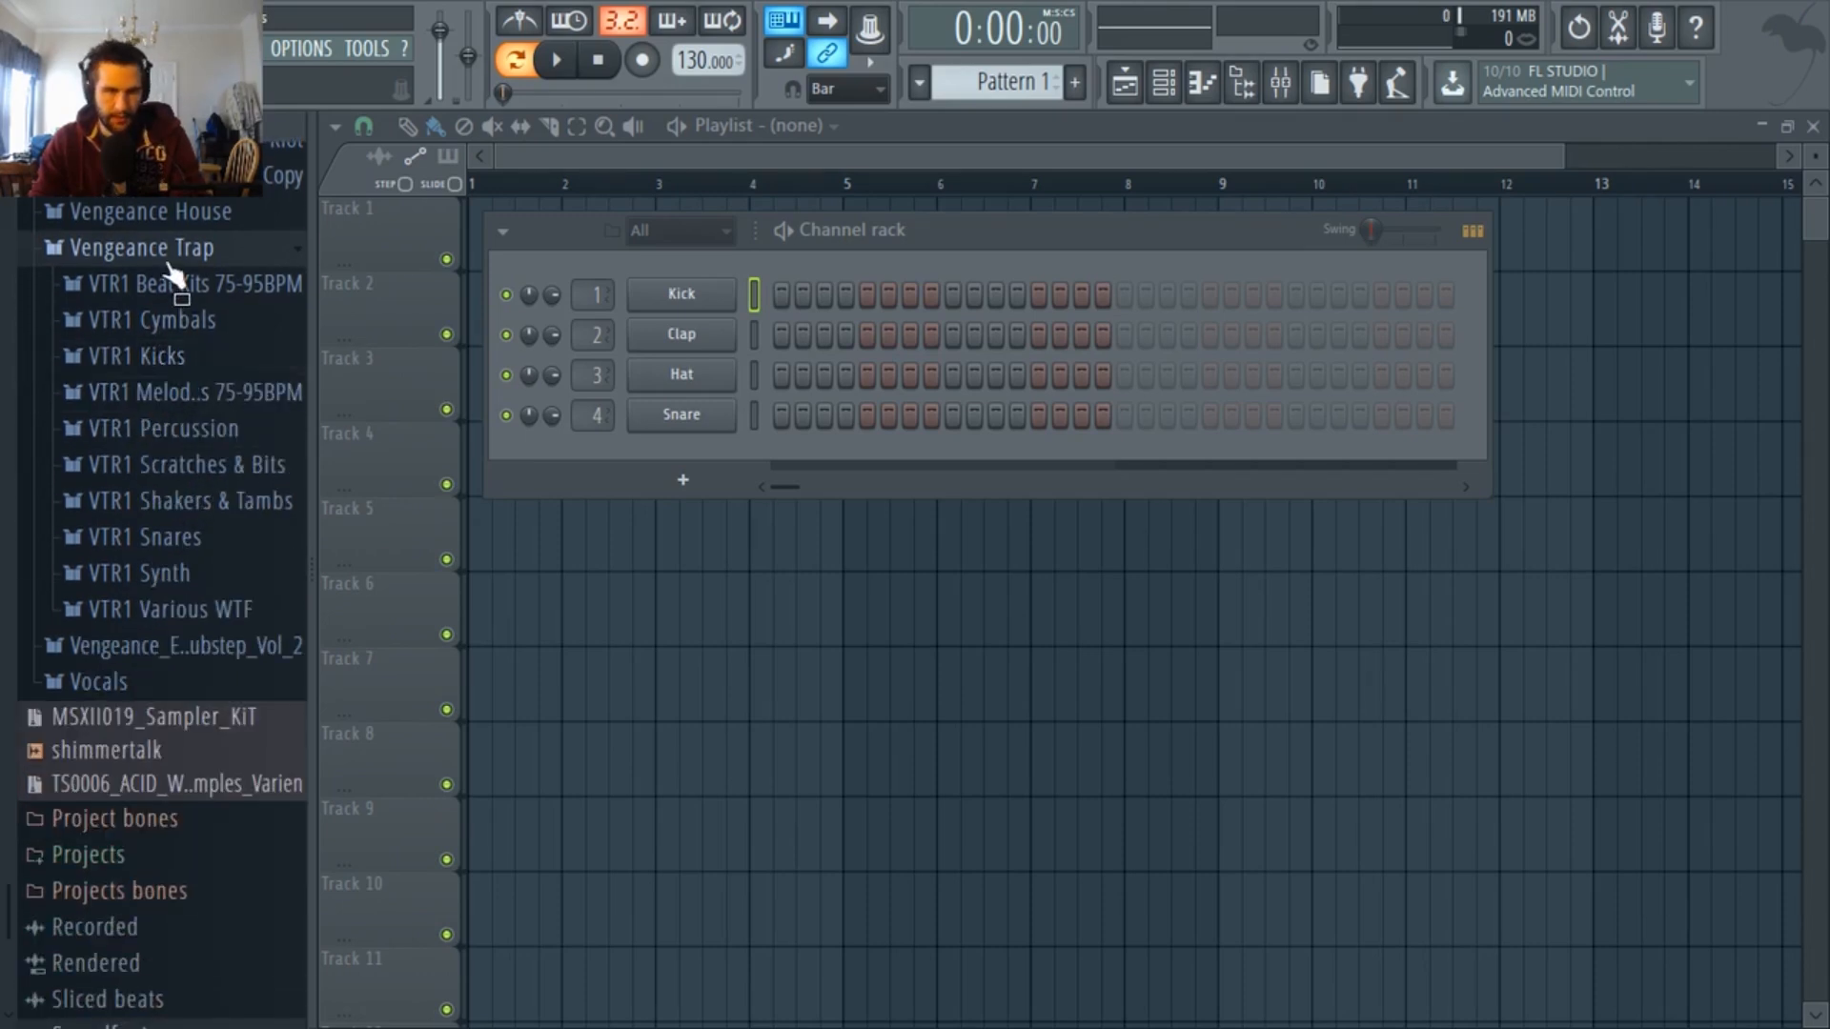
click(167, 250)
click(191, 410)
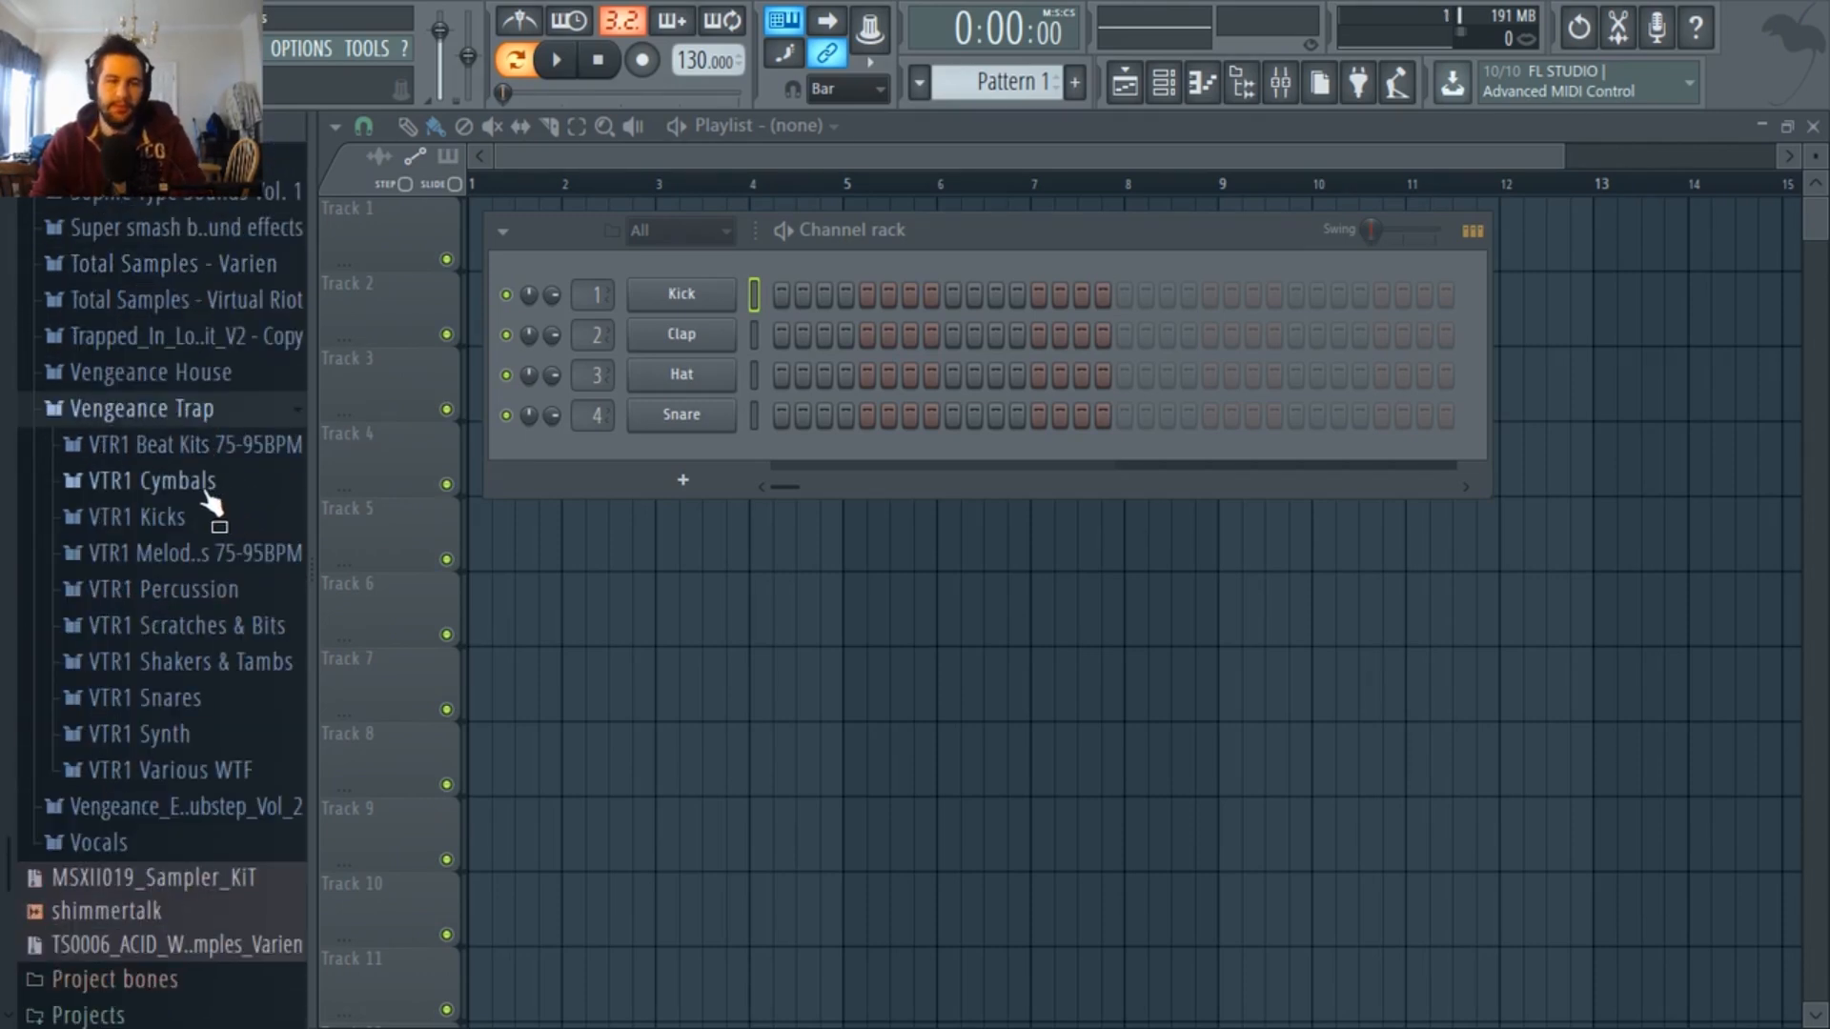
click(233, 622)
click(233, 624)
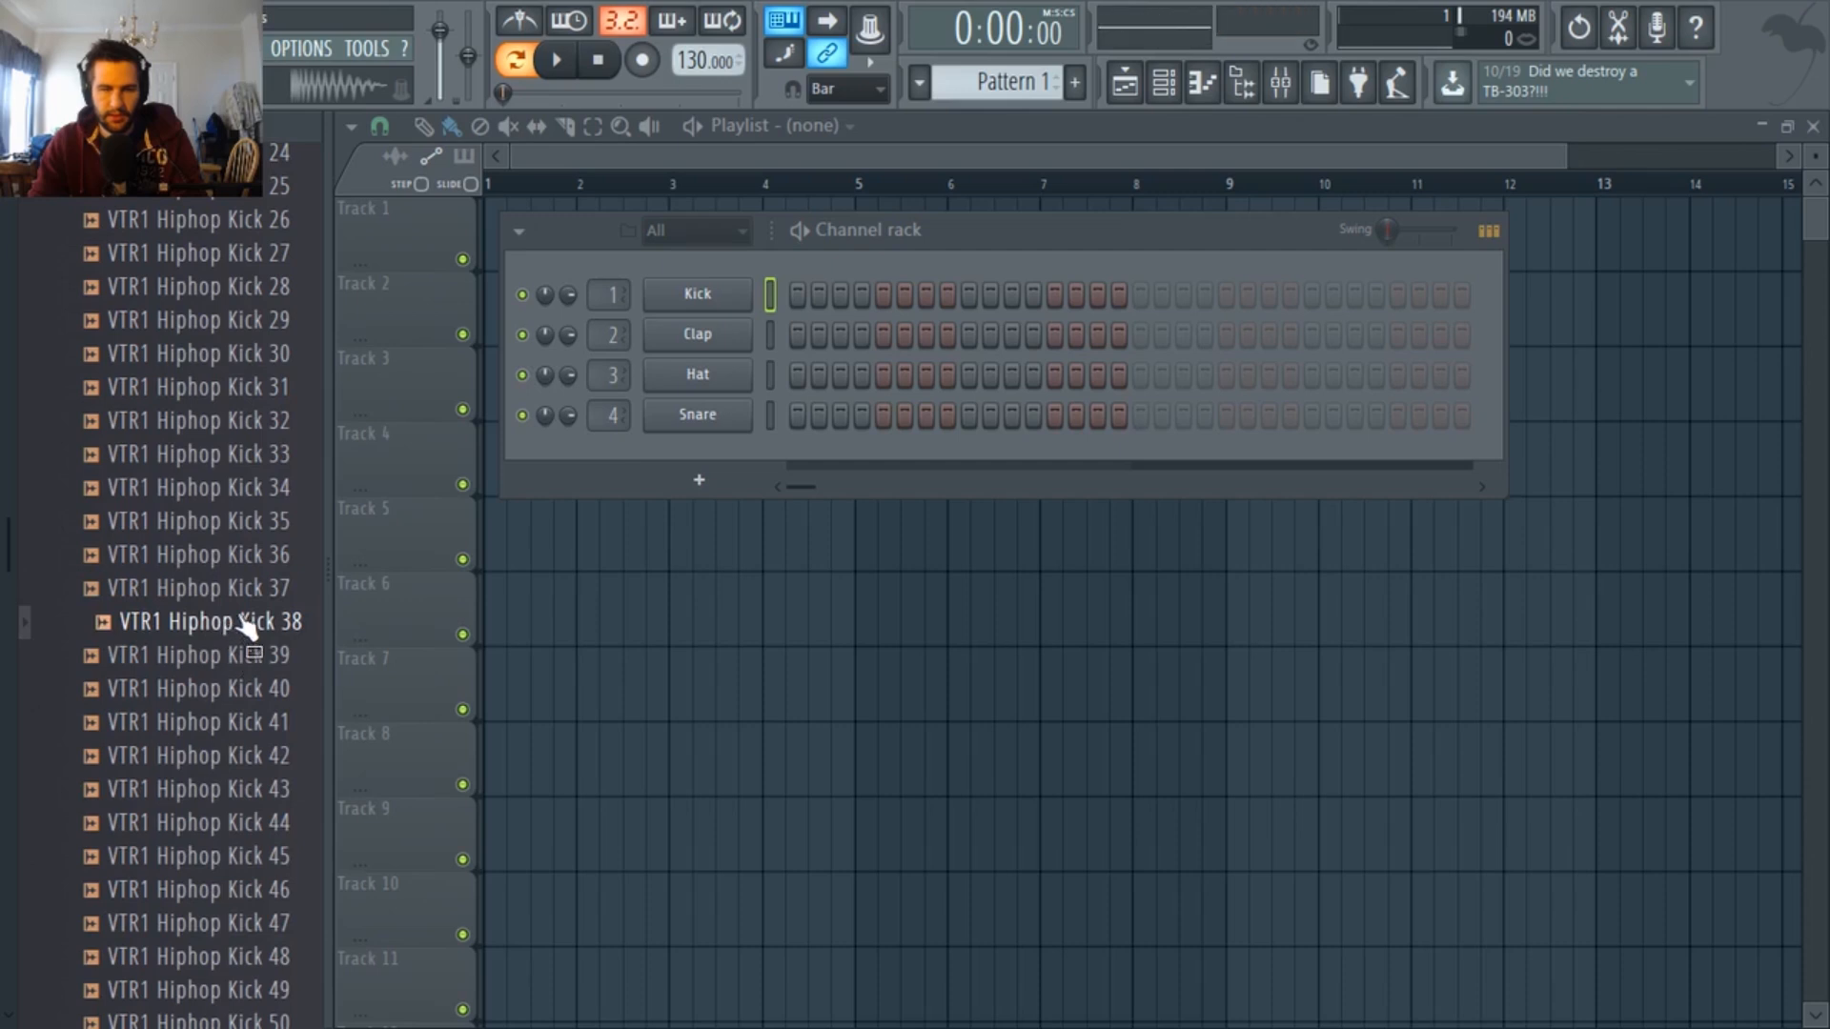
click(233, 601)
click(228, 600)
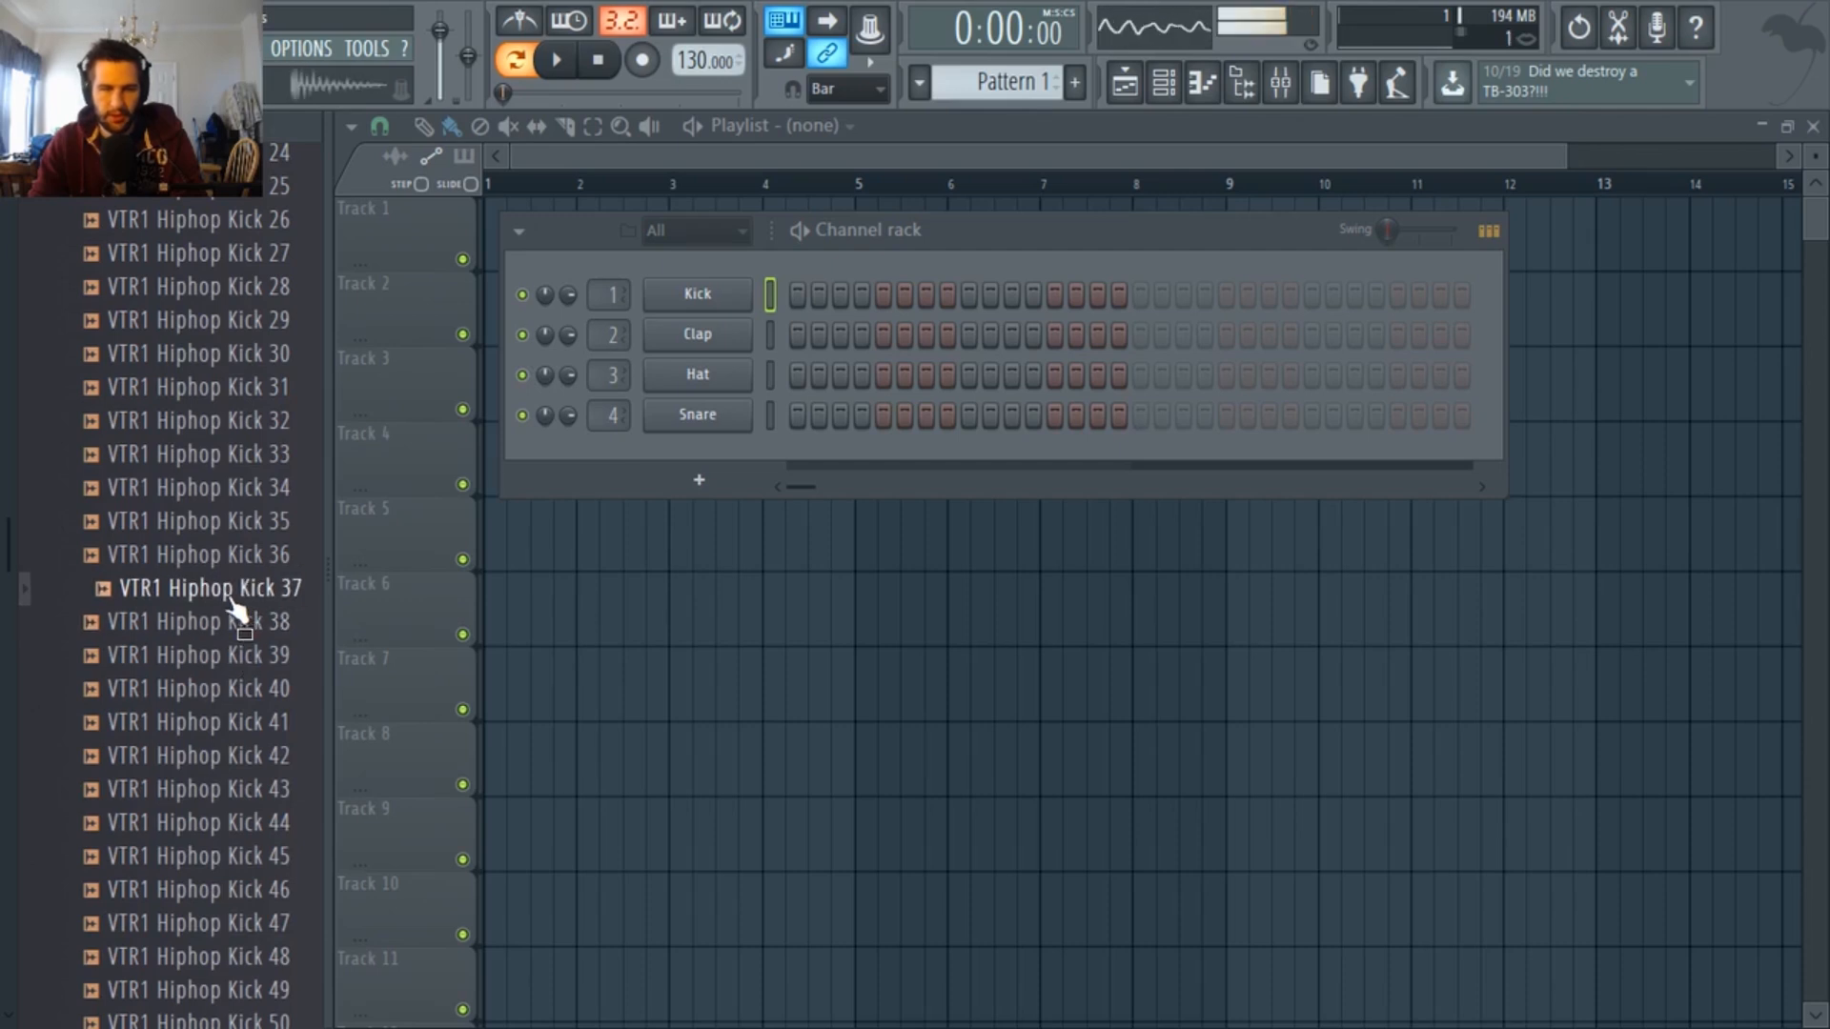
click(227, 625)
drag(234, 625, 667, 298)
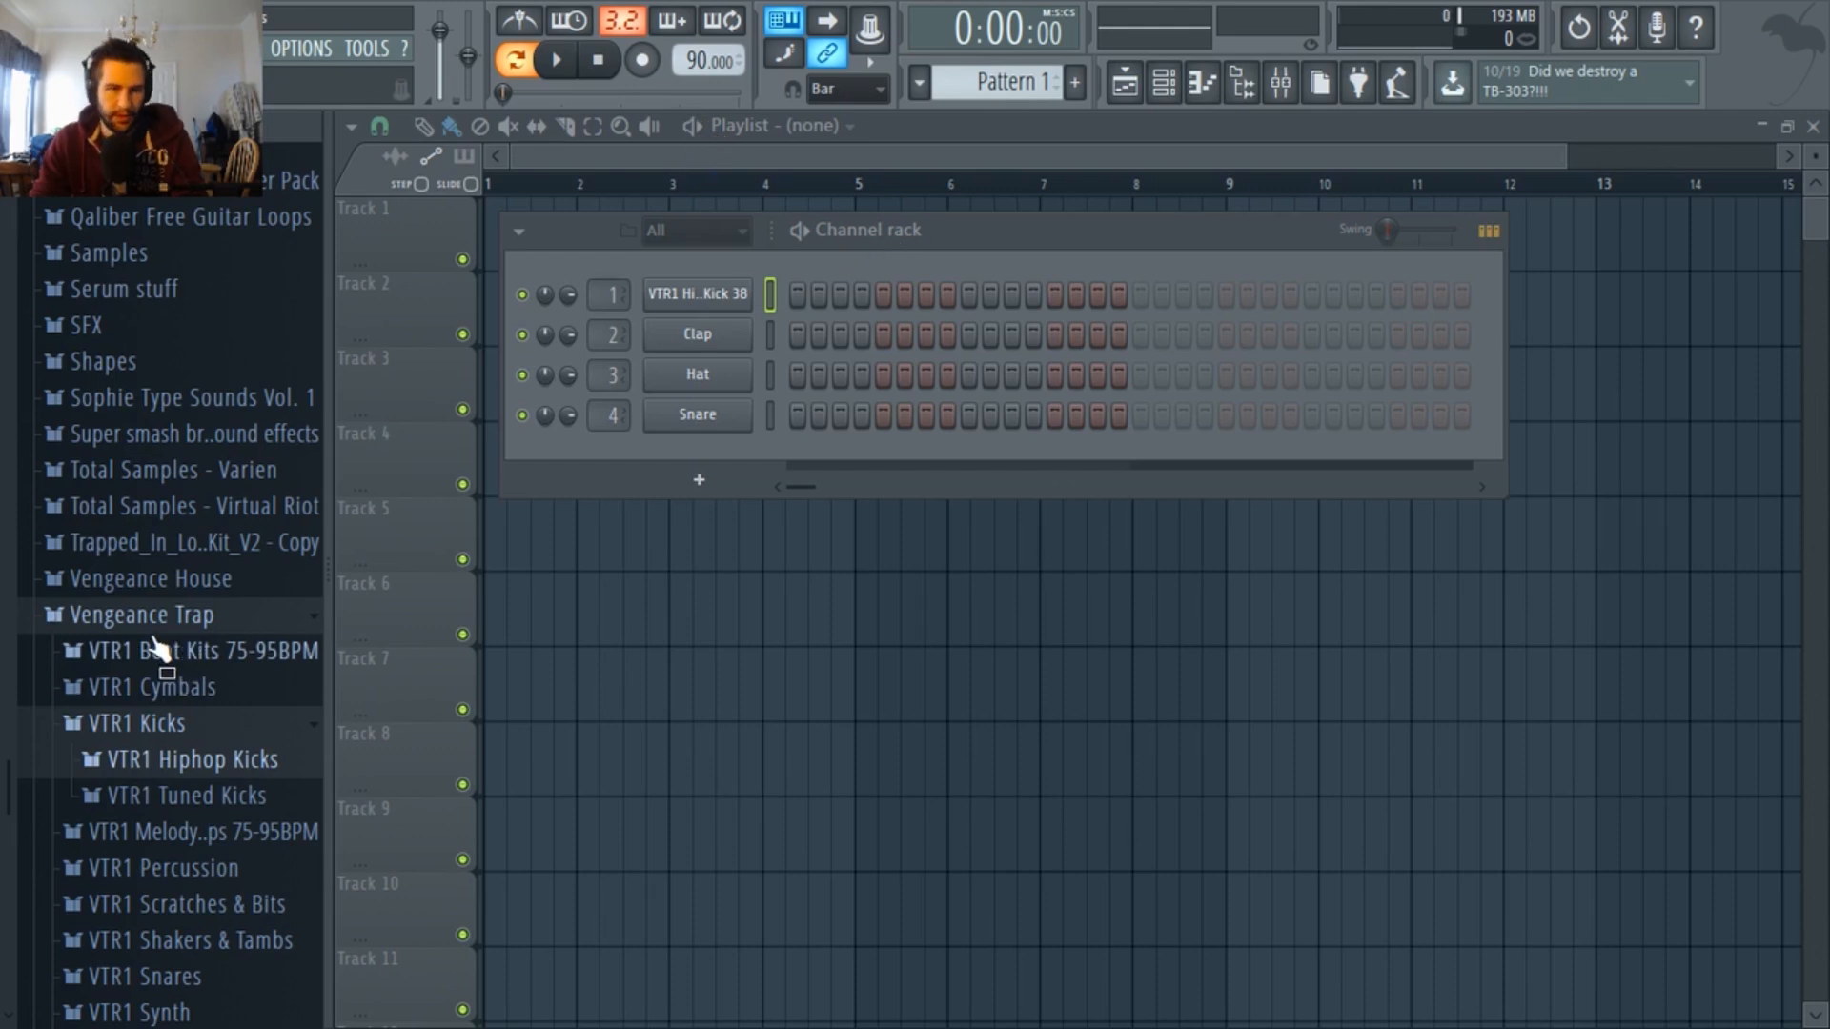
Audition the Screaming08 snares in the Vengeance Trap pack and load VTR1 Snare Screaming08 31 into the Clap channel.
click(152, 723)
click(215, 705)
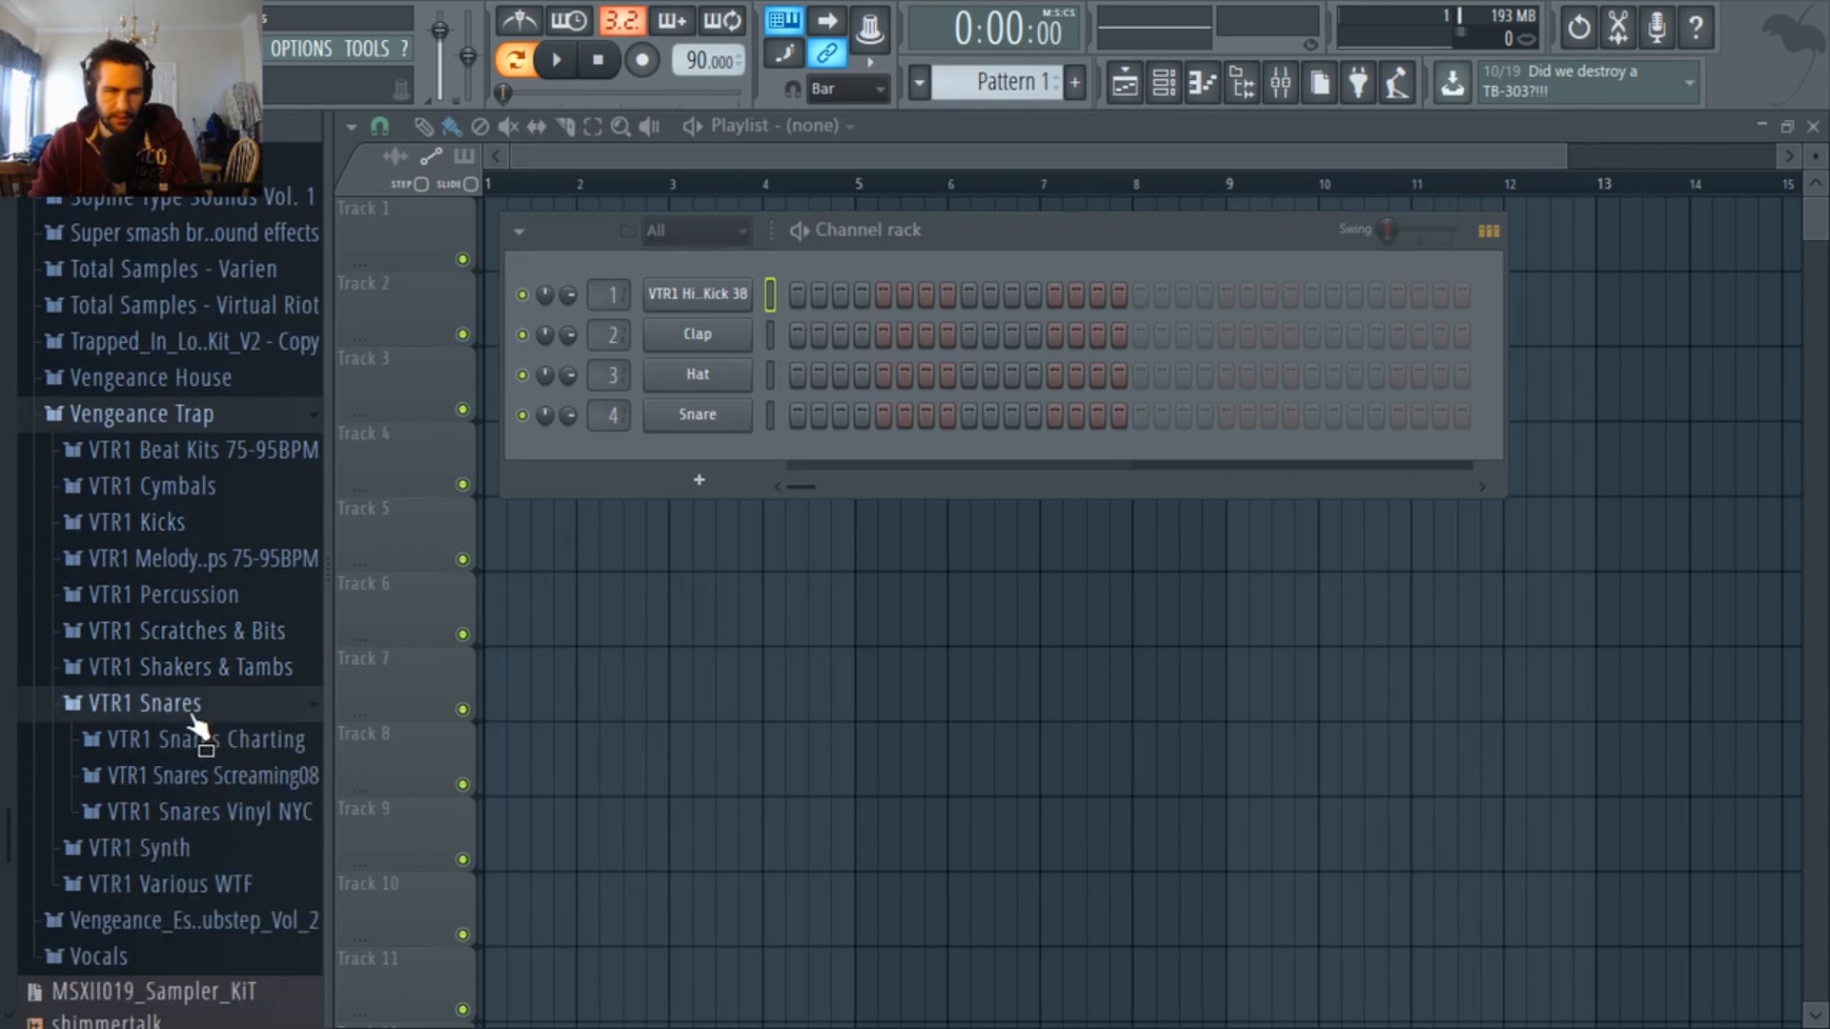
scroll(178, 668, down, 4)
scroll(210, 638, up, 2)
click(233, 591)
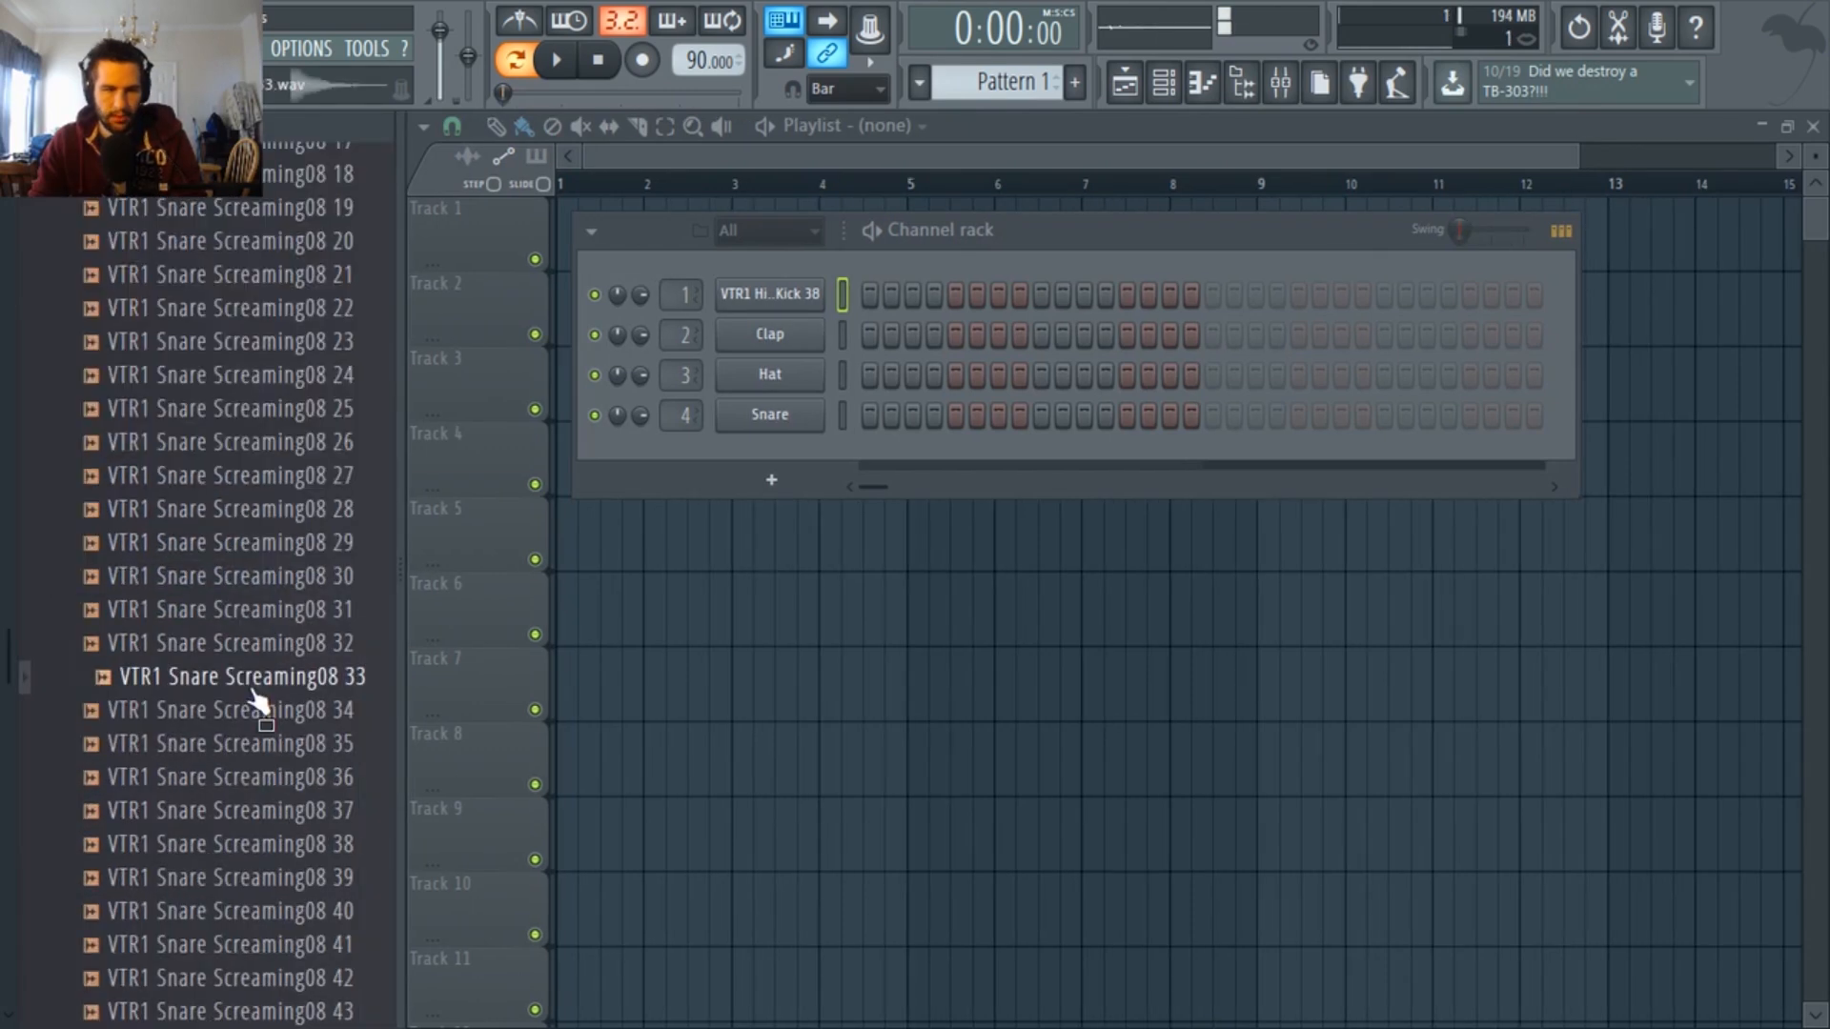
click(264, 619)
drag(266, 622, 802, 339)
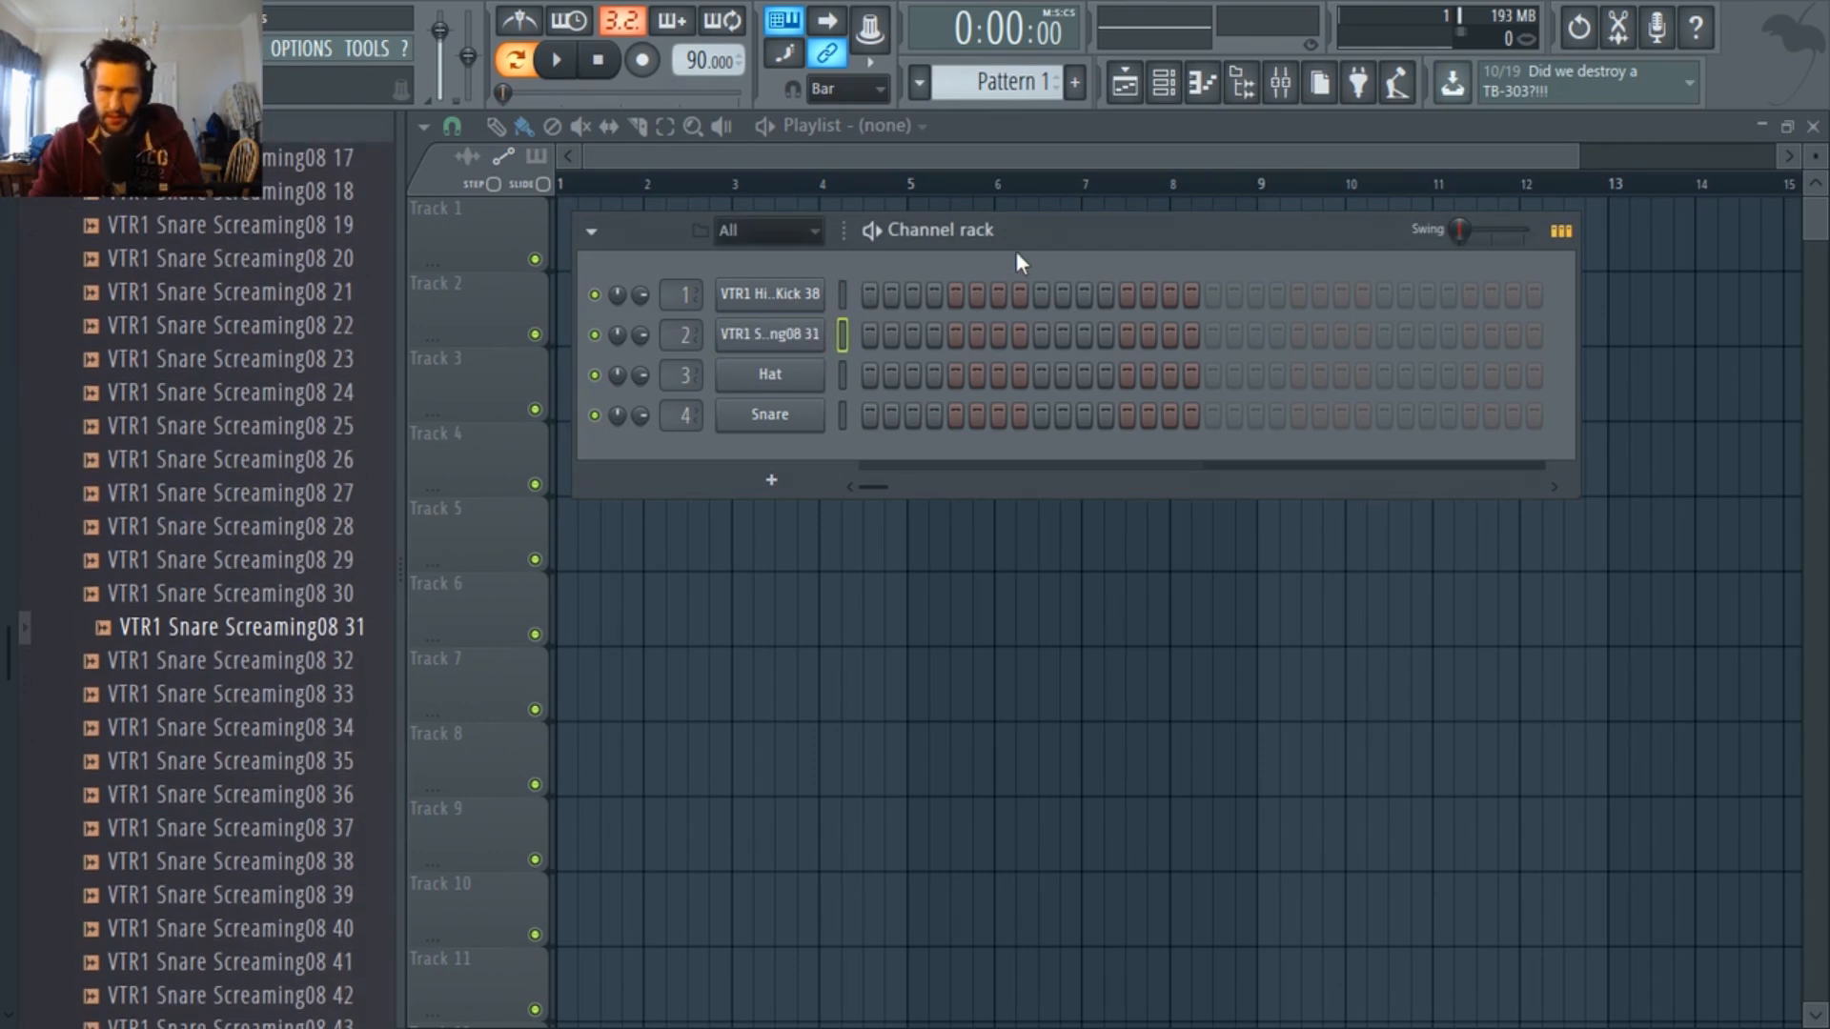
Audition the VTR1 closed hi-hats and load VTR1 Closed Hihat 38 into the Hat channel.
drag(1014, 230, 953, 203)
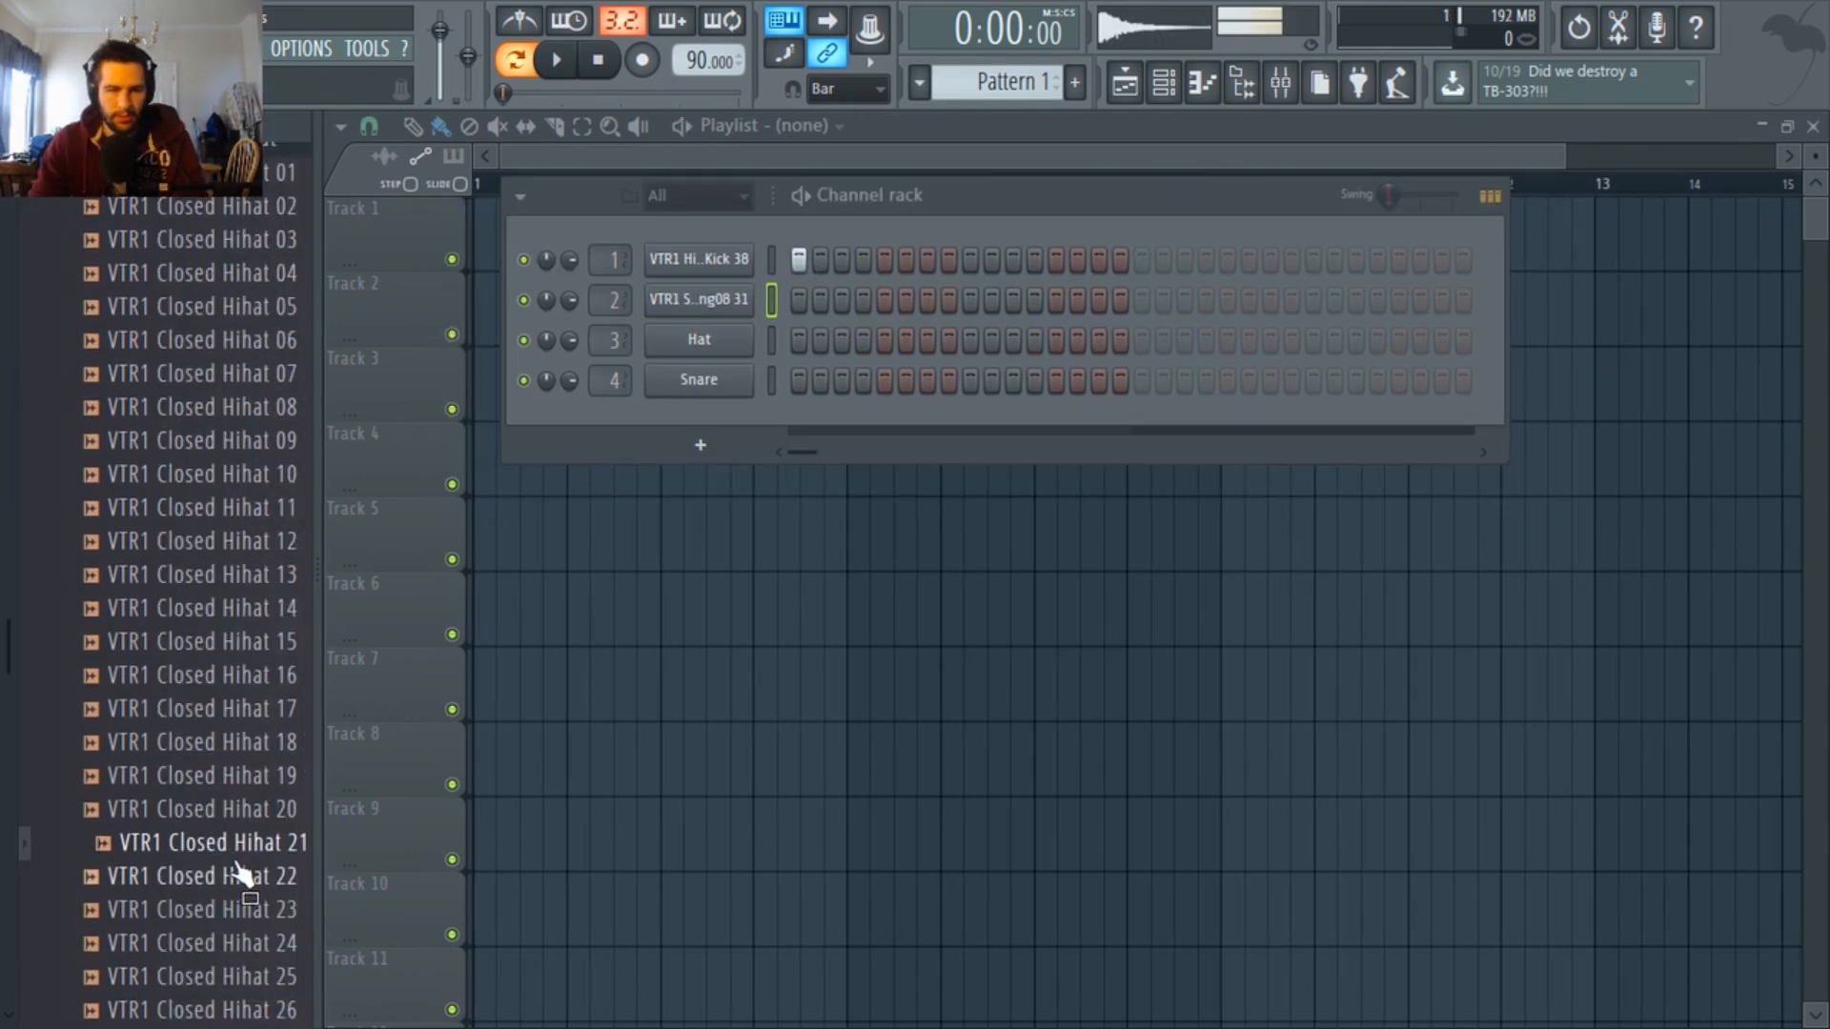
scroll(227, 835, down, 2)
click(227, 835)
click(227, 869)
scroll(227, 862, down, 2)
click(227, 858)
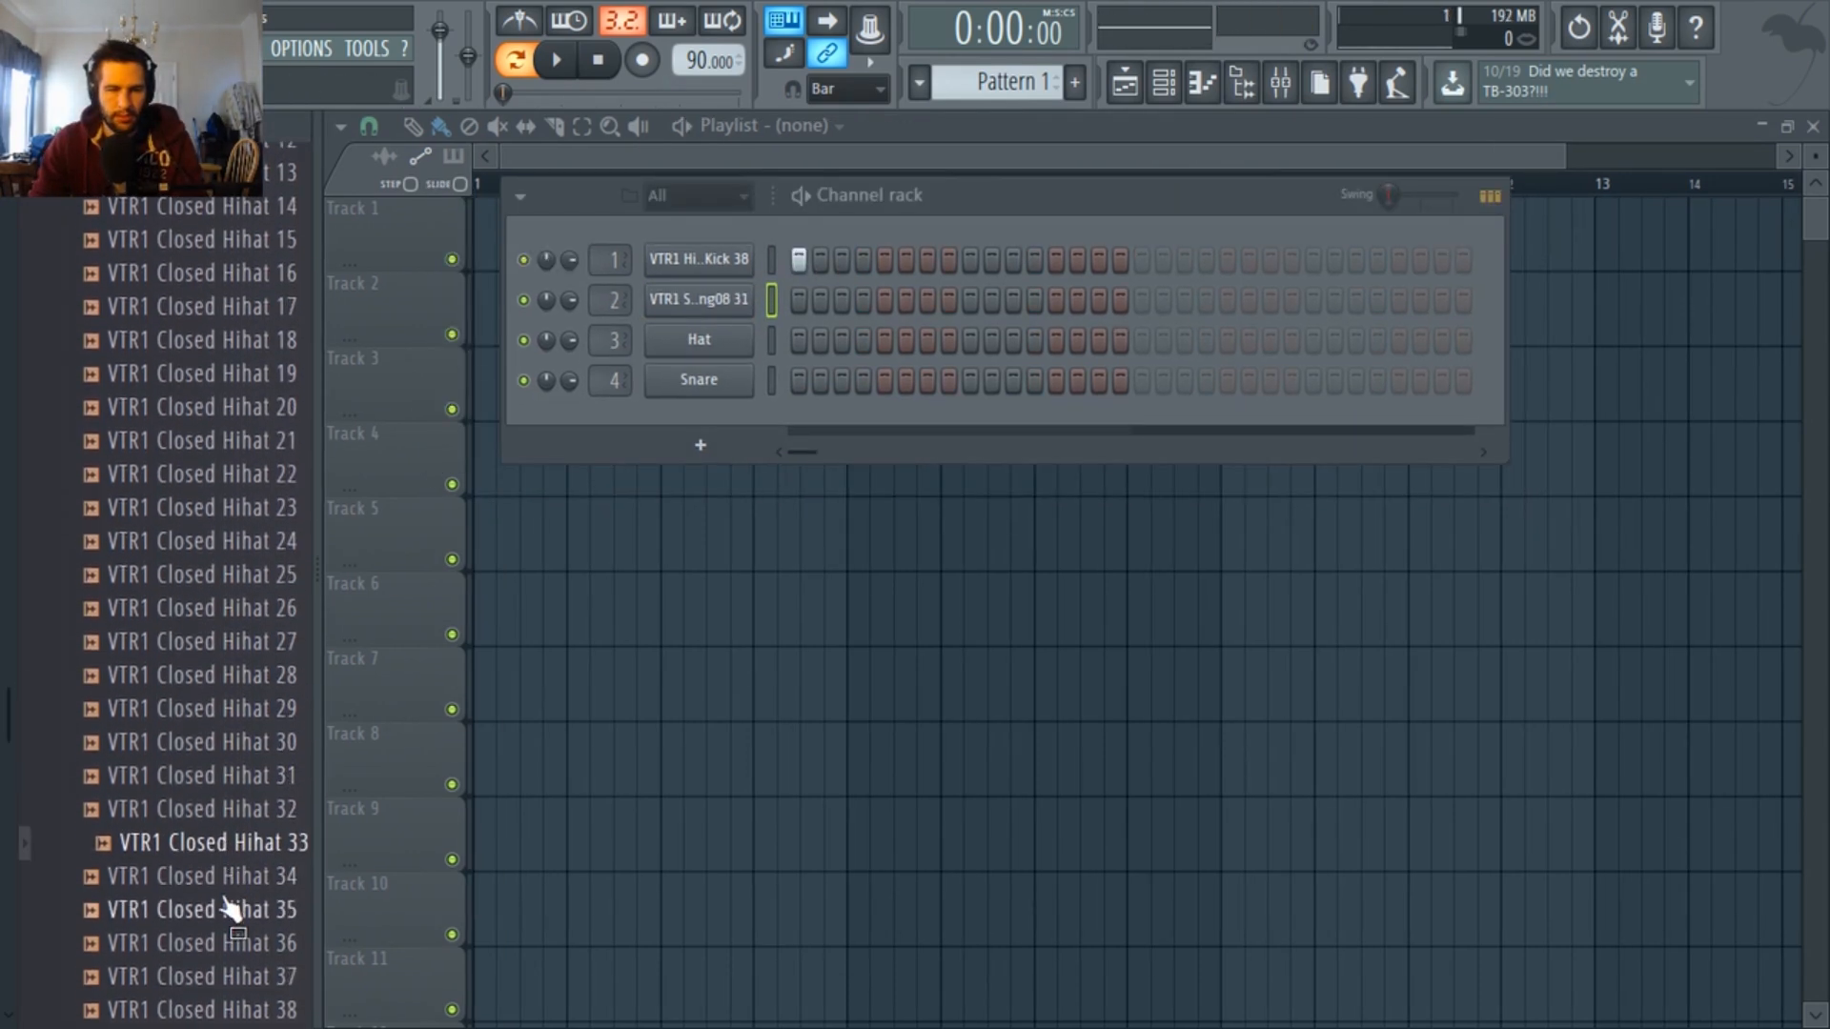
click(226, 901)
scroll(225, 848, down, 2)
click(222, 825)
click(222, 826)
drag(222, 826, 617, 610)
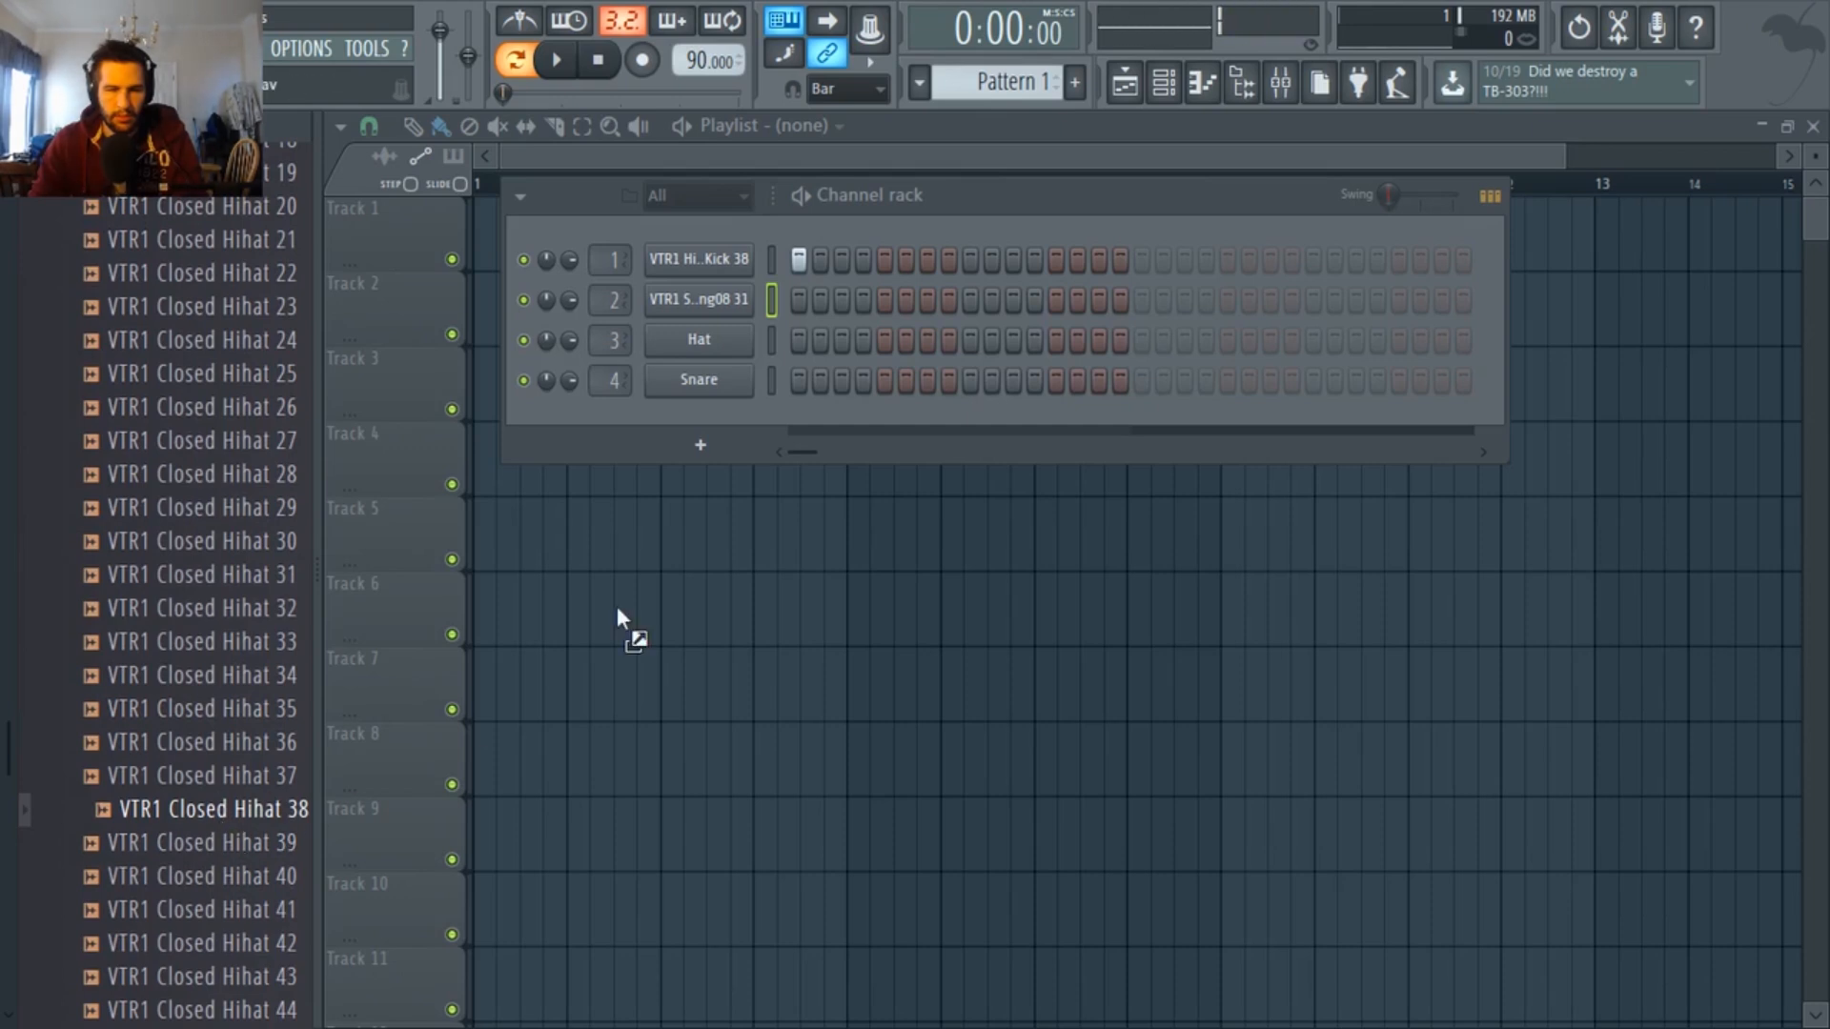
drag(720, 357, 734, 342)
Fill the hi-hat channel on every 2 steps and play the pattern back.
right_click(734, 340)
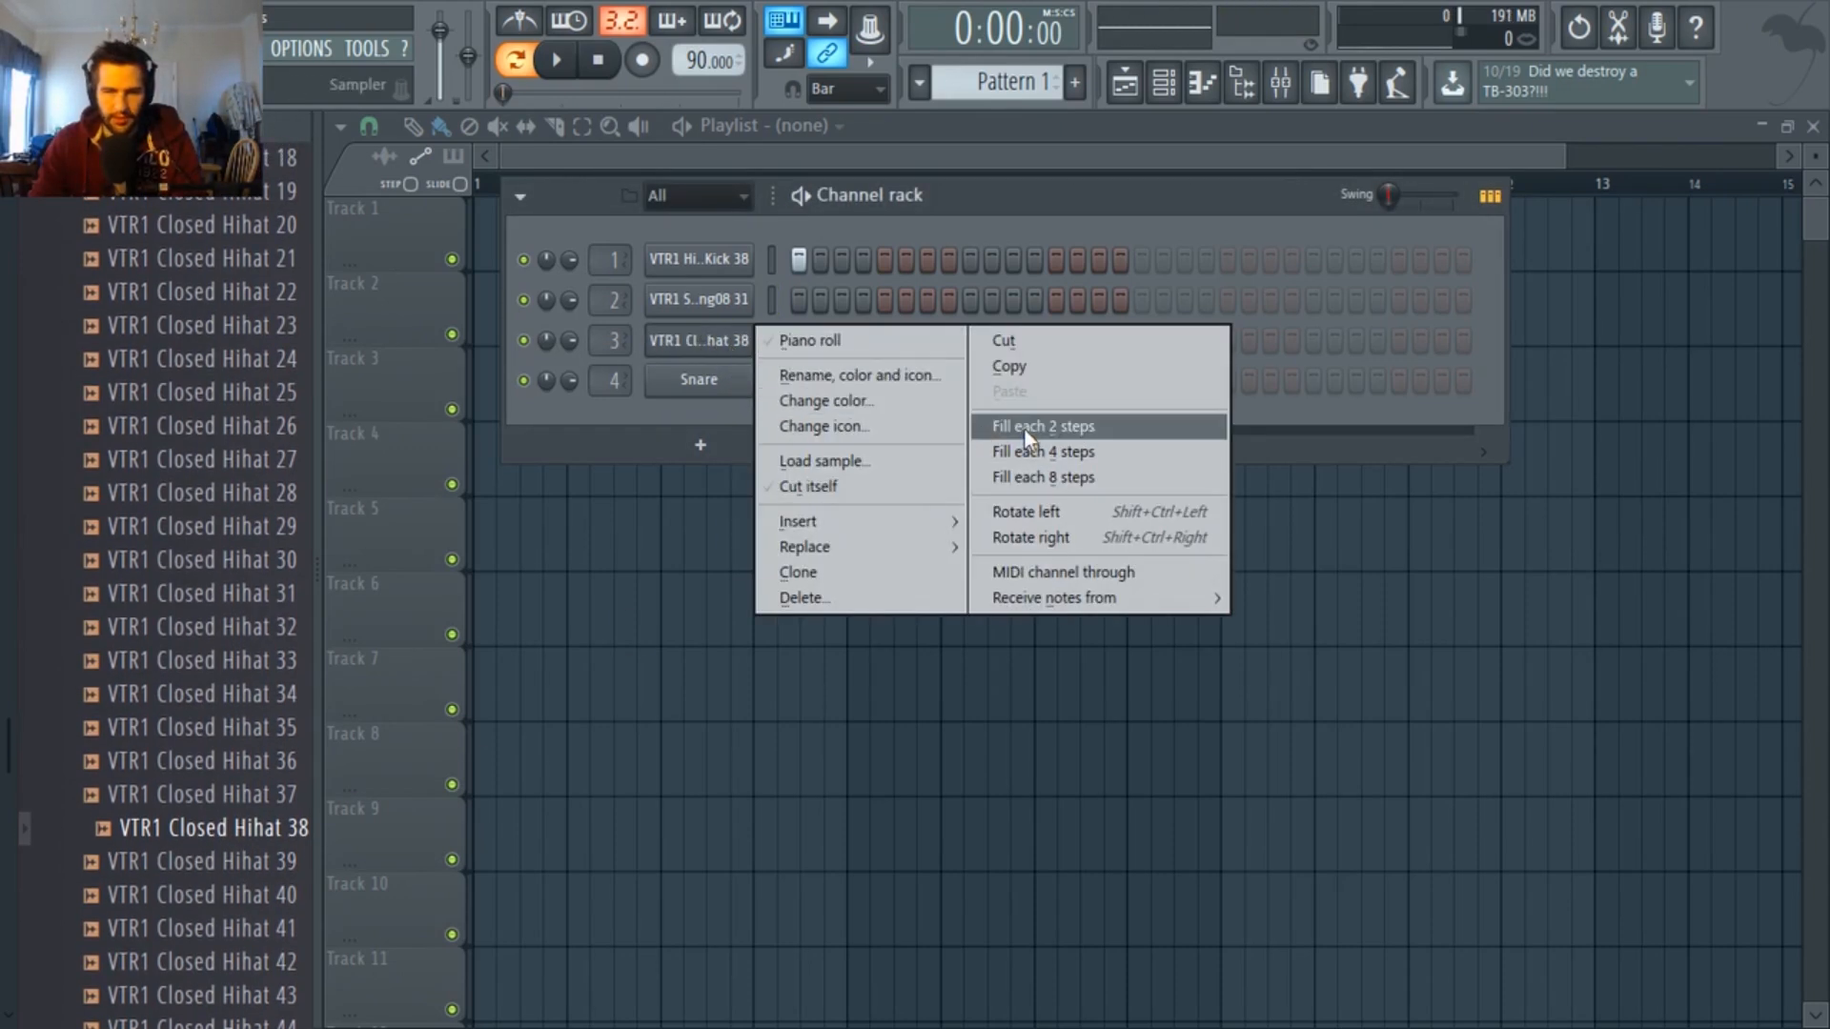
click(1077, 434)
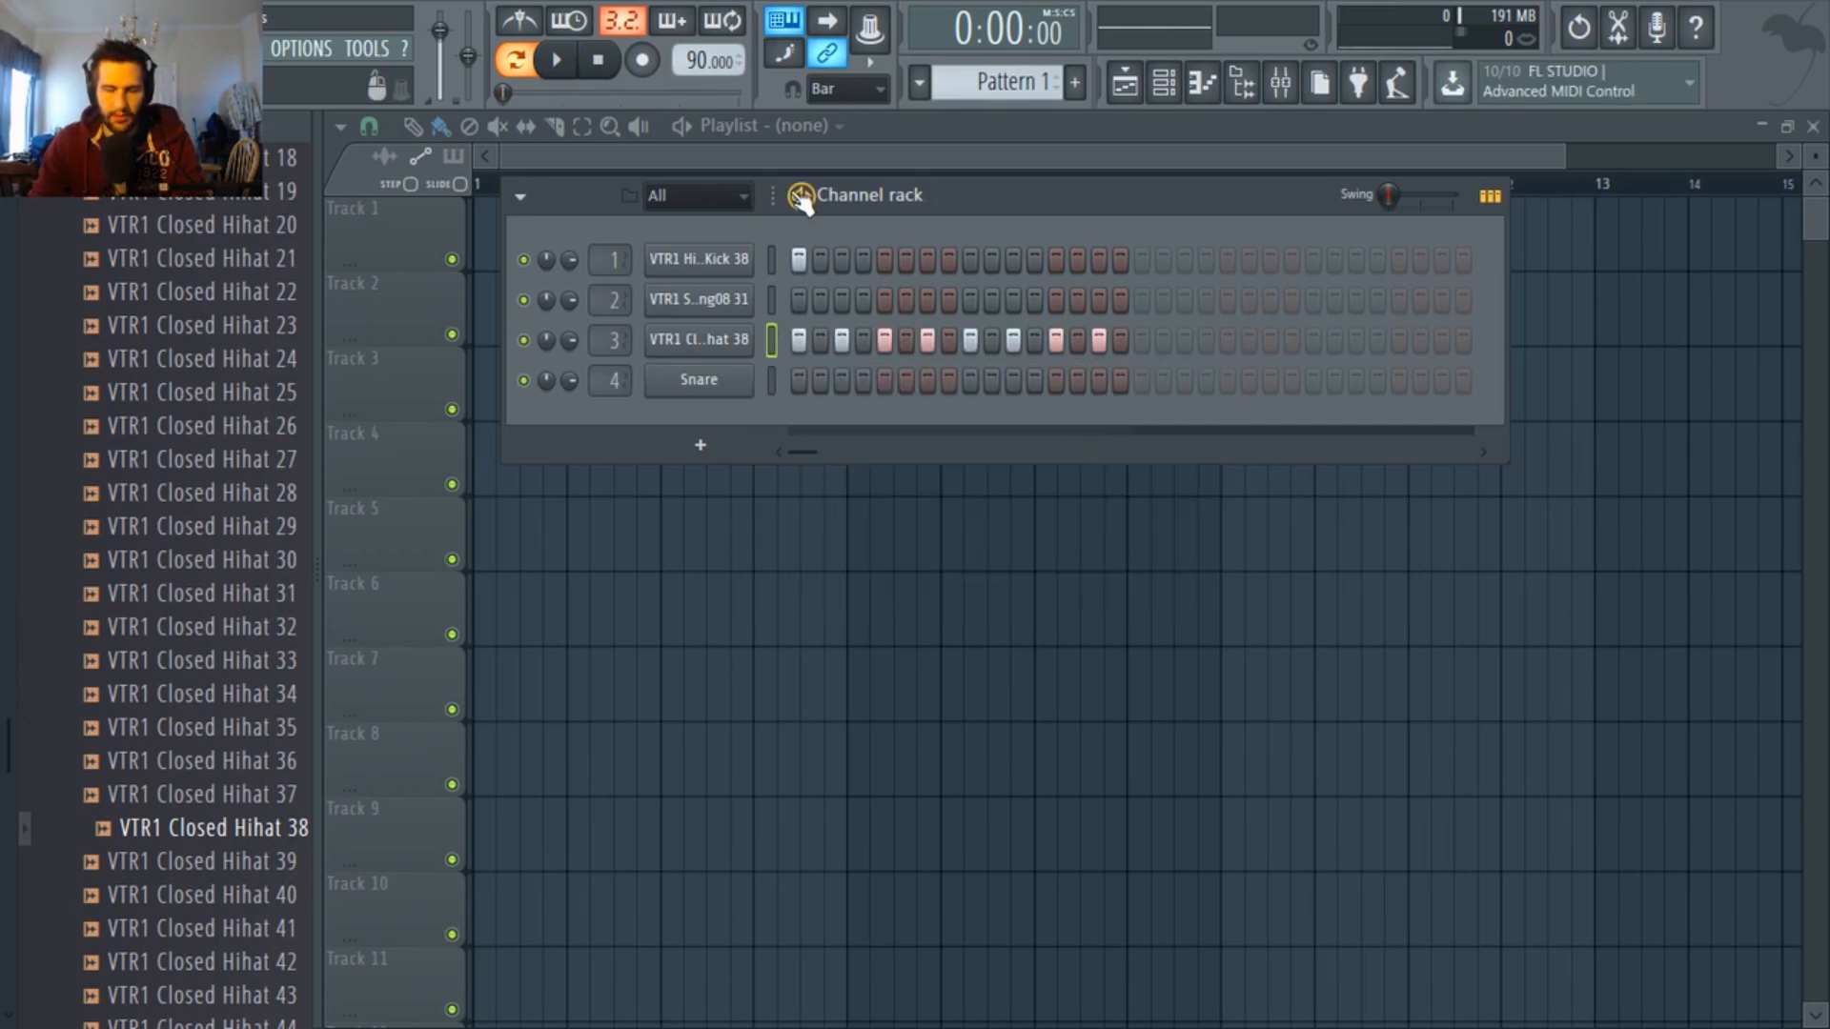
key(space)
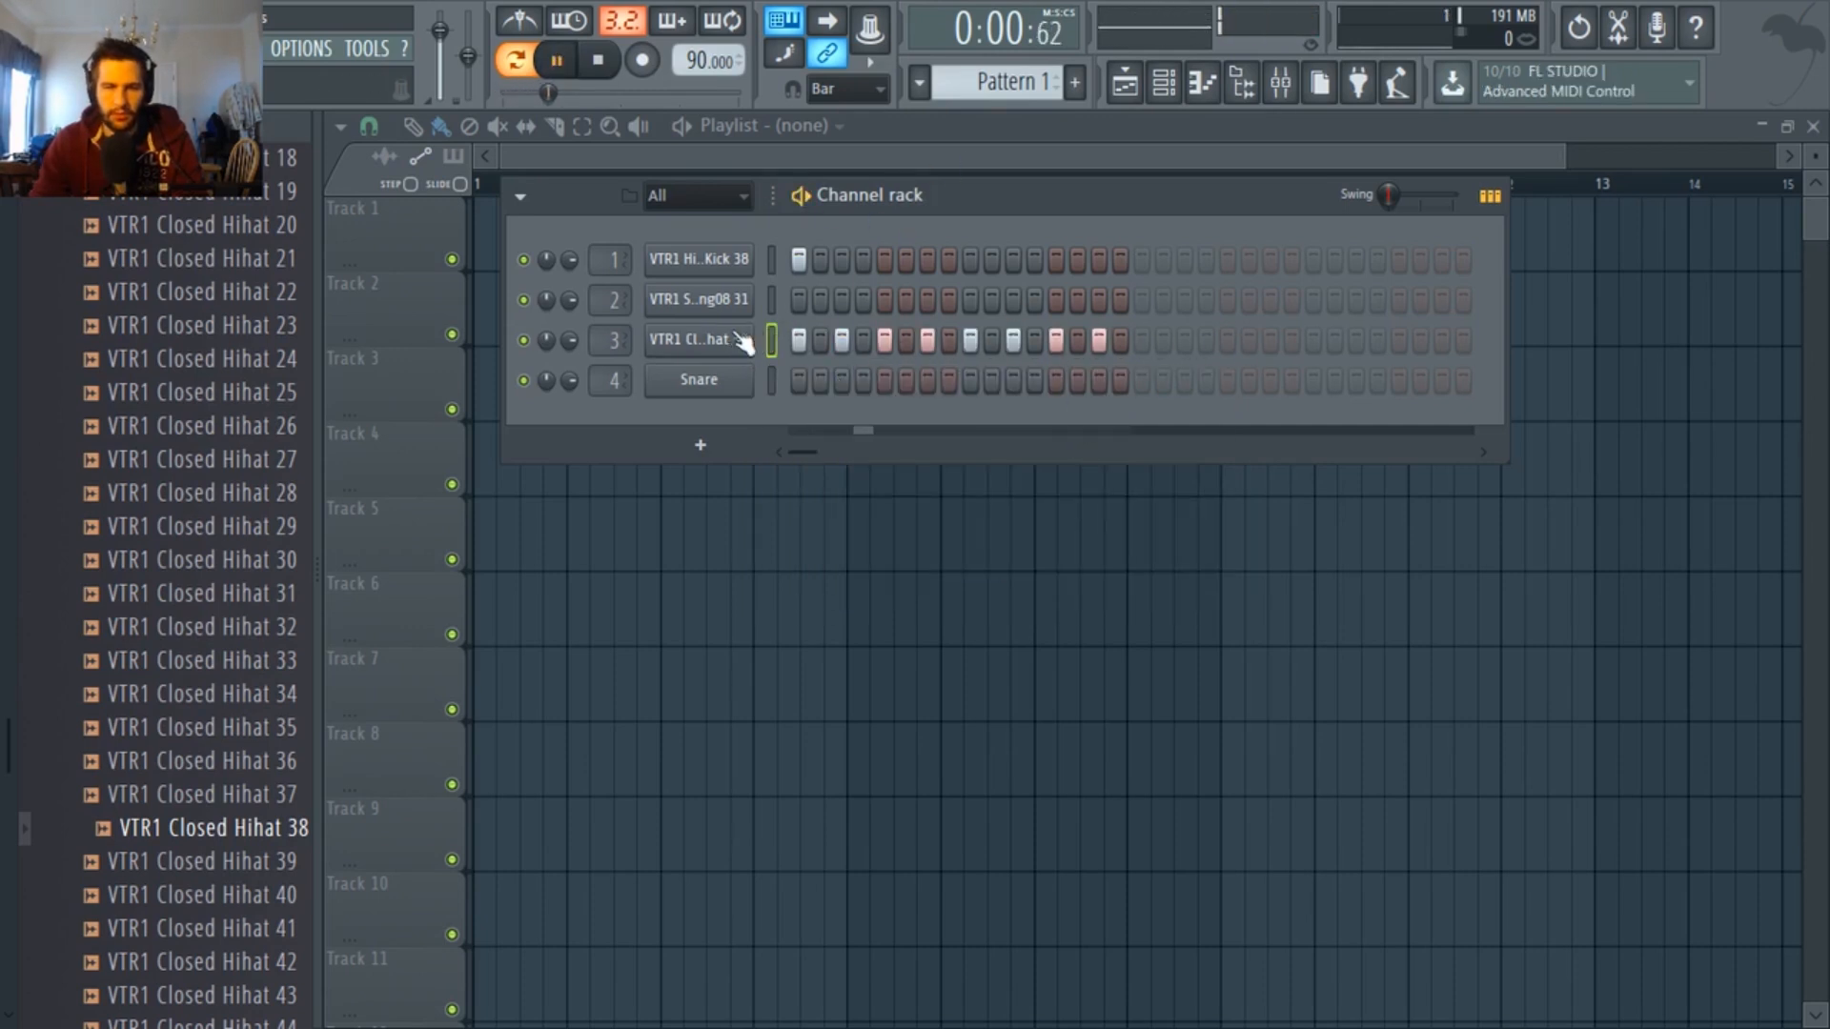
key(space)
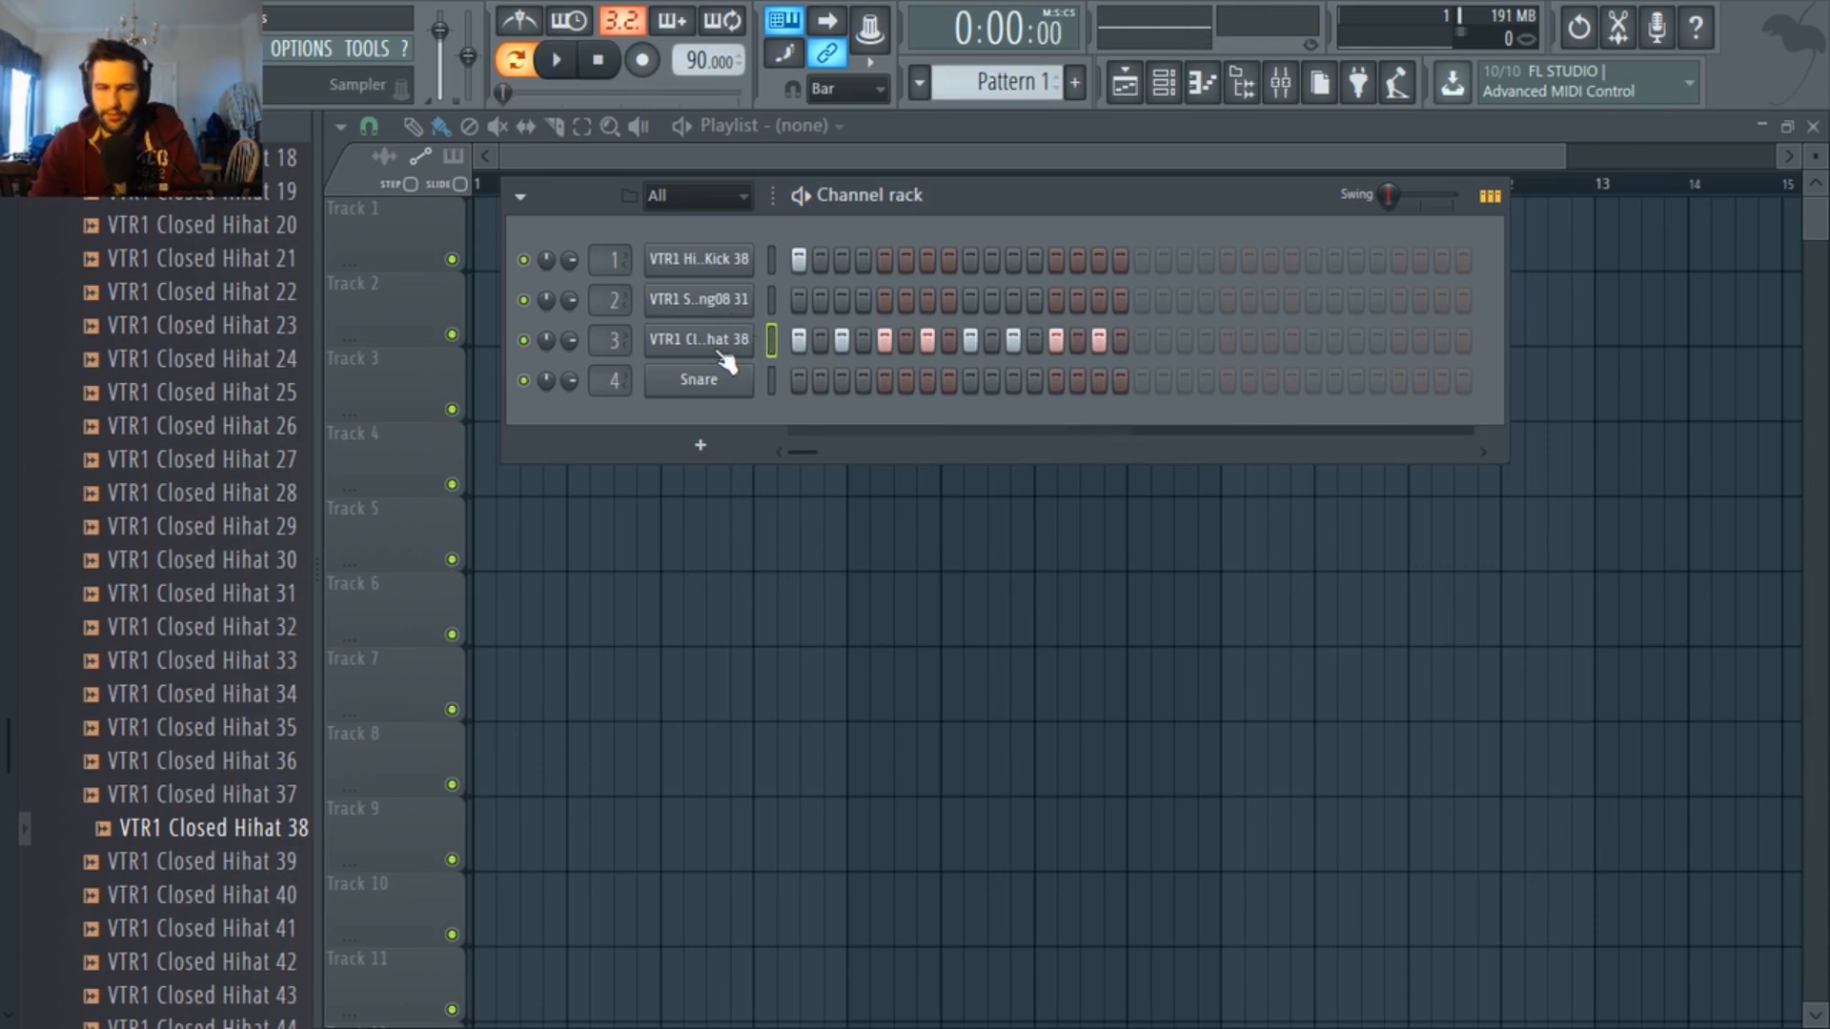
Enable the Cut itself option for the hi-hat, kick and snare channels.
right_click(751, 335)
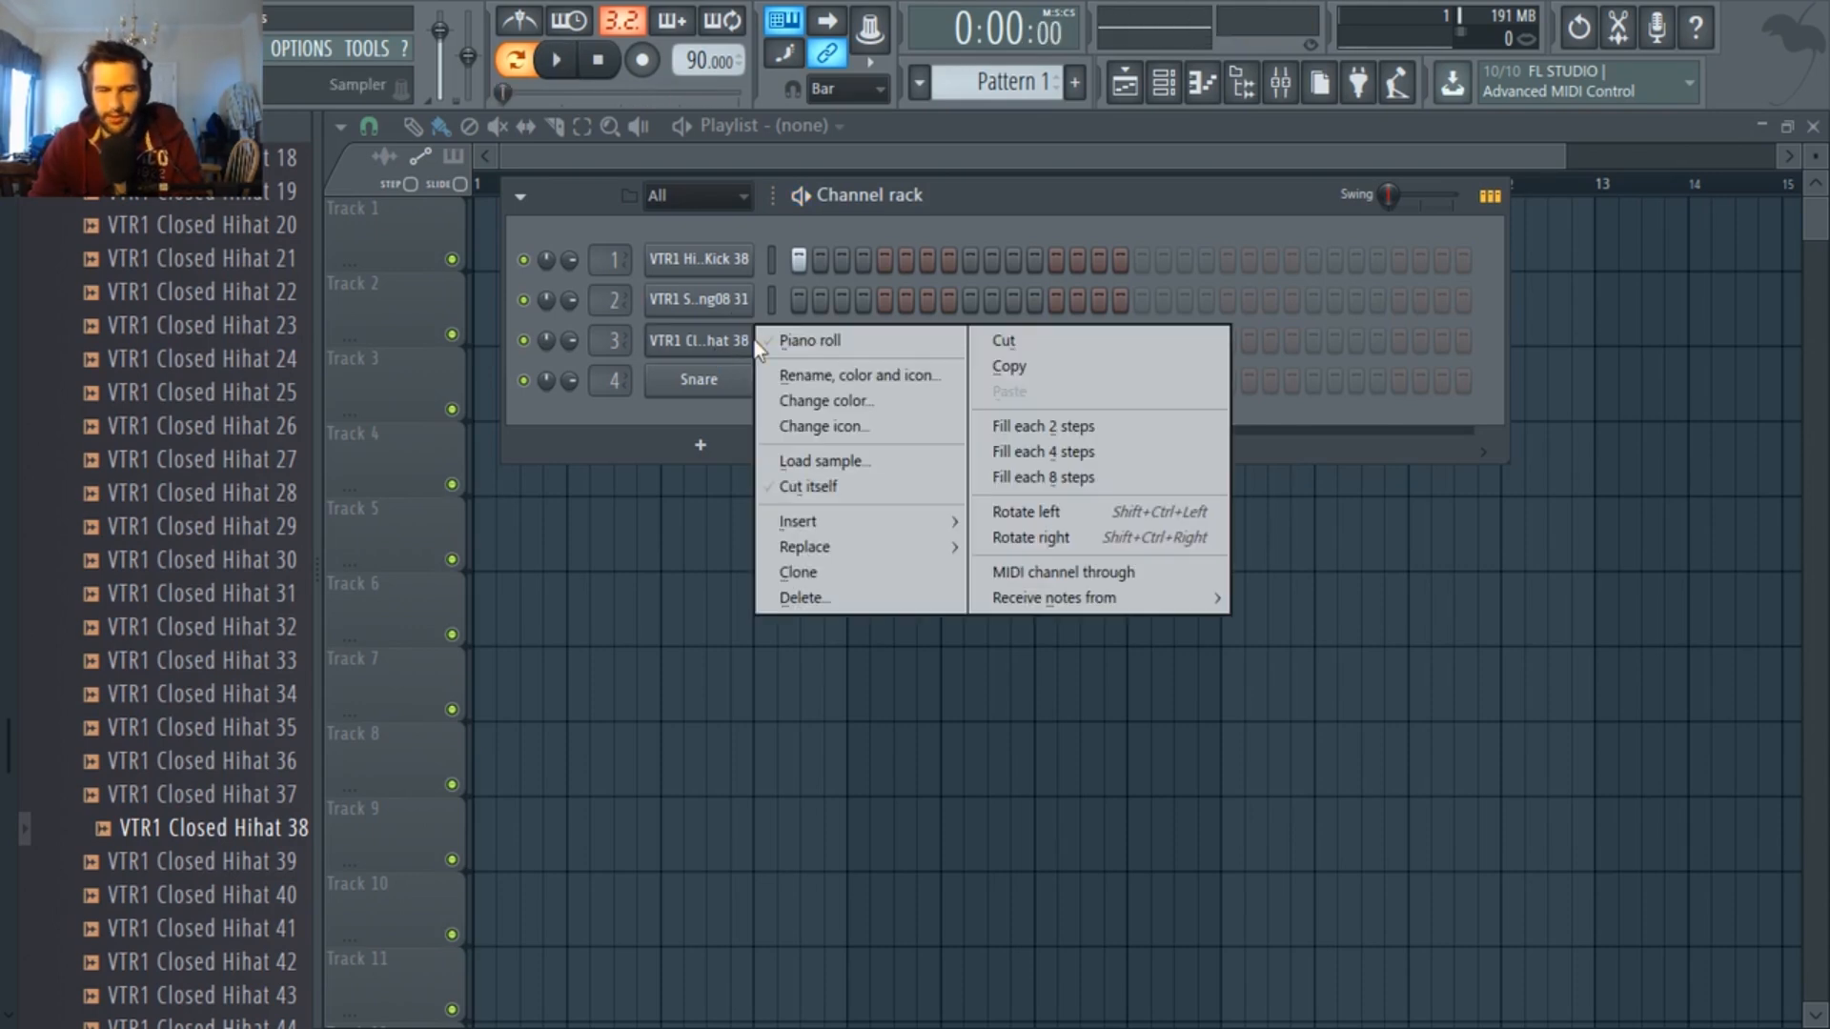
click(821, 484)
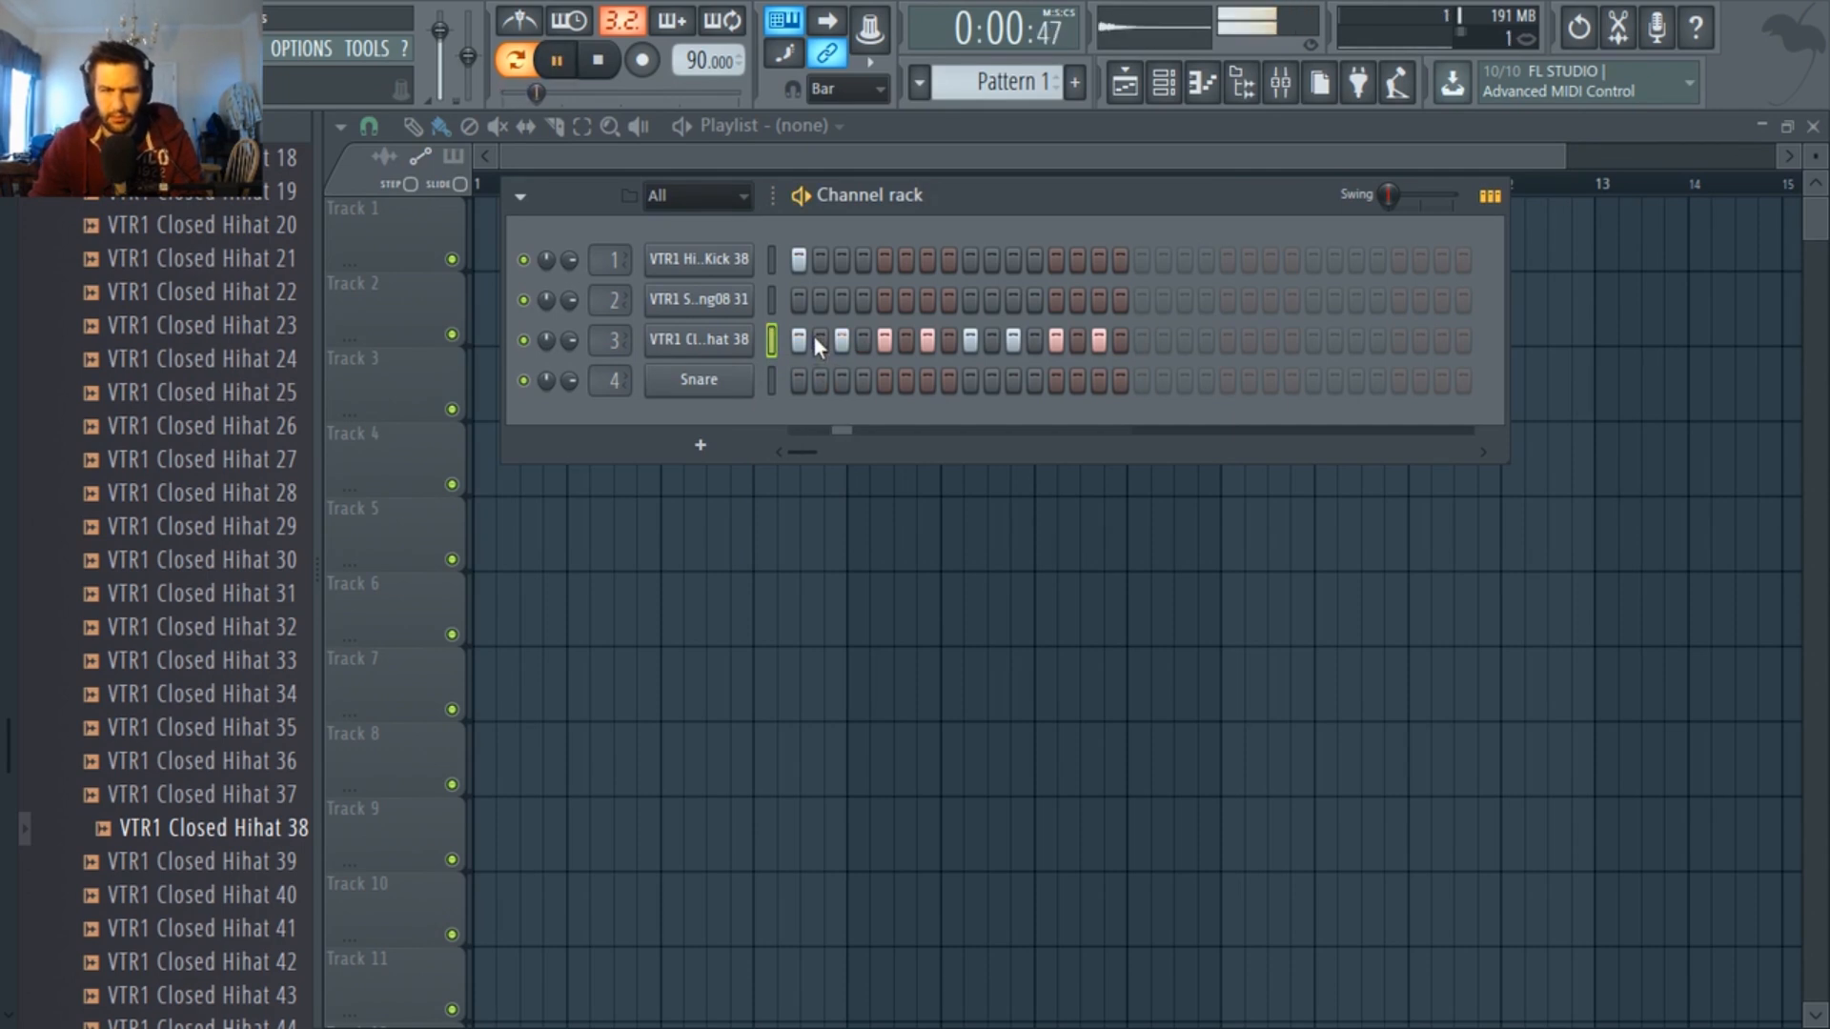
right_click(741, 263)
click(854, 405)
right_click(739, 303)
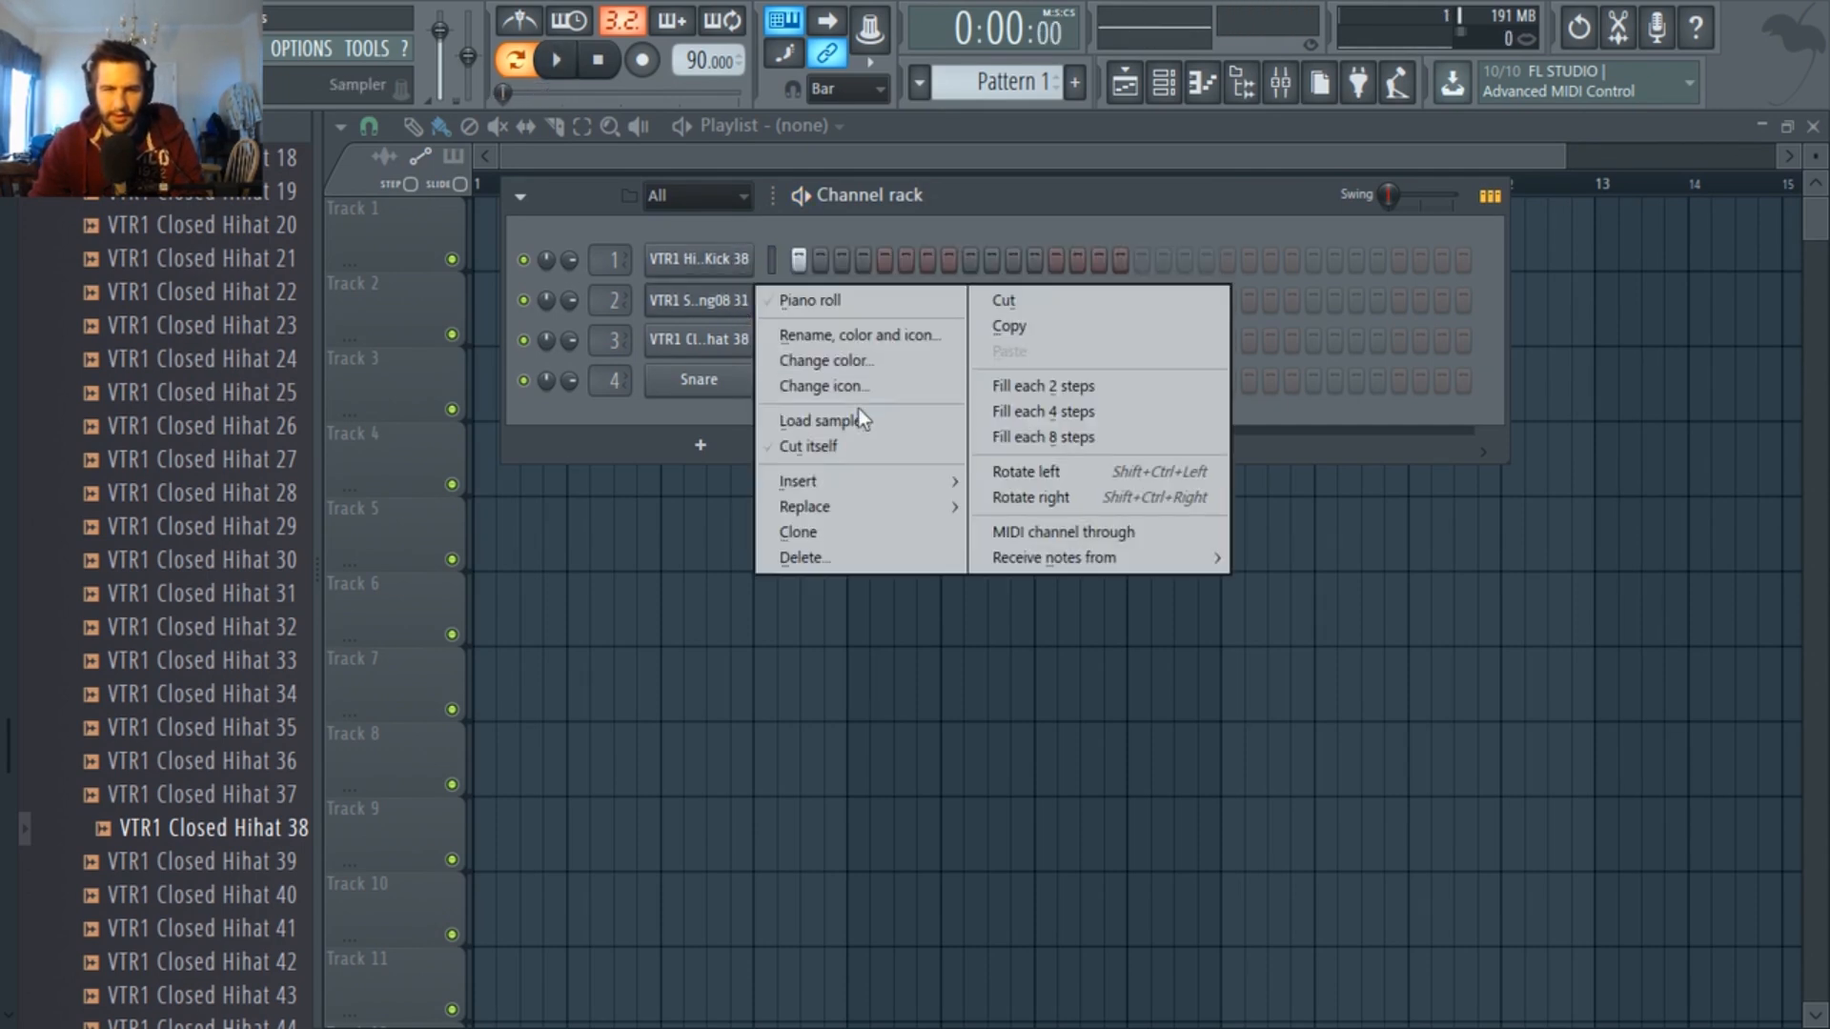
click(854, 446)
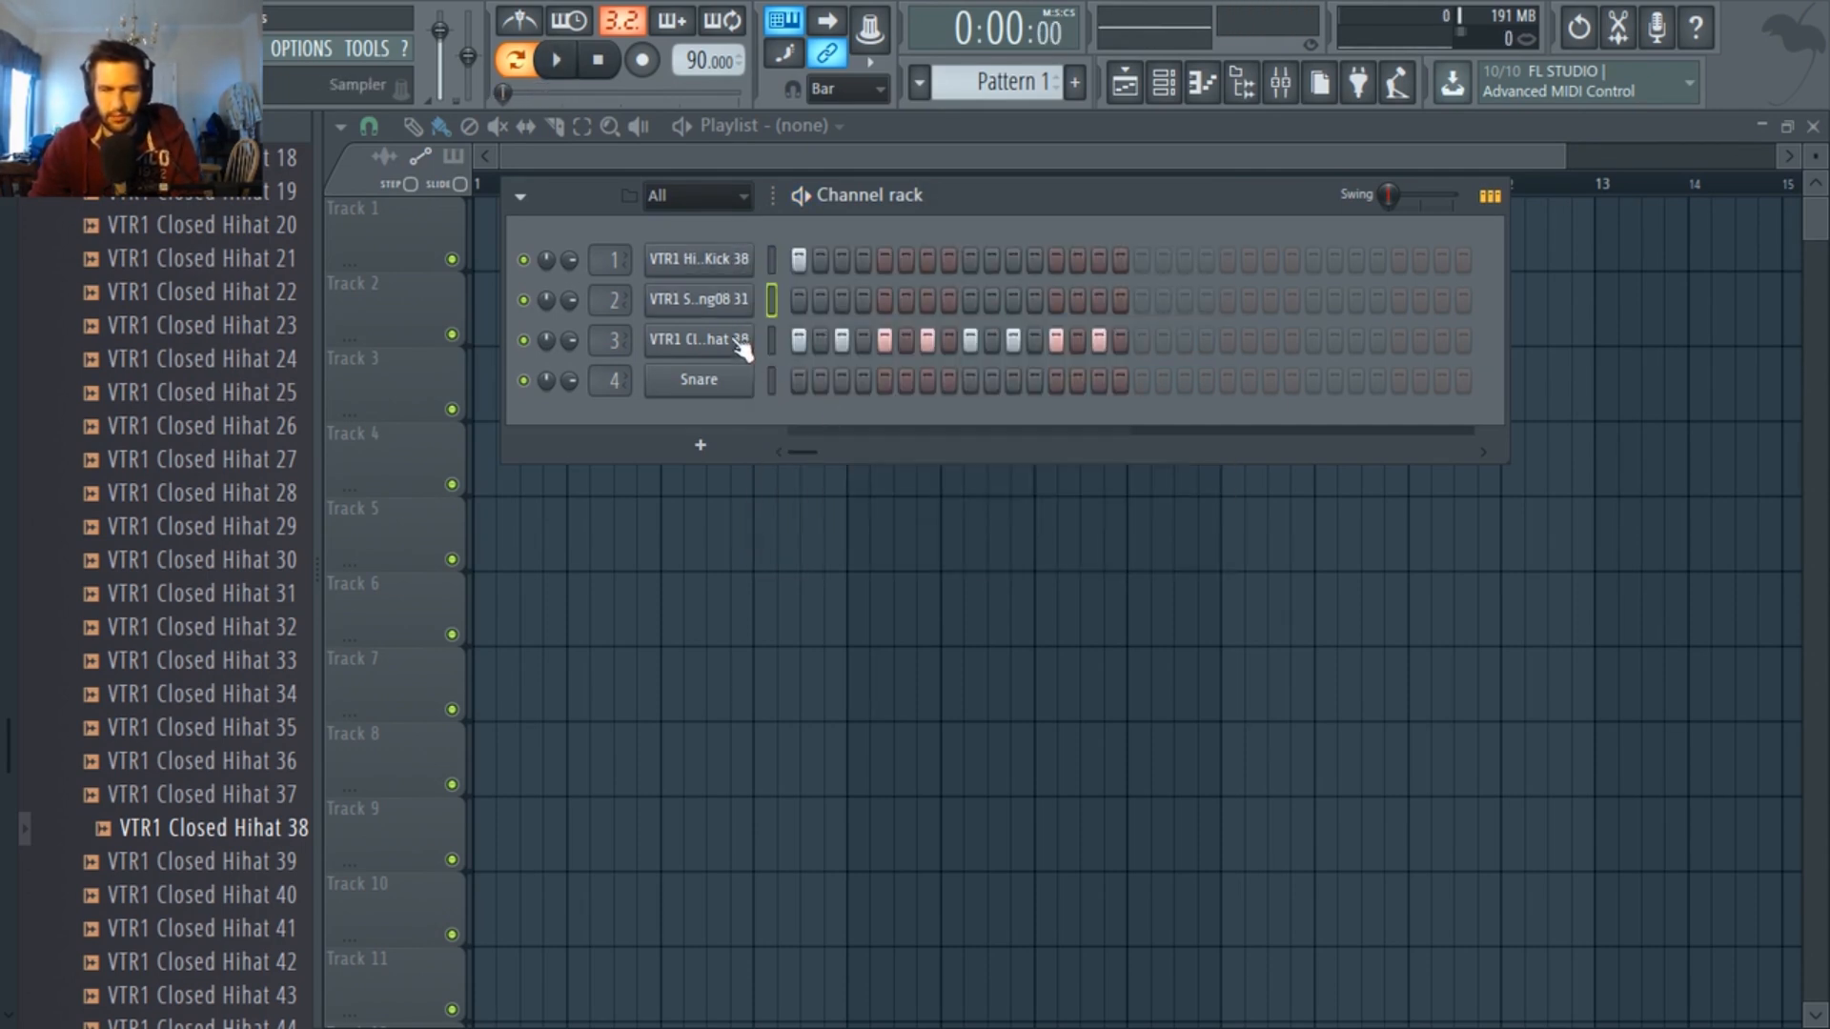
Try shaping the snare's volume envelope with minimal attack, decay and release and a short hold, and switch the envelope off again.
click(736, 311)
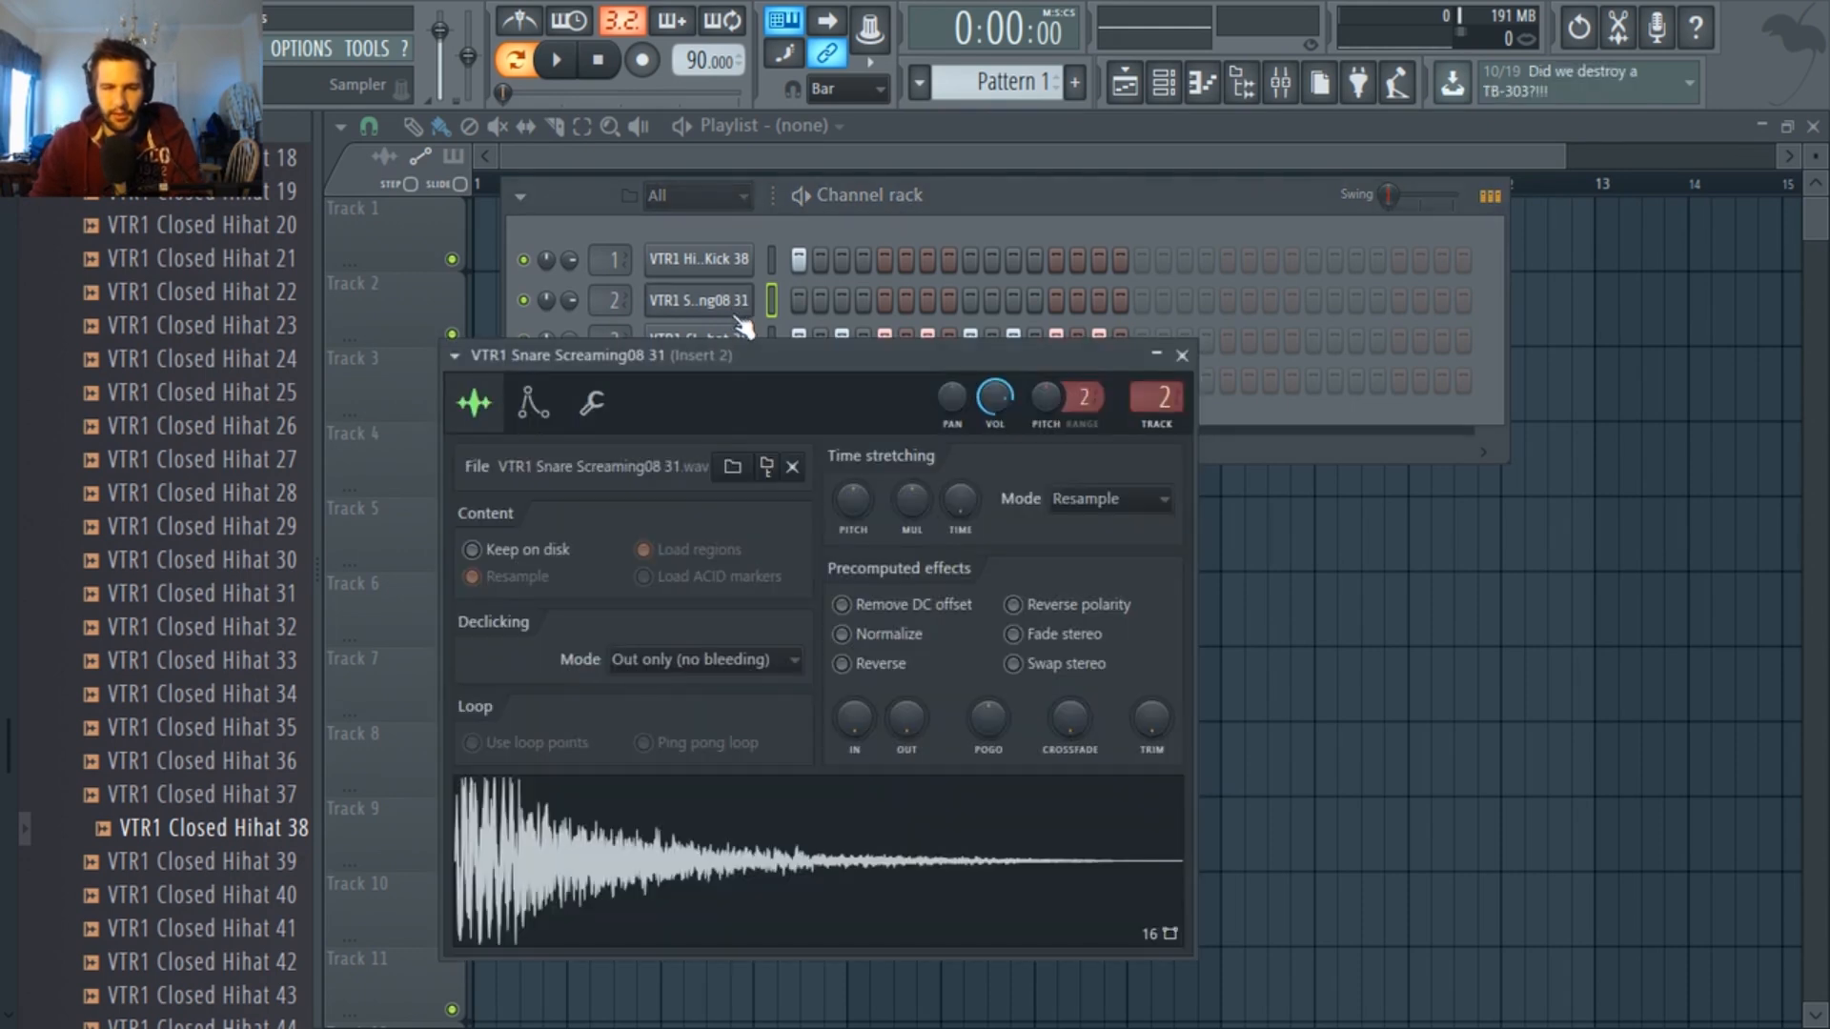
click(536, 404)
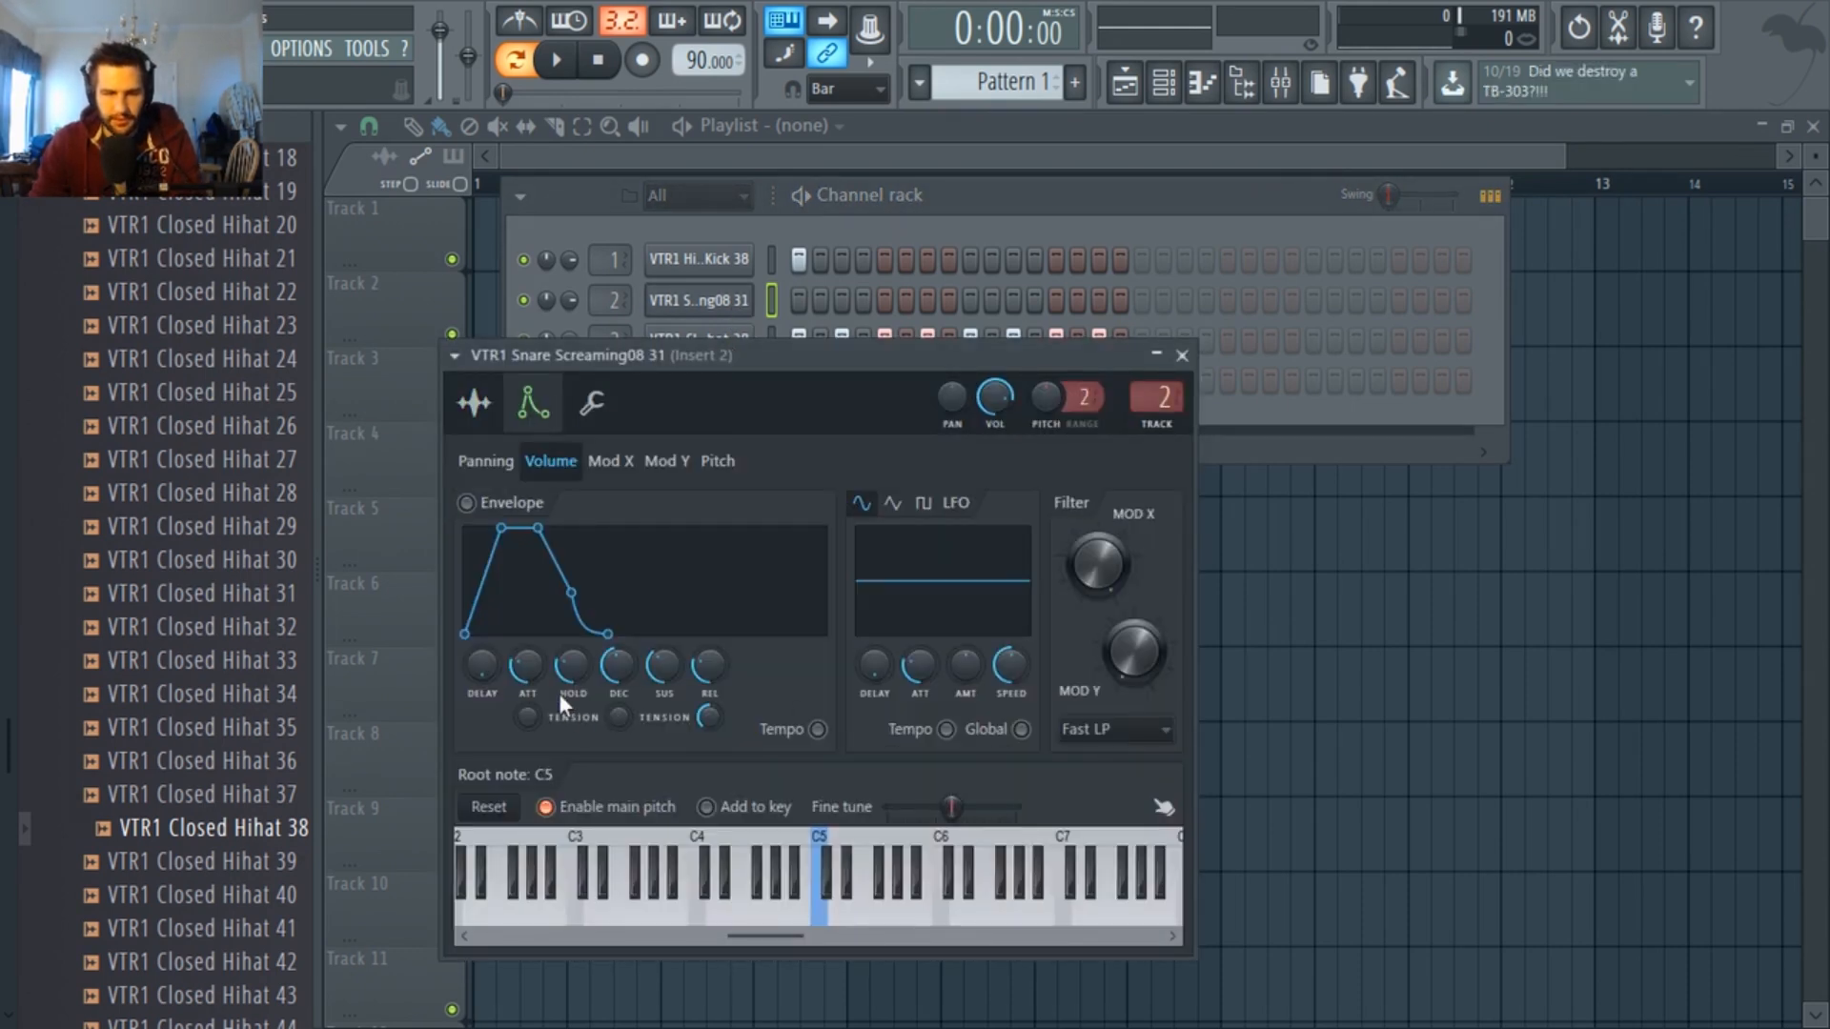
click(486, 510)
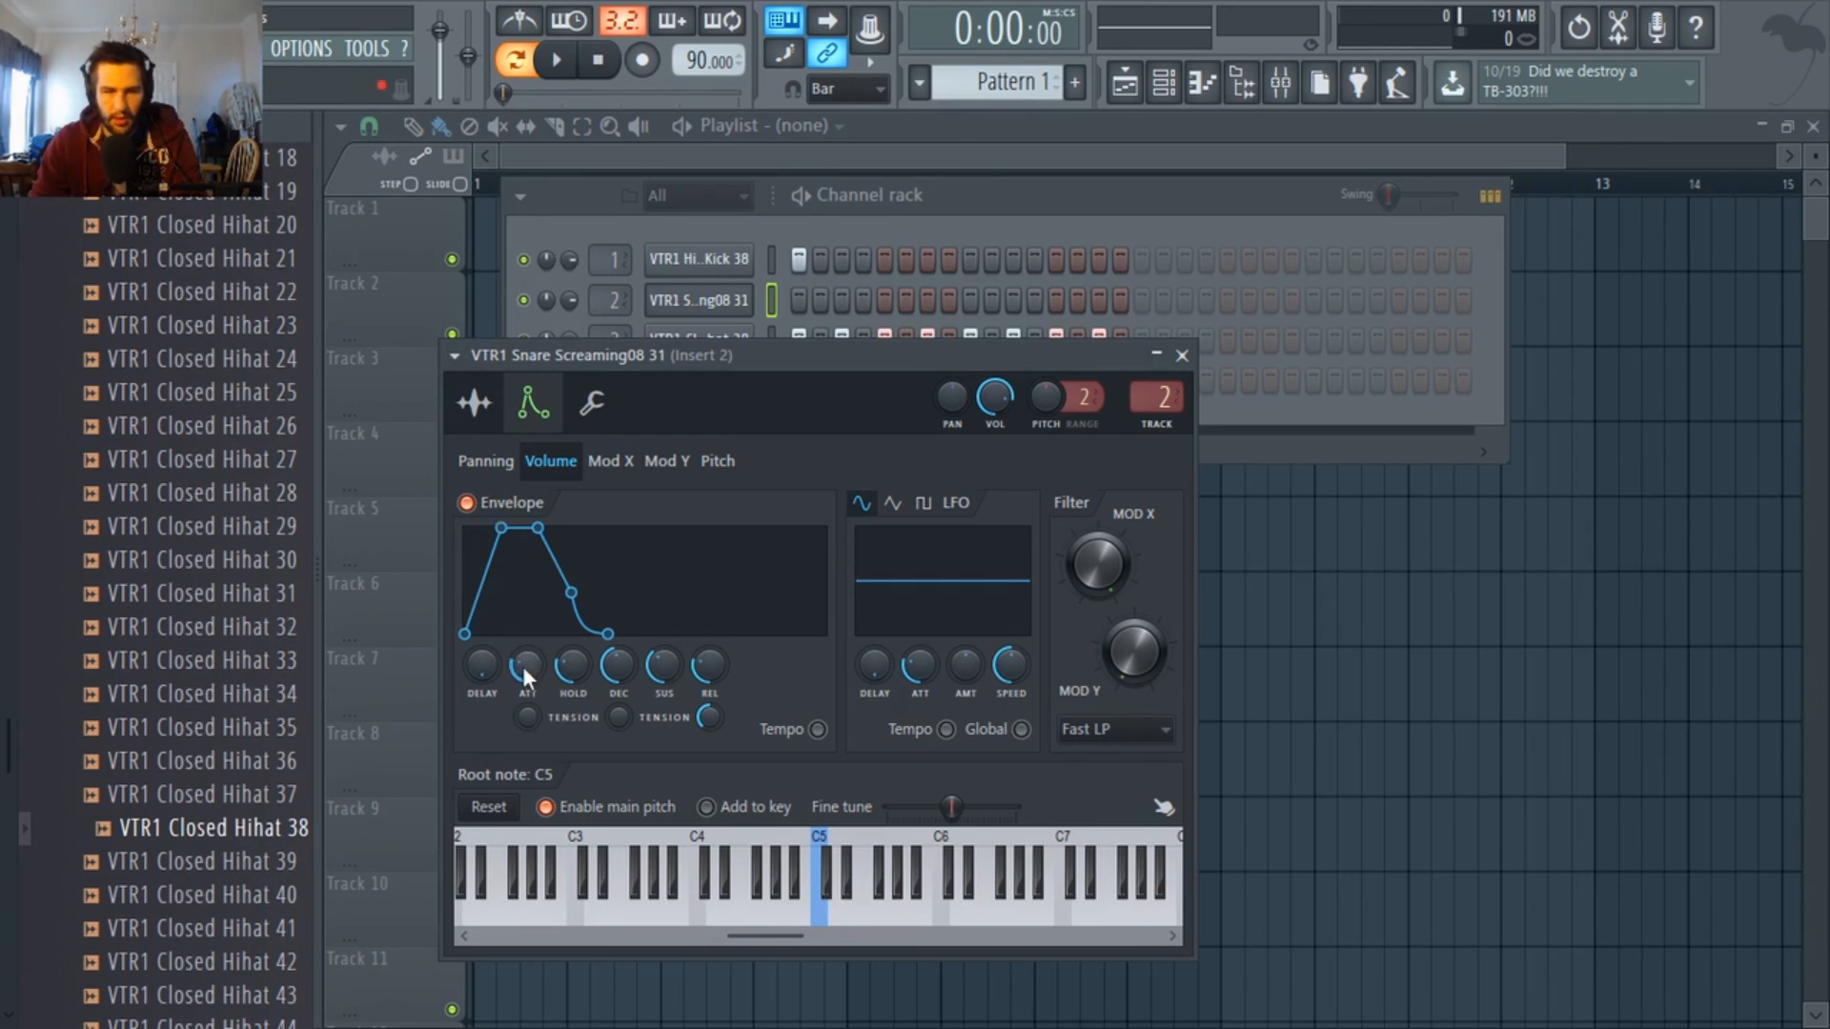
drag(522, 666, 572, 629)
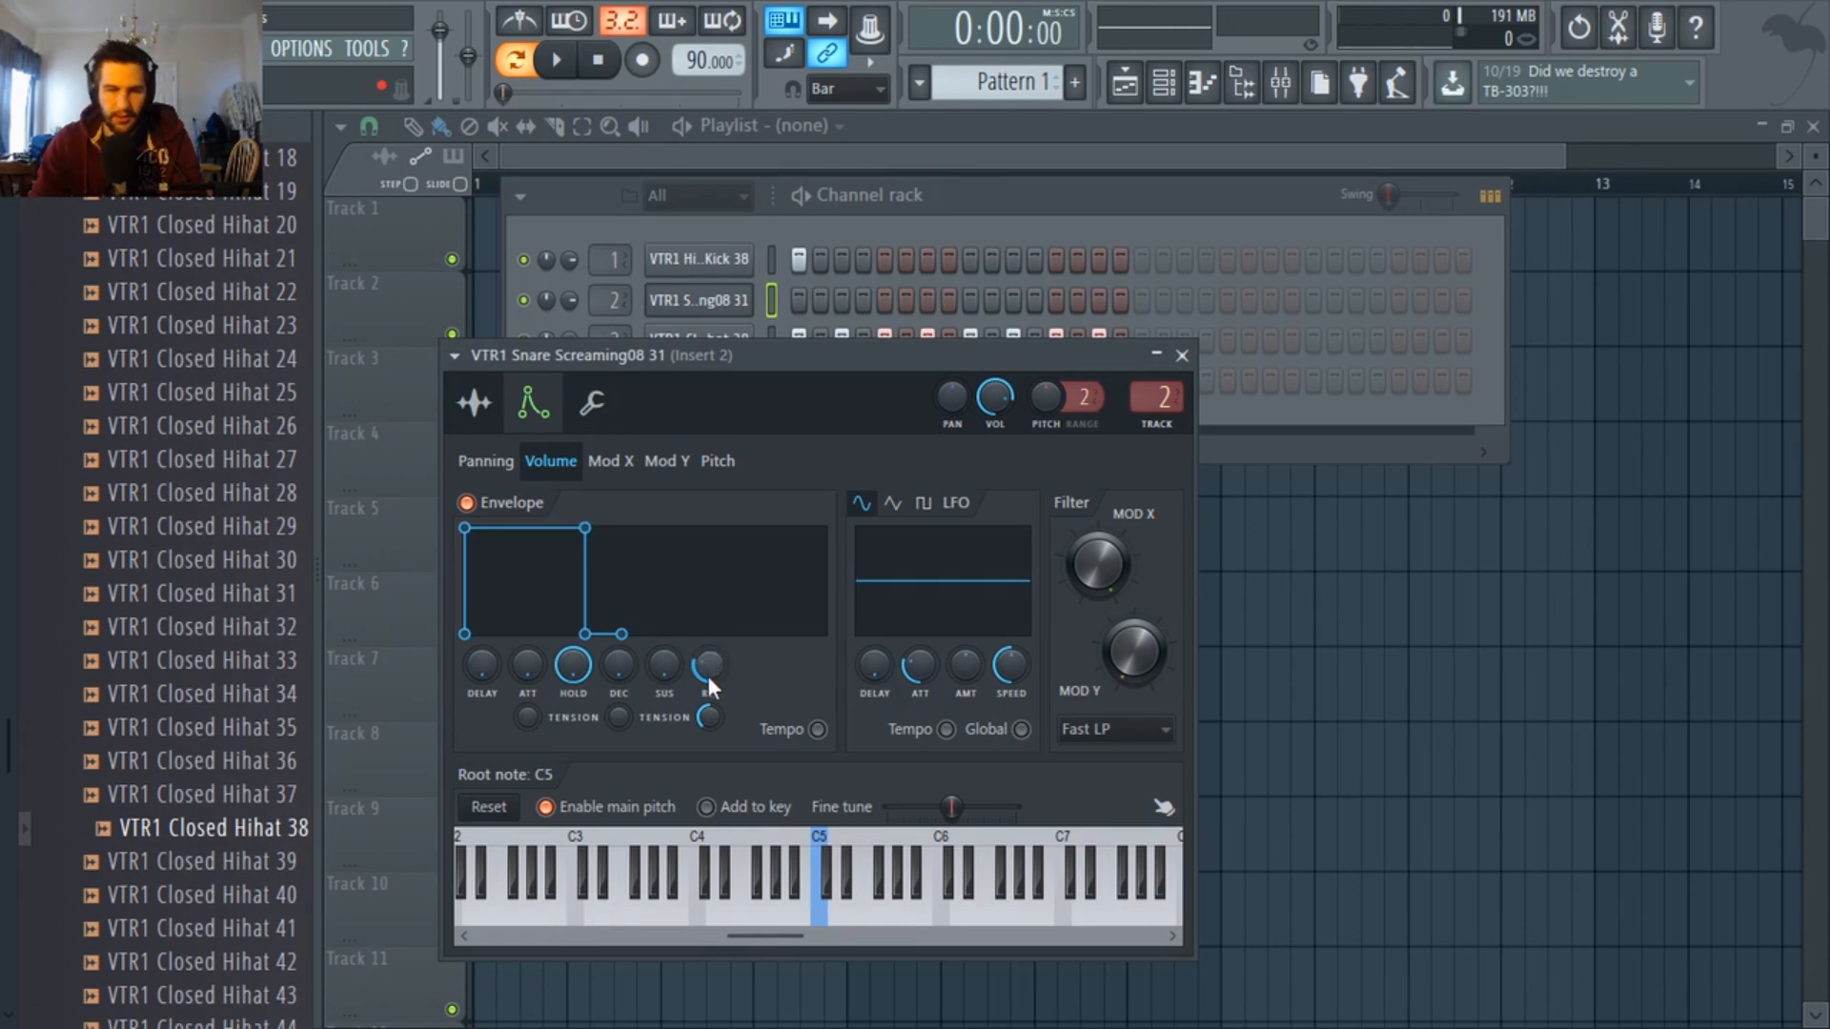
drag(707, 677, 688, 641)
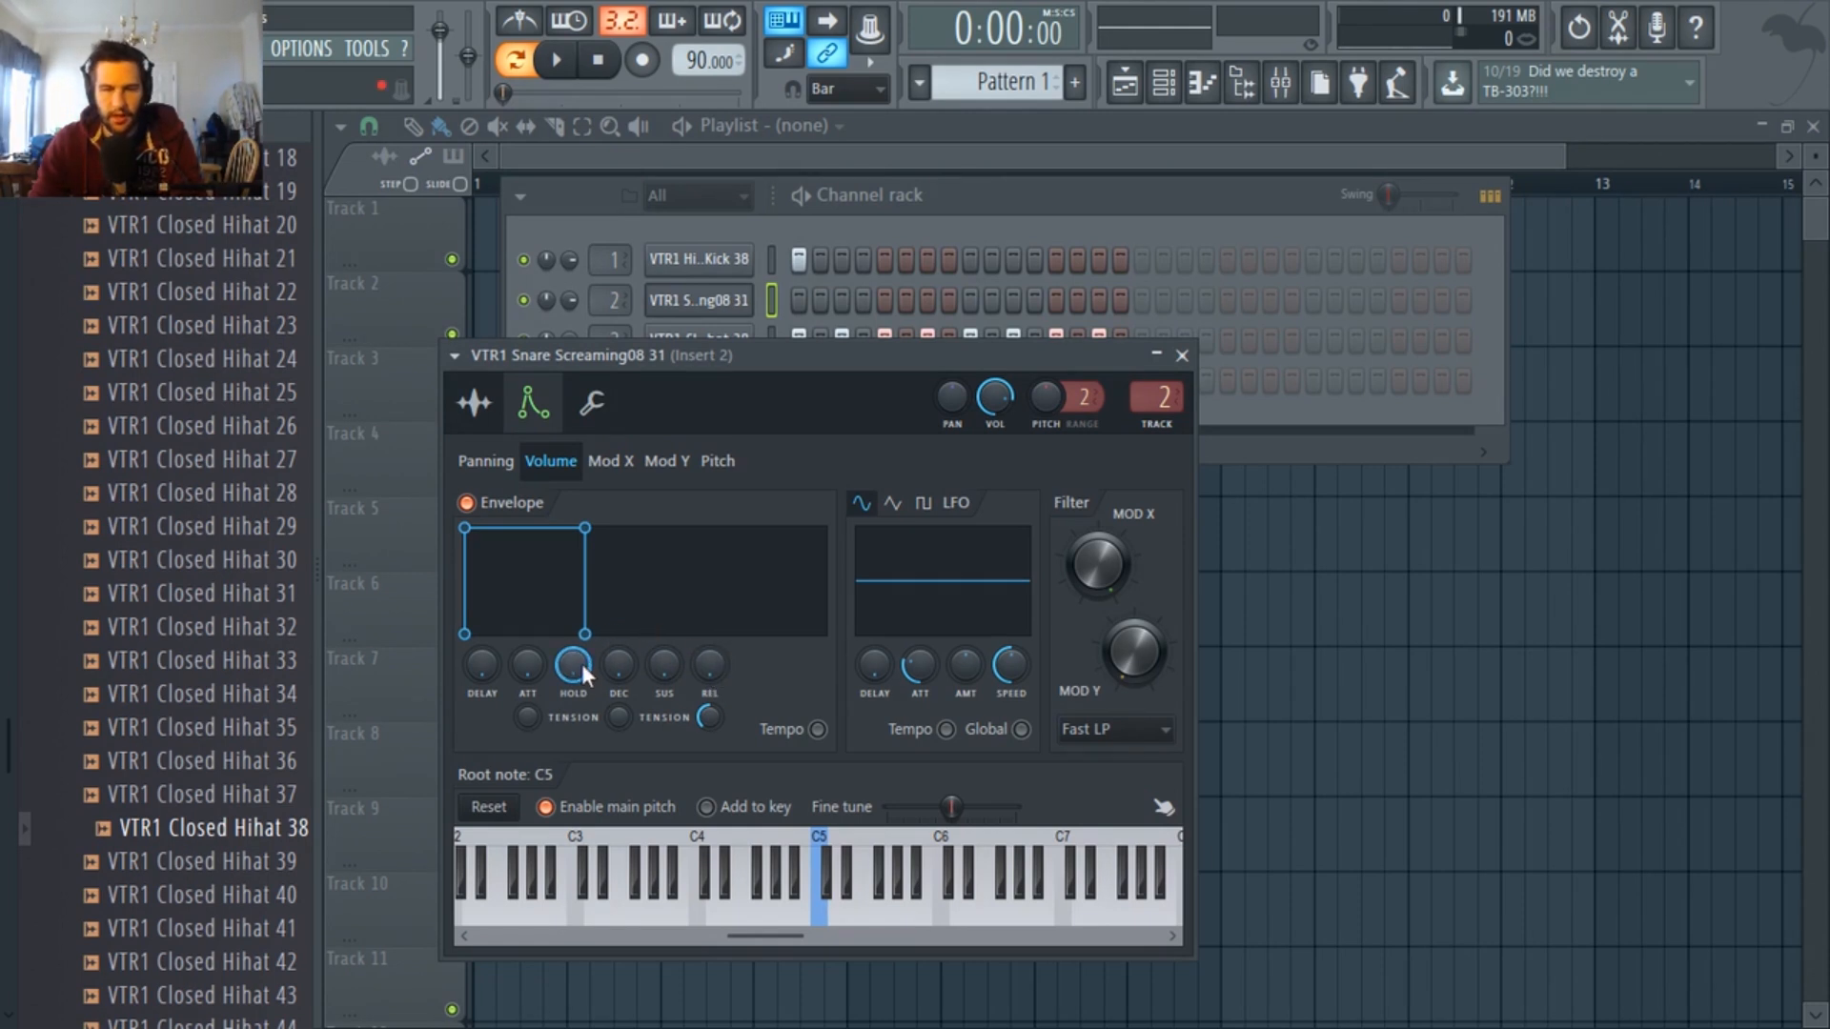
drag(582, 663, 719, 676)
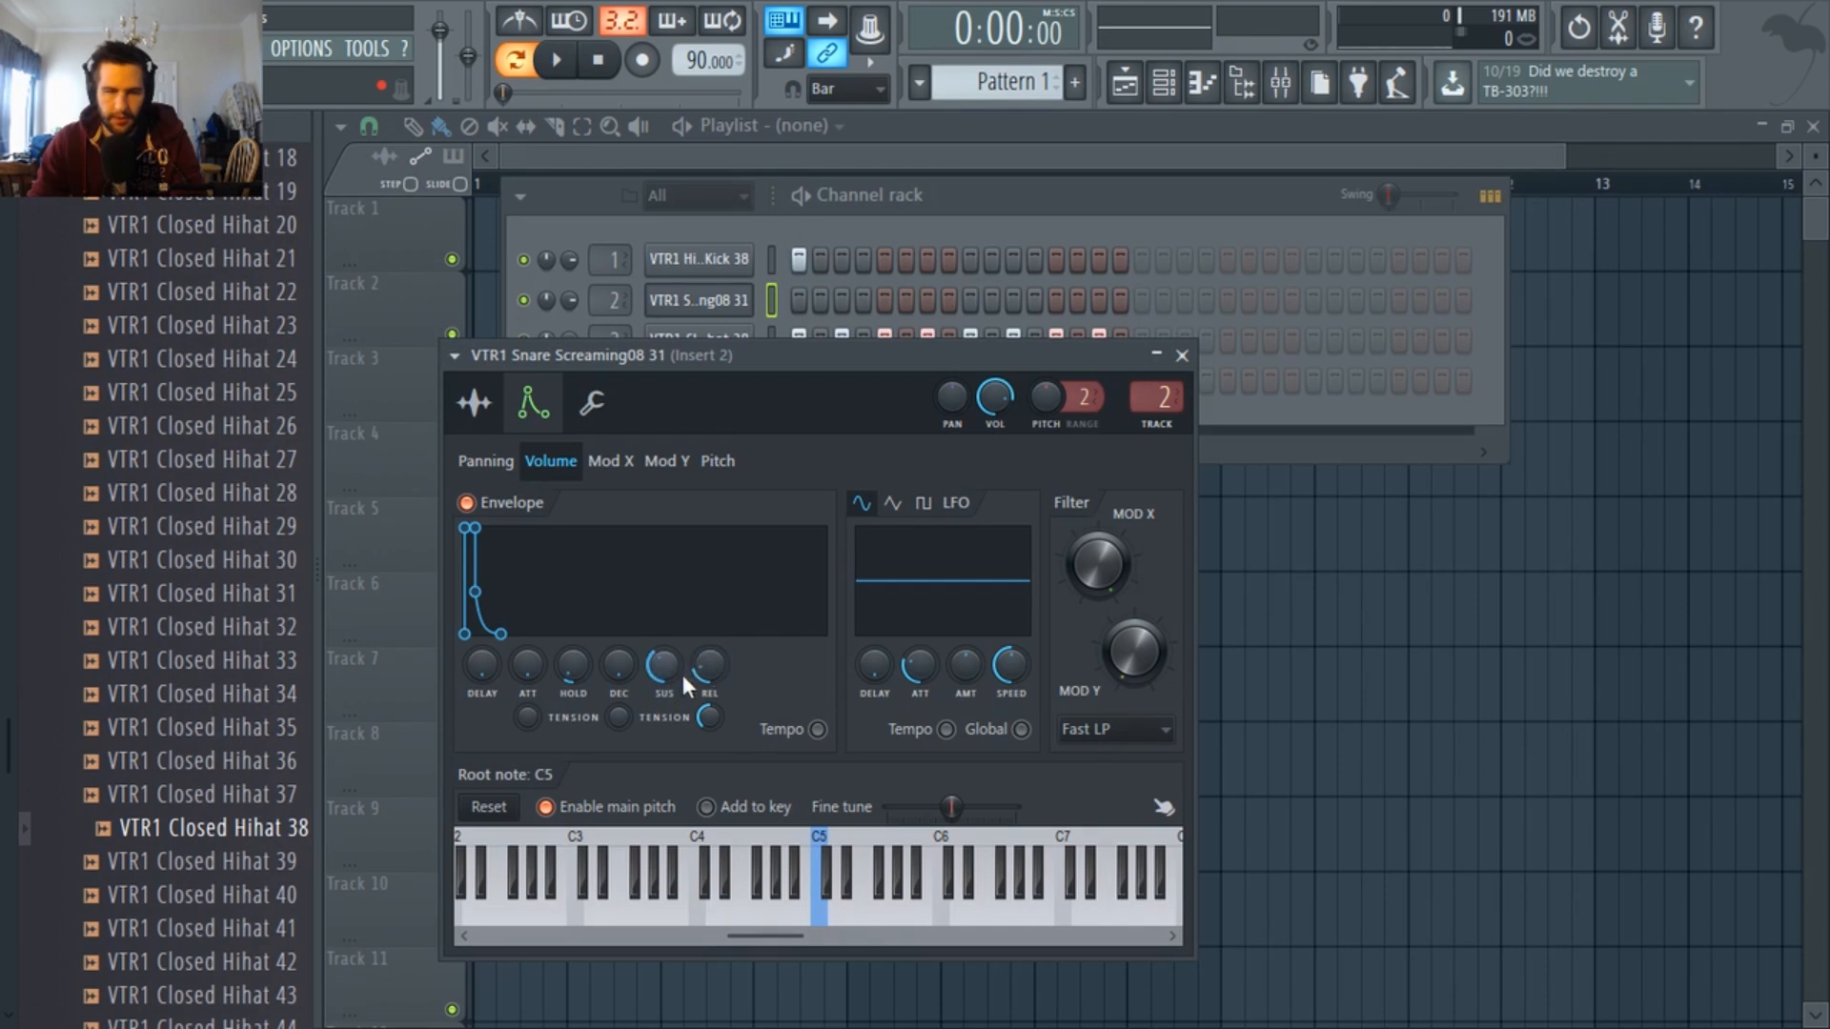
drag(665, 668, 707, 701)
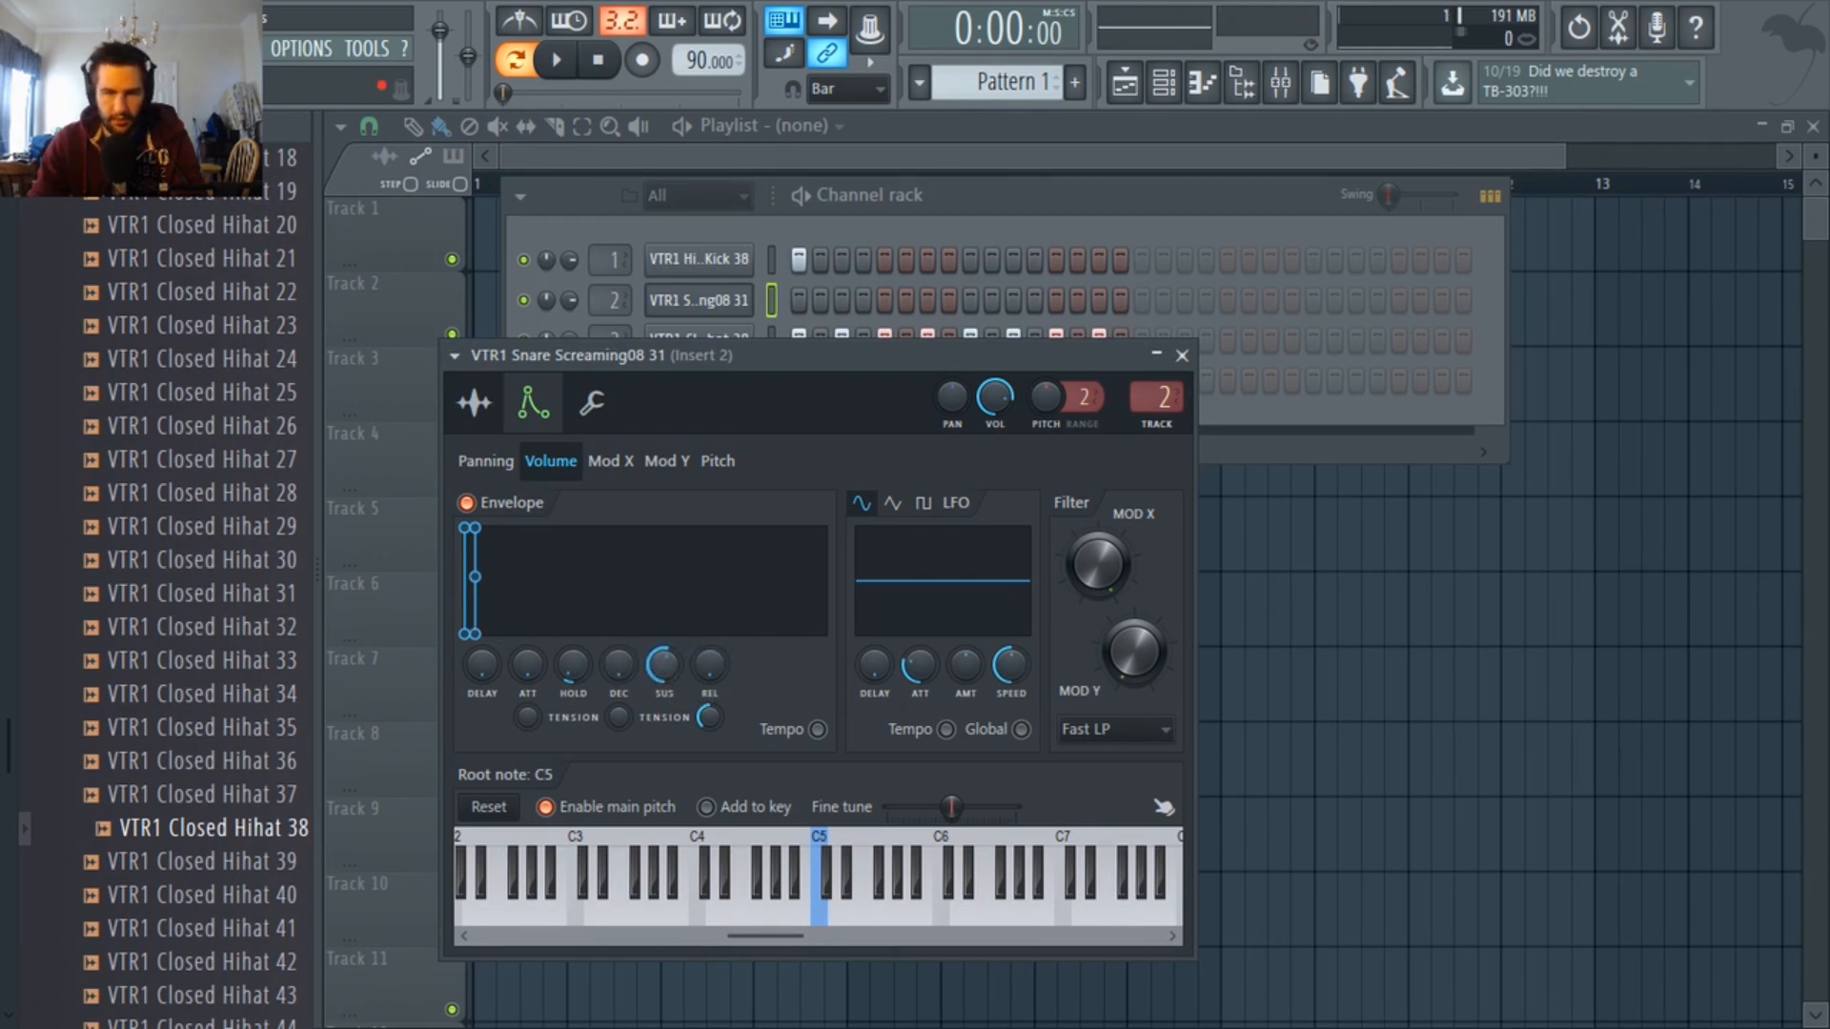
click(486, 507)
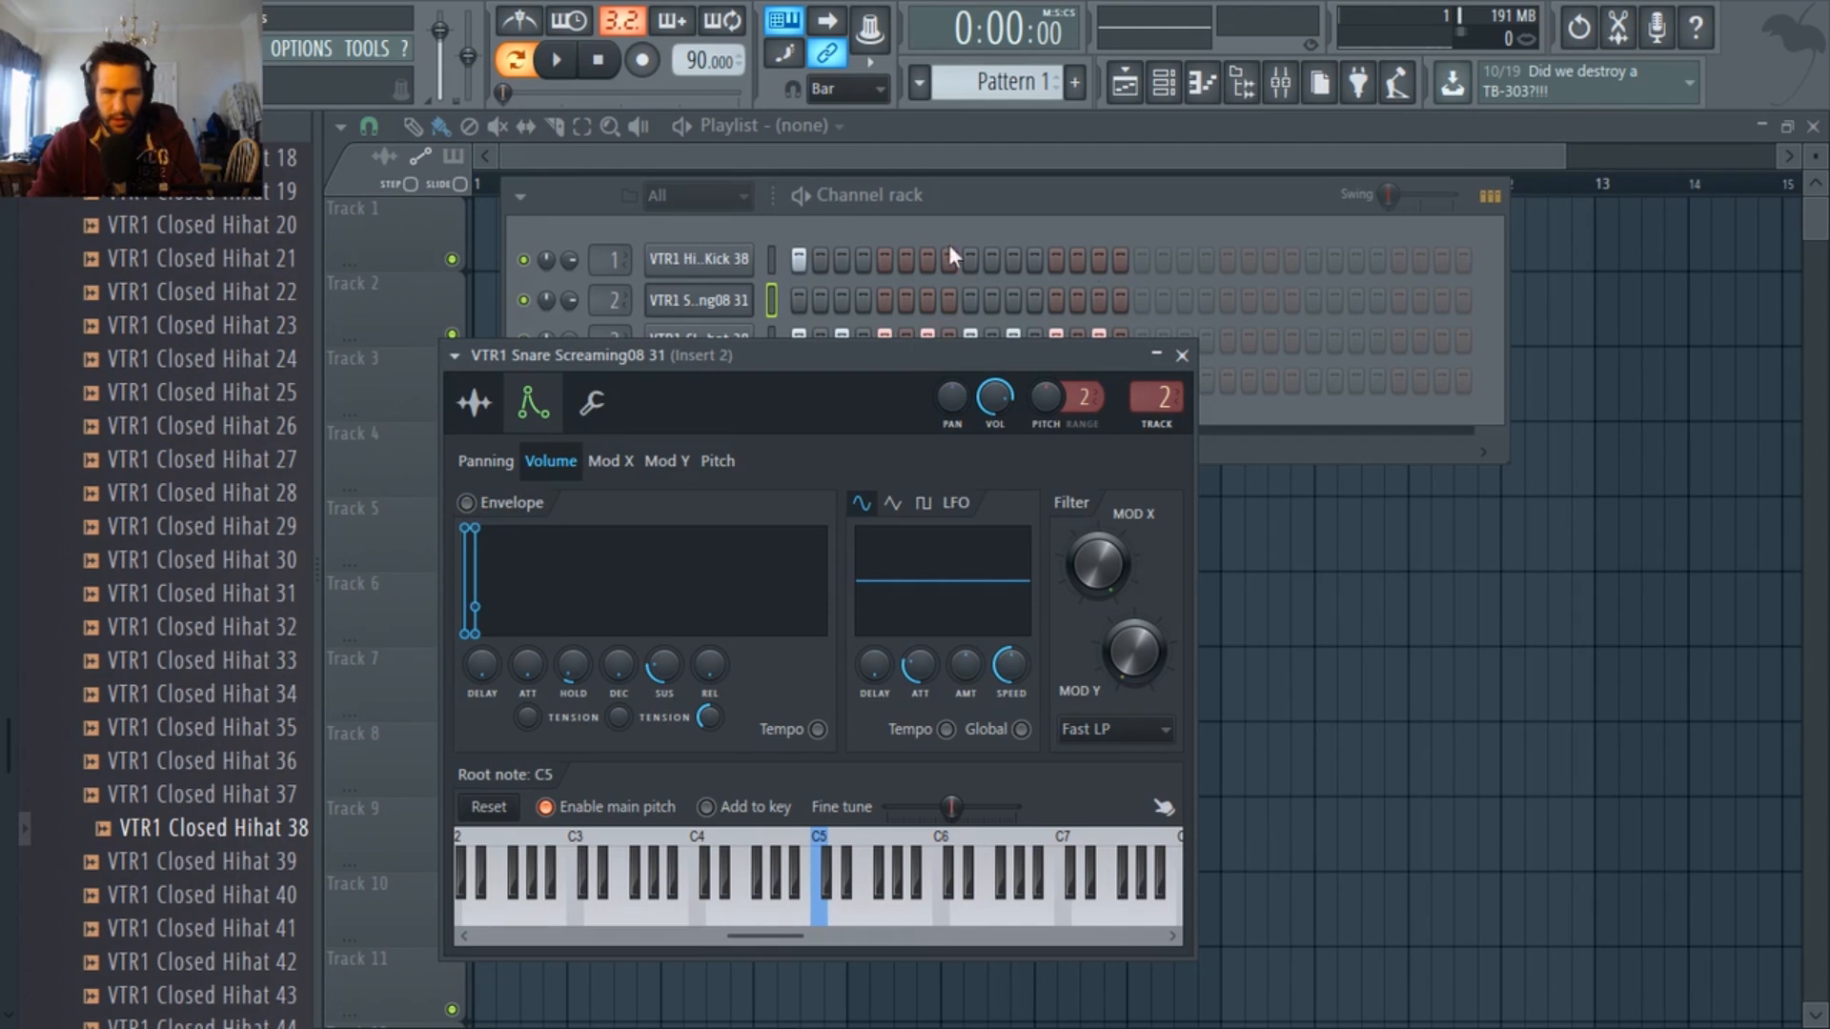
Place snare hits on steps 5 and 13 of the pattern and play it back.
click(963, 199)
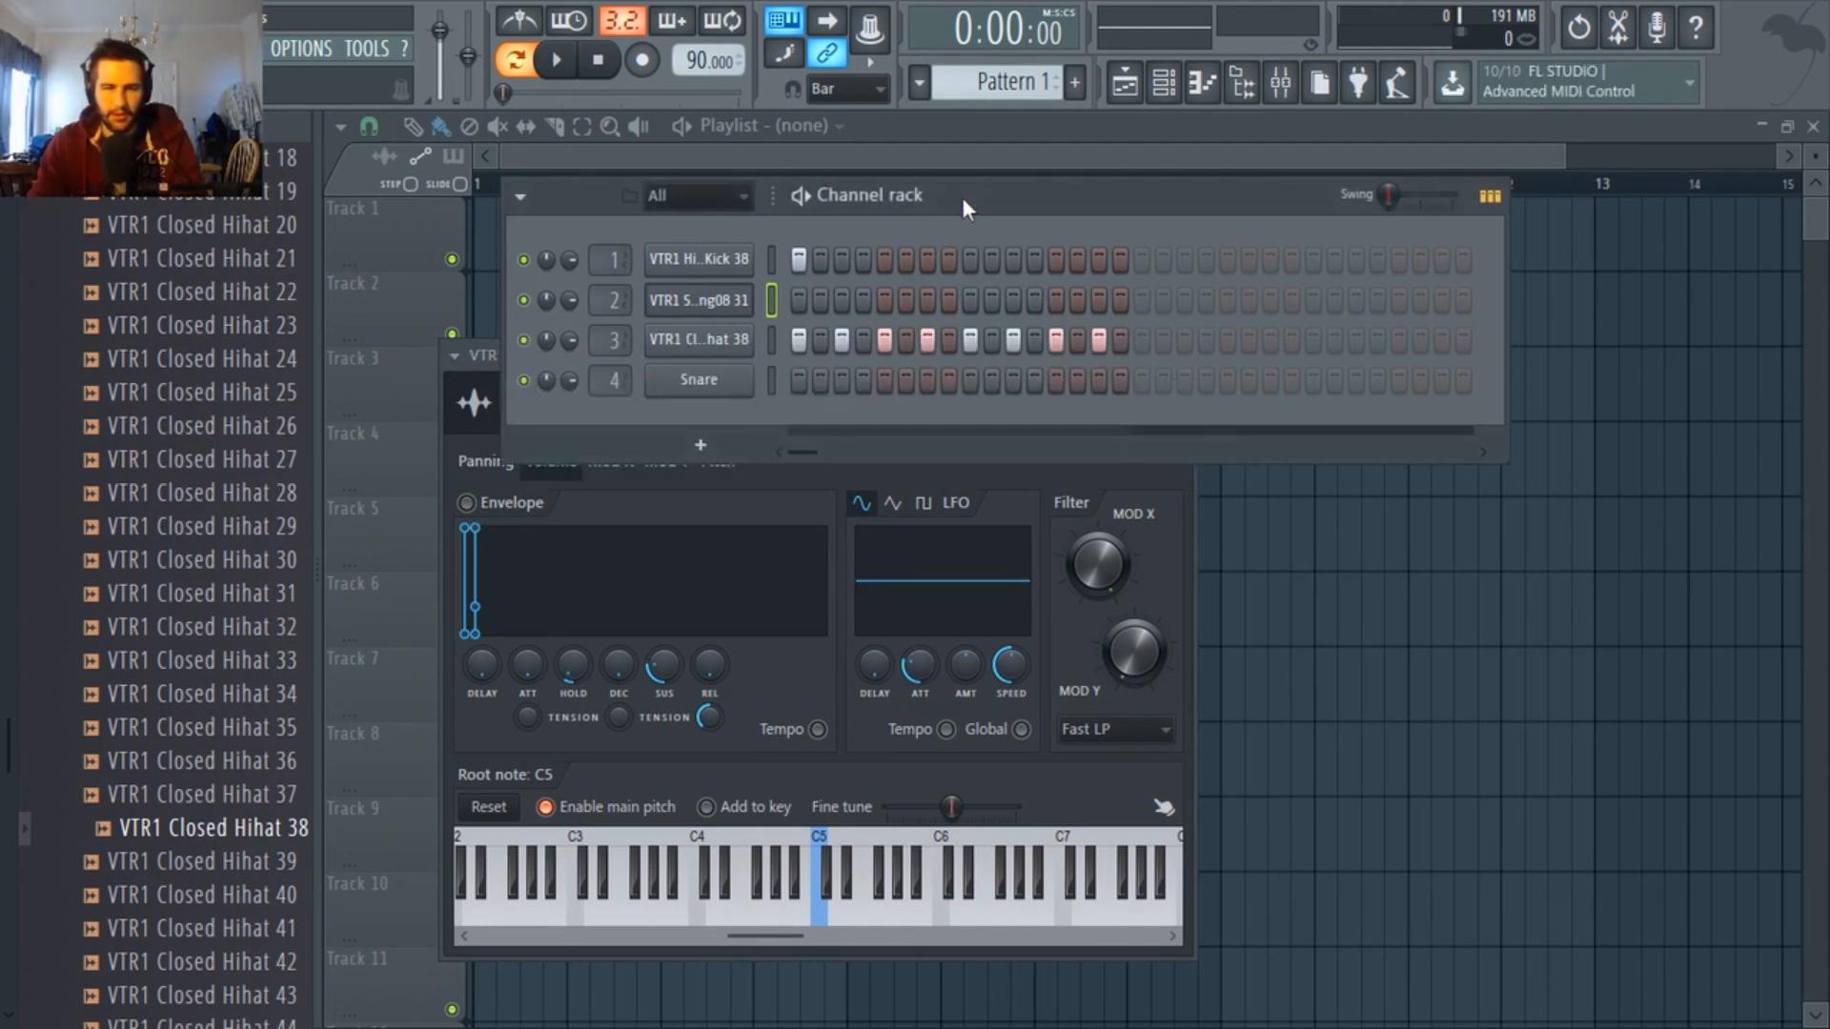
click(885, 300)
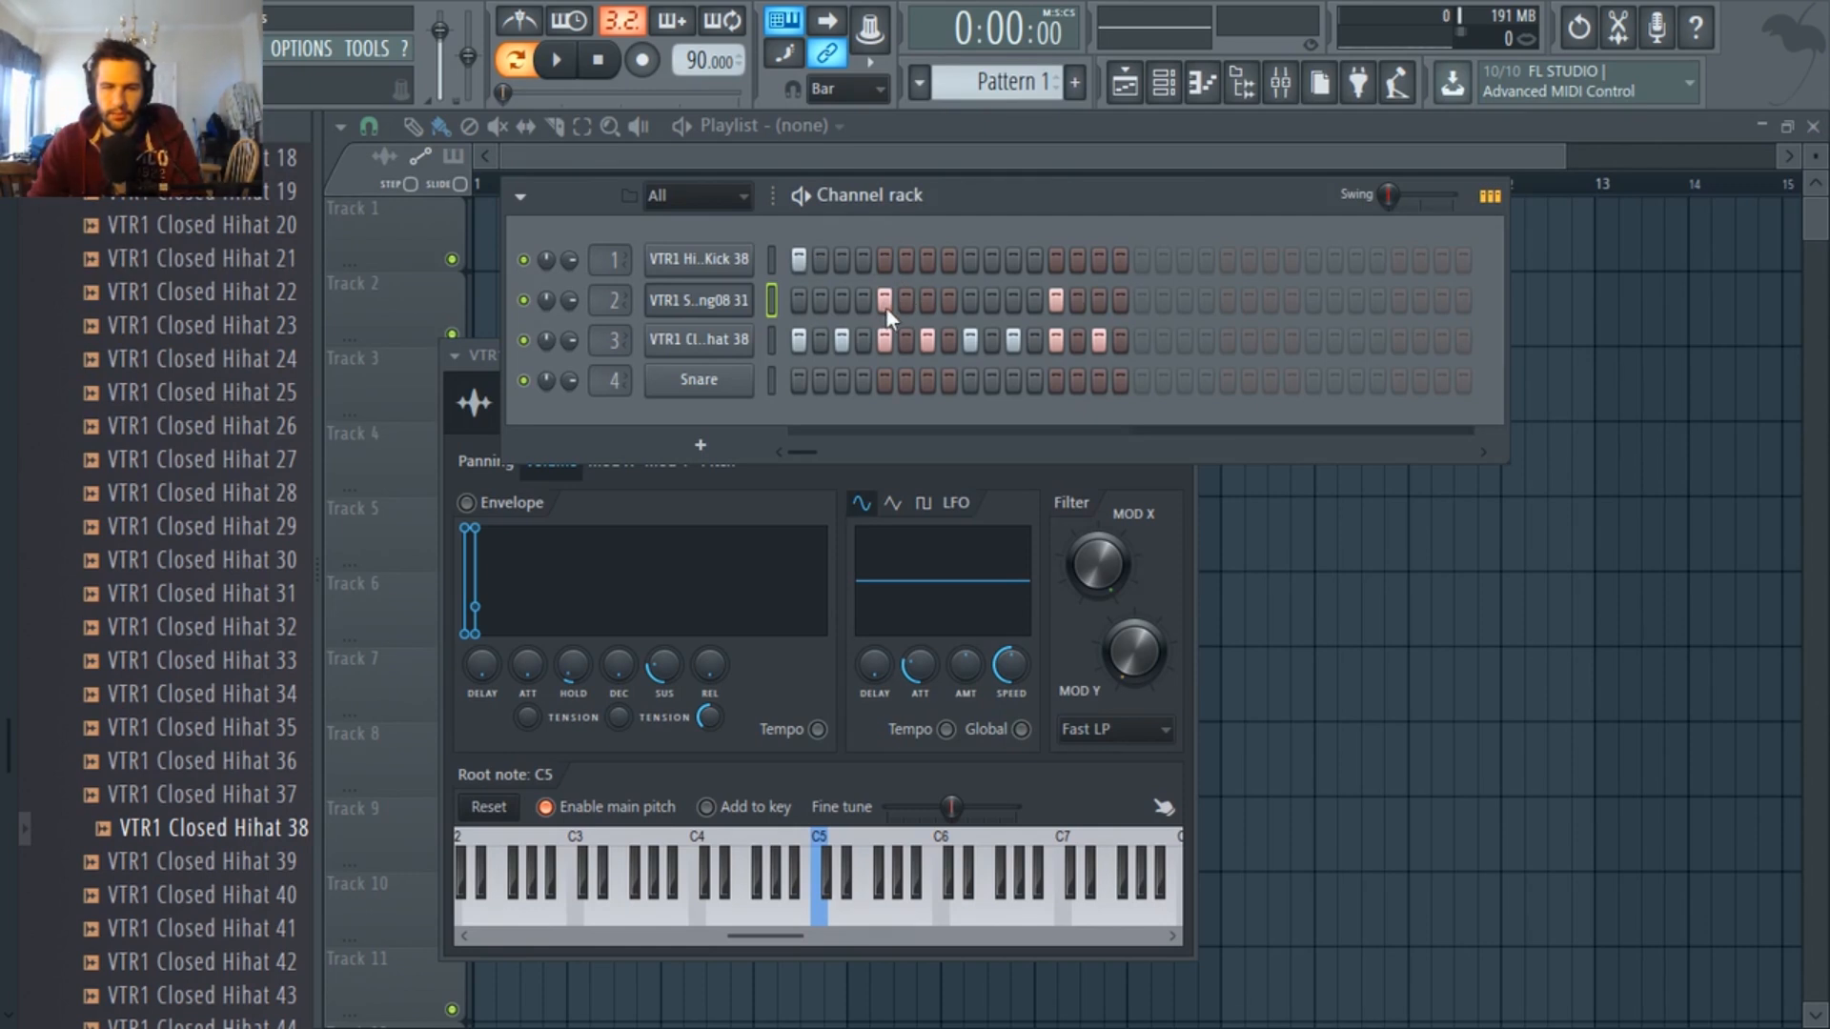
key(space)
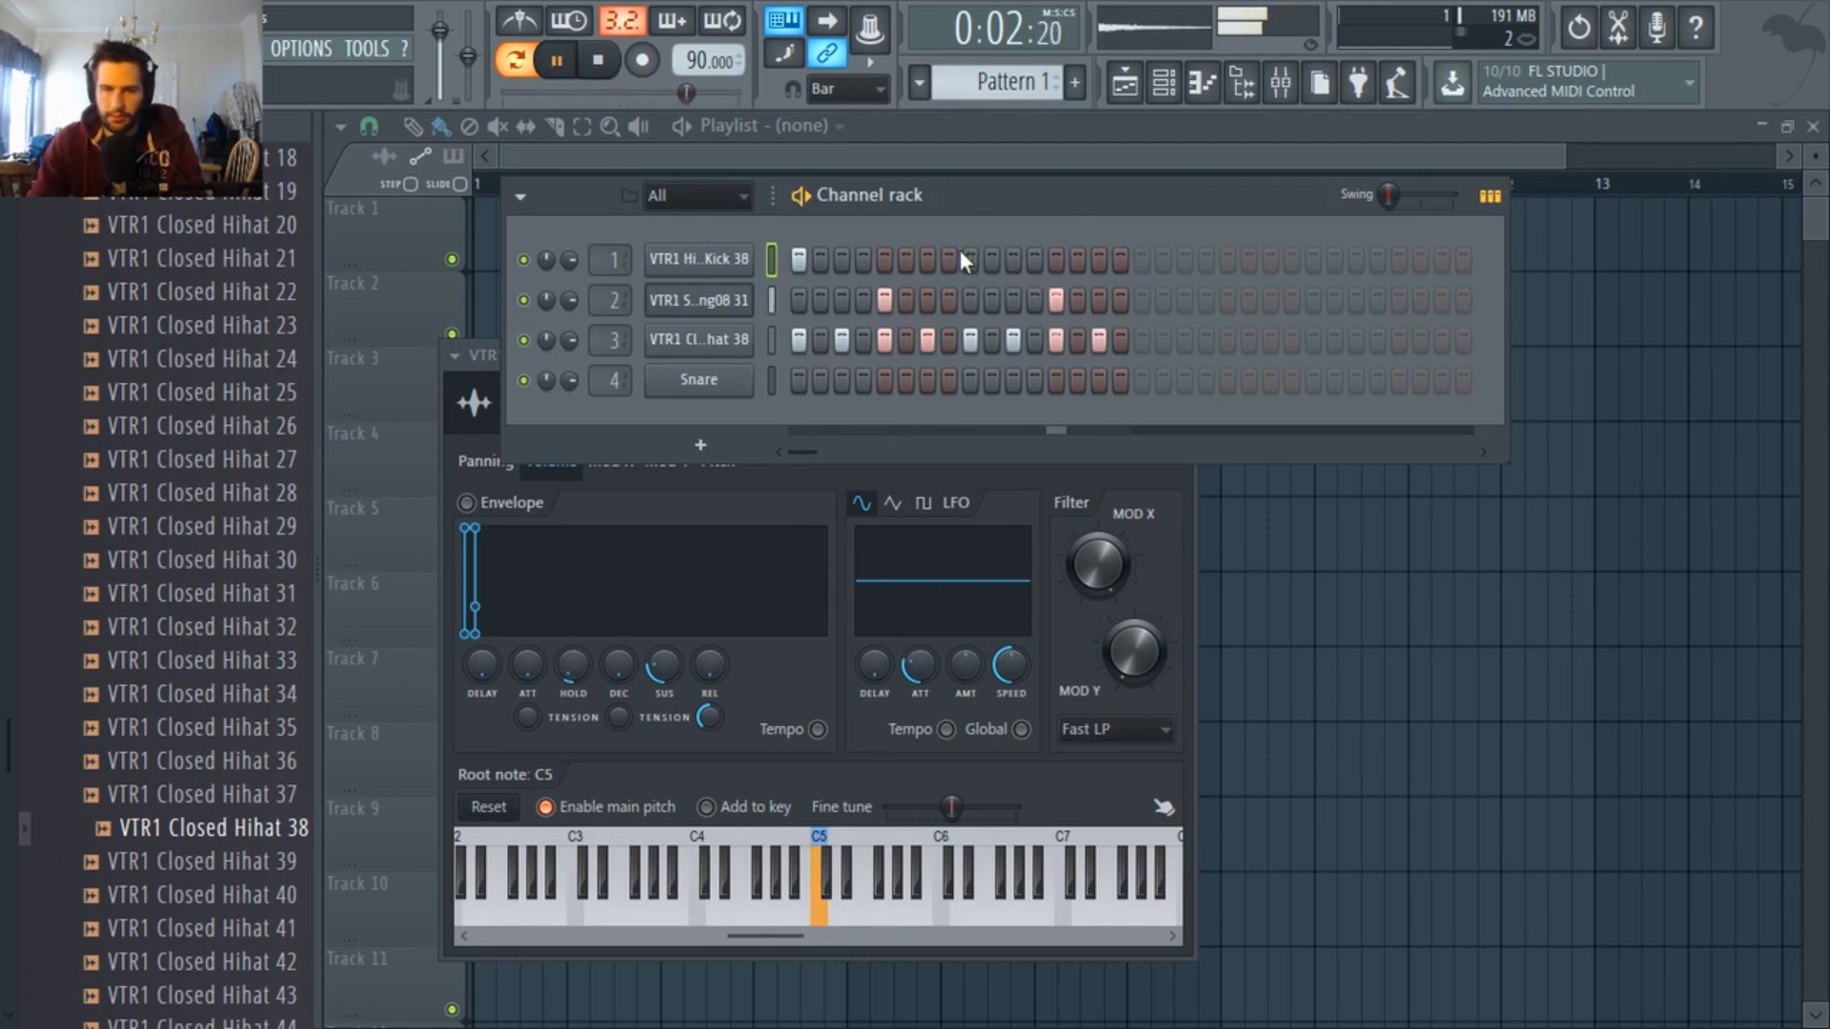
key(space)
Add two C5 kick notes to the kick's piano roll, one on step 11 and one half a step before it, and play the pattern.
right_click(717, 264)
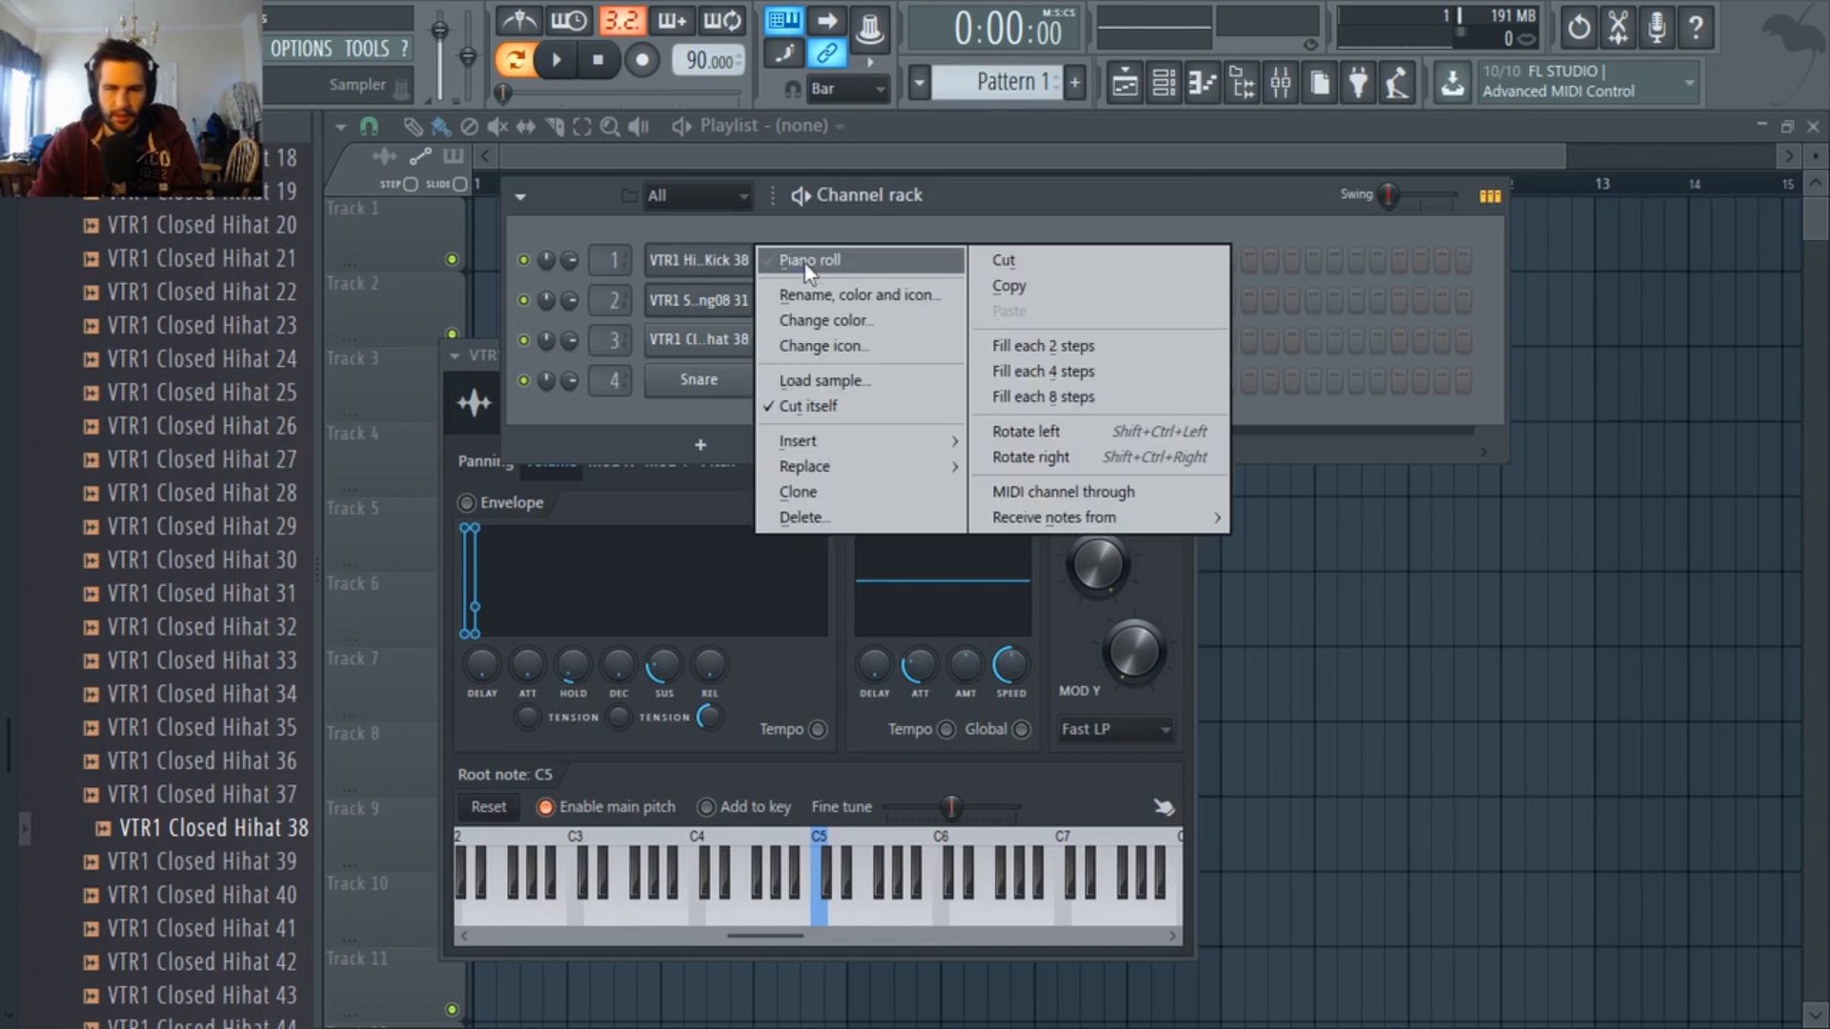
click(809, 265)
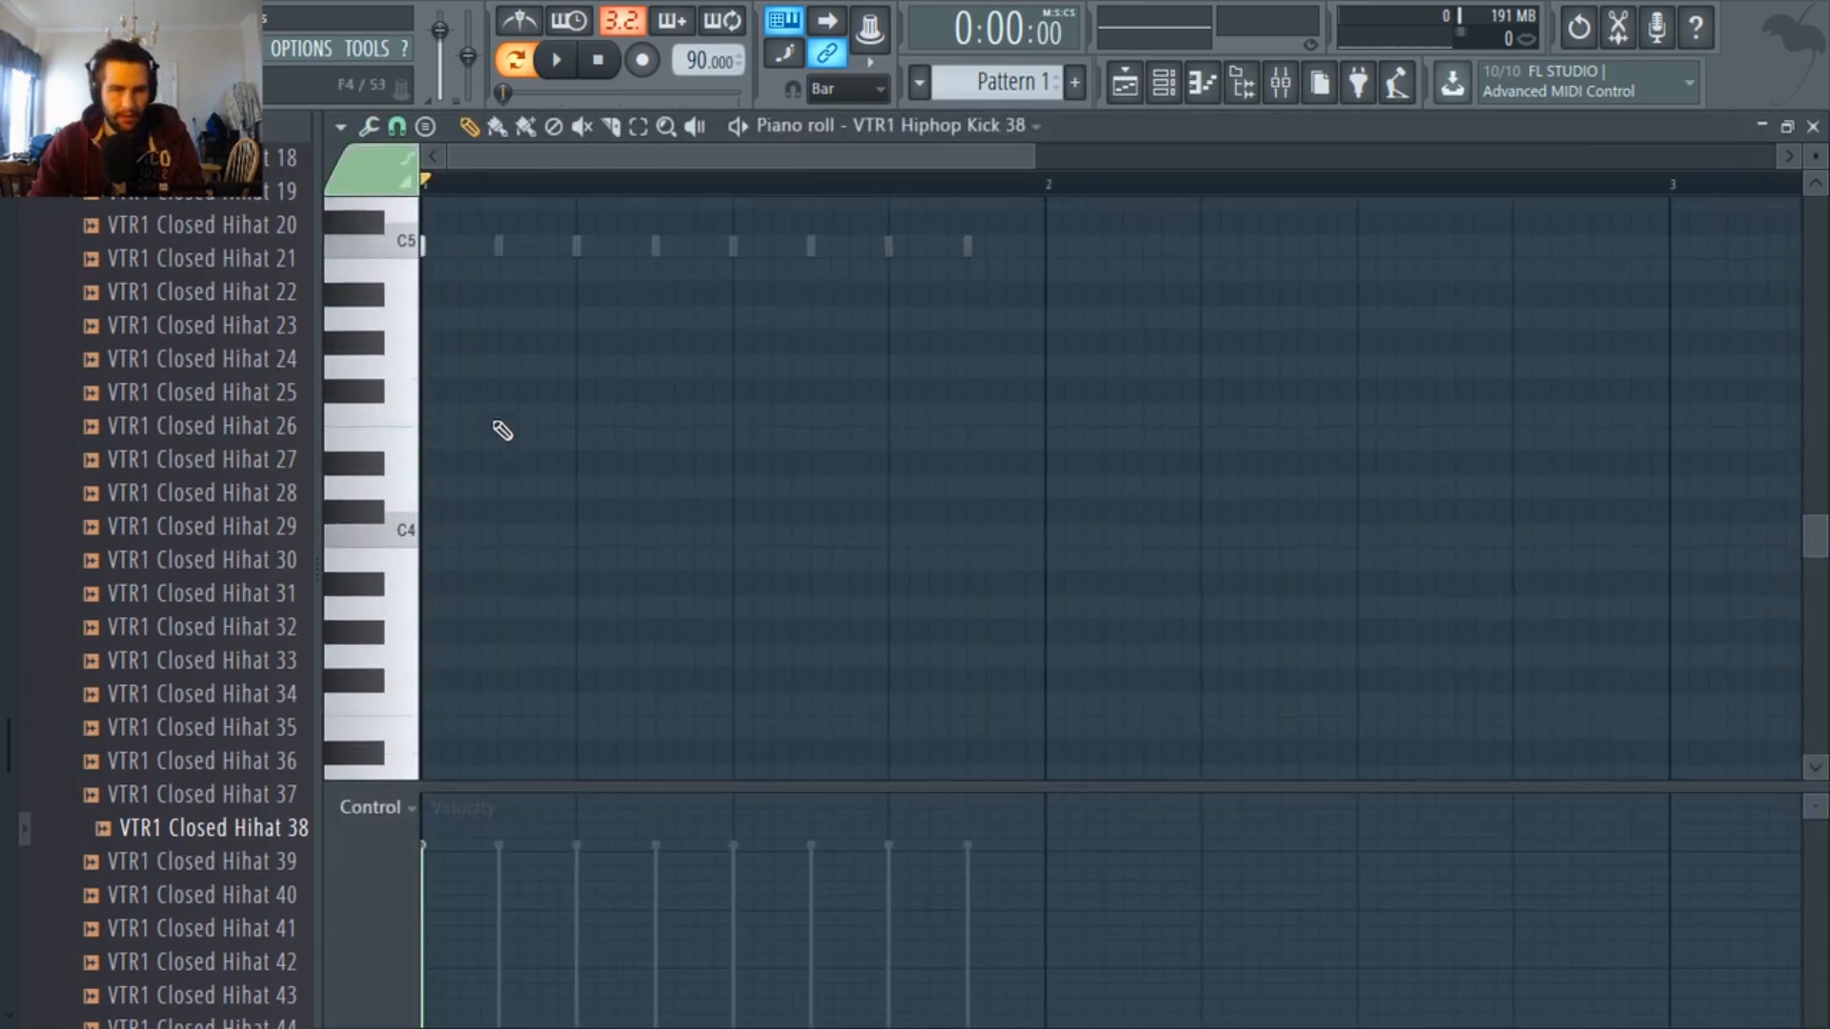
scroll(540, 367, down, 2)
scroll(532, 458, up, 4)
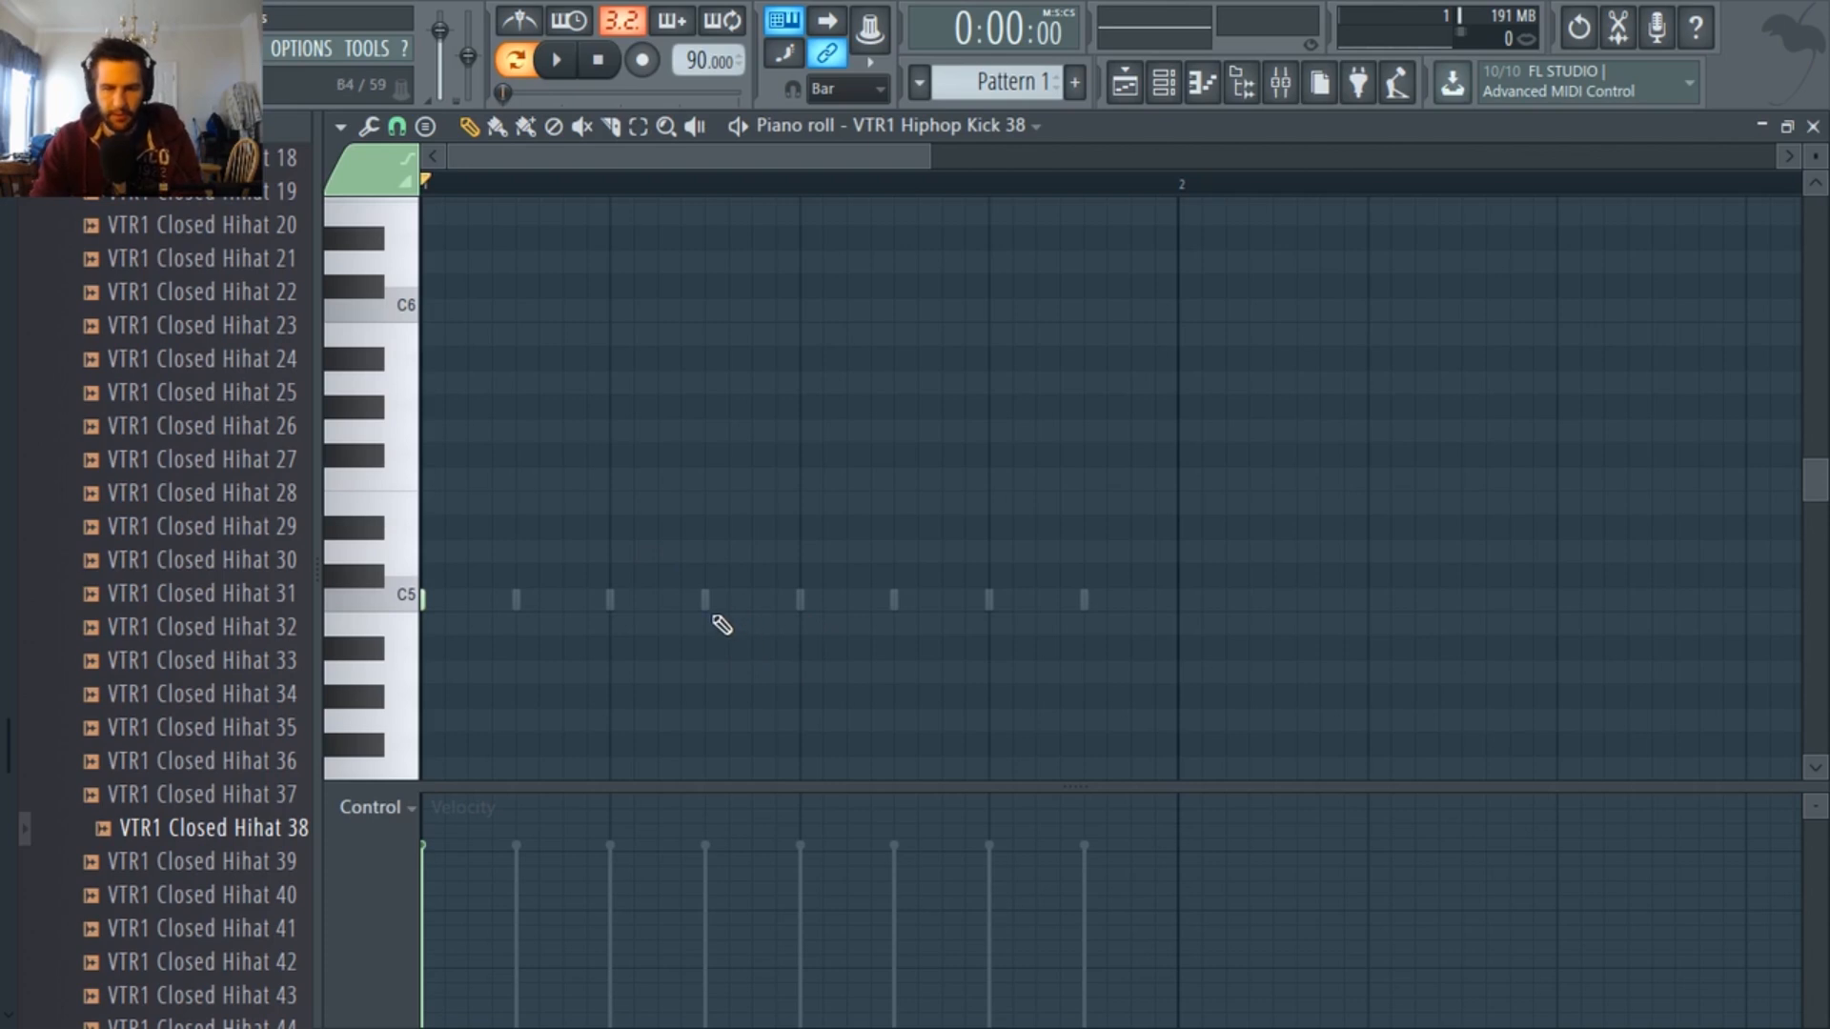
click(870, 600)
key(space)
key(space)
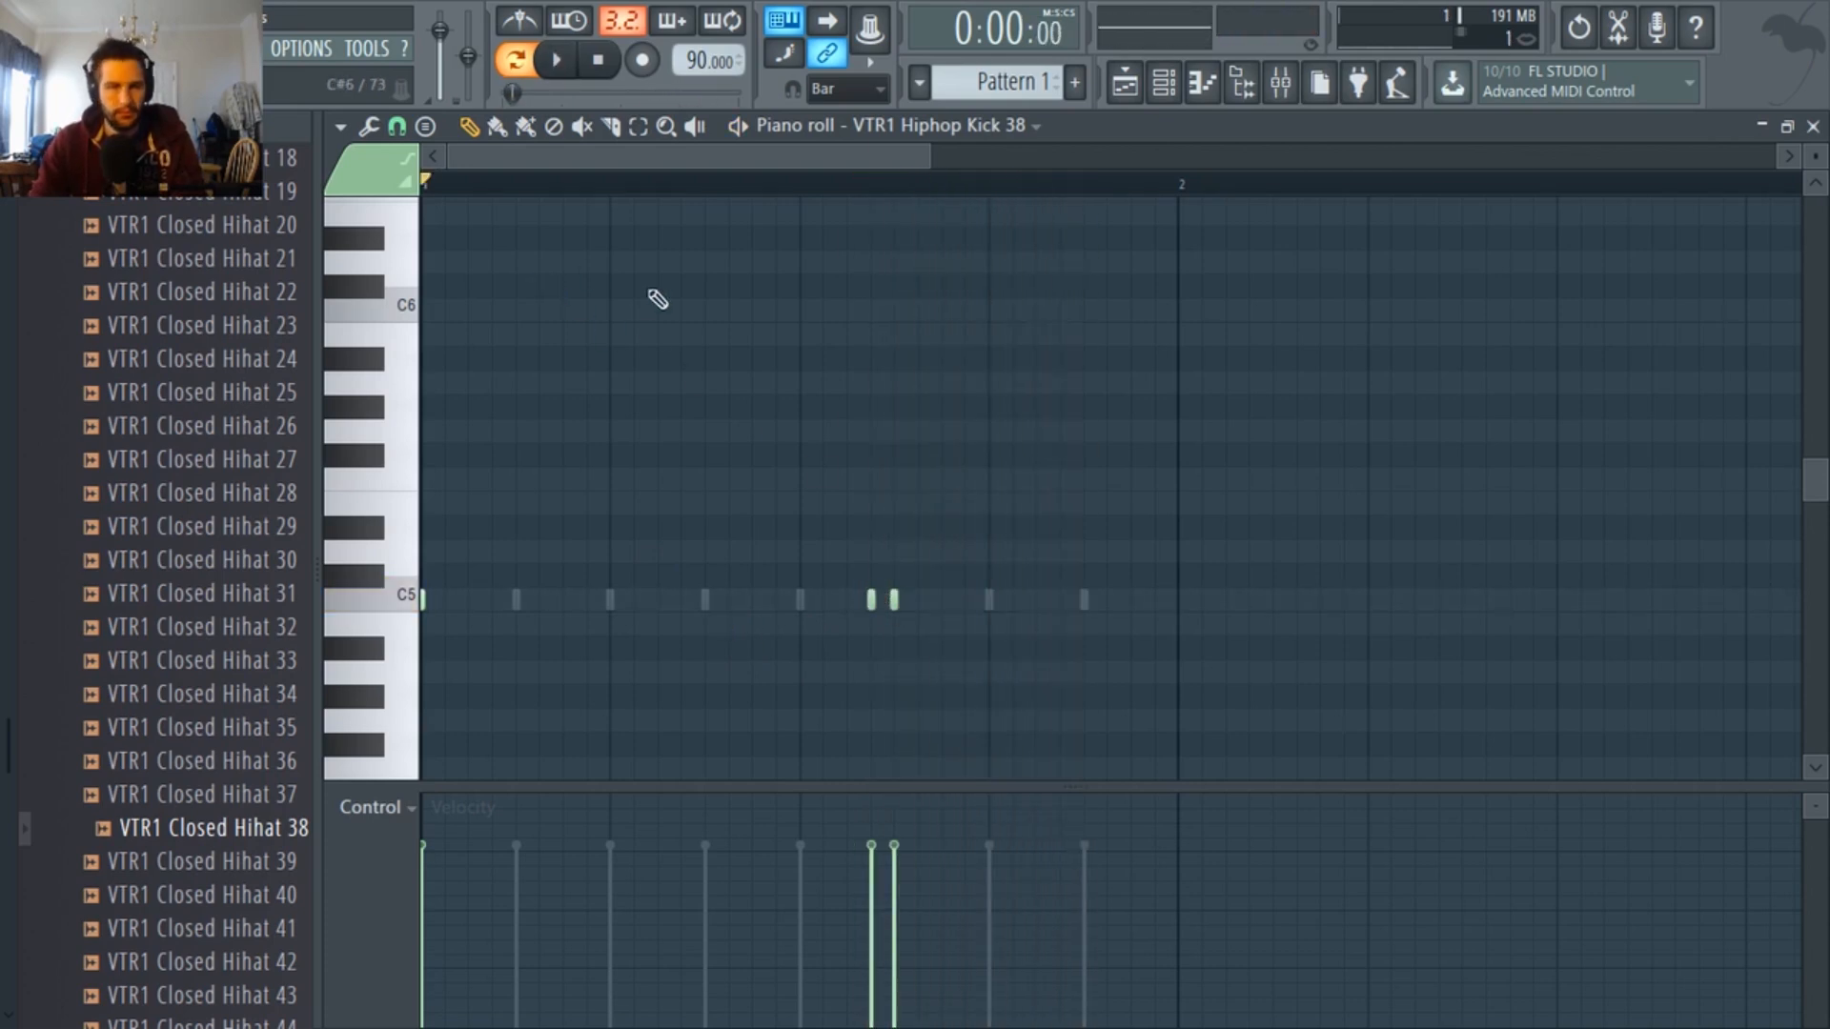
Set the piano roll snap to 1/3 step and delete the kick note just before the step 11 kick.
click(397, 126)
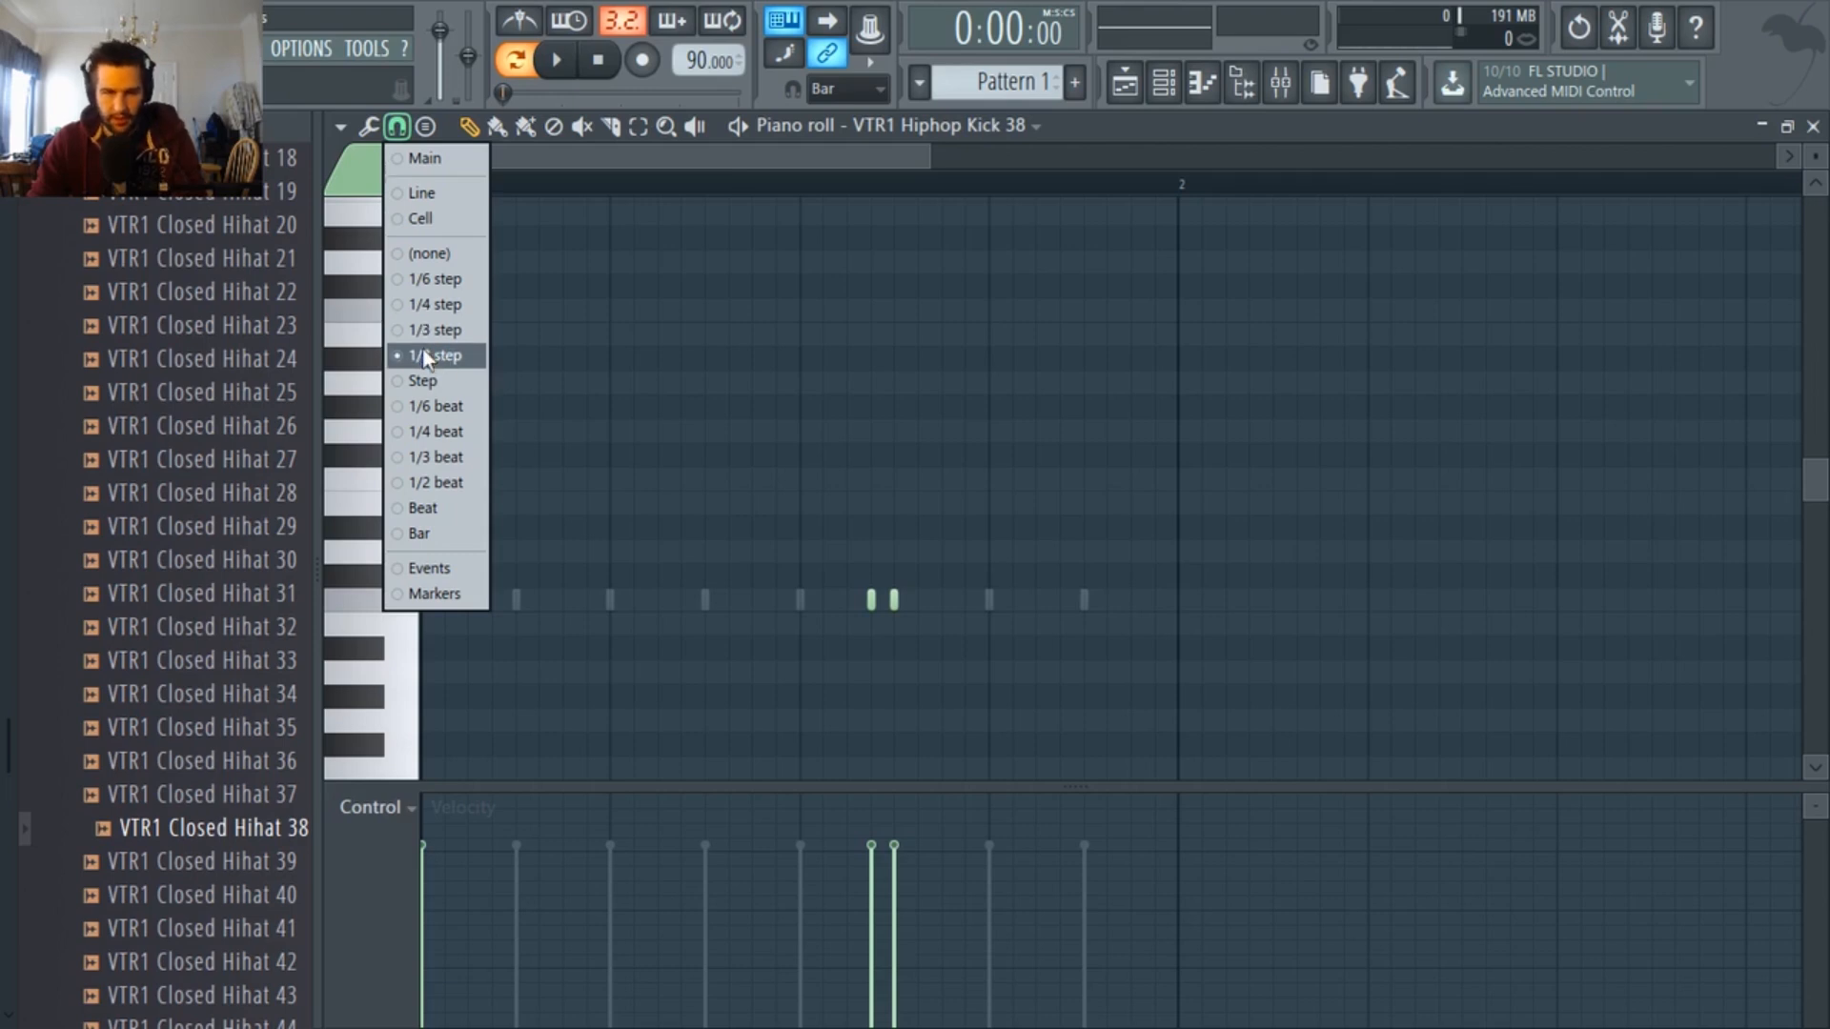
click(414, 129)
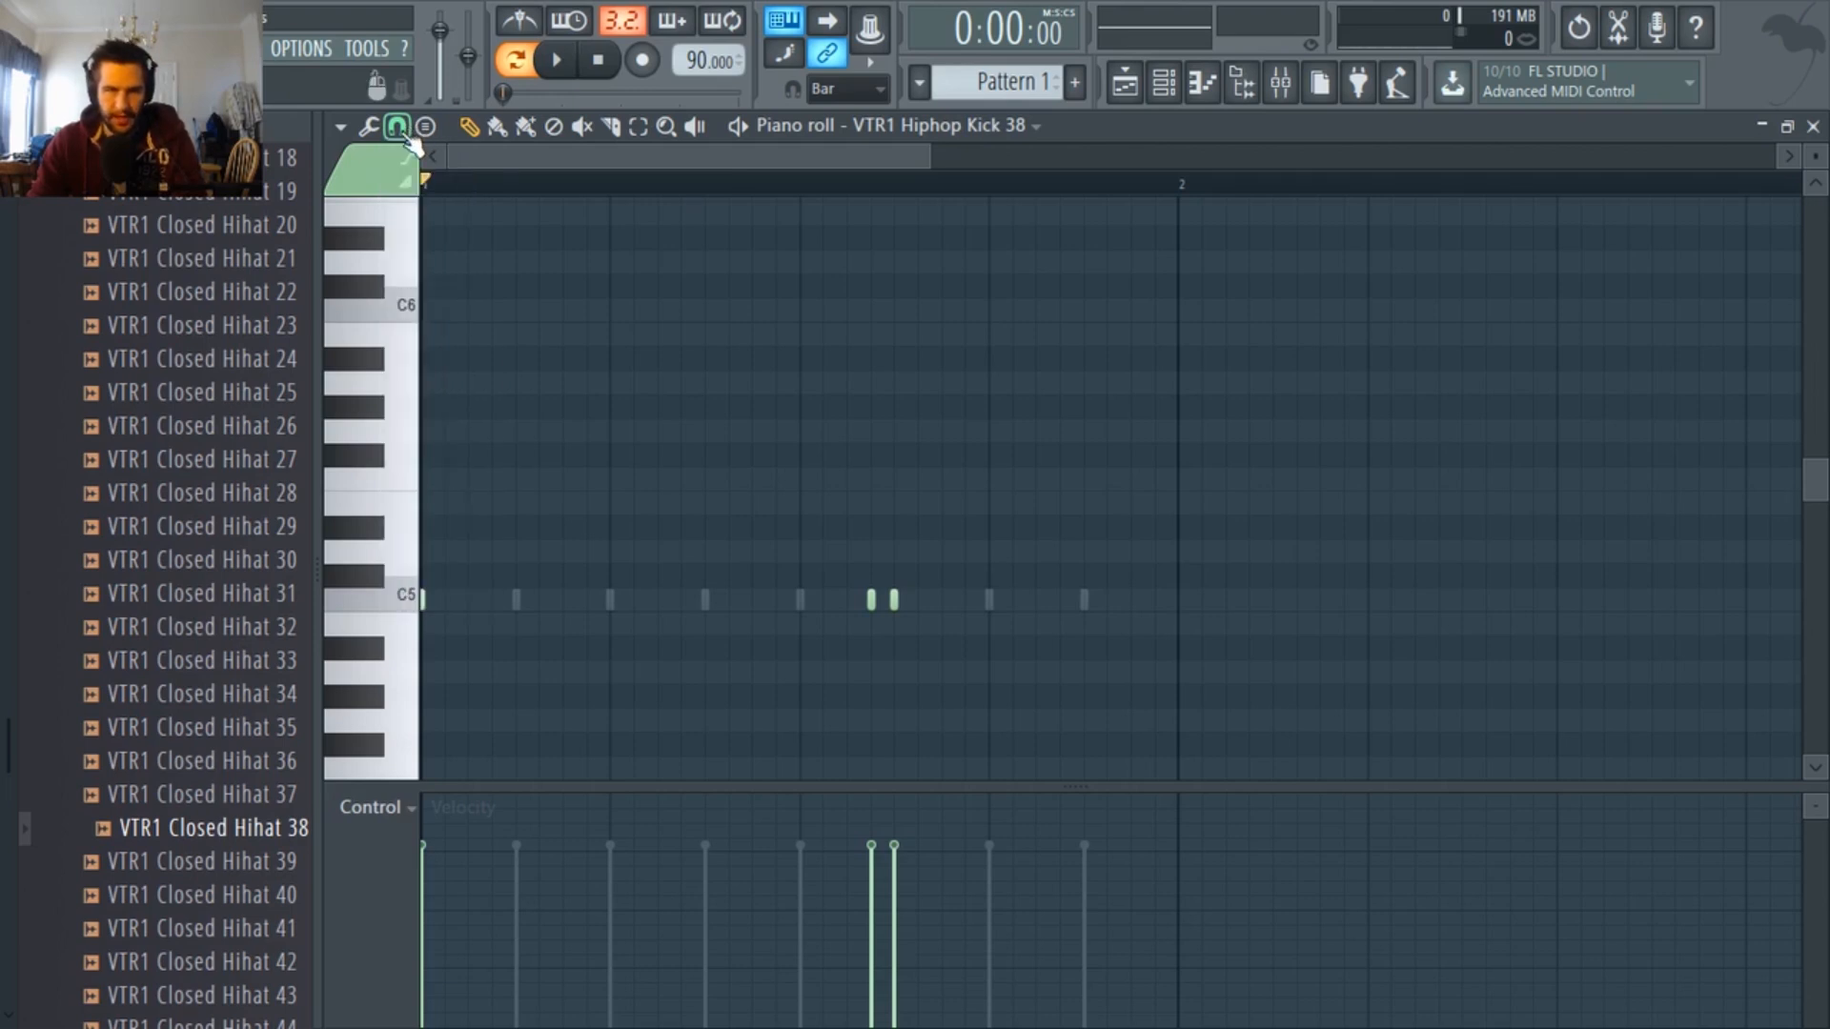
click(408, 131)
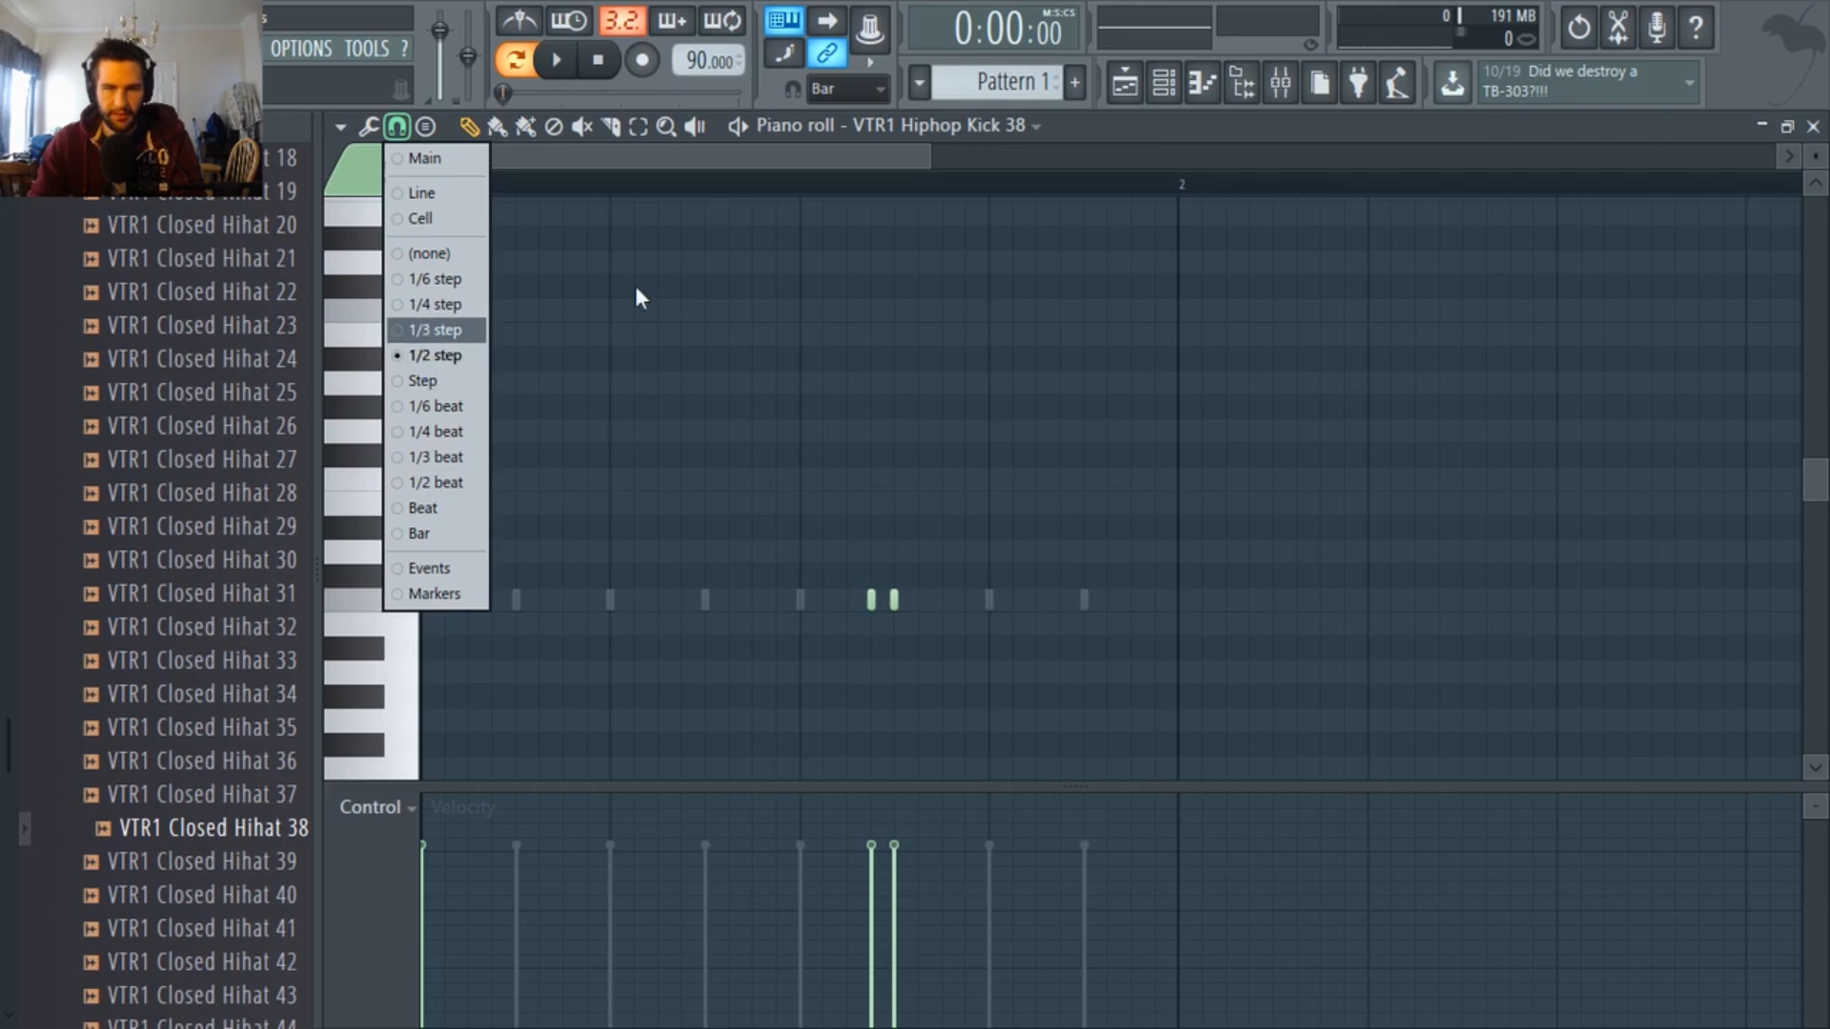
click(442, 331)
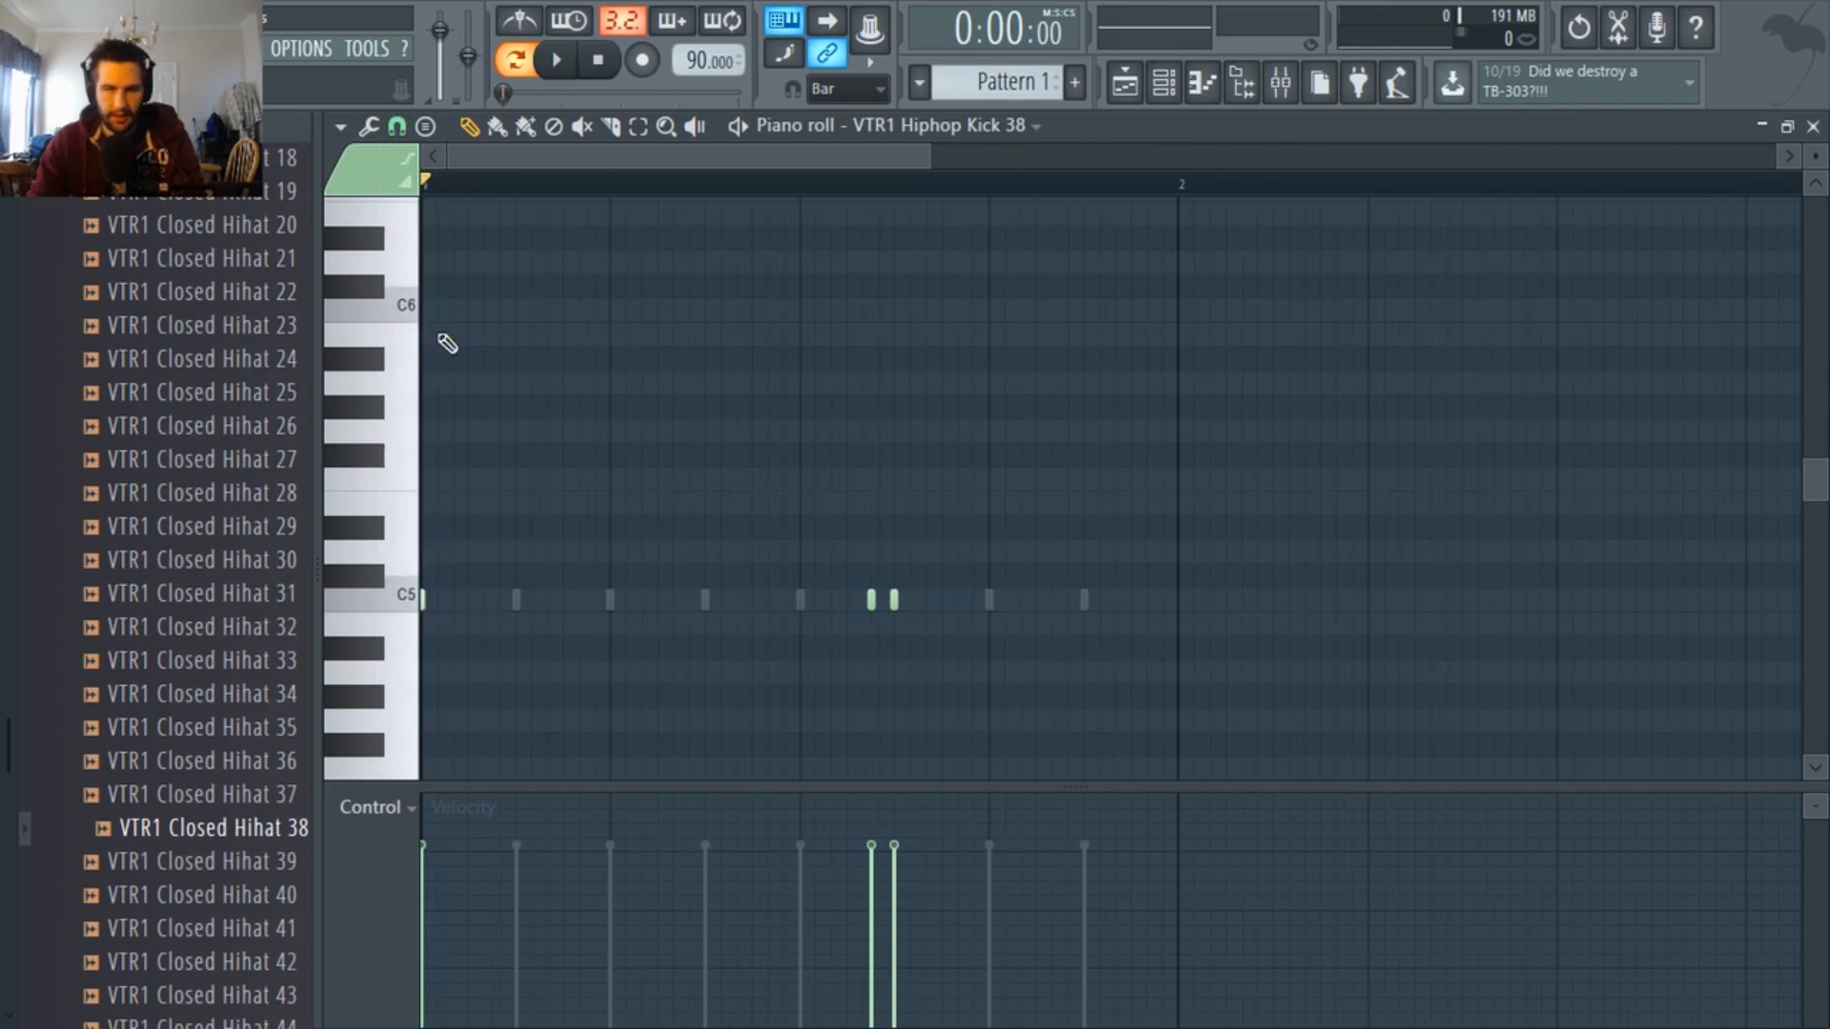
right_click(817, 601)
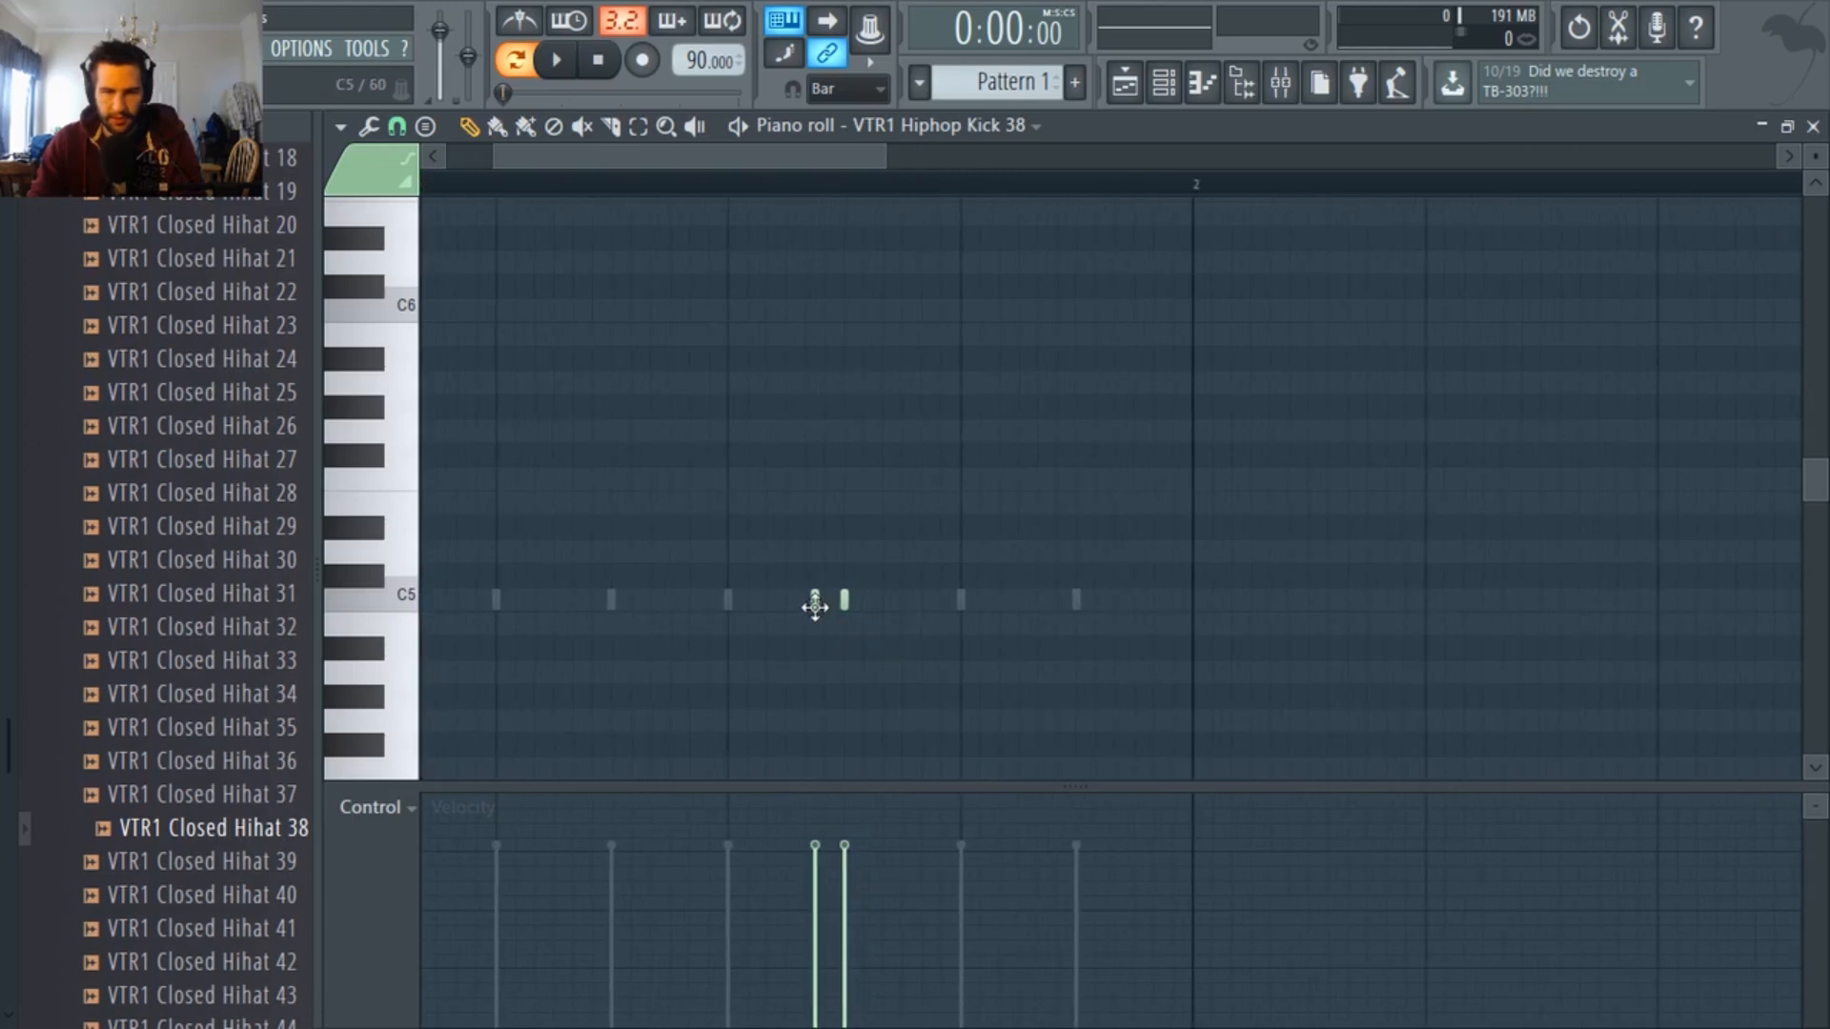
scroll(813, 605, down, 3)
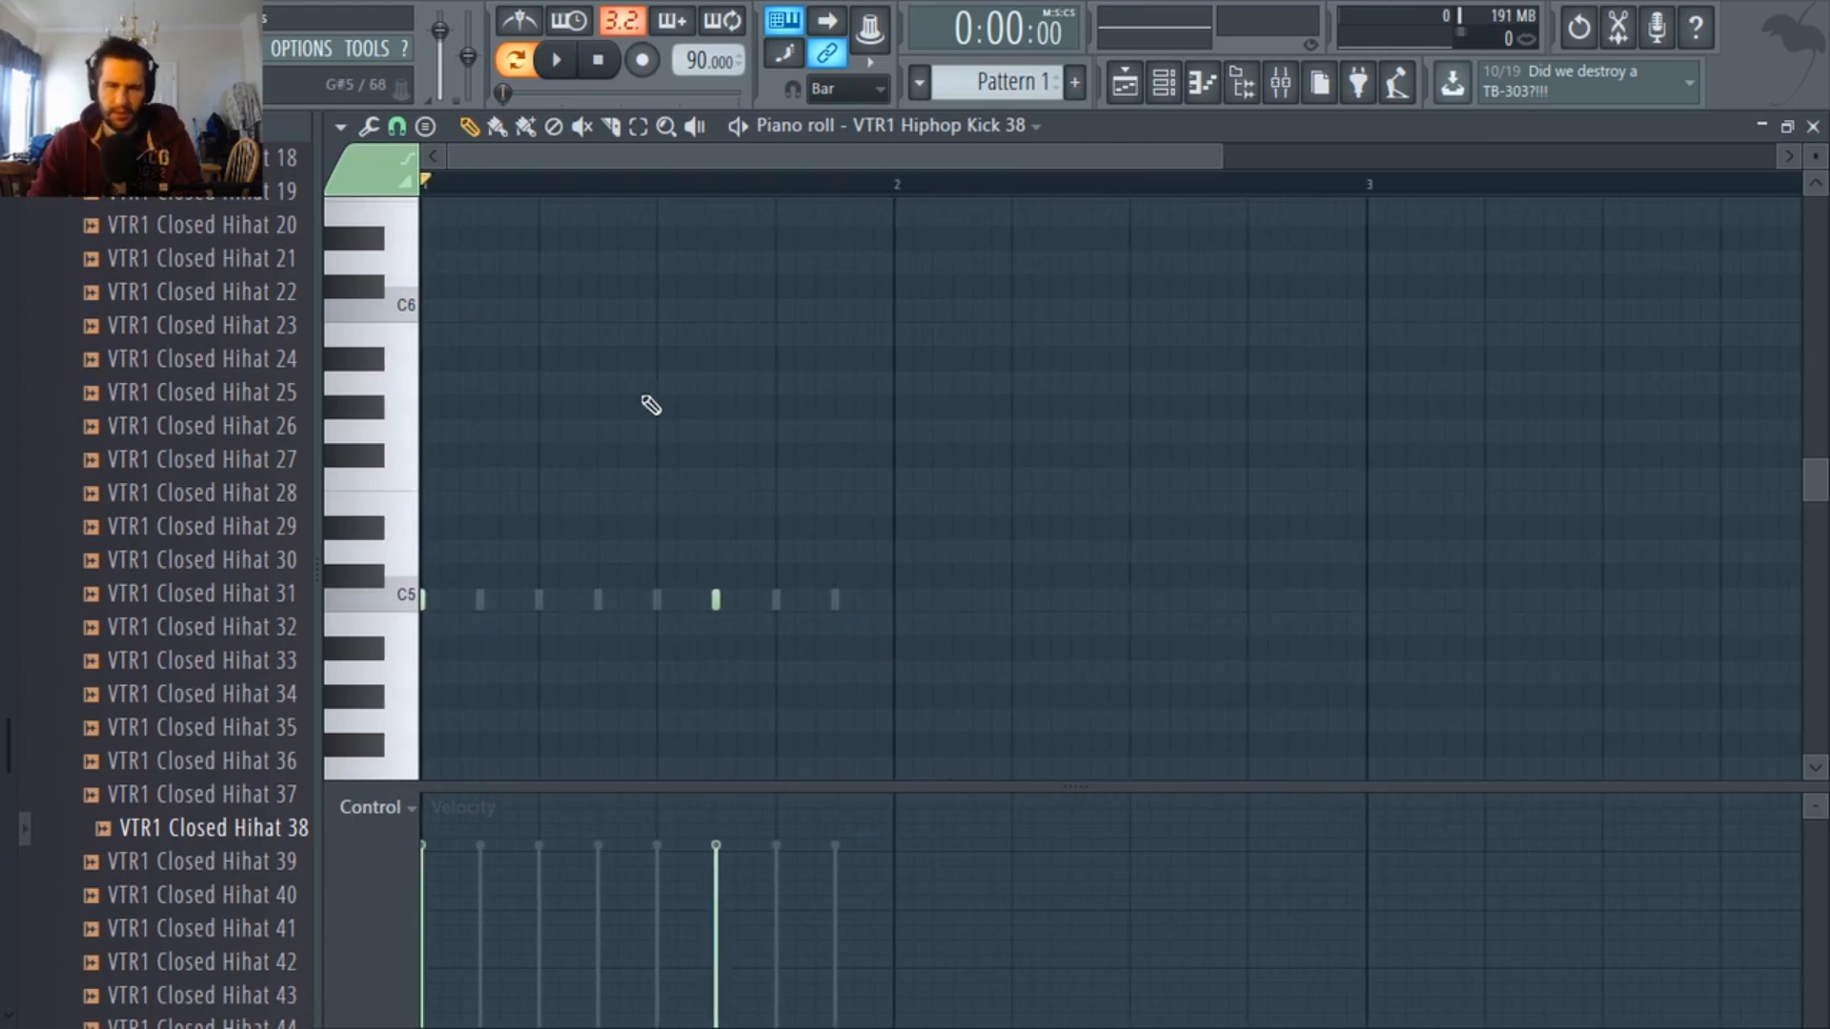
scroll(499, 608, up, 3)
scroll(459, 487, up, 1)
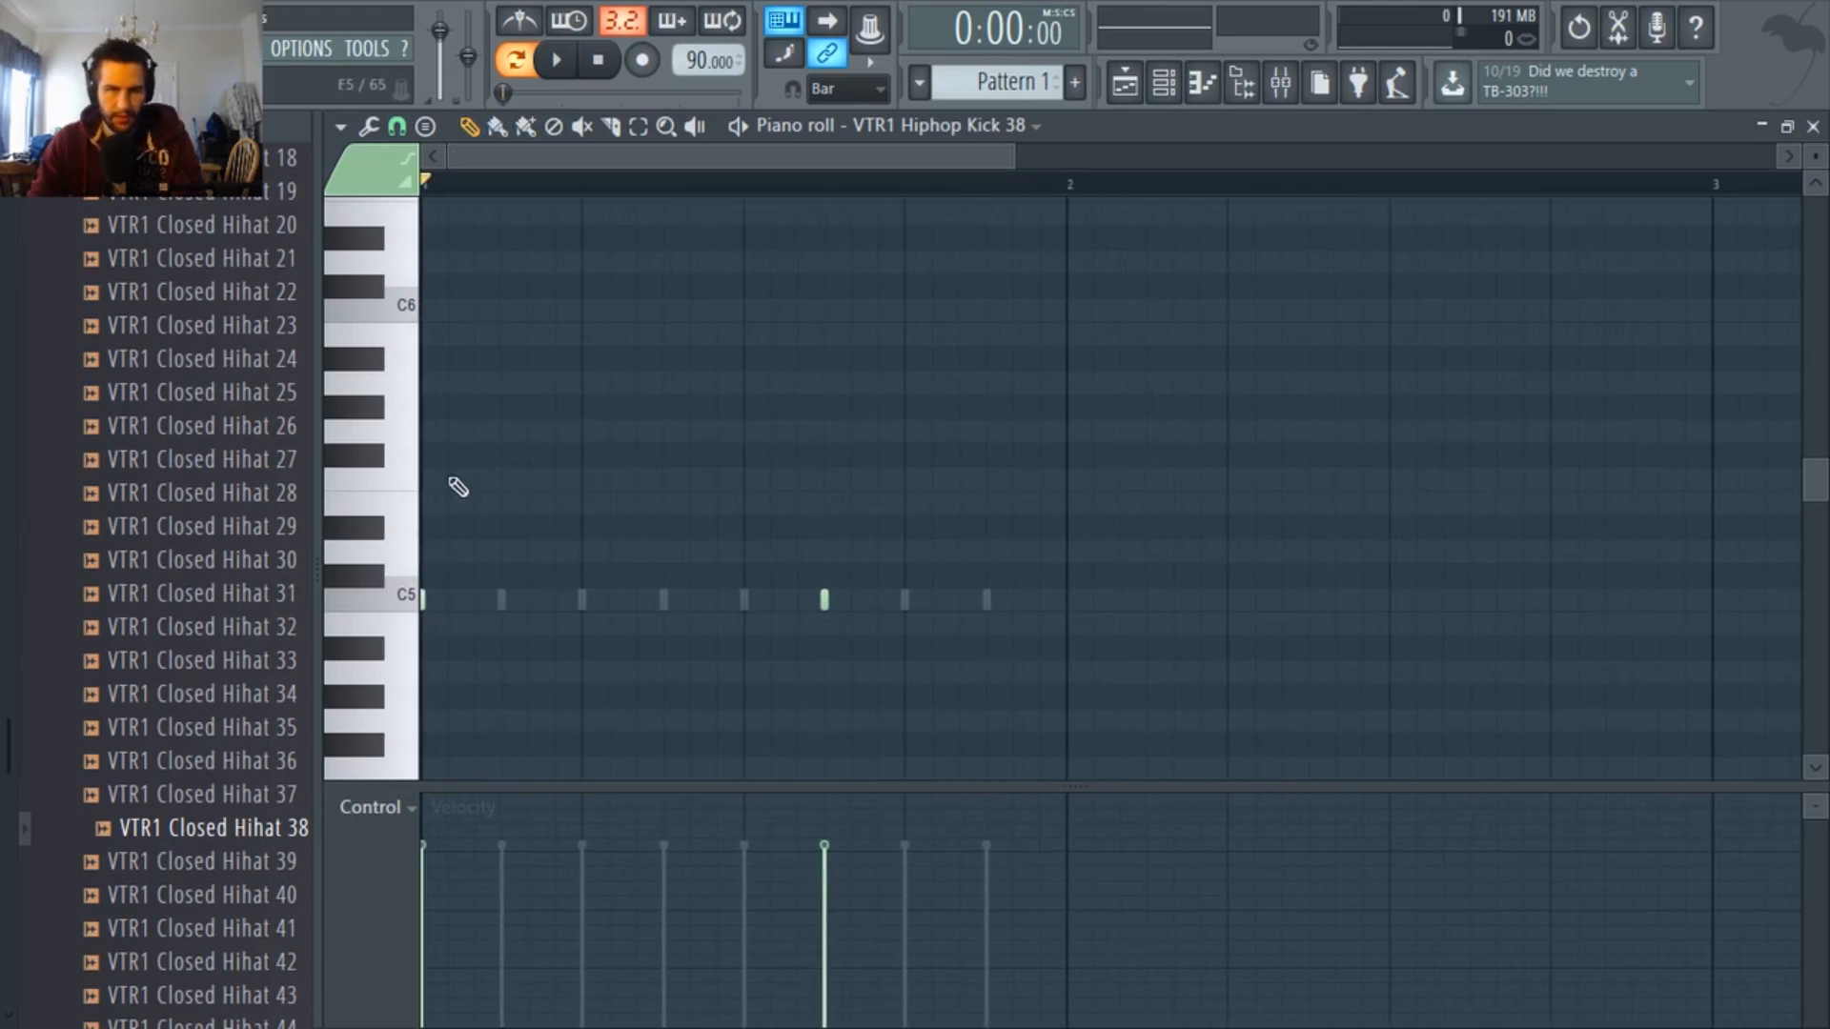
Add extra C5 hits between the existing hi-hat notes in the hi-hat's piano roll and play the pattern.
key(F6)
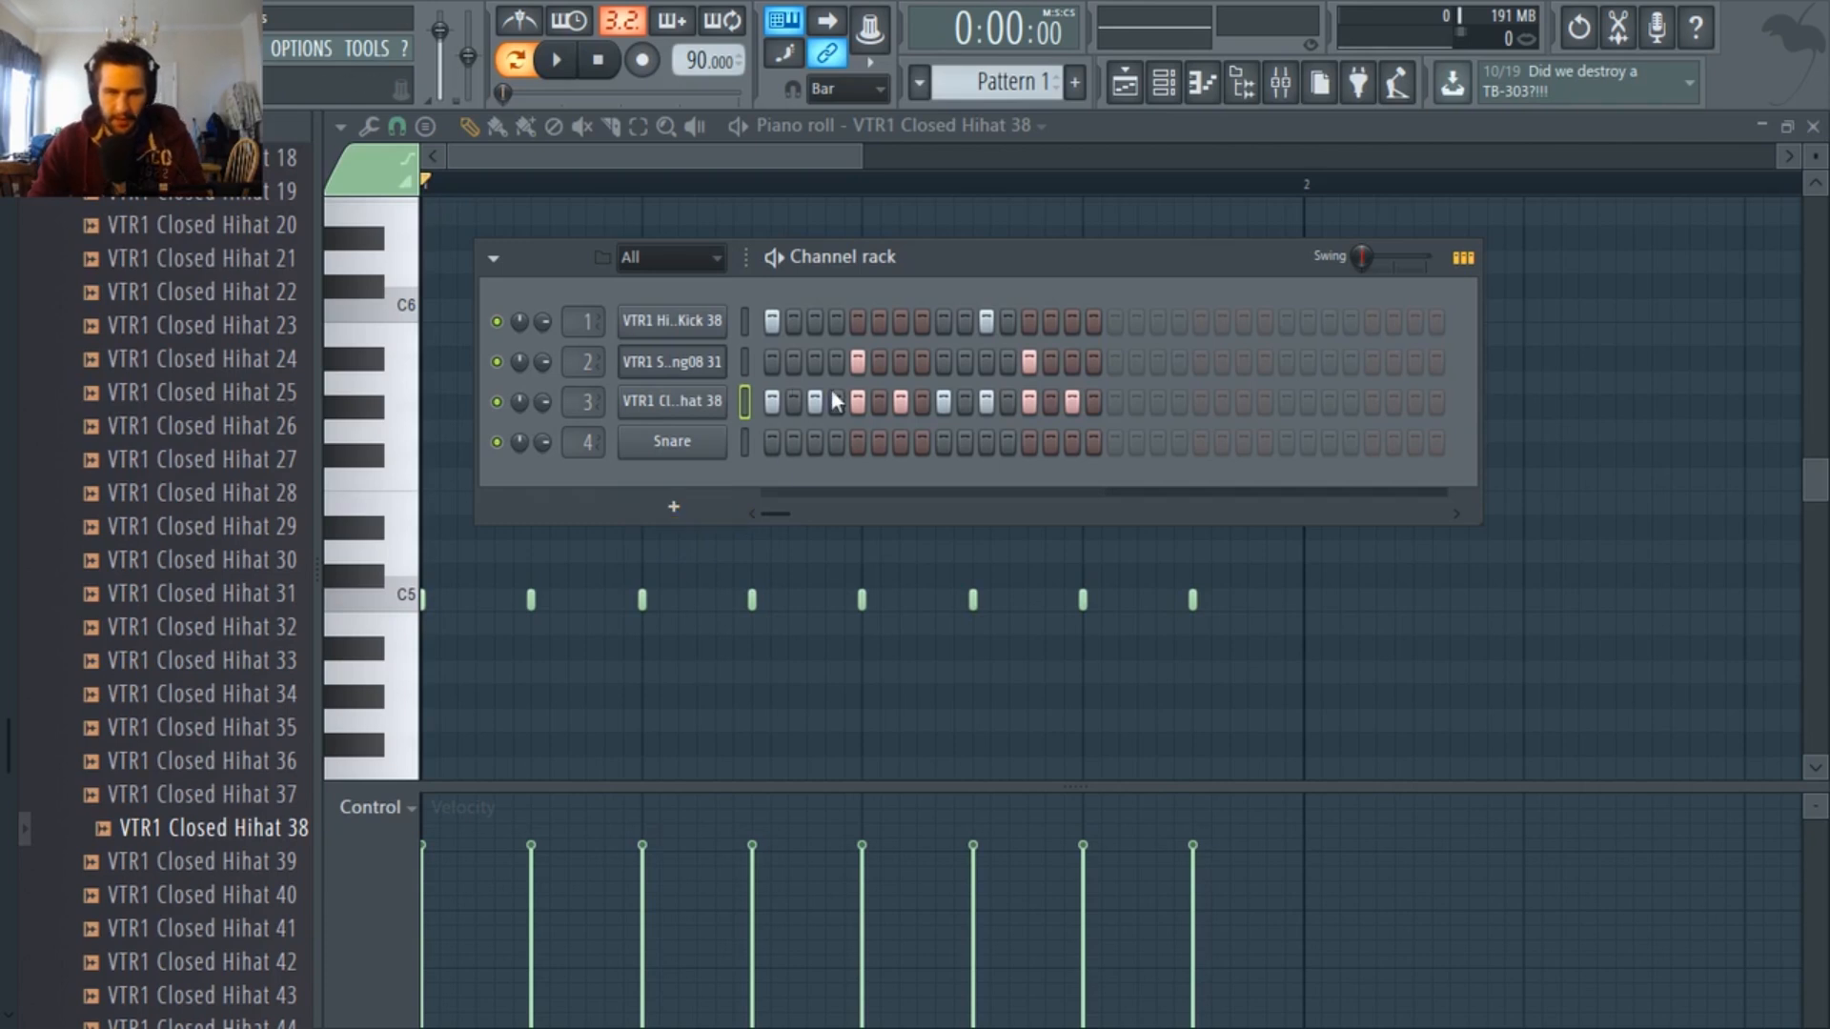
right_click(724, 405)
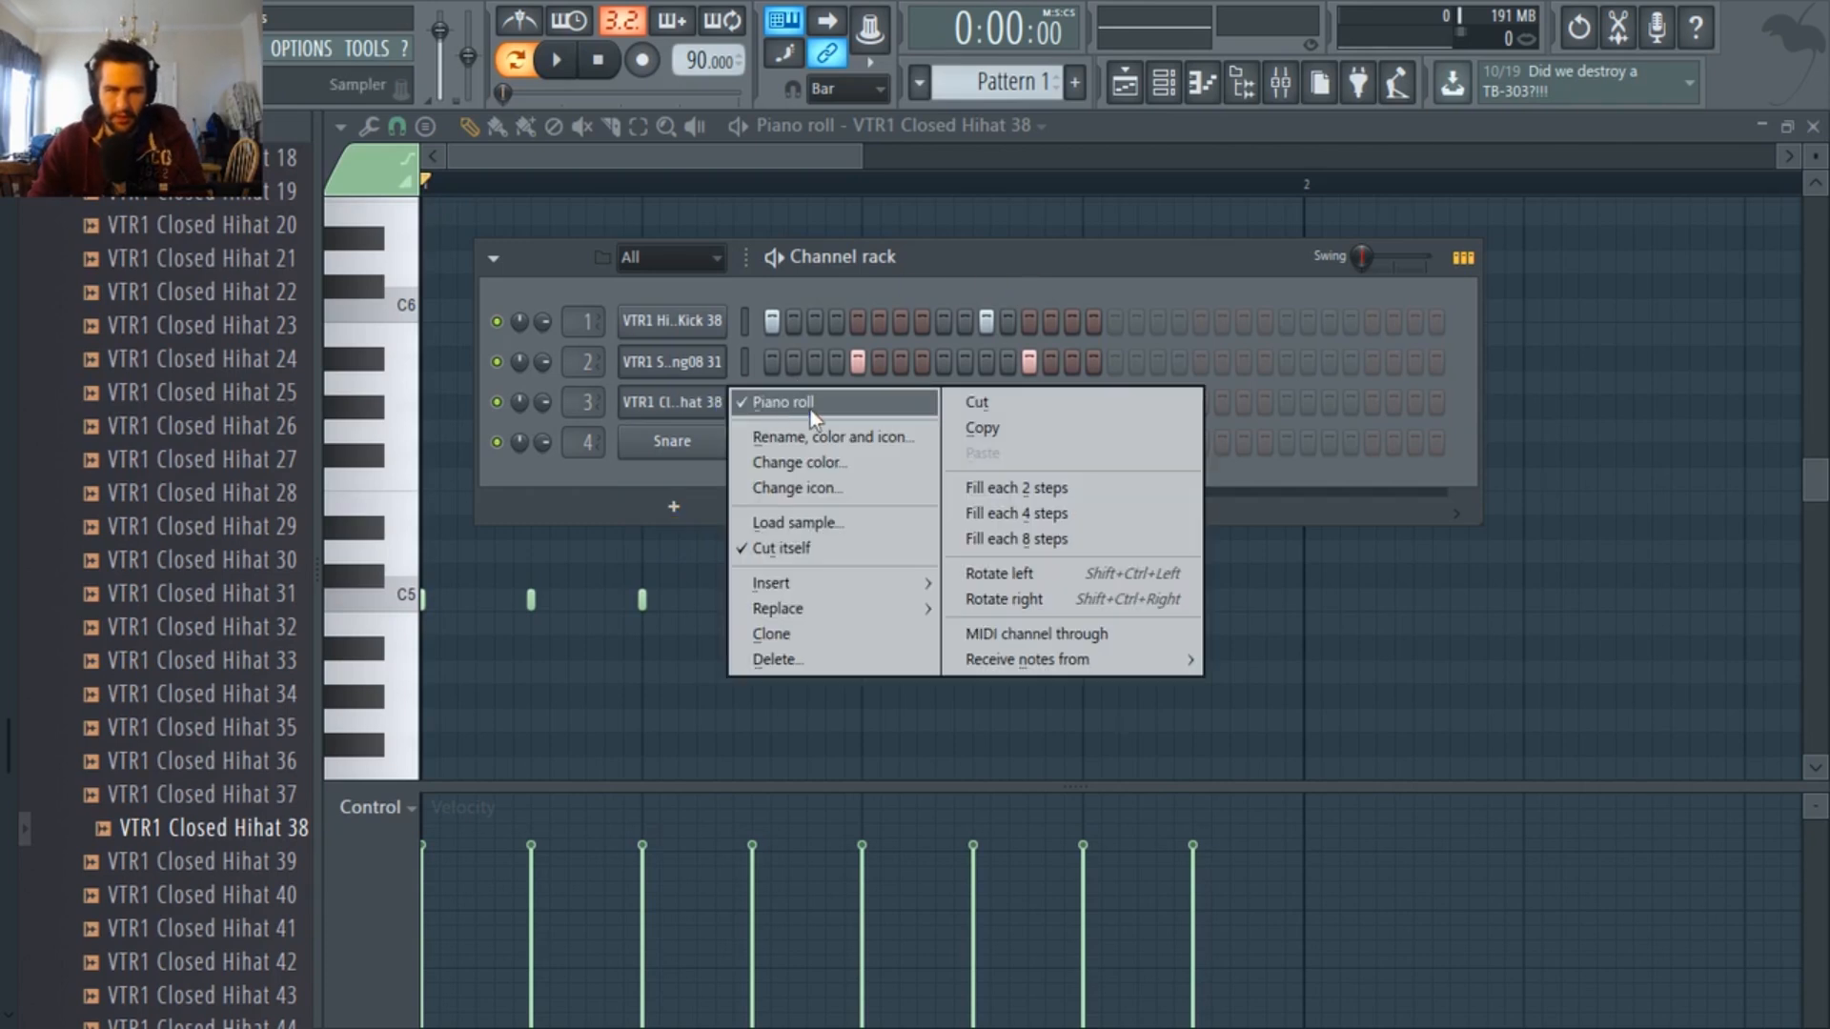
click(724, 405)
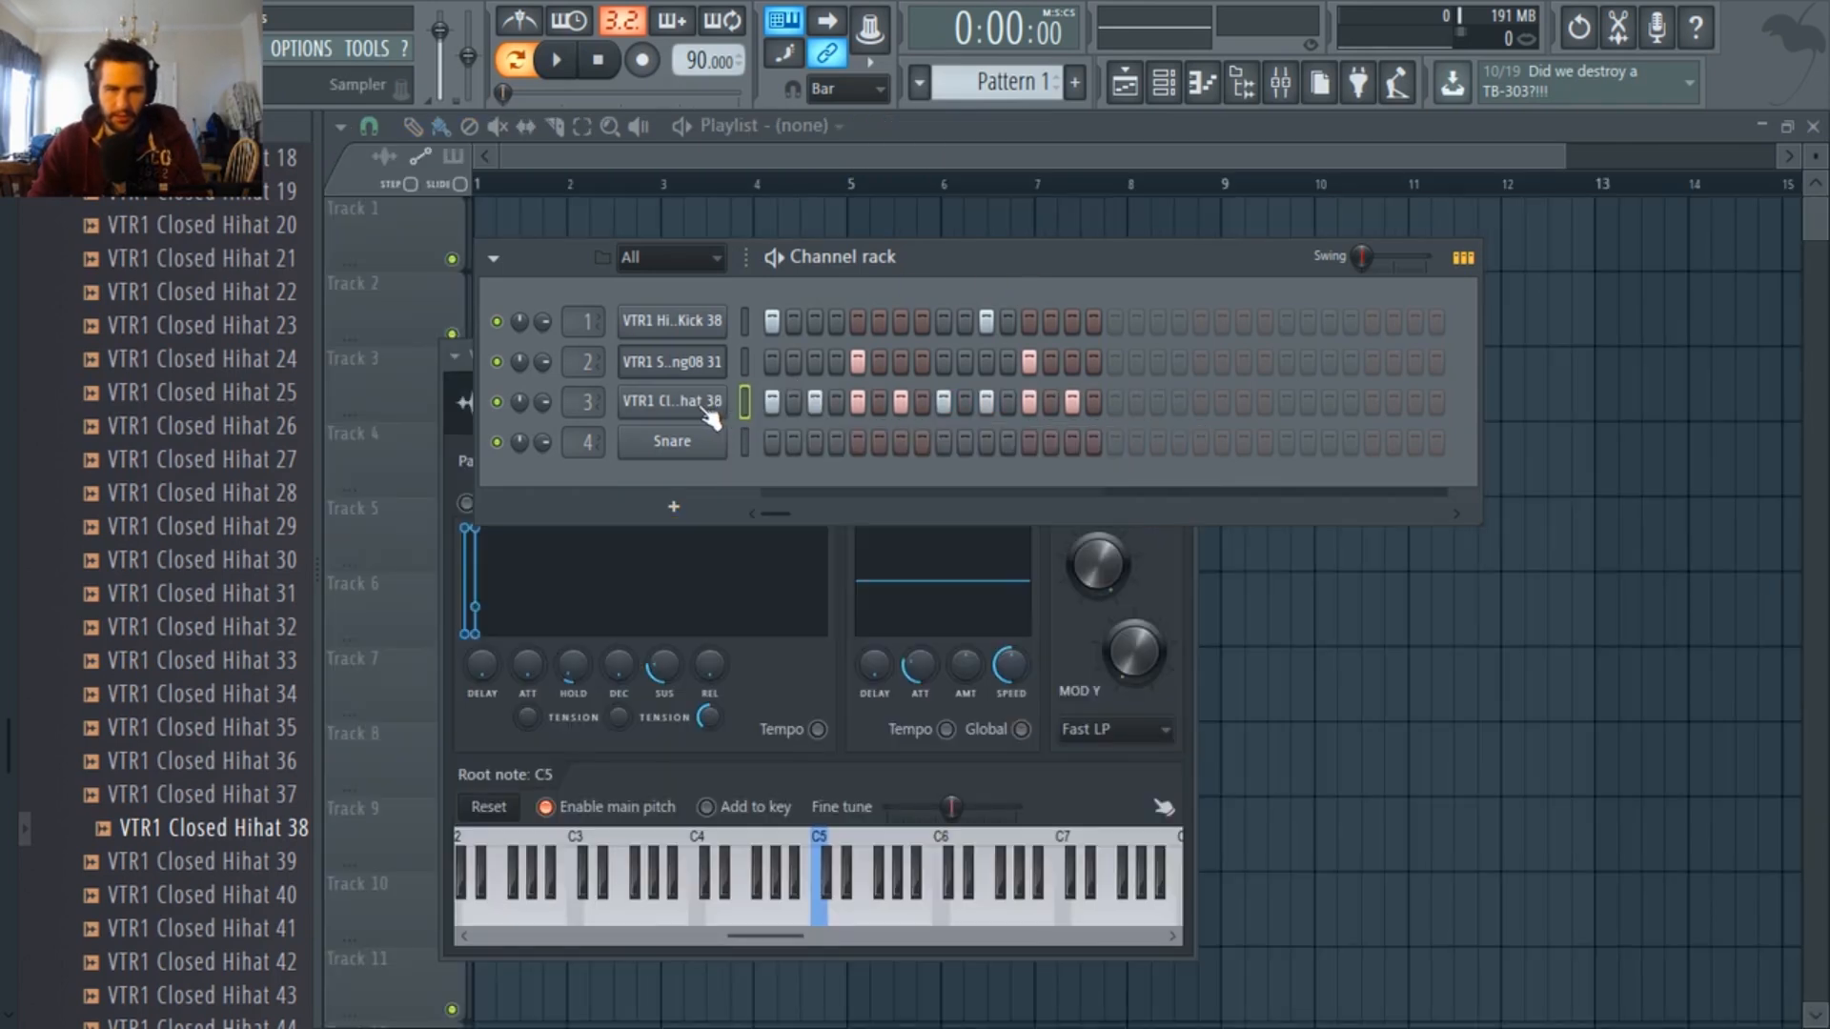
right_click(727, 405)
click(781, 405)
scroll(529, 572, down, 4)
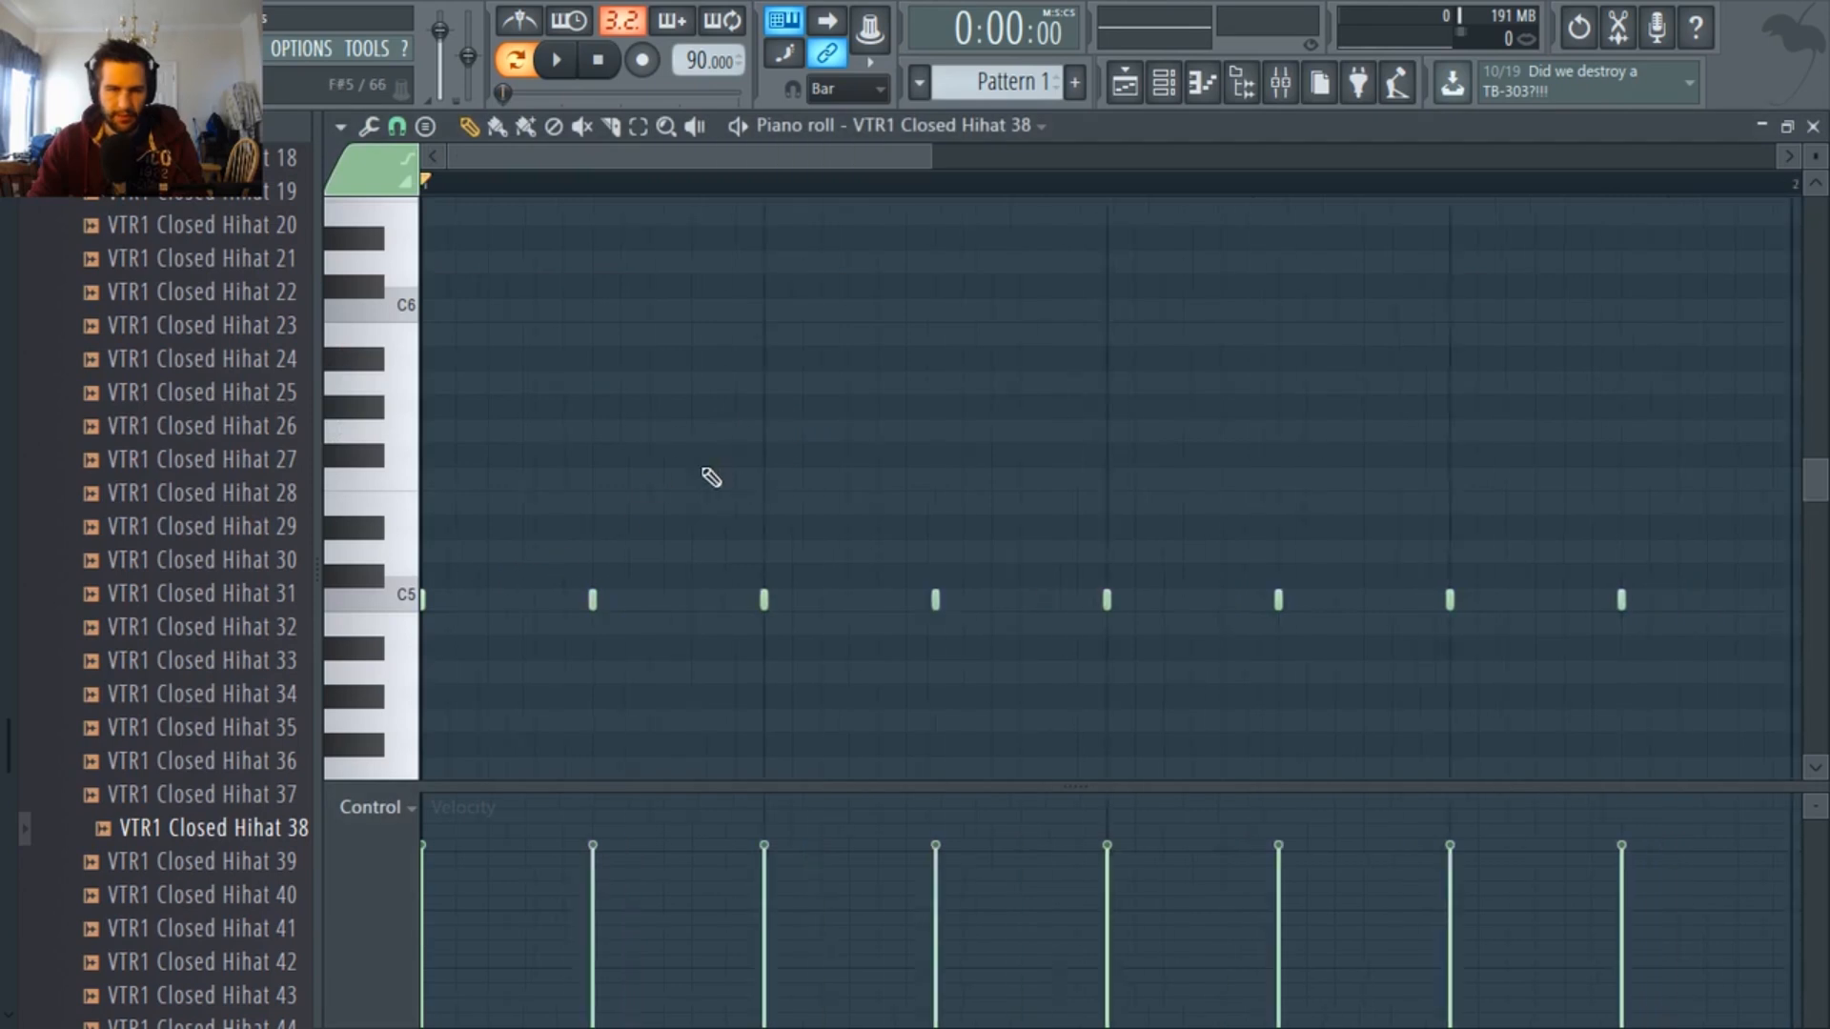
scroll(682, 544, down, 3)
scroll(565, 592, up, 1)
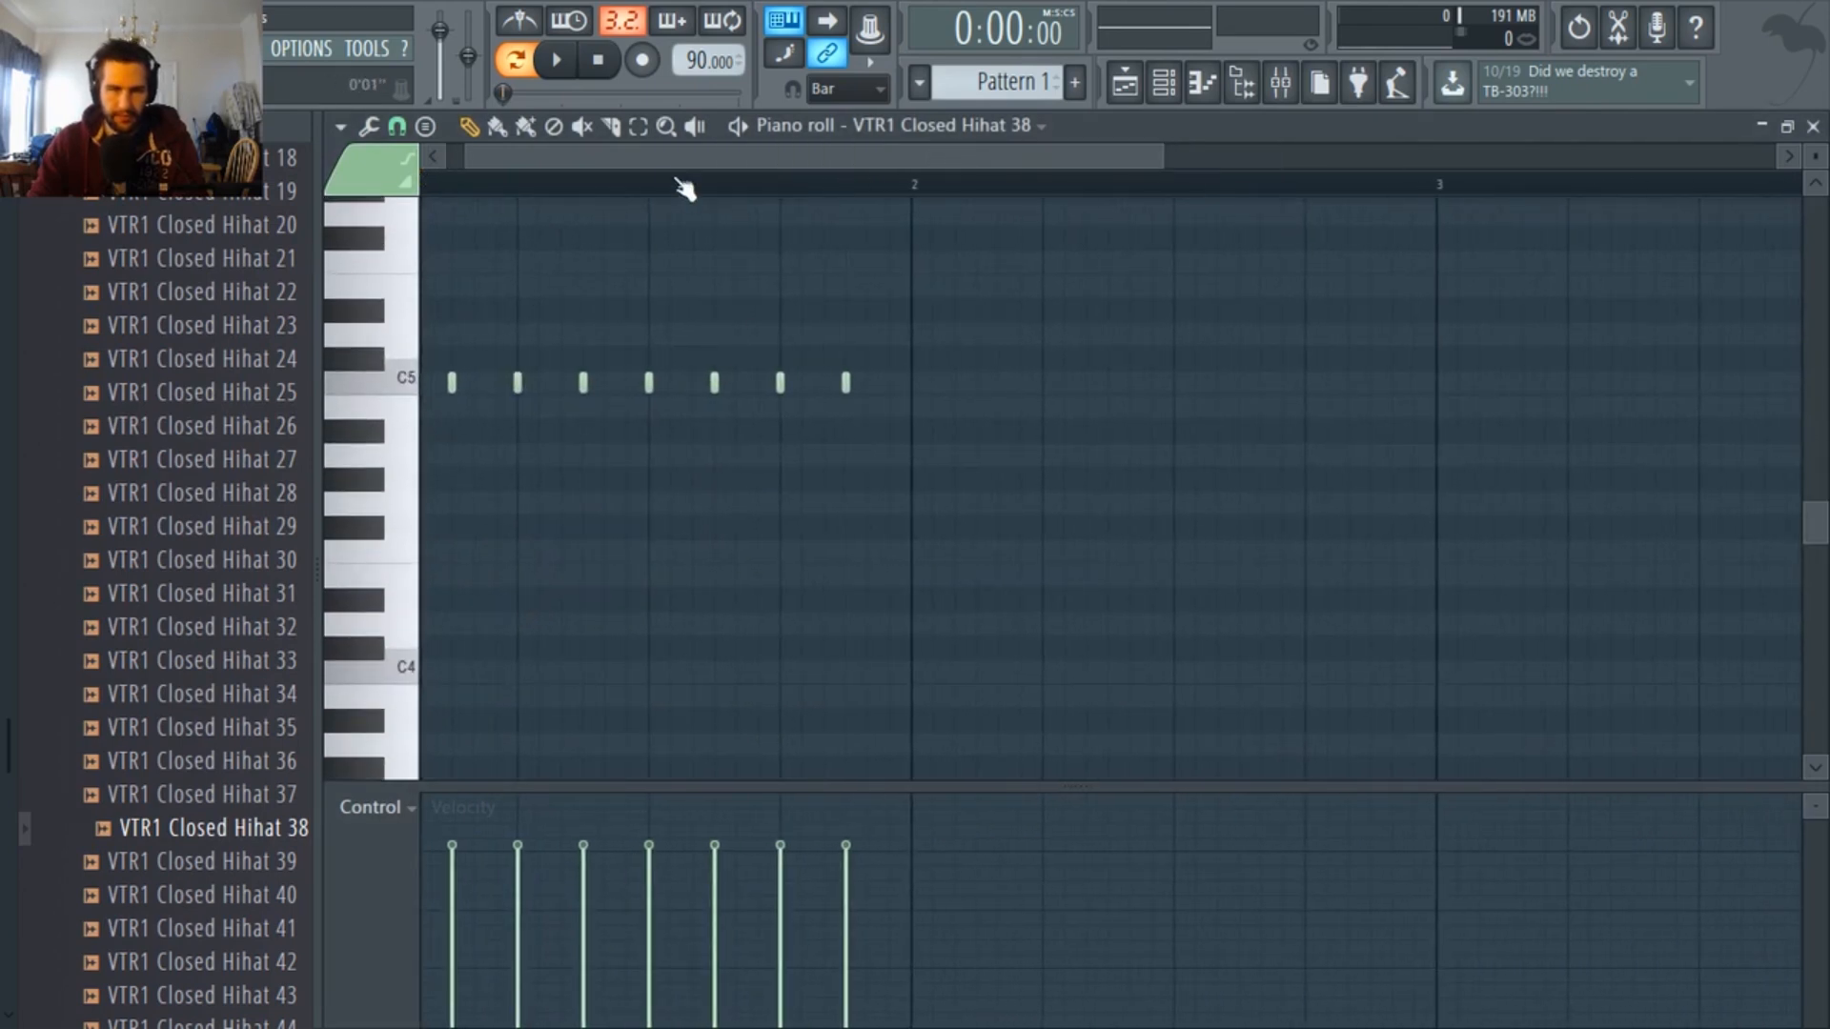
drag(678, 160, 375, 163)
scroll(516, 499, up, 2)
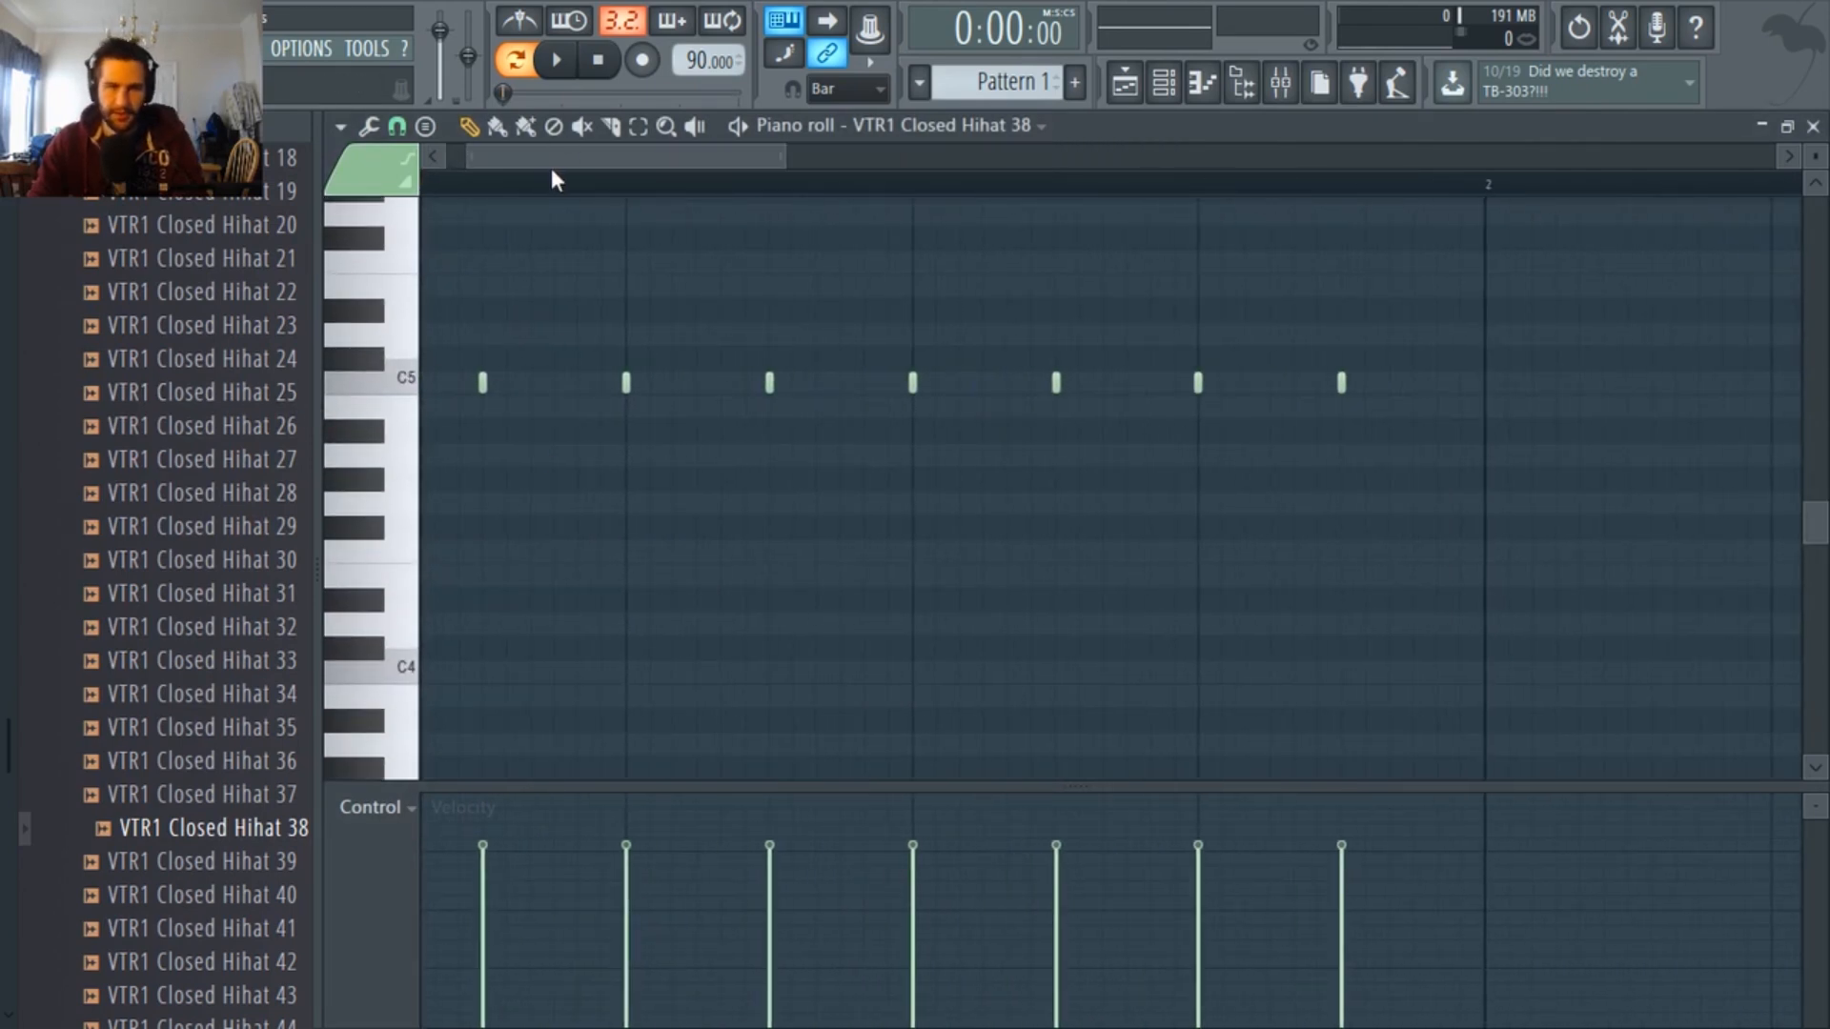
click(559, 383)
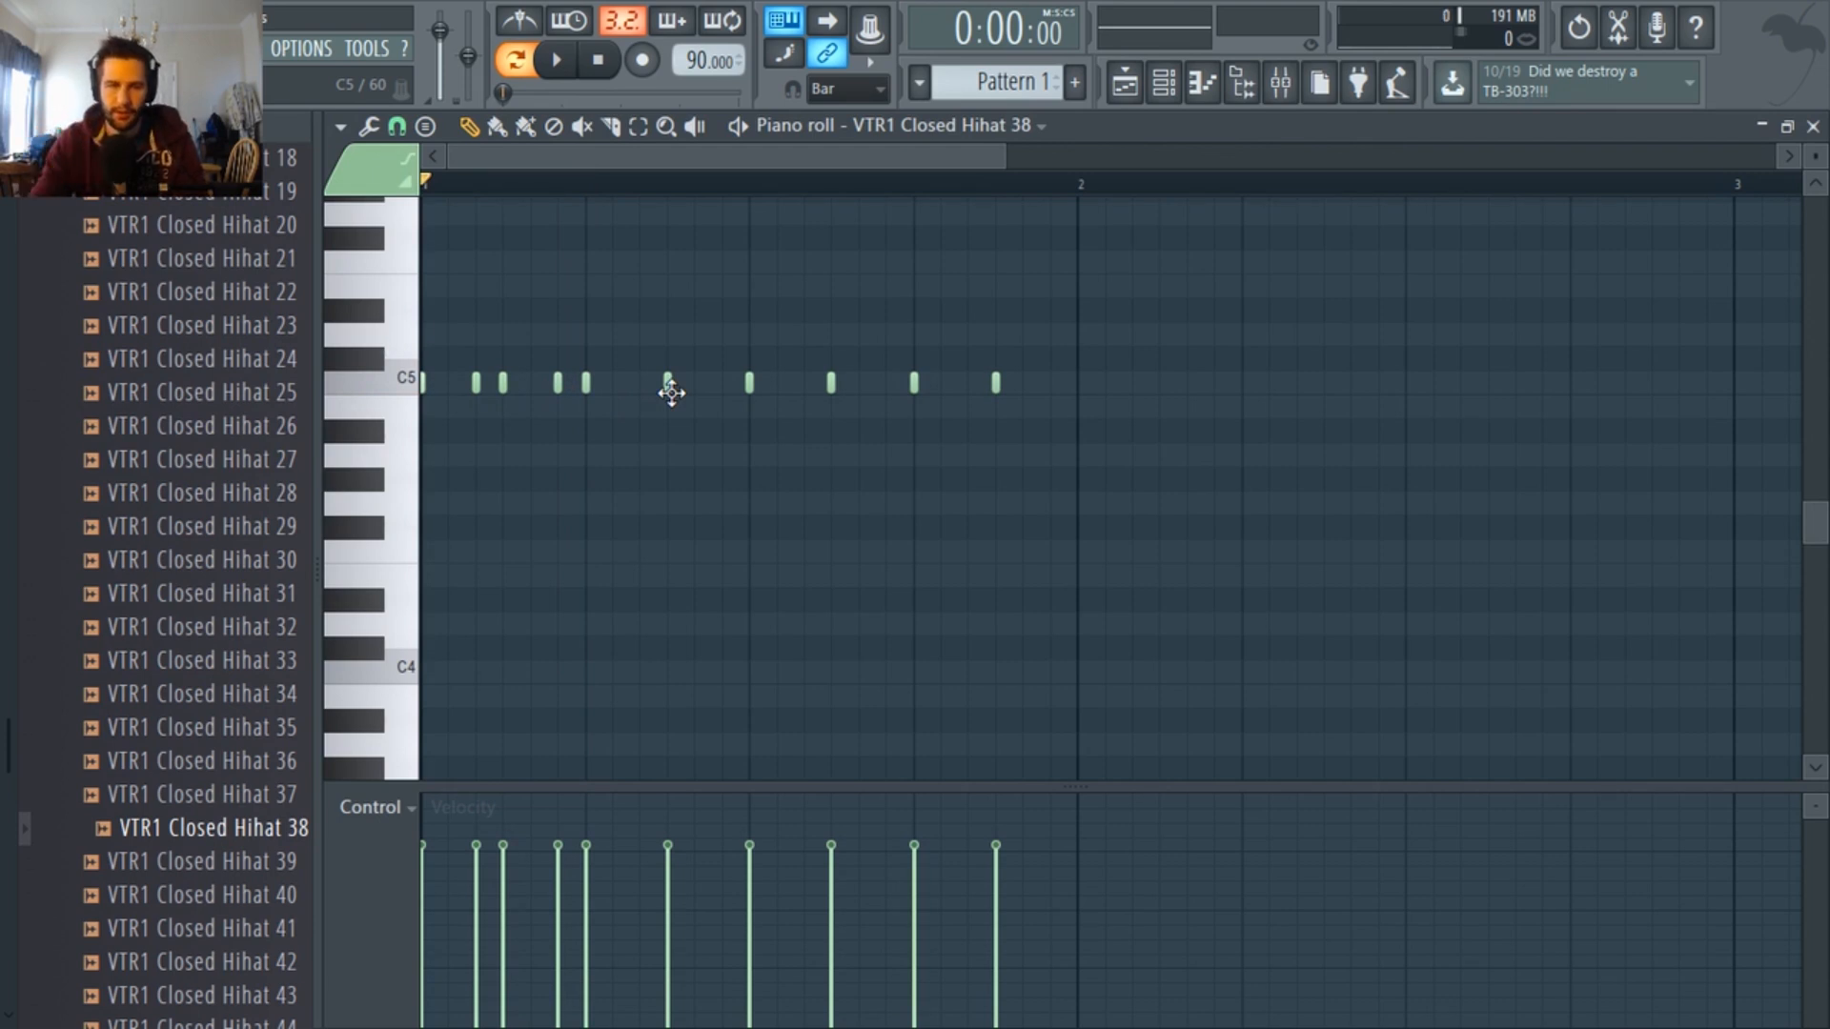
key(space)
key(space)
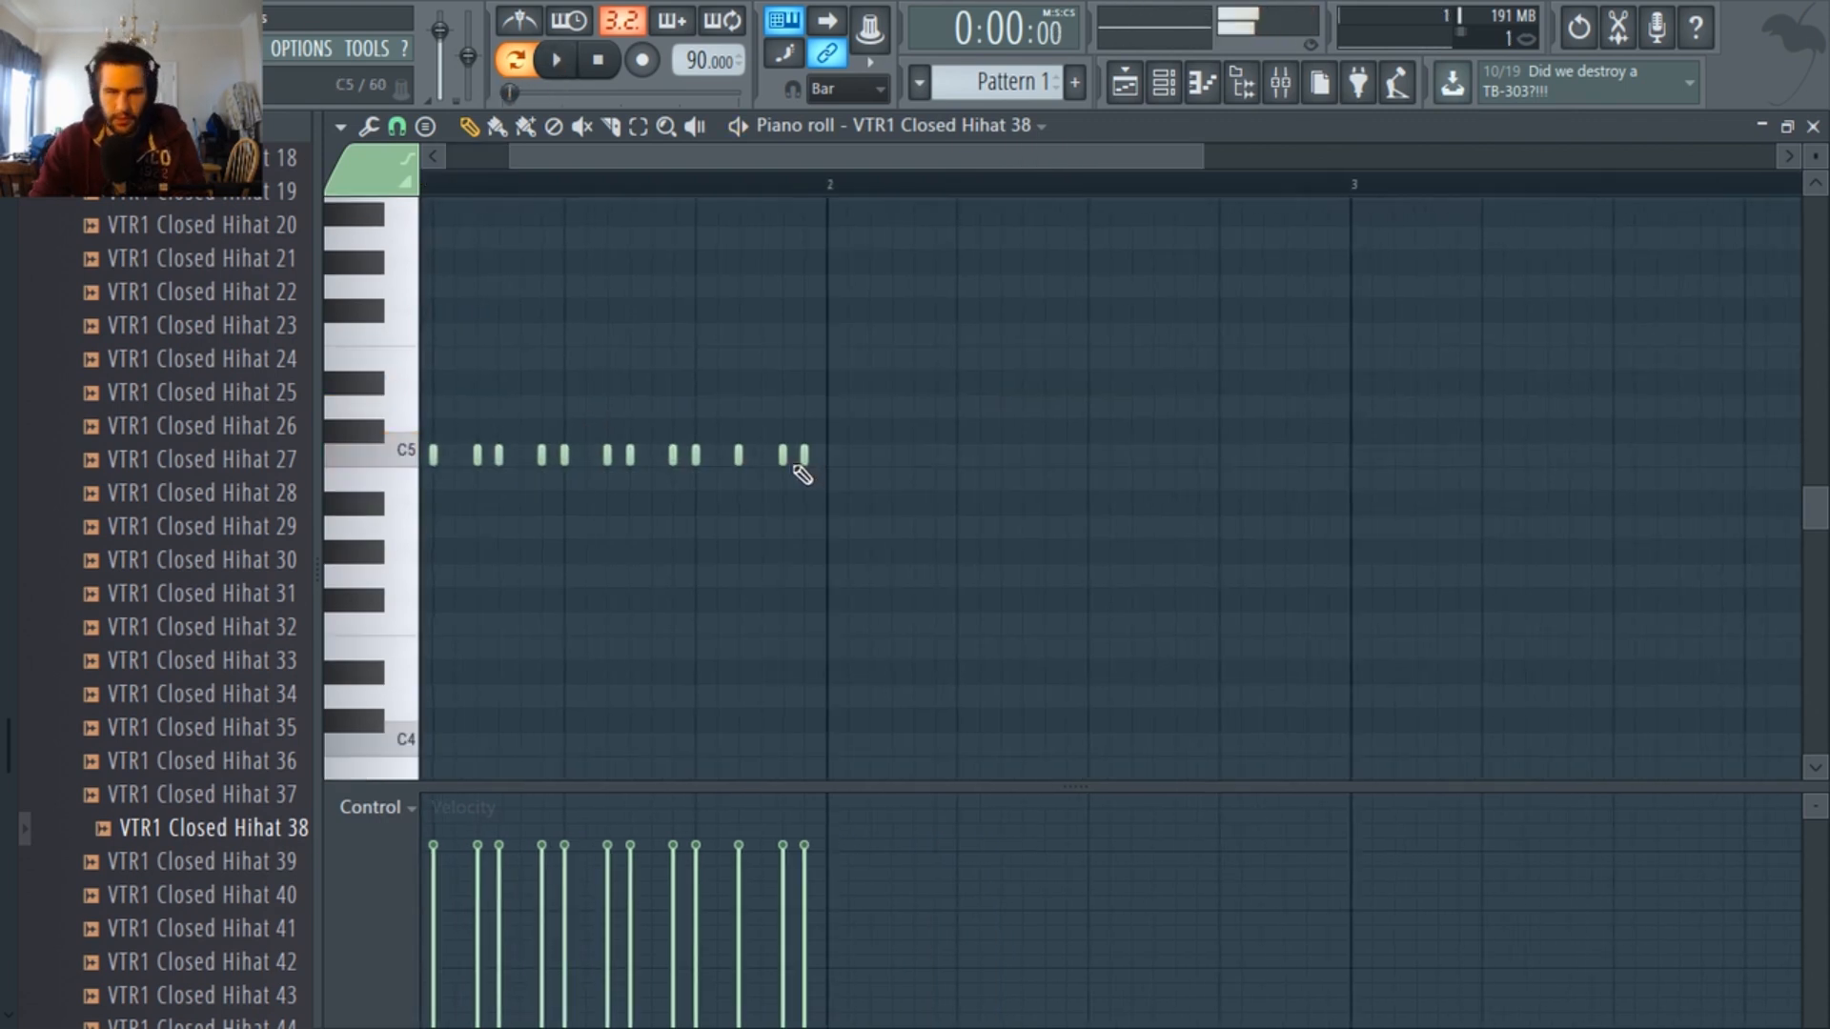
Fill the two remaining gaps between hi-hat hits in the bar's last beat while playing the pattern.
scroll(802, 461, up, 2)
click(678, 454)
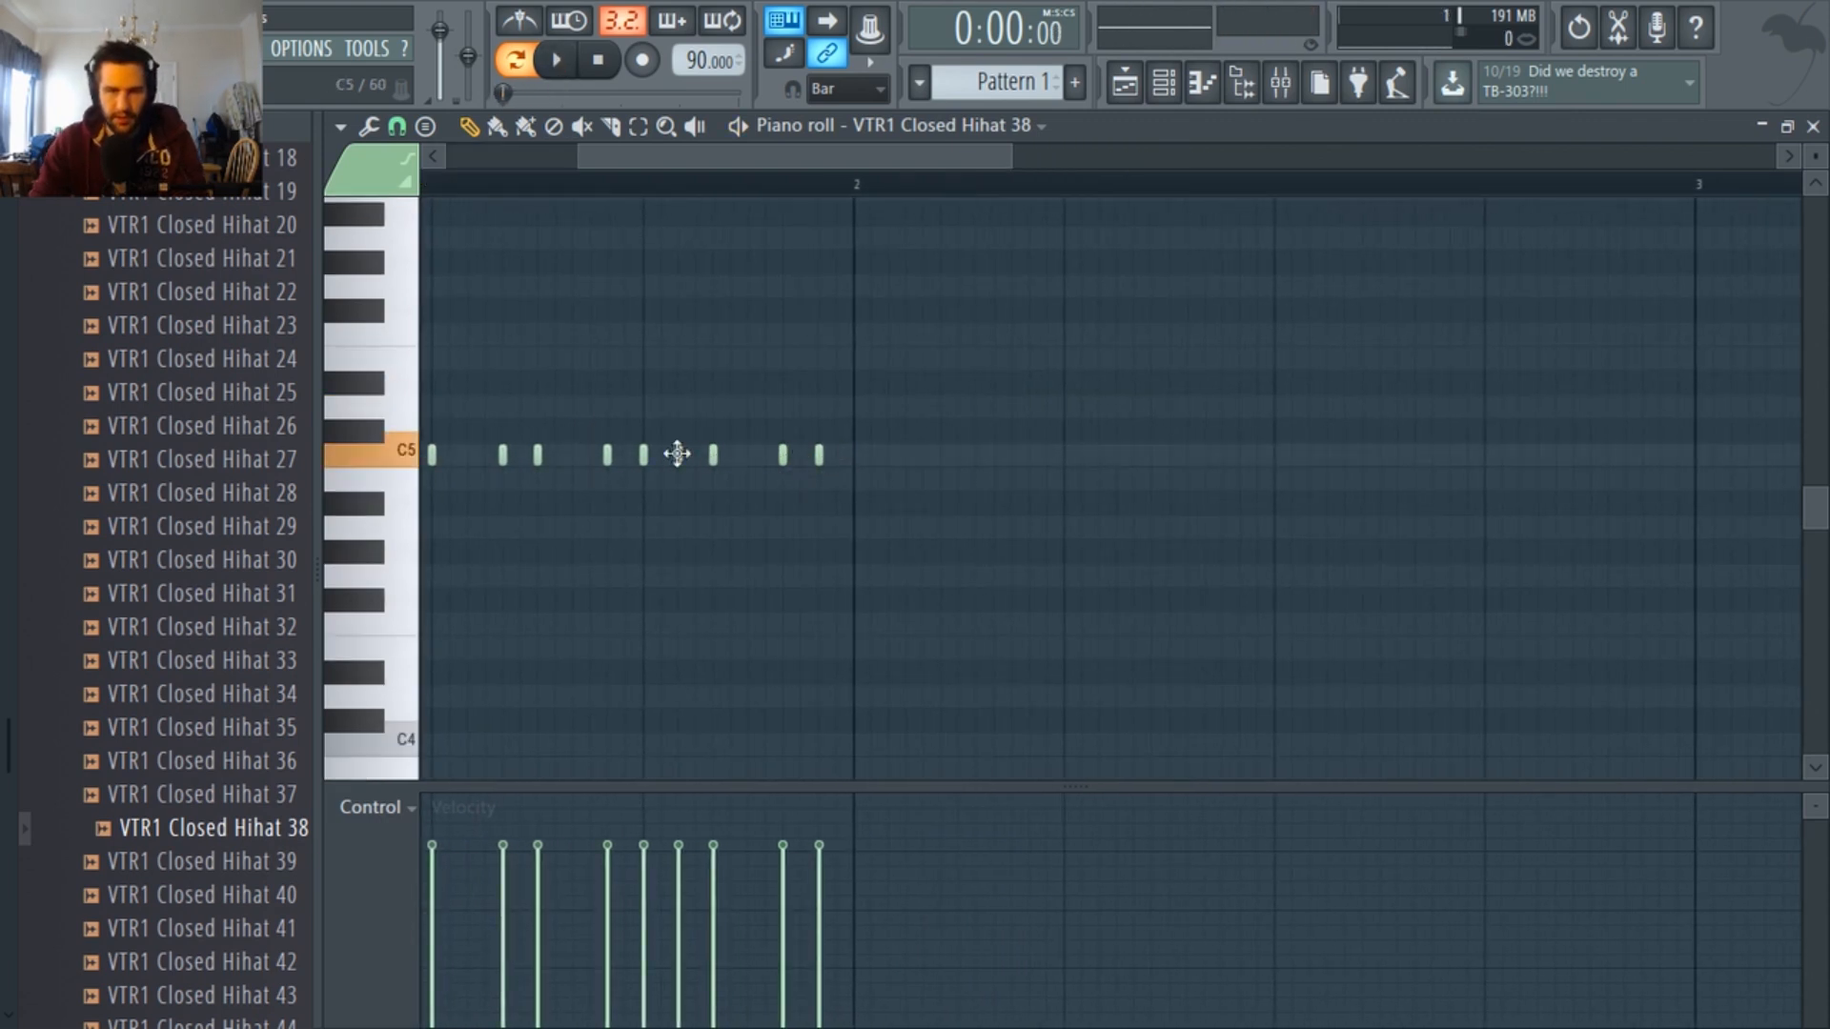
scroll(706, 512, down, 2)
key(space)
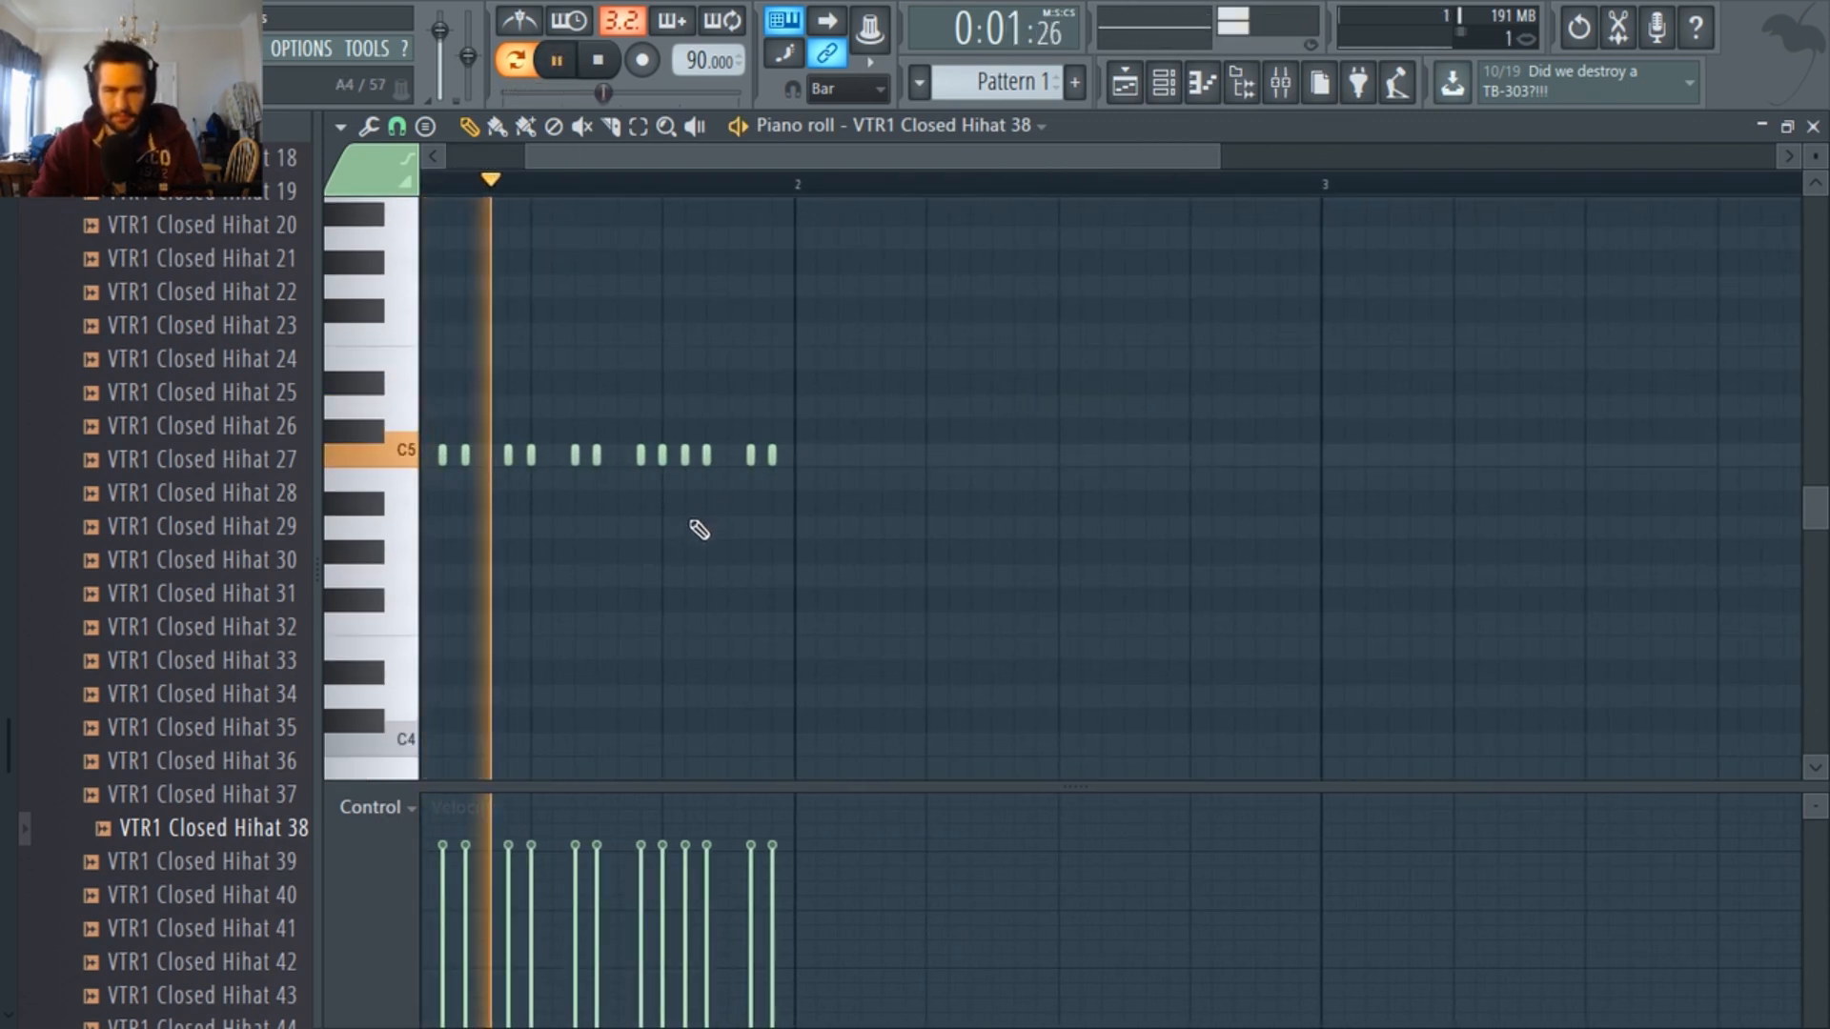
click(734, 457)
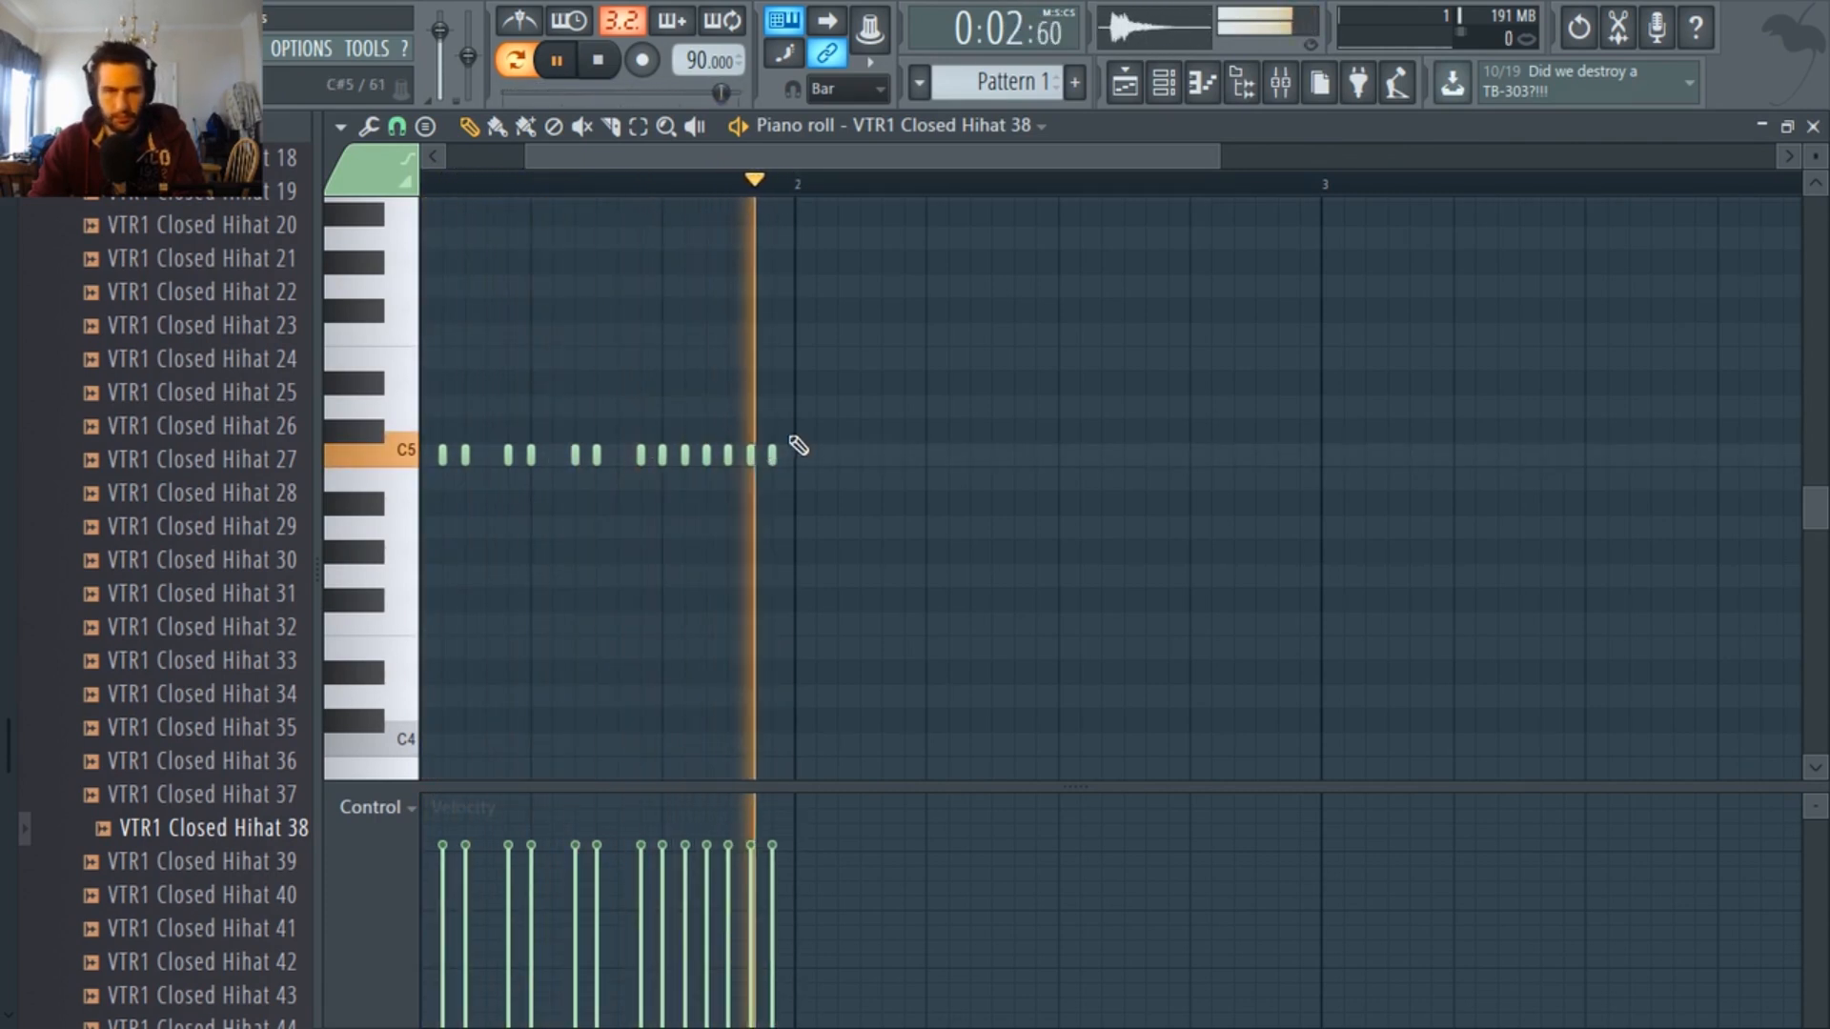
key(space)
Show note velocity in an enlarged control lane, lower the velocity of selected hi-hat hits for an uneven groove, and play the pattern.
scroll(645, 477, up, 2)
click(410, 809)
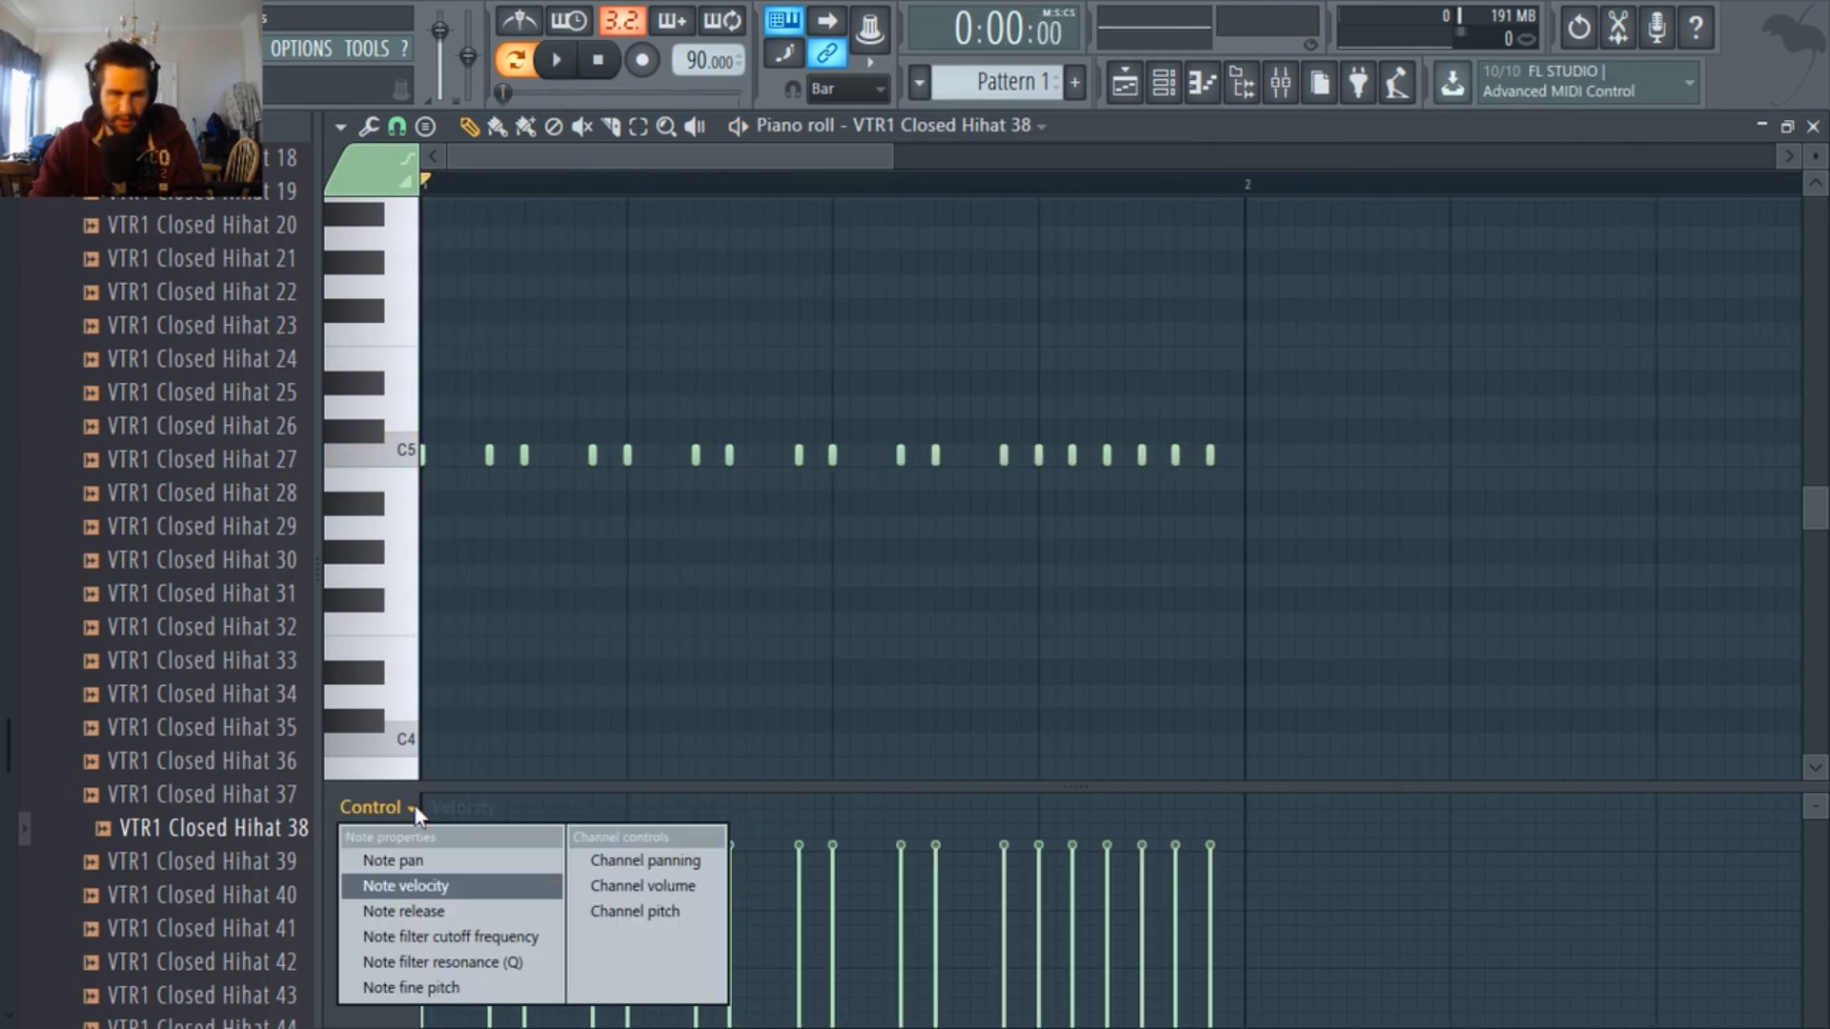
click(401, 891)
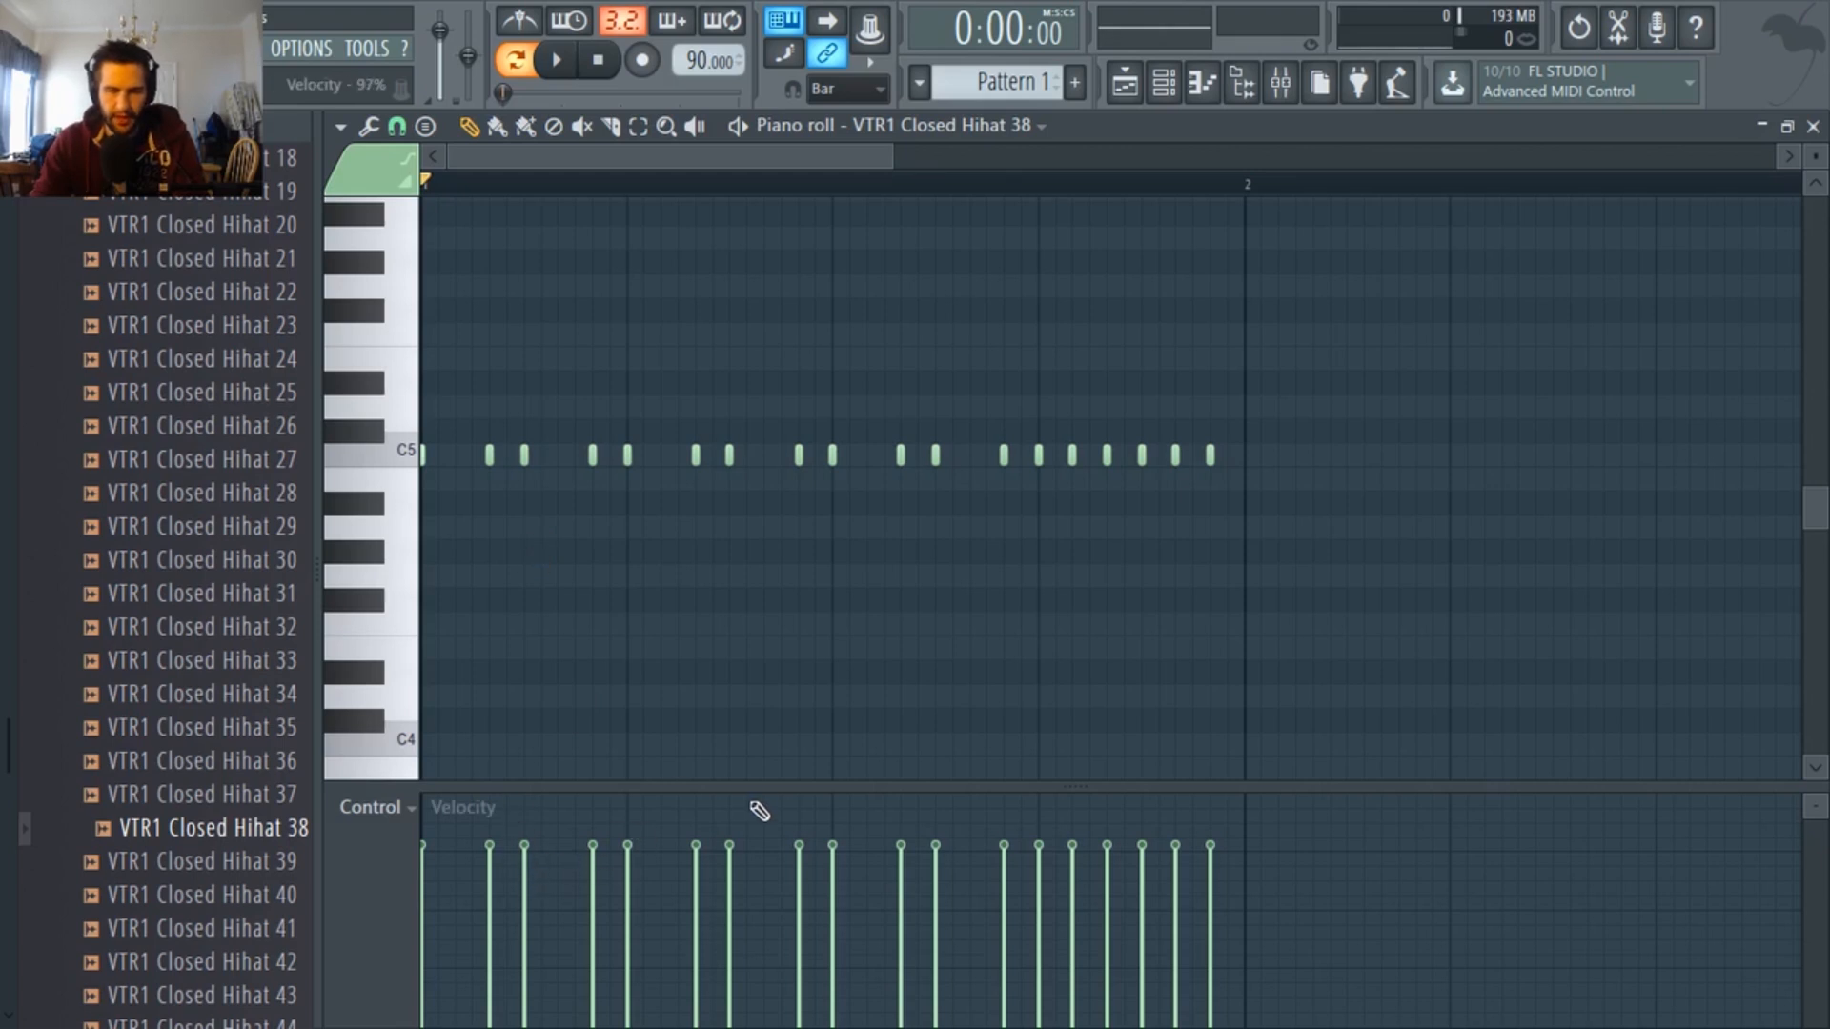
drag(762, 787, 792, 705)
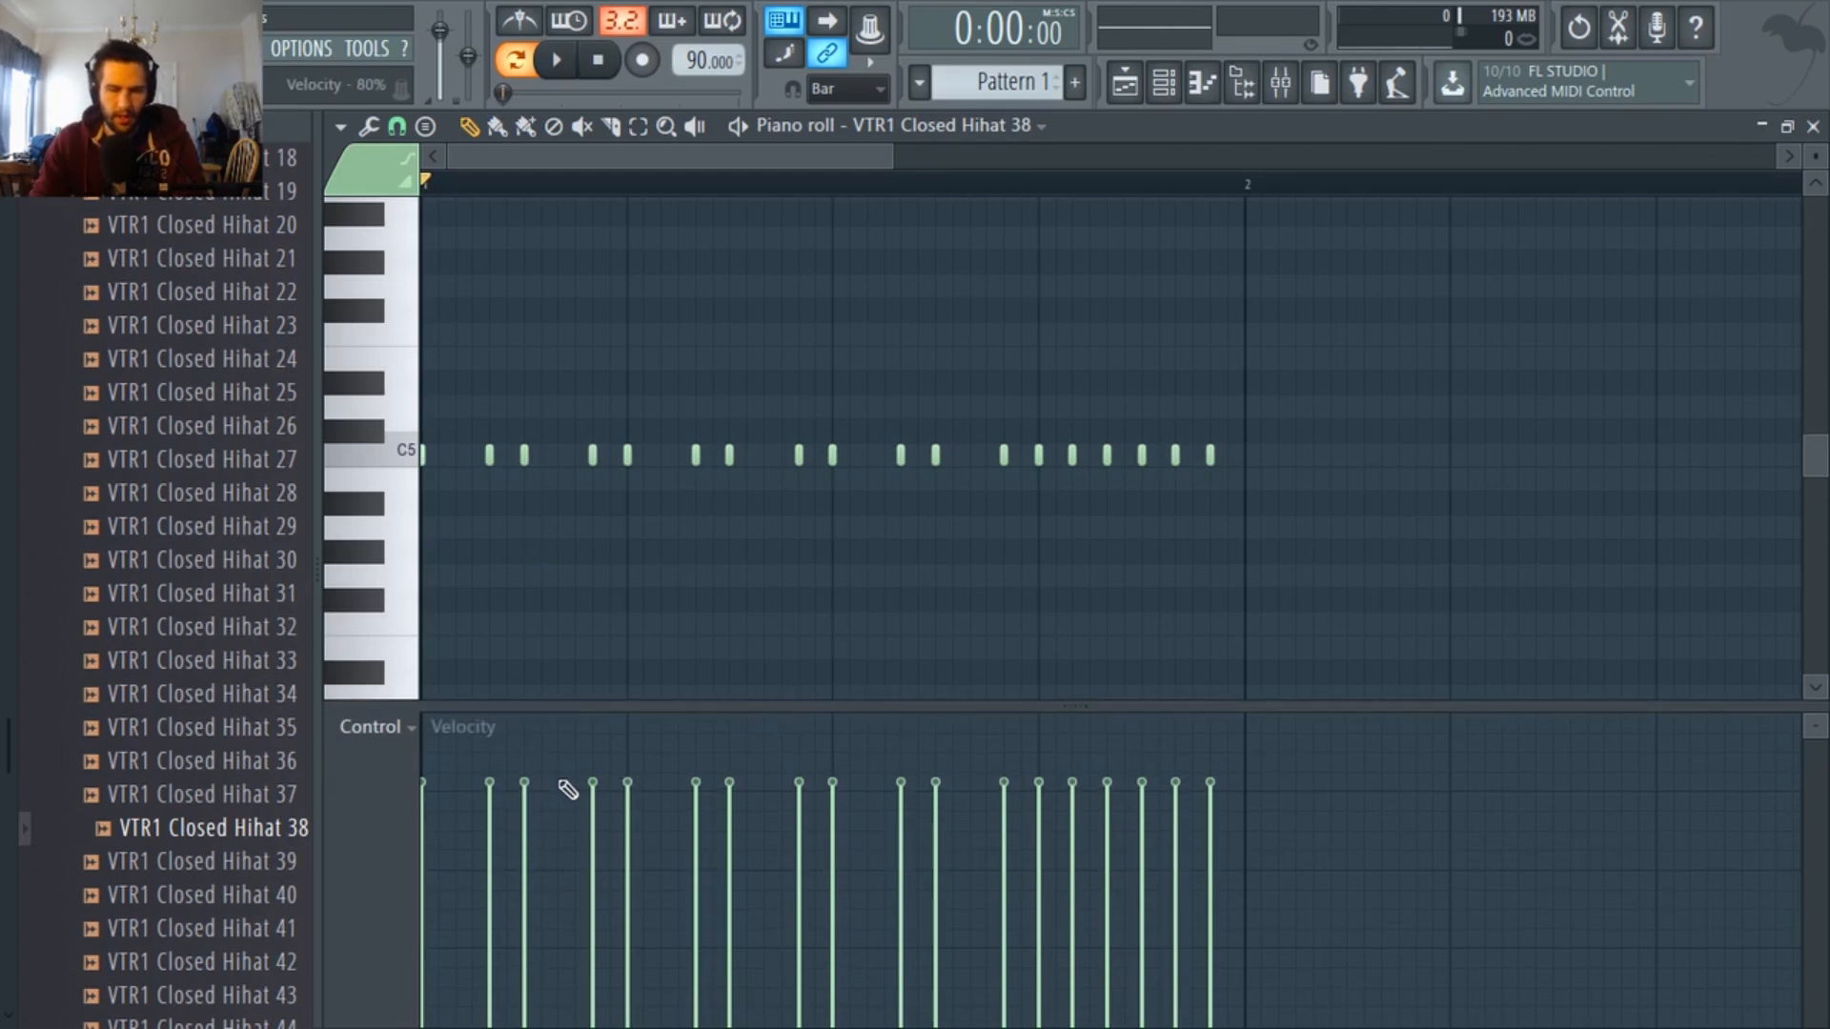
drag(523, 824, 1214, 862)
key(space)
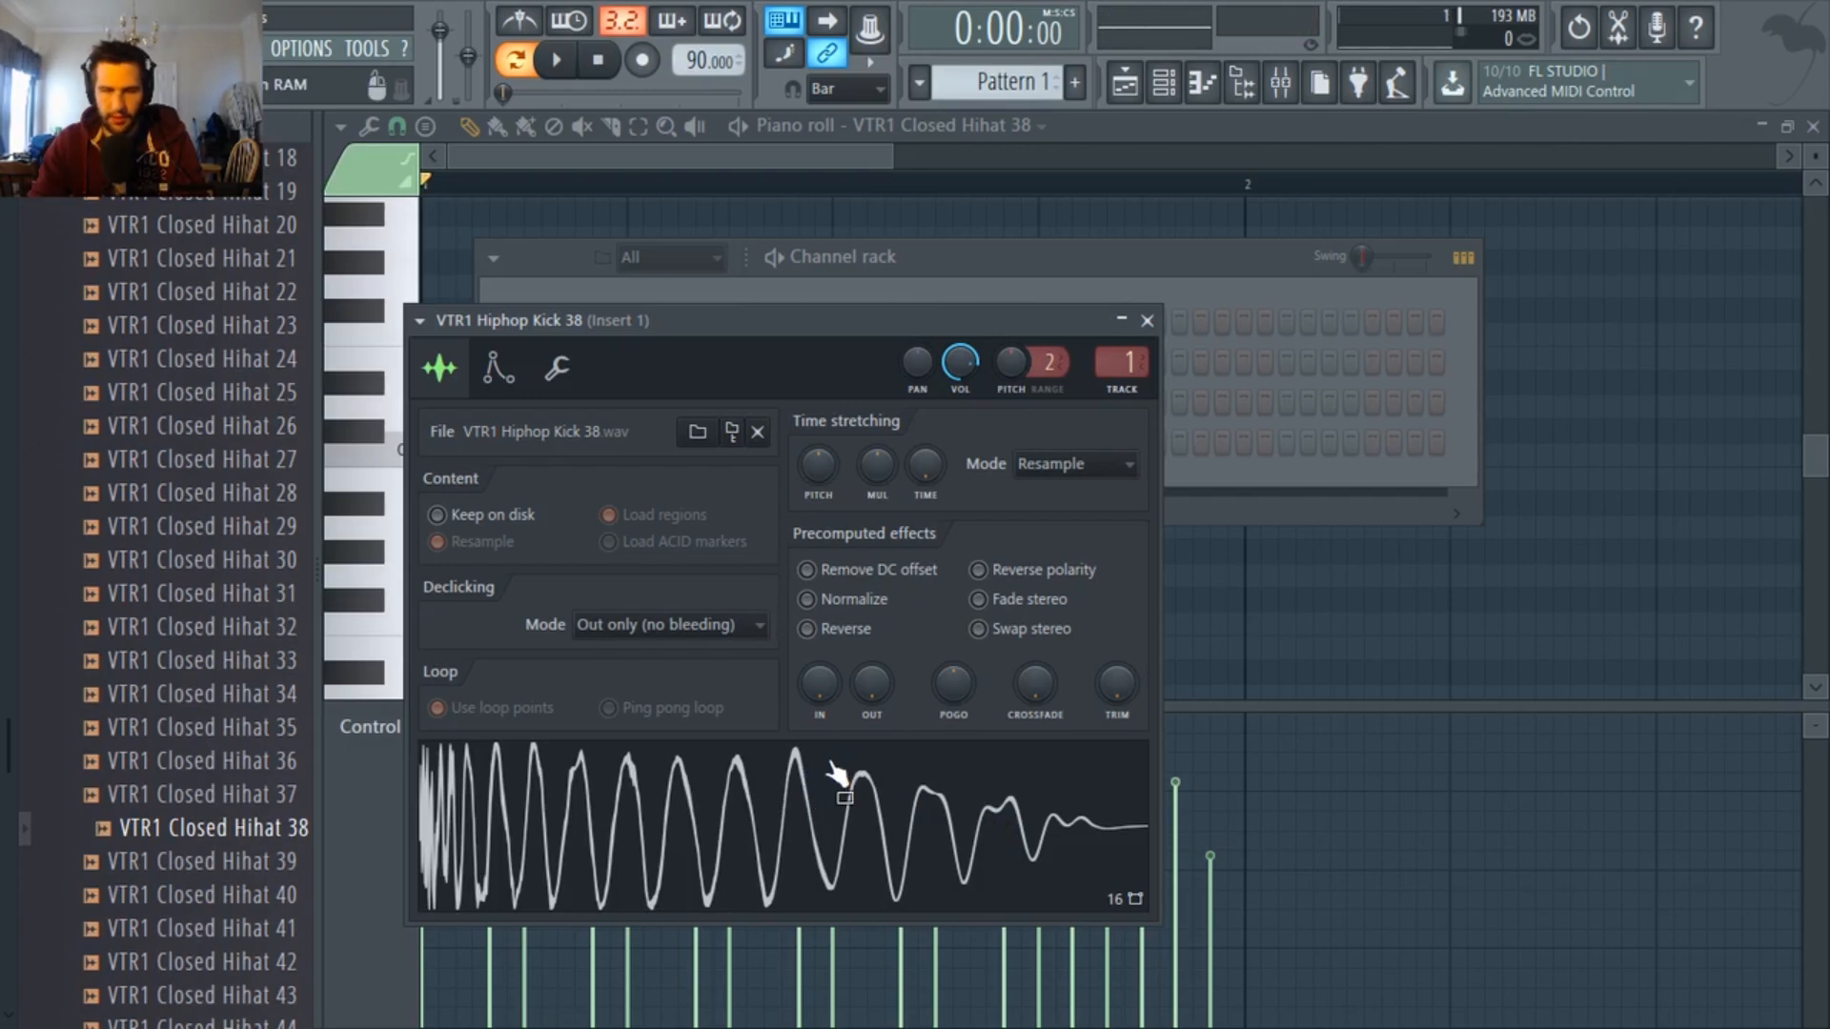
Fade out the tail of the VTR1 Hiphop Kick 38 sample with the Out precomputed effect, auditioning and fine-tuning the amount.
click(787, 776)
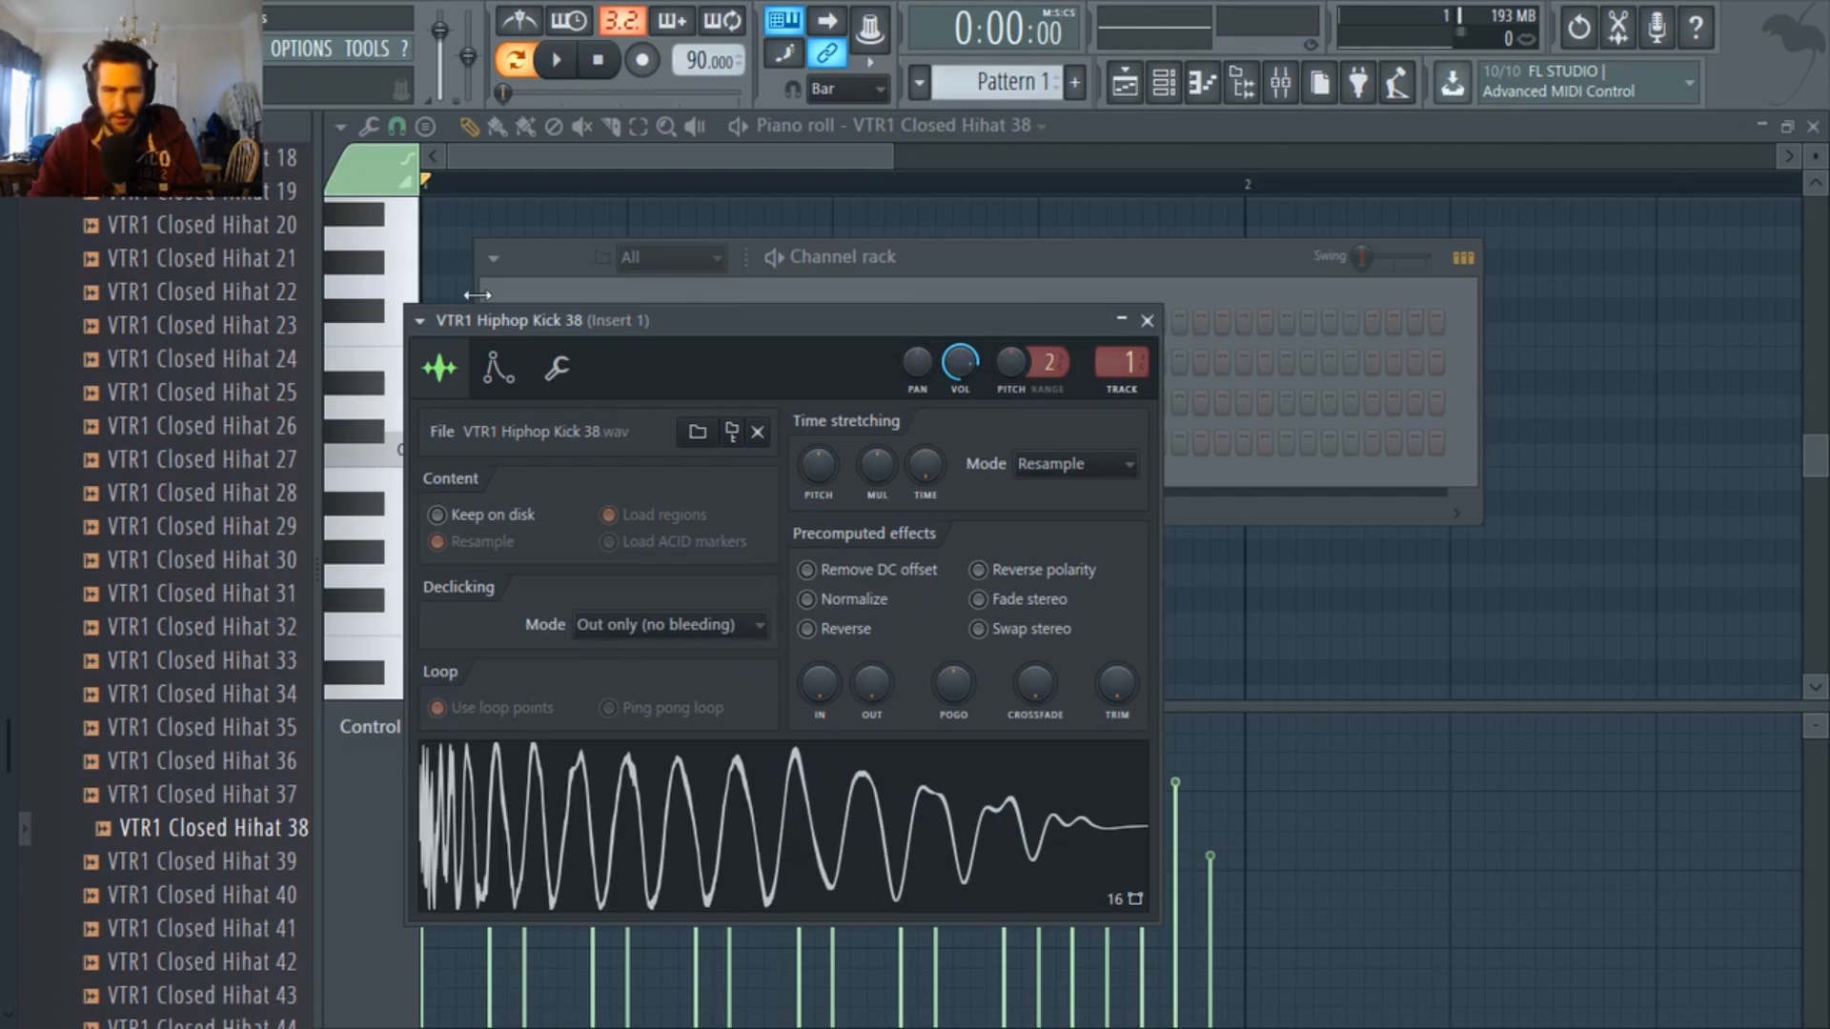
mouse_move(873, 684)
mouse_down()
mouse_move(873, 667)
mouse_move(882, 706)
mouse_move(871, 667)
mouse_up()
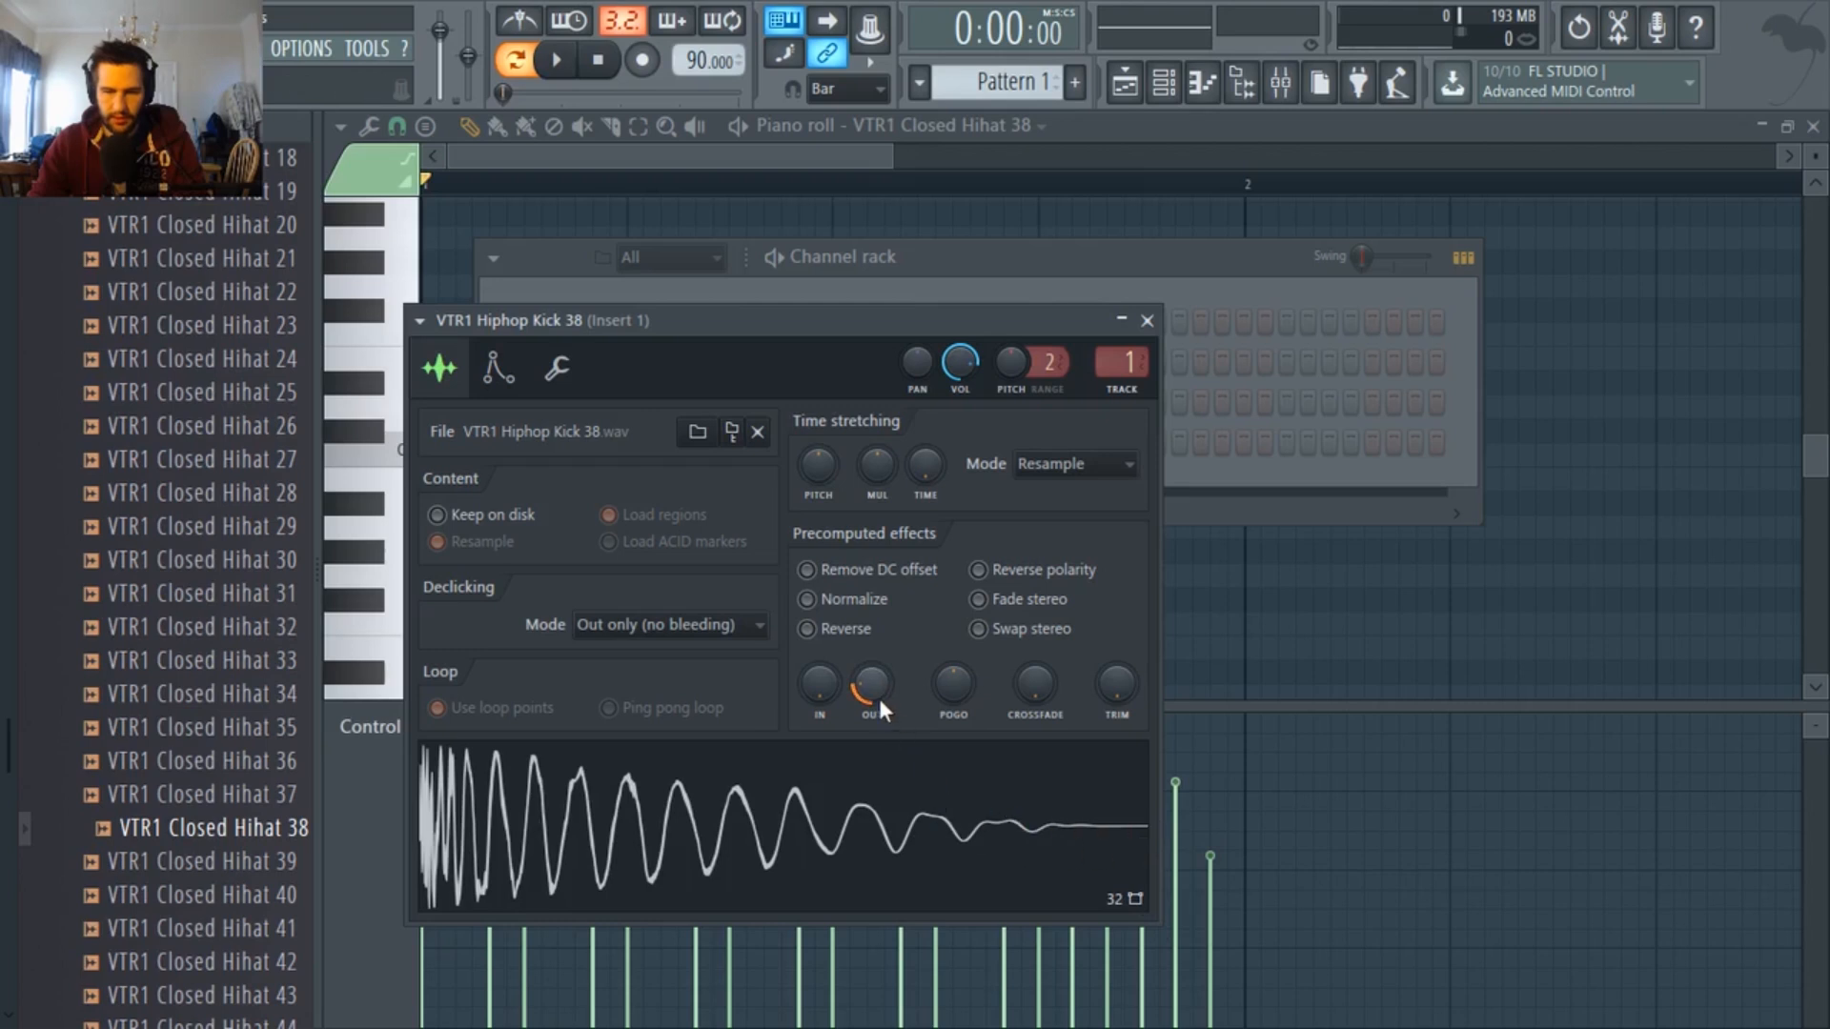
click(868, 837)
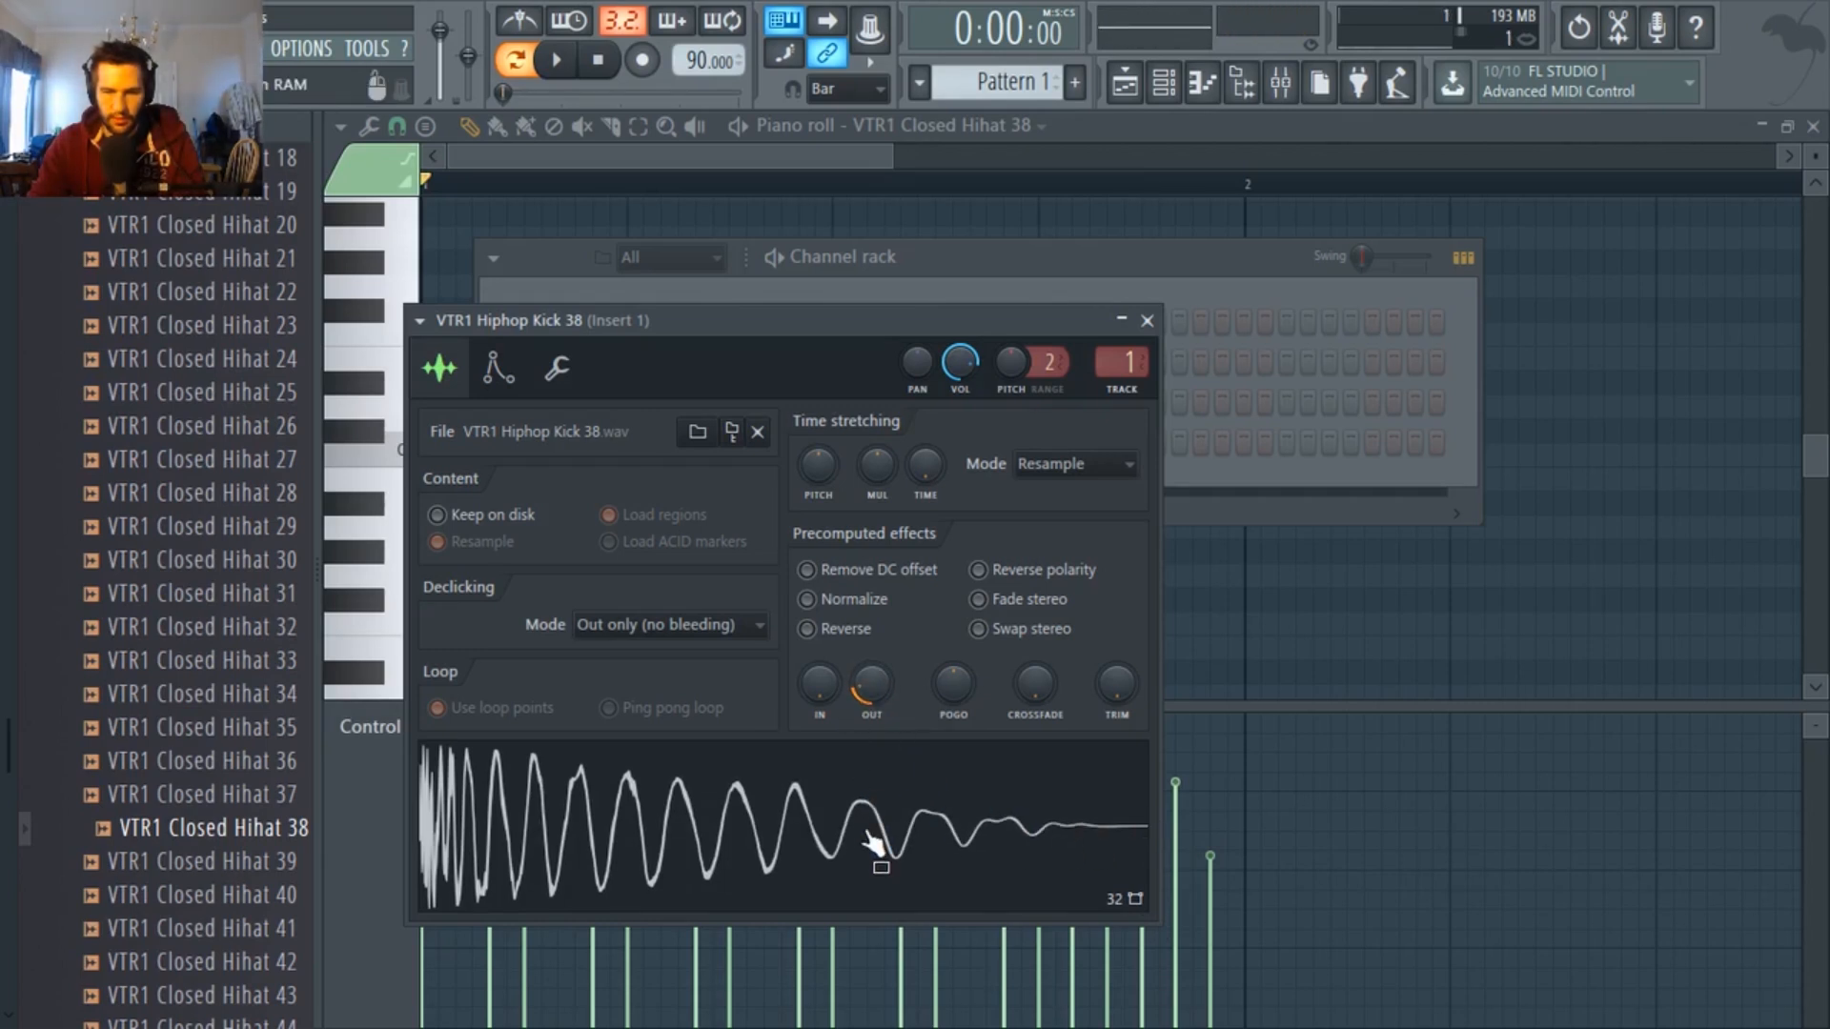
click(872, 839)
drag(871, 685, 871, 680)
click(892, 824)
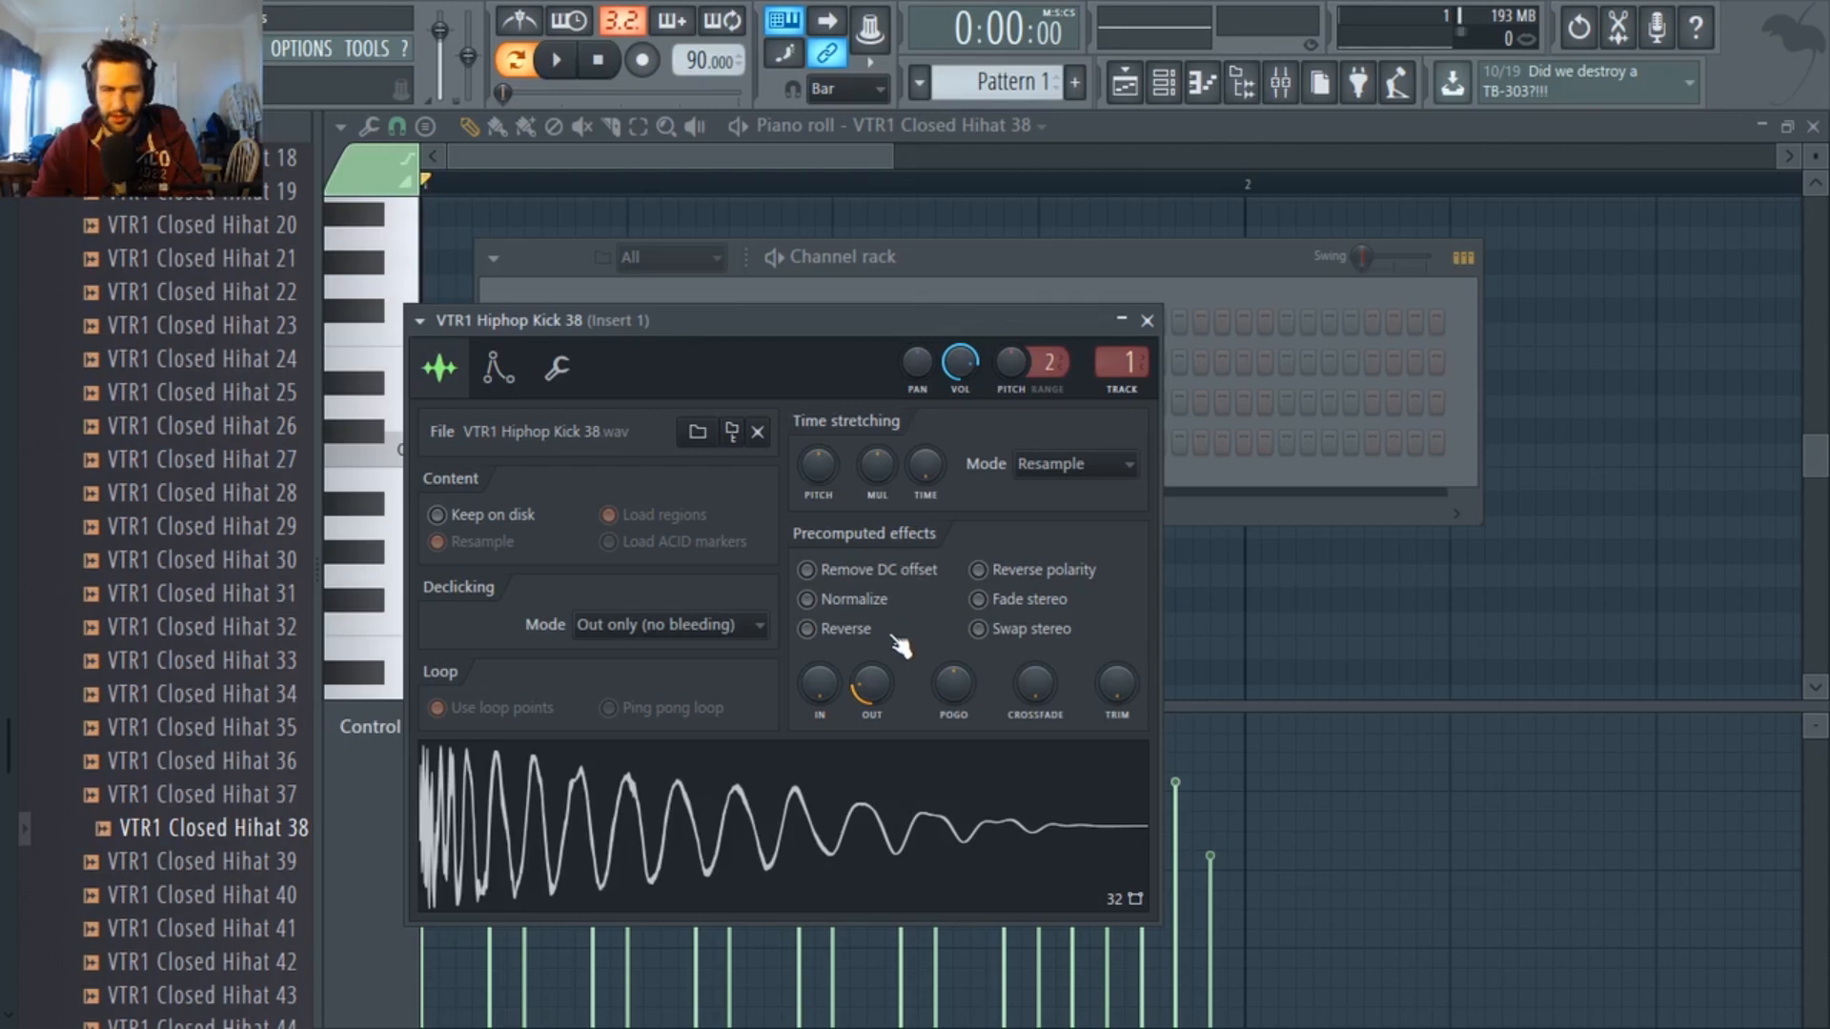
click(883, 838)
drag(869, 688, 869, 692)
click(875, 834)
click(863, 834)
click(870, 809)
Add extra C5 snare hits within steps 8 and 16 in the snare's piano roll, lowering the step 8 hit's velocity, and play the pattern.
click(1016, 260)
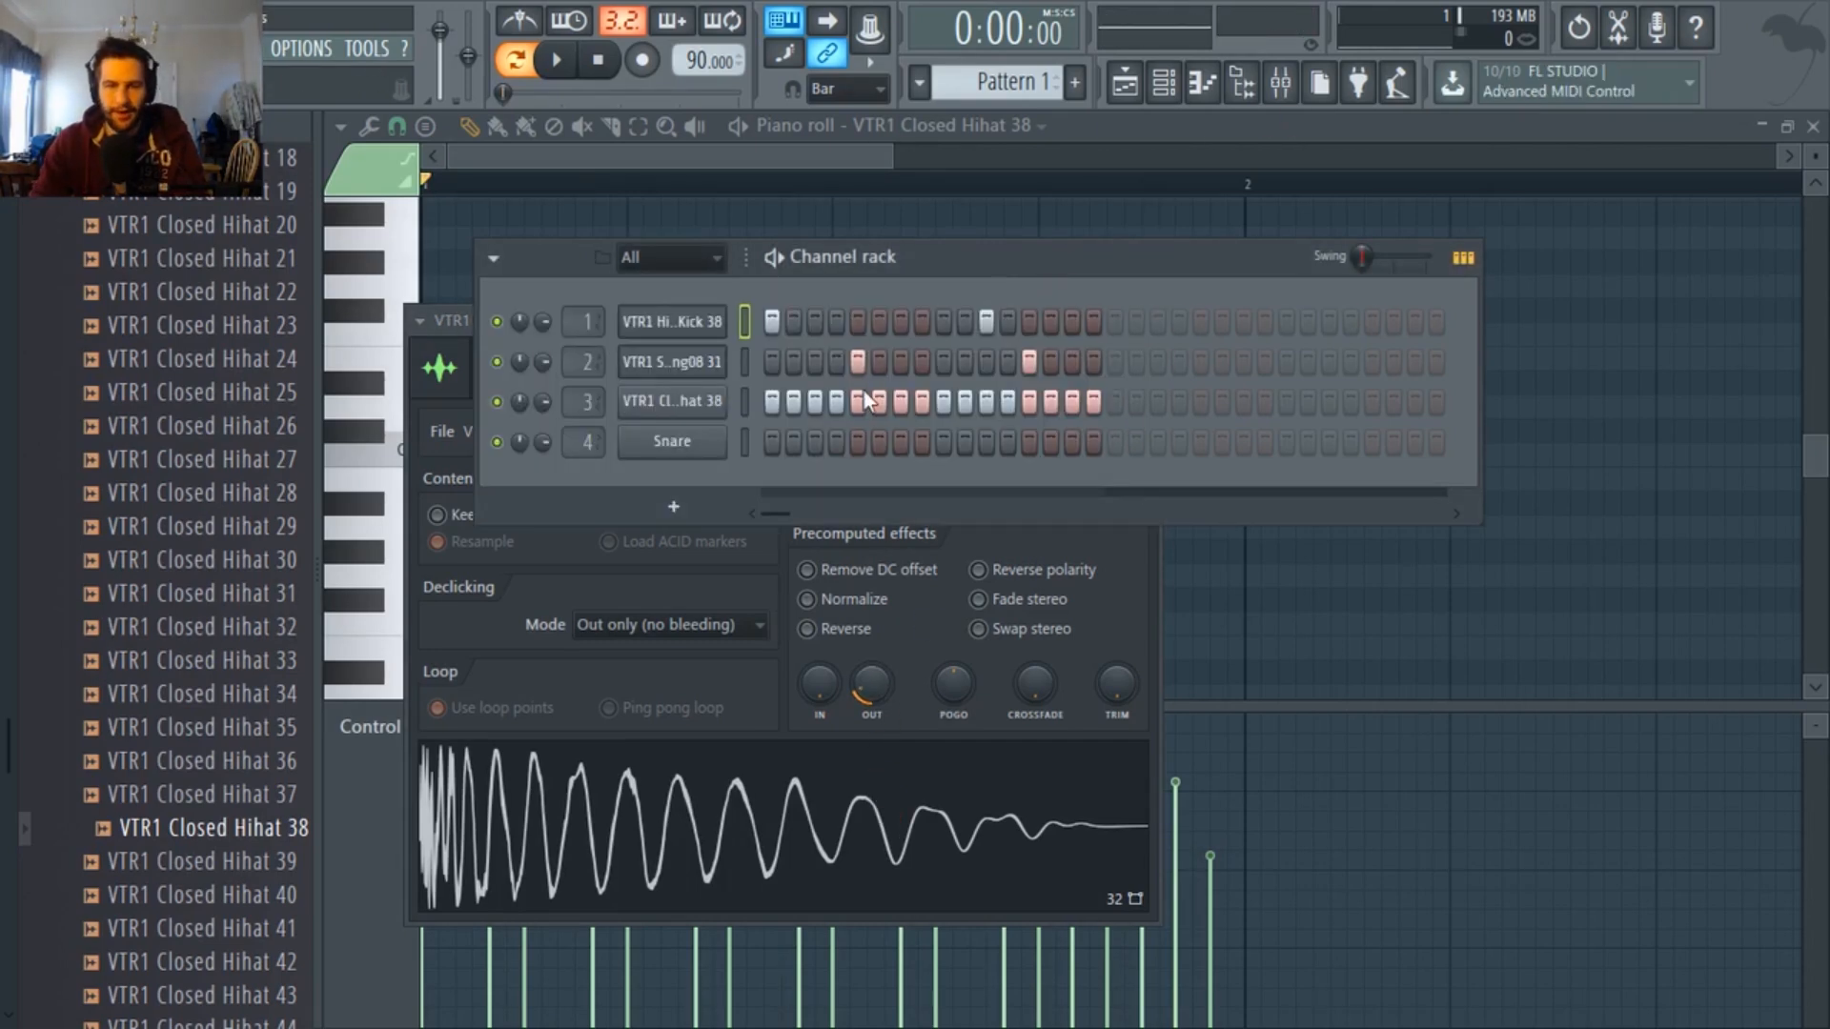
right_click(720, 361)
right_click(742, 366)
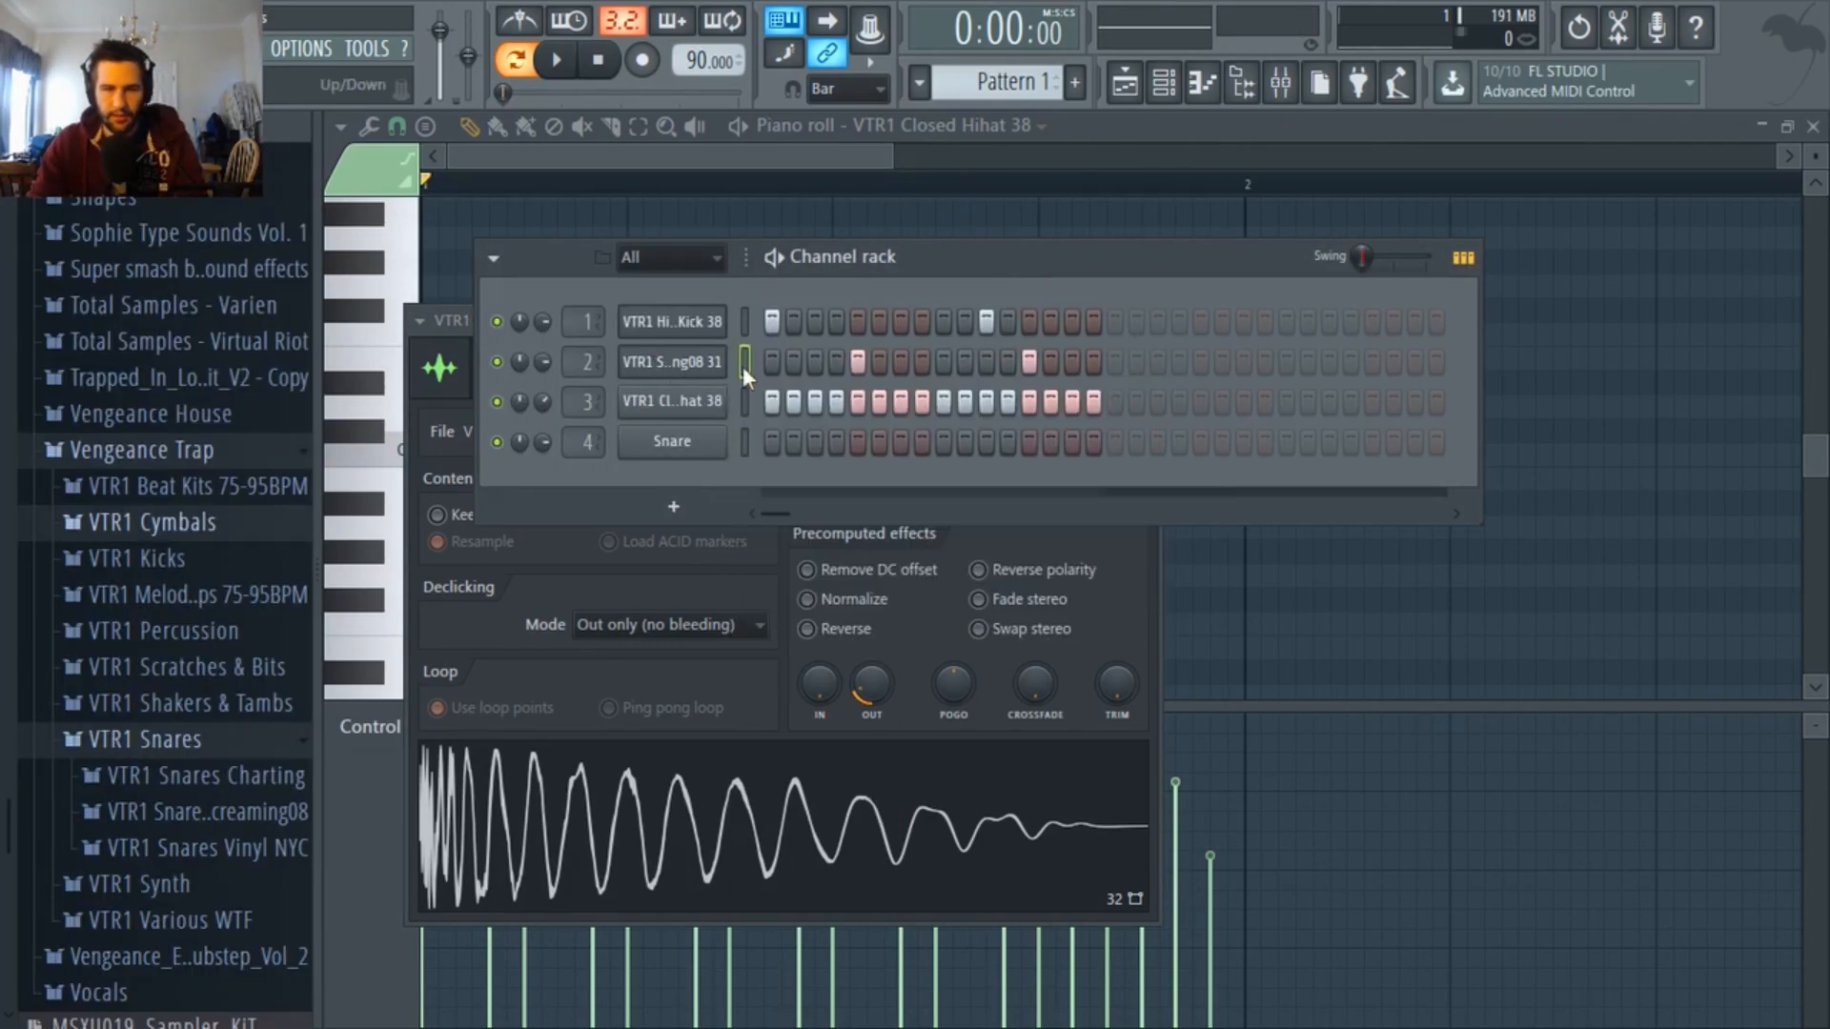
right_click(742, 366)
click(762, 363)
scroll(619, 457, down, 3)
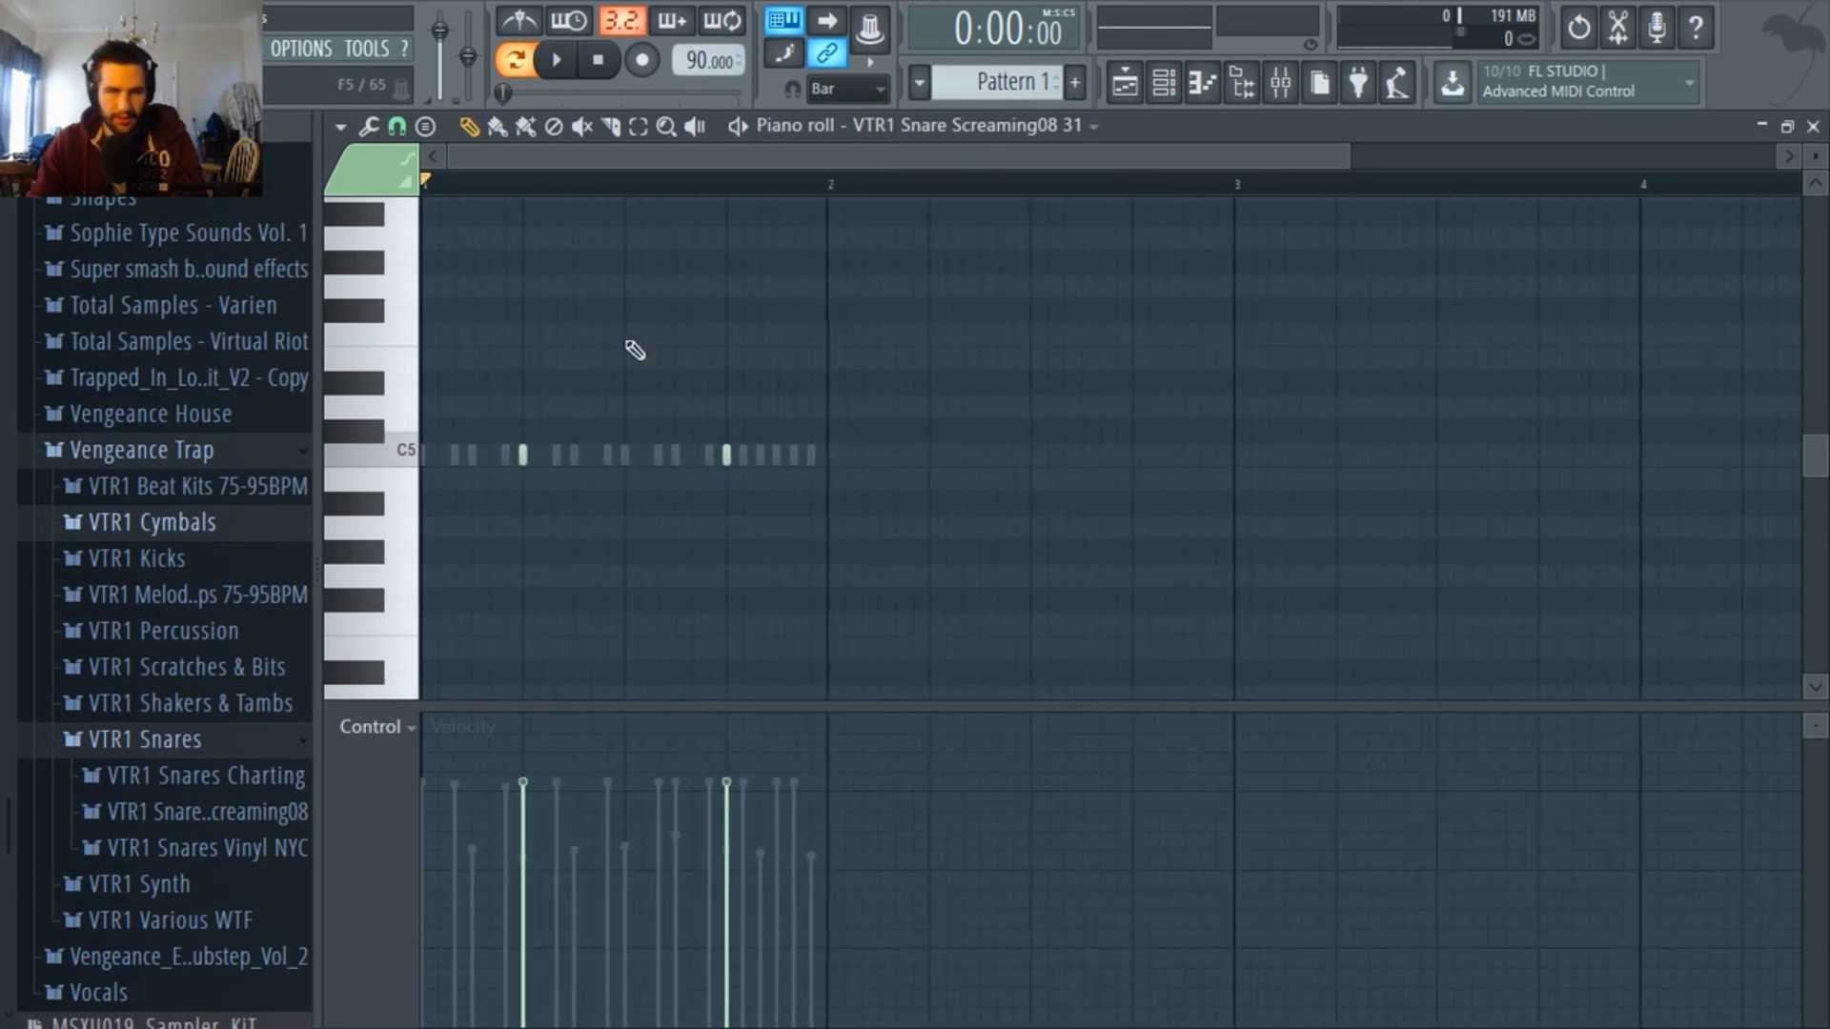
key(space)
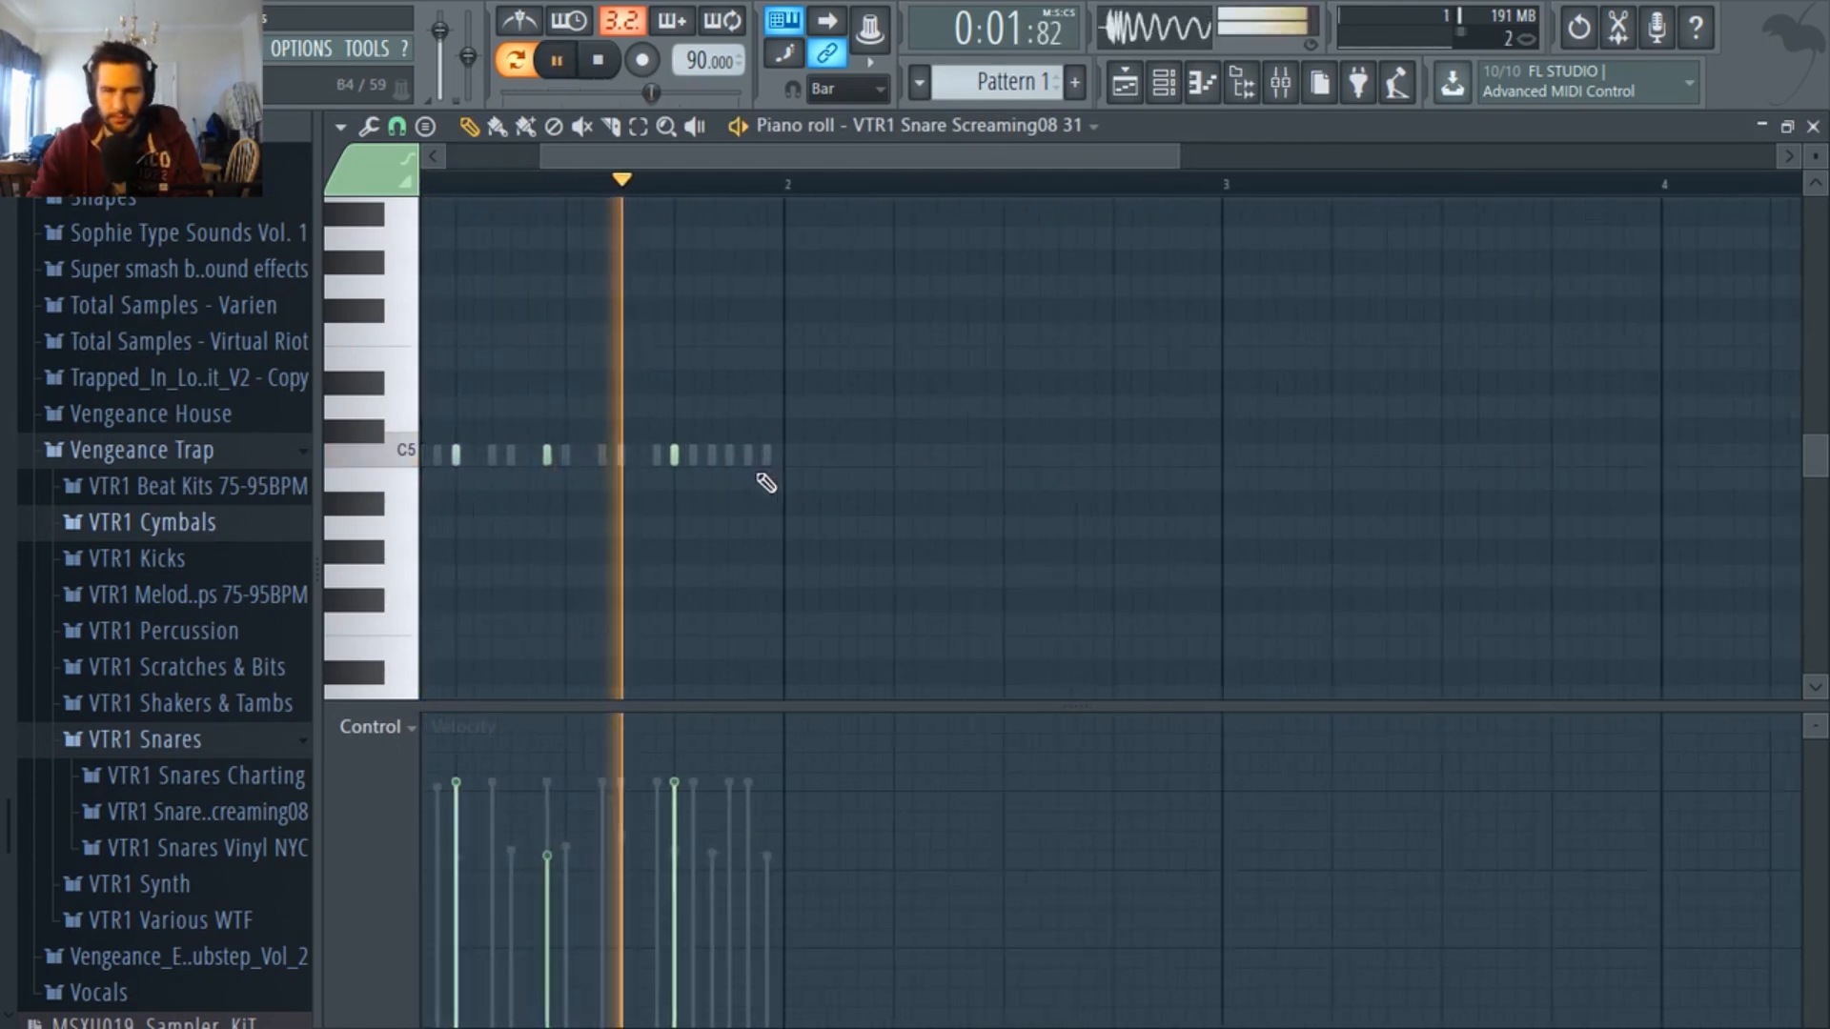
scroll(763, 458, up, 2)
scroll(686, 569, down, 2)
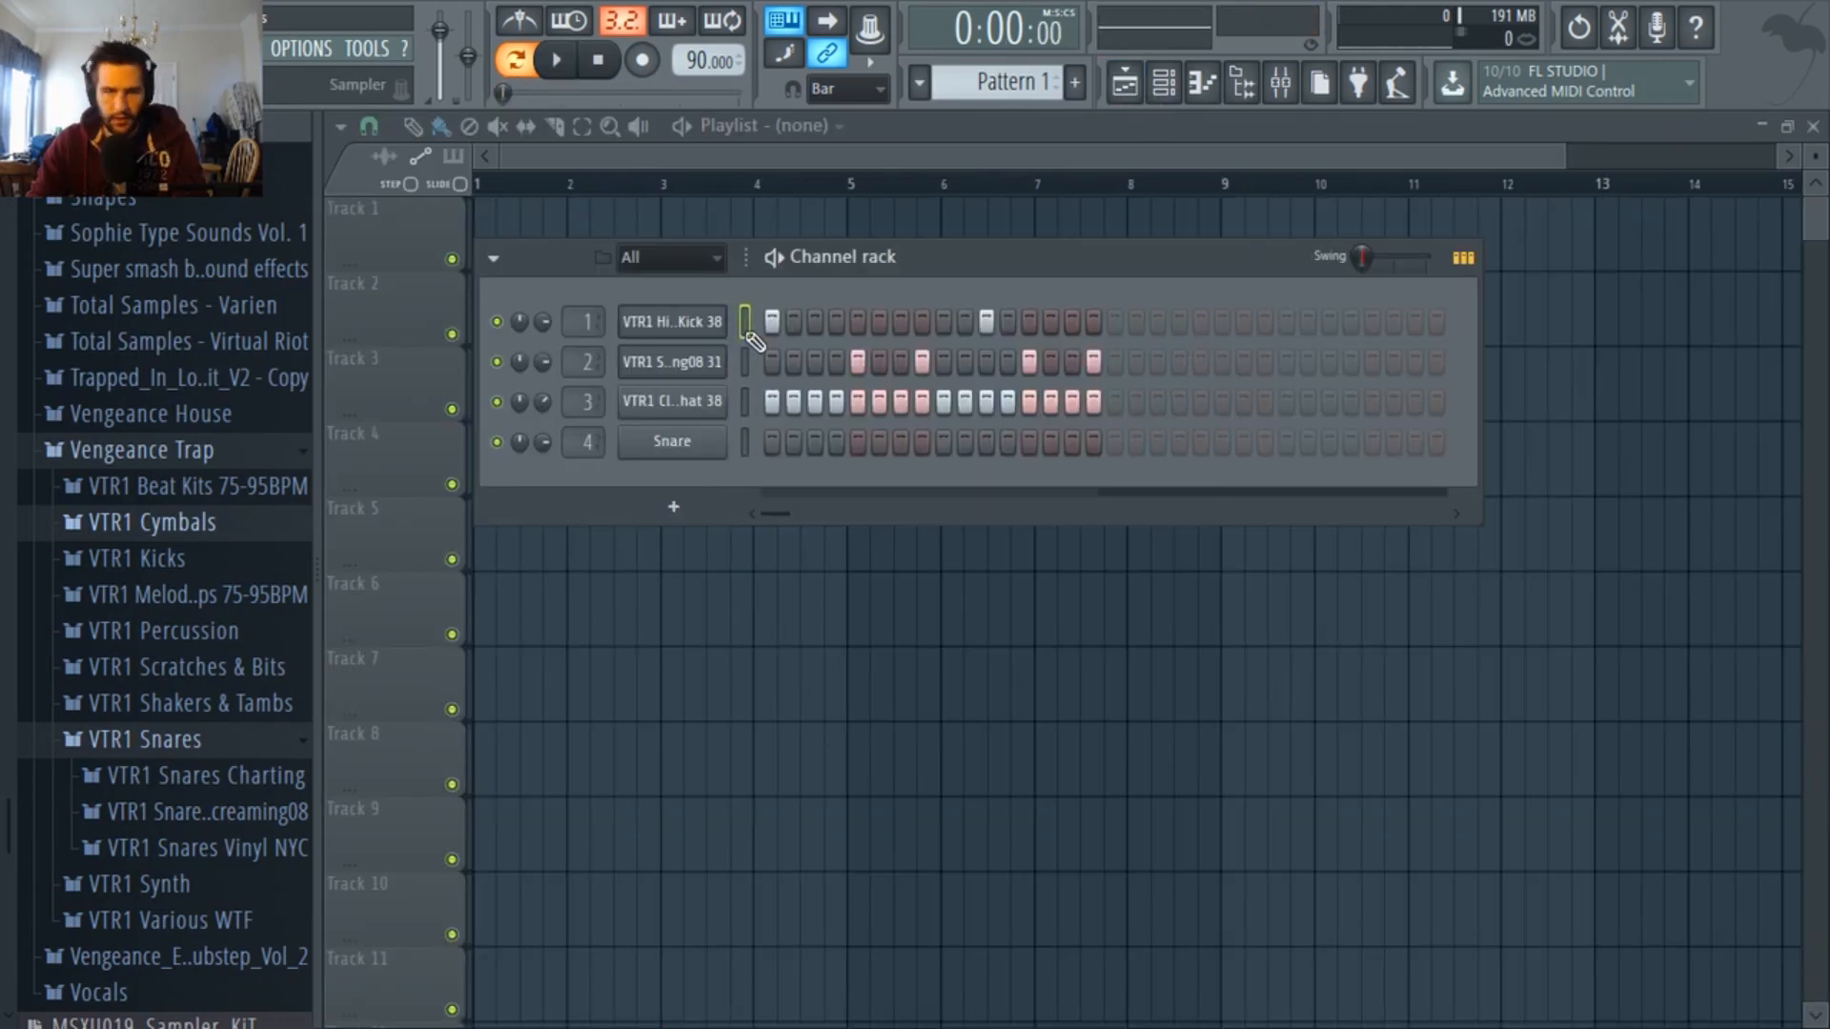
Audition samples in the VTR1 Hiphop Kicks folder and add VTR1 Hiphop Kick 41 as a new channel.
scroll(581, 158, up, 2)
drag(582, 159, 526, 161)
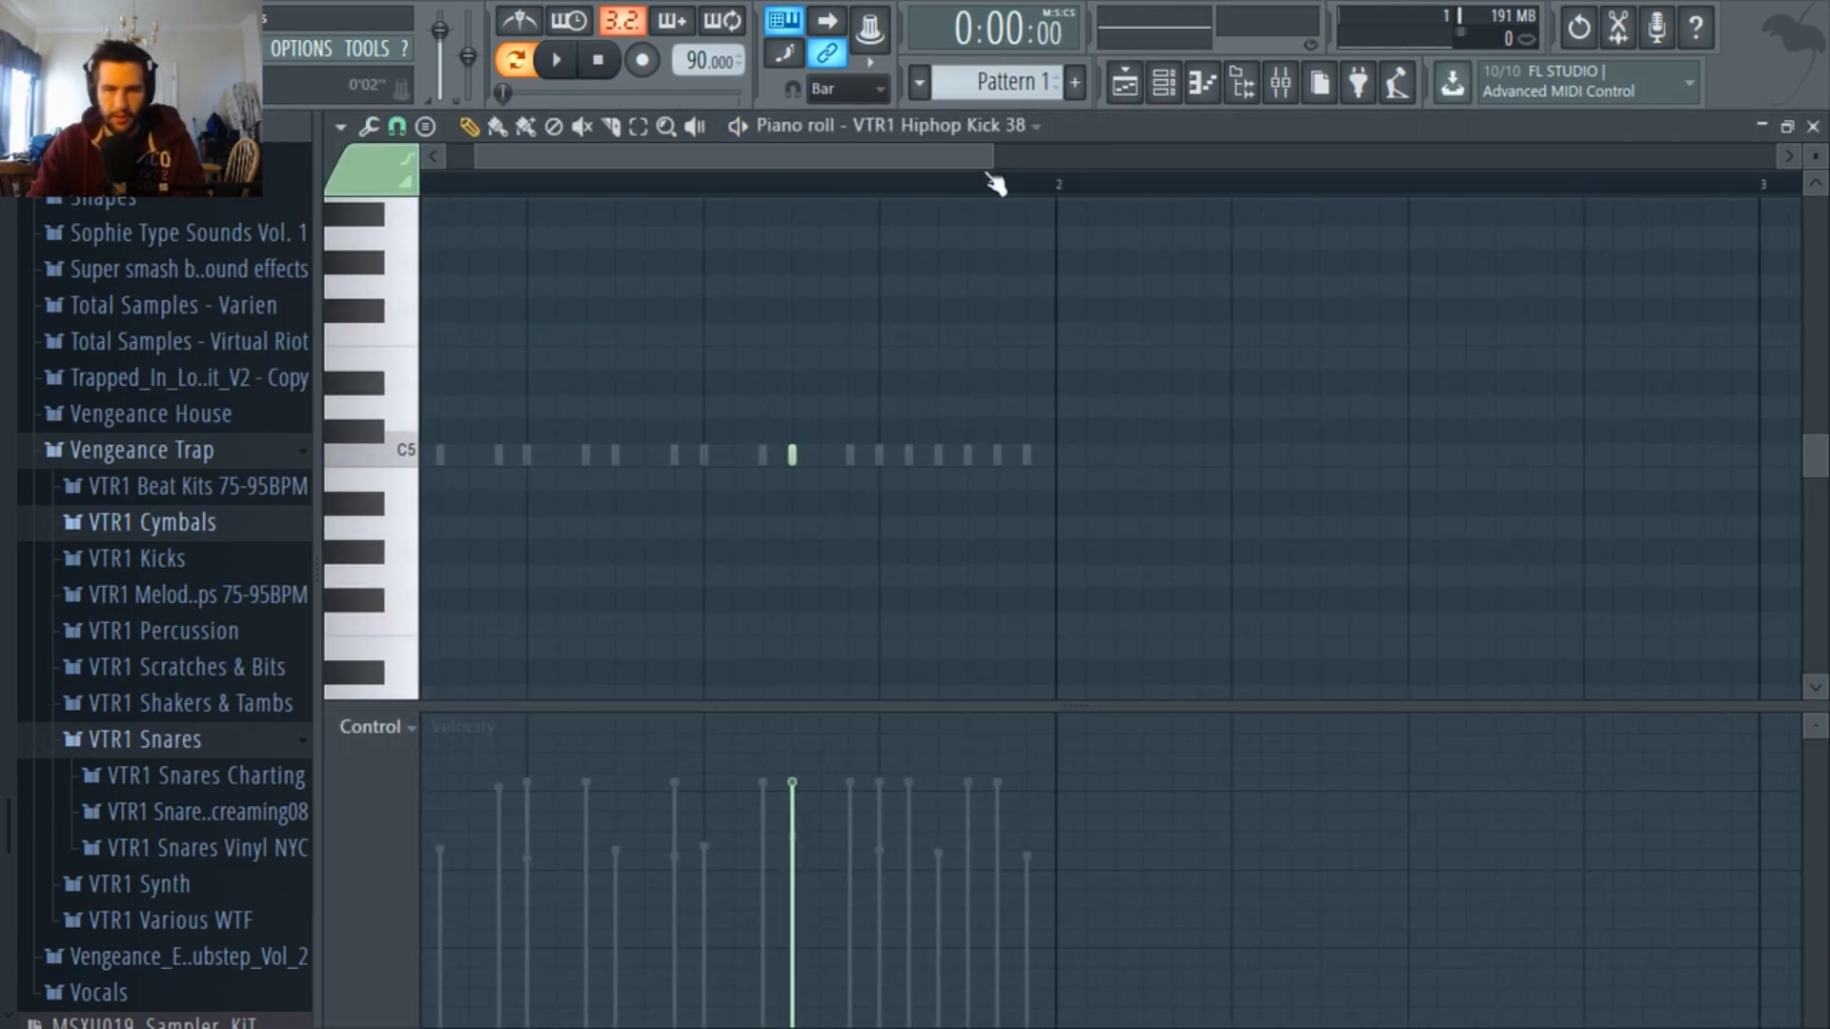
click(1163, 86)
click(143, 559)
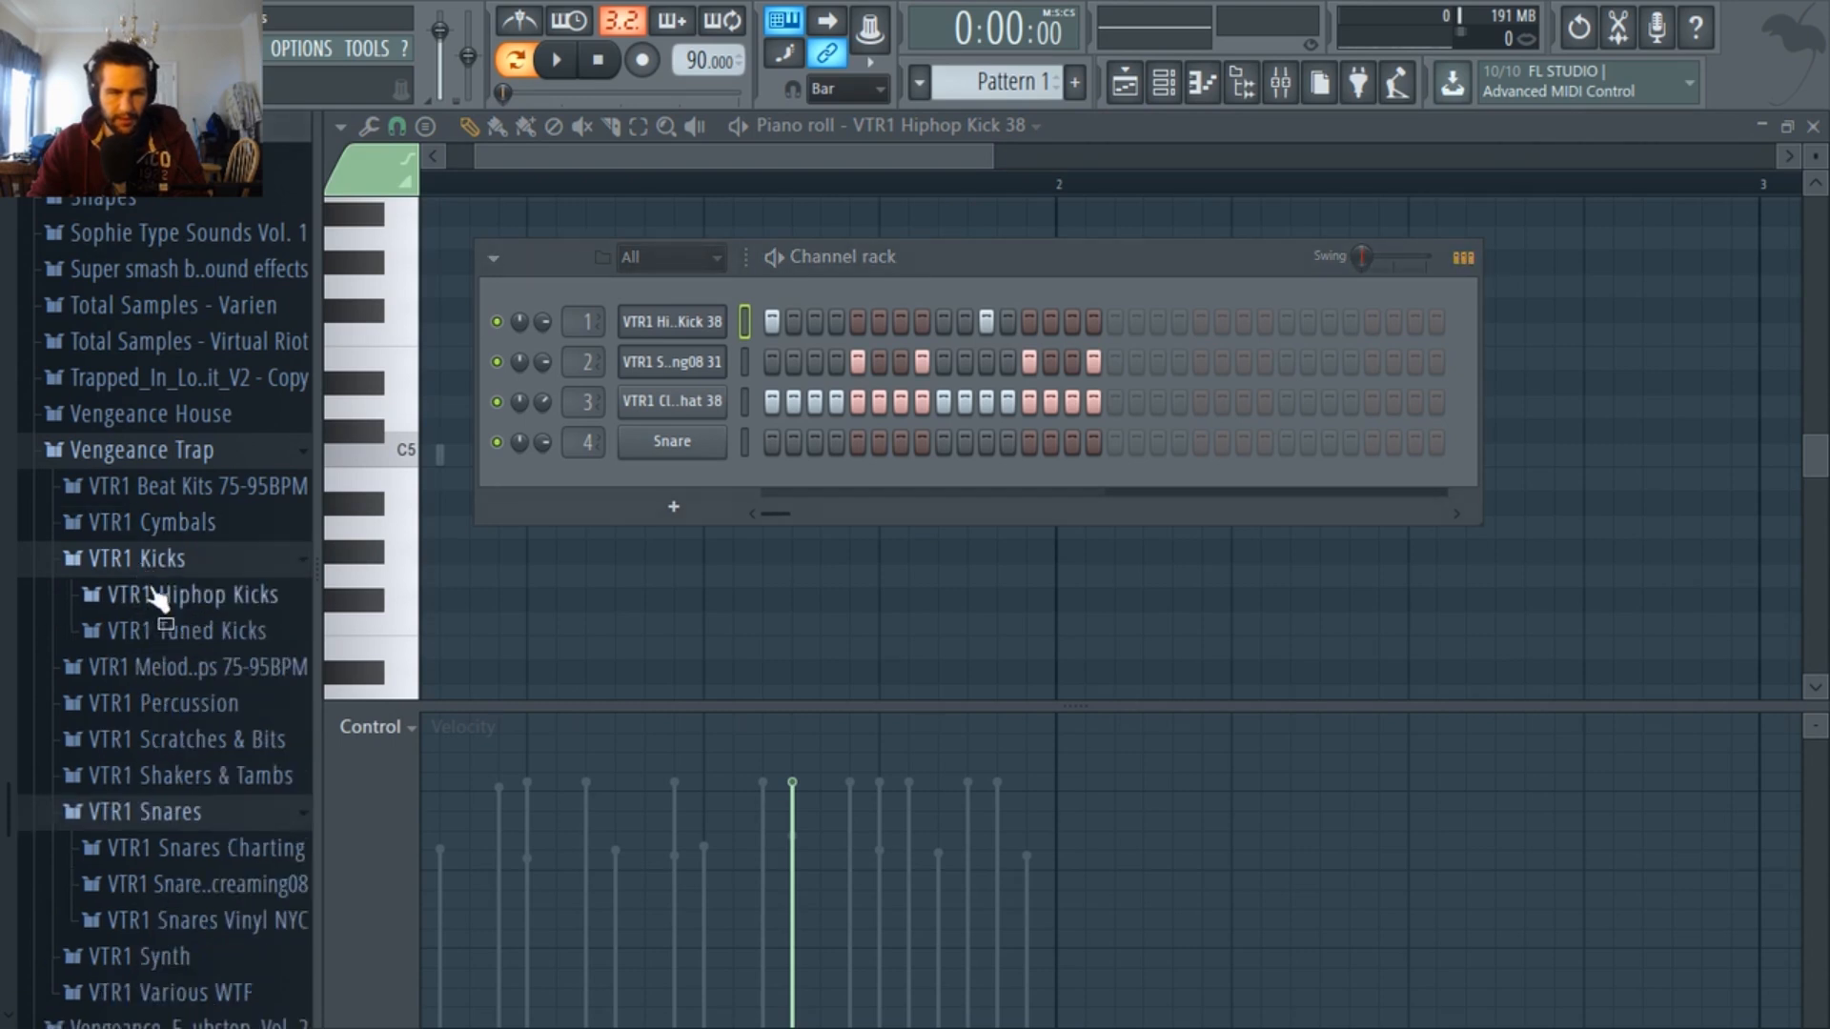
click(205, 632)
click(205, 599)
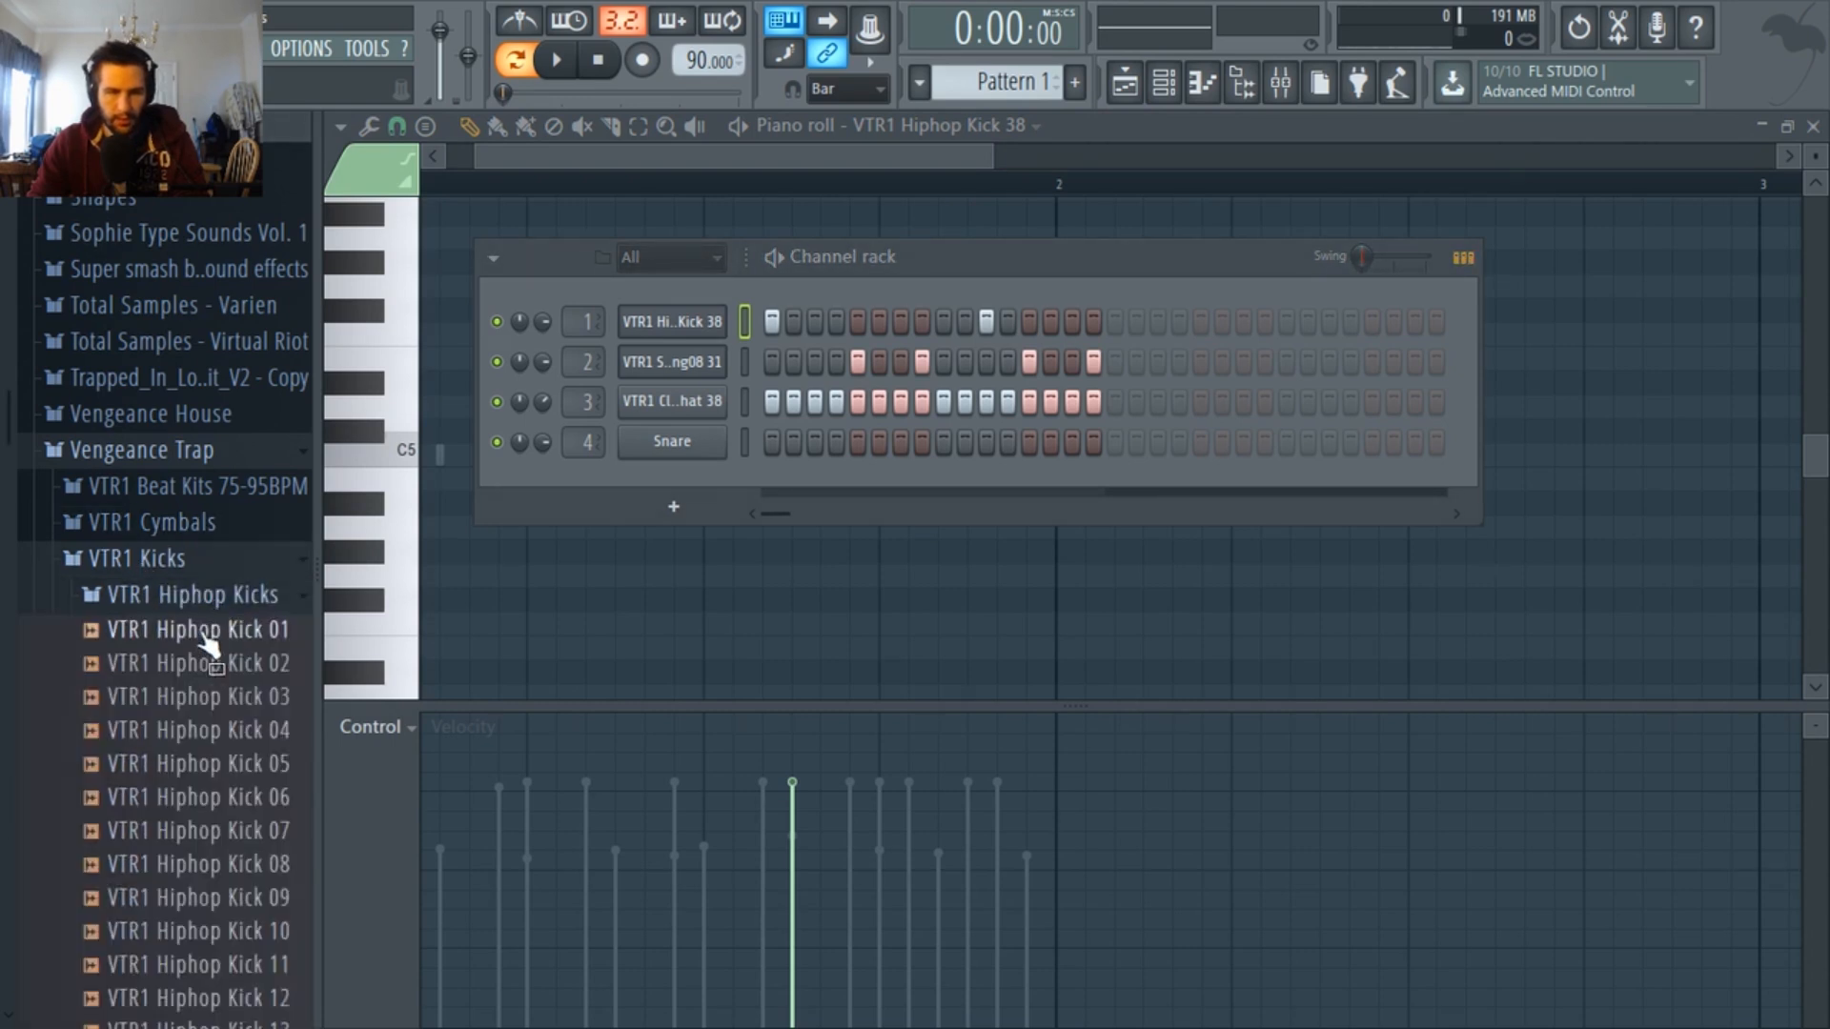
scroll(207, 649, down, 6)
click(206, 734)
scroll(238, 609, down, 4)
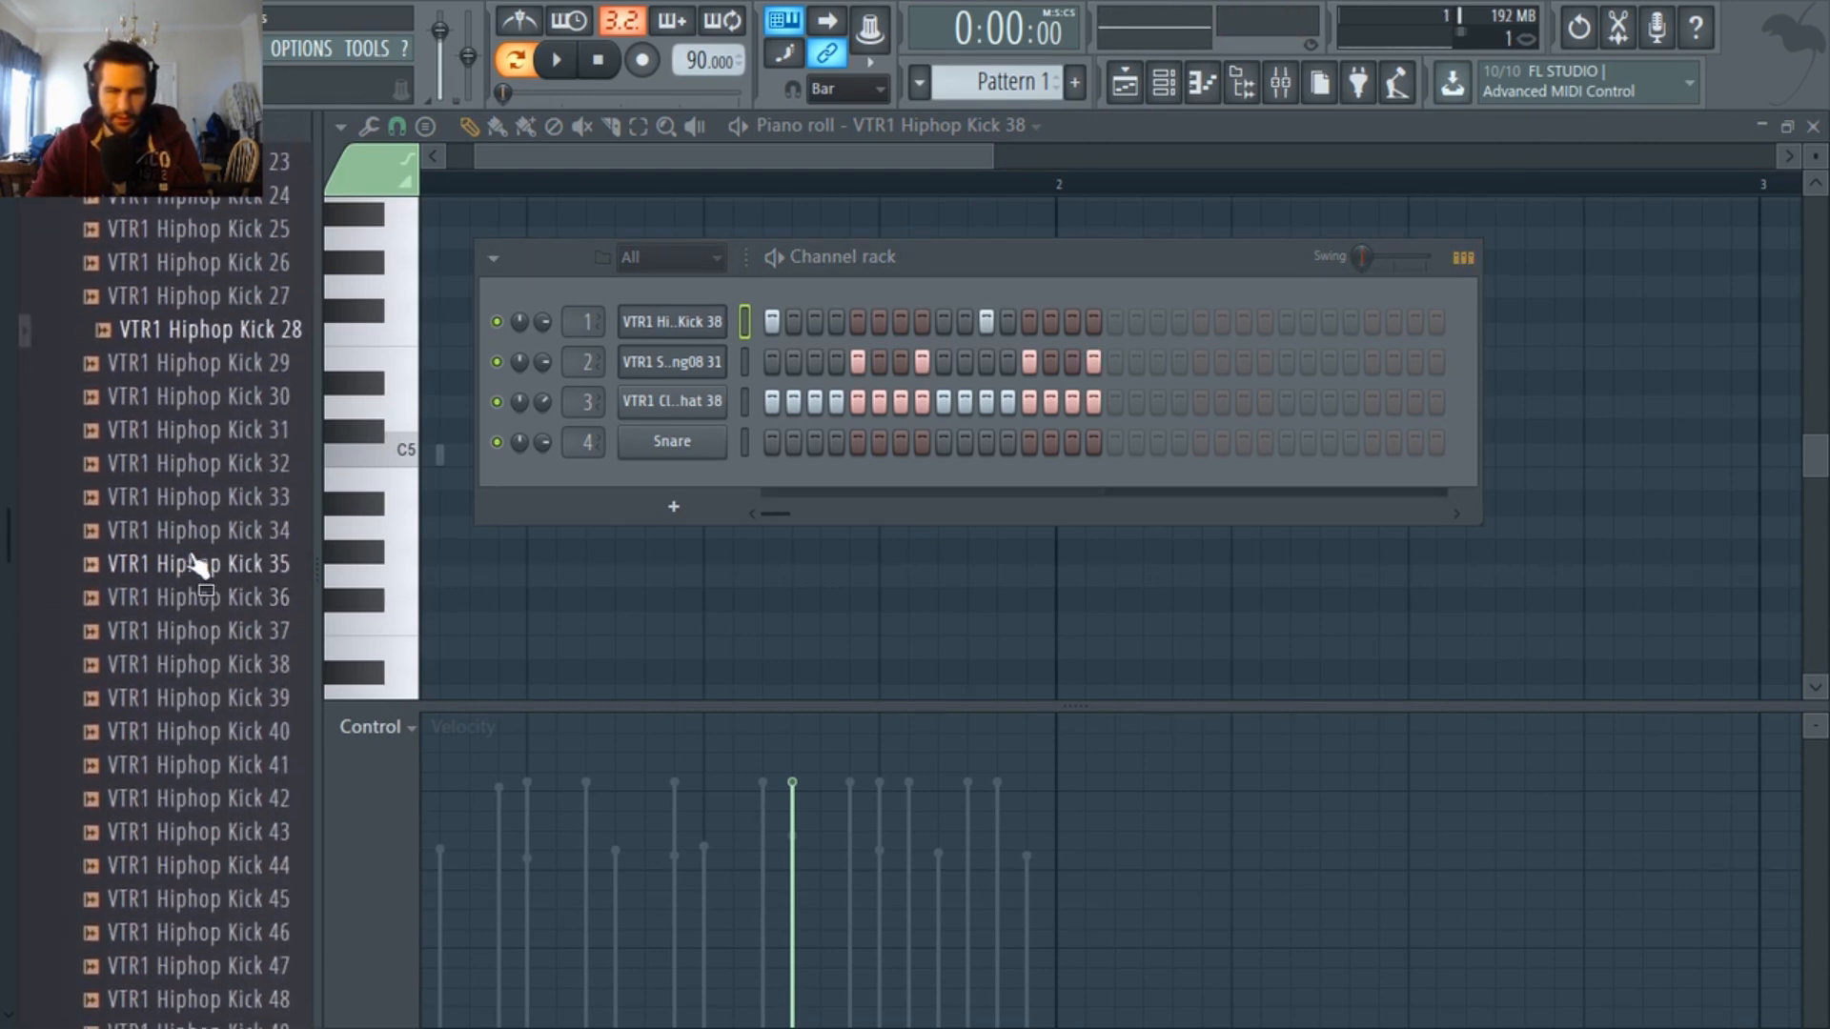
click(185, 636)
click(210, 769)
click(207, 742)
click(224, 834)
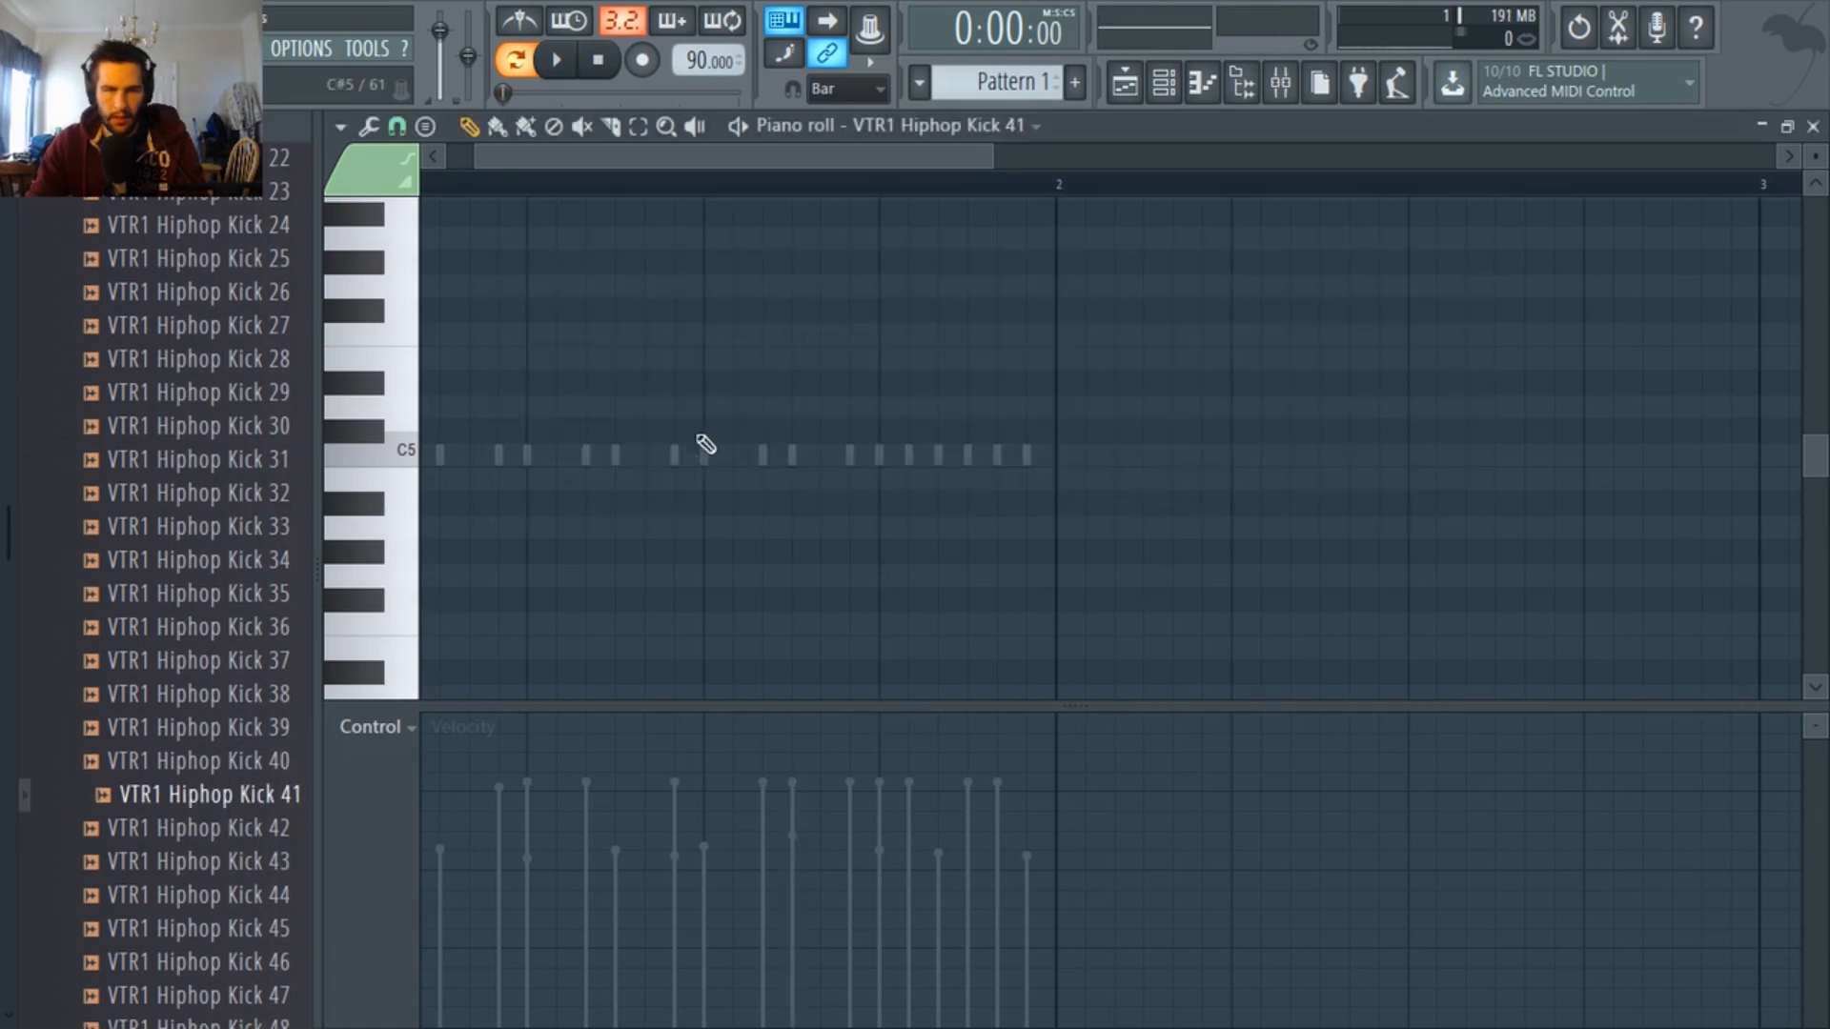
Add a C5 hit for VTR1 Hiphop Kick 41 within step 10 and slightly lower its velocity while playing the pattern.
scroll(682, 450, down, 3)
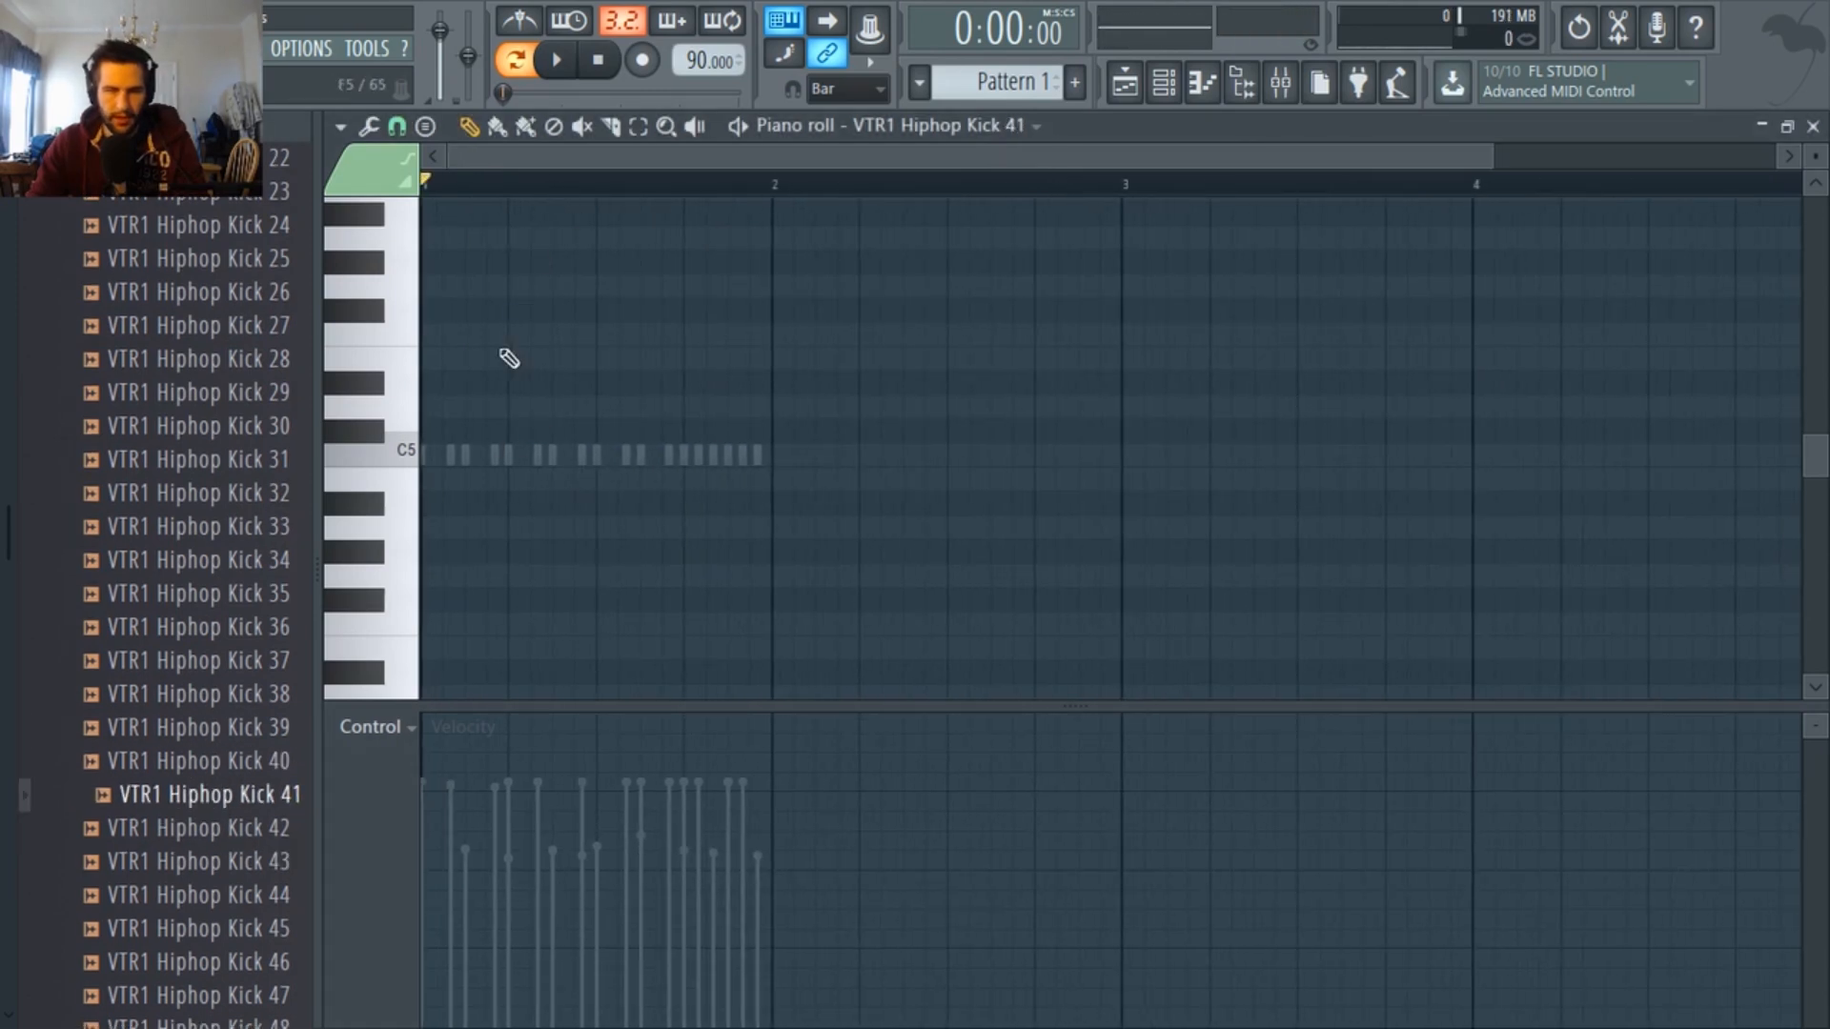
scroll(572, 381, up, 3)
click(1182, 84)
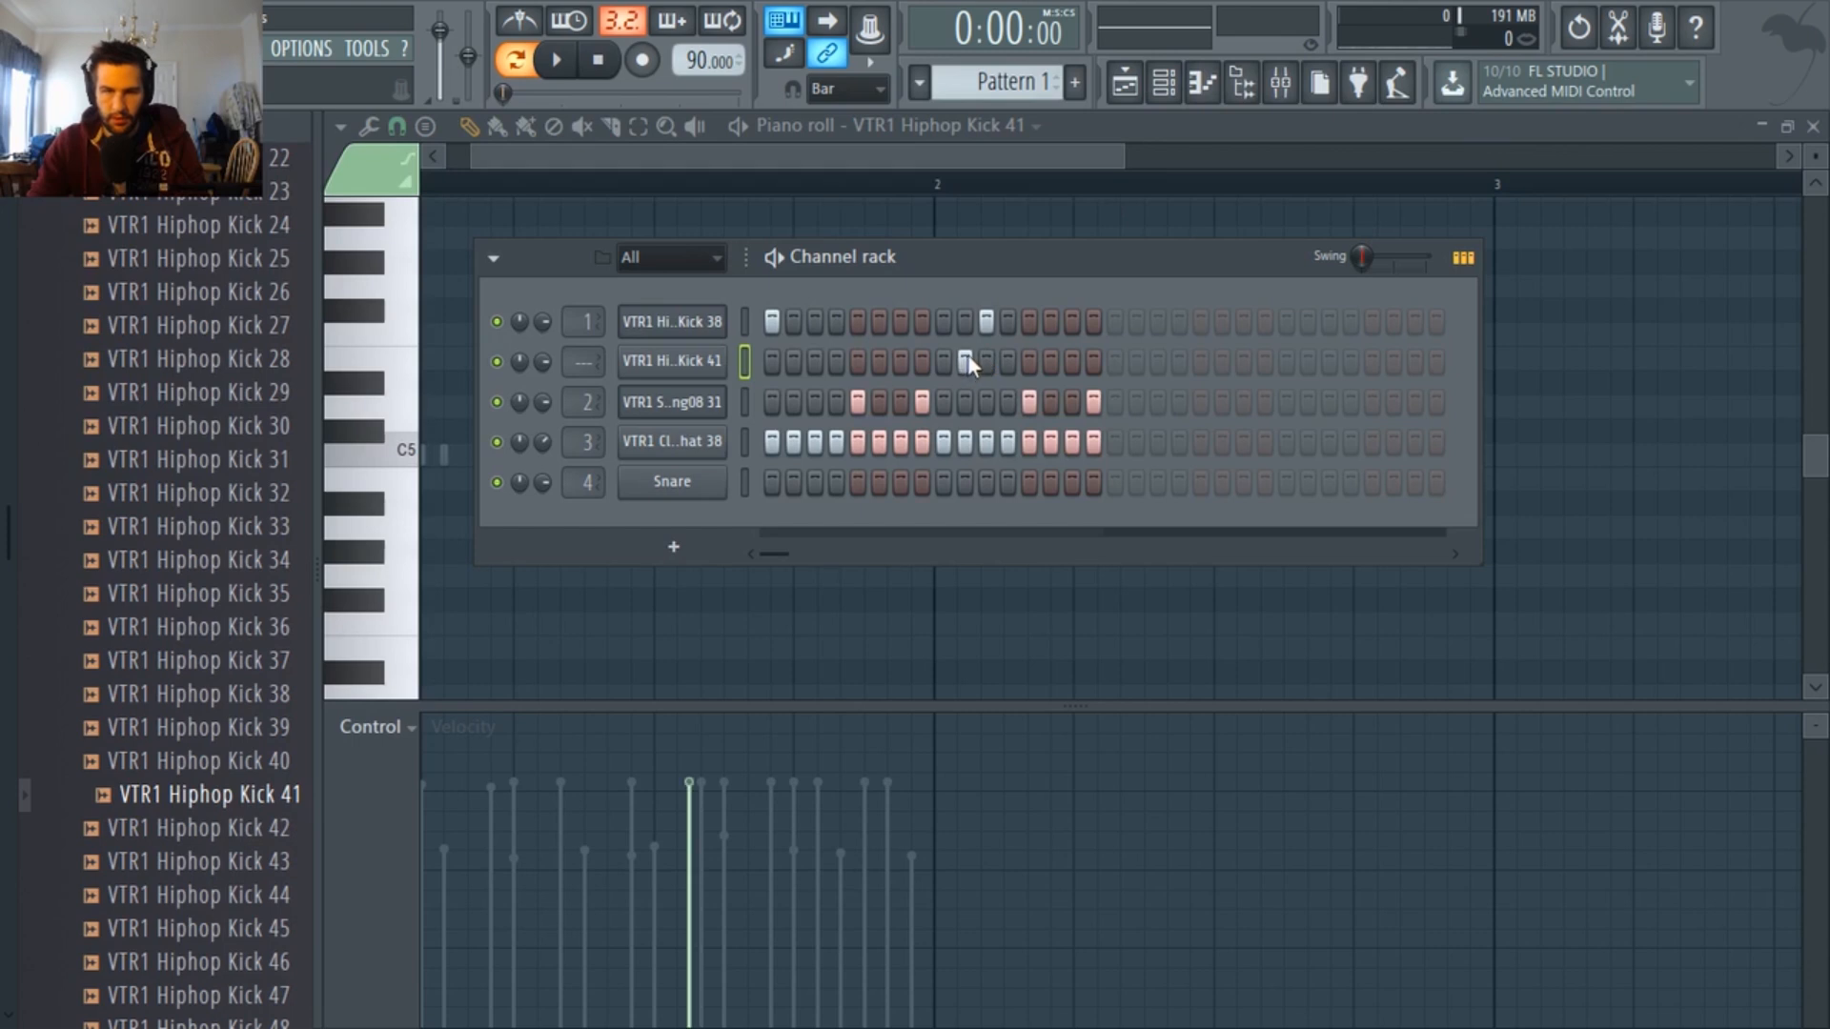
click(832, 152)
scroll(682, 462, up, 3)
key(space)
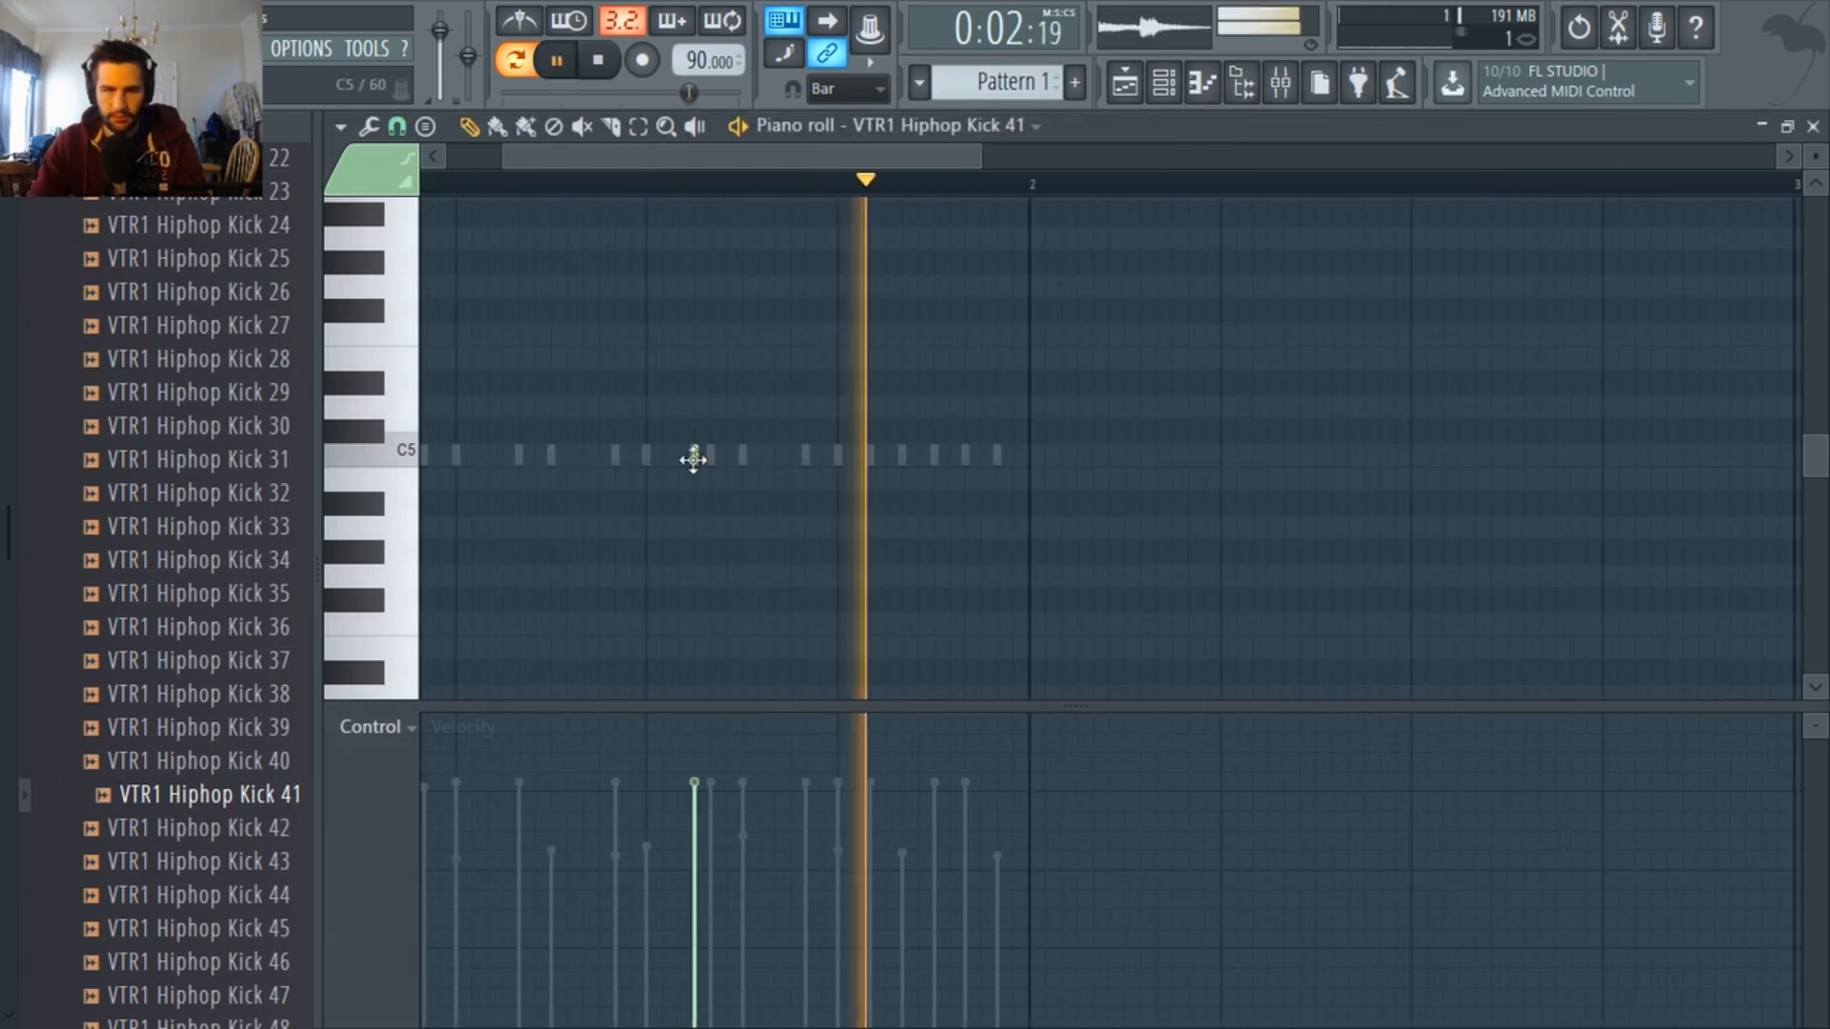
scroll(695, 454, up, 3)
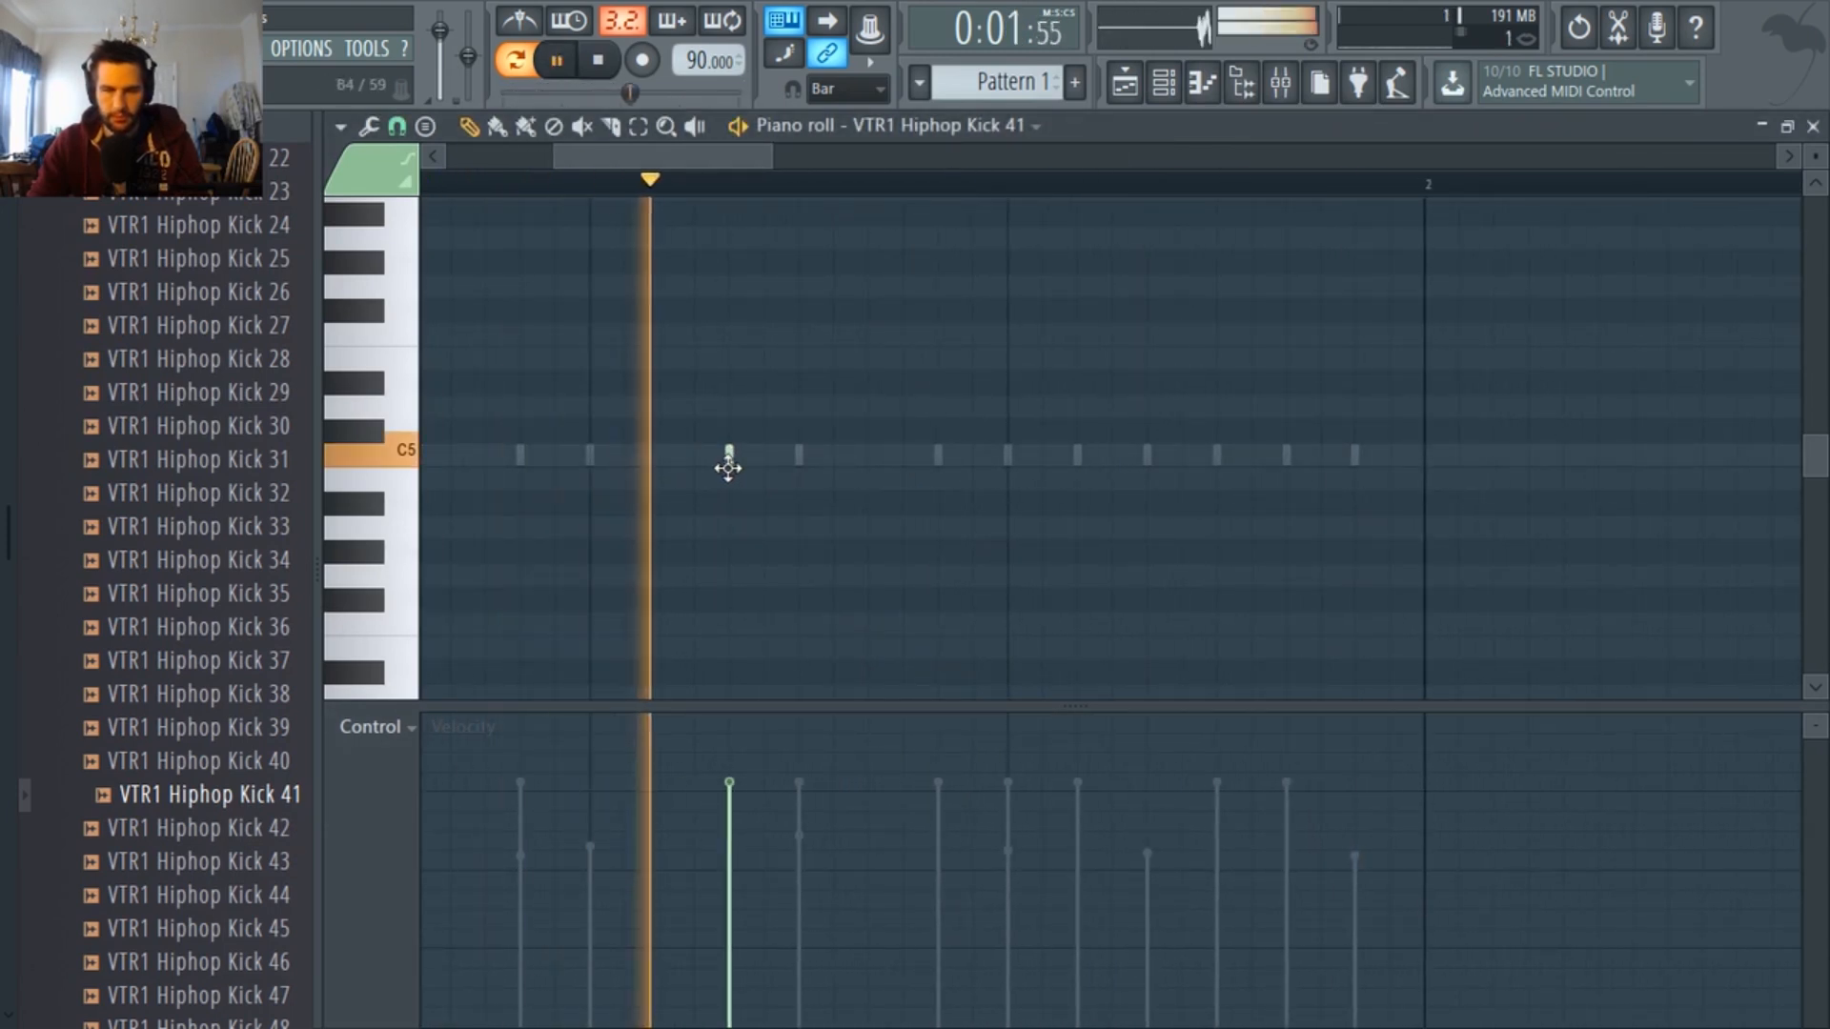
click(736, 836)
key(space)
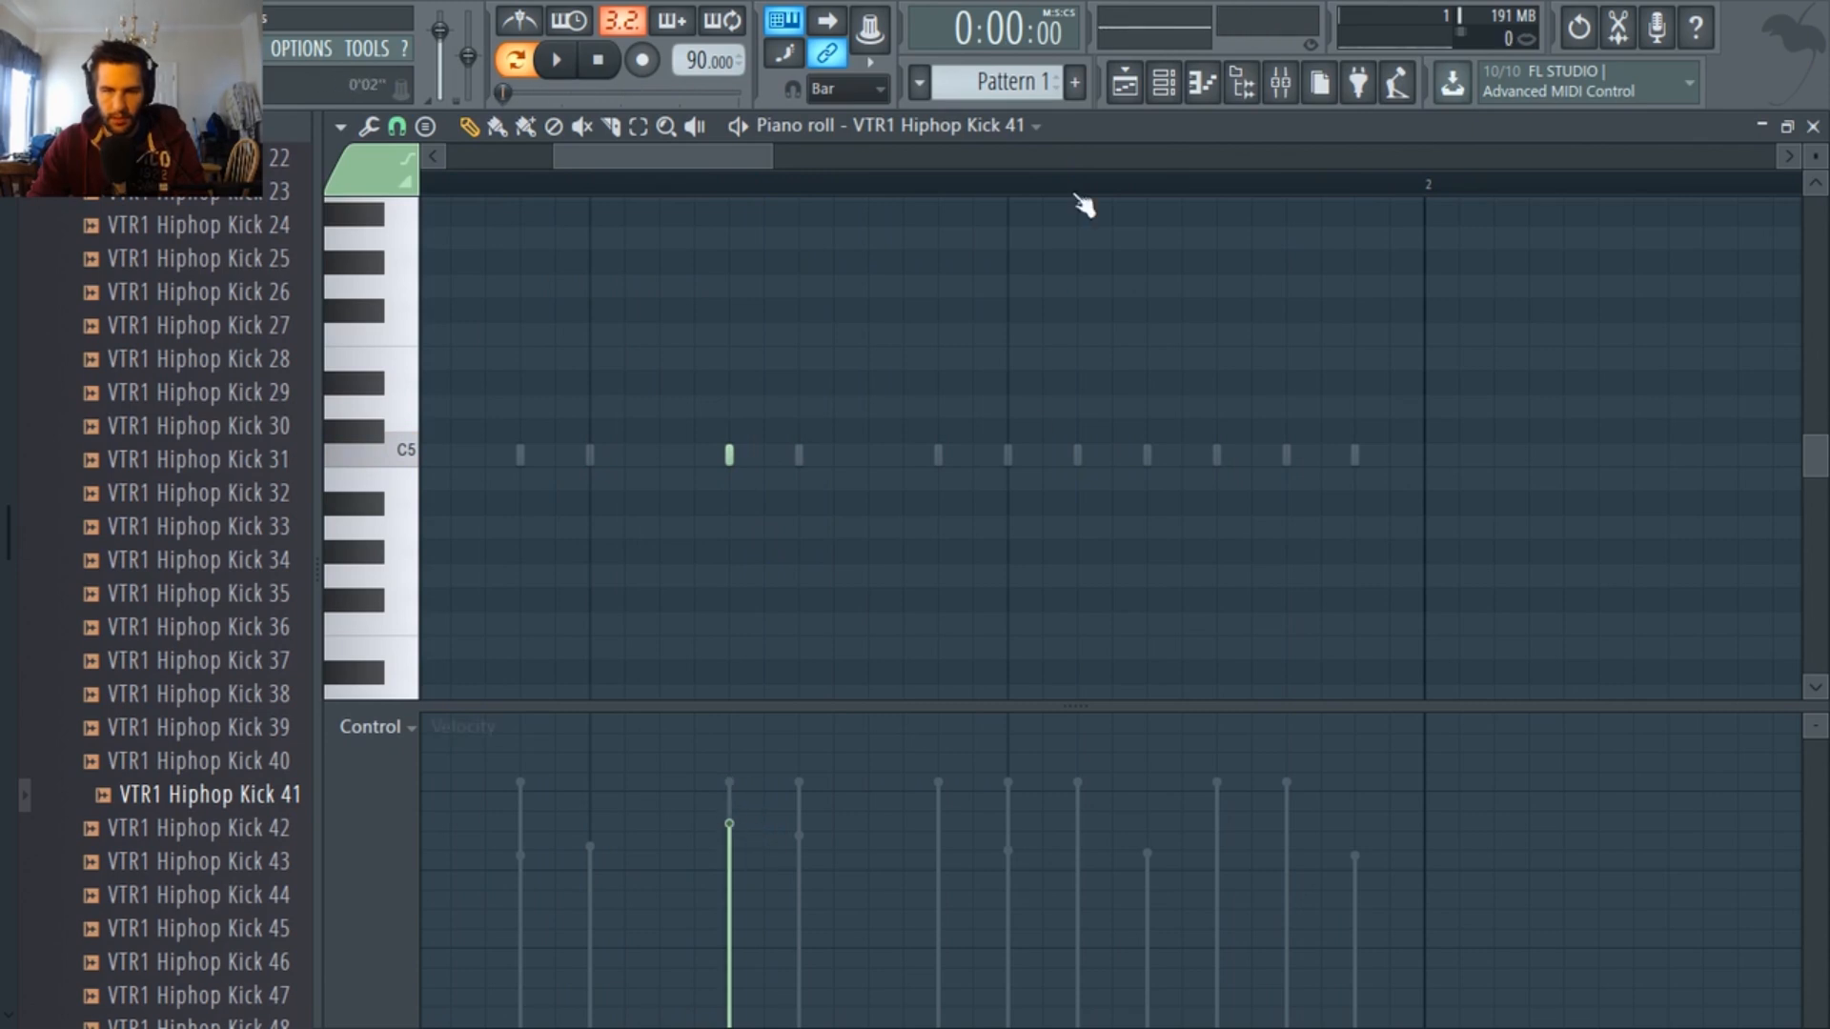
Fade out the tail of the VTR1 Hiphop Kick 41 sample with the Out precomputed effect and play the pattern.
click(1163, 90)
click(708, 363)
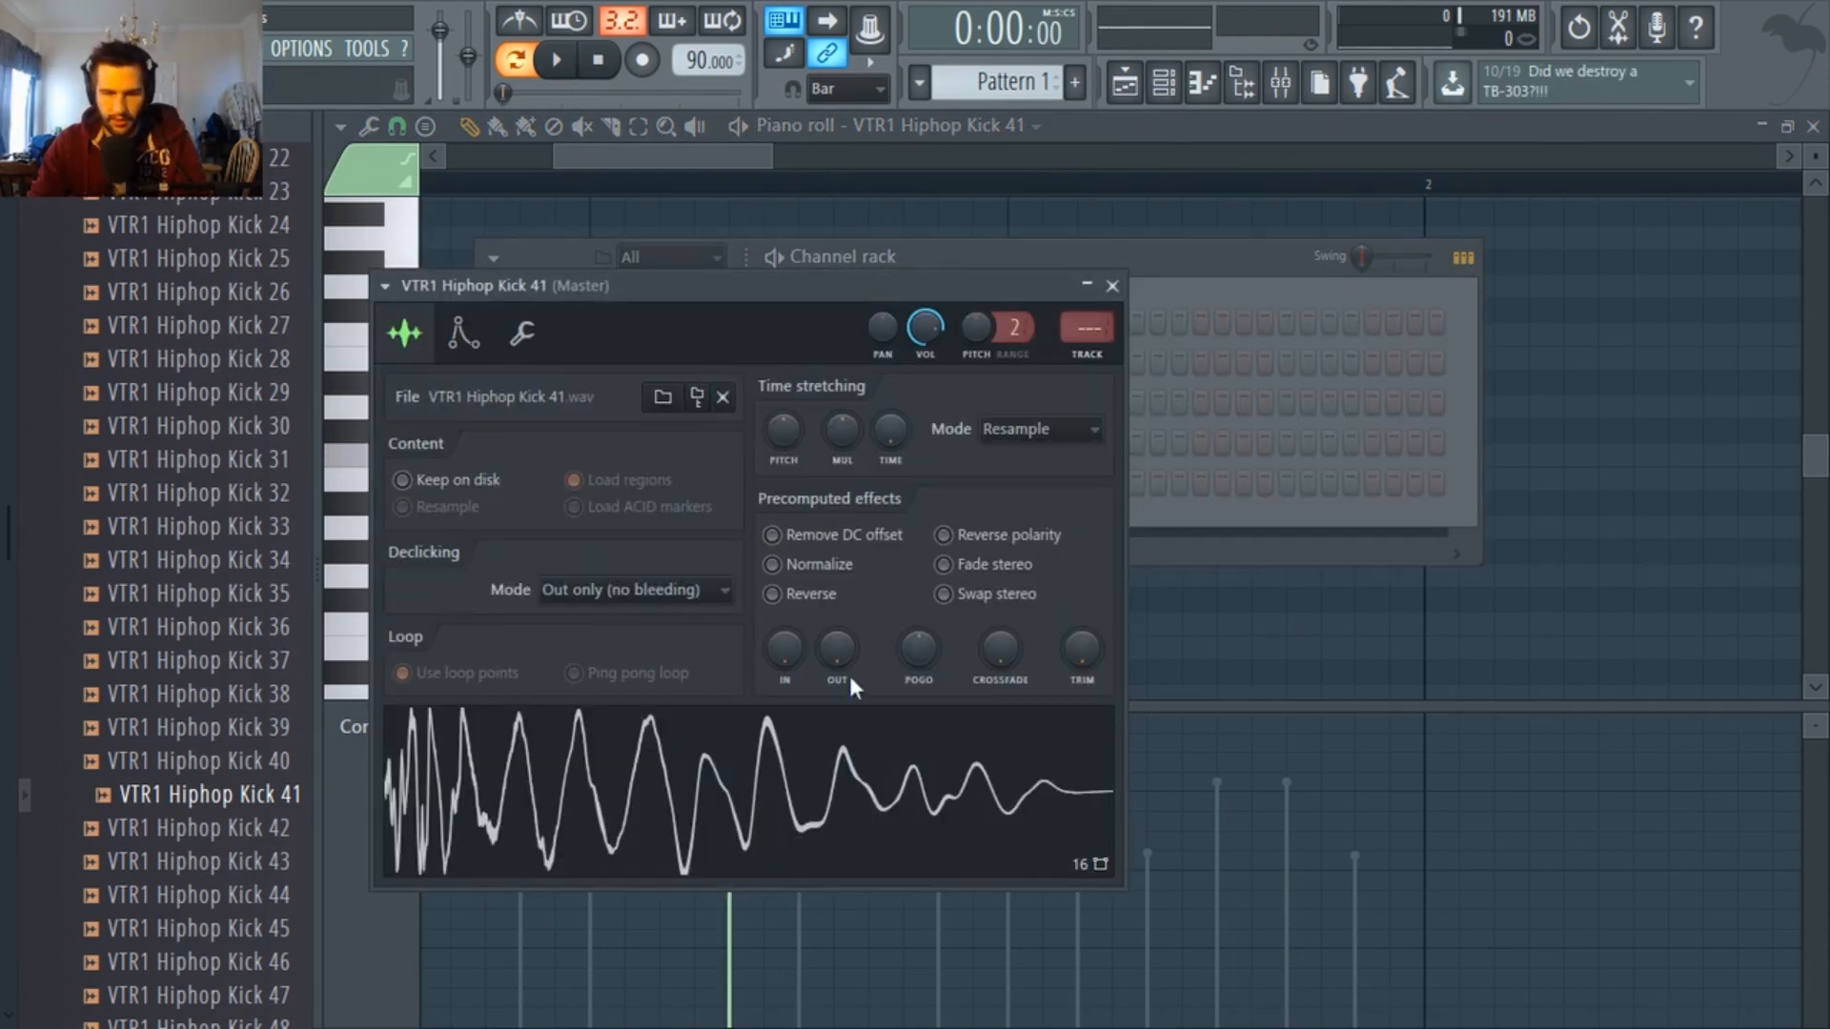
mouse_move(844, 664)
mouse_down()
mouse_move(845, 629)
mouse_move(839, 654)
mouse_up()
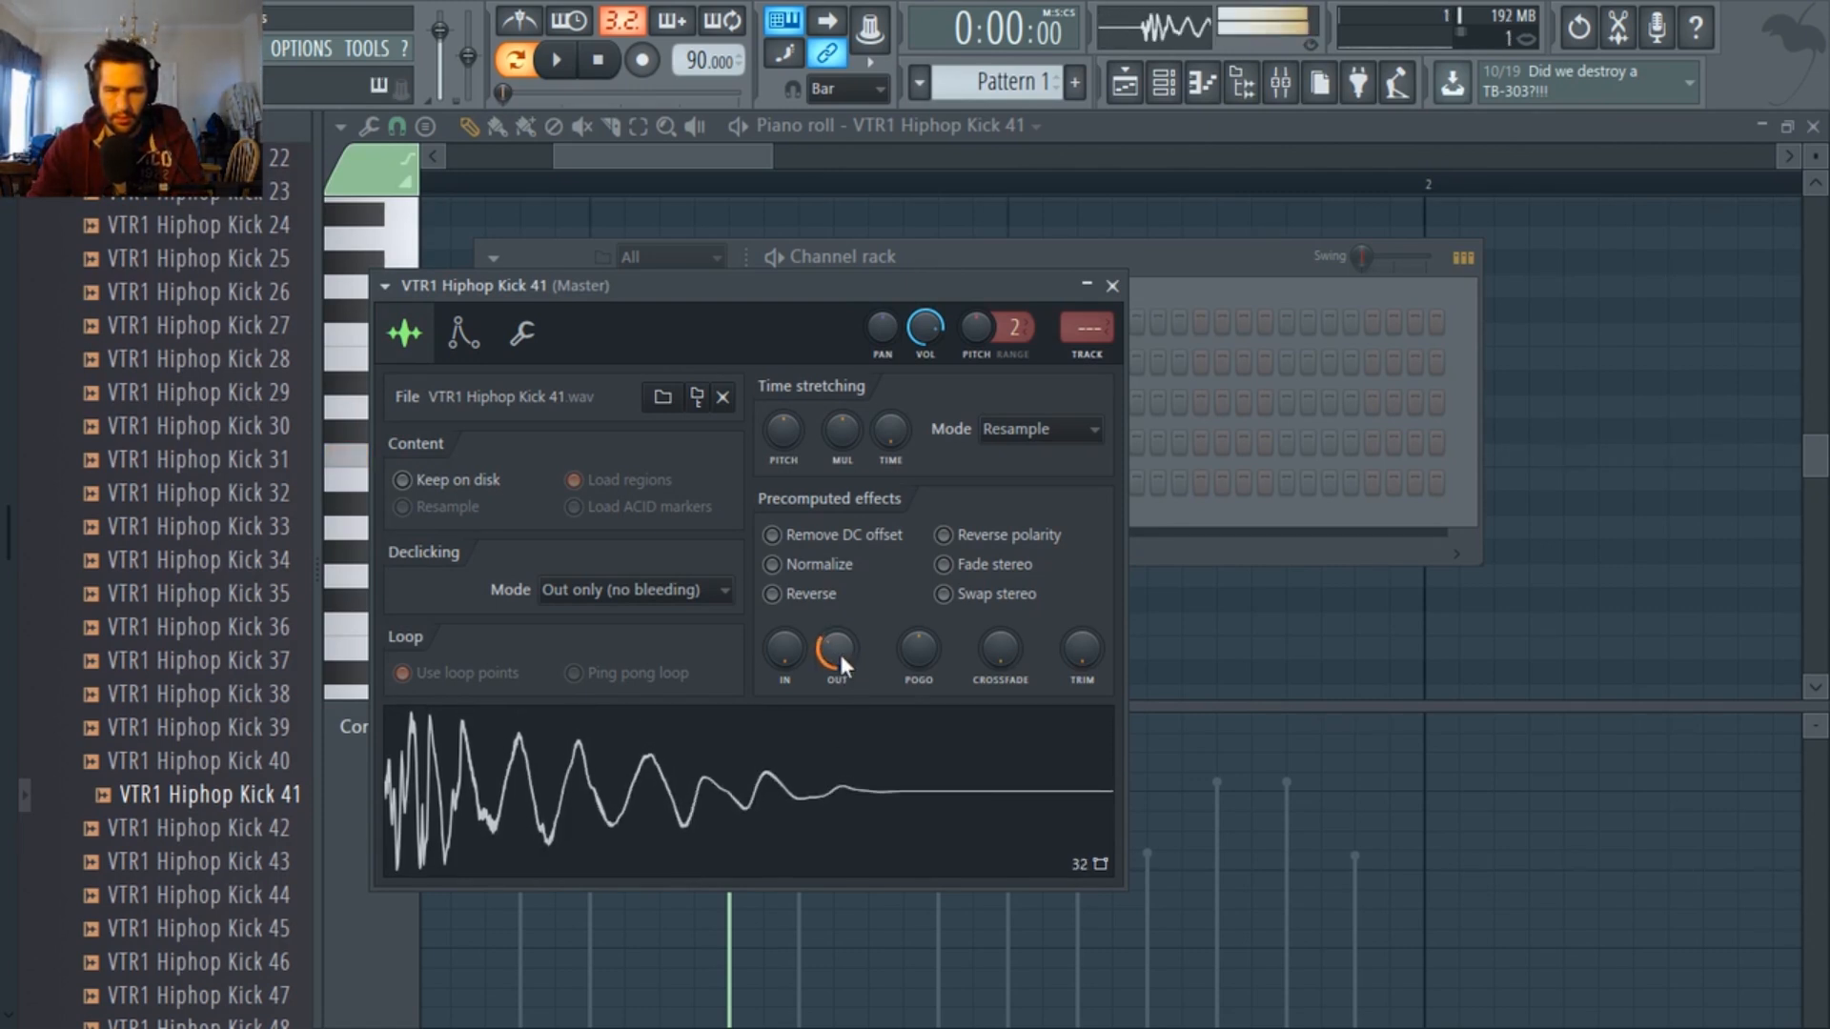
click(976, 259)
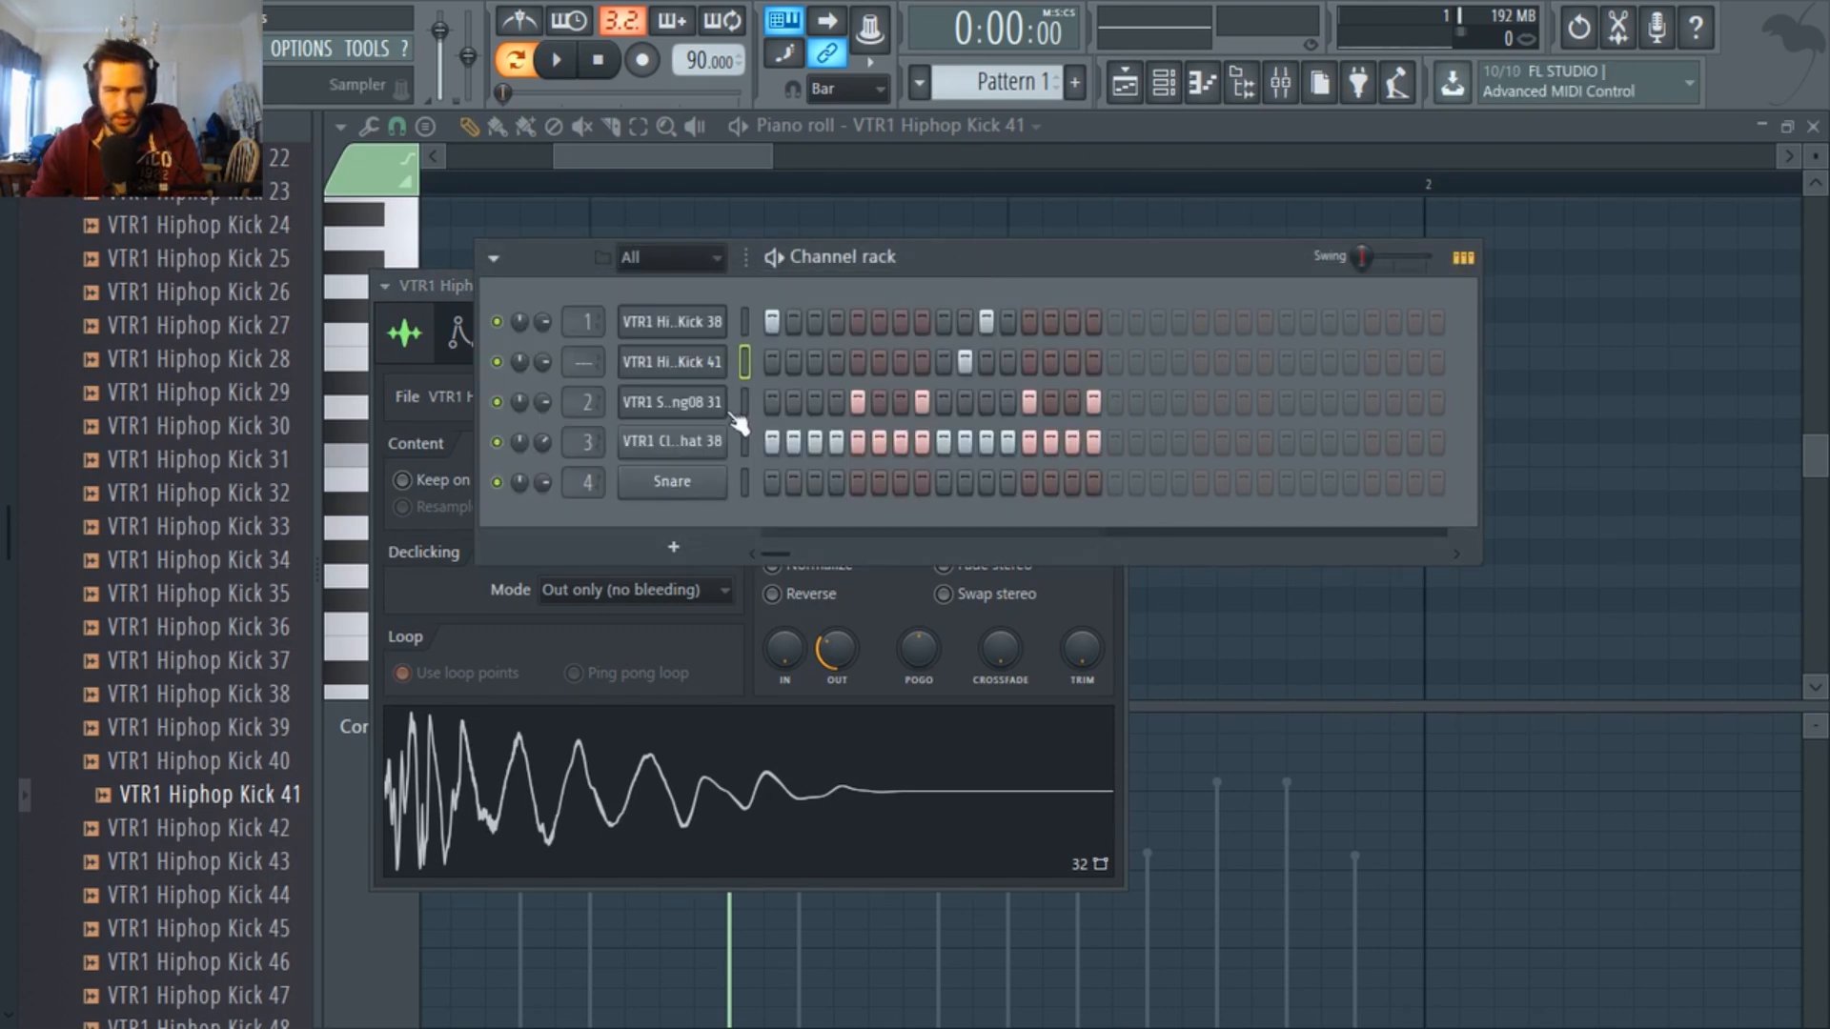
key(space)
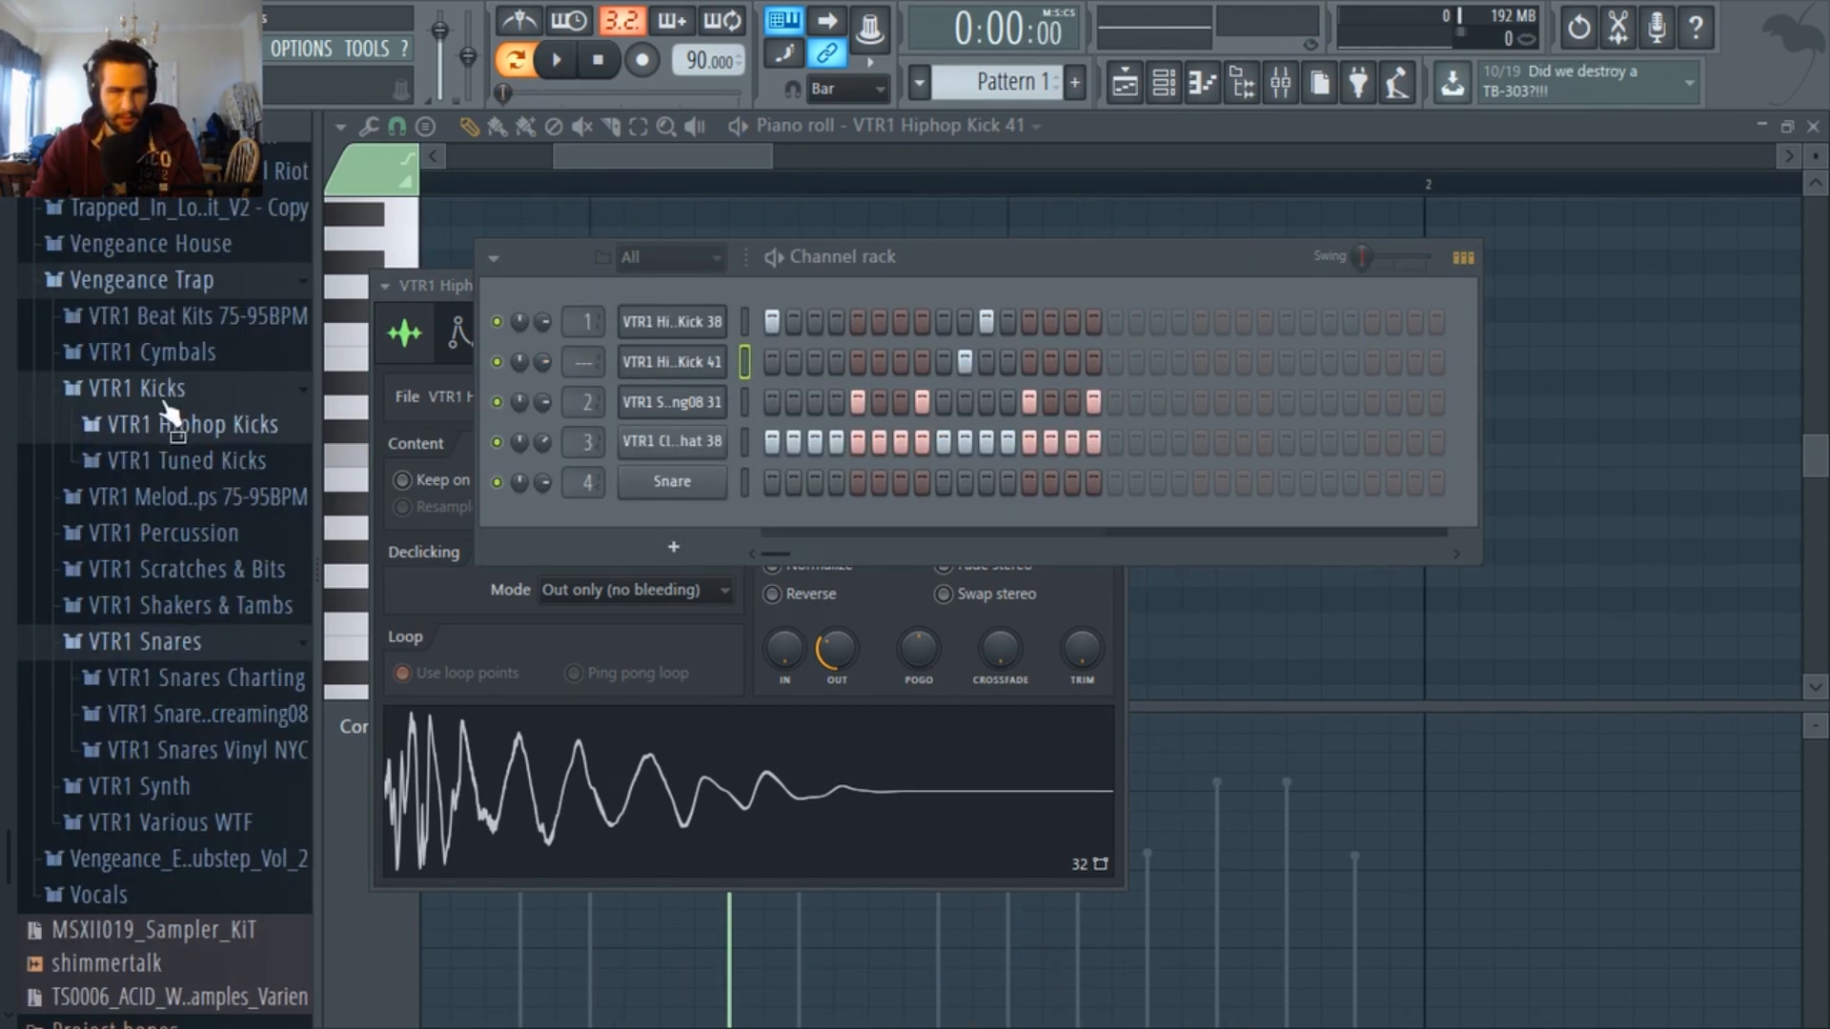
Replace the unused Snare channel with VTR1 Open Hihat 37, hitting on steps 1, 5, 9 and 13, and lower its volume during playback.
click(169, 388)
click(190, 351)
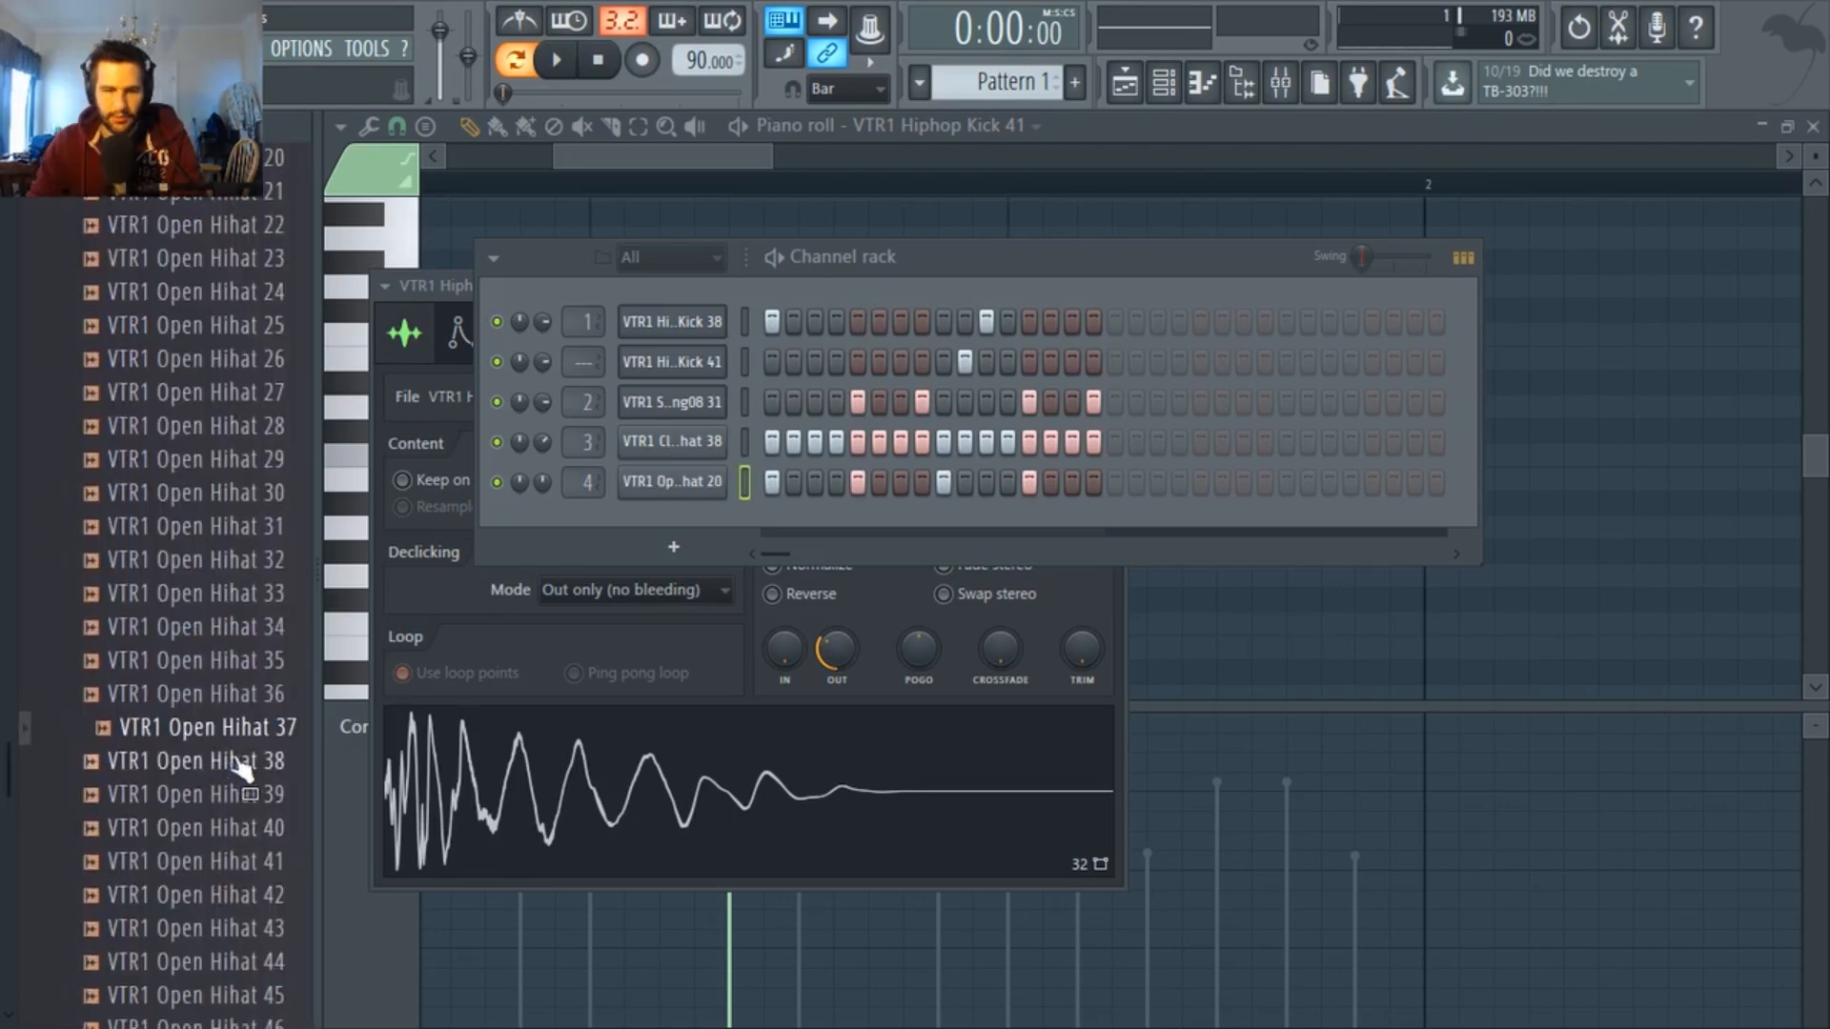
scroll(246, 748, down, 2)
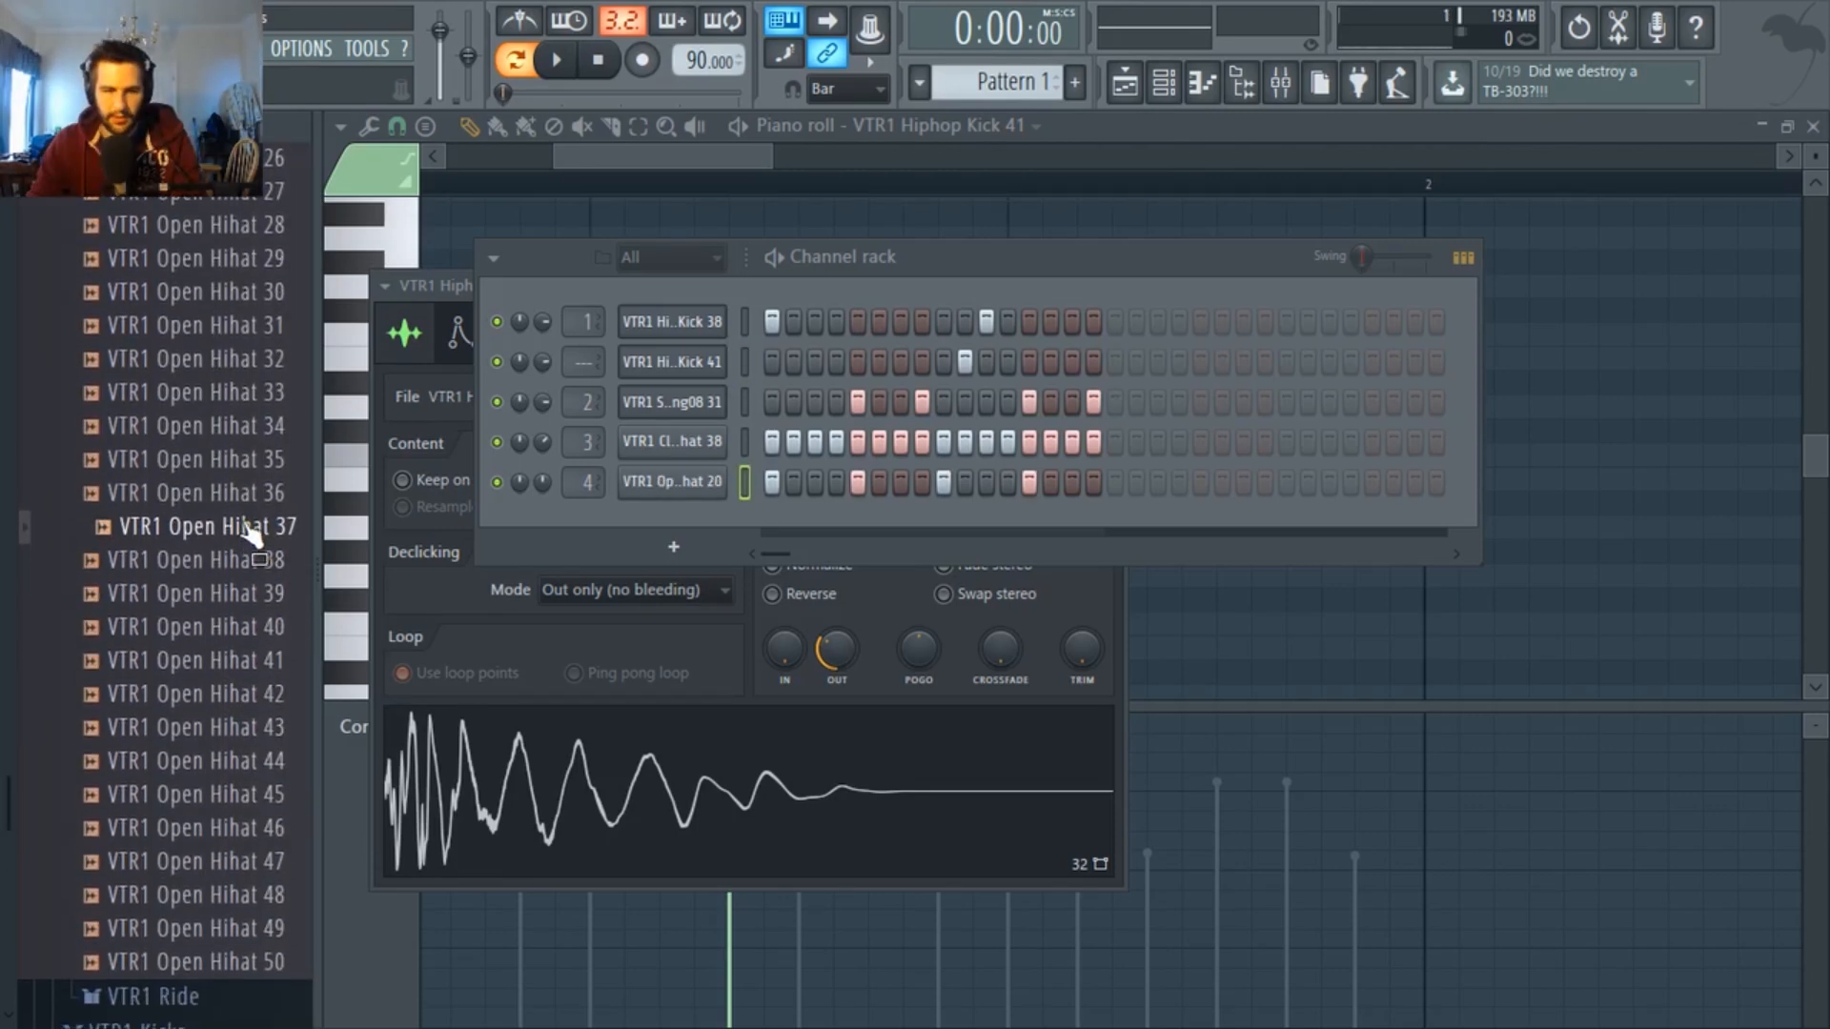
scroll(253, 531, up, 2)
key(space)
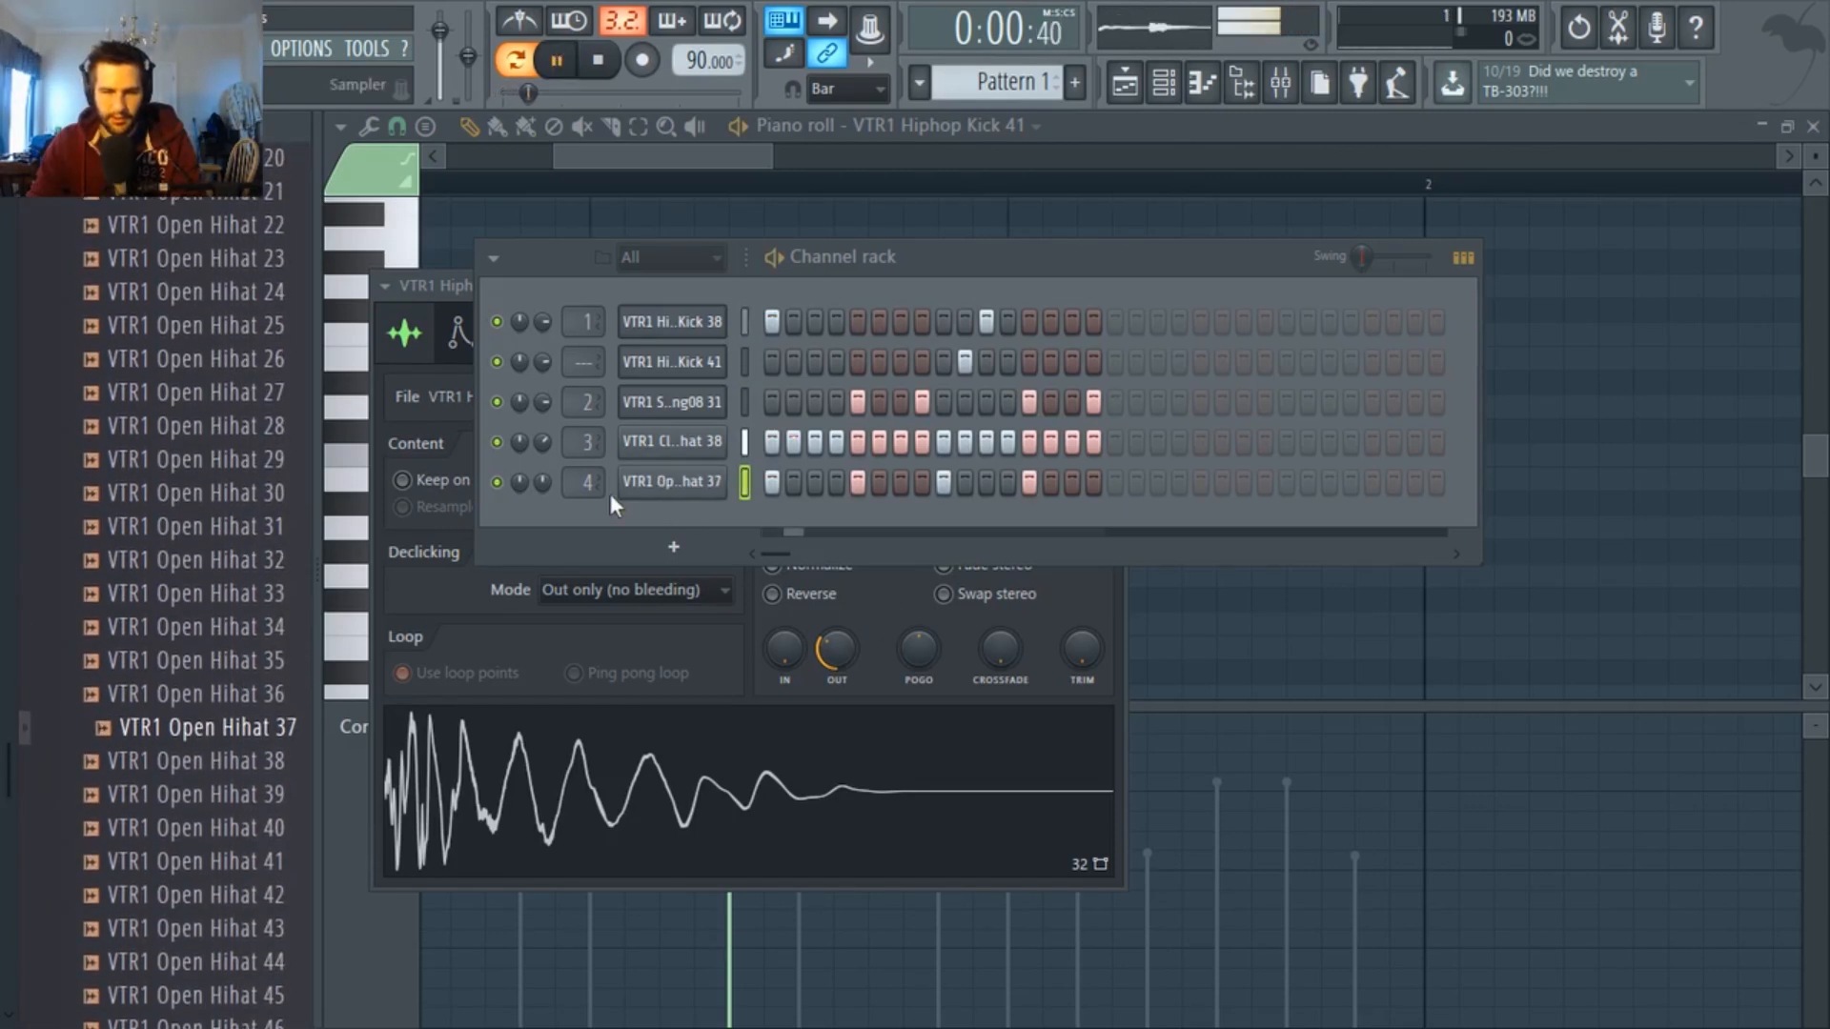
drag(543, 484, 541, 498)
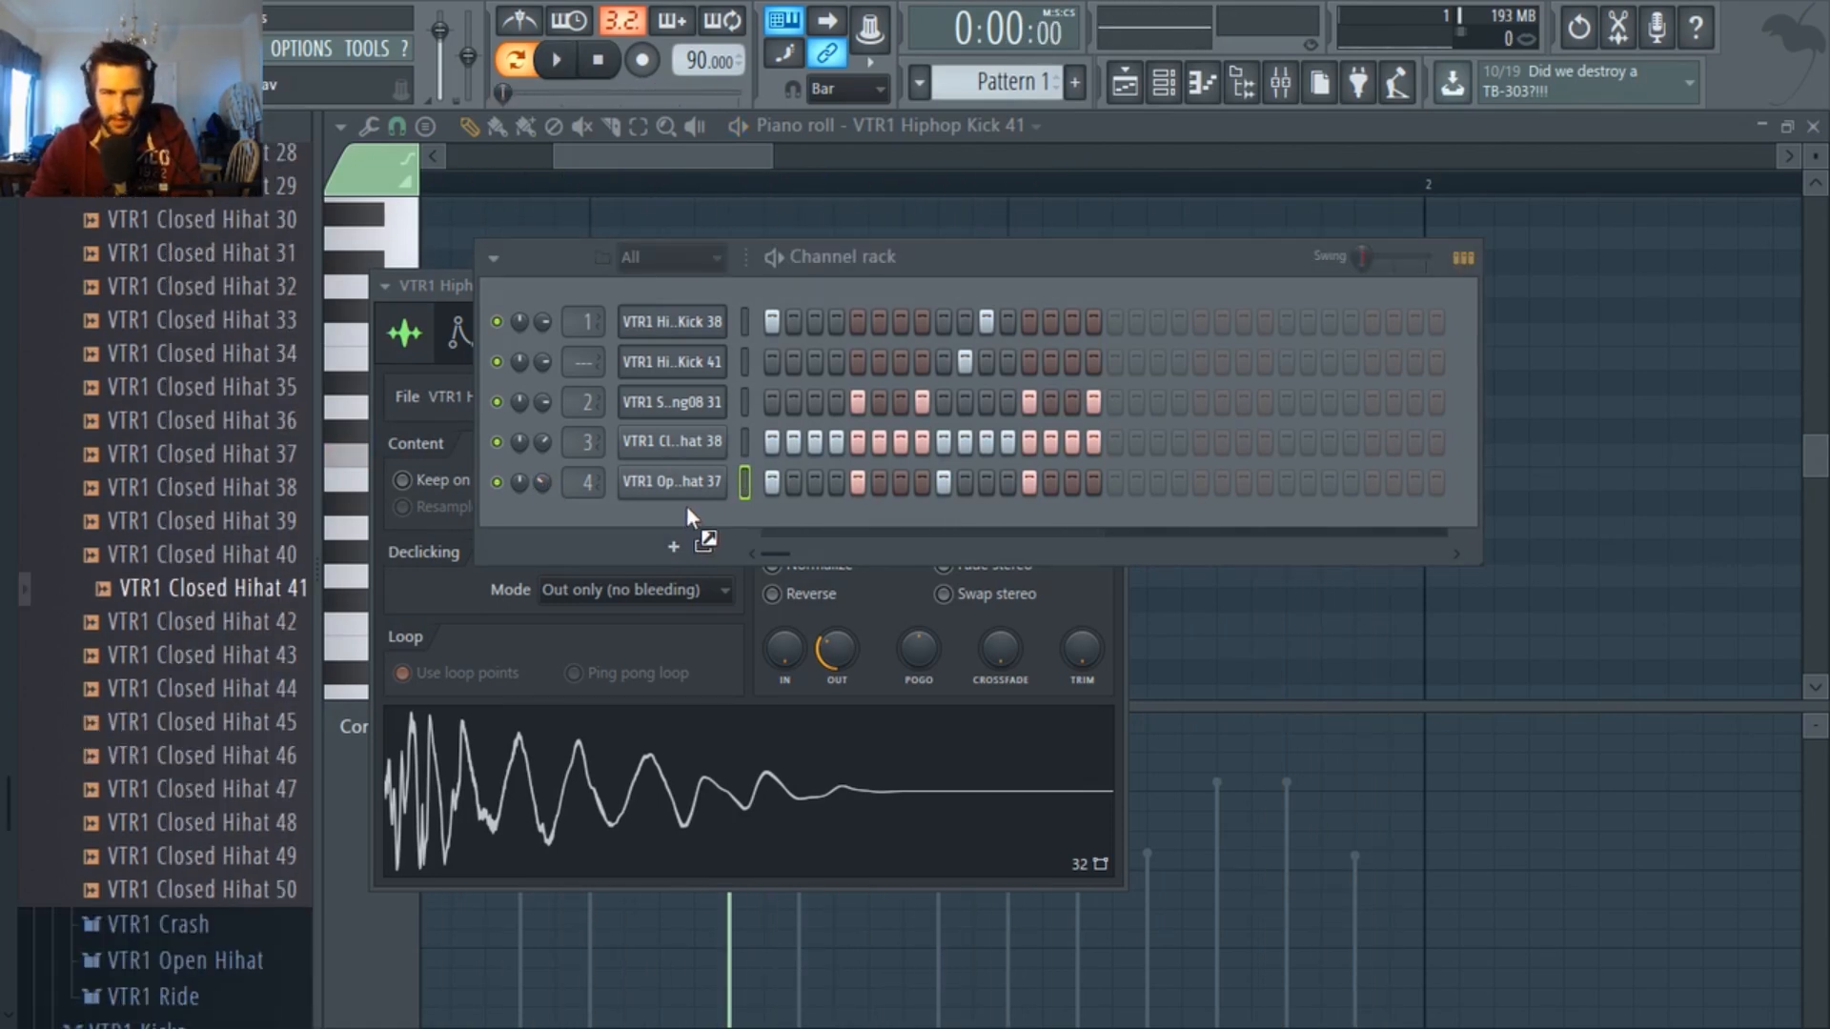
Add VTR1 Closed Hihat 41 as a new channel with hits on steps 1, 5, 11 and 13, and play the pattern.
drag(686, 505, 686, 508)
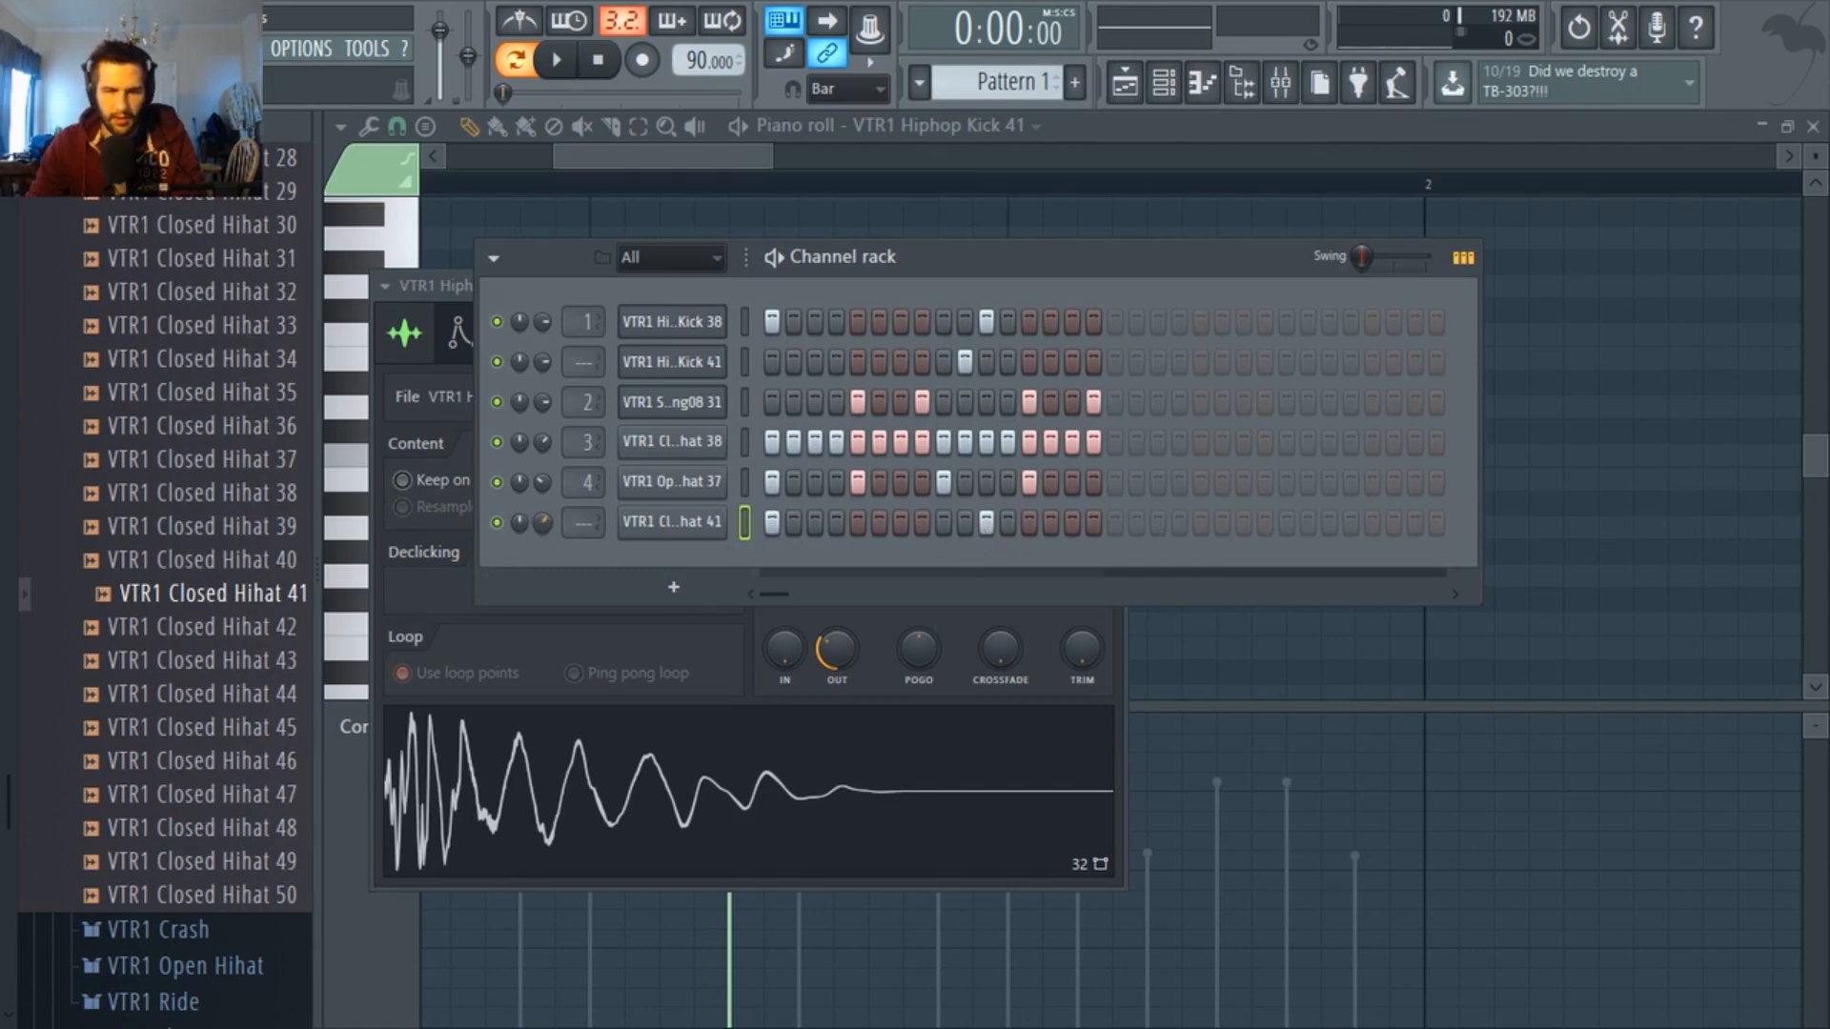
key(space)
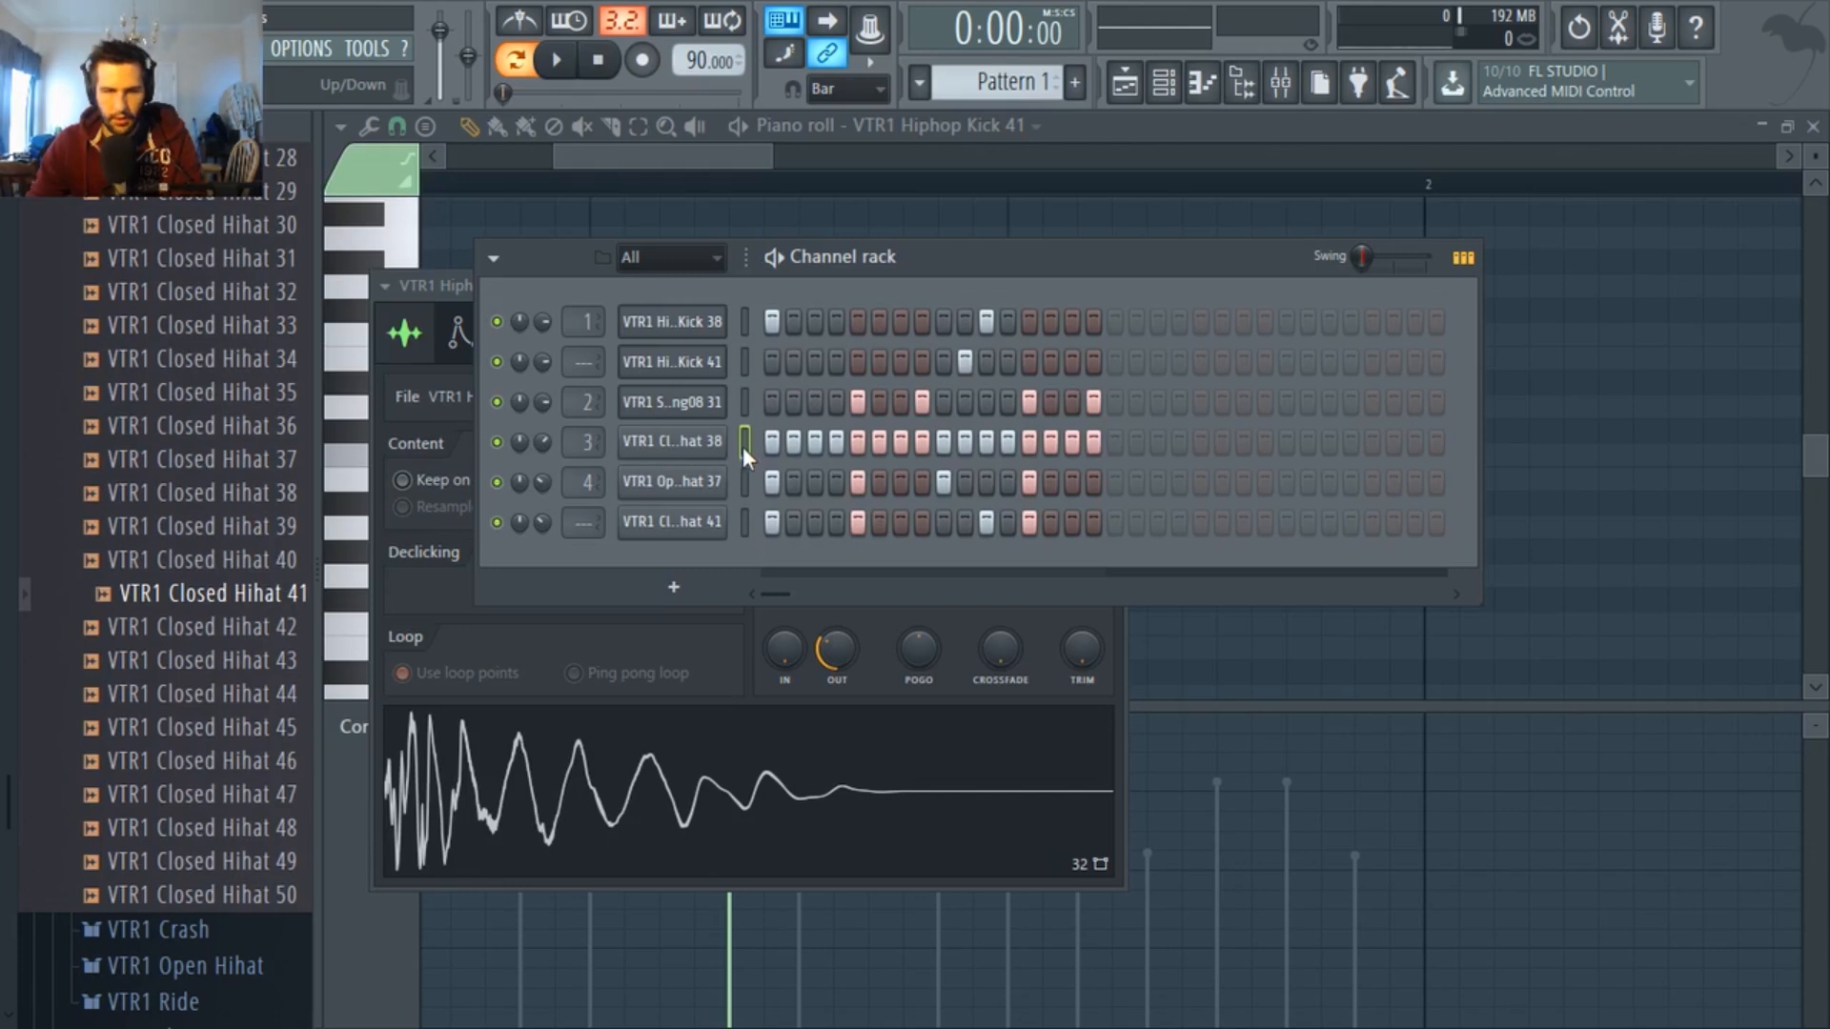
Route the three hi-hat channels together to mixer track 4 and lower that track's level.
drag(741, 446, 745, 512)
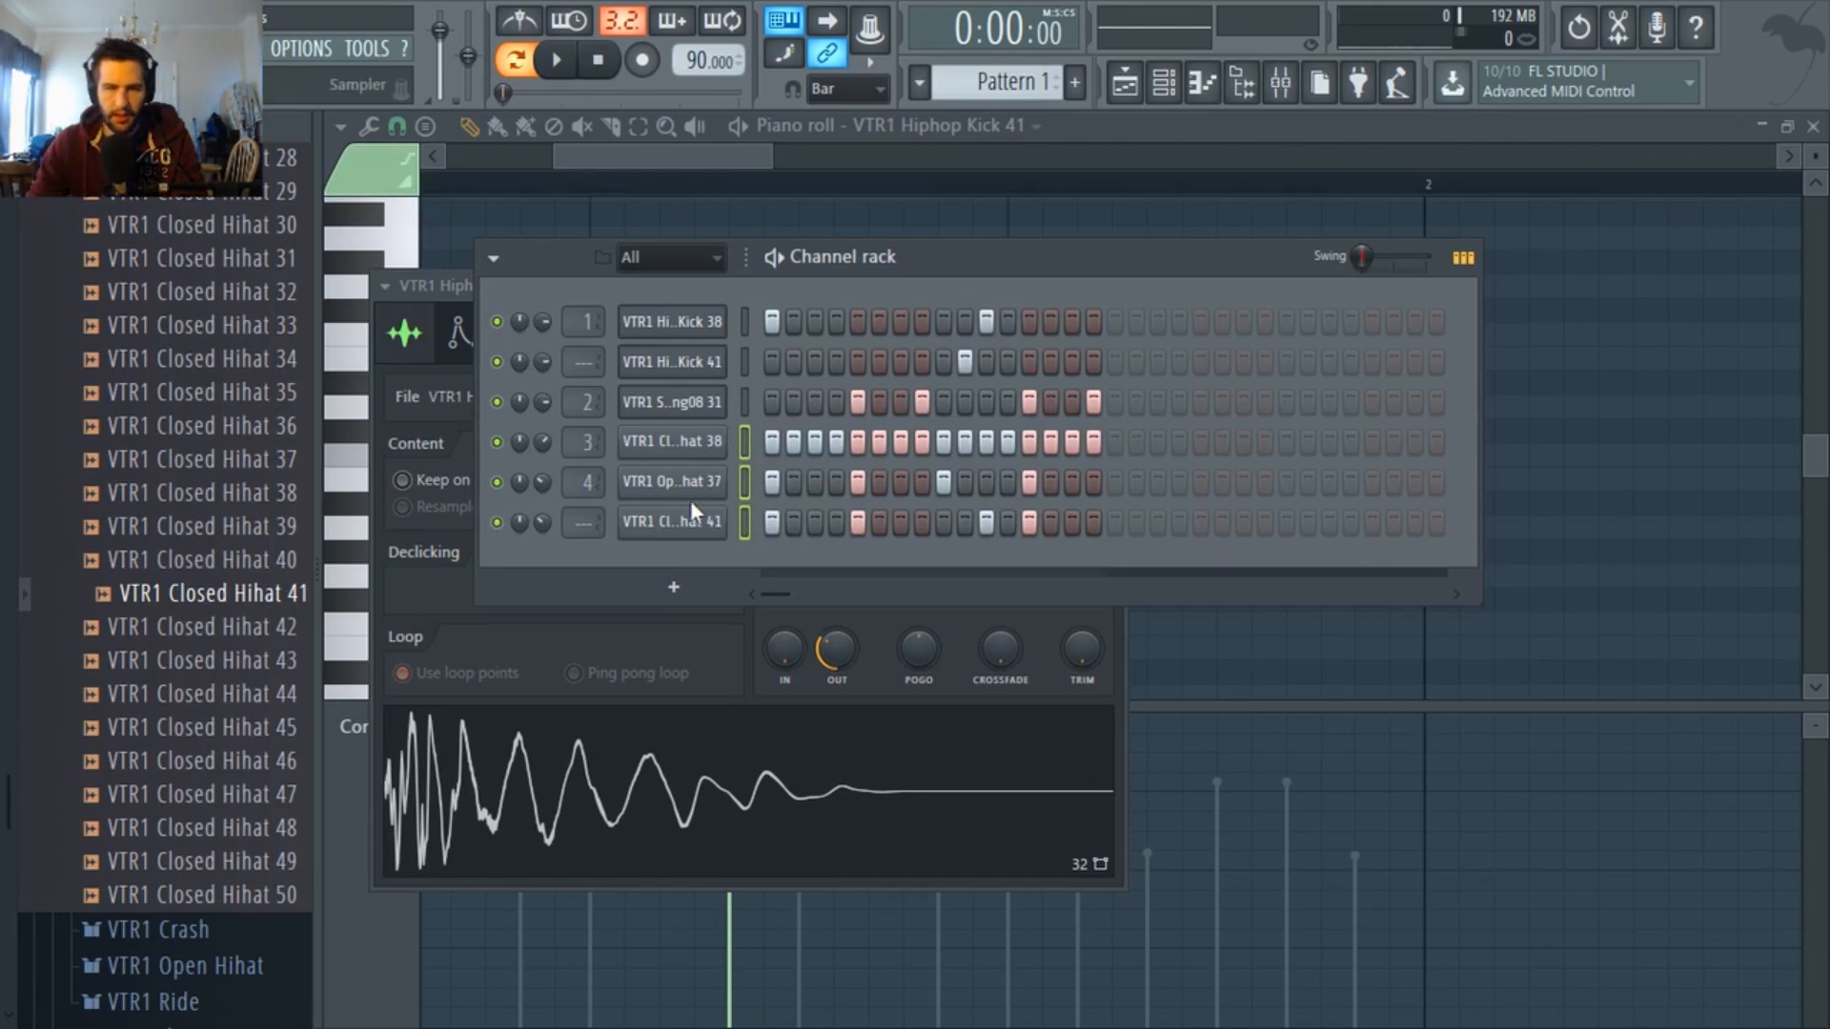
click(1286, 91)
click(851, 345)
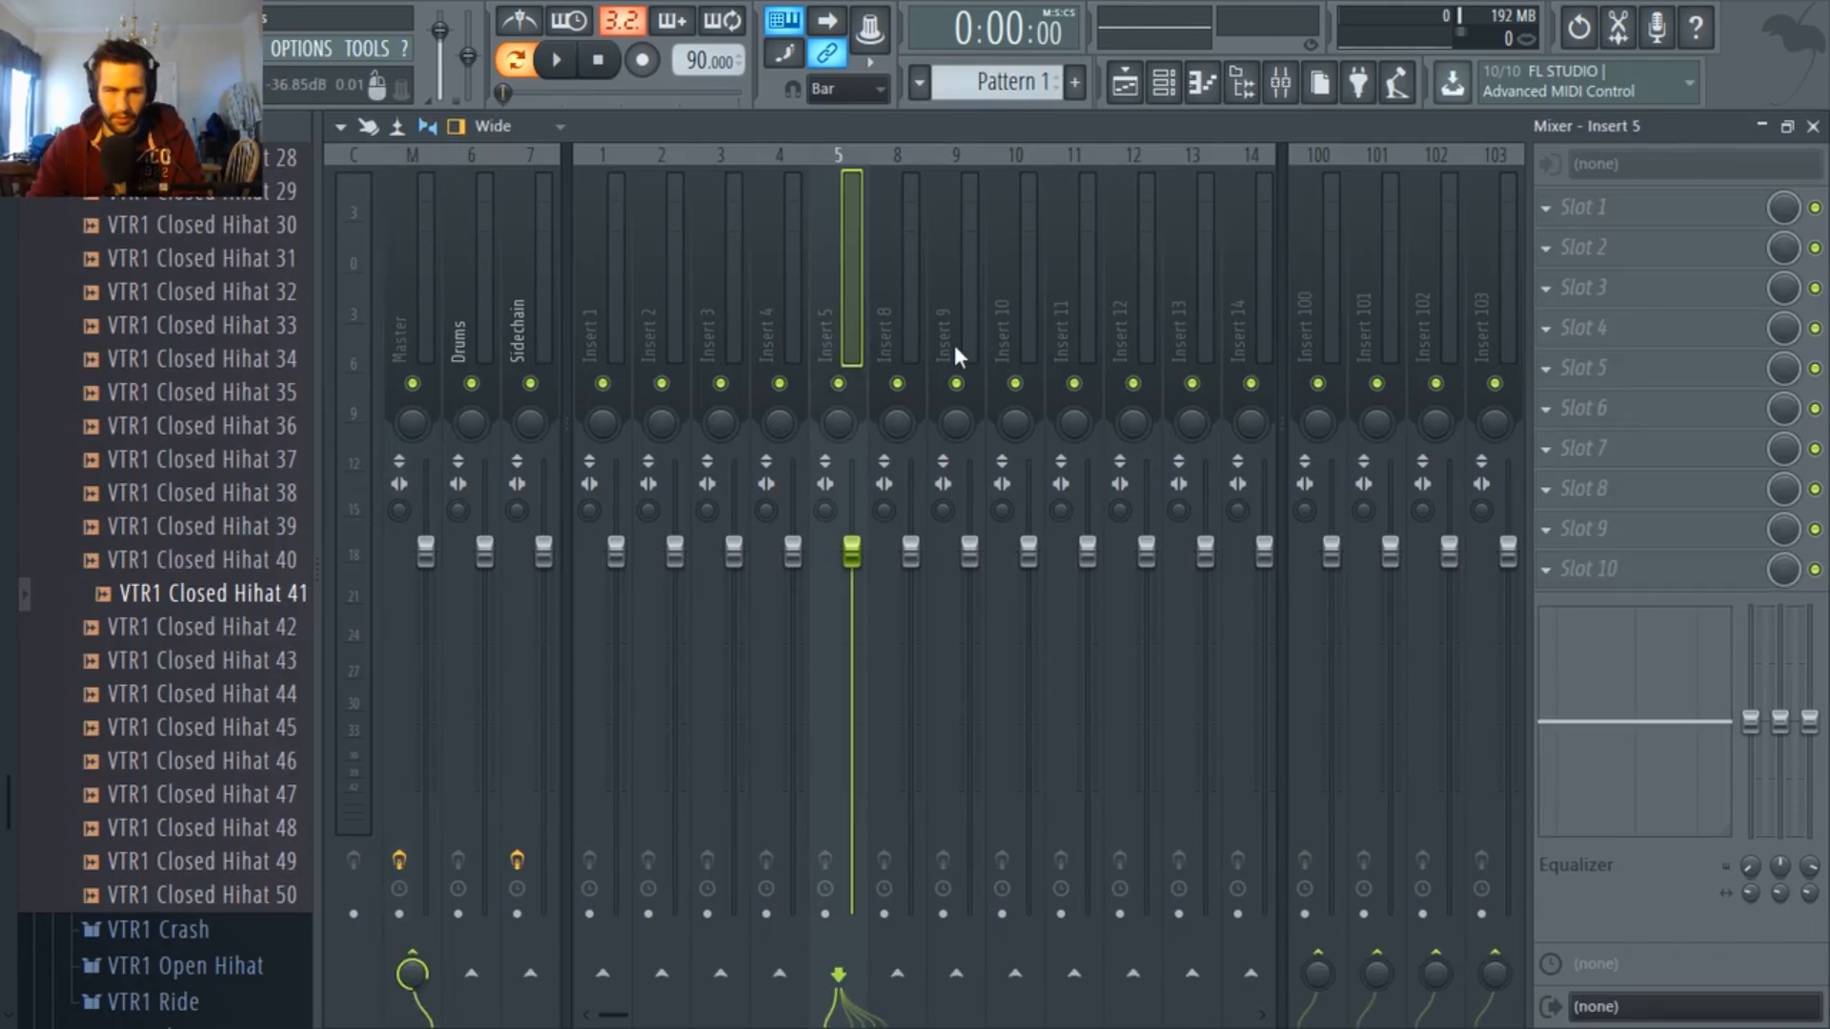
right_click(825, 355)
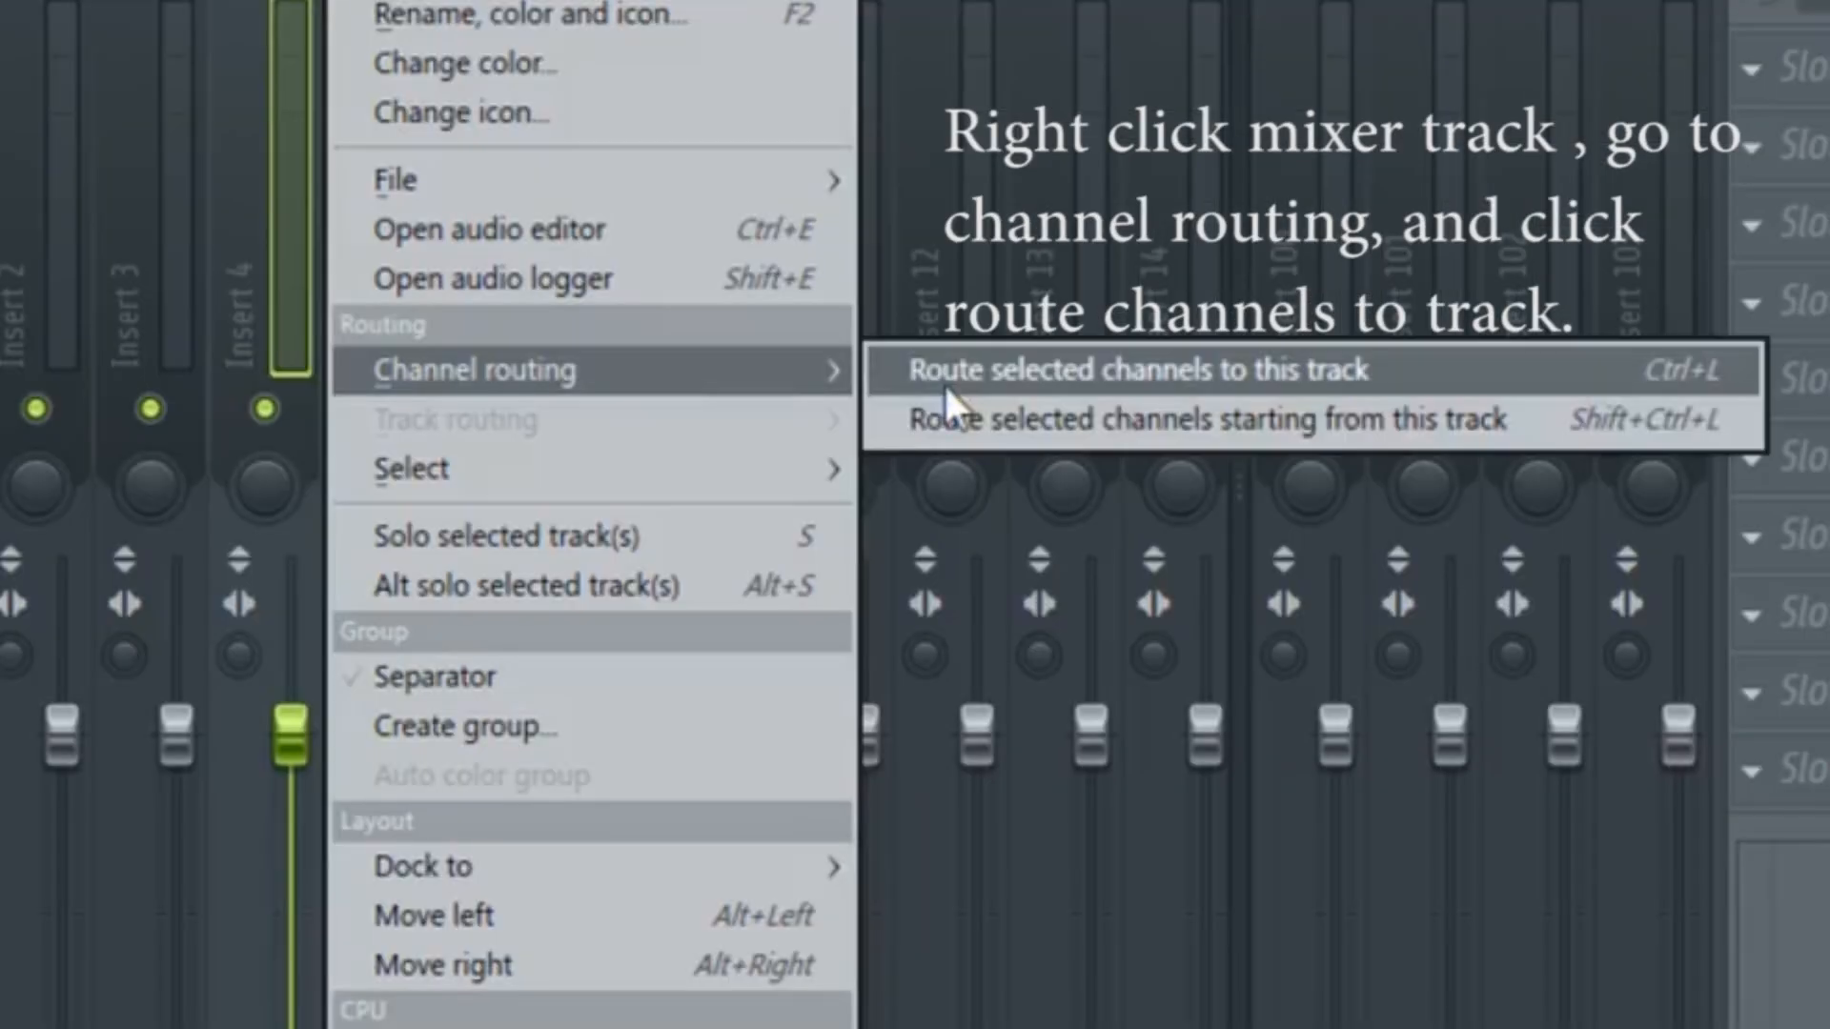
click(948, 389)
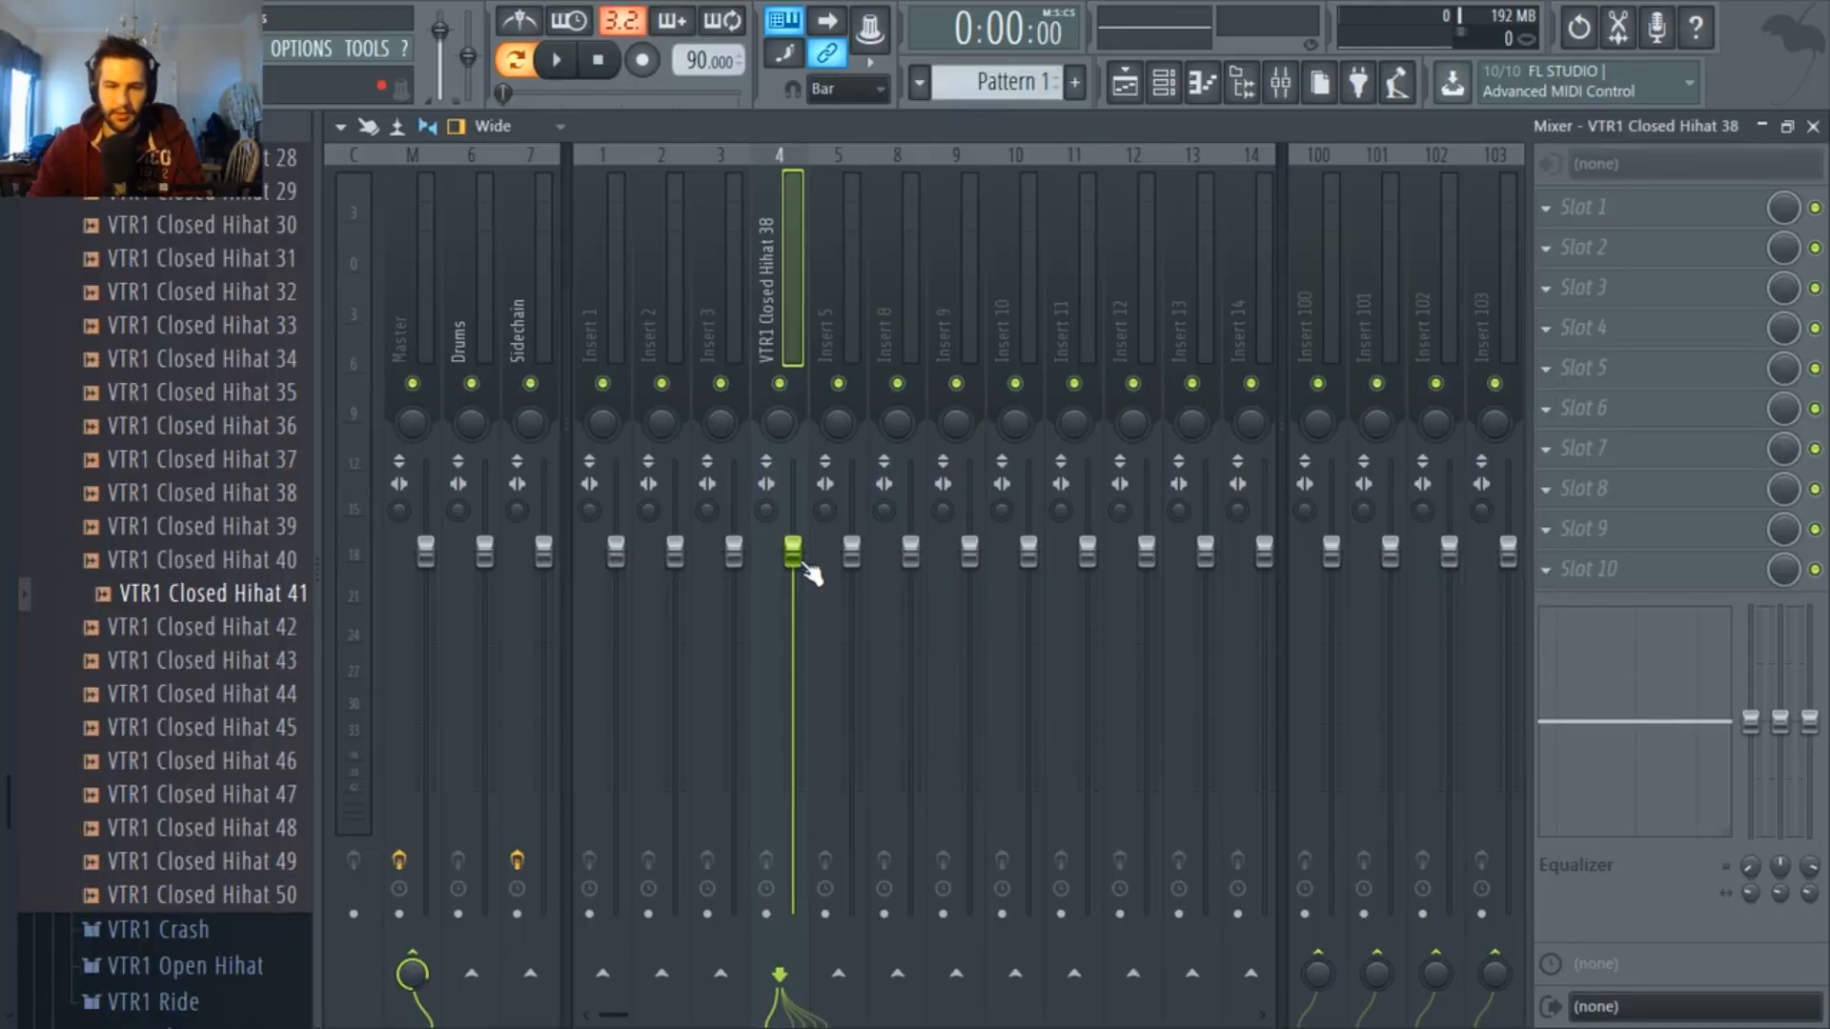
Route the two kick channels and the snare channel to consecutive mixer tracks starting from track 1.
click(1165, 84)
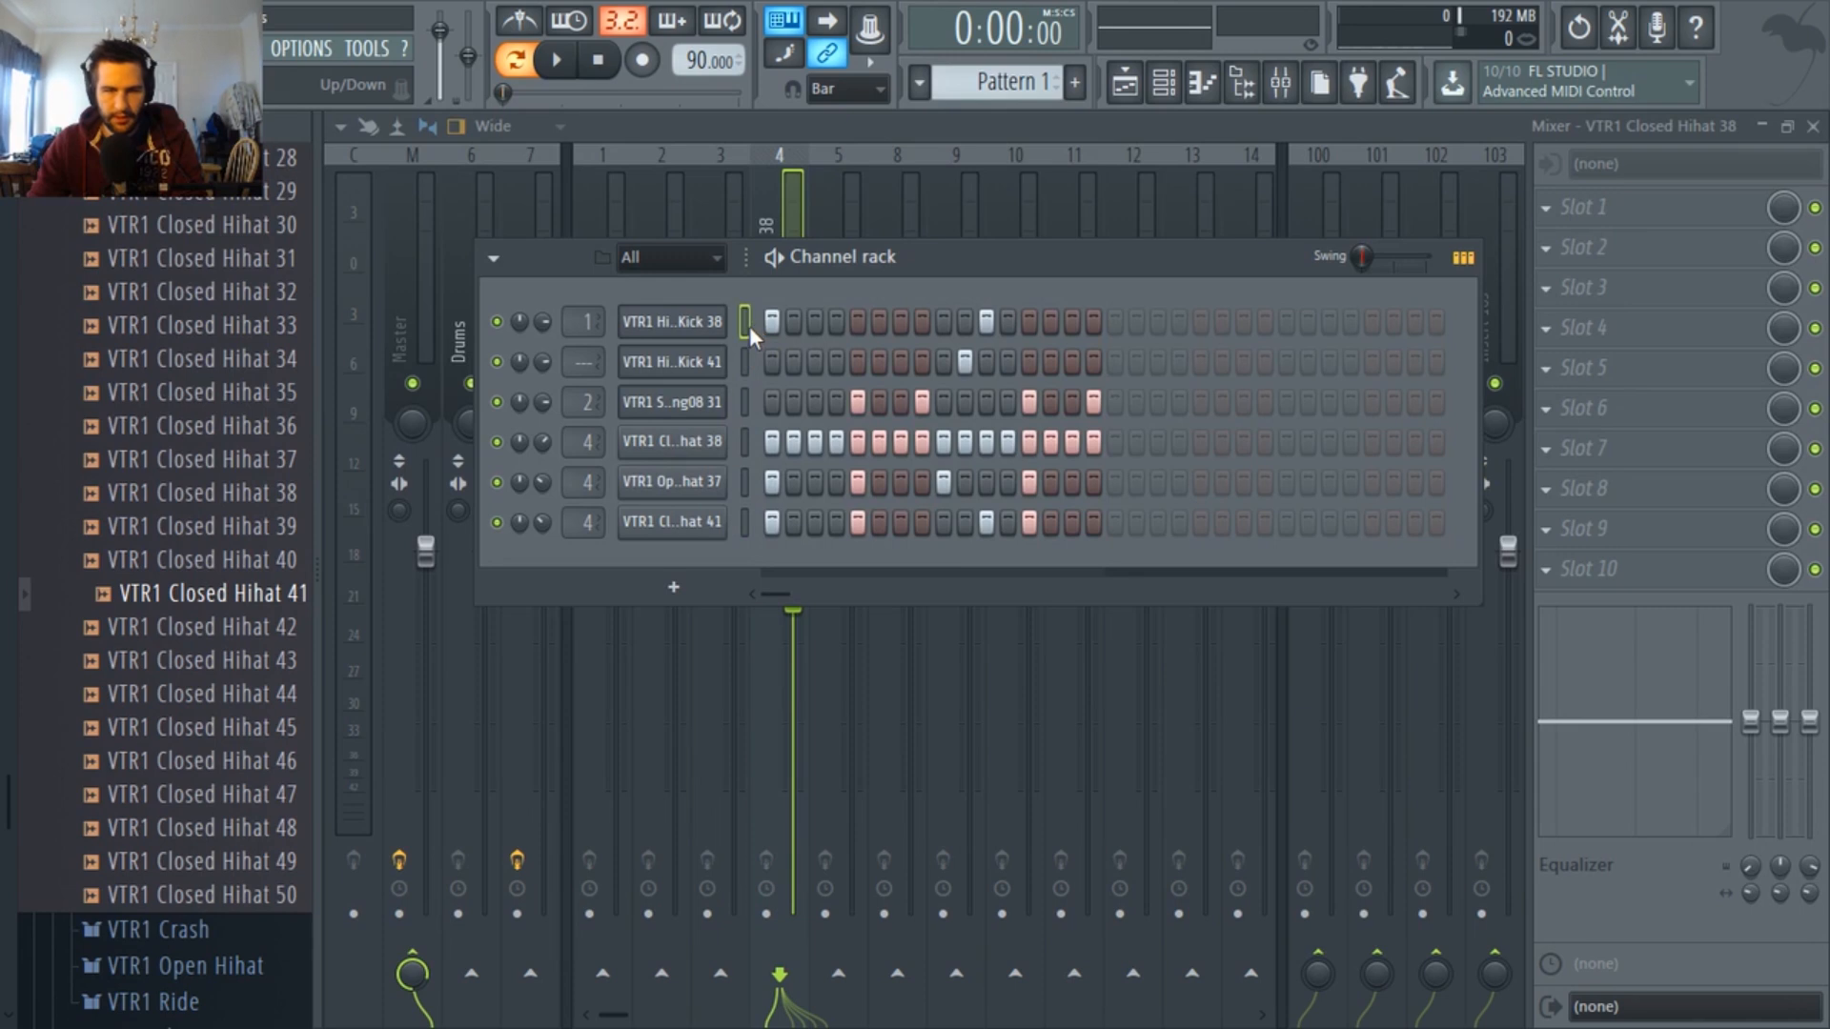
drag(749, 326, 746, 352)
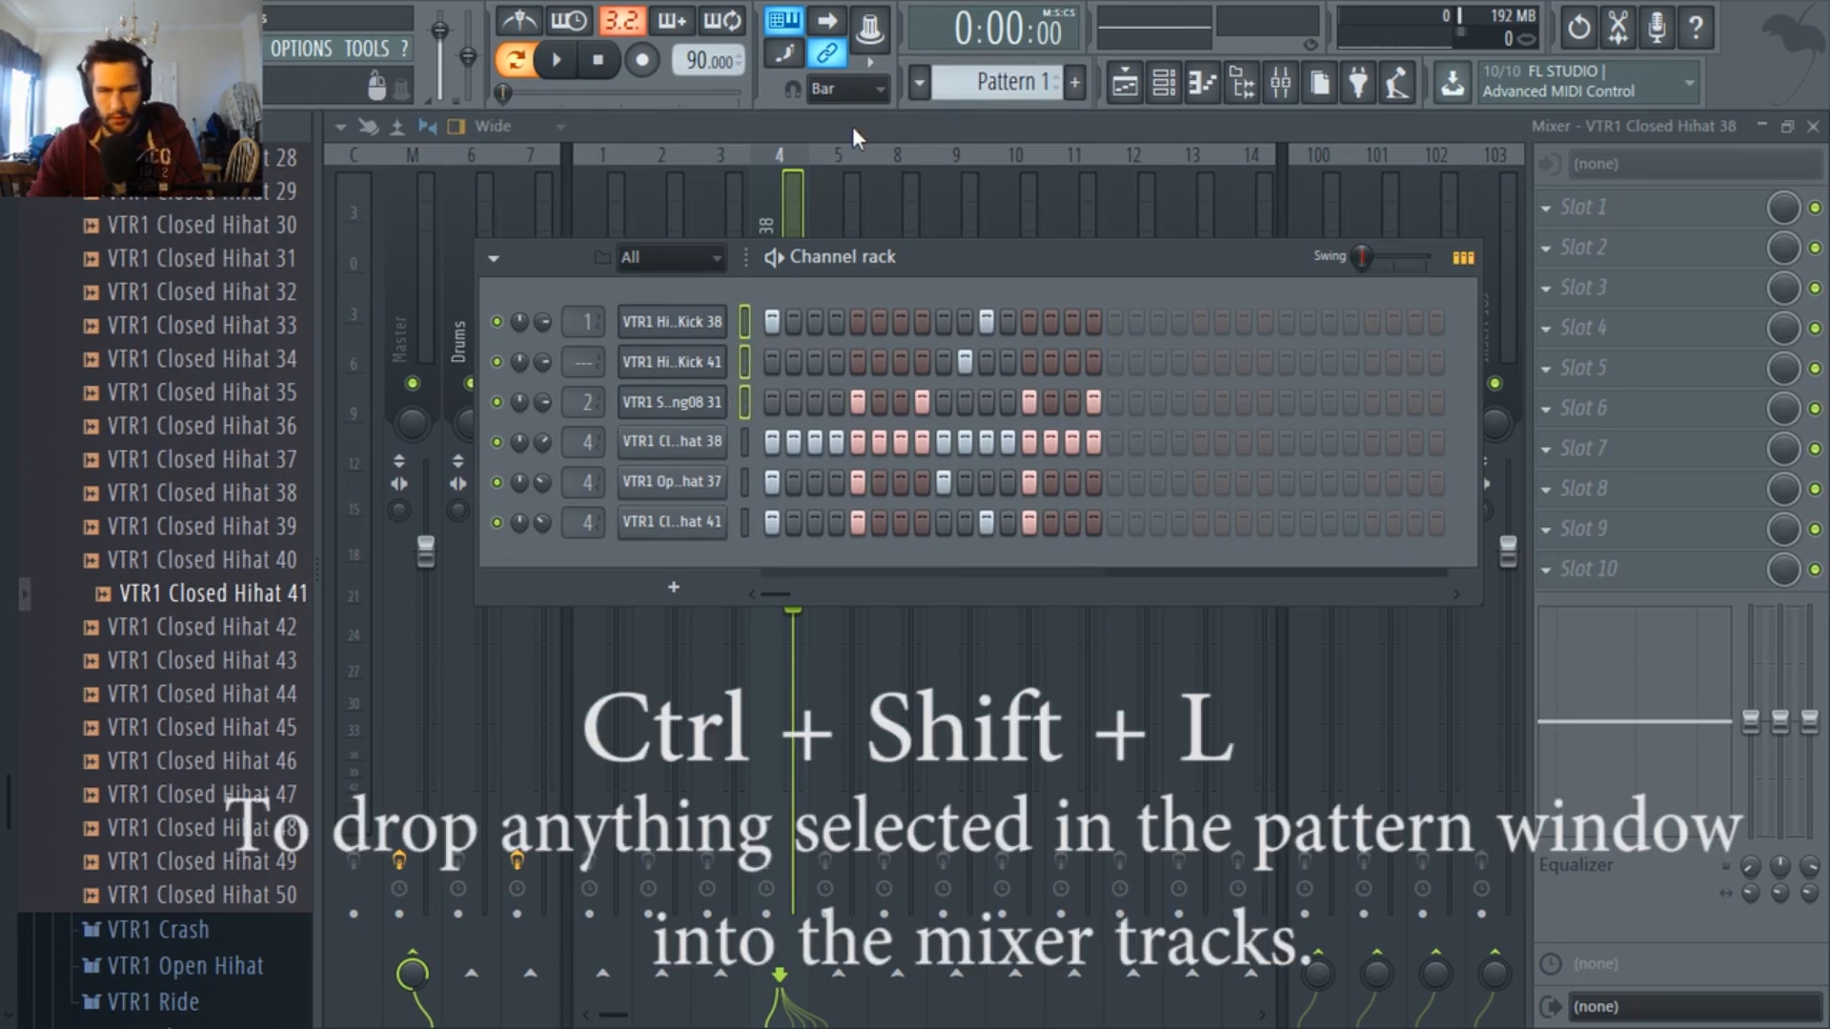
click(852, 126)
click(600, 317)
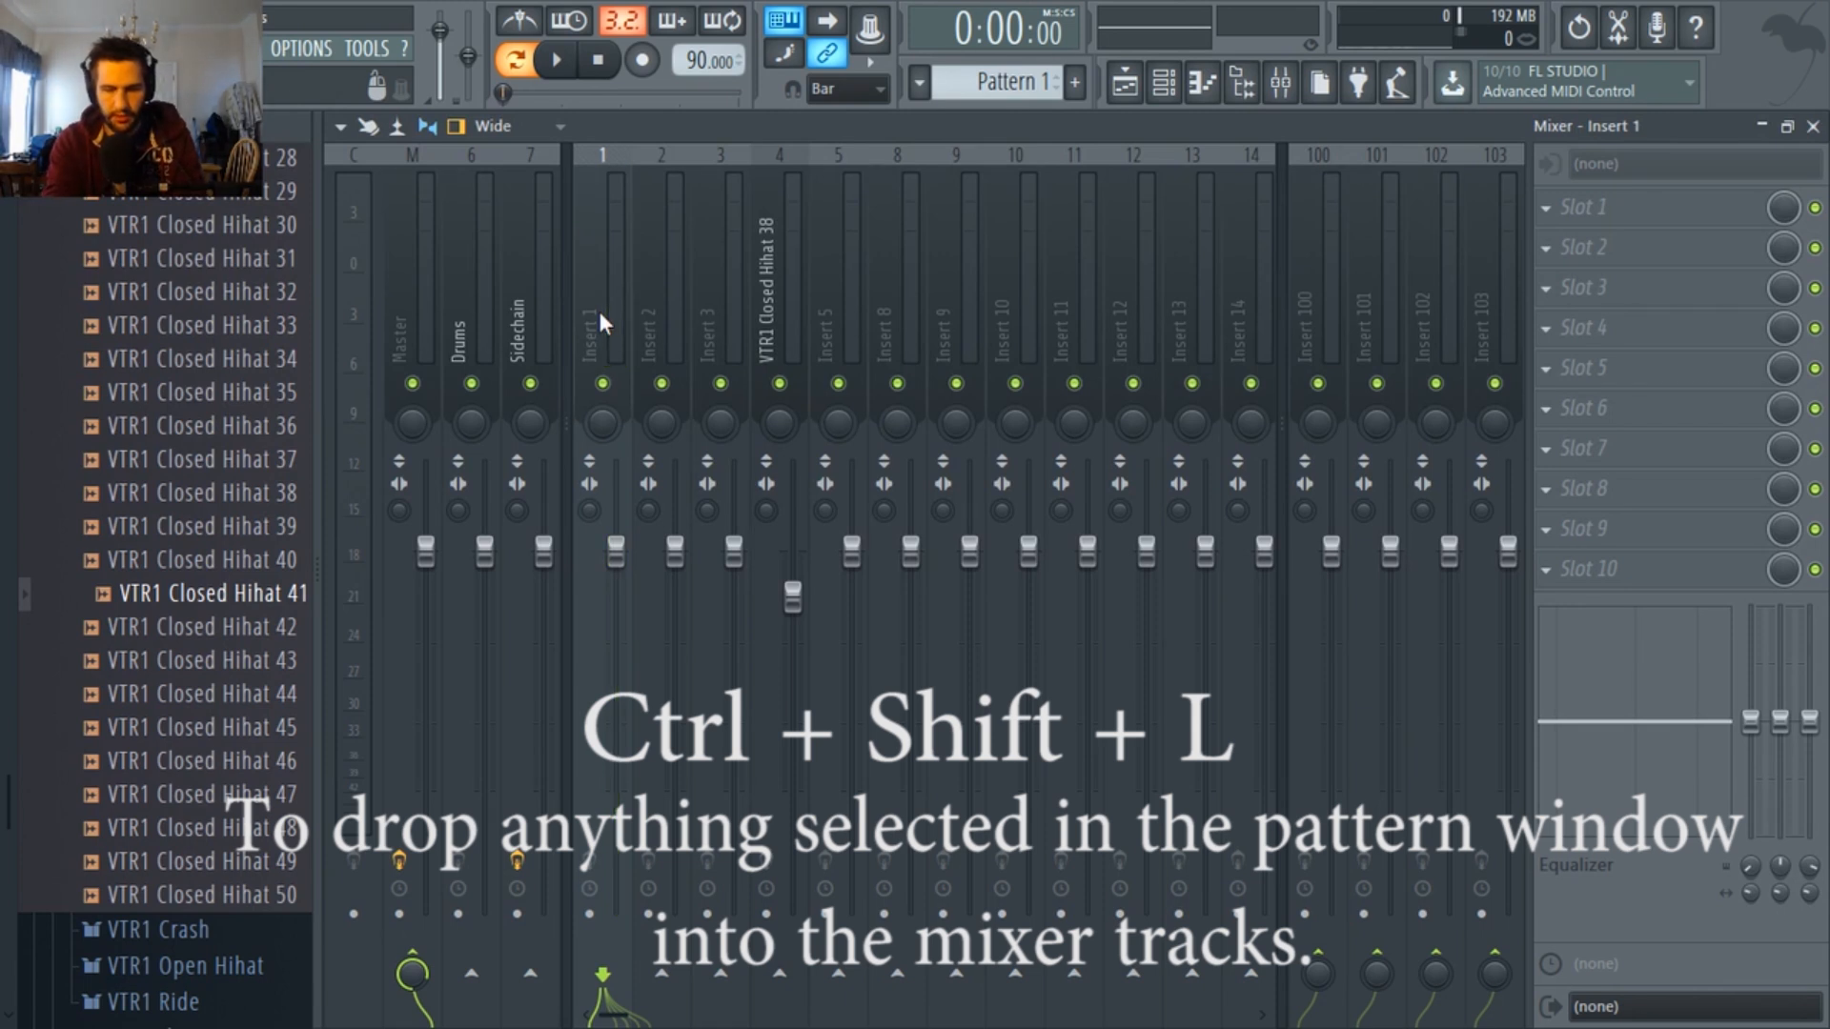
key(ctrl+shift+l)
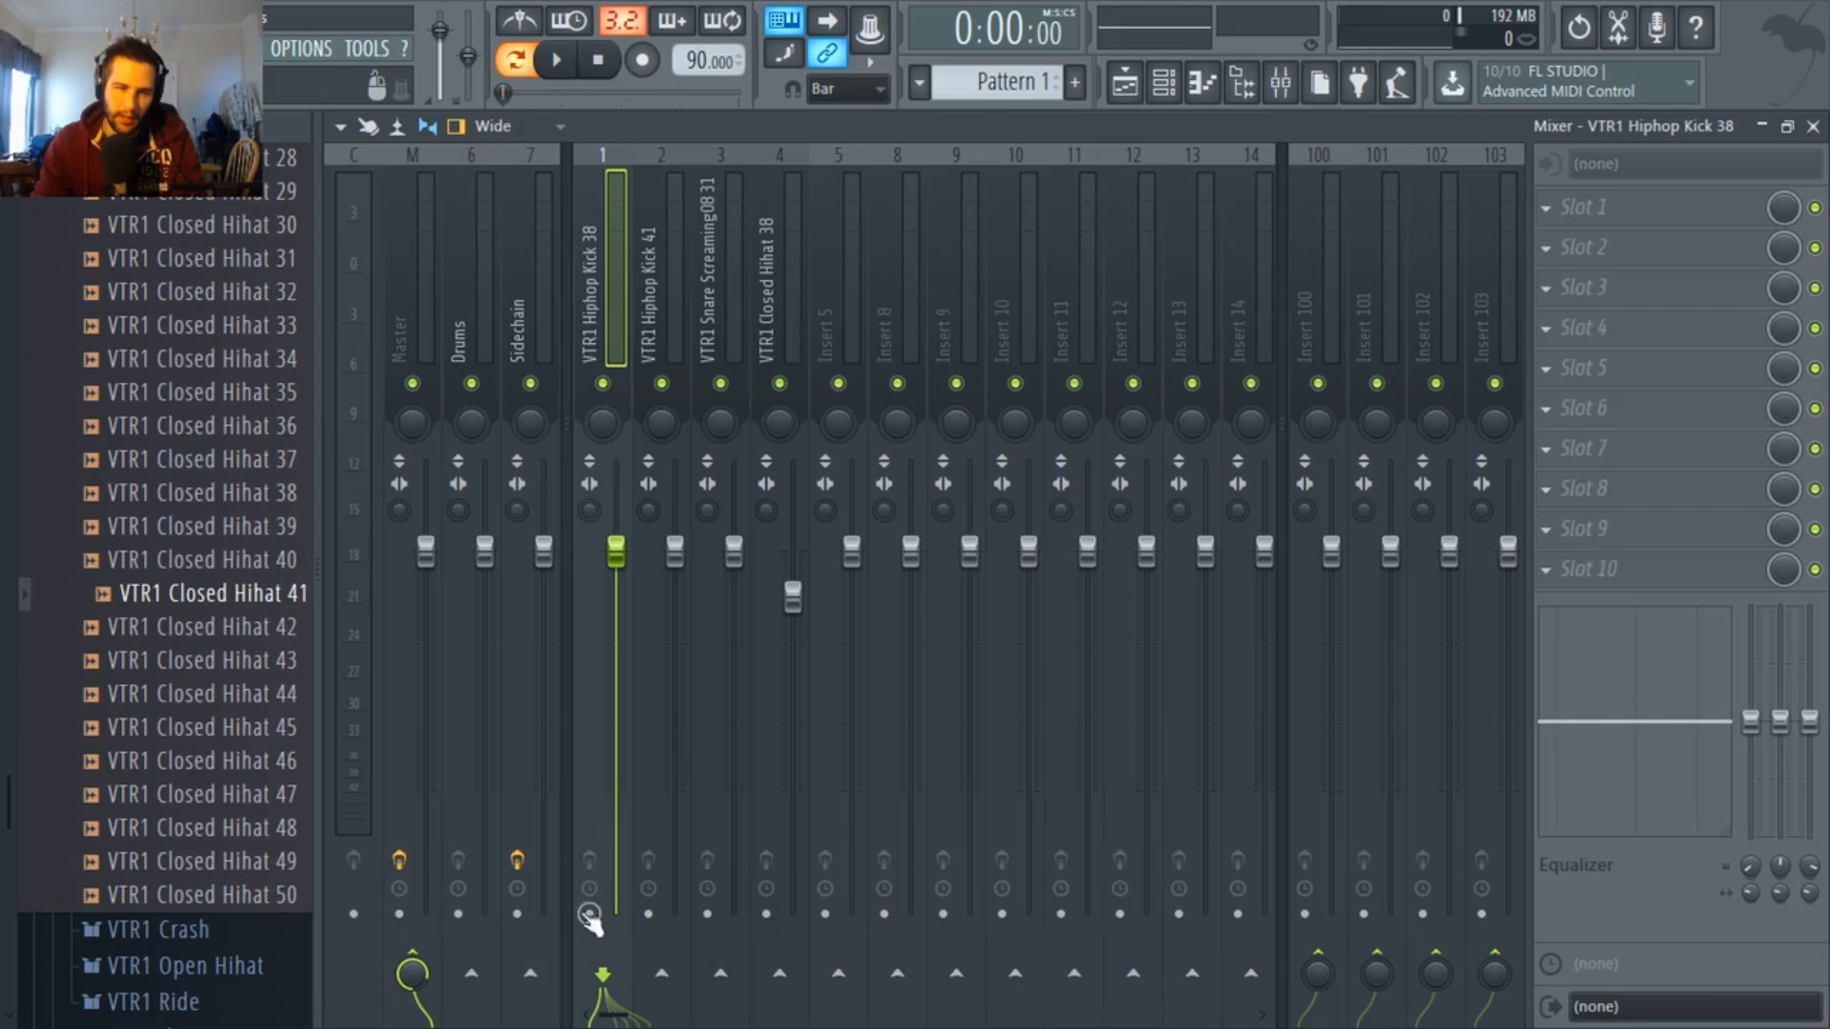
Route the VTR1 Hiphop Kick 38 and VTR1 Hiphop Kick 41 mixer tracks to the Drums track only.
right_click(474, 974)
click(519, 932)
click(657, 341)
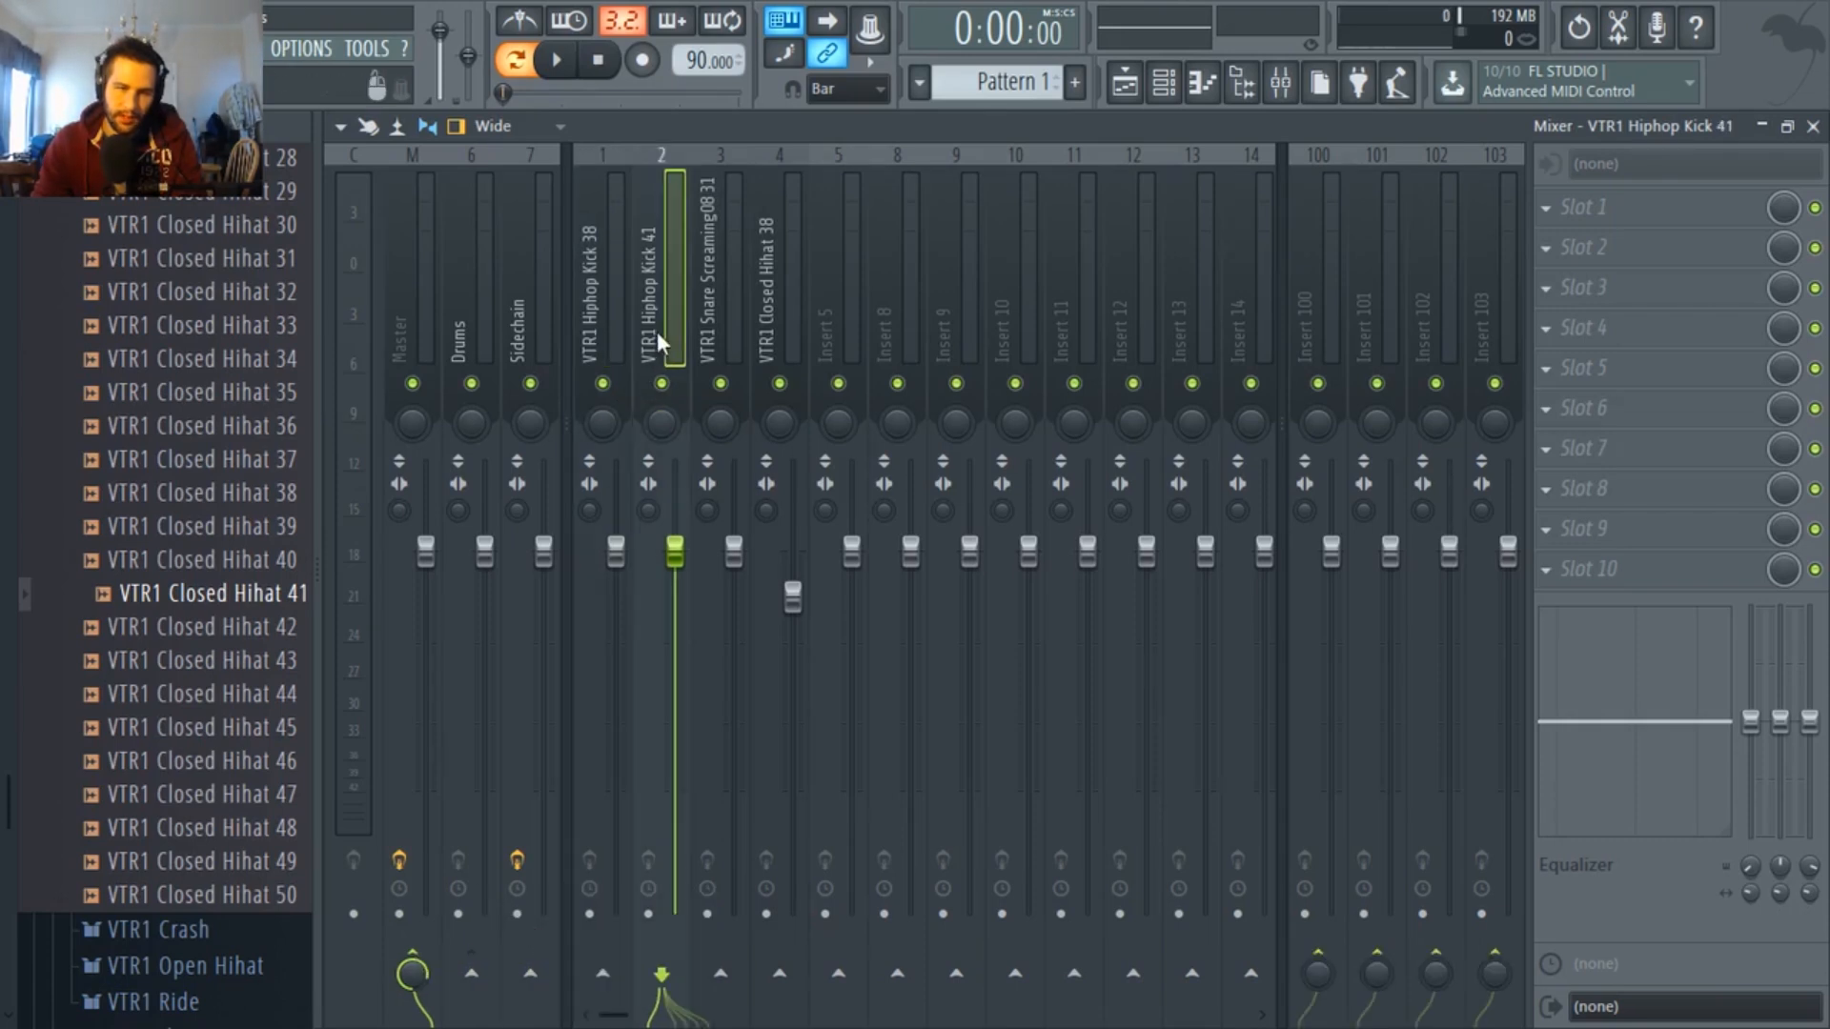
right_click(471, 974)
click(513, 934)
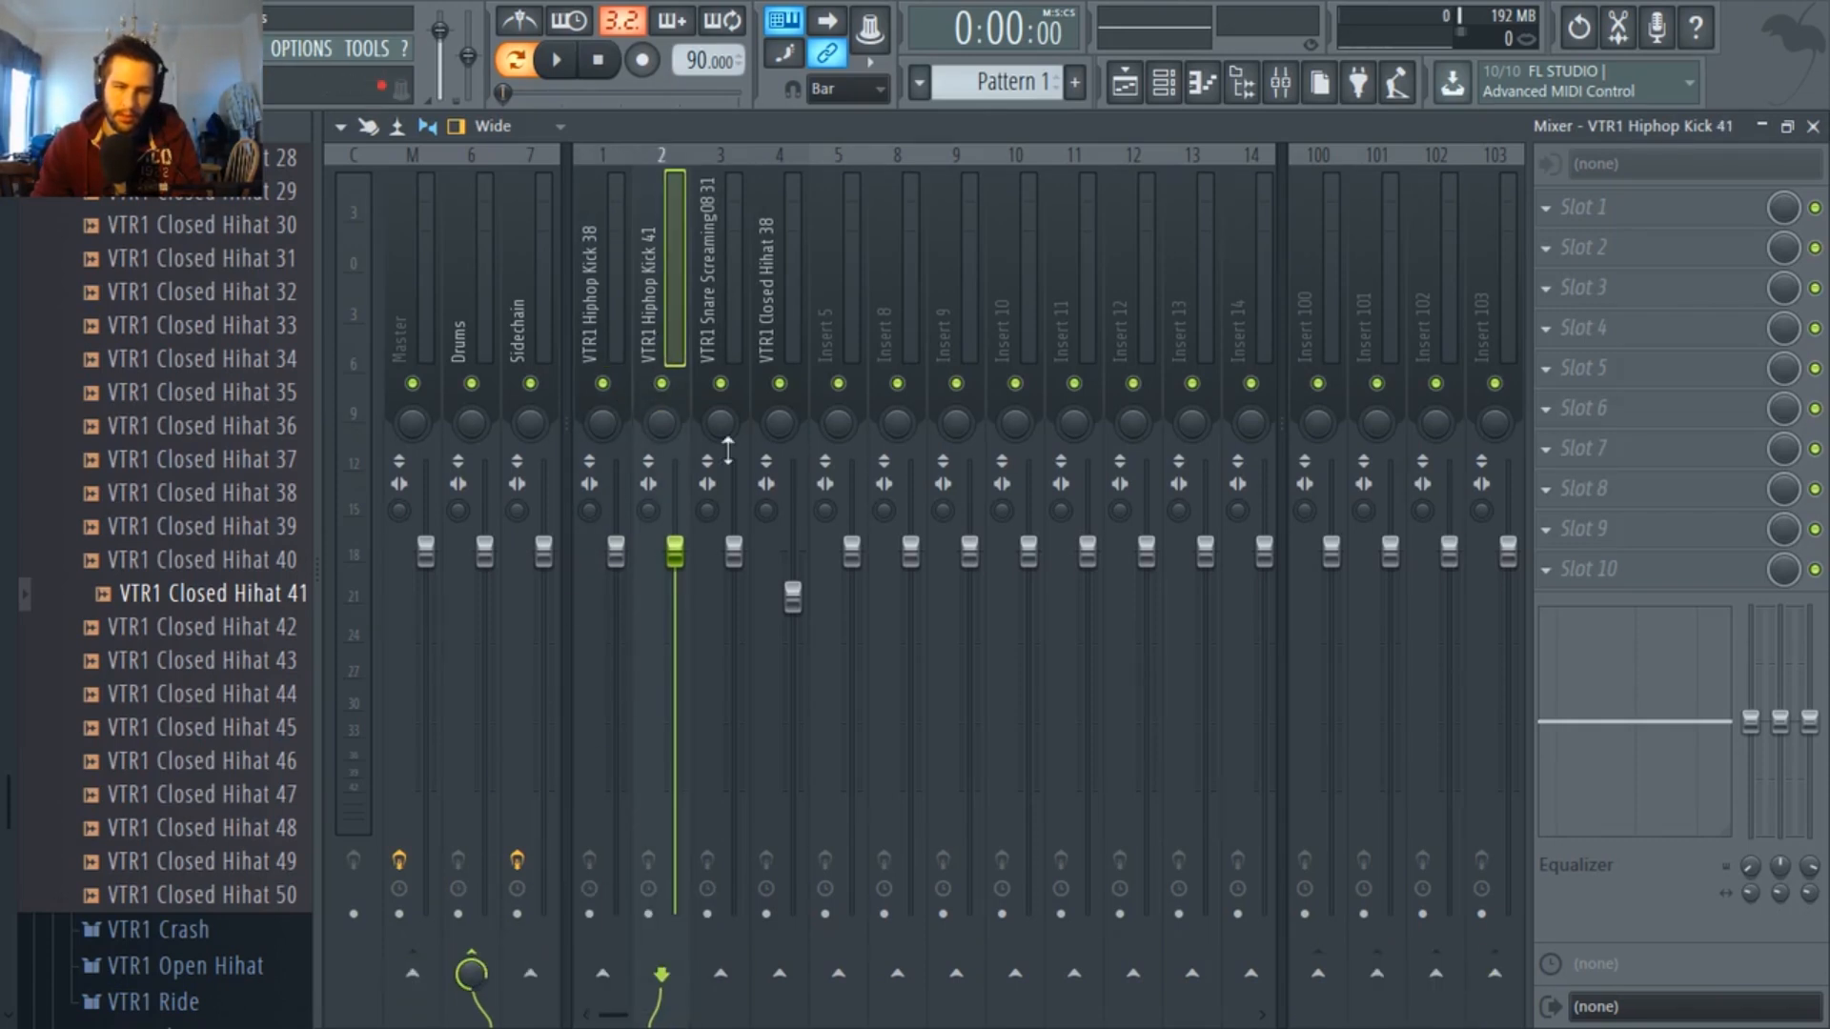
Route the snare and closed hi-hat mixer tracks to the Drums track only, and check the routing of all four drum tracks.
click(710, 343)
right_click(471, 974)
click(514, 930)
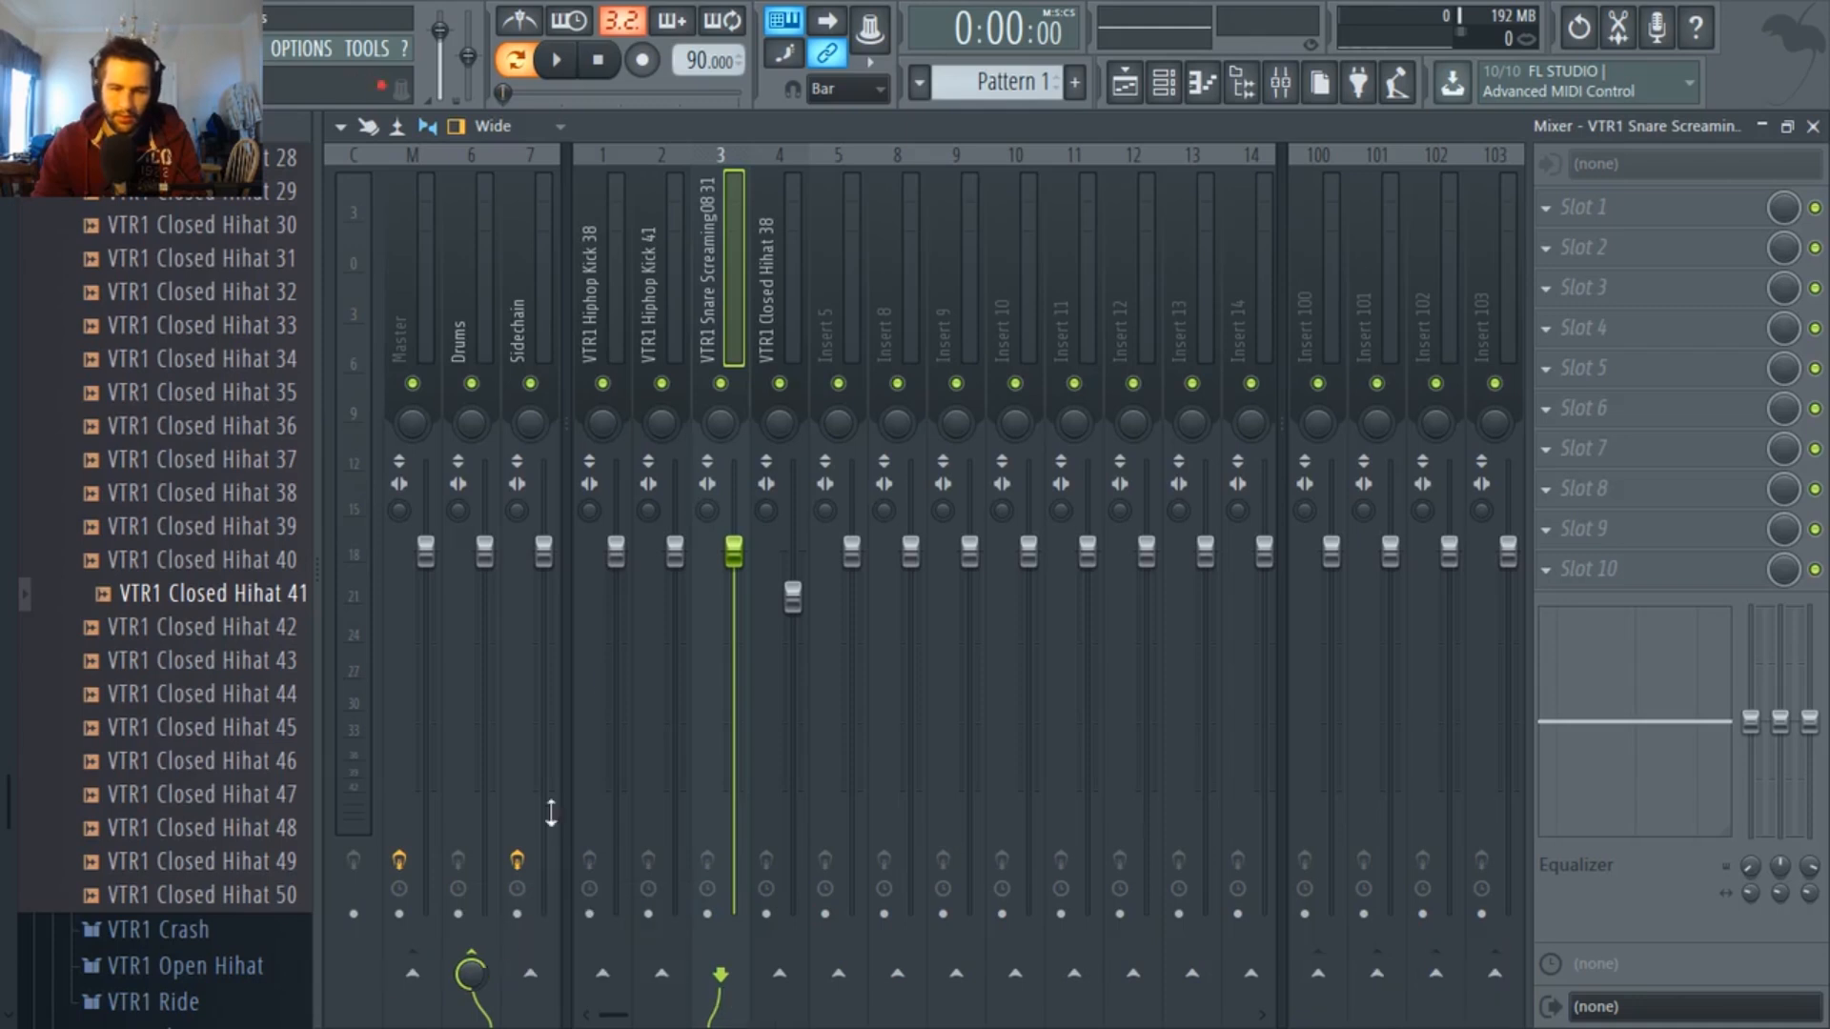
click(770, 358)
right_click(464, 982)
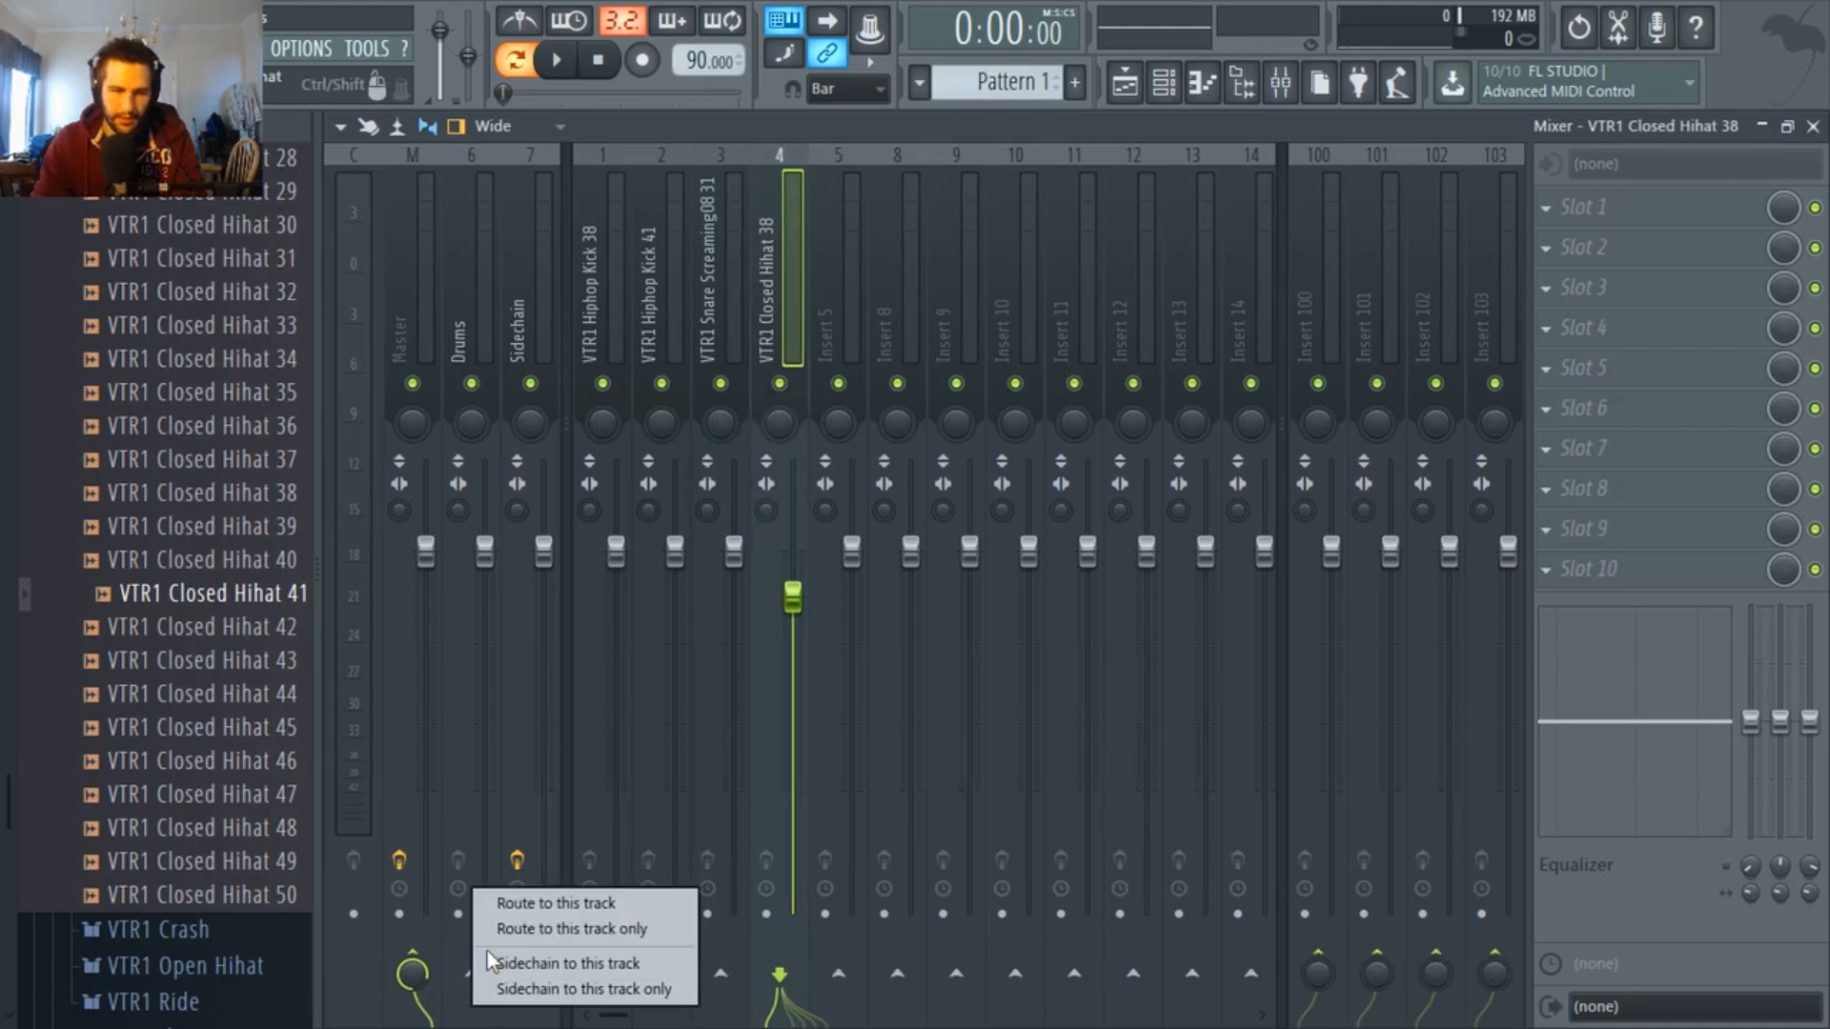
click(502, 934)
click(467, 335)
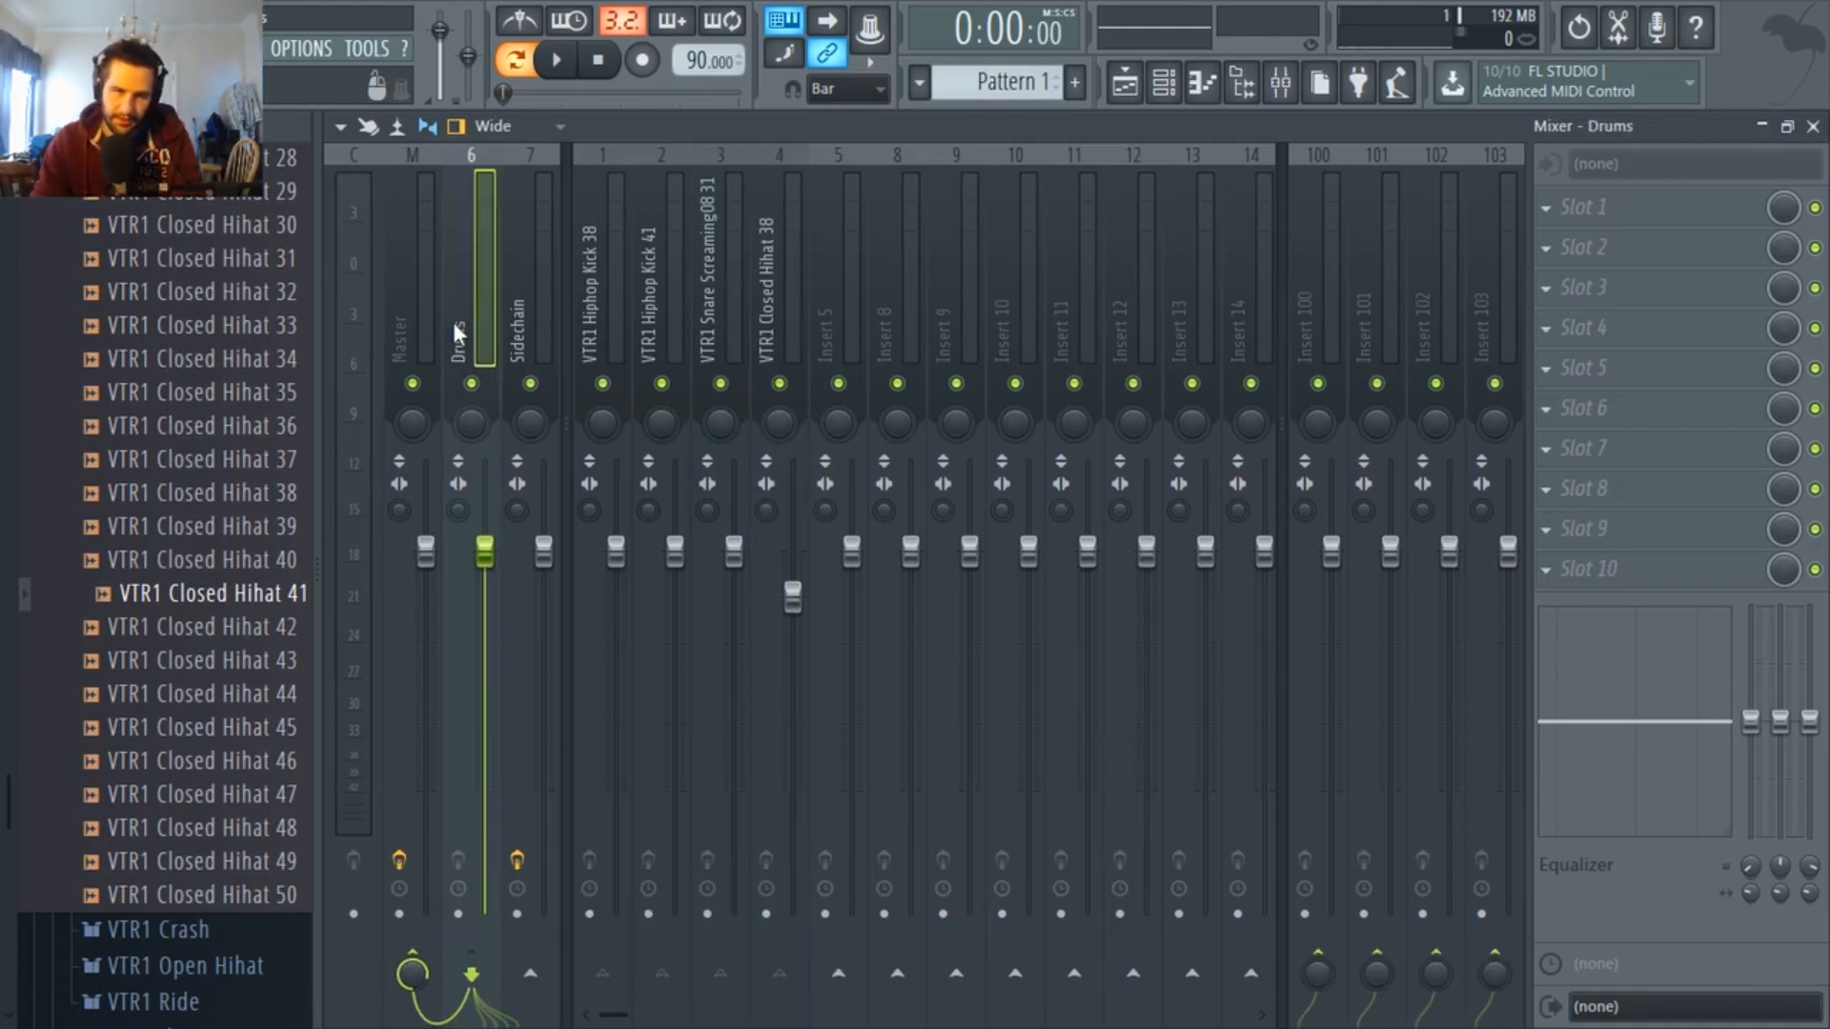
click(759, 296)
click(717, 299)
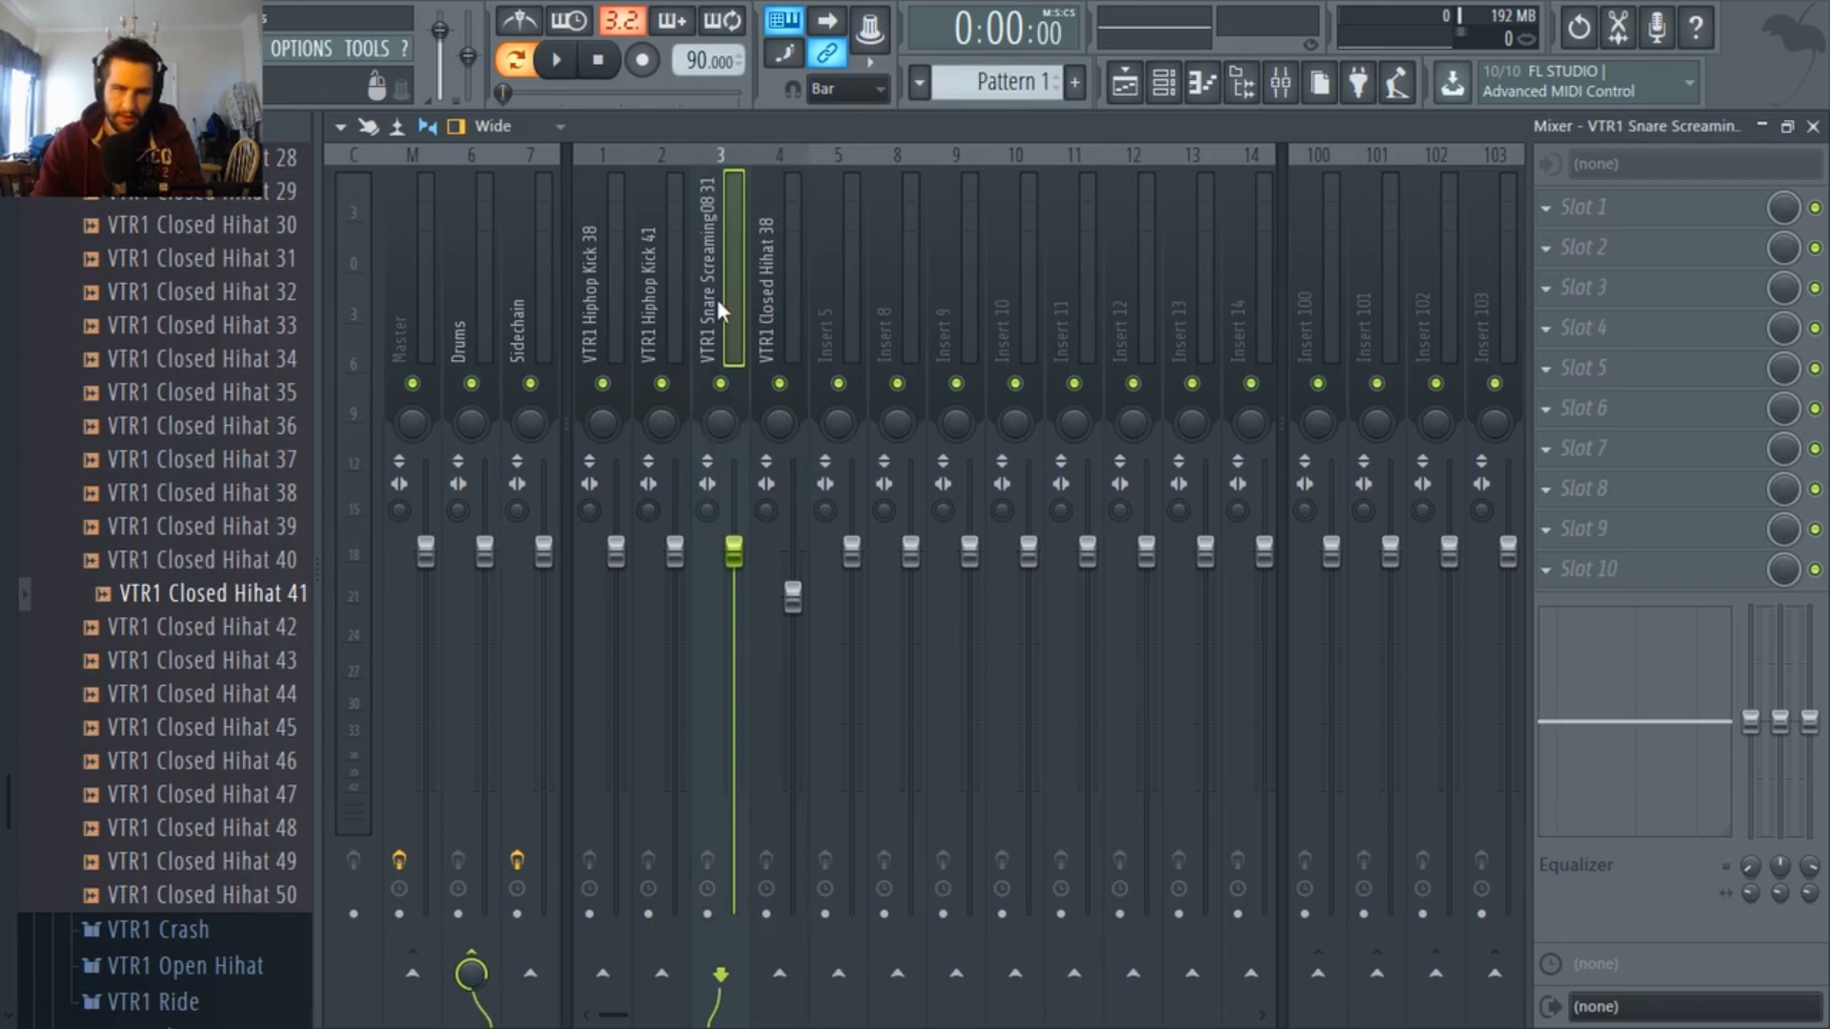
click(667, 303)
click(625, 305)
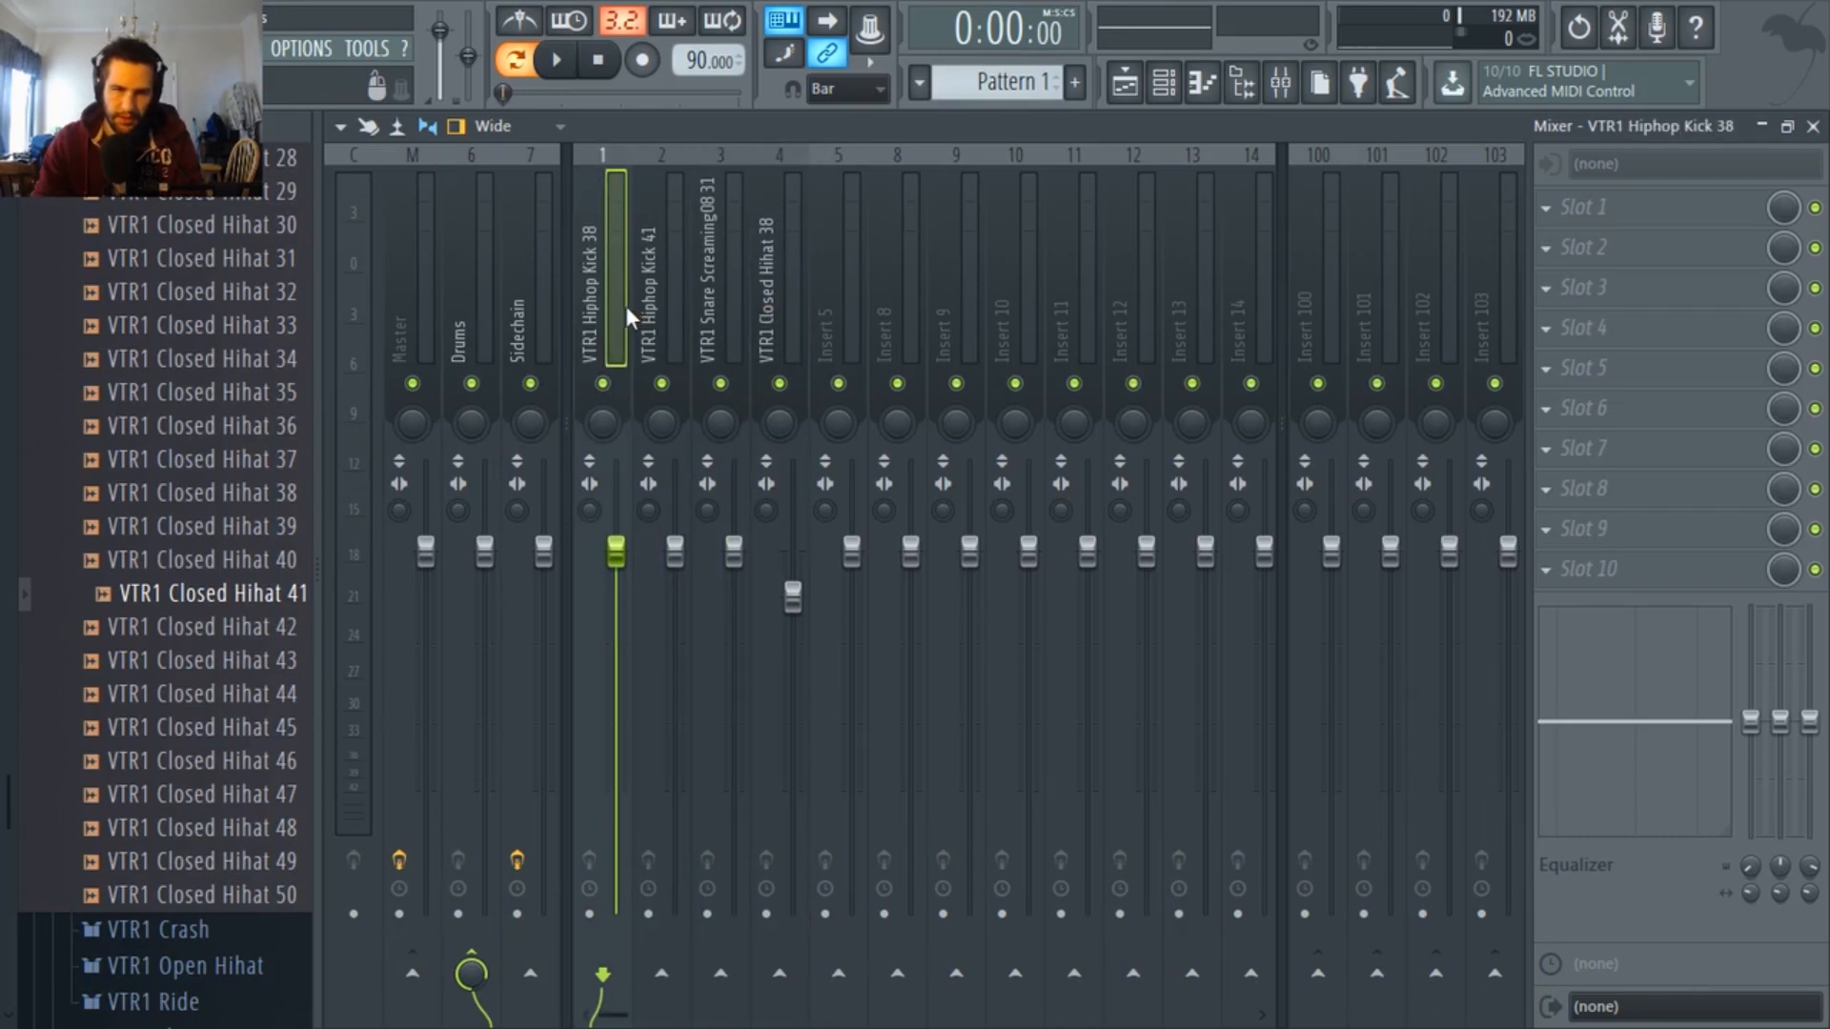
Load Maximus into the first effect slot of the Drums mixer track.
click(464, 335)
click(1590, 210)
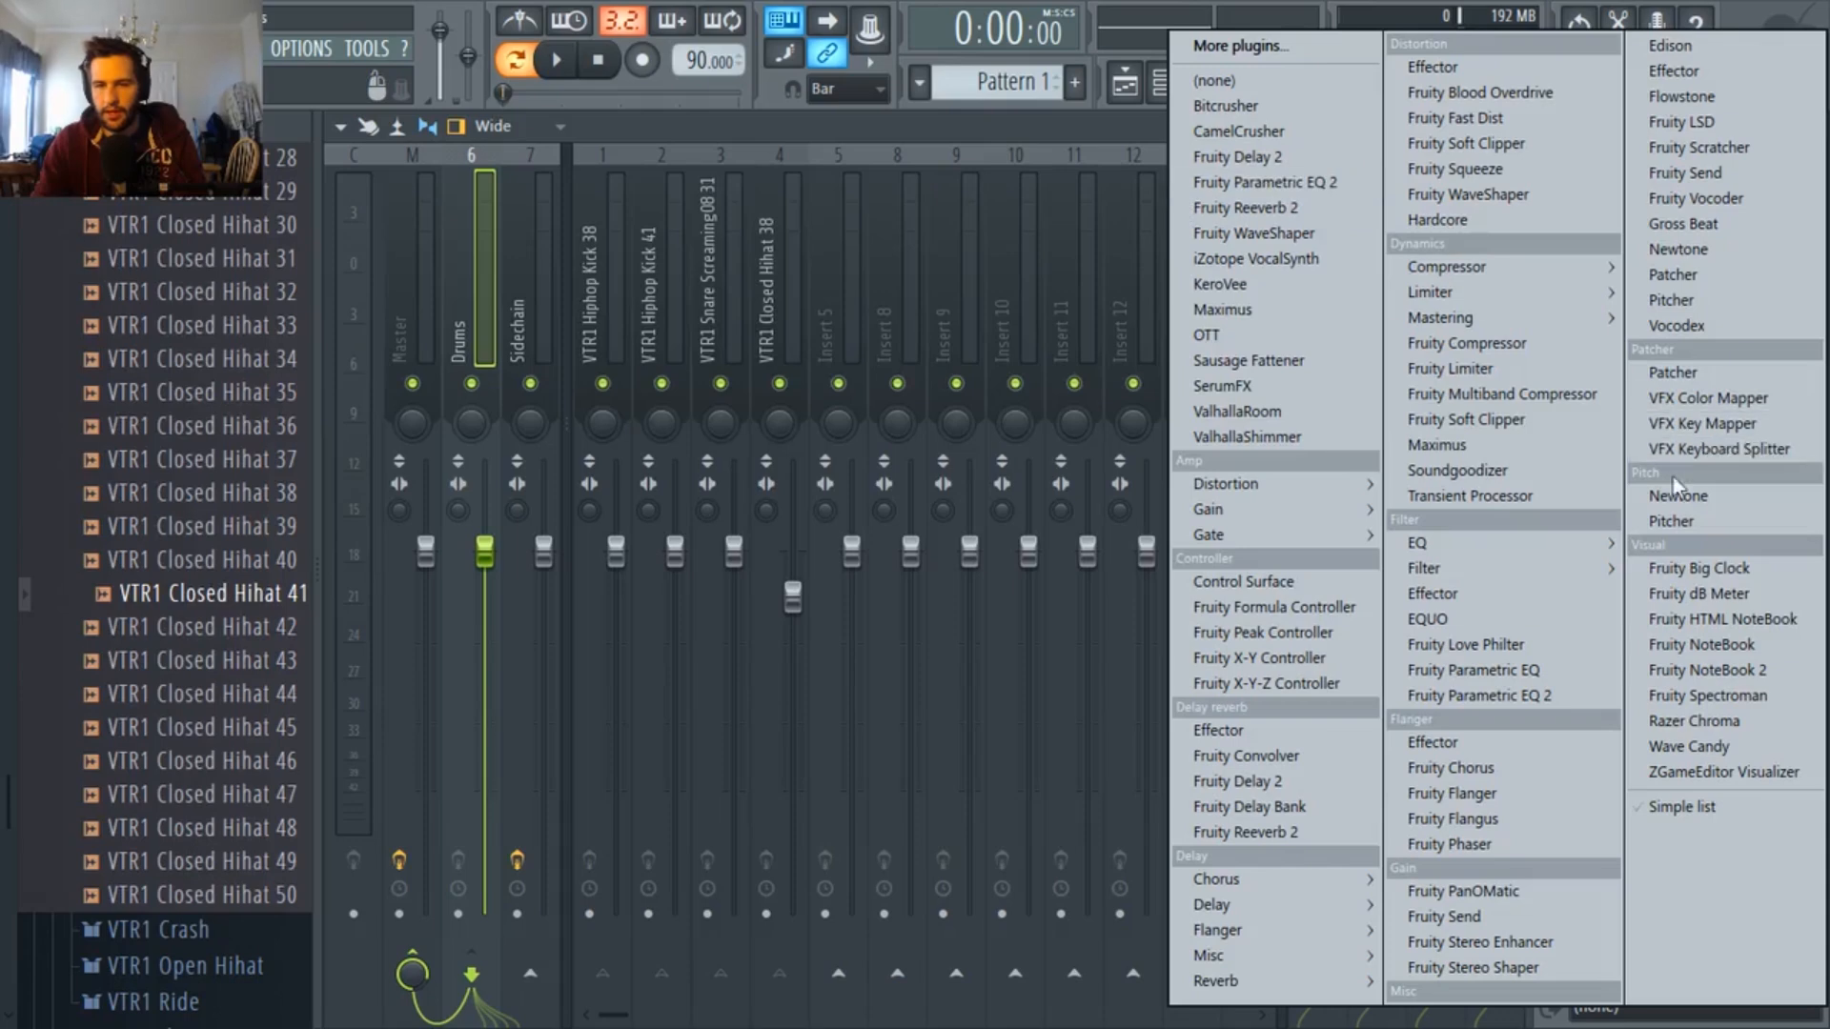
click(1487, 445)
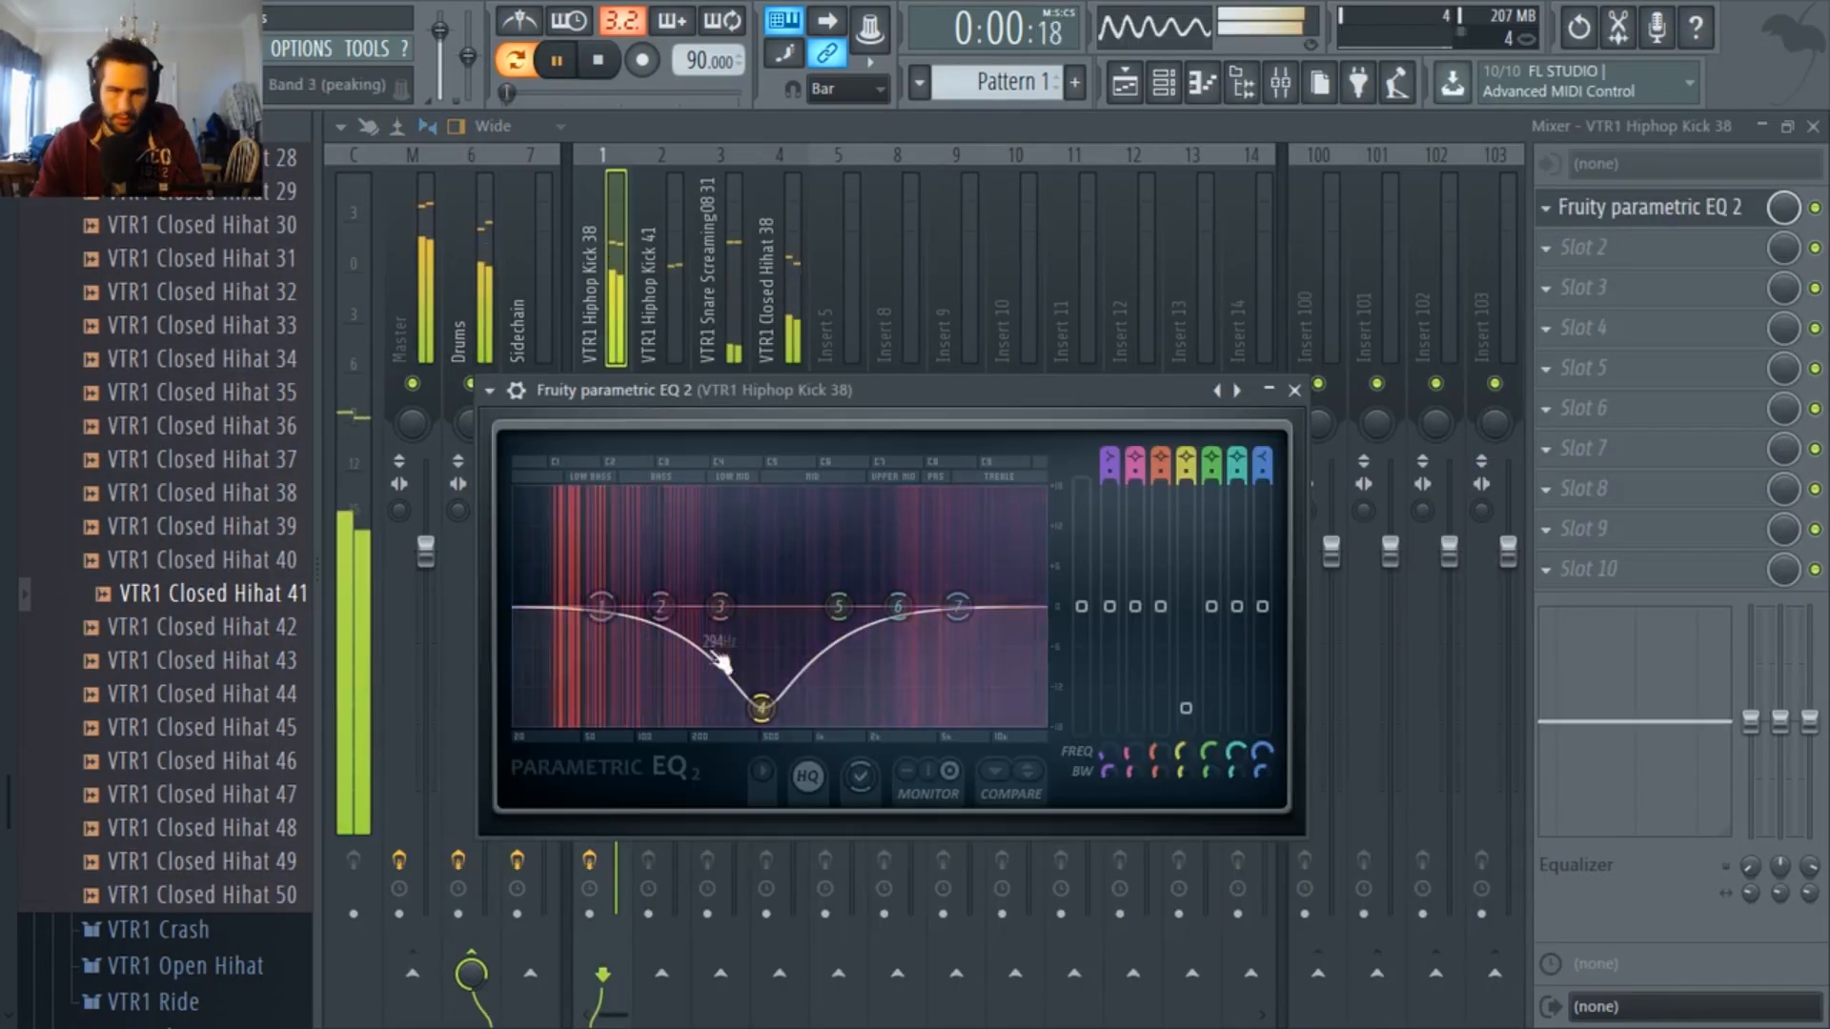
Refine the kick's tone by adjusting its Fruity parametric EQ 2 bands while checking the pattern's playback.
drag(688, 494, 646, 498)
mouse_move(849, 596)
mouse_down()
mouse_move(919, 604)
mouse_move(849, 610)
mouse_up()
drag(648, 499, 604, 499)
drag(748, 495, 710, 491)
key(space)
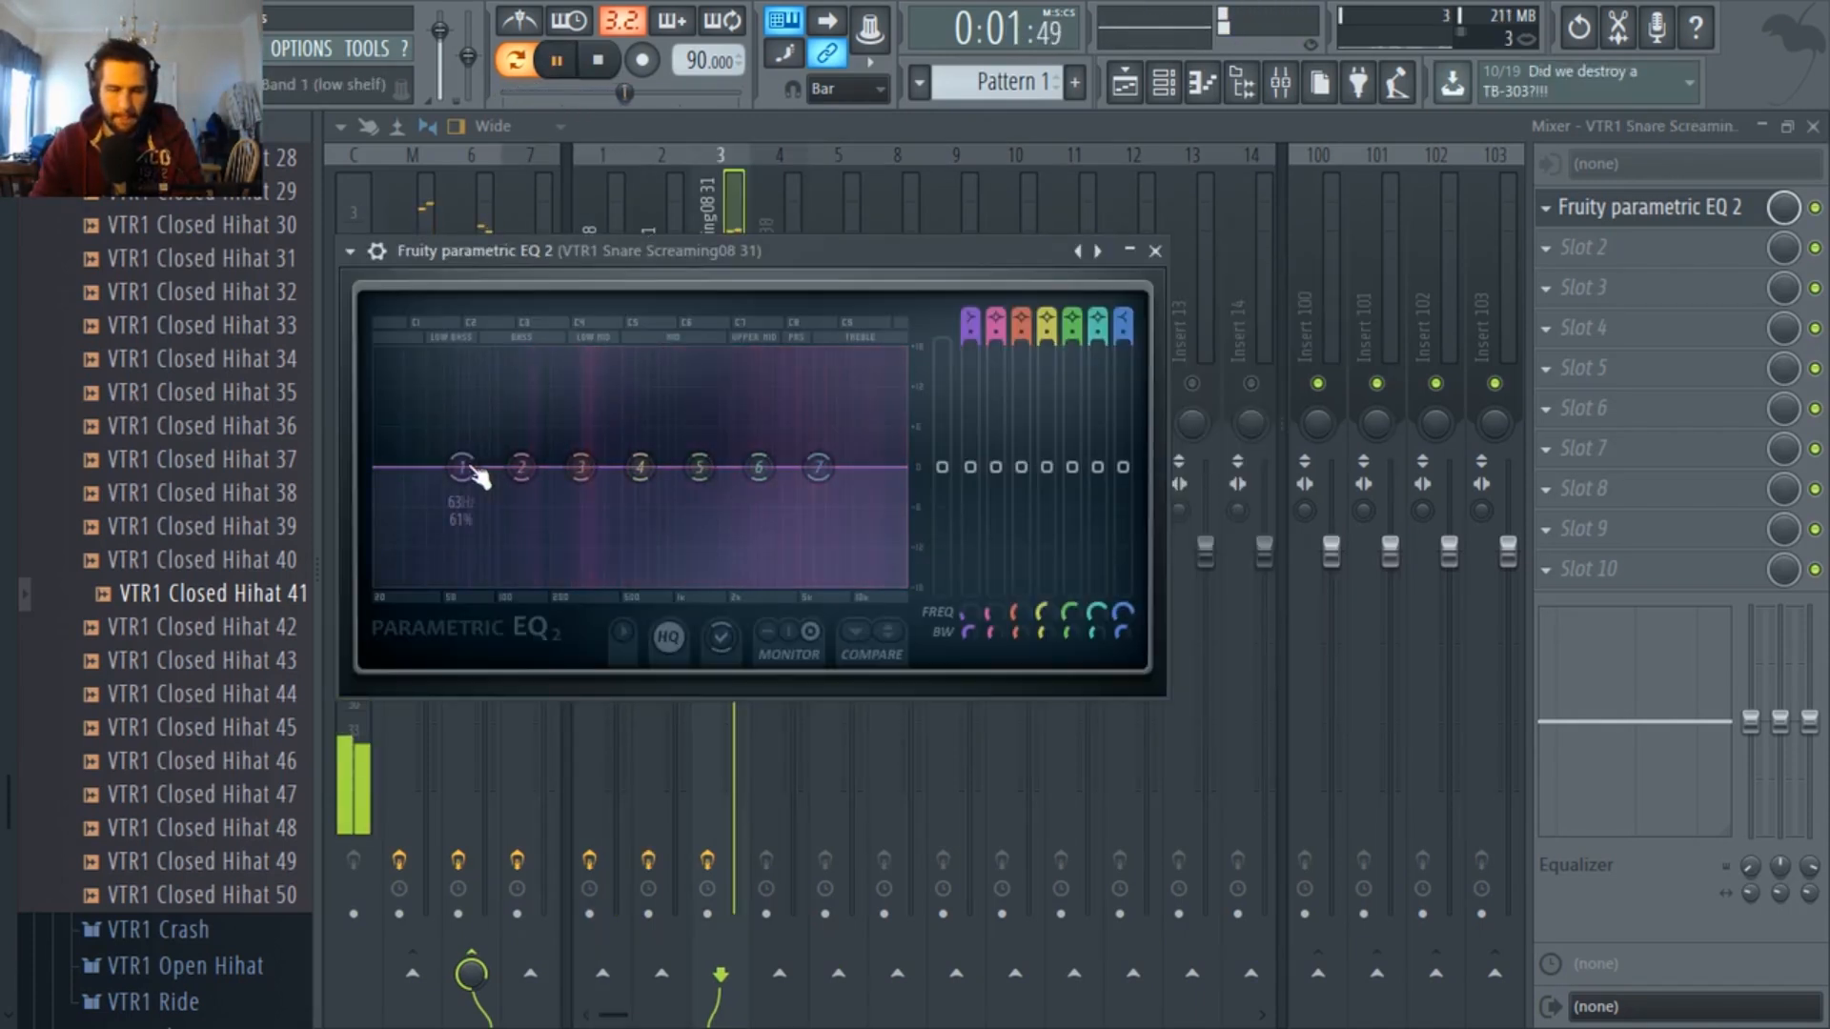
On the snare's Fruity parametric EQ 2, lower the low end, boost band 3 in the low mids and cut band 5 at about 1012 Hz.
drag(476, 474, 434, 514)
drag(521, 467, 585, 414)
drag(701, 467, 676, 530)
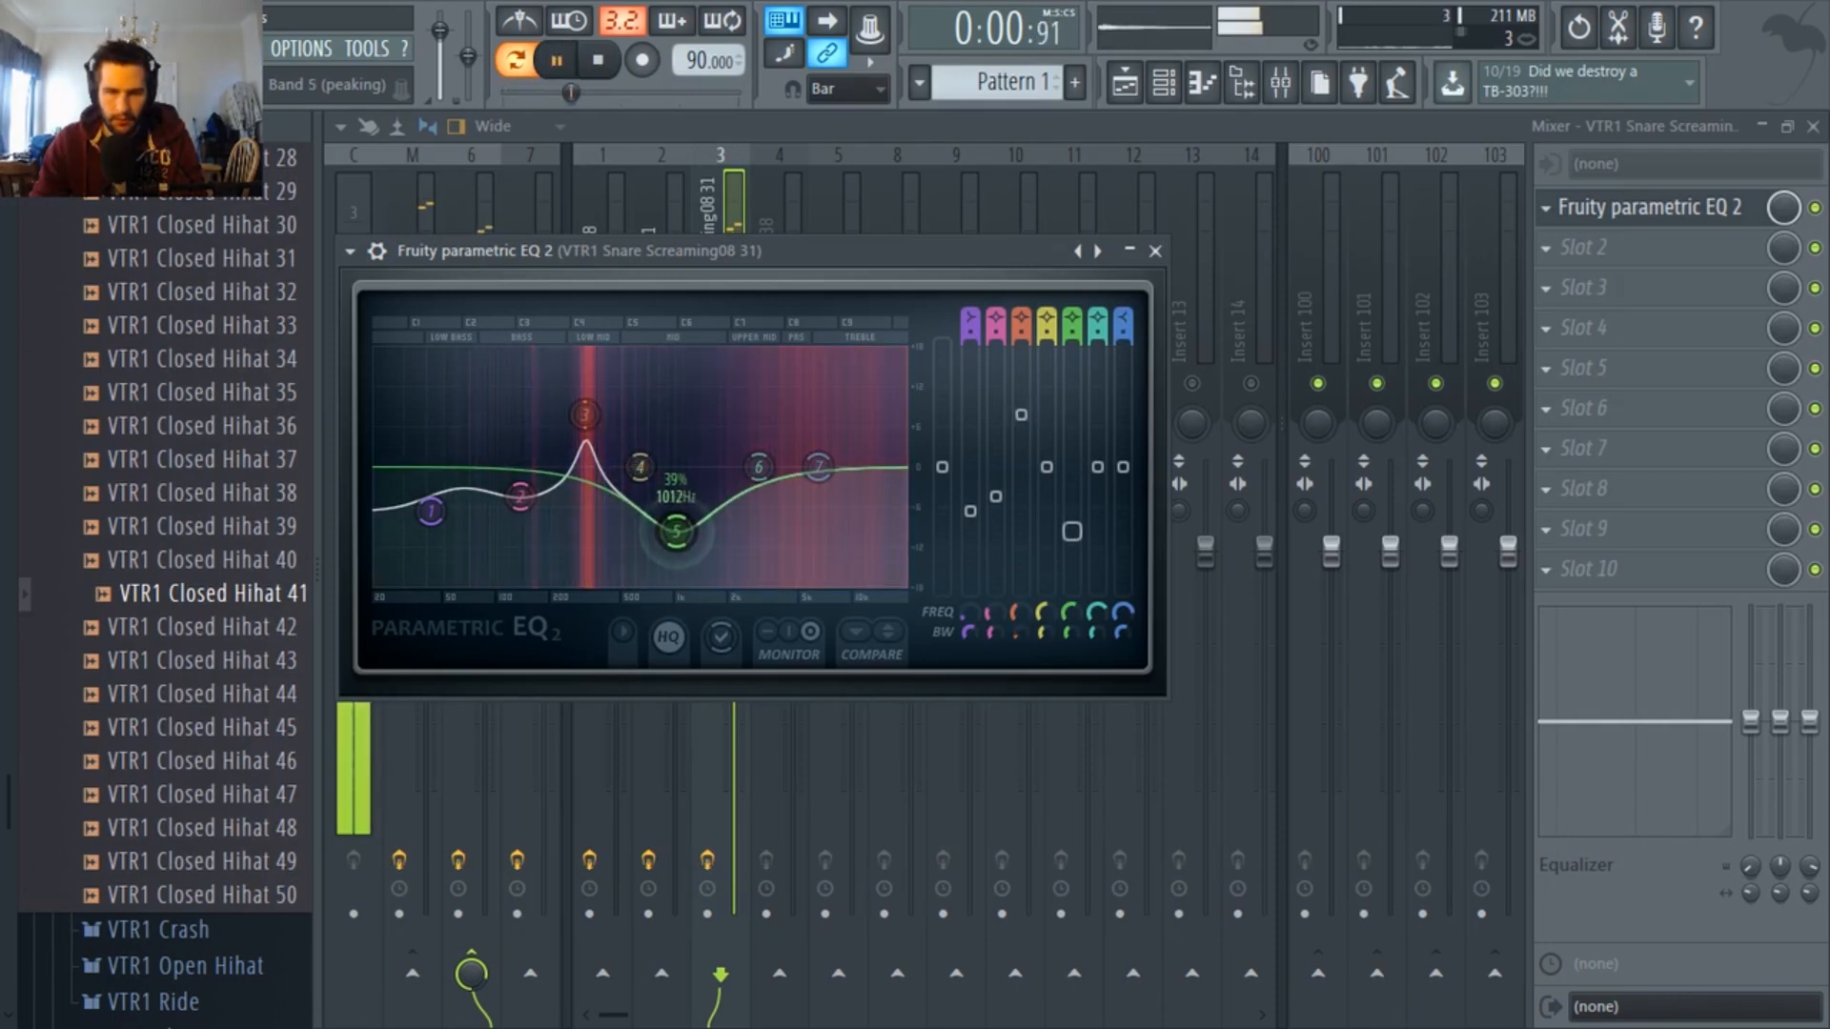
drag(584, 414, 591, 404)
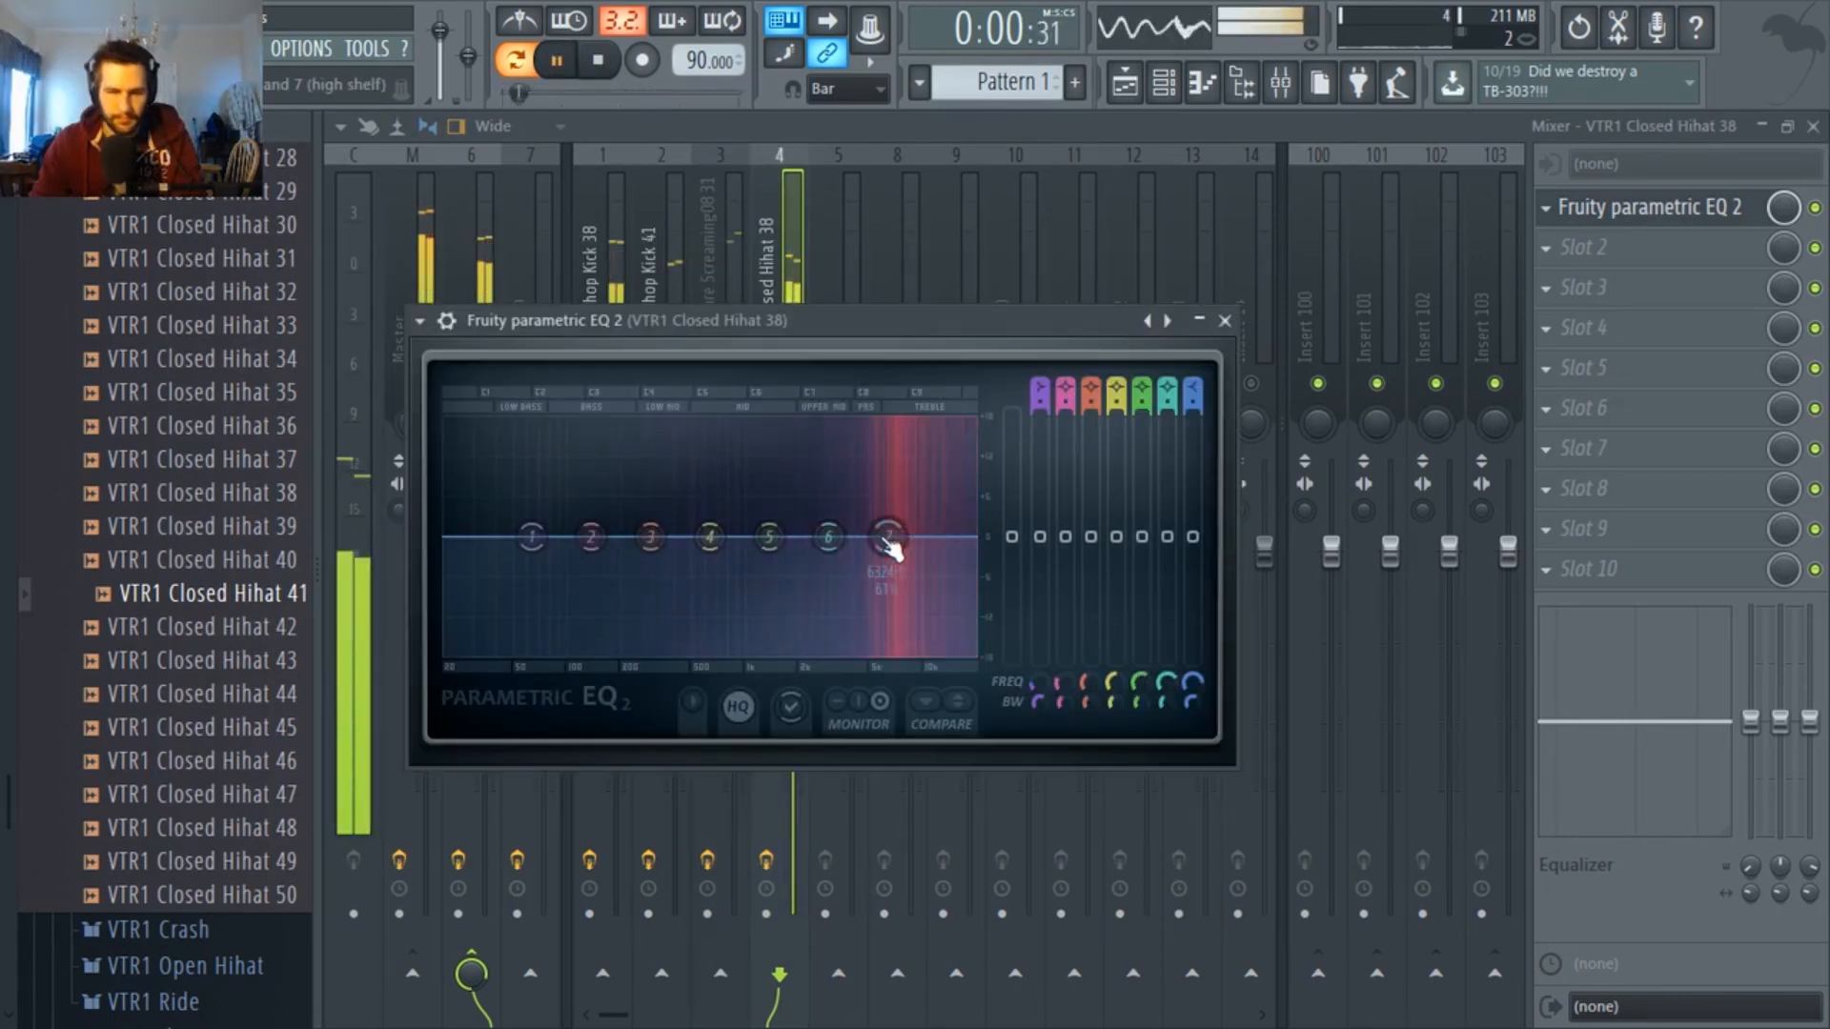
Cut the closed hi-hat track's low end with band 1 of Fruity parametric EQ 2, and lower band 2, previewing the pattern.
key(space)
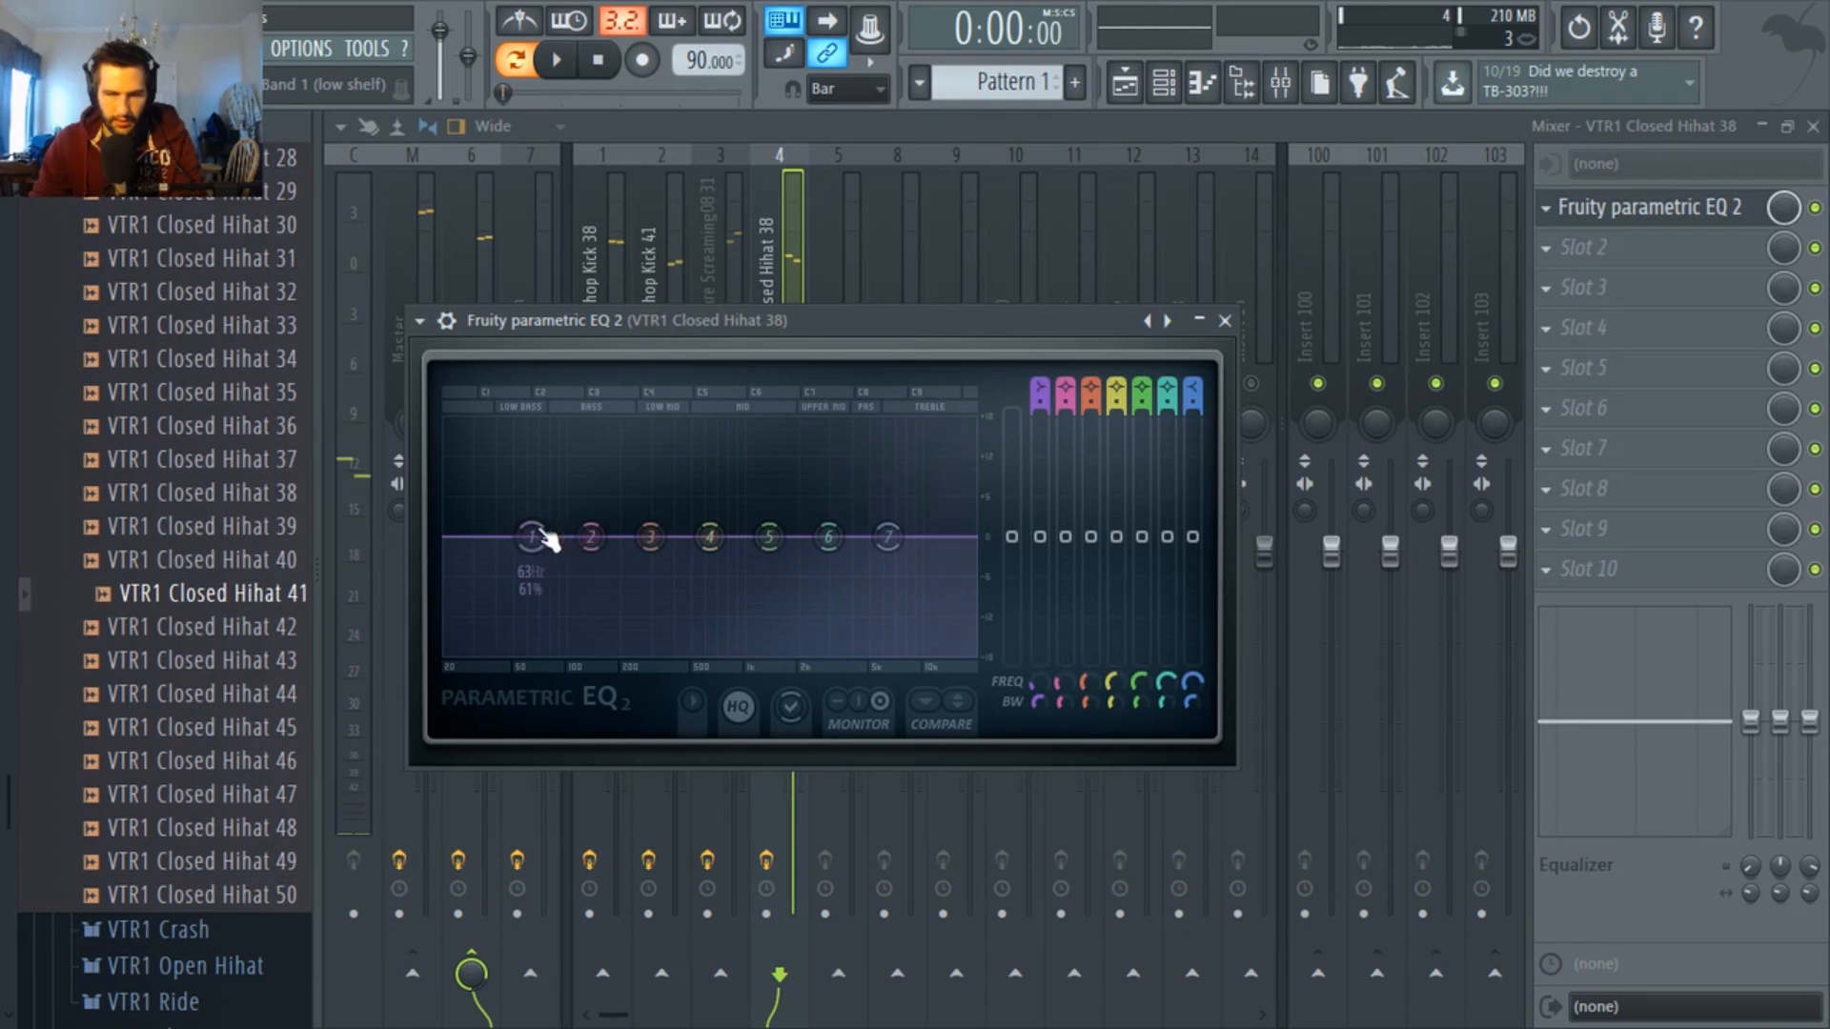
key(space)
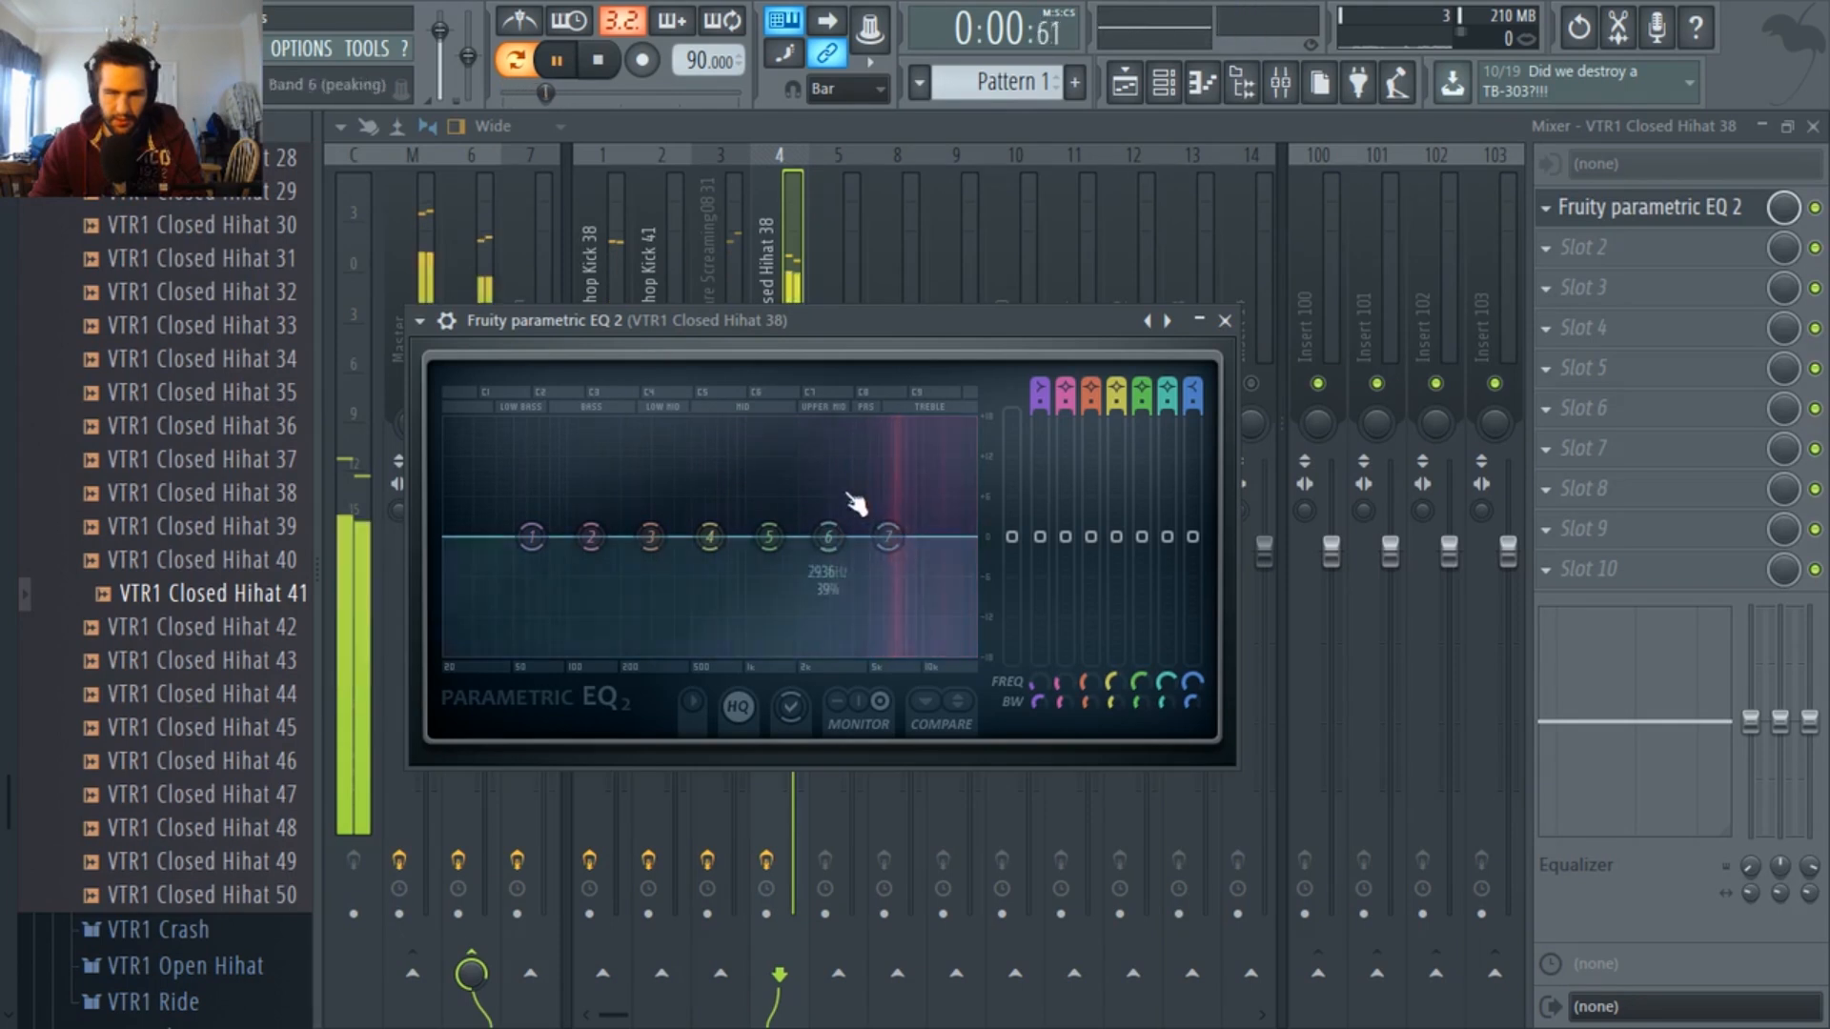
key(space)
drag(531, 537, 812, 653)
key(space)
drag(591, 537, 519, 640)
drag(812, 653, 708, 653)
key(space)
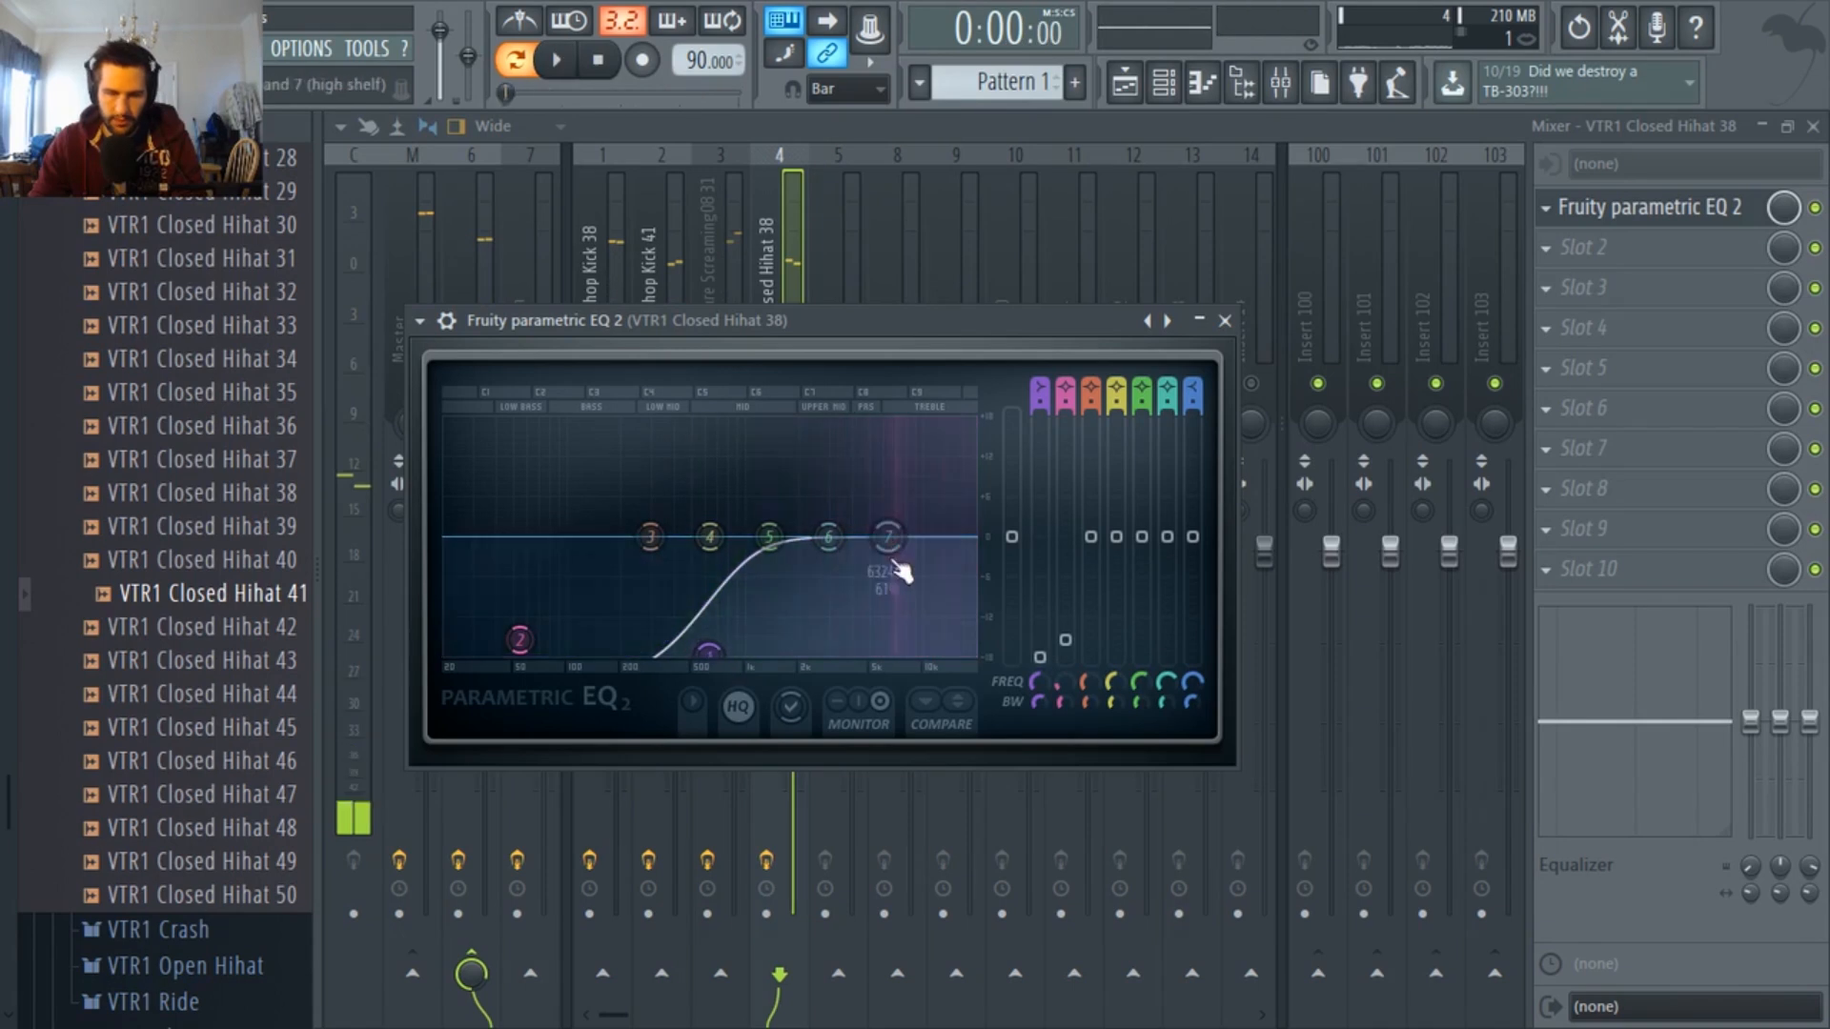
Pull down bands 3 and 5 of the closed hi-hat track's Fruity parametric EQ 2 while the pattern plays.
key(space)
drag(650, 537, 647, 568)
drag(768, 536, 726, 606)
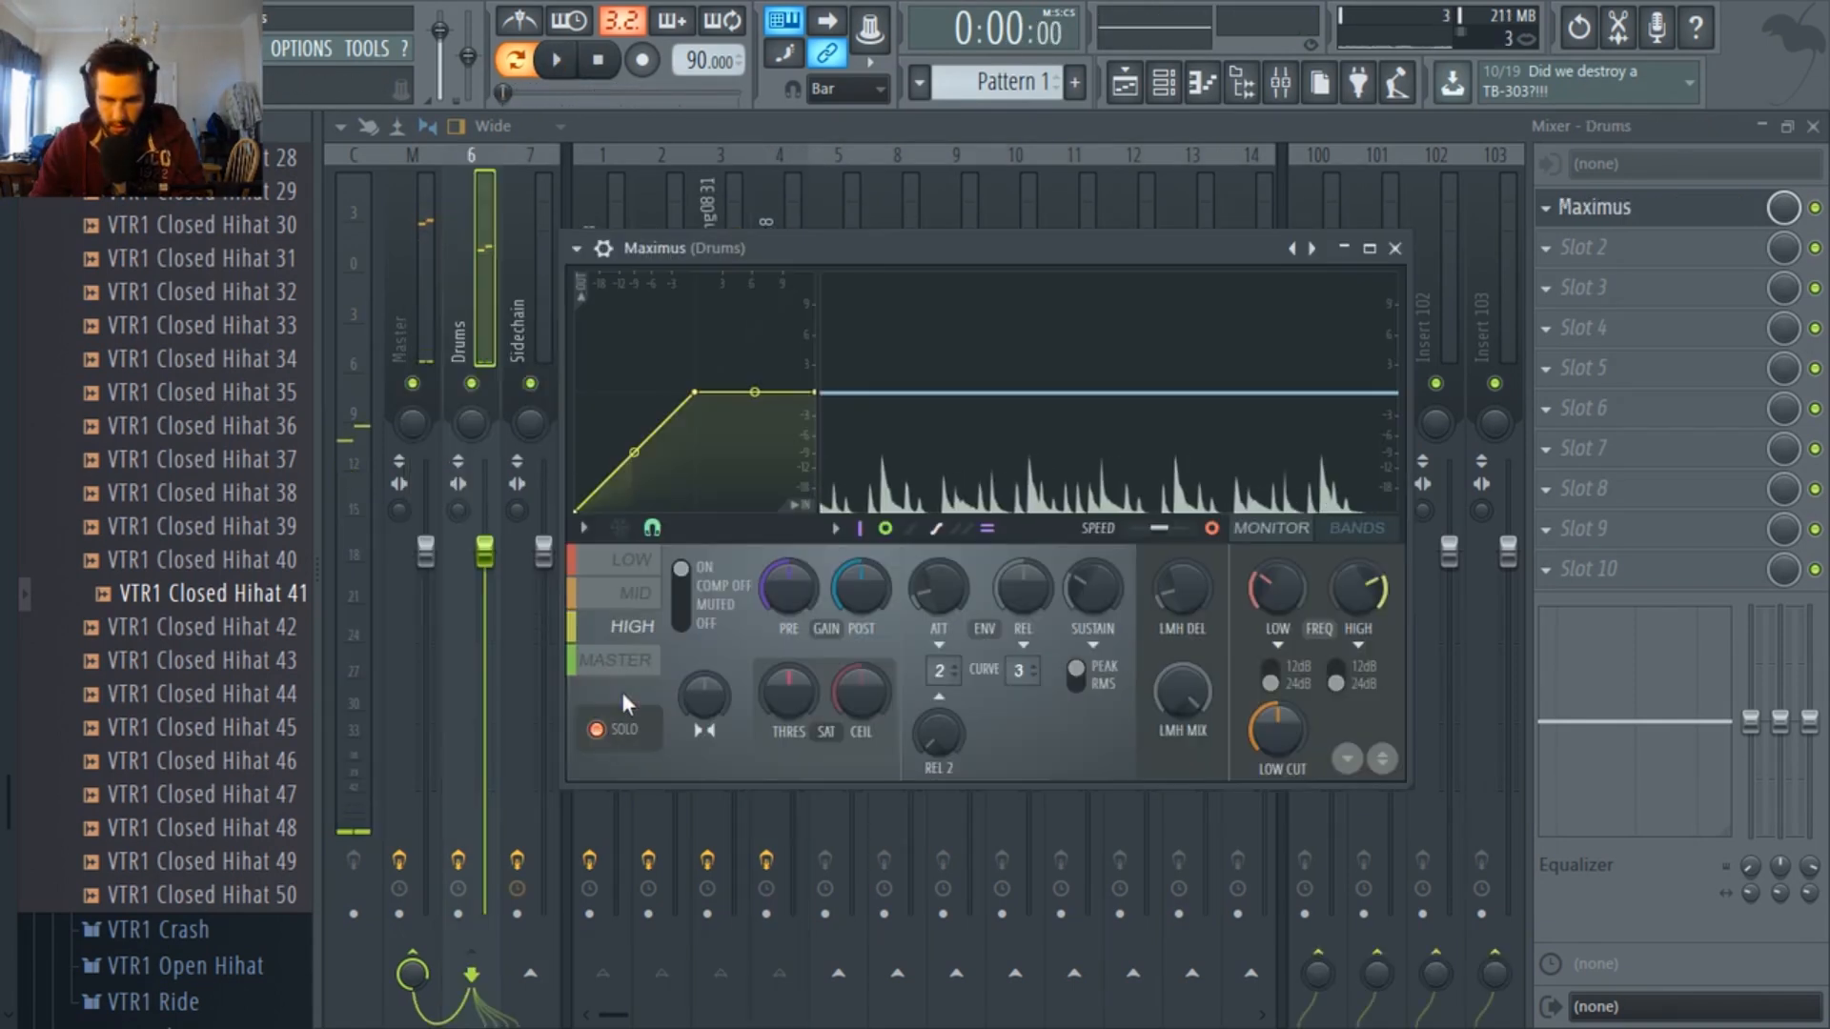
Audition the low, mid and master bands of Maximus on the Drums track, and turn Solo off.
click(644, 568)
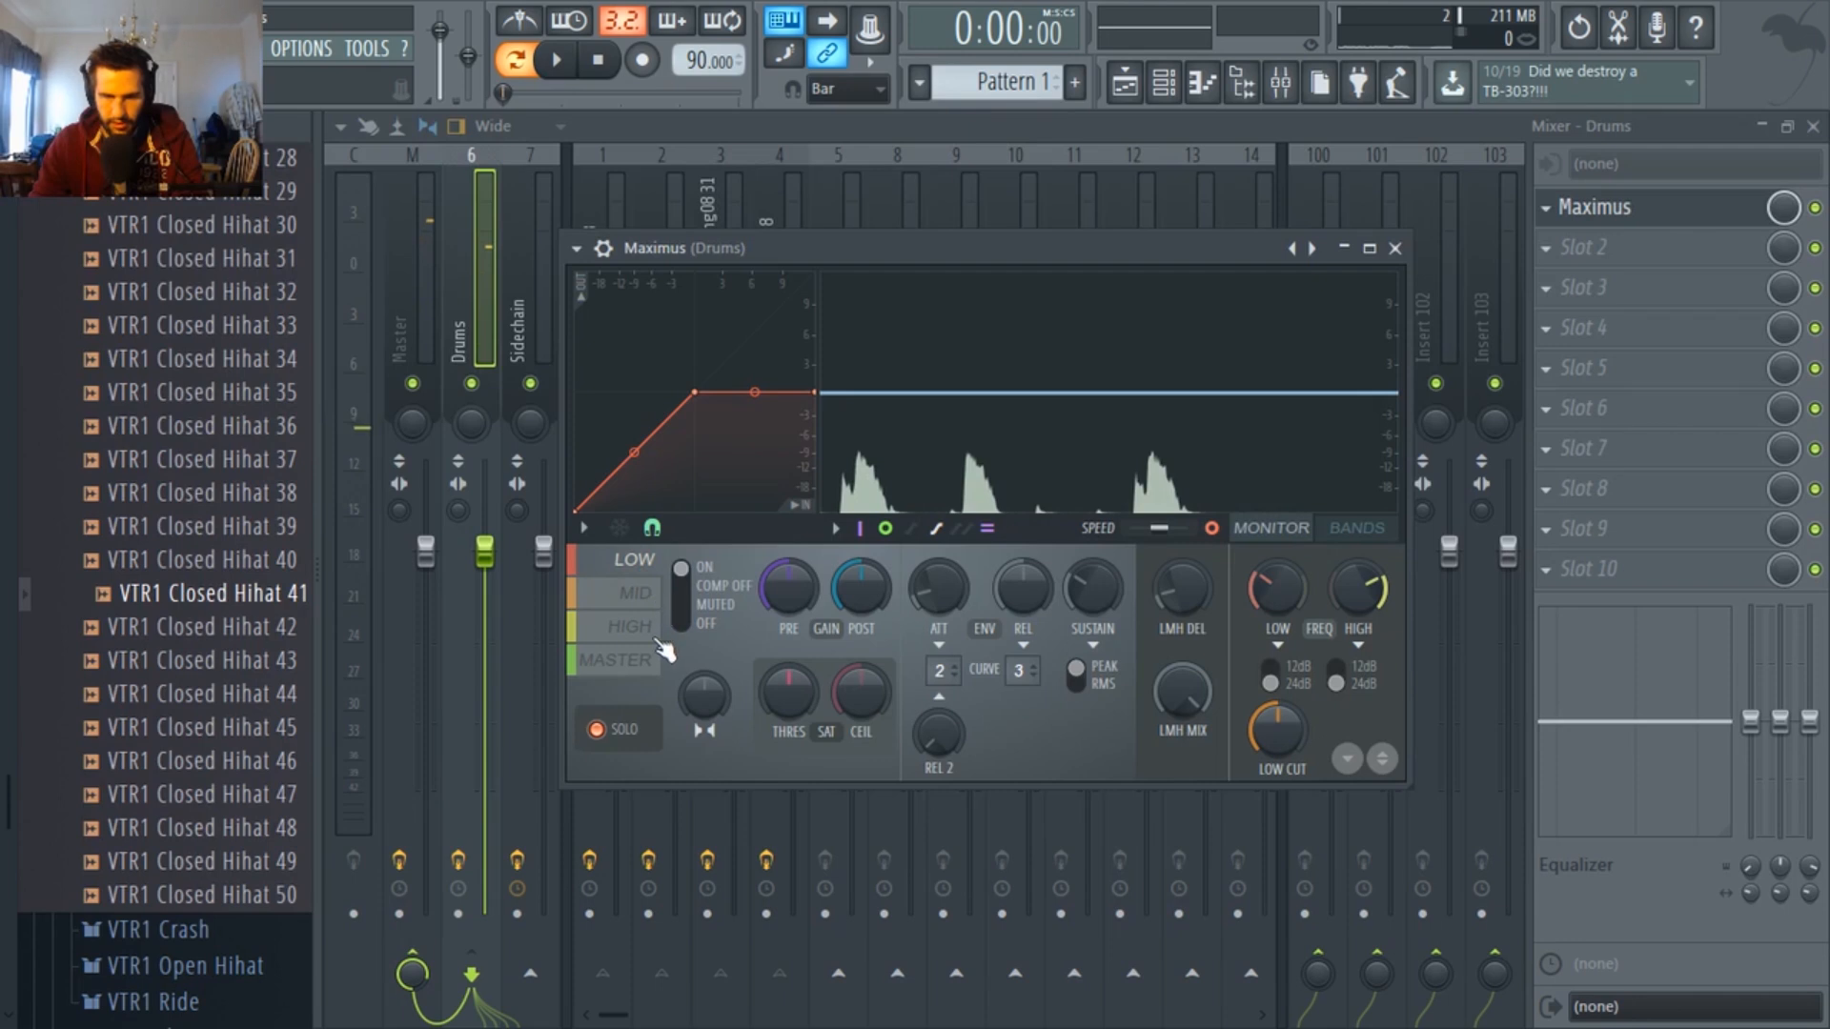
click(649, 602)
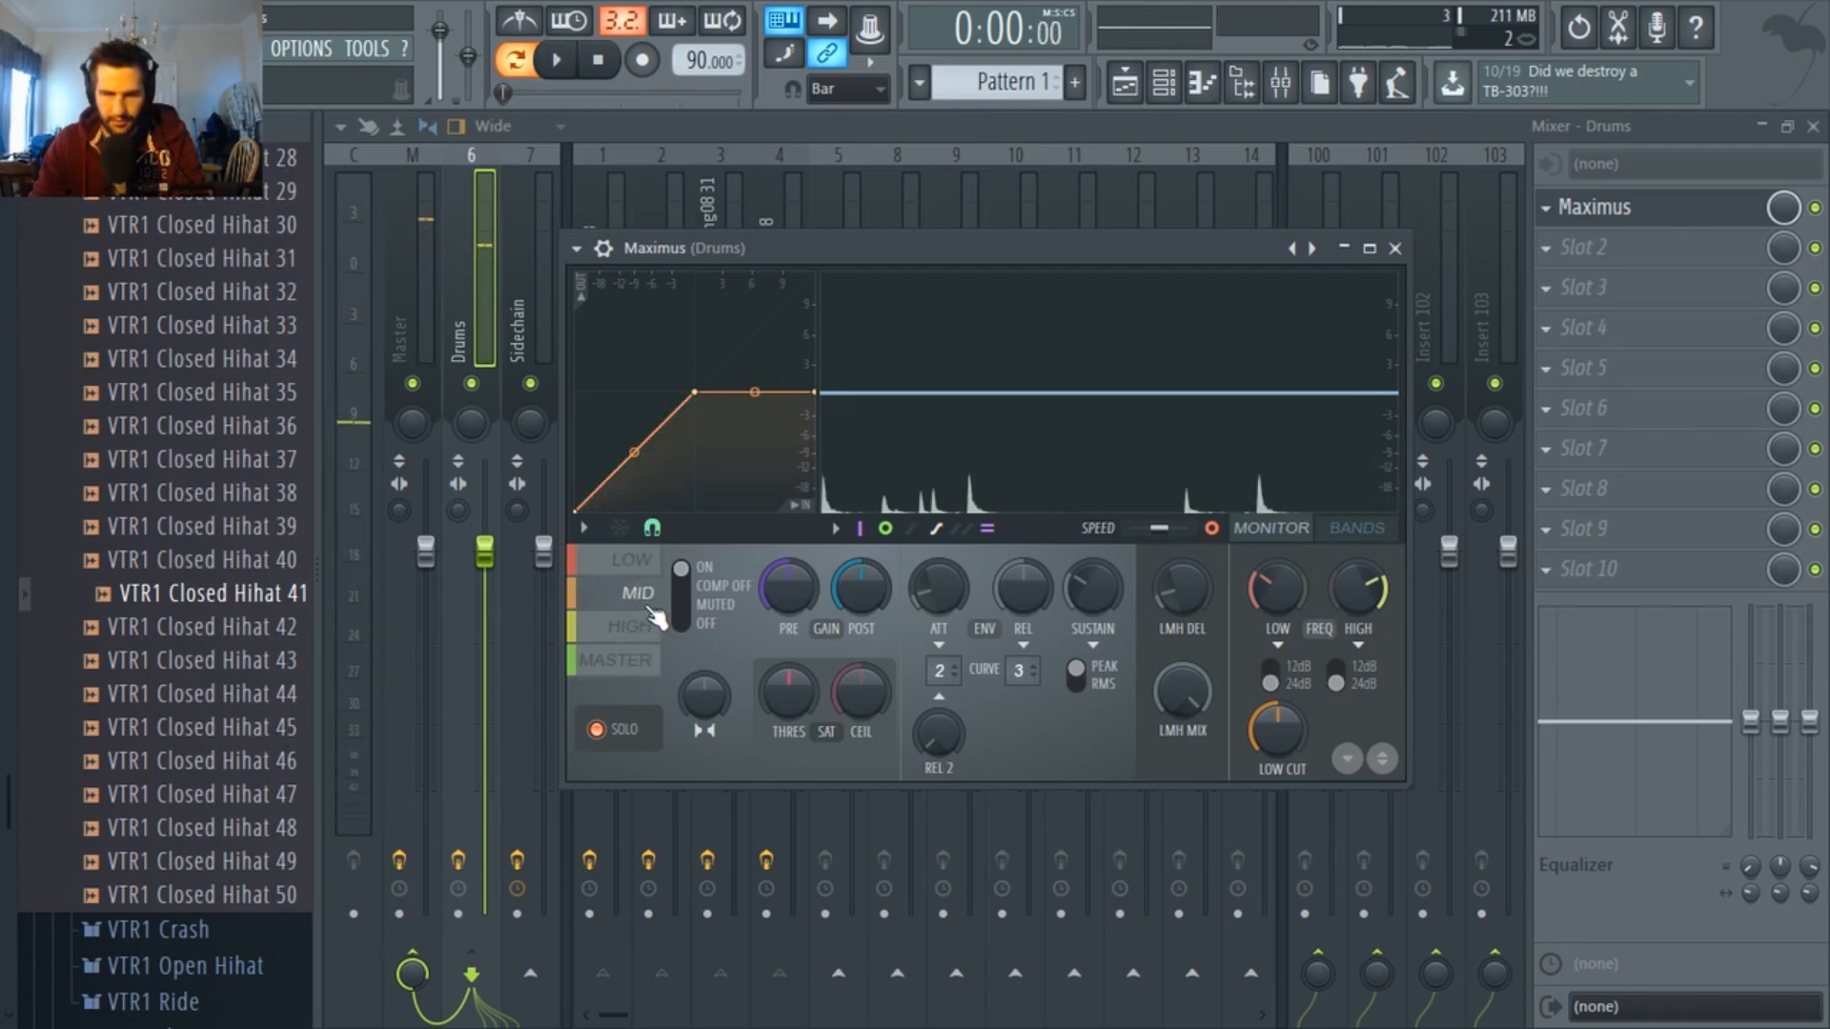
key(space)
click(624, 665)
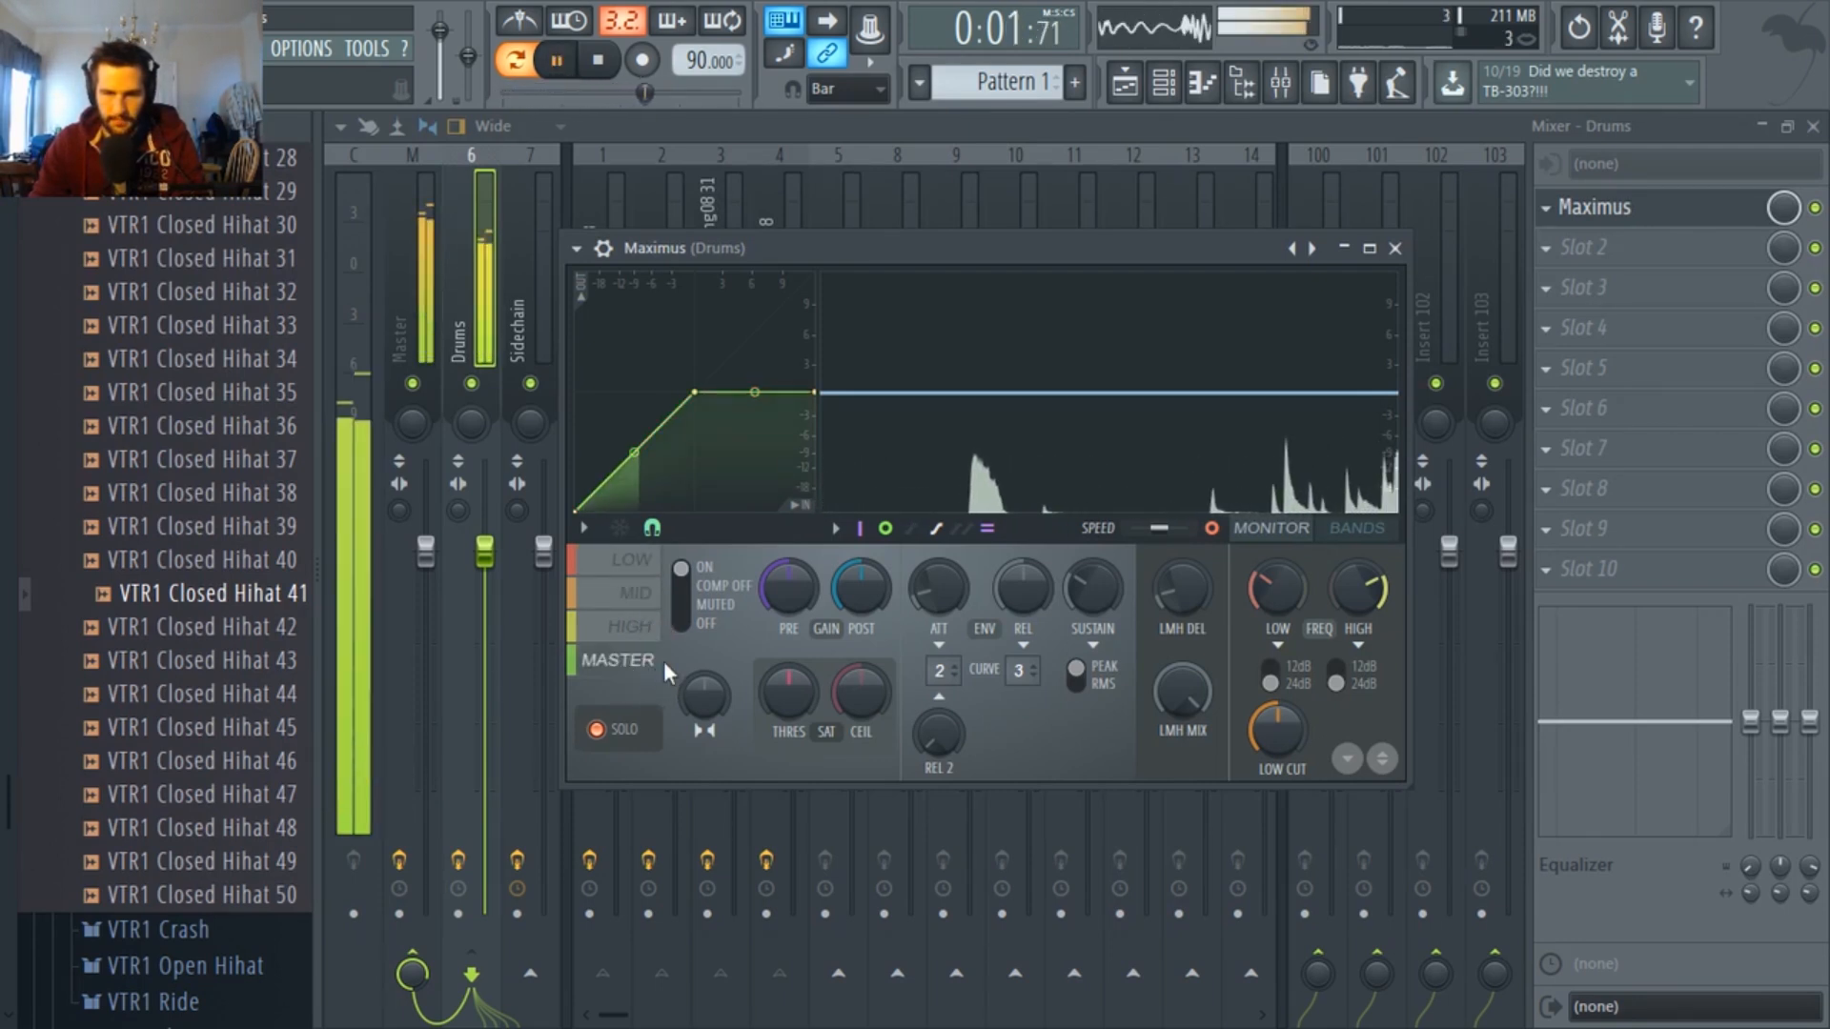
click(607, 729)
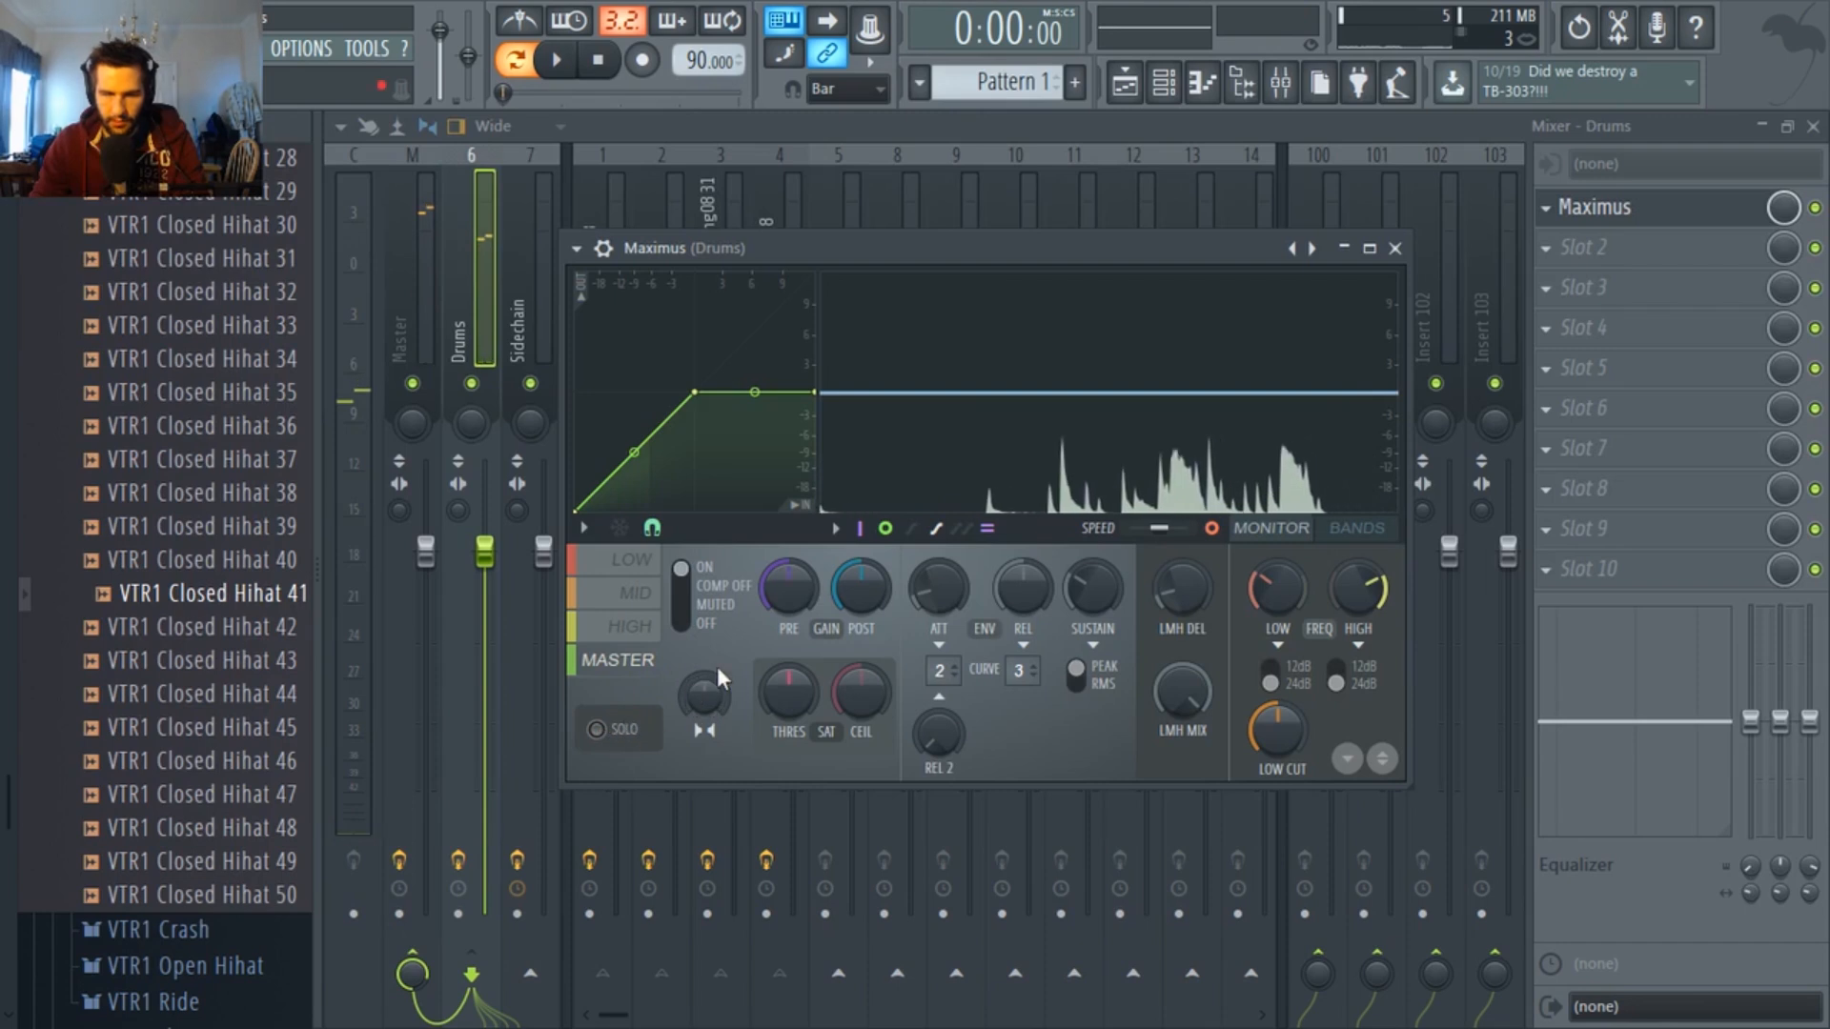
Raise the master band's pre gain in Maximus on the Drums track, preview the drums and close the plugin.
drag(775, 598, 775, 551)
key(space)
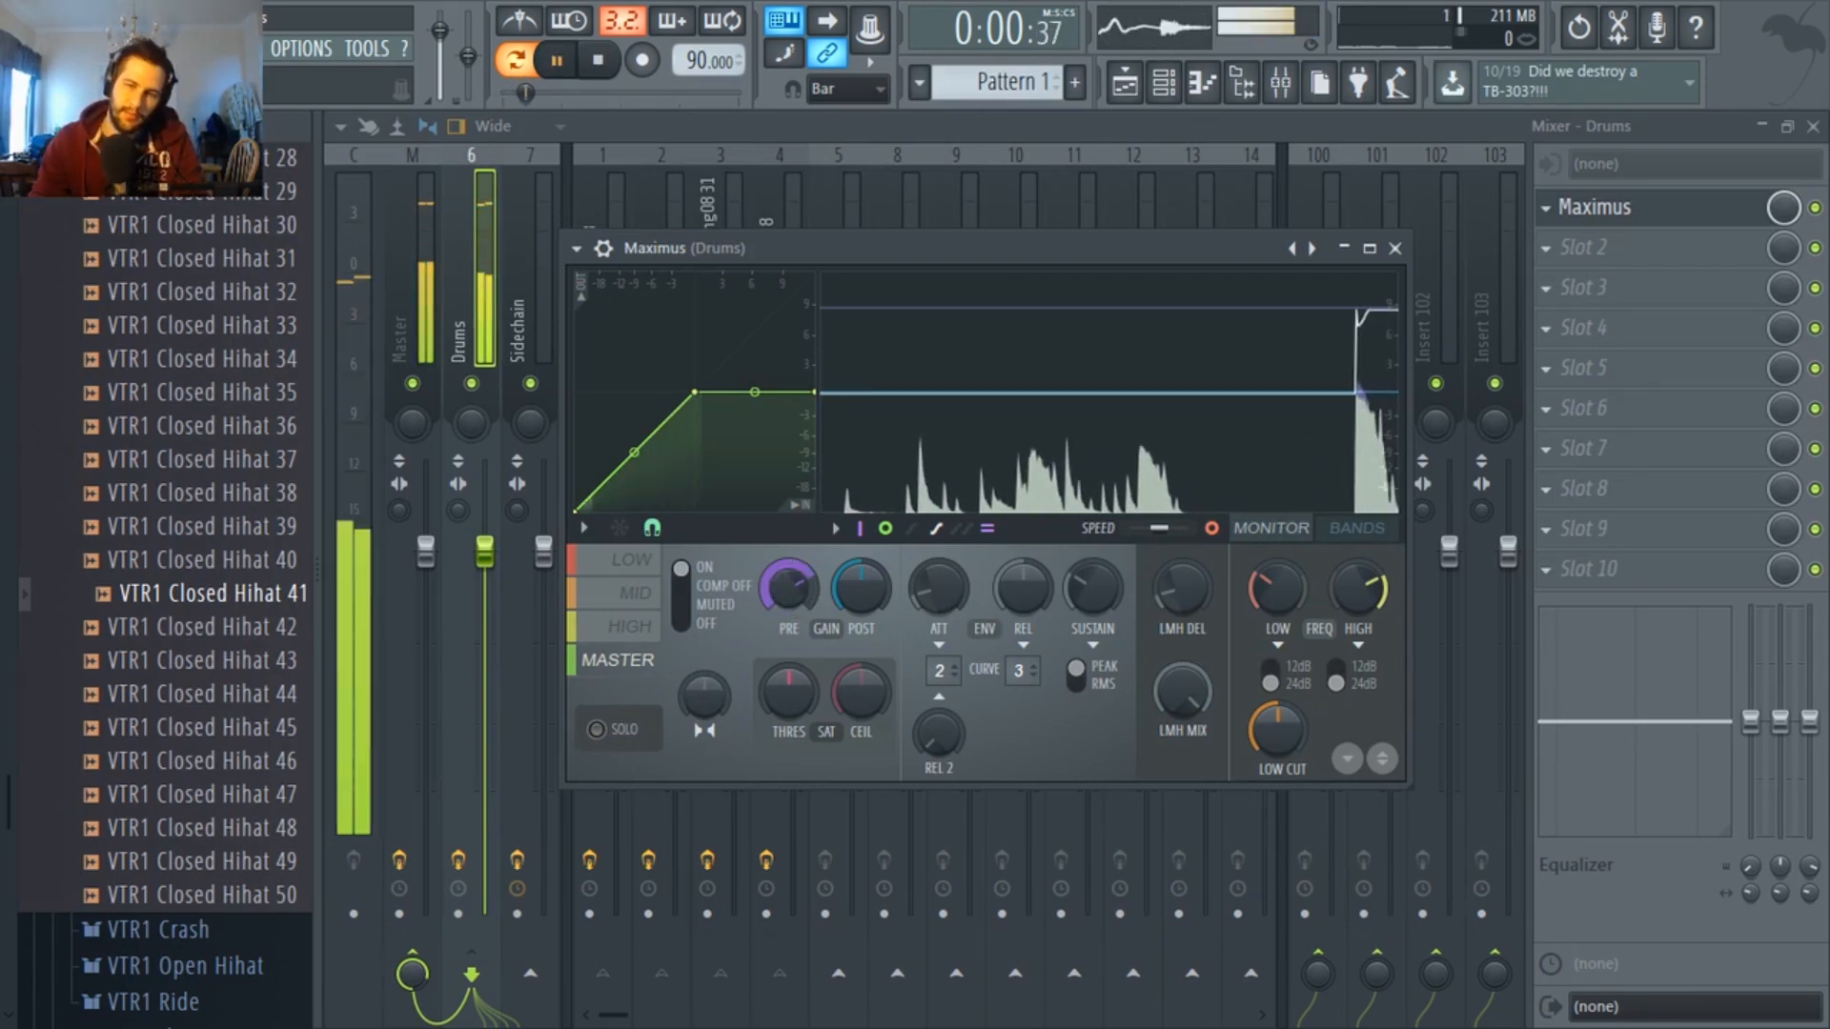
key(space)
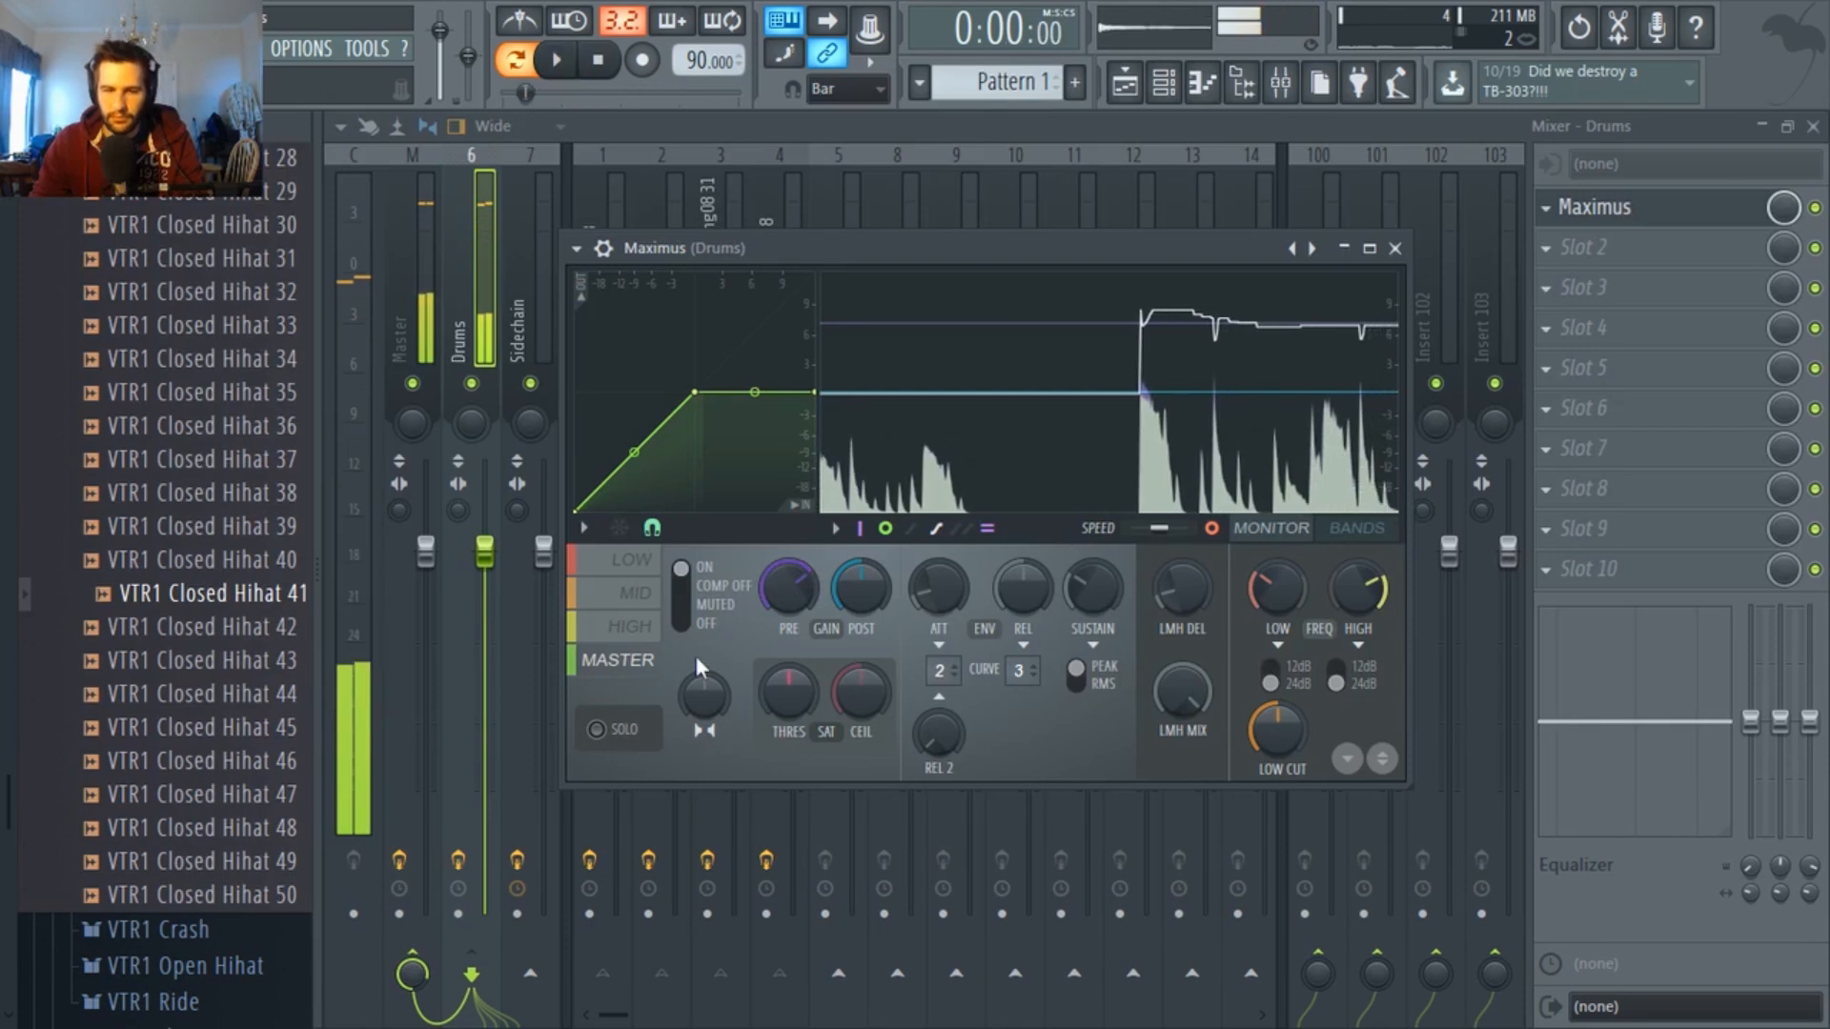
key(space)
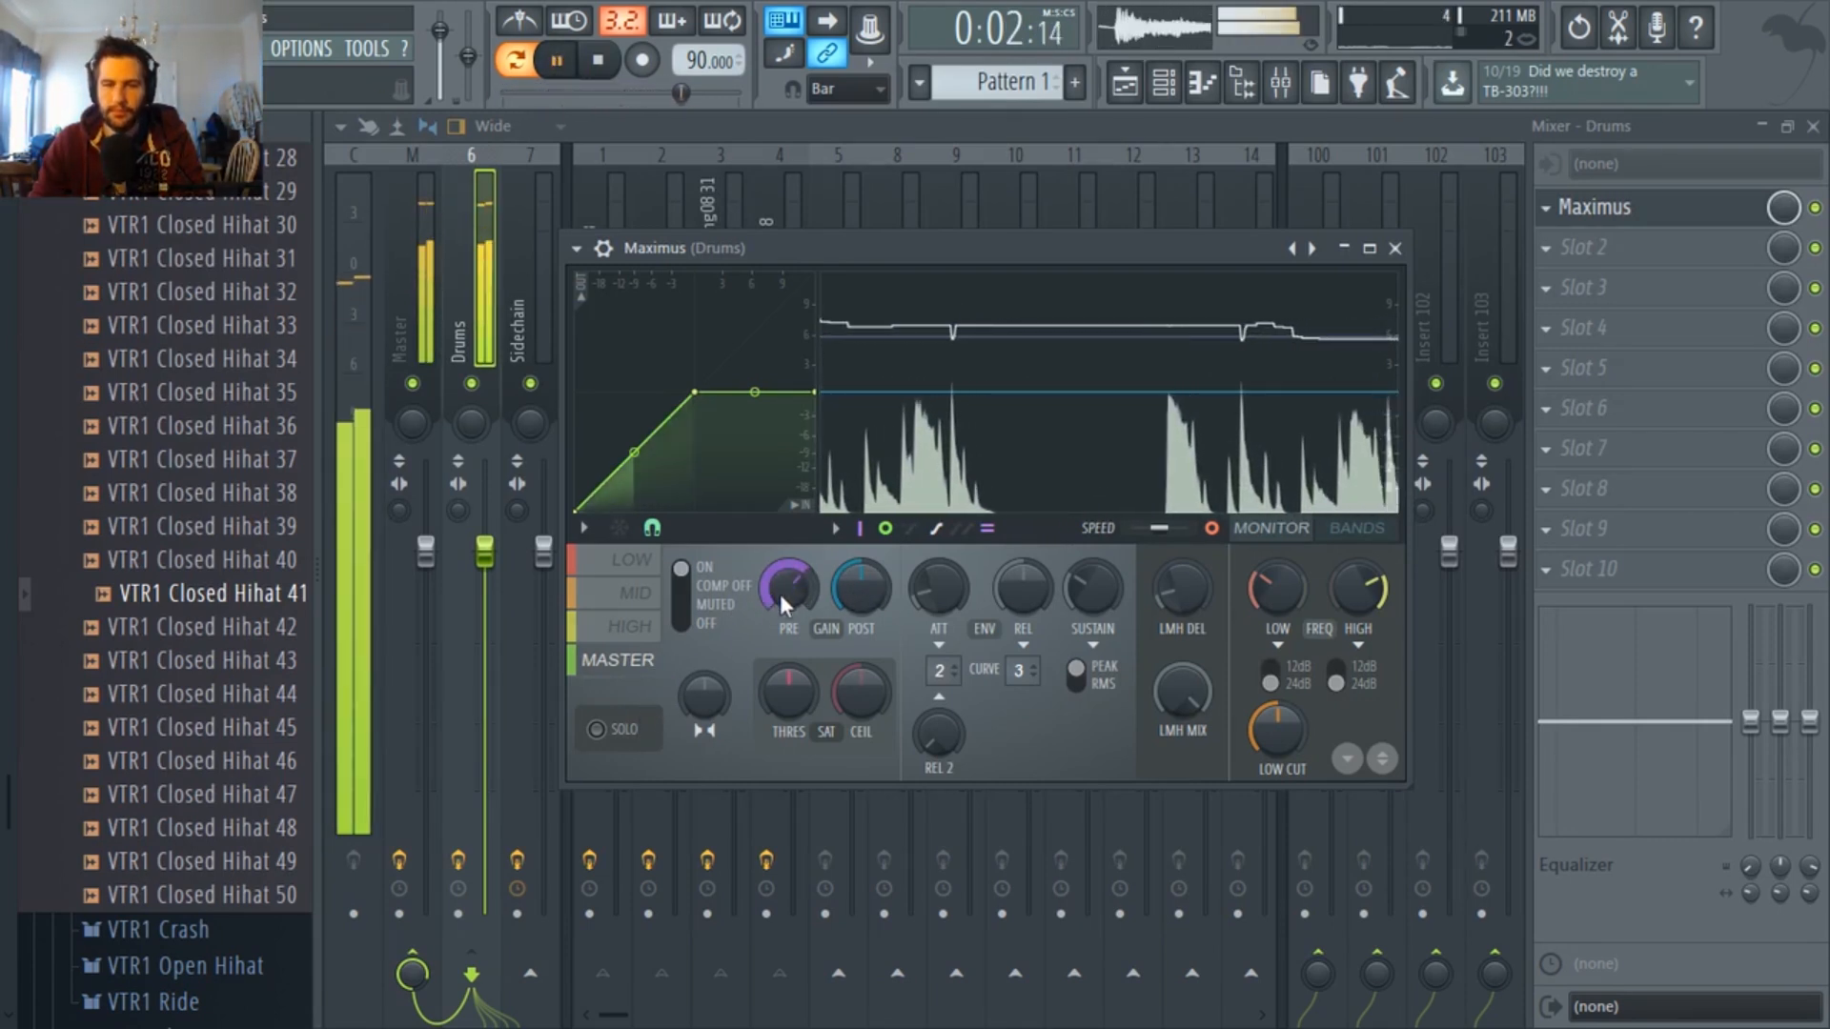
key(space)
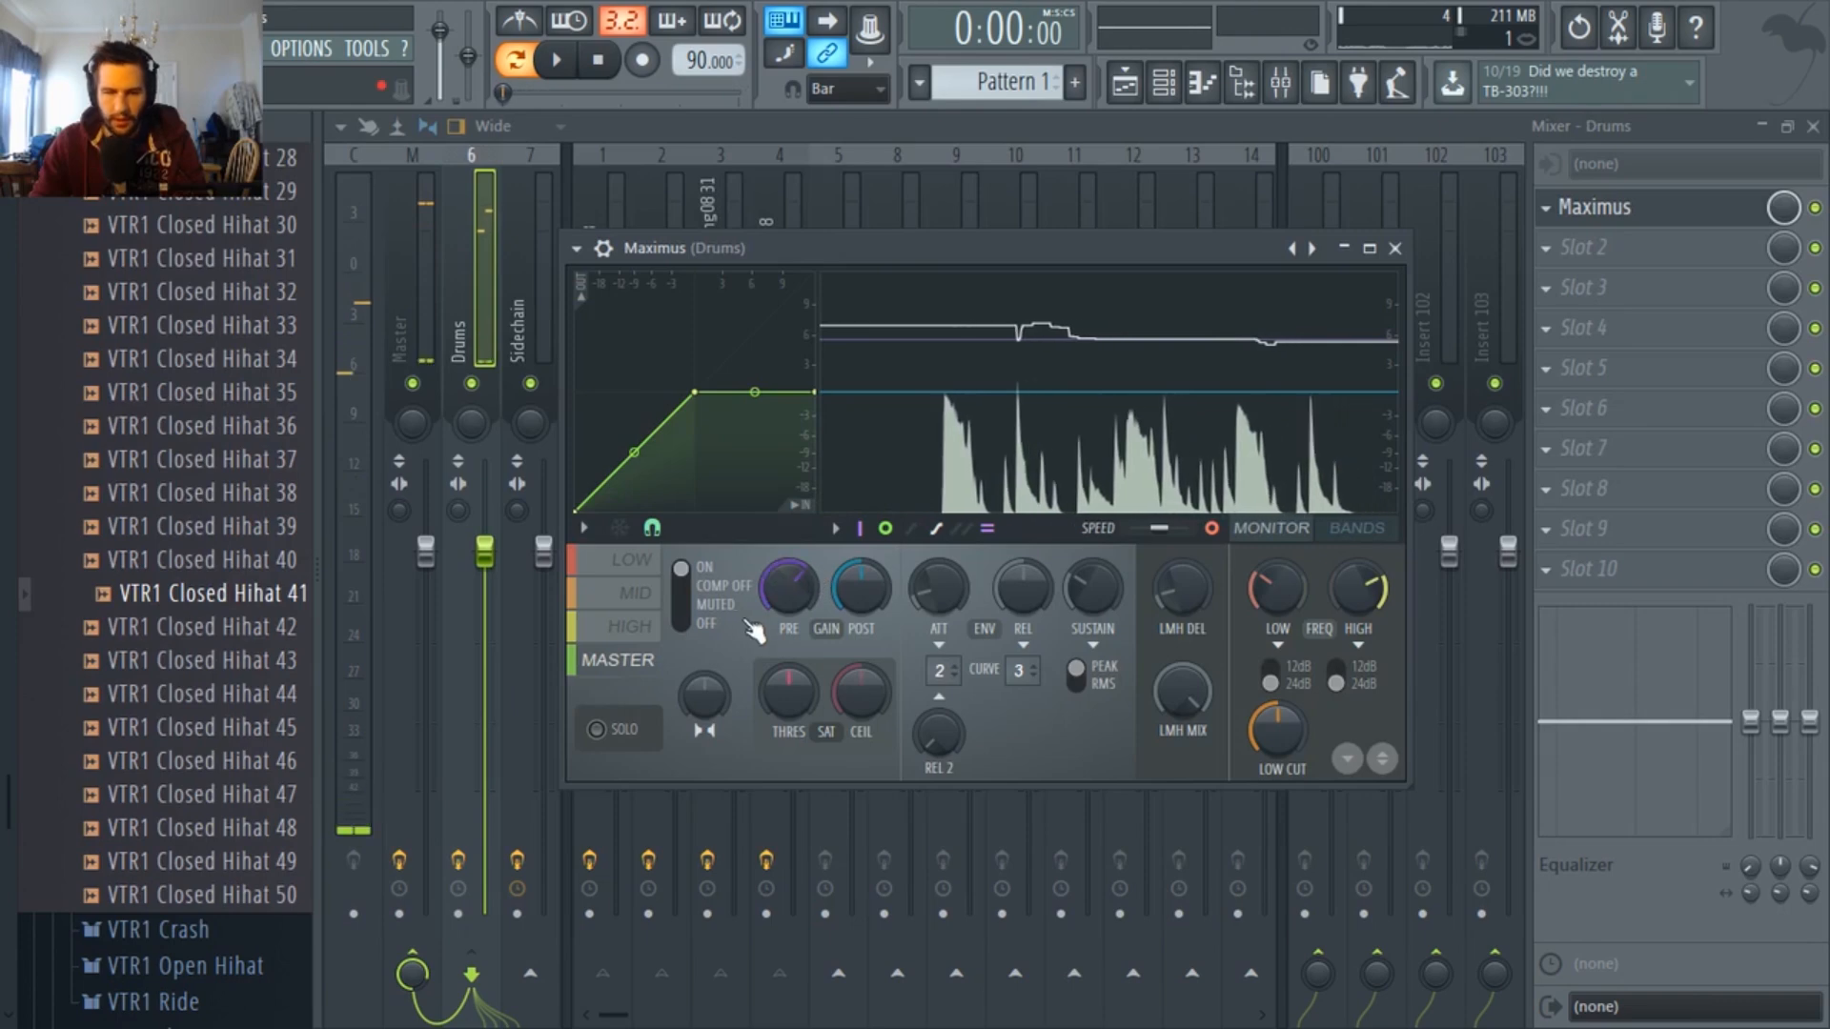
key(Escape)
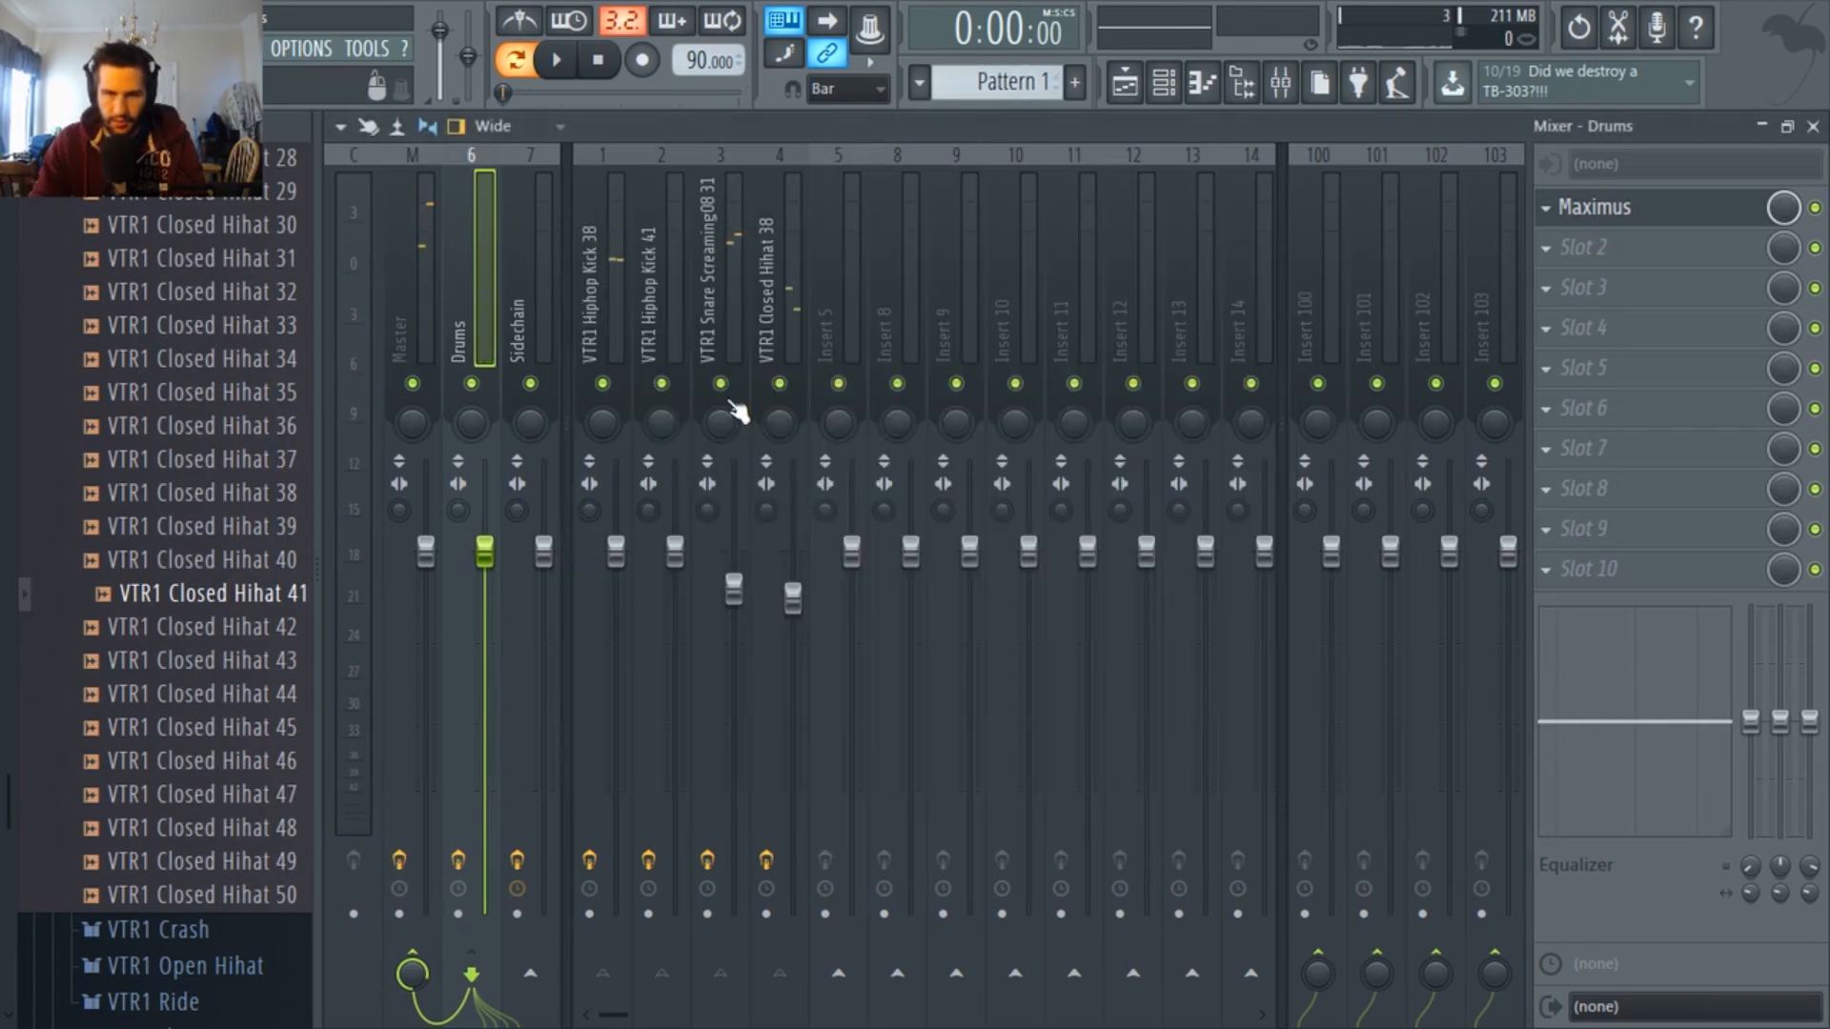
From the playlist, add a Sytrus instrument channel with its default preset.
click(1125, 82)
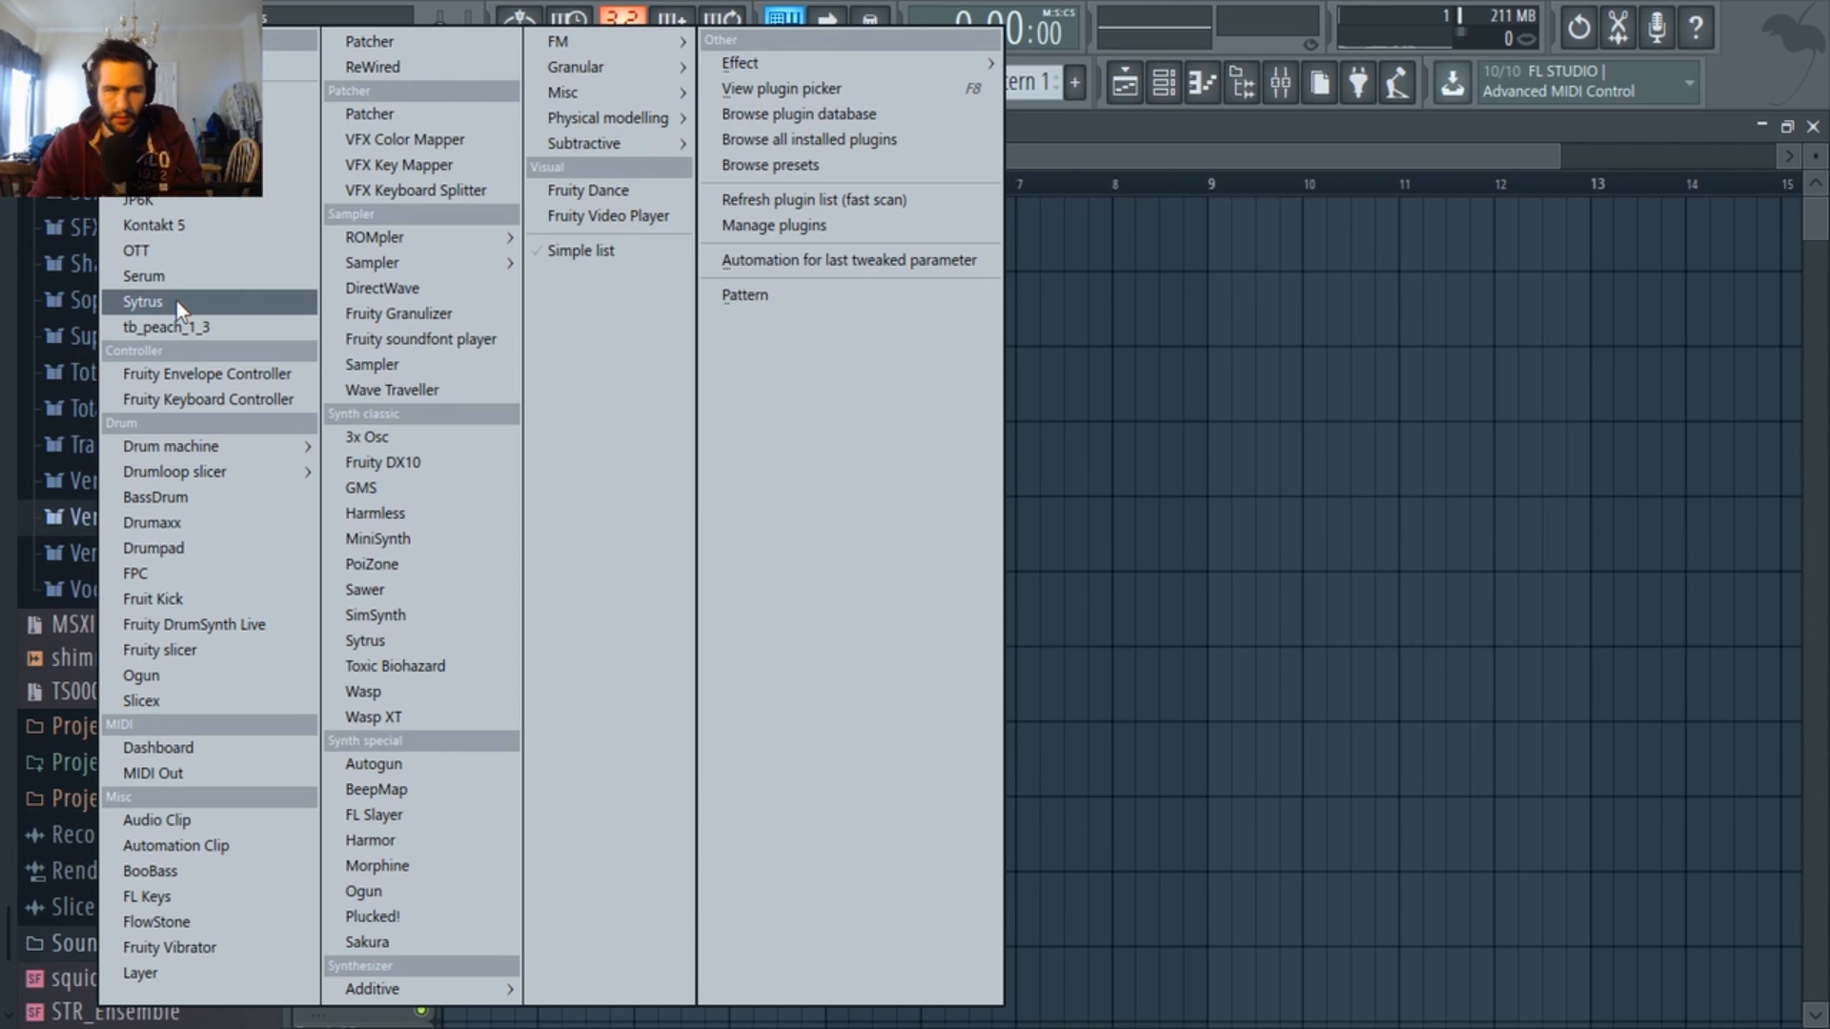
click(176, 305)
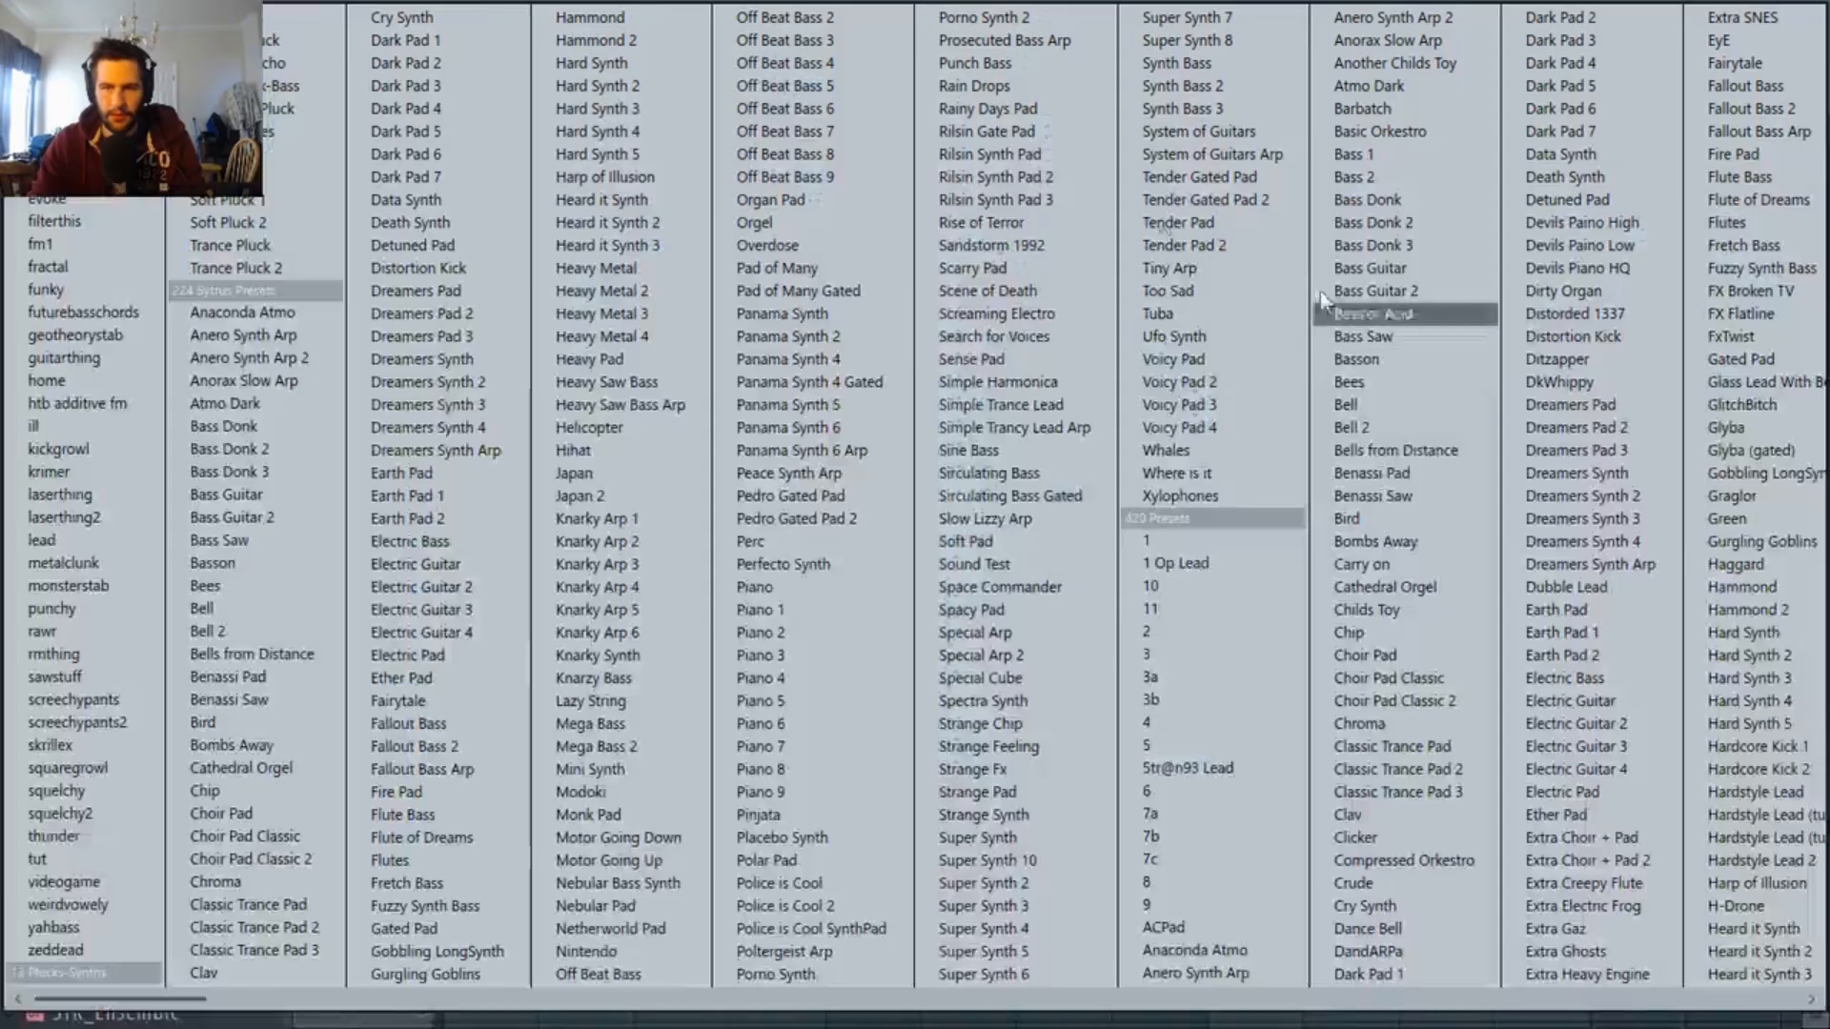
right_click(1484, 356)
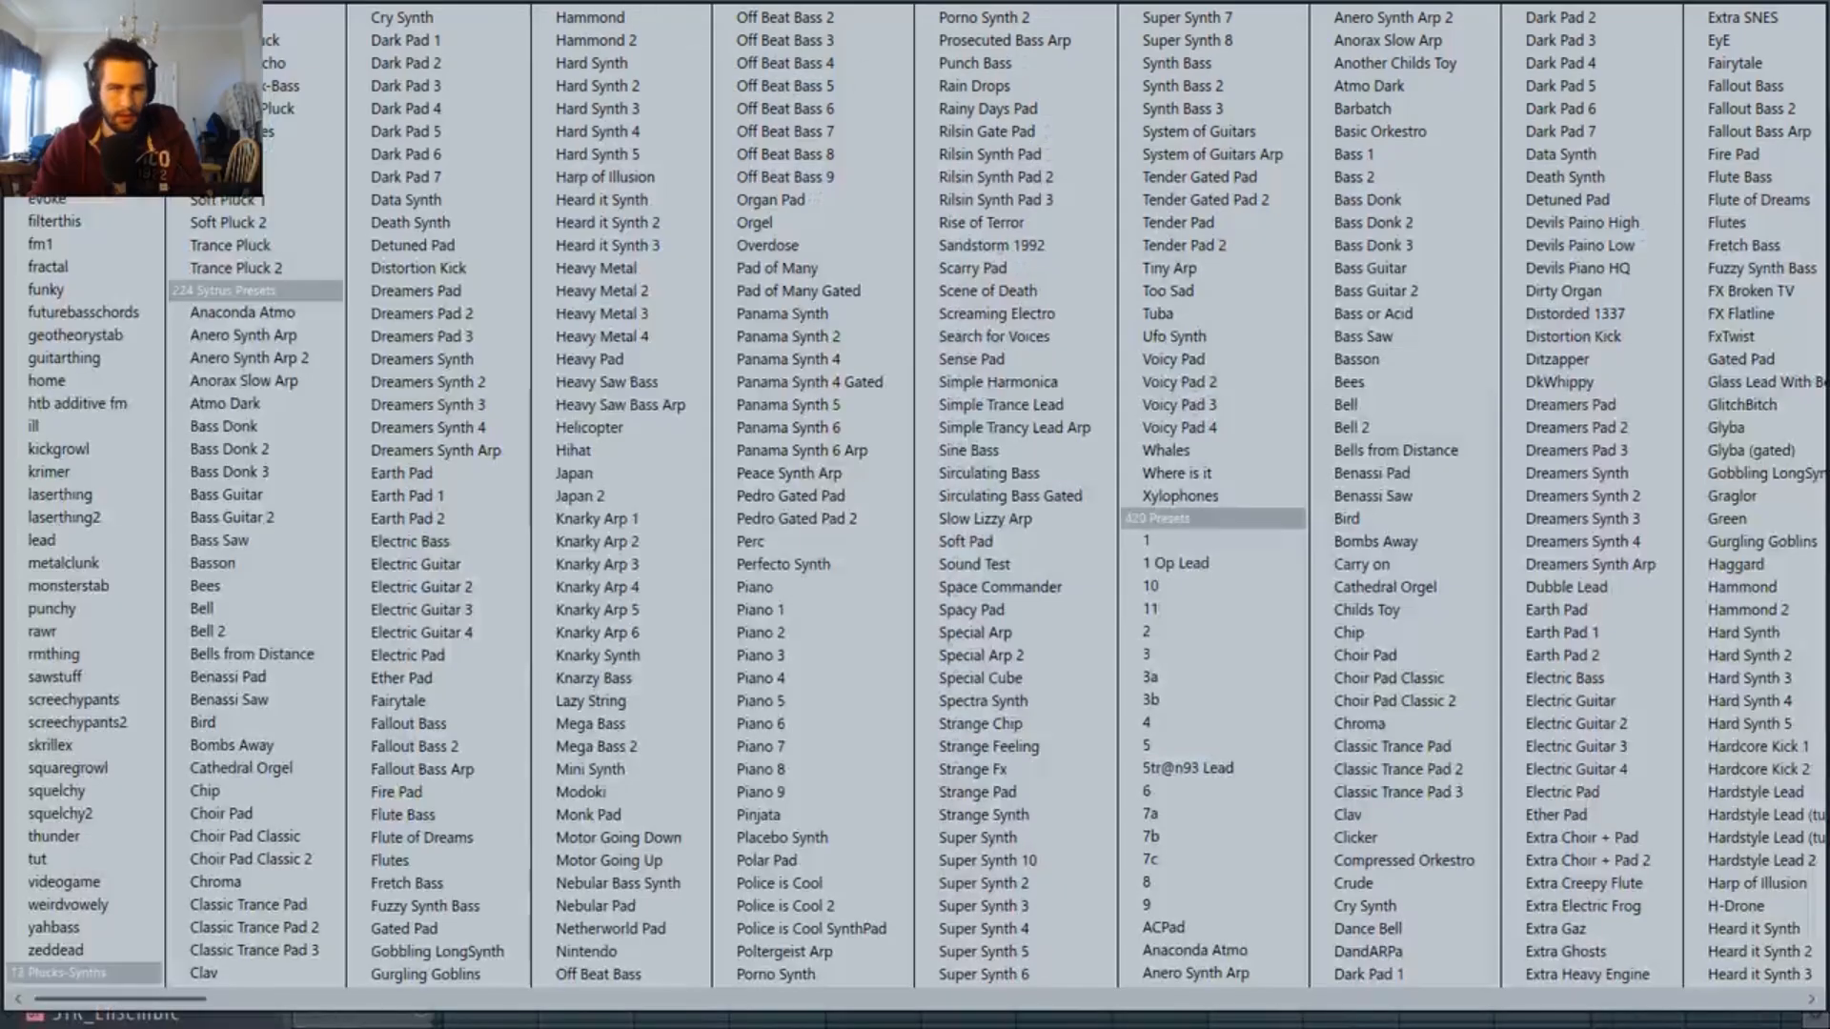
key(Escape)
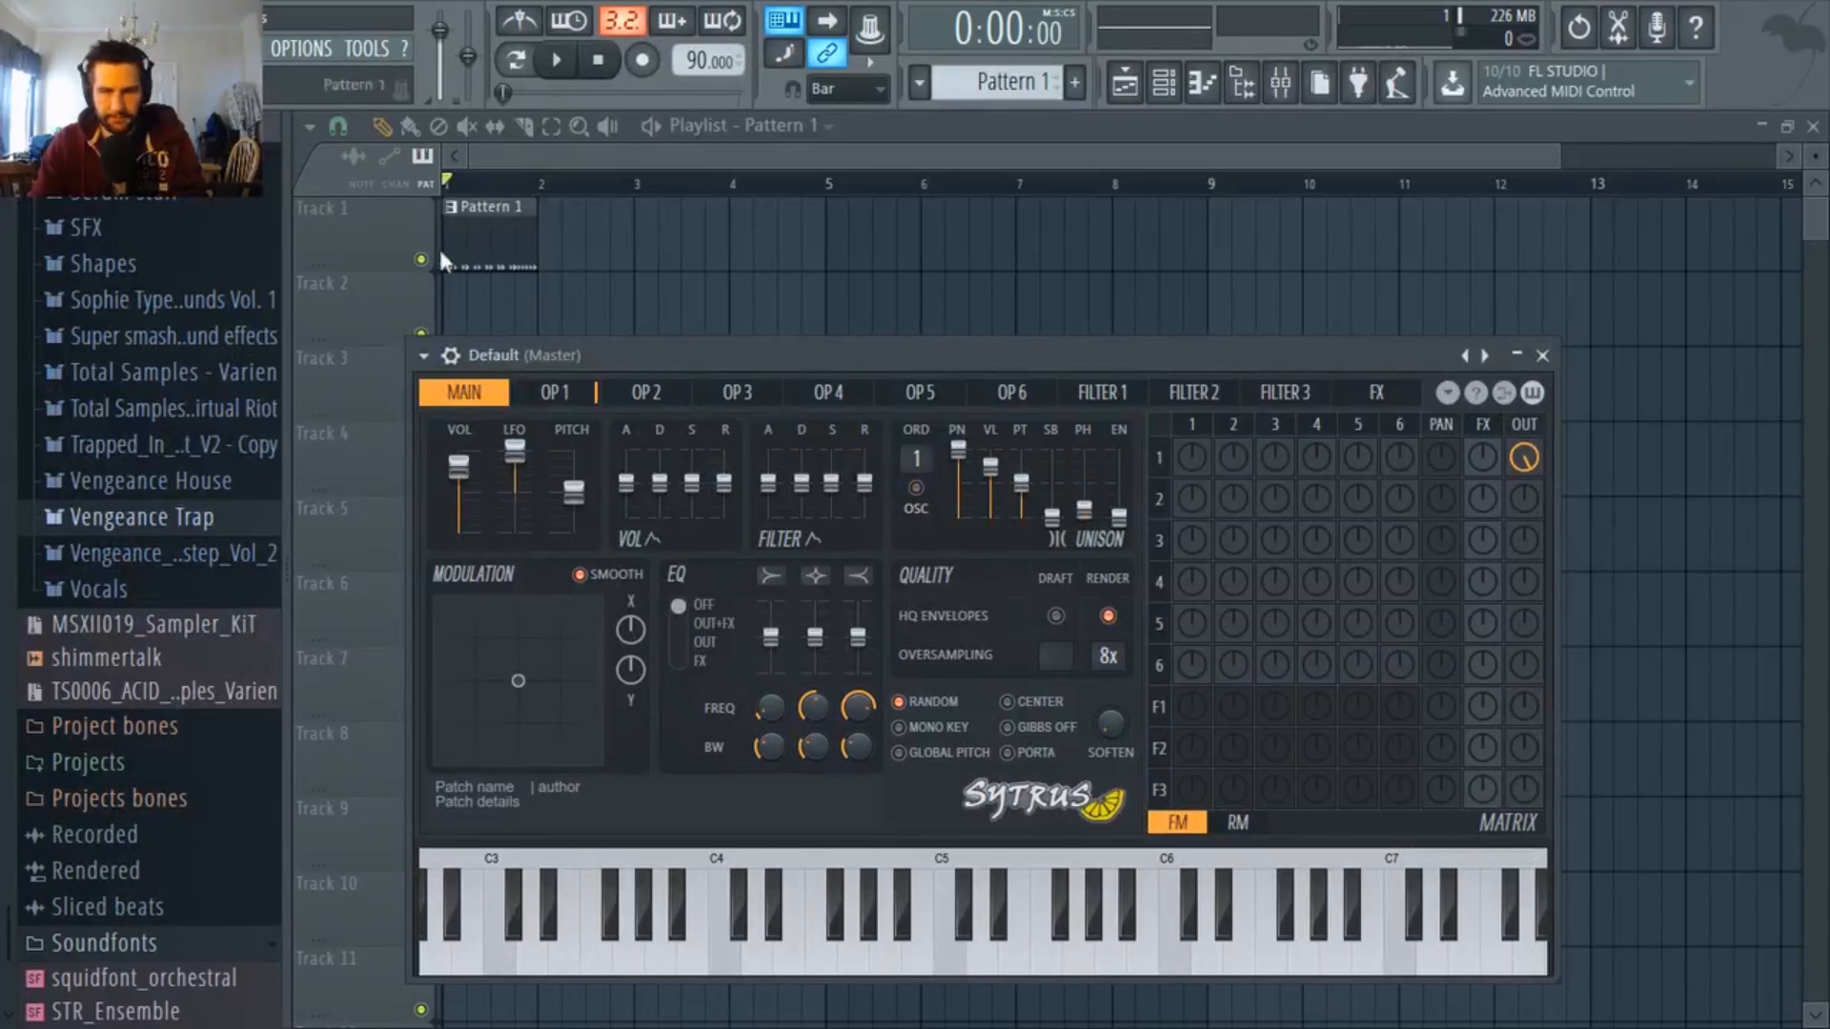
click(469, 237)
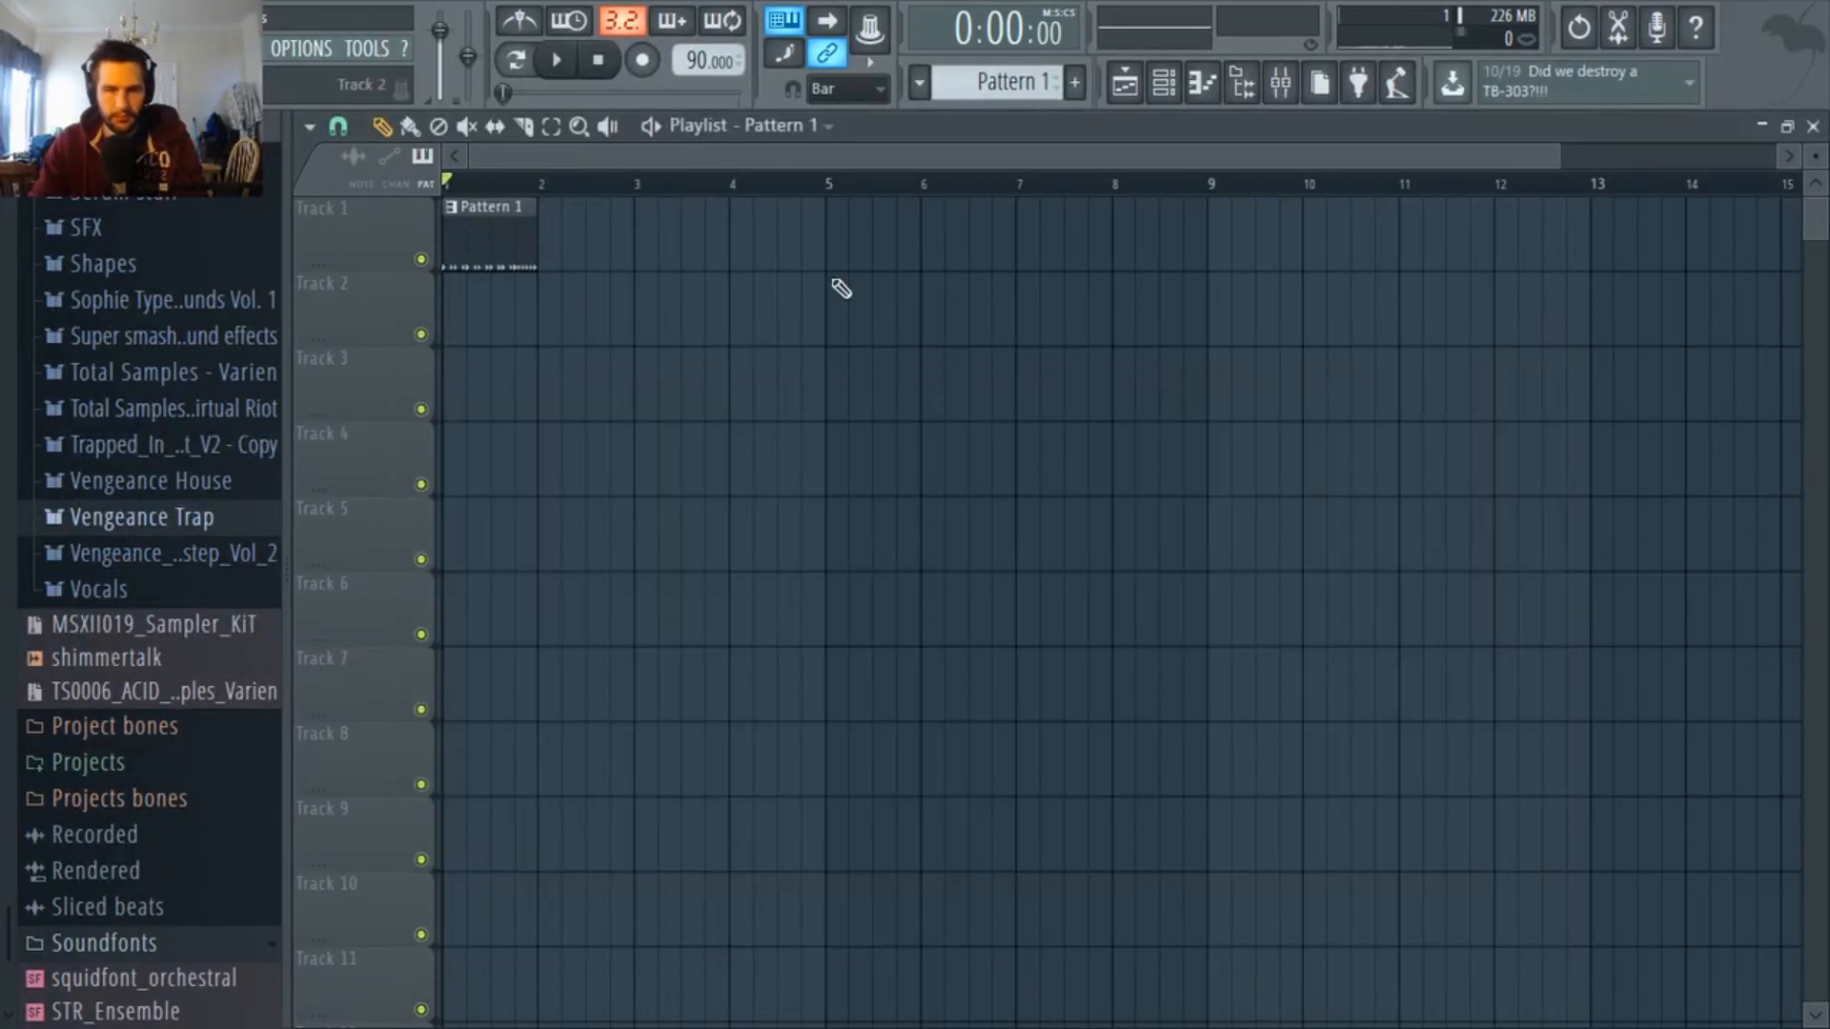
Create a new pattern named bass and open the Sytrus channel's empty piano roll in it.
click(1198, 84)
click(1174, 84)
click(1125, 84)
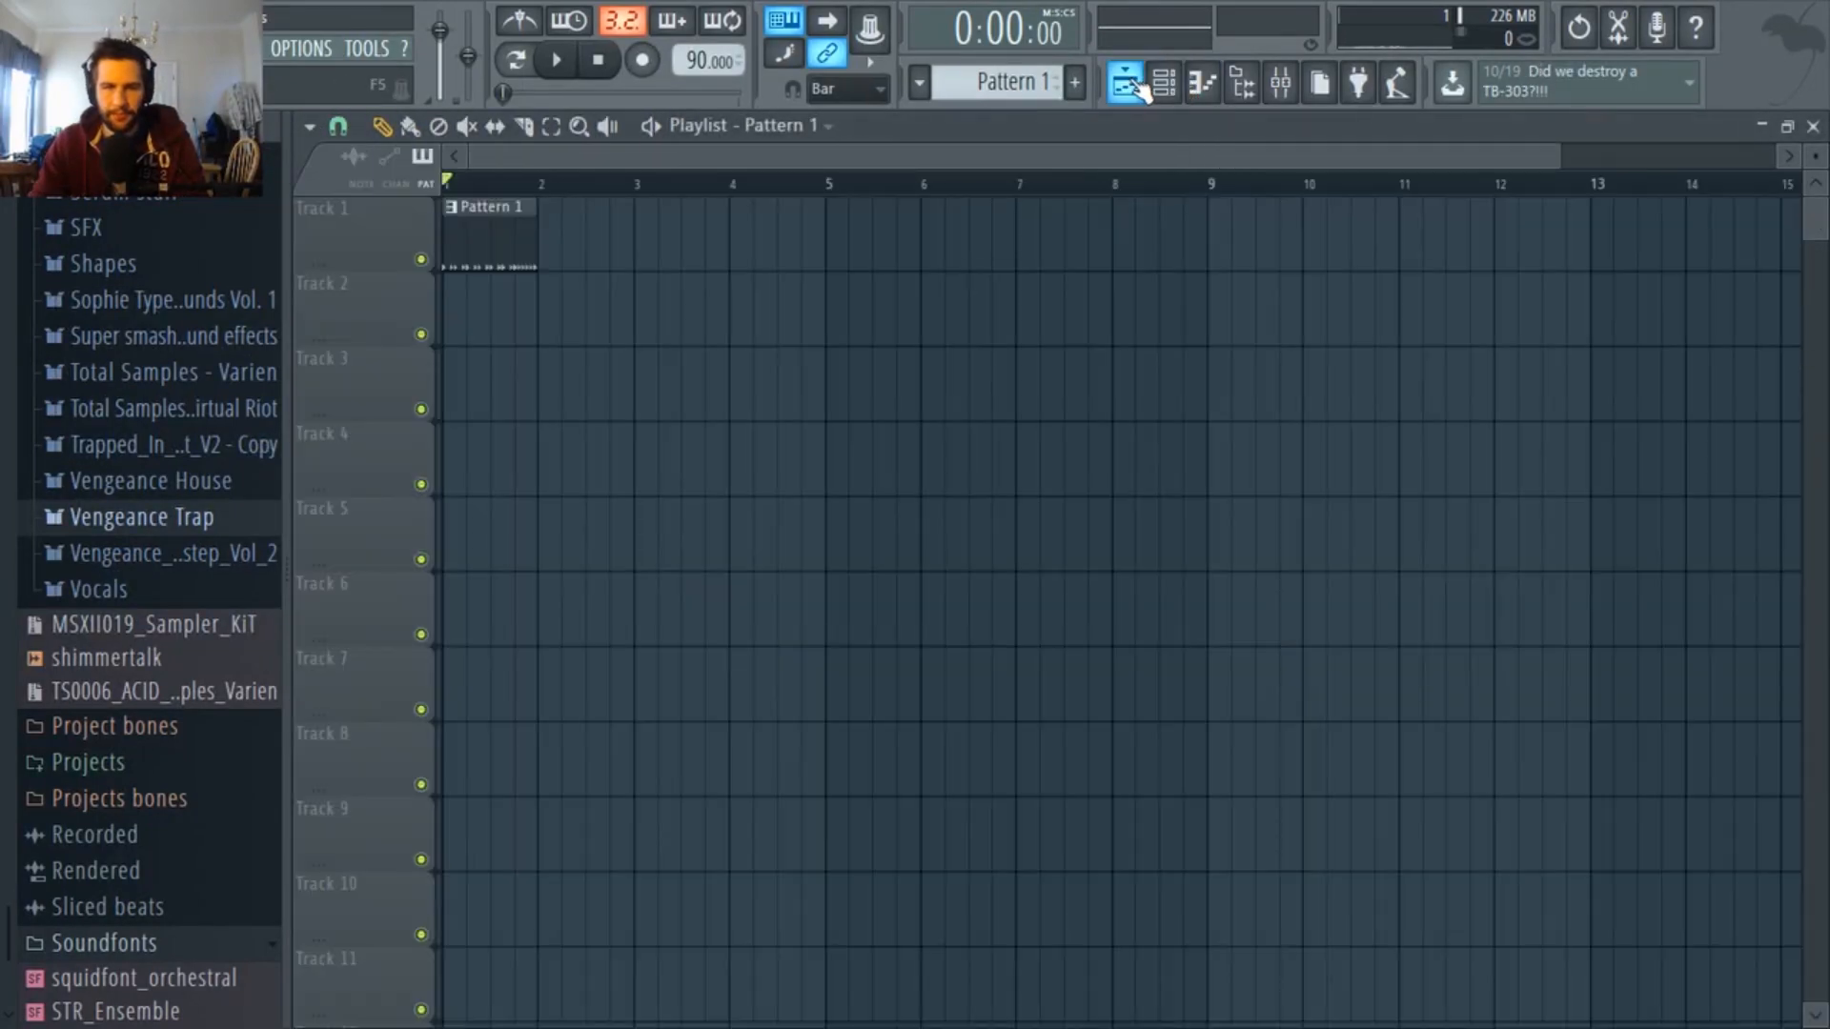
click(1165, 84)
click(1005, 82)
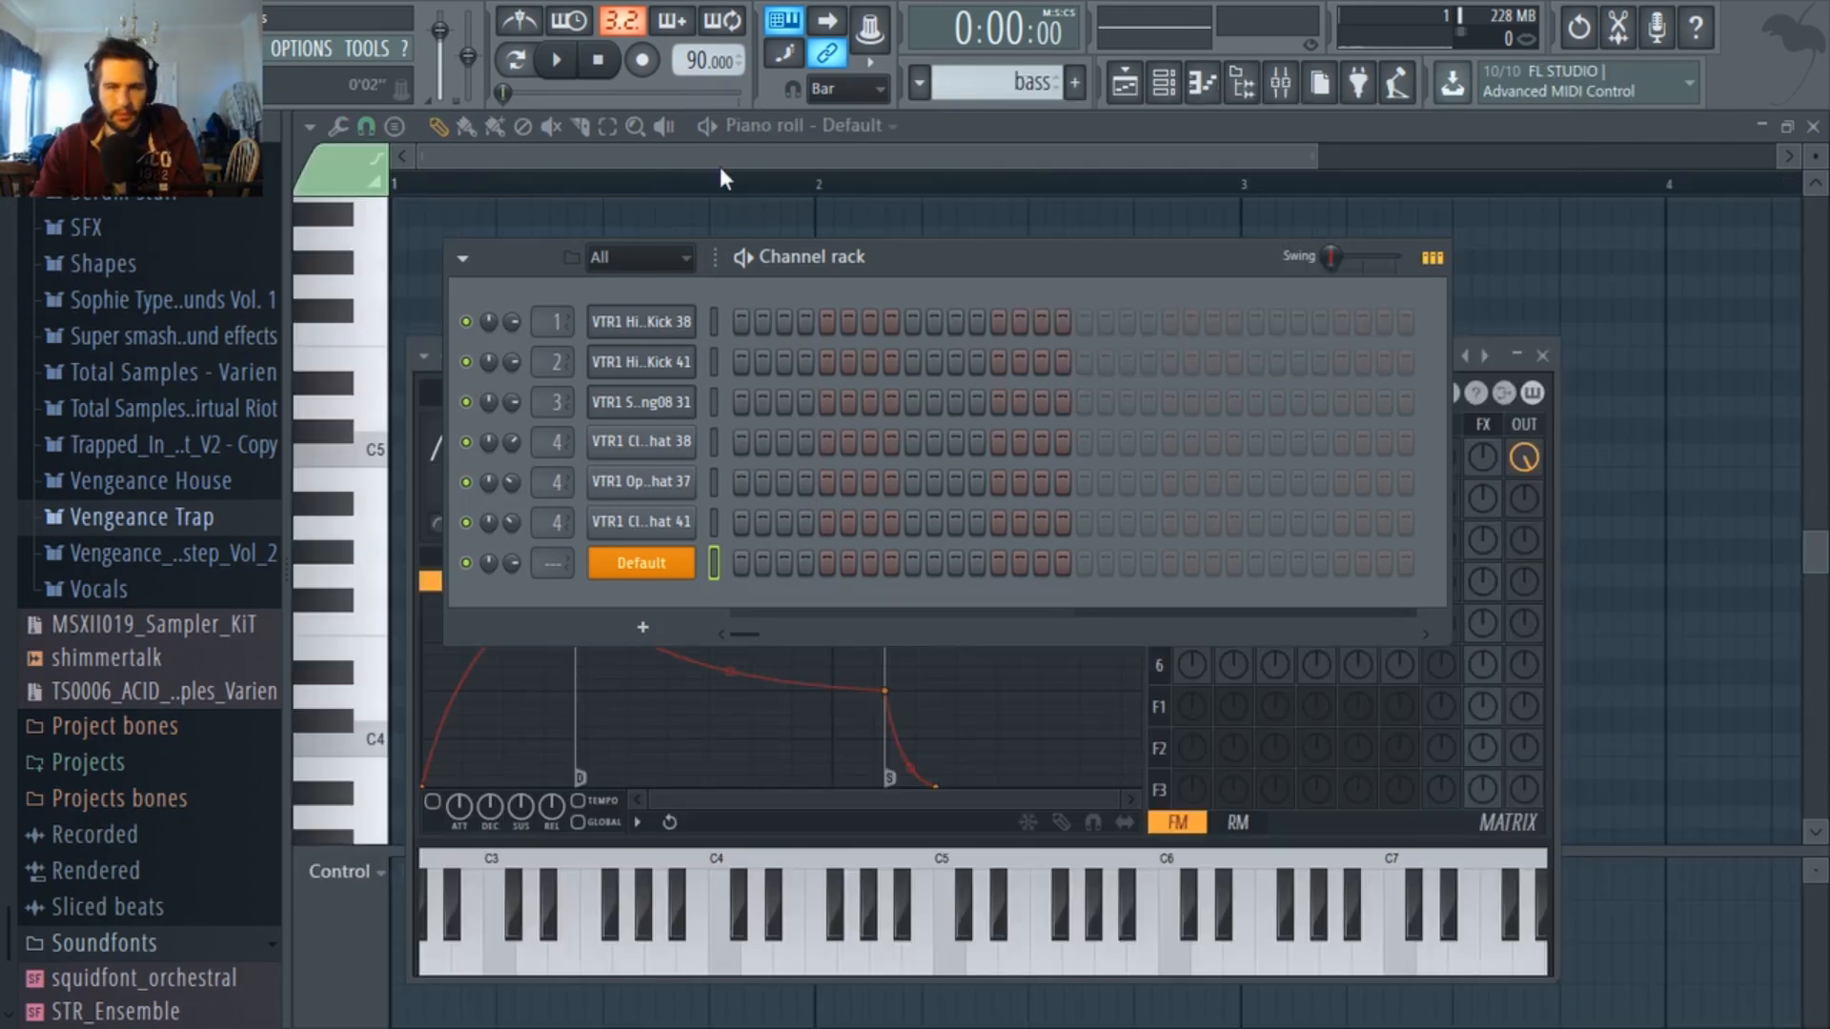
key(F6)
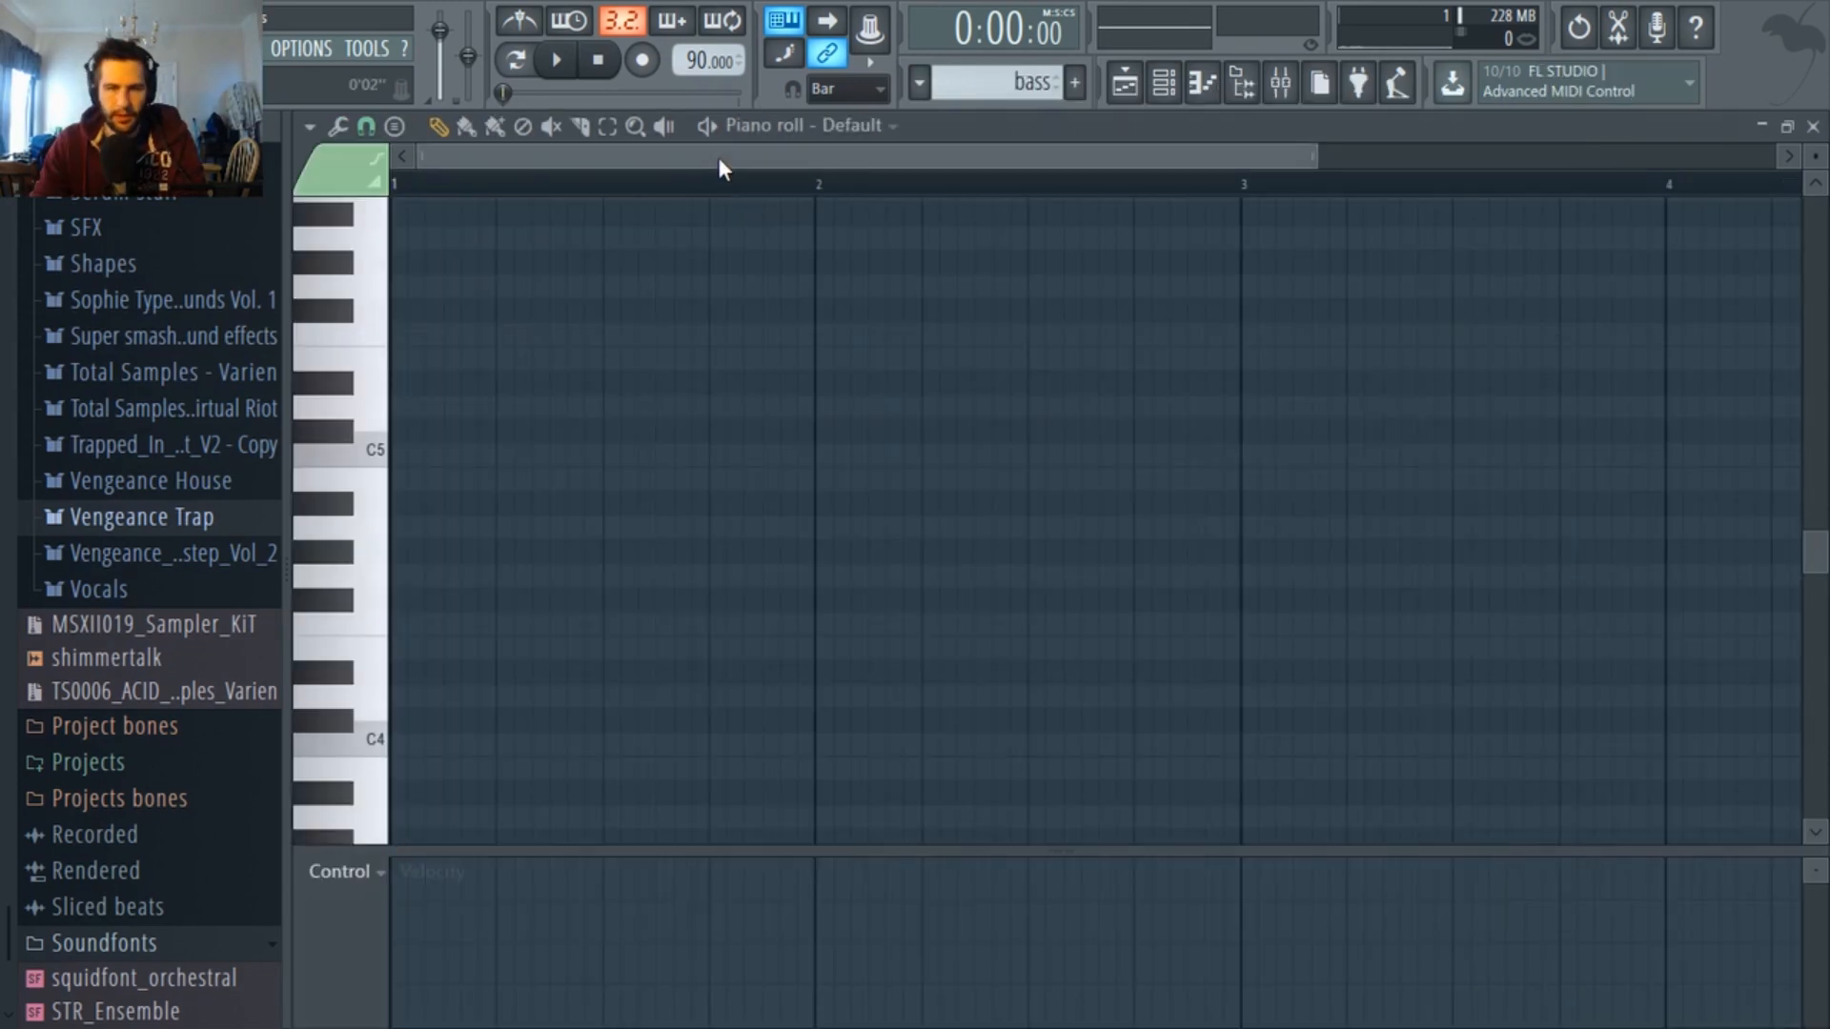
Place a C2 note at the start of bar 1 in the Sytrus channel's piano roll.
key(space)
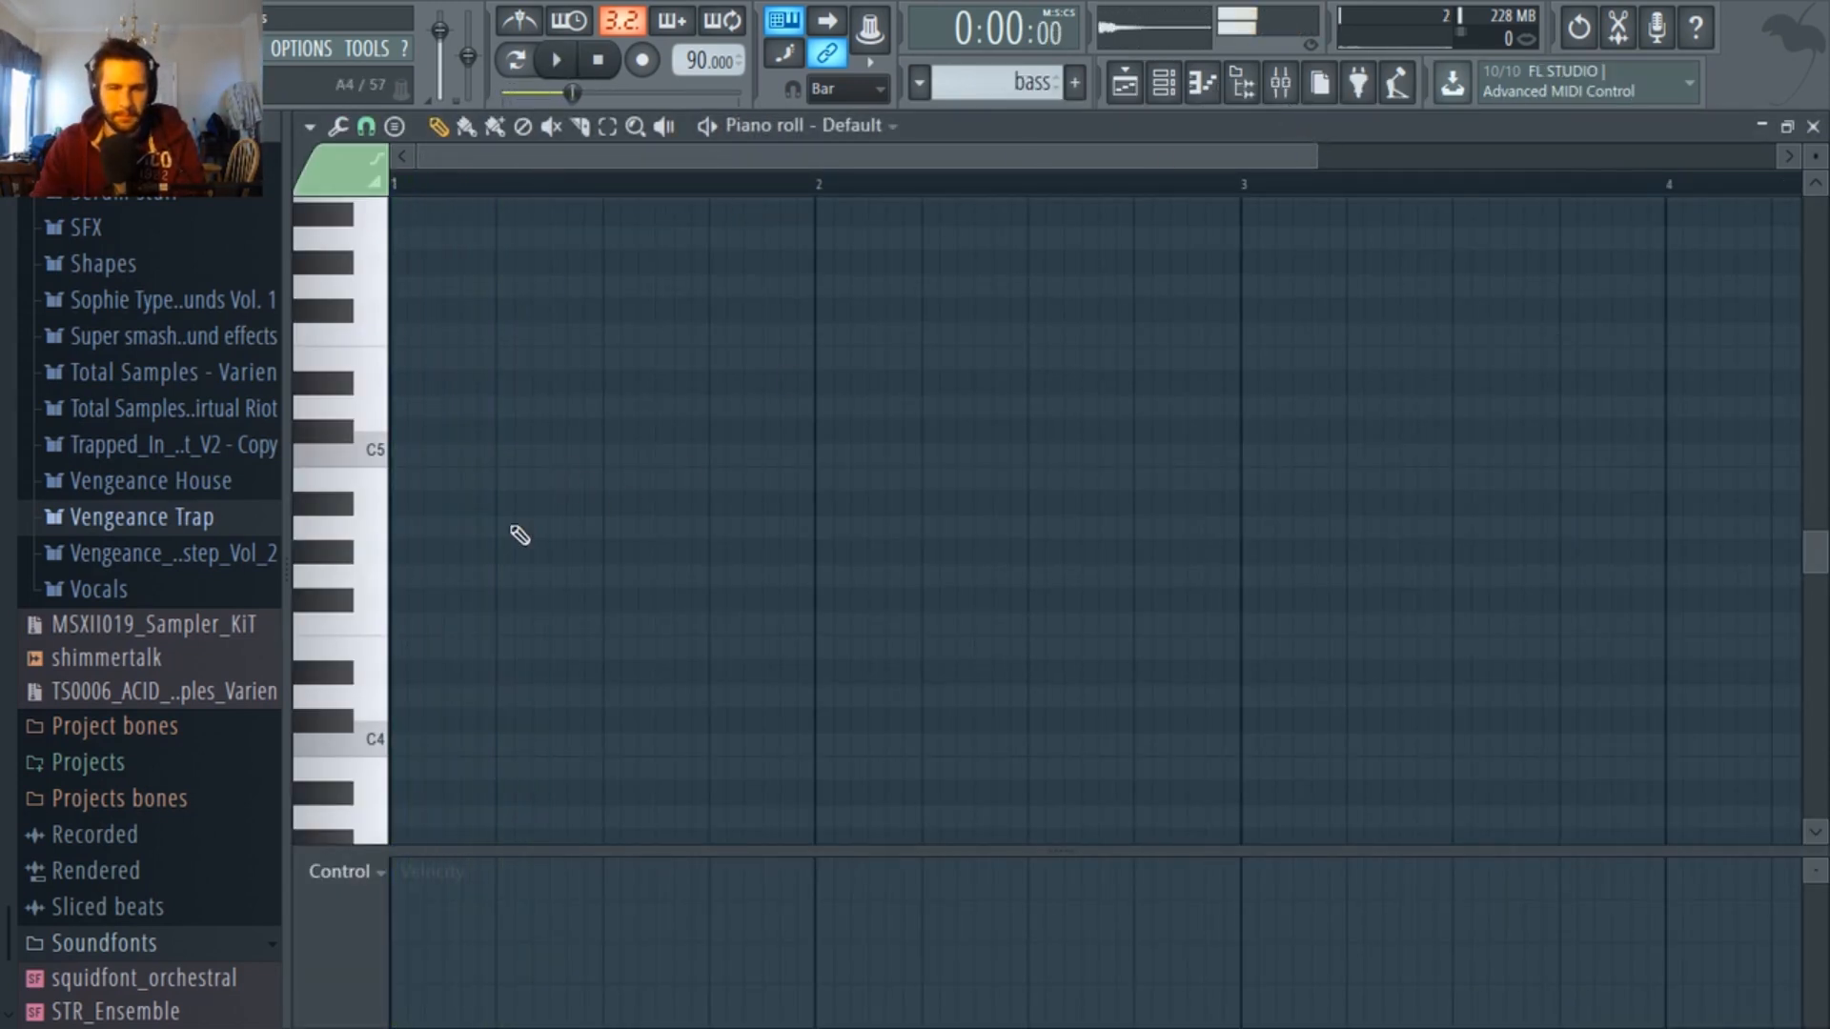
key(space)
scroll(415, 381, down, 5)
scroll(429, 381, down, 5)
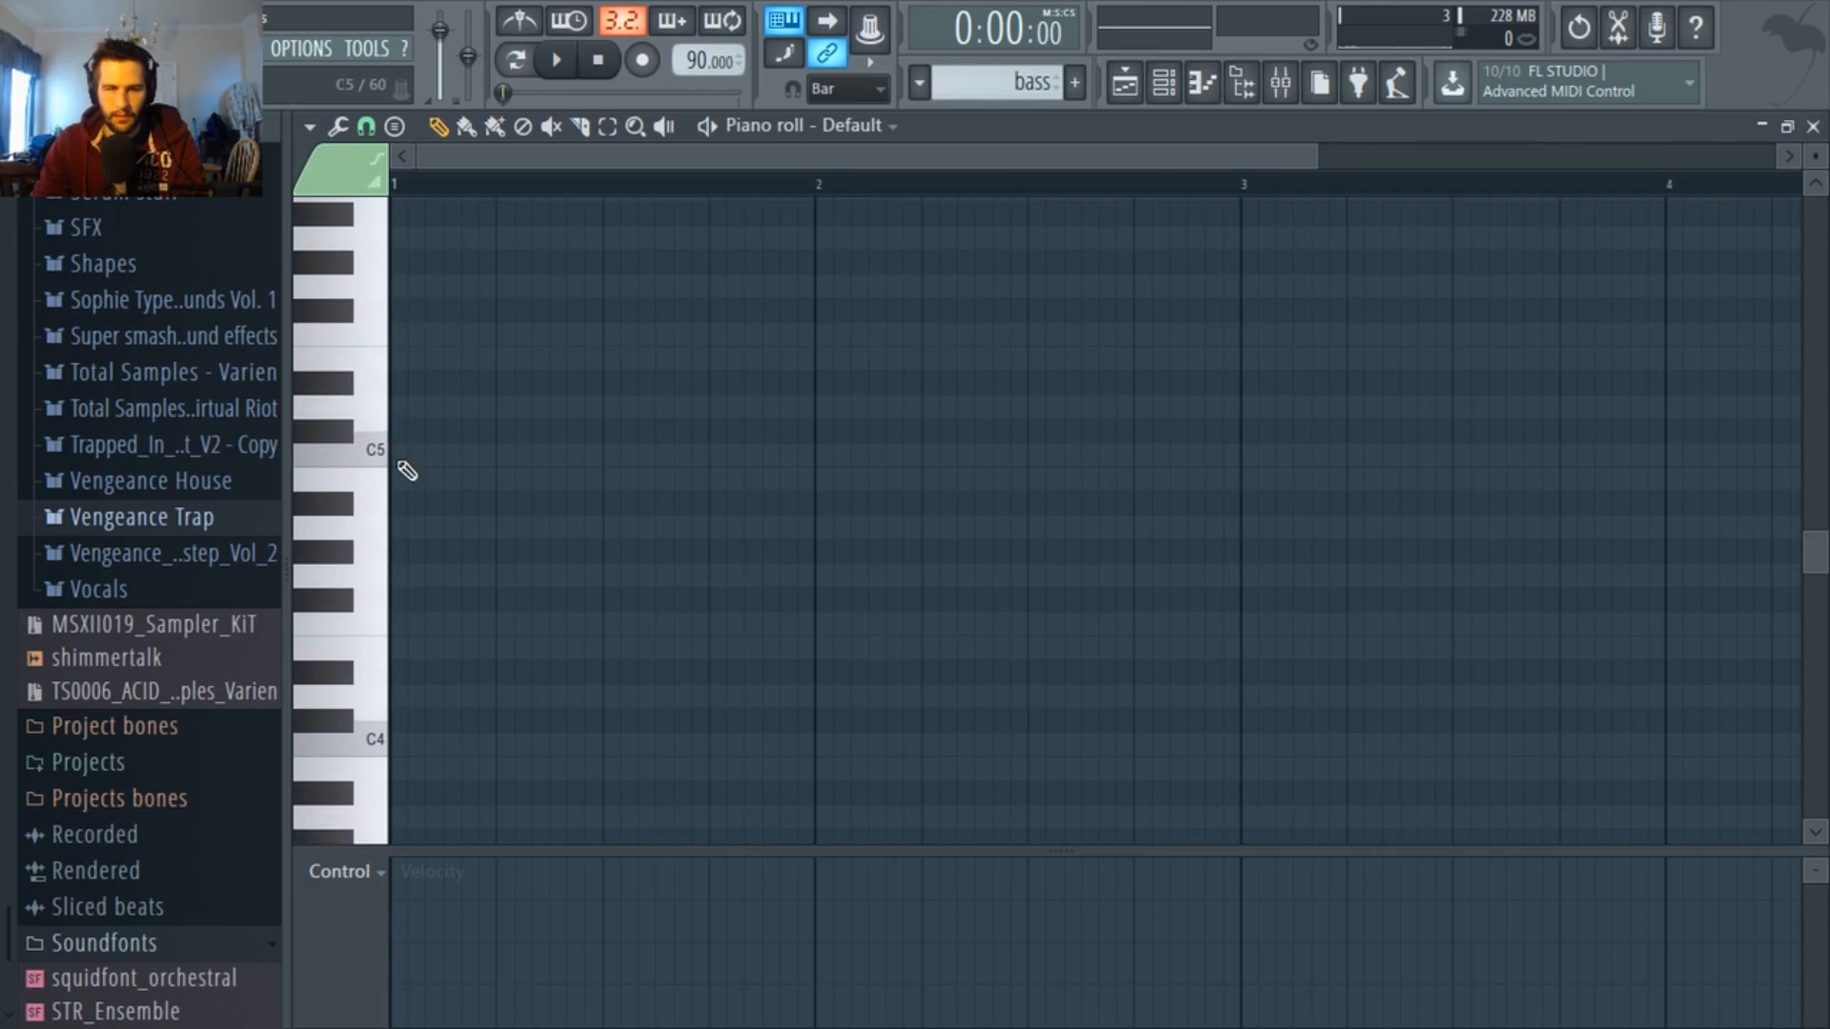
scroll(406, 529, down, 2)
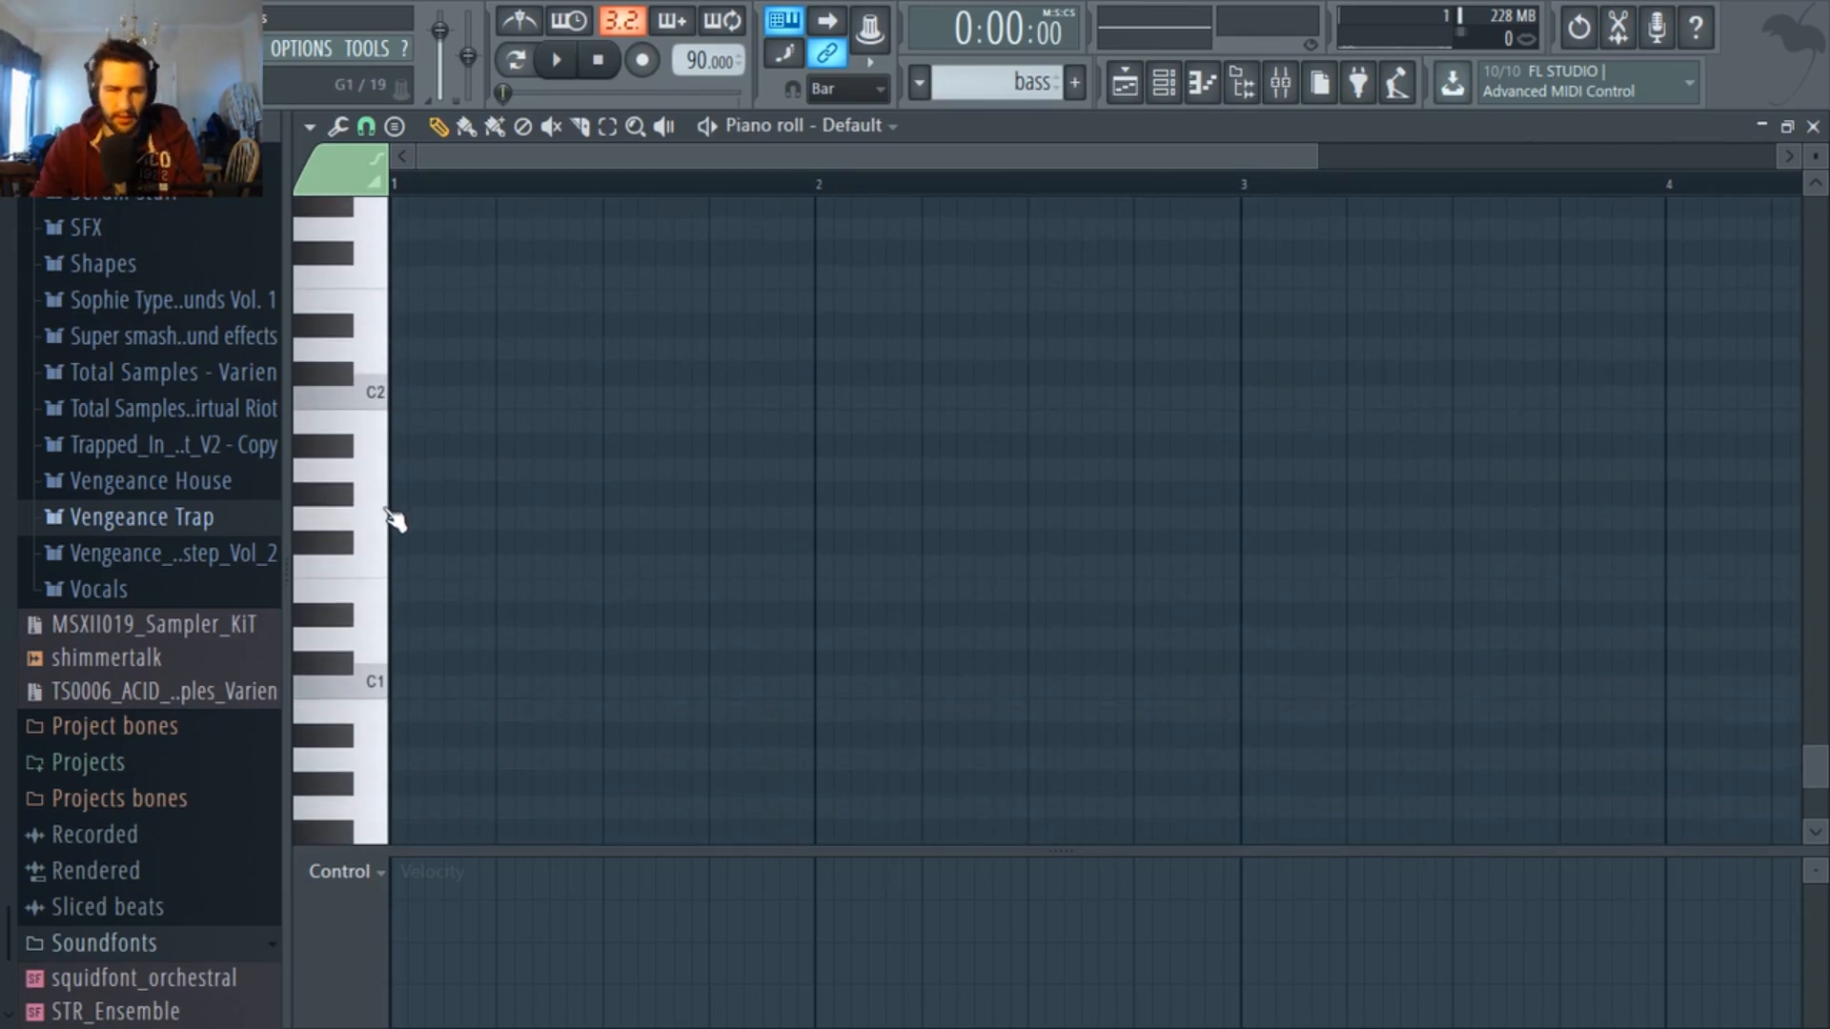
drag(1316, 158, 1514, 157)
scroll(467, 539, up, 2)
scroll(445, 588, down, 1)
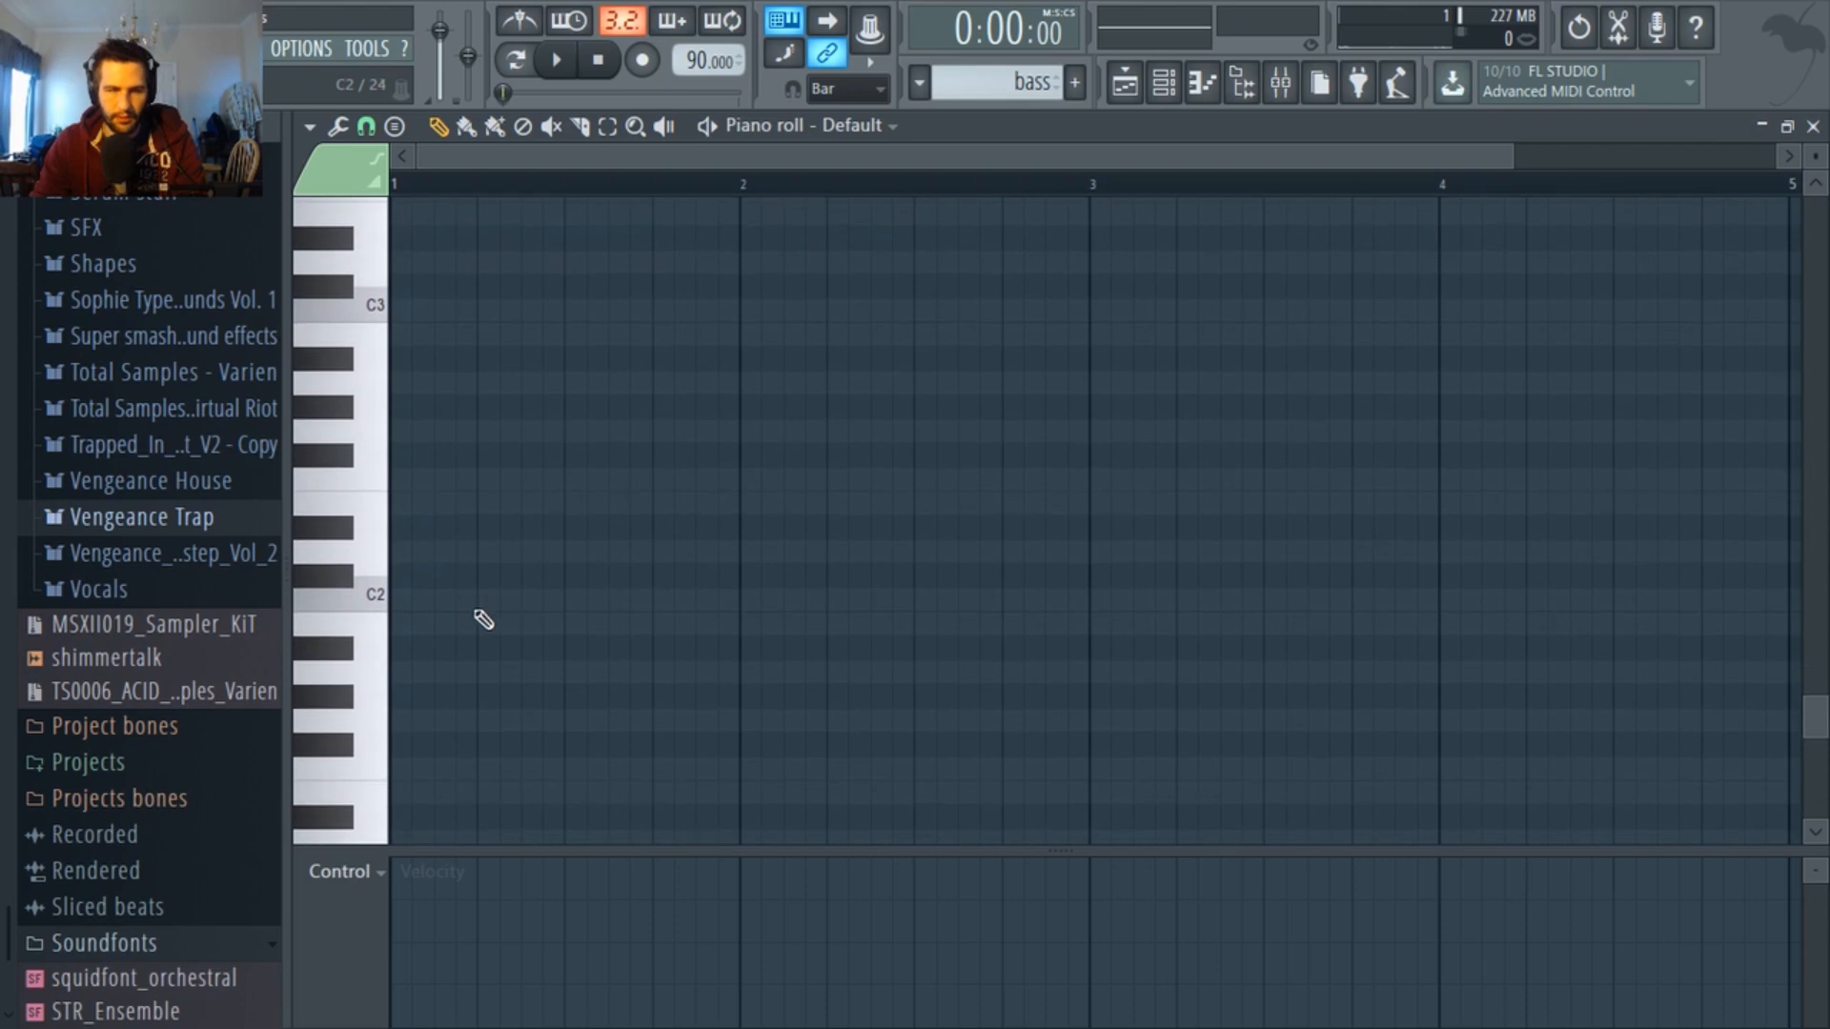
click(397, 599)
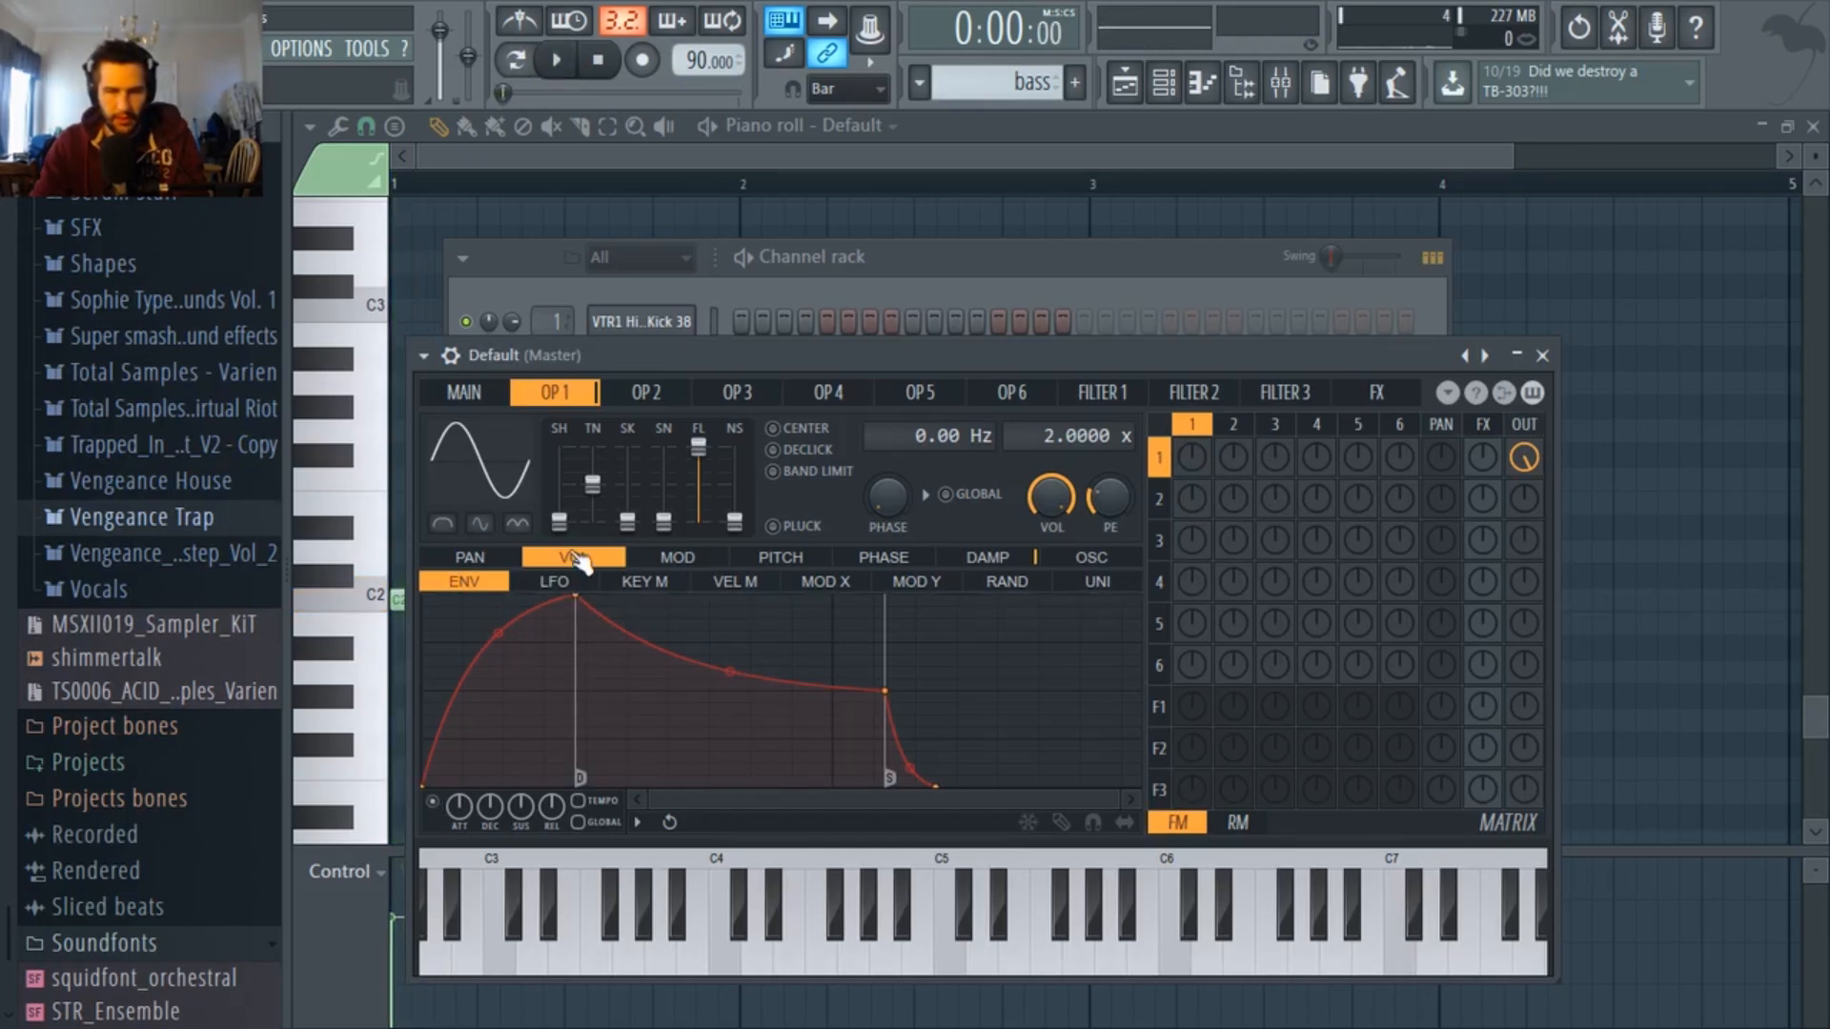
Shape Sytrus operator 1's volume envelope with no attack and a short decay, and delete its release end point.
drag(575, 595, 408, 583)
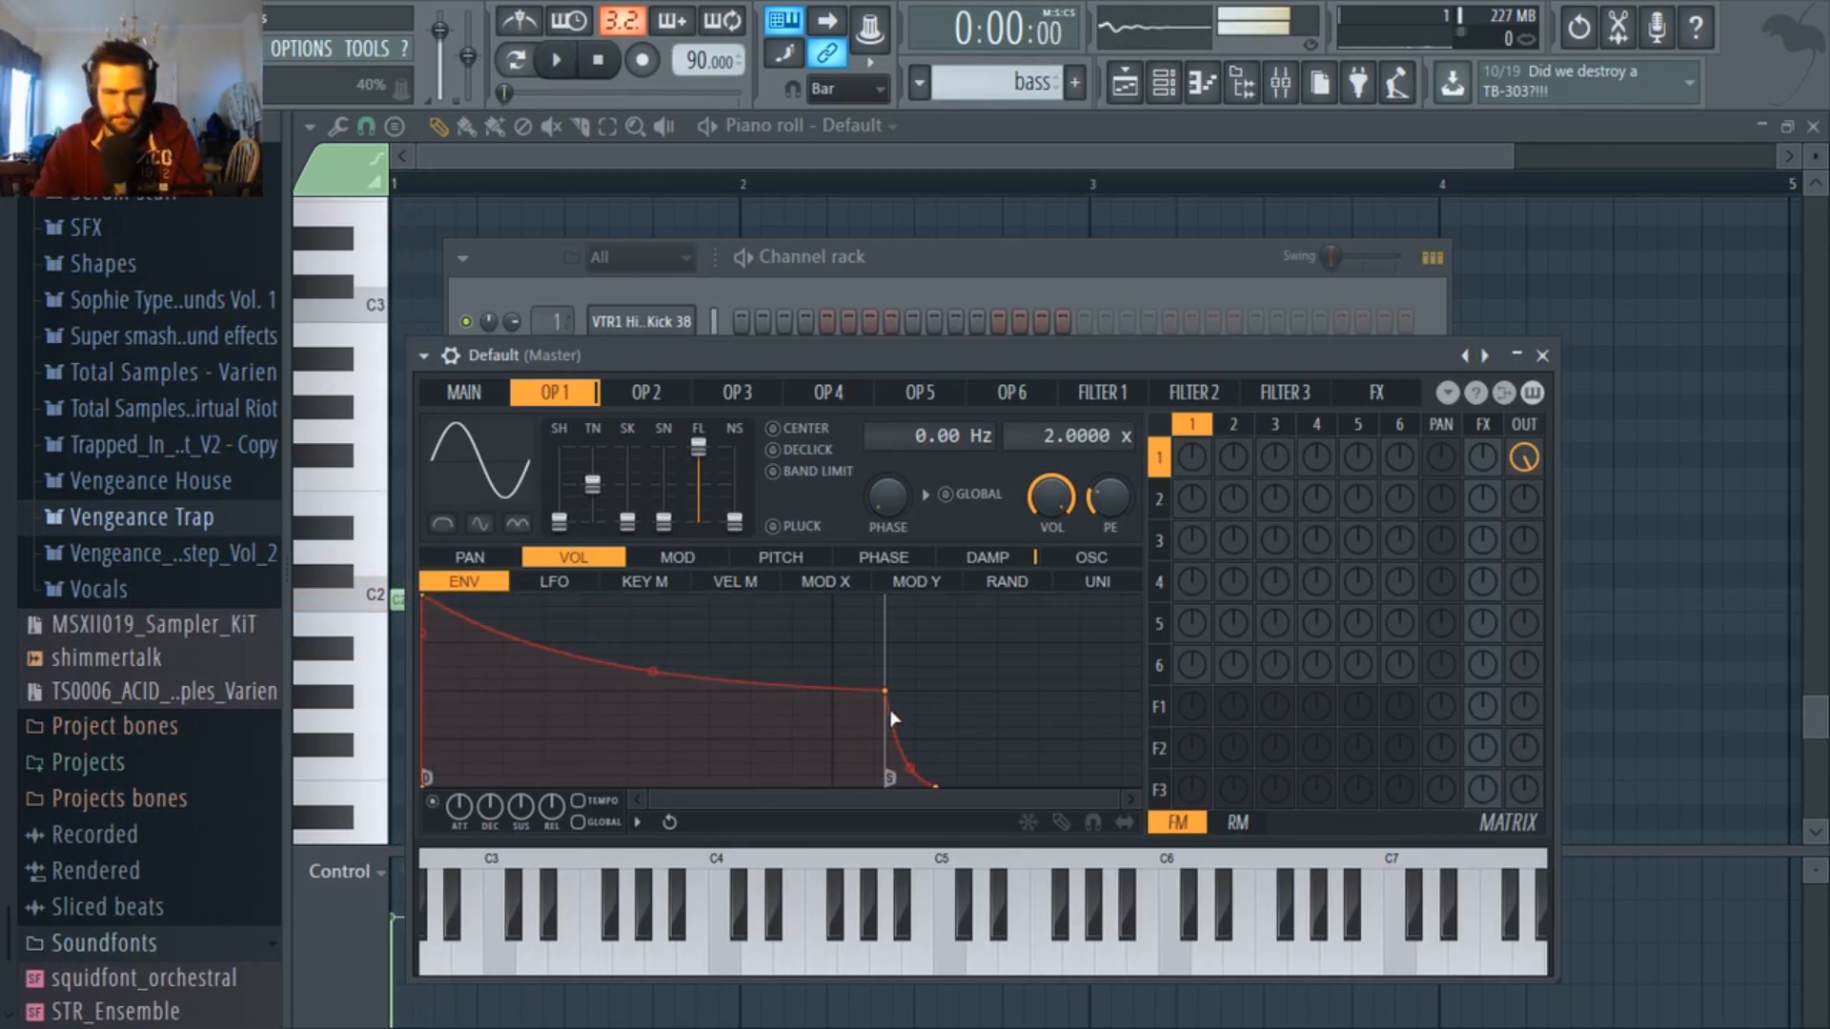
drag(907, 700, 748, 766)
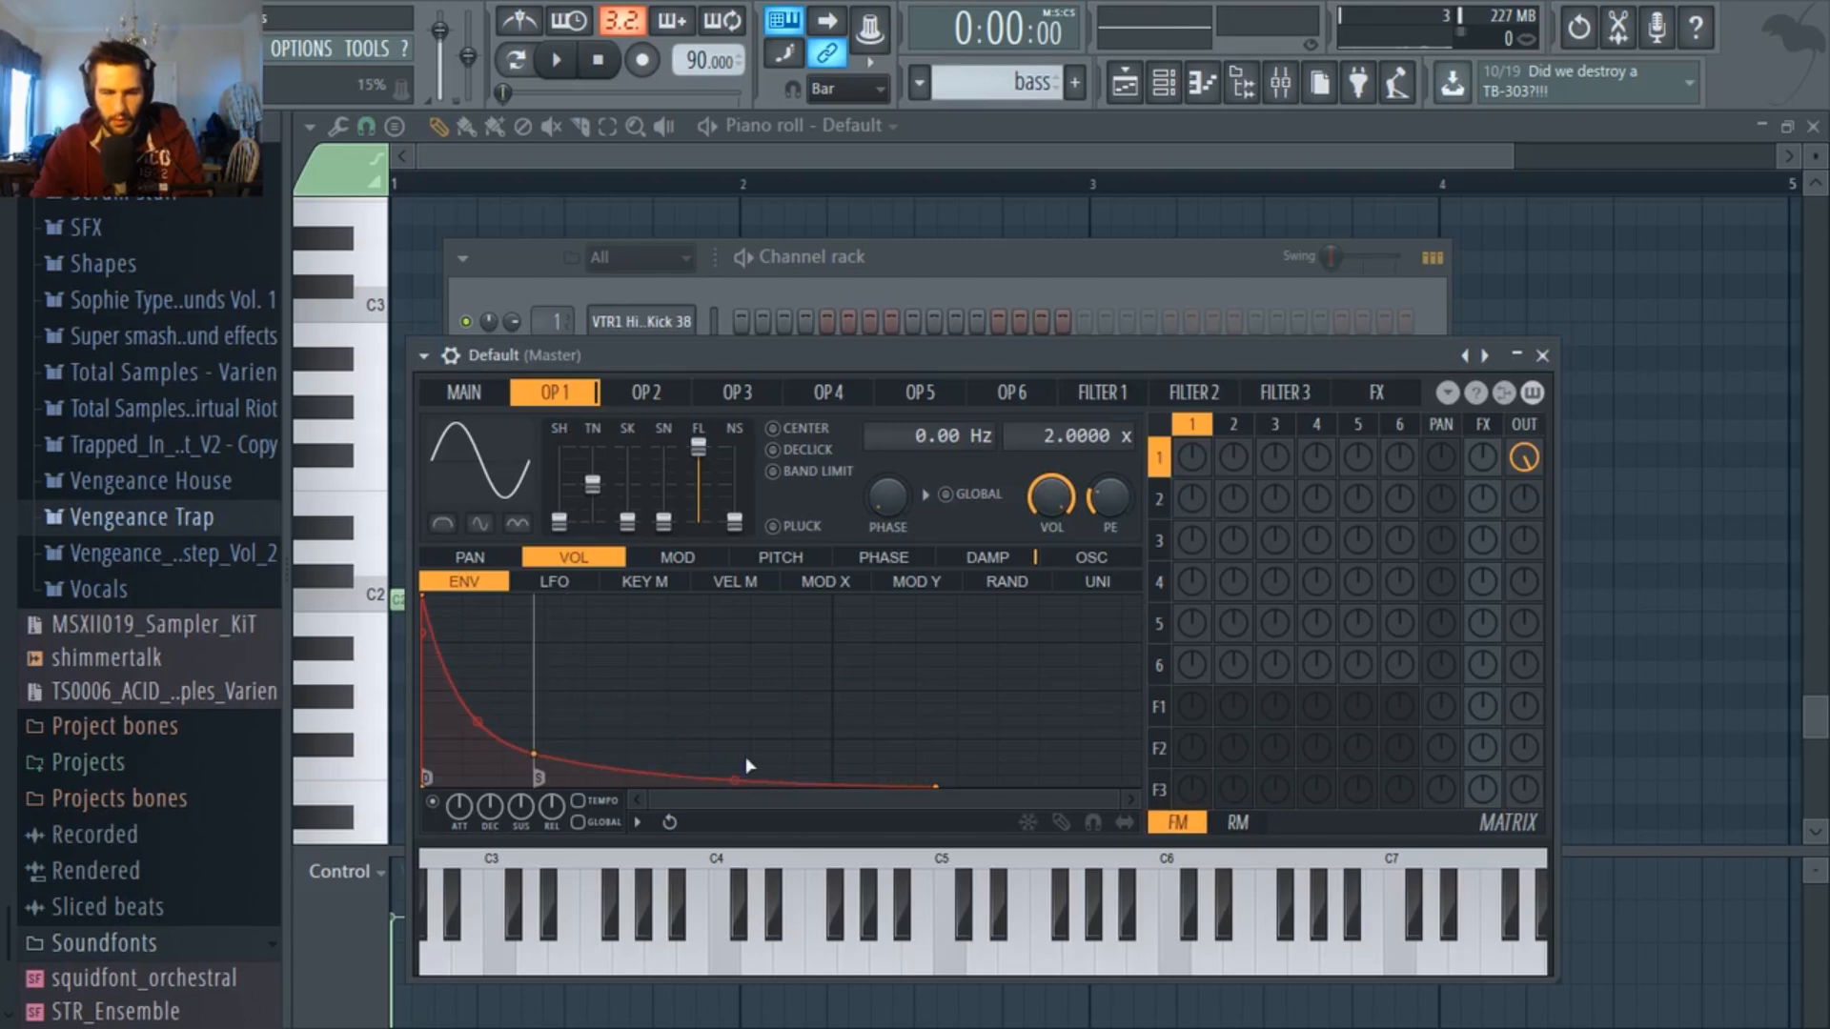
drag(929, 787, 619, 826)
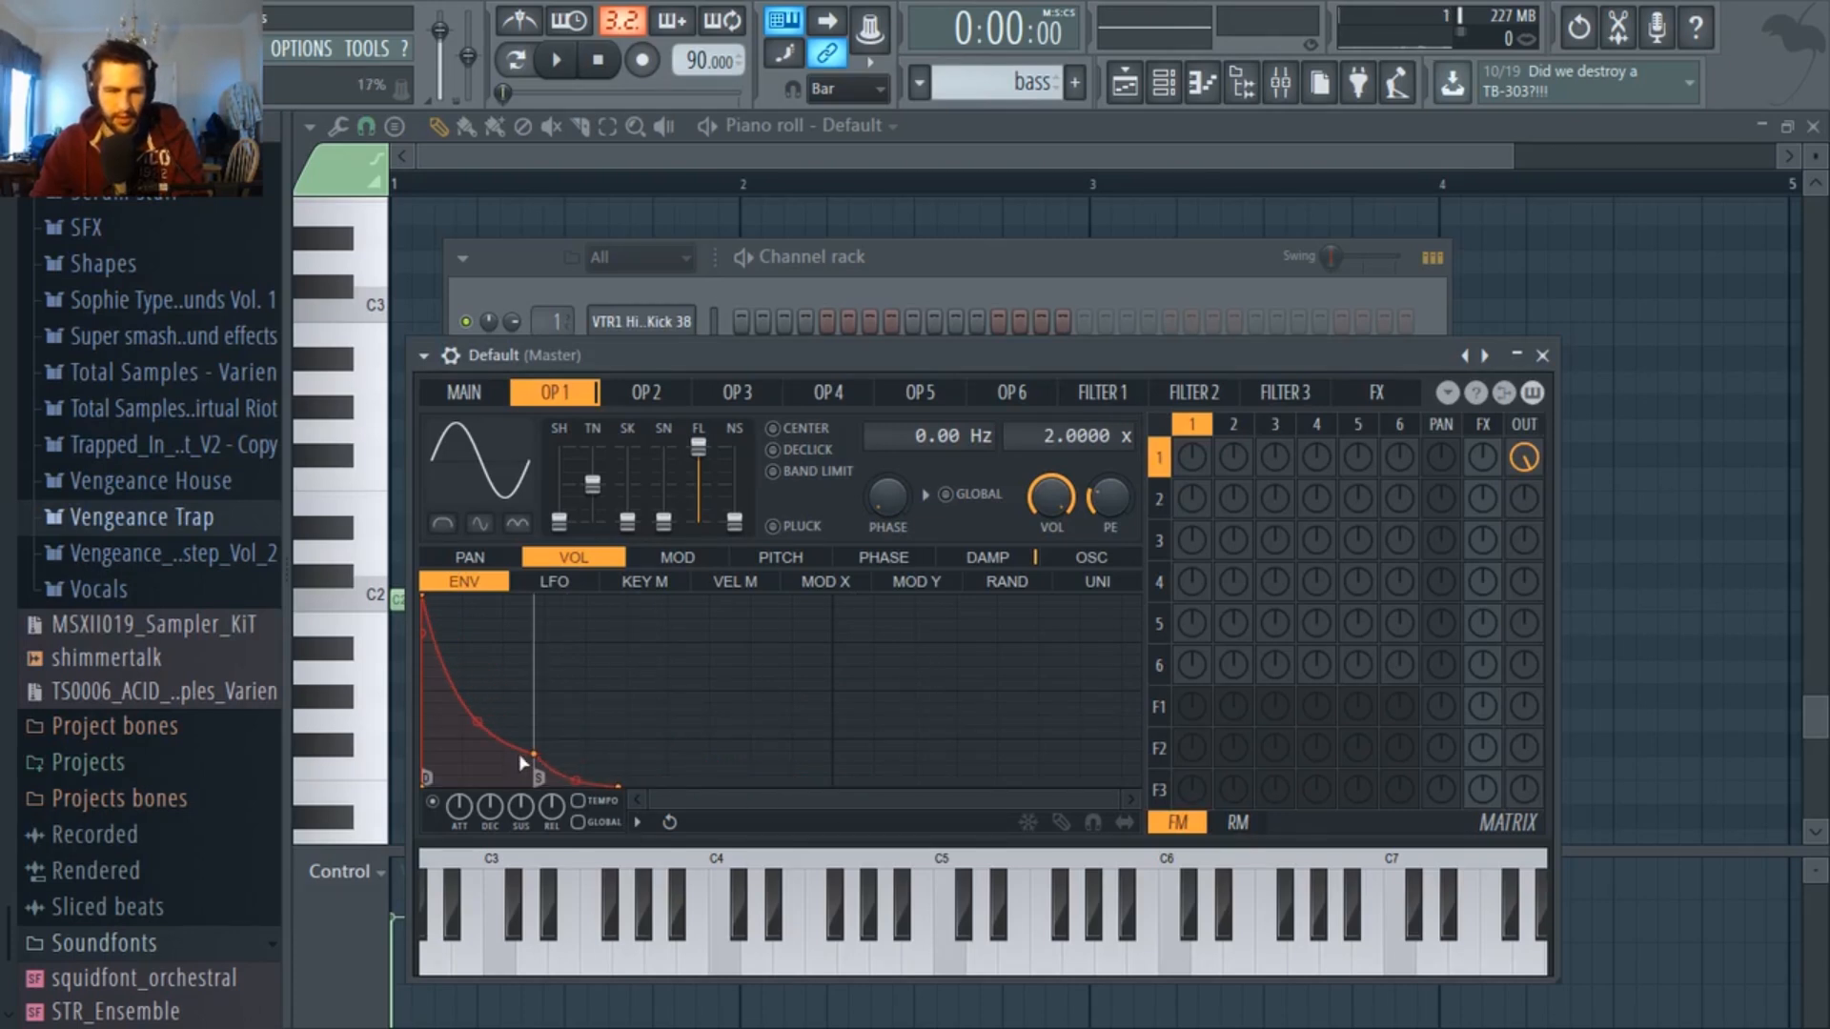
drag(532, 758, 524, 774)
right_click(617, 786)
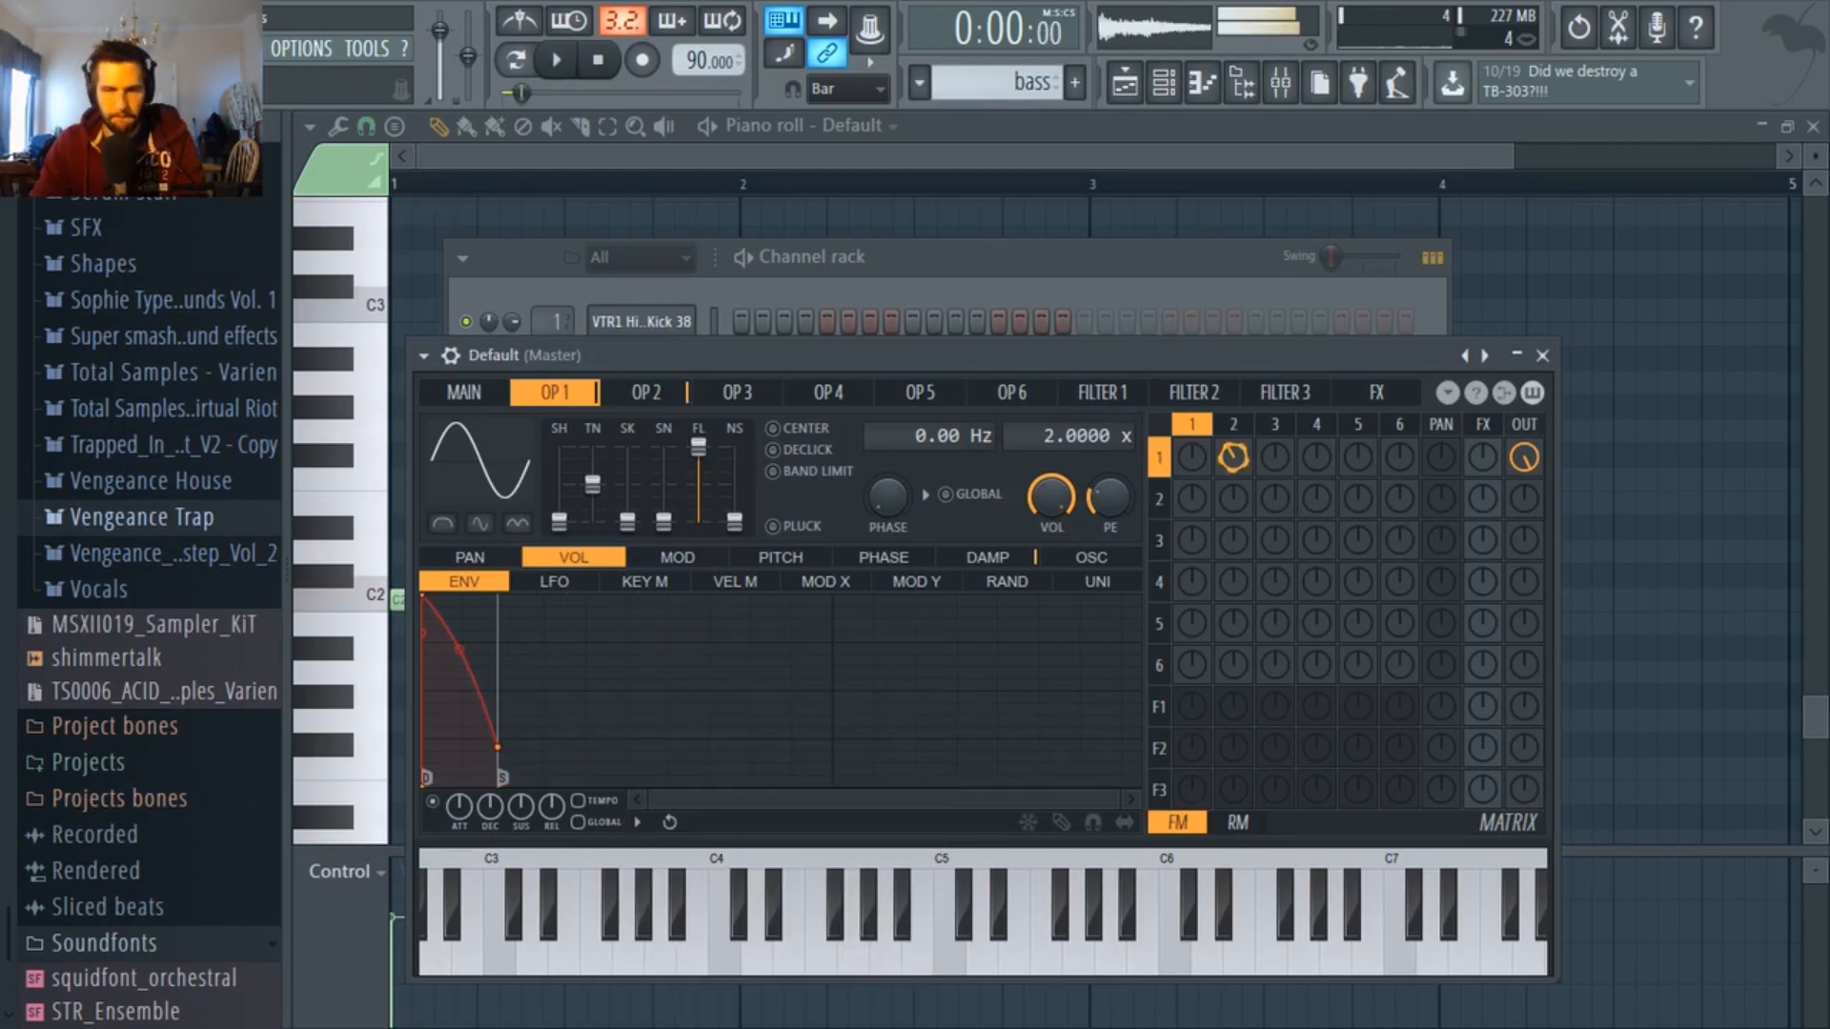
Lengthen Sytrus operator 1's volume envelope decay and audition the sound with operators 1 and 2 linked in the modulation matrix.
click(1222, 434)
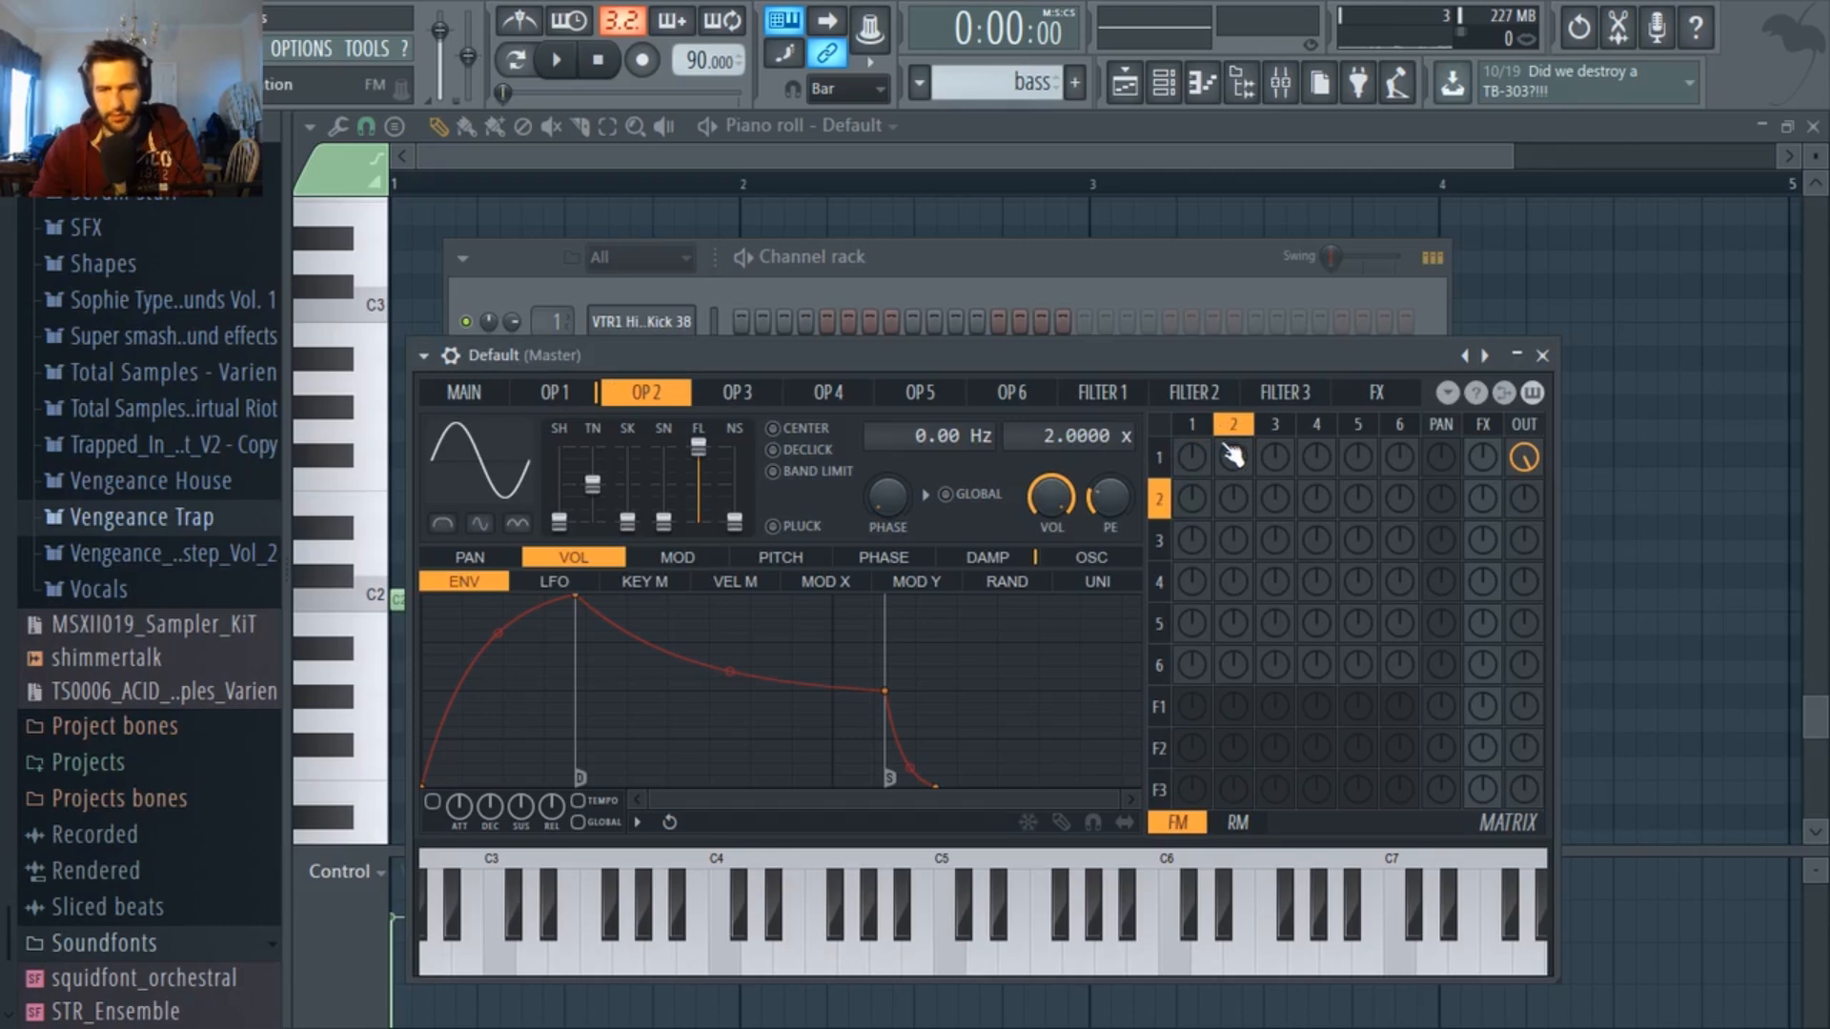
click(1229, 453)
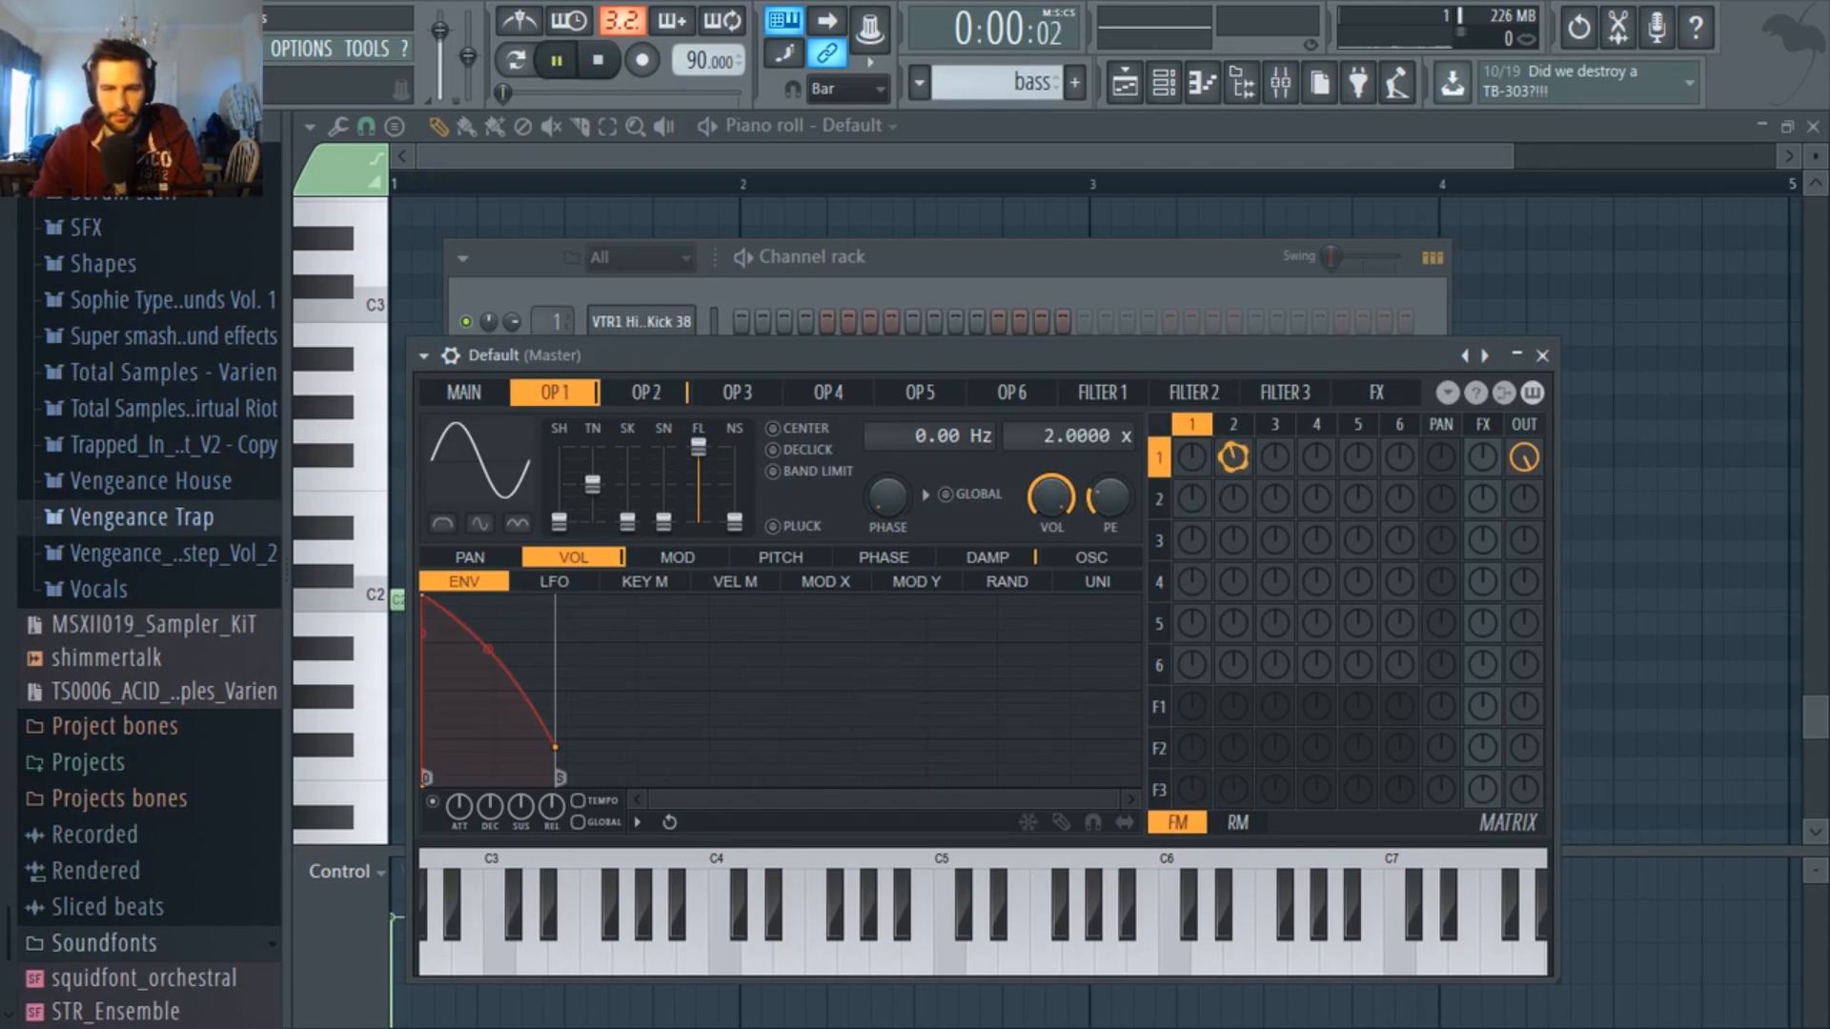
key(space)
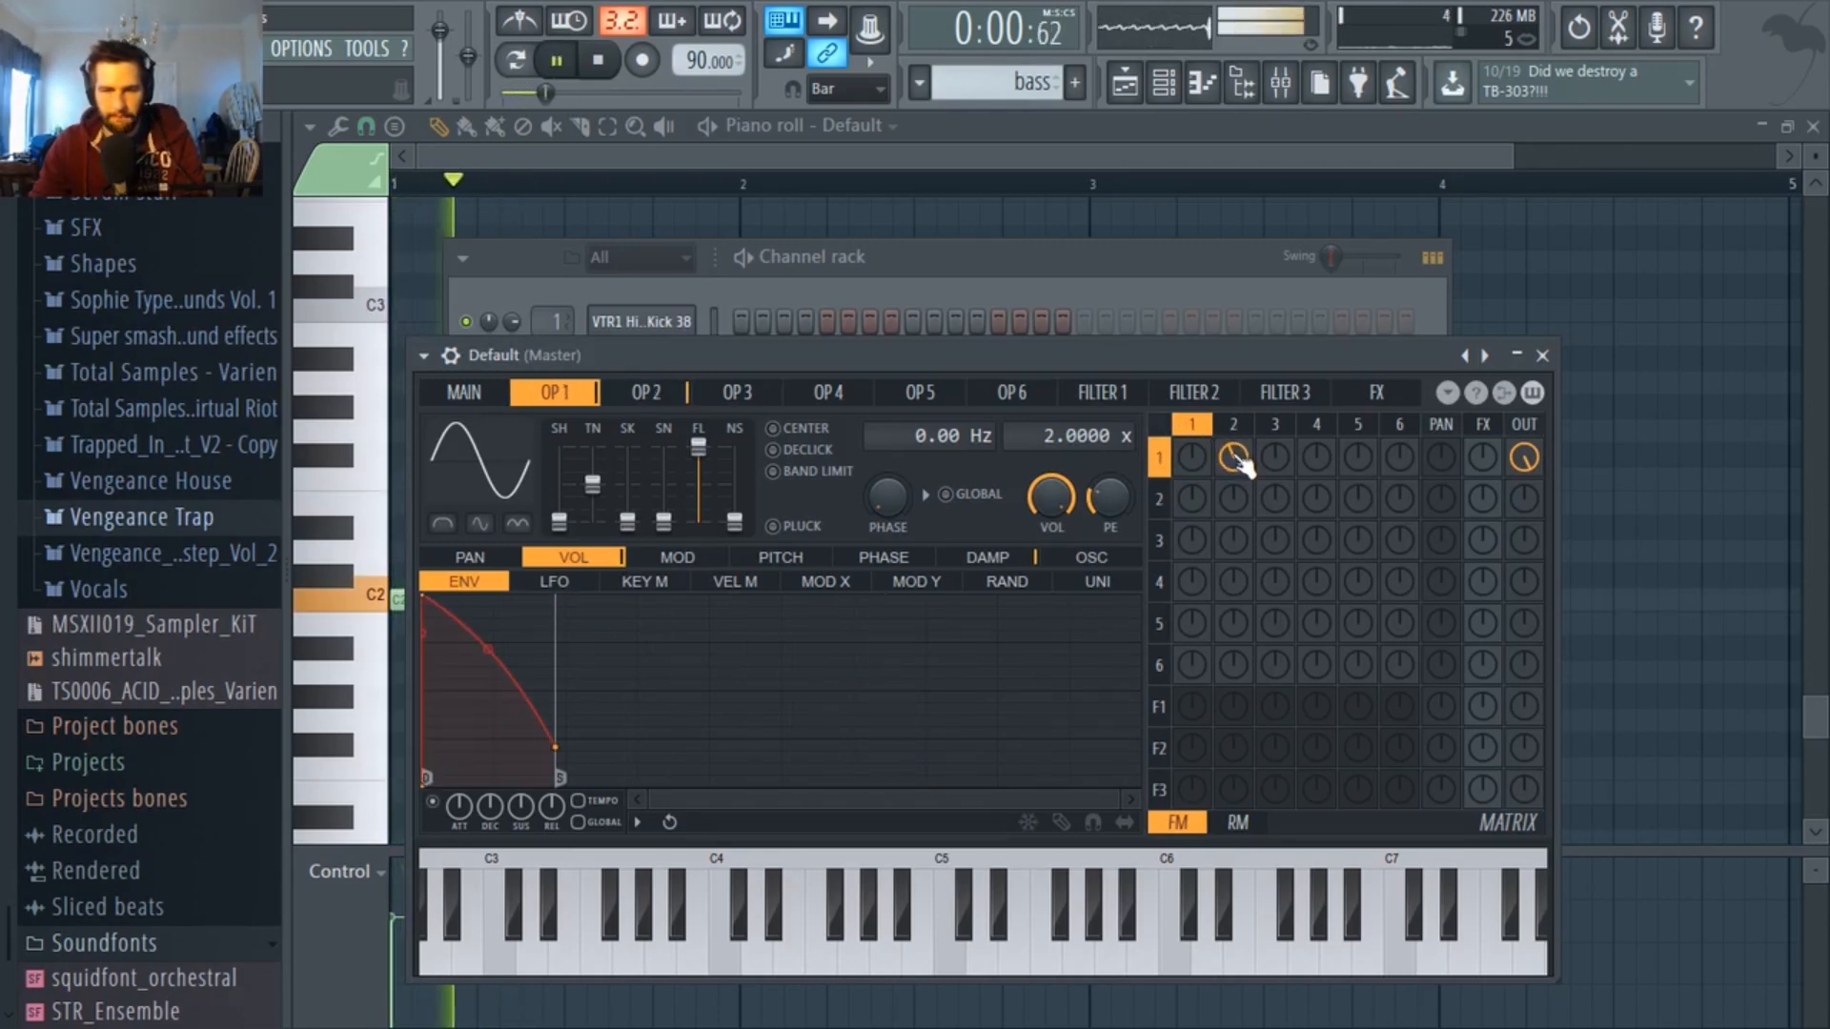
Reopen the Sytrus channel's piano roll, audition the pattern and add a second C2 note in the latter half of bar 1.
click(939, 258)
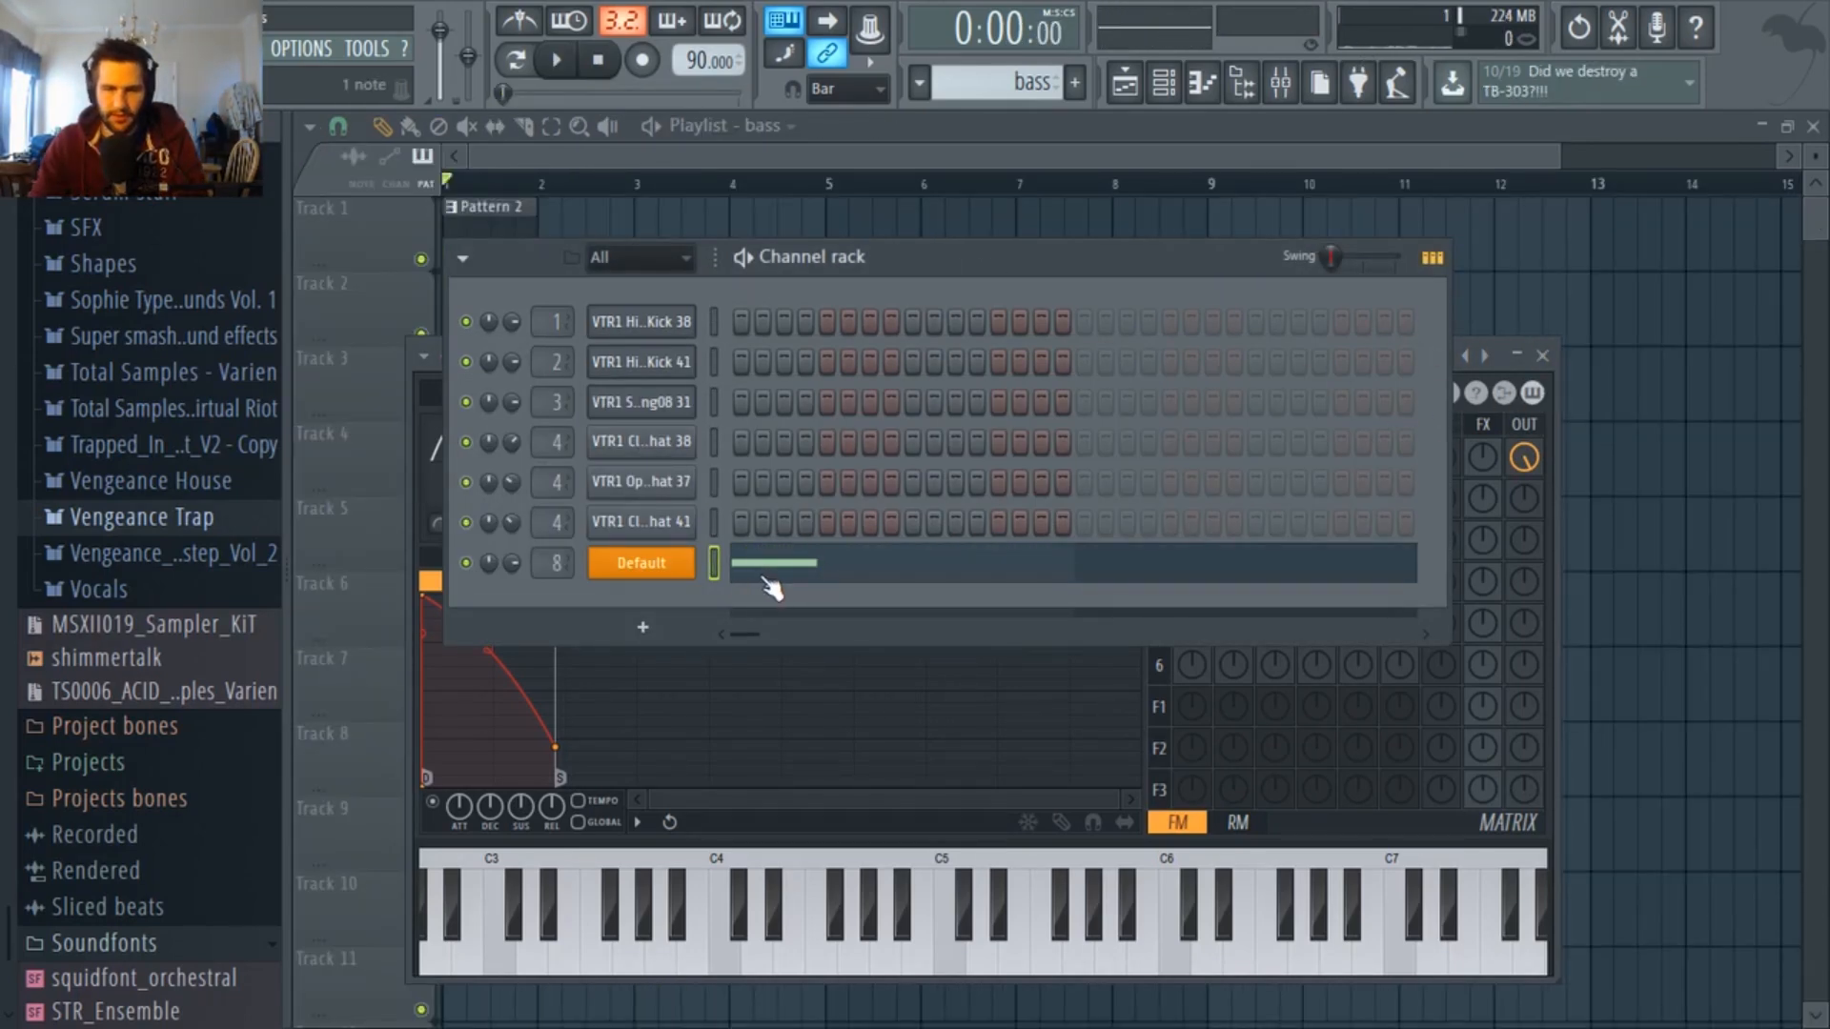
click(770, 588)
key(space)
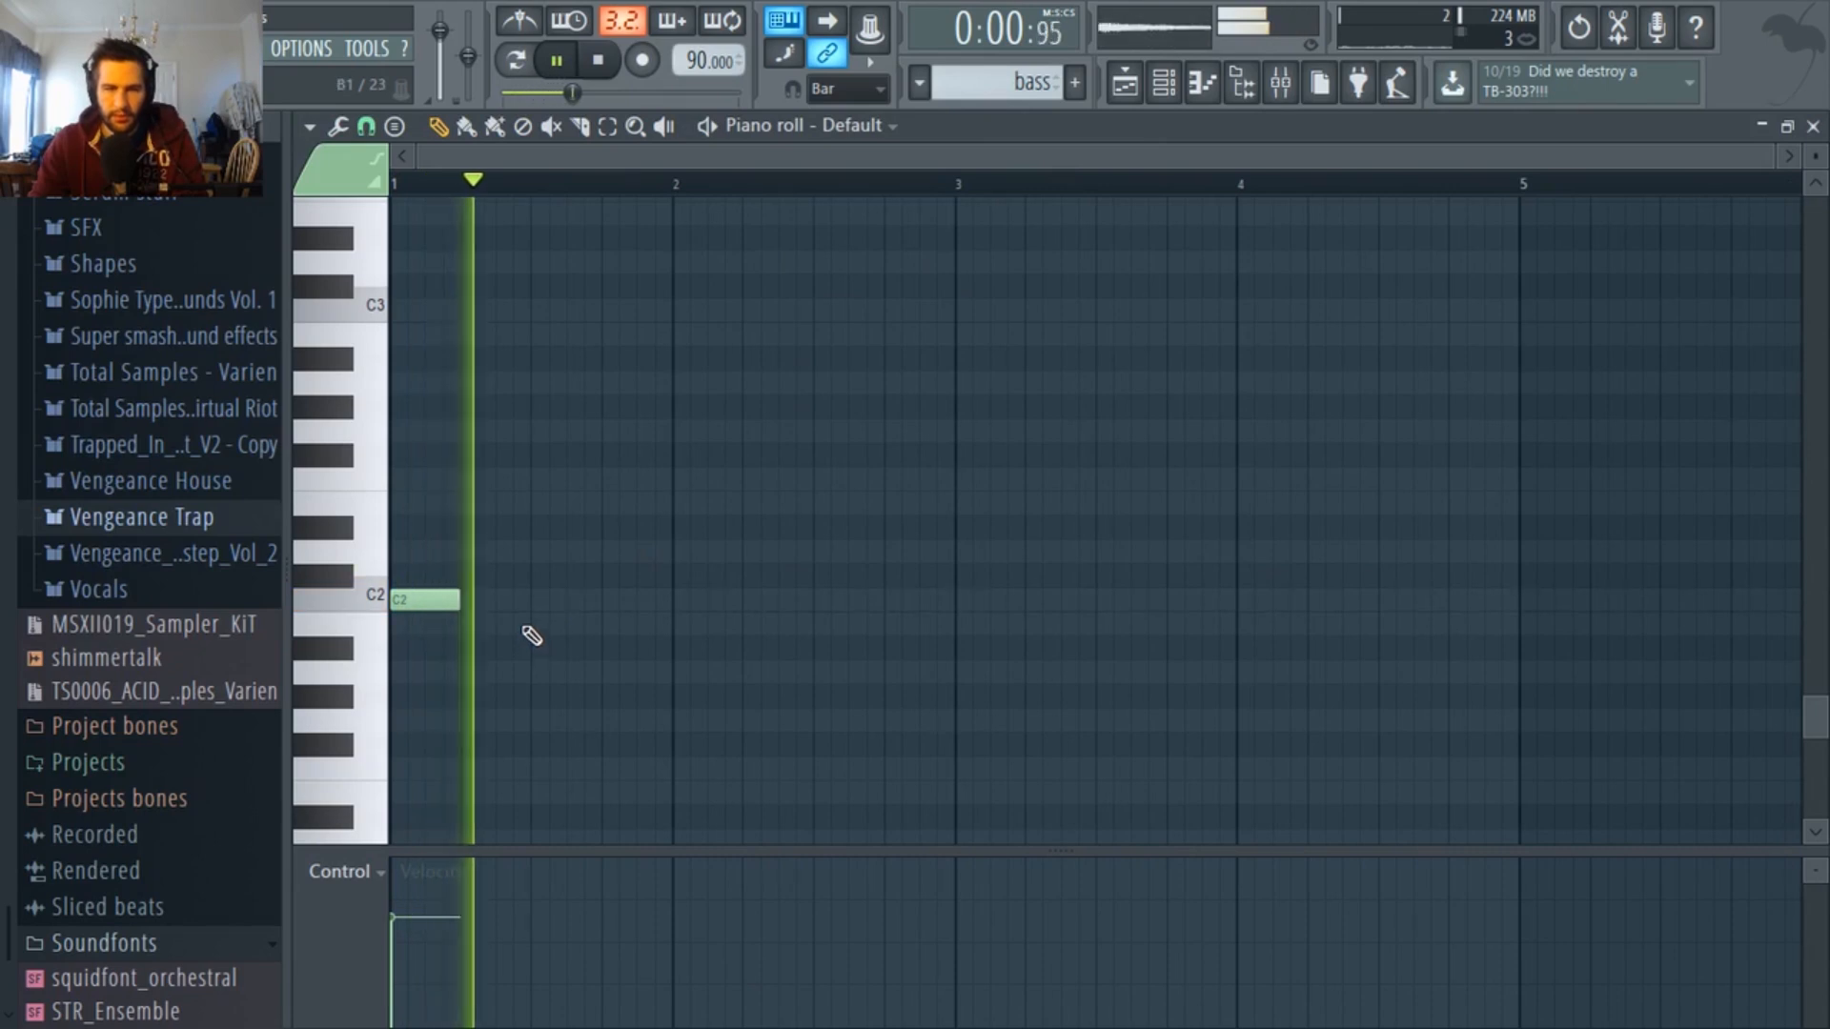
key(space)
scroll(548, 618, up, 2)
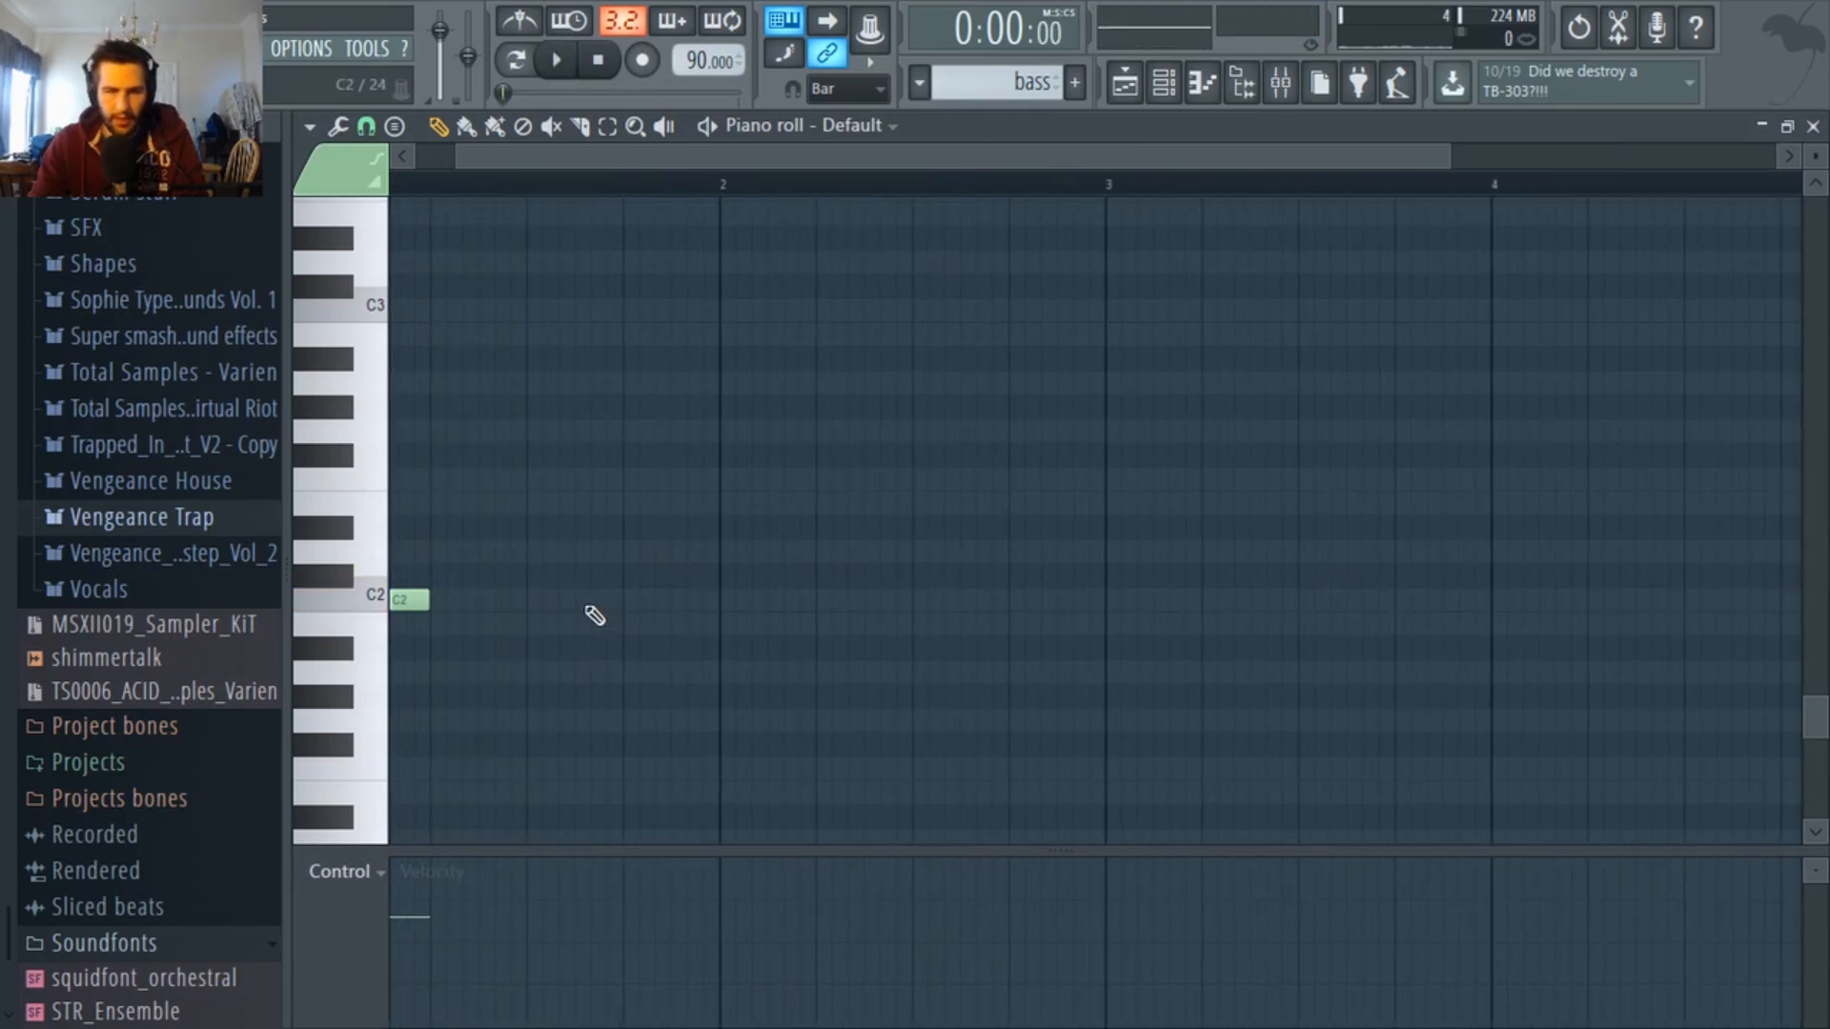
scroll(581, 612, down, 2)
click(570, 601)
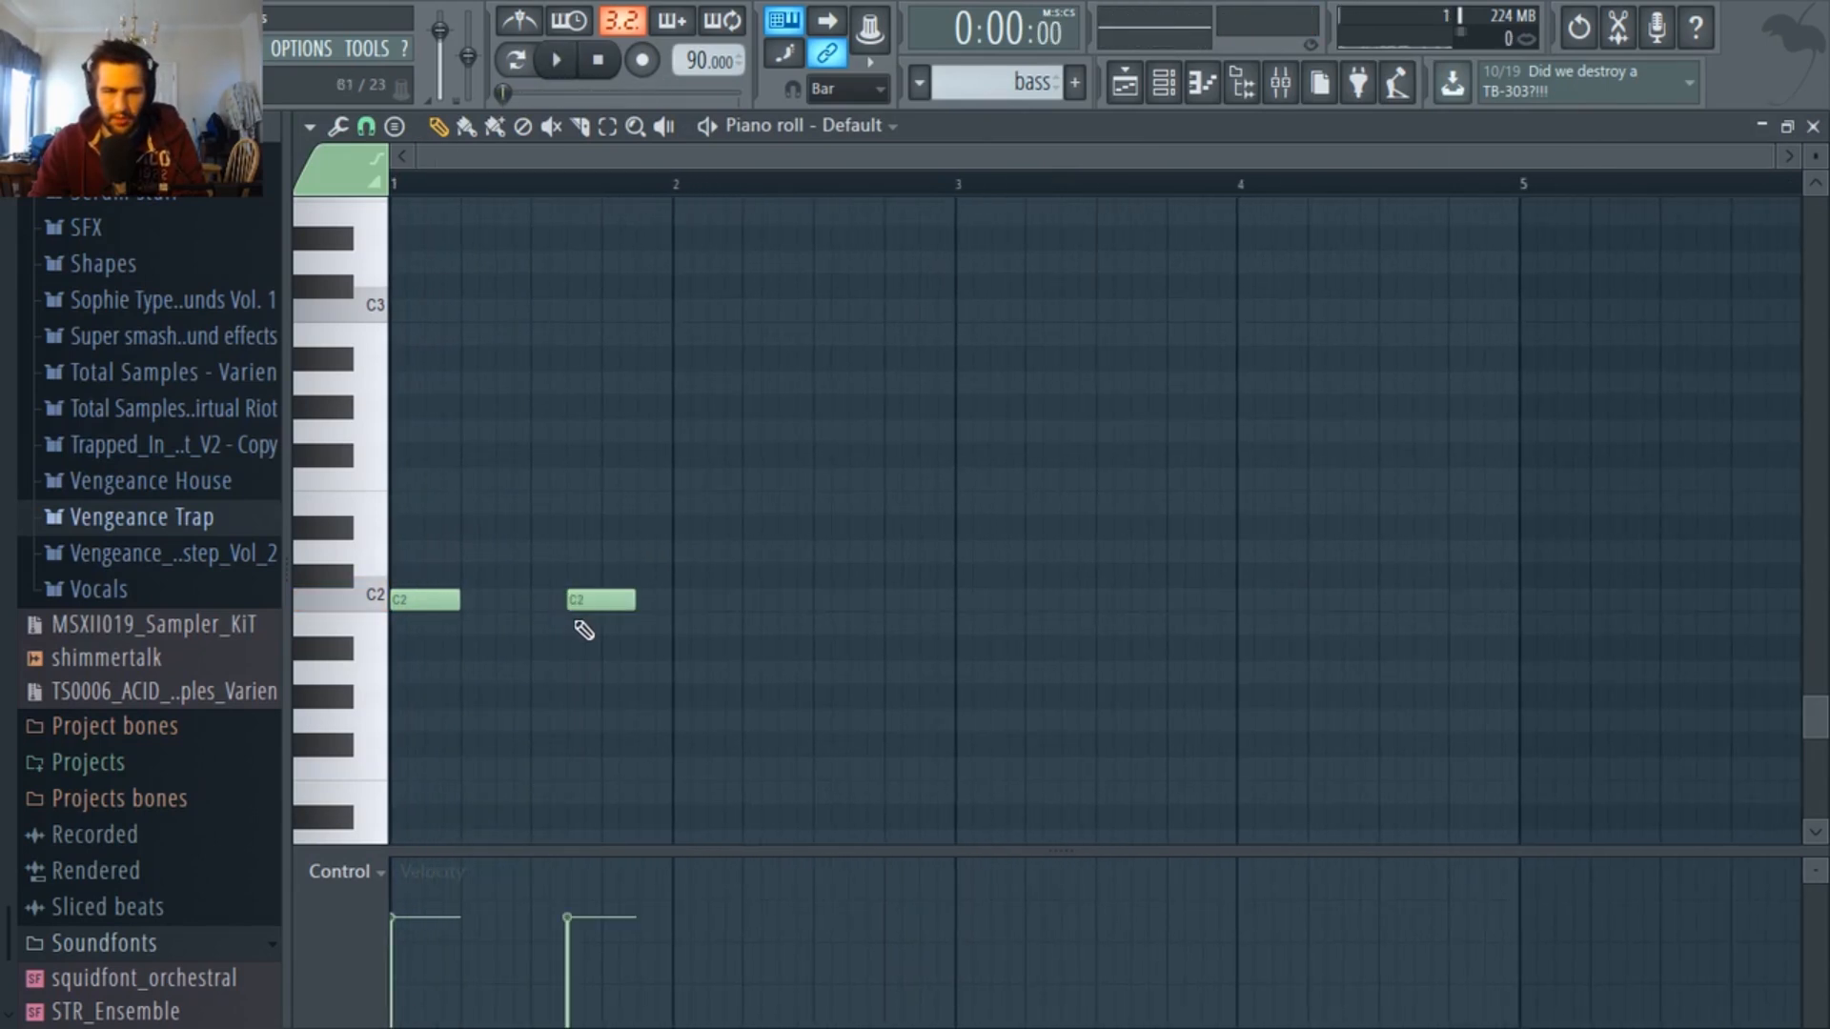
scroll(583, 630, up, 3)
scroll(653, 625, down, 3)
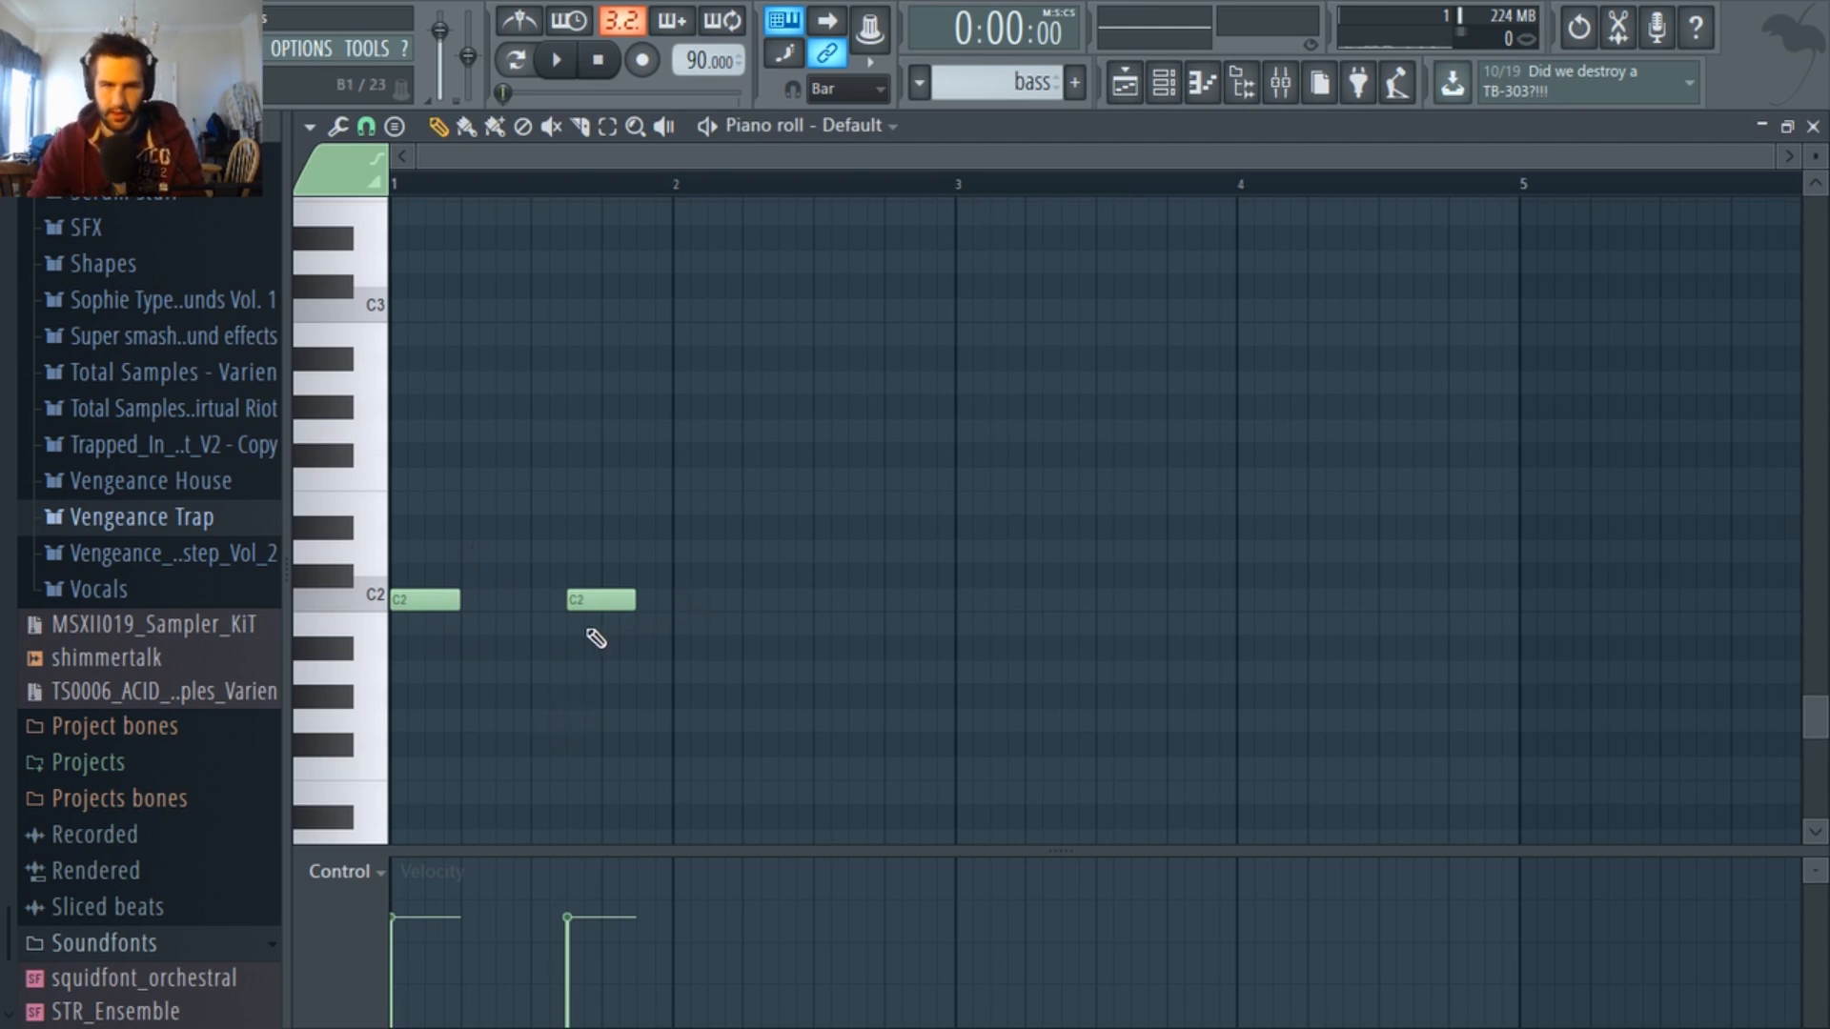
Rework bar 1's bass line into a C2, a short A1, a D2 and a longer C2 that ends at bar 2.
key(space)
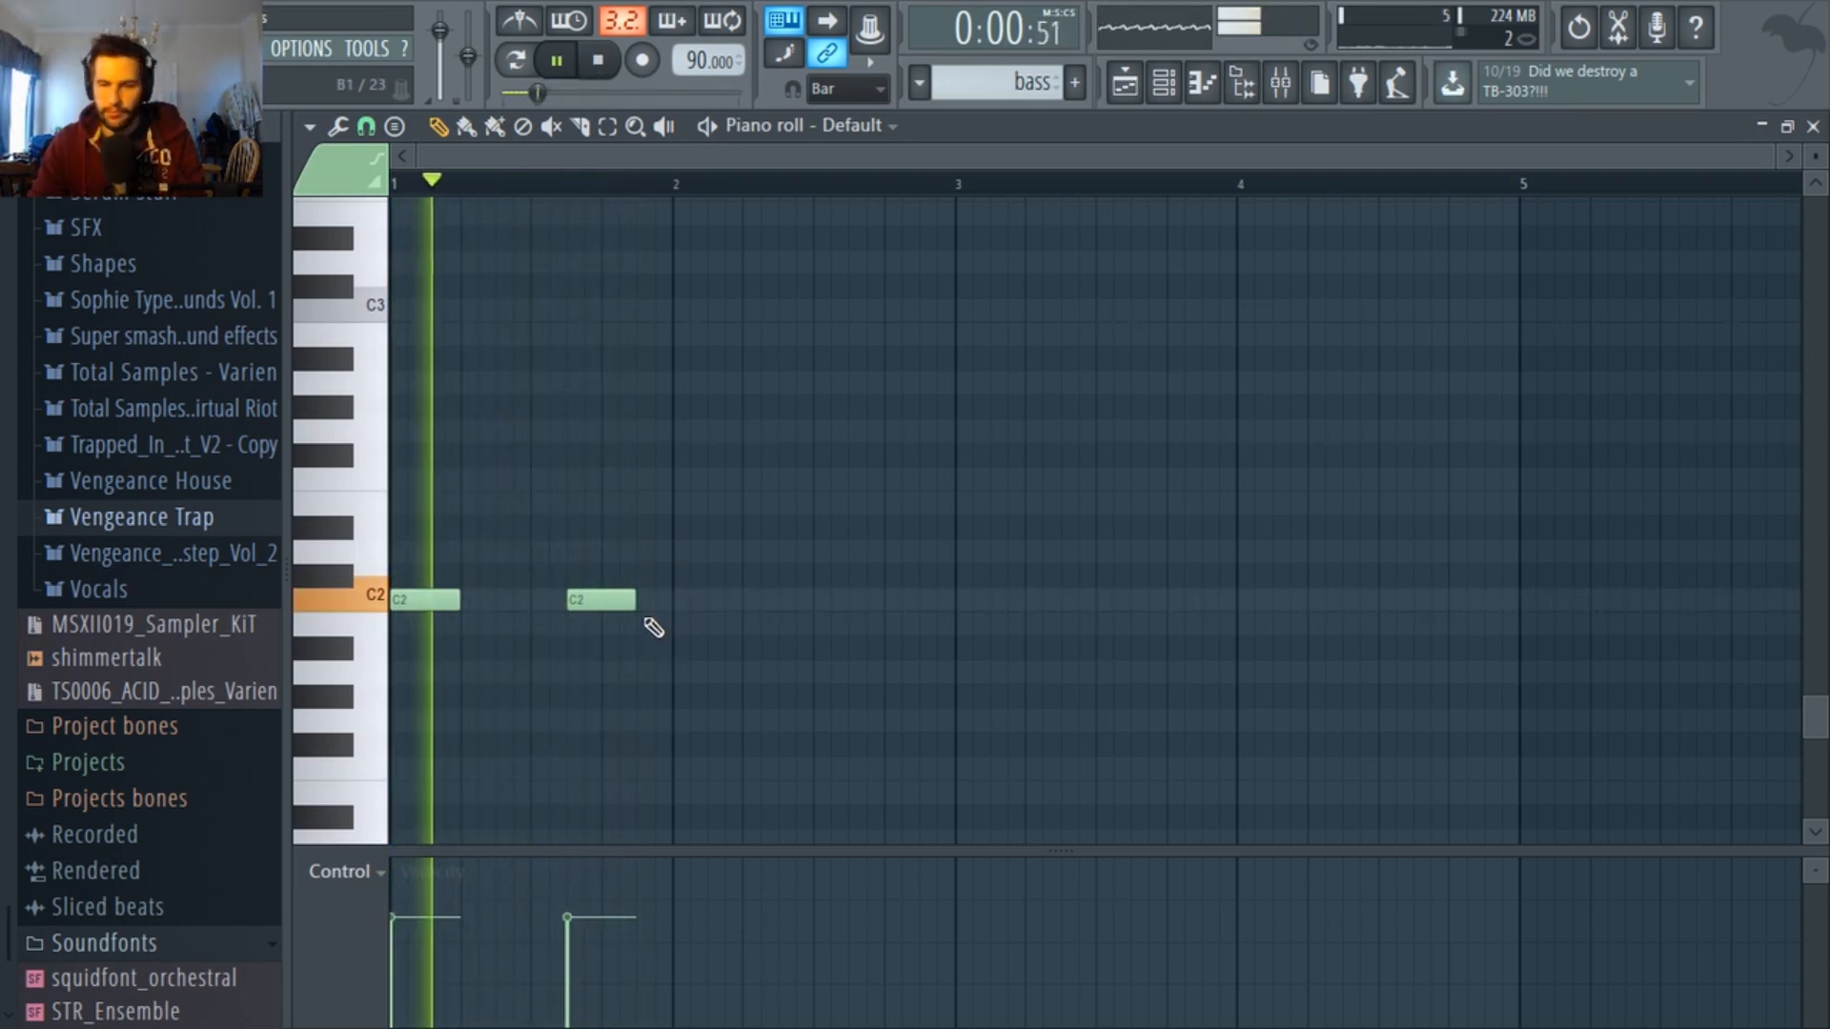
key(space)
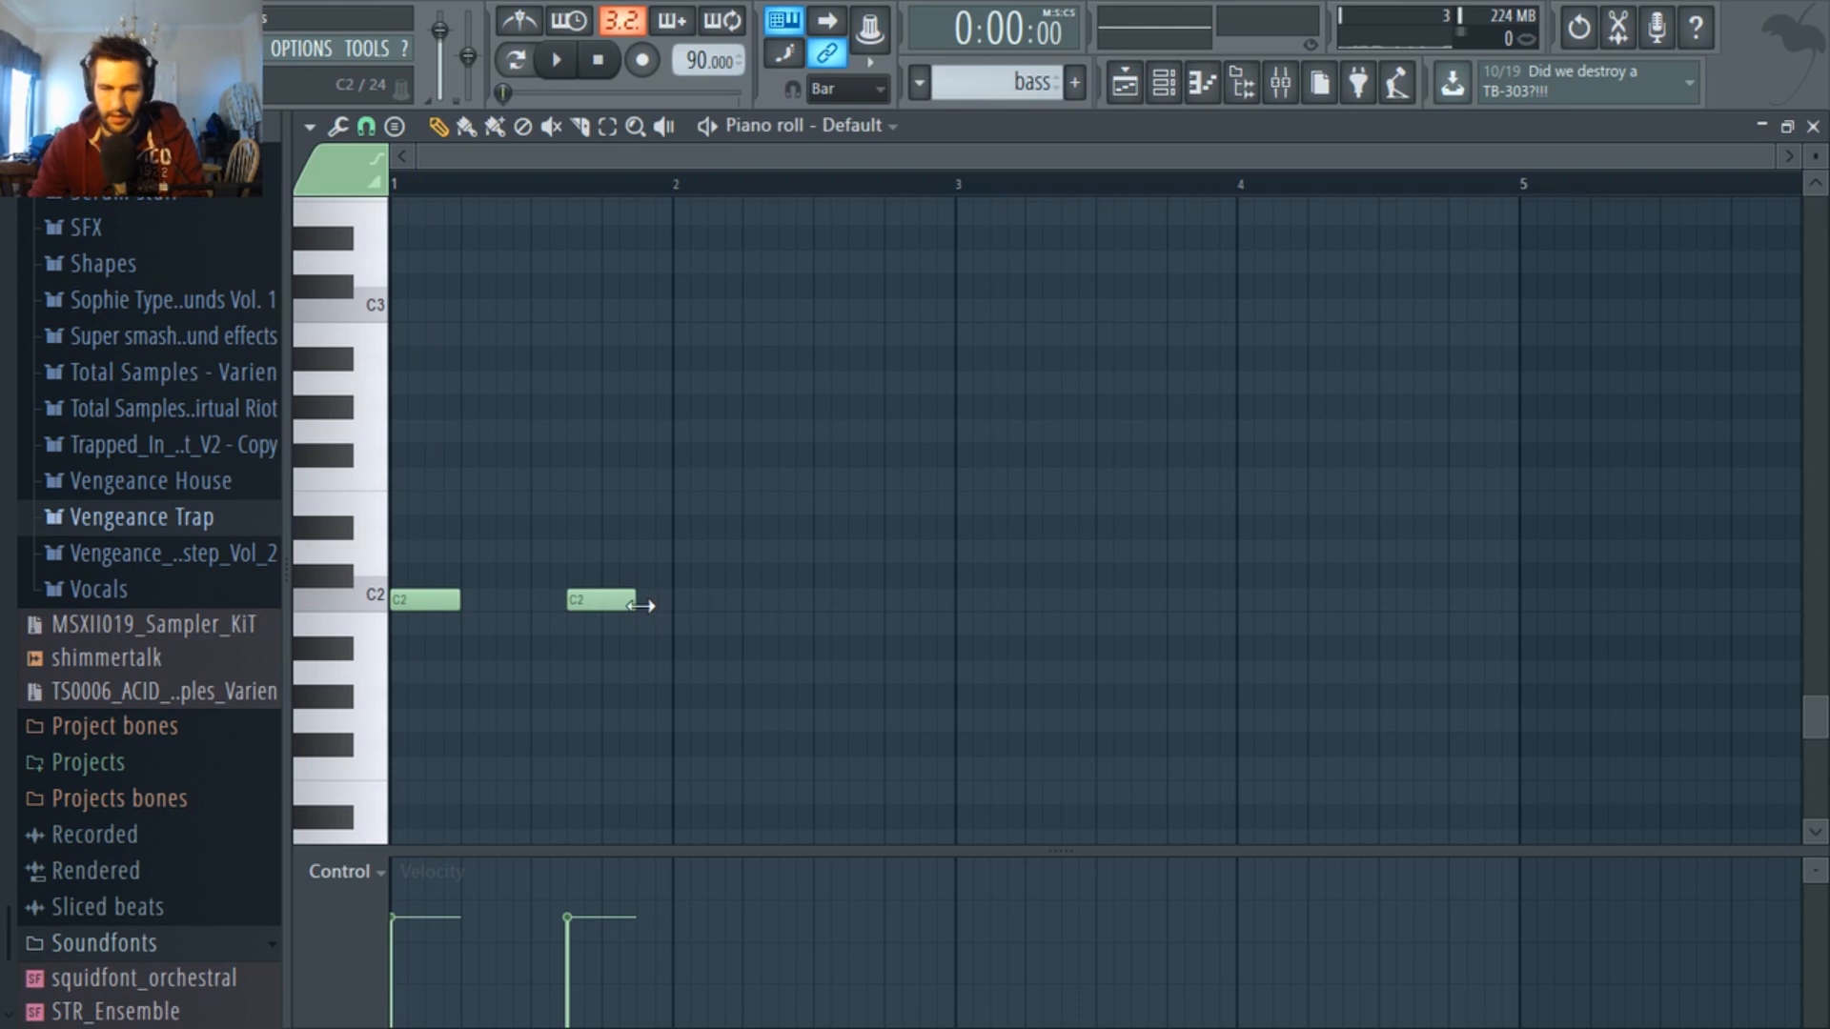
drag(639, 605, 665, 608)
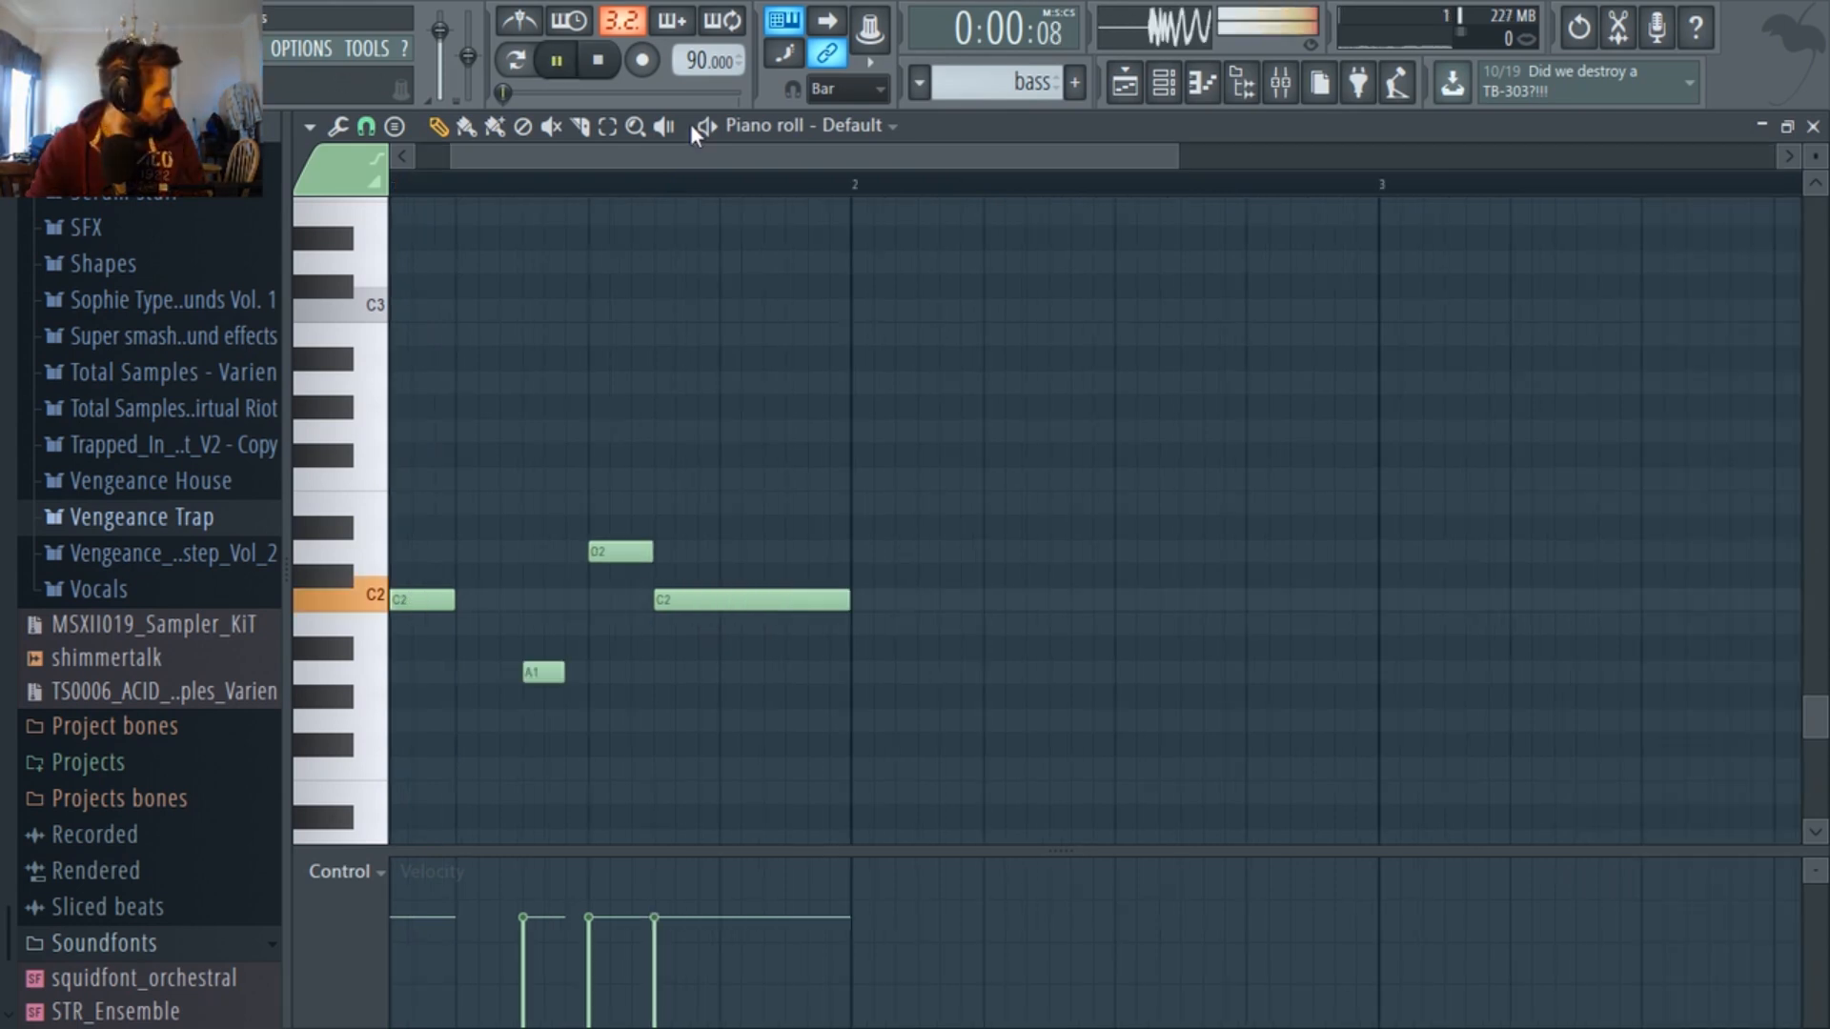
Audition the bass pattern on its own in pattern mode and place it at bar 1 on Track 2 of the playlist.
click(545, 67)
click(537, 61)
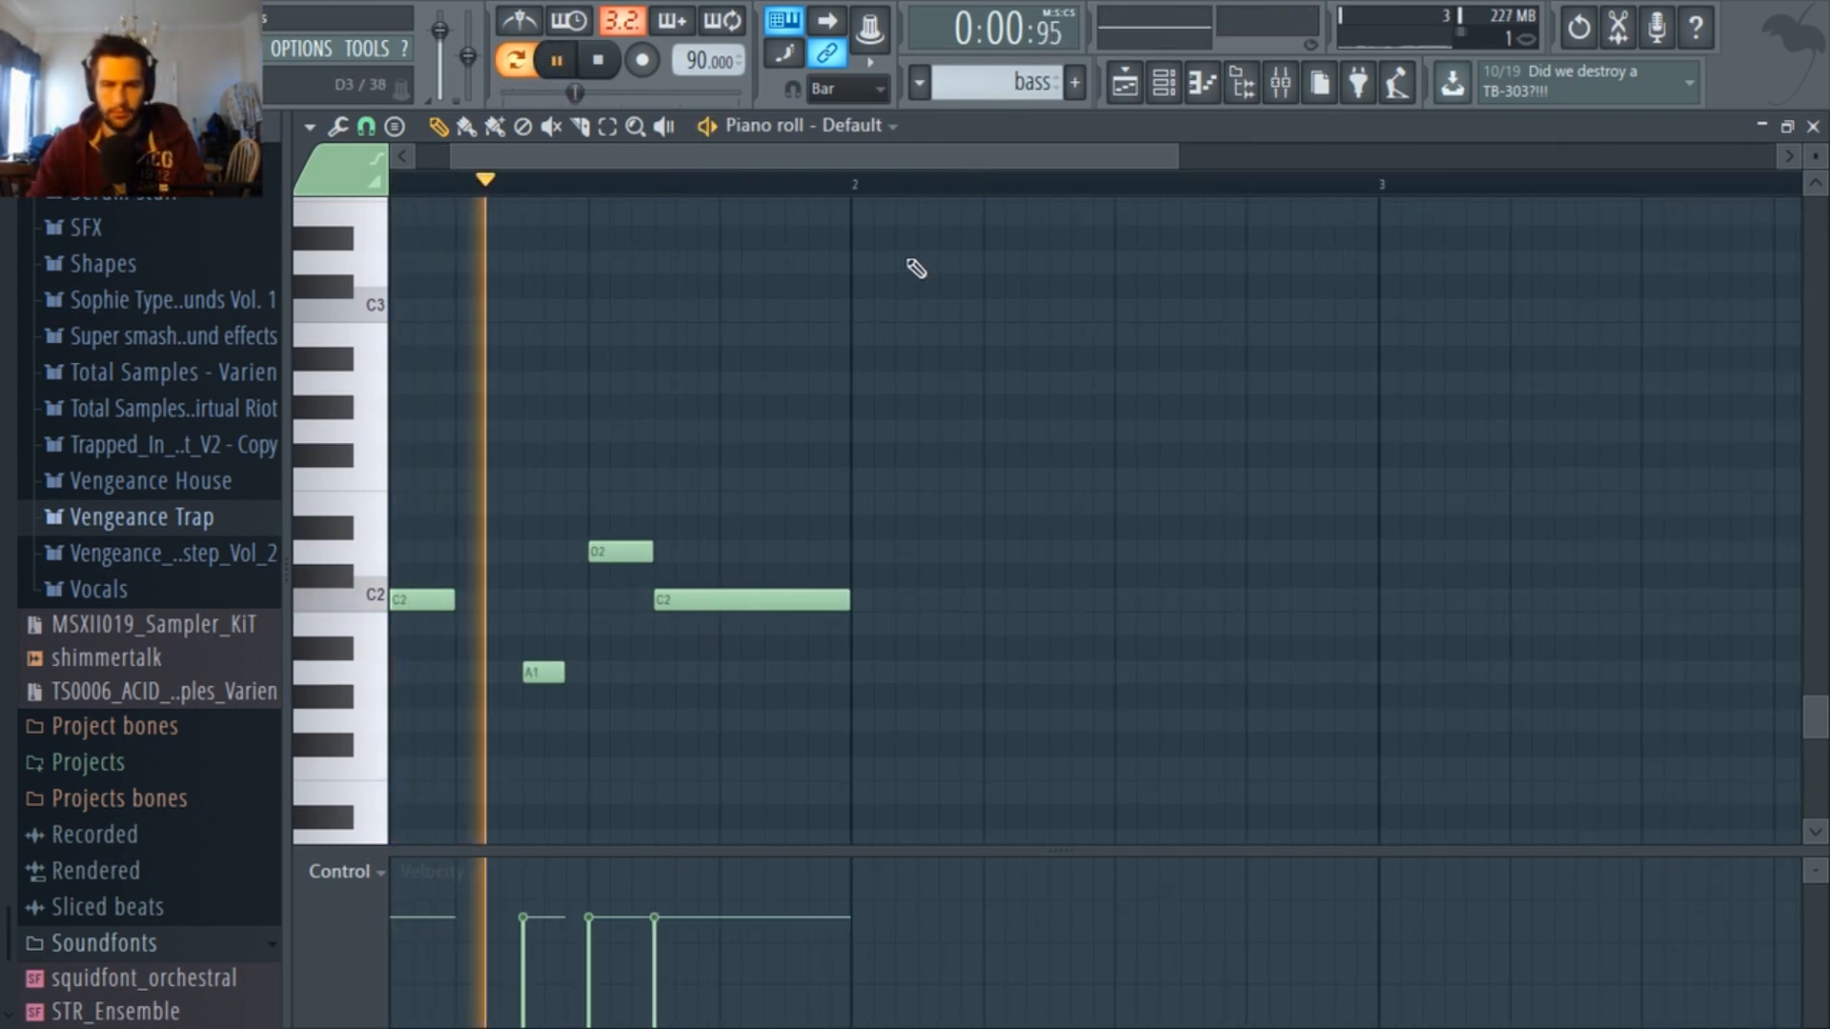
key(space)
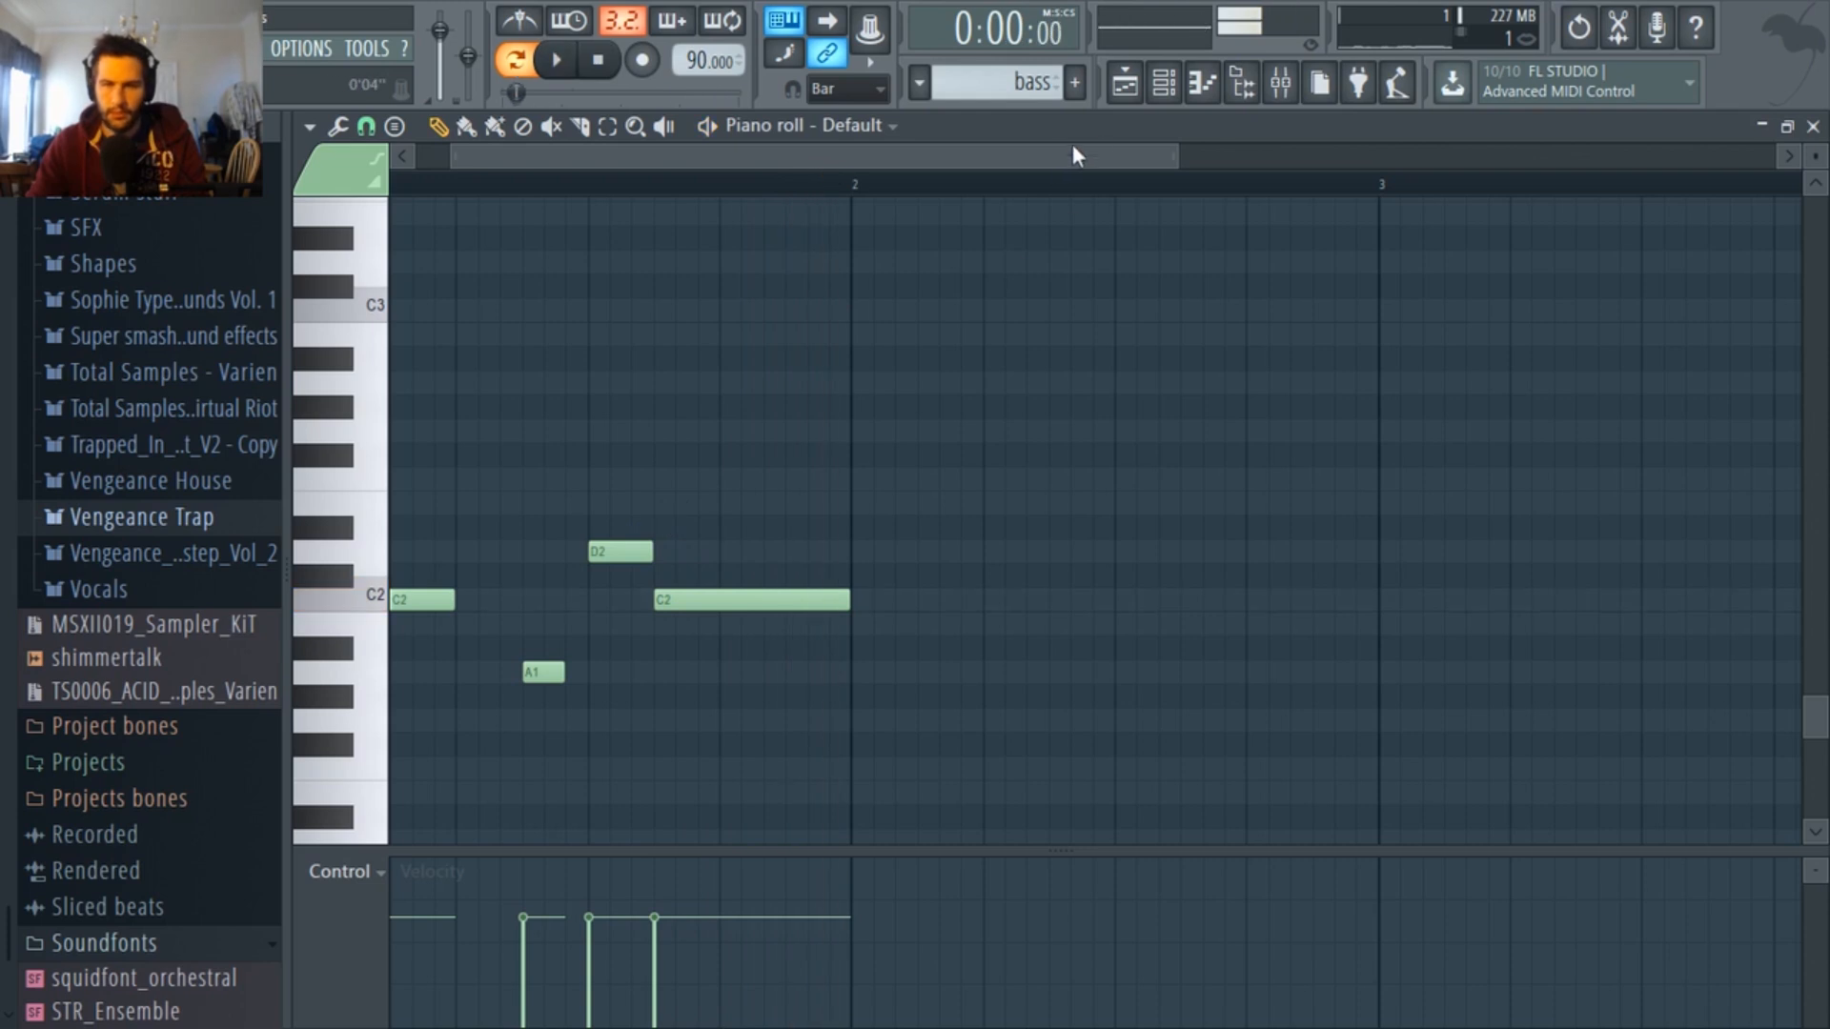
click(1125, 82)
scroll(570, 445, down, 1)
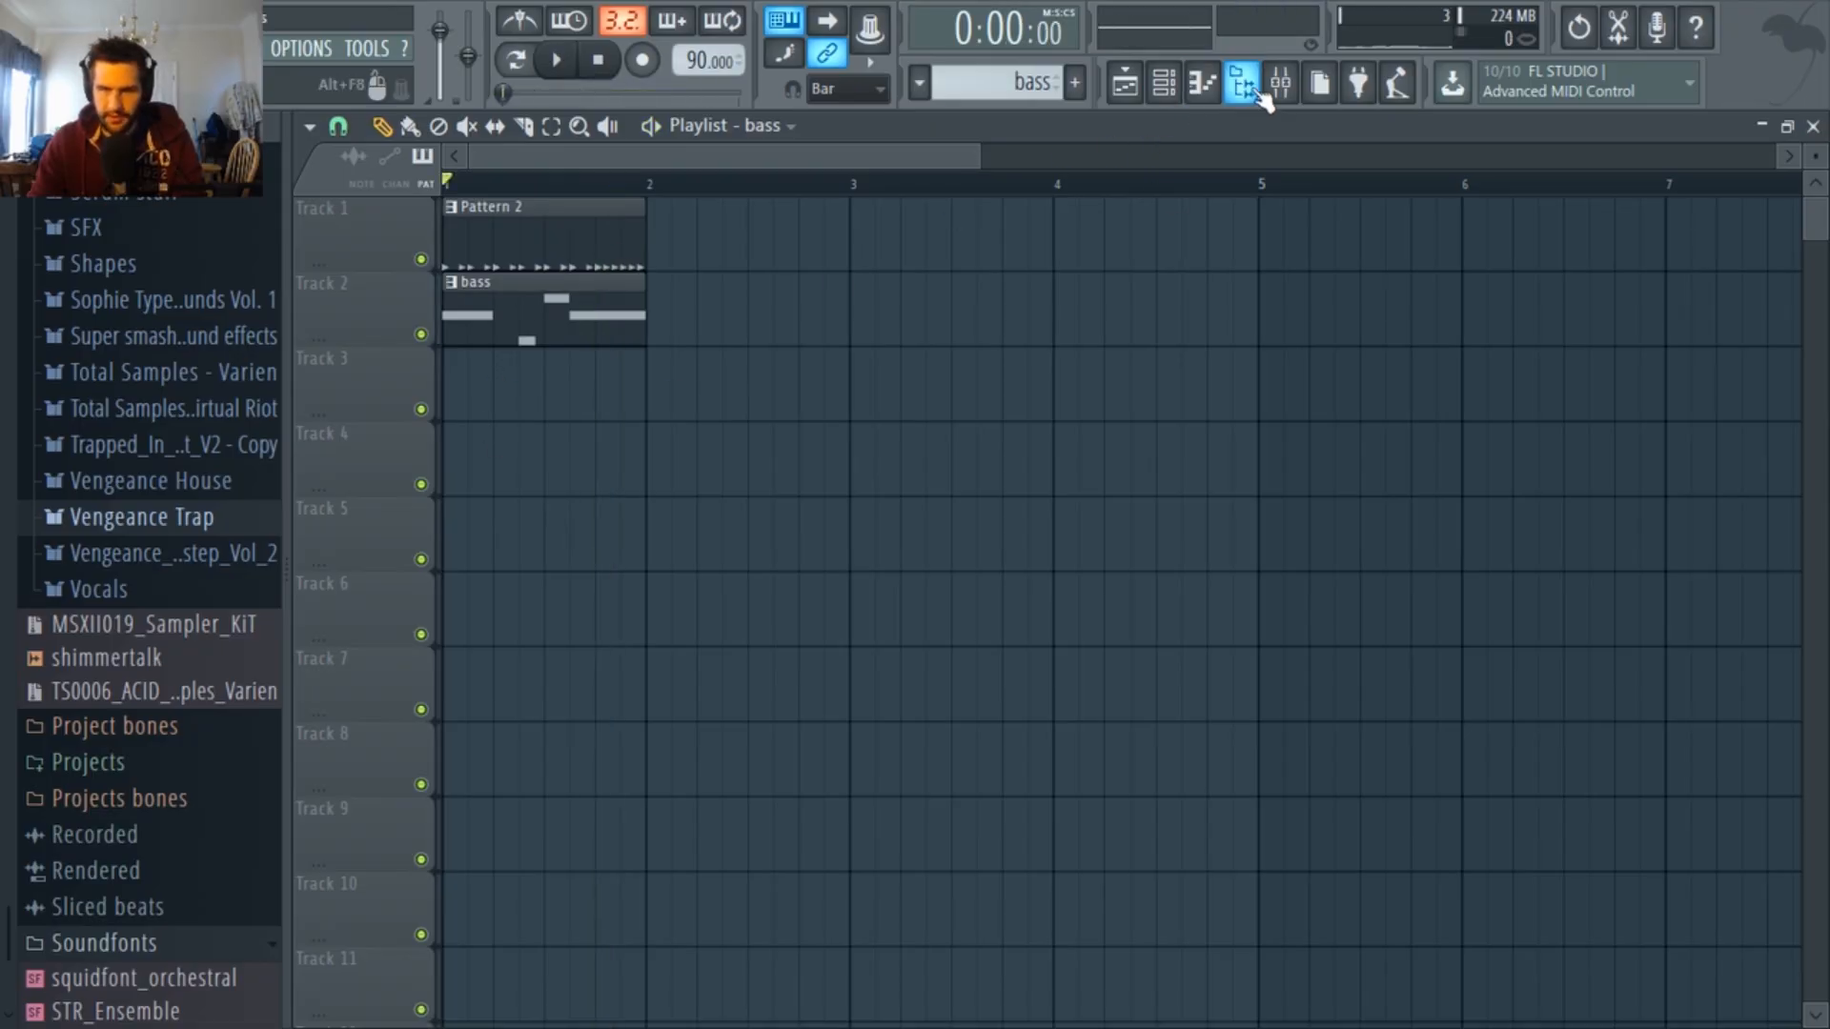
In the mixer, route the Sytrus track named Default to the Sidechain track only.
click(1280, 84)
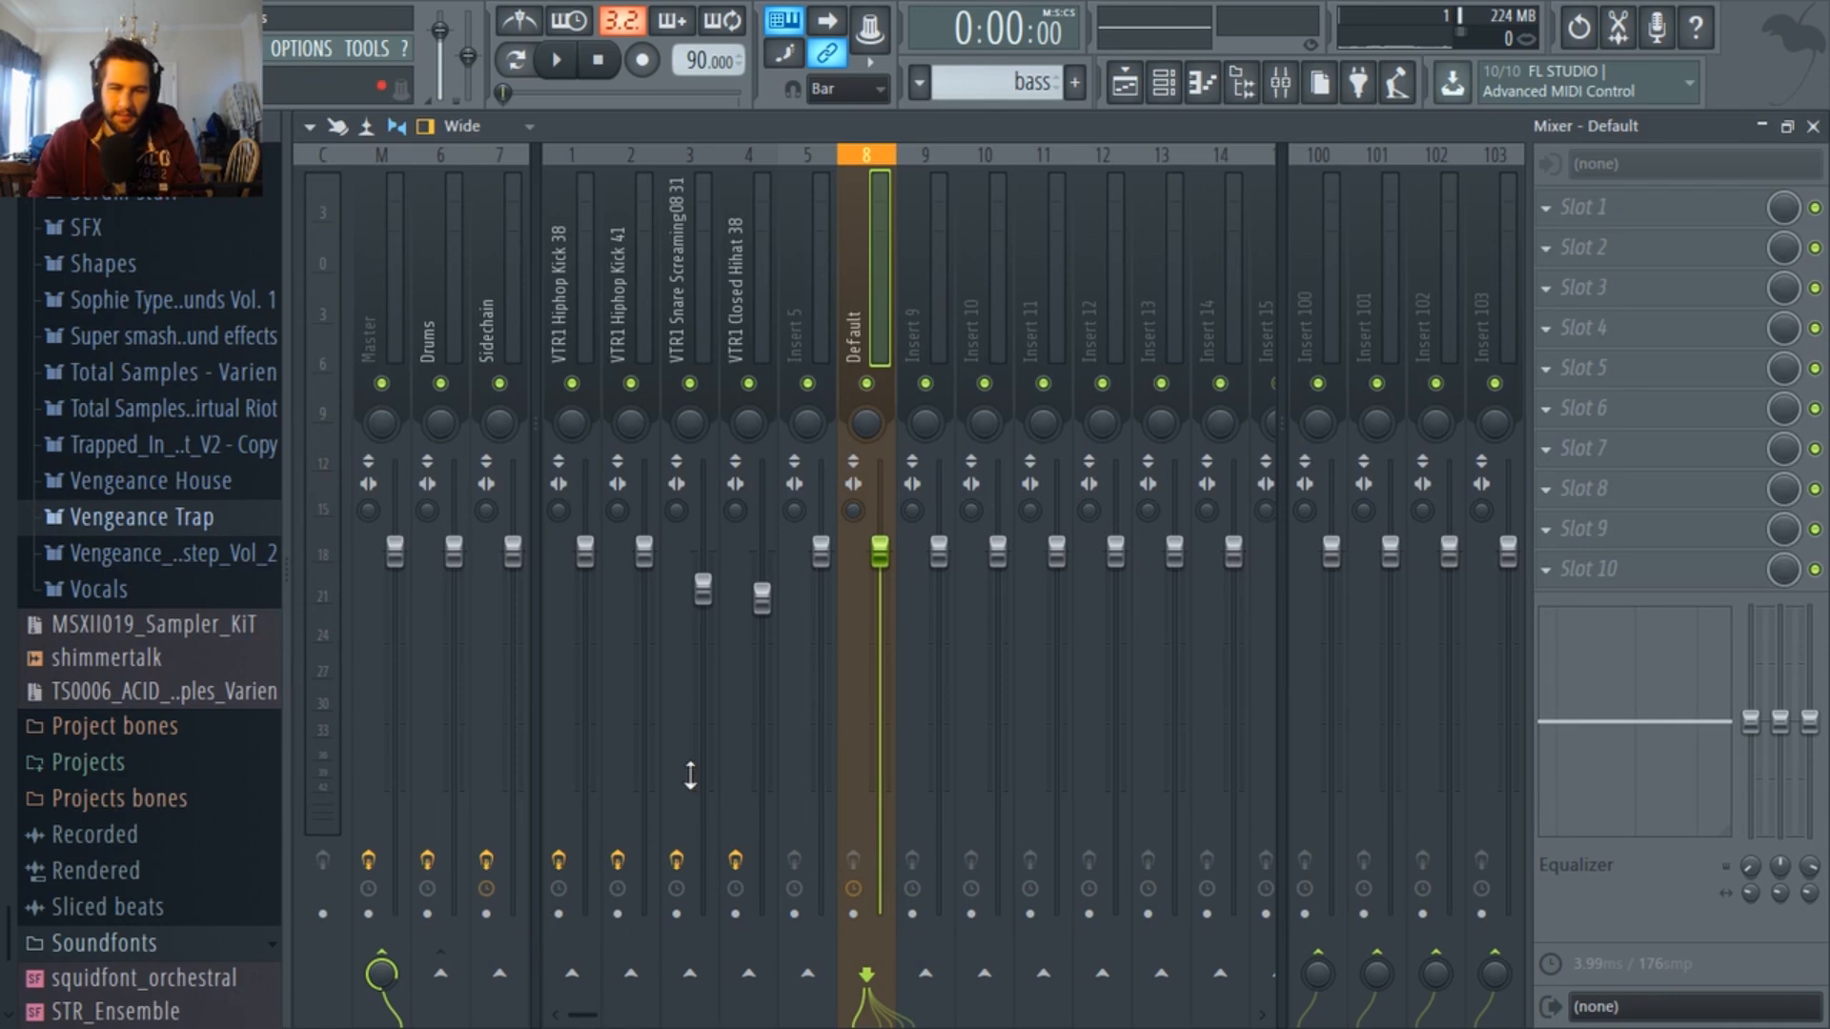
right_click(500, 971)
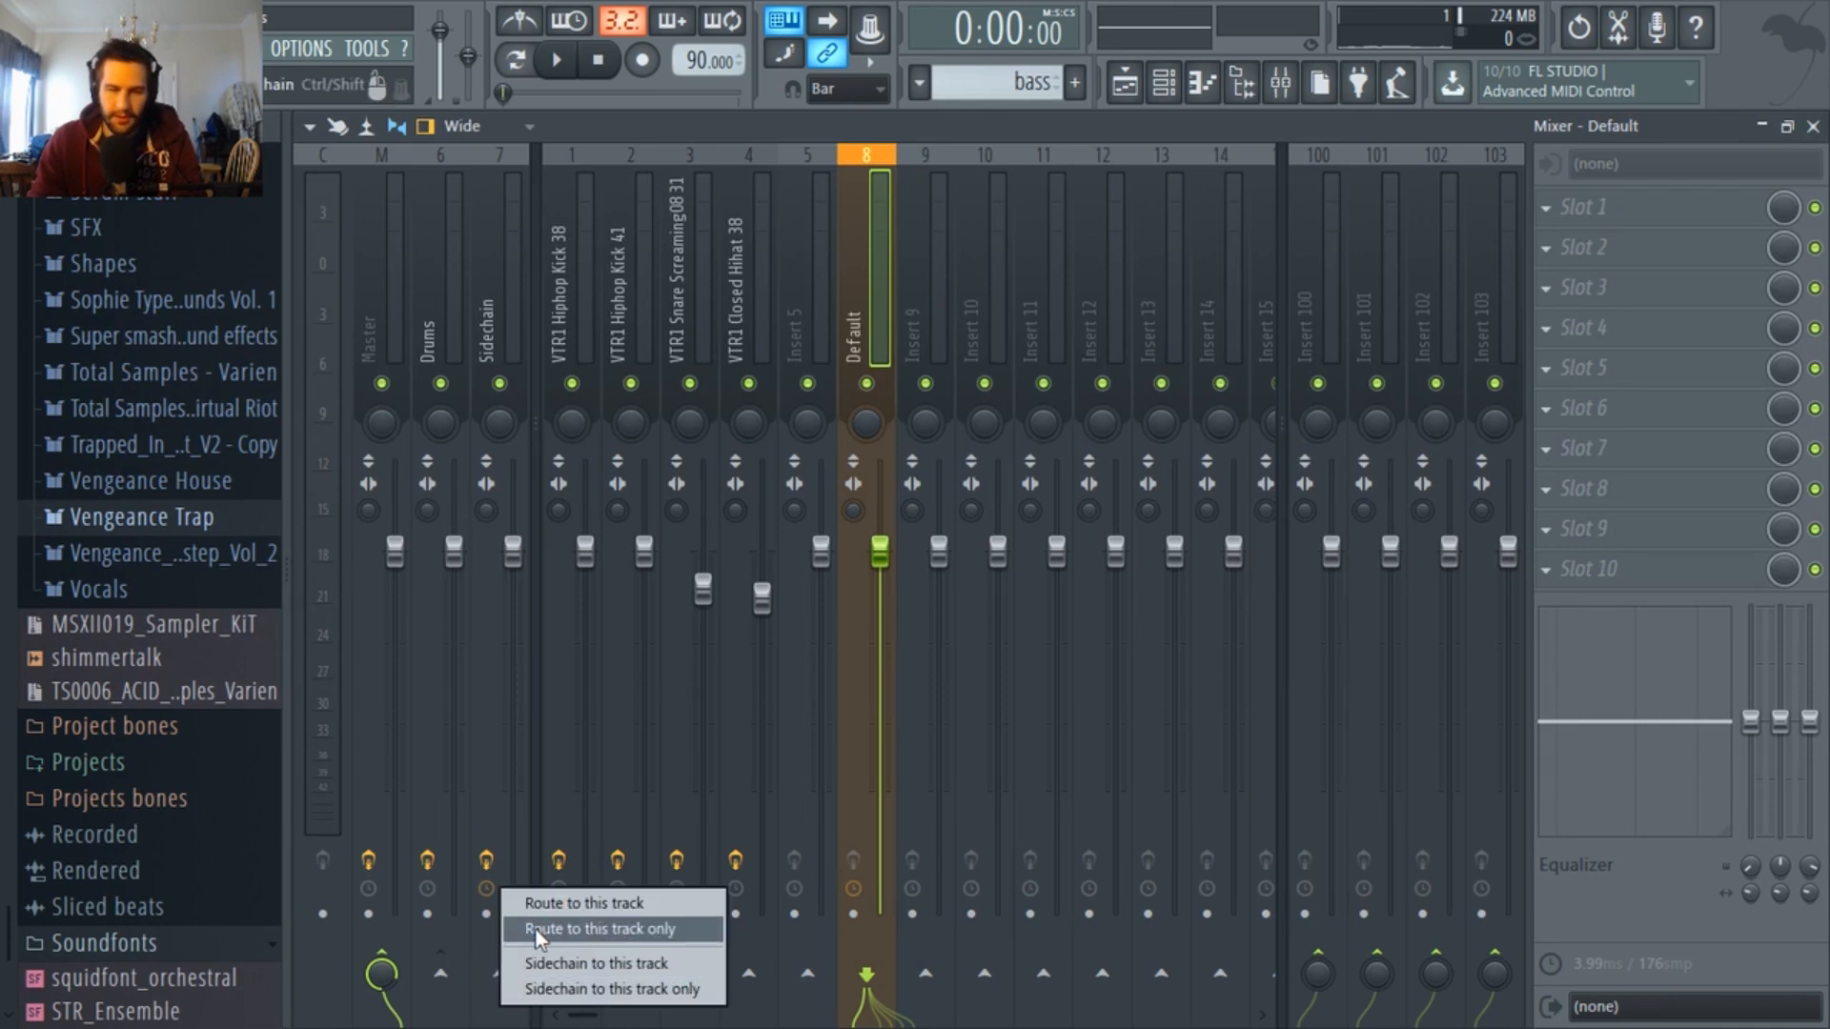
click(505, 284)
click(866, 323)
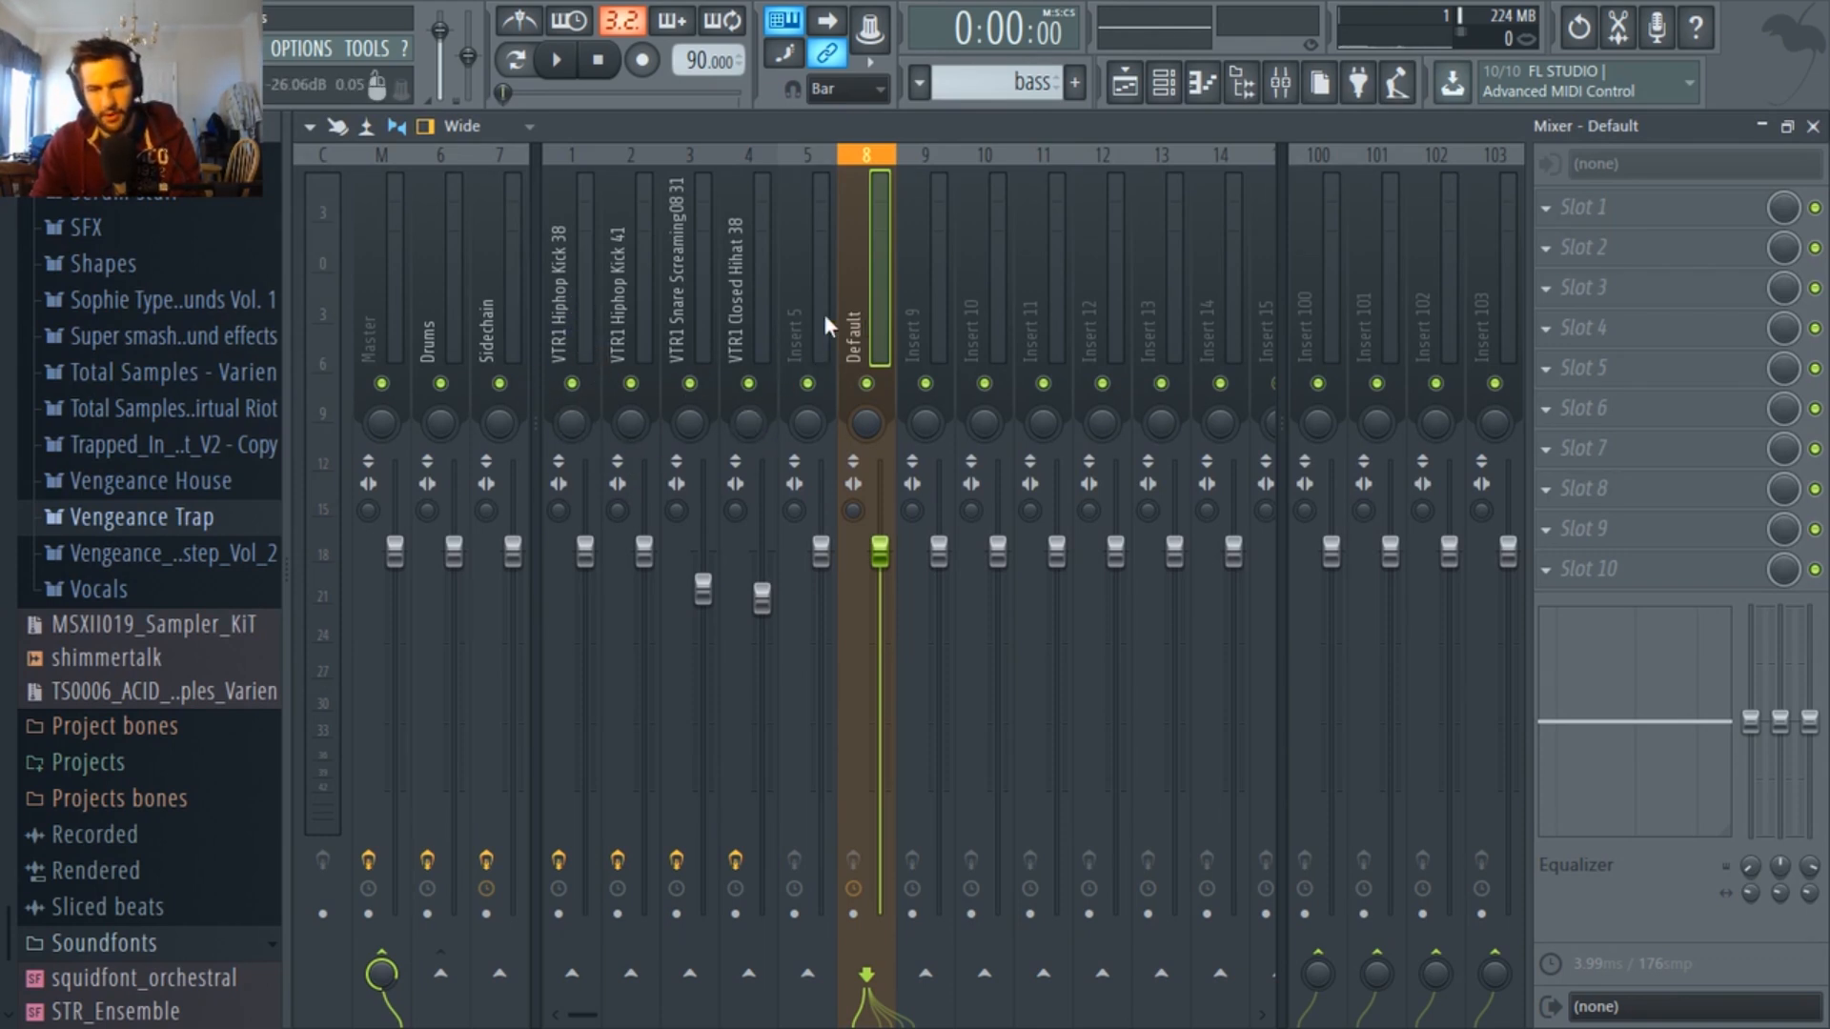
right_click(506, 968)
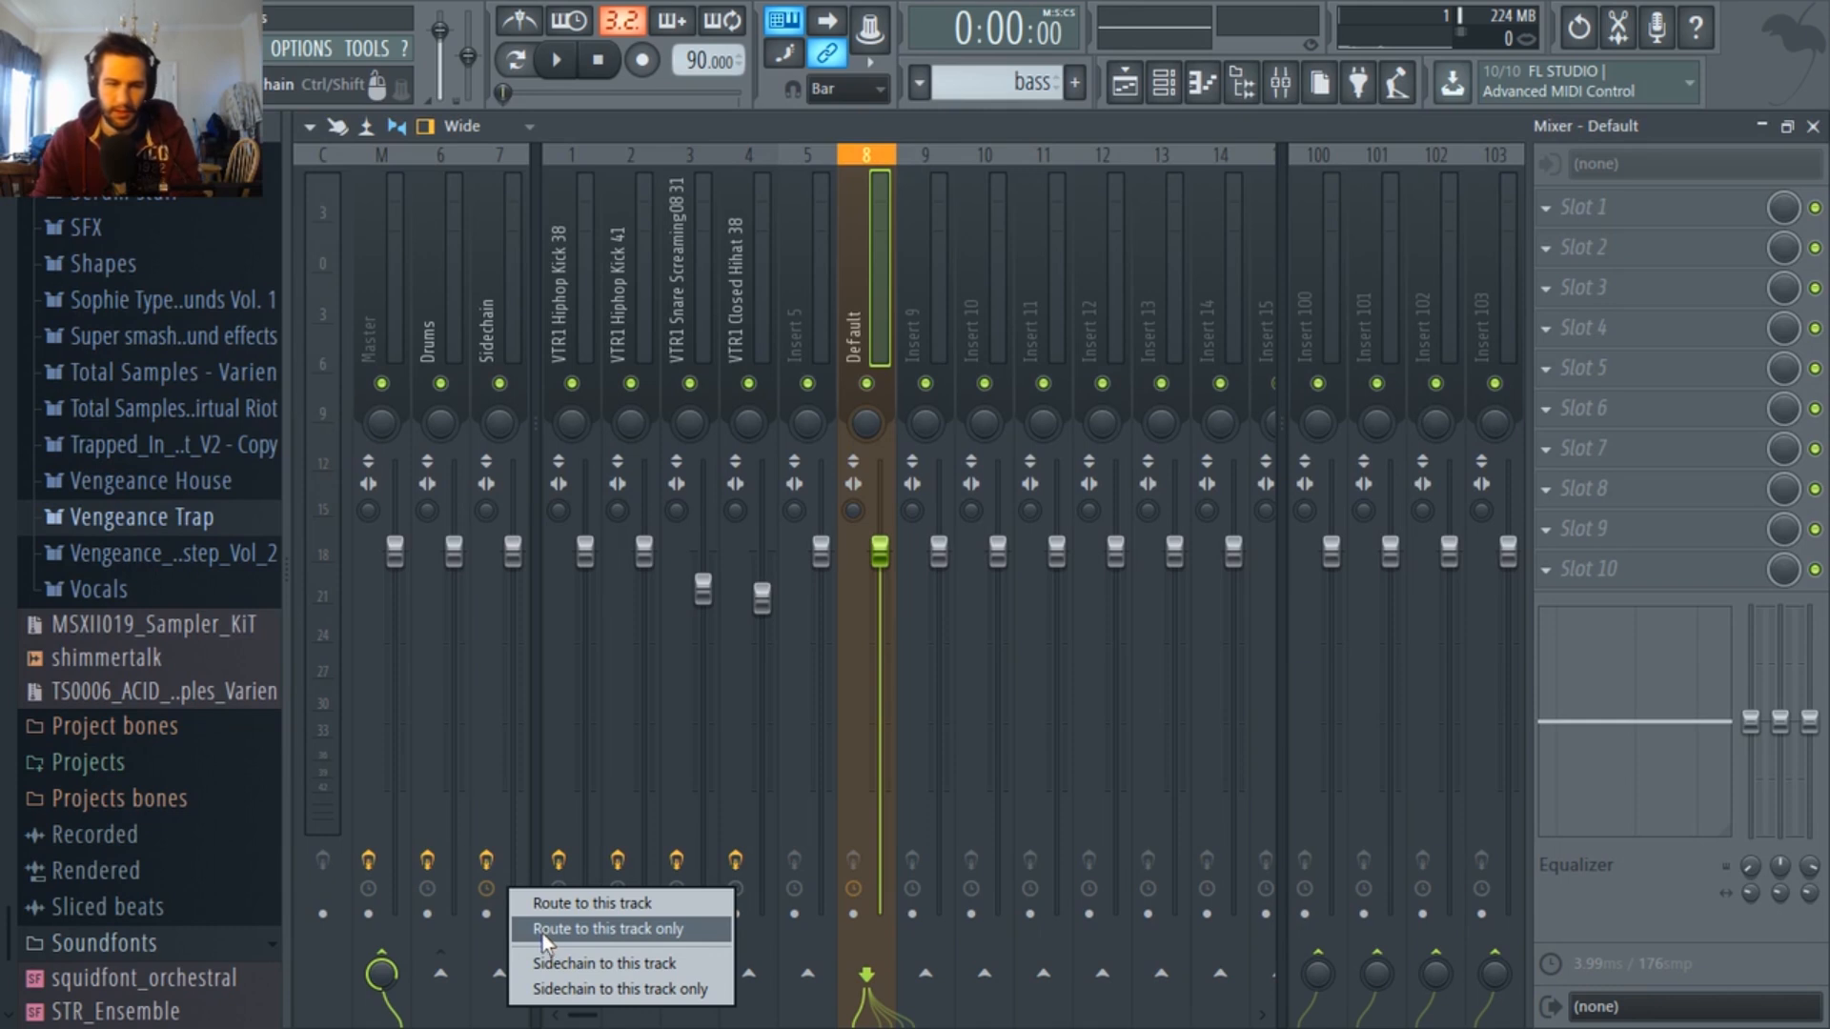
click(542, 930)
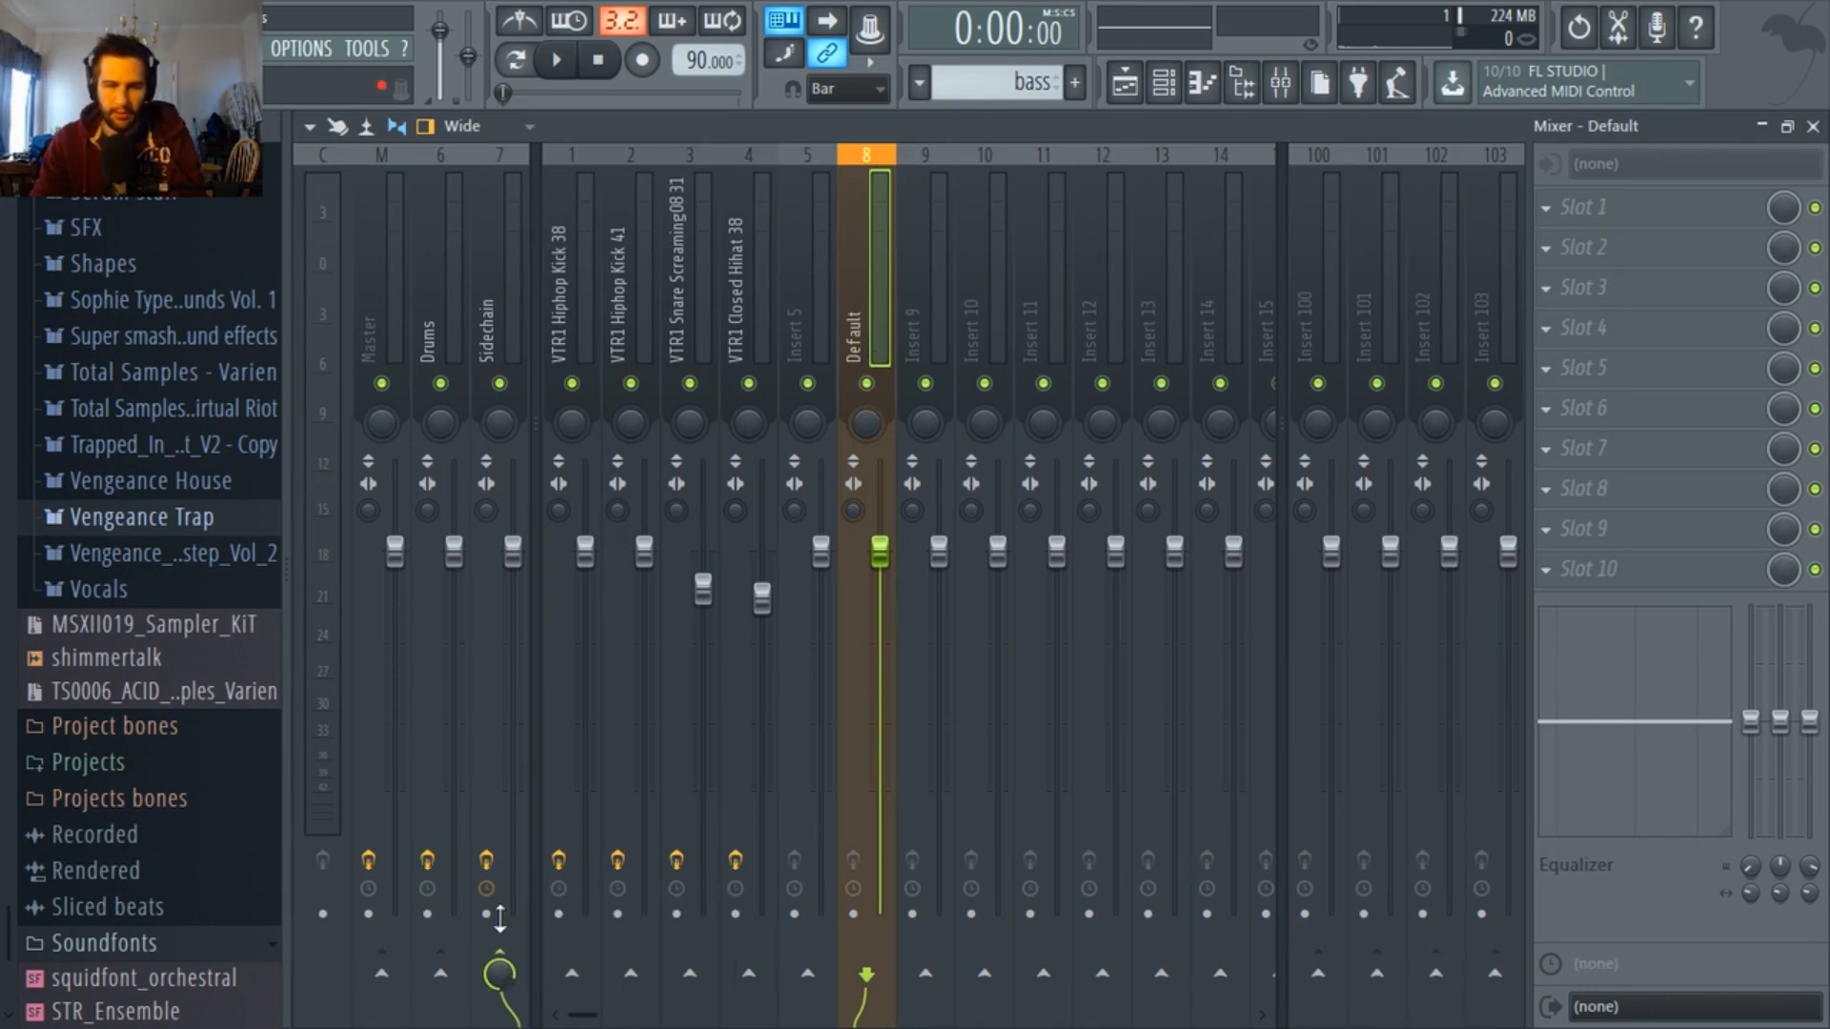
Lower the compressor threshold in the Sidechain track's Fruity Limiter and check its available sidechain inputs.
click(503, 341)
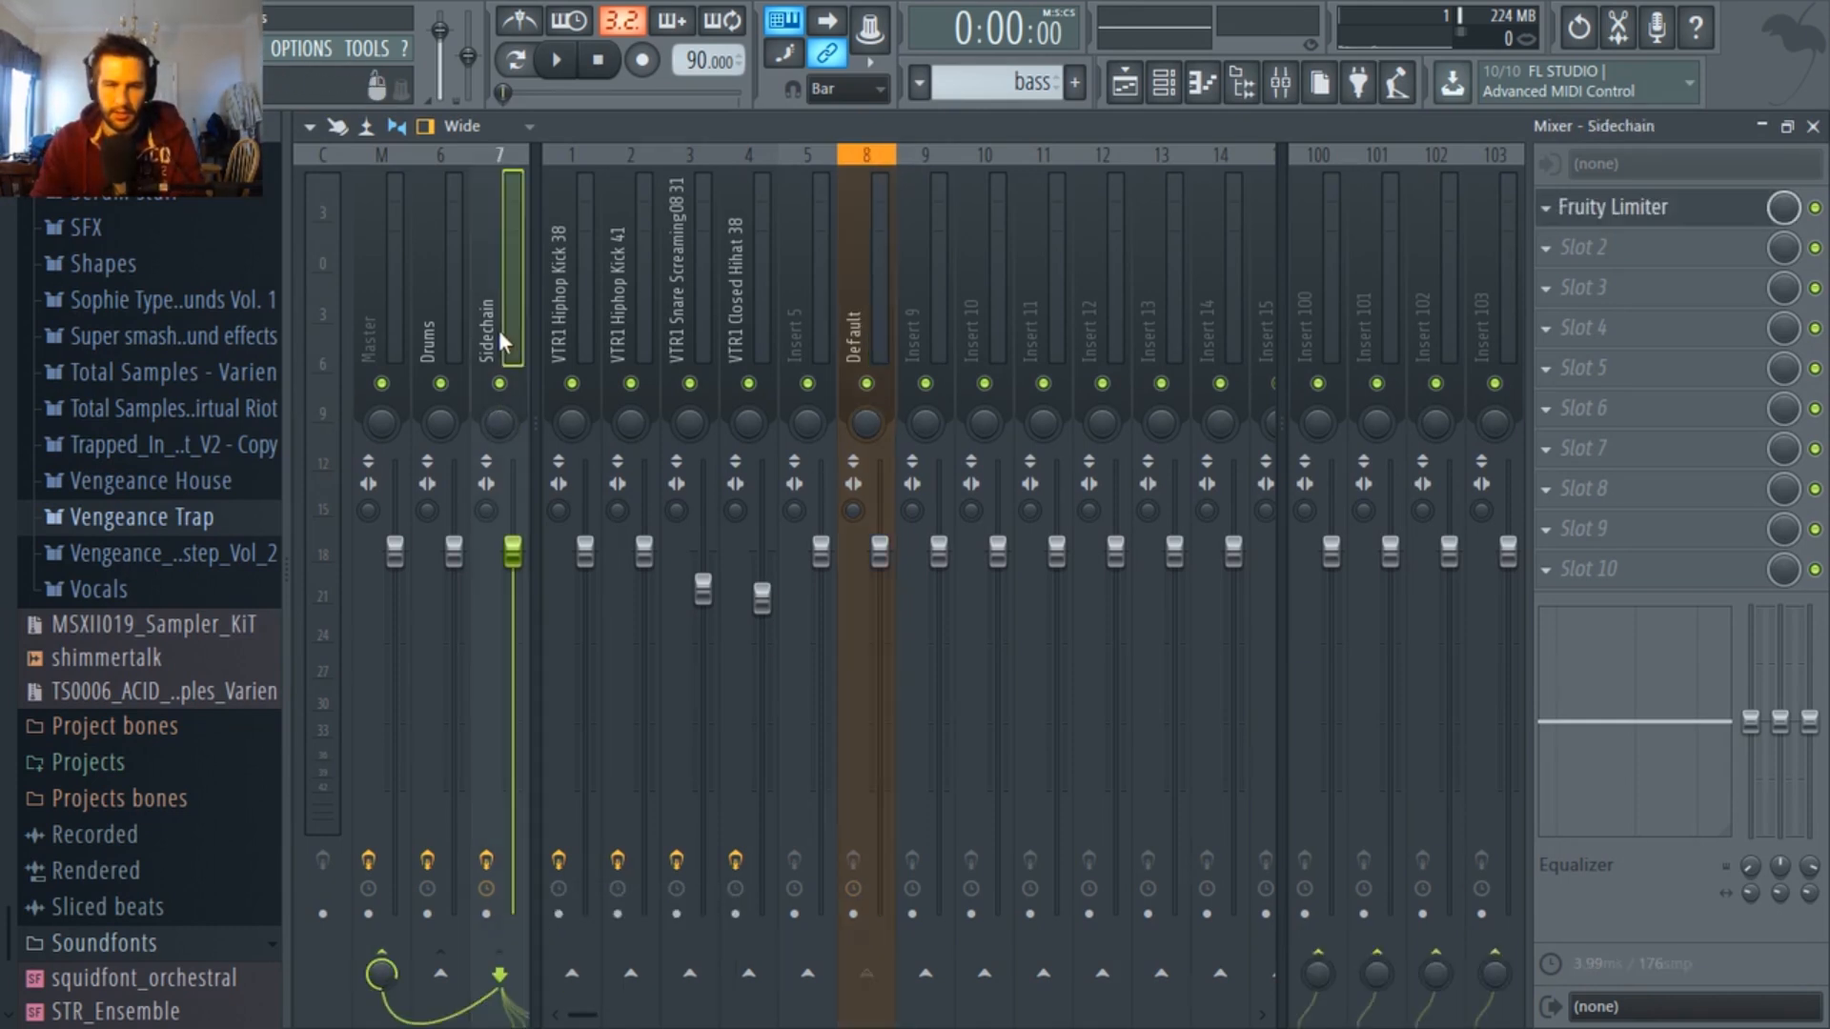
click(1631, 210)
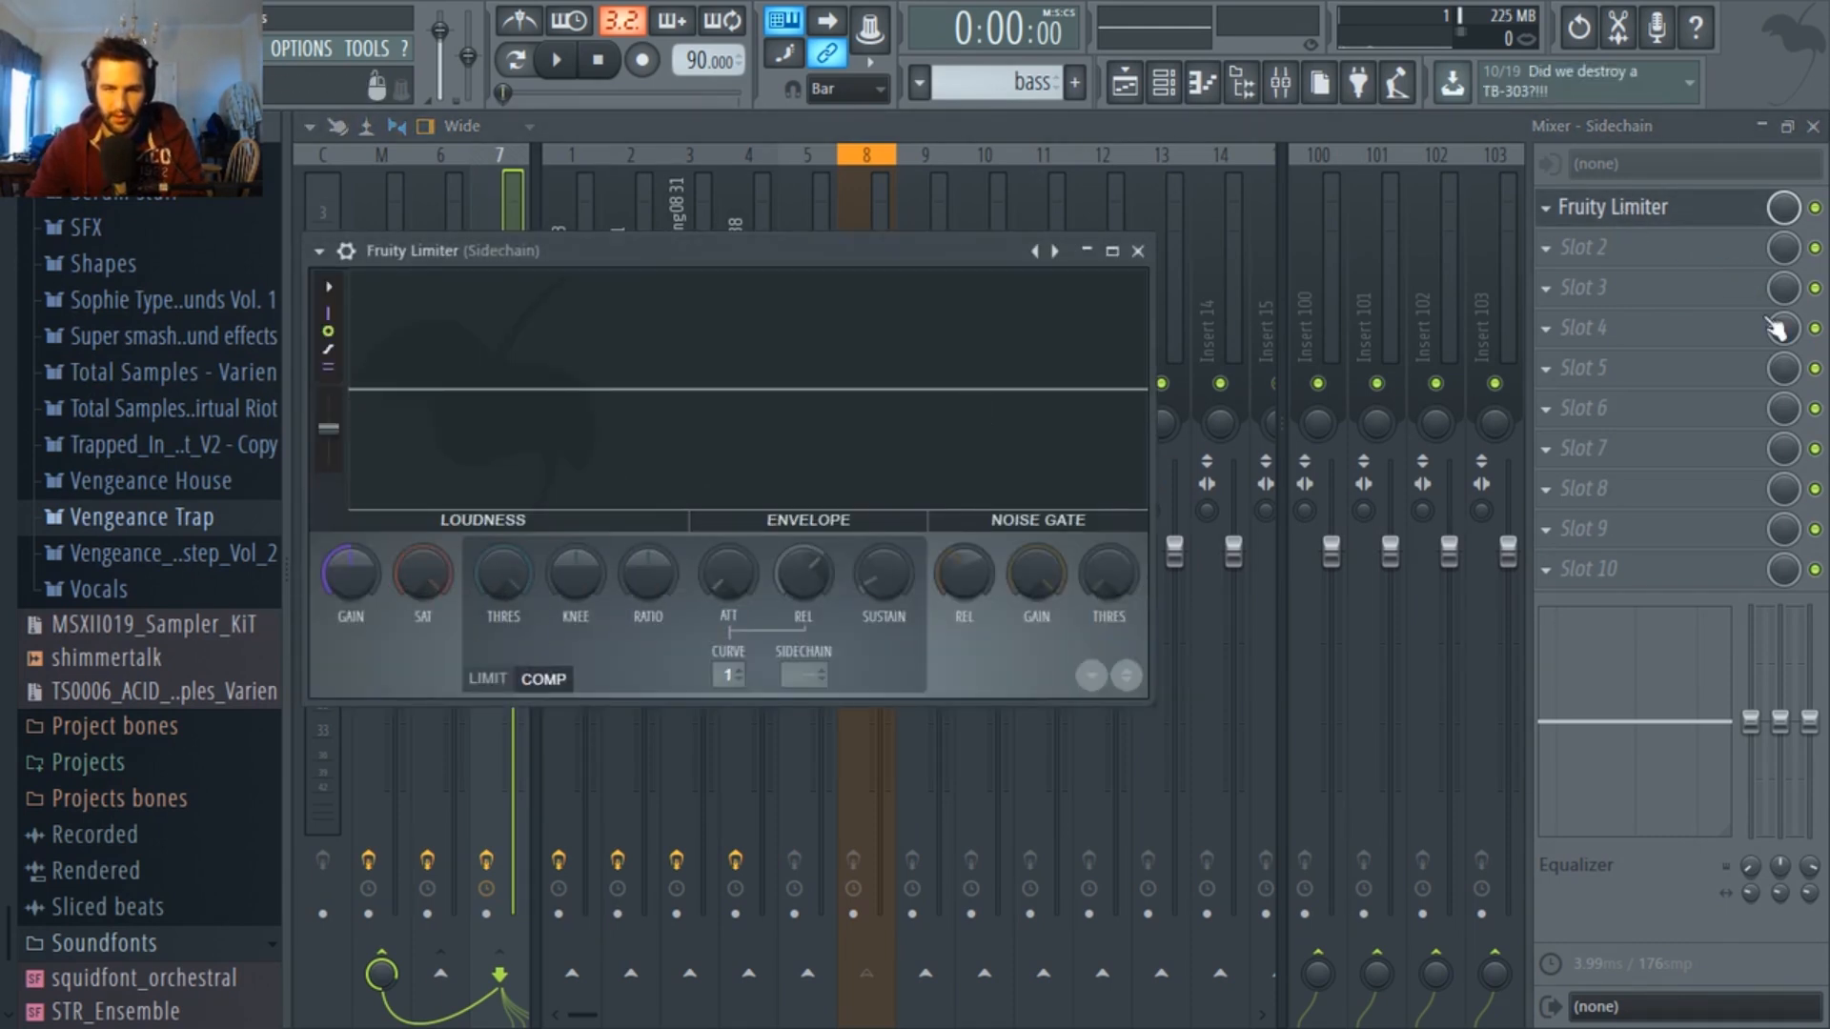
drag(506, 582, 513, 597)
click(809, 679)
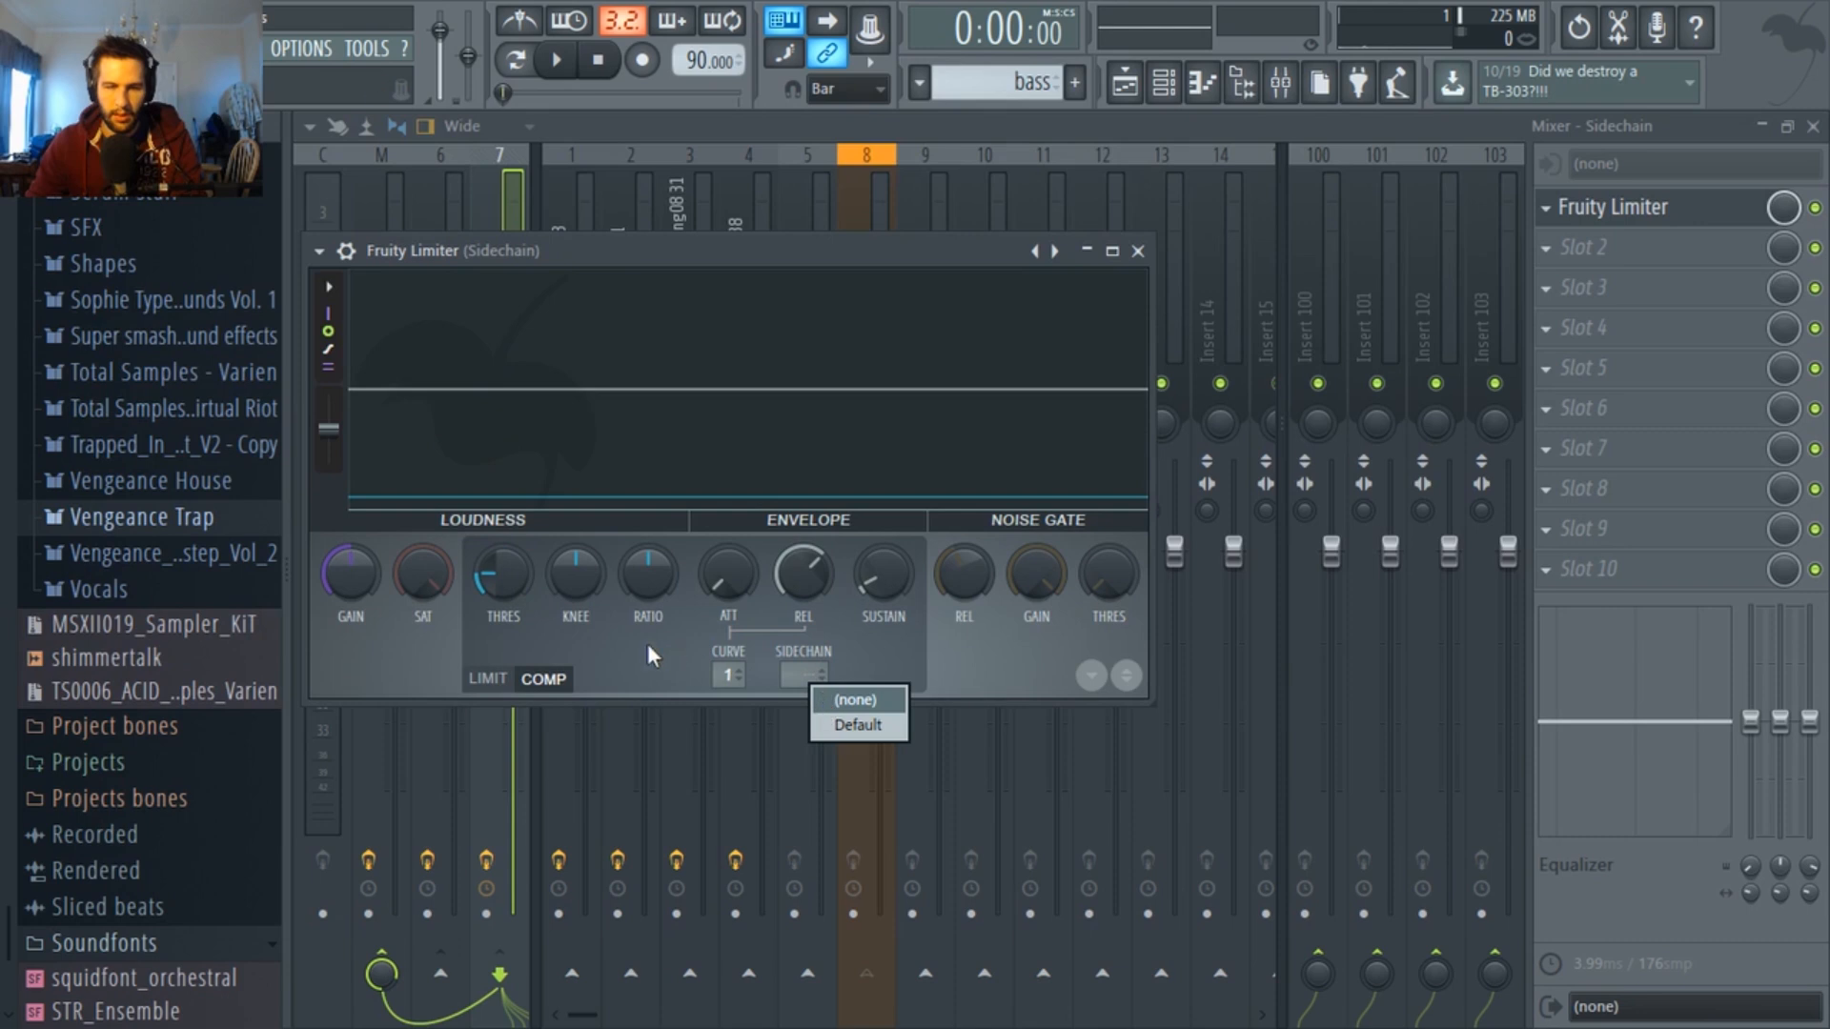
click(648, 646)
click(734, 122)
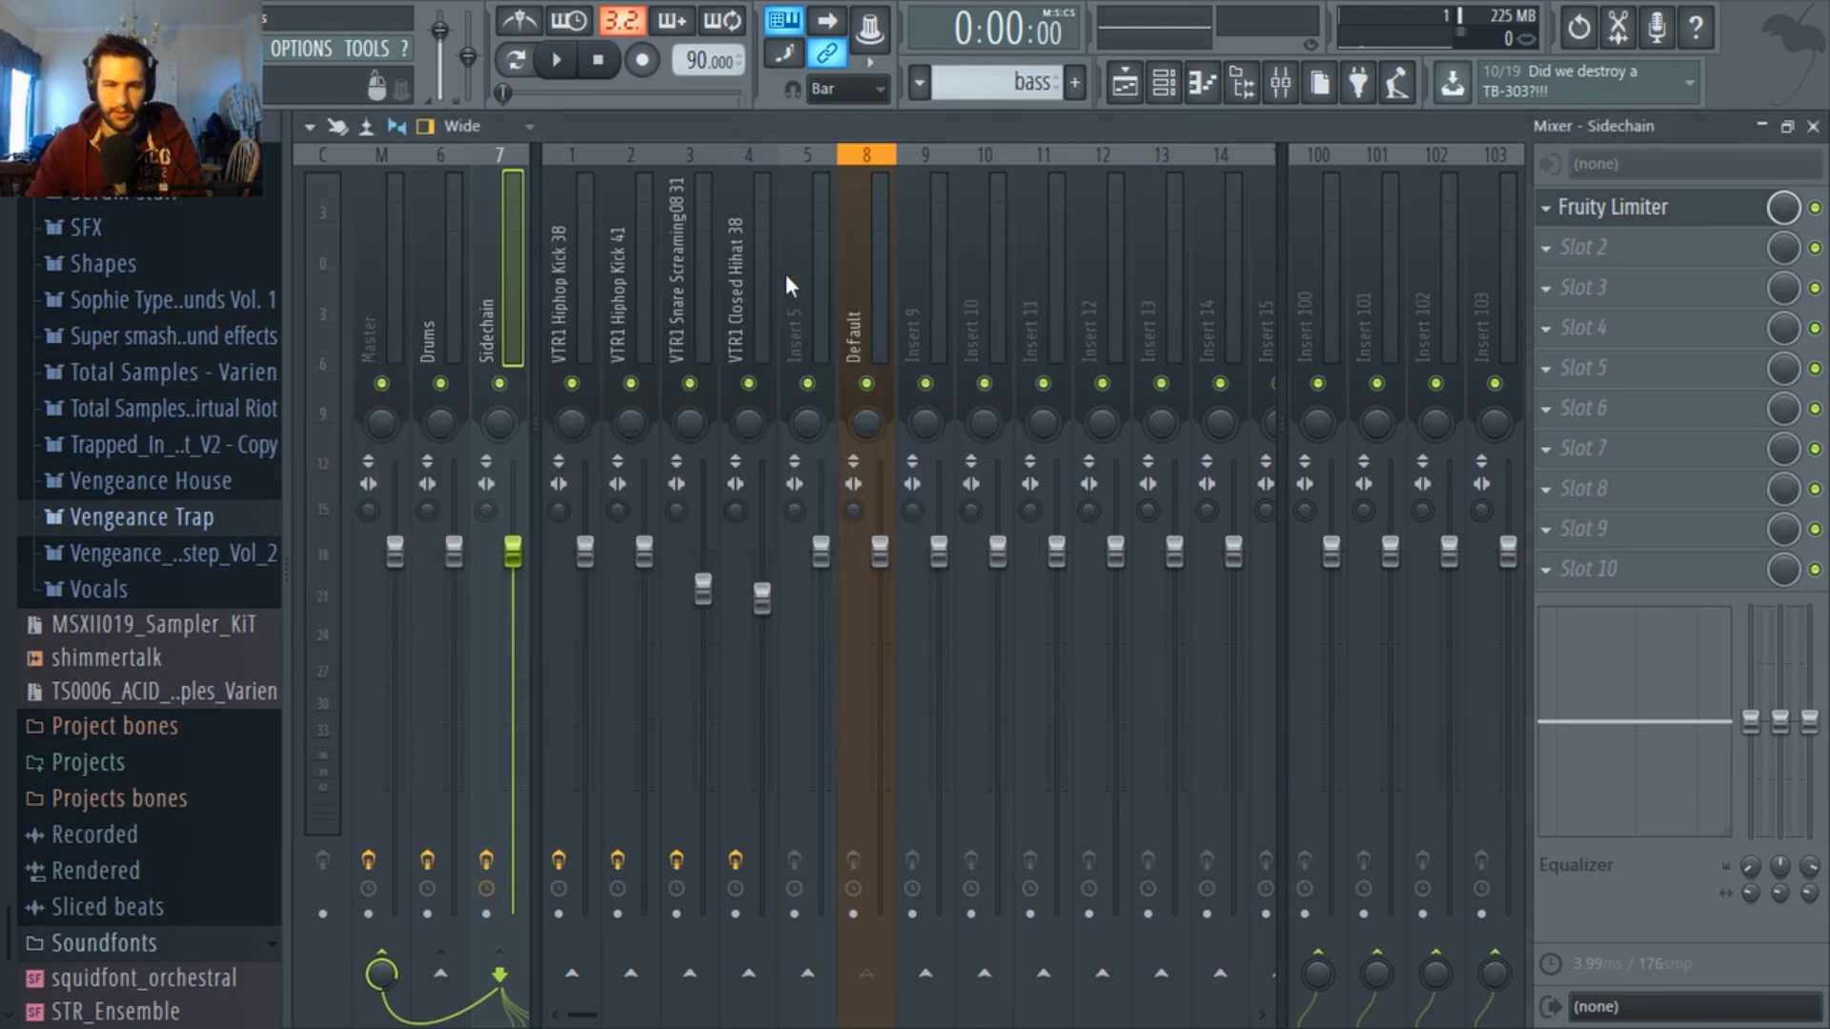
Sidechain the VTR1 Hiphop Kick 38 mixer track to the Sidechain track while keeping its Drums routing.
click(580, 327)
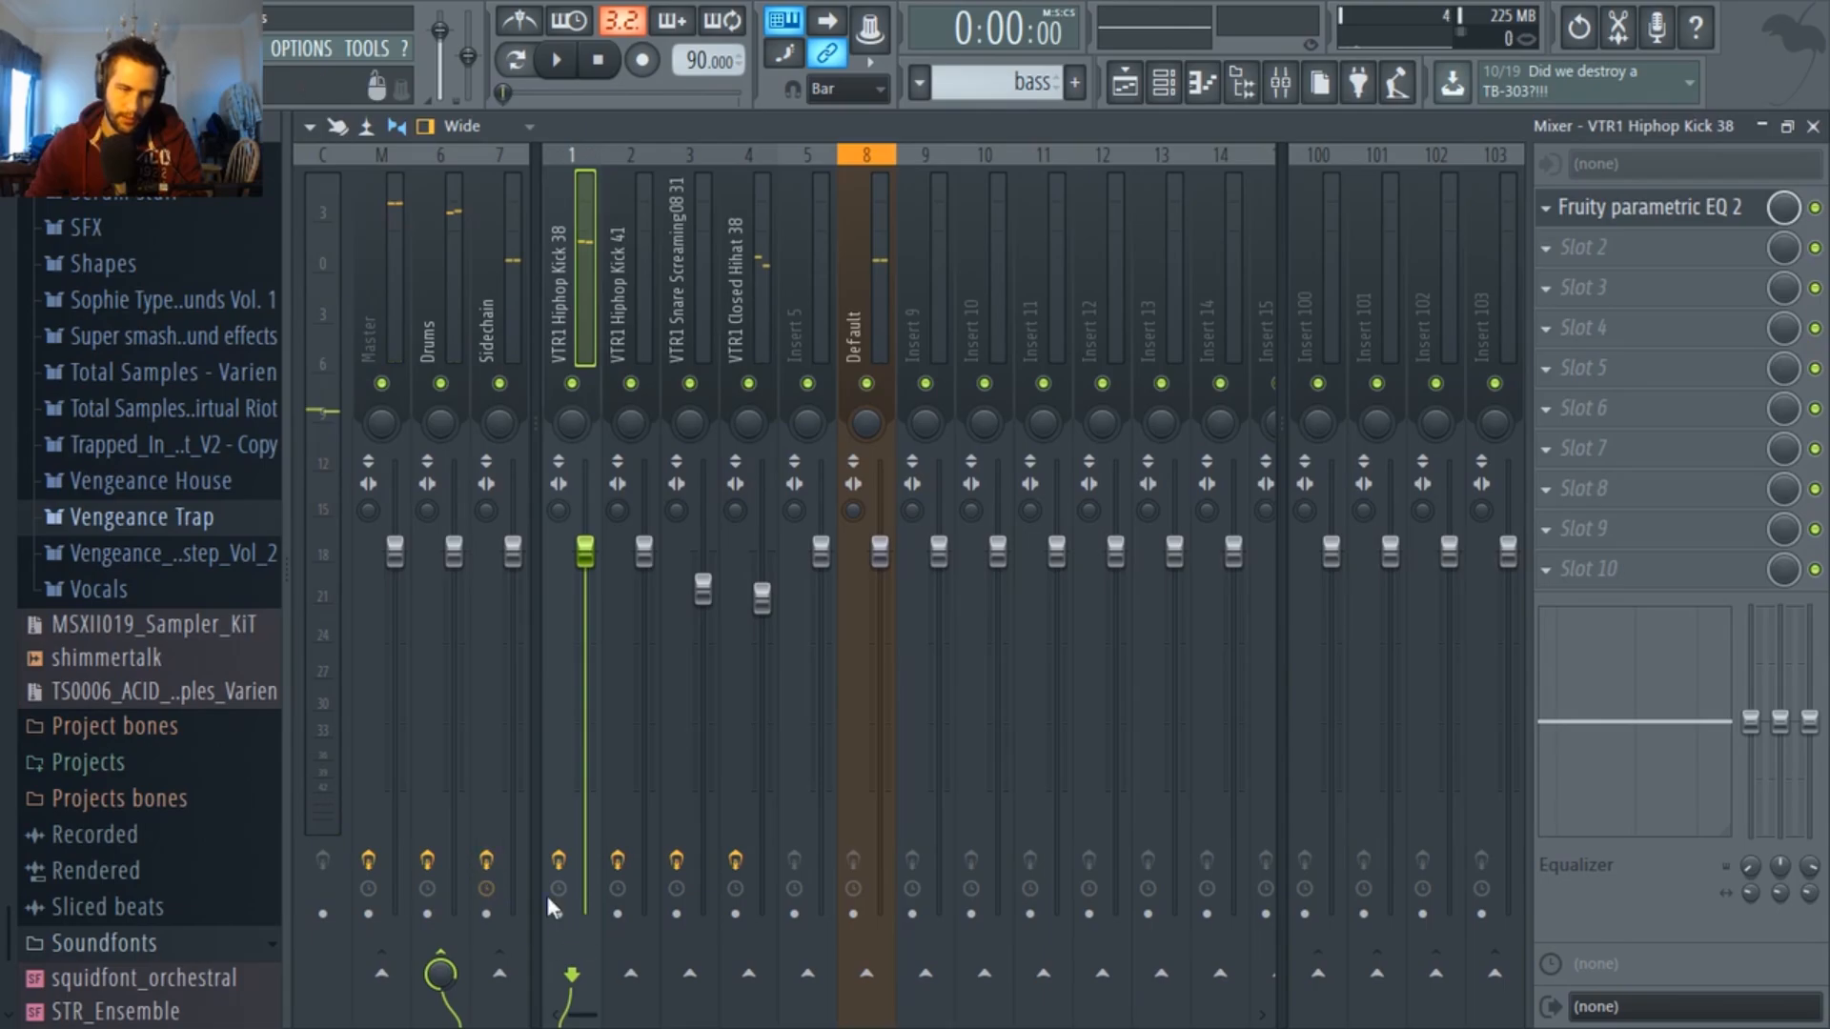
right_click(499, 973)
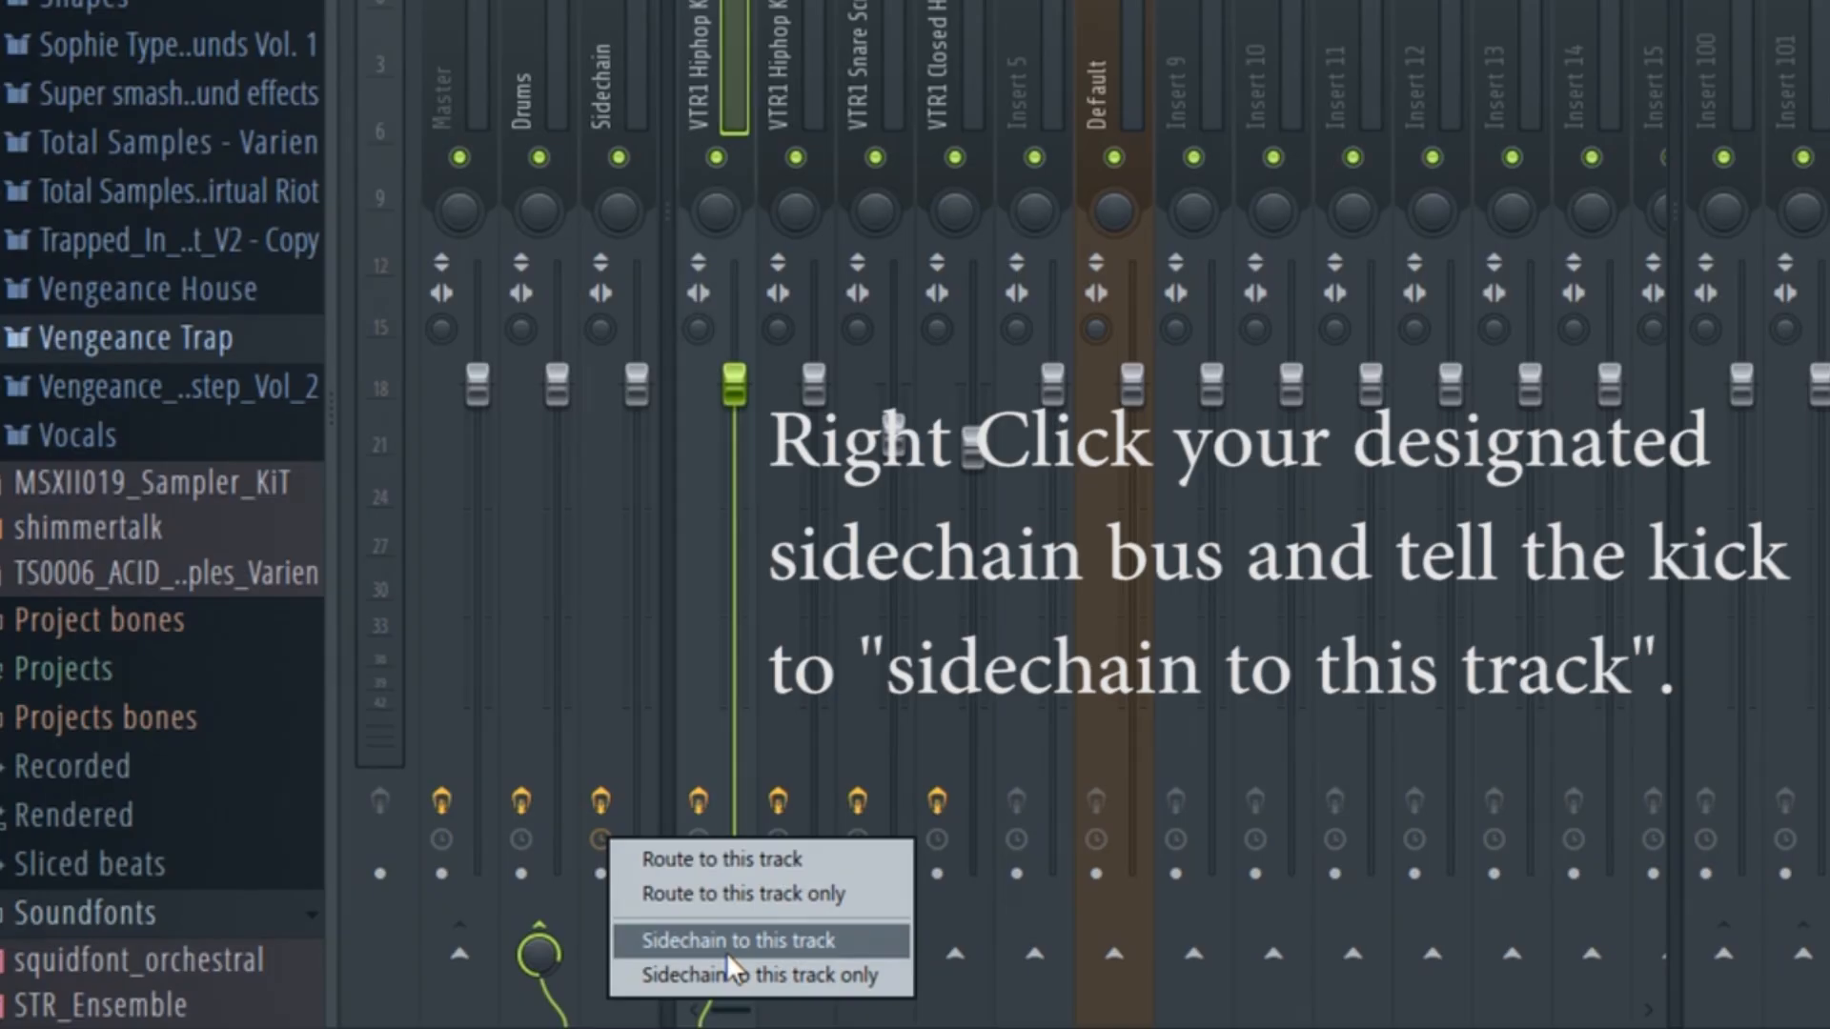
click(729, 951)
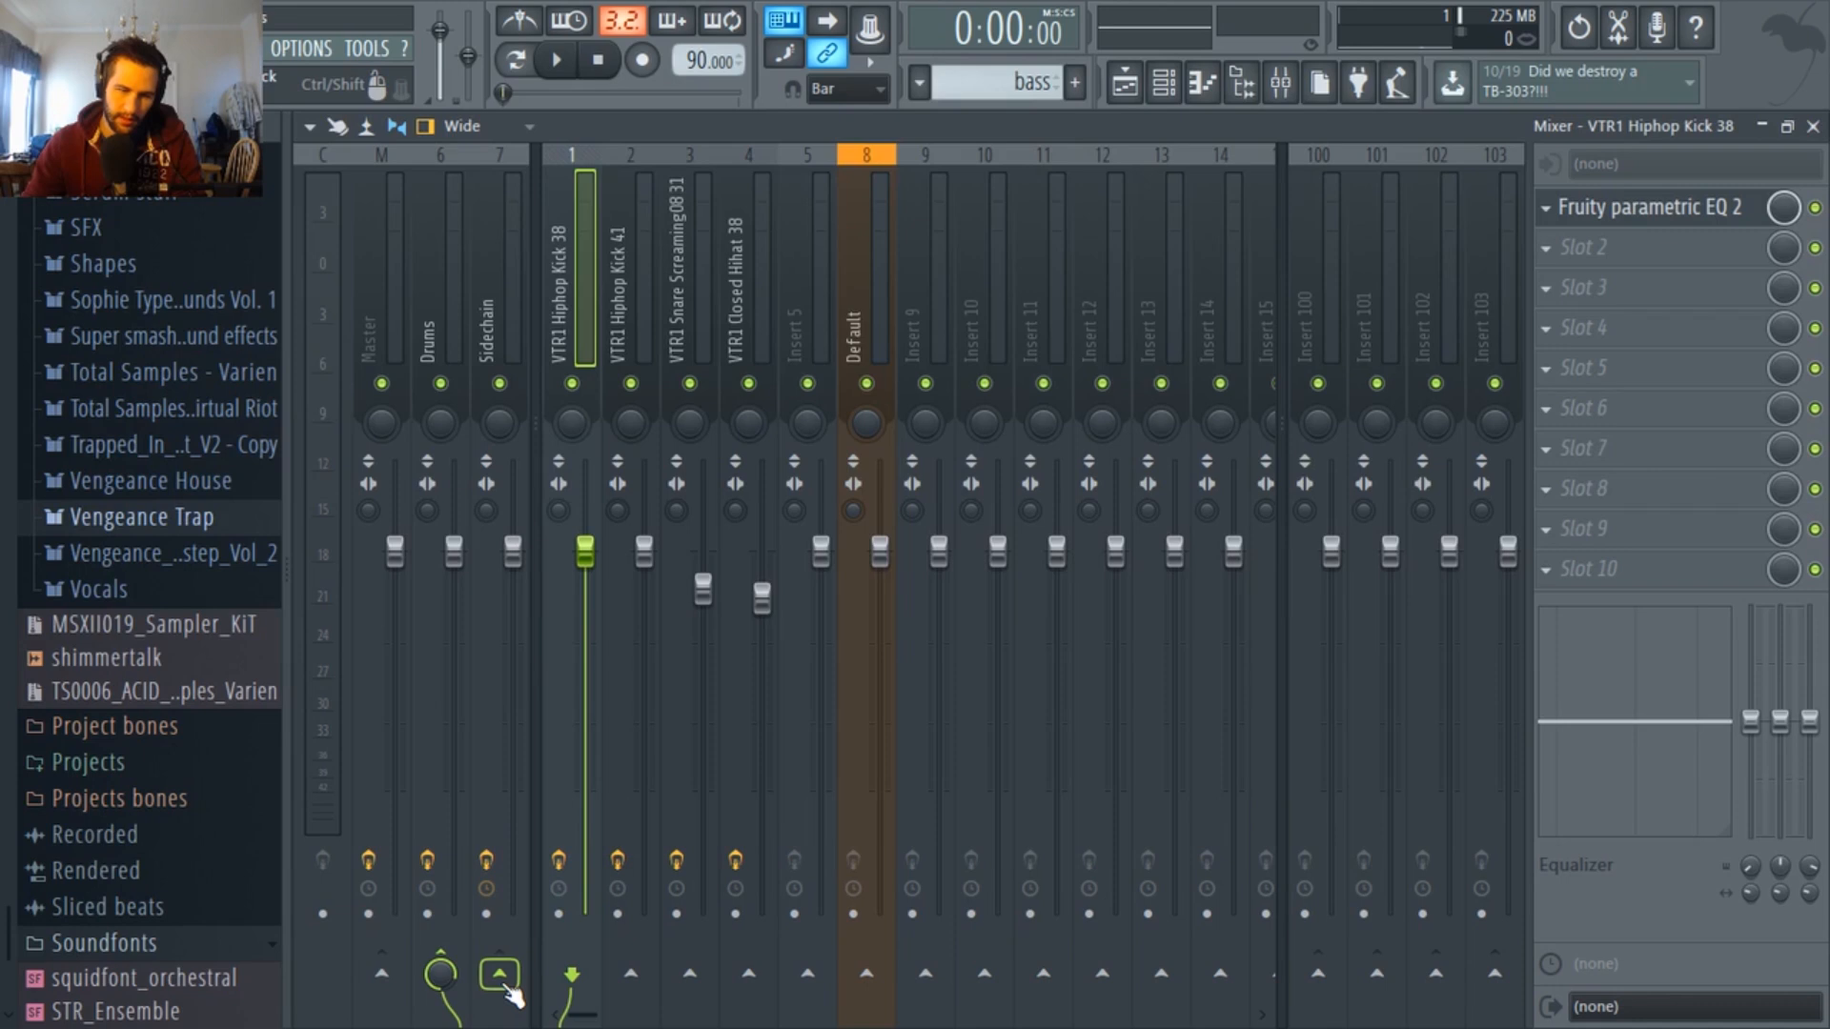
right_click(509, 989)
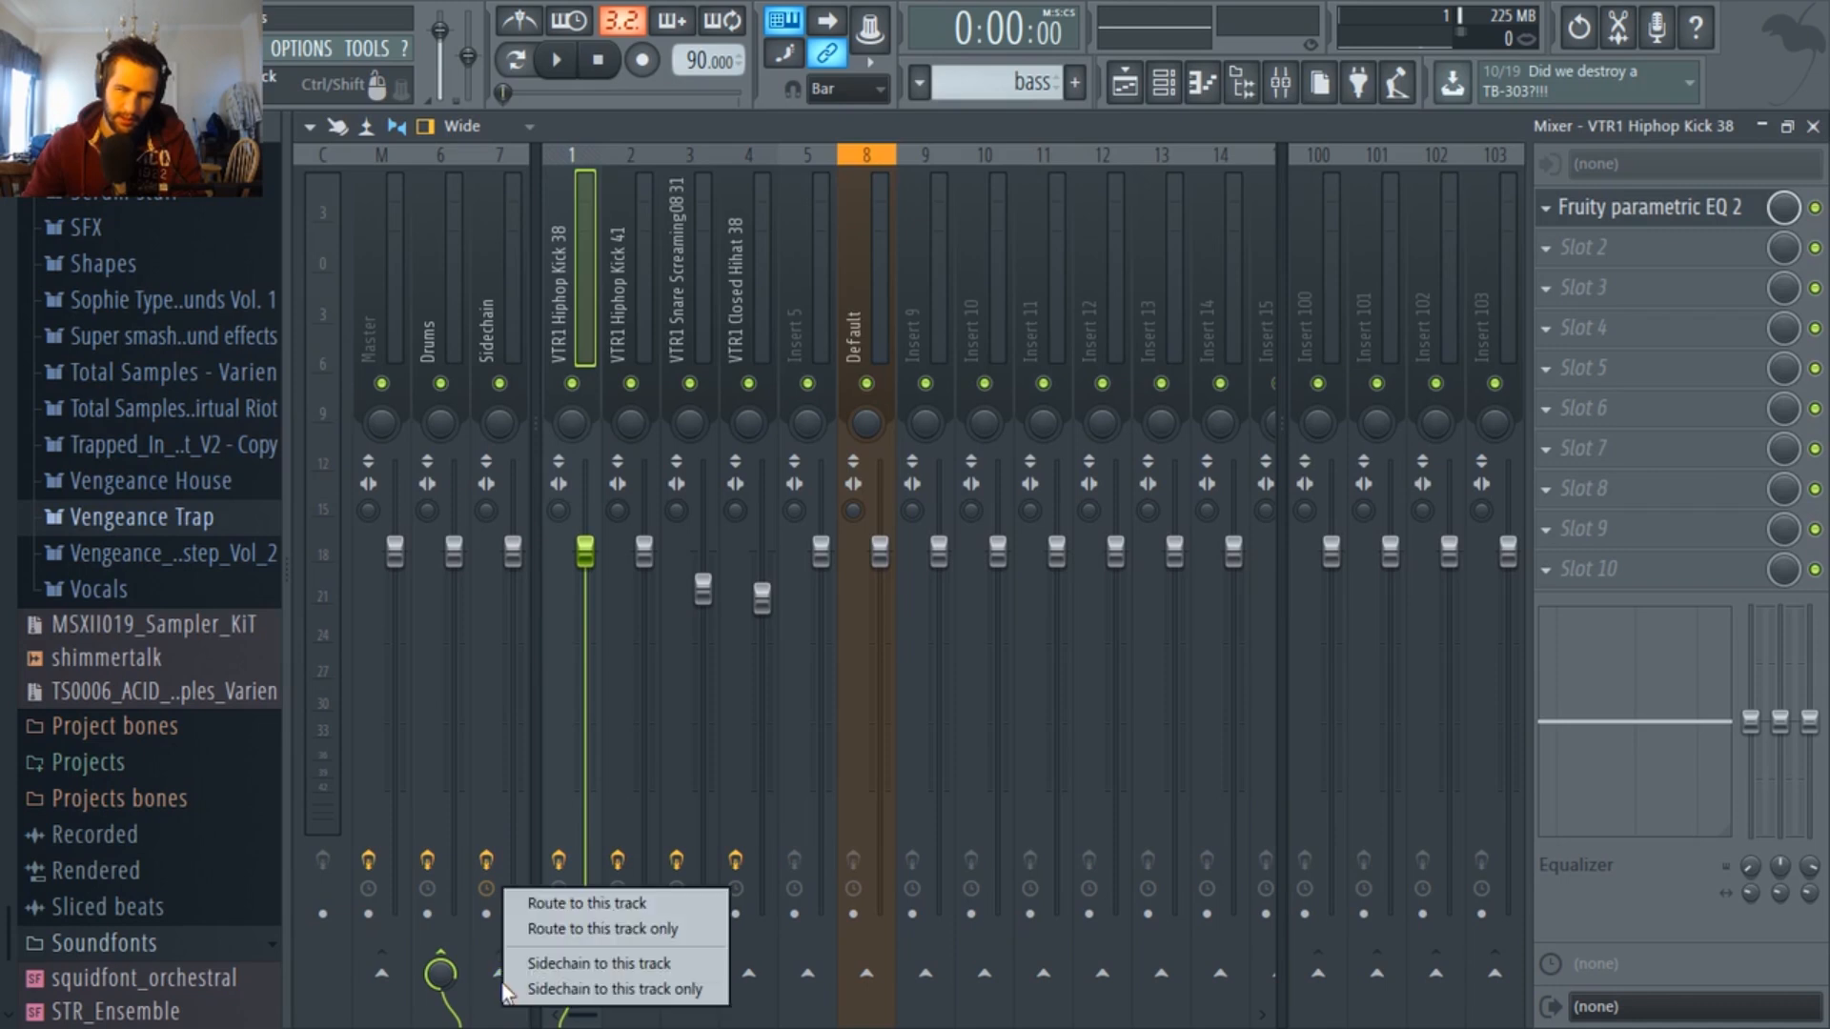
click(581, 964)
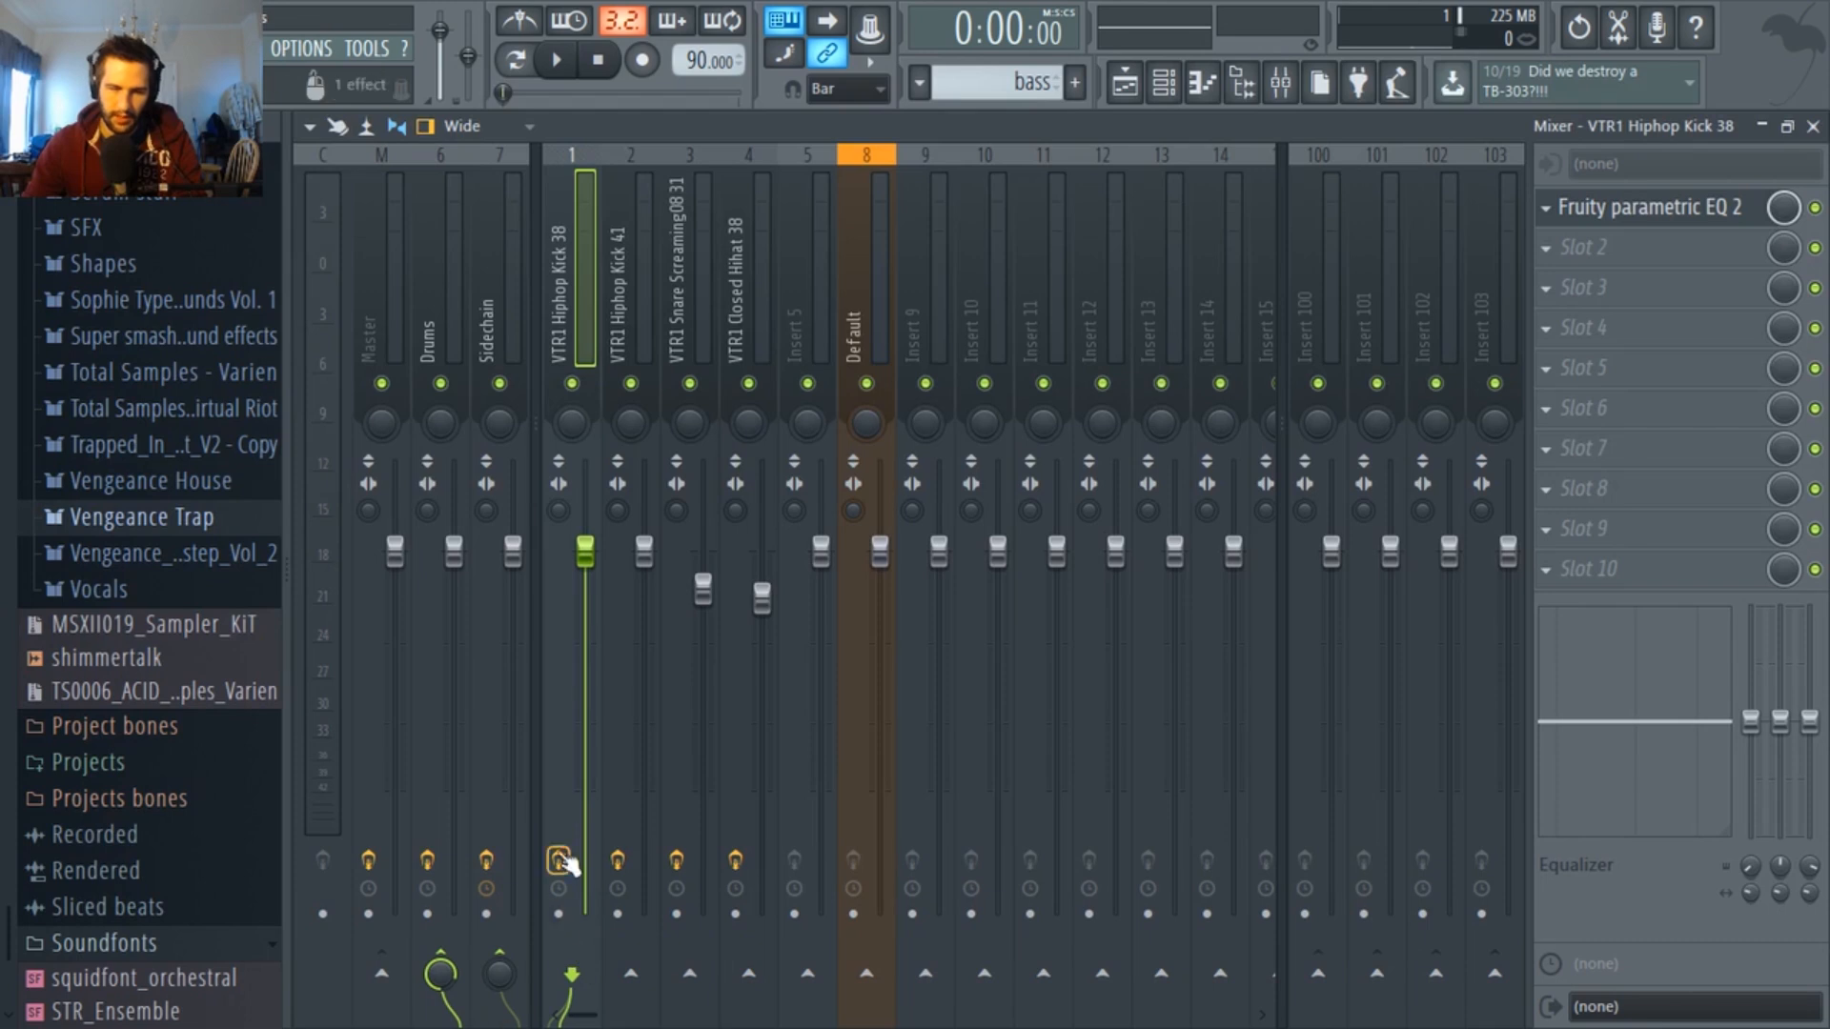
Set the sidechain input of the Sidechain track's Fruity Limiter to 1 for the kick signal.
click(499, 324)
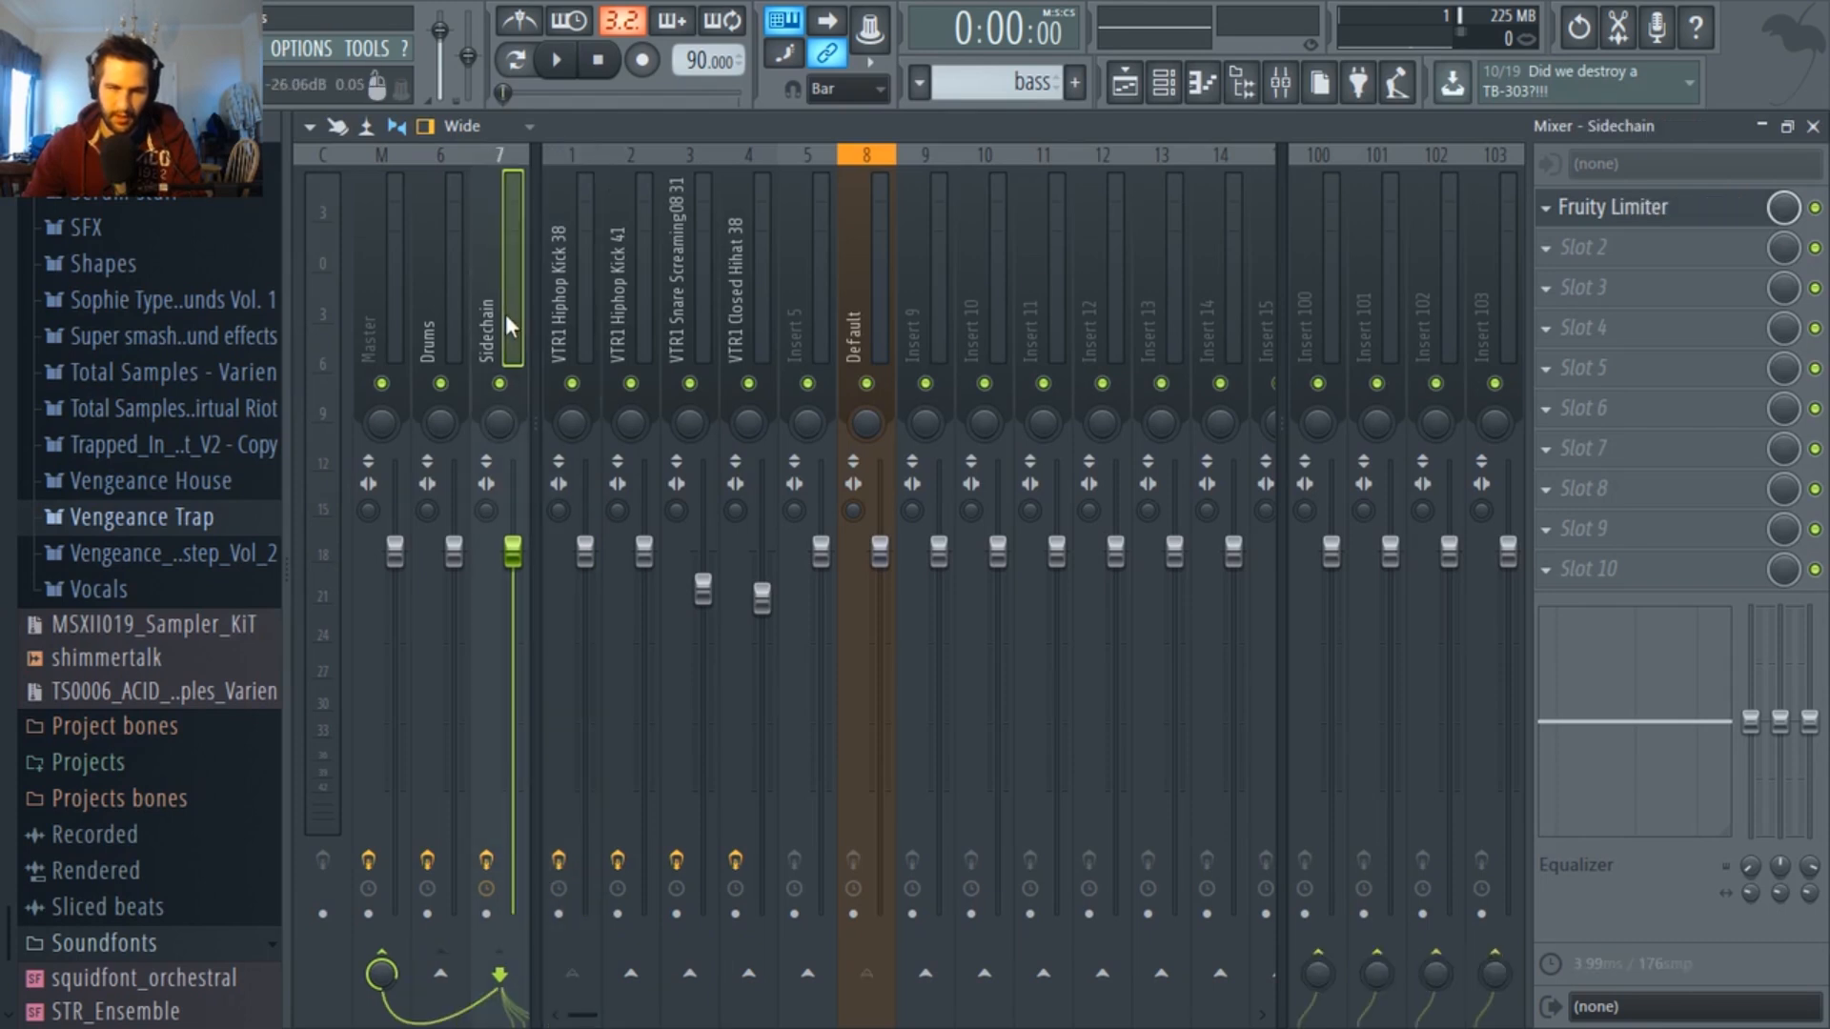
click(1664, 220)
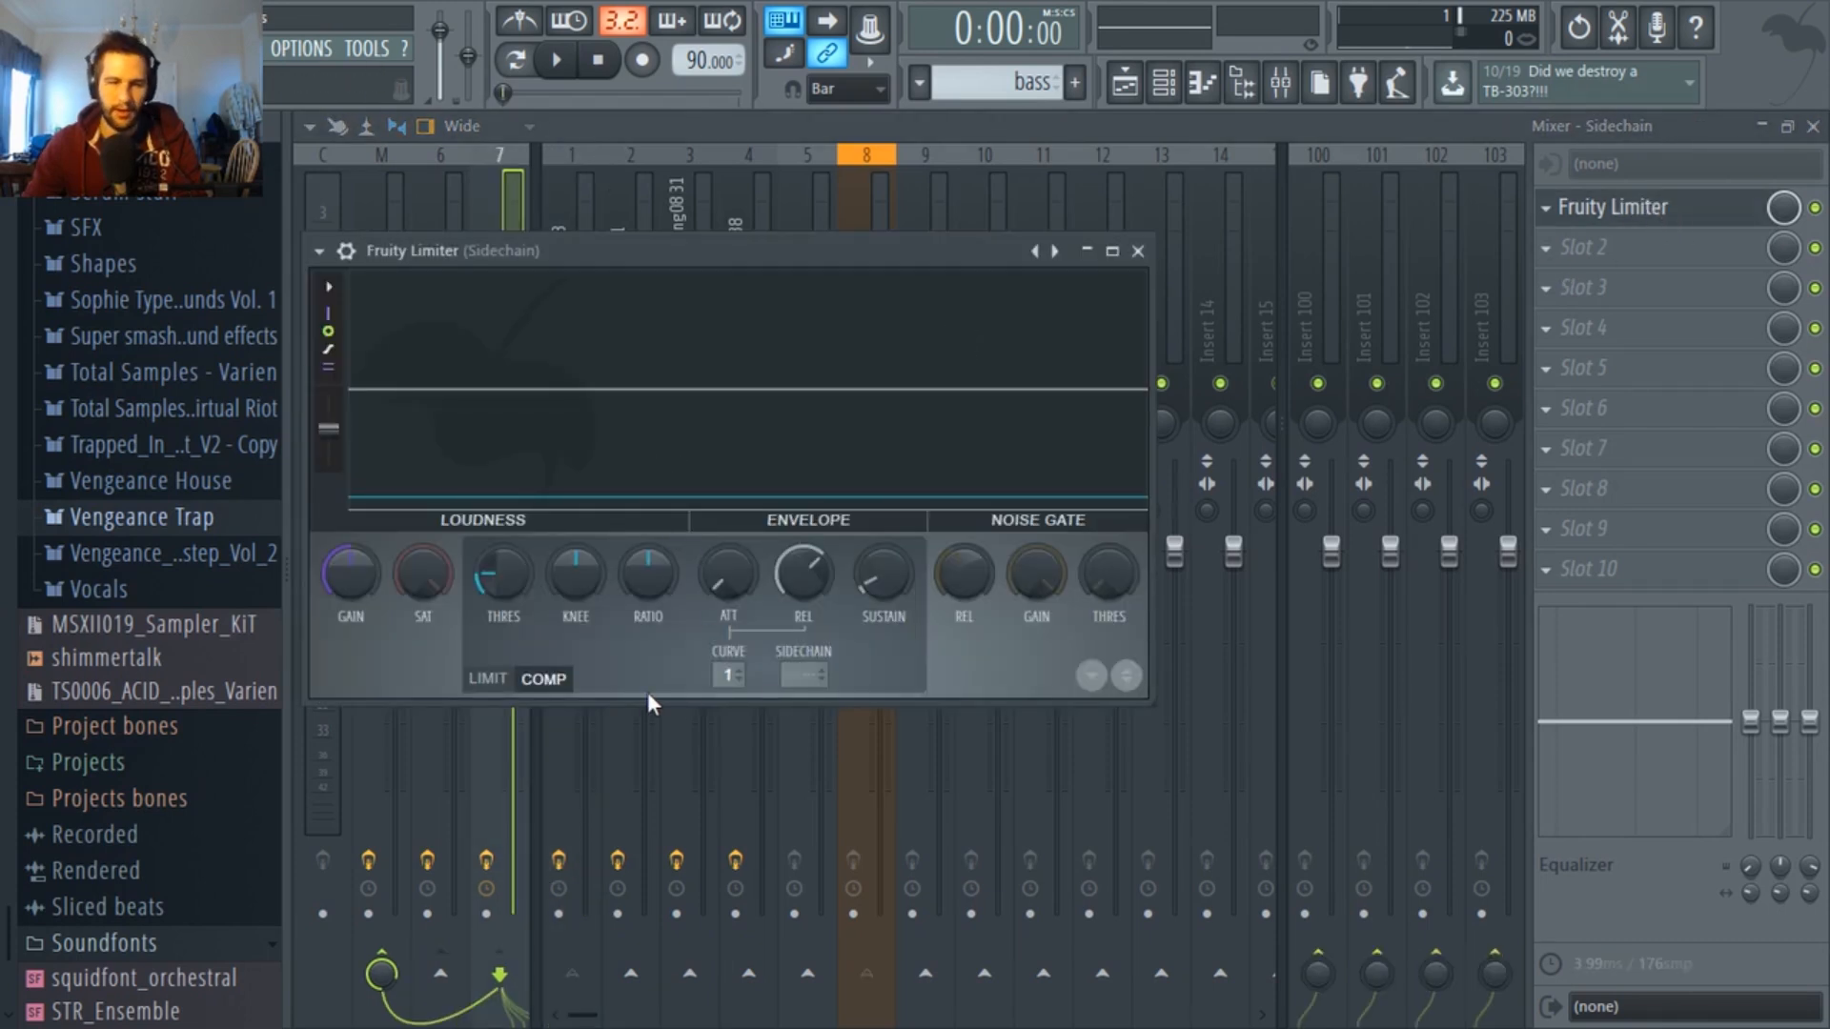
click(798, 678)
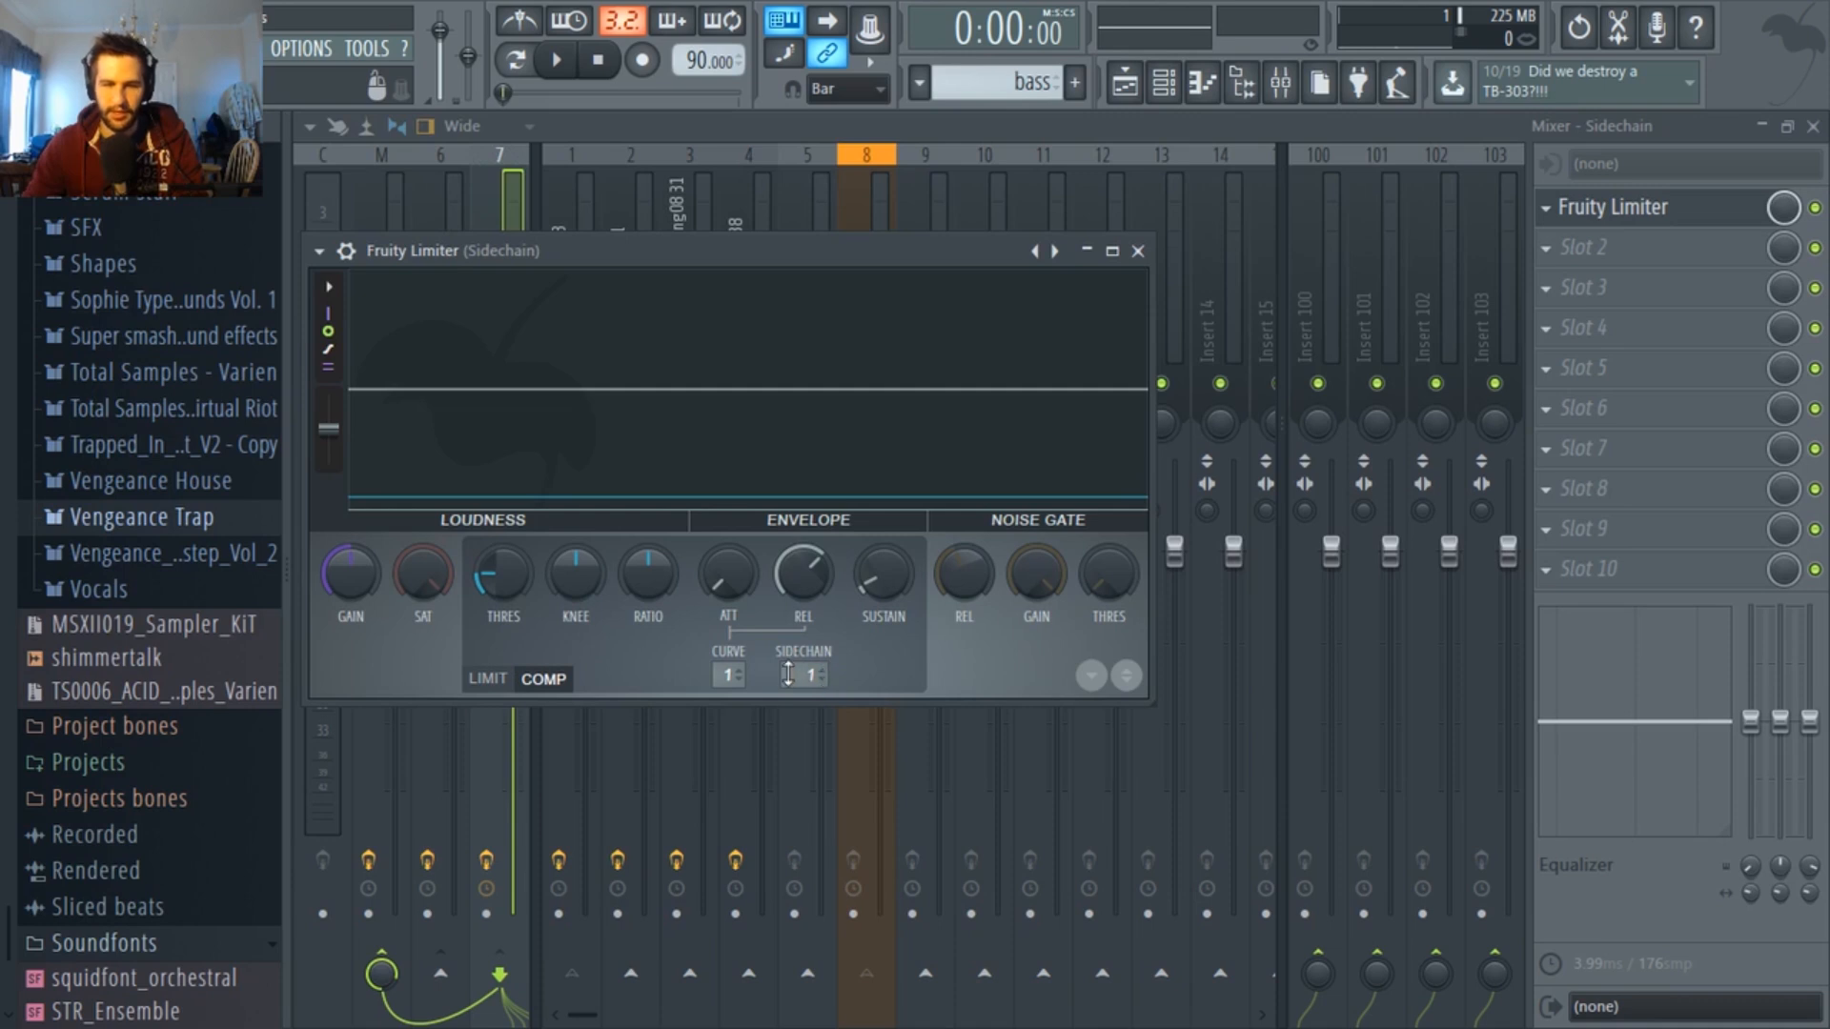
click(787, 674)
click(861, 716)
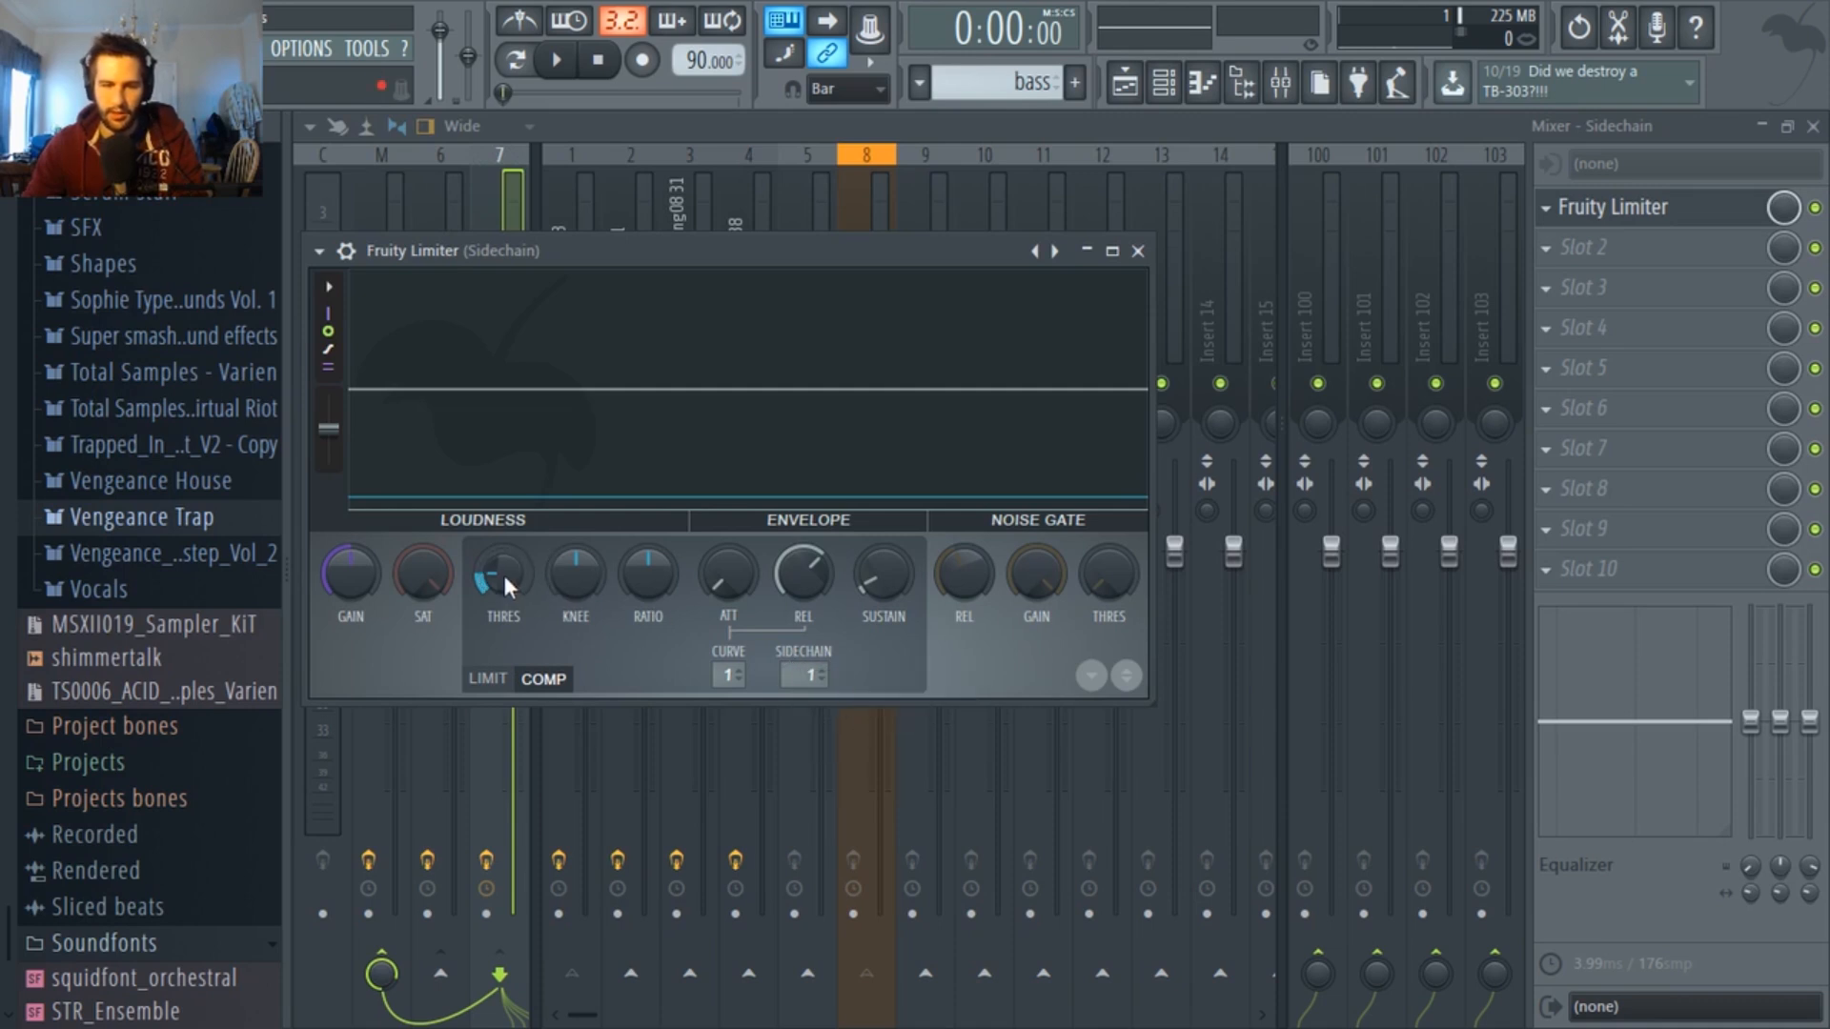
Raise the knee and ratio and adjust the threshold of the Sidechain track's Fruity Limiter while auditioning the ducking, then close the plugin.
drag(577, 565, 578, 555)
key(space)
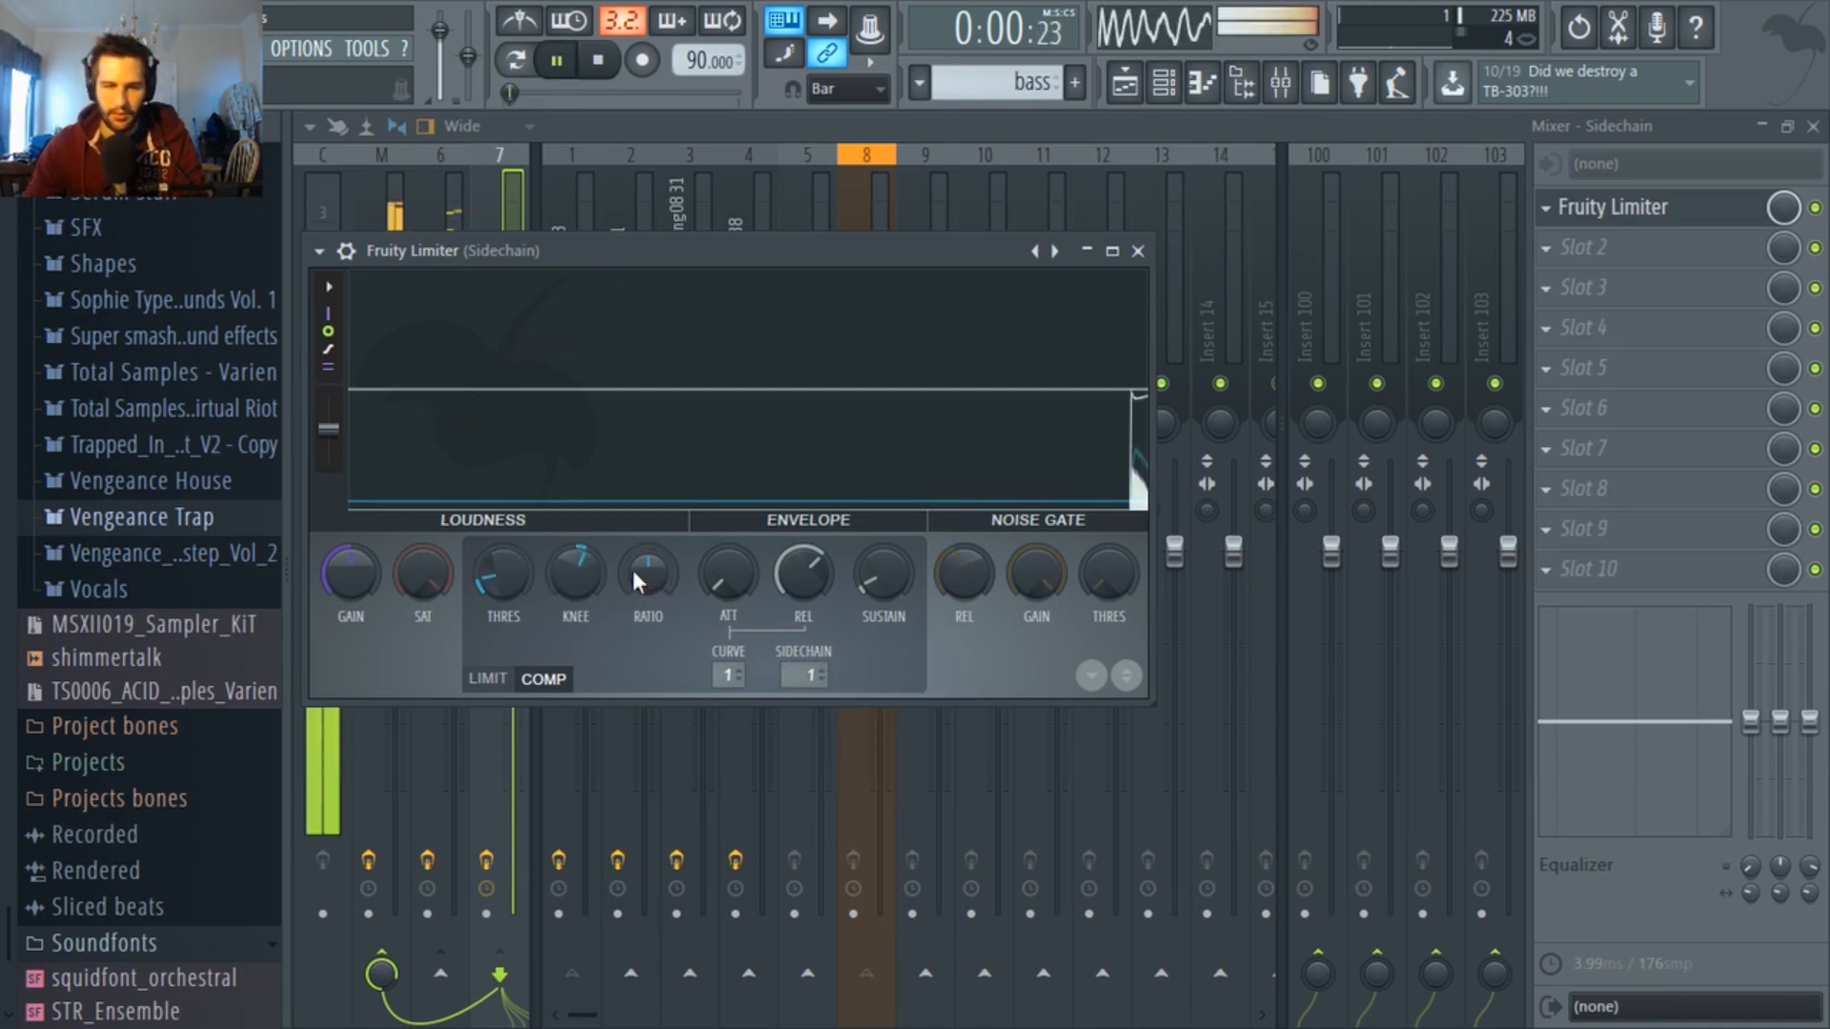
key(space)
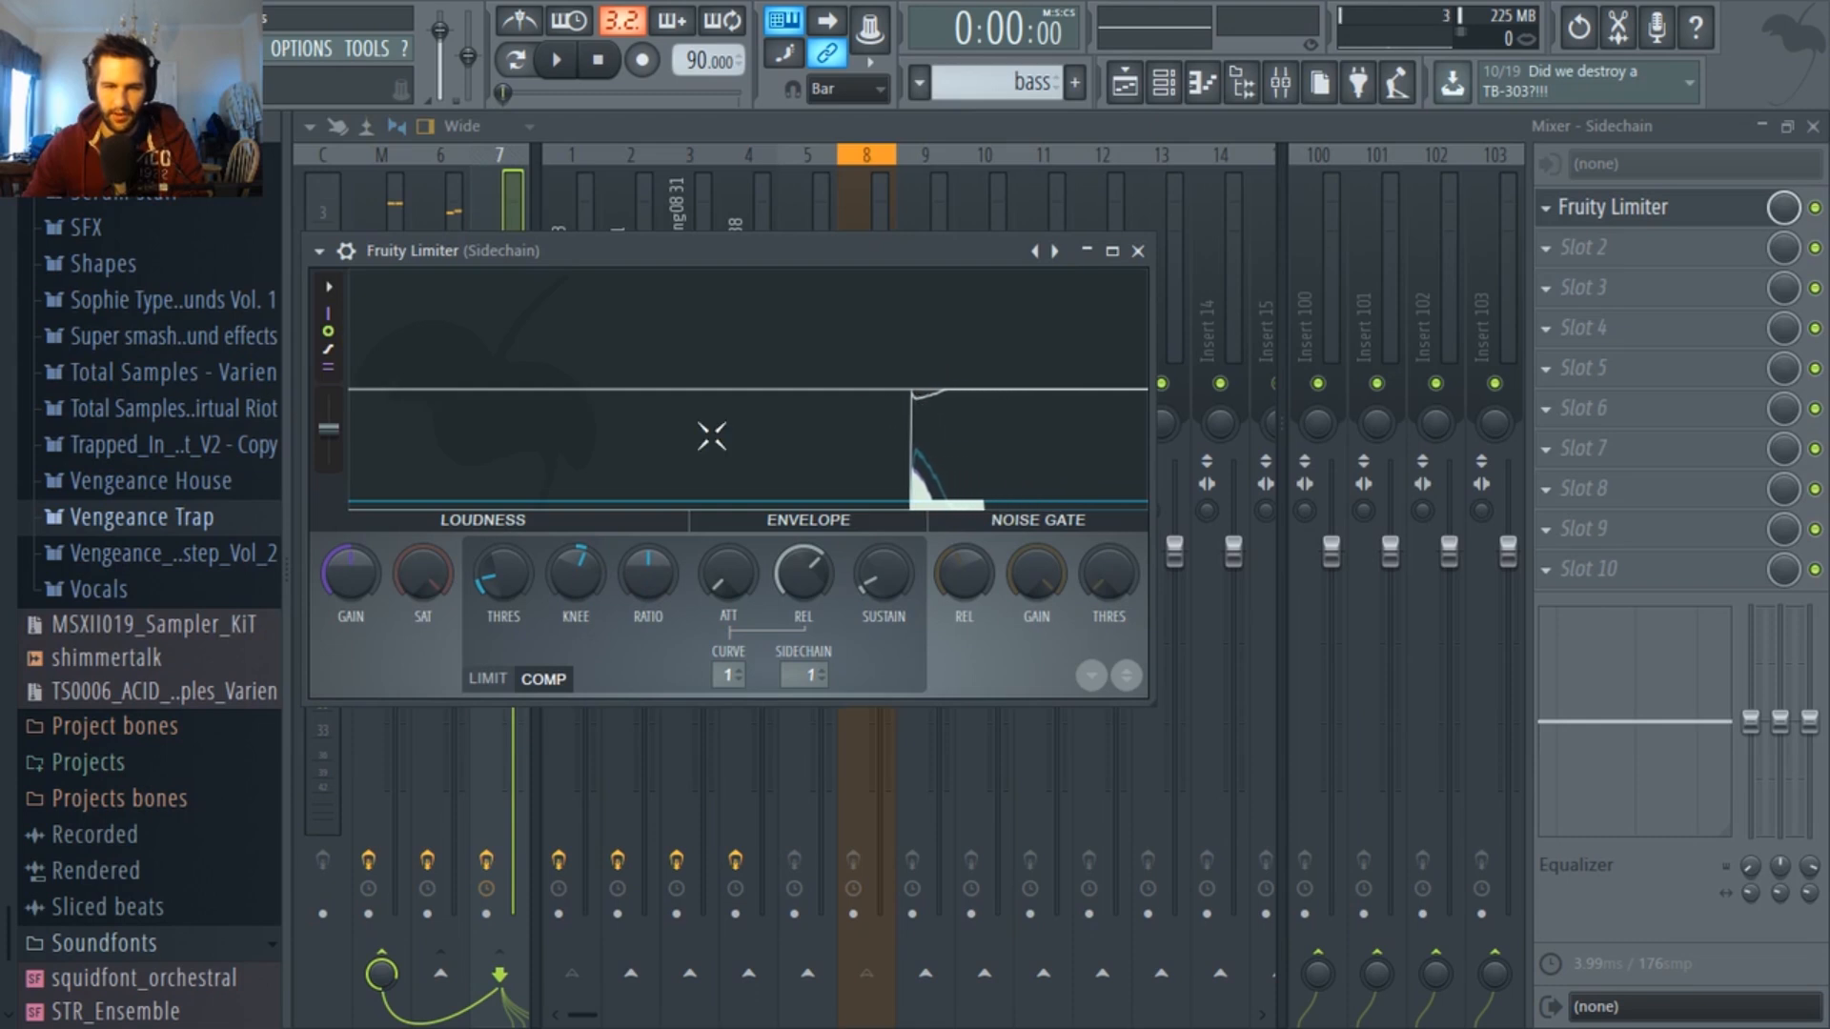
key(space)
drag(508, 579, 648, 558)
key(space)
key(space)
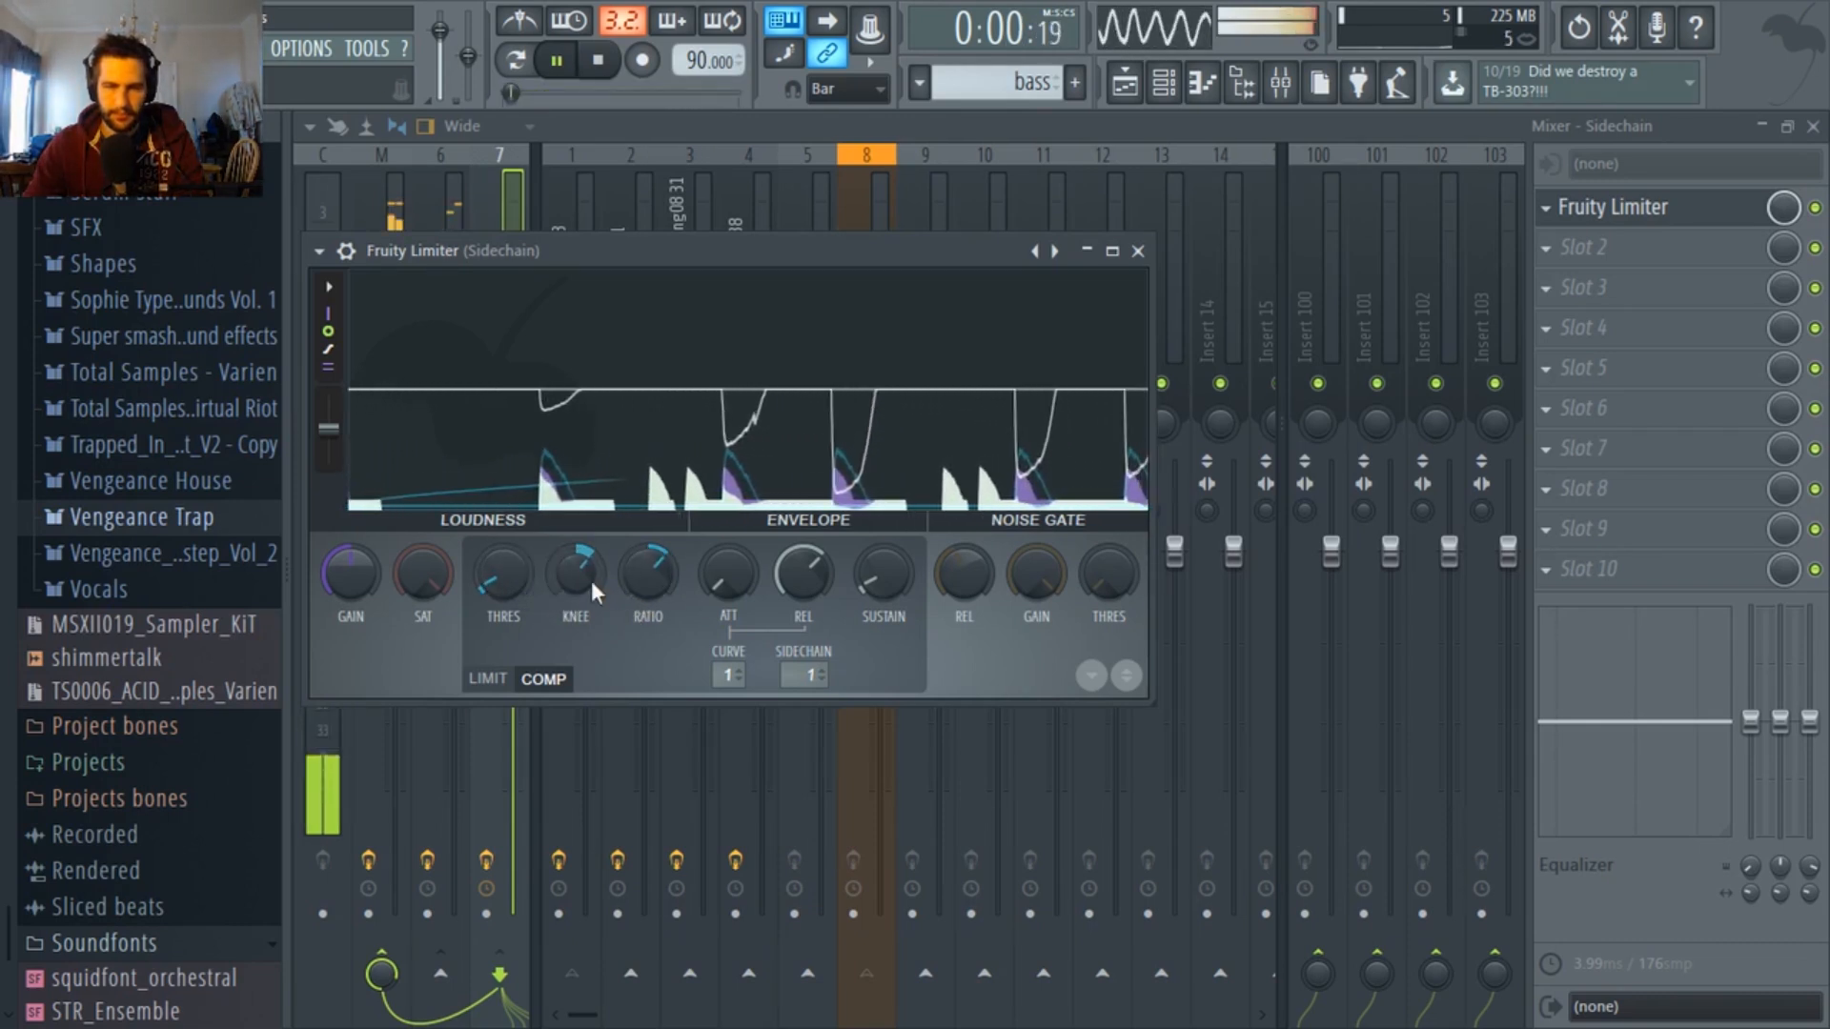
drag(504, 571, 503, 579)
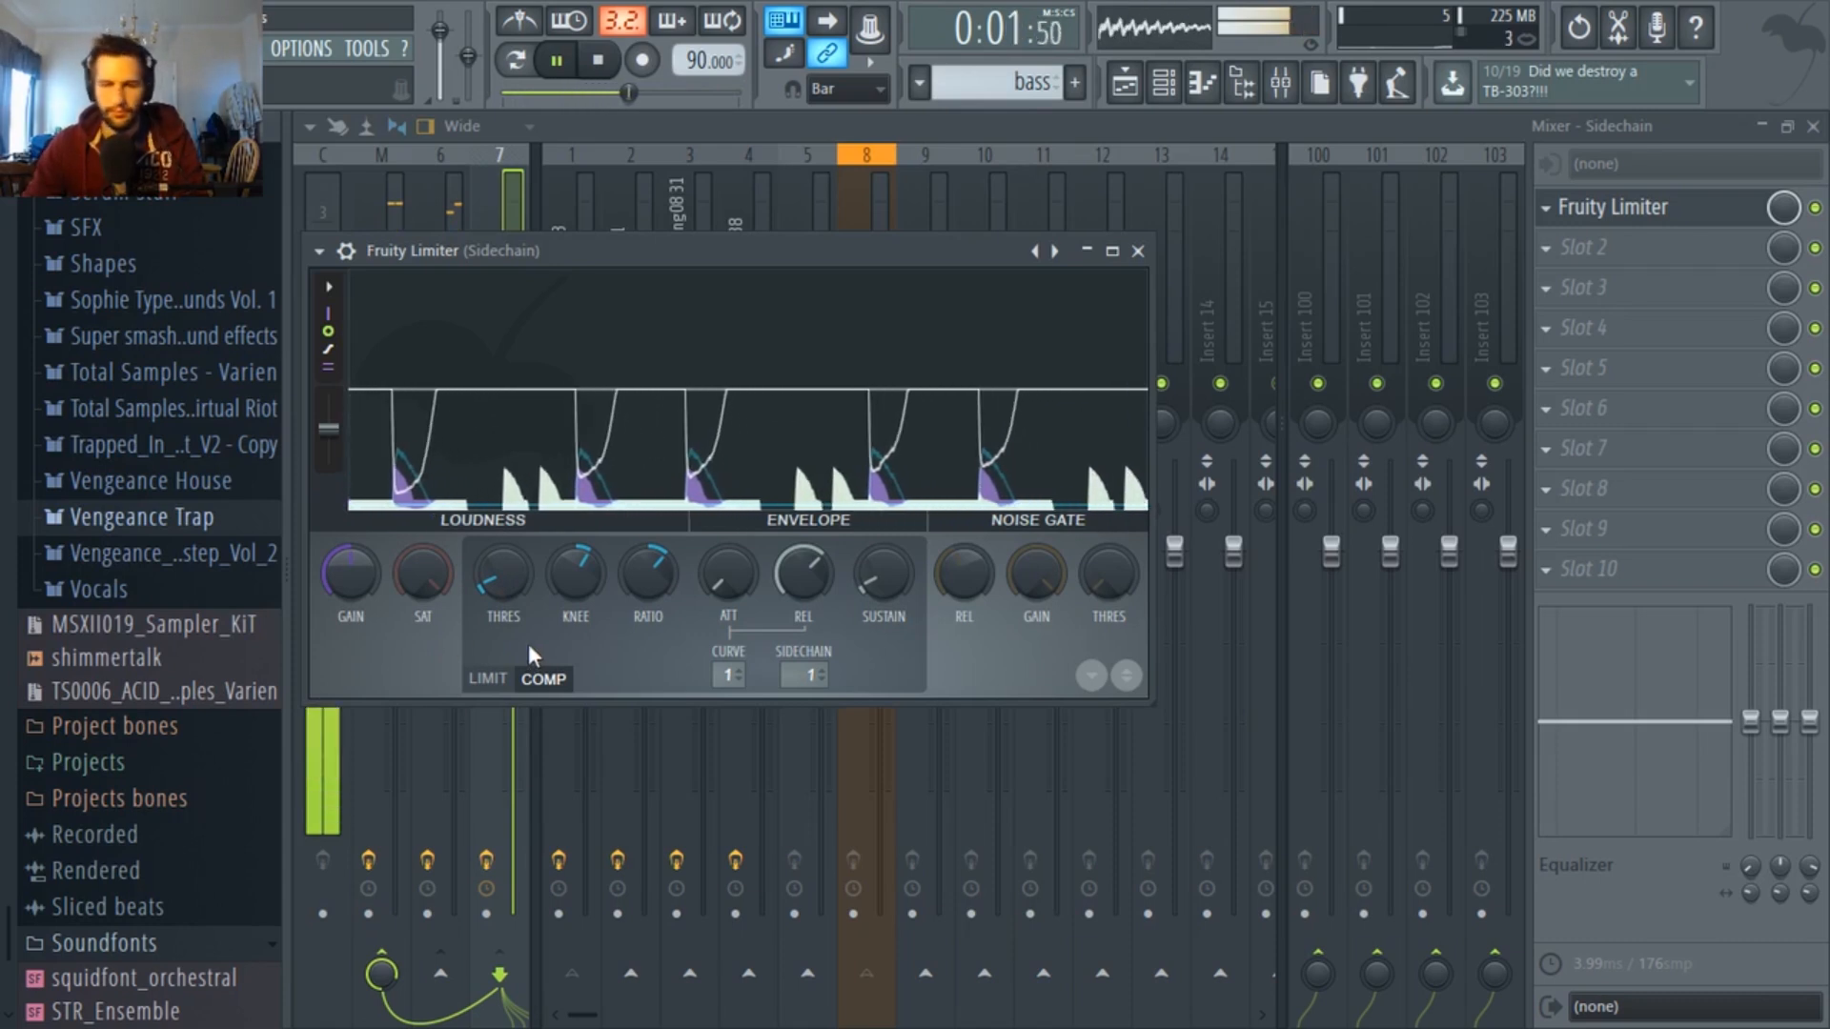
key(space)
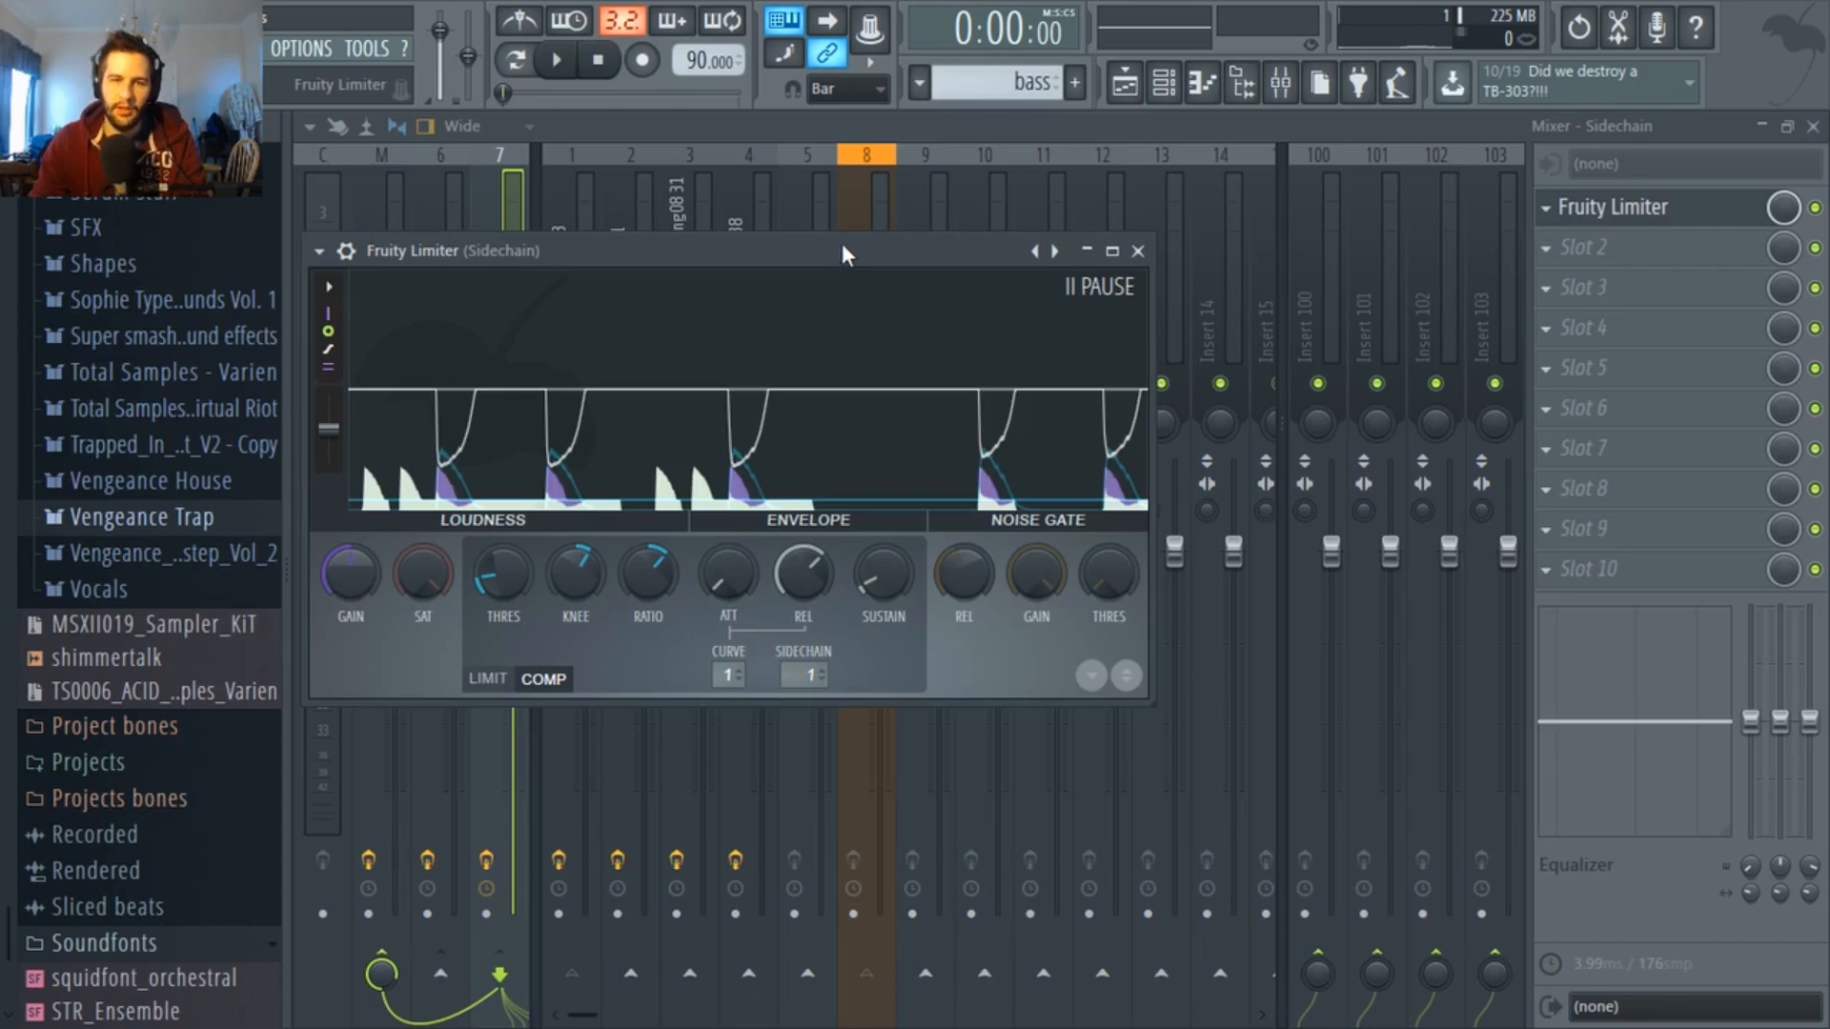
key(Escape)
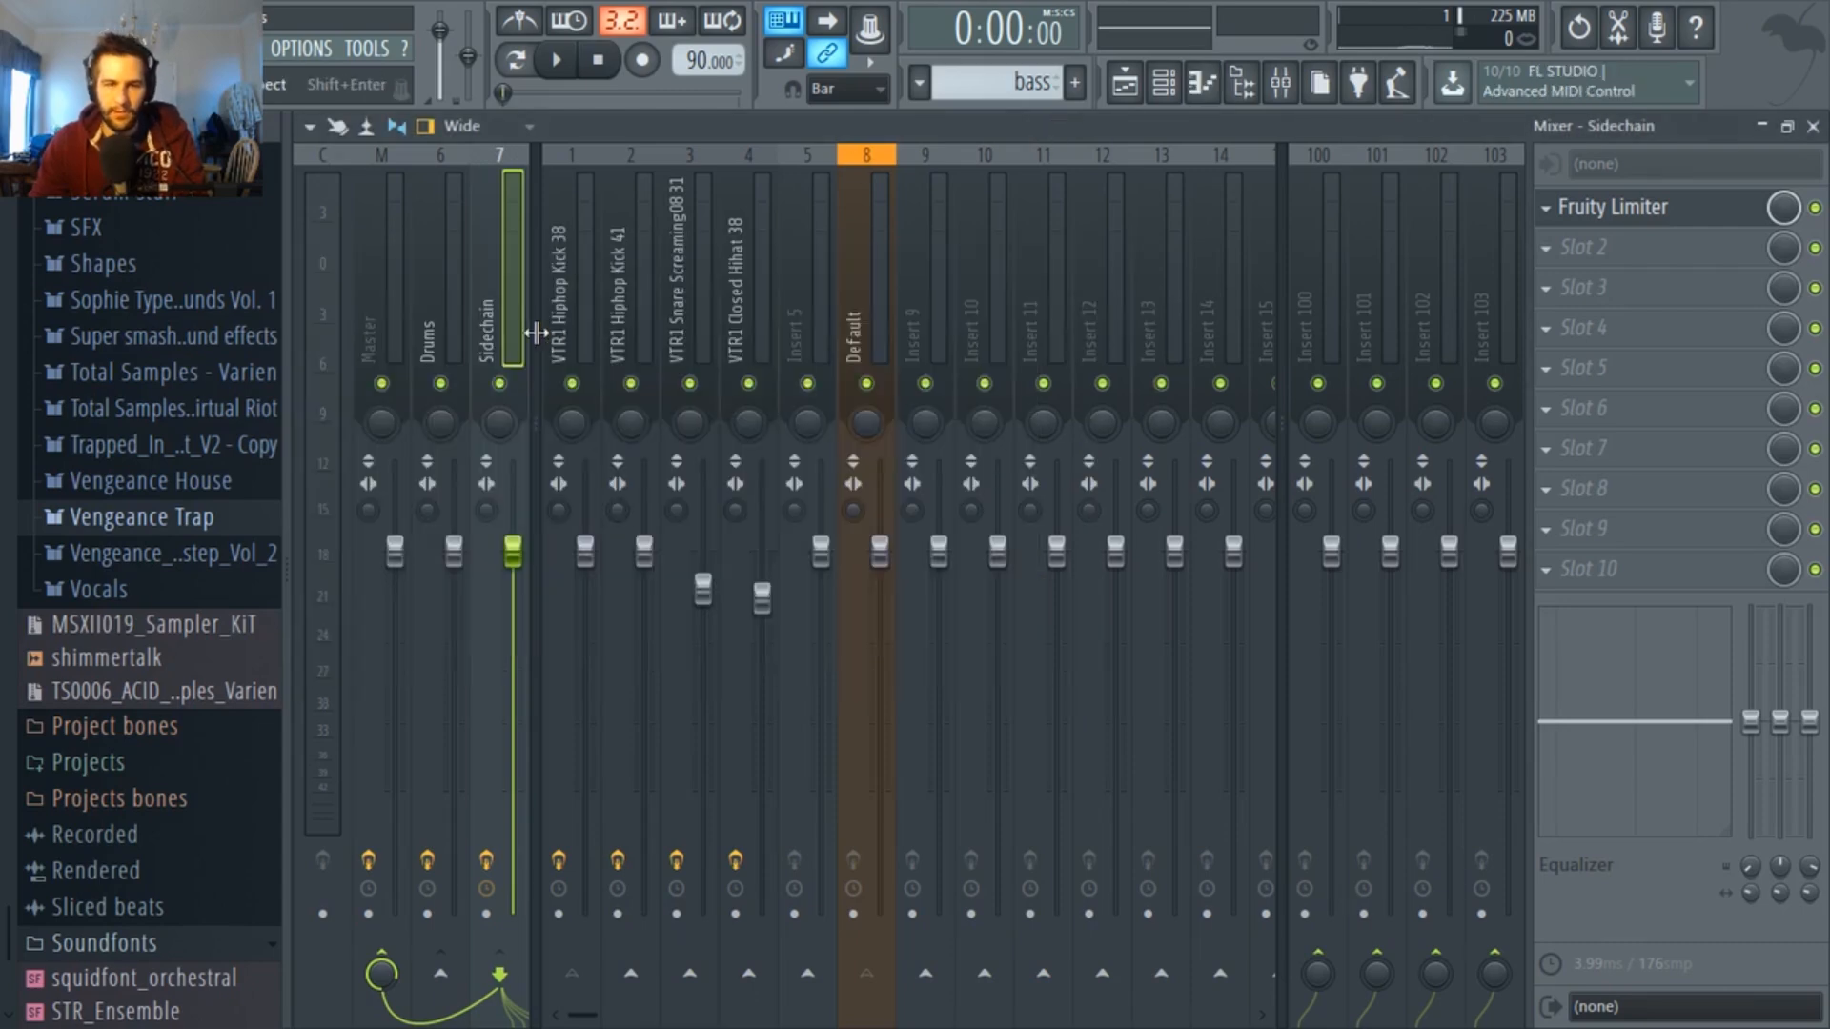
Add a Harmor instrument channel and a new pattern named chords.
key(space)
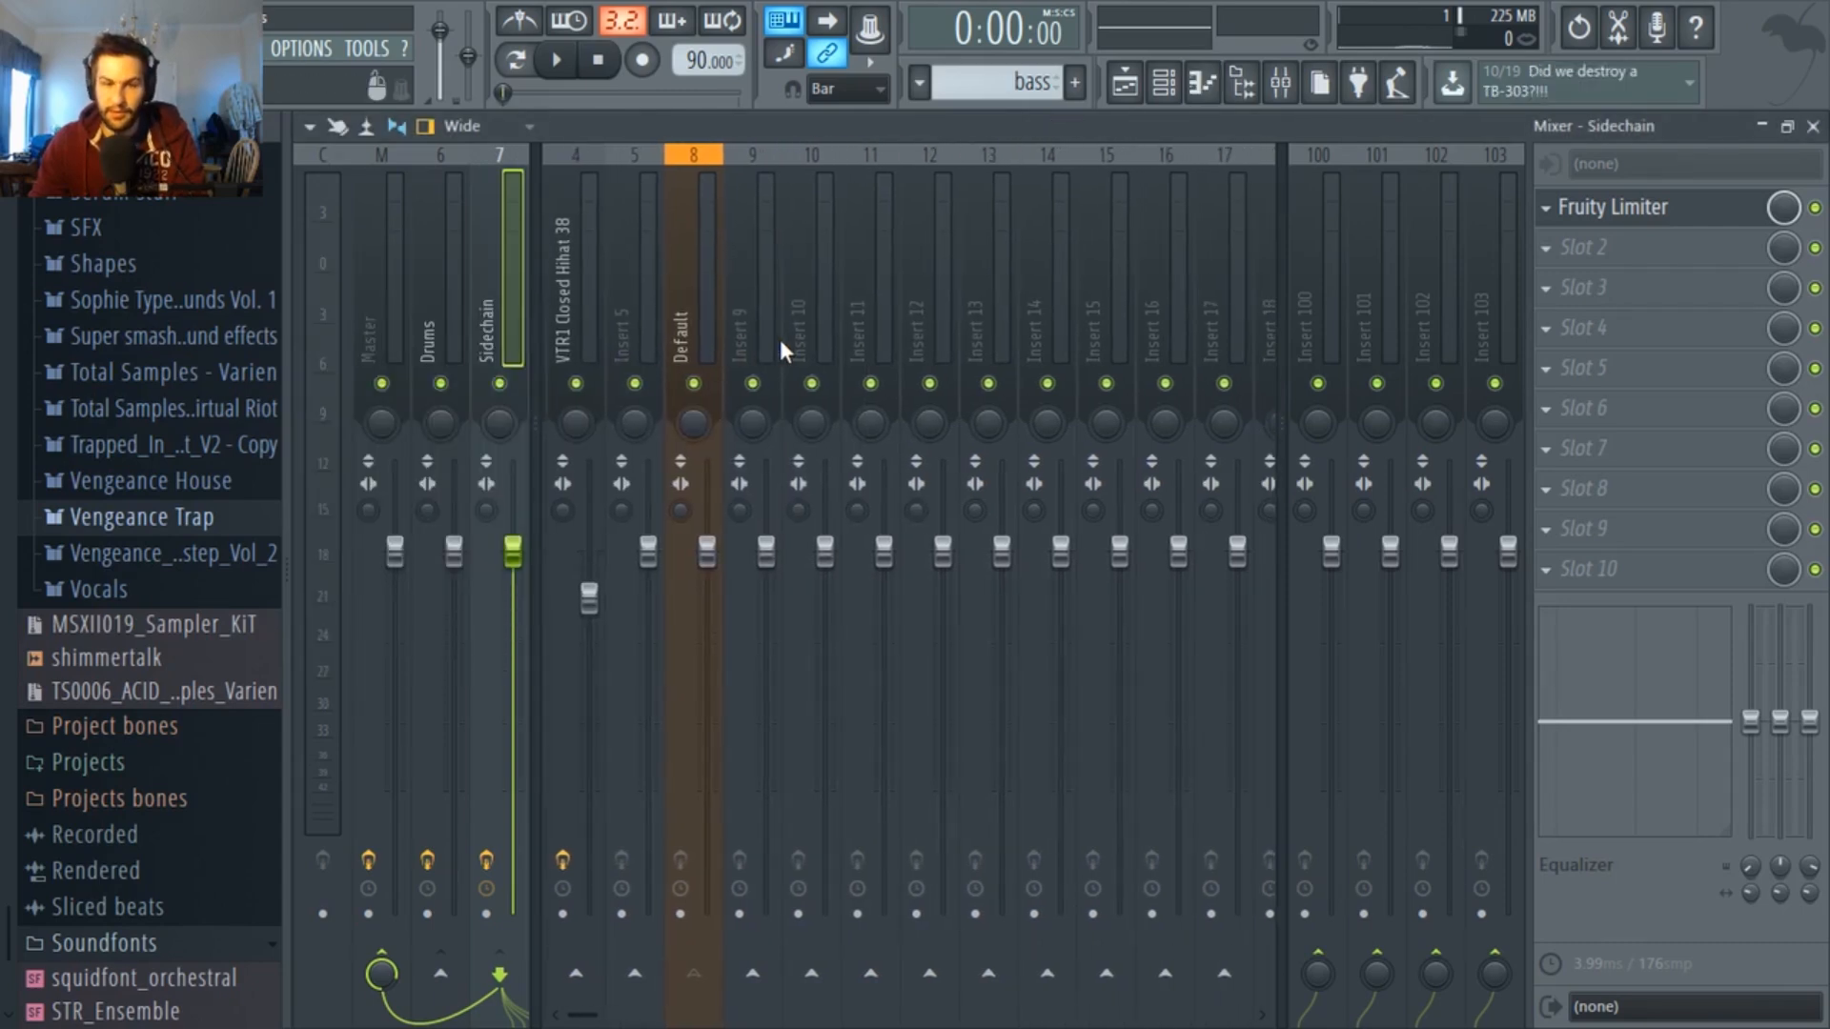
key(F7)
key(space)
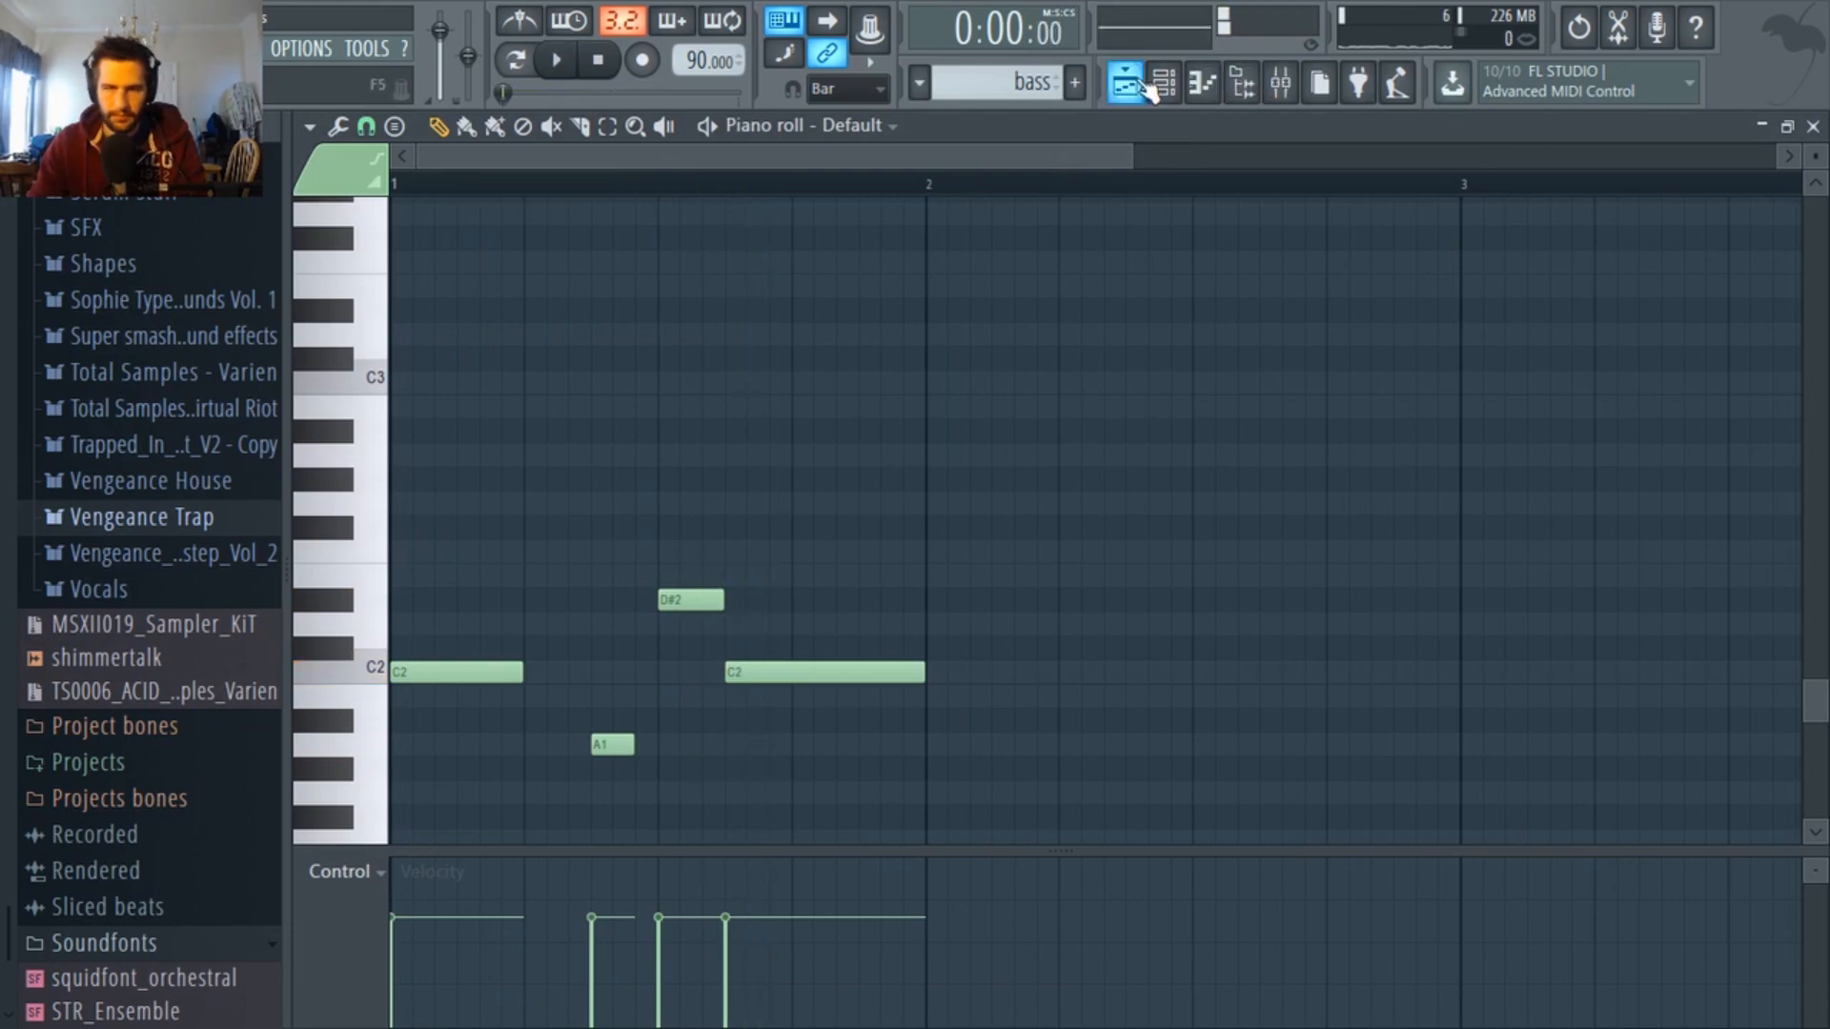
click(1124, 83)
click(1172, 87)
click(1164, 86)
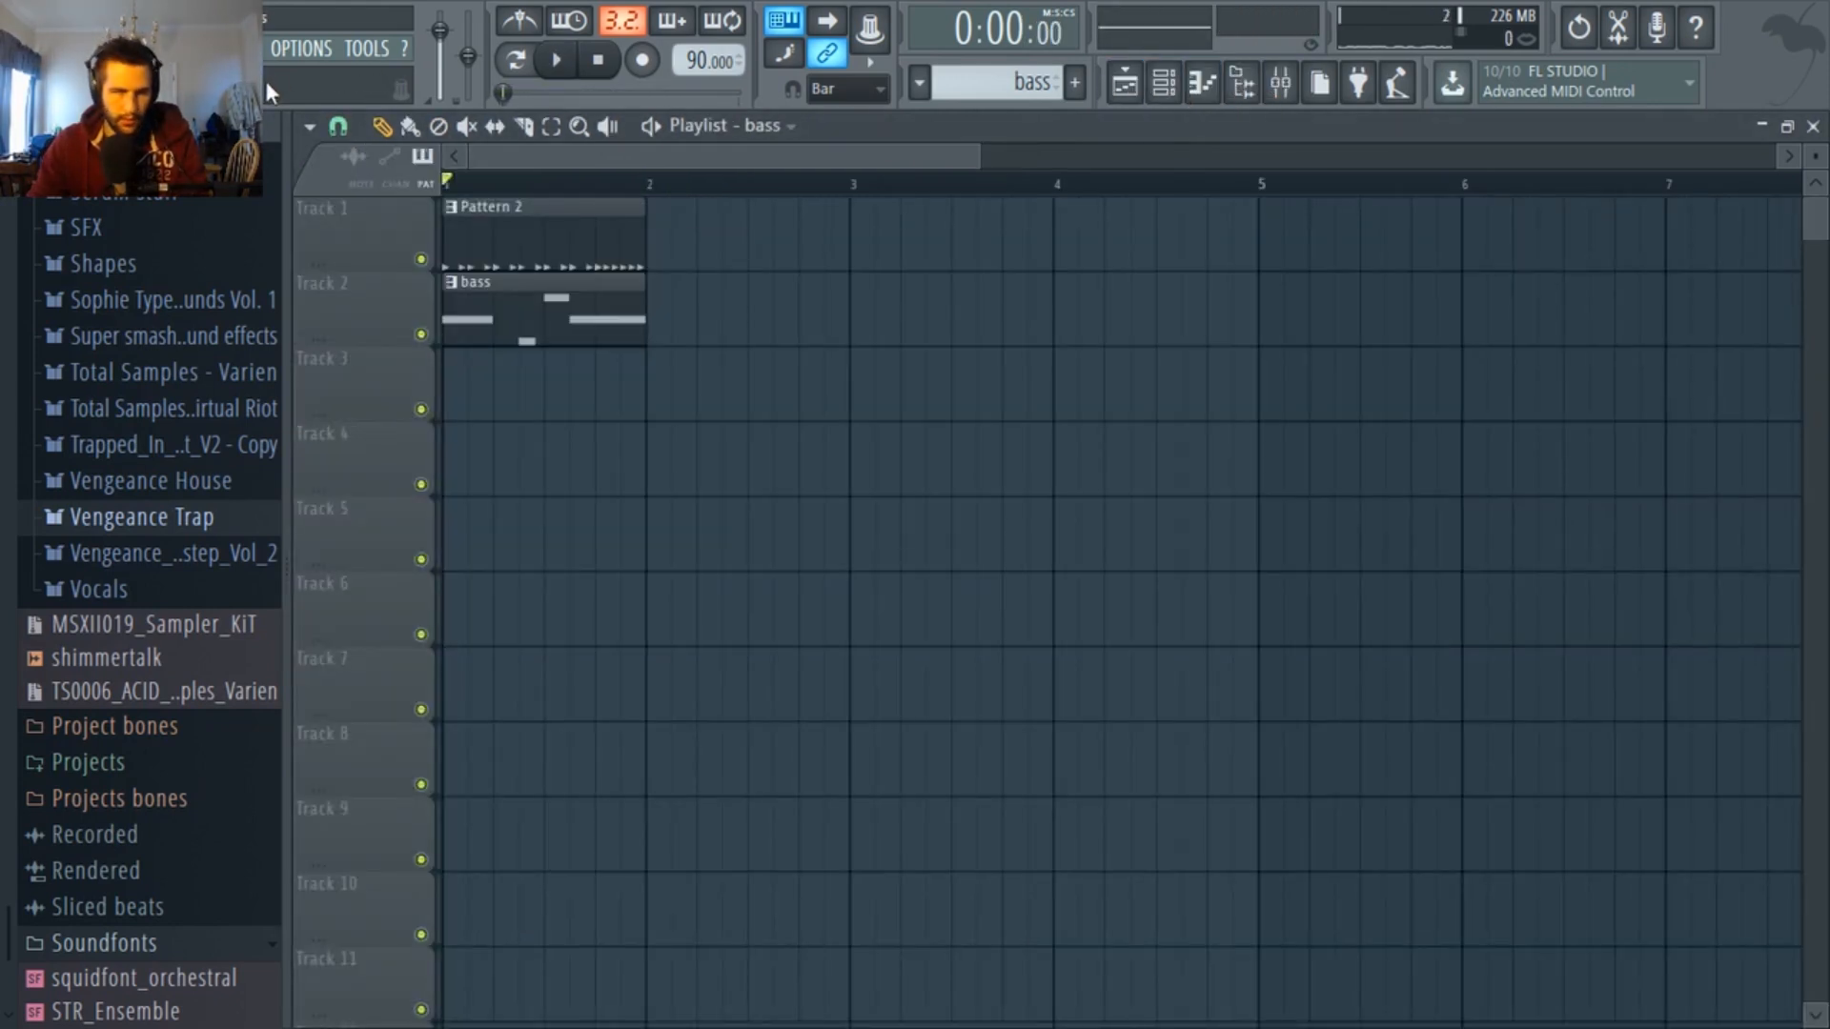
click(111, 49)
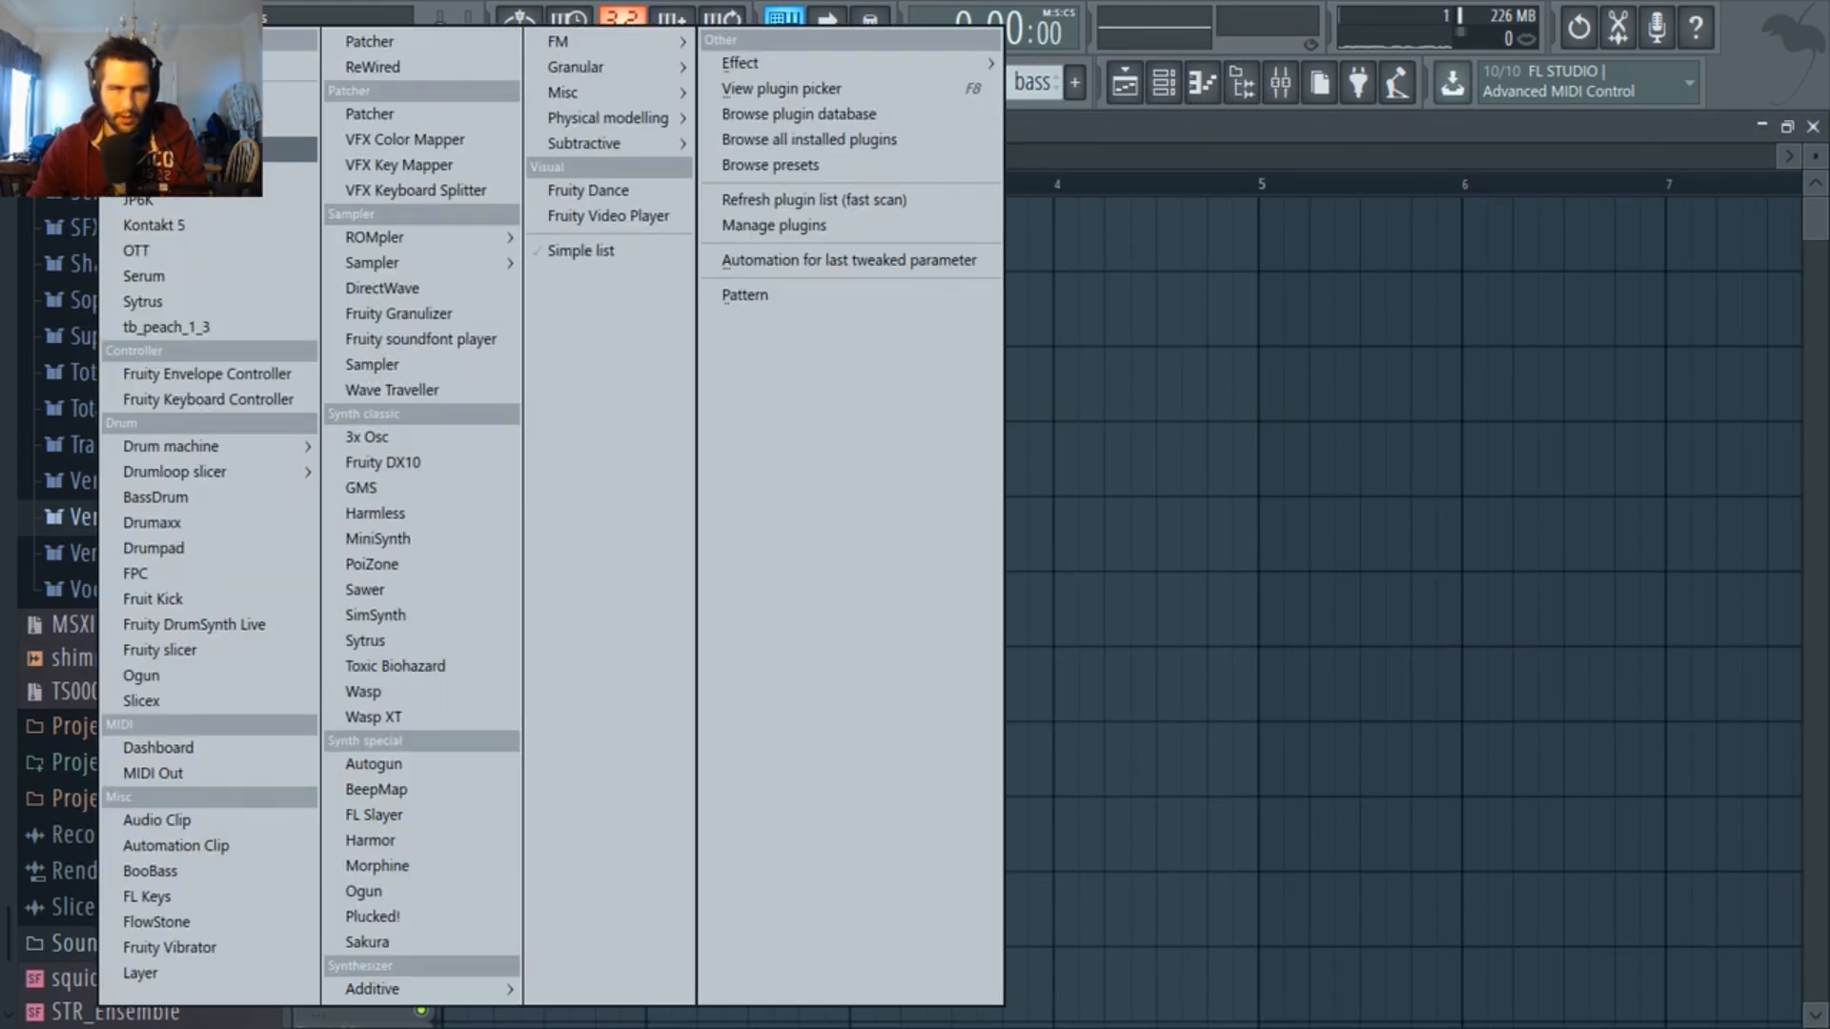
click(157, 152)
click(486, 391)
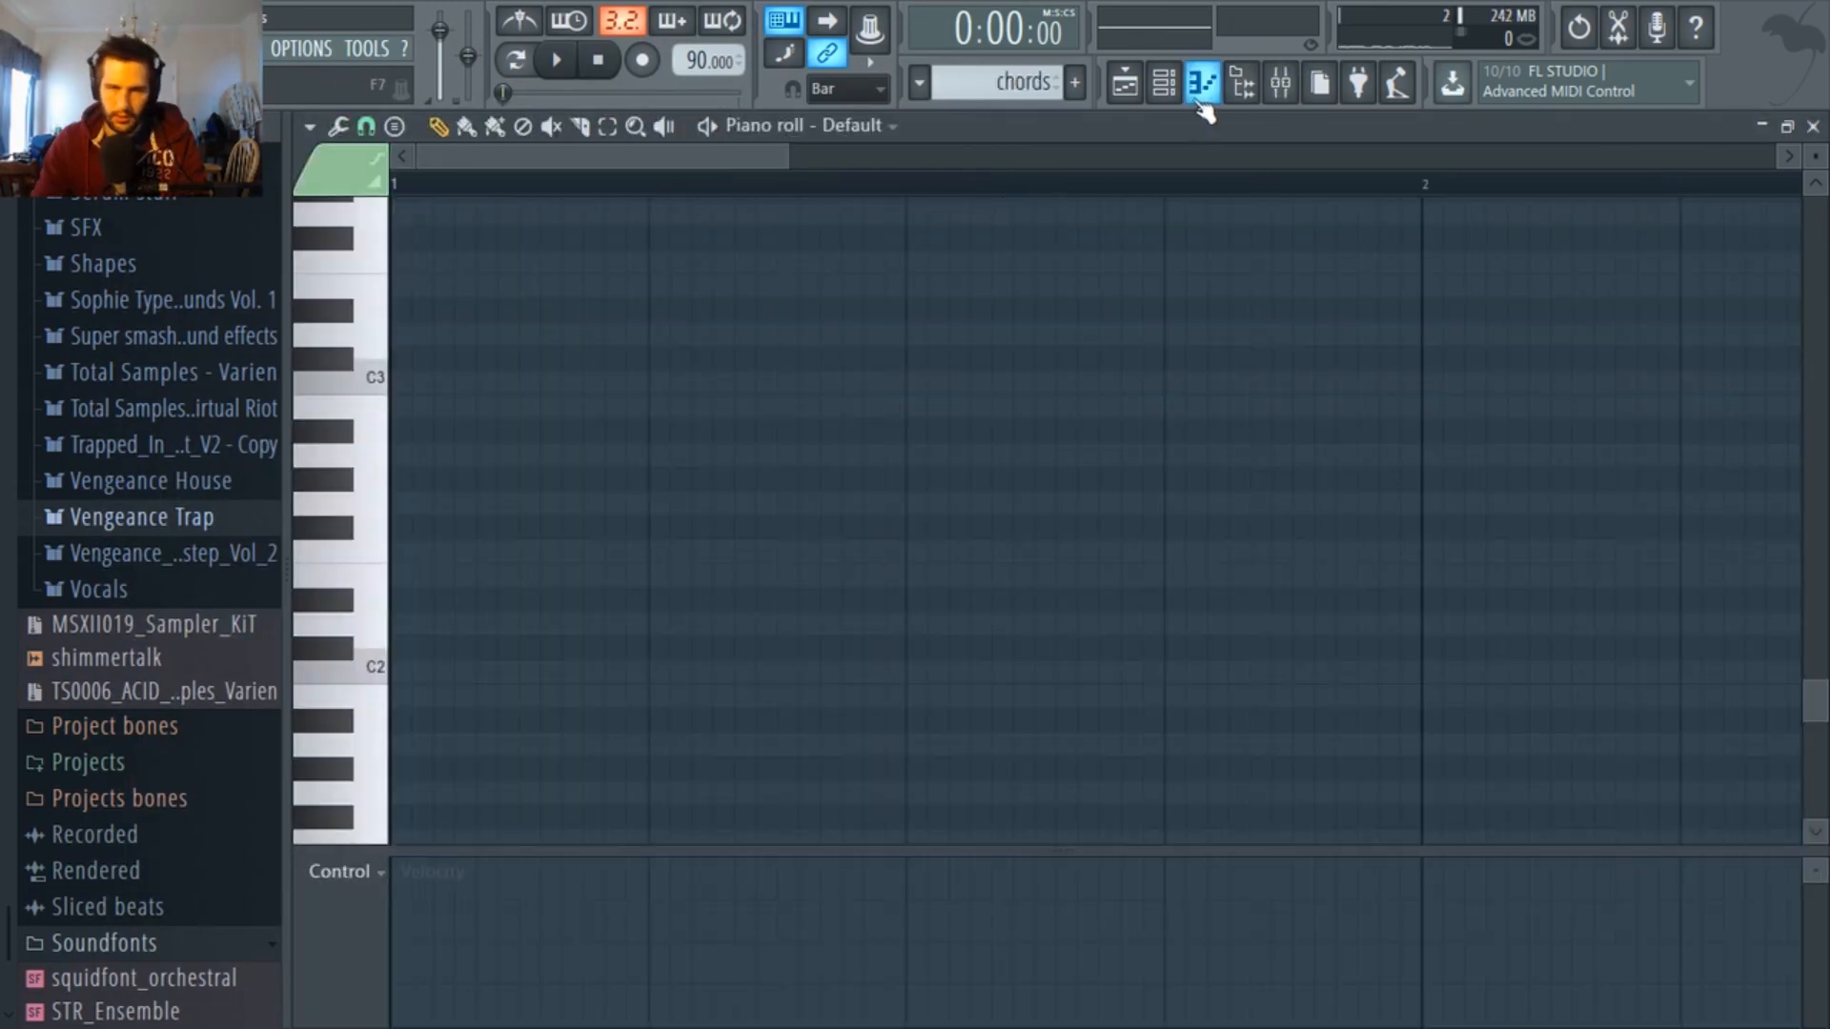
Assign the Harmor channel to mixer track 9 and route that track to the Sidechain track only.
click(1199, 90)
click(1280, 83)
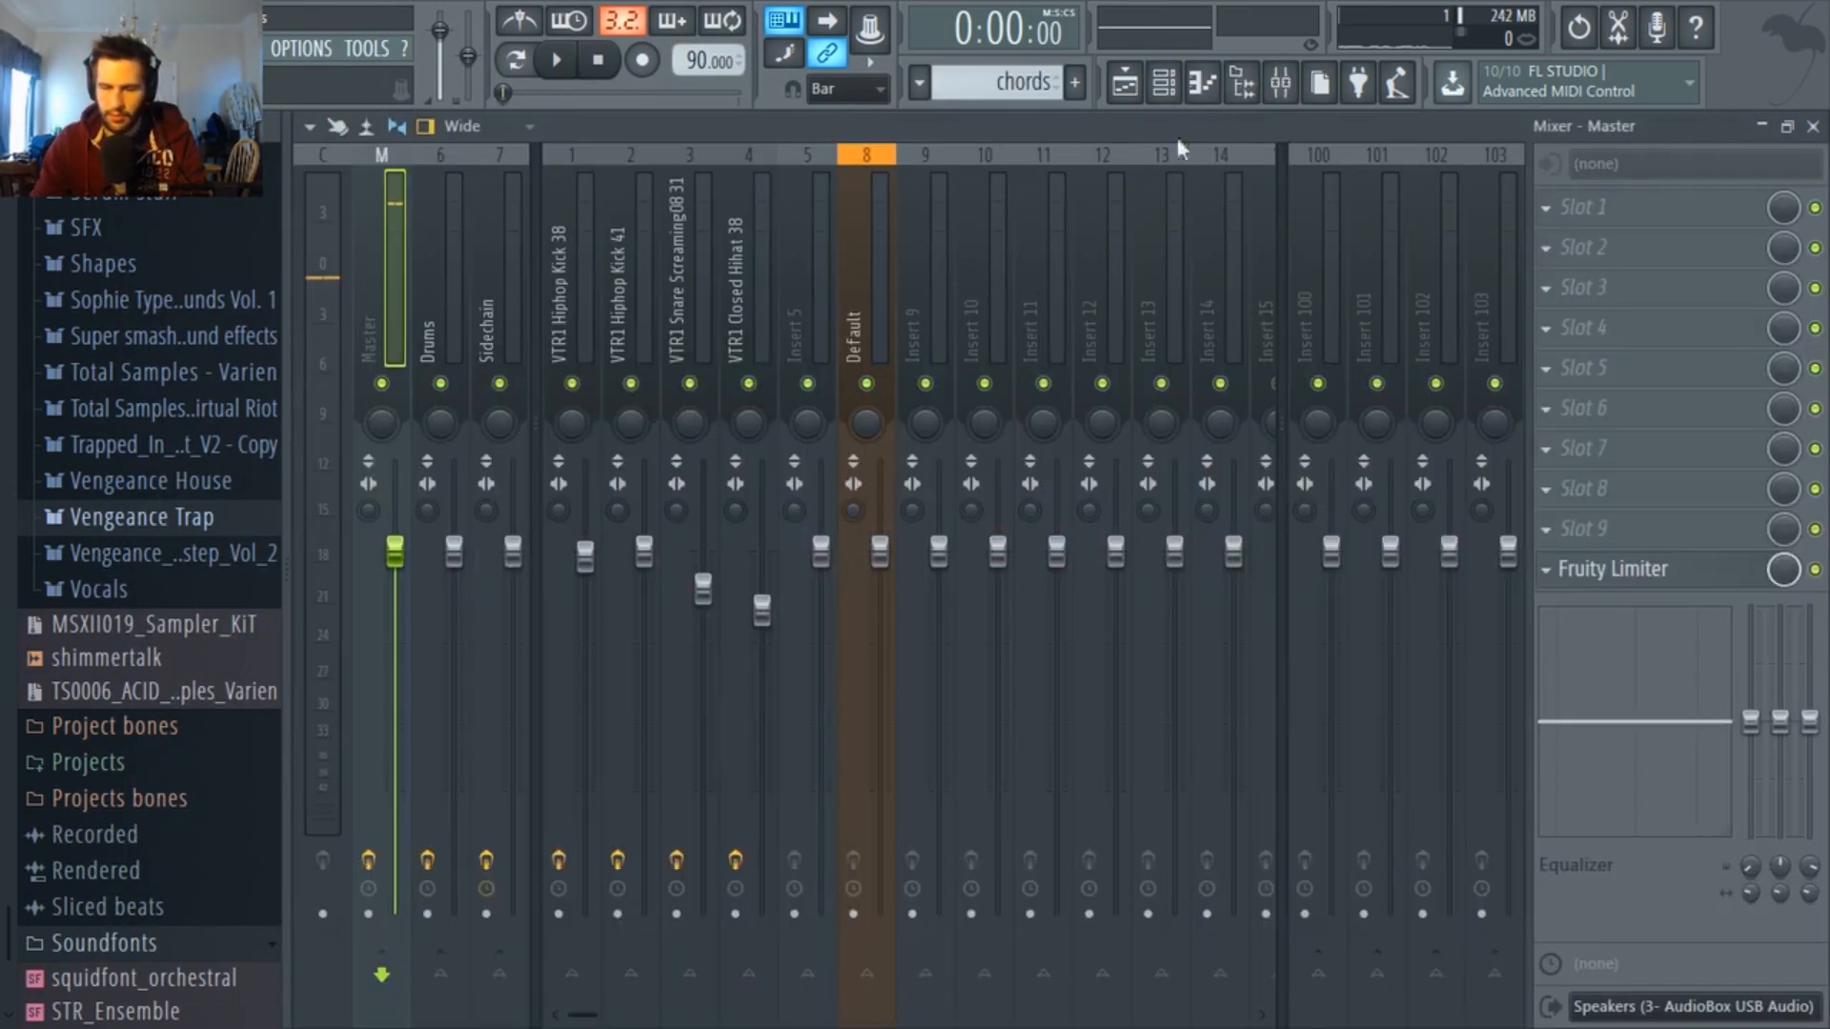
right_click(915, 324)
mouse_move(1011, 359)
click(1282, 358)
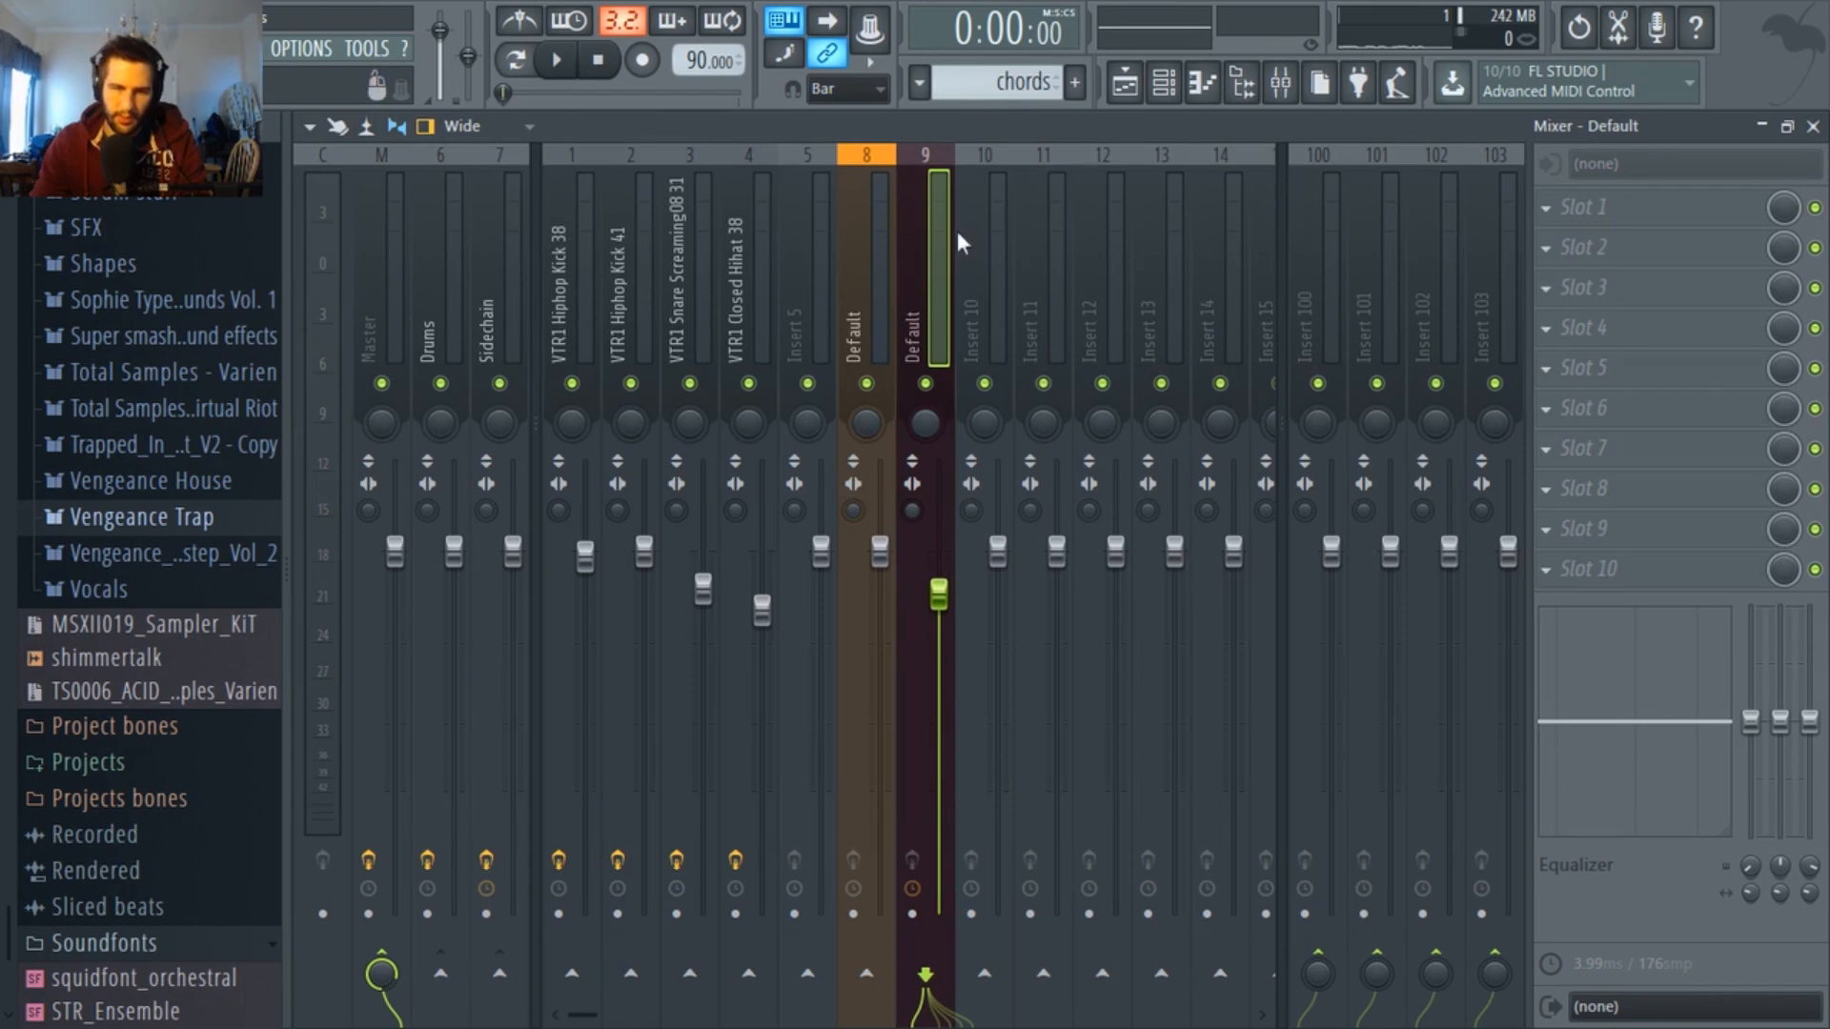
right_click(500, 972)
click(517, 942)
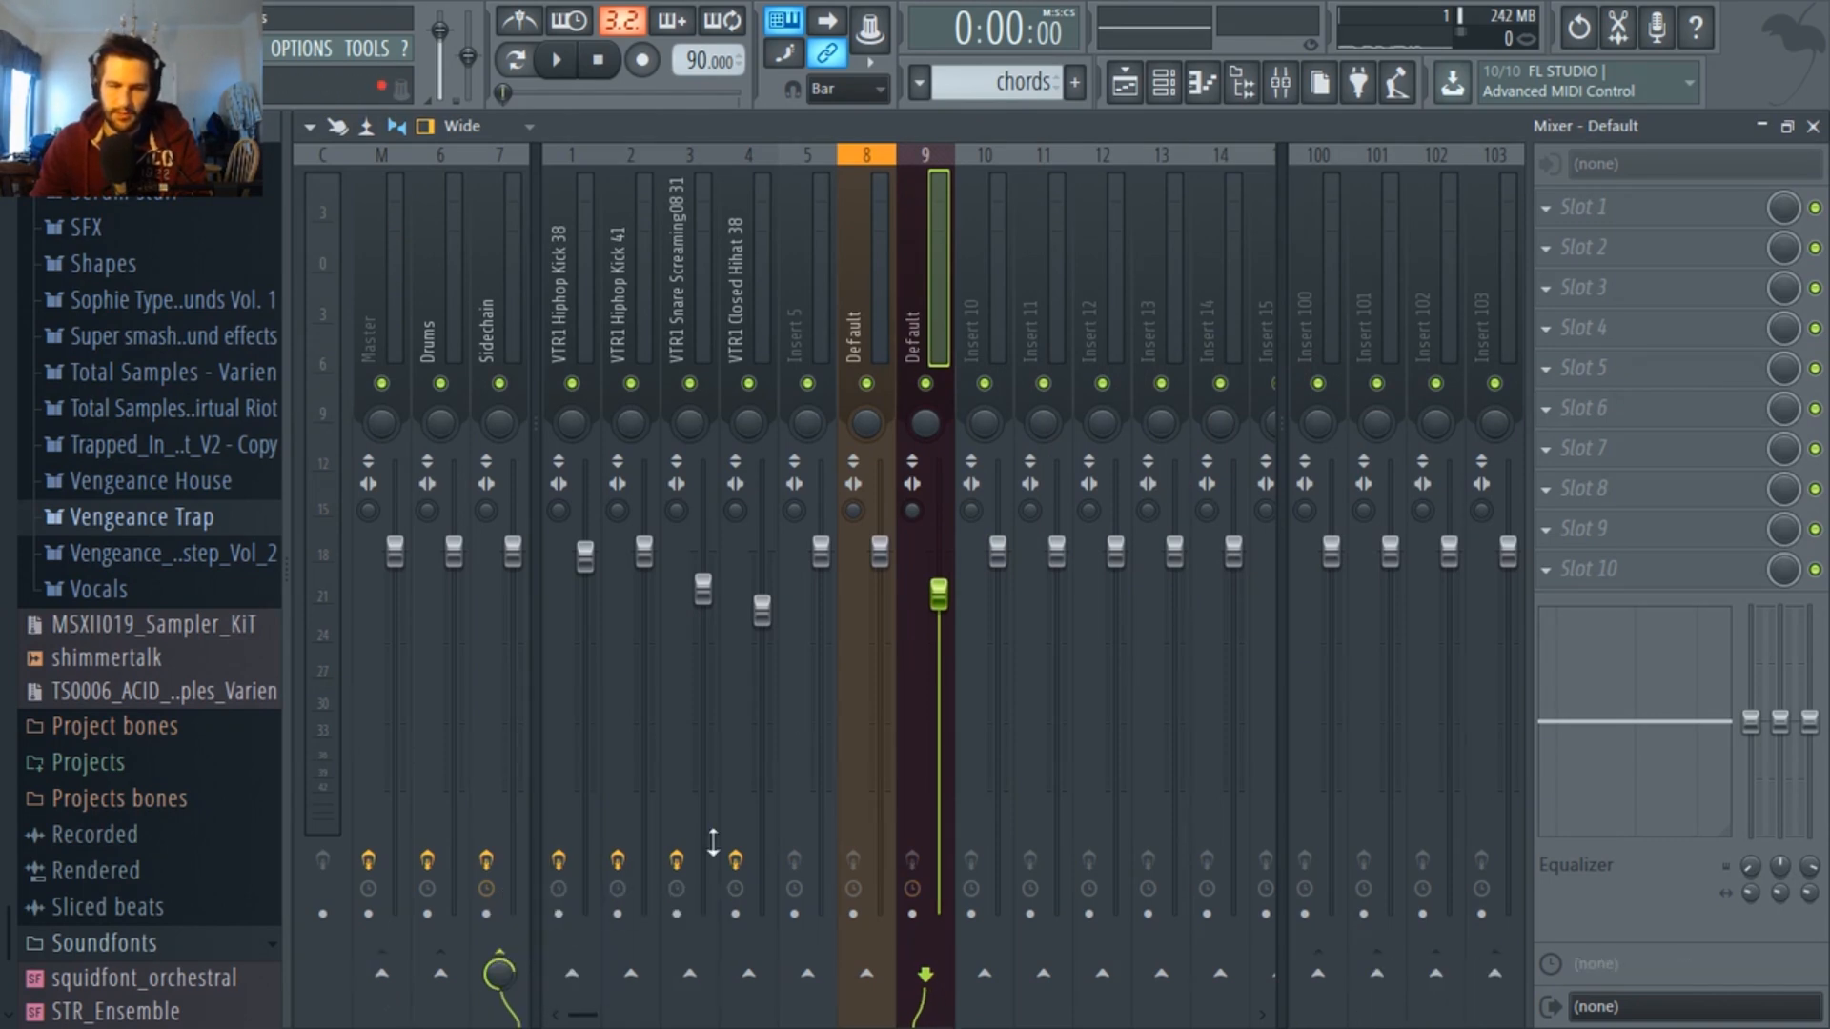
Place the chords pattern at the start of playlist Track 3 and open the Harmor channel's piano roll.
click(1125, 83)
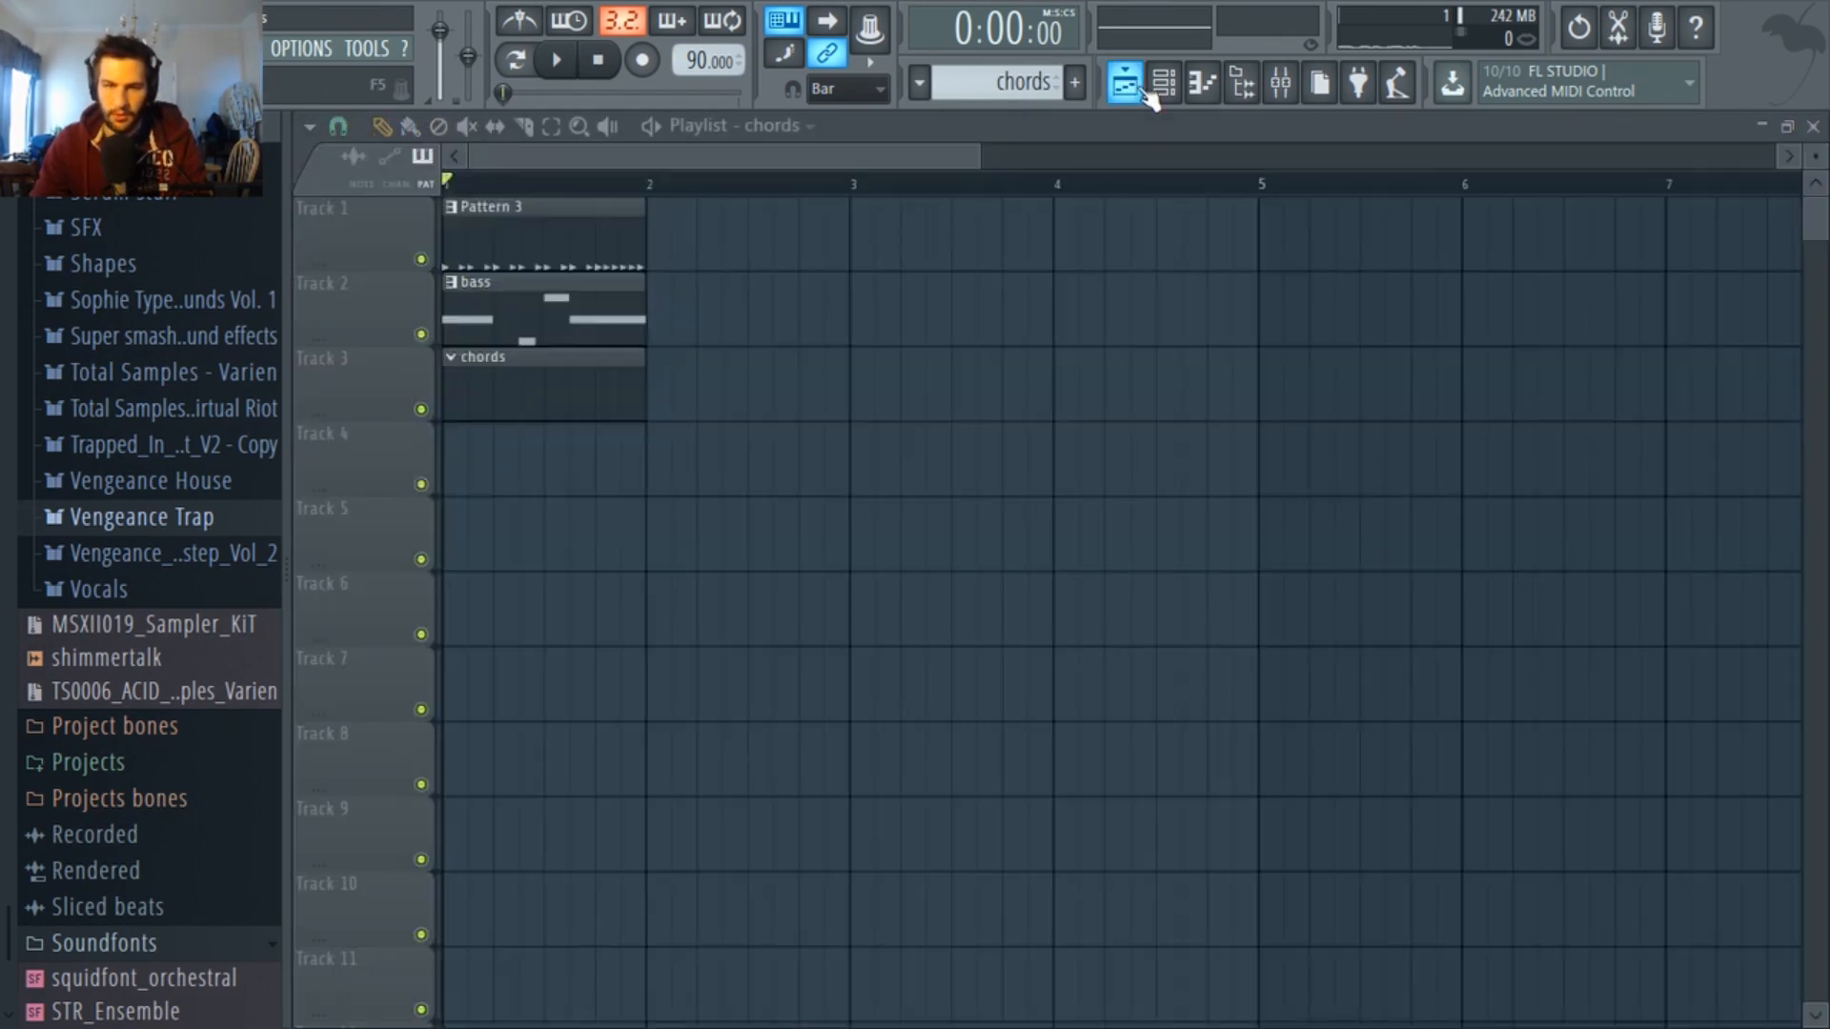
key(F6)
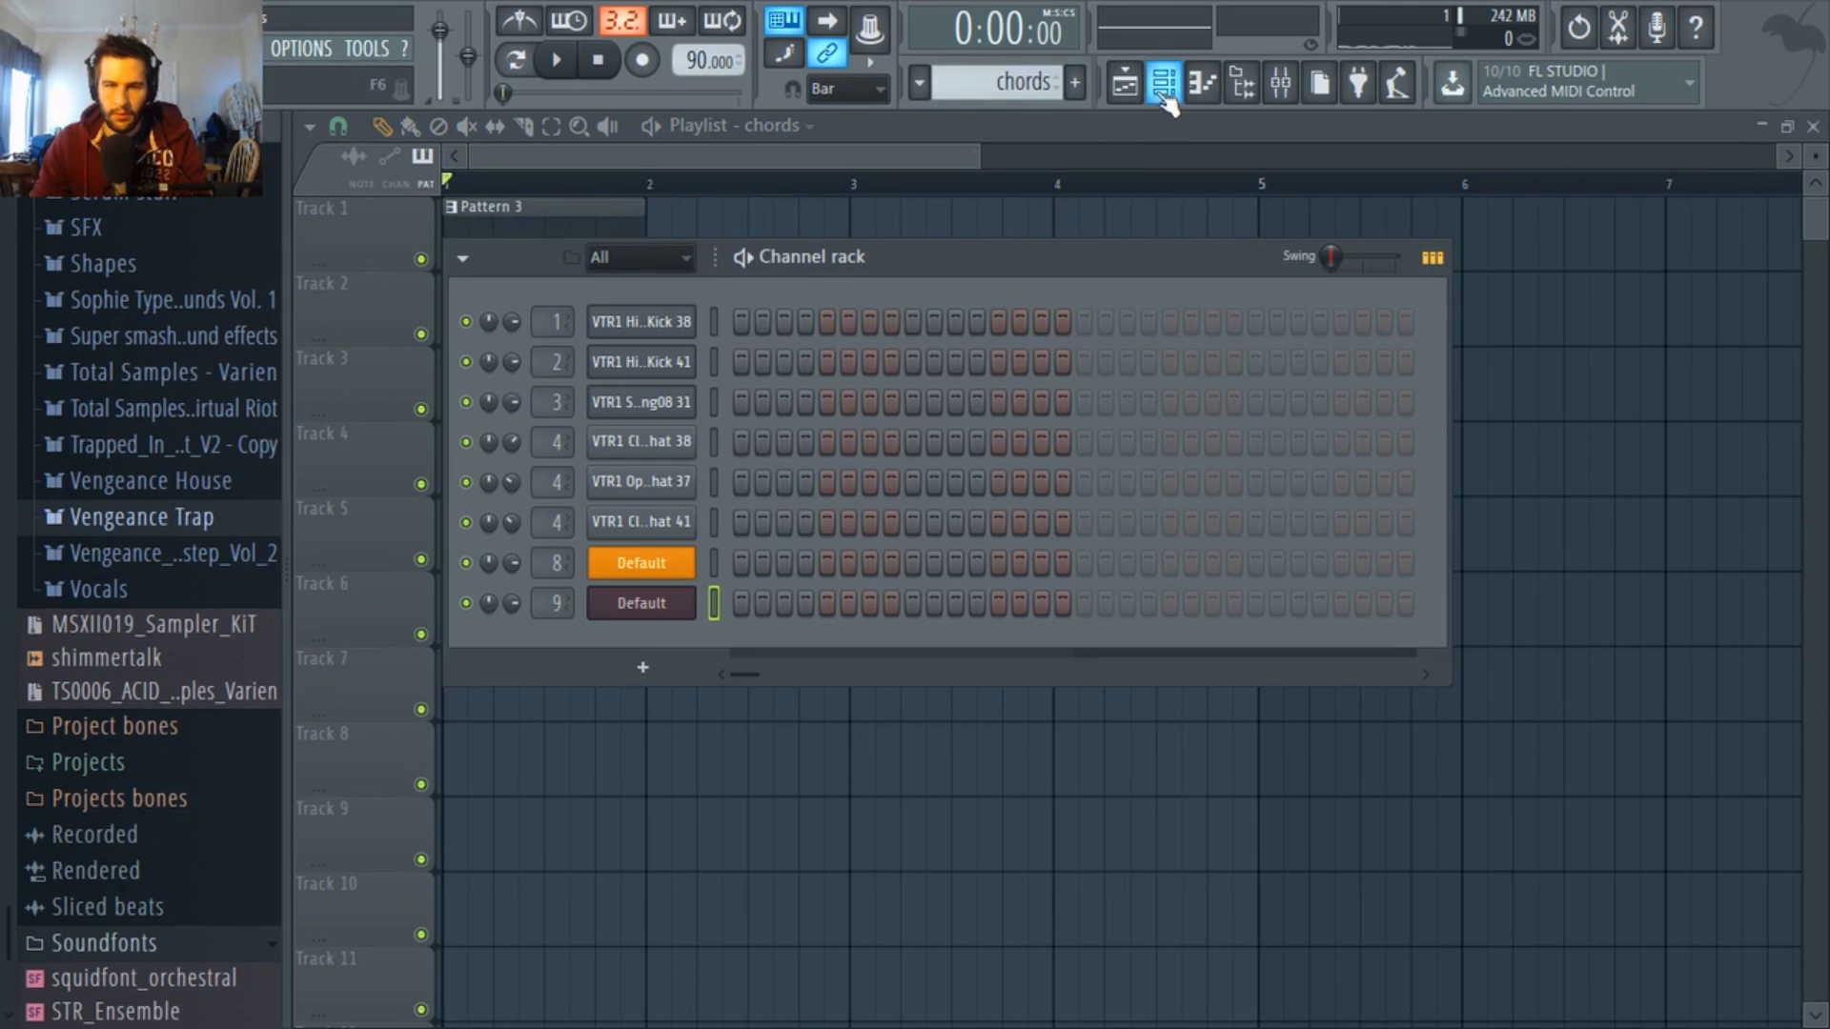
click(1163, 84)
click(1163, 84)
right_click(688, 596)
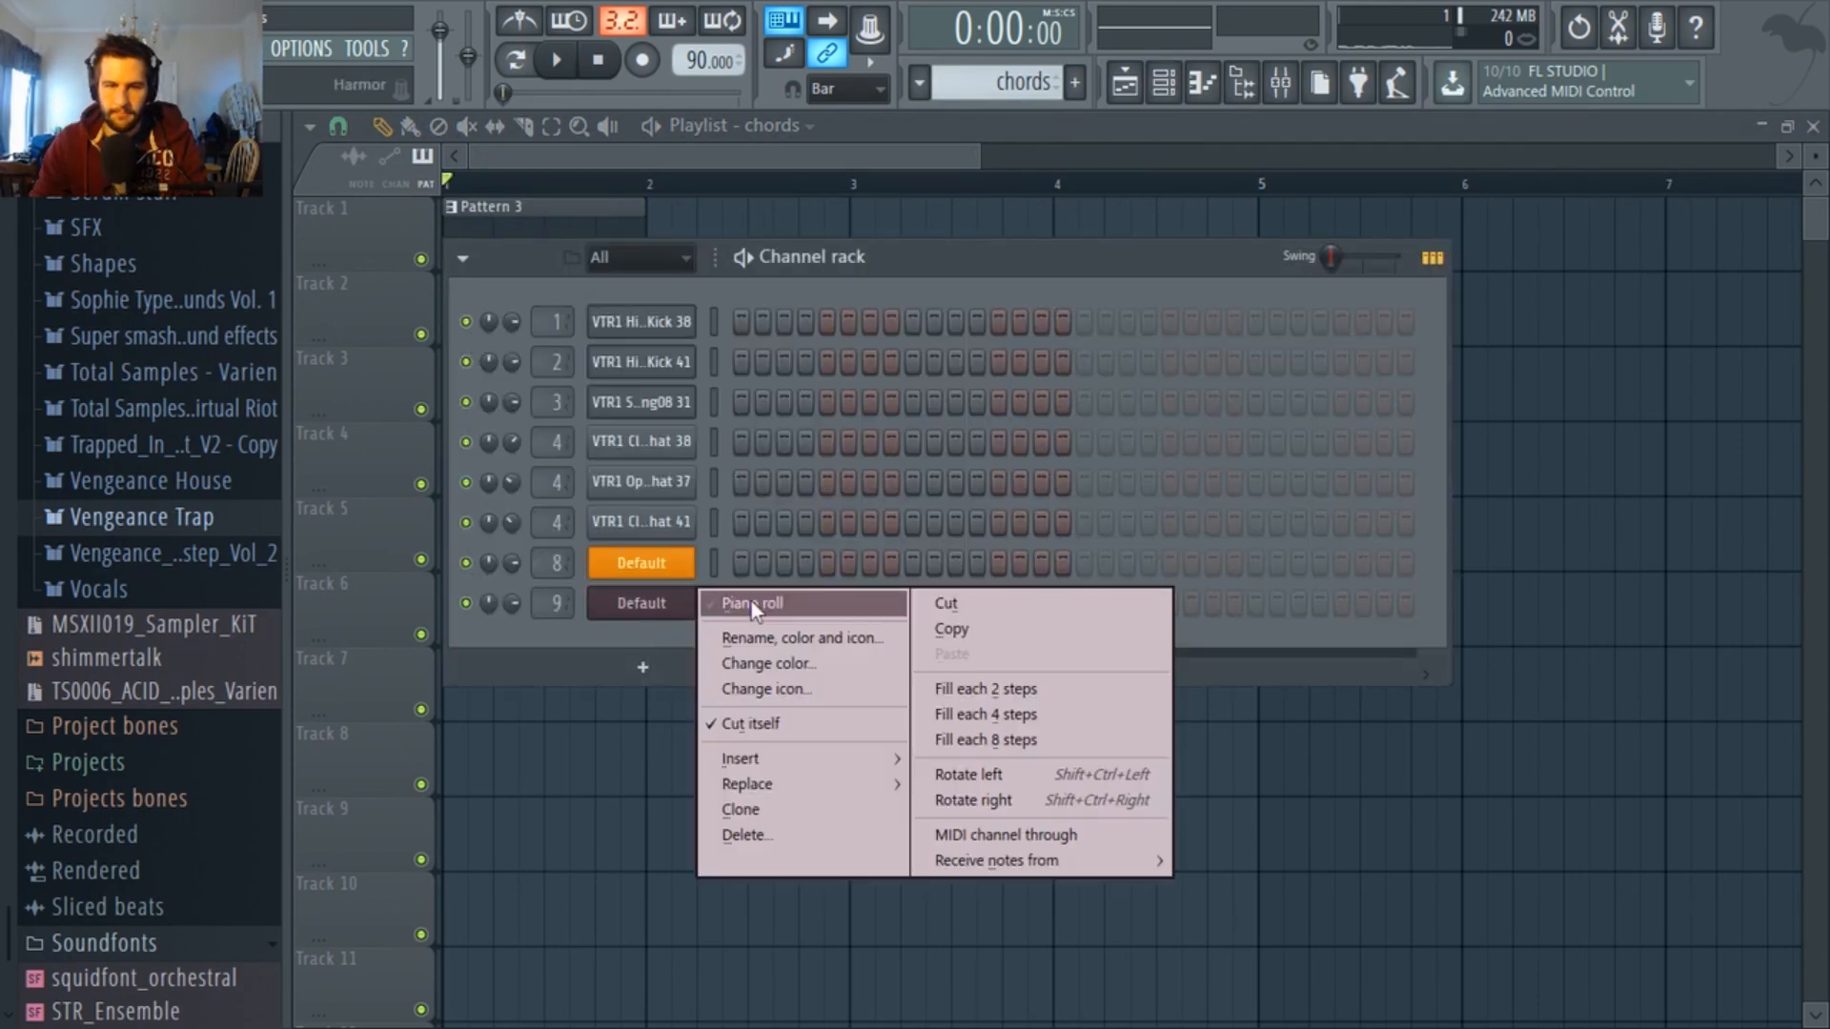
click(751, 602)
scroll(381, 533, up, 3)
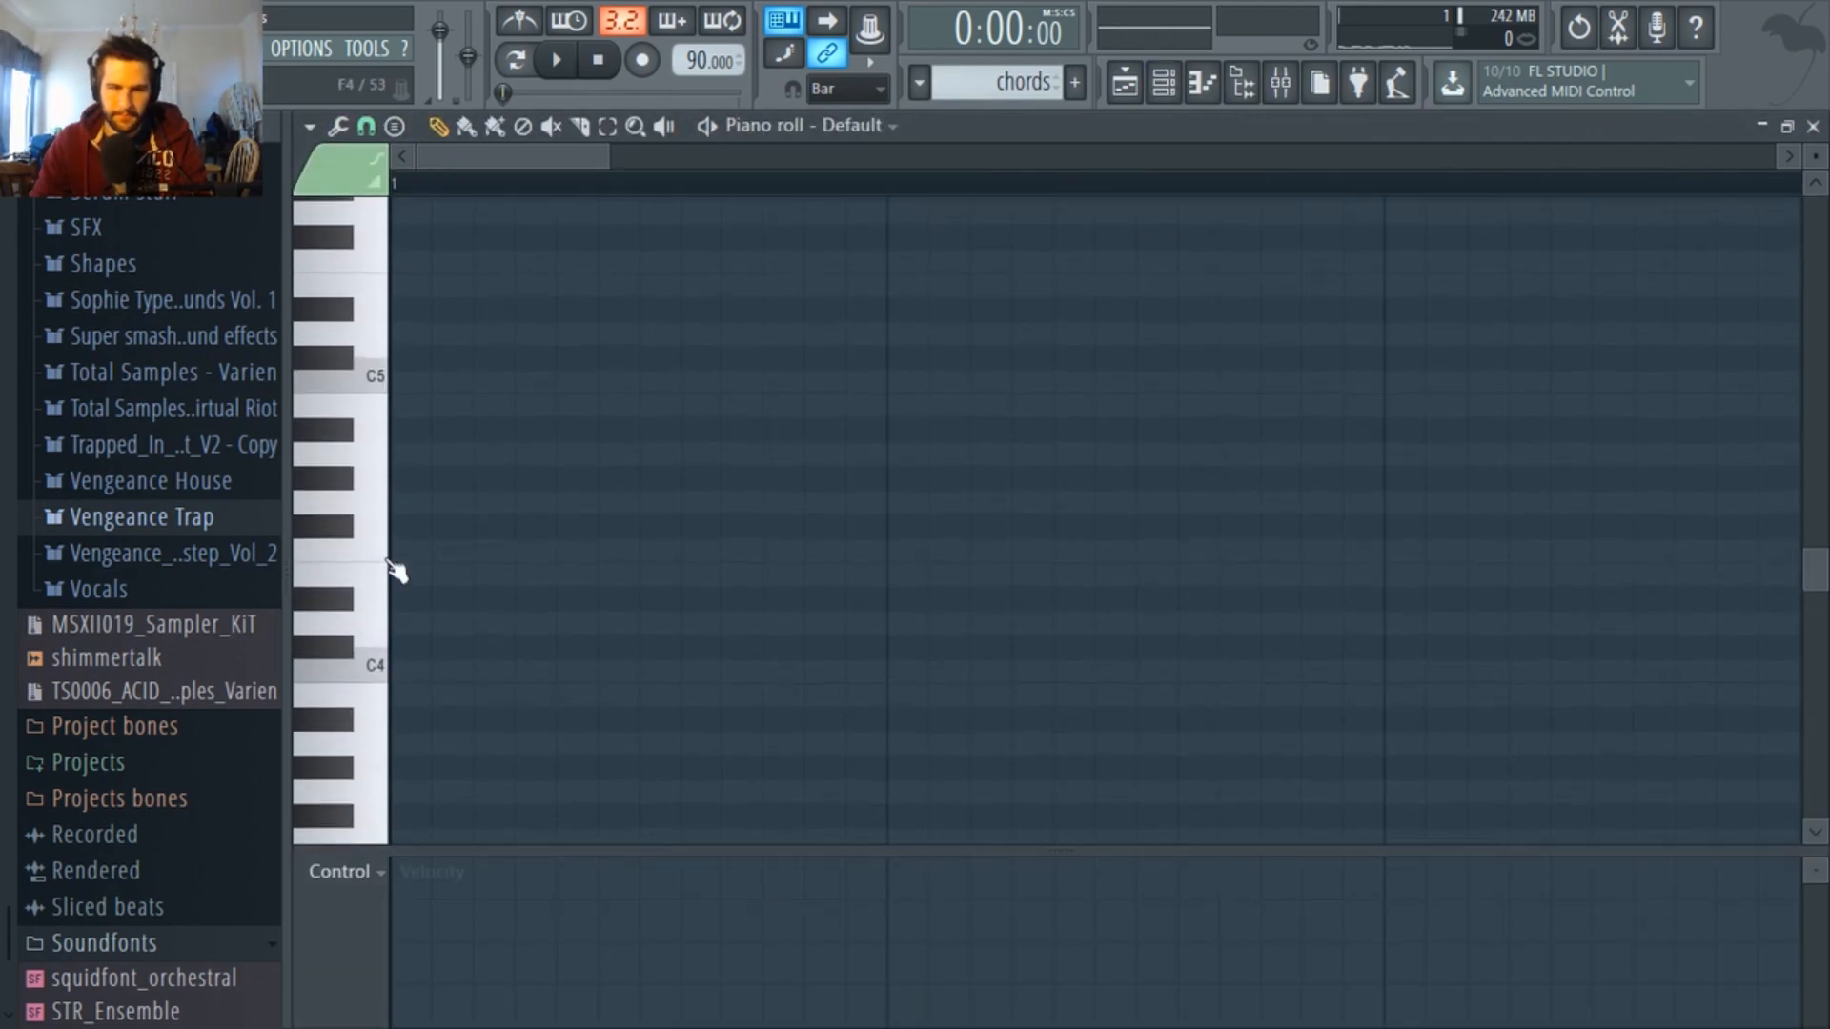
Draw a C5, E5 and G5 chord at the start of bar 1 in the chords pattern.
click(400, 453)
scroll(429, 434, up, 1)
scroll(460, 417, up, 1)
click(405, 527)
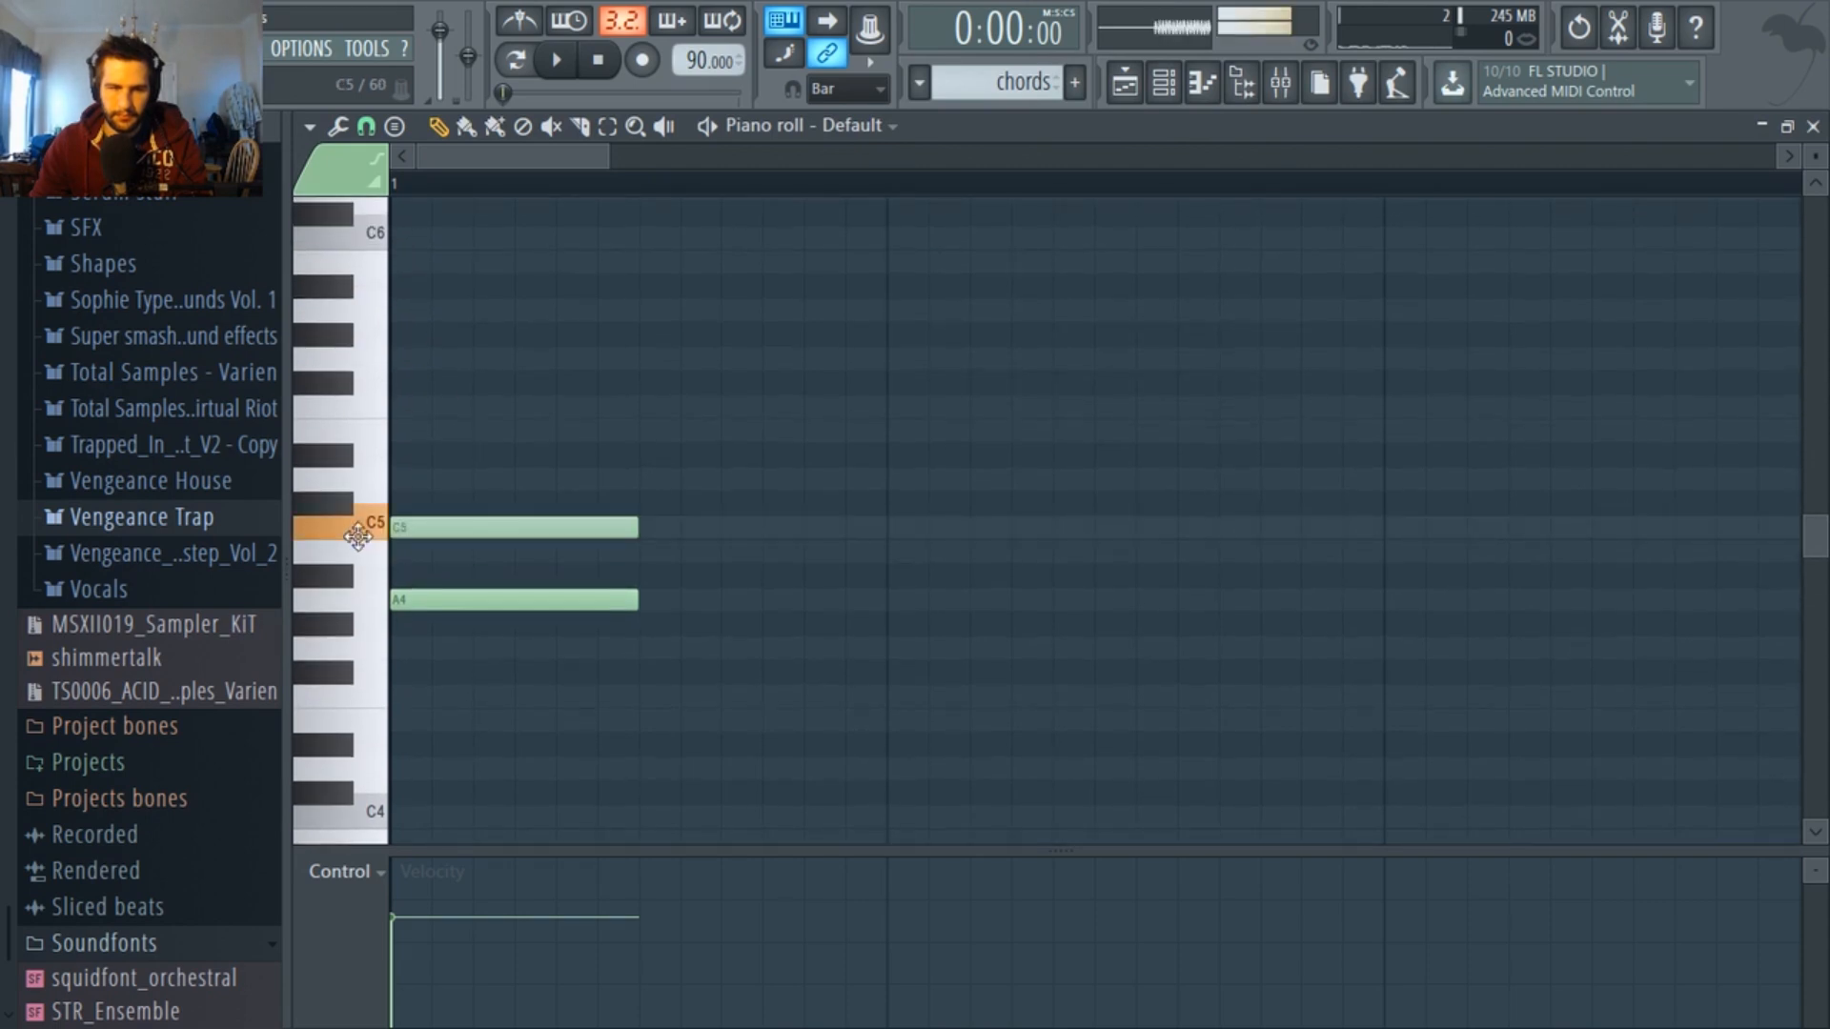
right_click(451, 601)
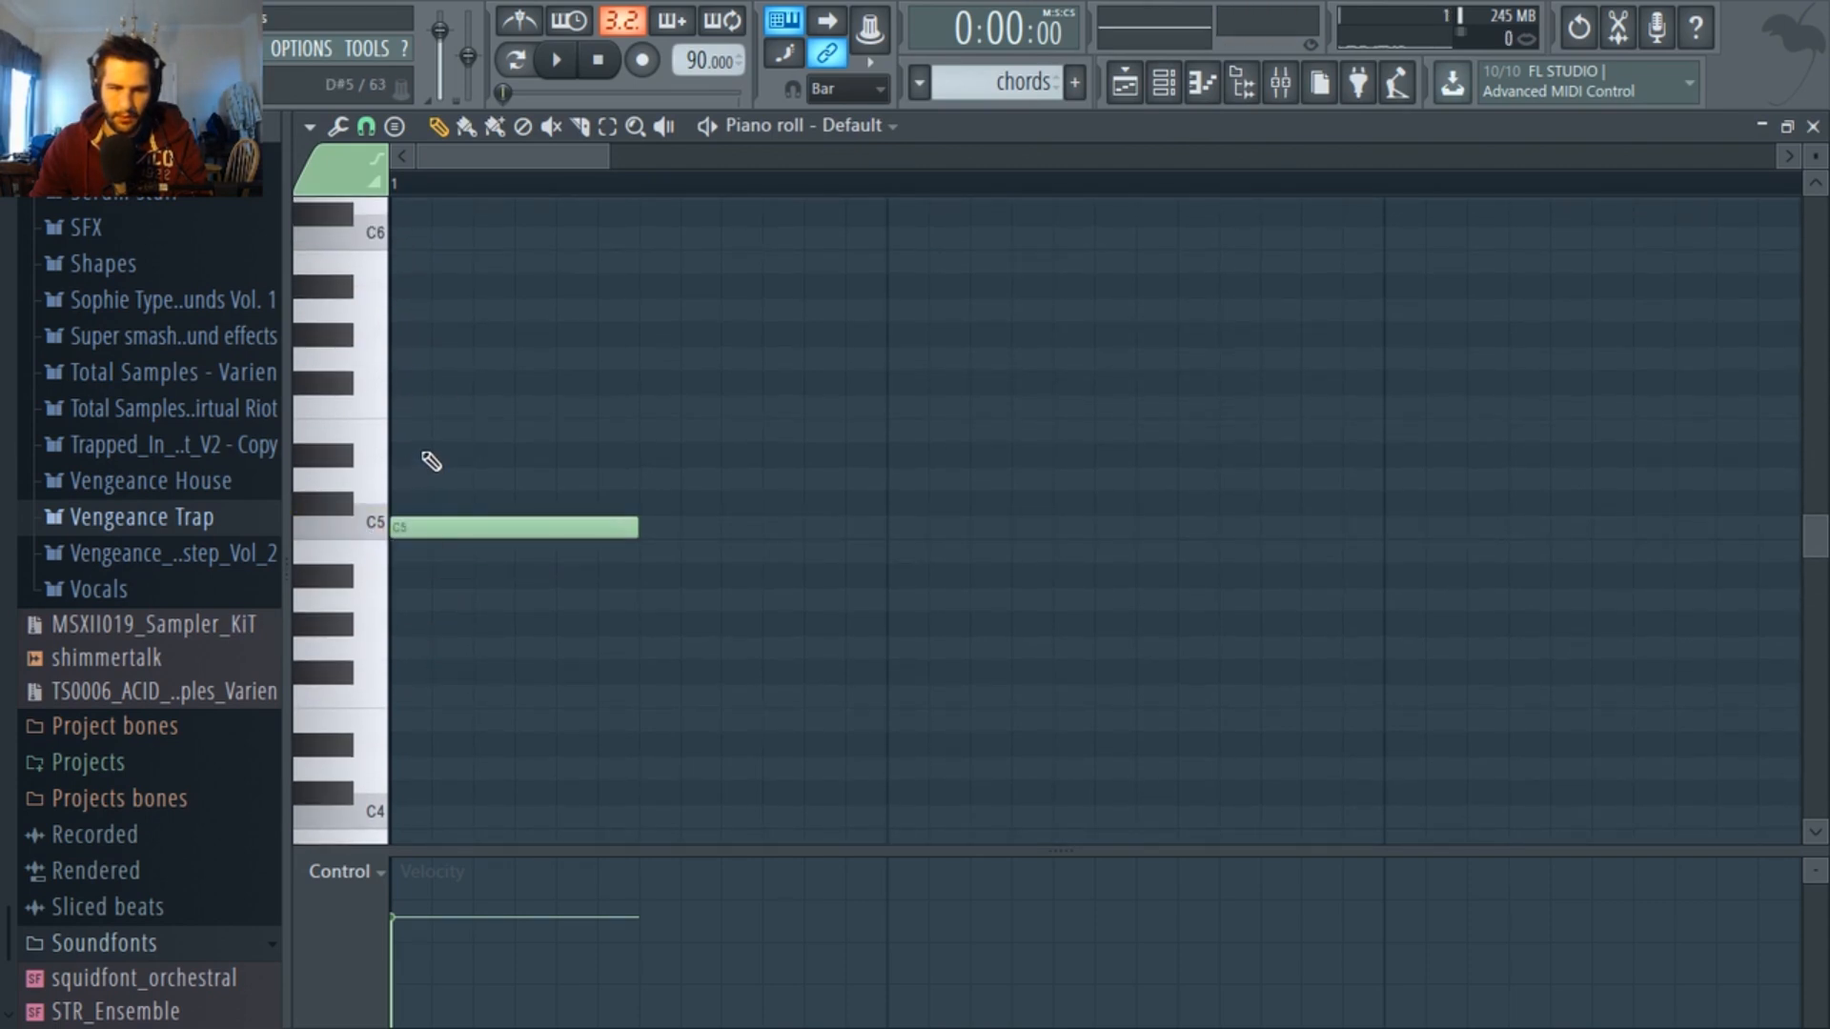
click(411, 429)
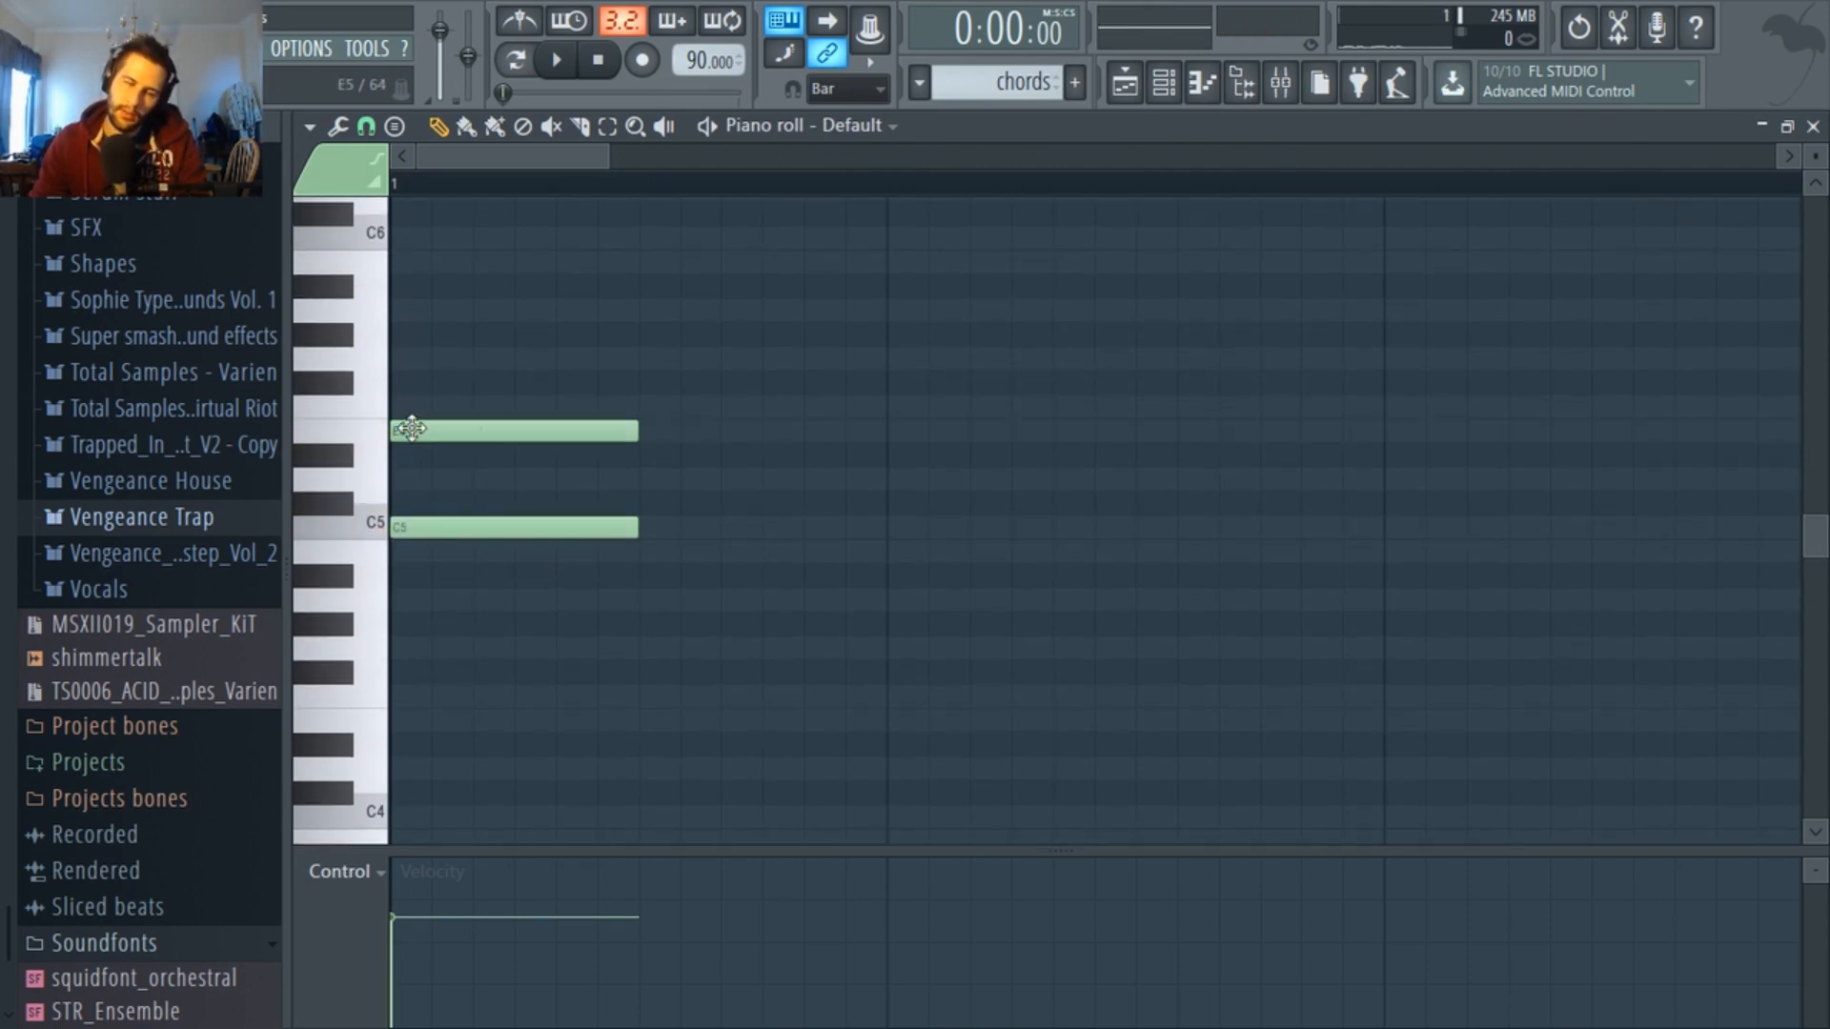
click(409, 360)
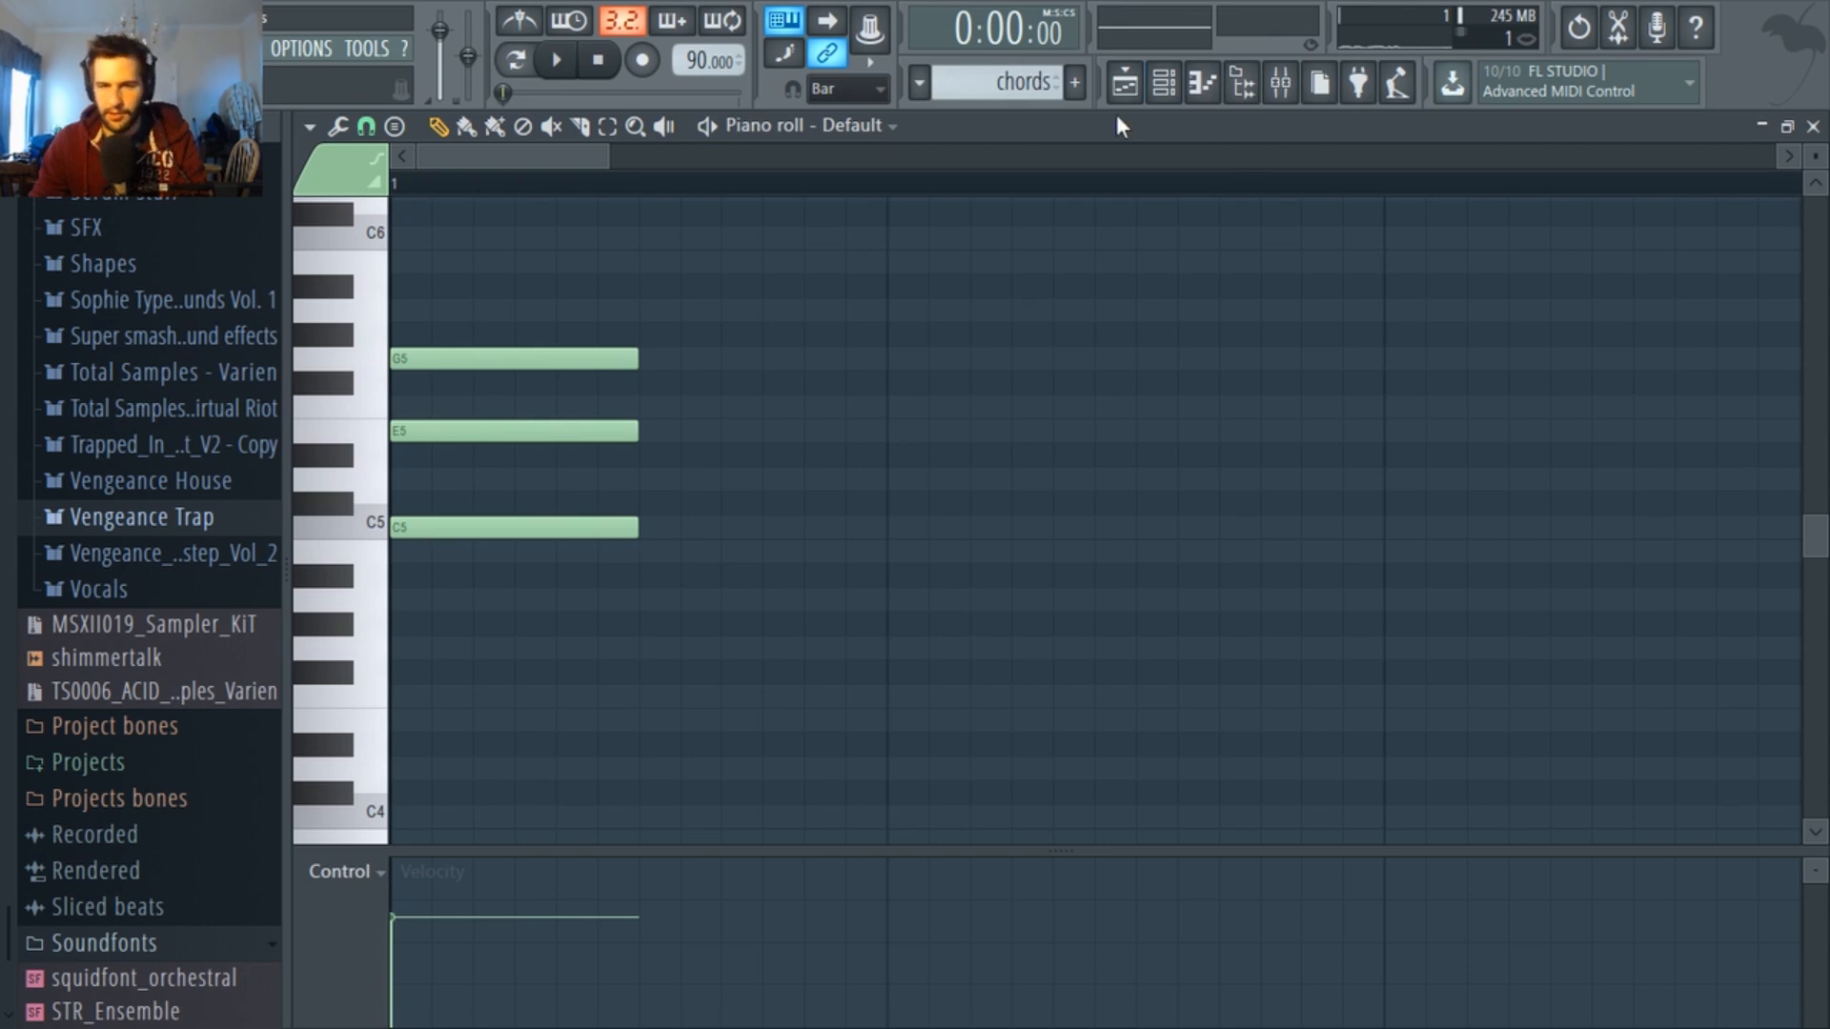
Lower the volume fader of the Harmor mixer track 9 substantially while auditioning the beat.
key(space)
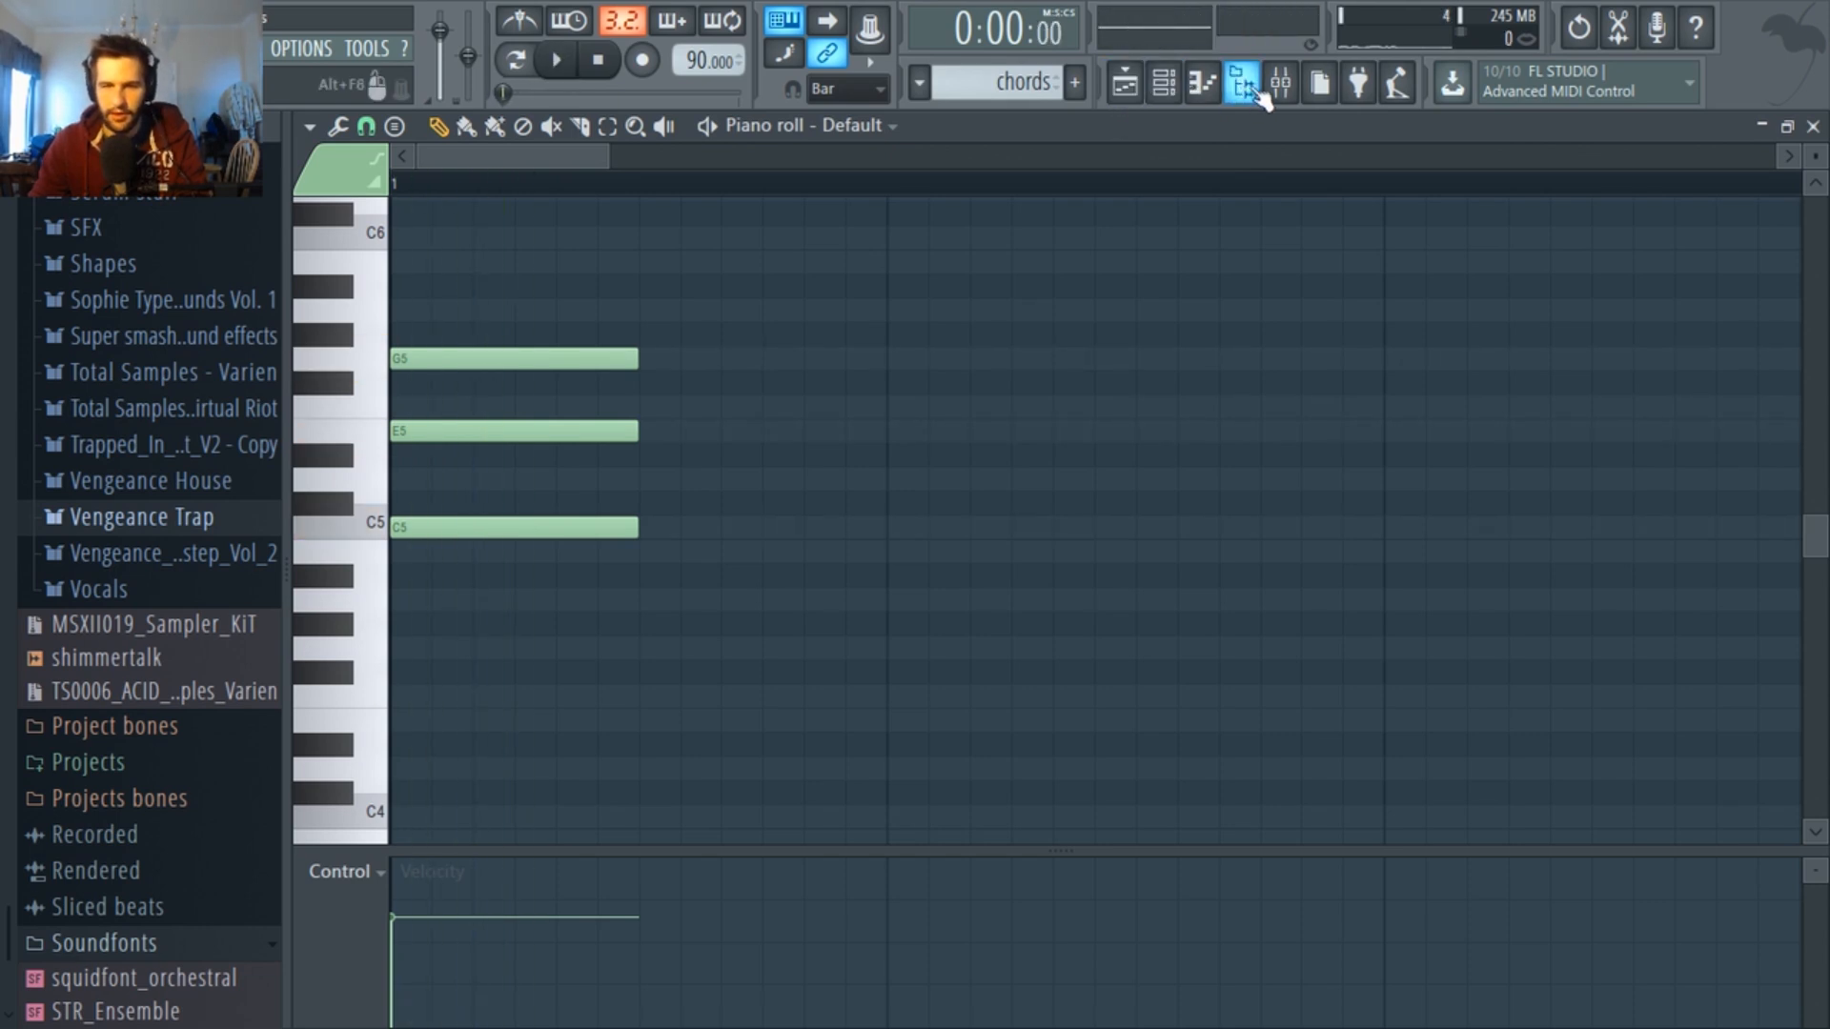
key(space)
click(1282, 84)
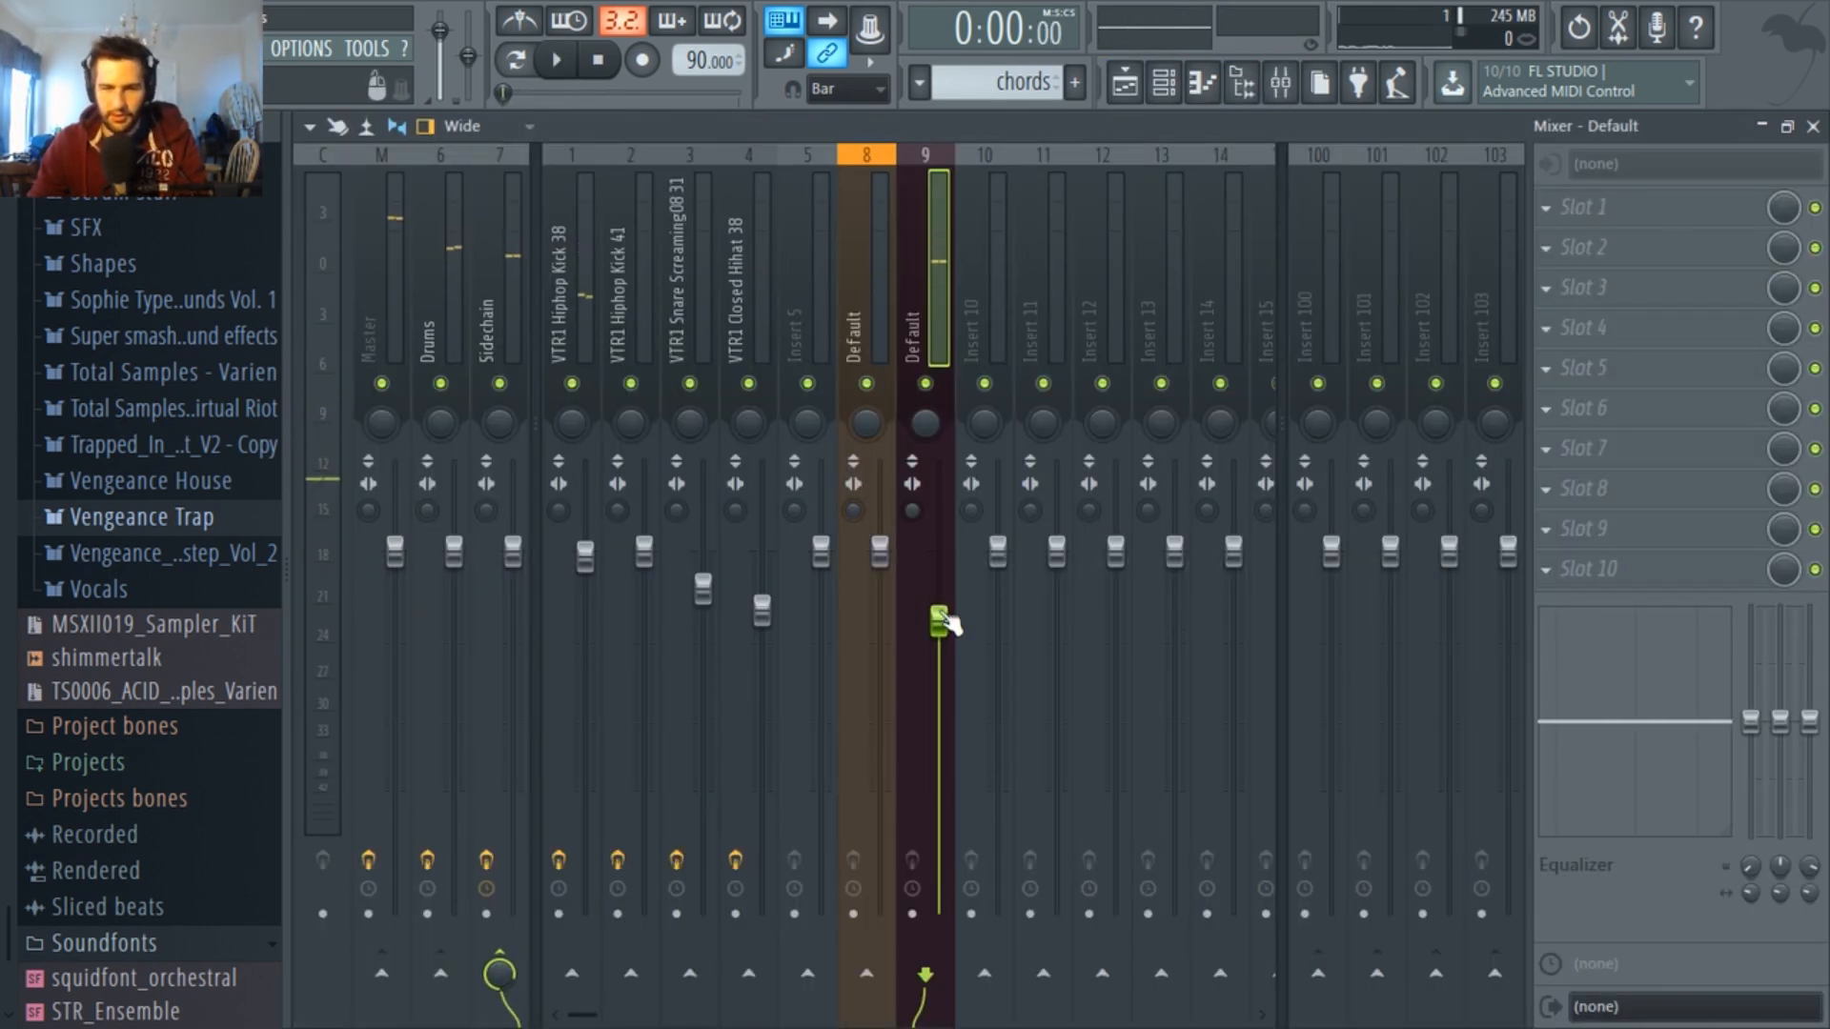
key(space)
drag(939, 621, 939, 737)
key(space)
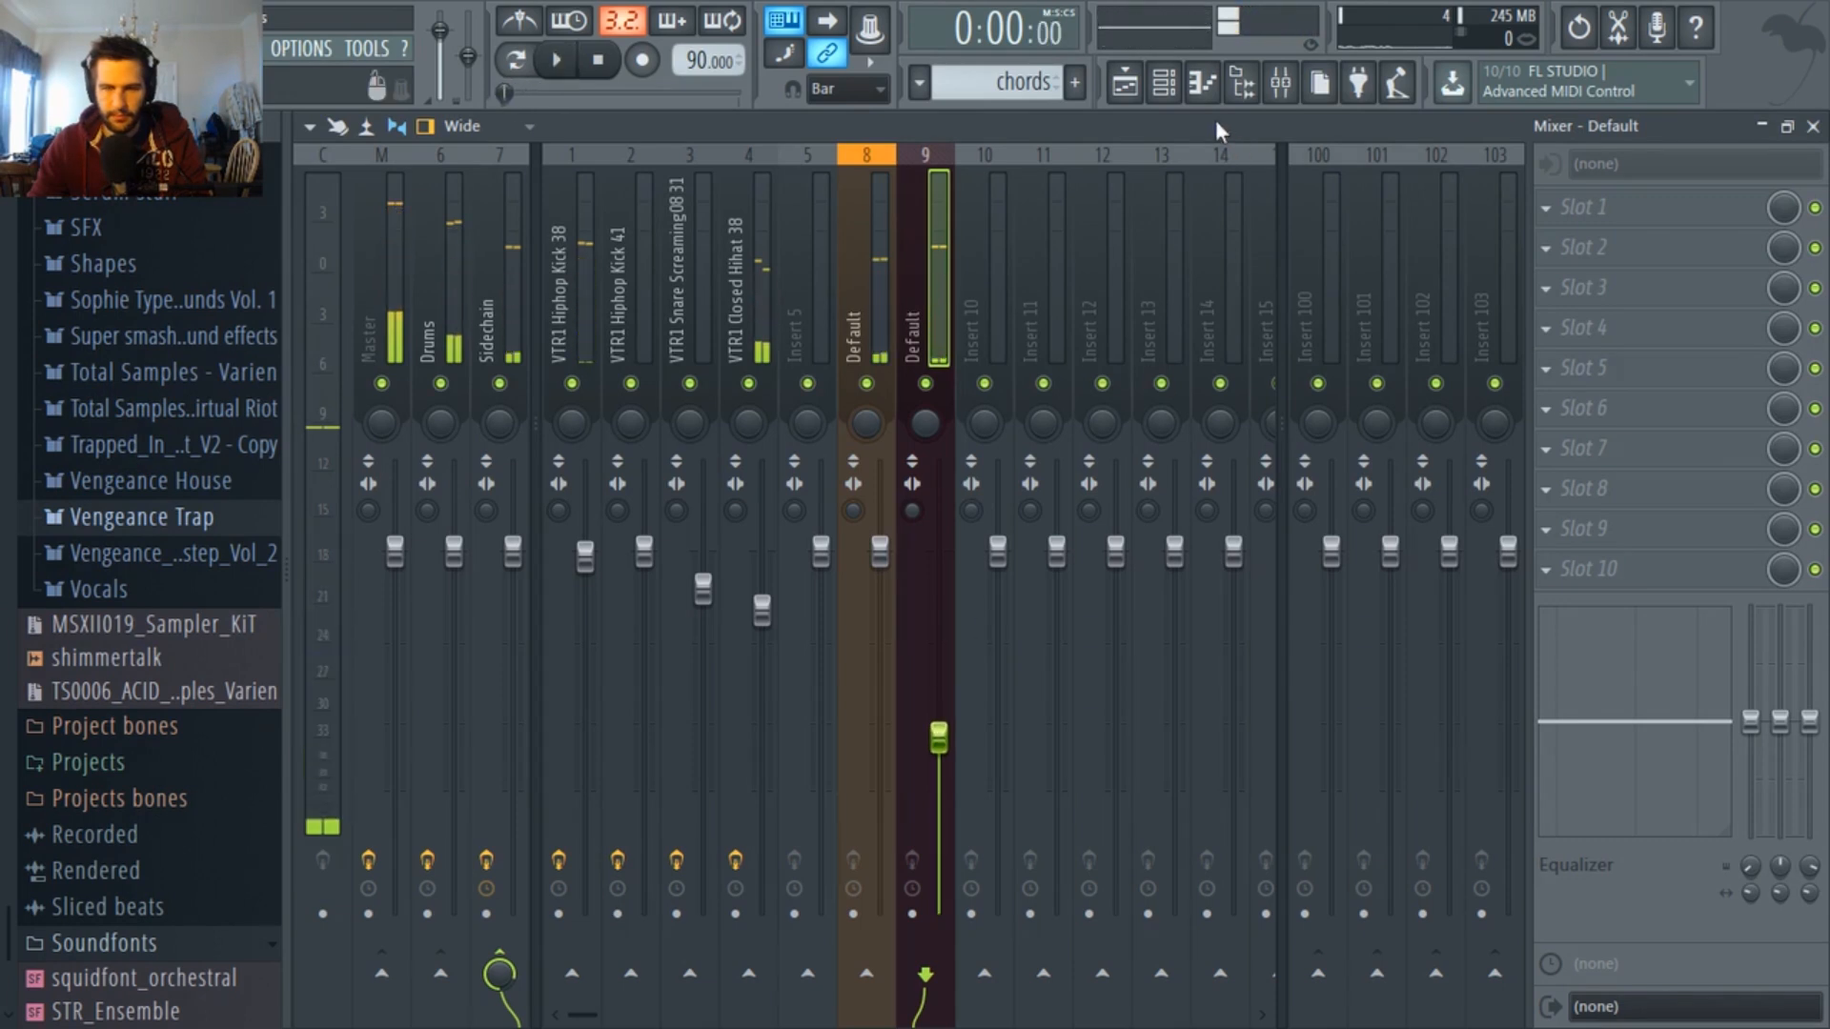
Move the chord's middle note from E5 down to D#5 in the Harmor piano roll and audition it.
click(1164, 84)
click(780, 619)
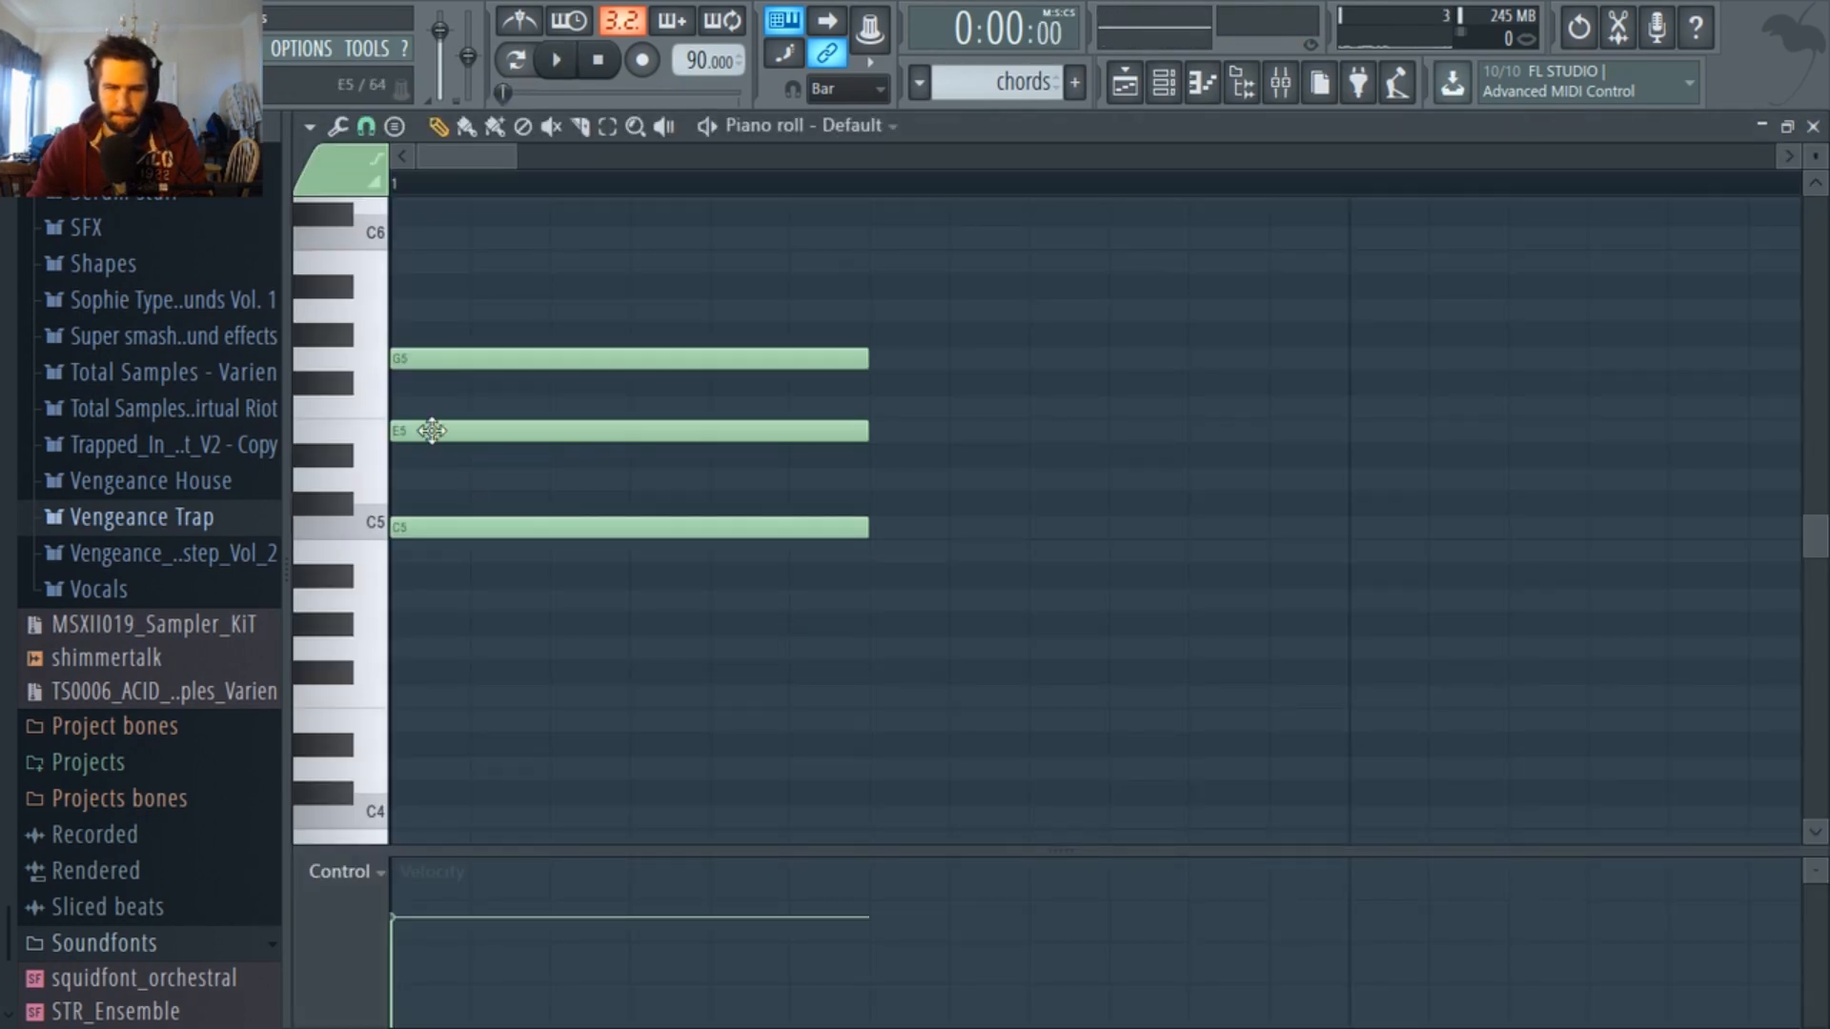
drag(431, 431, 414, 454)
key(space)
key(space)
key(space)
key(space)
Select all three chord notes, lengthen them together to one full beat, and audition the result.
scroll(846, 590, down, 1)
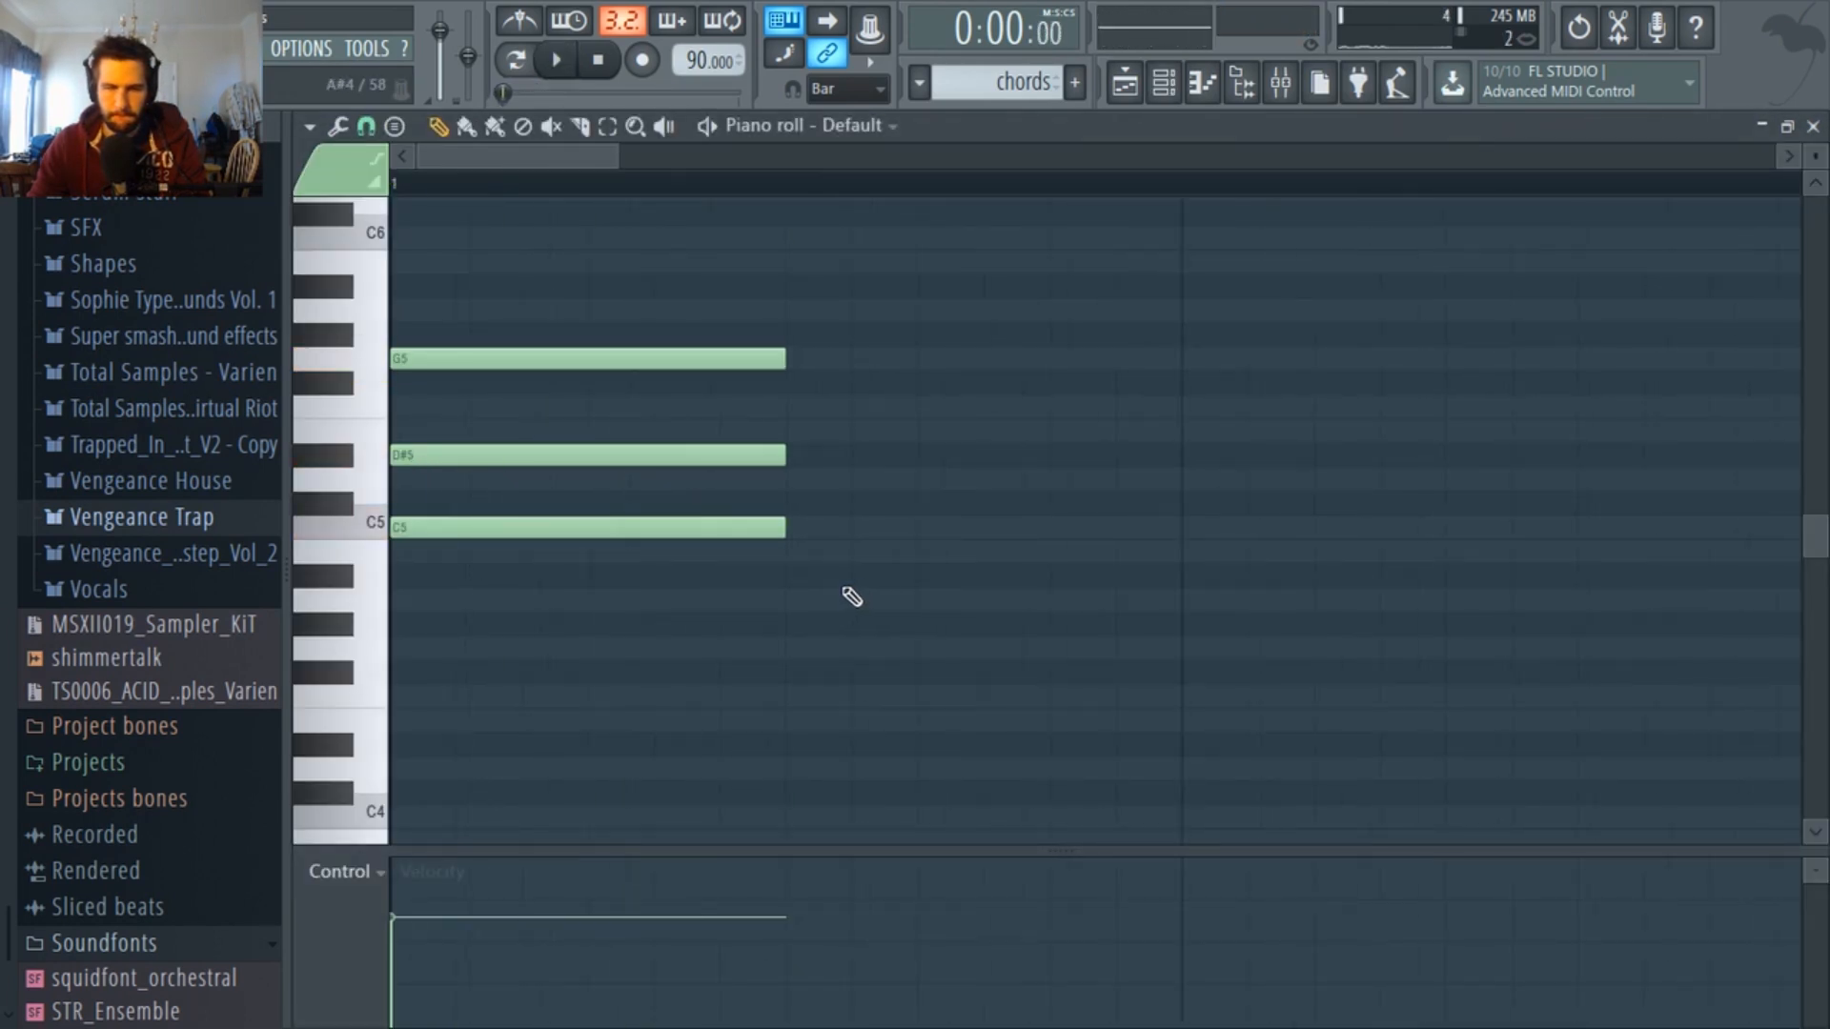
scroll(851, 598, down, 2)
drag(694, 584, 412, 358)
drag(597, 361, 804, 363)
key(space)
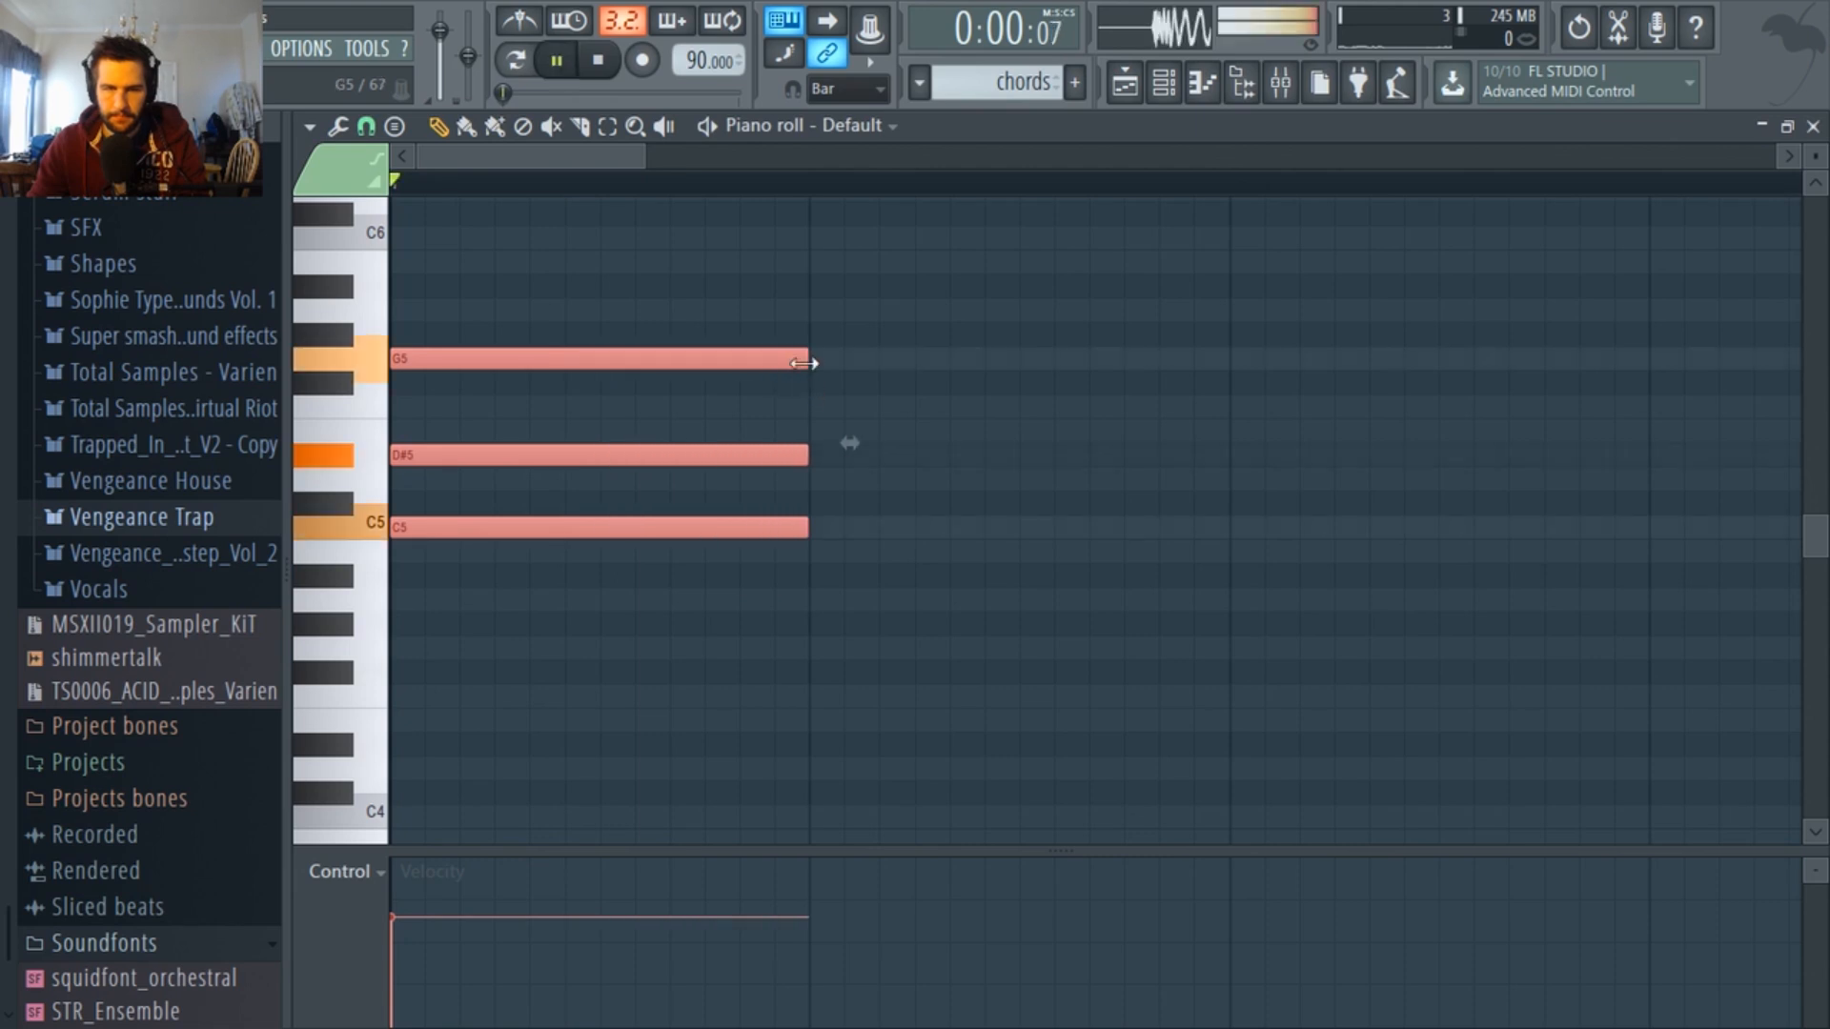
key(space)
Open the Harmor editor, reposition it so all controls show, and raise the vibrato depth while auditioning the chord.
click(1163, 83)
click(650, 609)
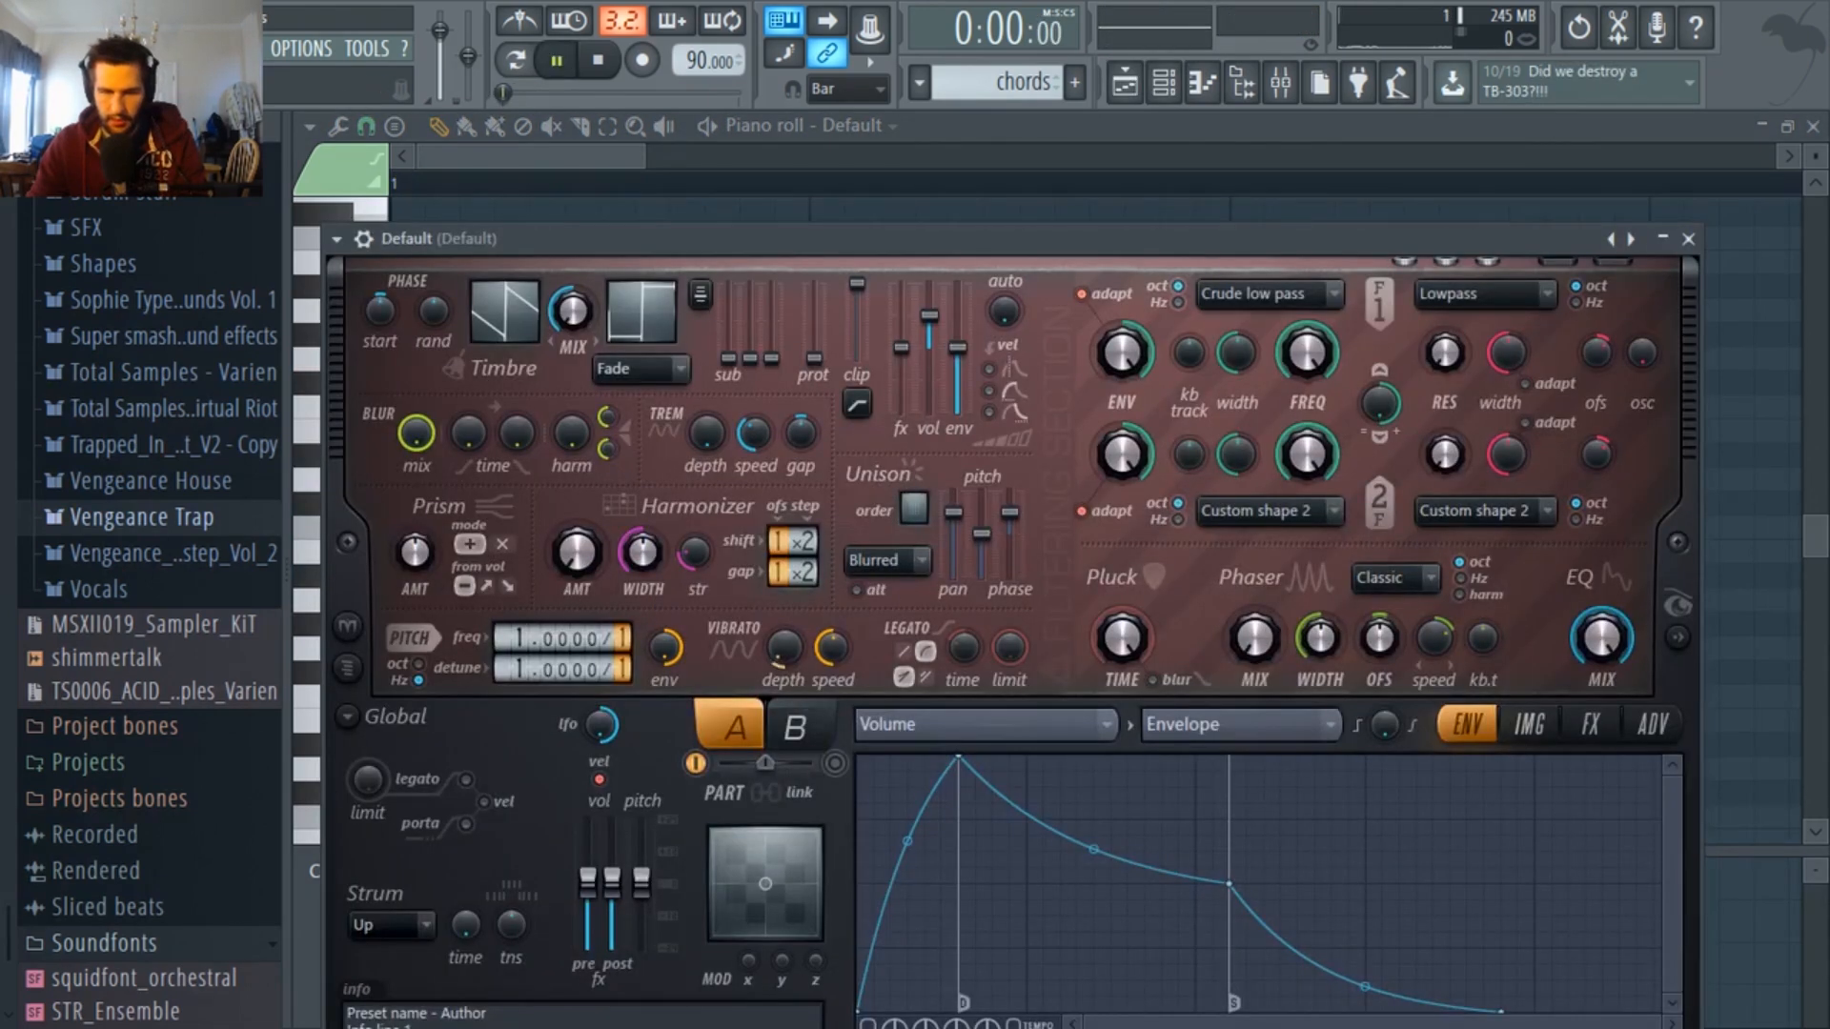
key(space)
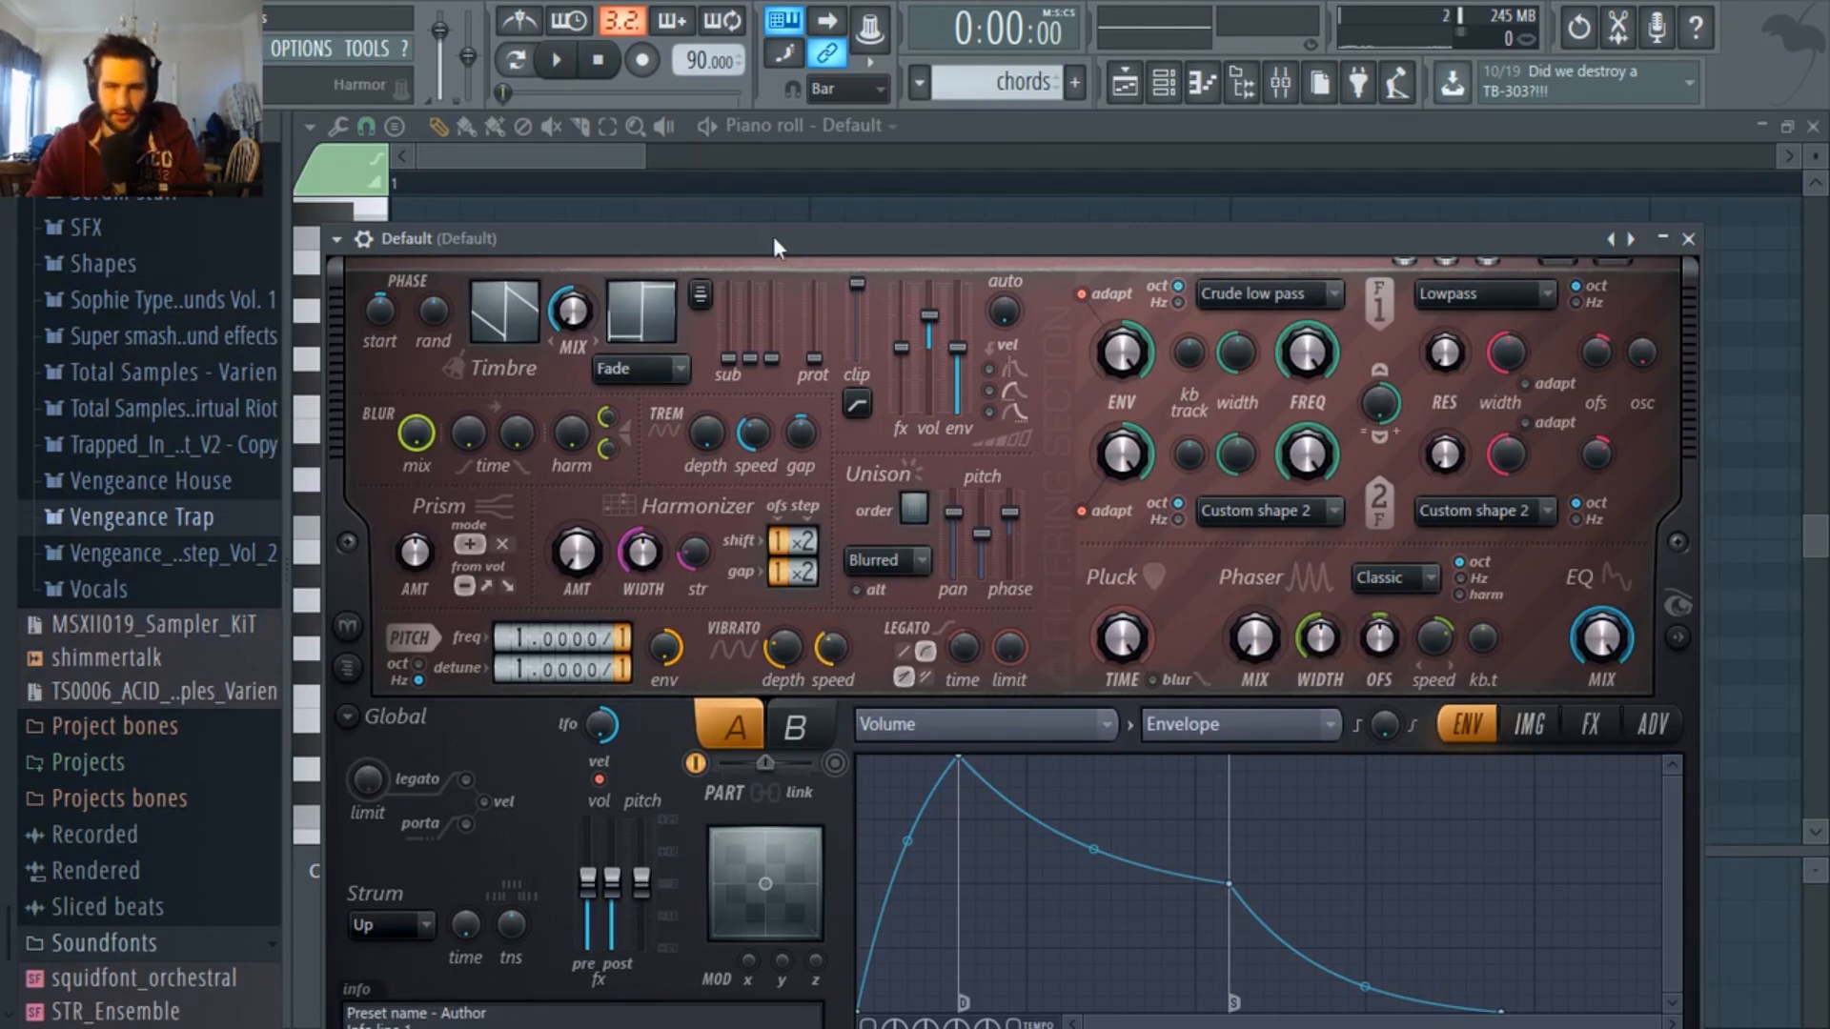
drag(774, 246, 831, 114)
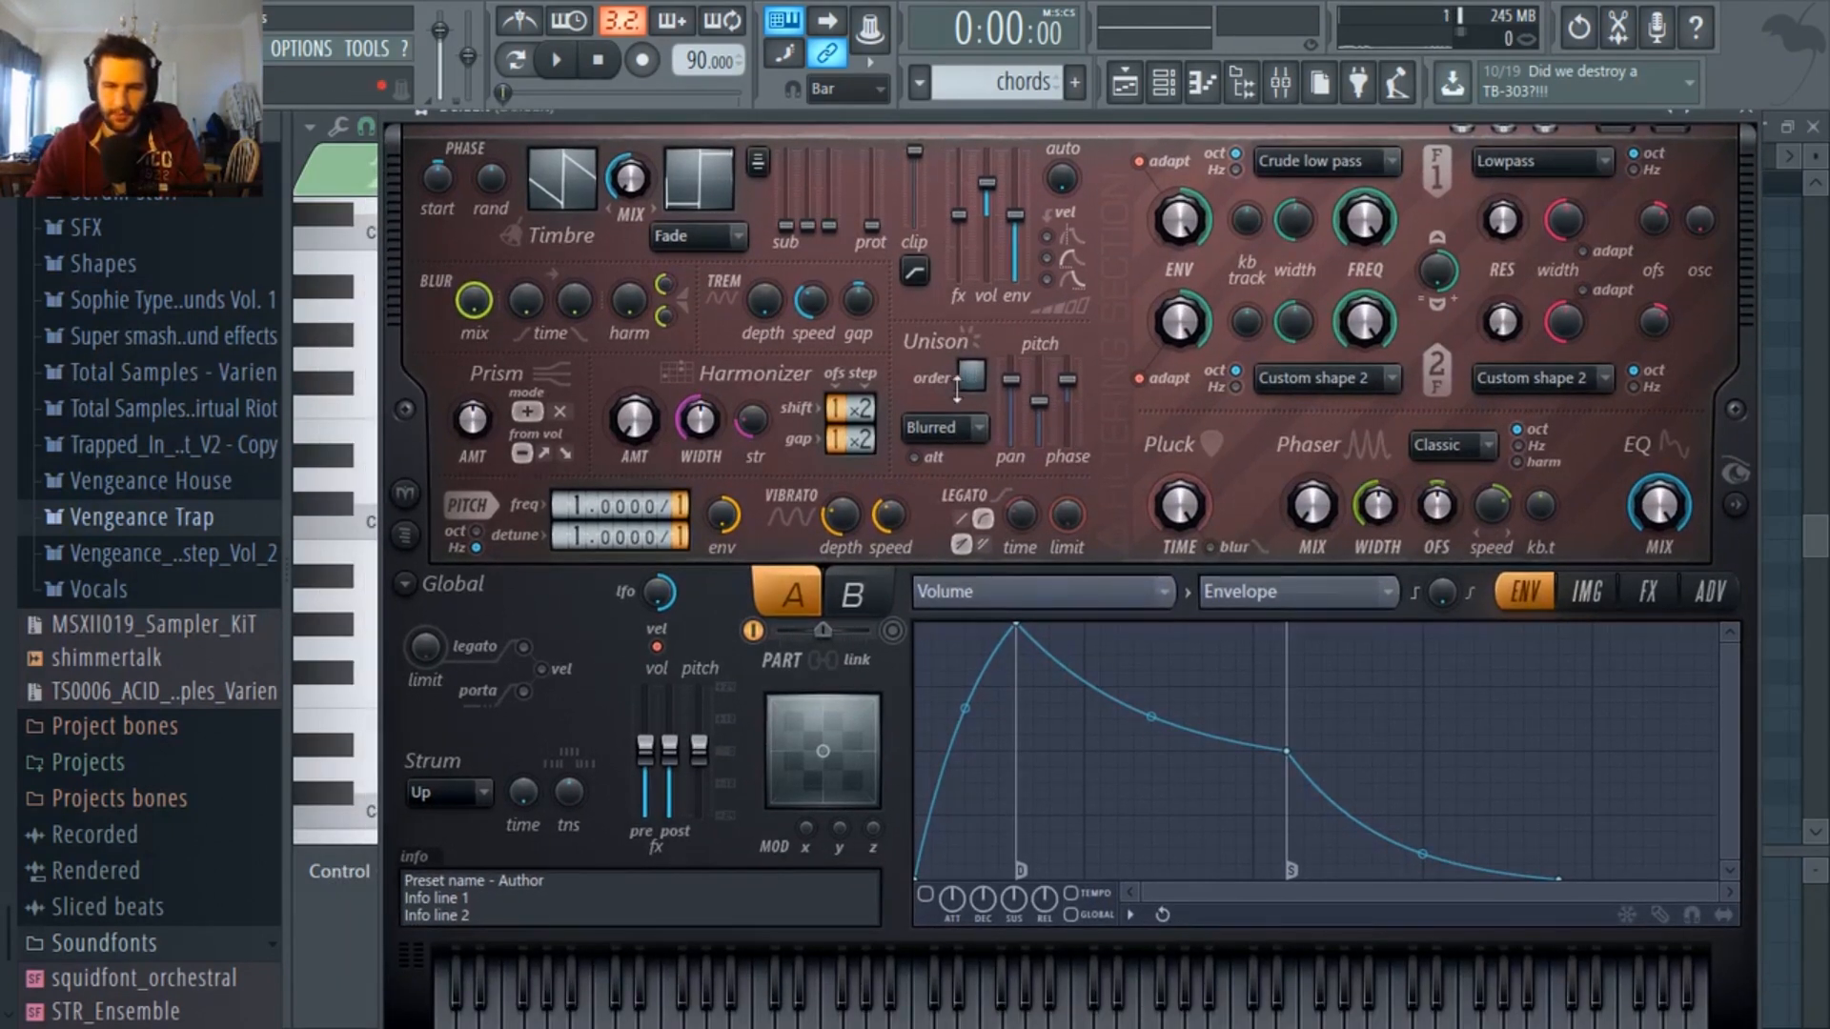
key(space)
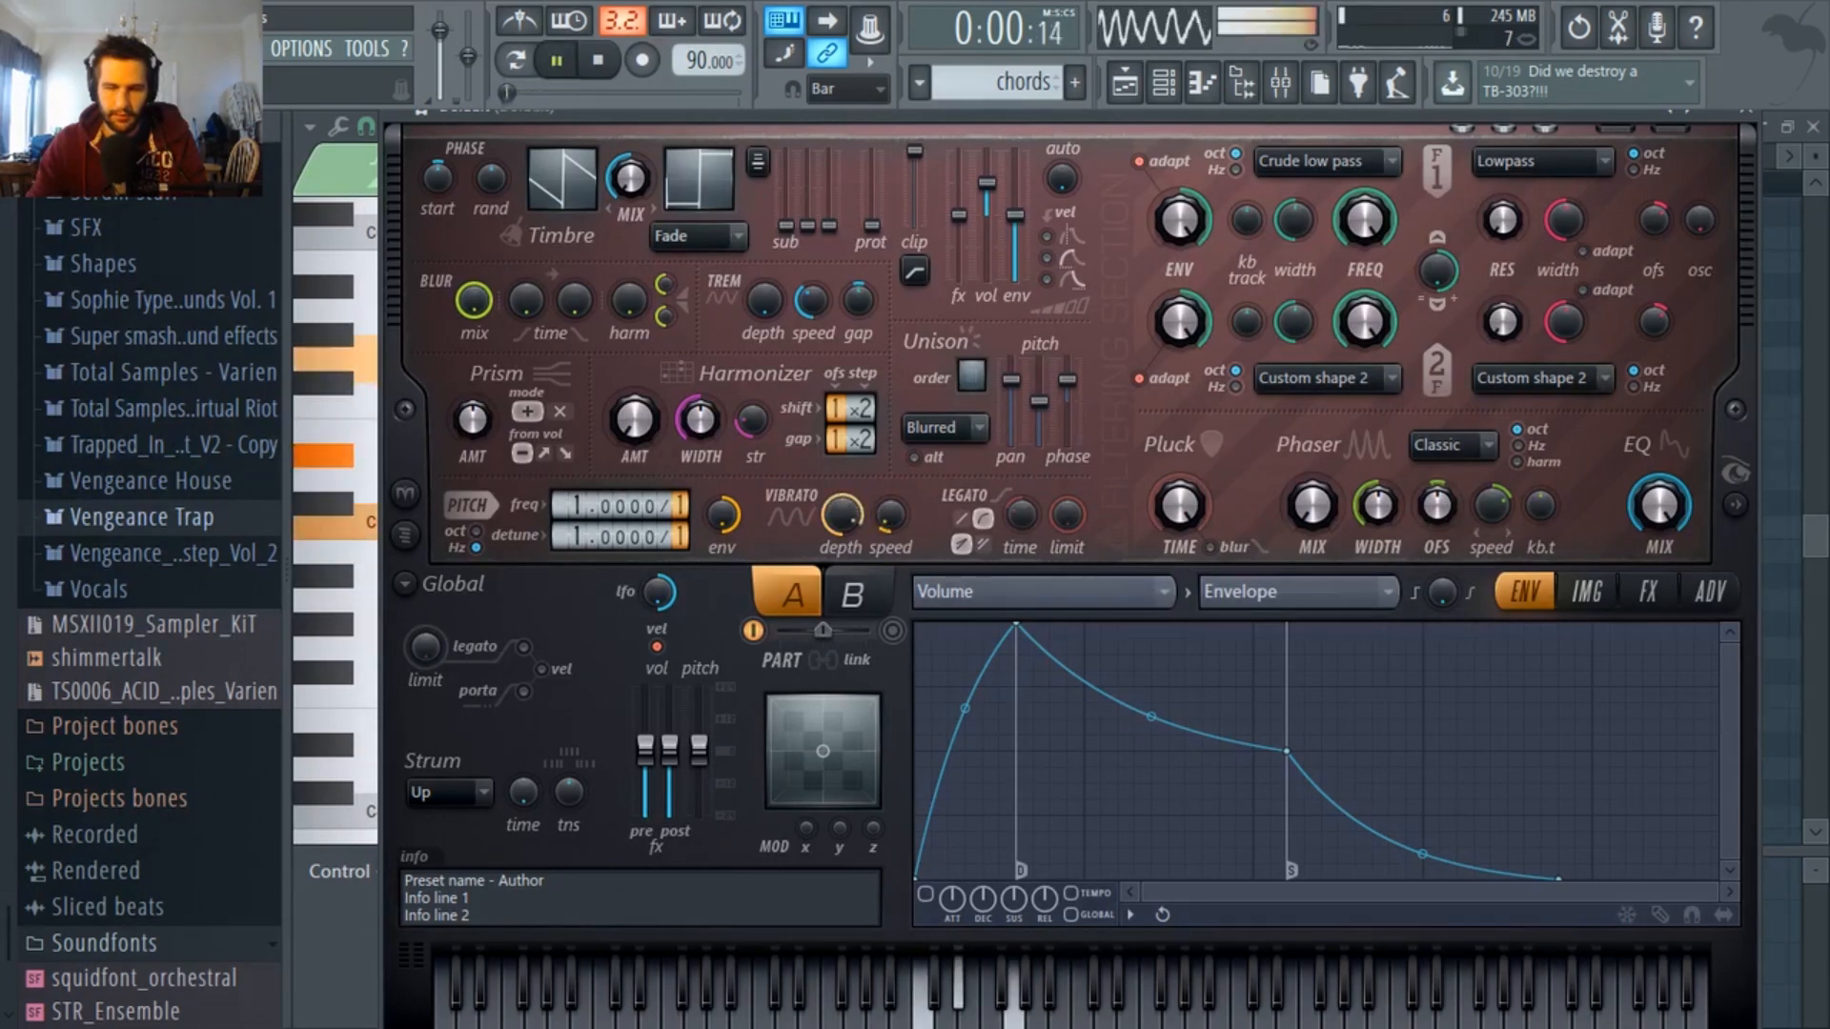
key(space)
Display the Pitch vibrato depth envelope in Harmor's envelope editor.
click(1595, 595)
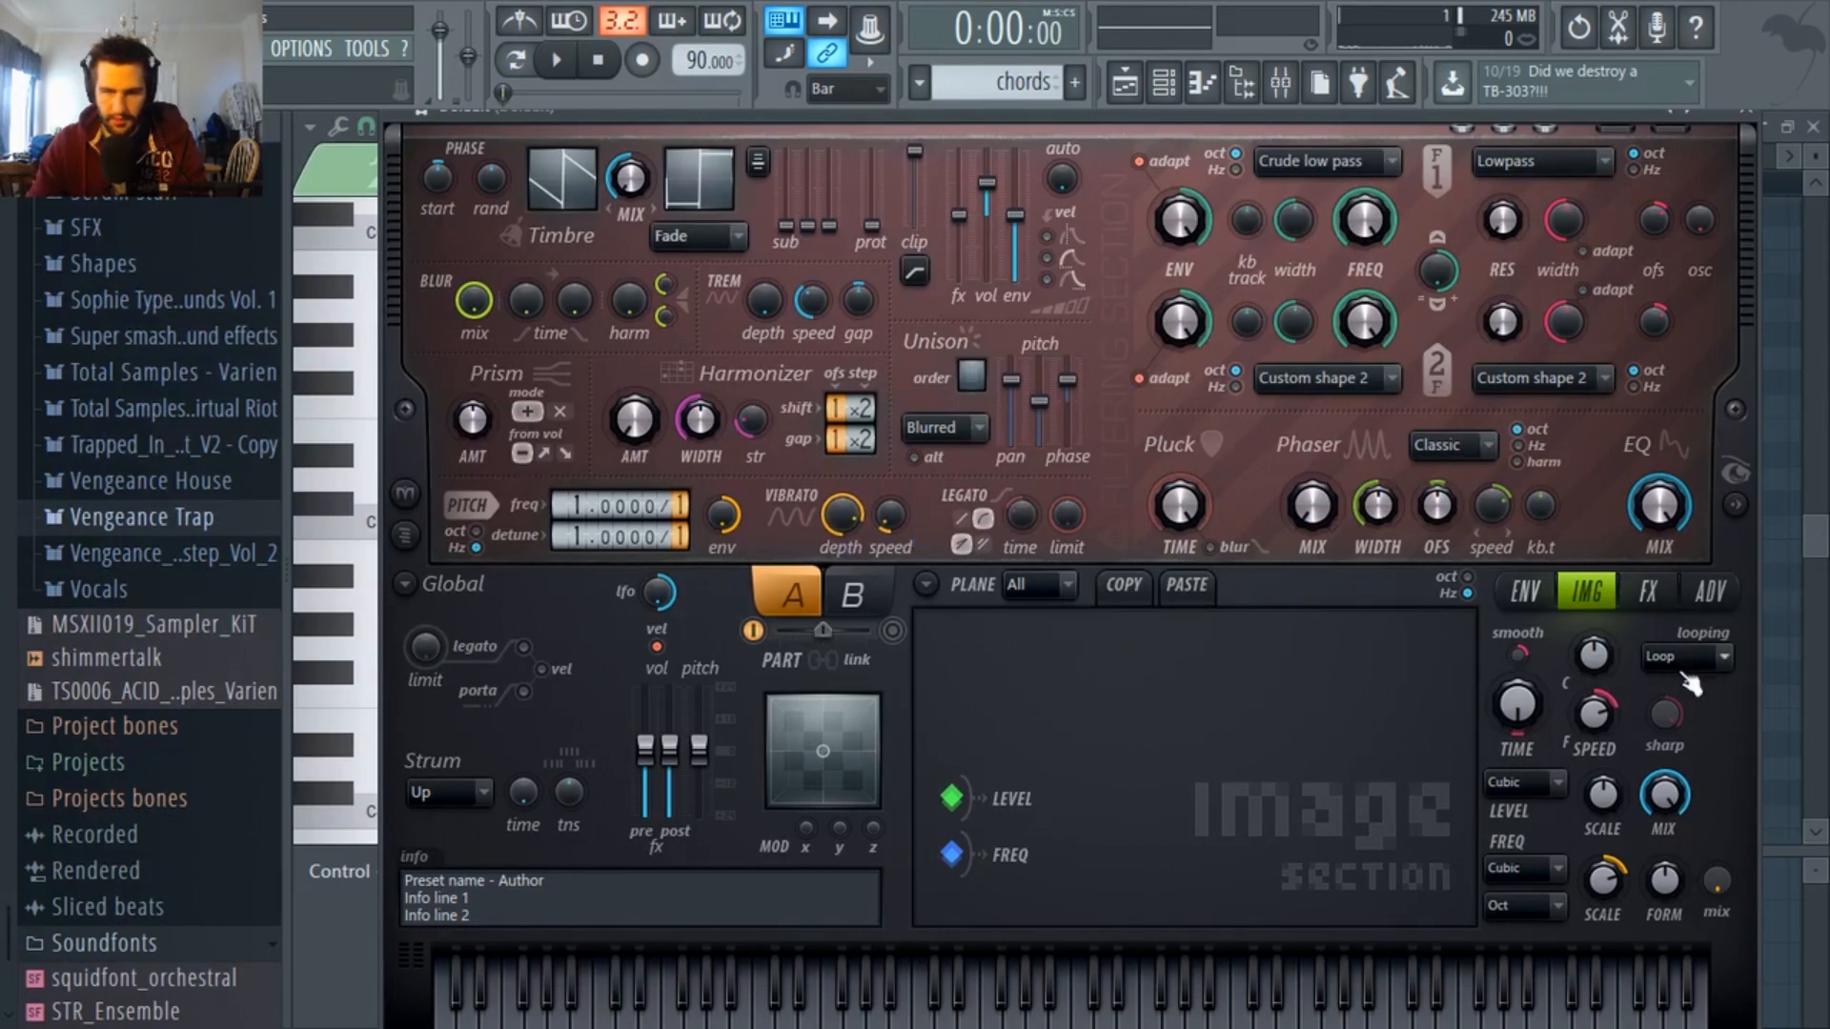
click(1525, 593)
click(1129, 608)
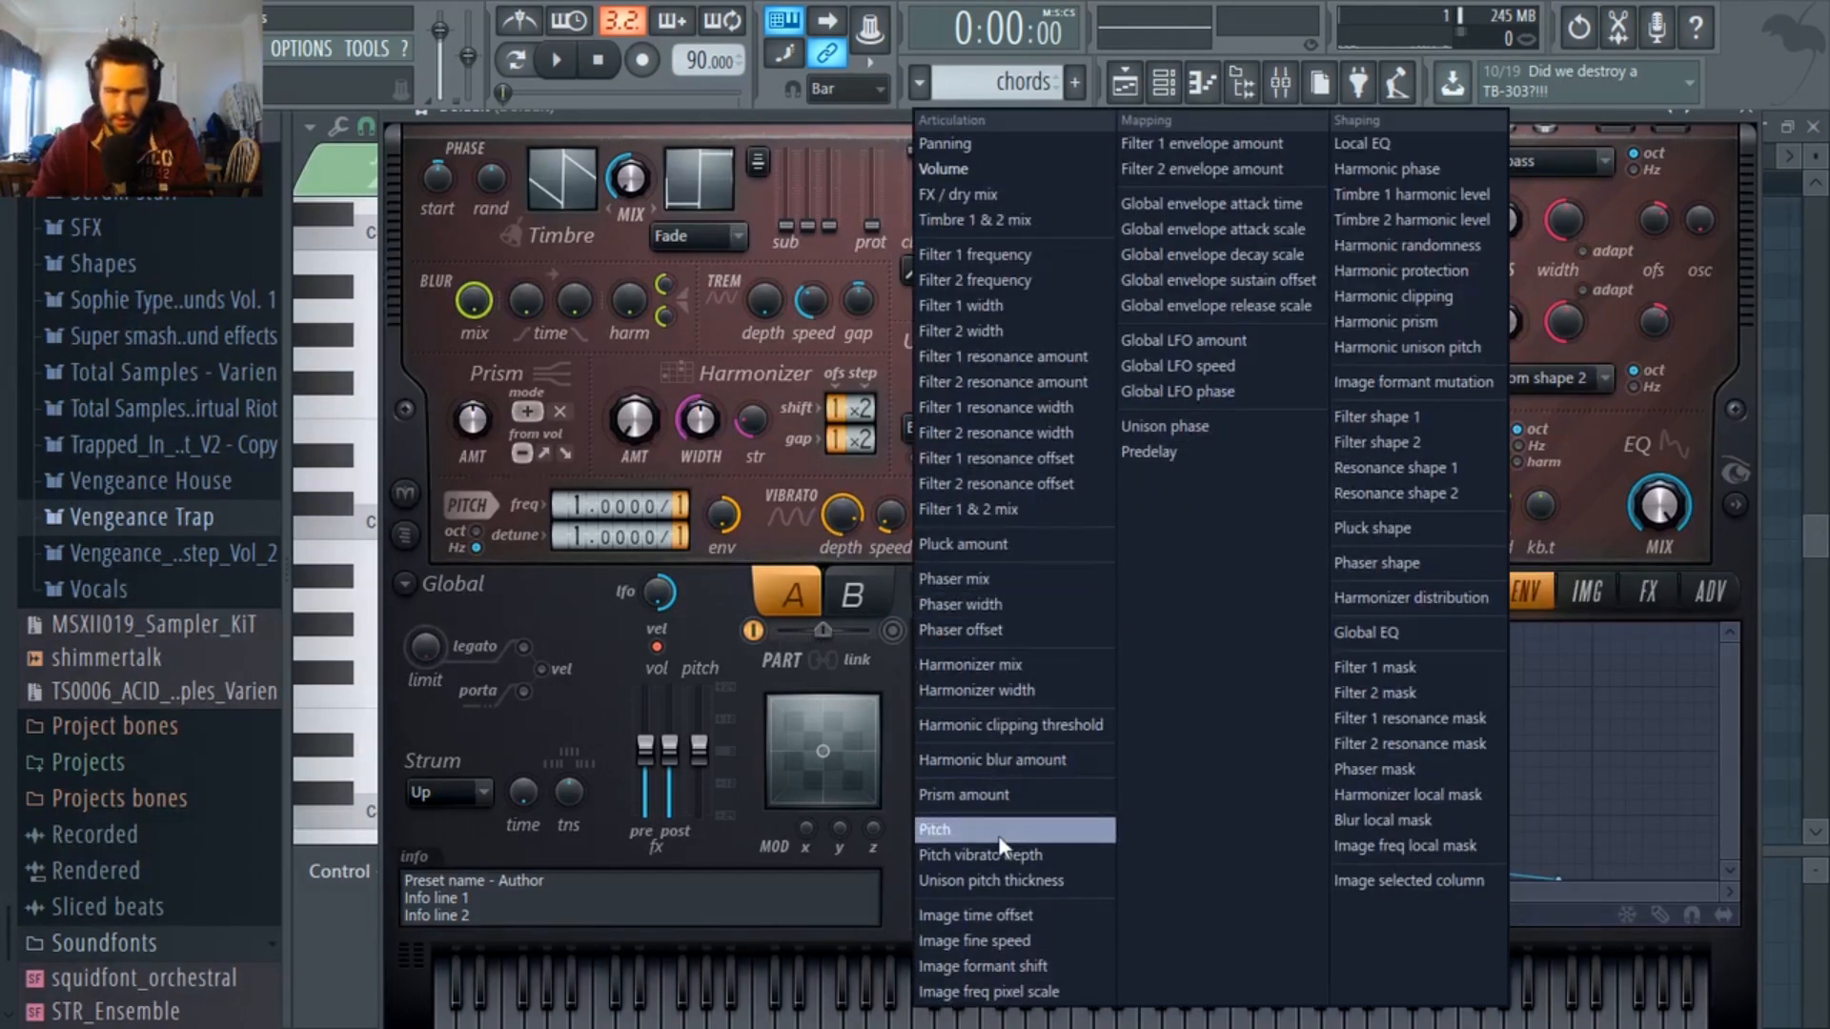
click(1025, 858)
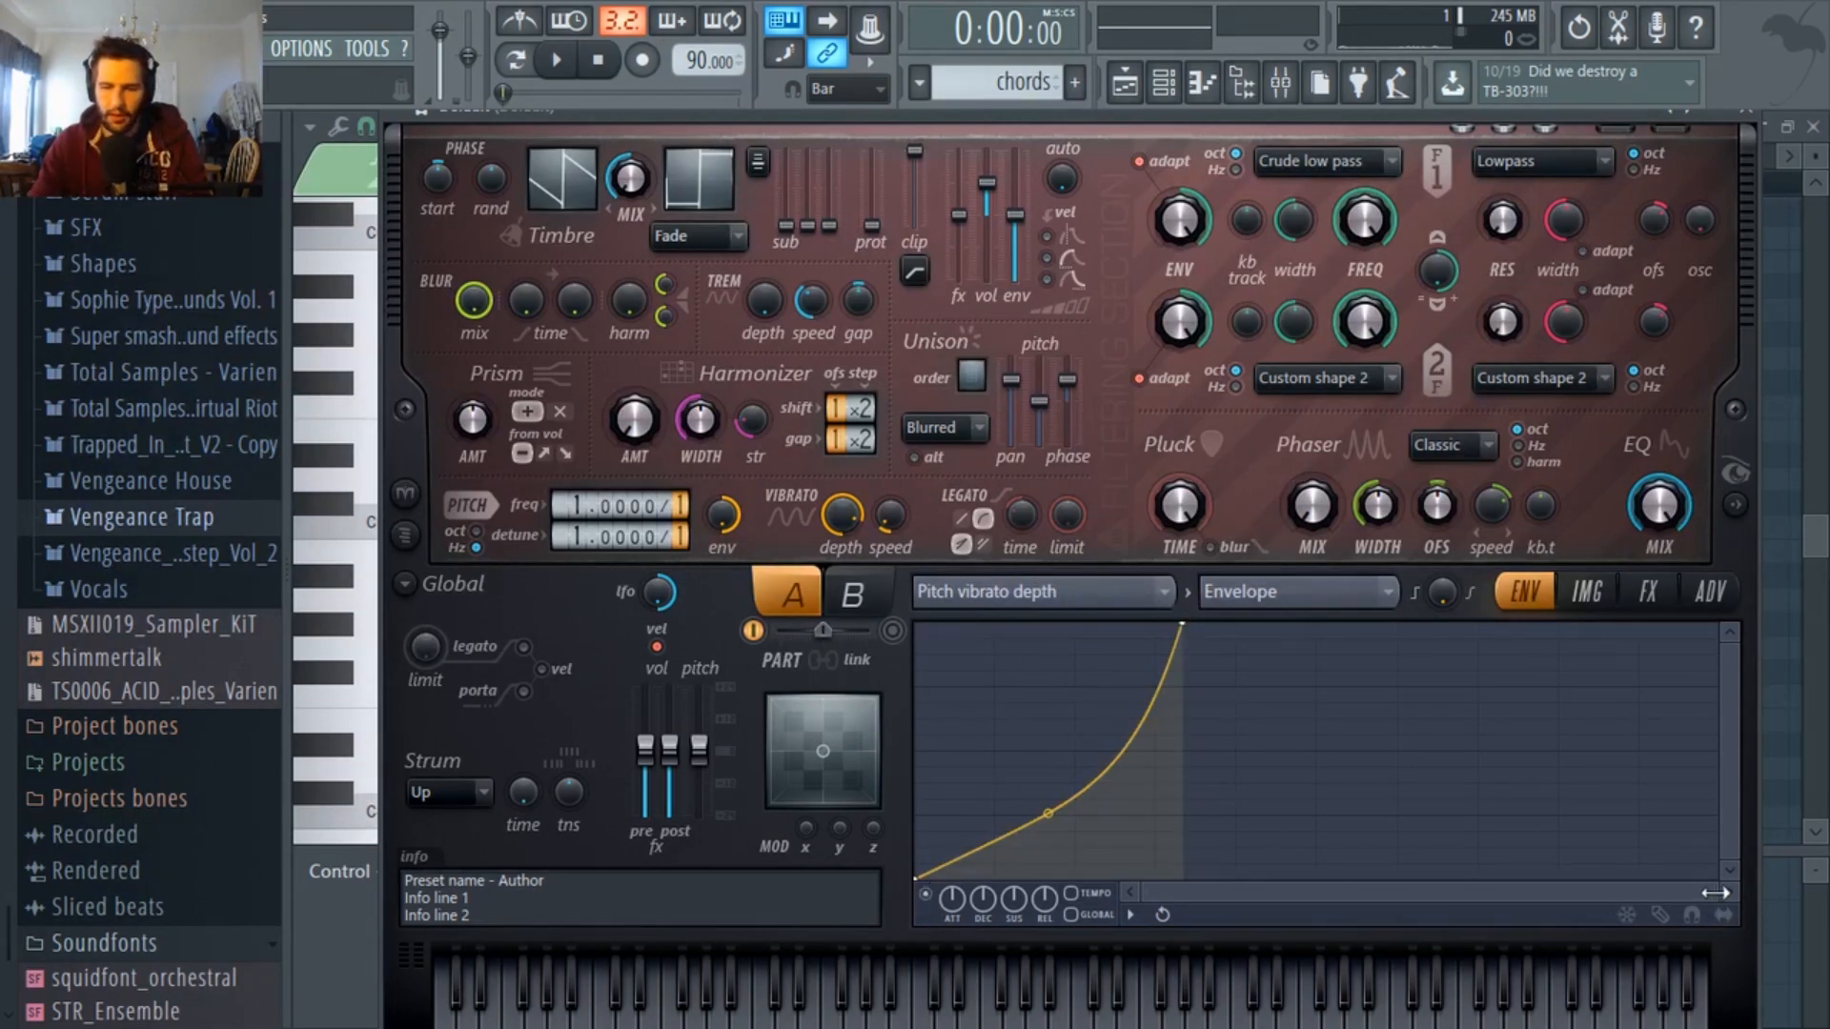
Stretch Harmor's pitch vibrato depth envelope to a later end point and bend it into a slow-starting rise while auditioning.
drag(1715, 893, 1558, 893)
drag(1301, 629, 1452, 648)
drag(1191, 825, 1191, 751)
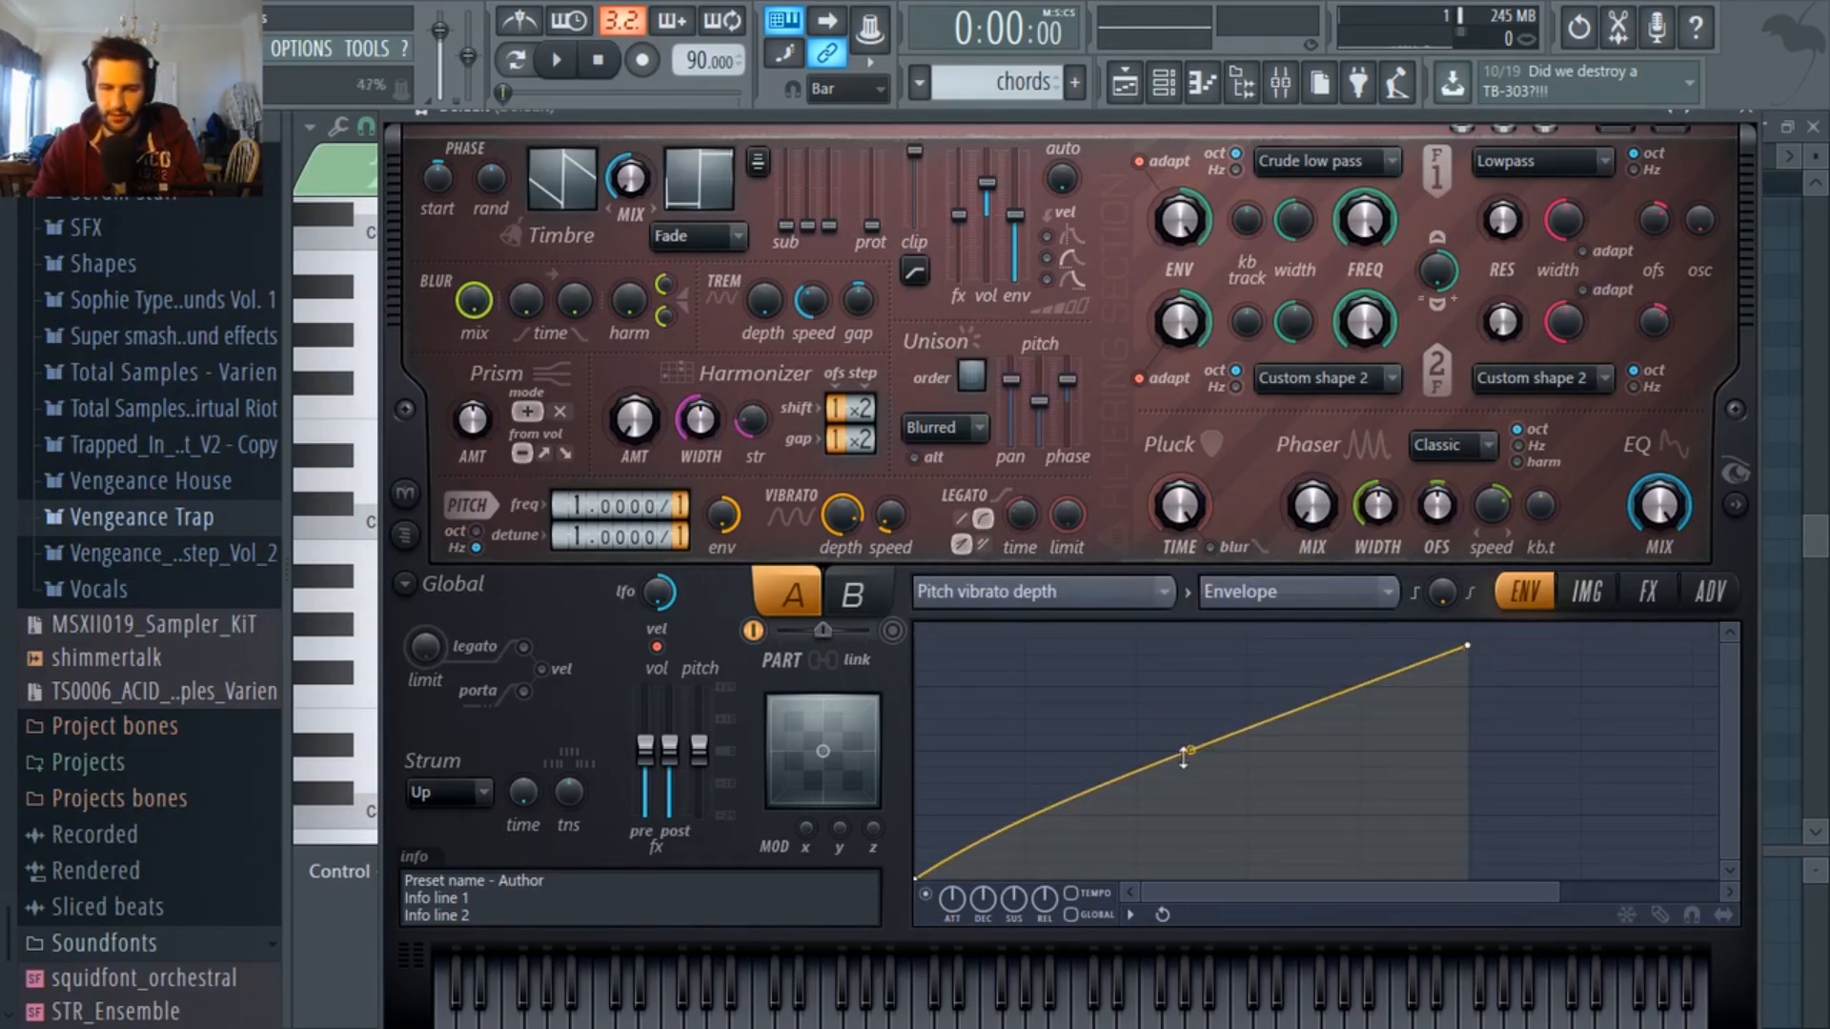
key(space)
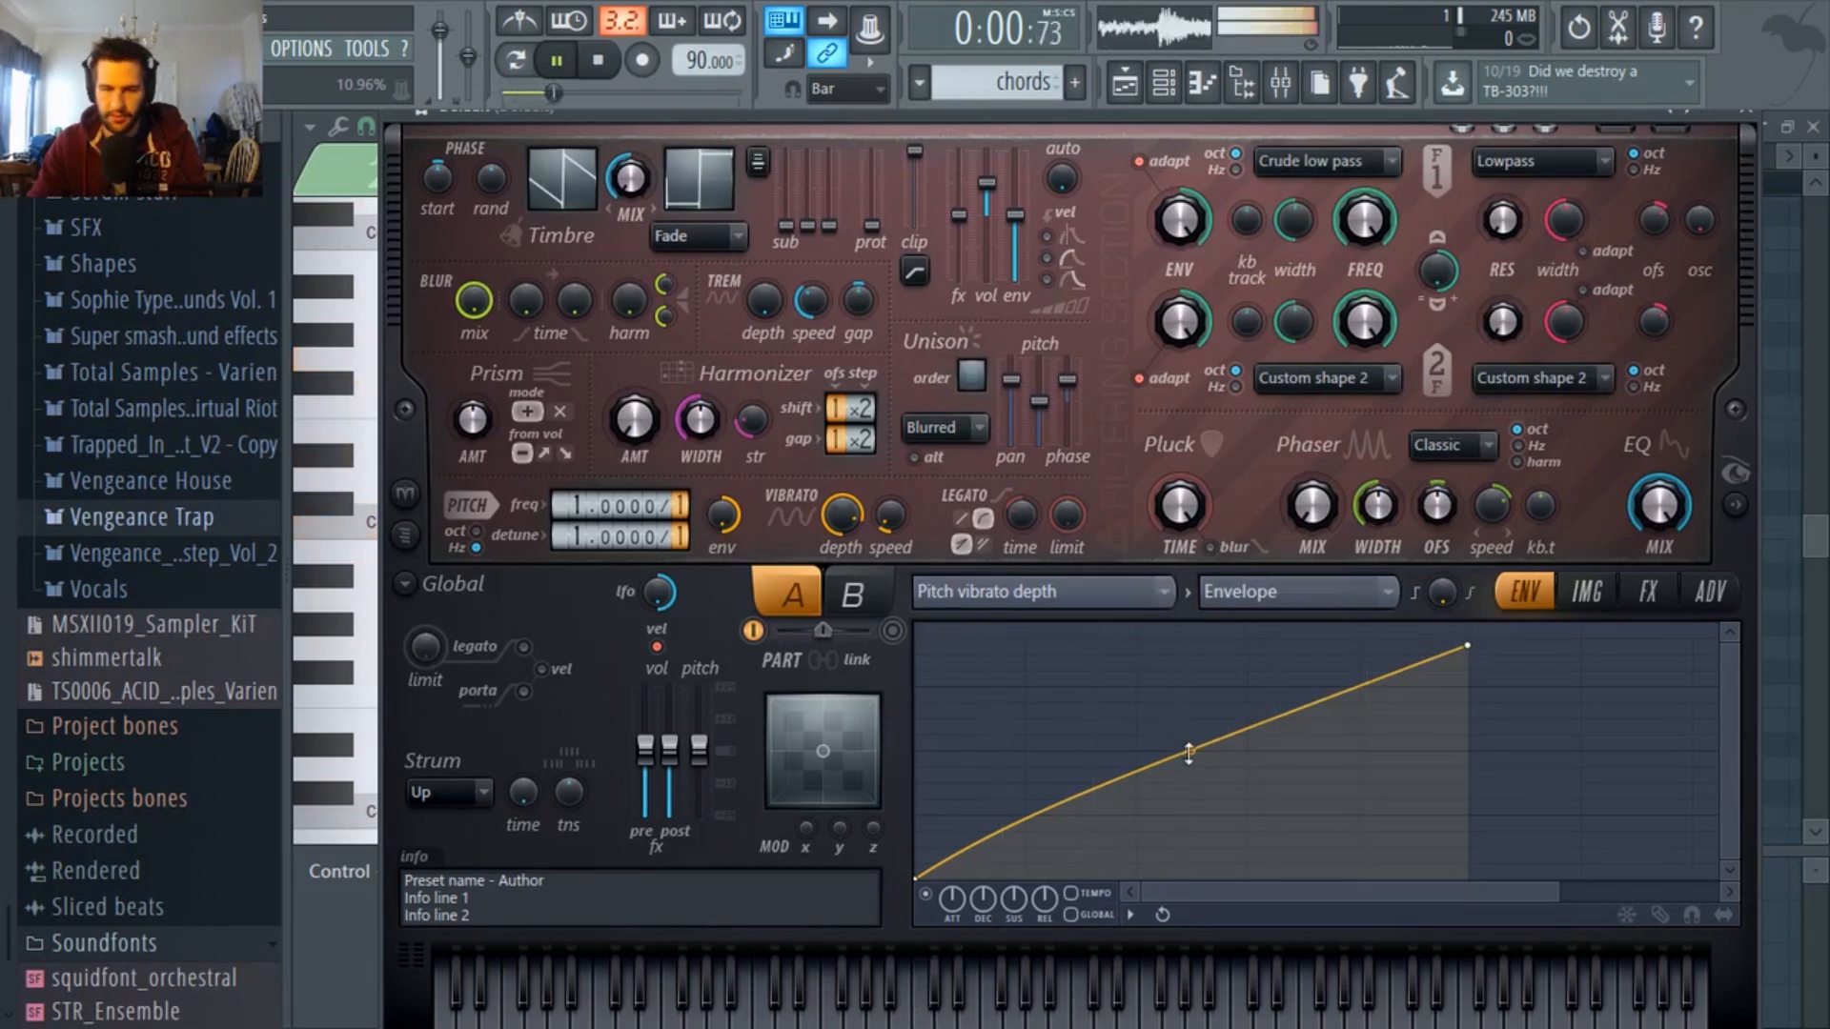
drag(1191, 744, 1191, 865)
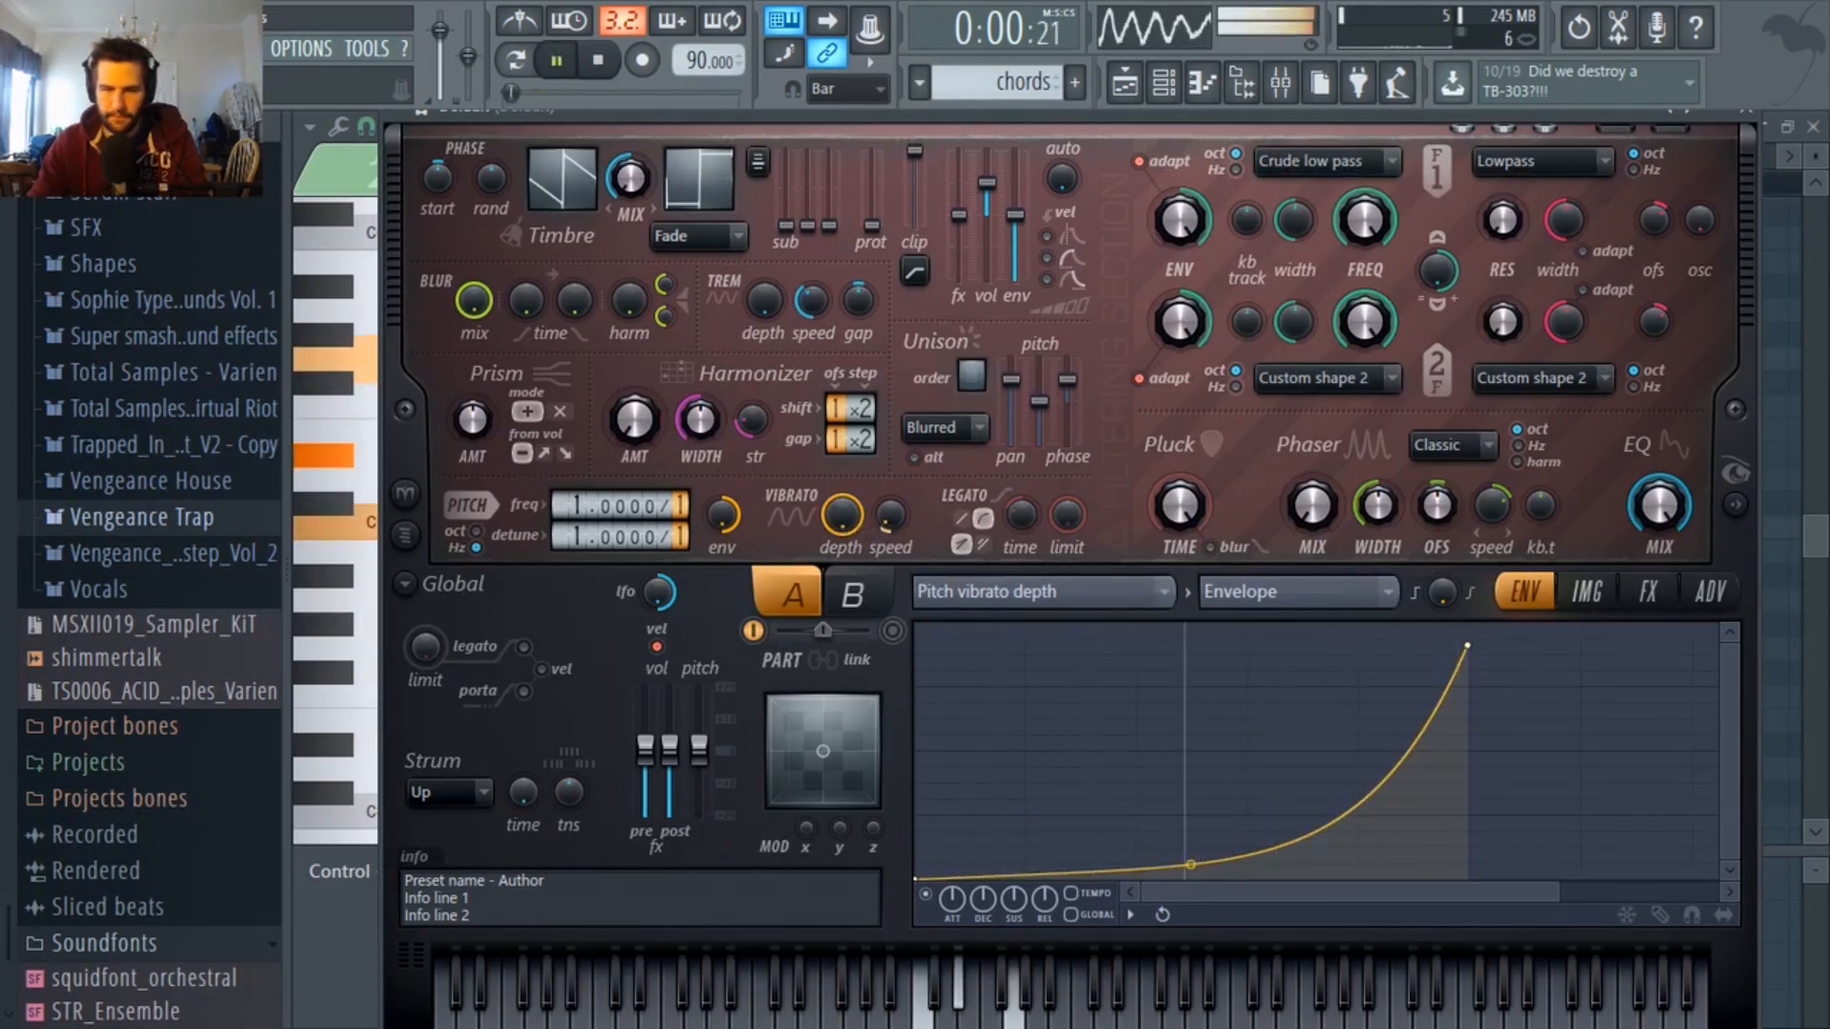
key(space)
Turn the vibrato depth up fully and raise the envelope's end point to 100% while auditioning the chord.
drag(834, 527, 834, 510)
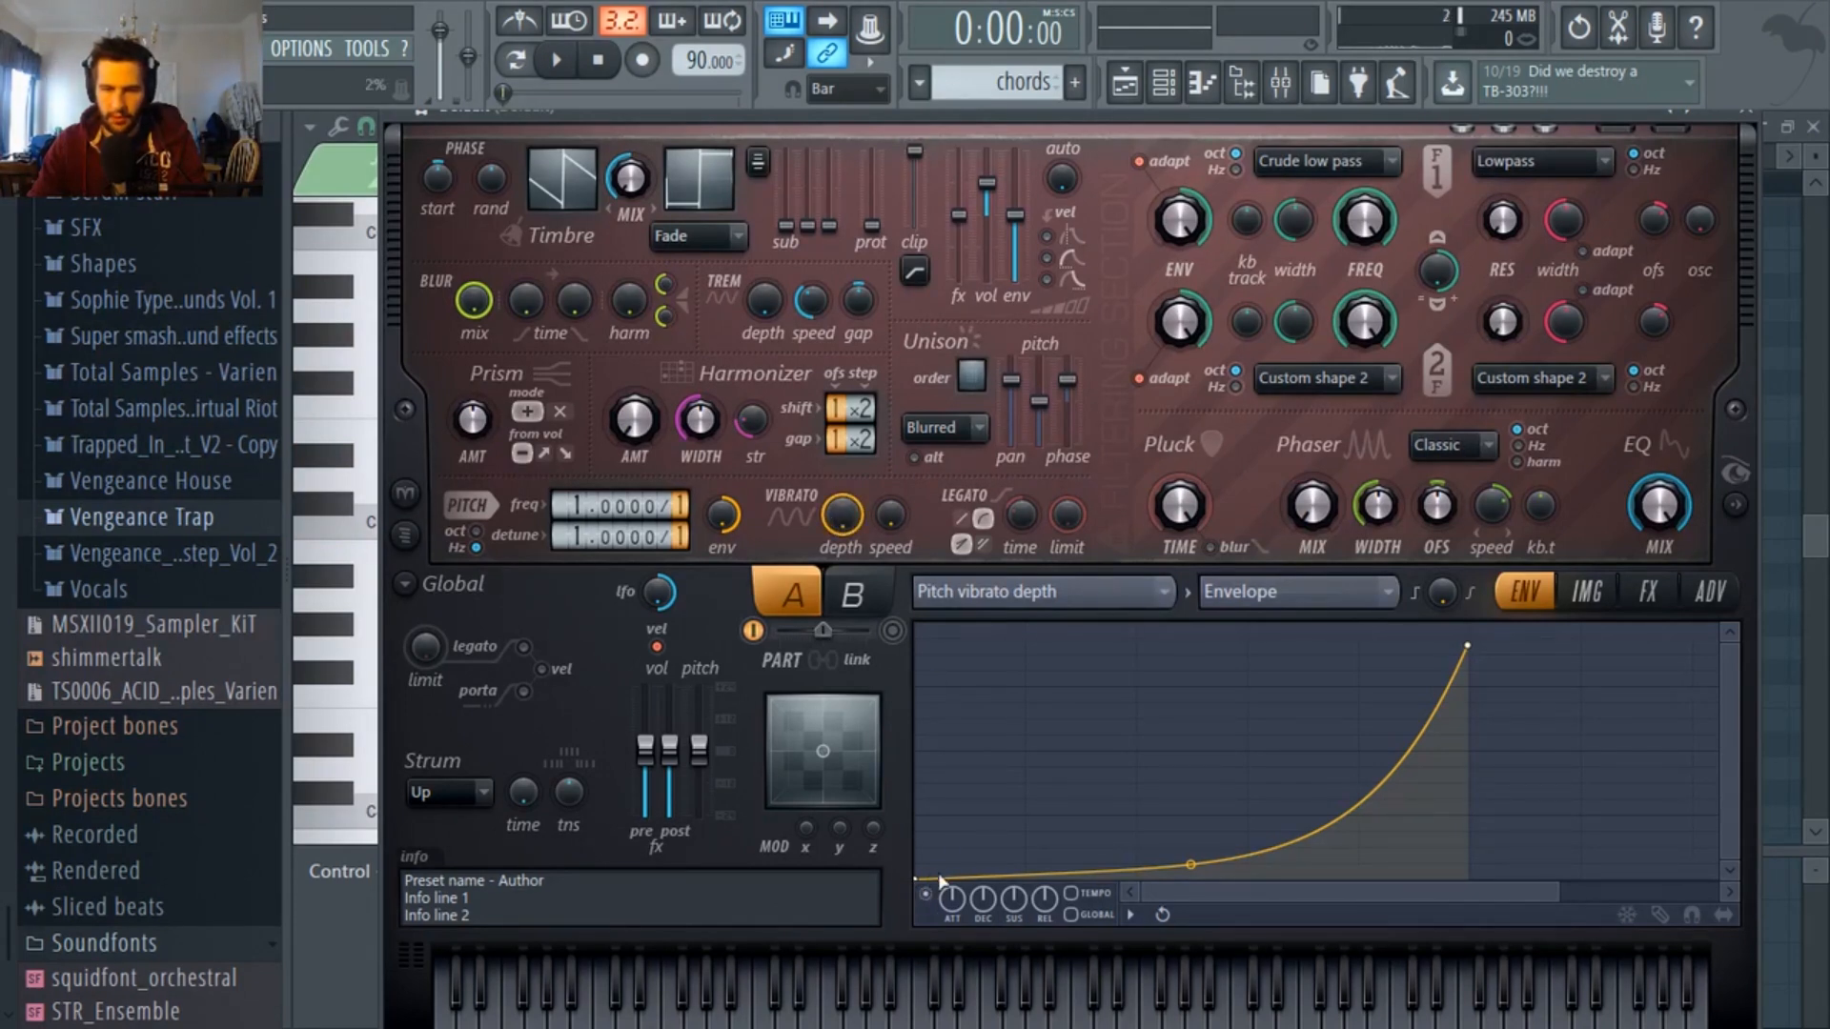
key(space)
drag(1473, 653, 1450, 627)
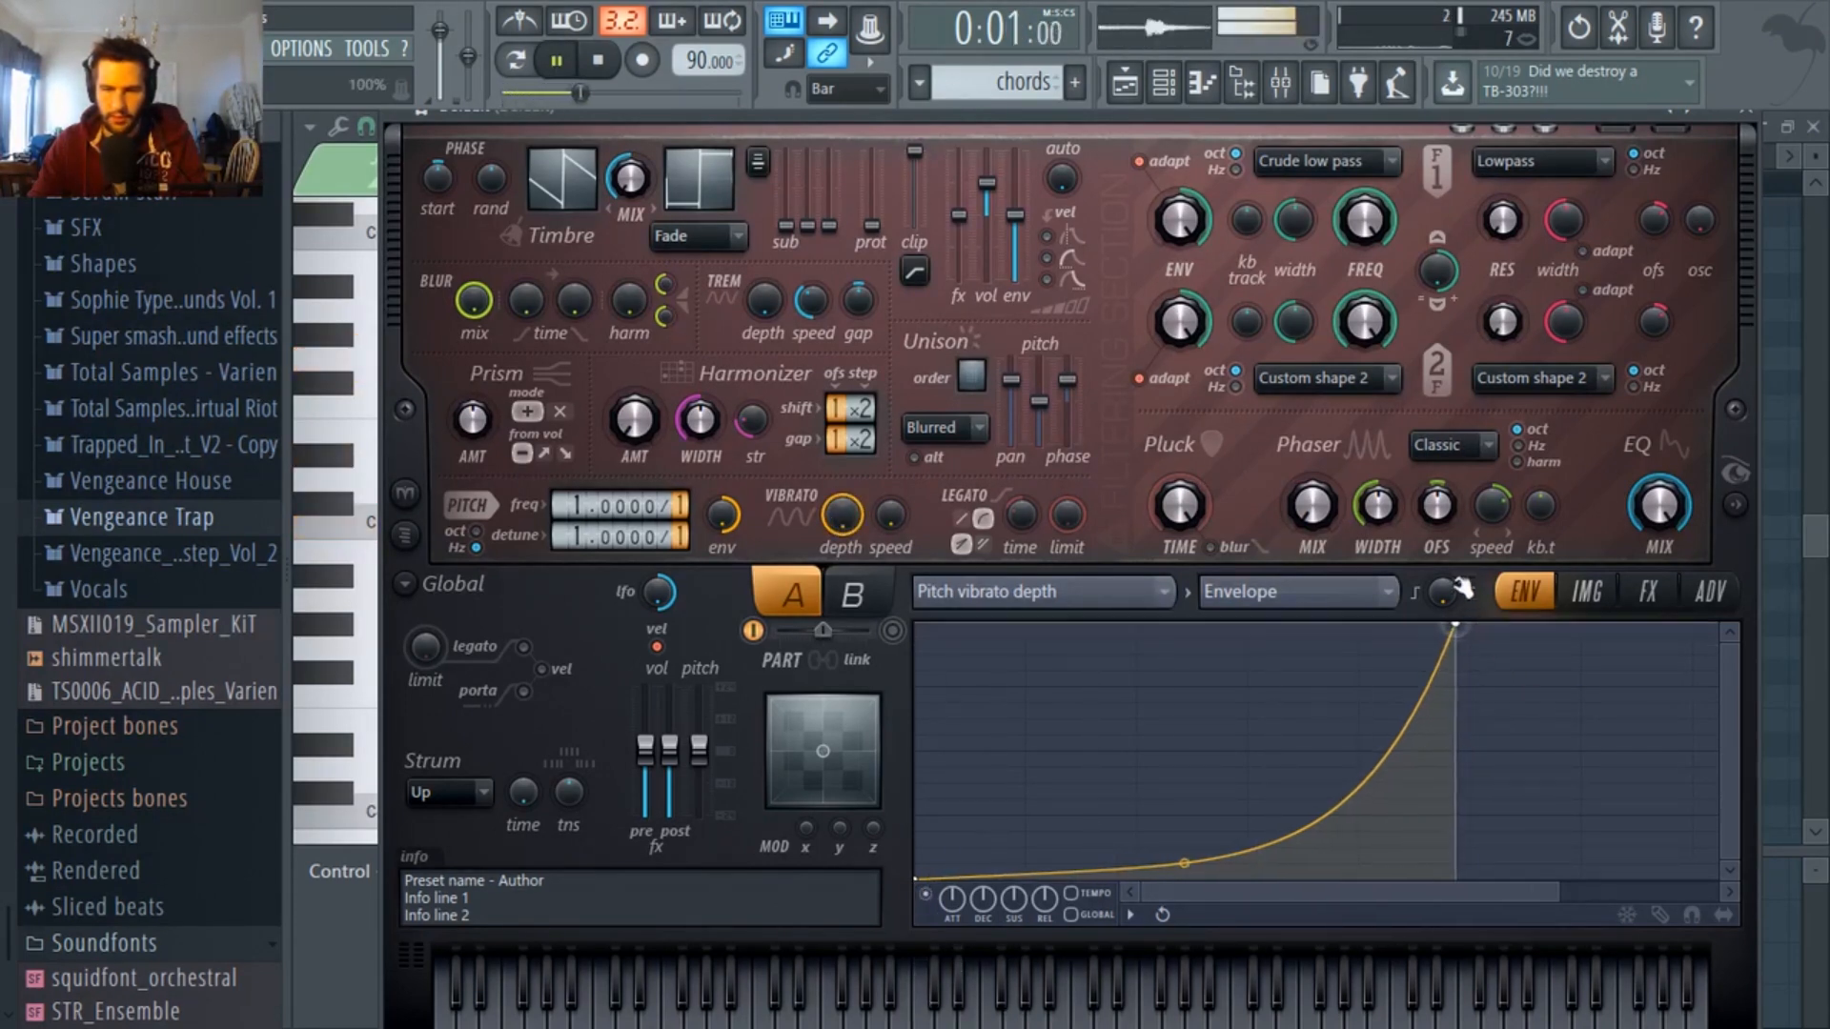
Raise Harmor's unison order to 4, reduce the unison pan and pitch amounts, and audition the chord.
key(space)
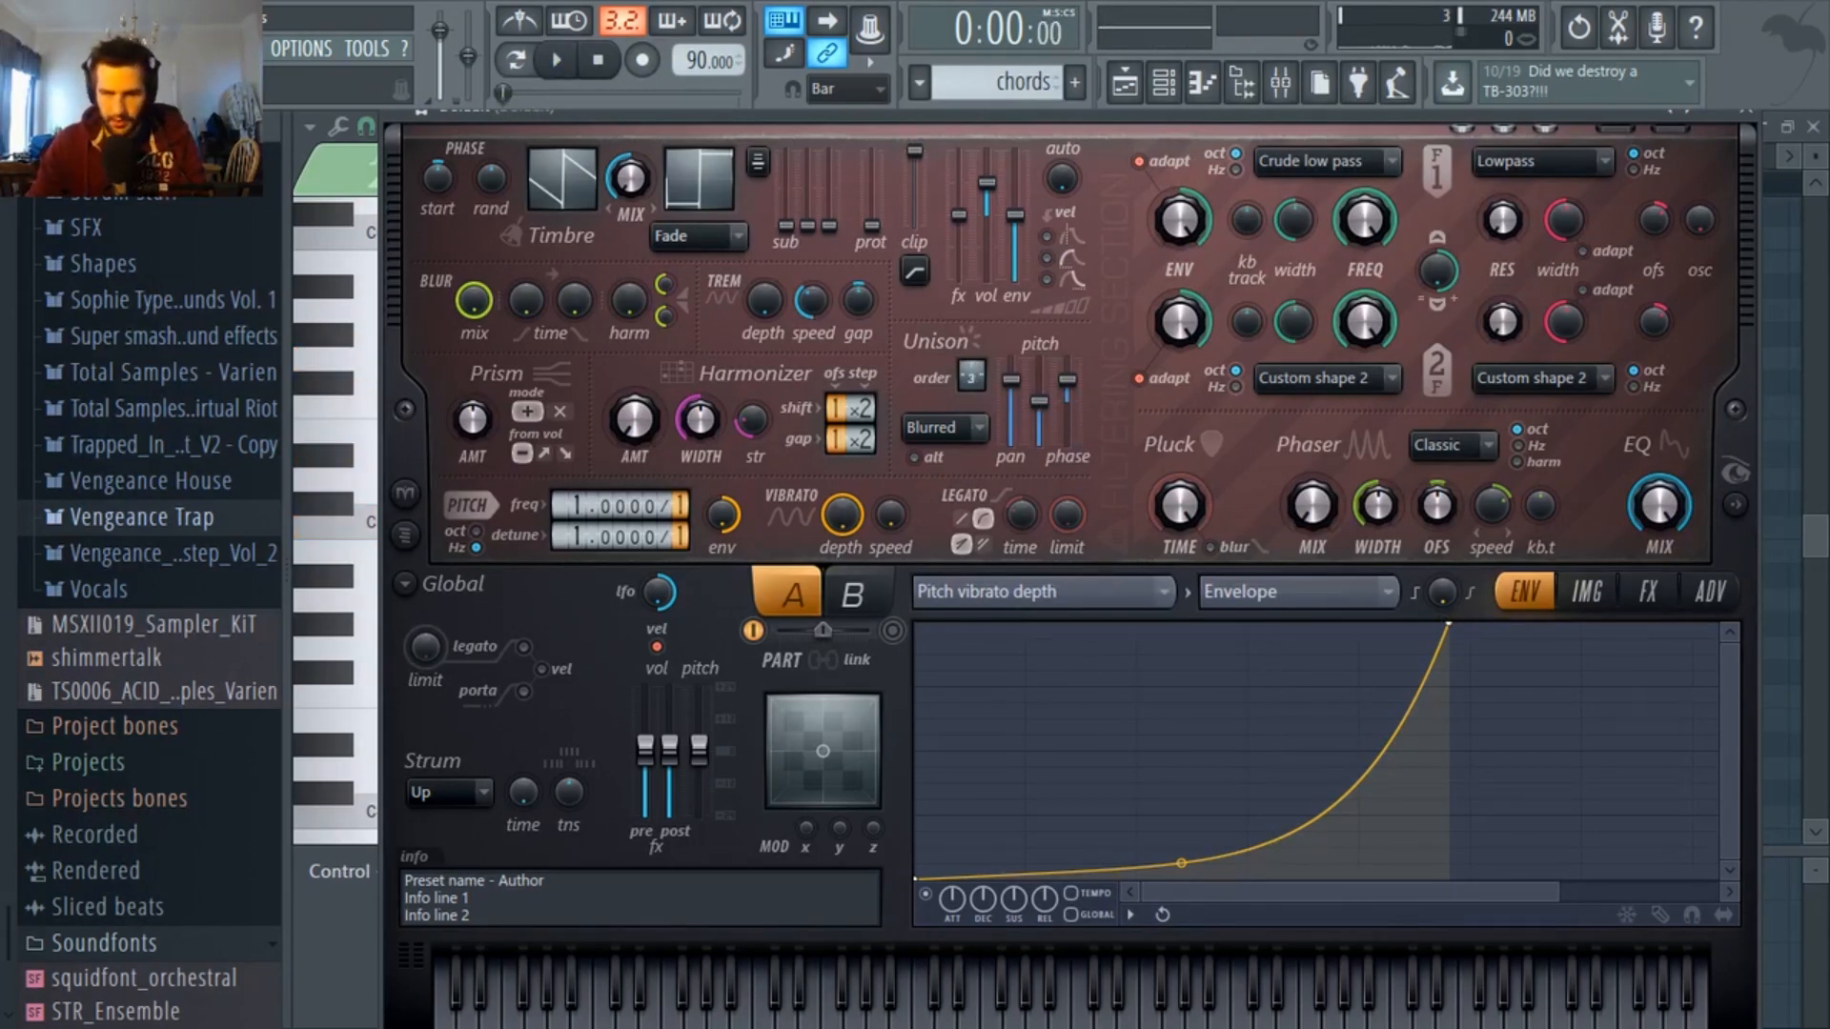
scroll(970, 378, up, 1)
key(space)
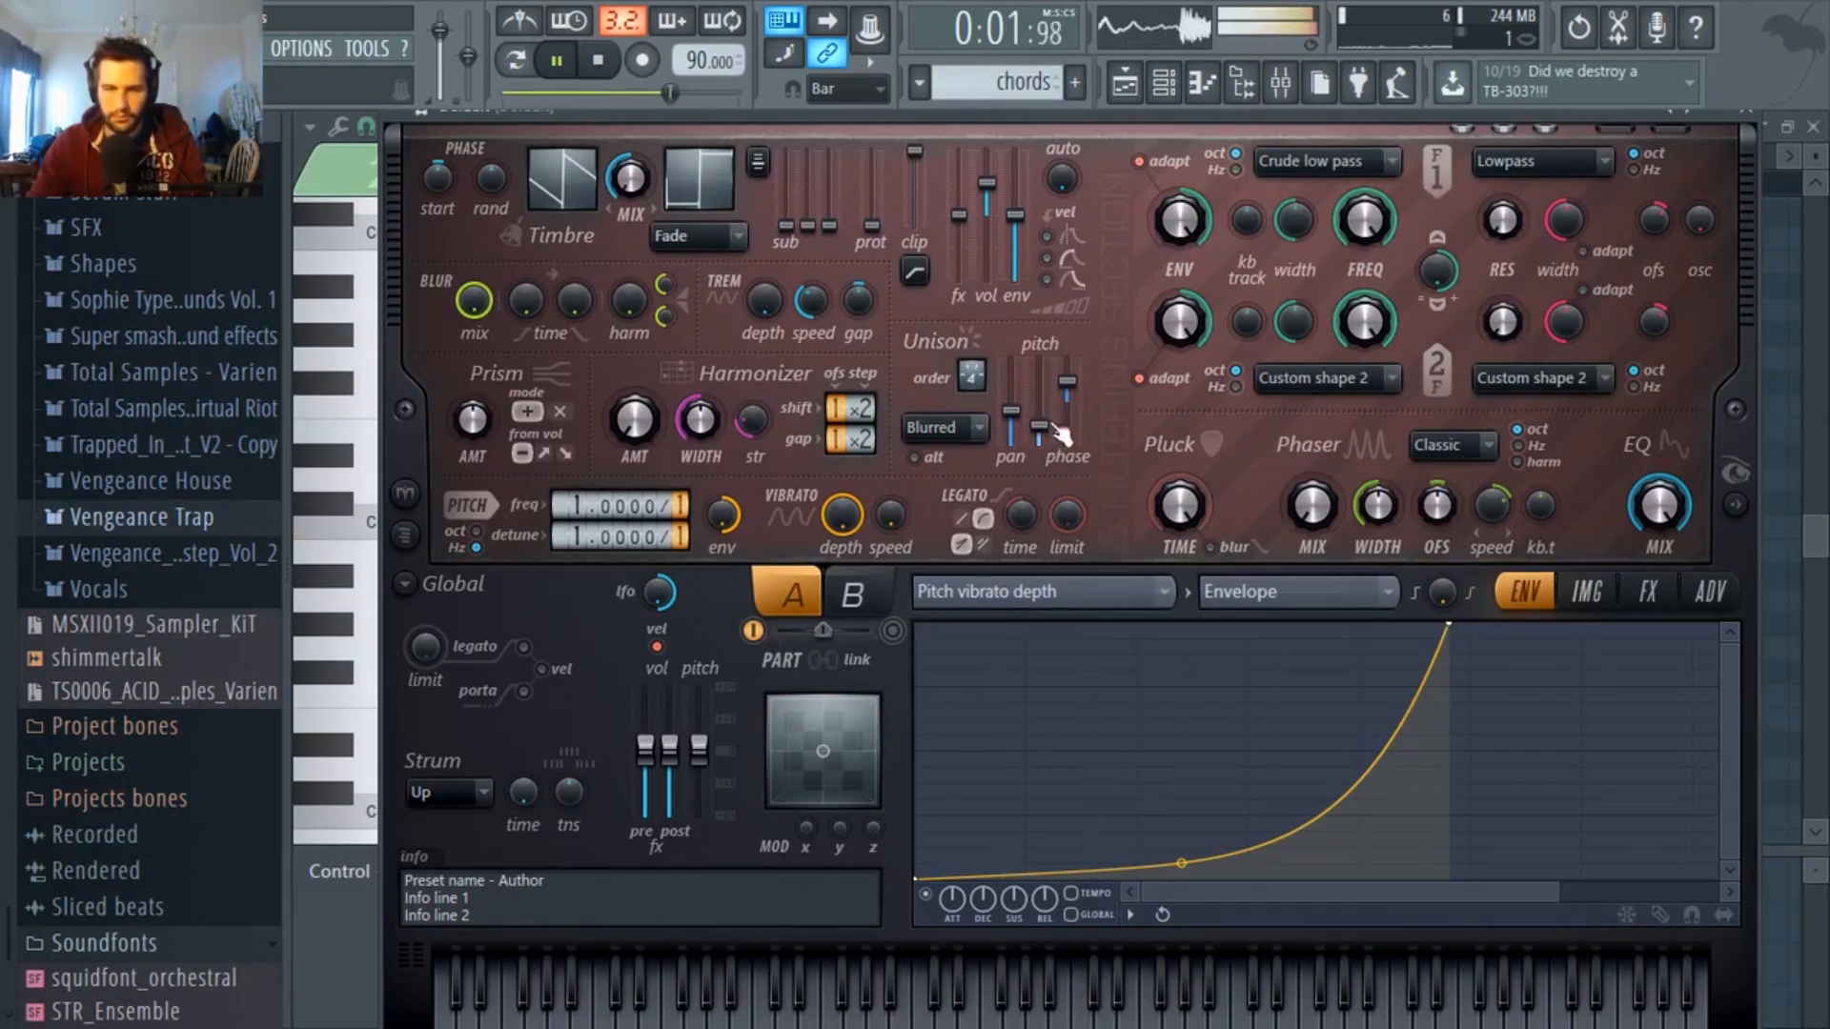
Set Harmor's compression effect to Heating, enable the chorus with order 3, and audition the chord.
click(1648, 592)
click(1605, 858)
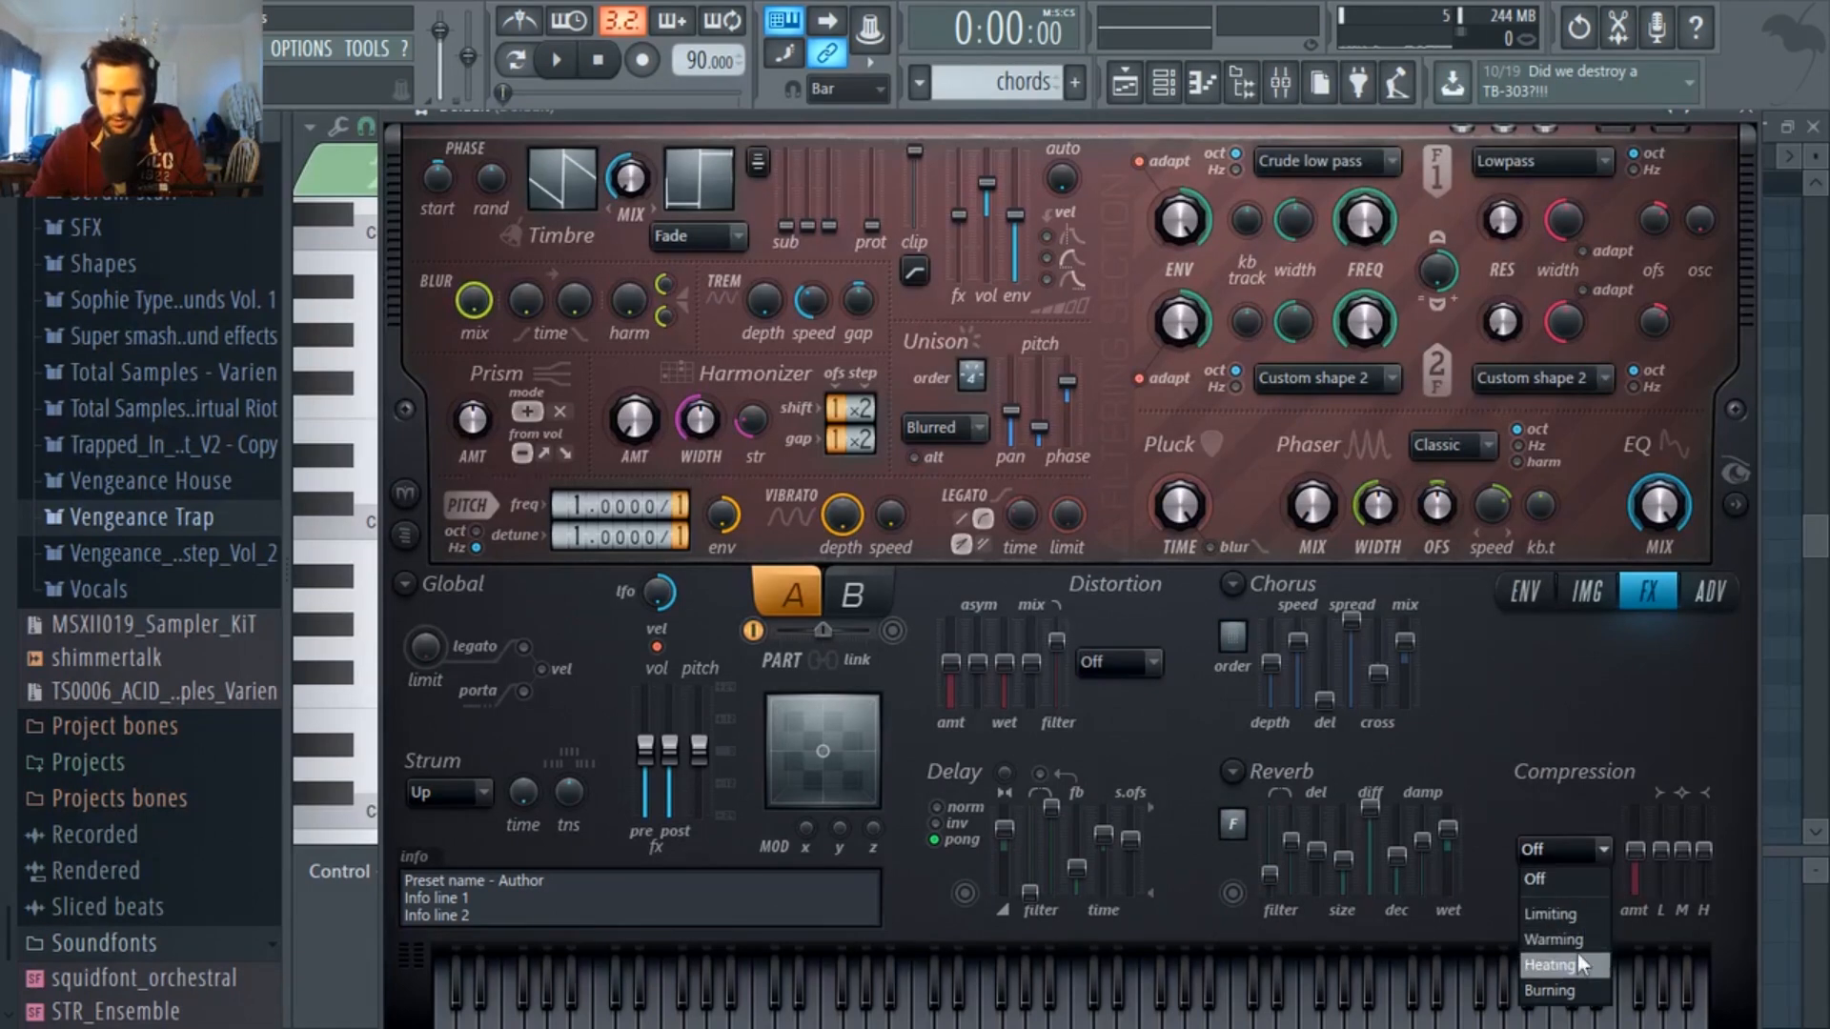
click(1576, 953)
click(1604, 850)
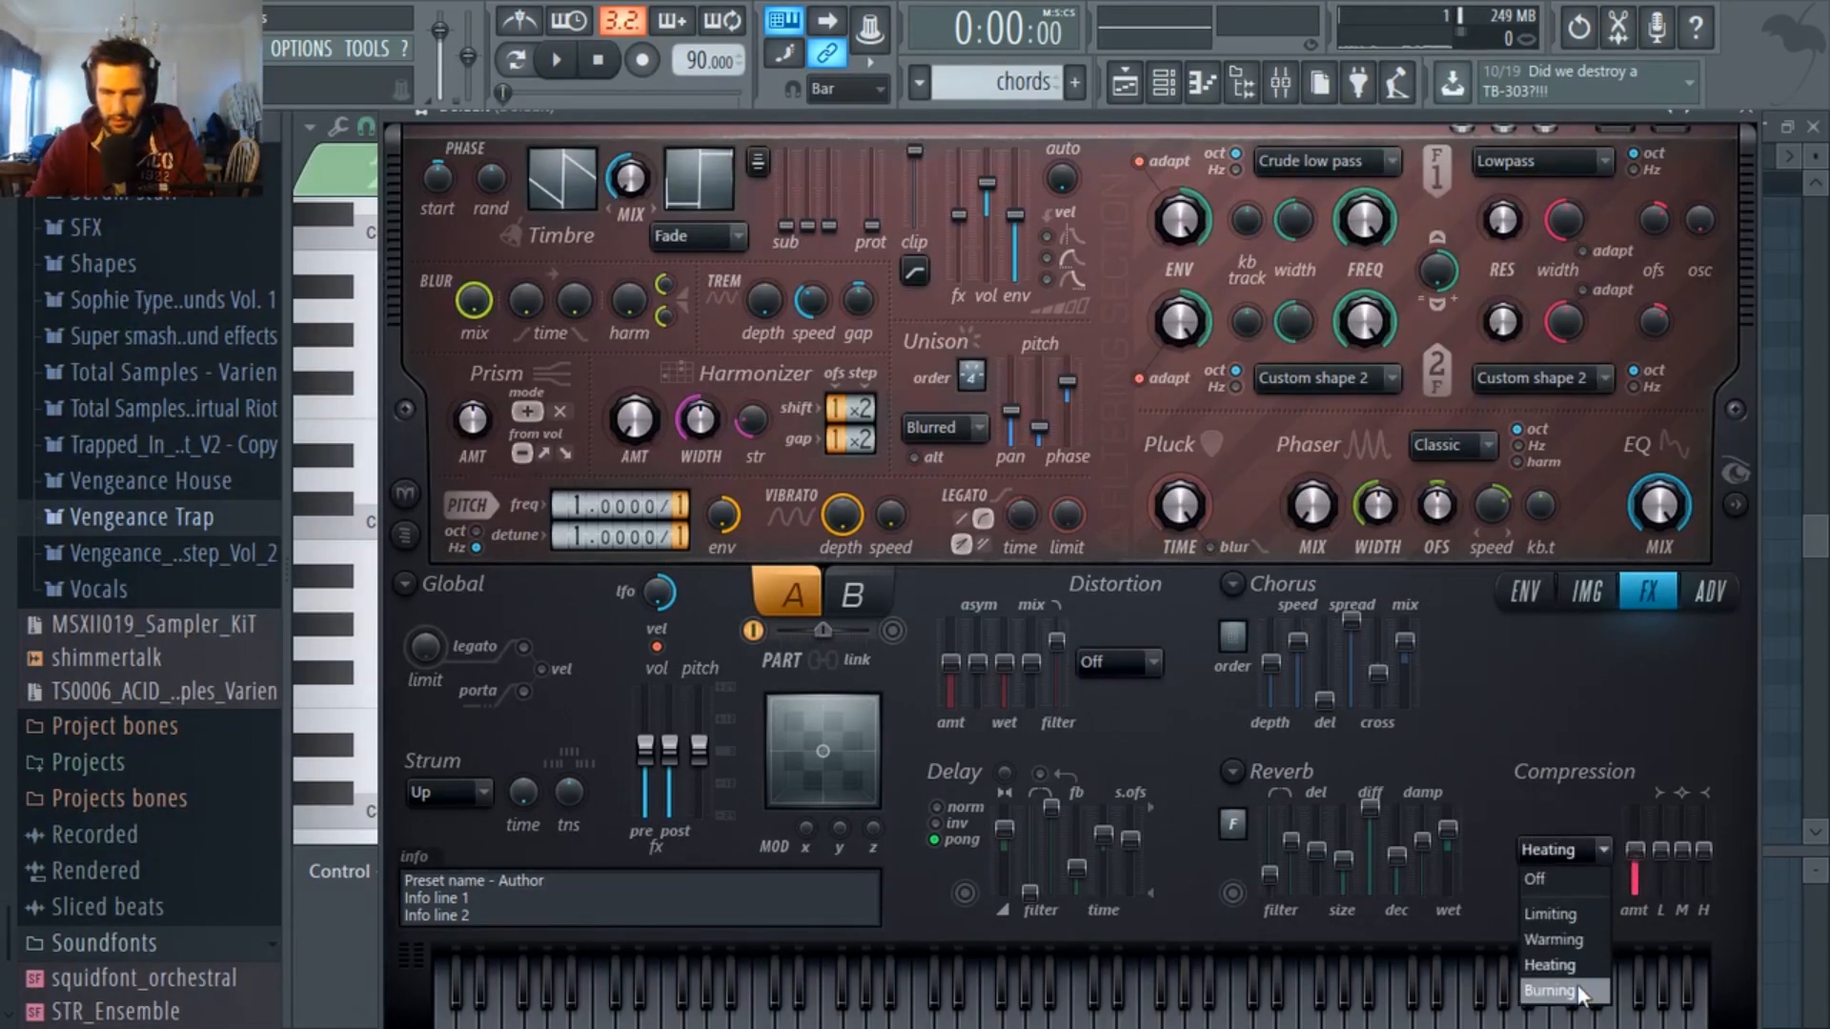
click(1576, 967)
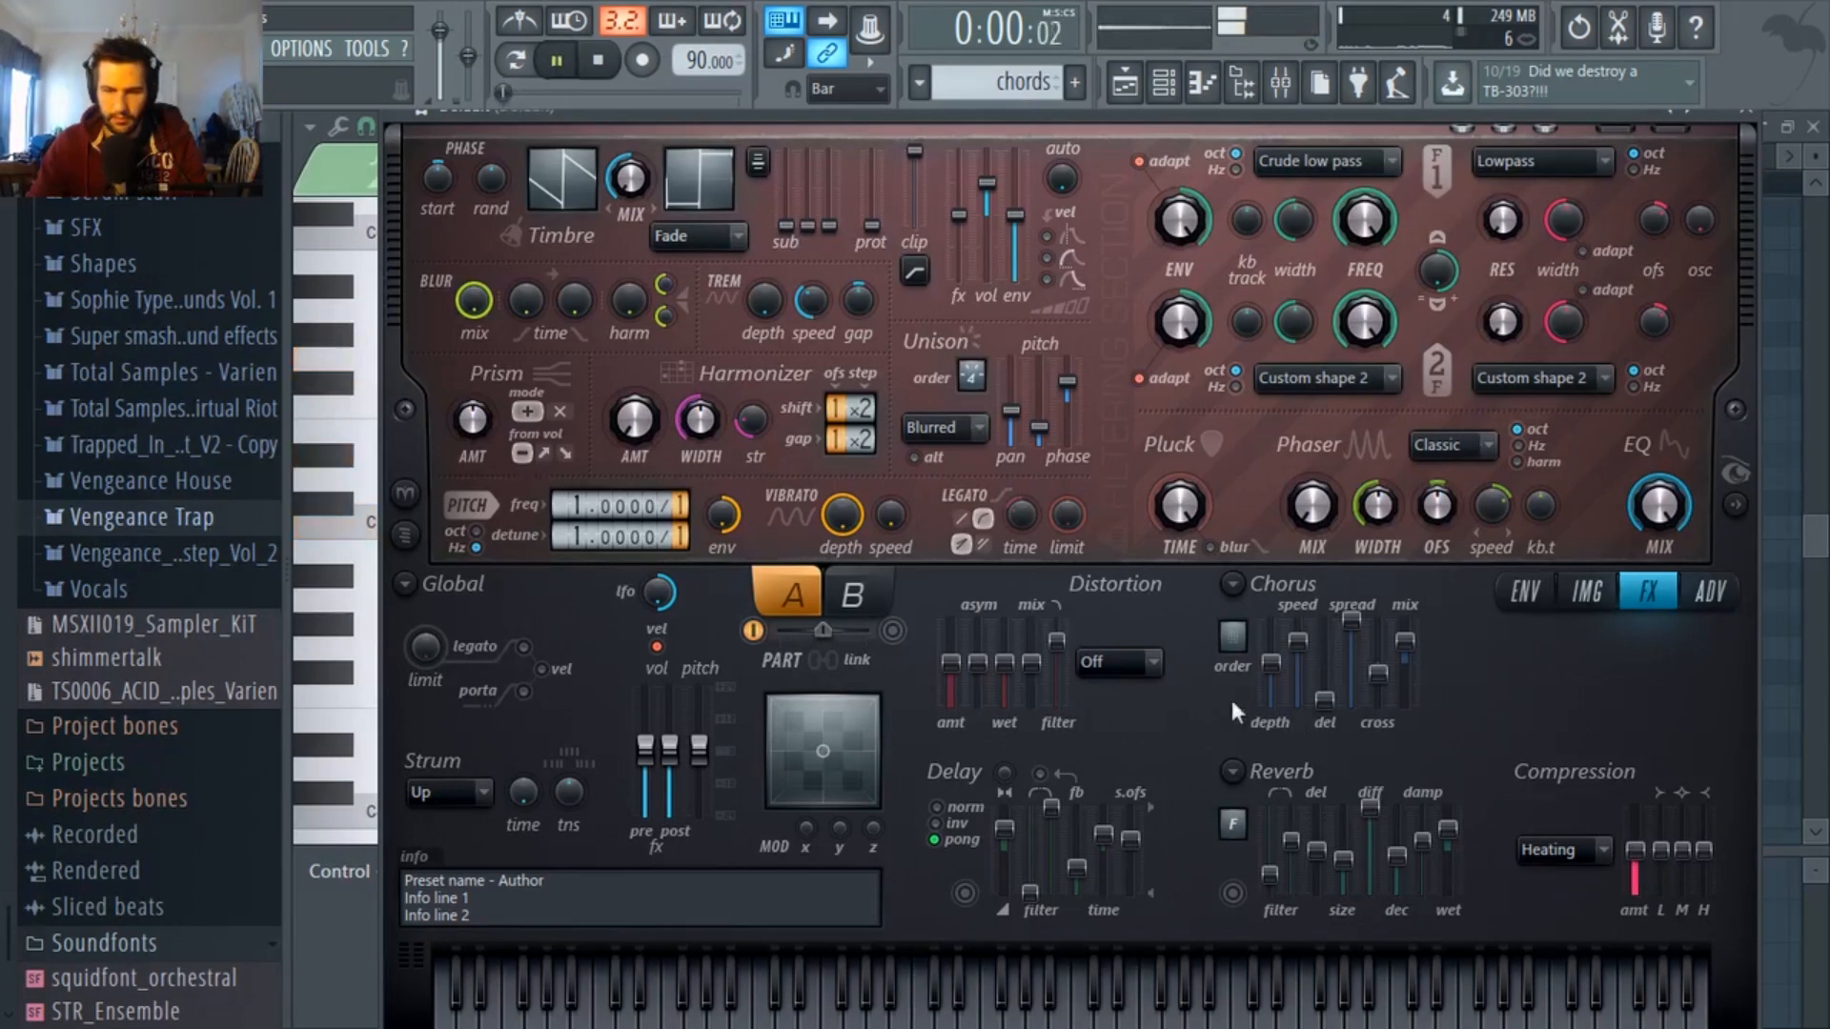
key(space)
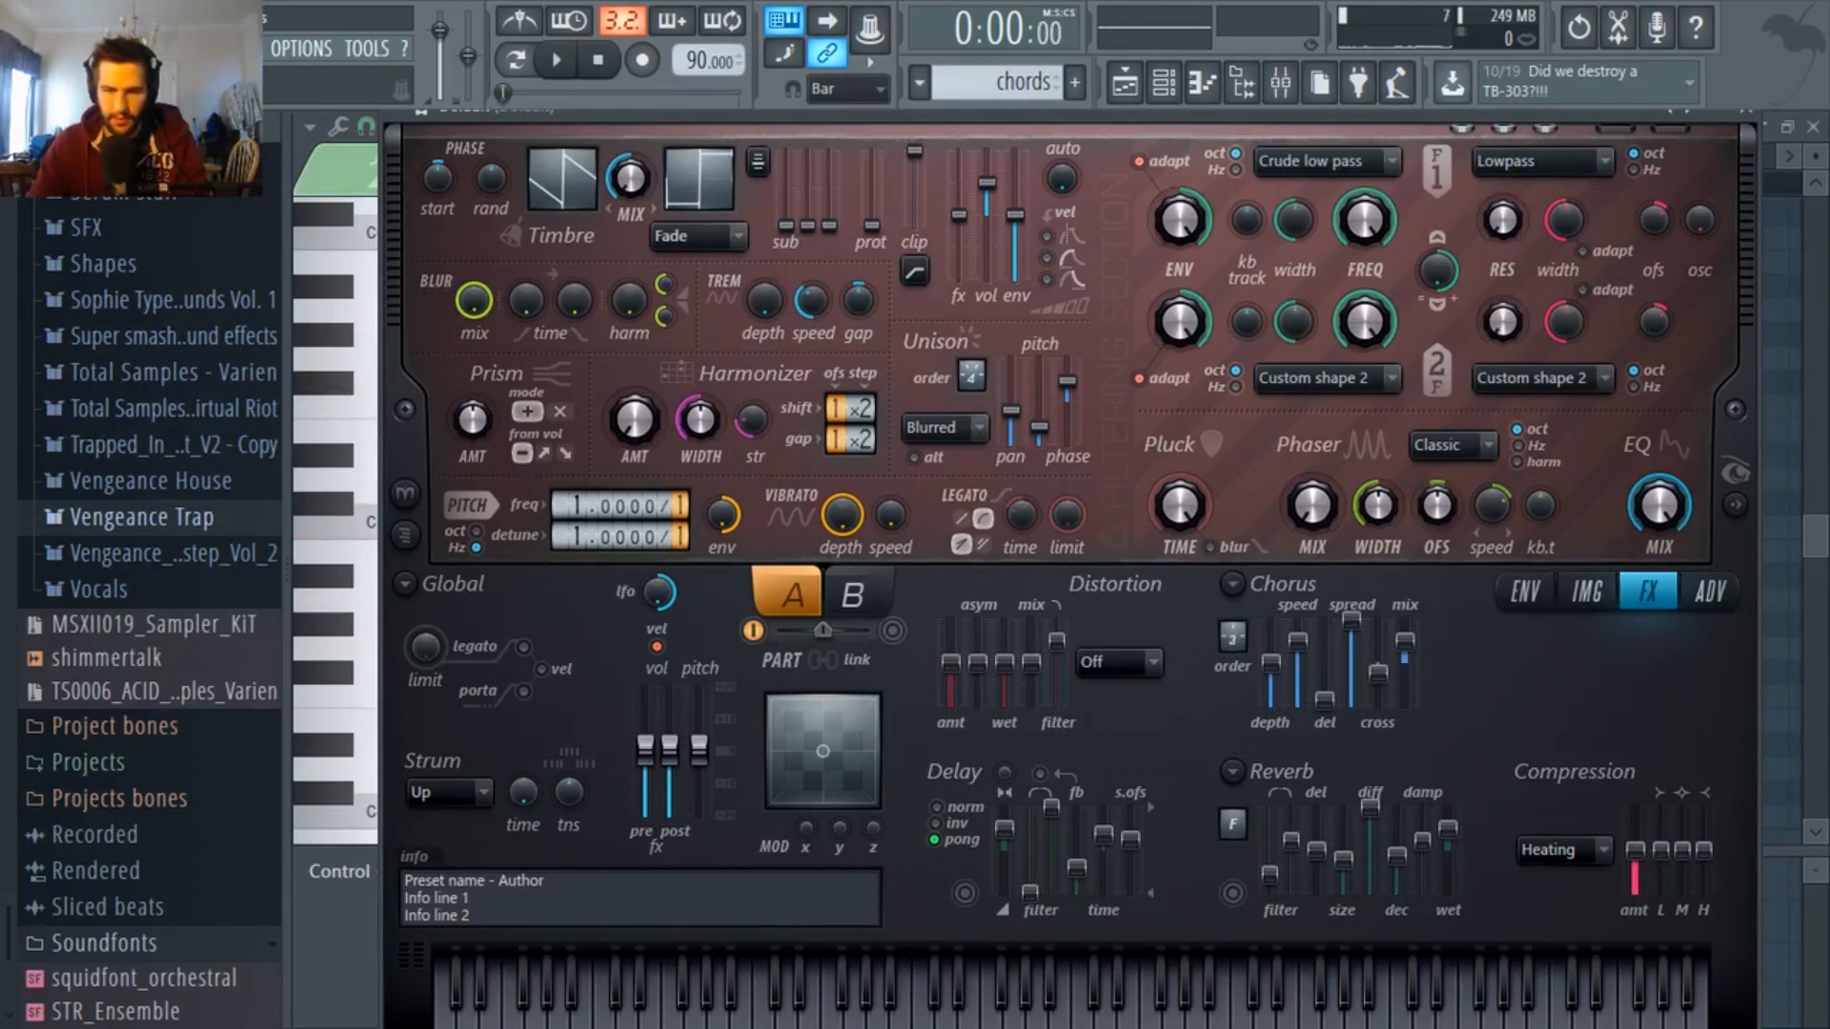
key(space)
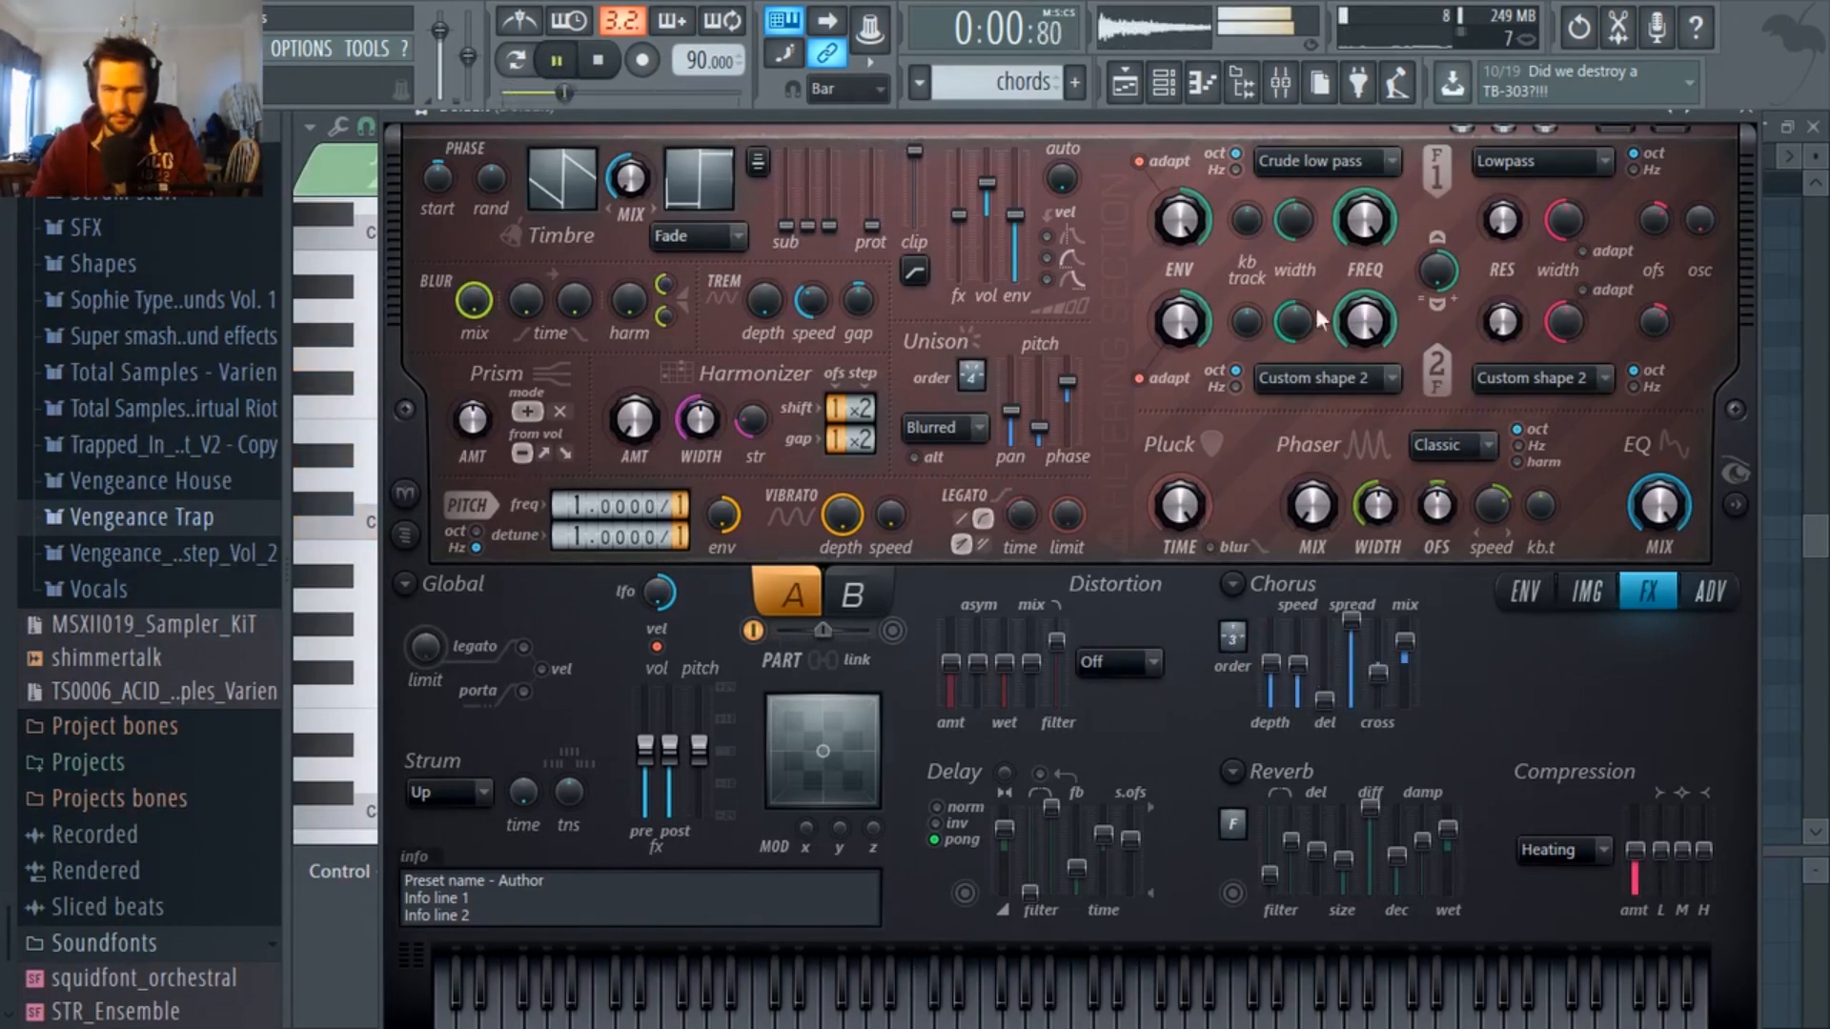
Raise the volume fader of the chord's mixer track 9 slightly.
key(space)
key(F9)
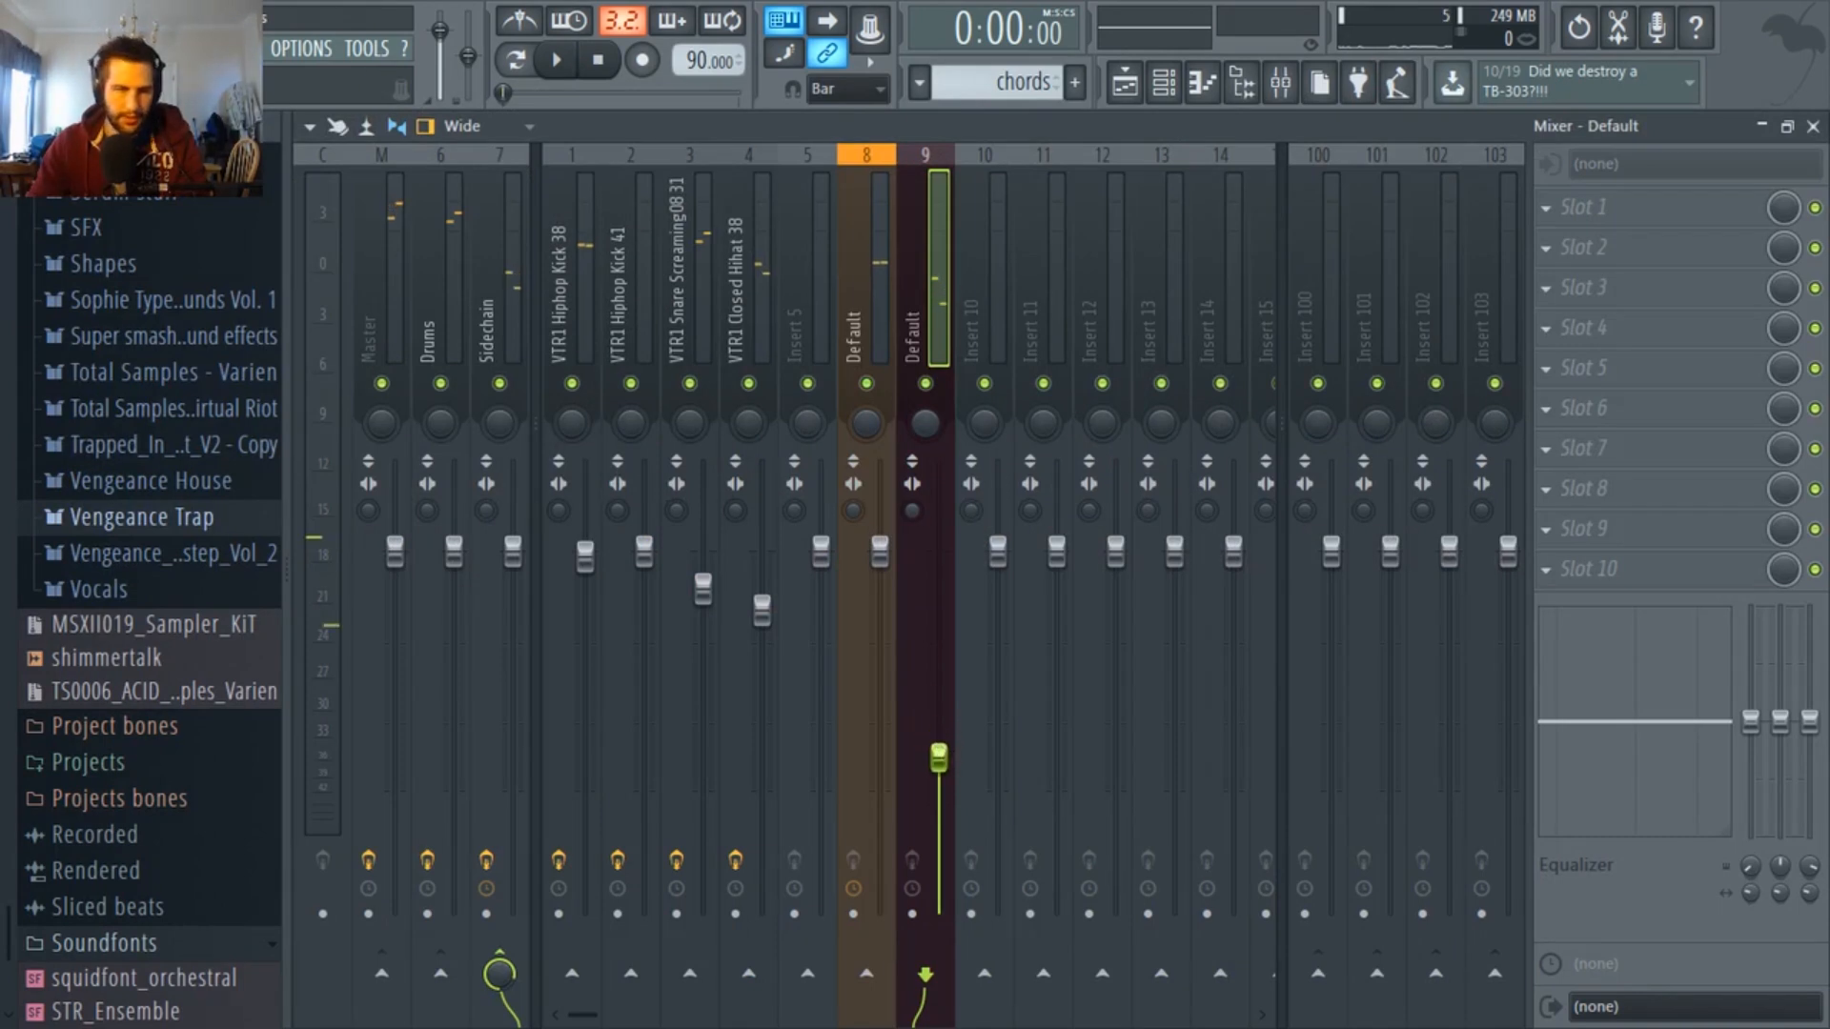
drag(948, 791, 948, 756)
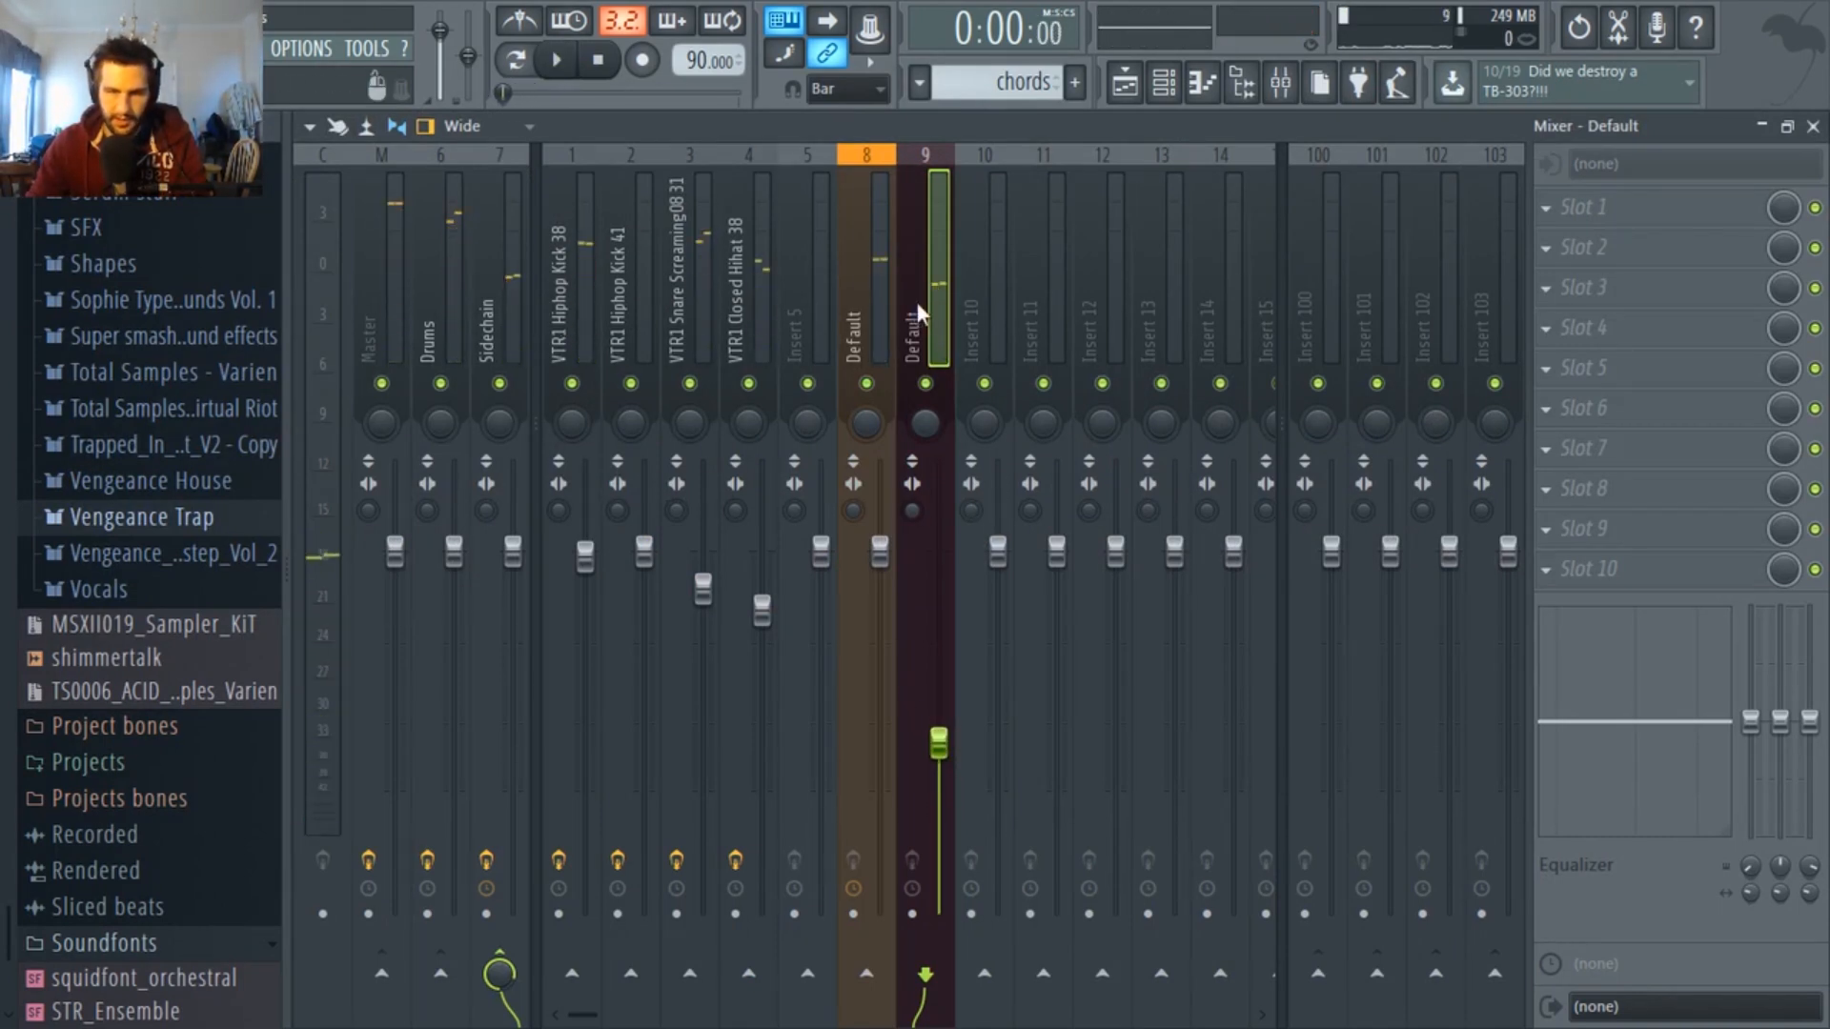
Open the Sidechain track's Fruity Limiter and play the beat to examine the ducking on its paused level graph.
click(503, 358)
click(1621, 207)
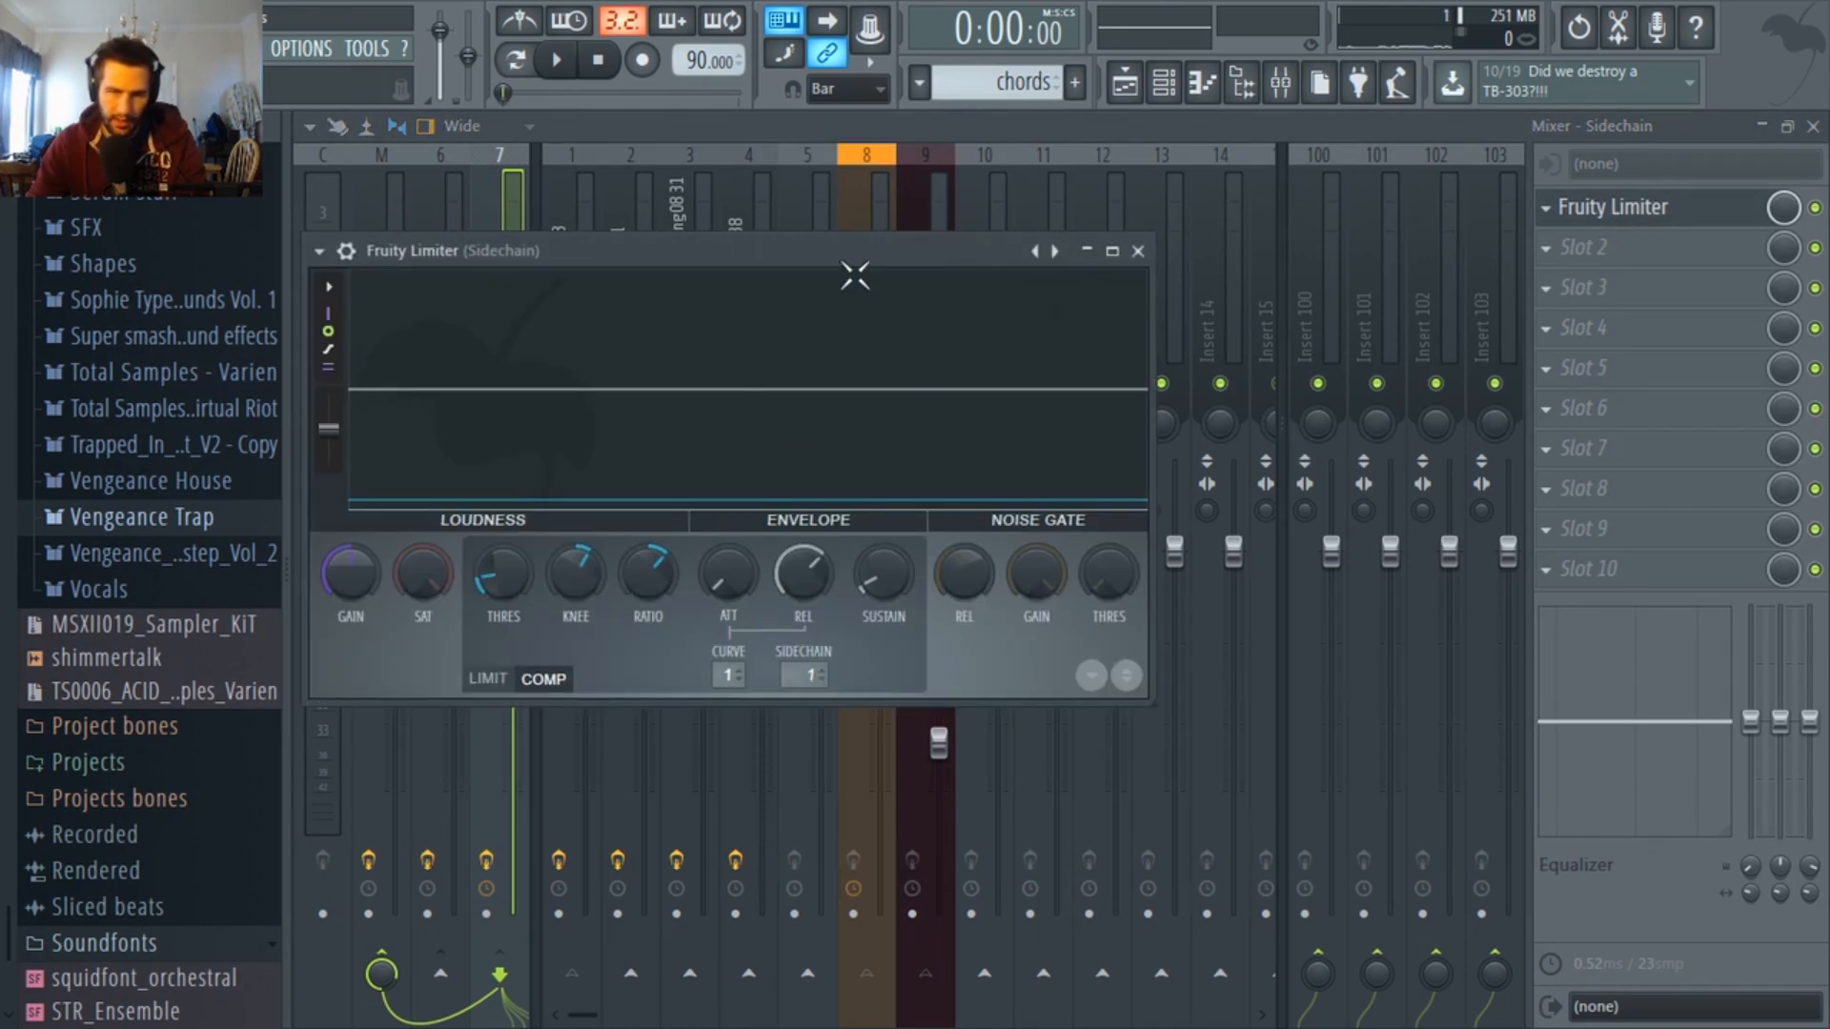
drag(855, 276, 1003, 231)
key(space)
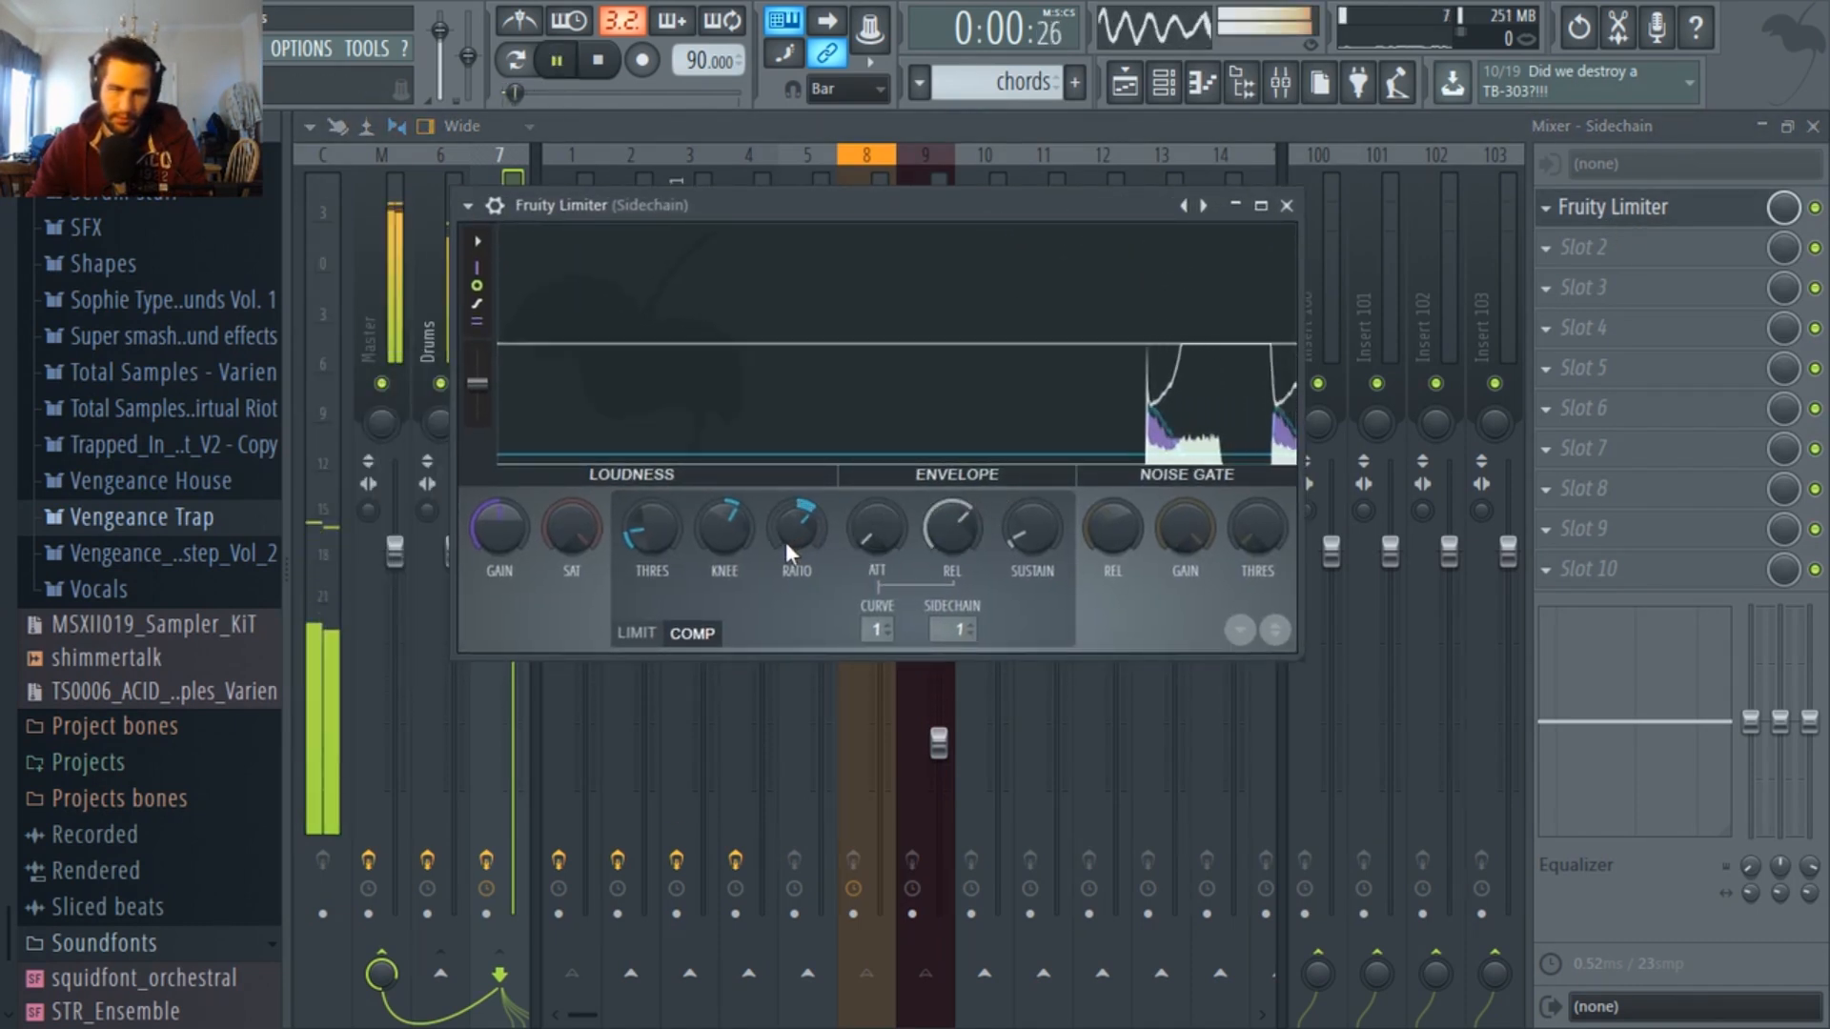
key(space)
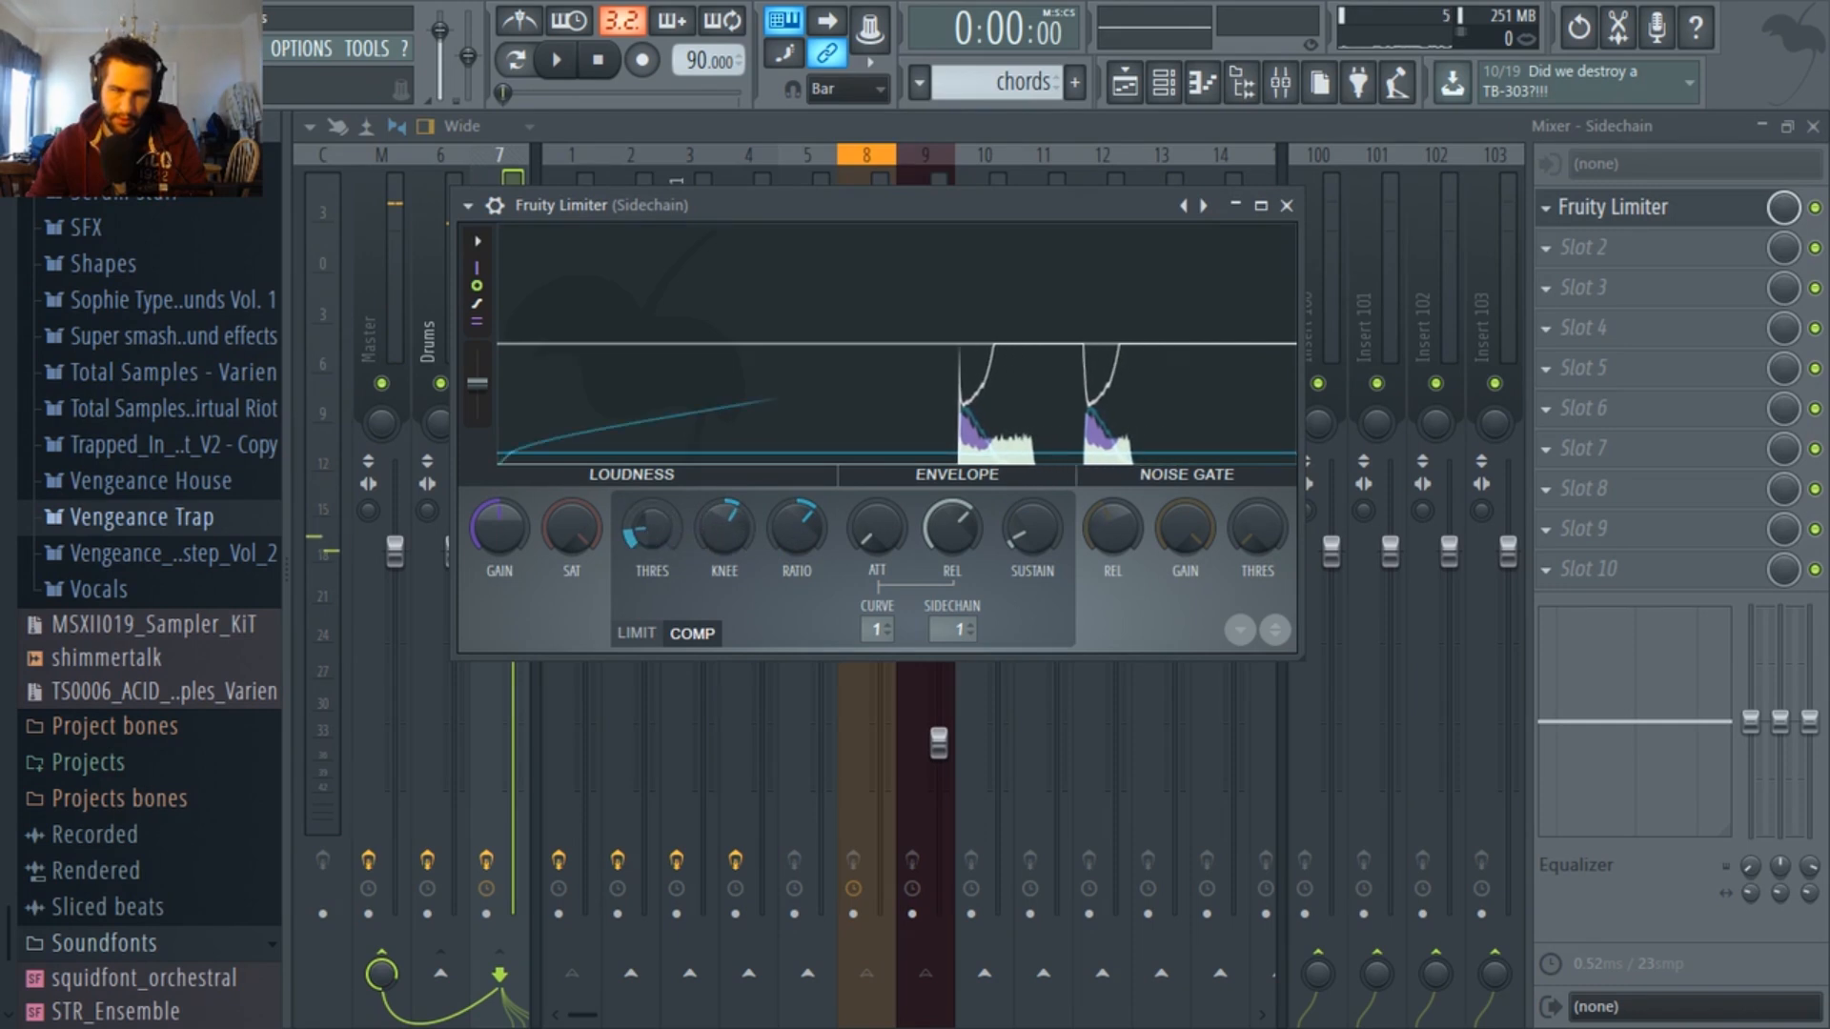
key(space)
key(space)
key(space)
key(space)
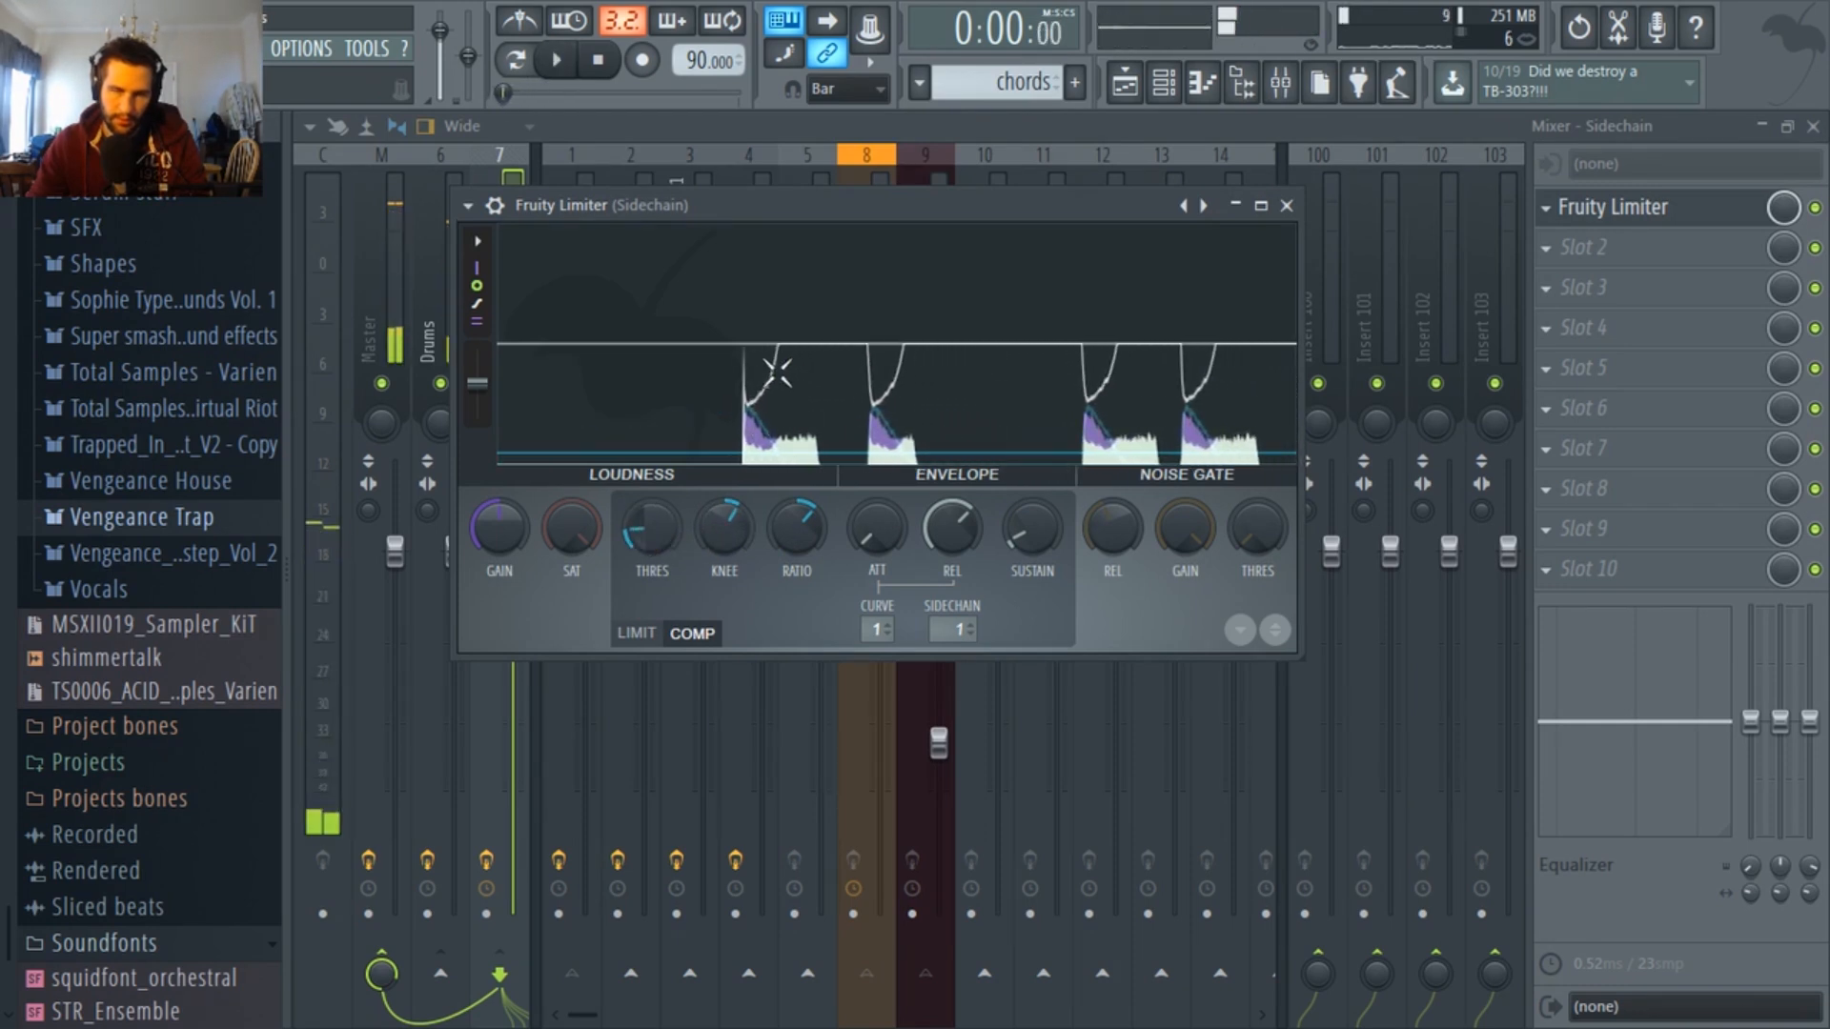
click(767, 370)
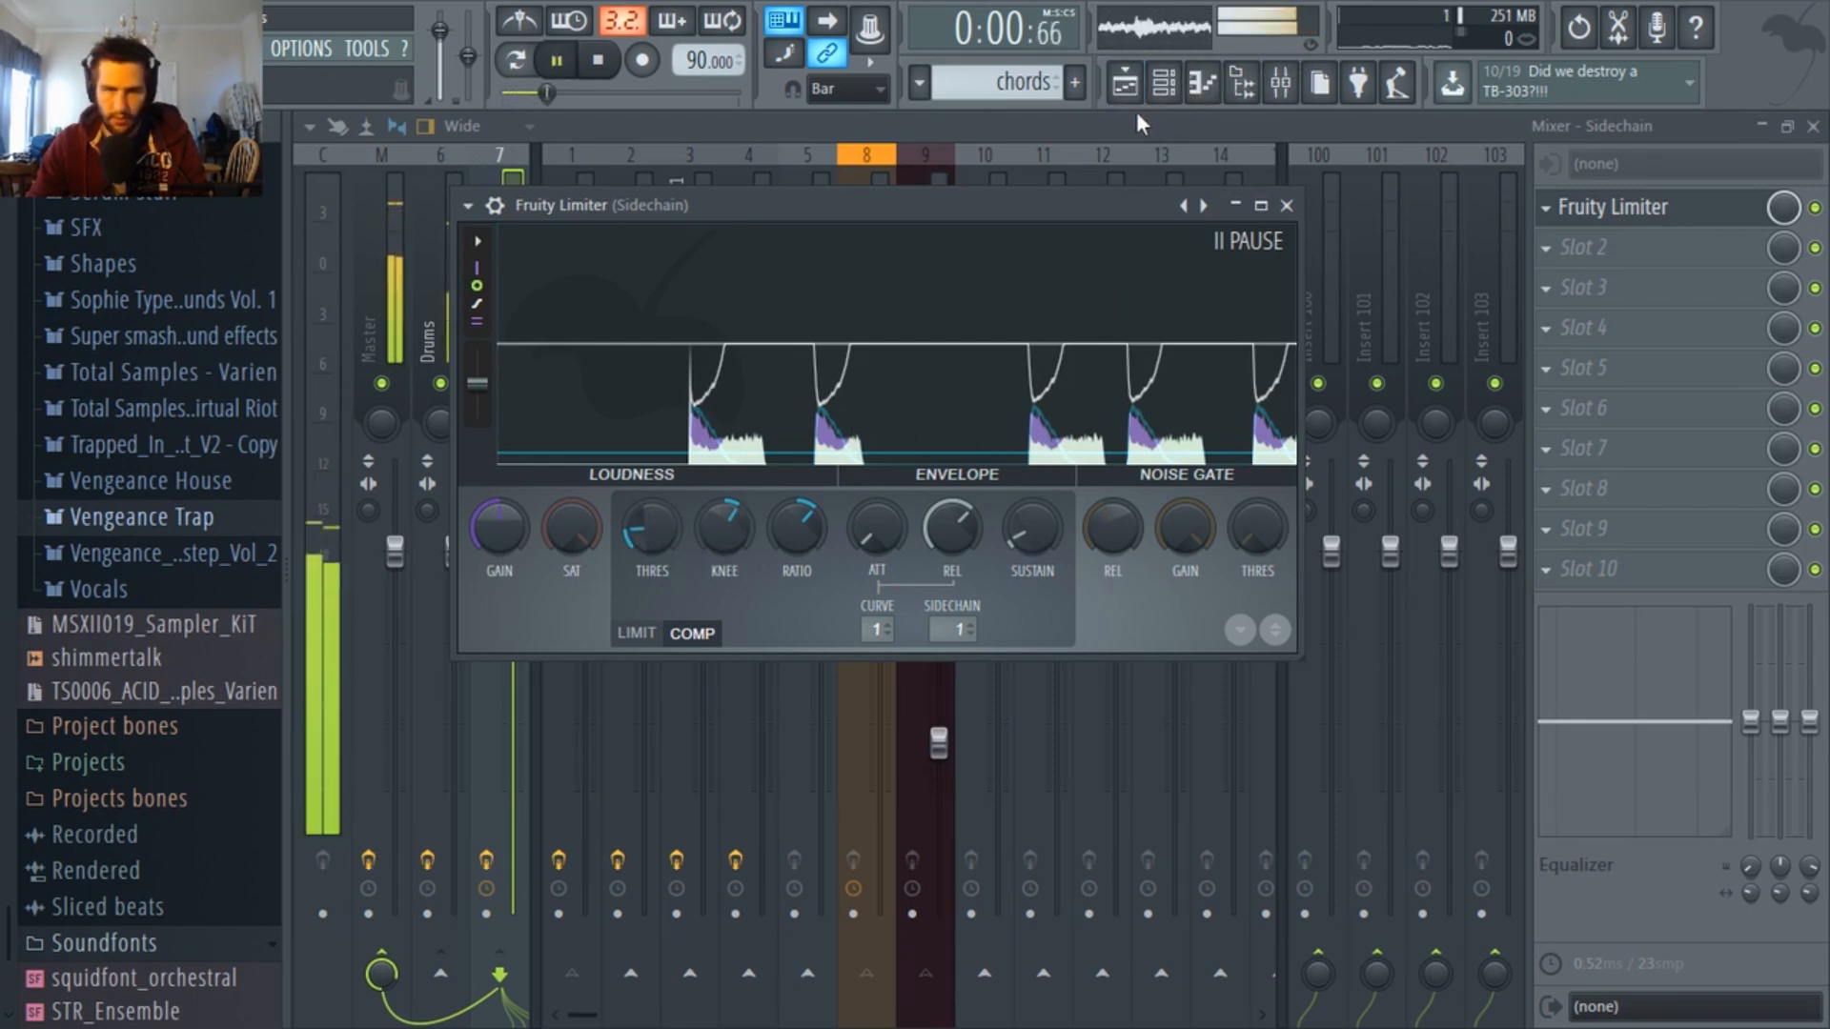
key(Escape)
Insert Fruity Parametric EQ 2 in the first effect slot of mixer track 9.
click(935, 306)
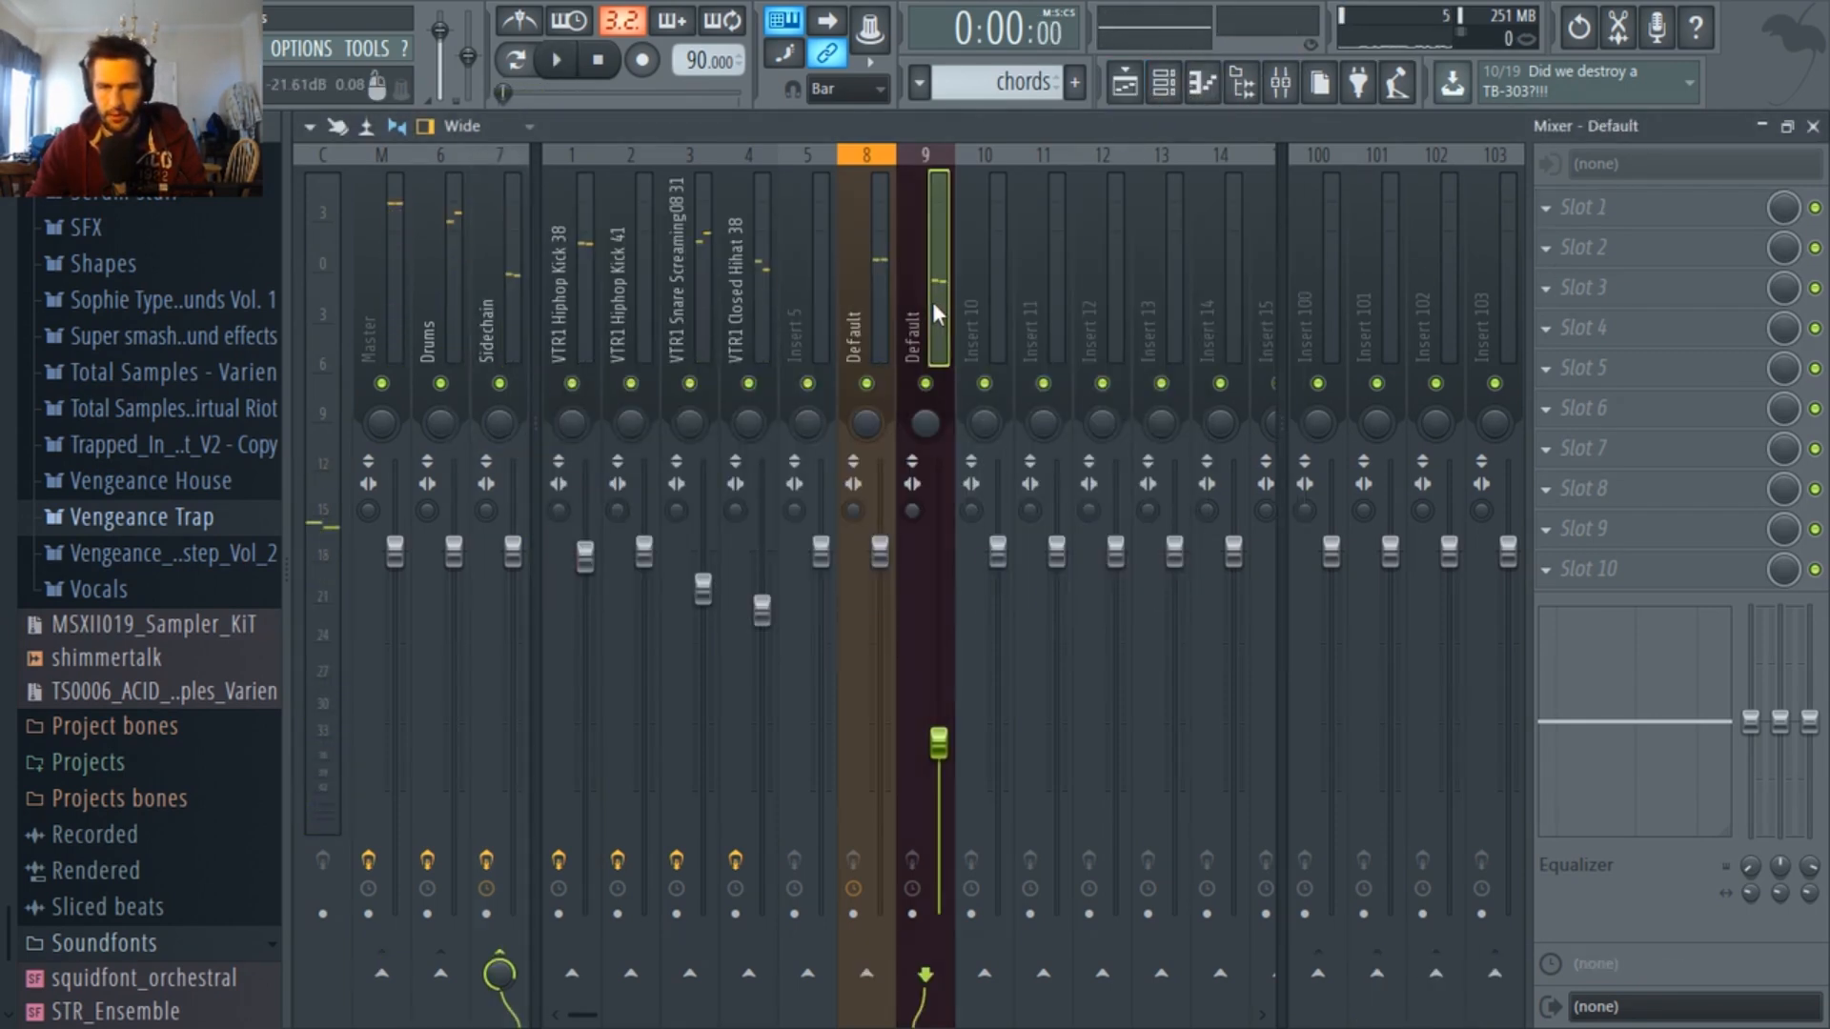
click(1599, 215)
click(1282, 185)
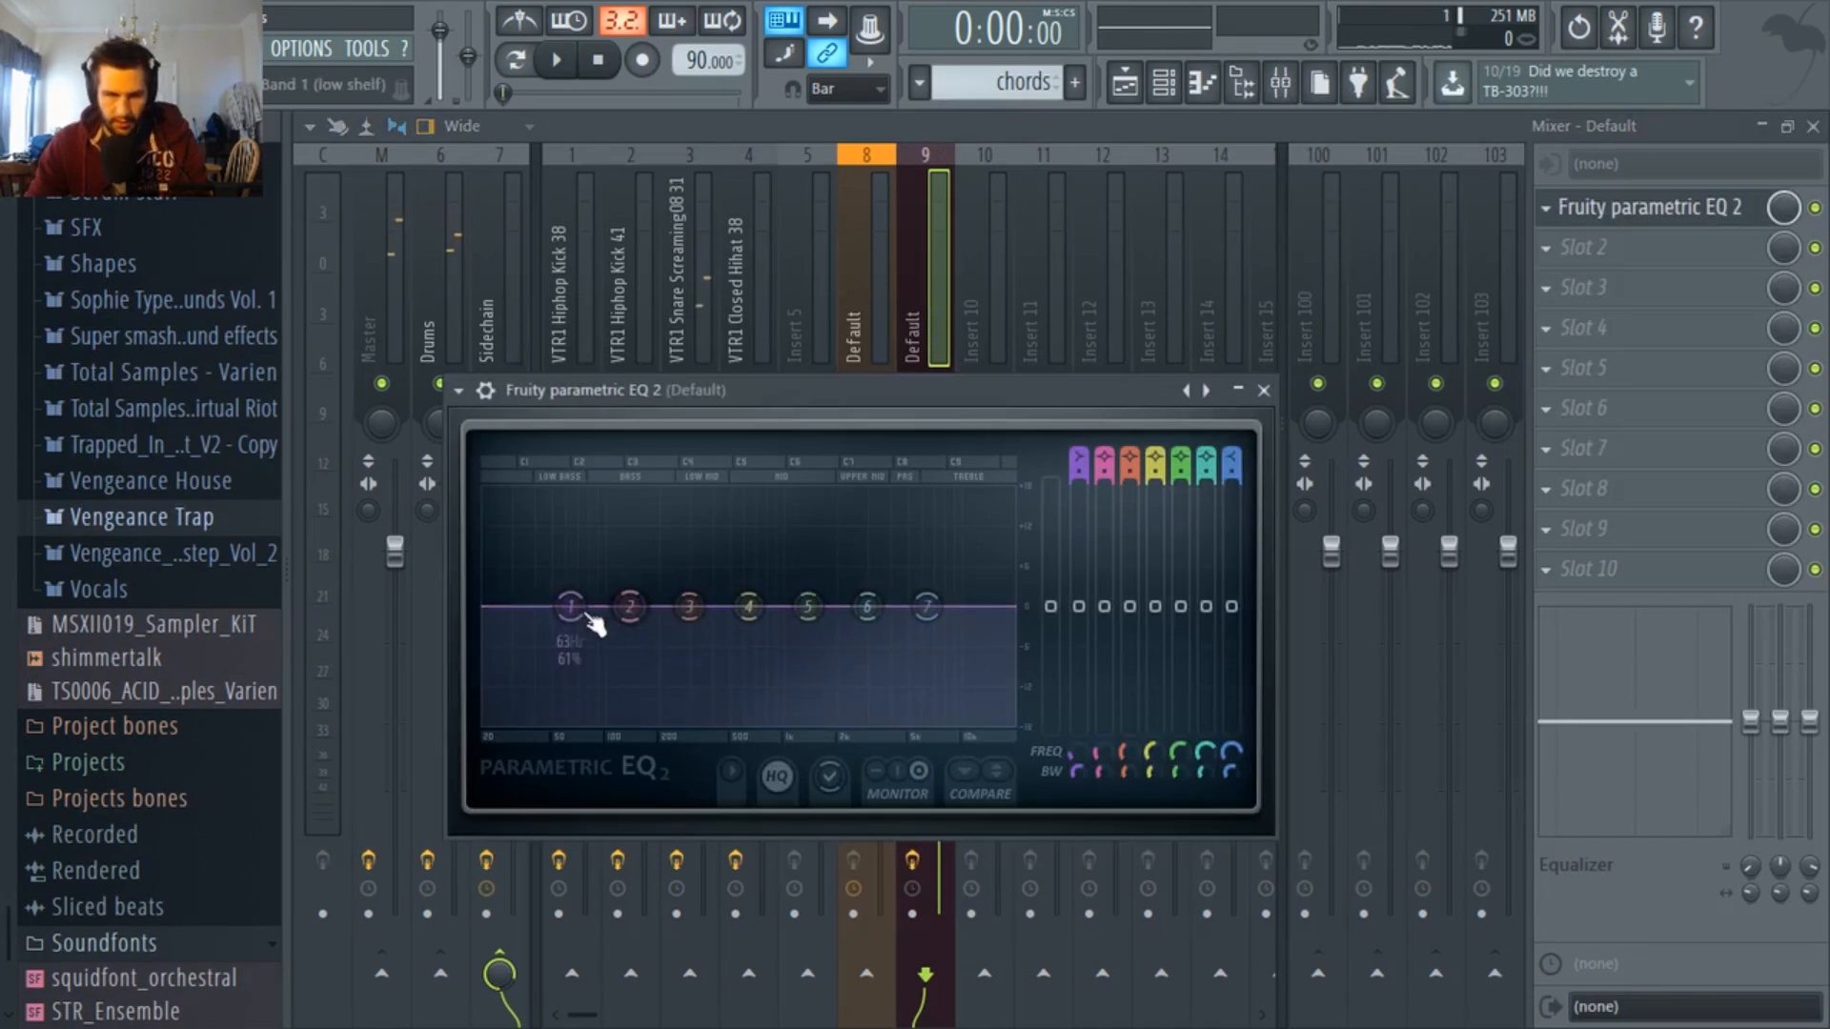
Cut EQ bands 1 and 2 deeply in the lows and lower band 5 slightly while playing the beat.
drag(576, 612, 589, 716)
key(space)
drag(631, 607, 660, 674)
drag(809, 607, 809, 627)
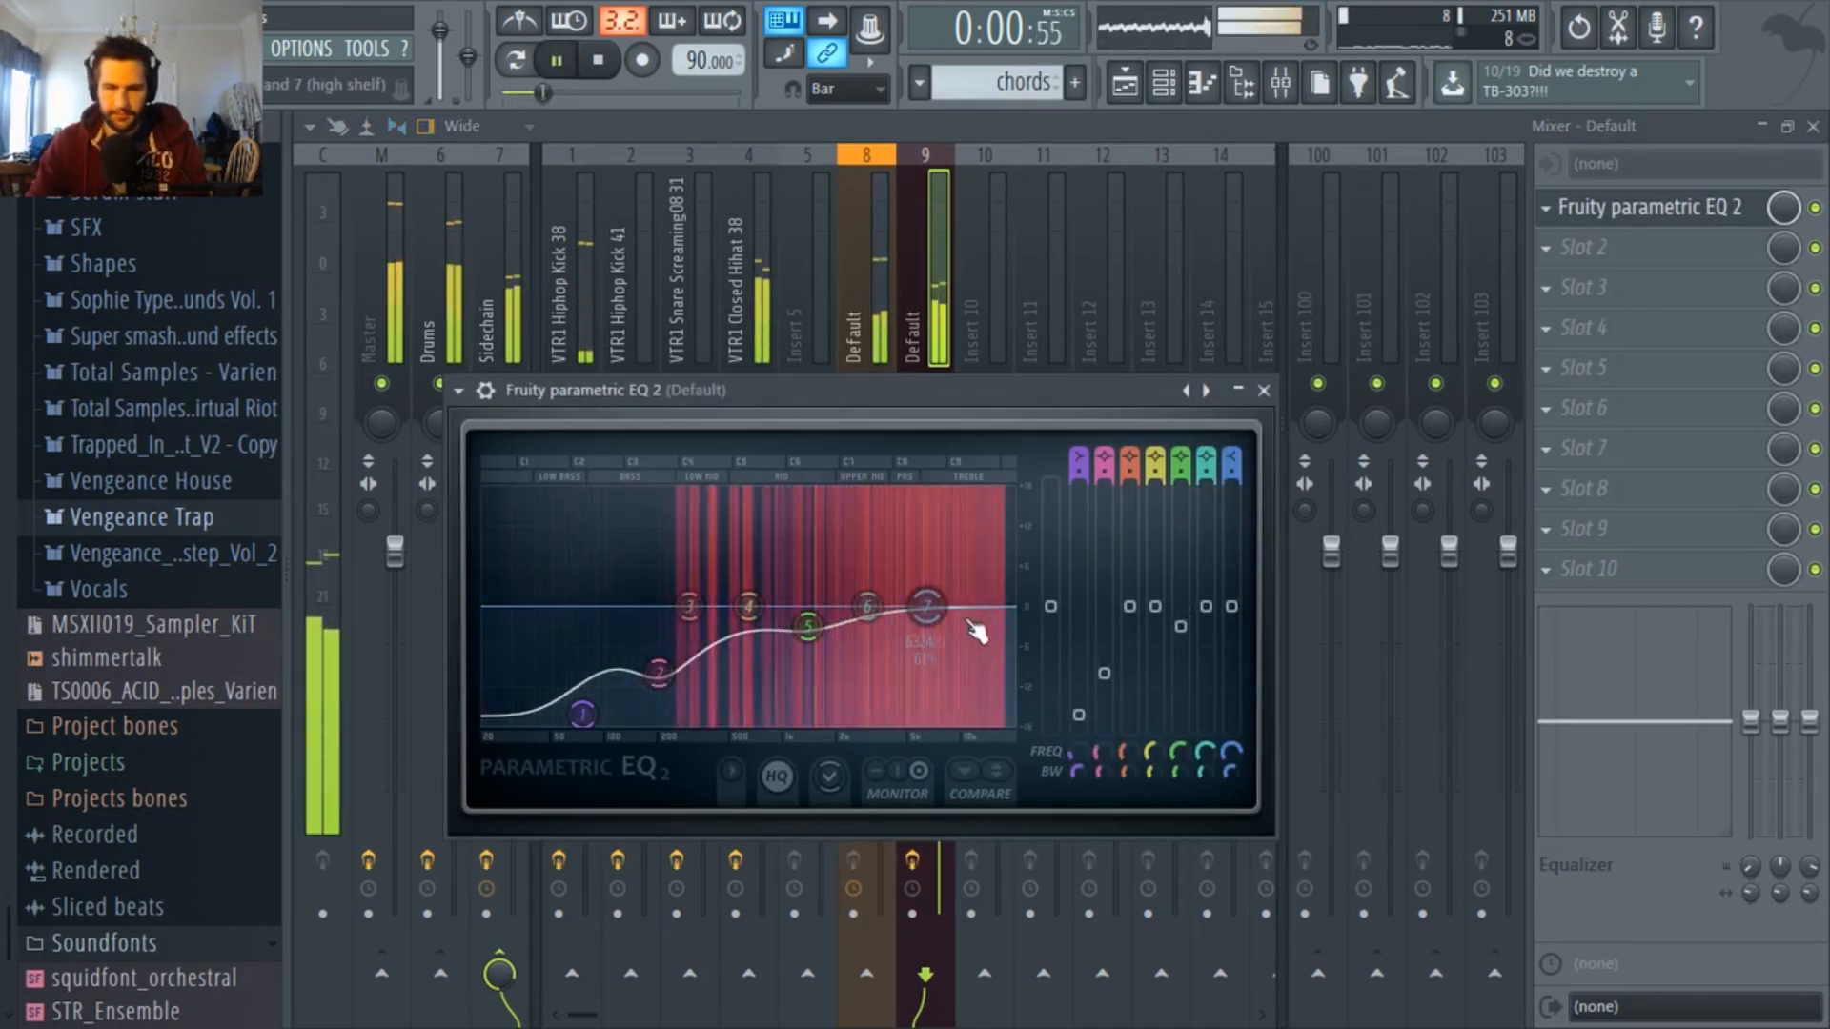
key(space)
Boost EQ band 6 in the treble, cut bands 3, 5 and 7, and raise band 4 in the low mids.
drag(930, 608, 969, 583)
drag(689, 607, 643, 643)
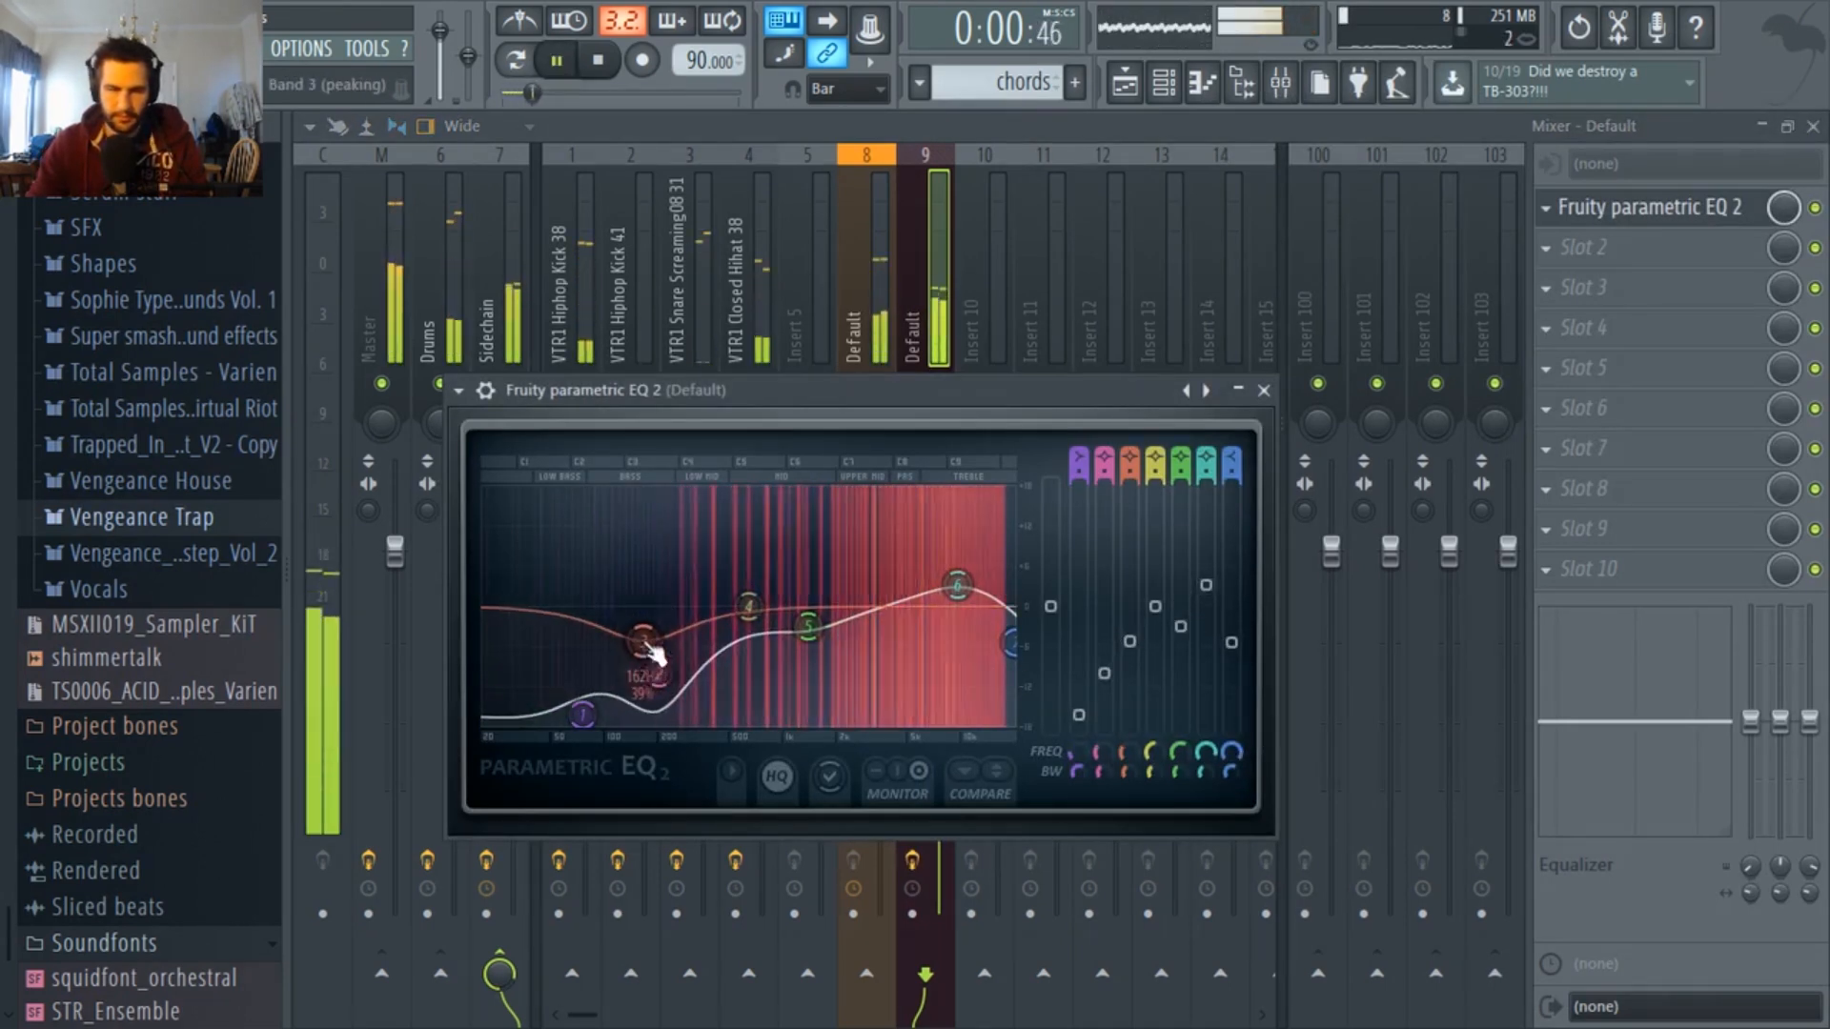
drag(808, 626, 715, 586)
key(space)
drag(960, 603, 962, 587)
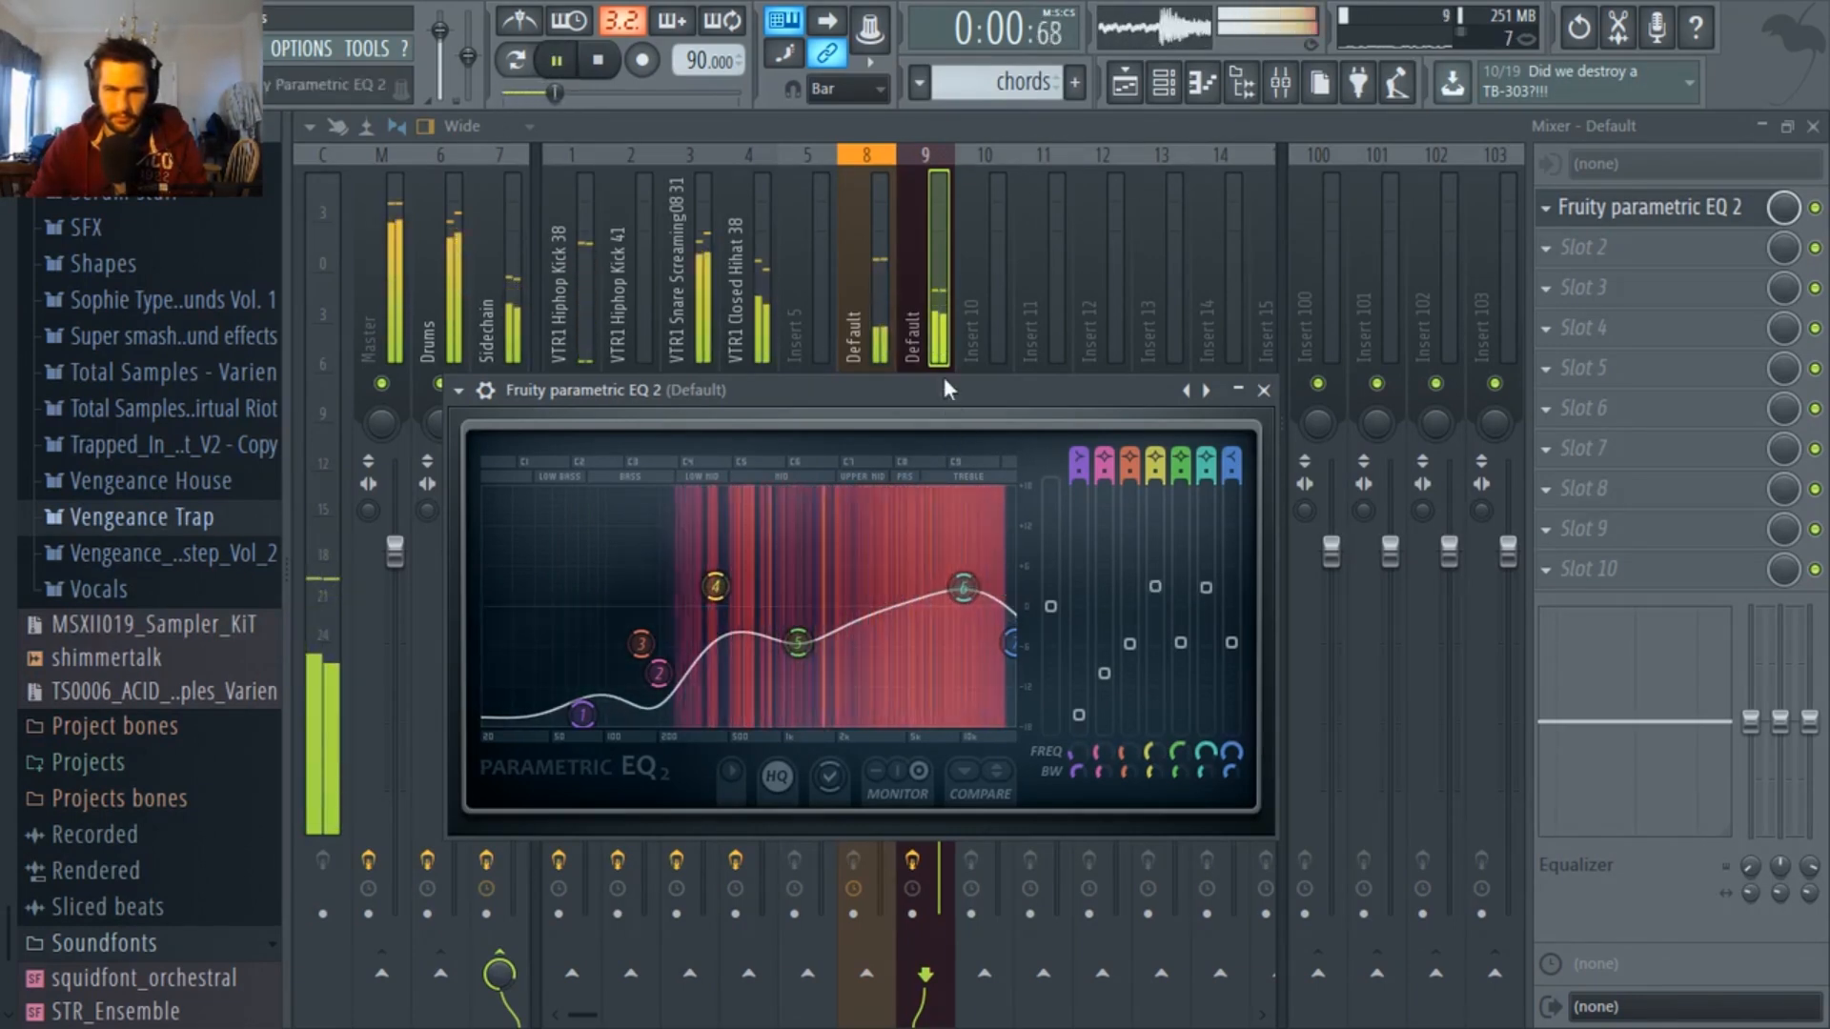
key(space)
Insert Fruity Reeverb 2 in the second slot of mixer track 9, raise its wet level and room size, and audition it.
click(1621, 245)
click(1239, 200)
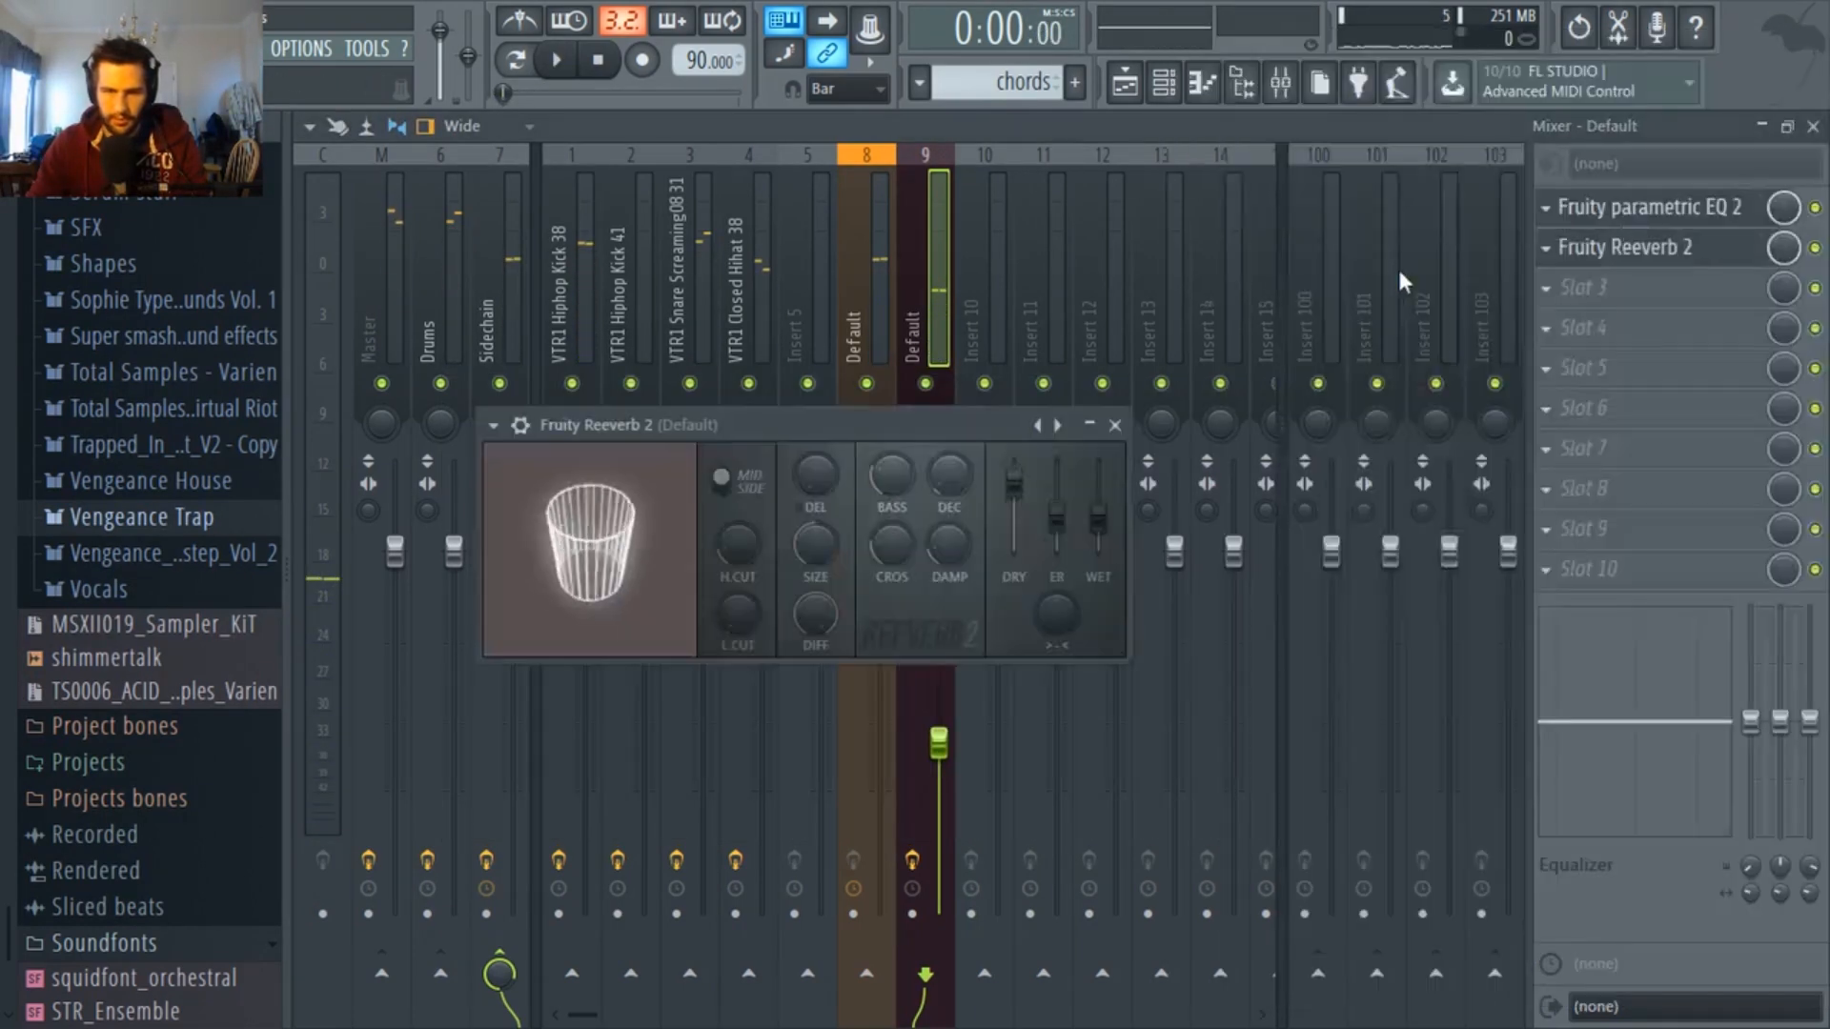
key(space)
drag(1099, 516, 1014, 487)
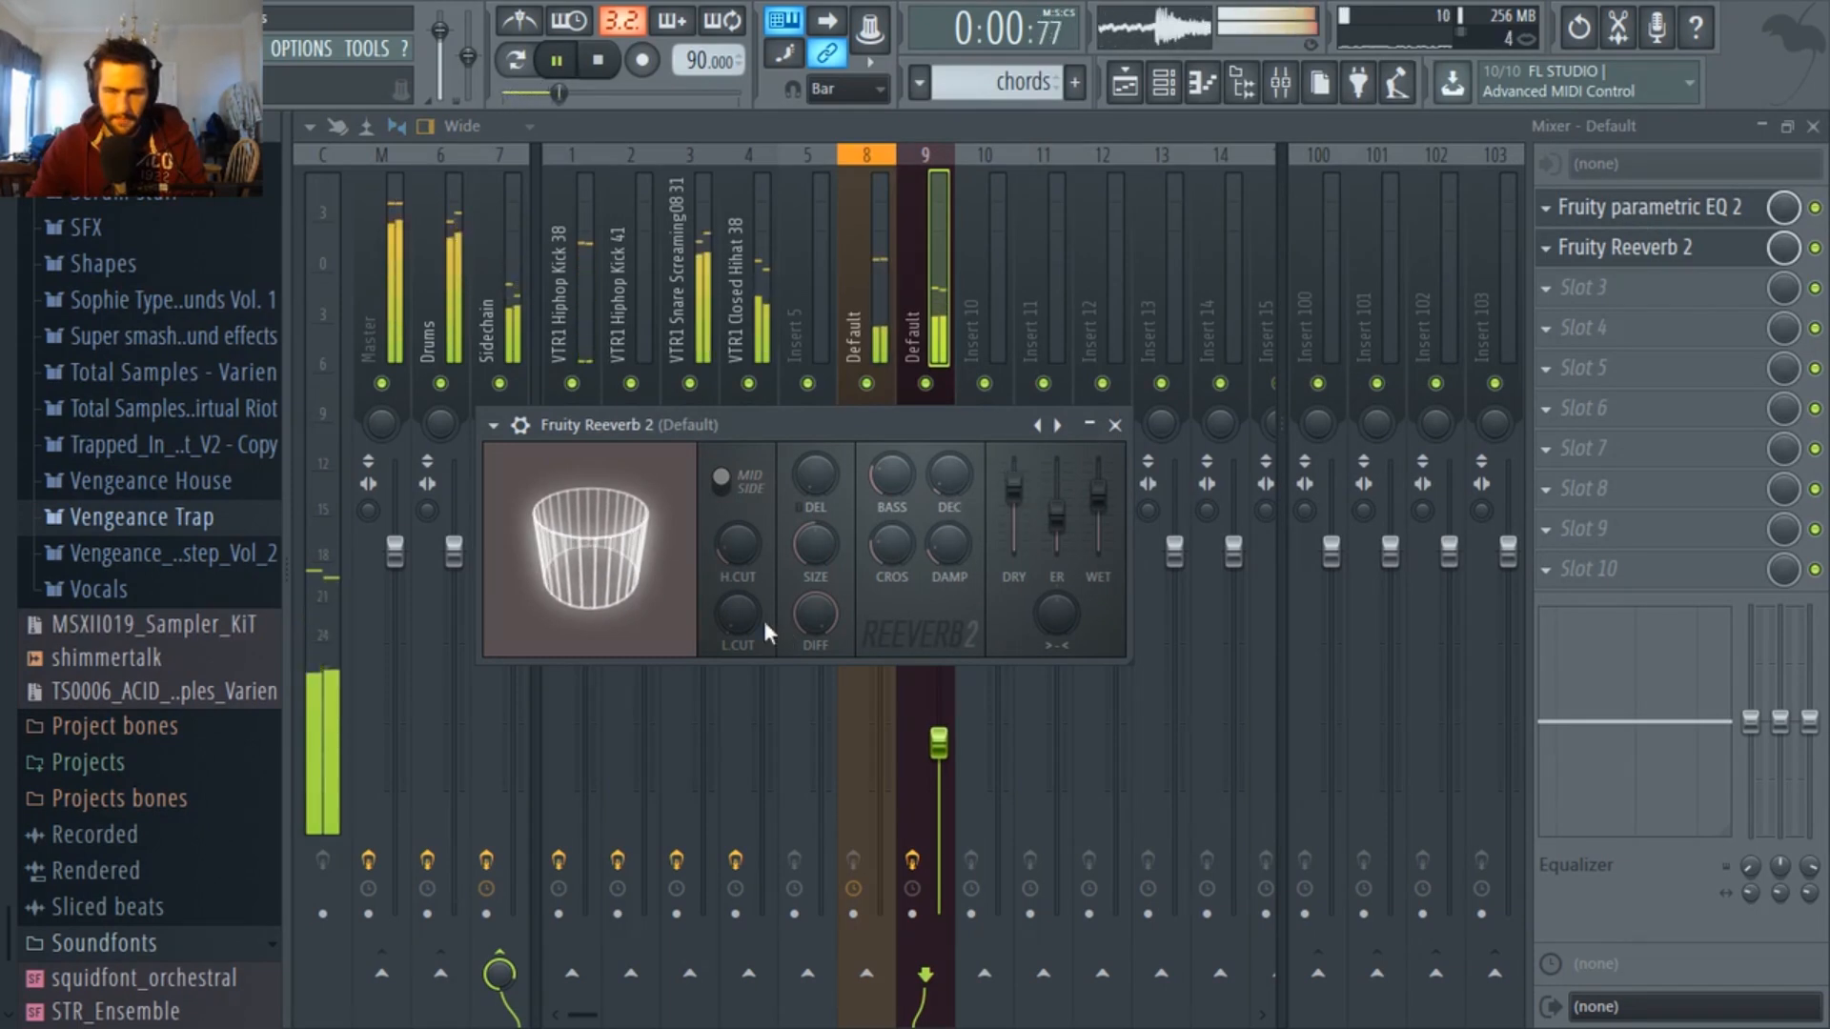
key(space)
key(space)
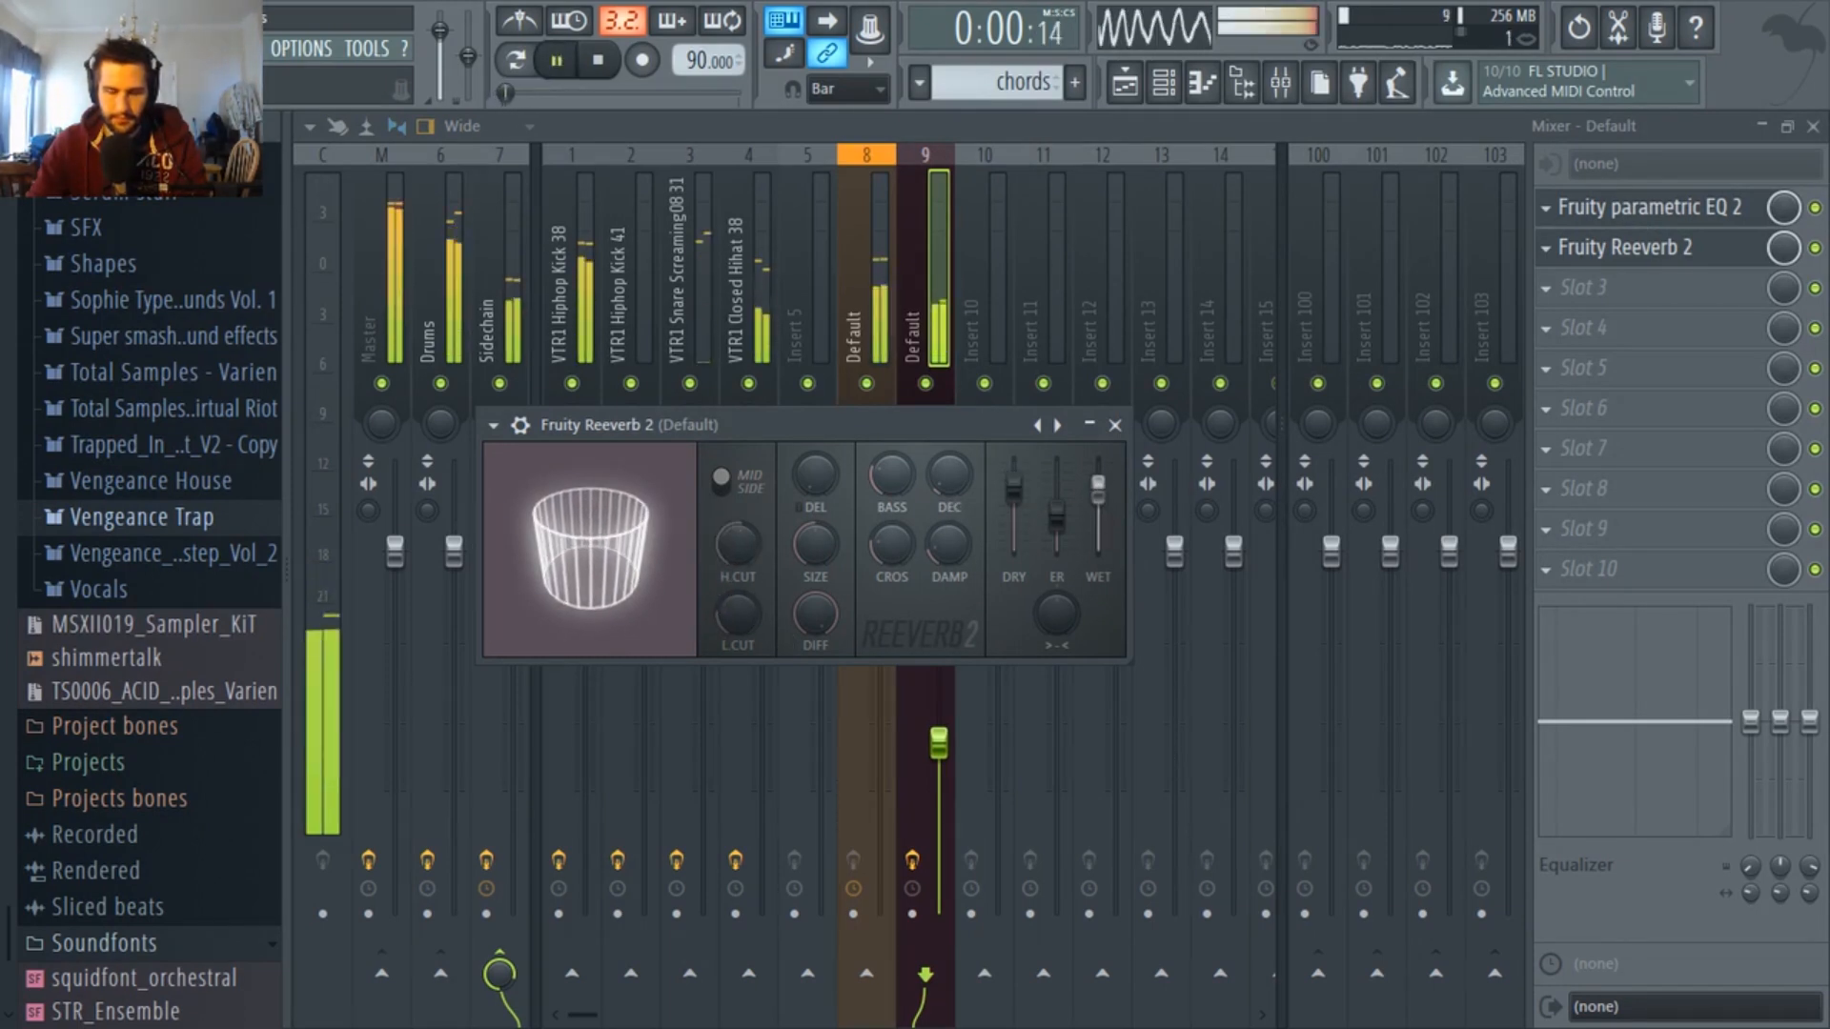
drag(815, 546, 816, 551)
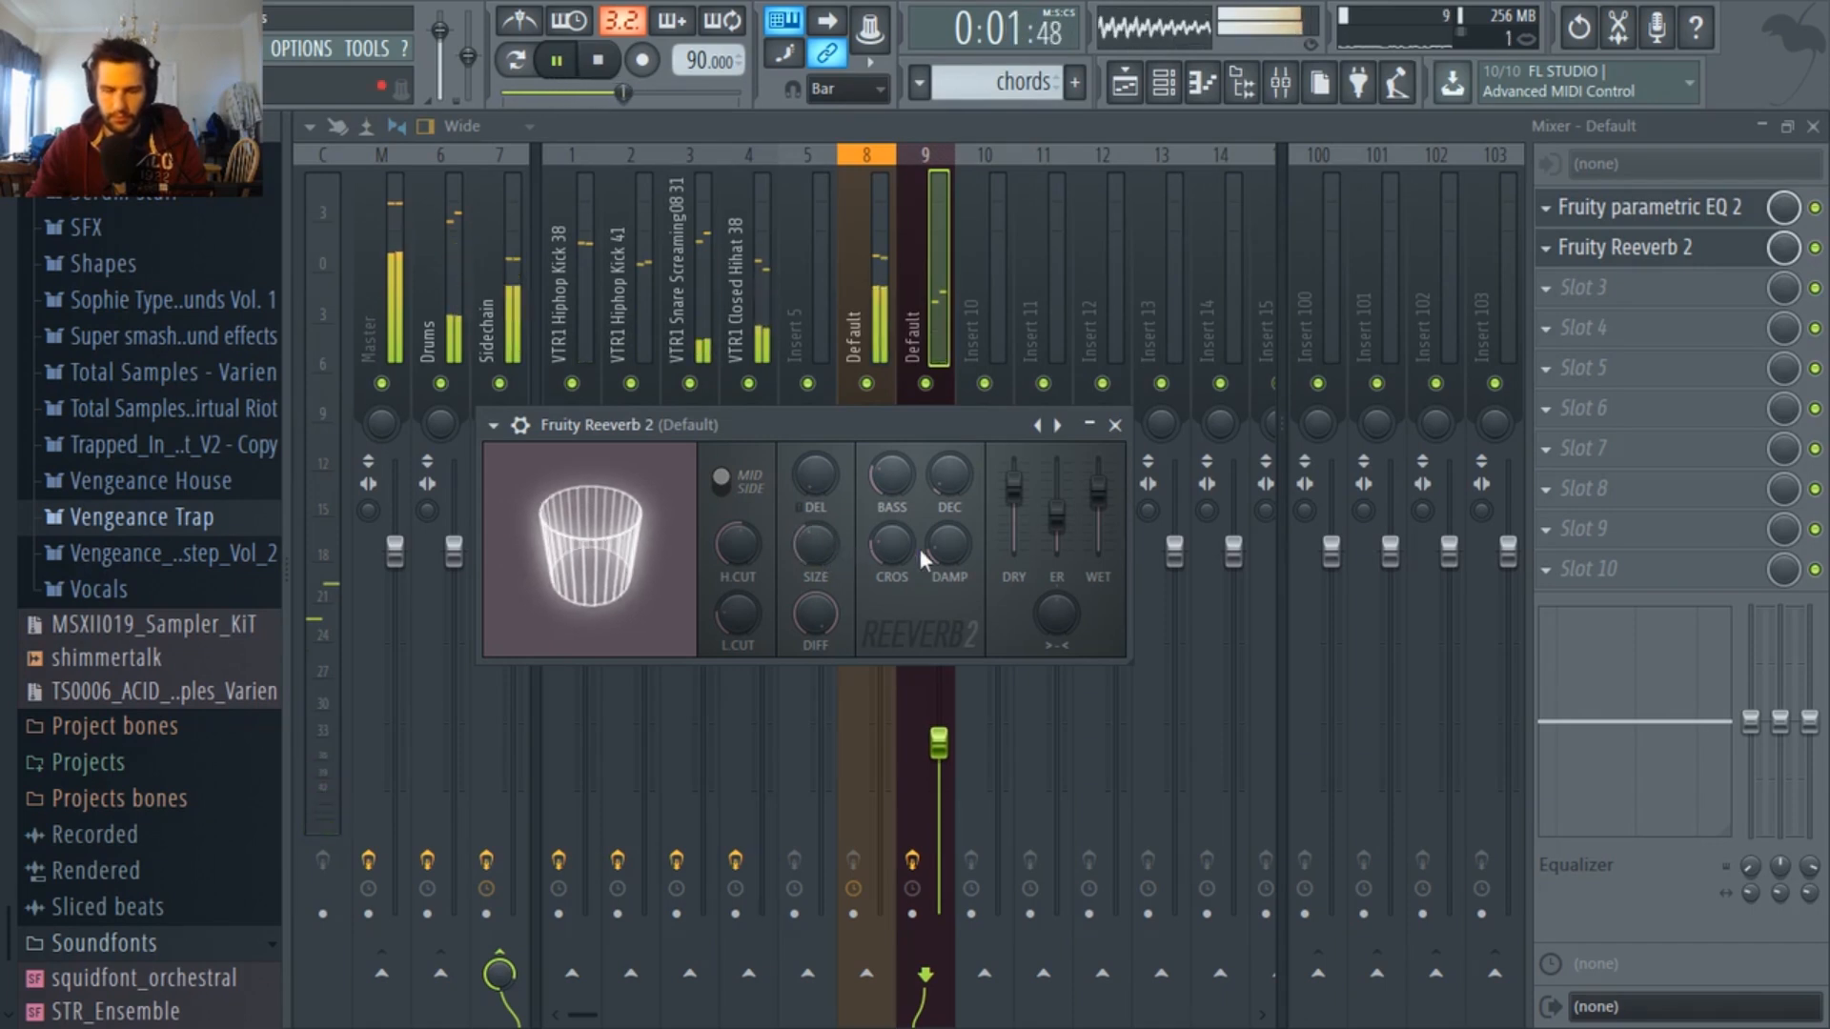
key(space)
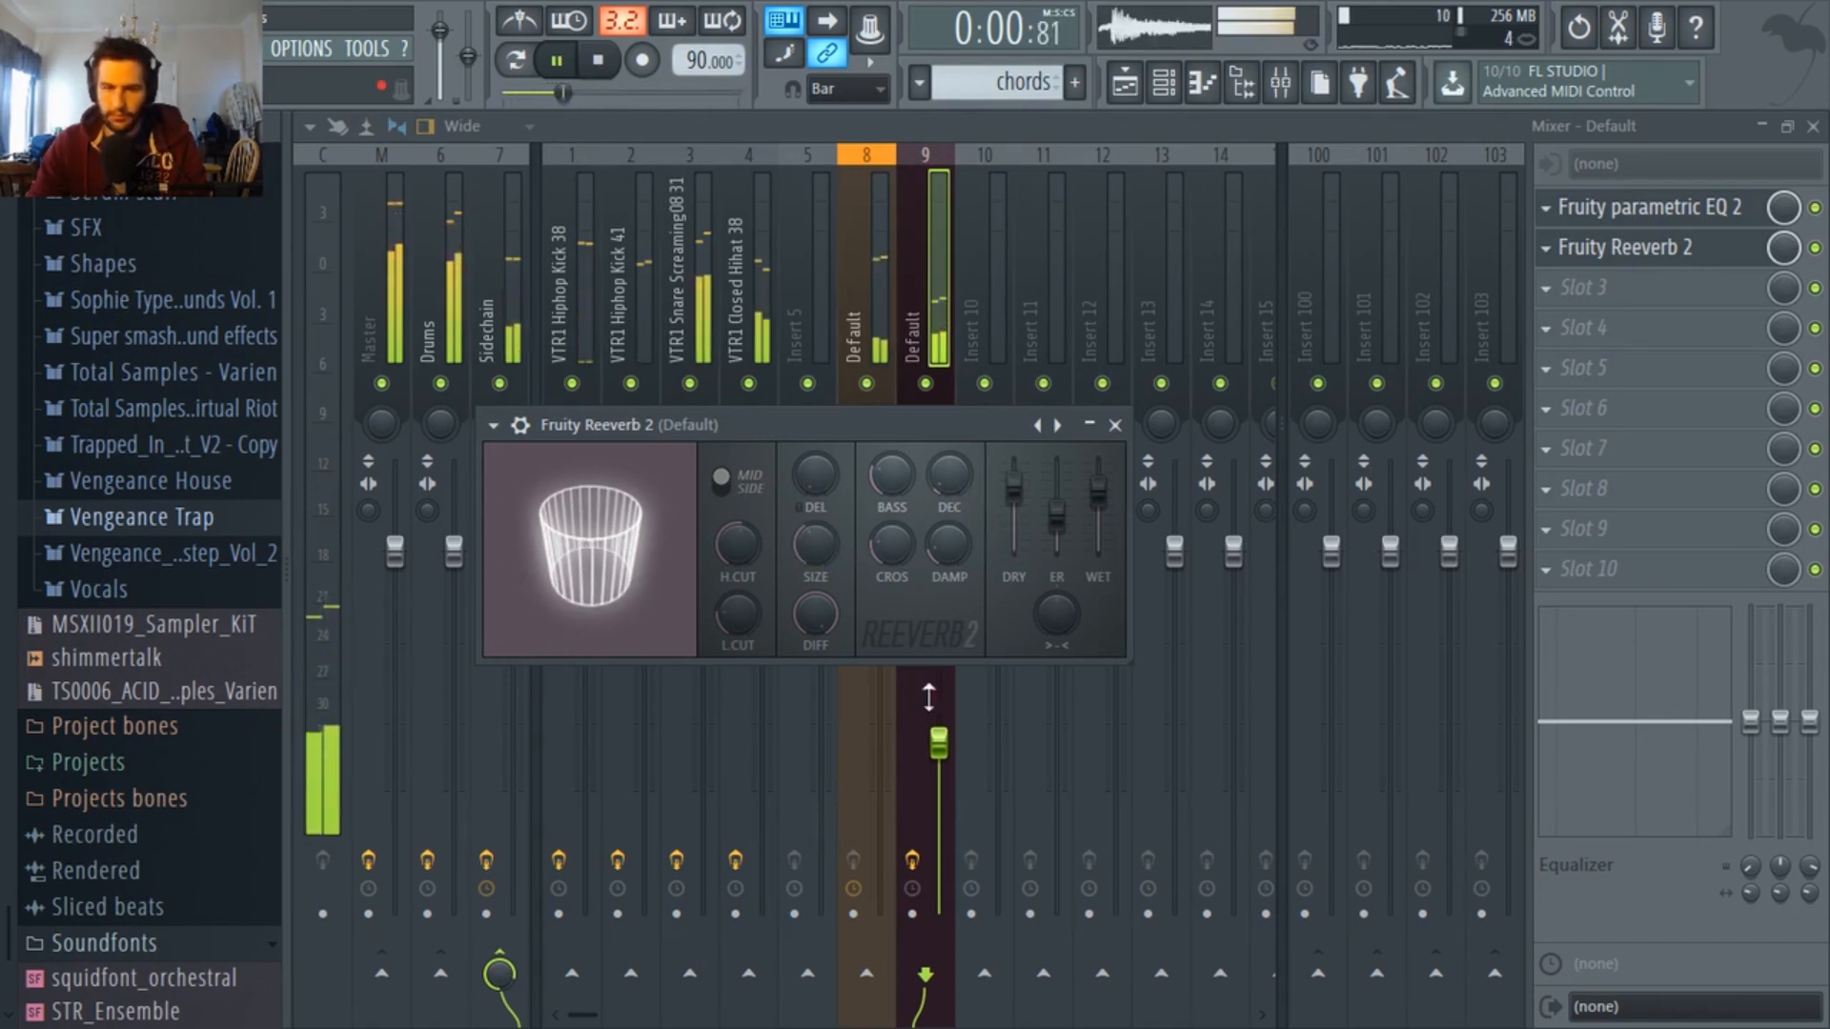
Create an automation clip for Reeverb 2's mute state and shape it so the reverb is on only for the first beat.
right_click(1815, 247)
click(1696, 459)
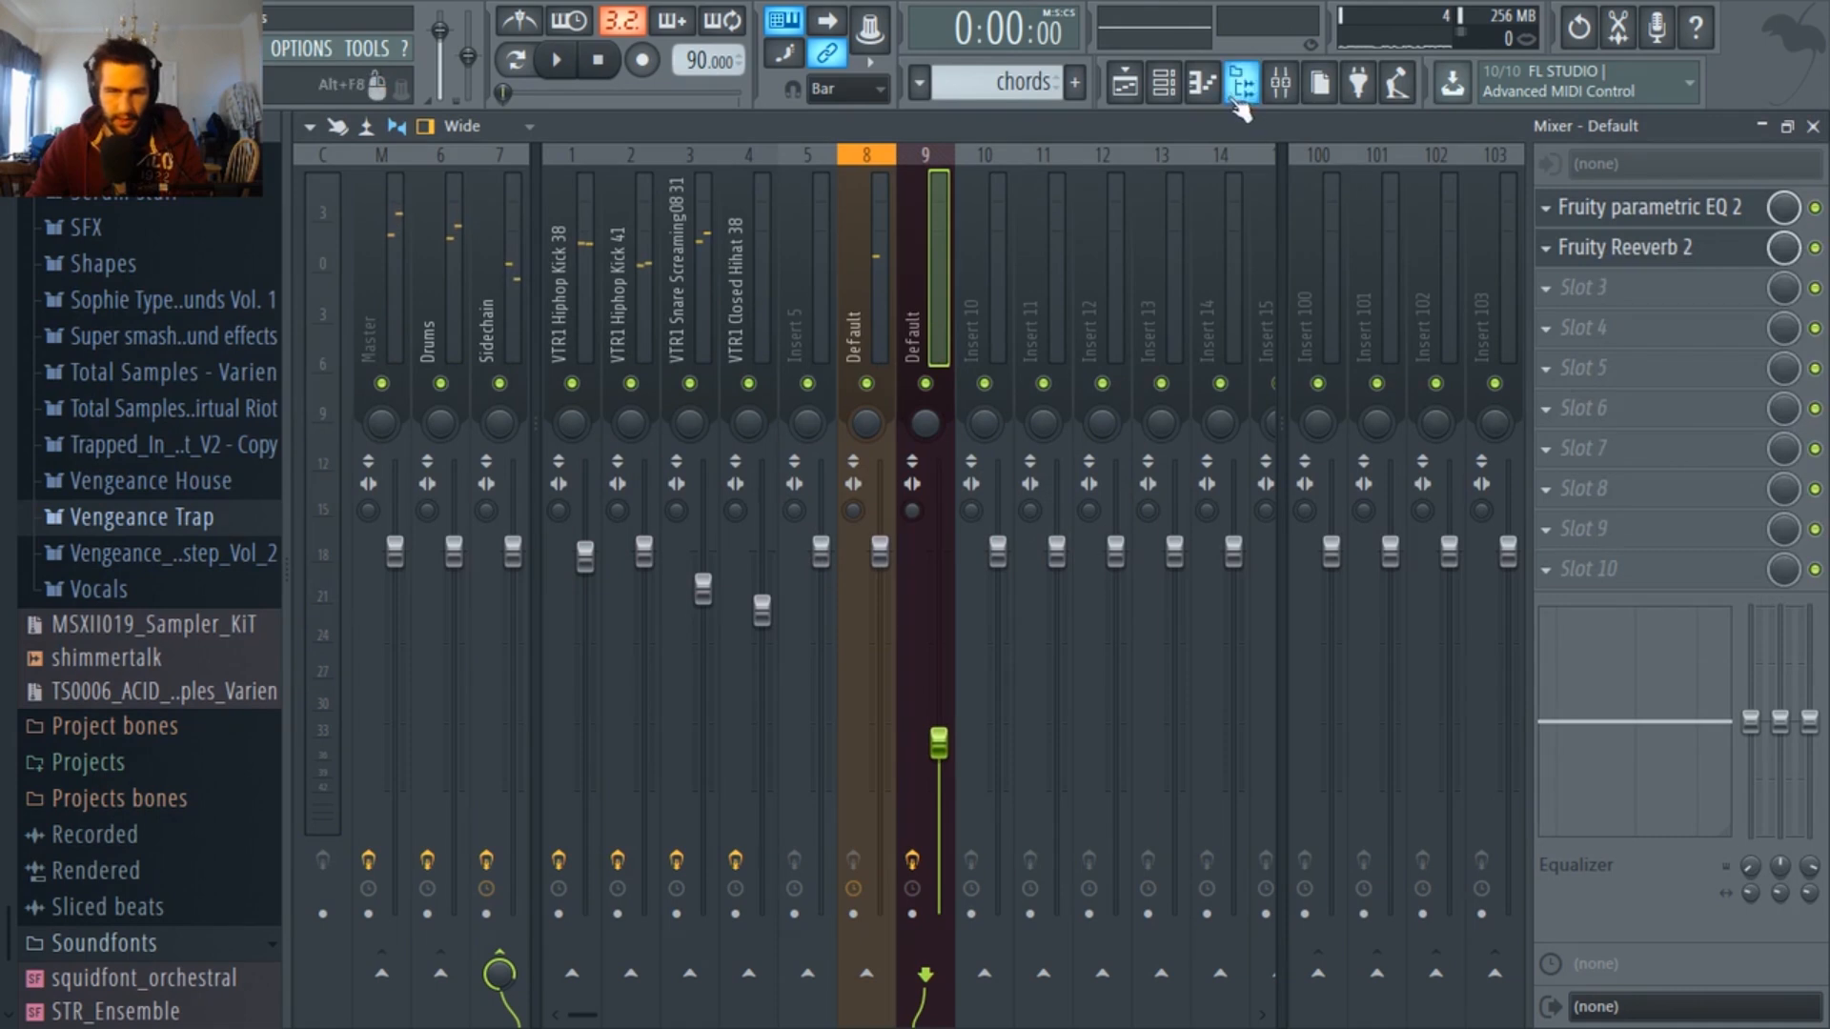
click(1162, 95)
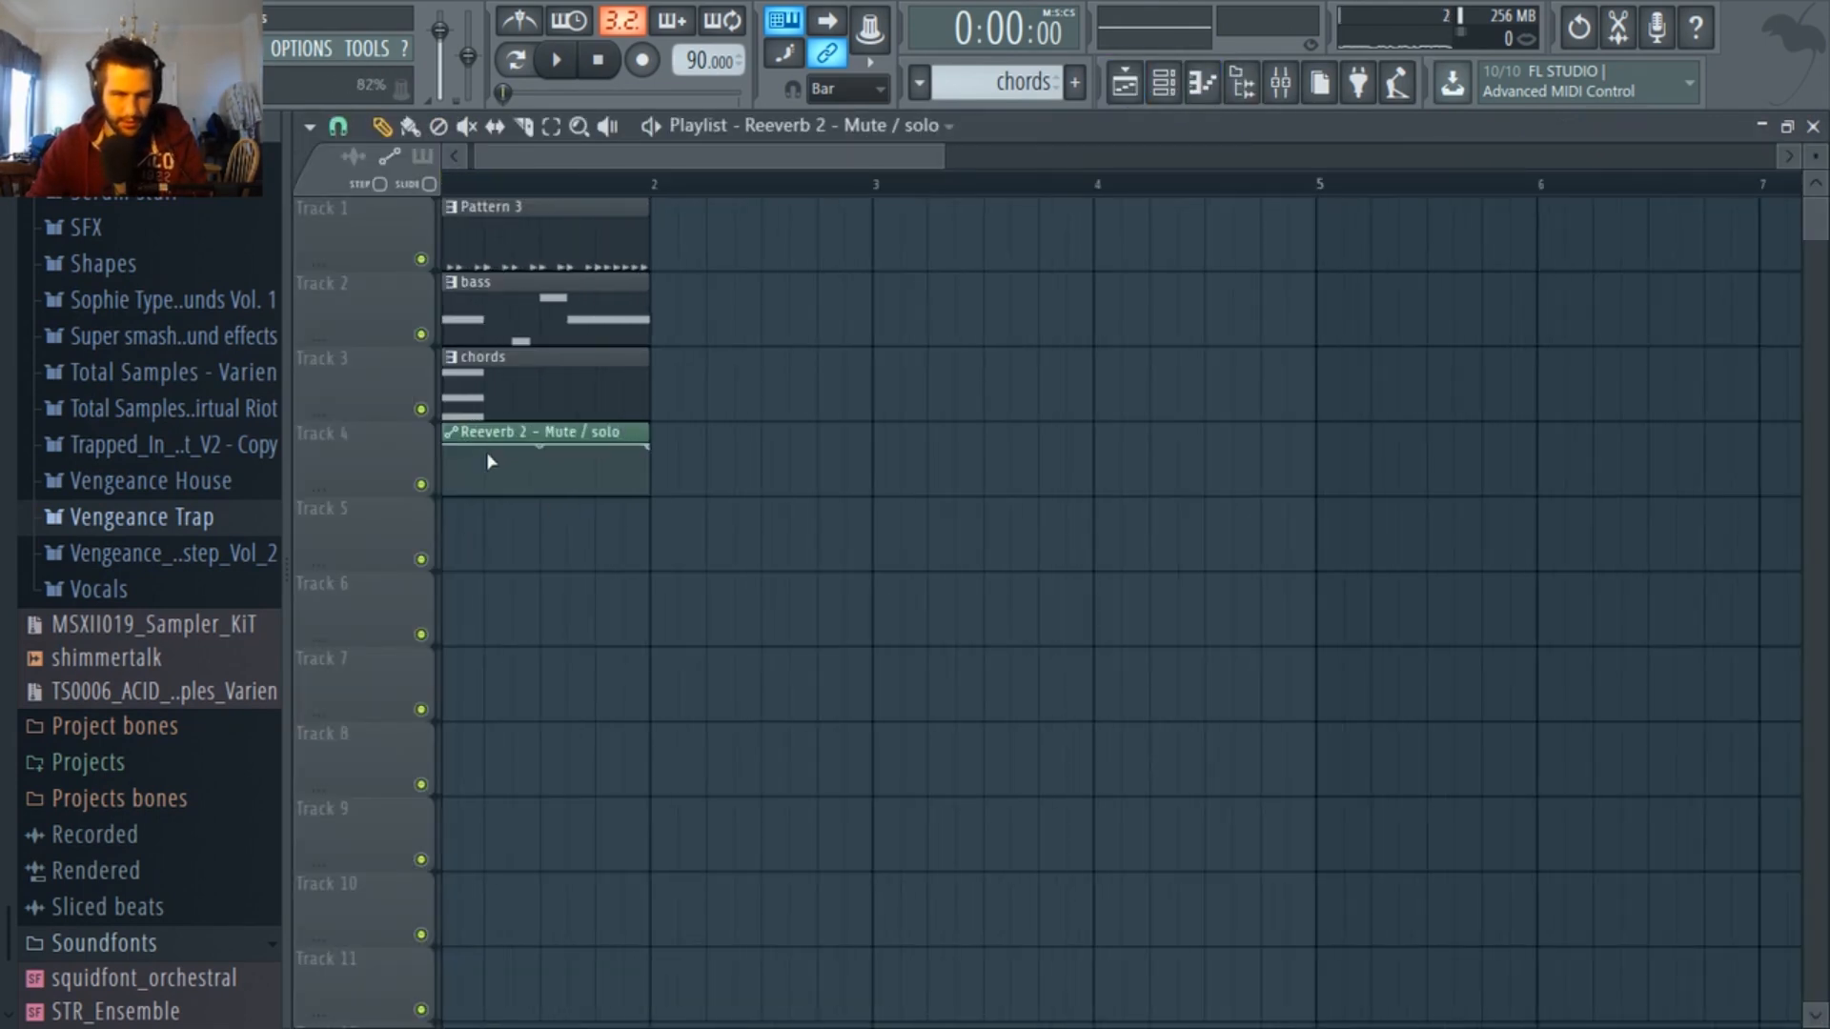
drag(450, 507, 456, 505)
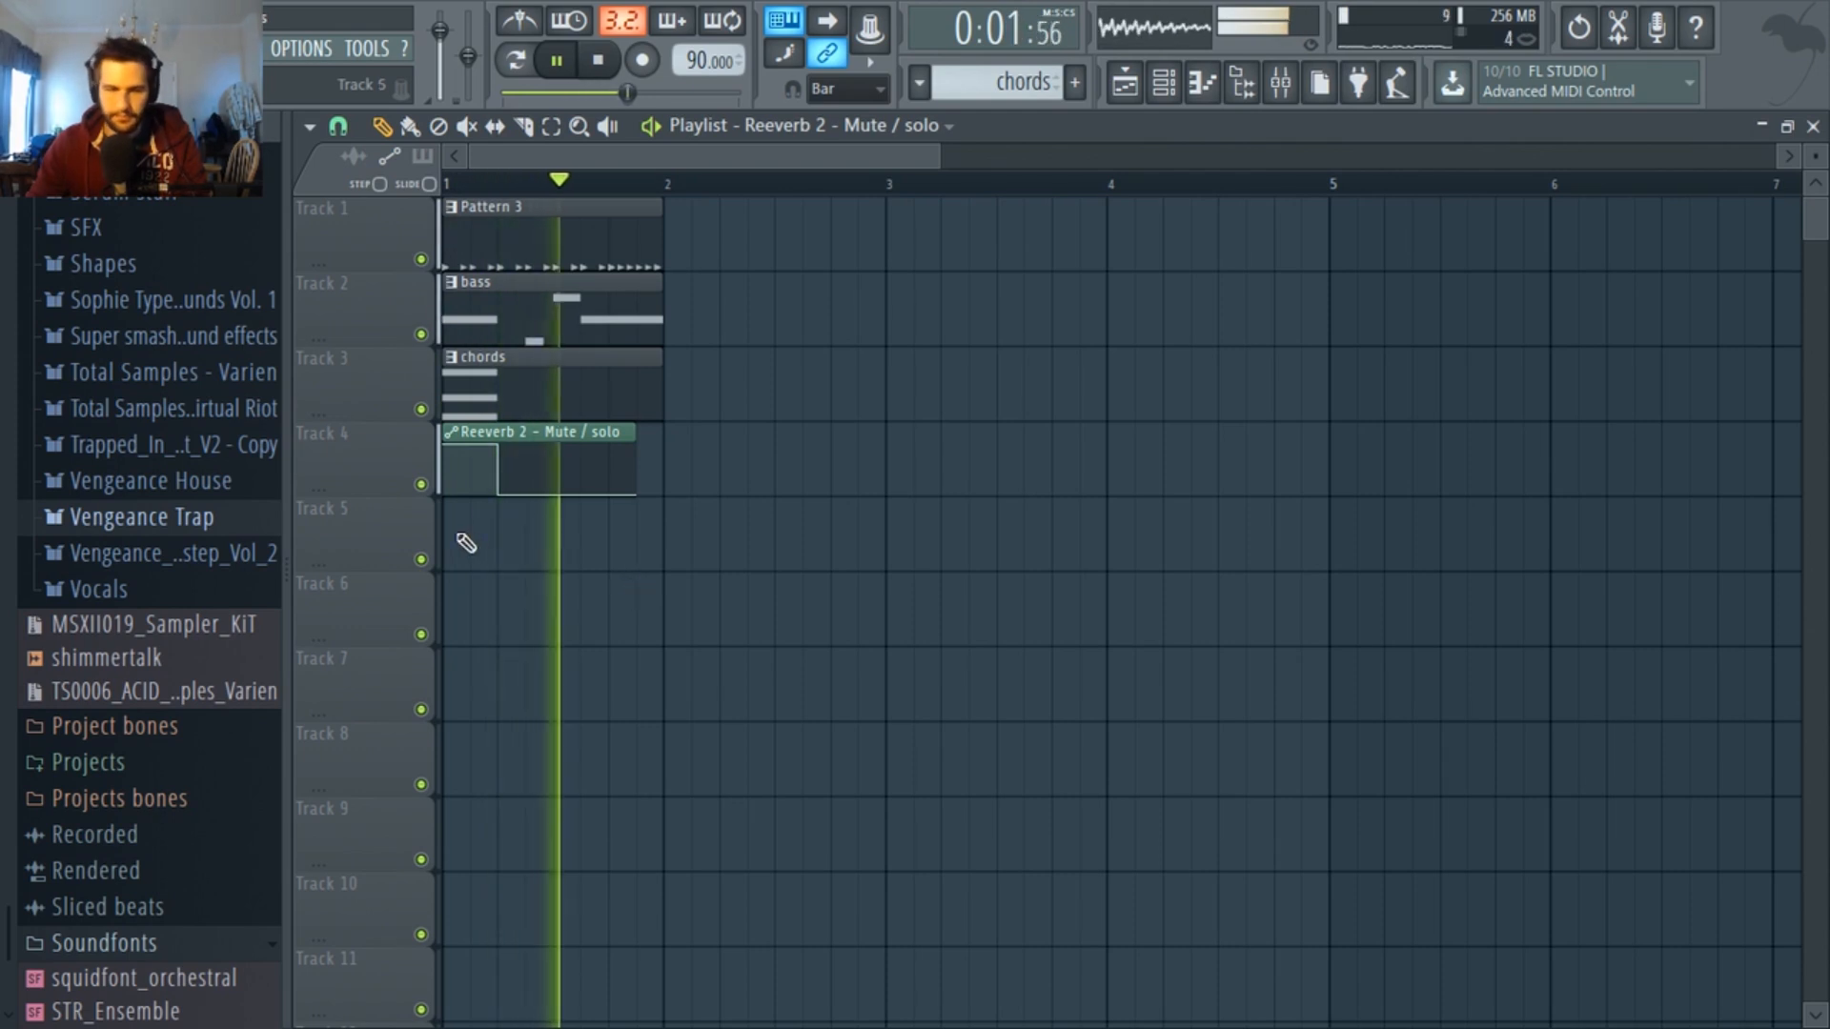
key(space)
Reopen Fruity Reeverb 2 on mixer track 9, enlarge its room size, raise the early reflections and wet levels, and lower the dry level.
click(1283, 102)
click(1710, 255)
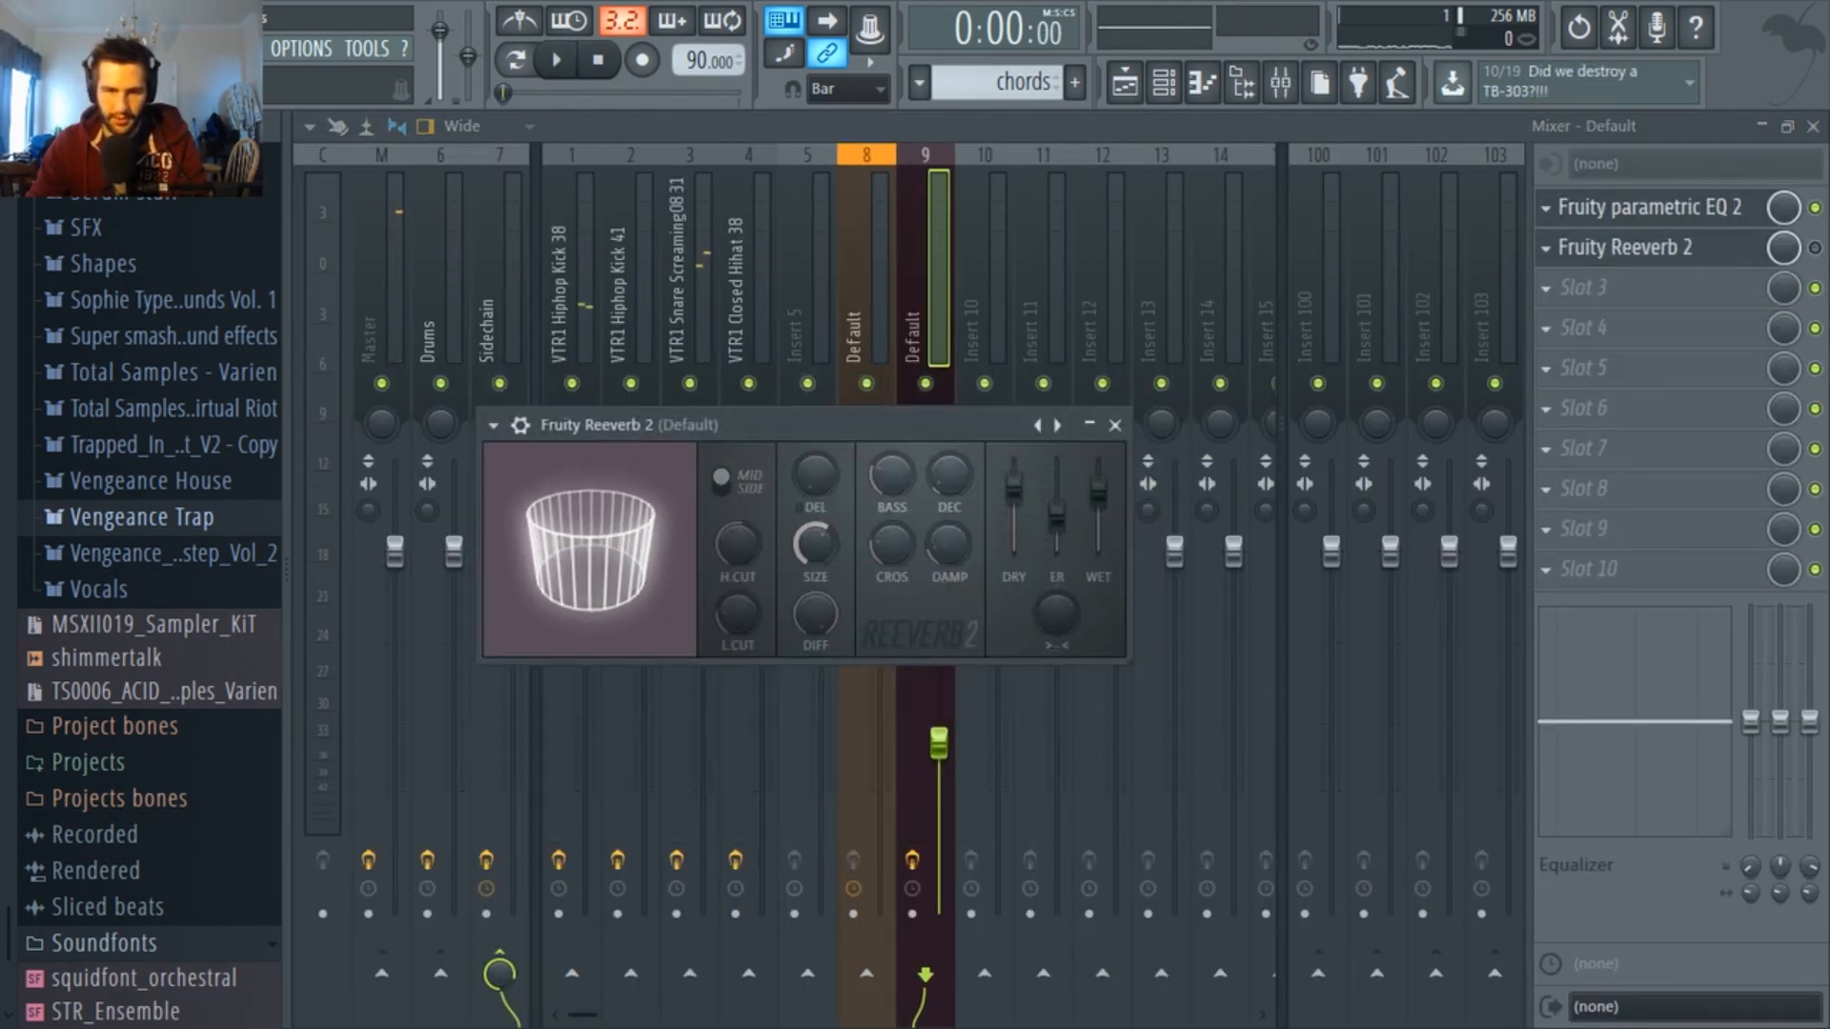
key(space)
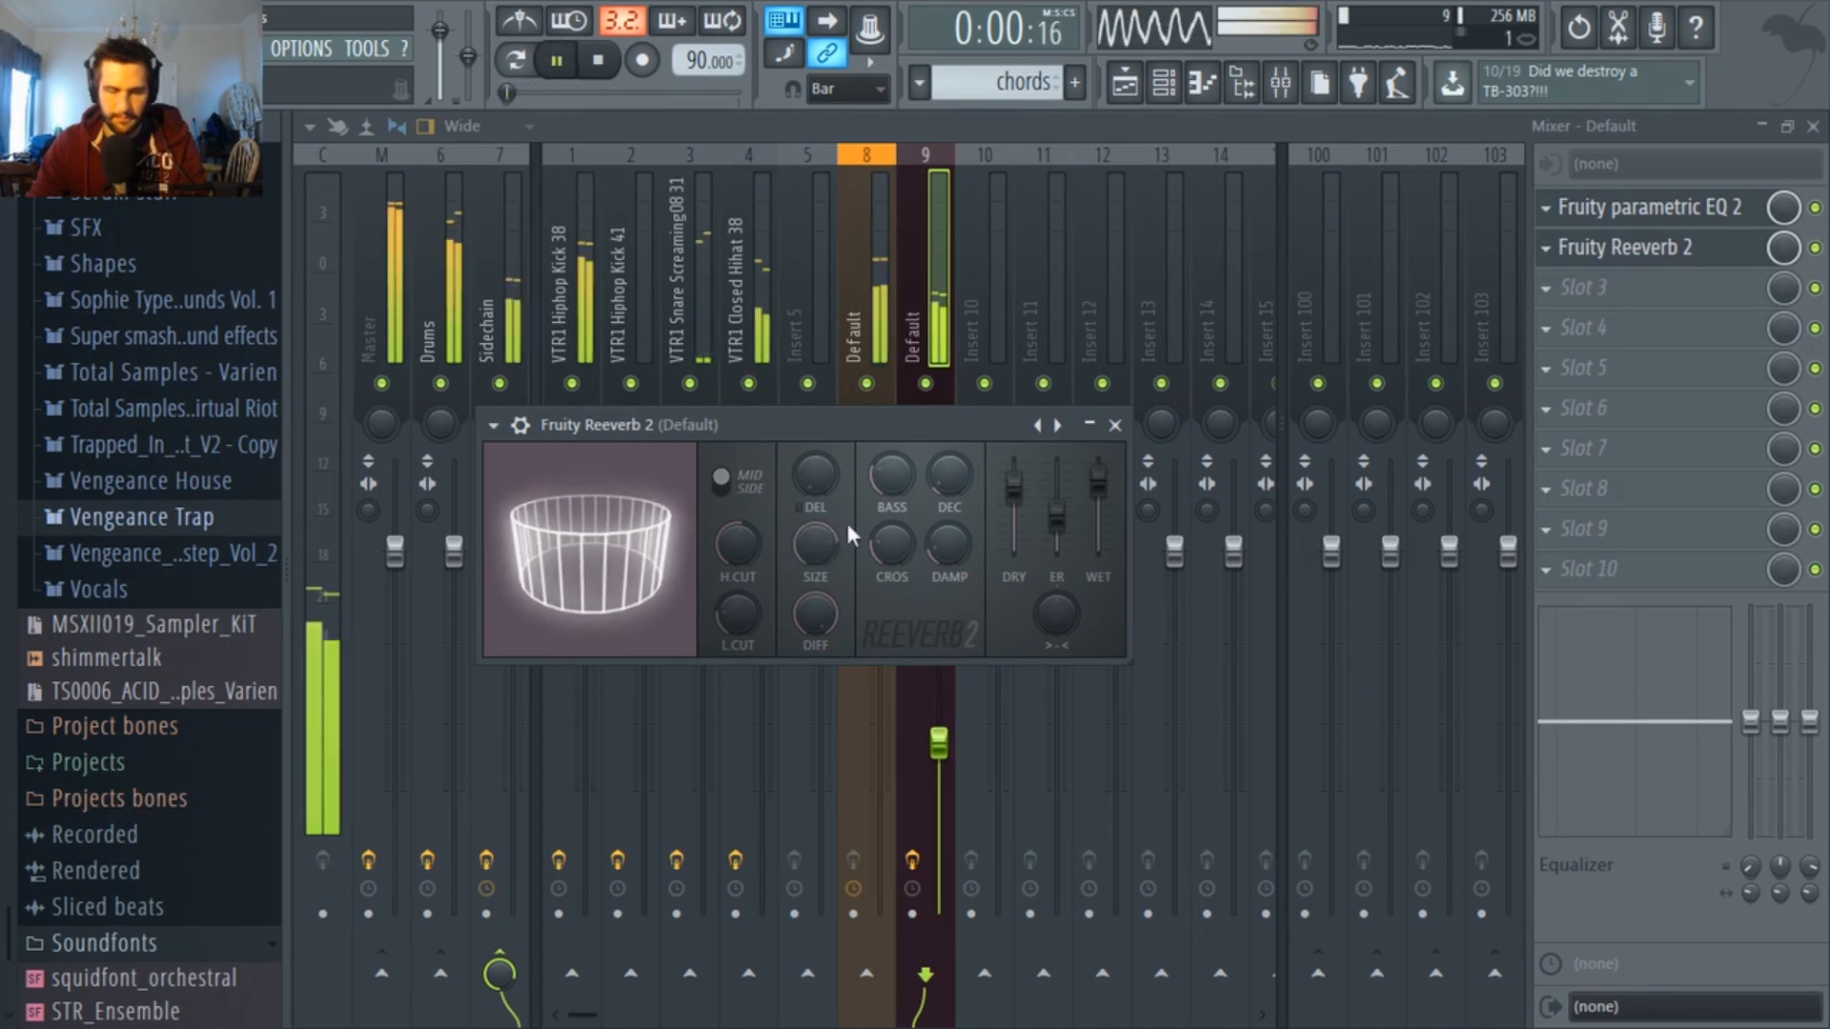
drag(1014, 487, 1018, 505)
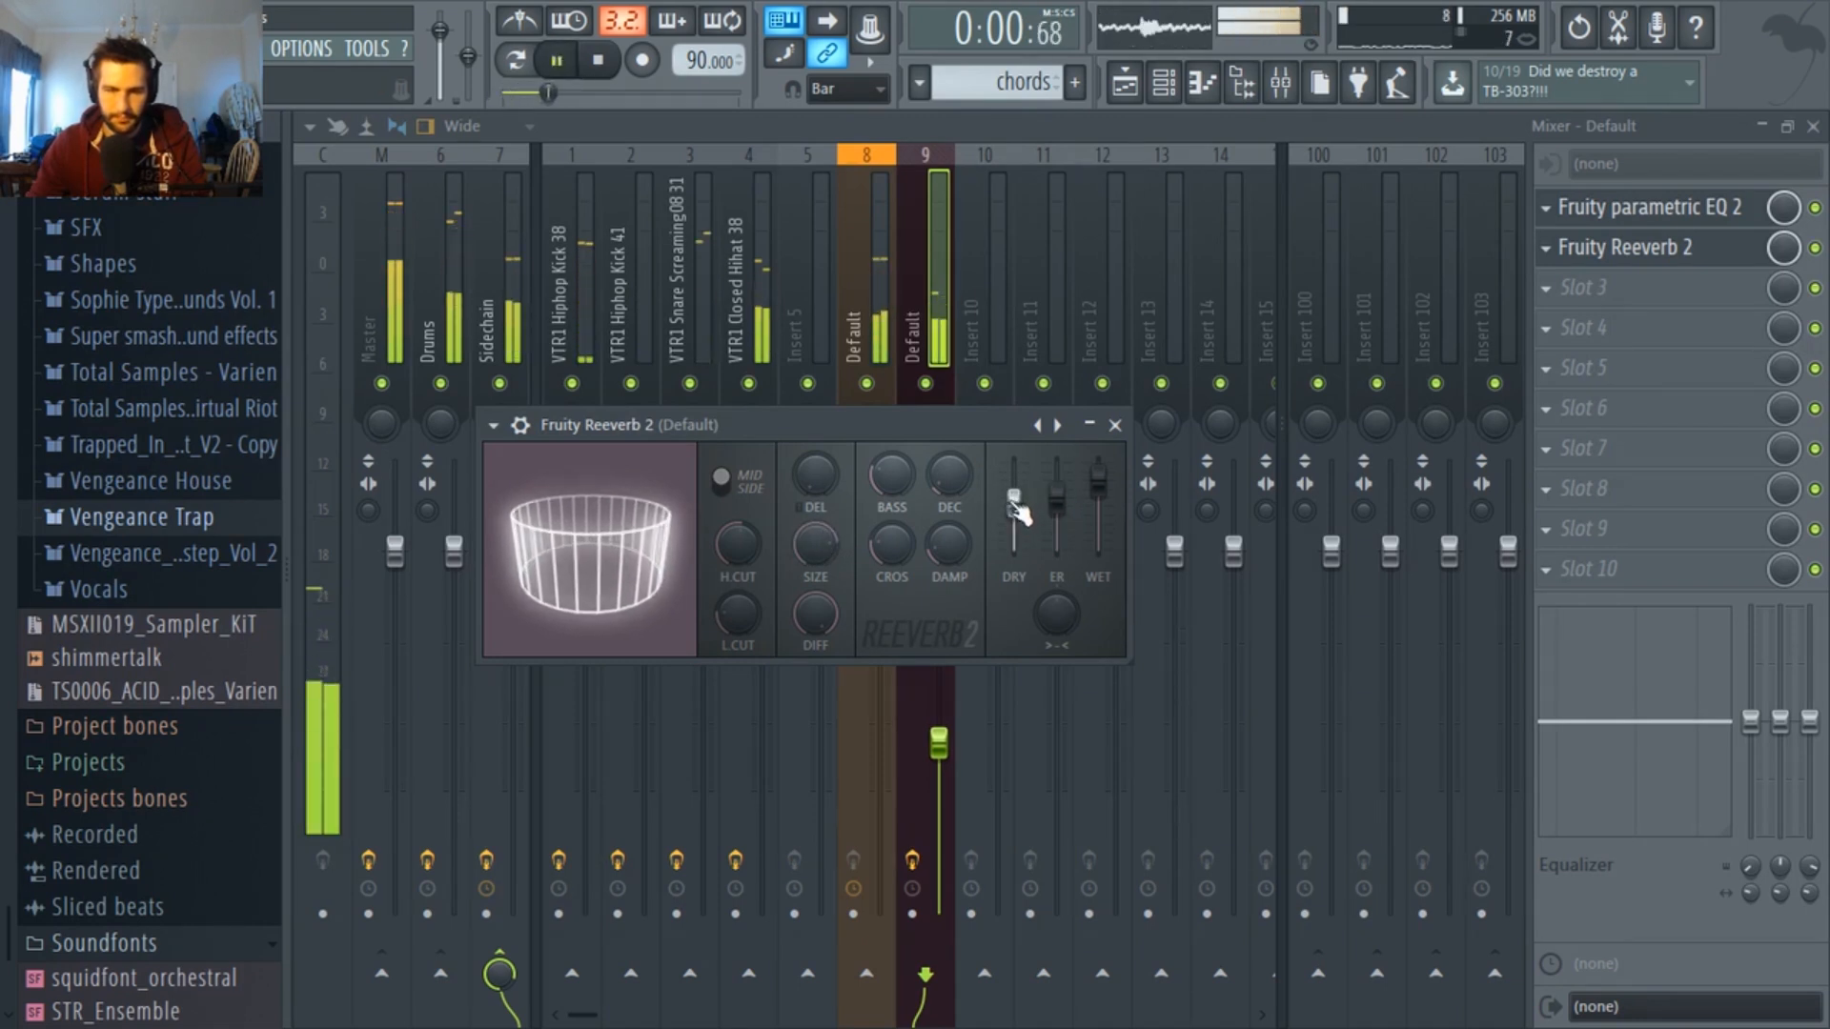
Toggle Fruity Reeverb 2 on mixer track 9, reduce its room size, and audition the chords.
click(1815, 248)
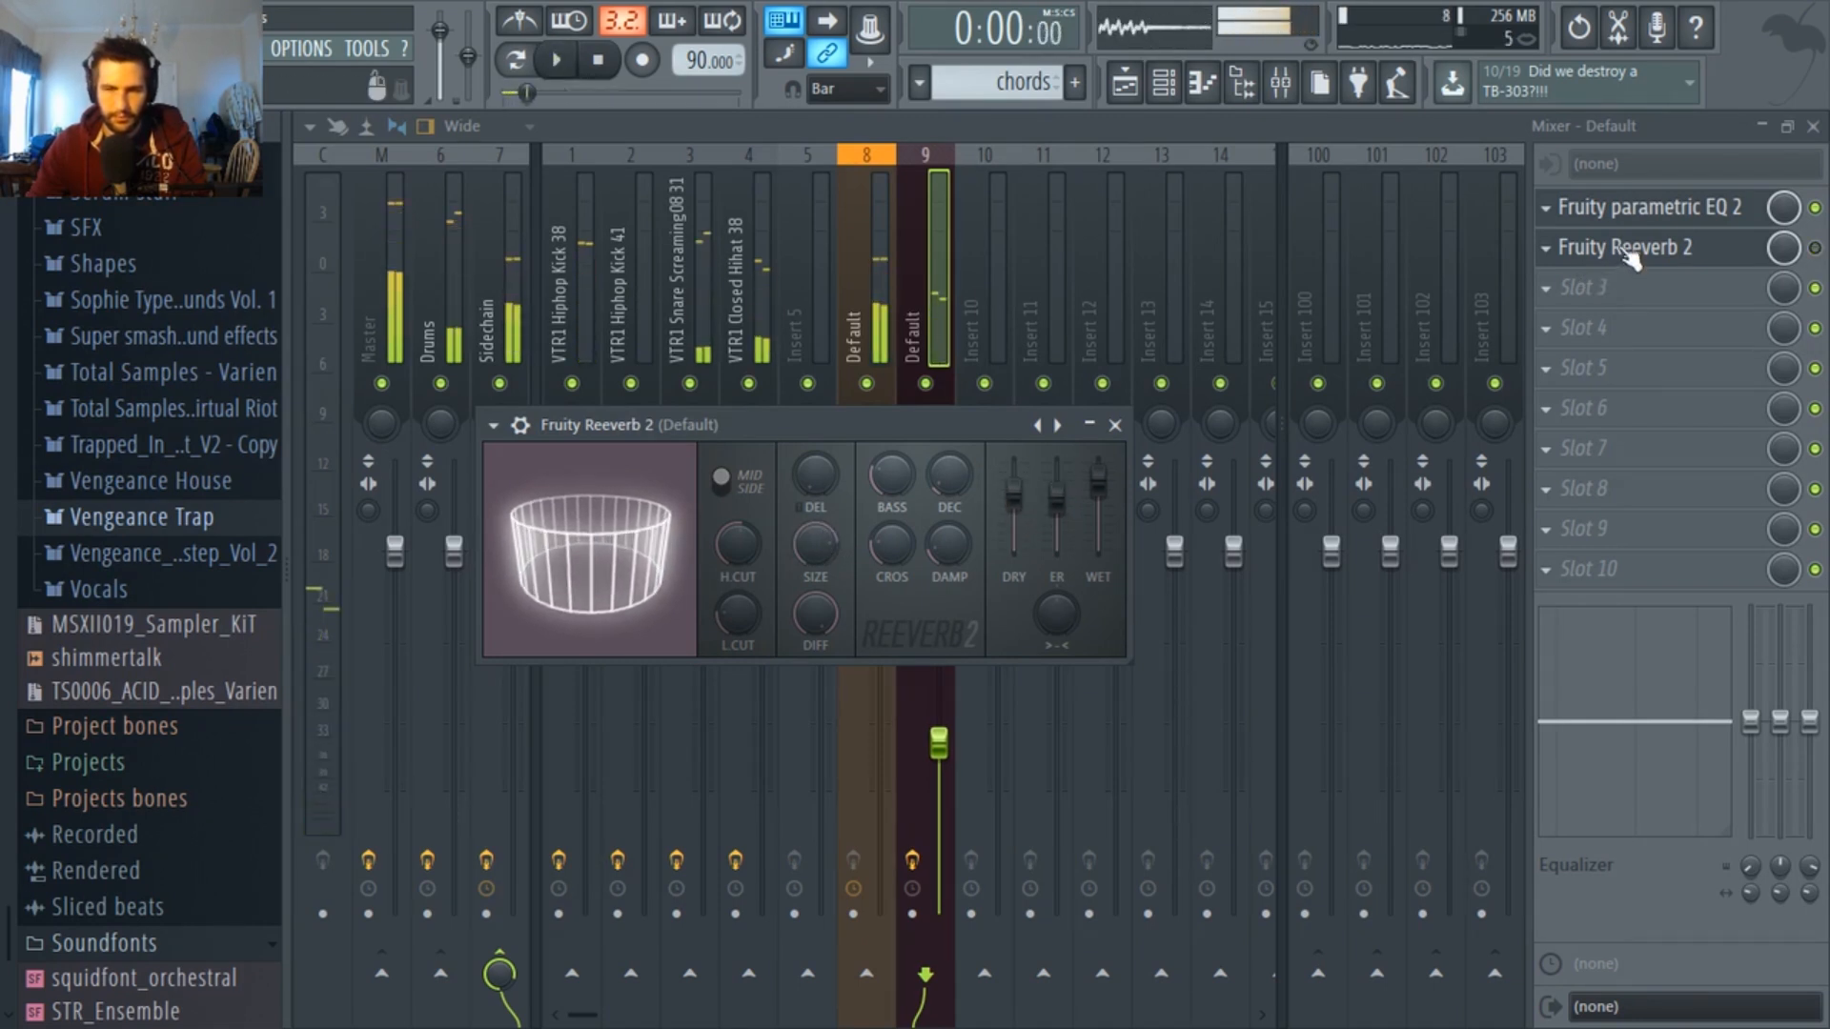
key(space)
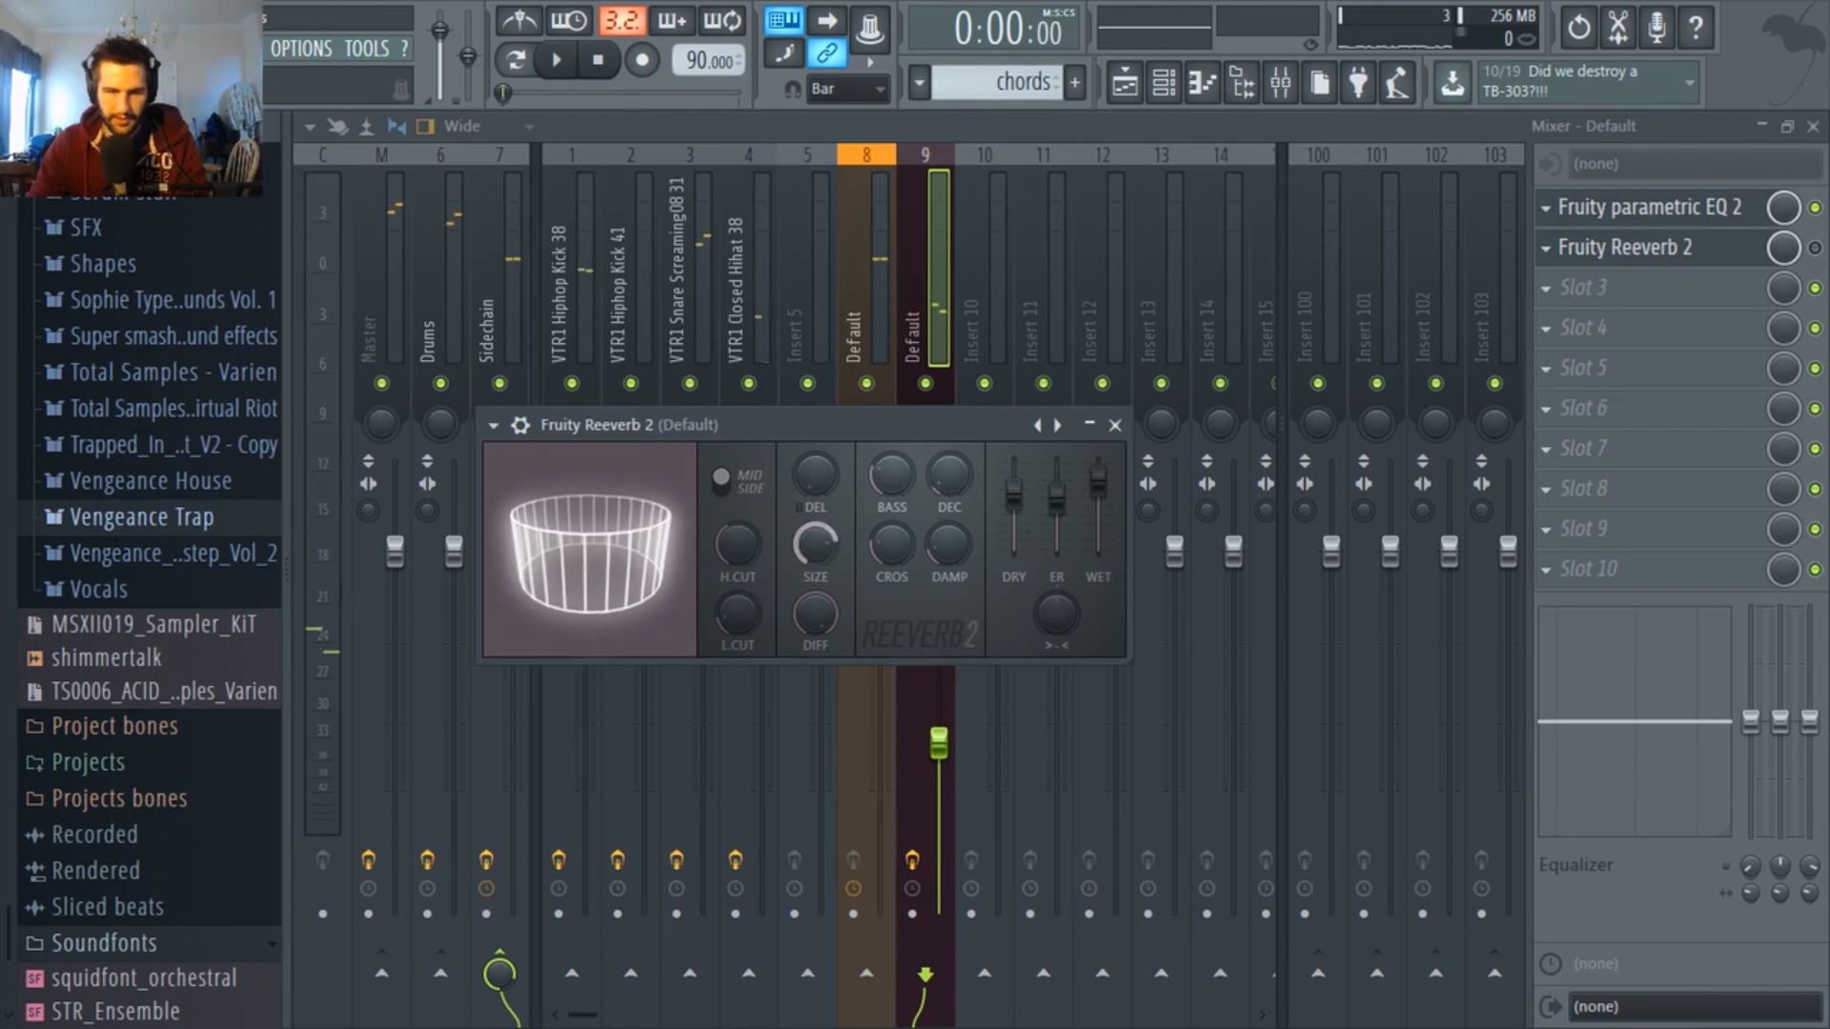
key(space)
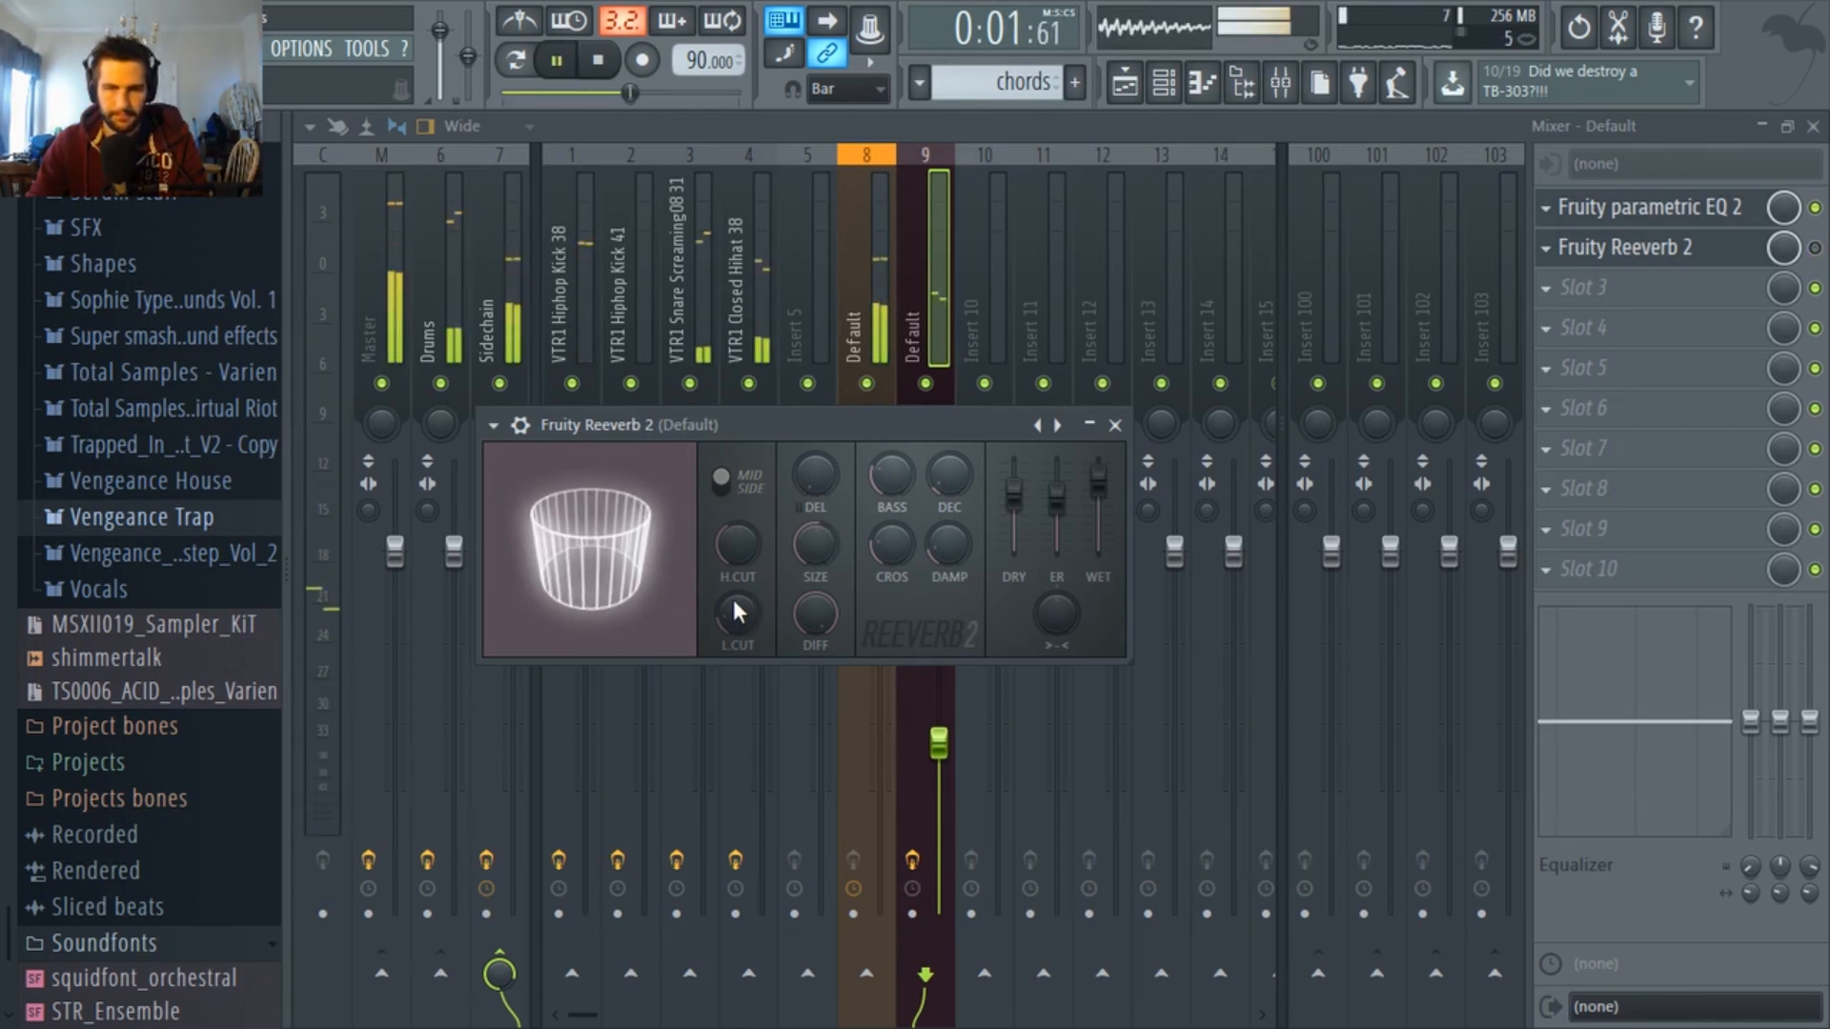
Shift bands 2, 4 and 5 of track 9's Parametric EQ 2 to lower frequencies, and lower the track's volume fader.
click(1620, 207)
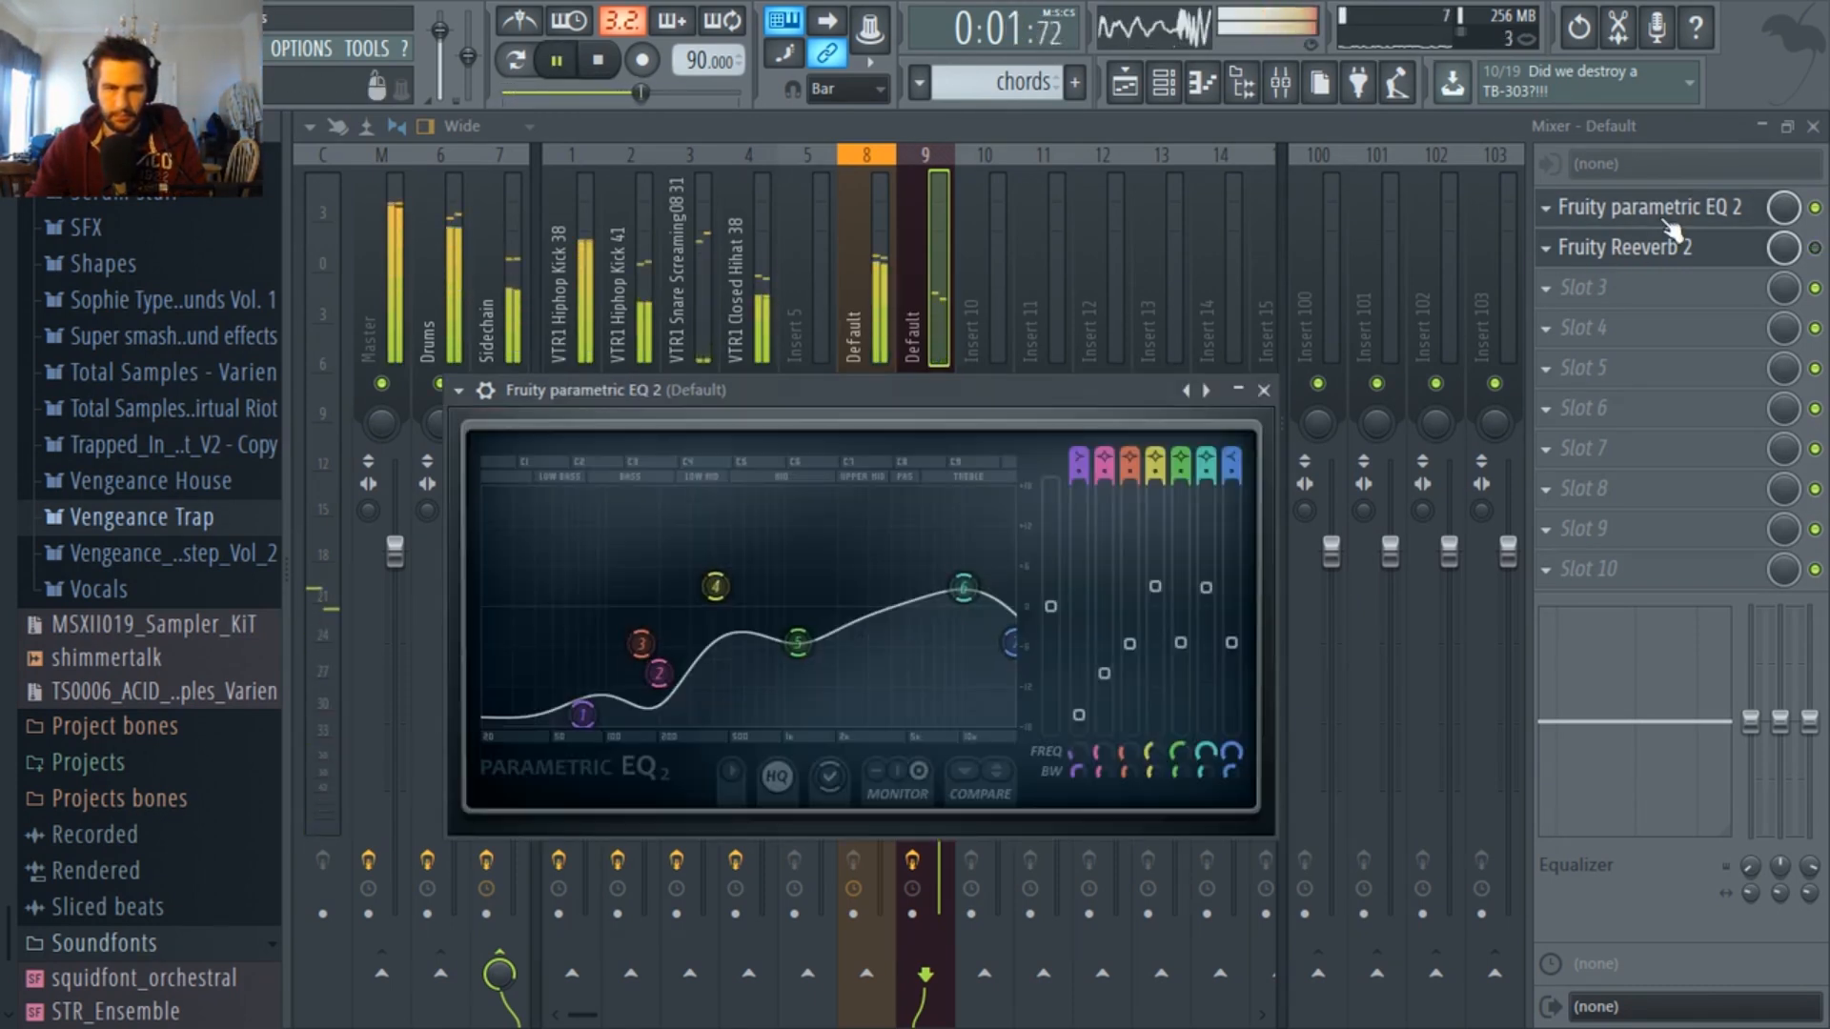
drag(659, 672, 585, 679)
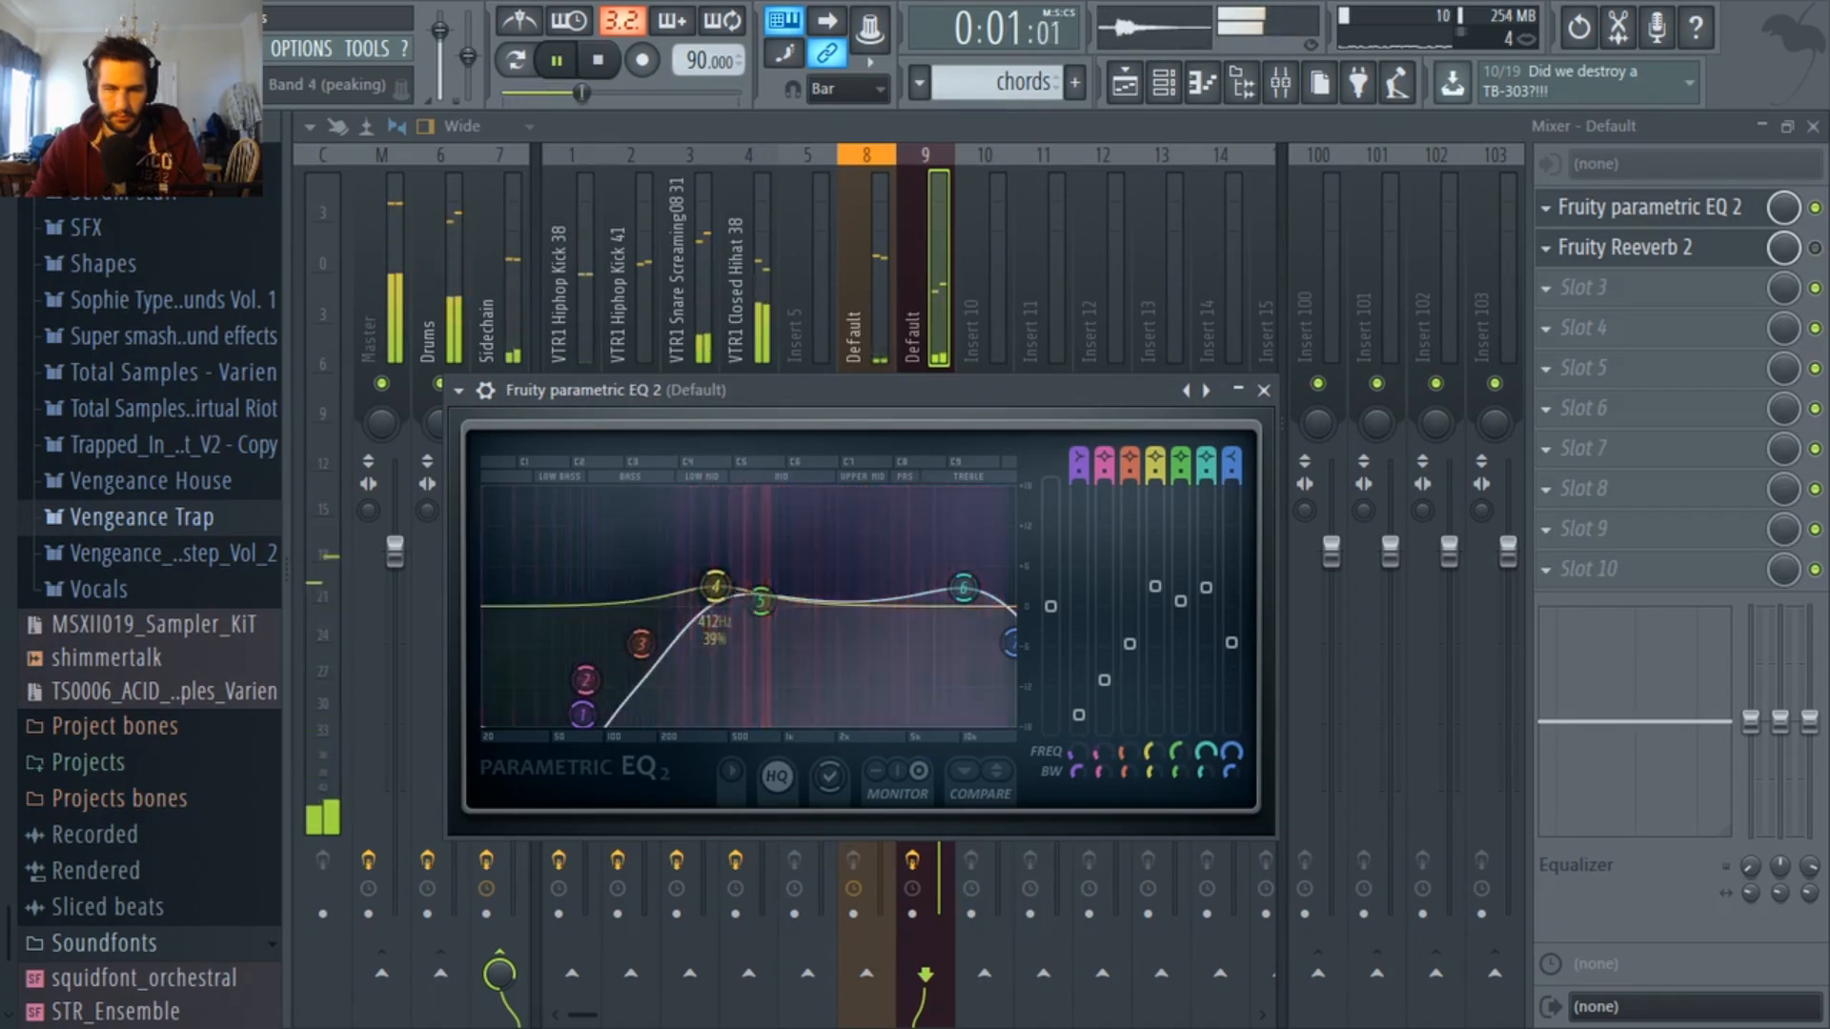
drag(715, 586, 727, 622)
key(space)
key(space)
key(space)
key(space)
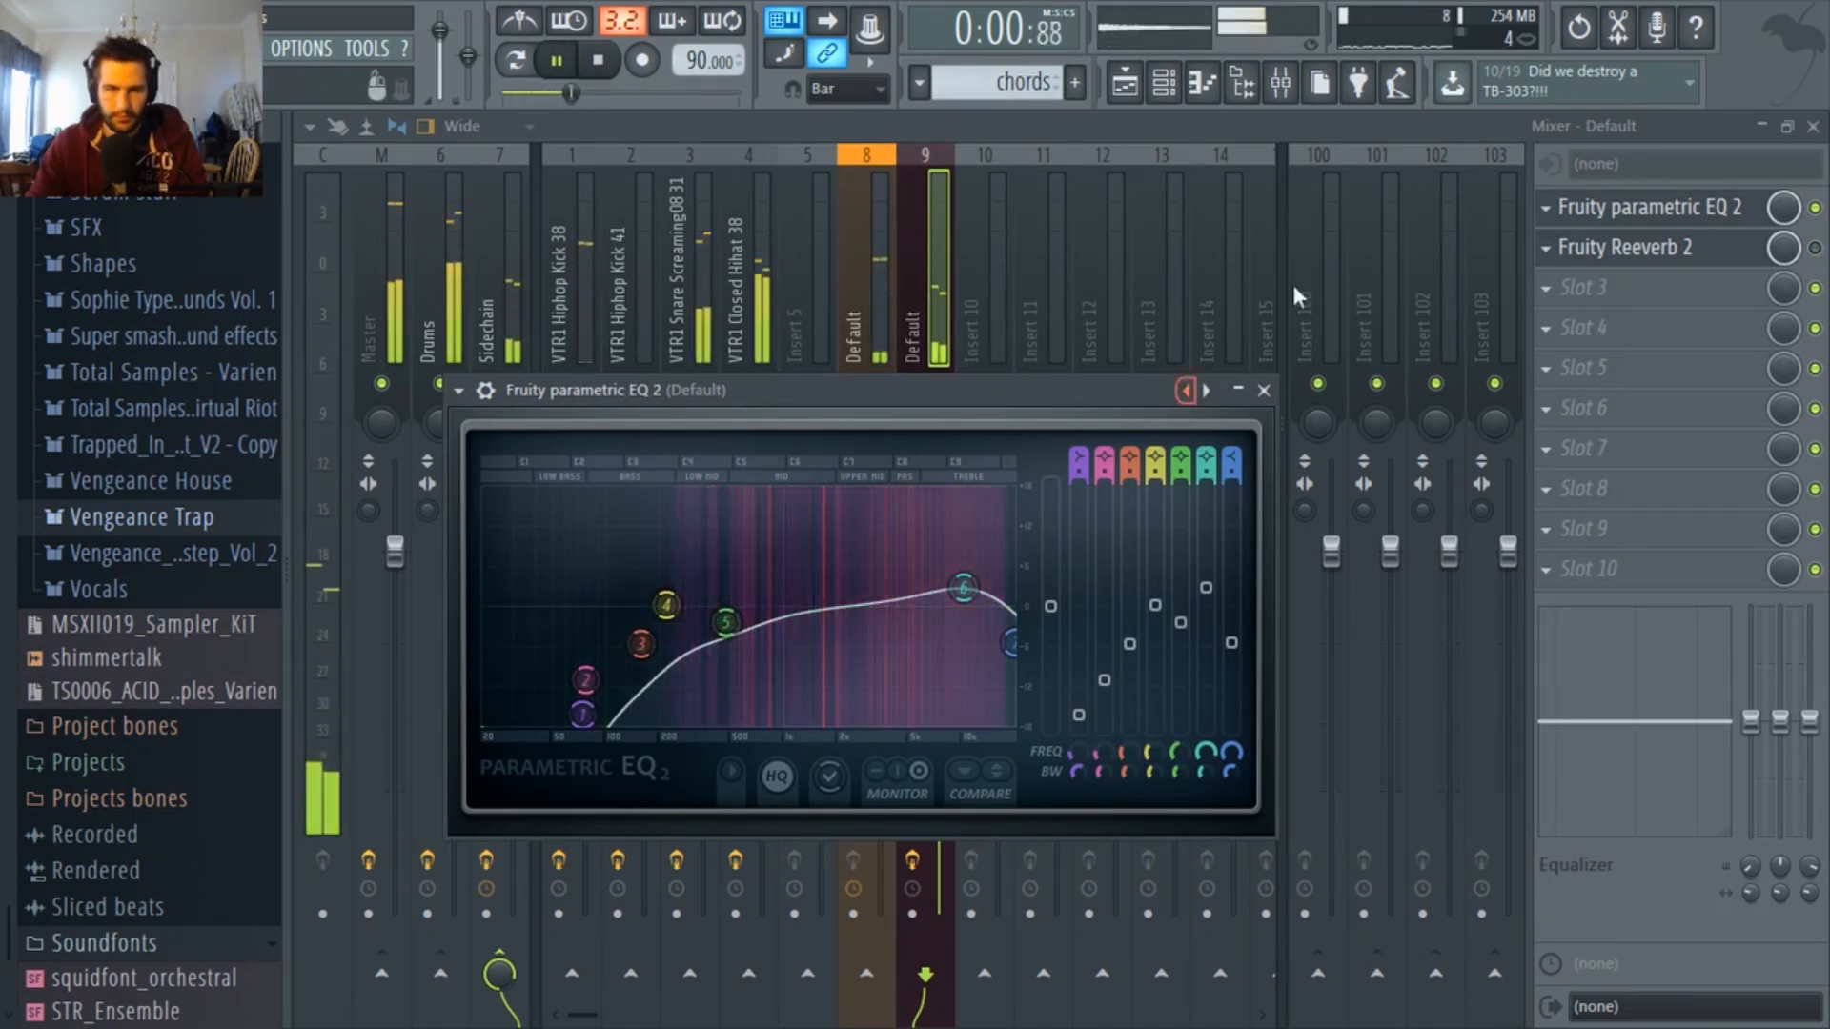
click(920, 334)
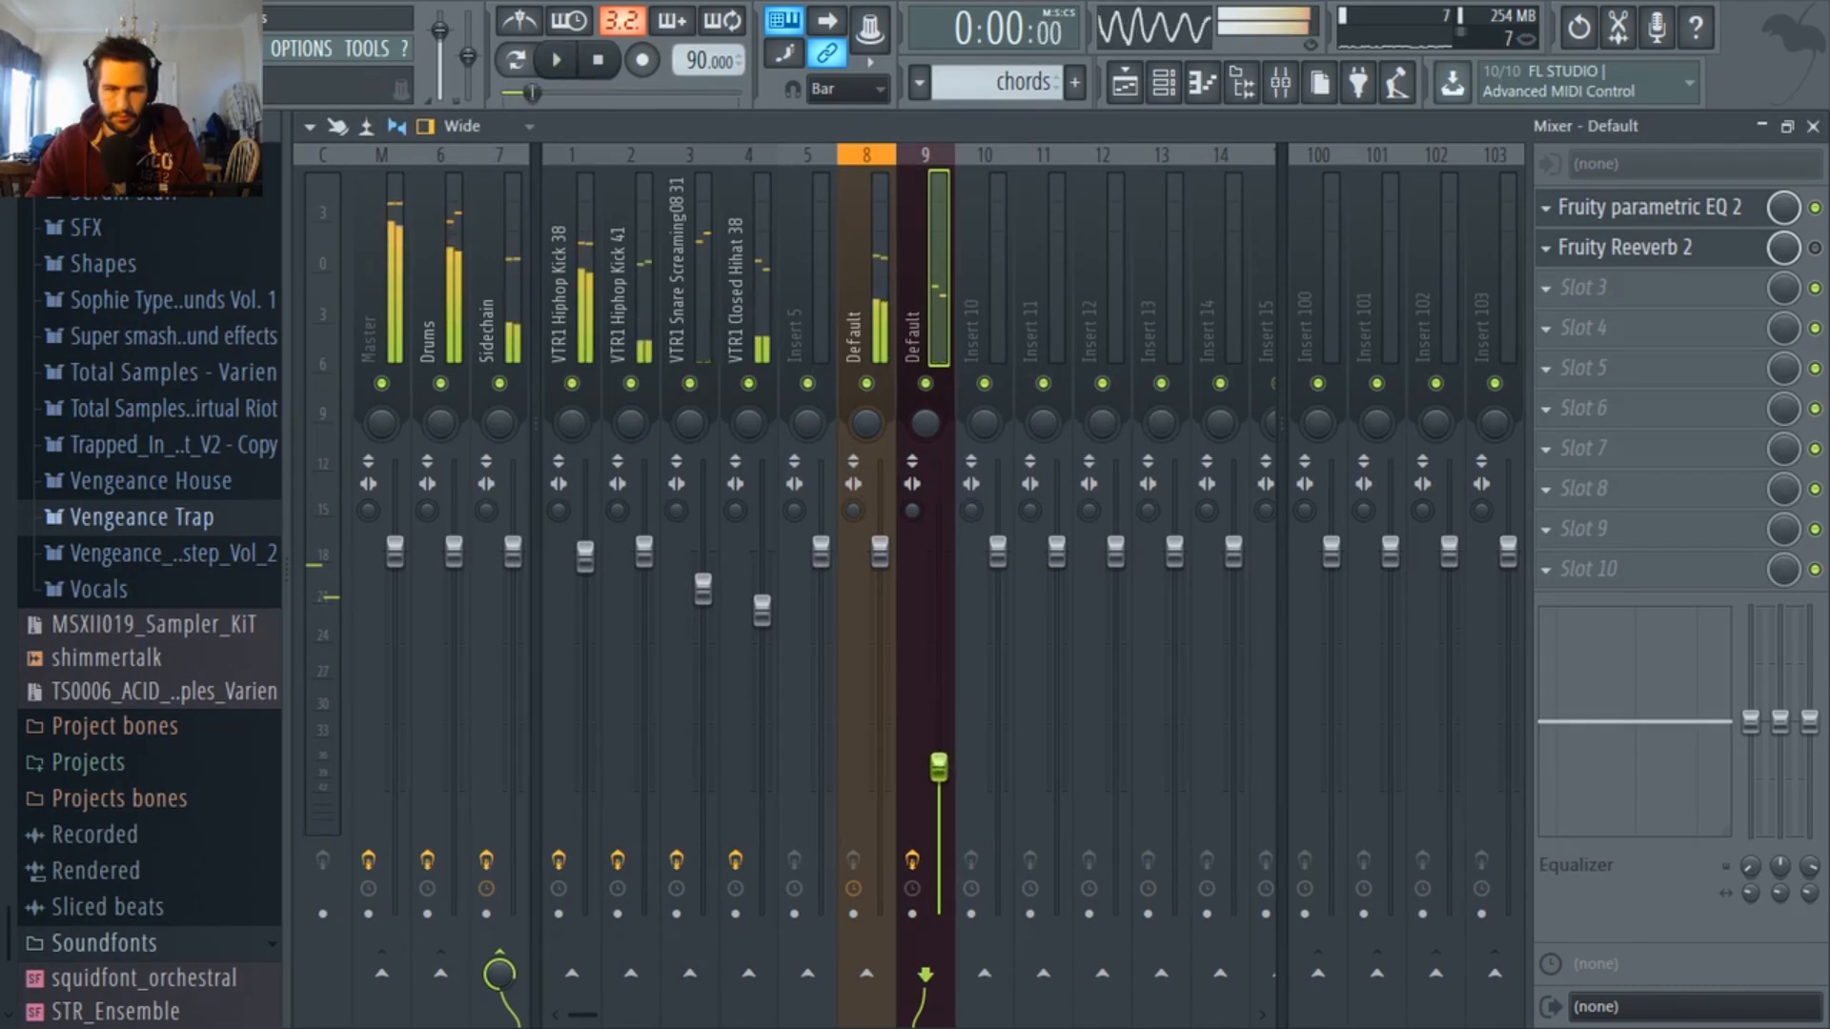
key(space)
Open the chords pattern from the playlist, add a one-beat C4 note below the chord, and audition it.
click(1125, 83)
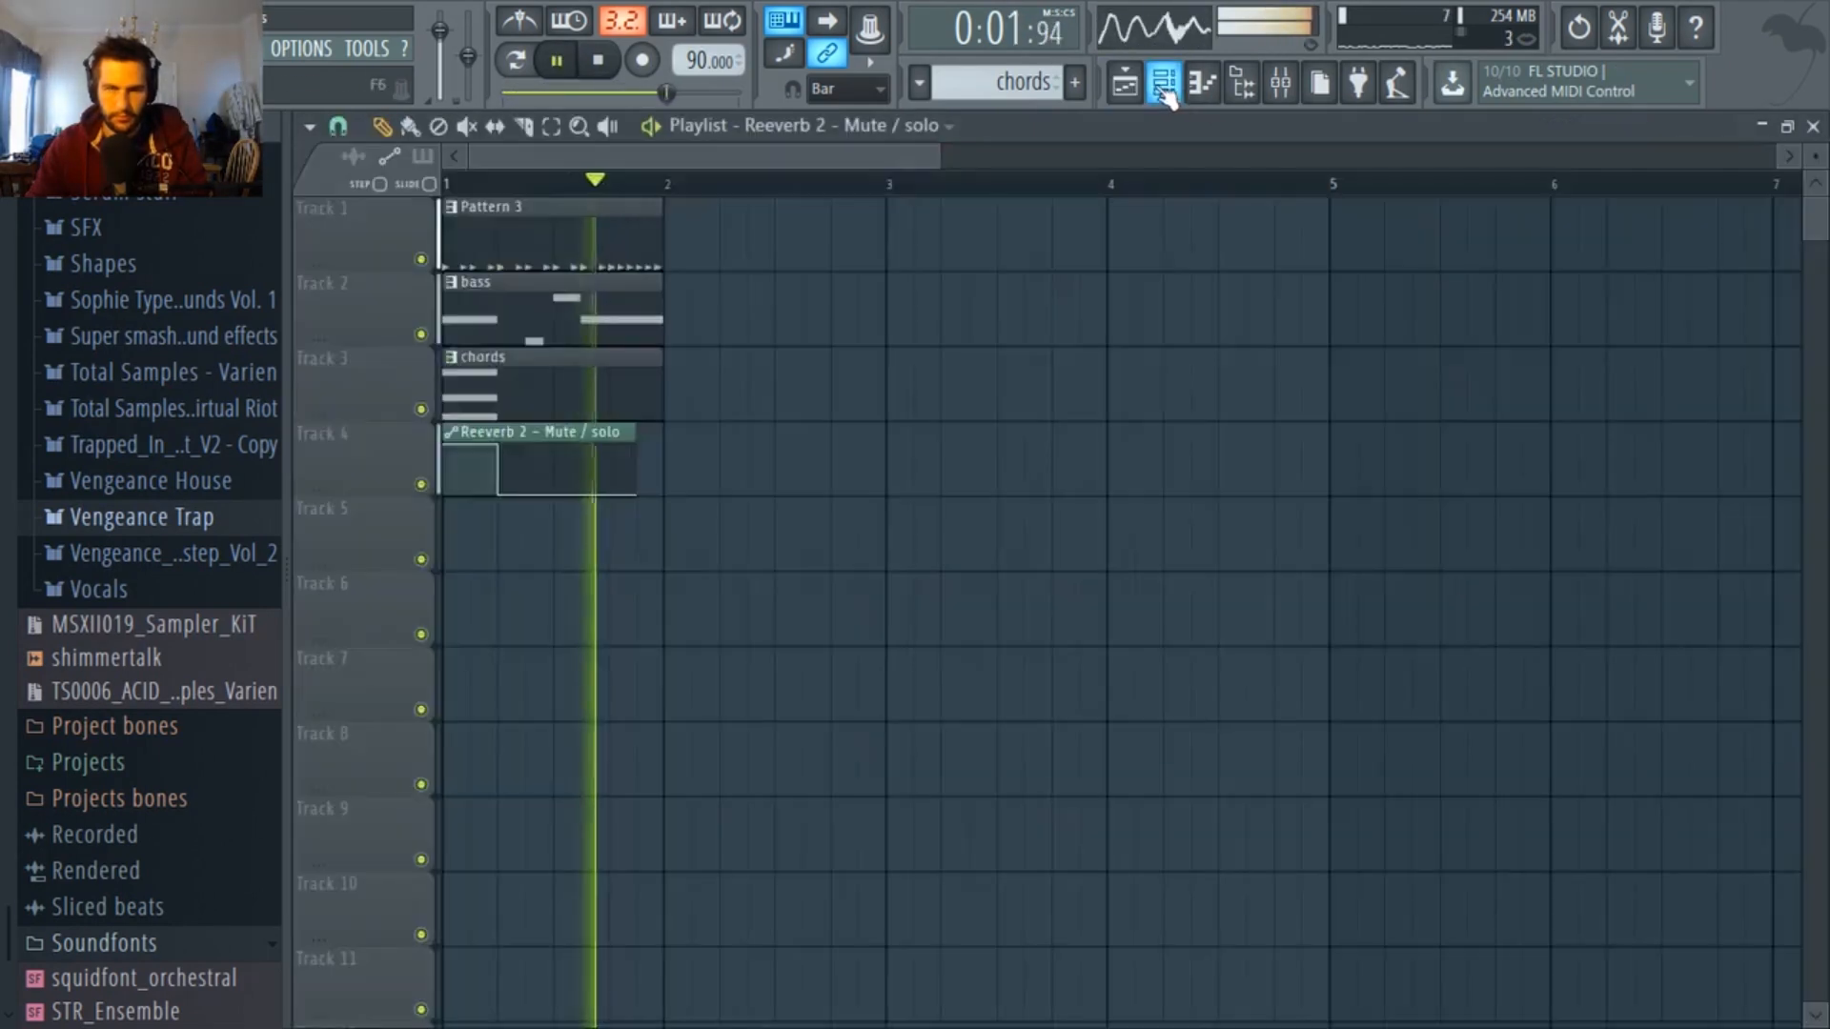
key(space)
double_click(495, 388)
scroll(433, 668, up, 1)
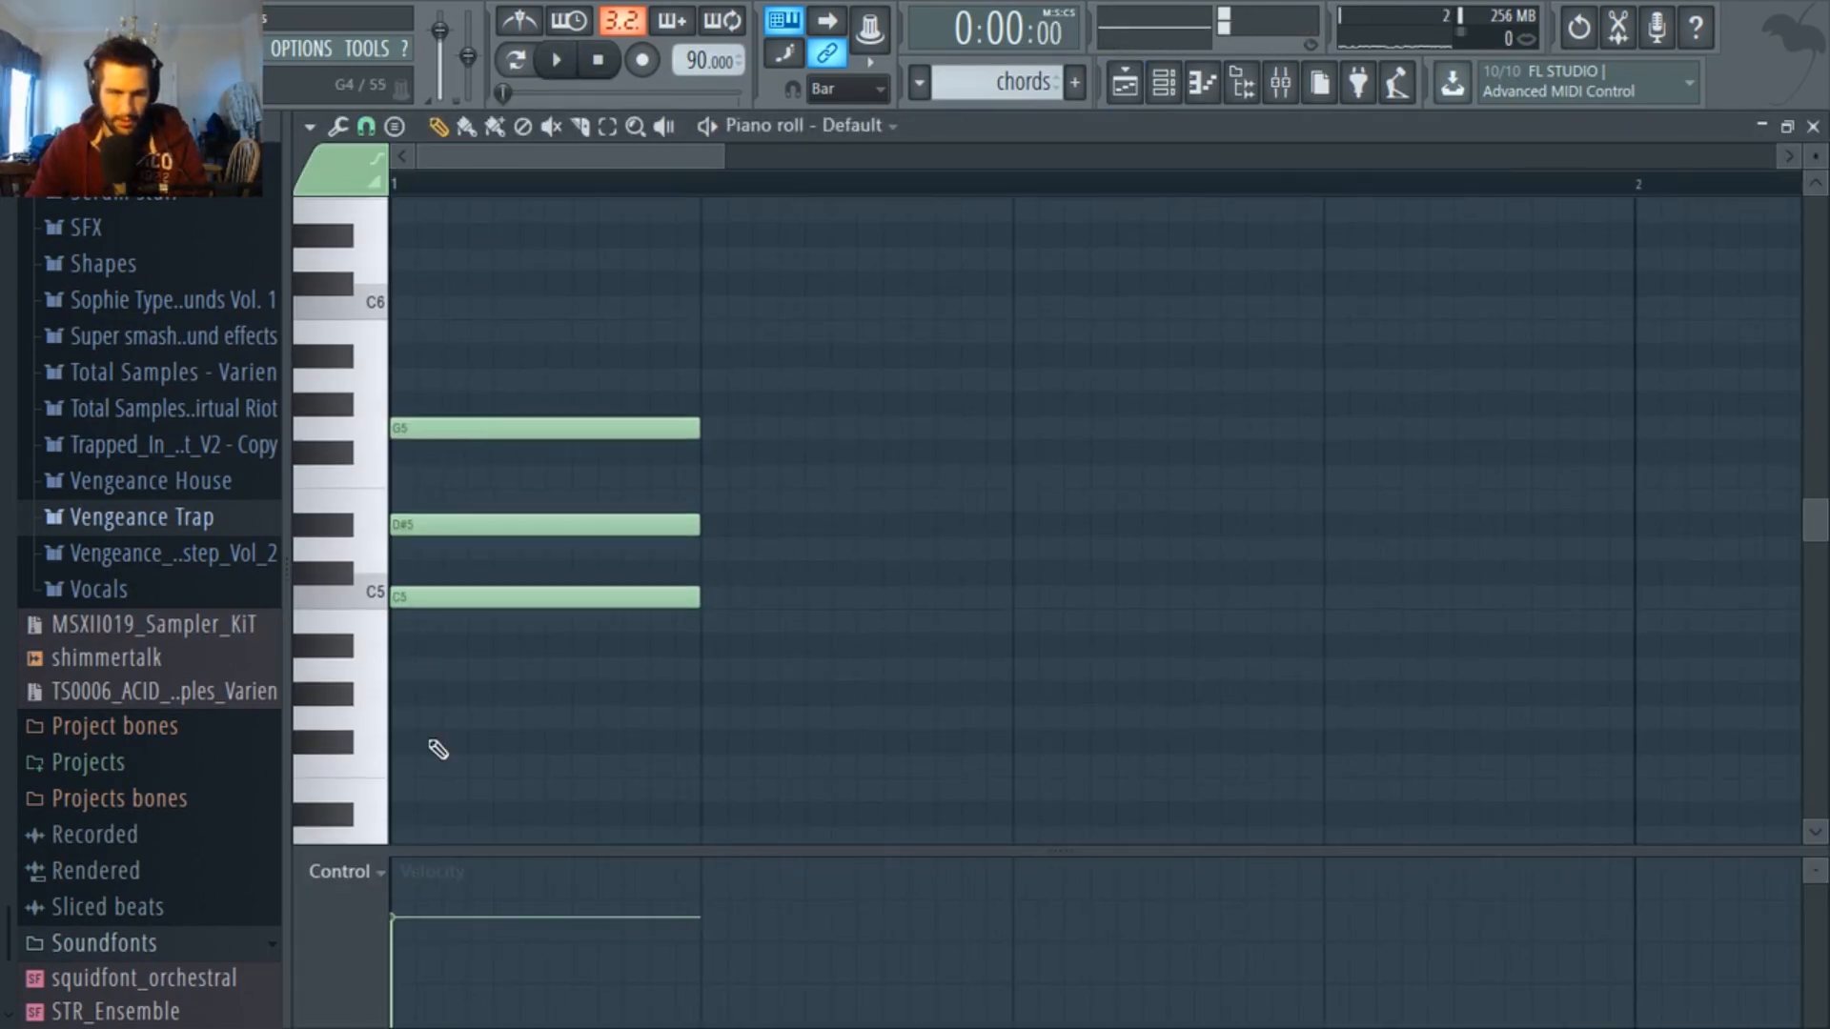
scroll(441, 727, down, 2)
click(405, 744)
key(space)
scroll(427, 693, up, 3)
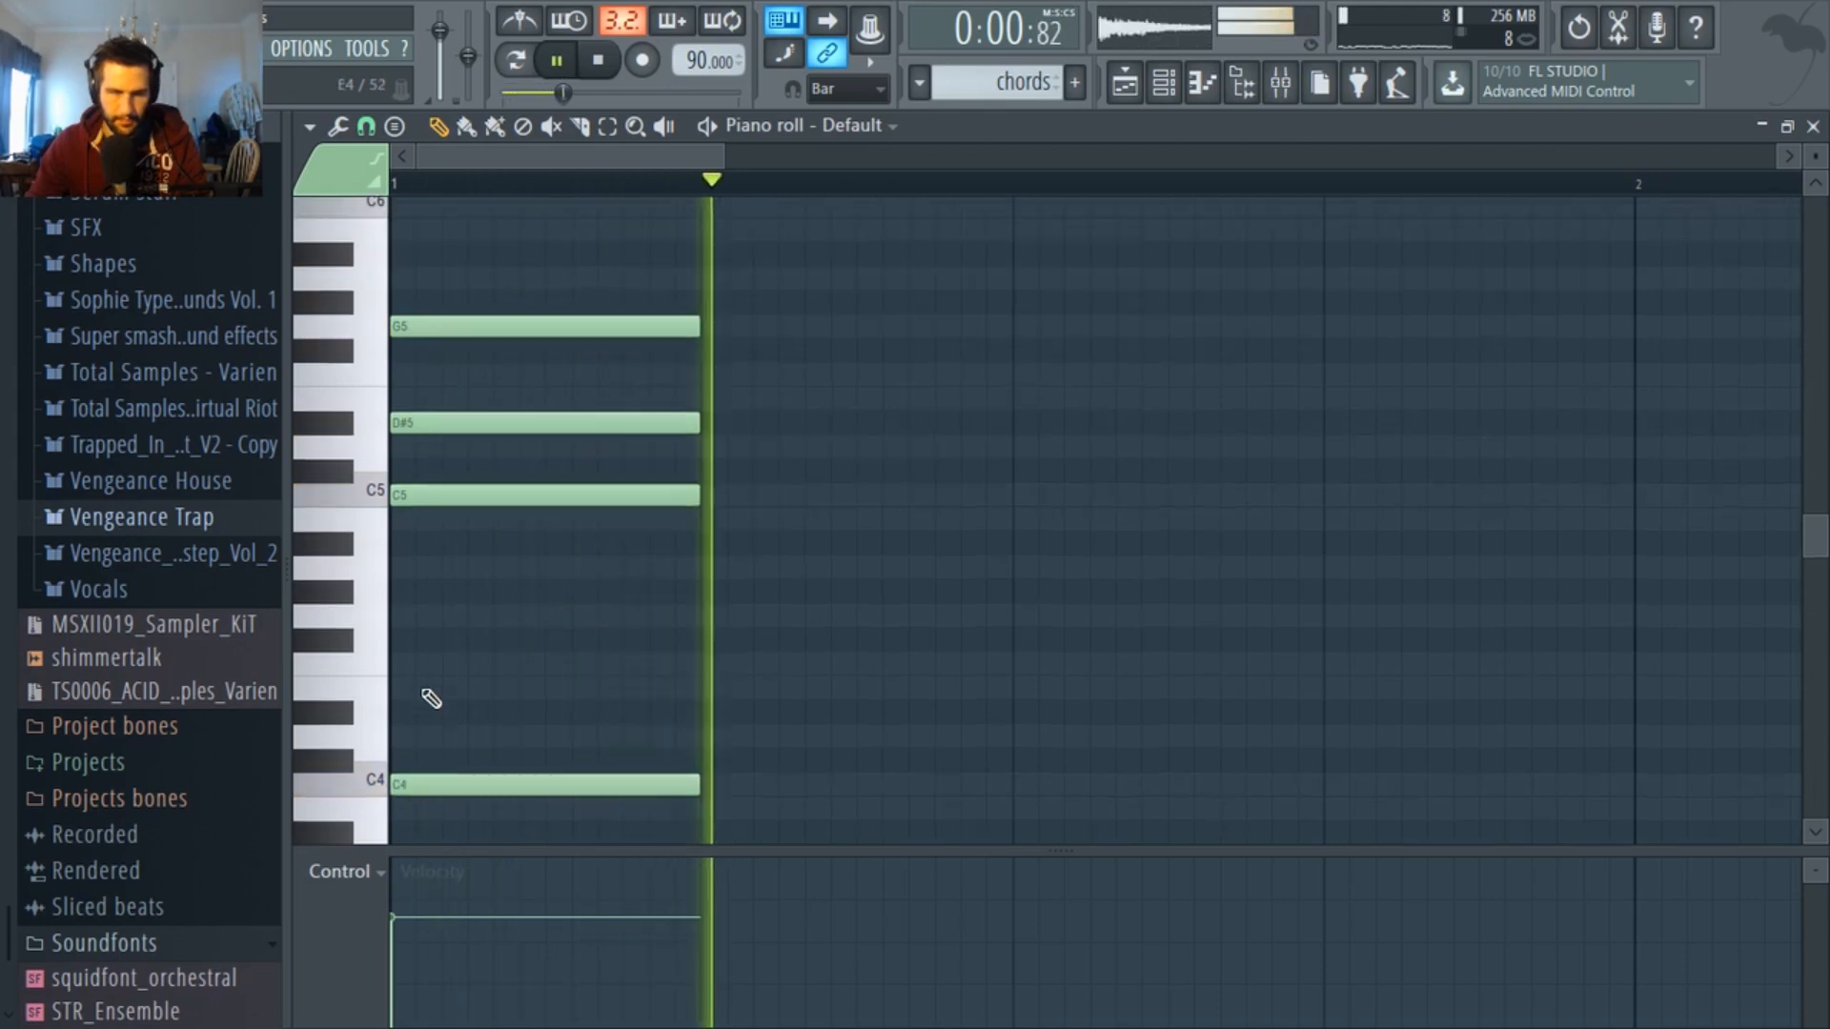
key(space)
Add a one-beat C6 note on top of the chord and play the result.
drag(420, 438, 359, 375)
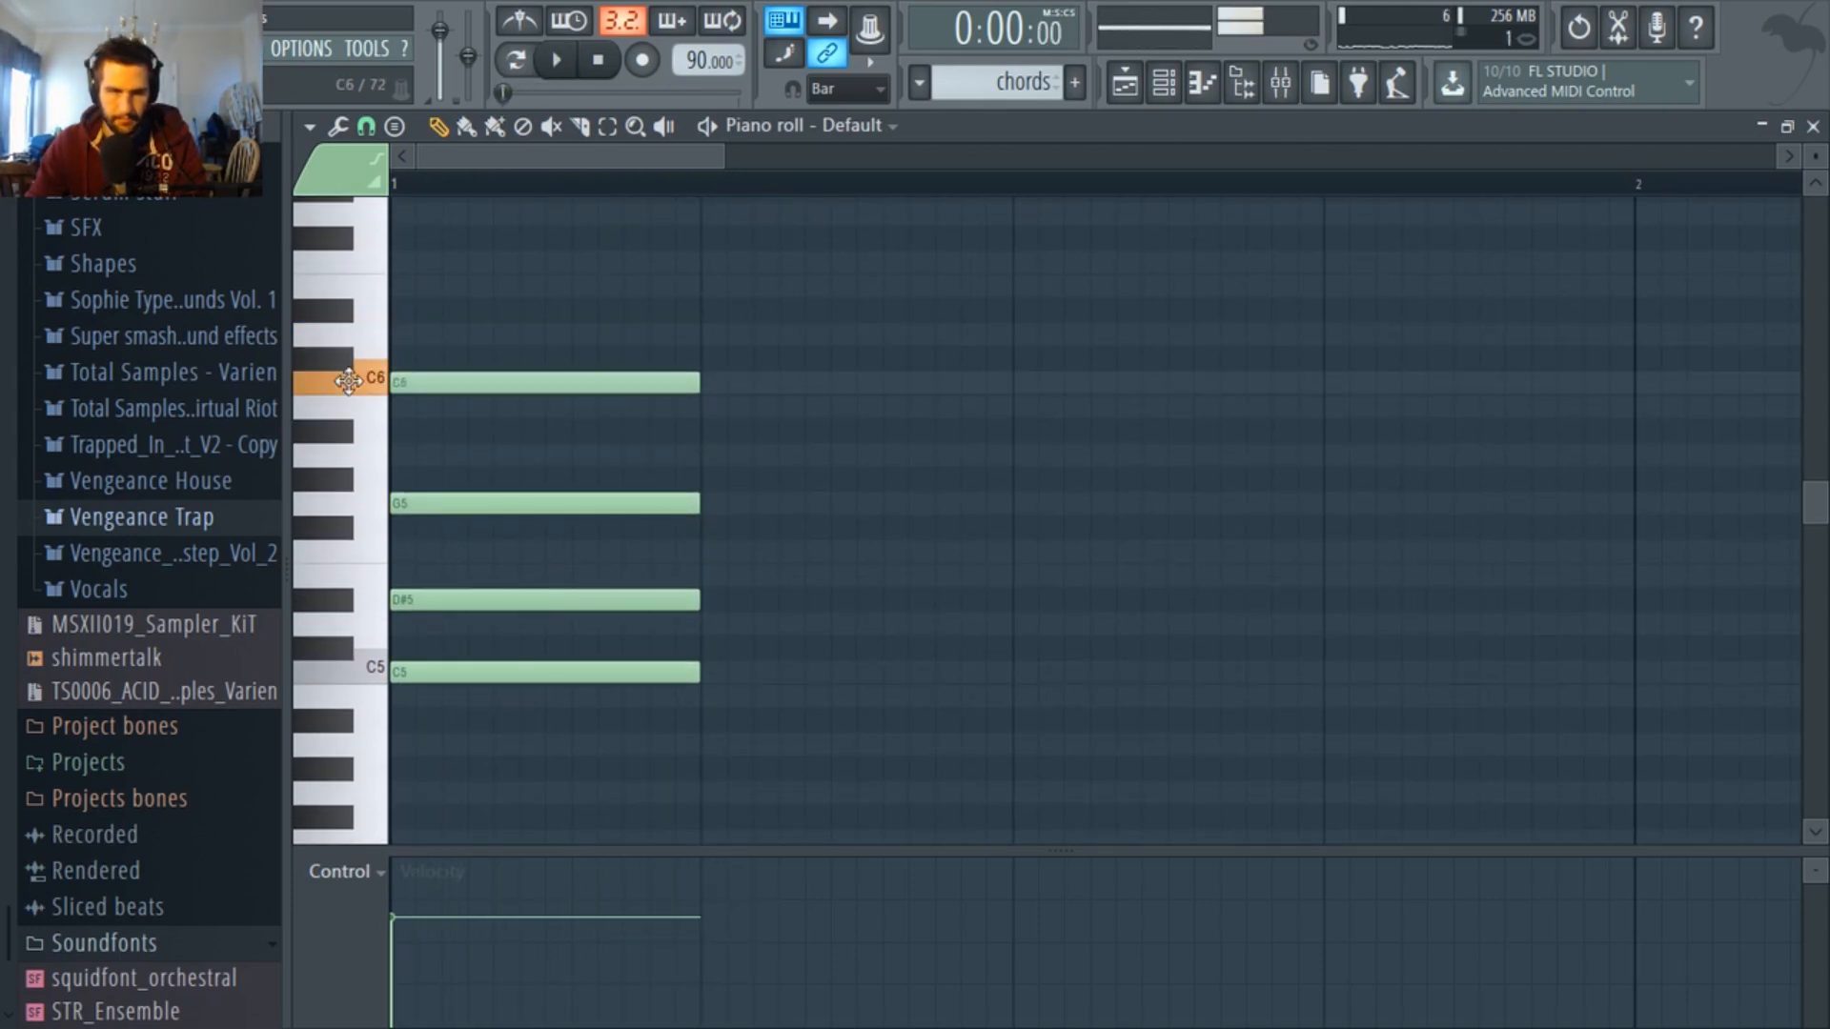
key(space)
scroll(543, 563, up, 3)
key(space)
key(space)
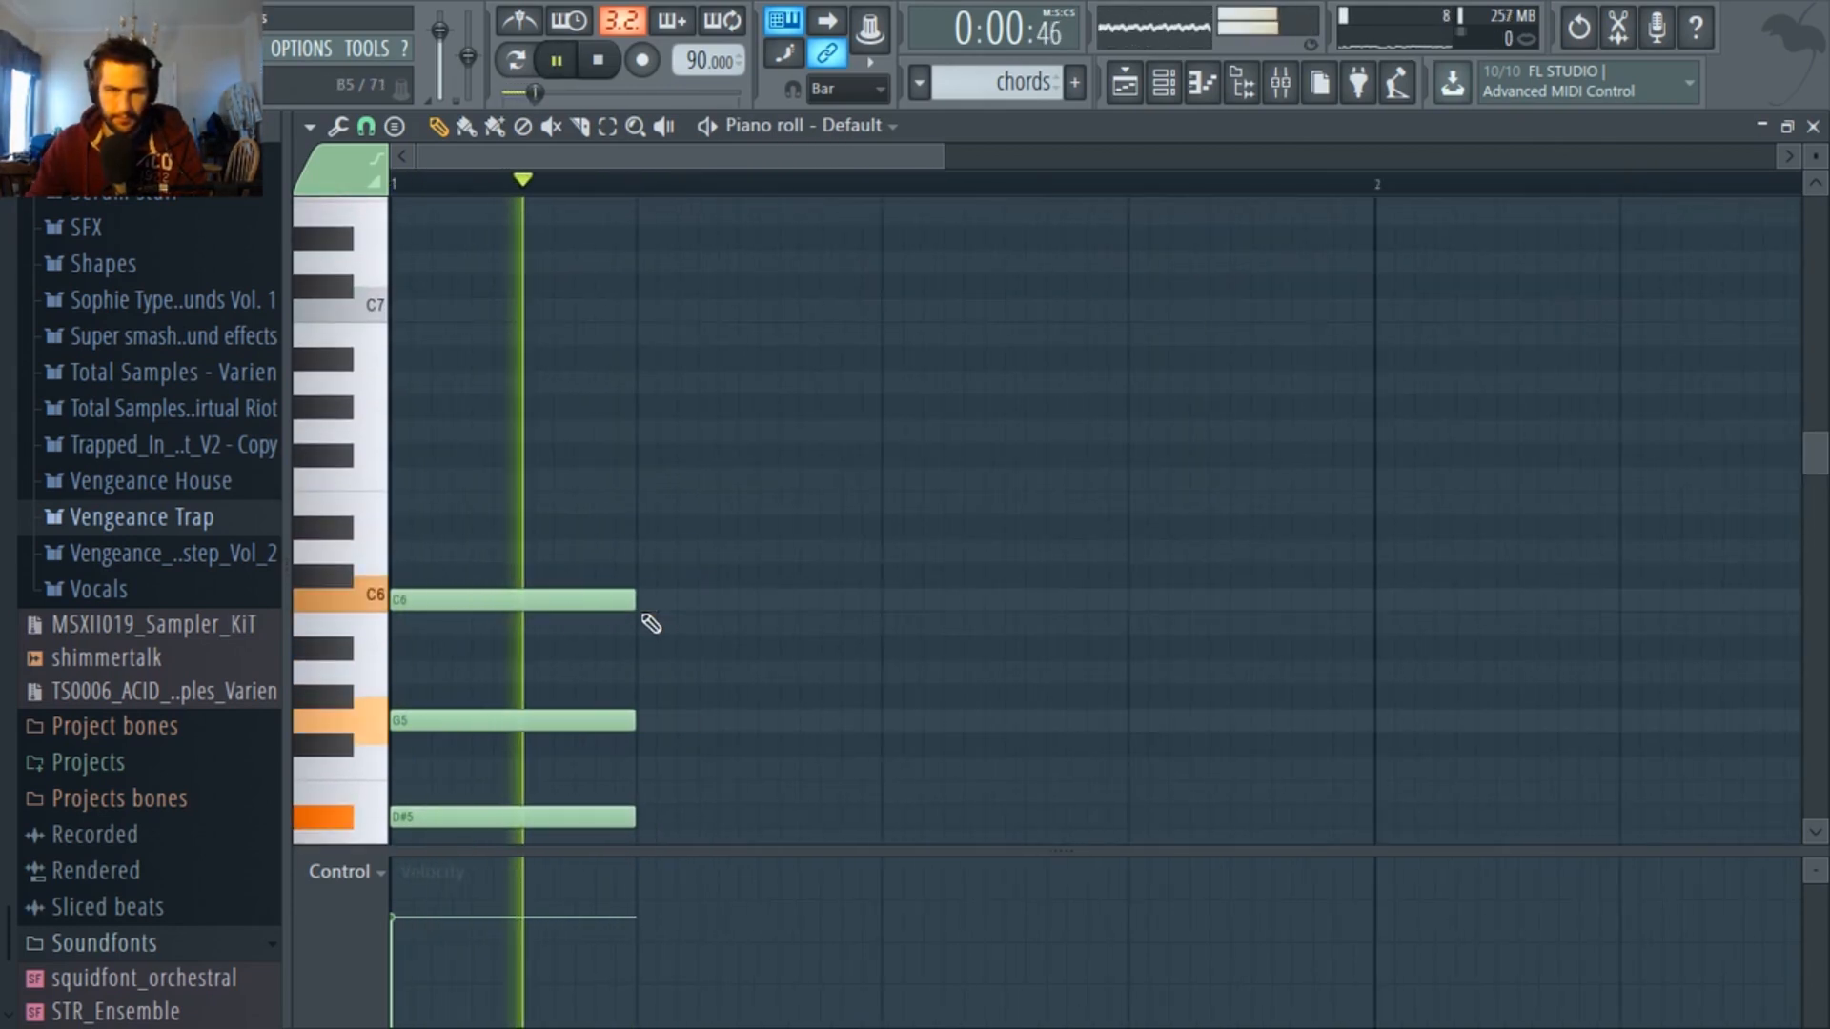
Reopen Fruity Reeverb 2 on mixer track 9 and lower its wet and early reflection levels while the beat plays.
click(1283, 86)
key(space)
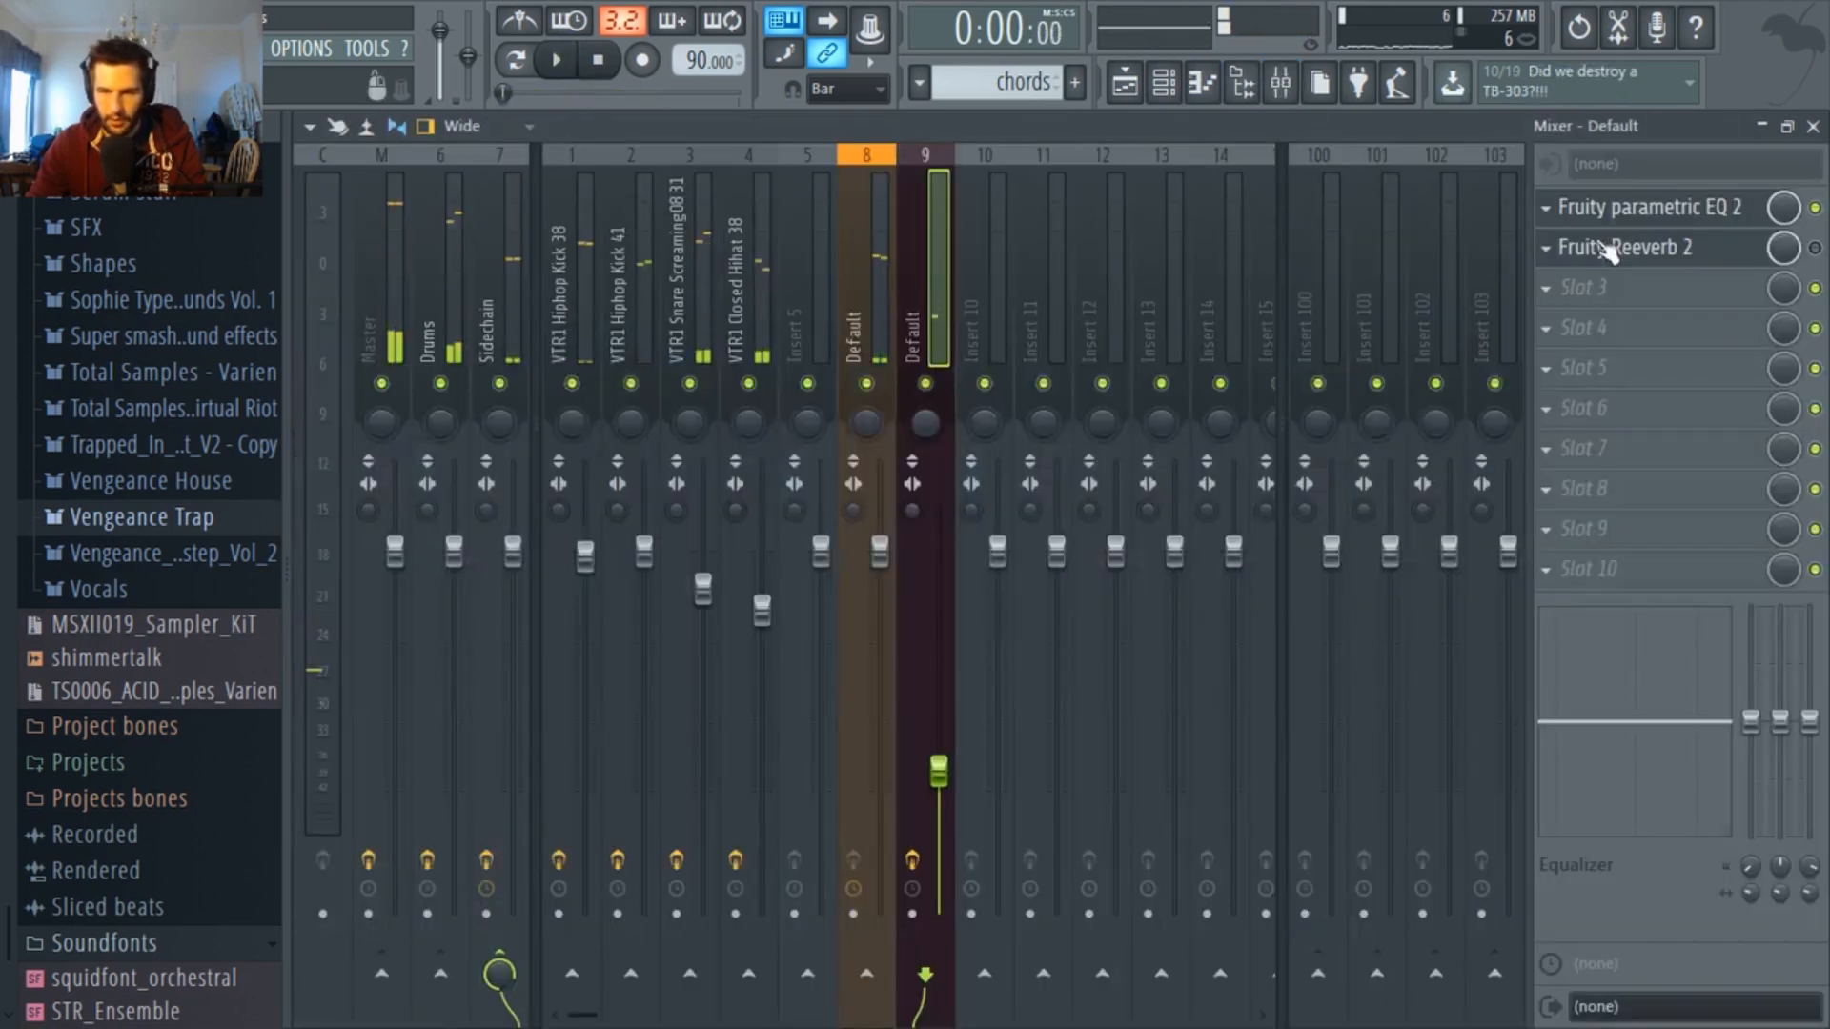
click(1658, 249)
key(space)
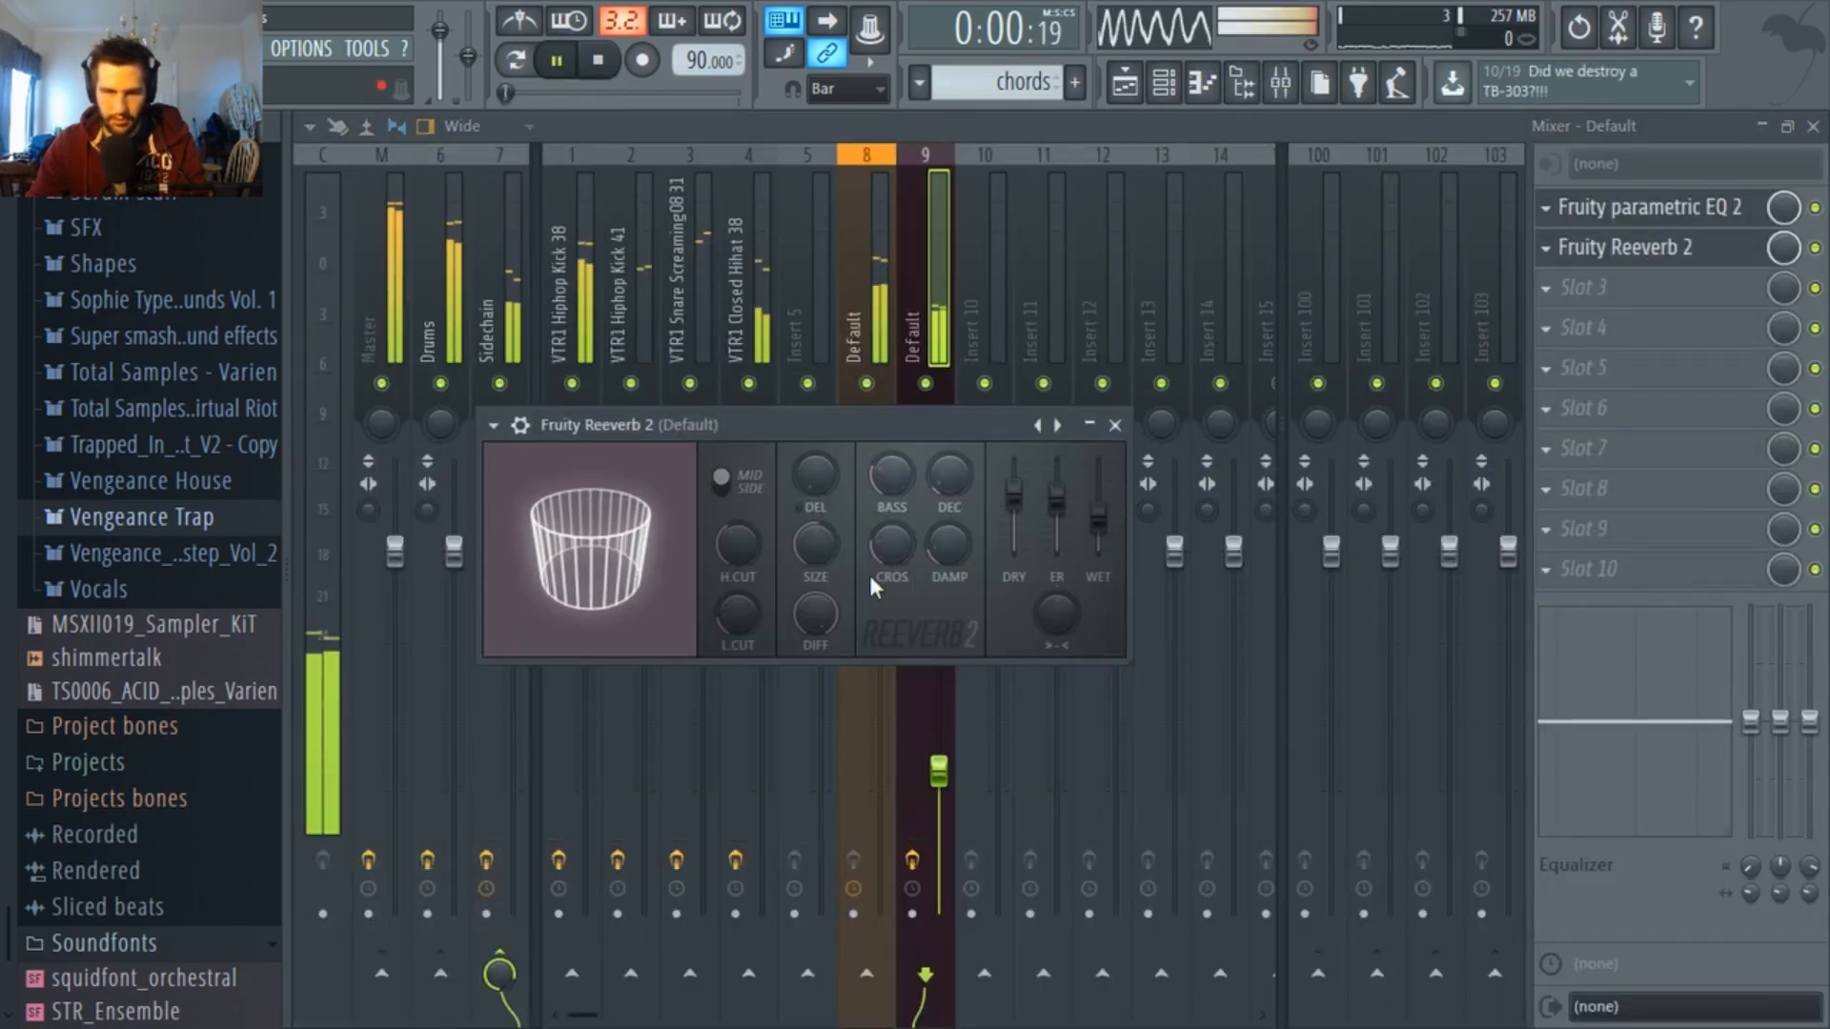
drag(1056, 505, 1056, 516)
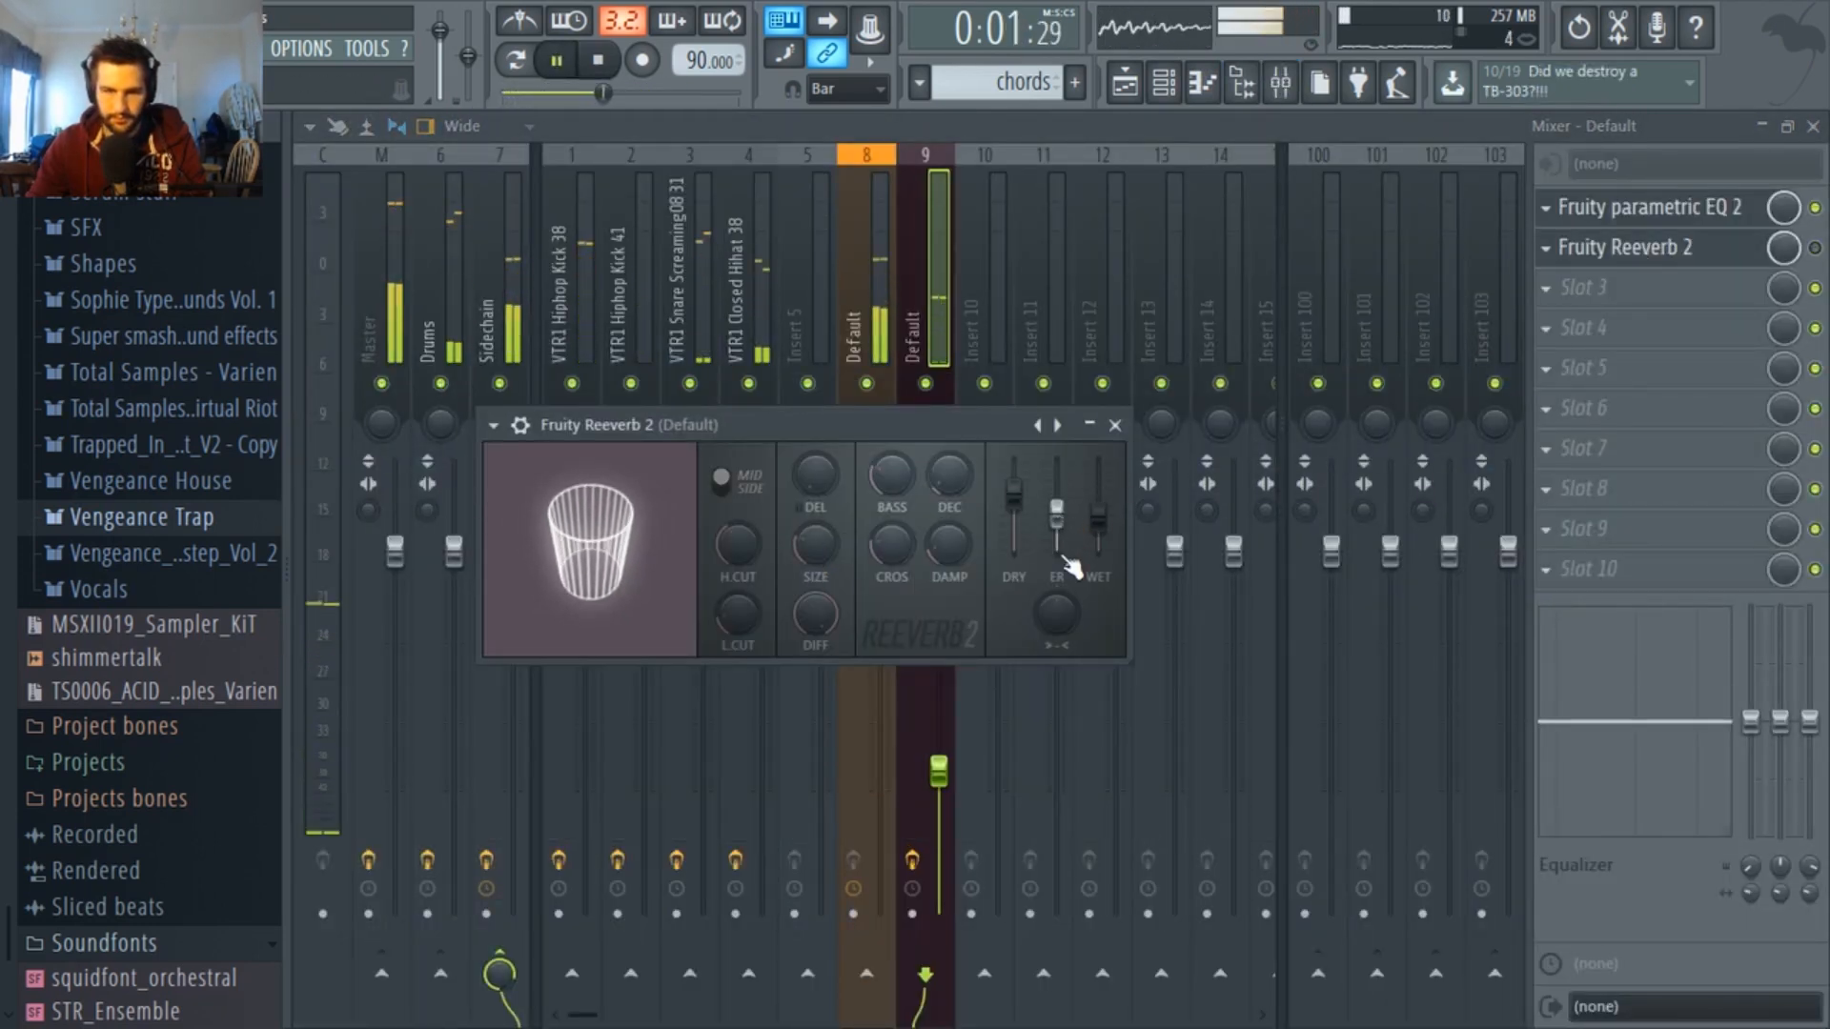
drag(740, 546, 739, 605)
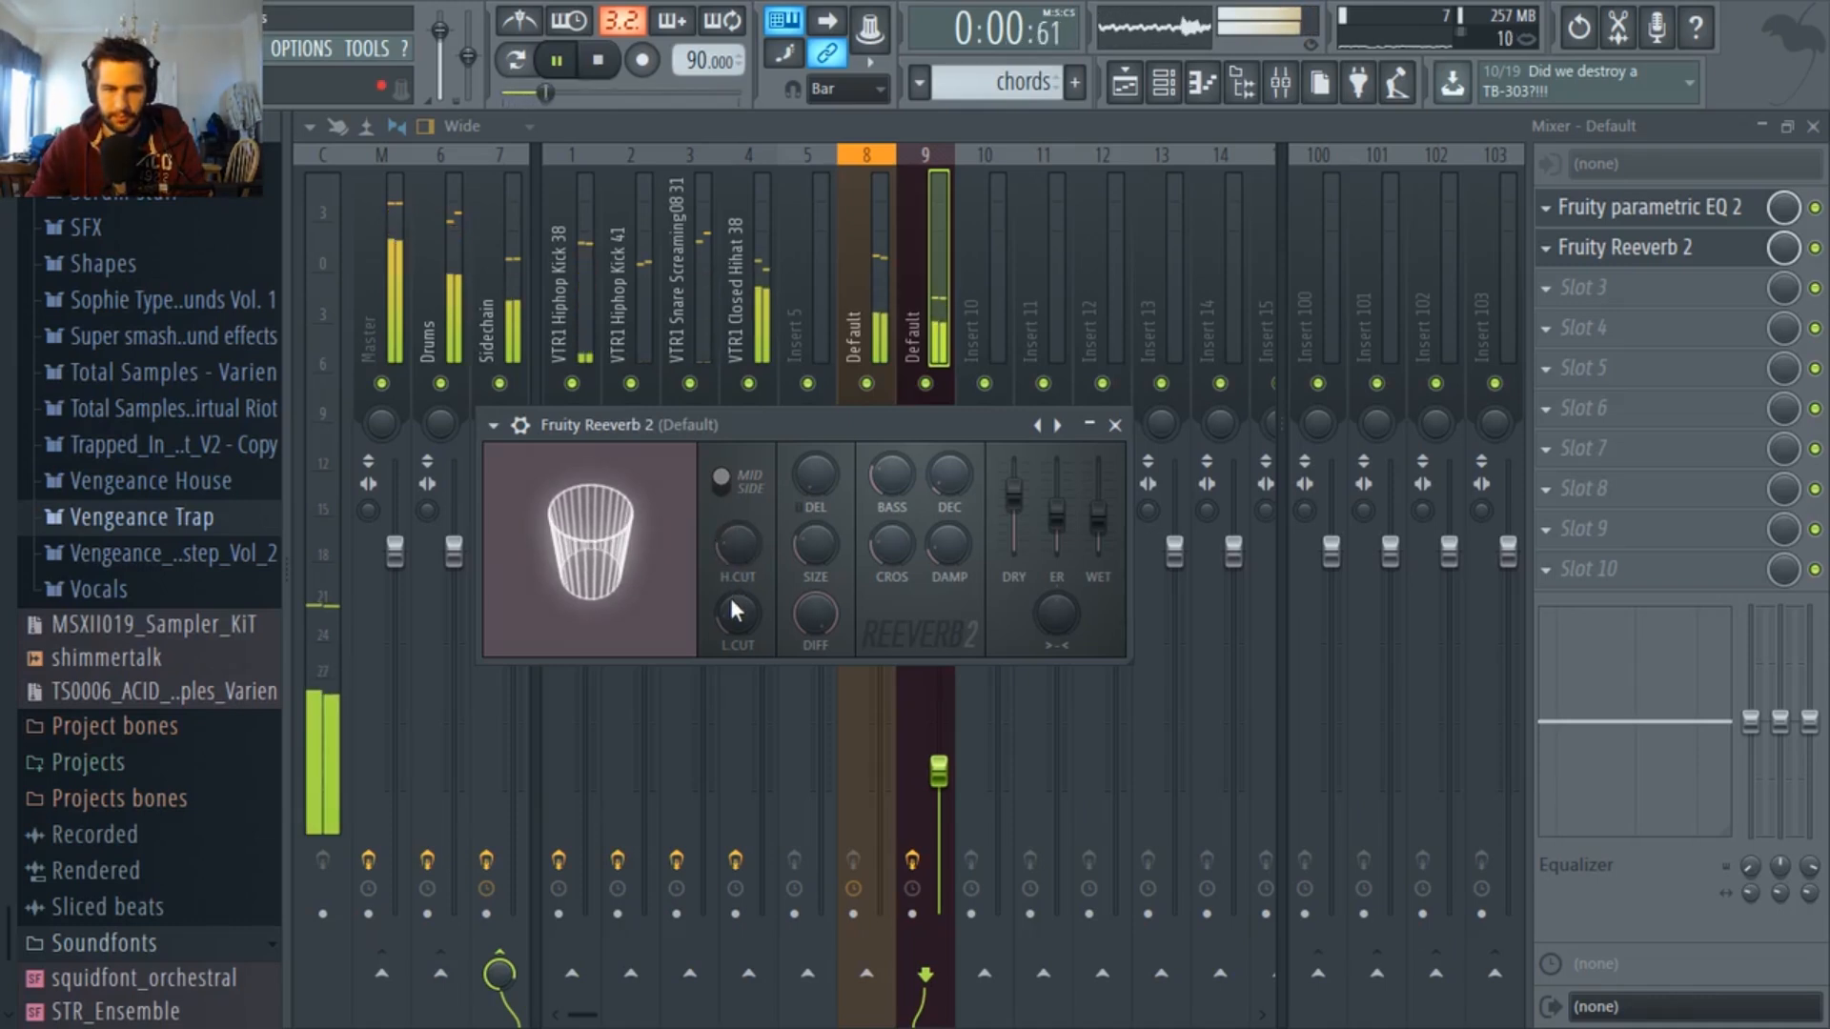
key(space)
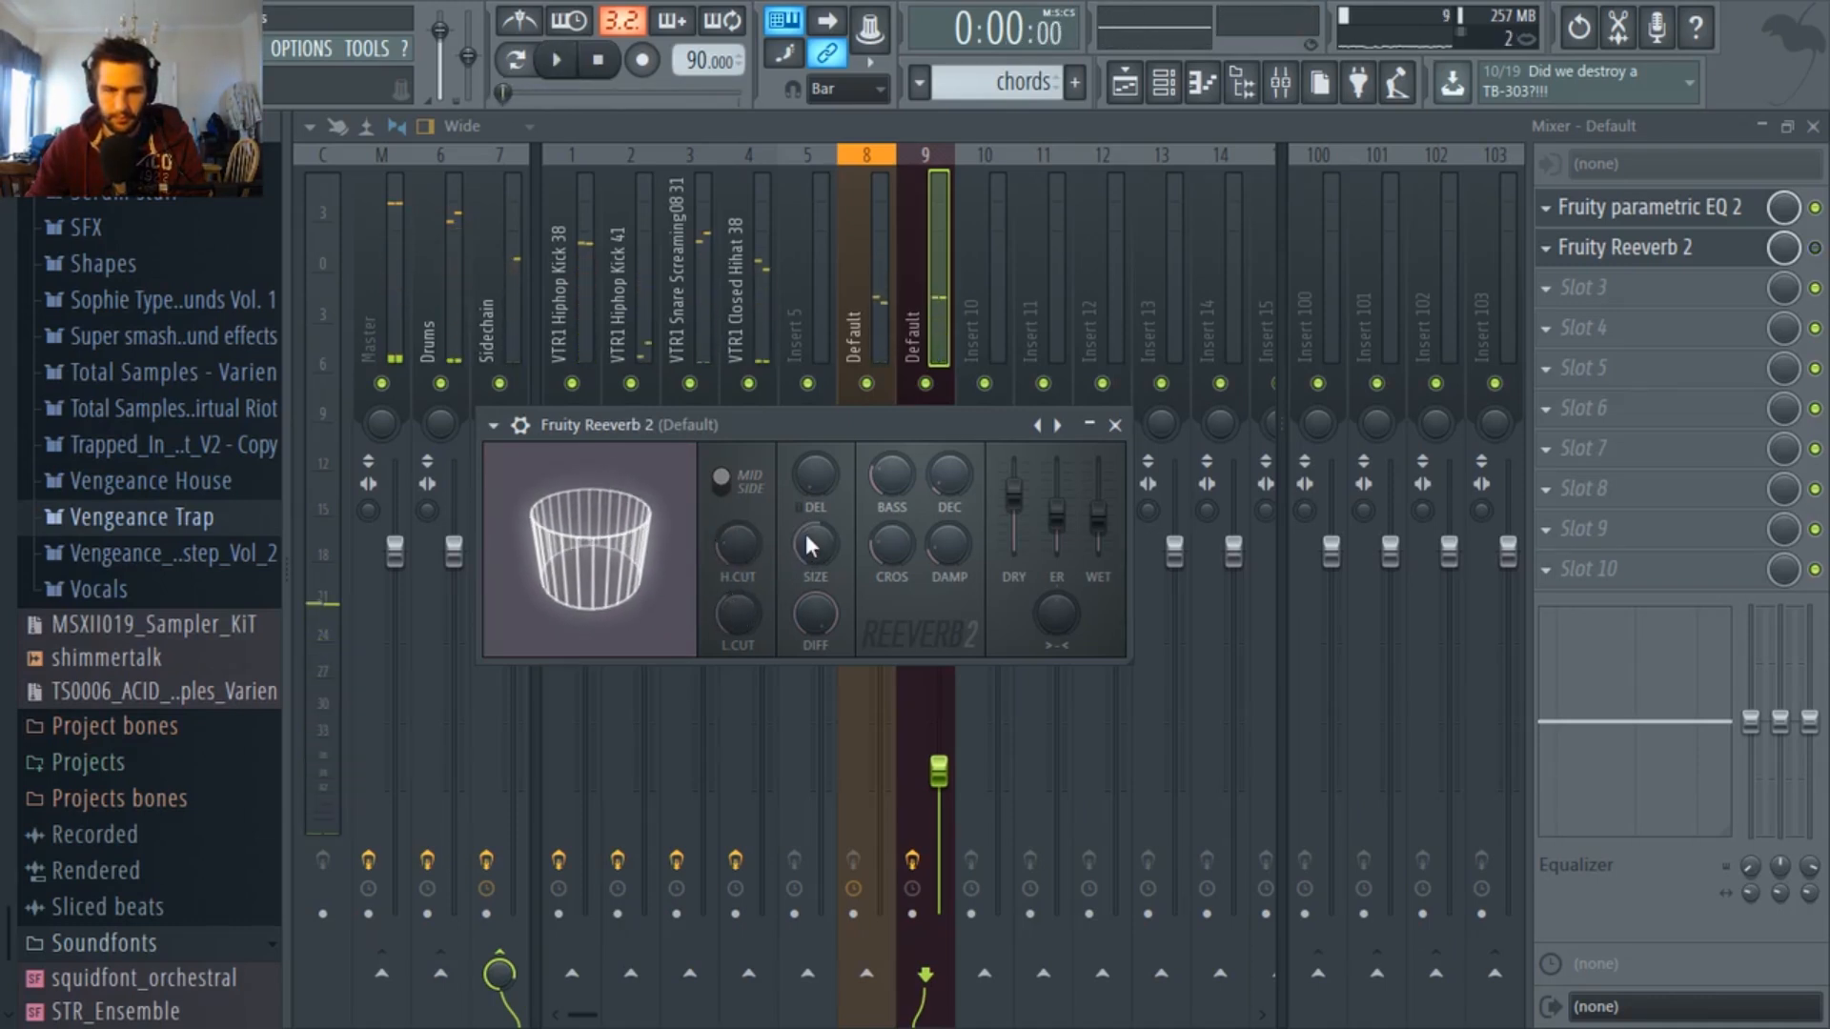
Raise Reeverb 2's wet level slightly, adjust its stereo separation, and audition the change.
drag(1098, 518, 1098, 496)
key(space)
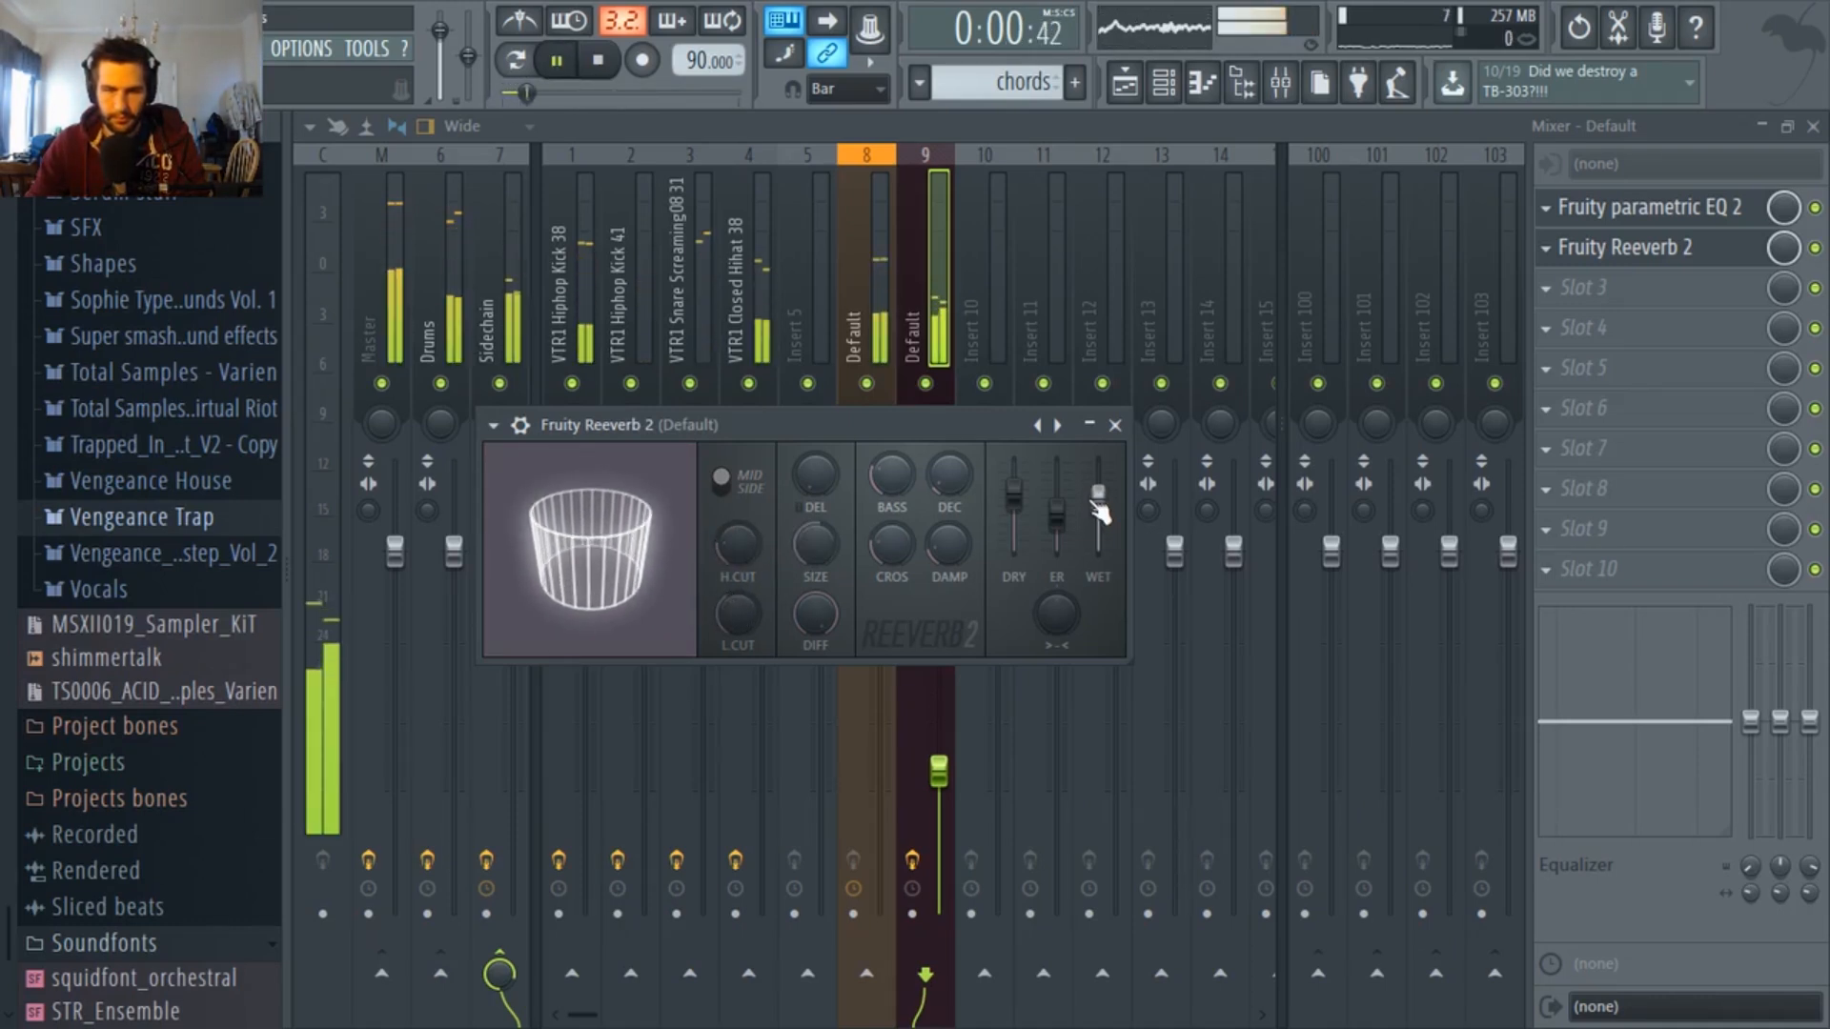
key(space)
key(space)
drag(1055, 612, 1054, 623)
key(space)
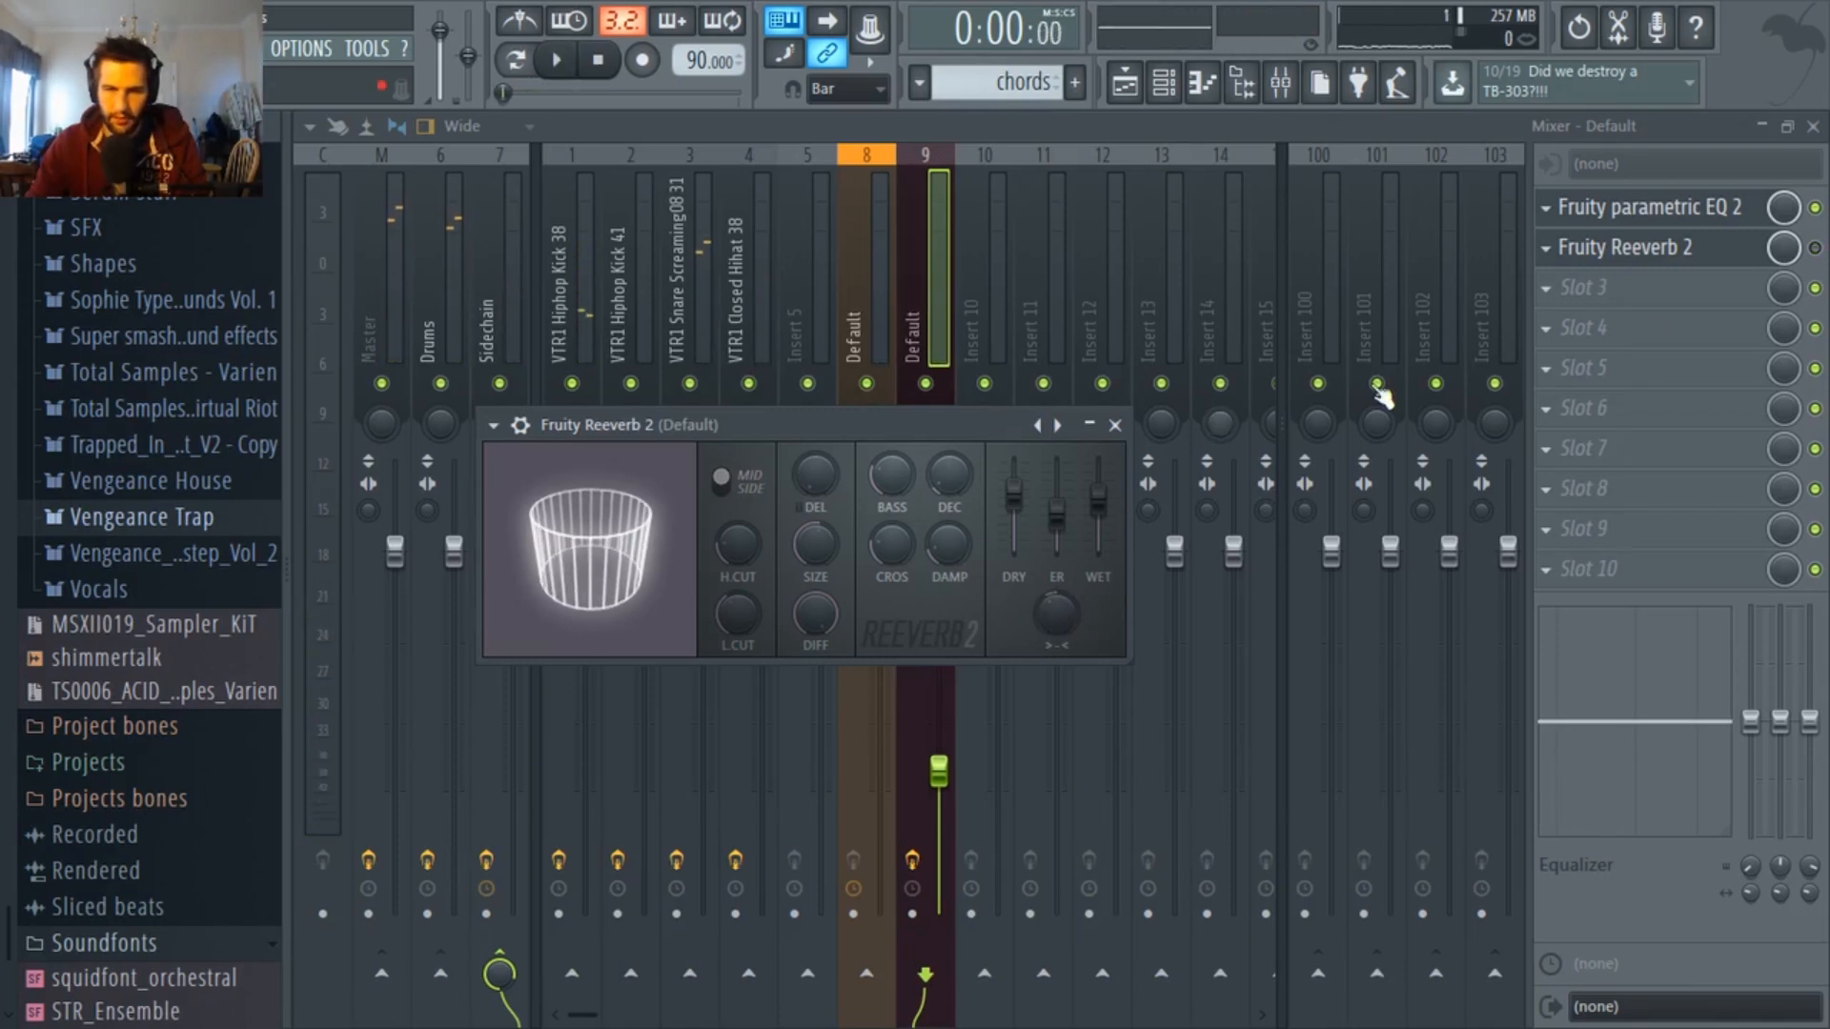
Add a Kontakt 5 channel, load a piano instrument, and set up a pattern named piano for it.
key(space)
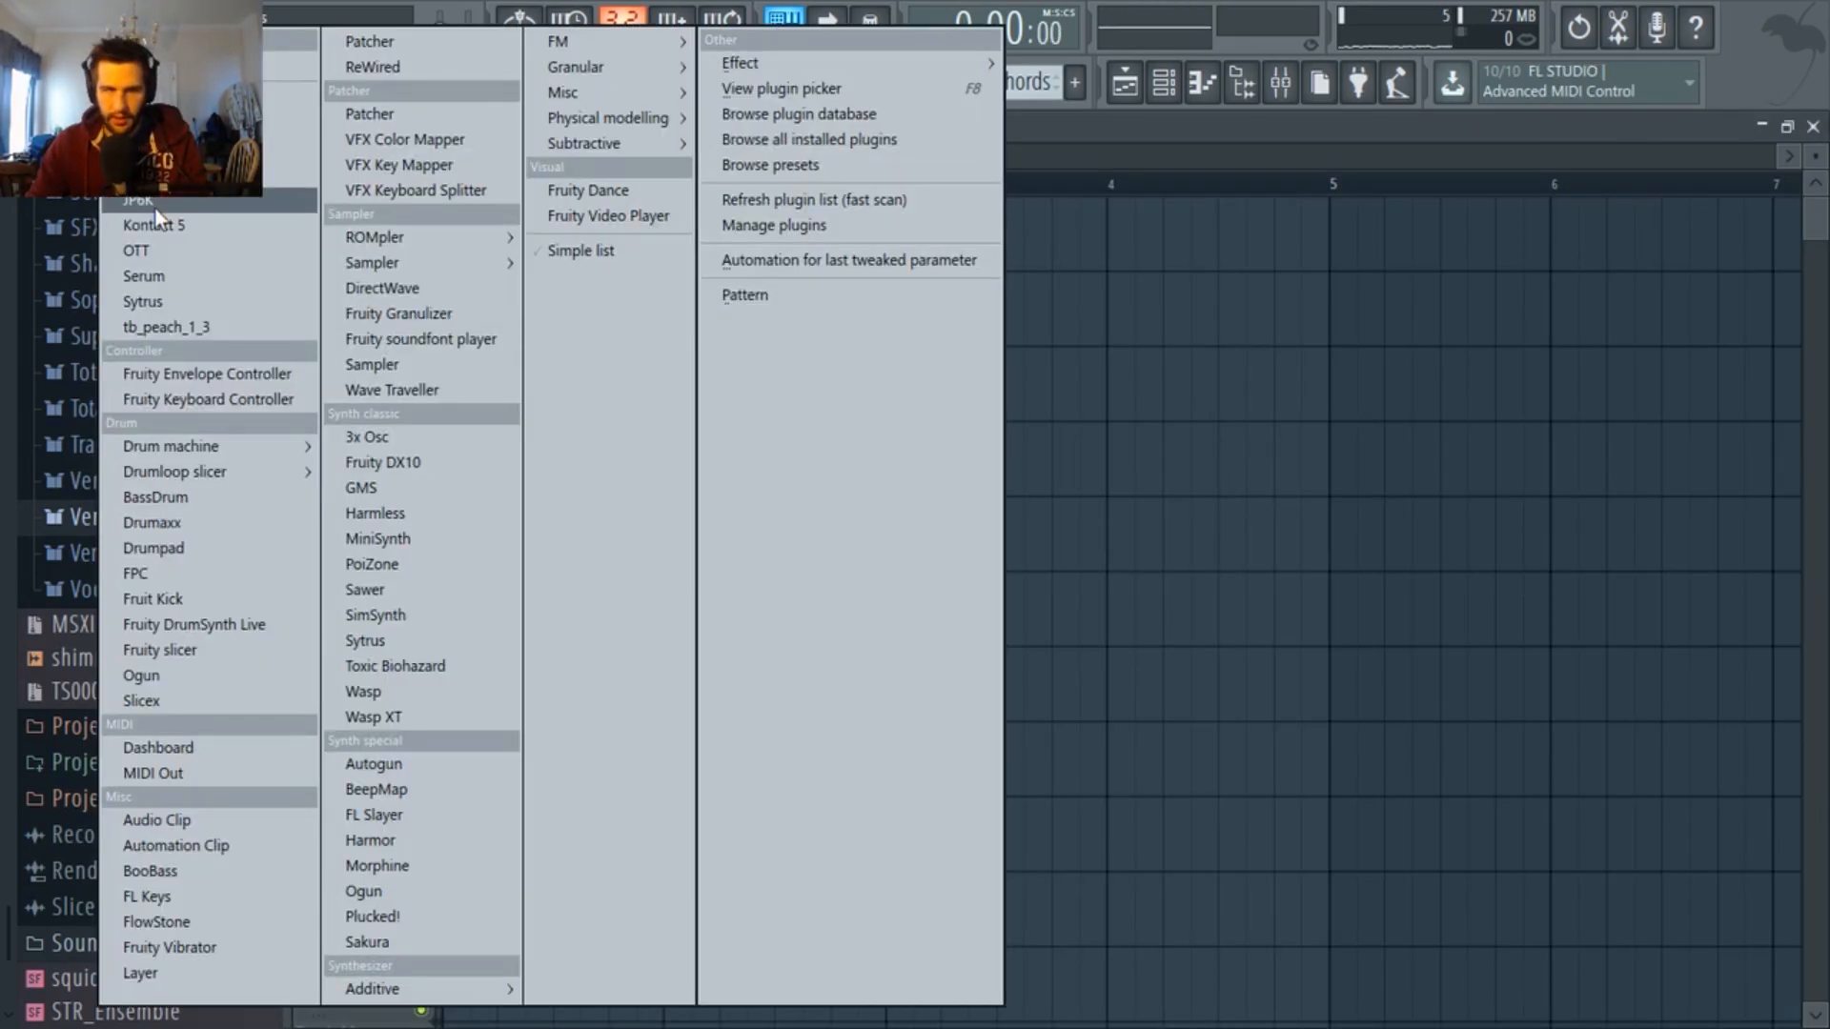
click(158, 221)
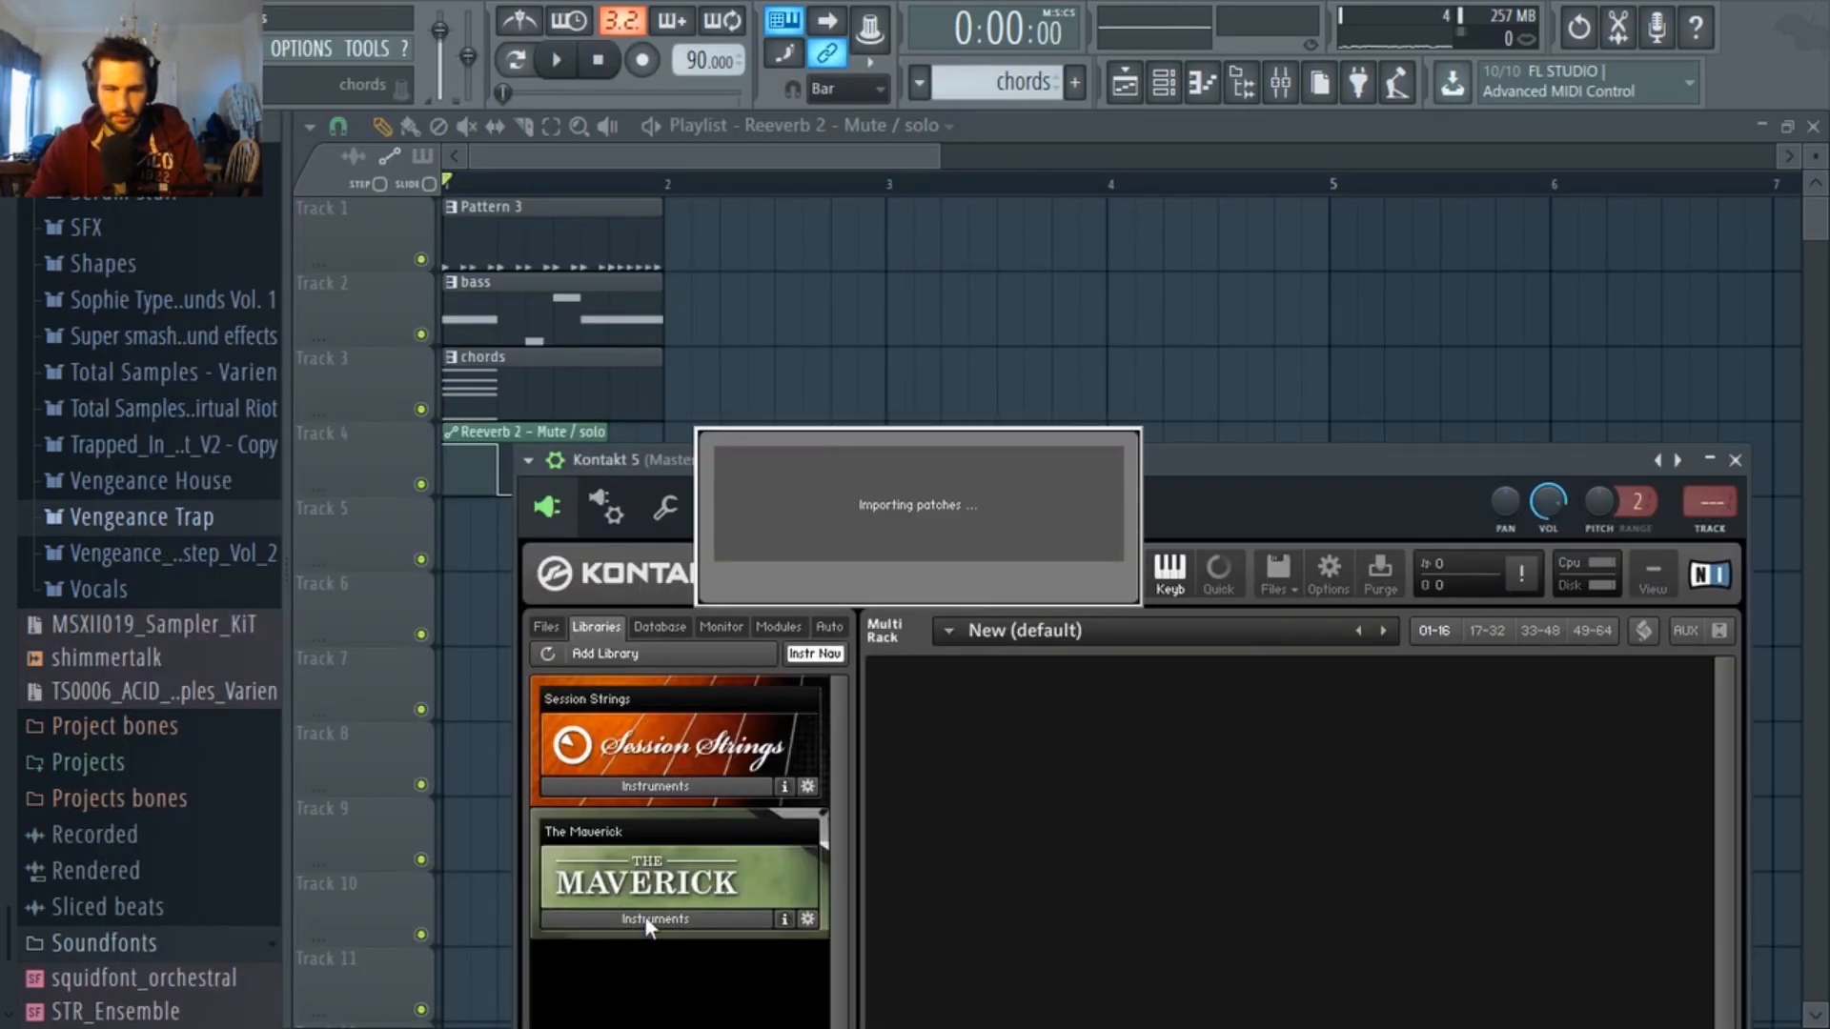
click(575, 782)
click(575, 781)
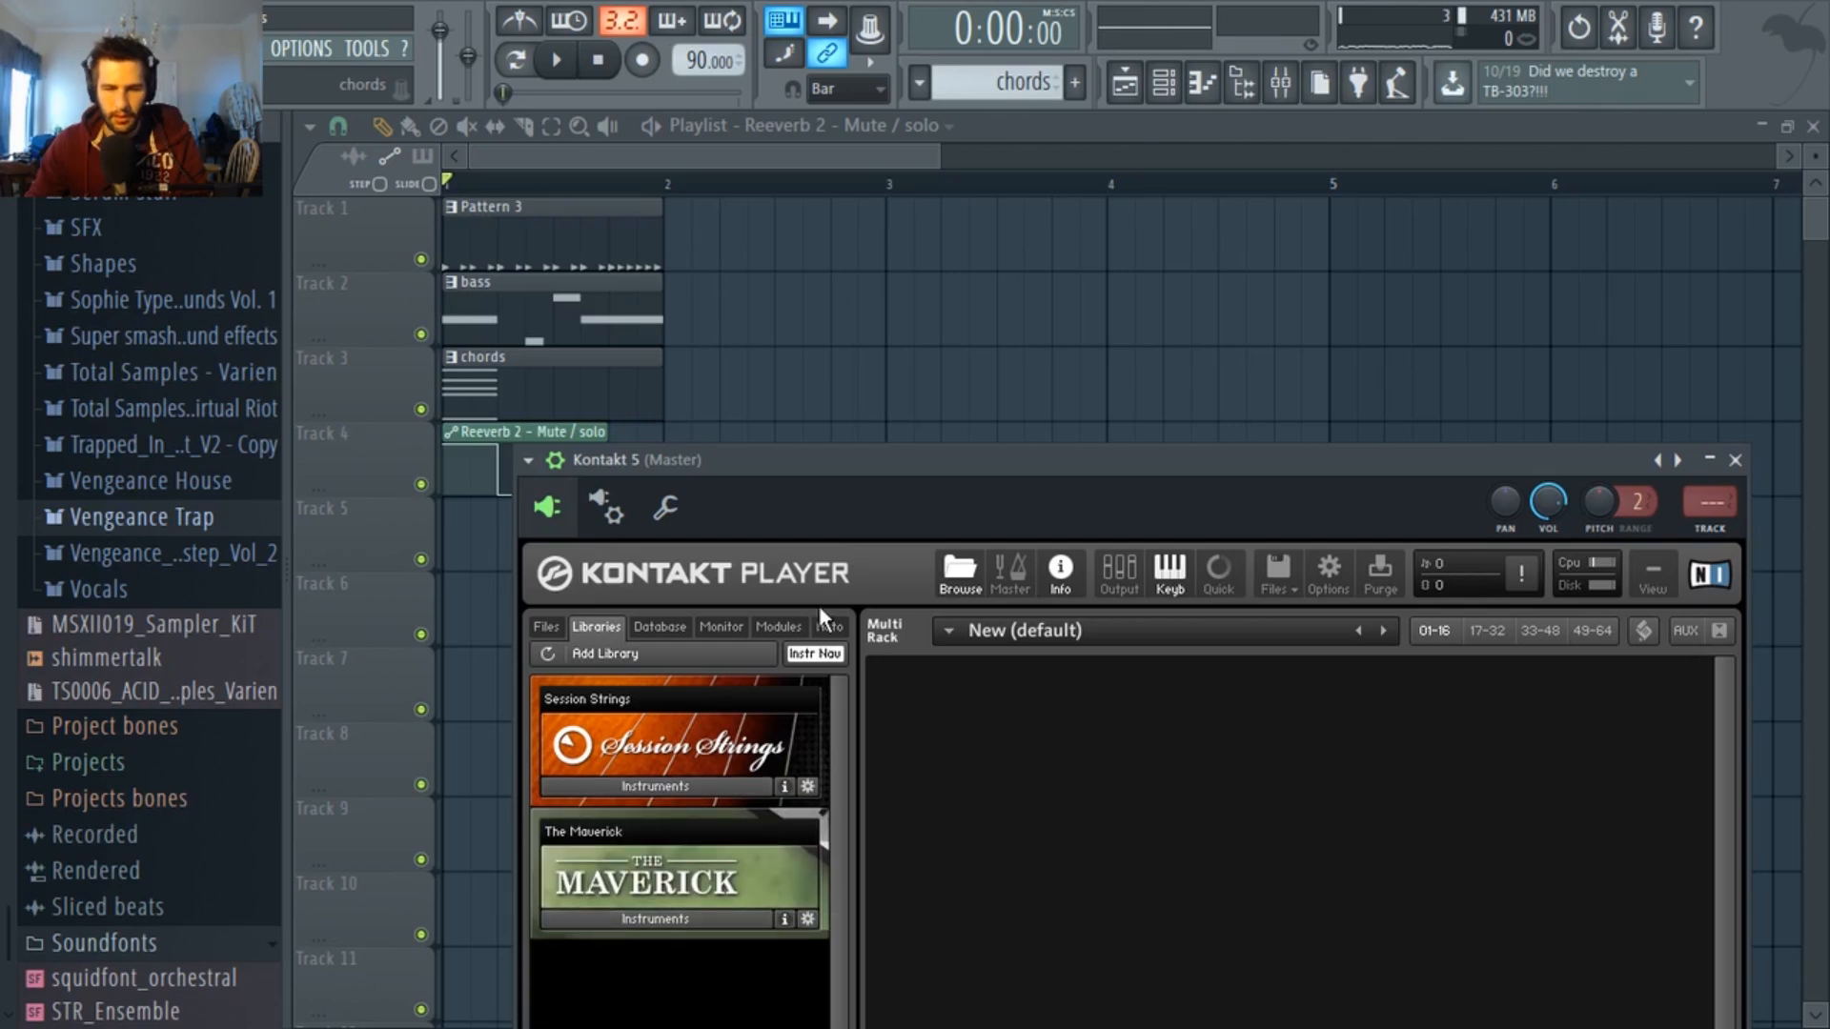
click(566, 463)
drag(615, 462, 607, 191)
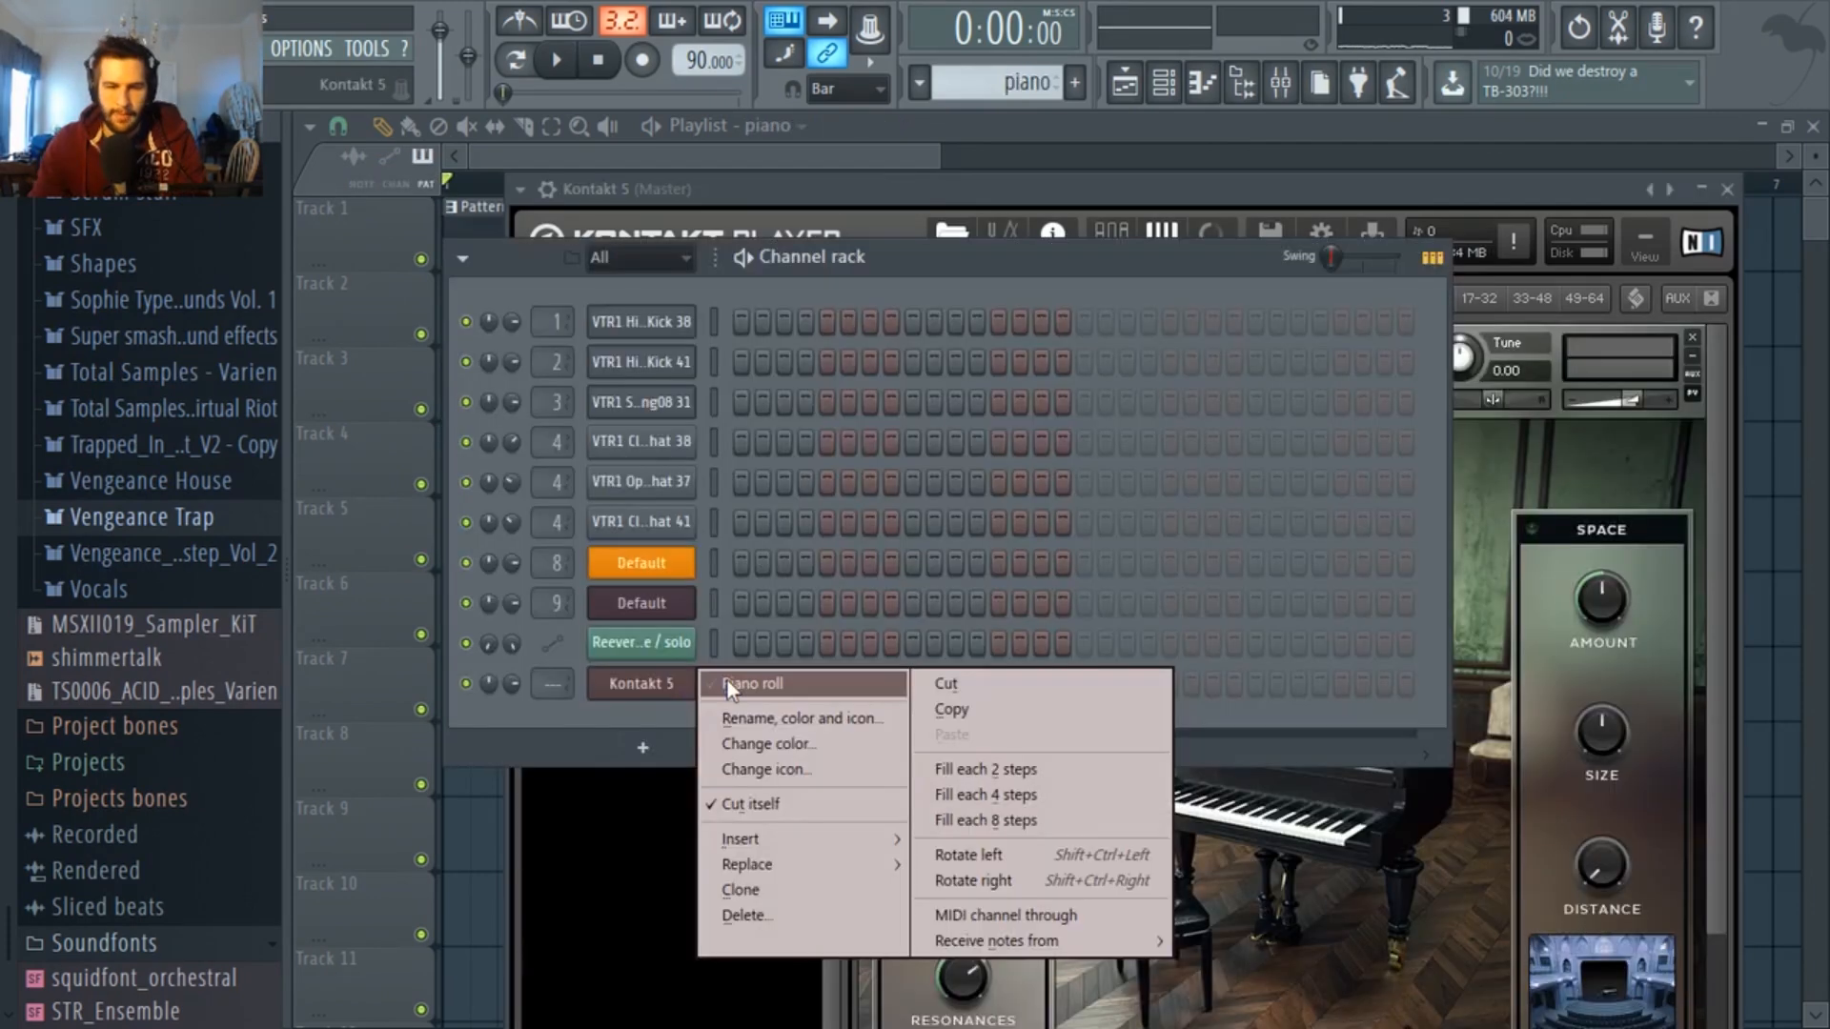
Enter four half-beat C6 notes, one on each beat of bar 1, in the Kontakt 5 piano roll and play them.
click(726, 679)
scroll(497, 627, down, 6)
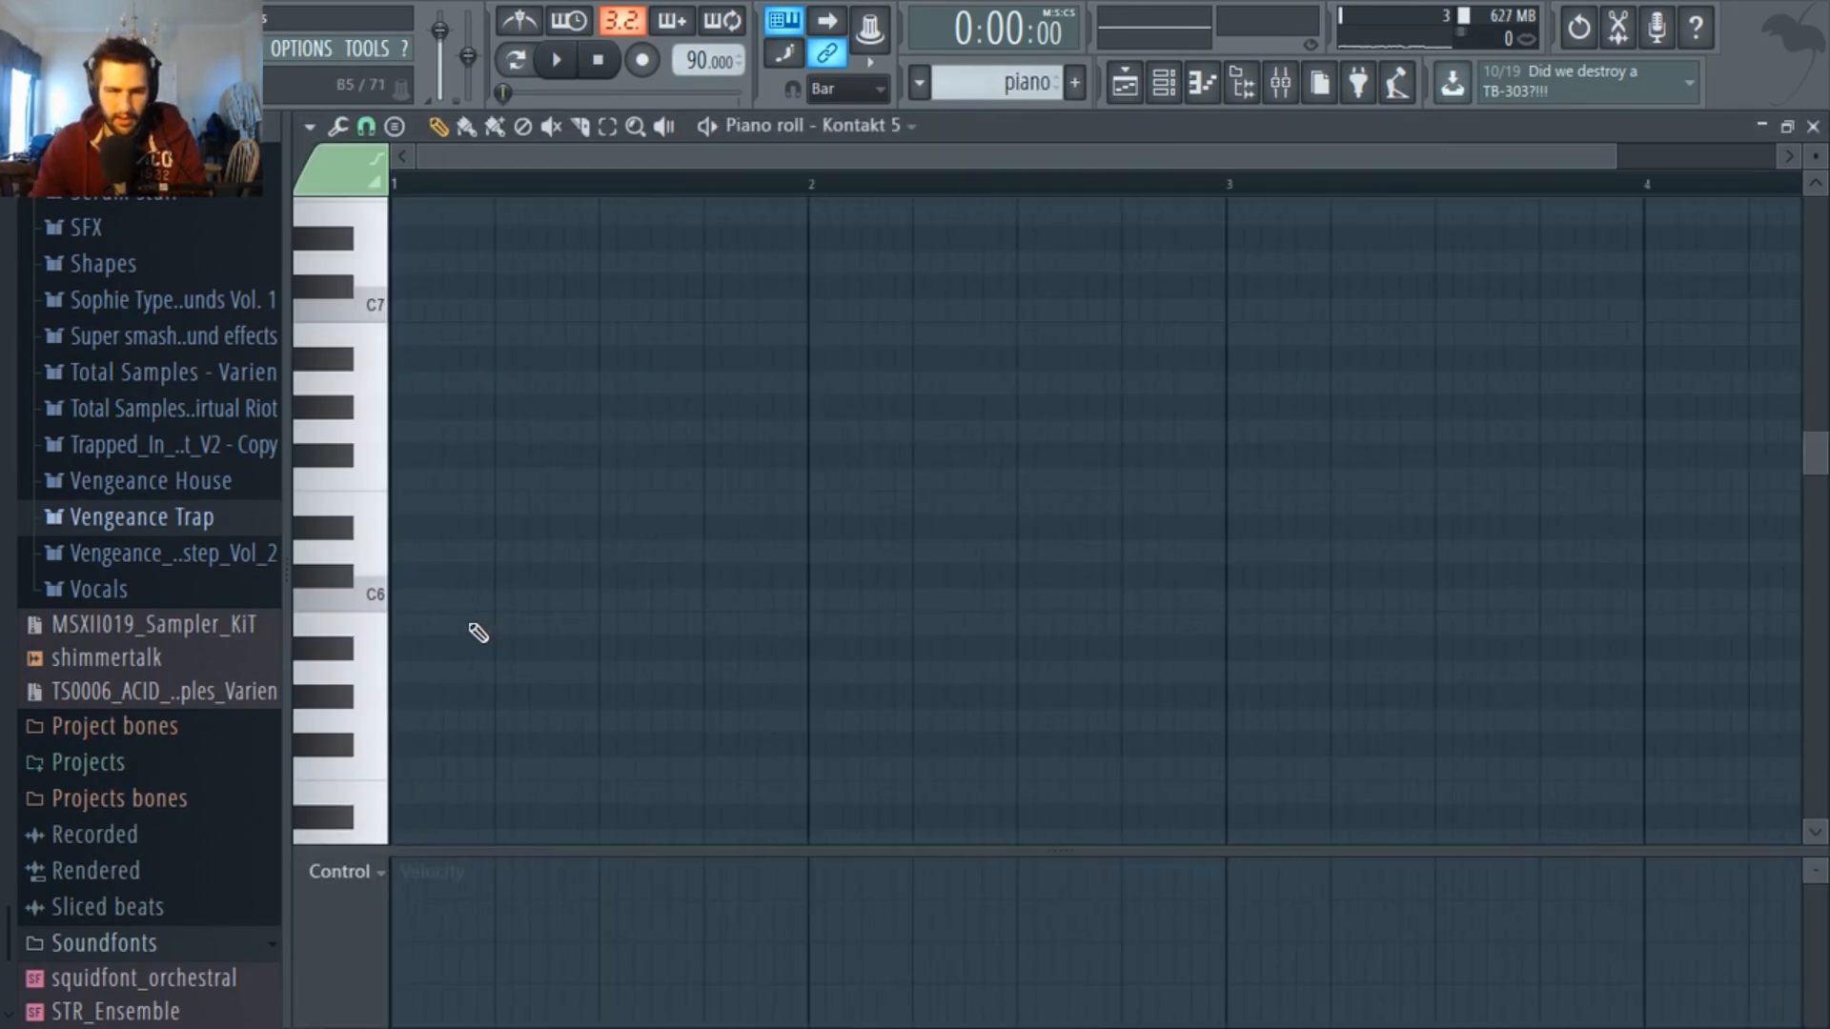
mouse_move(408, 662)
mouse_down()
mouse_move(390, 667)
mouse_move(442, 605)
mouse_up()
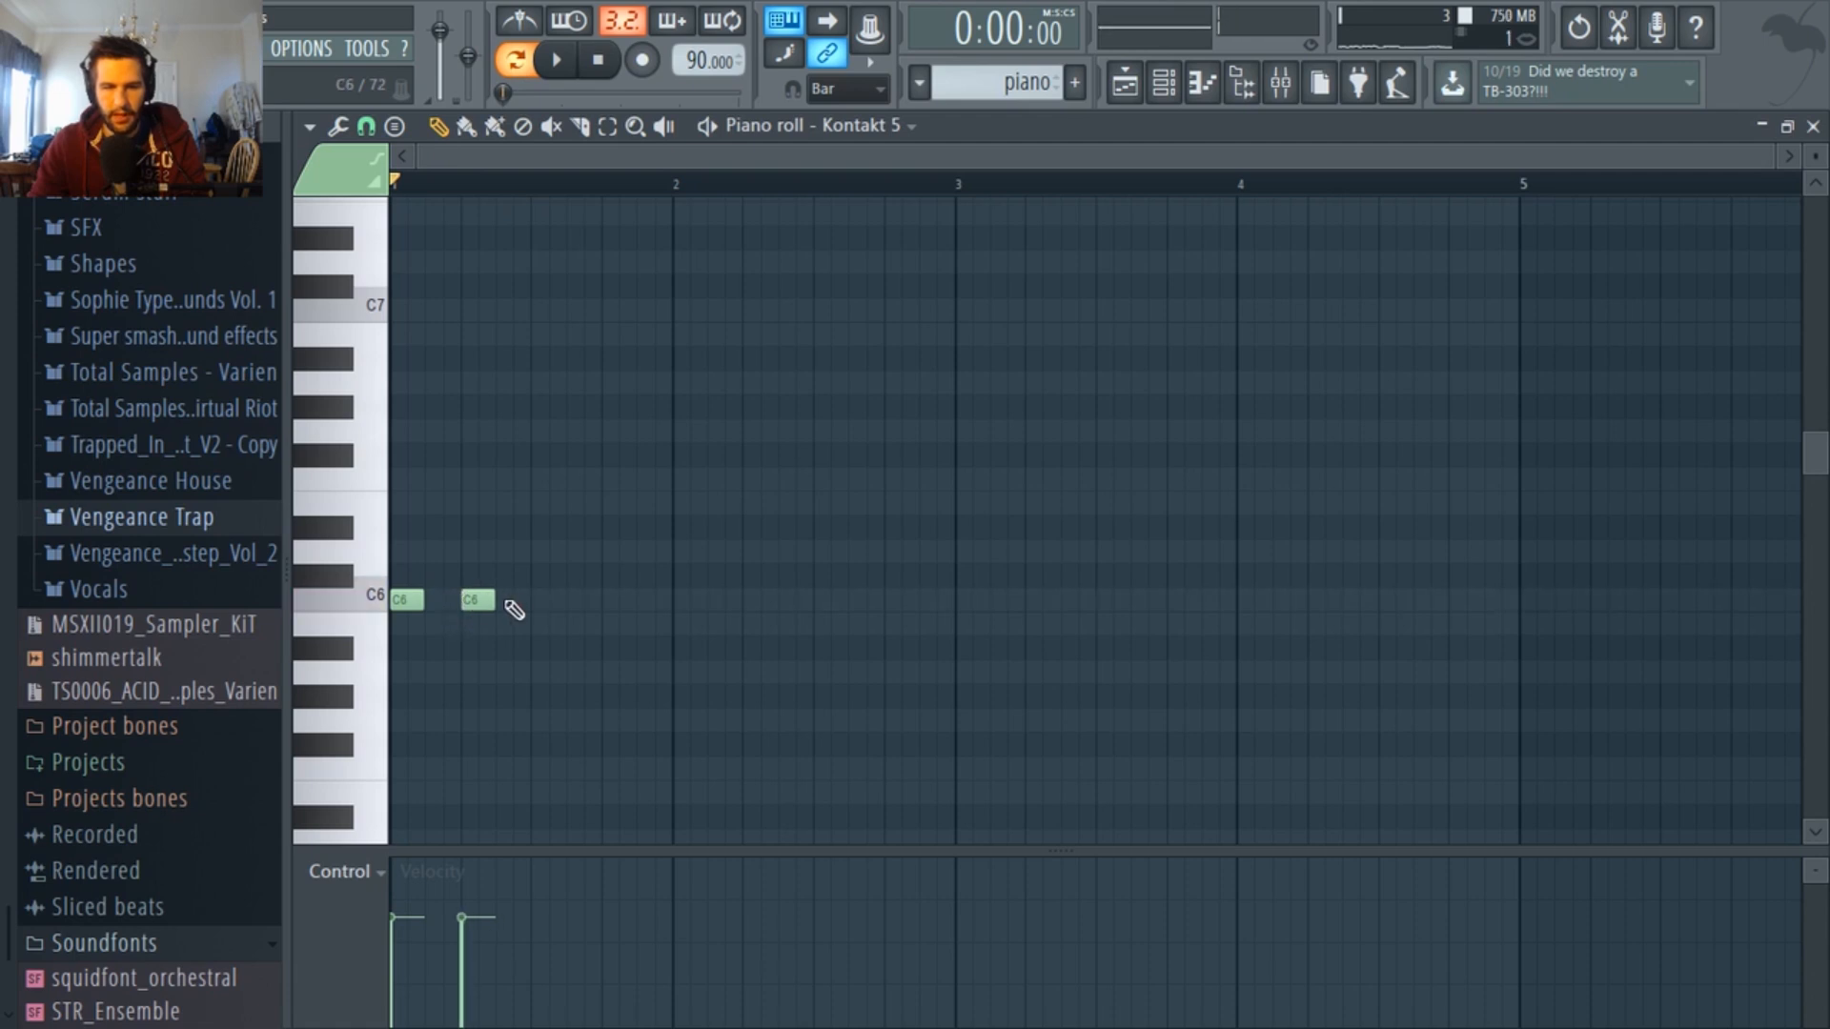
scroll(615, 610, up, 3)
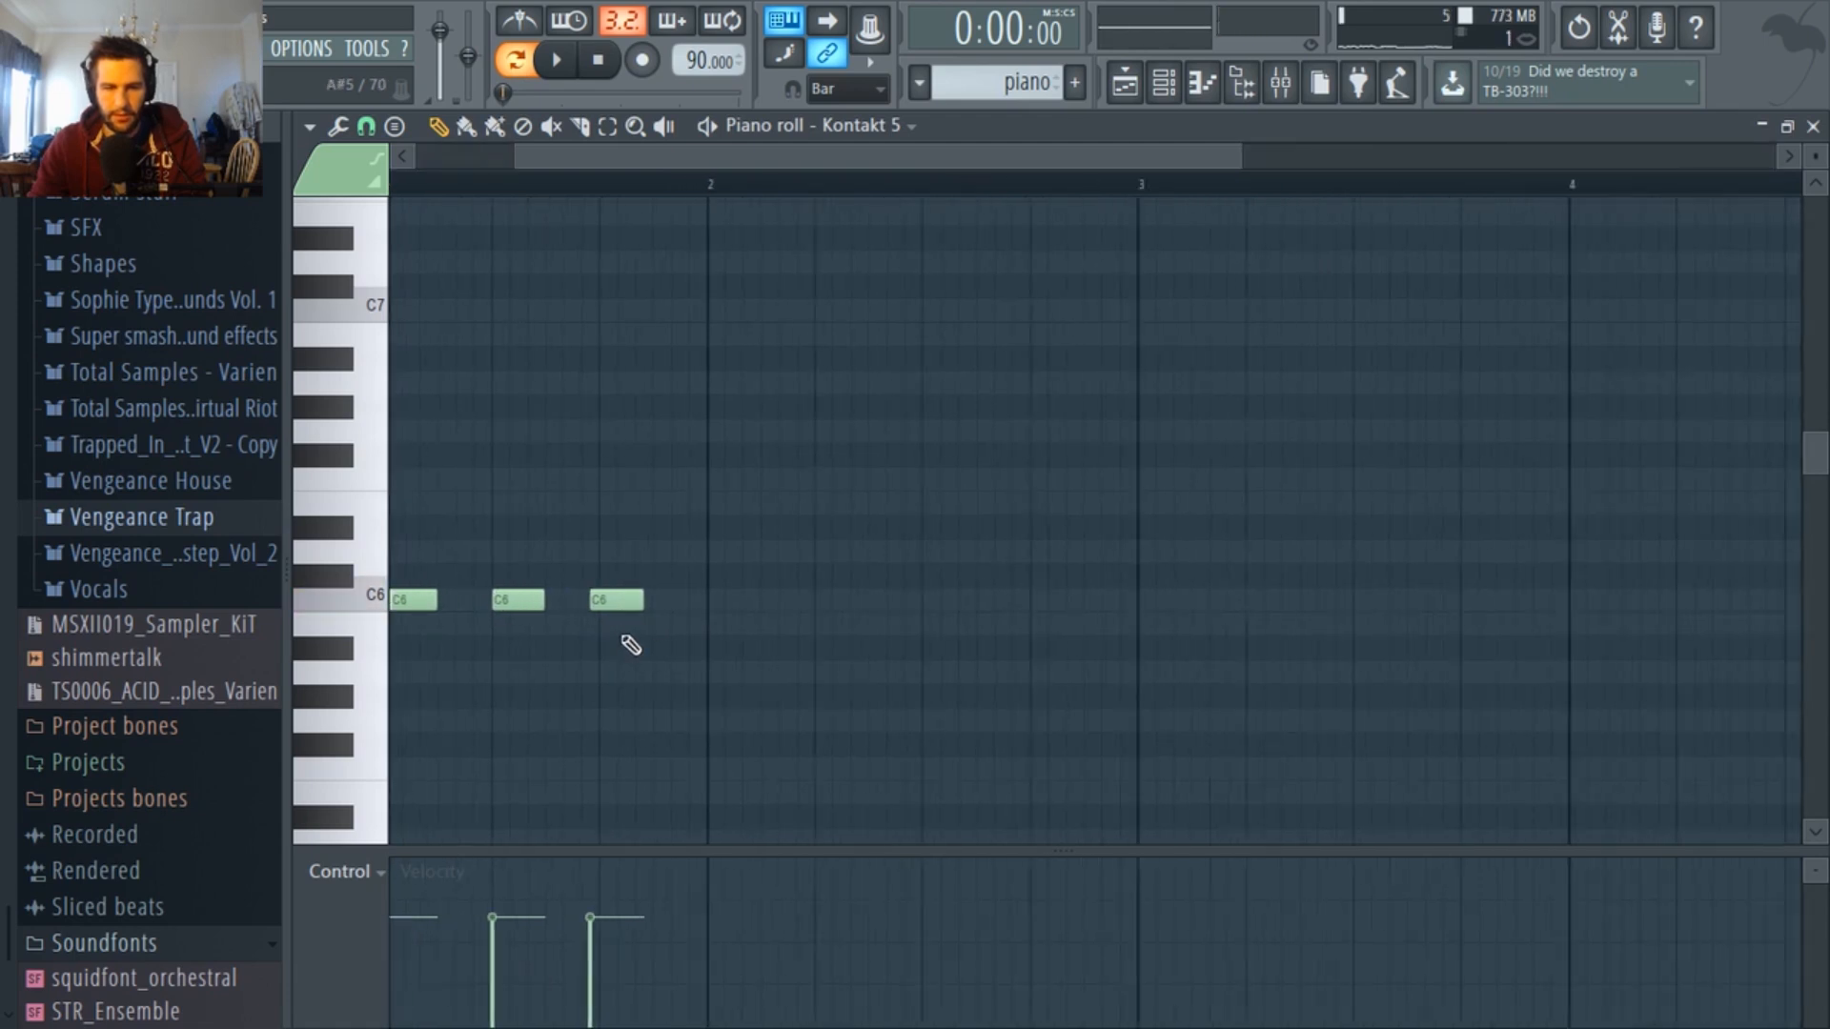
scroll(610, 610, down, 3)
key(space)
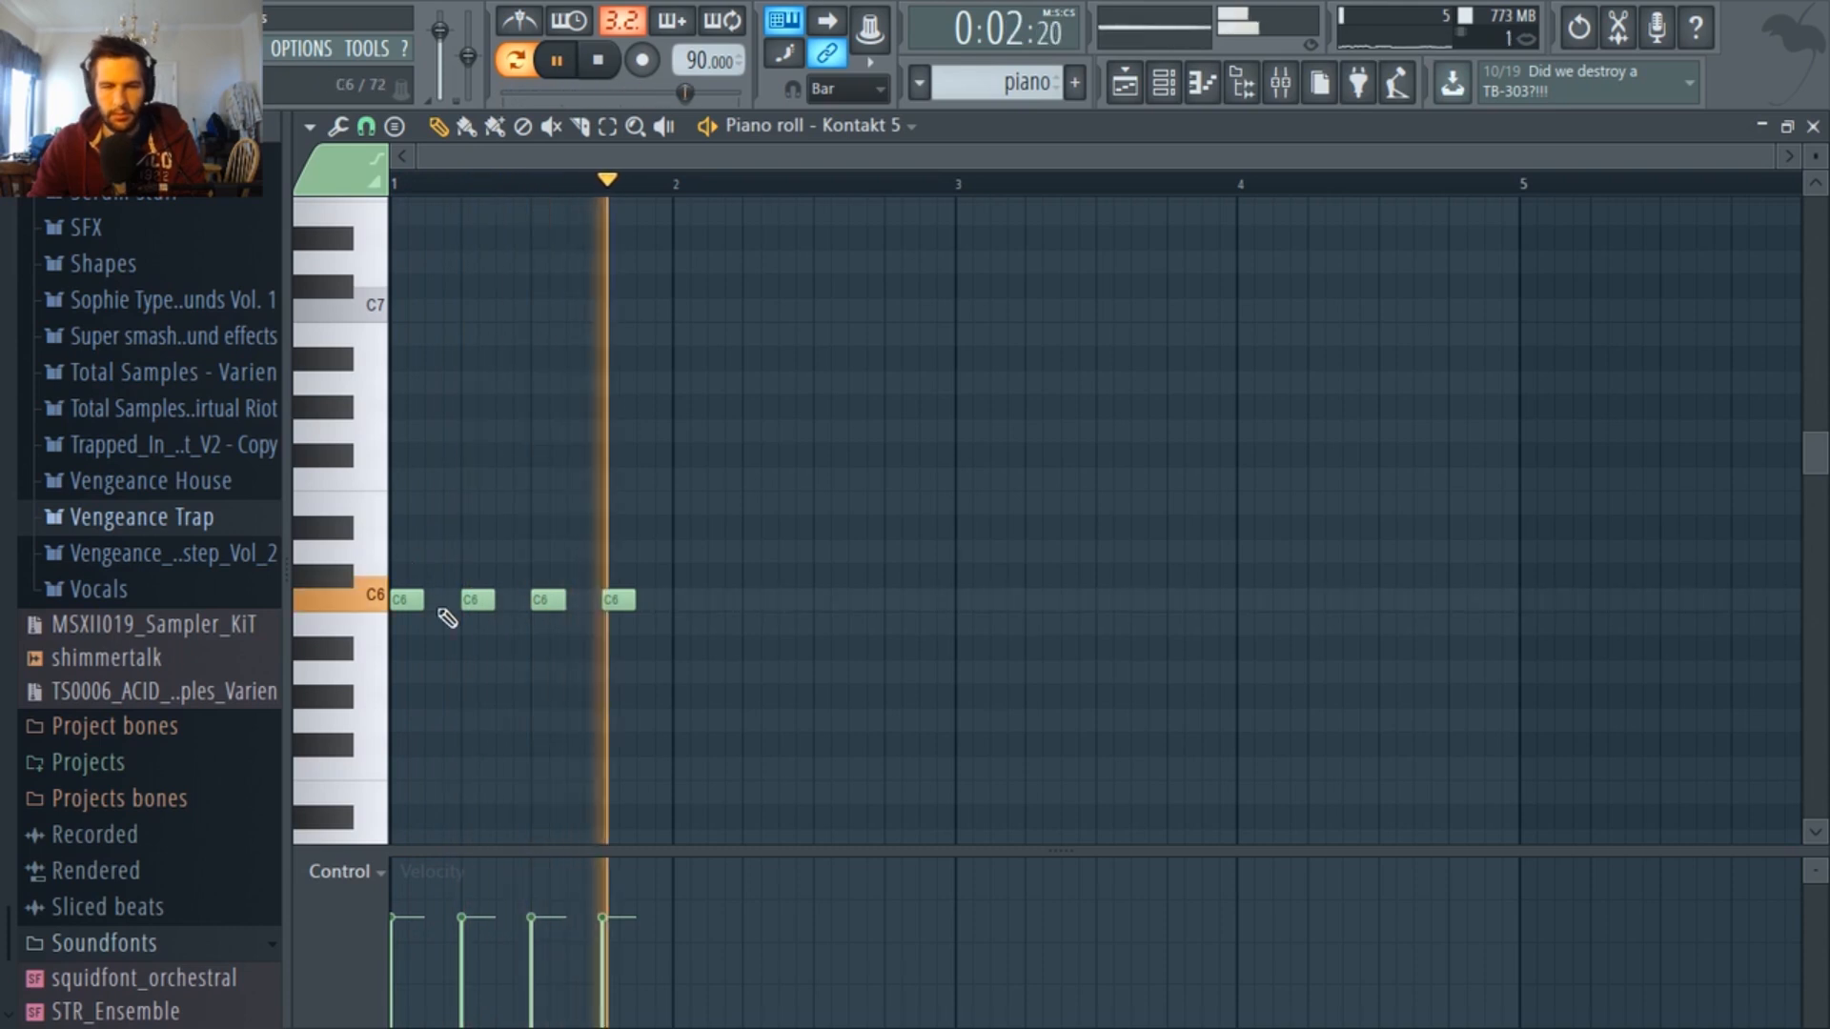
key(space)
Place the piano pattern at bar 1 of playlist Track 5, reopen its notes, and audition them with the beat.
key(F5)
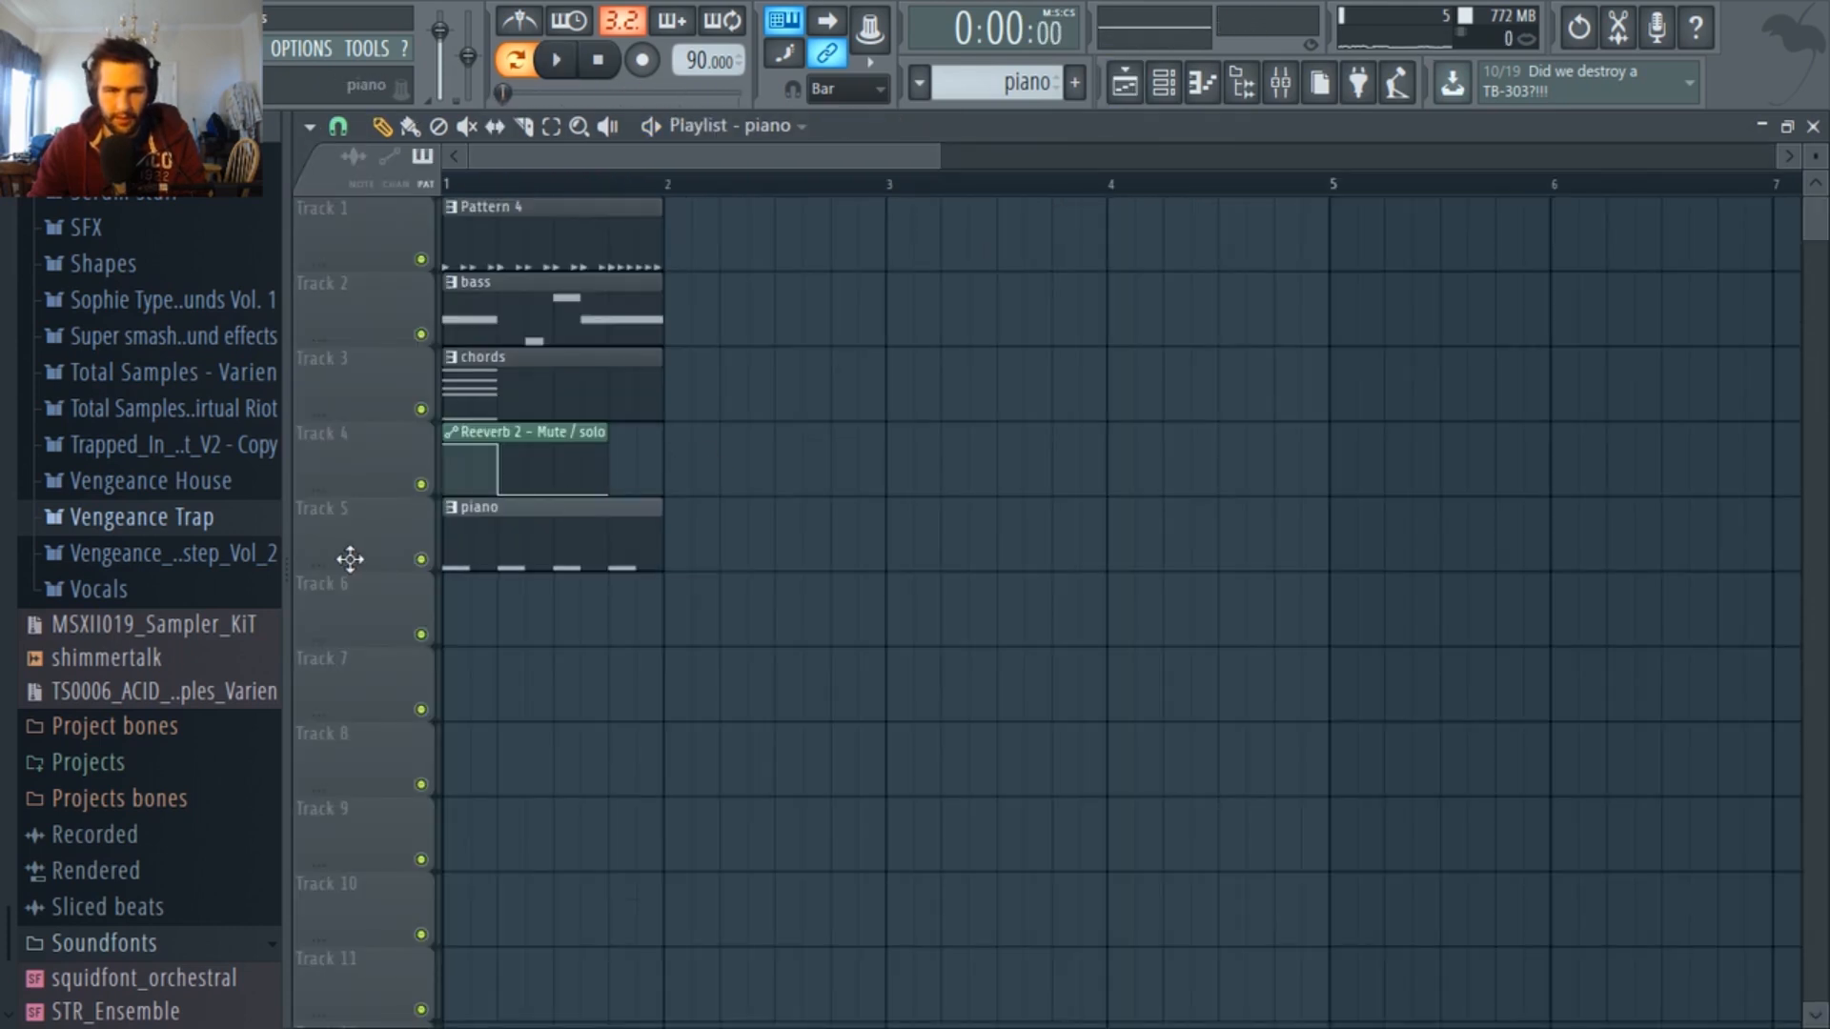
double_click(535, 547)
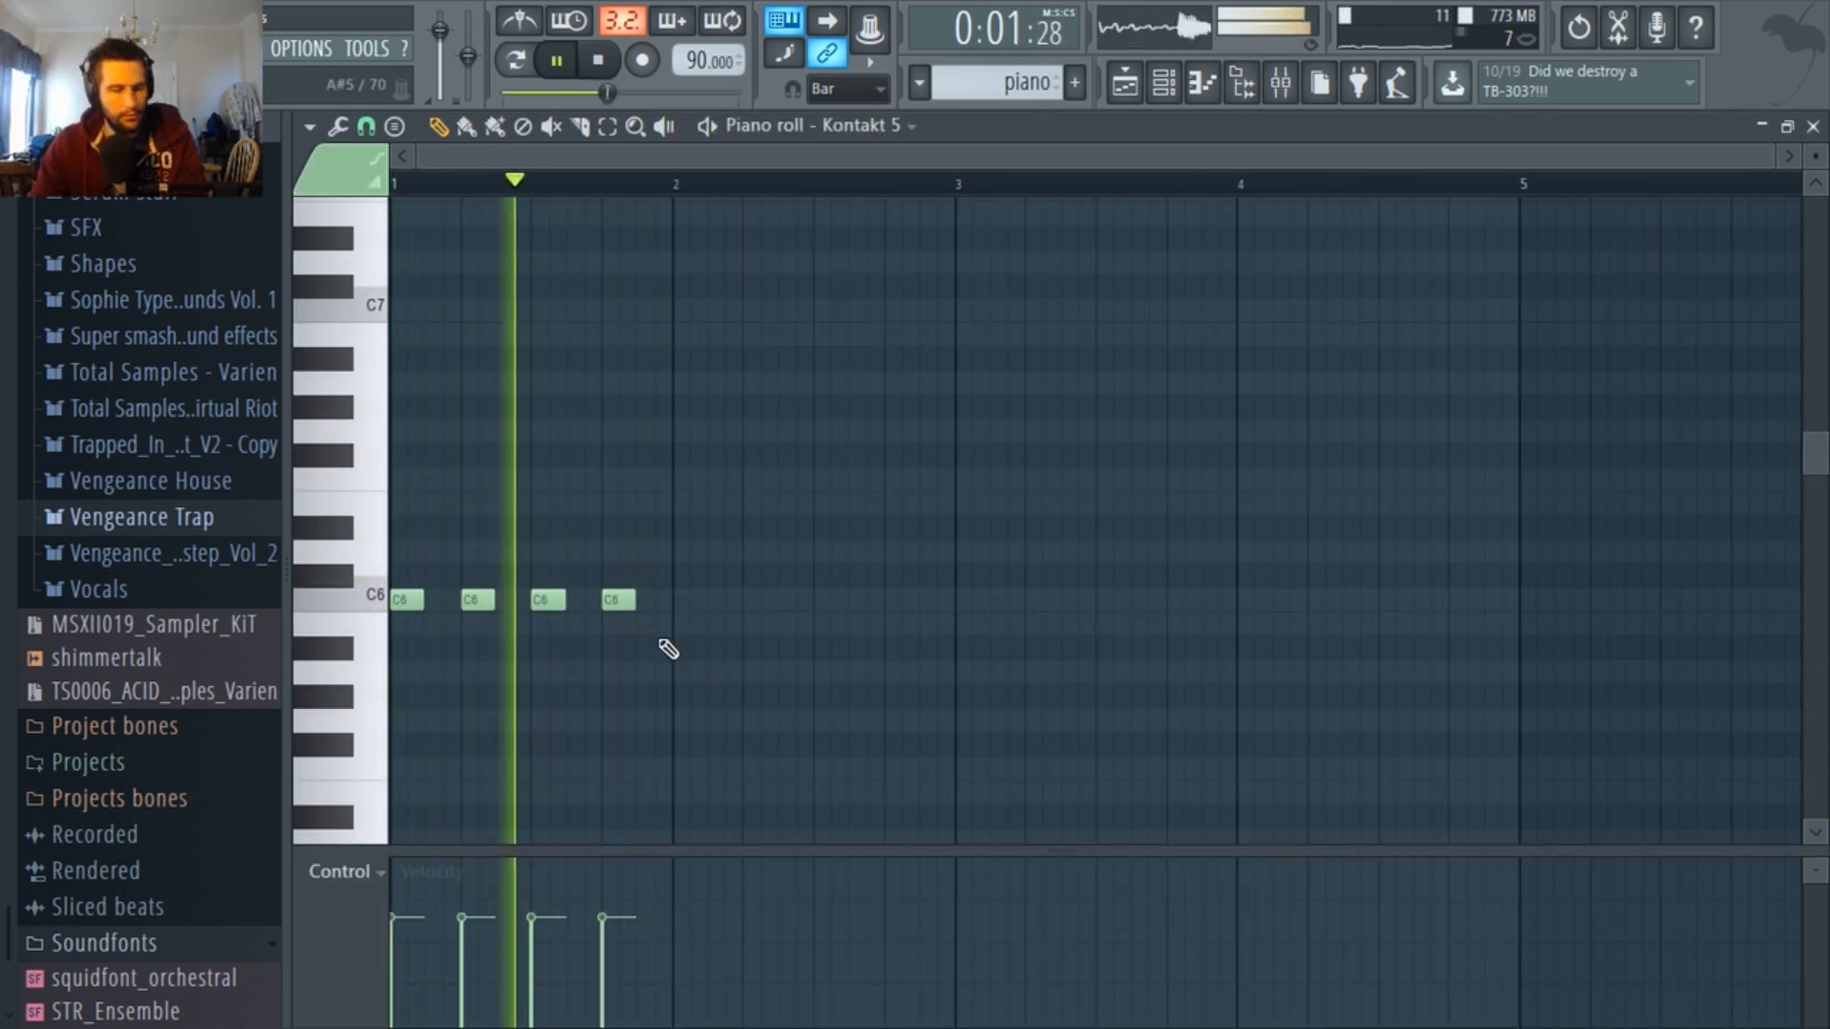
key(space)
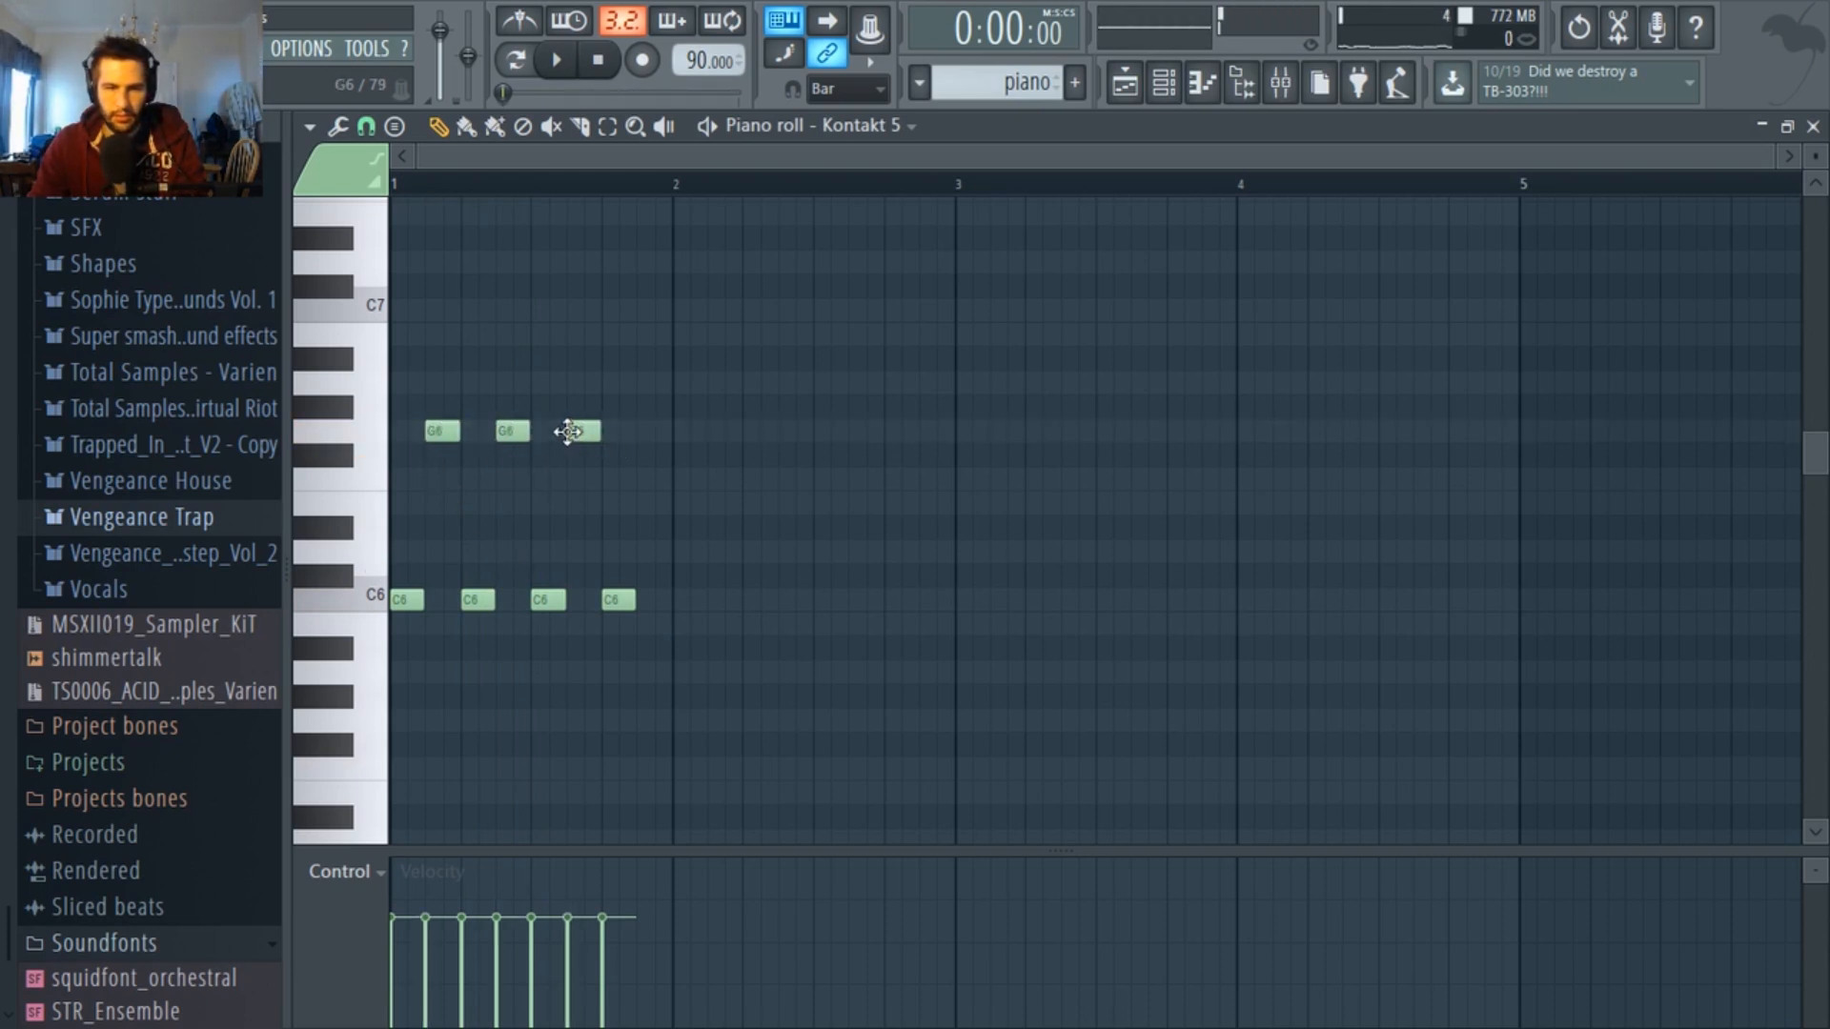
Fill the gaps between the C6 piano notes with four half-beat G6 notes and play the melody.
scroll(646, 440, up, 2)
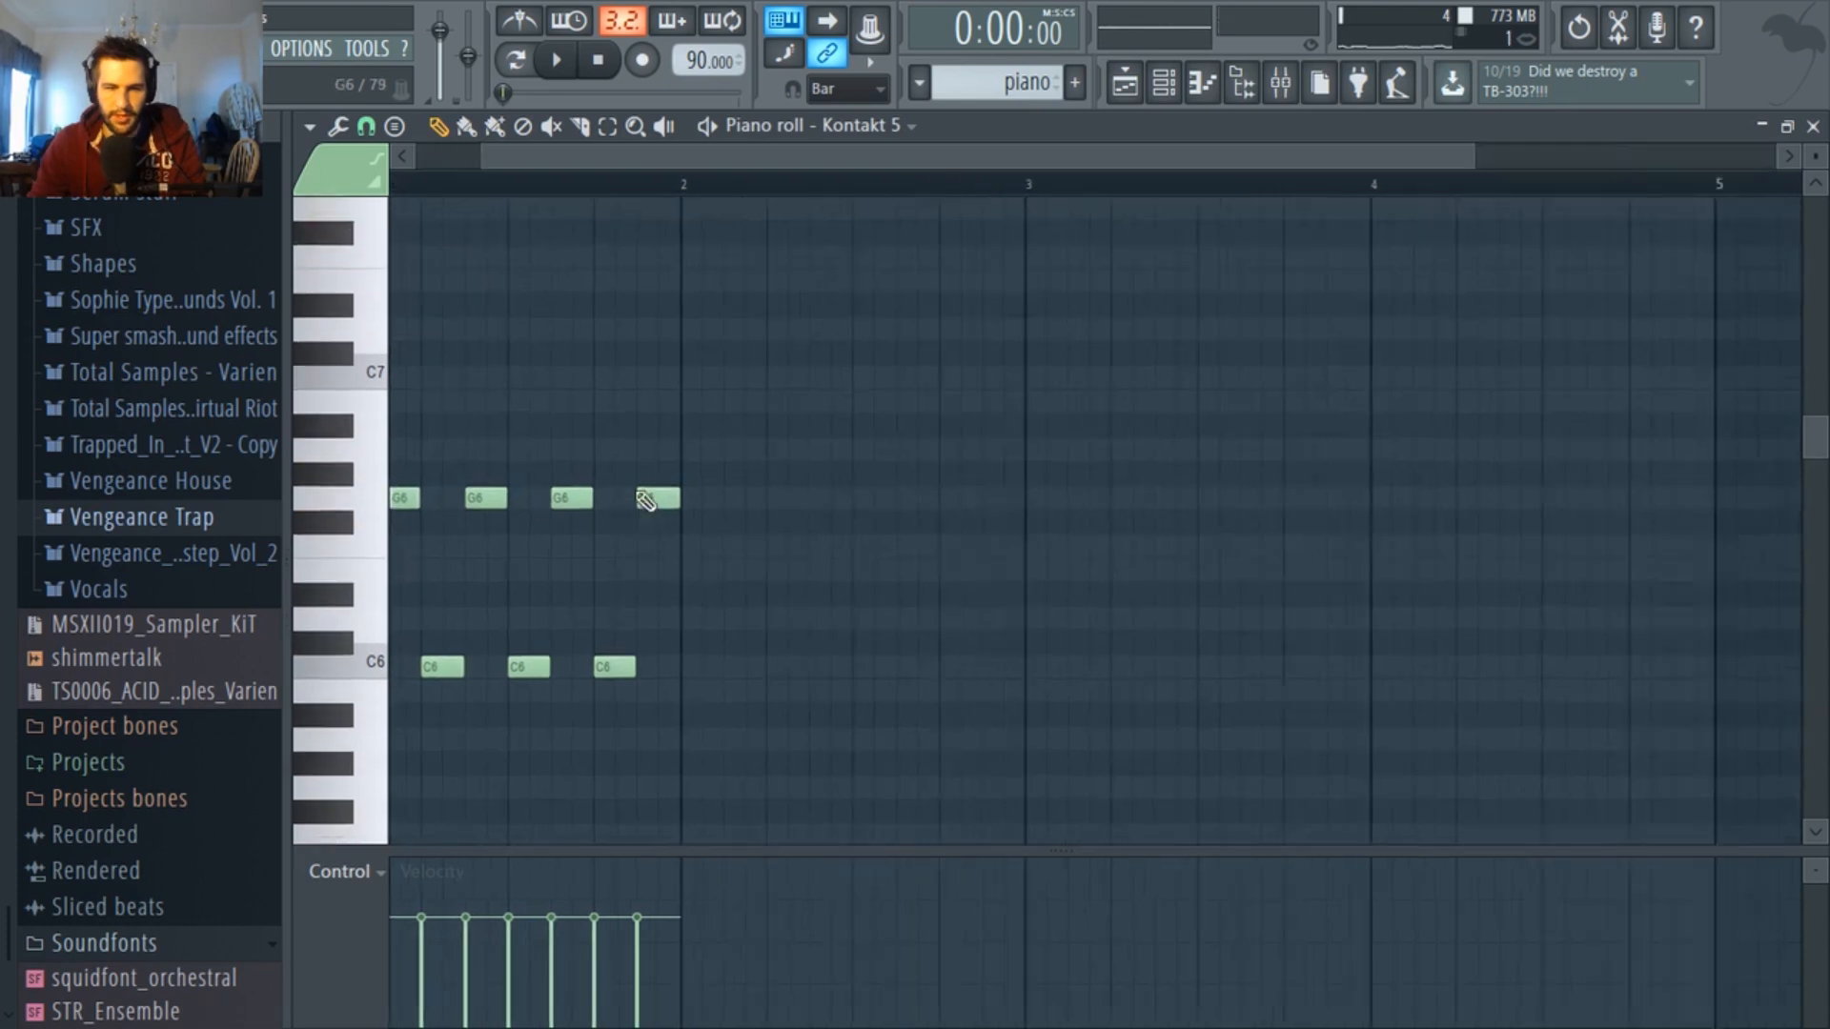
key(space)
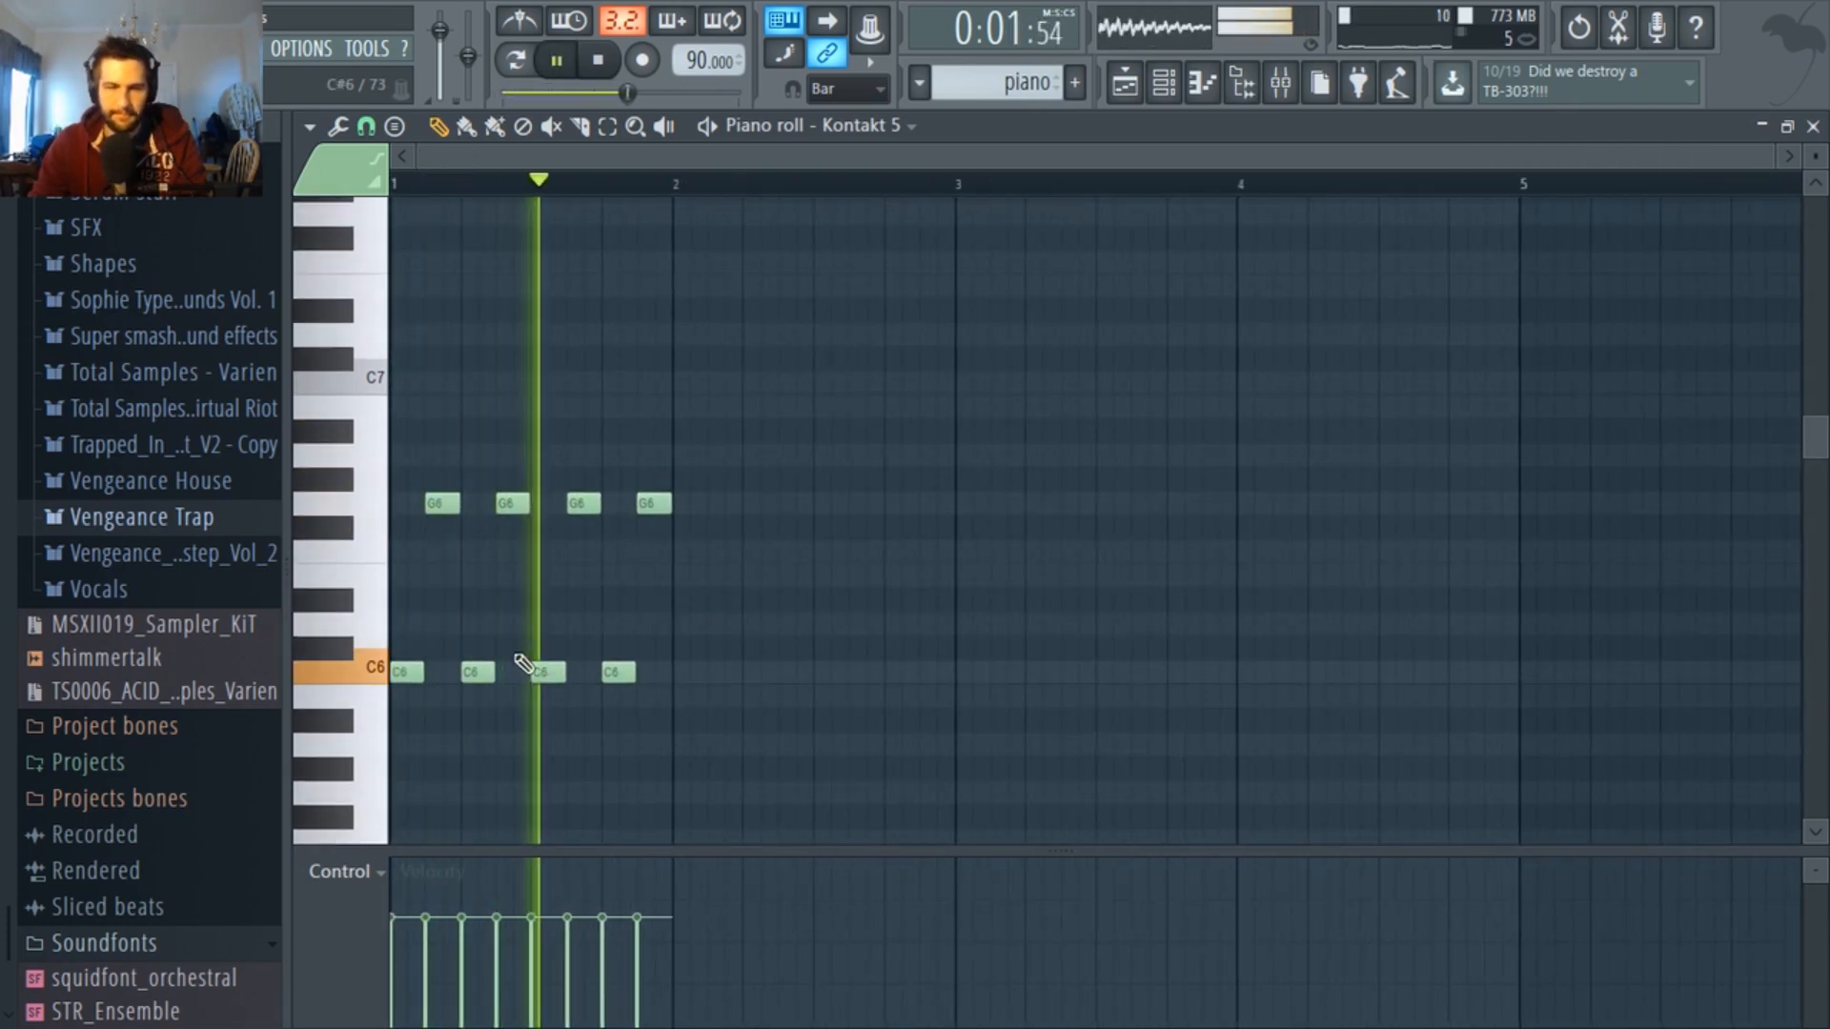
key(space)
Change the grid snap, shorten the four G6 piano notes to a sixth of a beat and move them to the end of each beat.
scroll(610, 333, up, 1)
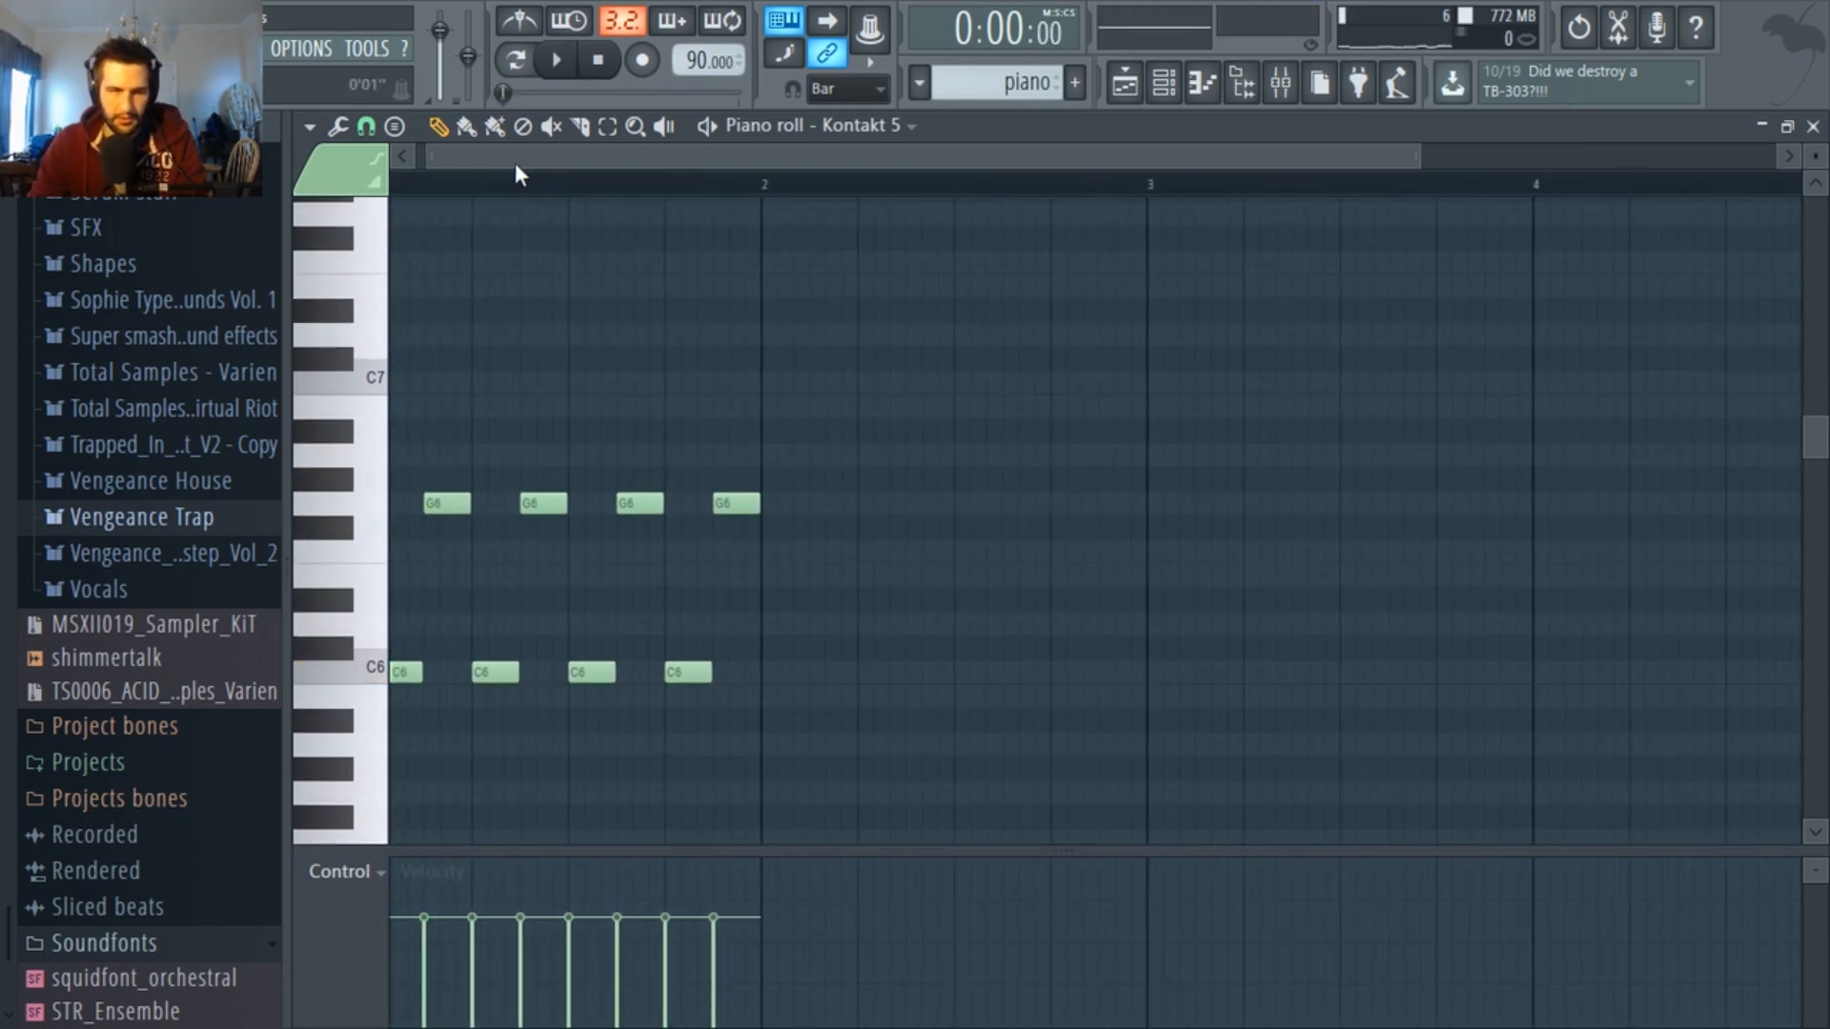
drag(515, 160, 491, 162)
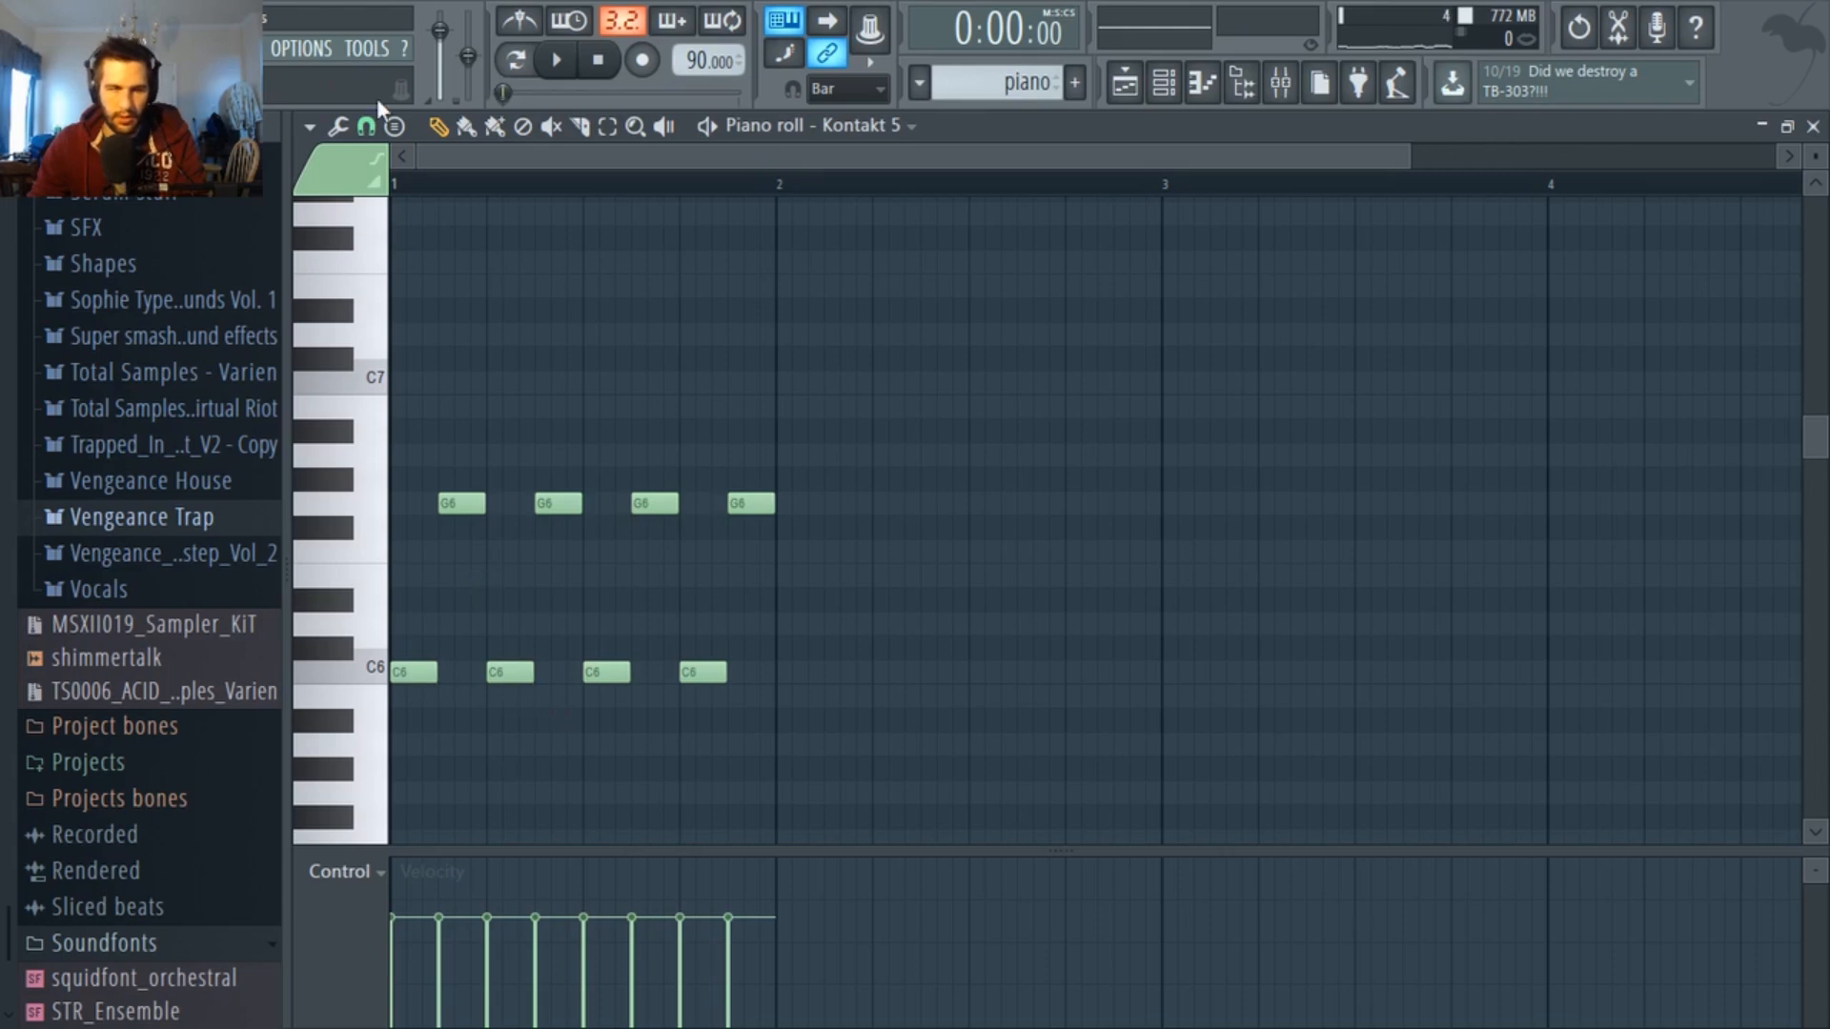
click(366, 126)
click(415, 327)
scroll(434, 348, up, 1)
scroll(488, 277, up, 1)
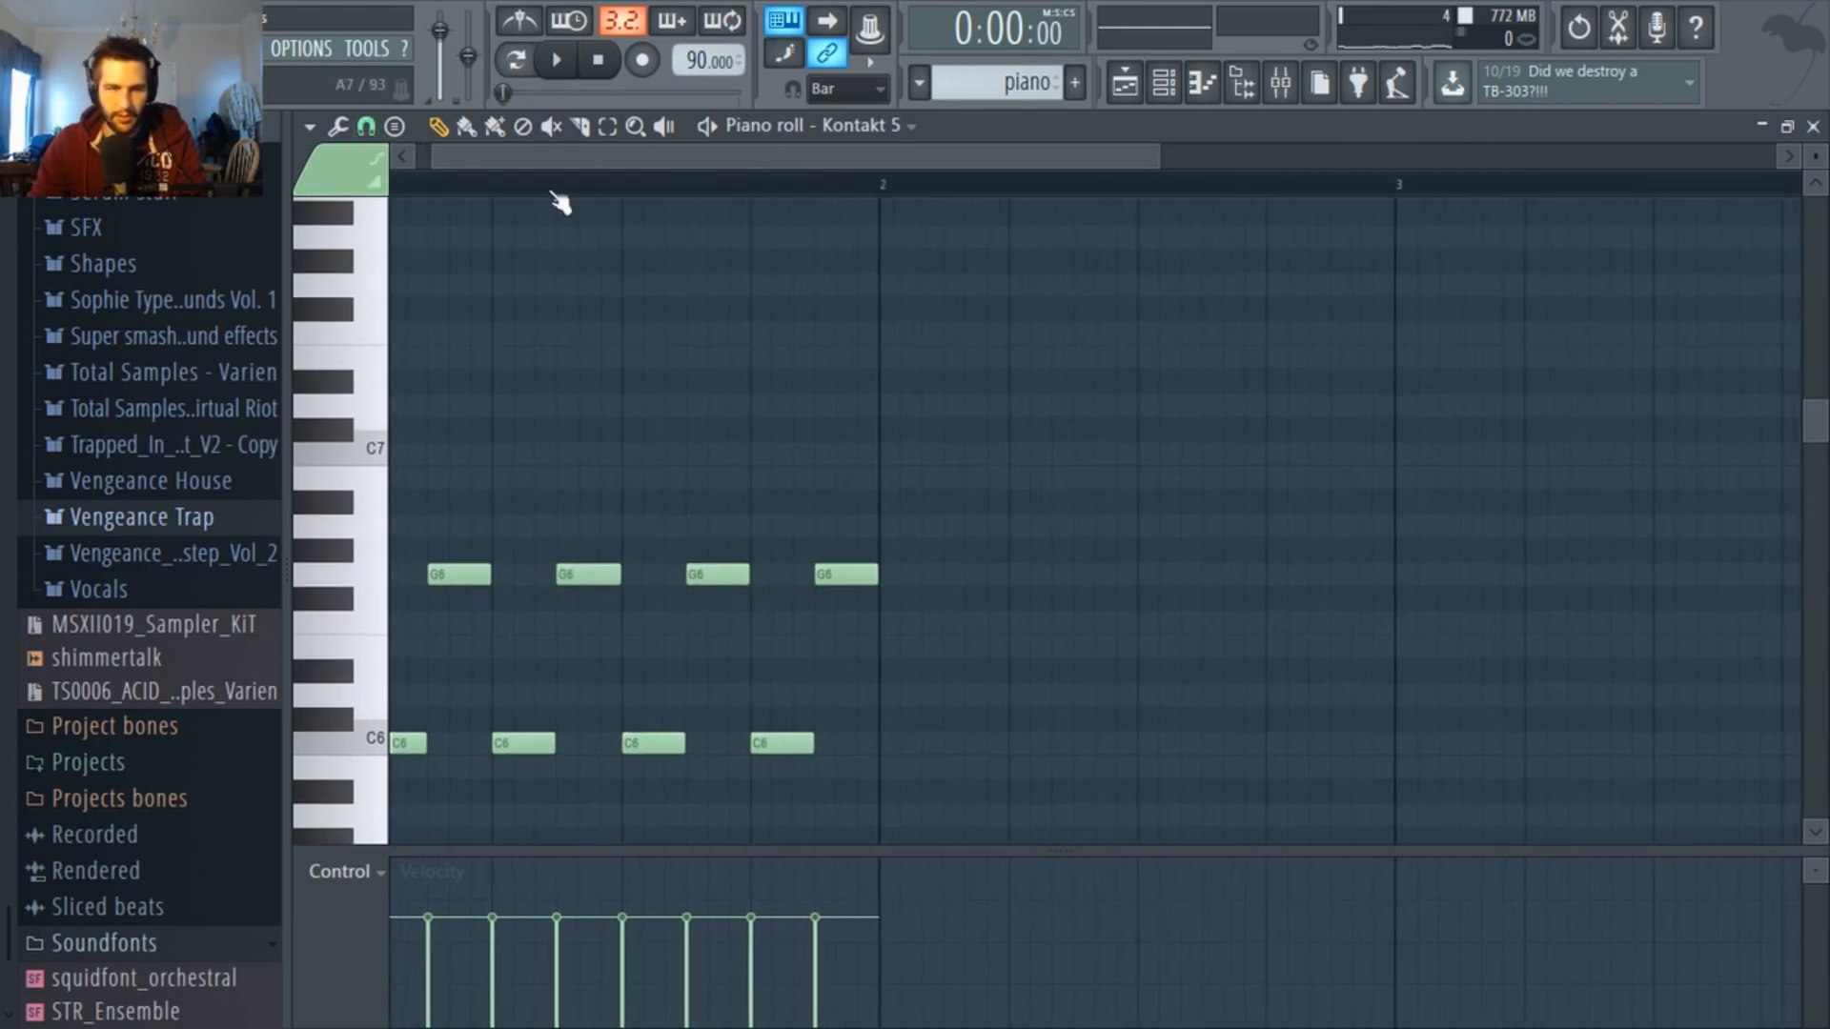
drag(488, 164, 459, 166)
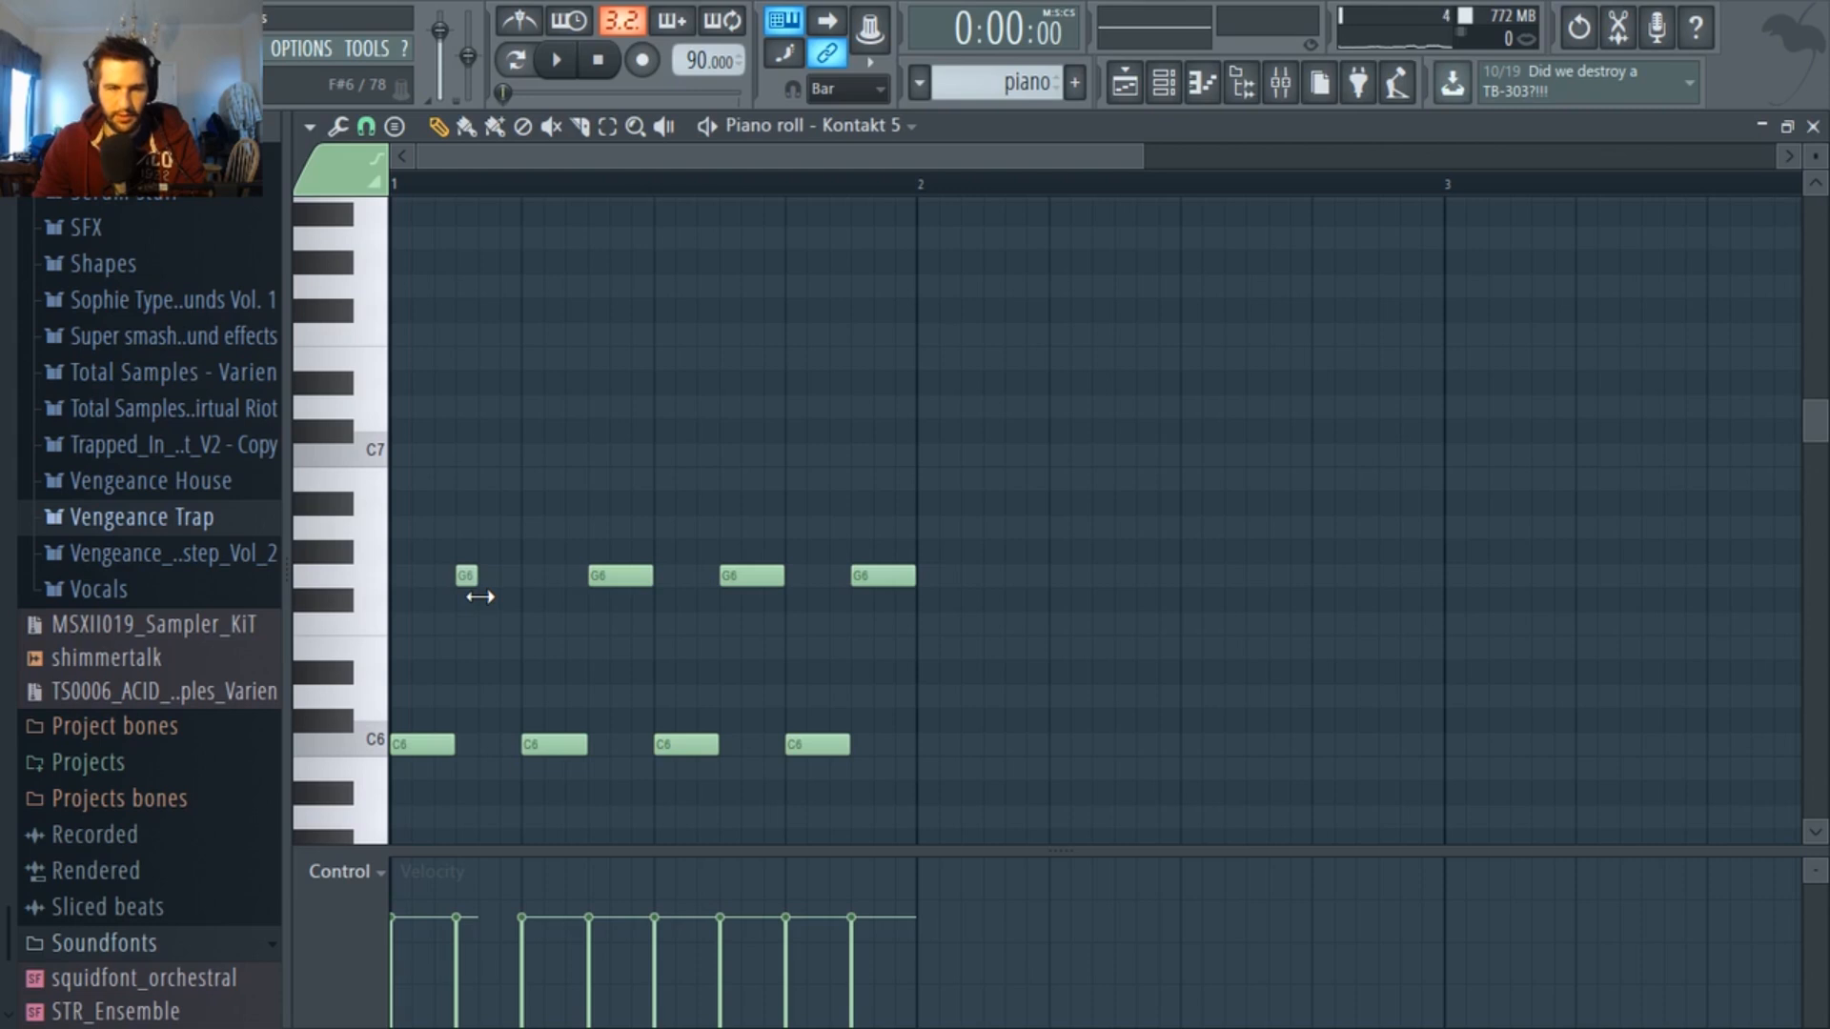
drag(1049, 562, 507, 582)
key(space)
key(space)
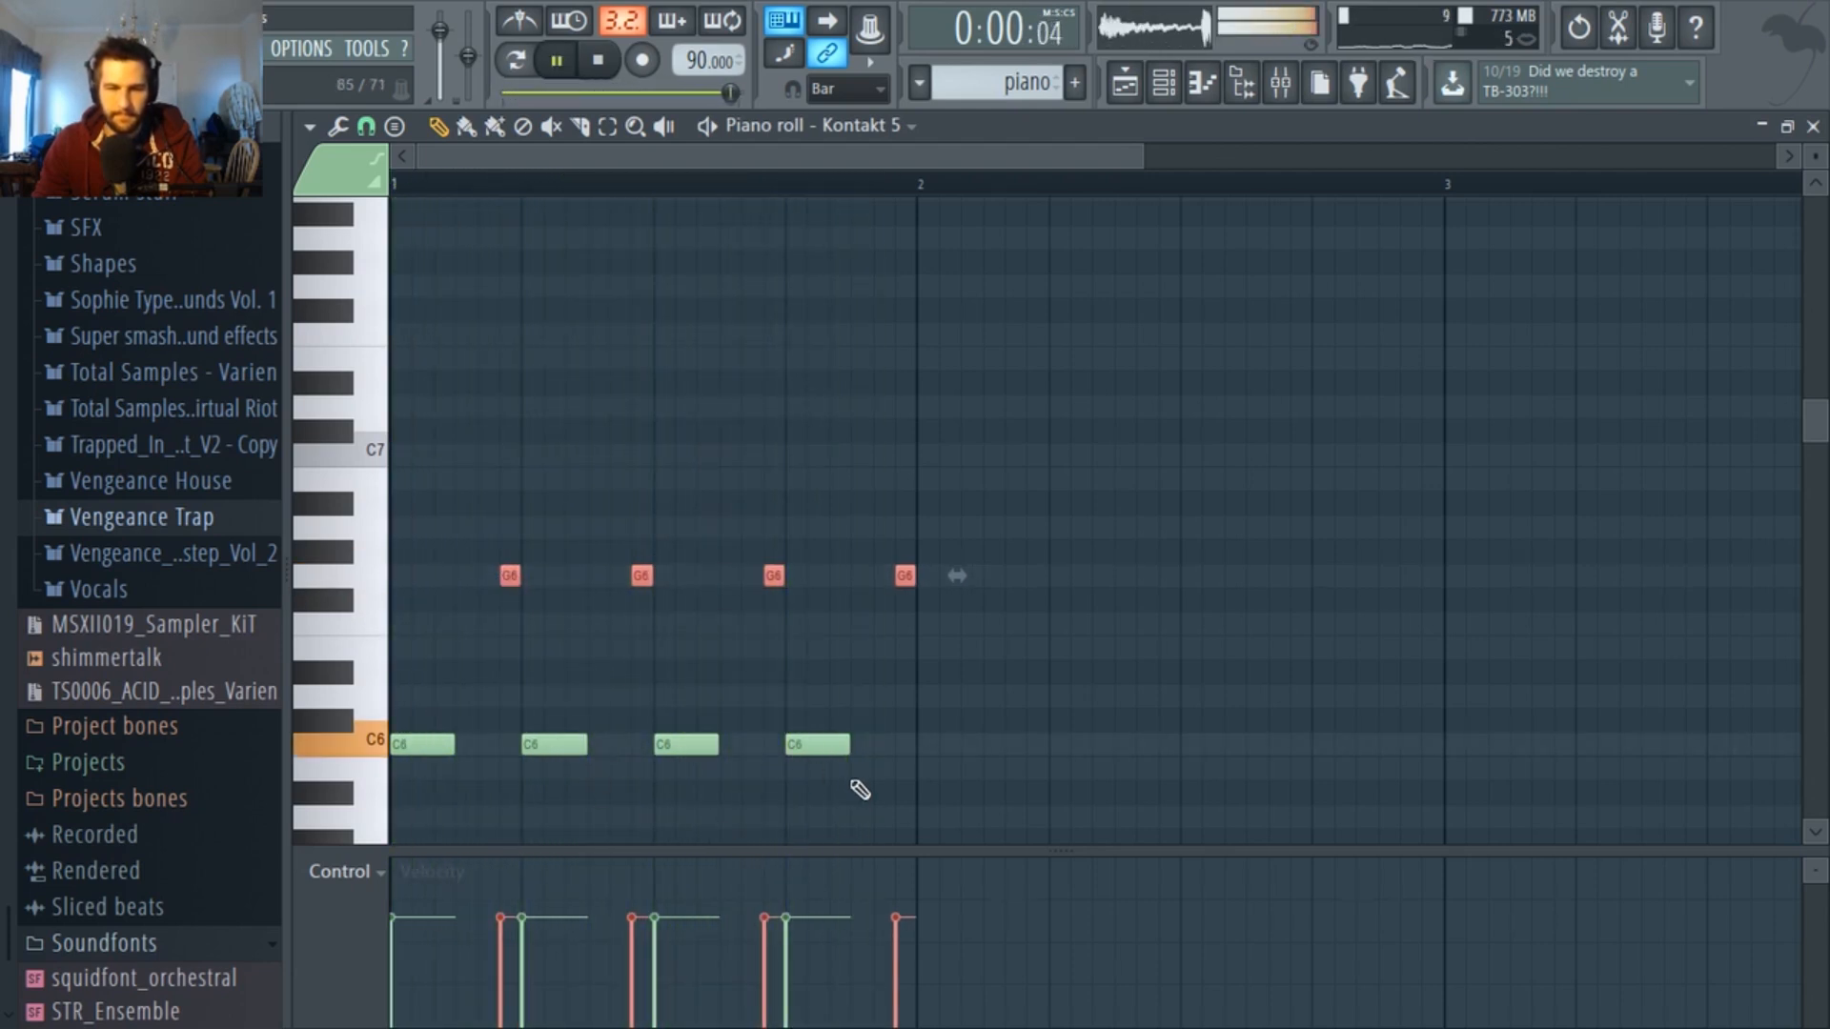
Shorten the C6 piano notes to a sixth of a beat, add matching D#6 notes halfway through each beat, and play the result.
drag(849, 778, 381, 744)
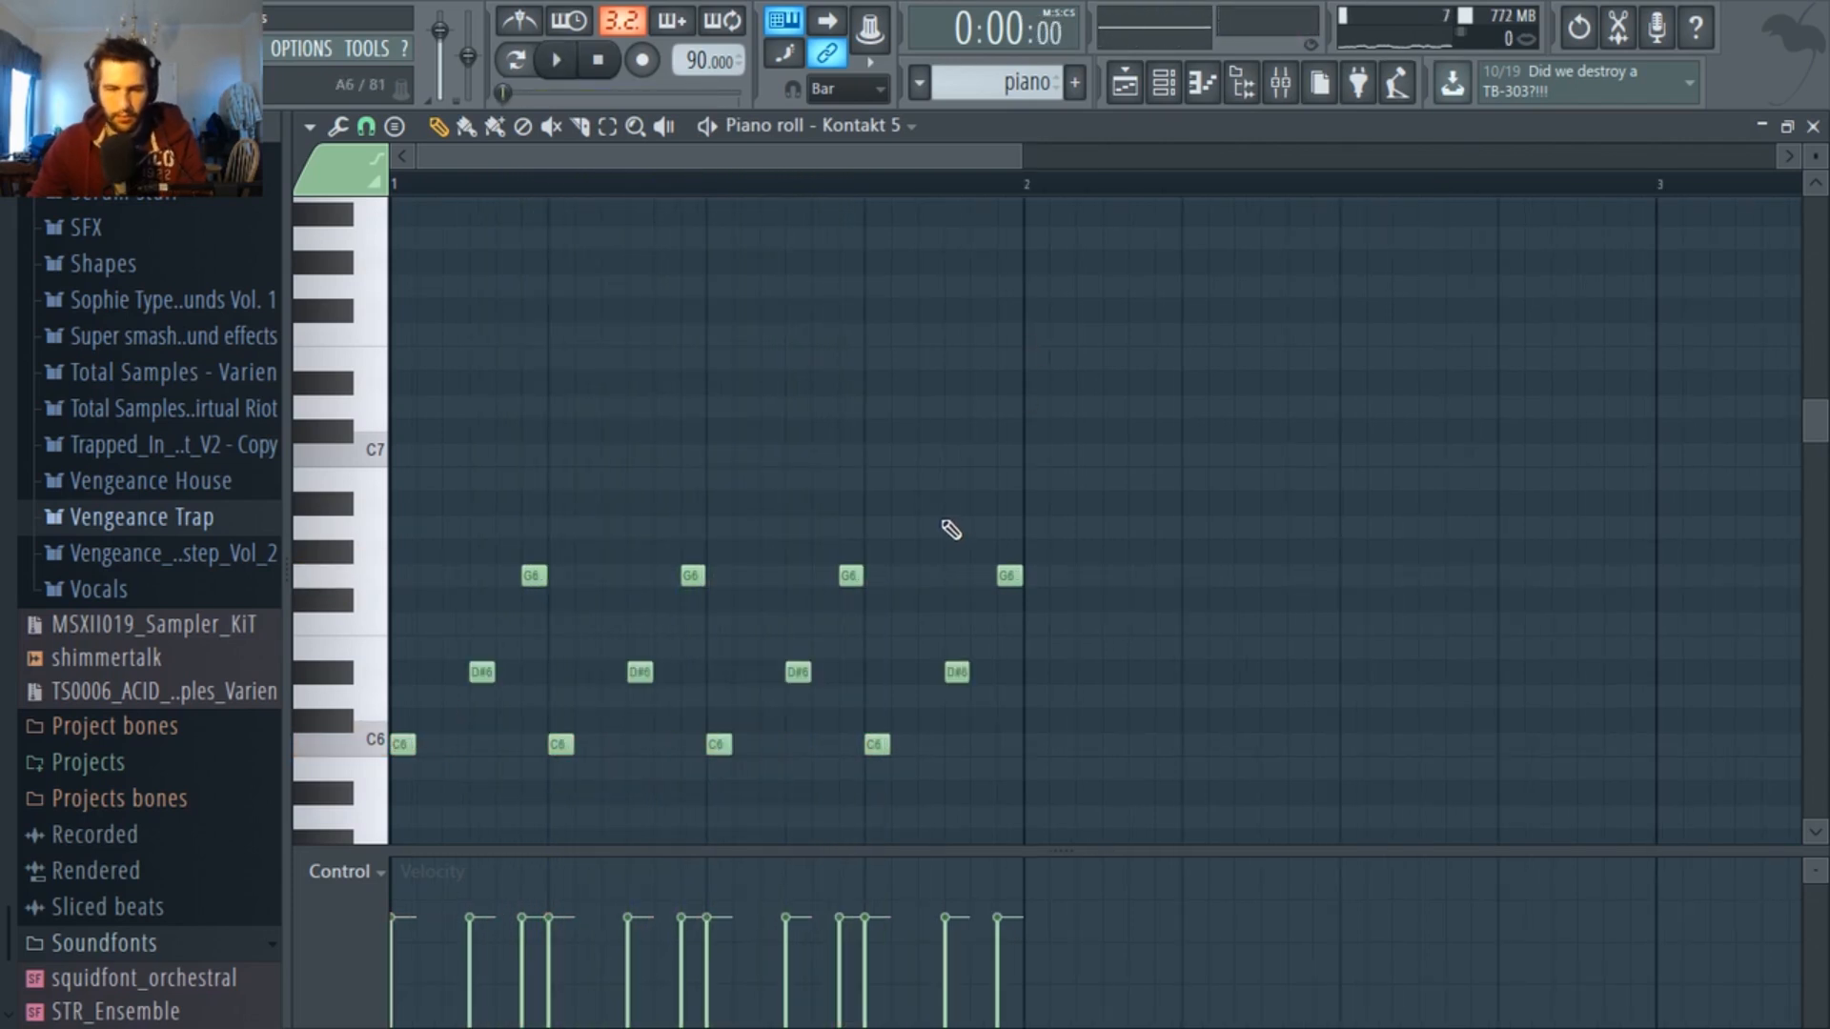
scroll(951, 530, down, 1)
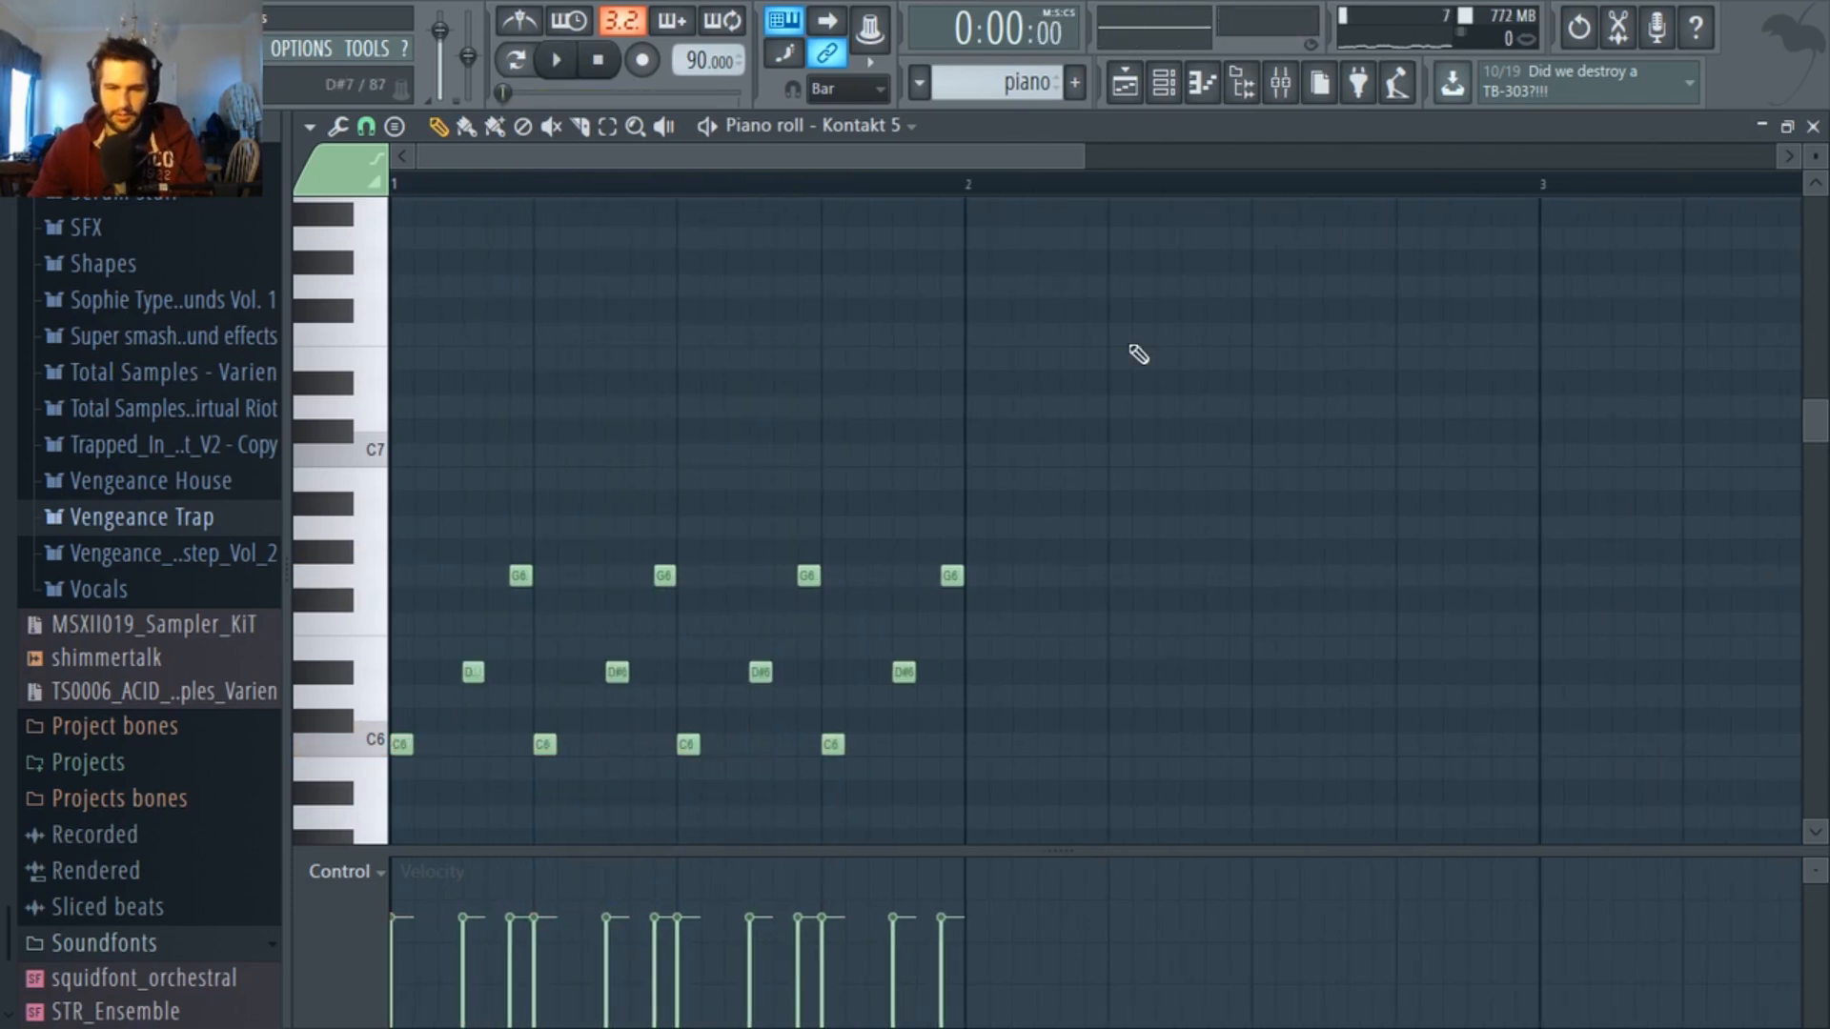
click(1280, 86)
key(space)
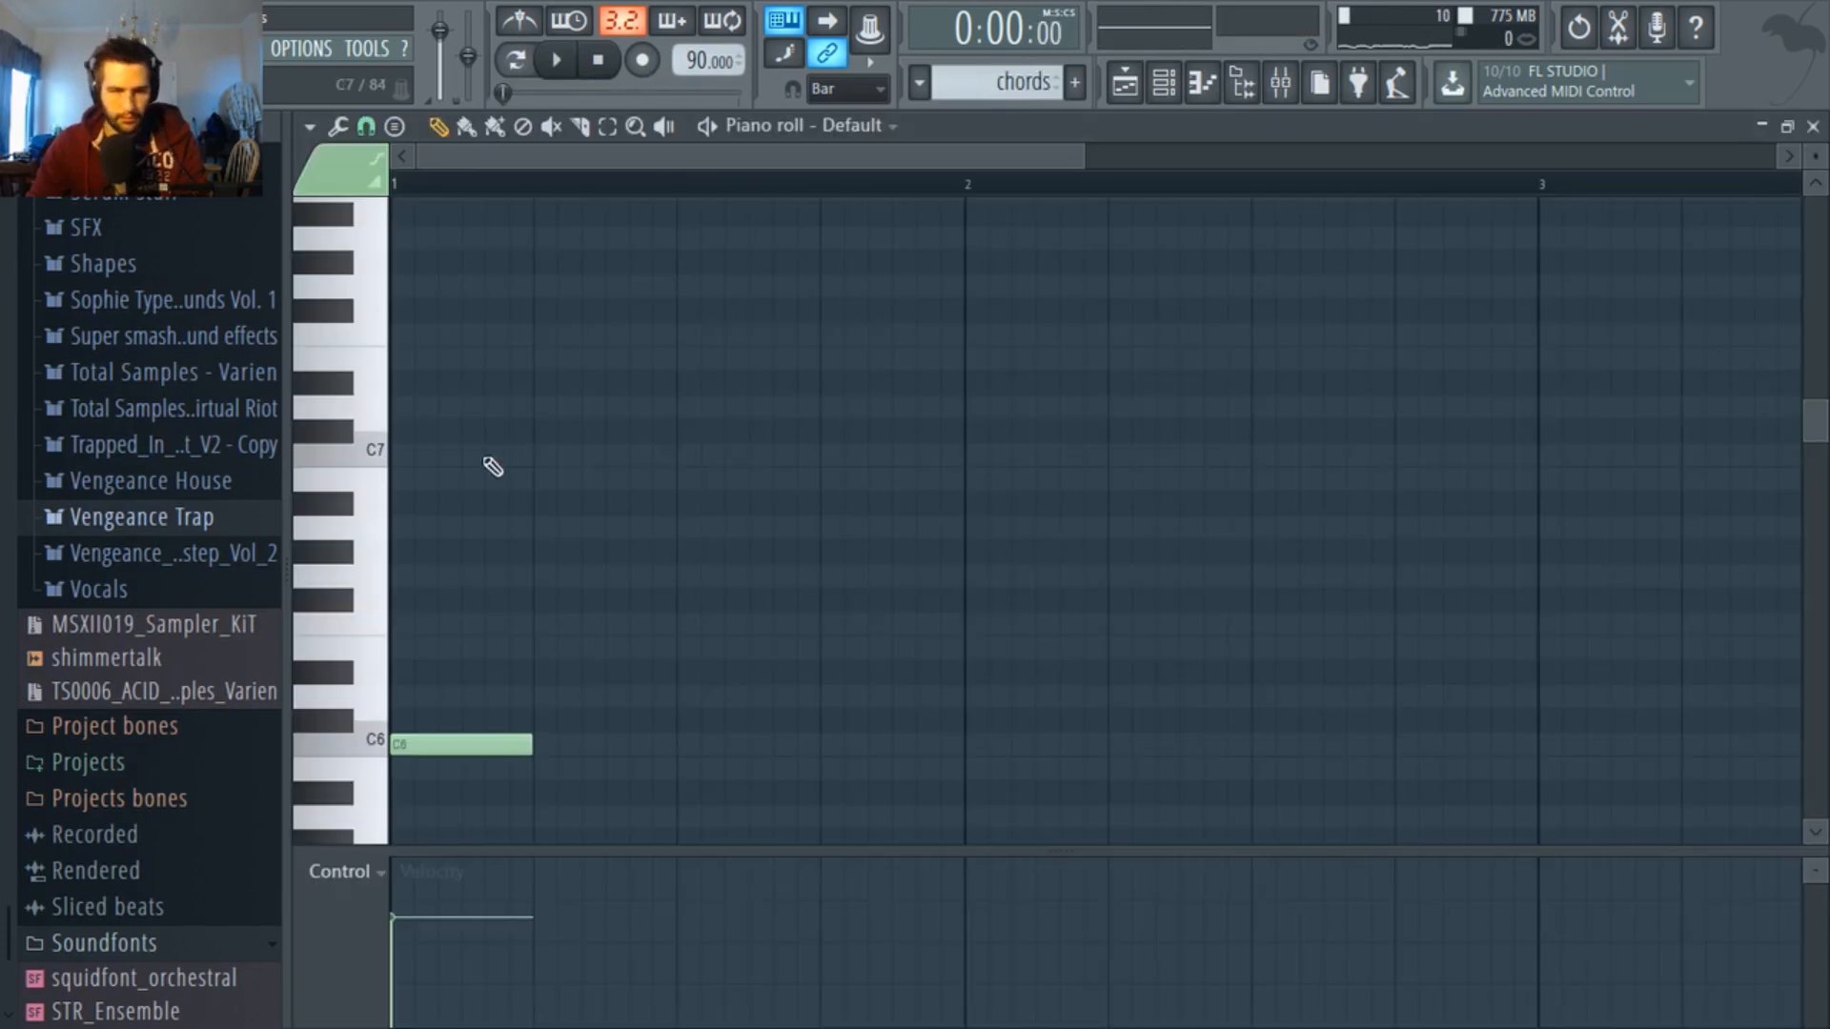
Halve the chord notes in the chords pattern, add a copy one octave higher on the second half of the beat, and play it.
scroll(490, 466, down, 13)
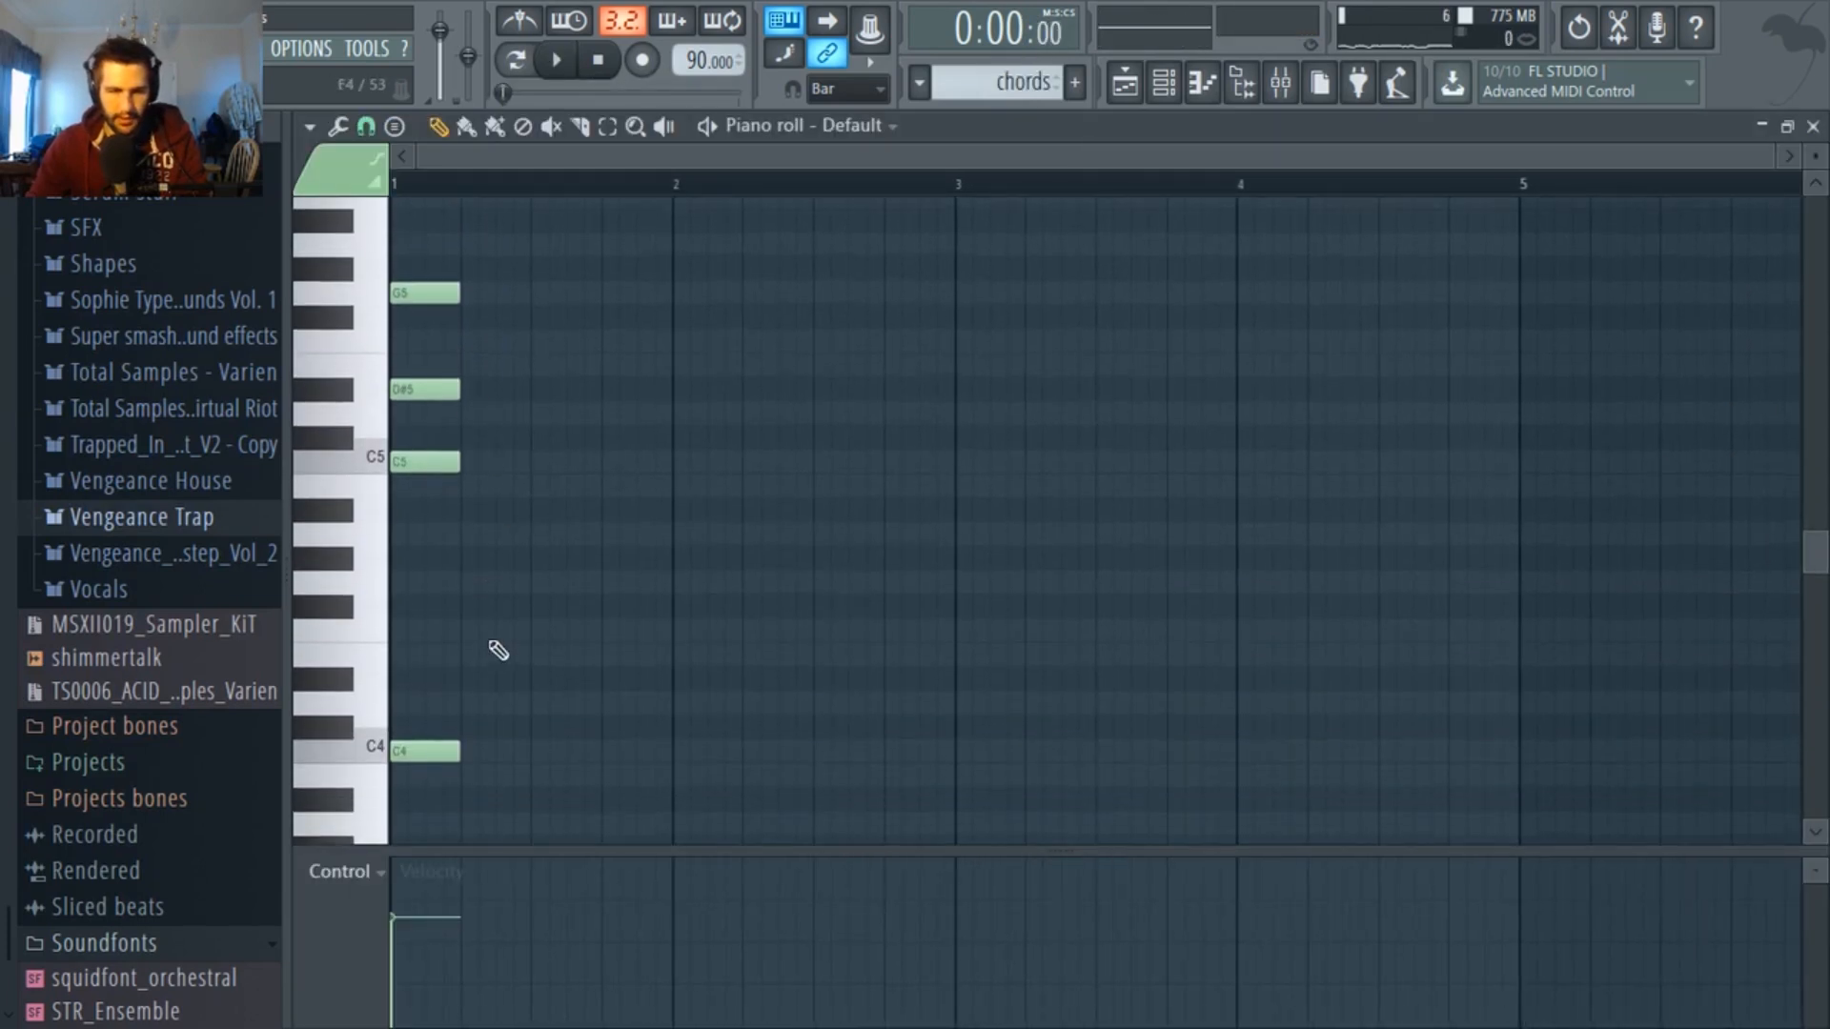
scroll(500, 725, up, 5)
key(ctrl+a)
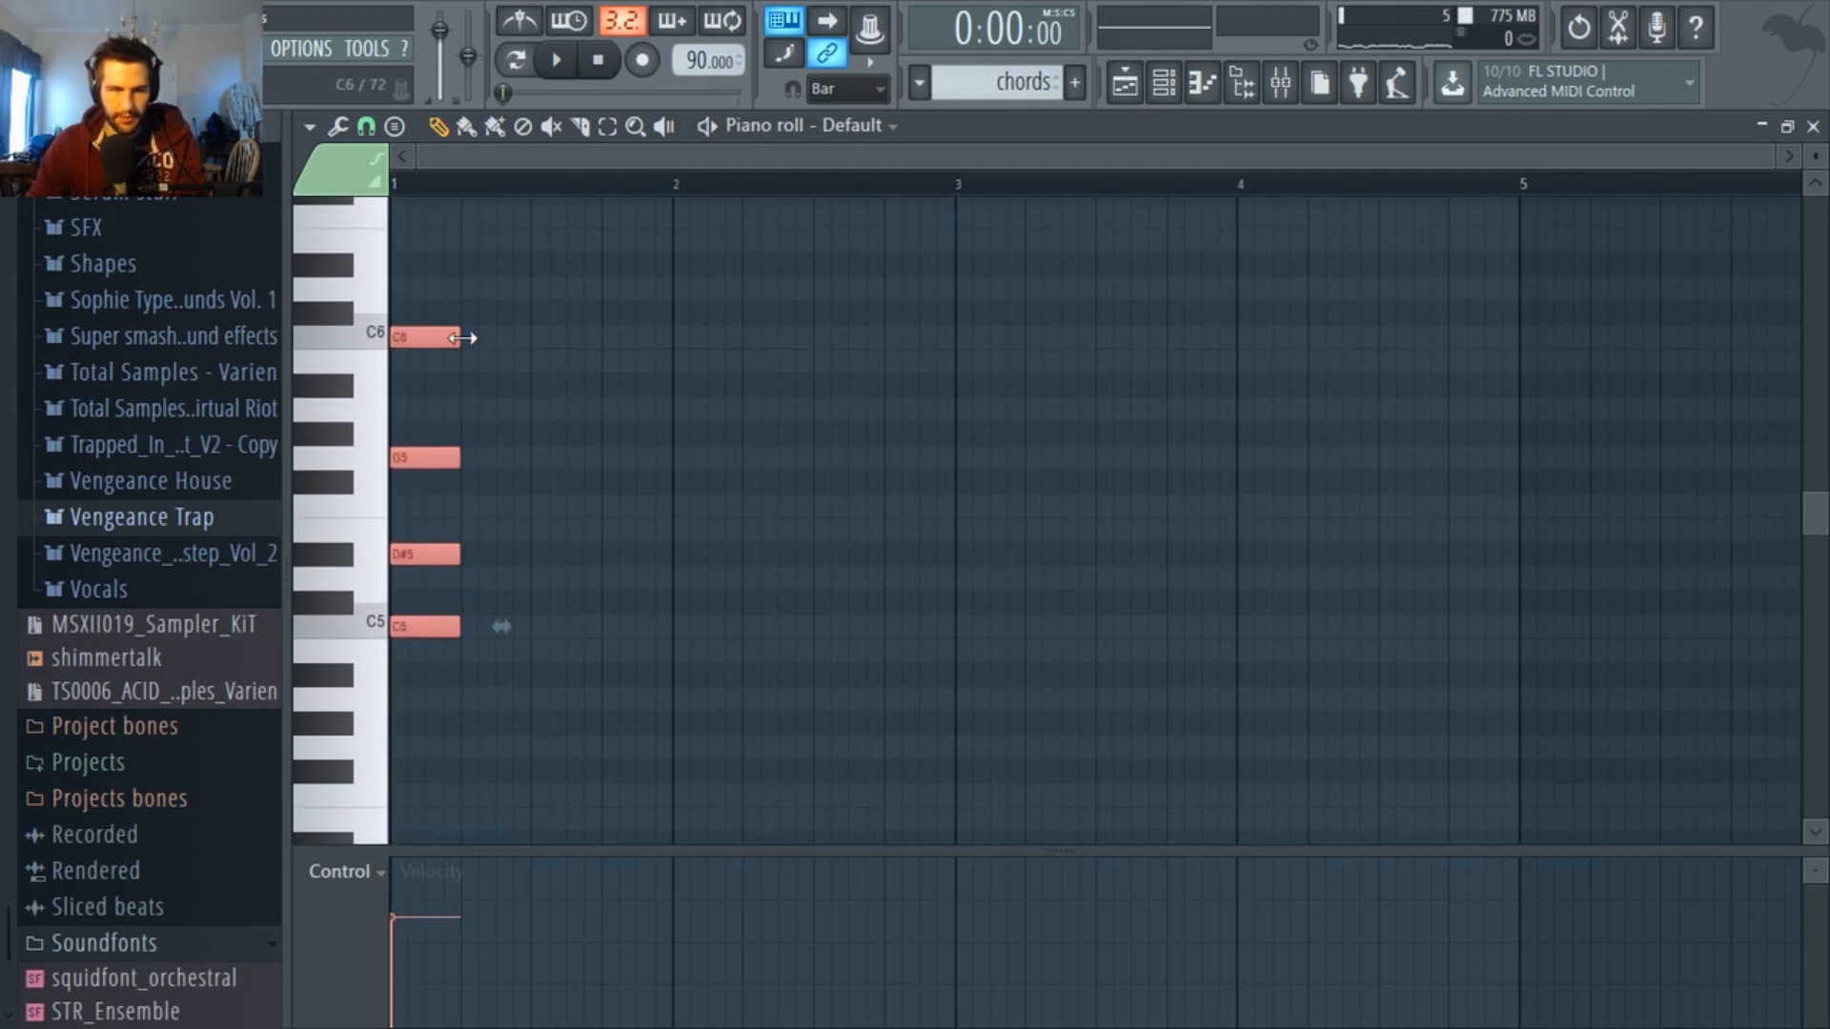
drag(432, 346, 425, 347)
scroll(558, 779, down, 3)
drag(407, 771, 424, 774)
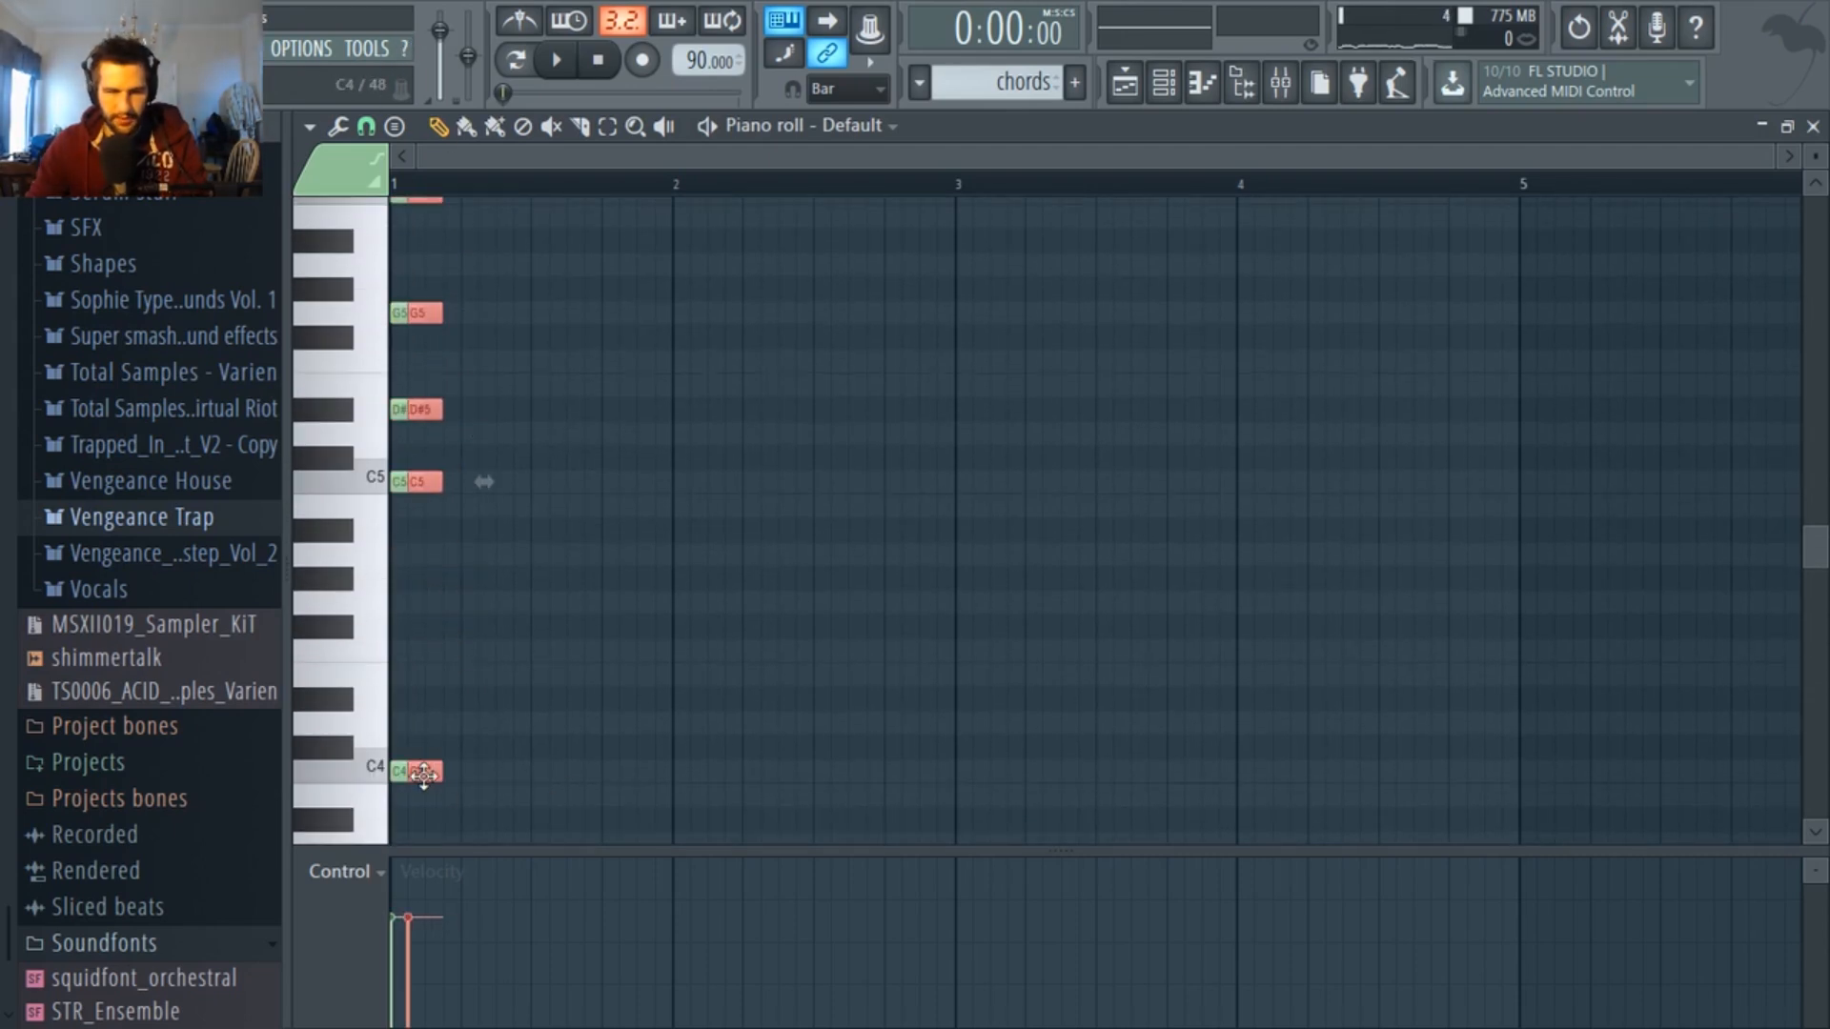
key(space)
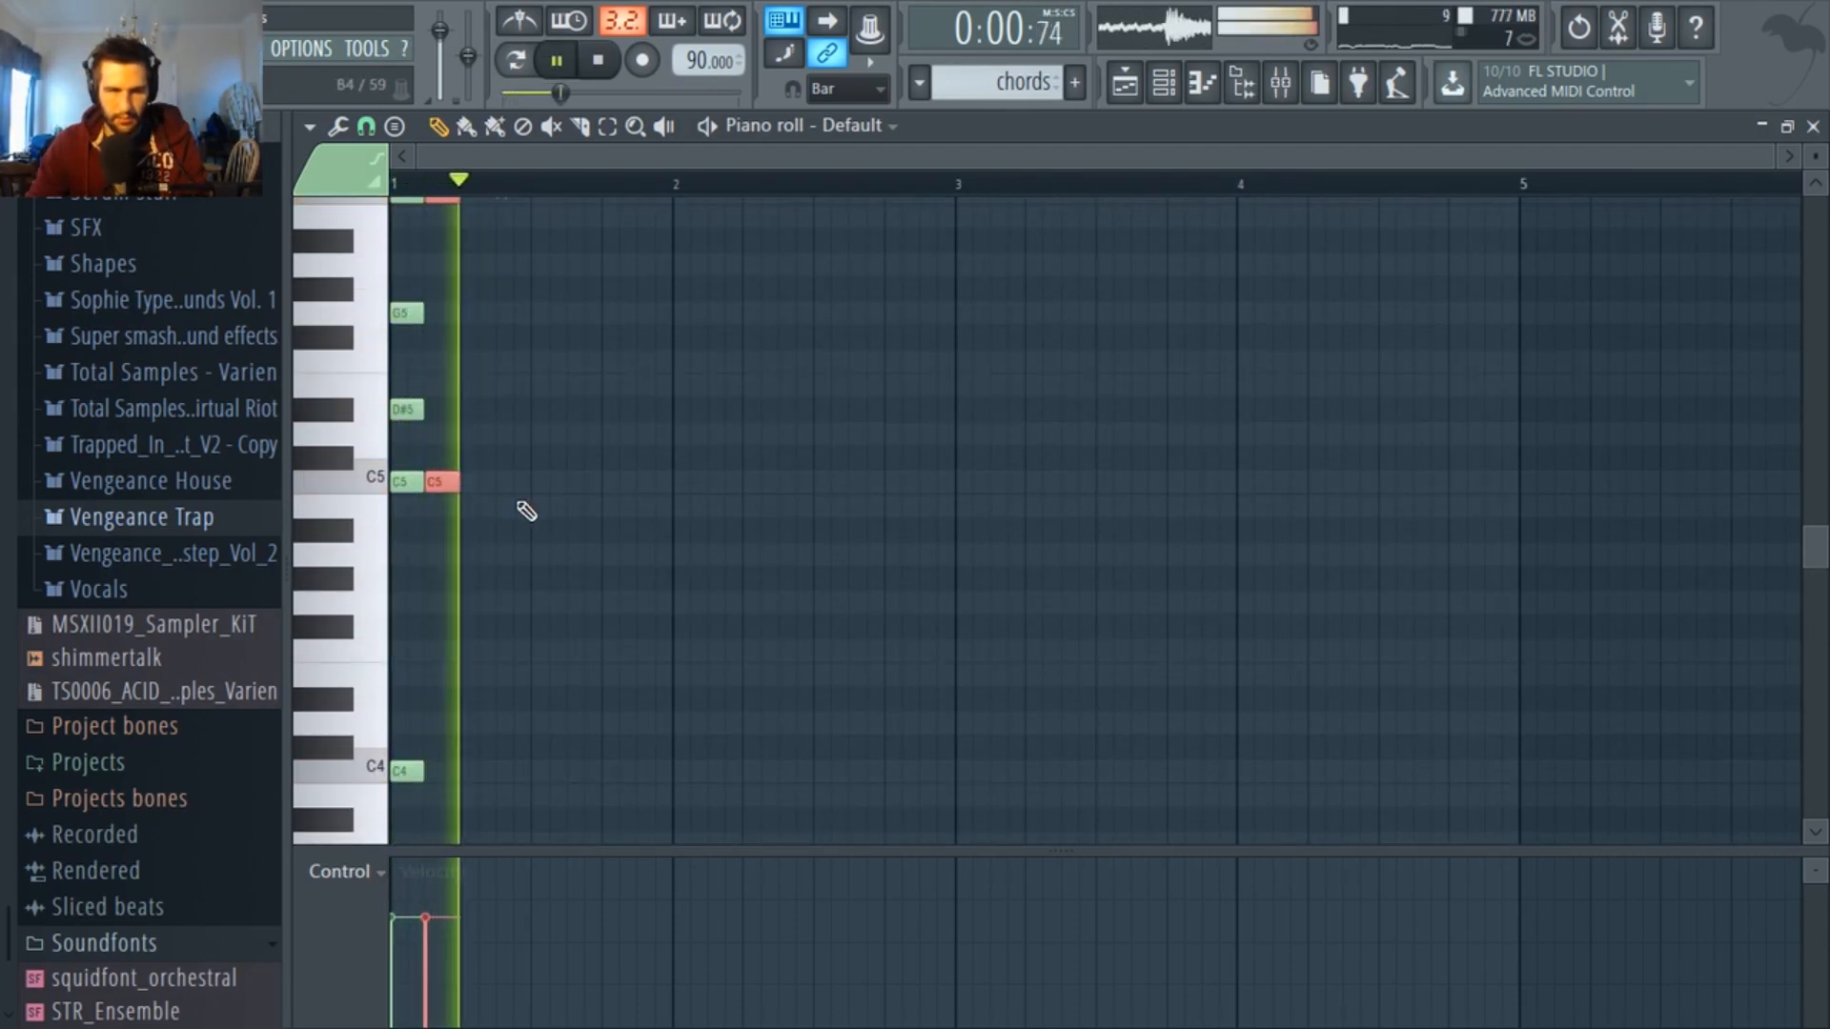
scroll(519, 511, up, 2)
key(space)
Turn on Porta for the chords' Harmor channel and raise its Slide amount while auditioning the octave jump.
click(1162, 84)
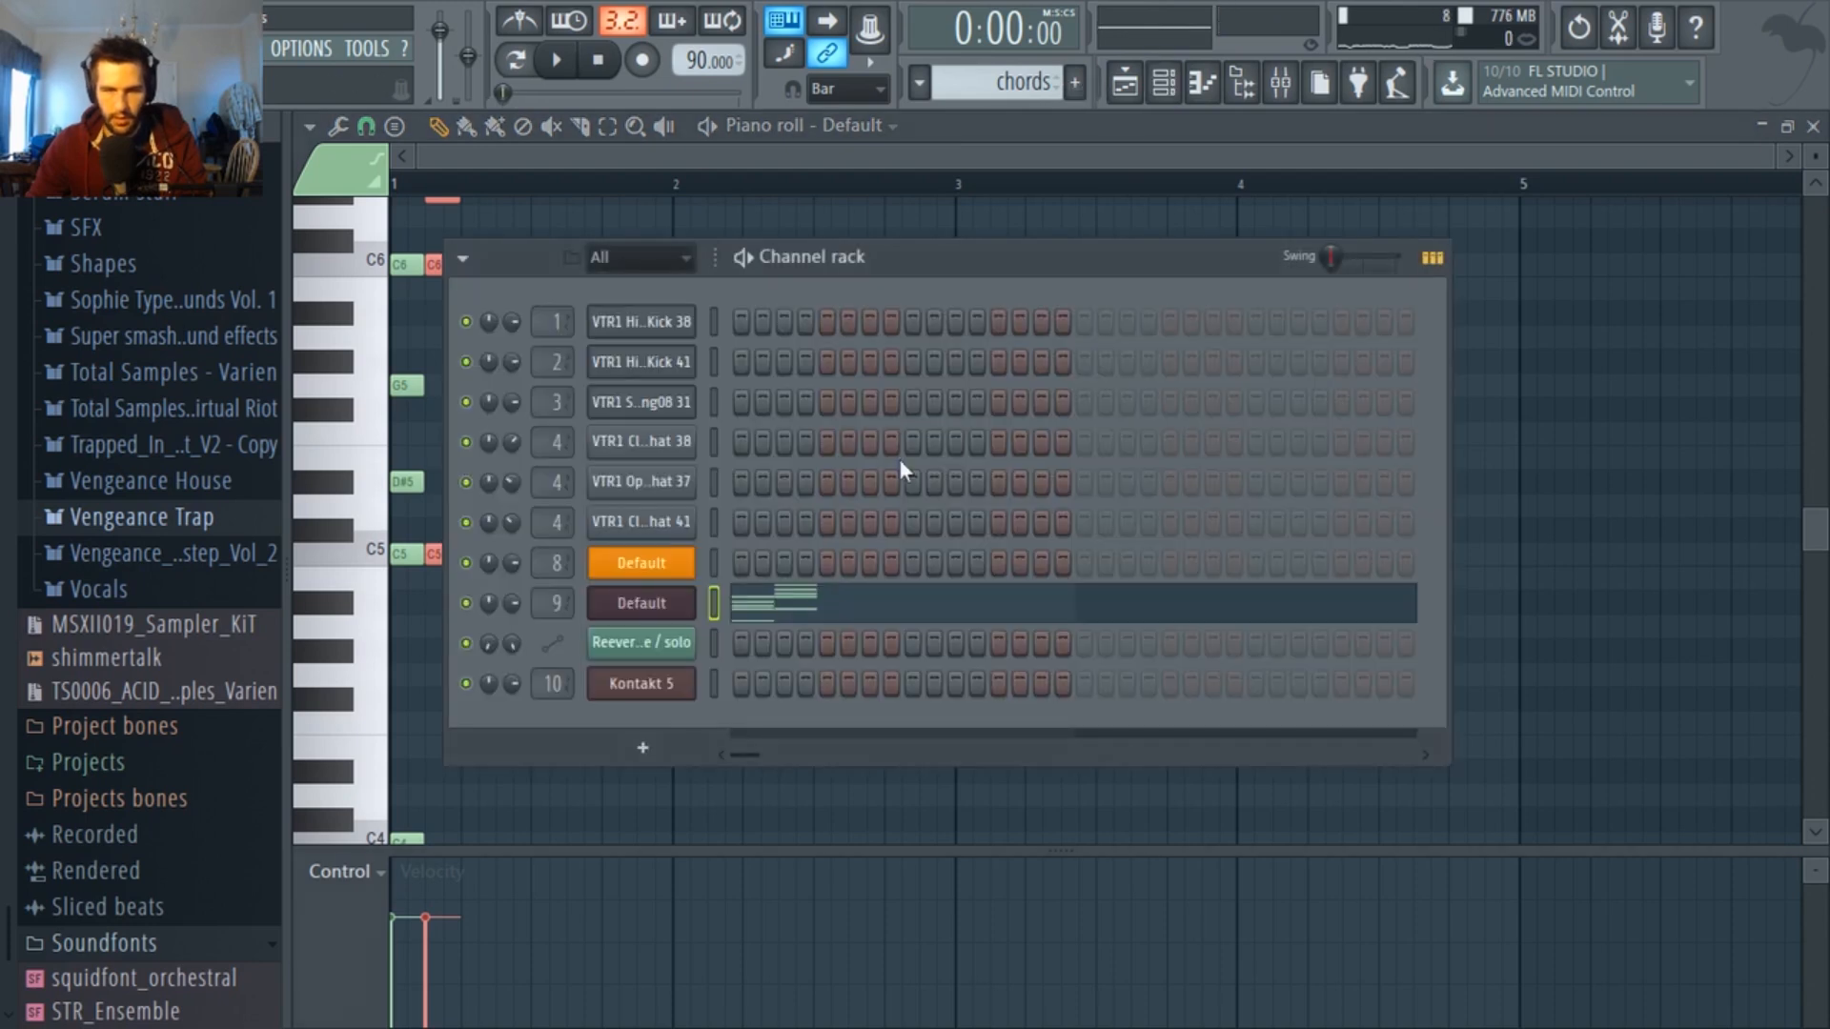
click(667, 615)
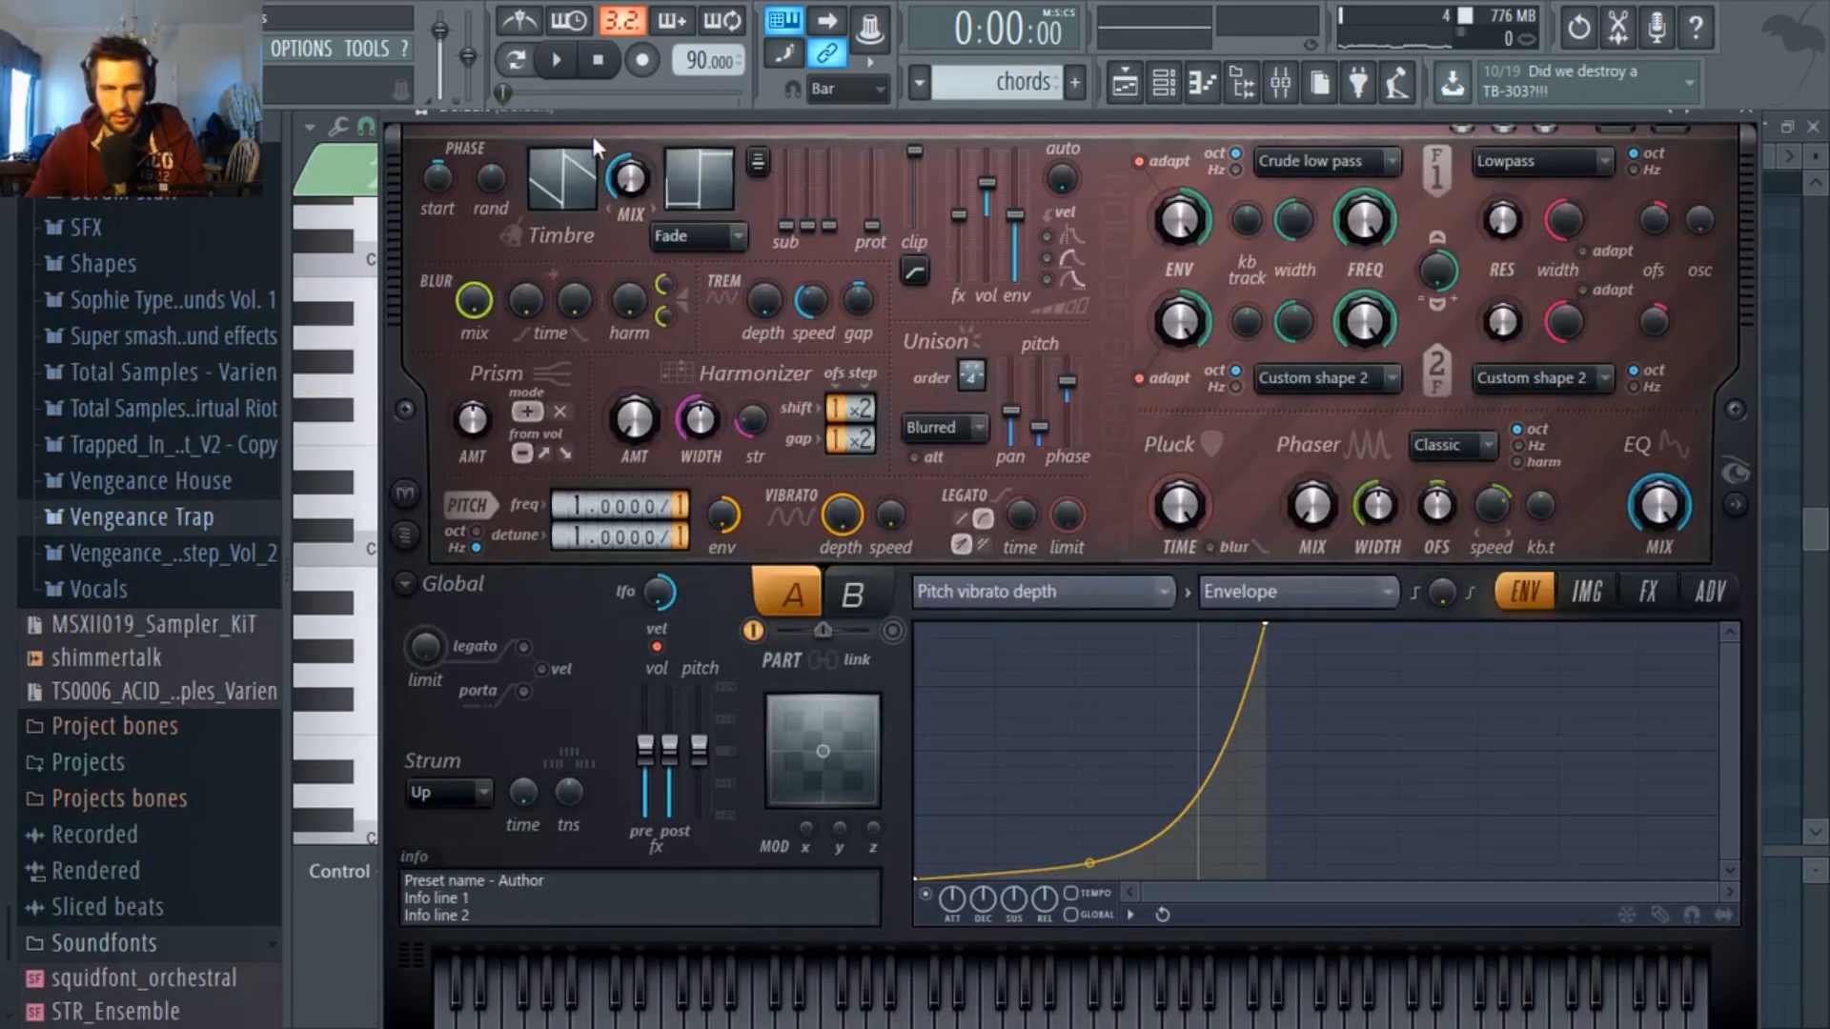
drag(592, 136, 599, 202)
click(480, 220)
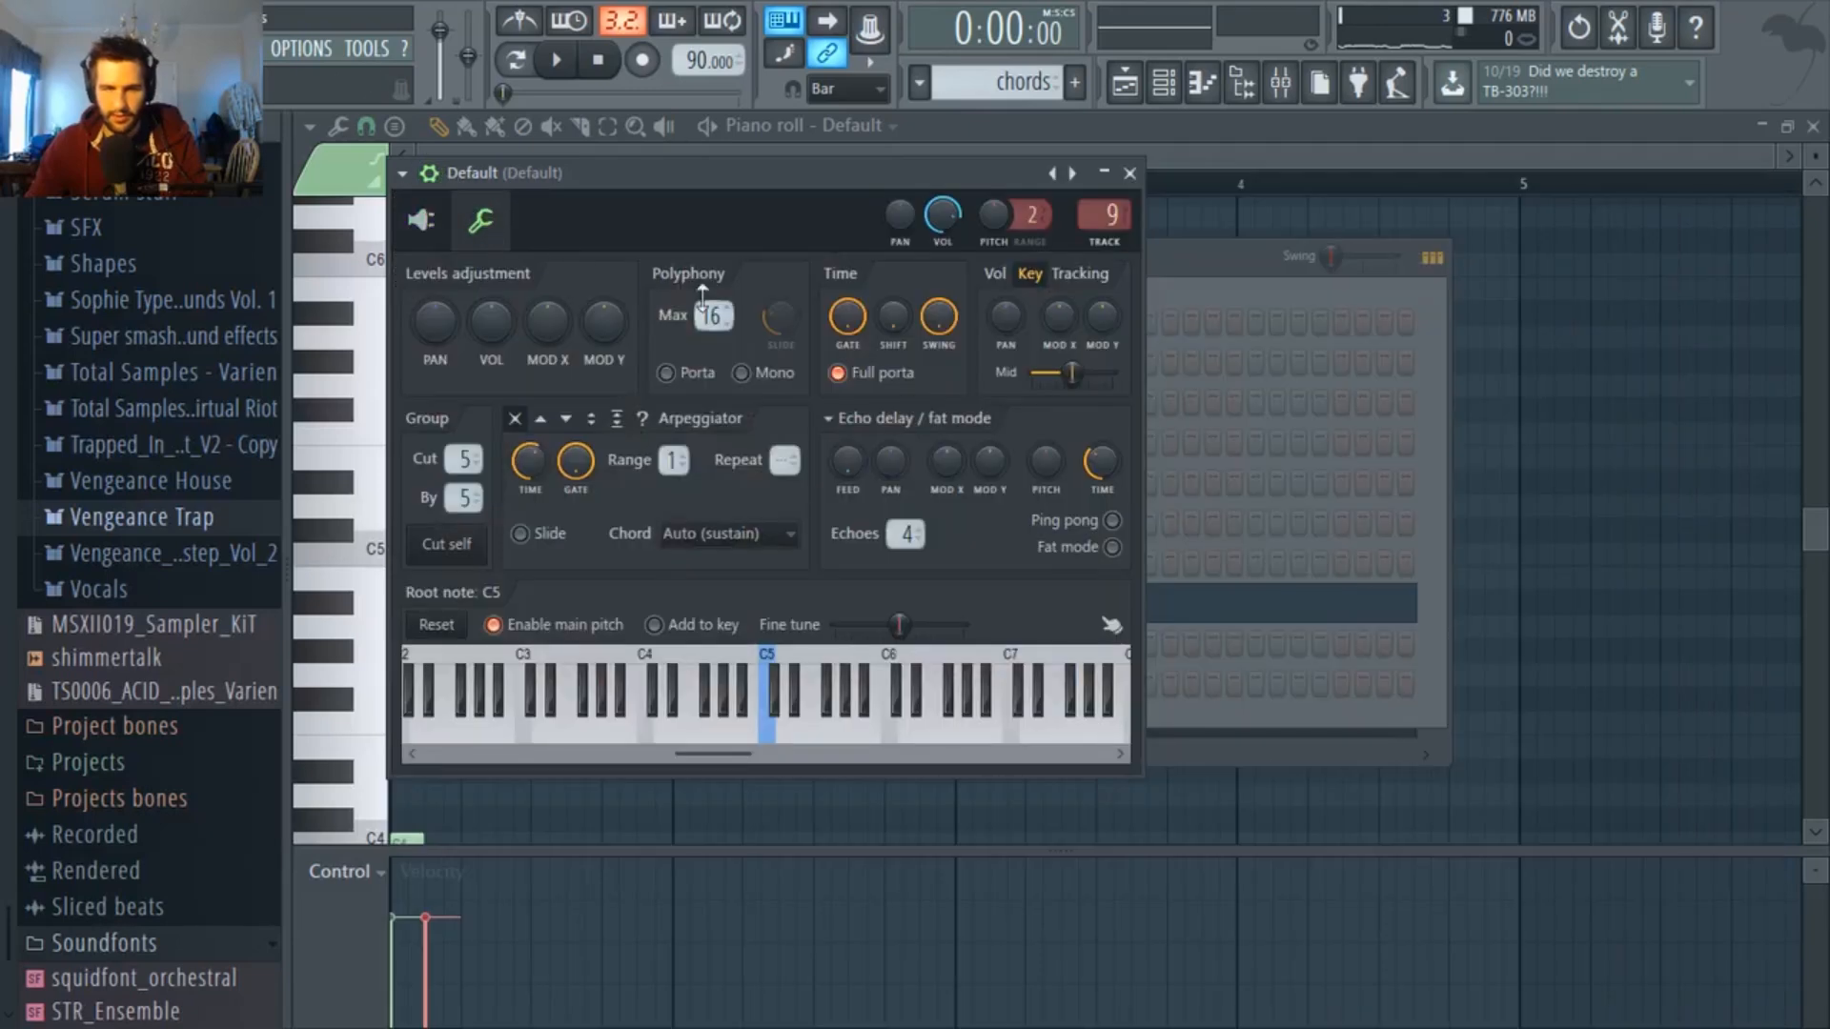
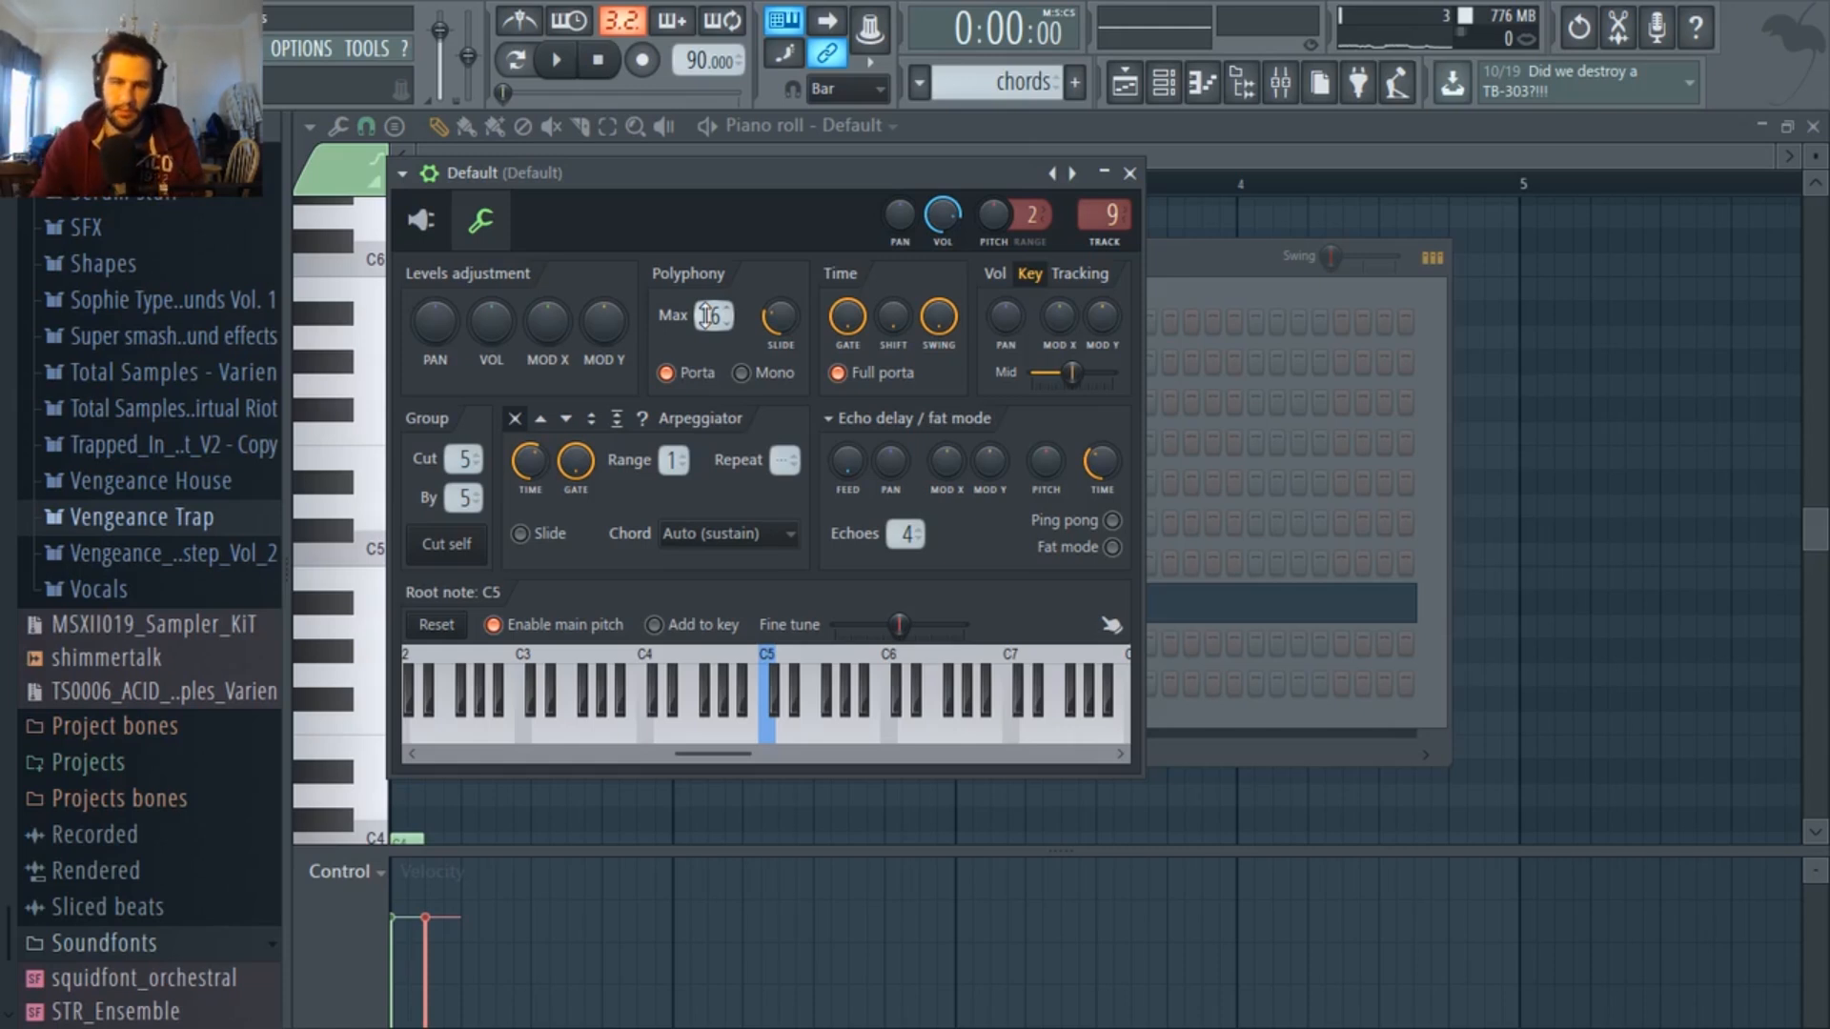
key(space)
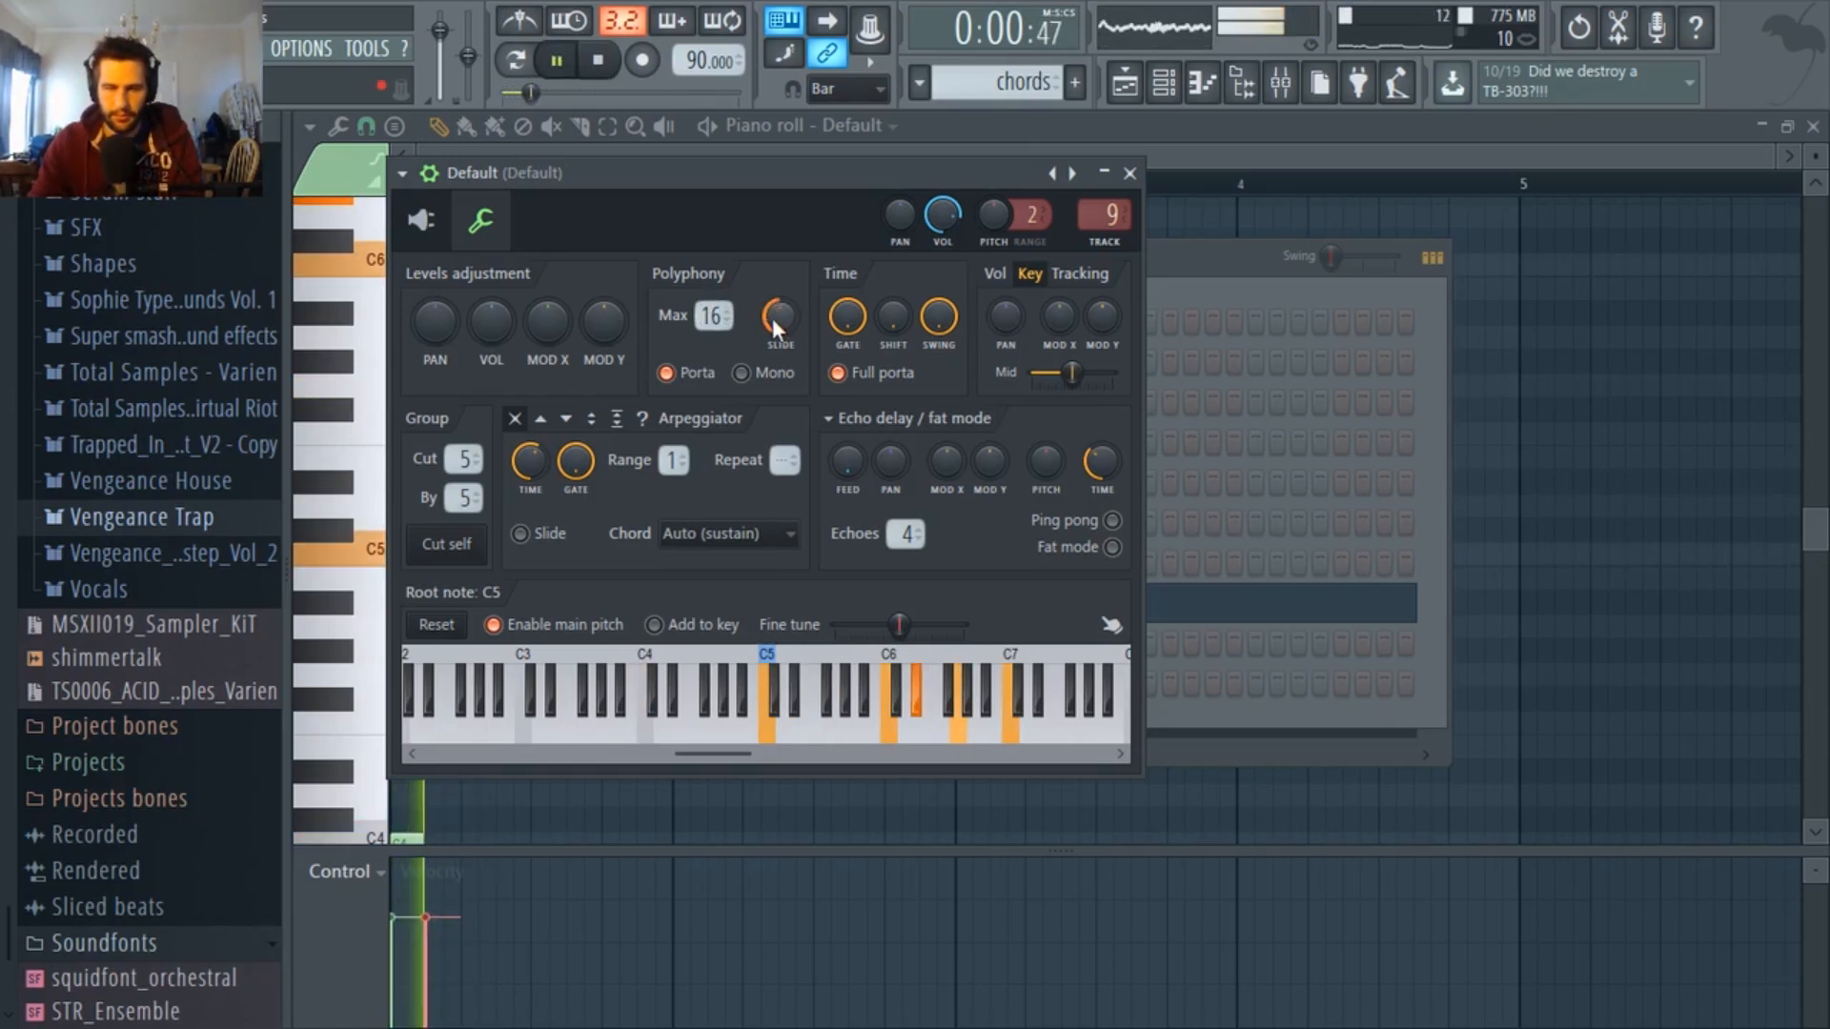
key(space)
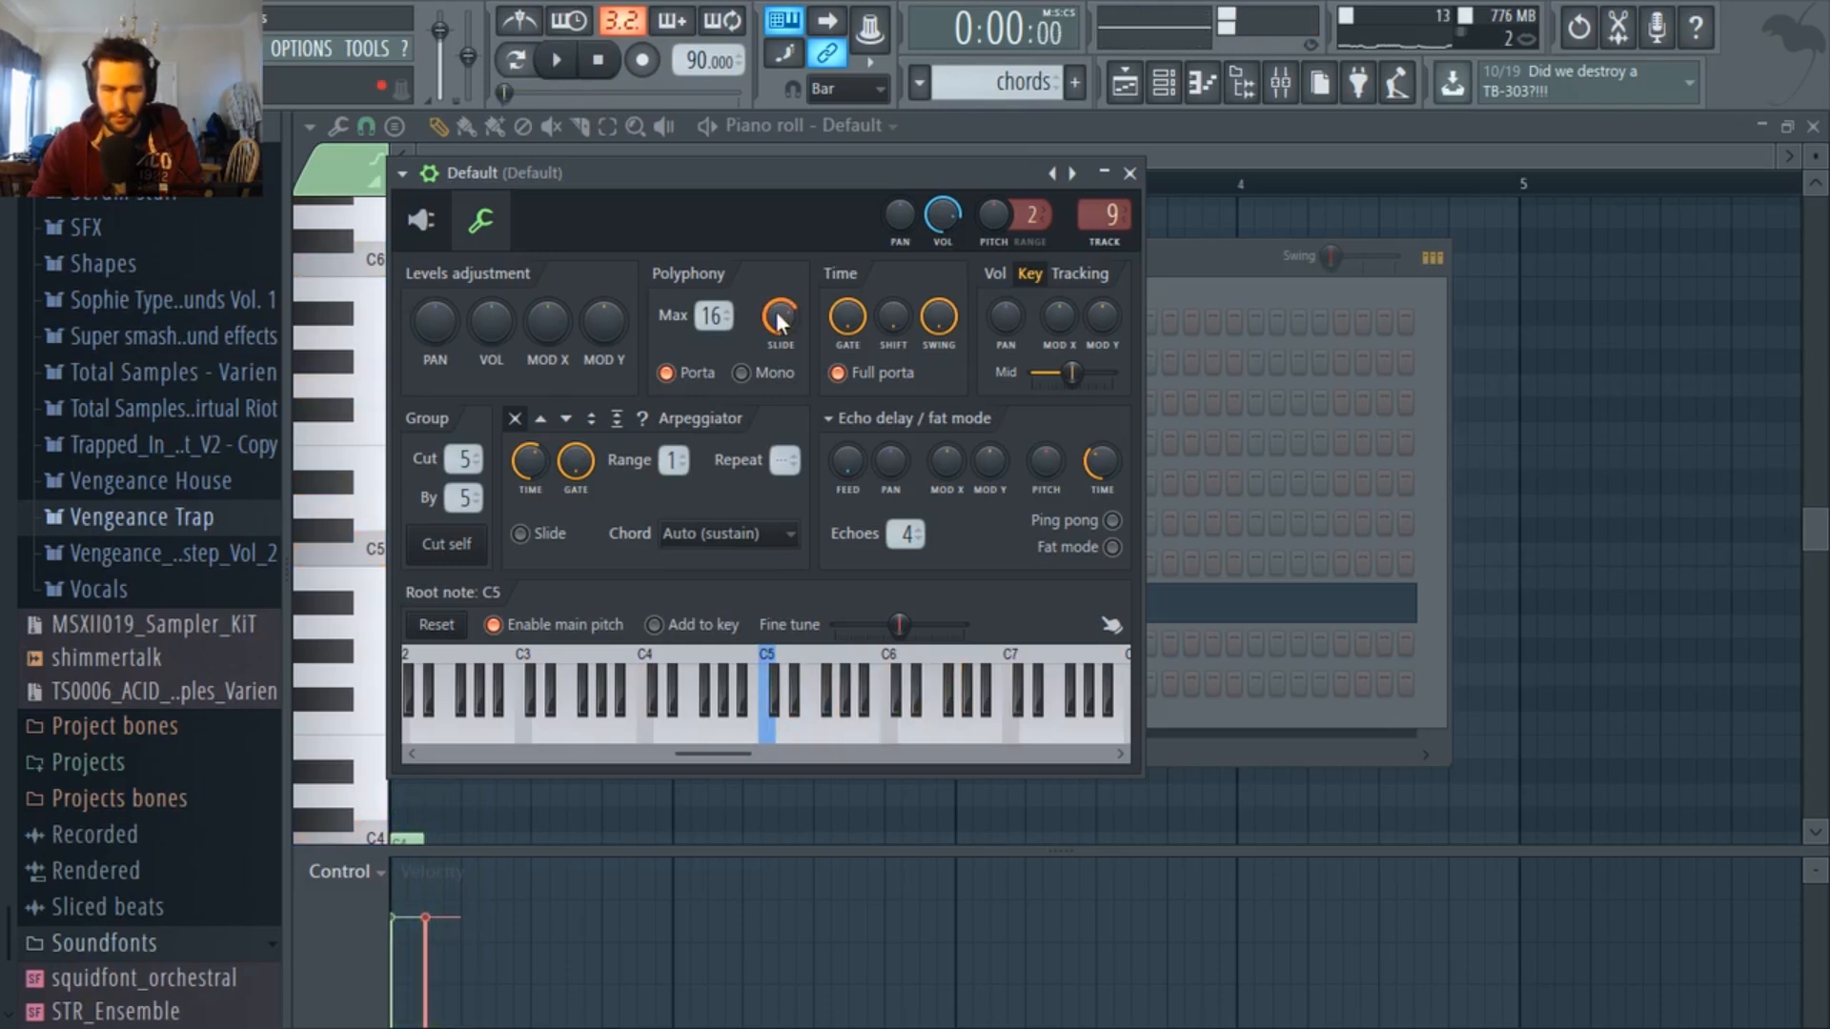
key(space)
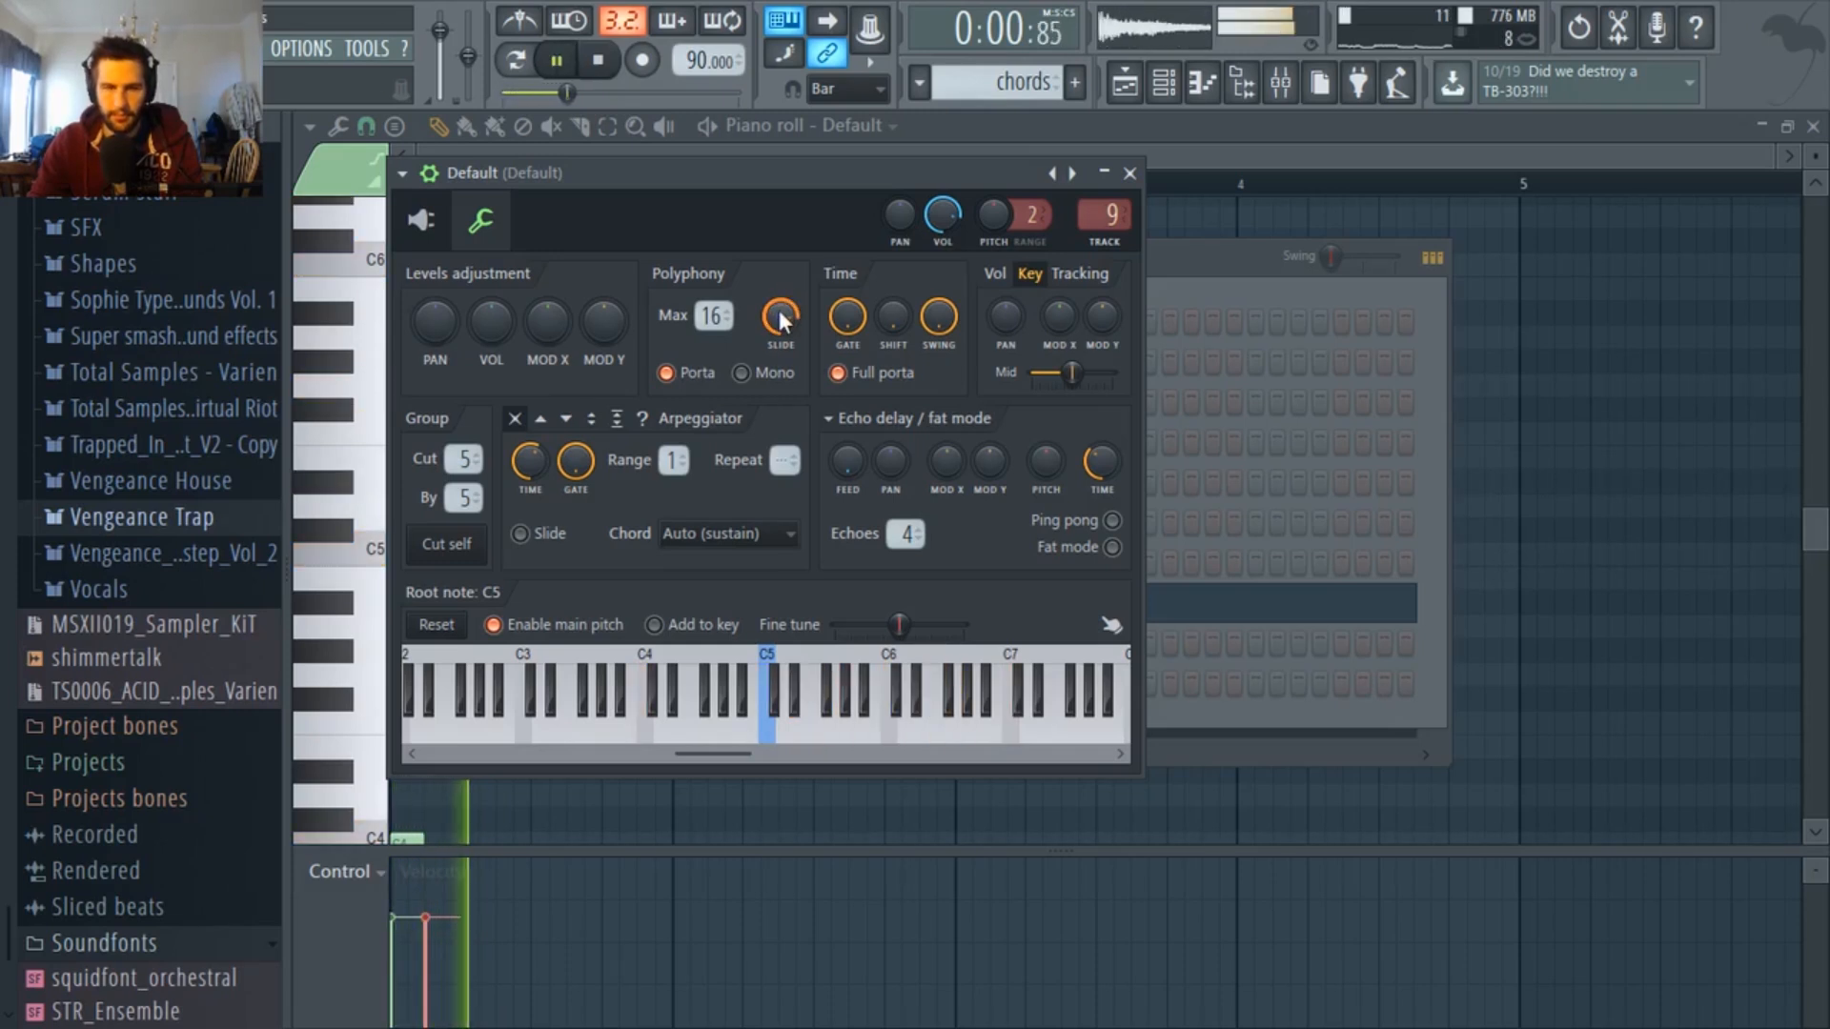
key(space)
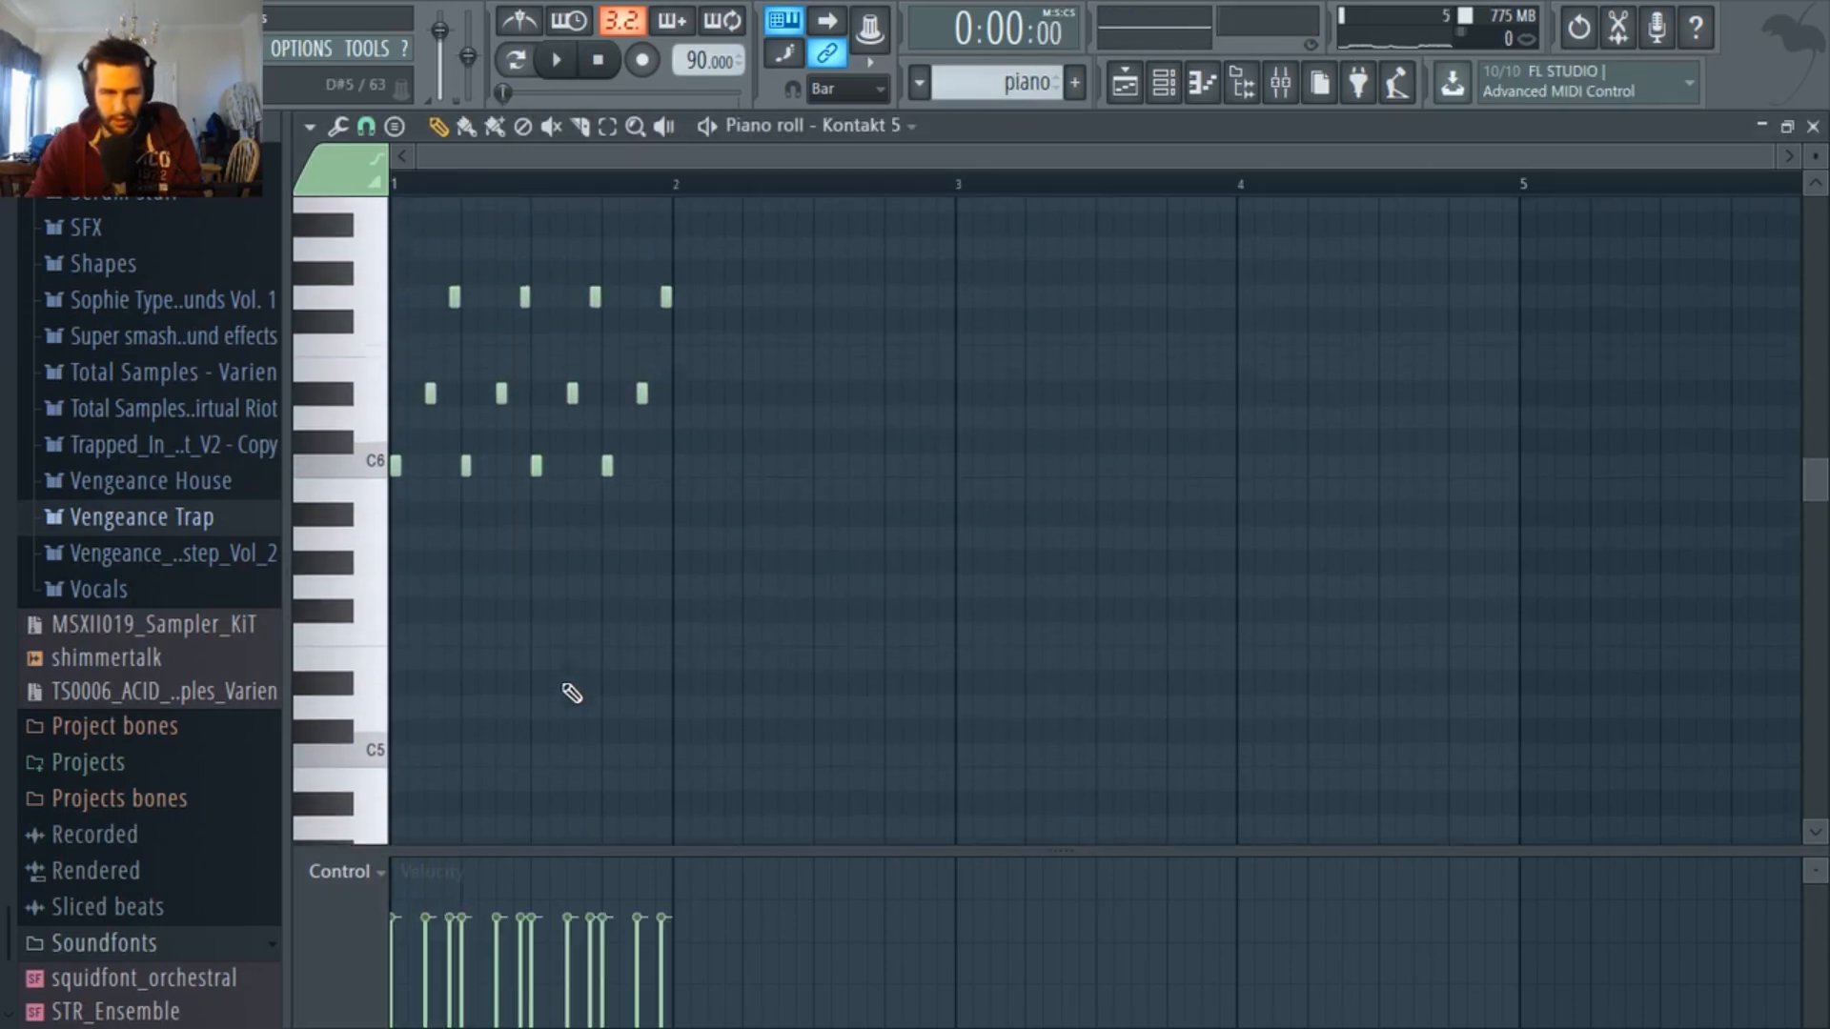
Switch playback to pattern mode, add a short C7 note one third into beat 1 of the piano pattern, and play it.
scroll(572, 693, up, 3)
scroll(560, 686, up, 2)
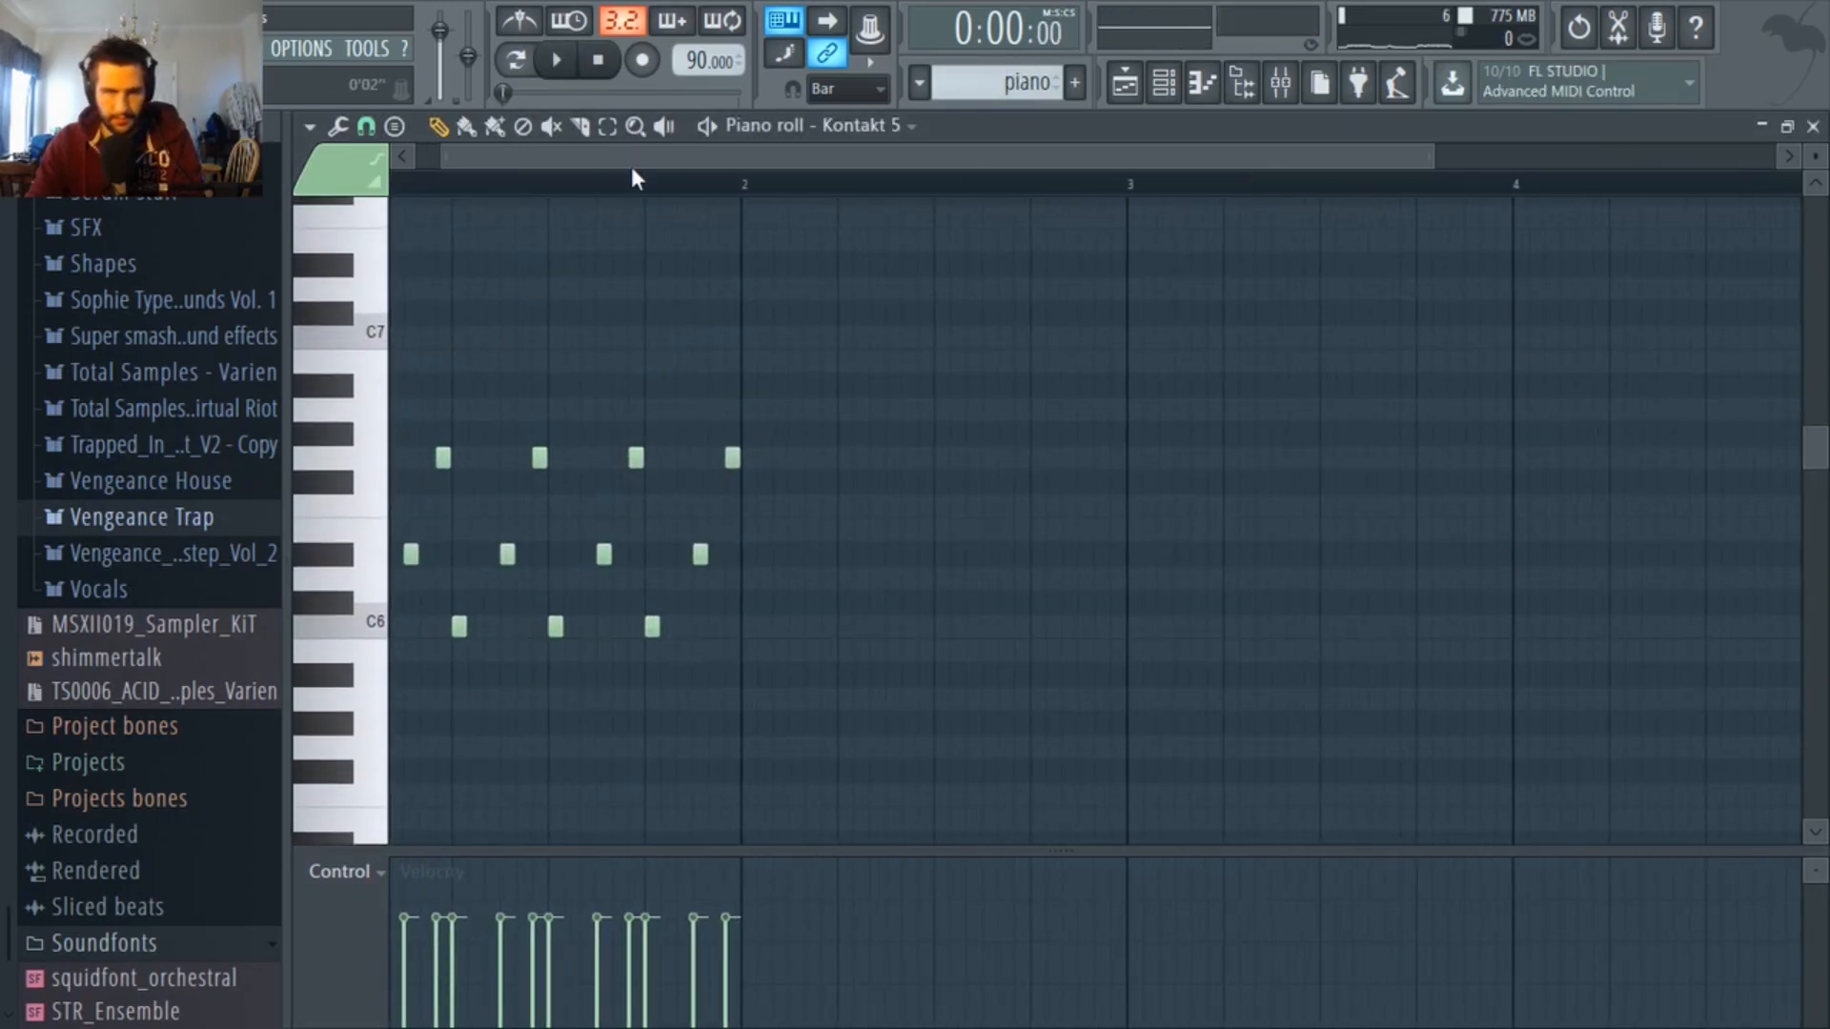
scroll(605, 695, up, 3)
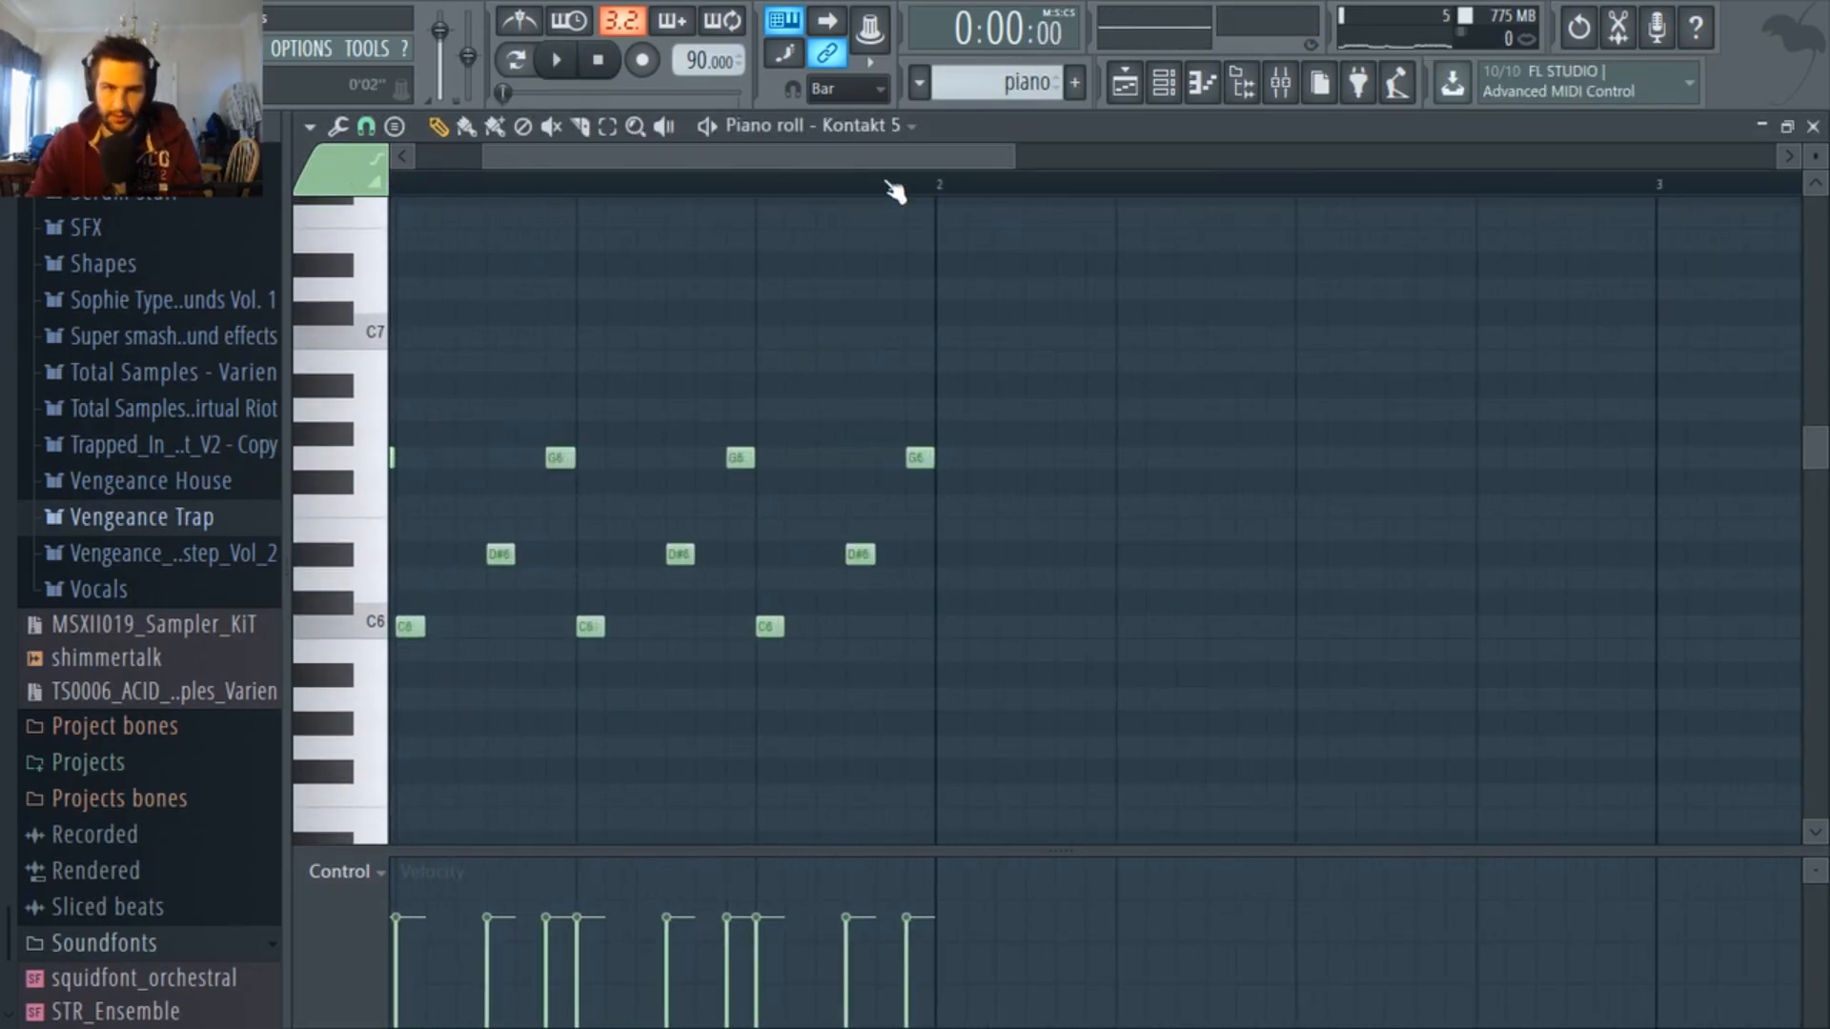
drag(746, 179, 521, 158)
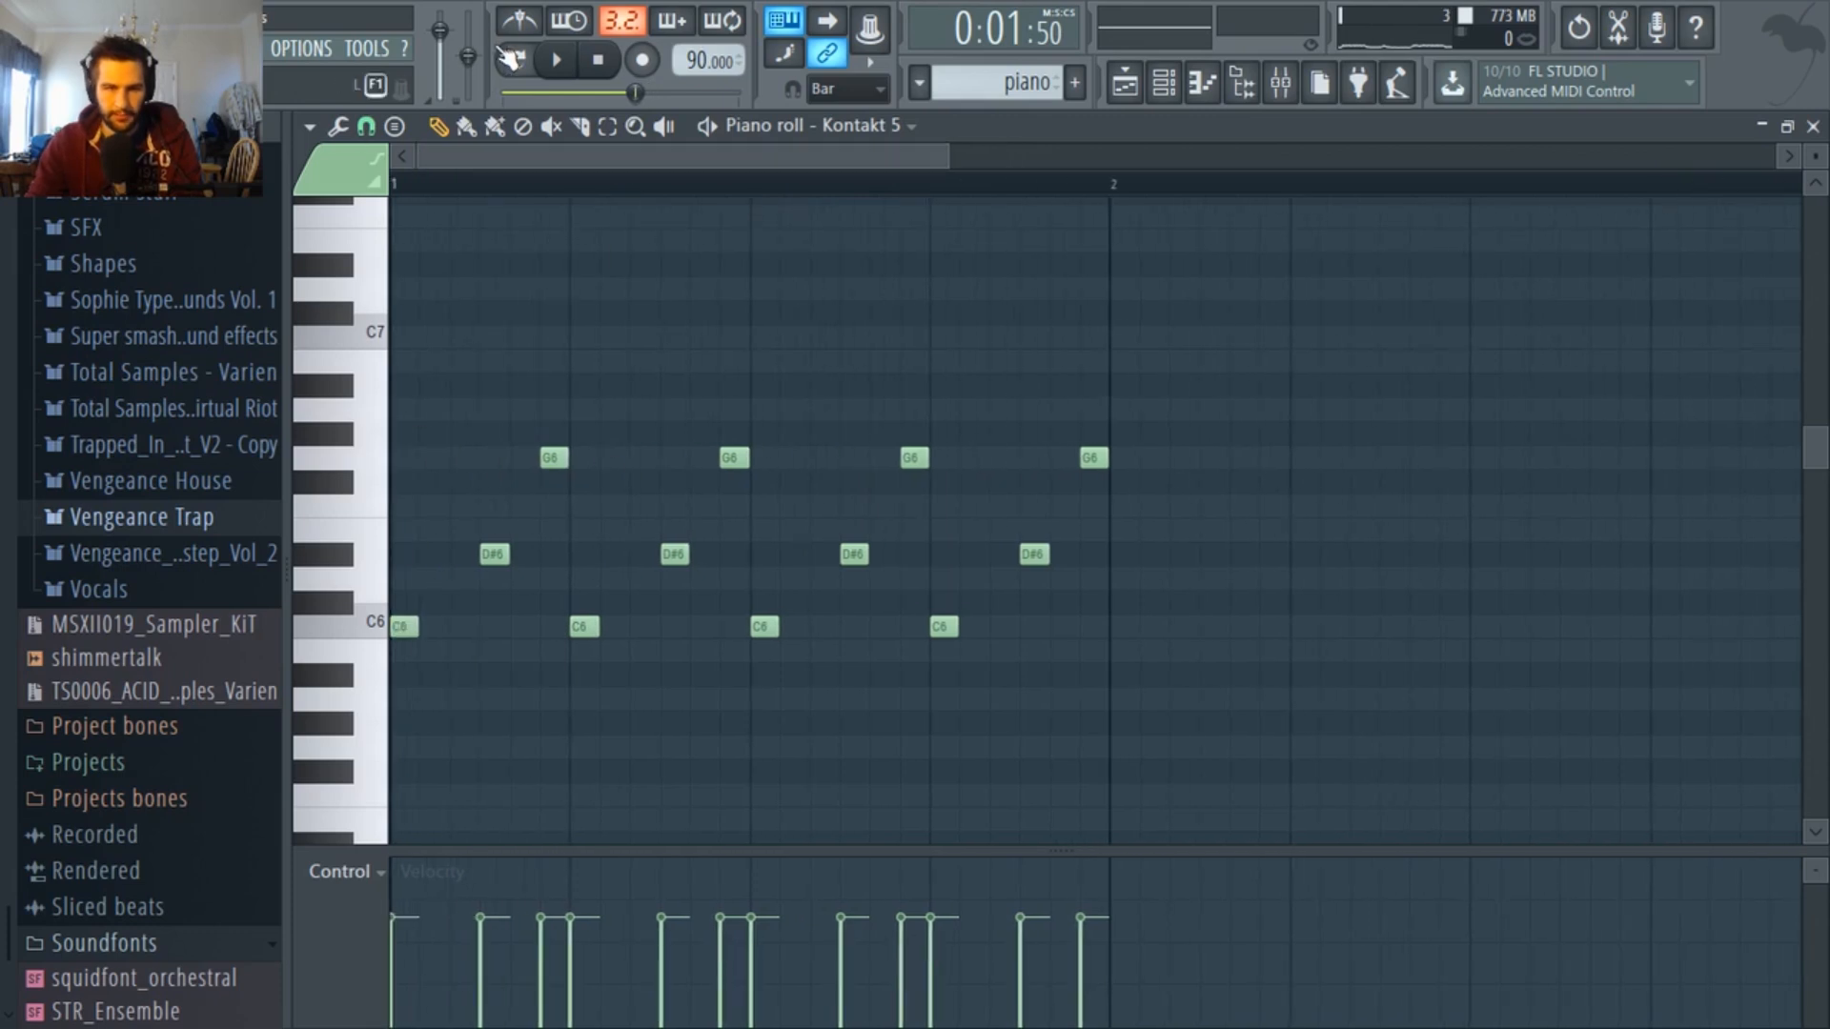
key(space)
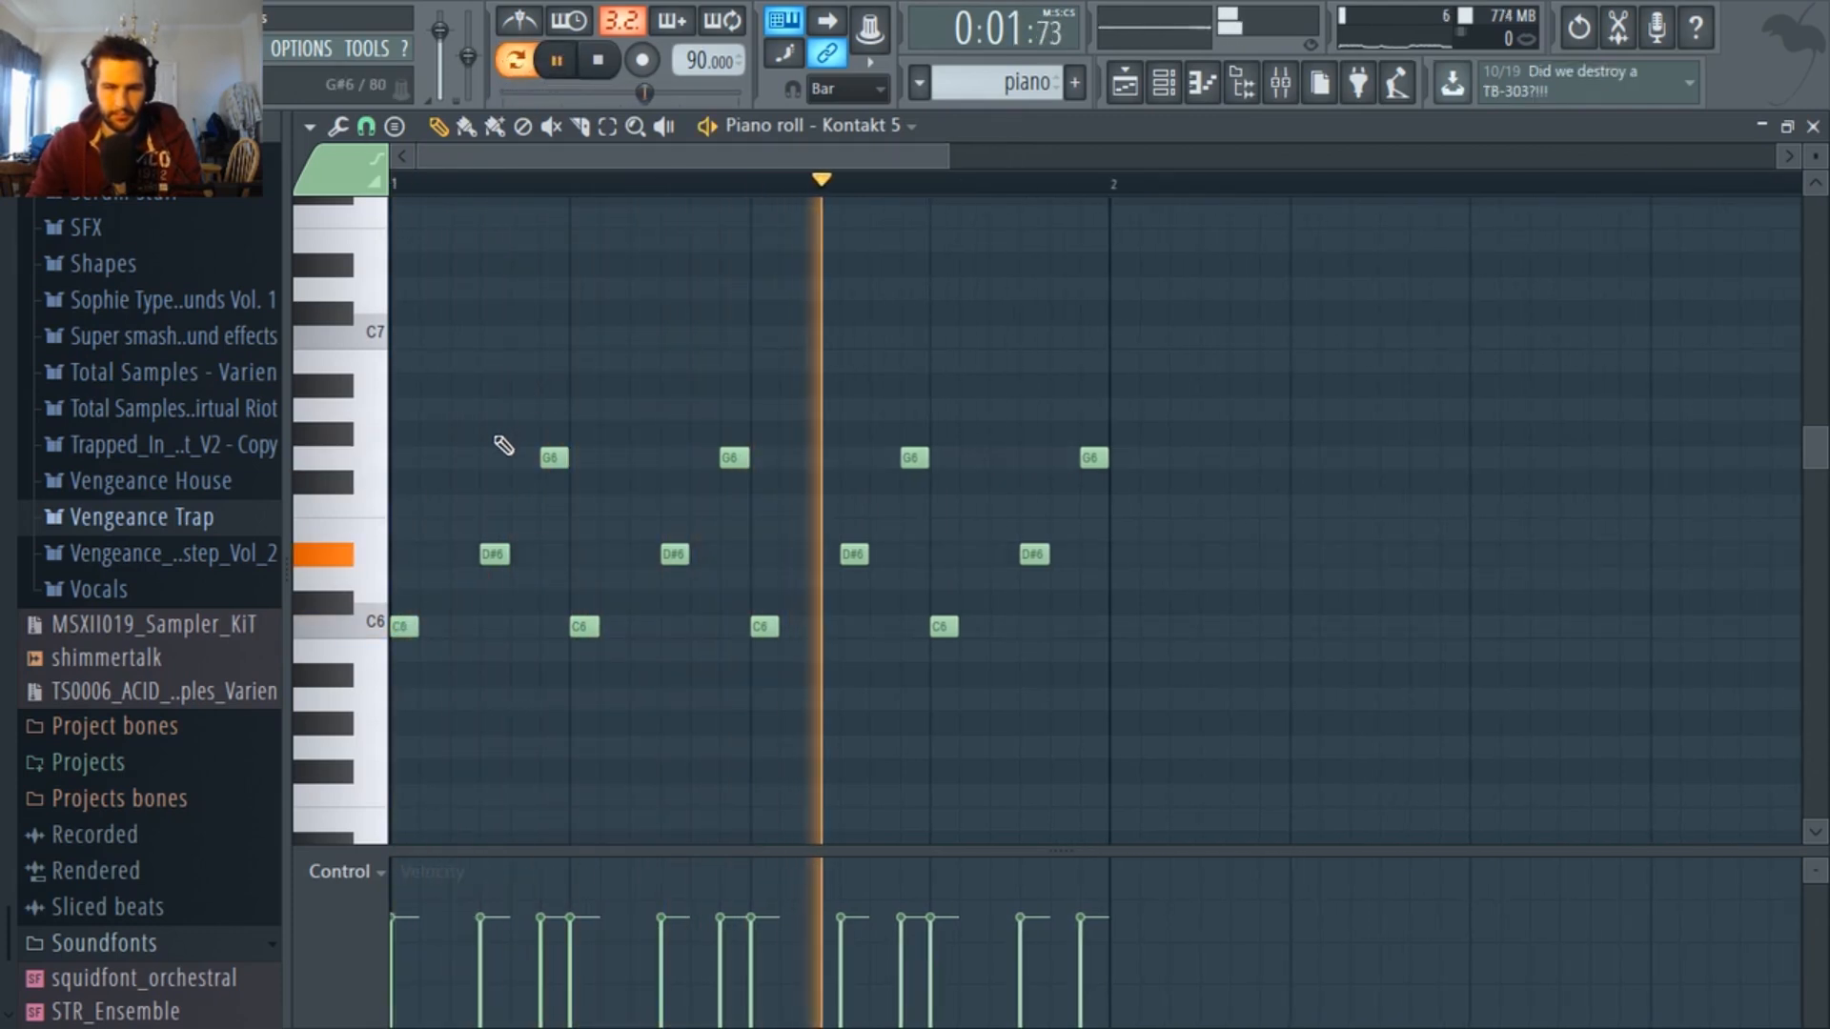
key(space)
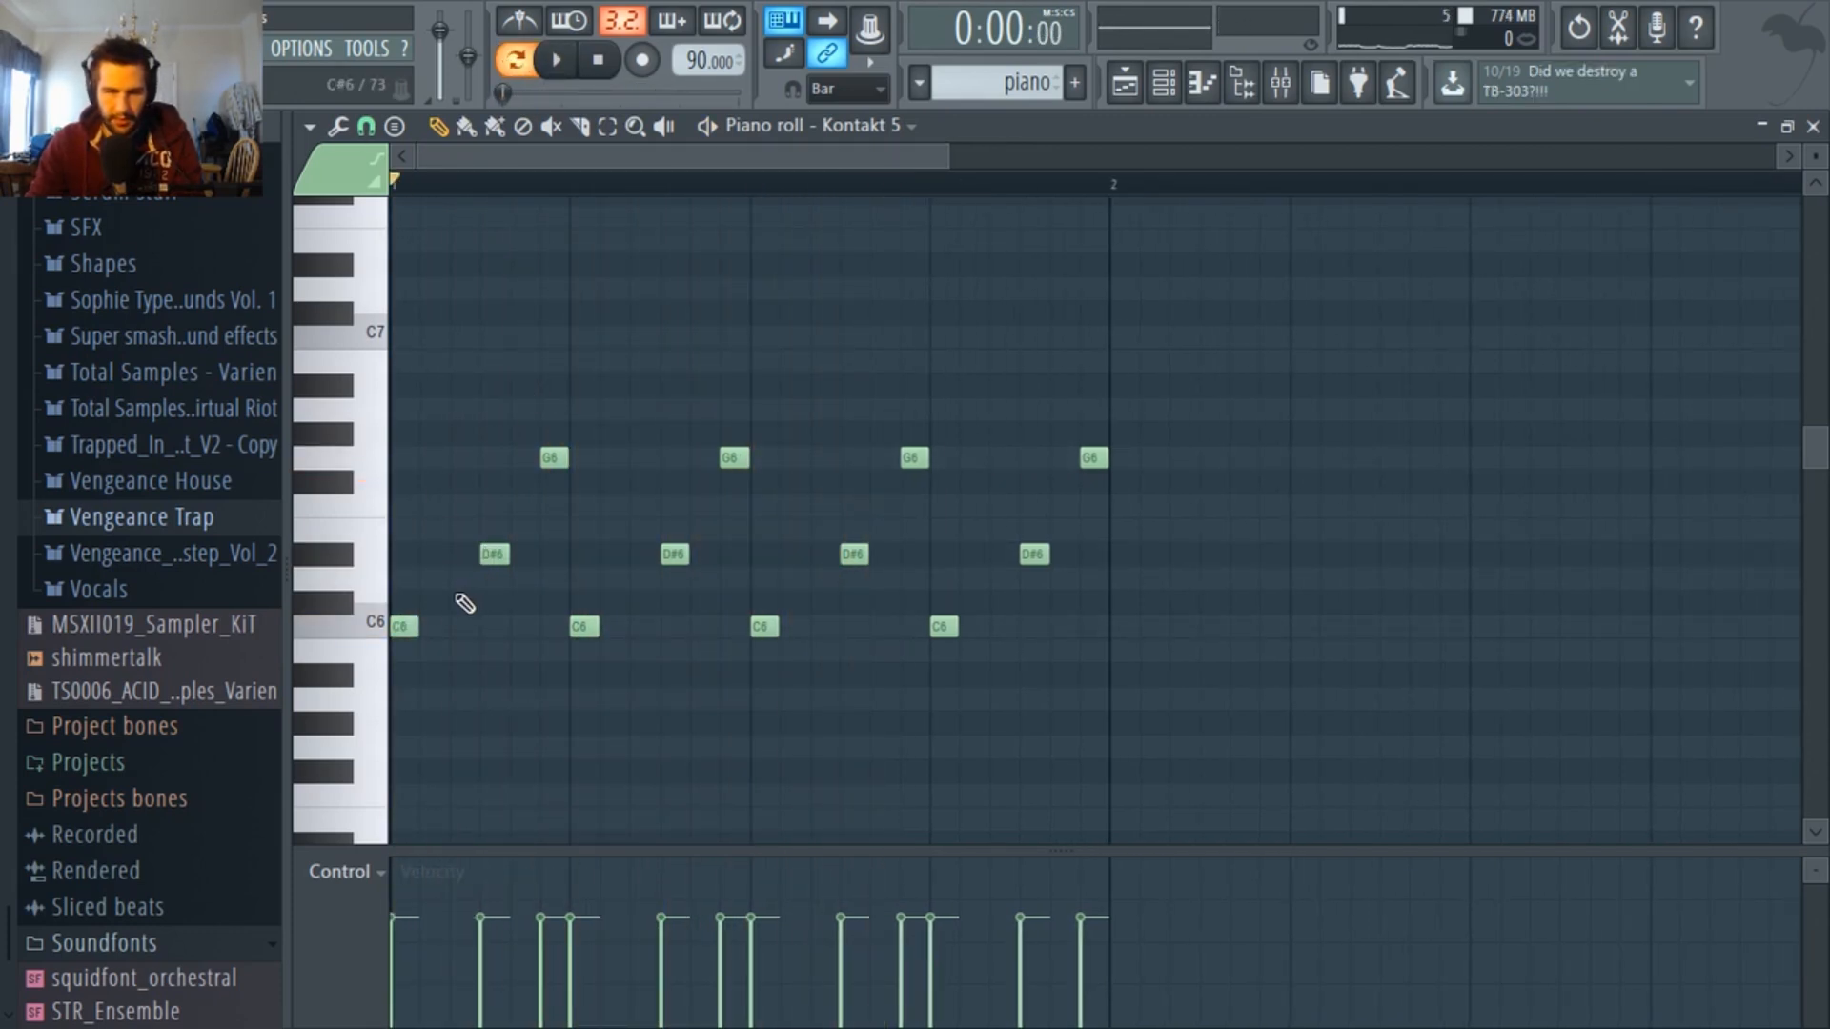
click(452, 335)
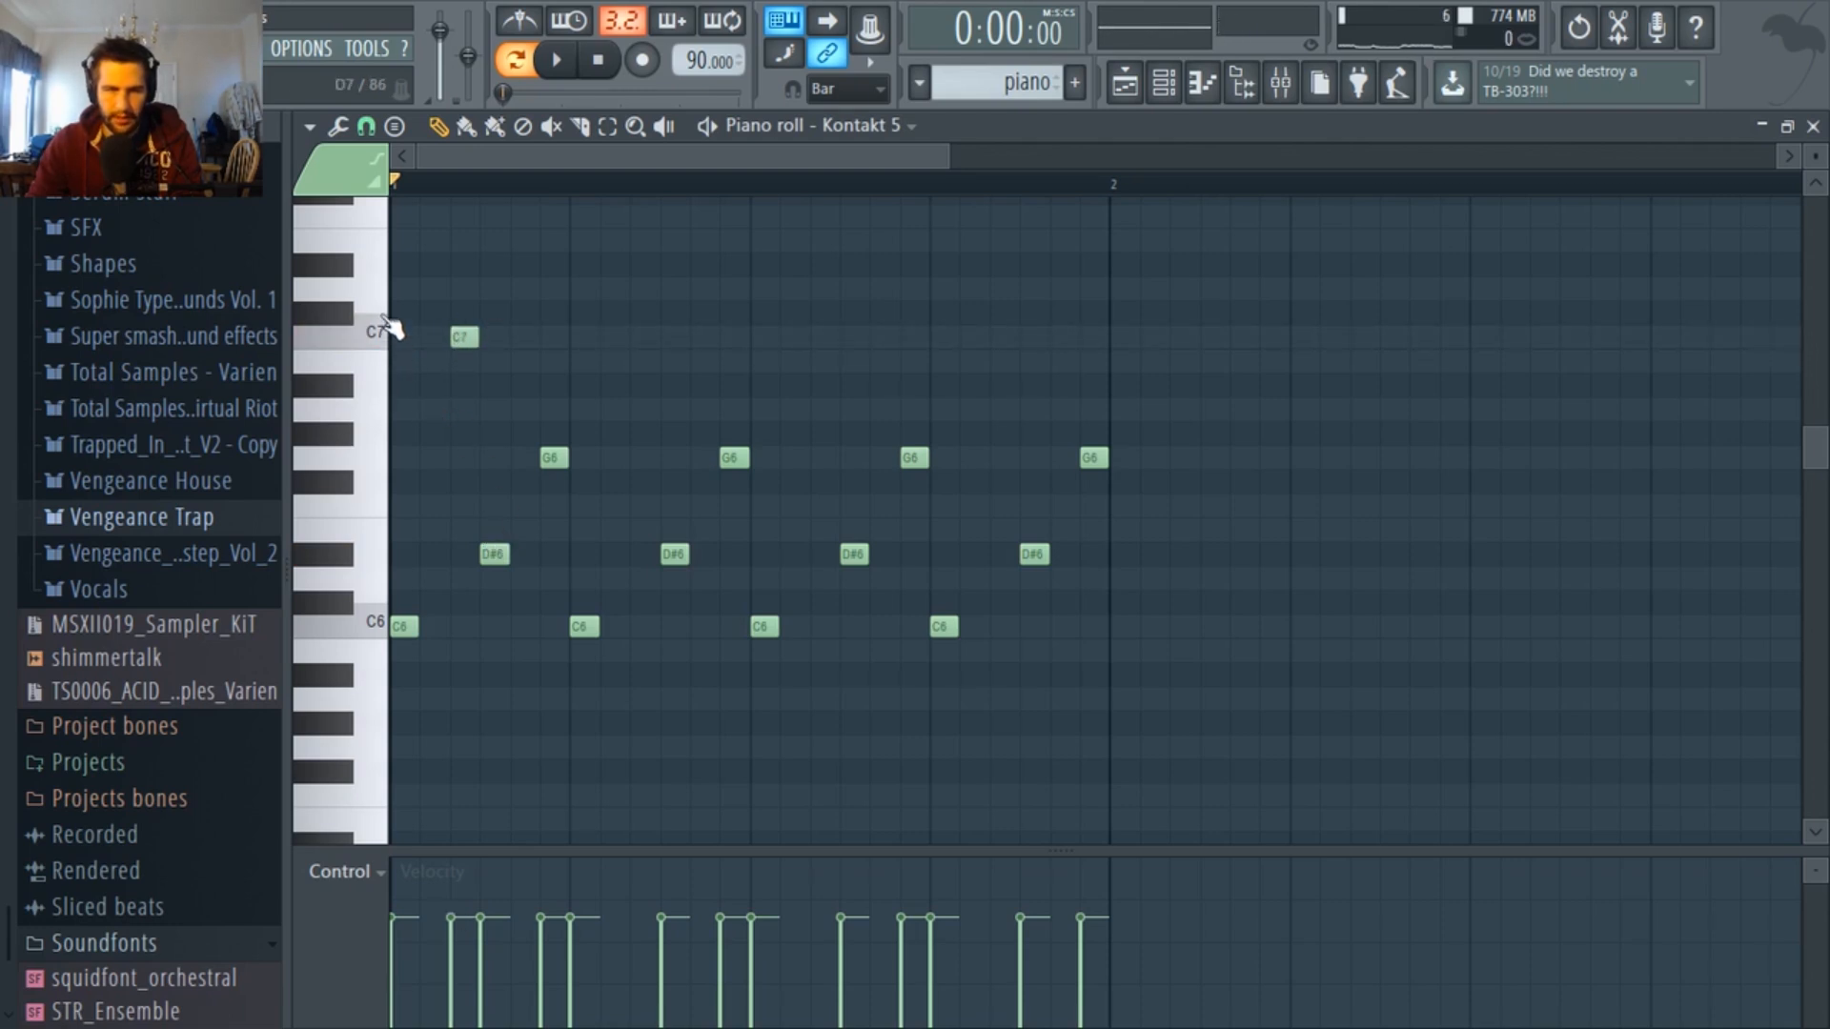
key(space)
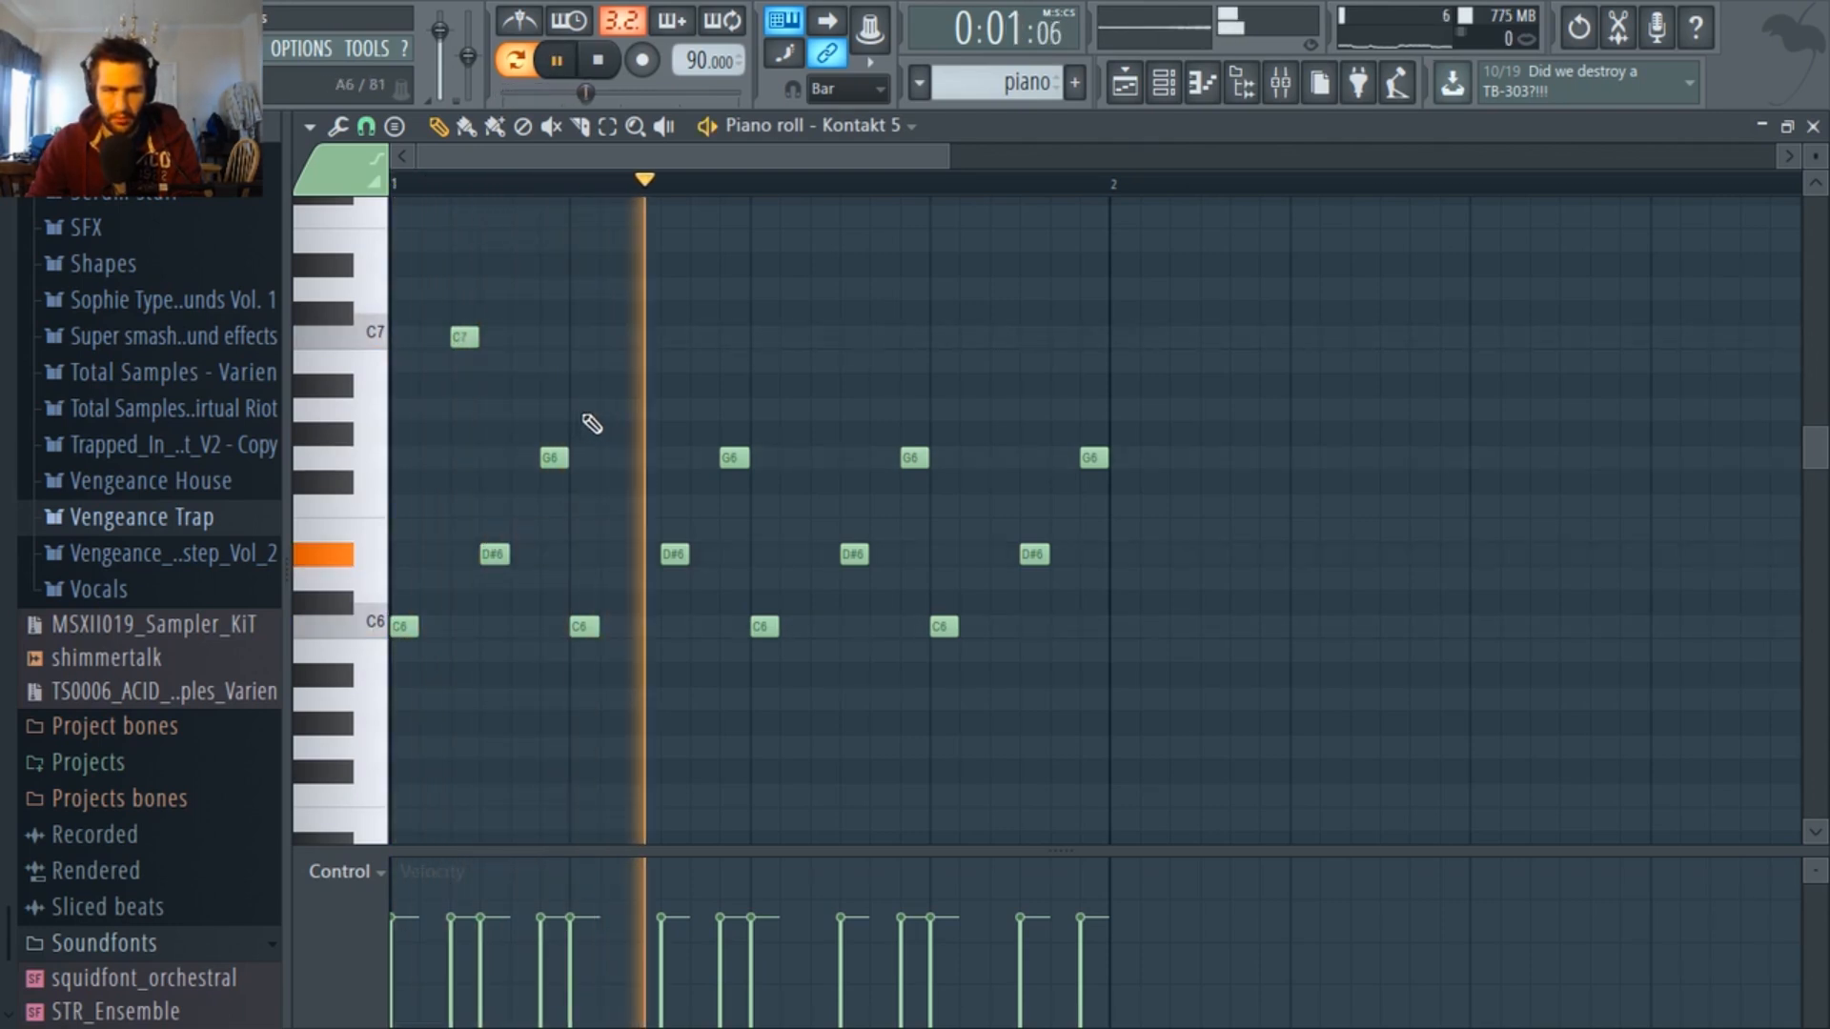
key(space)
Add a C7 note one third into beat 3, move the beat 1 C7 to the same spot in beat 4, and audition with the song.
click(818, 337)
key(space)
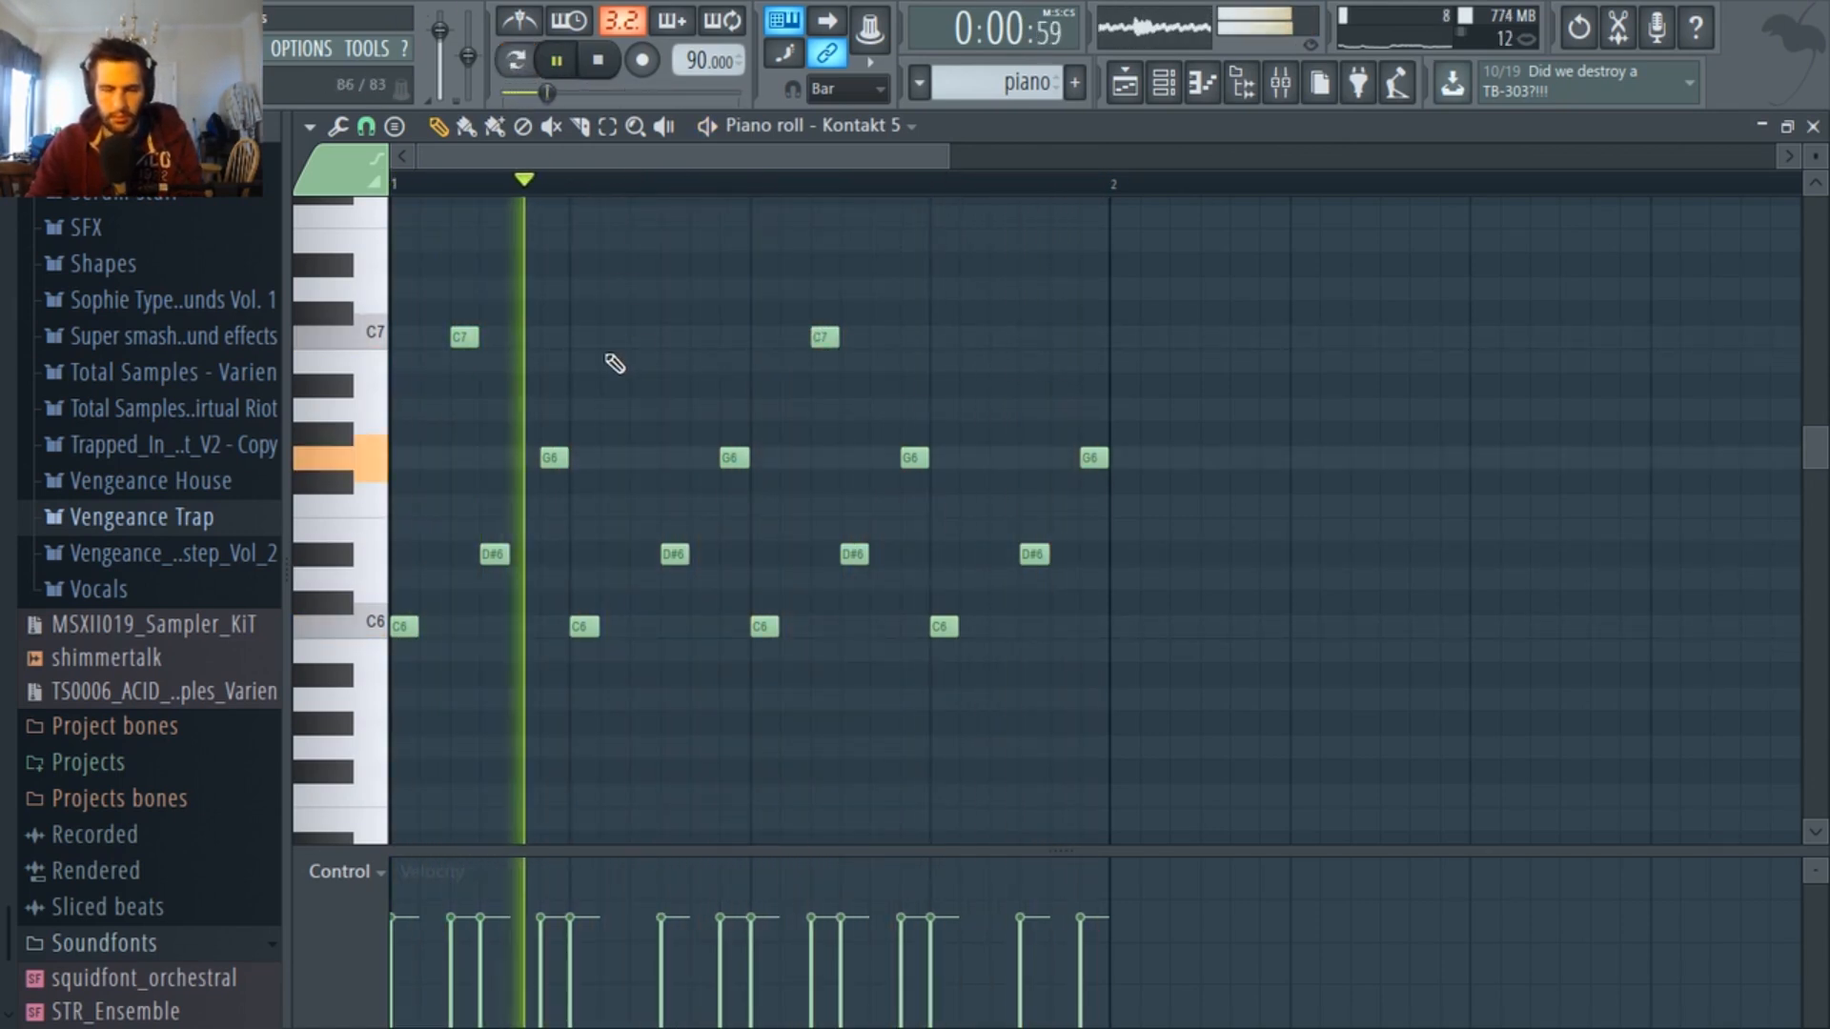
key(space)
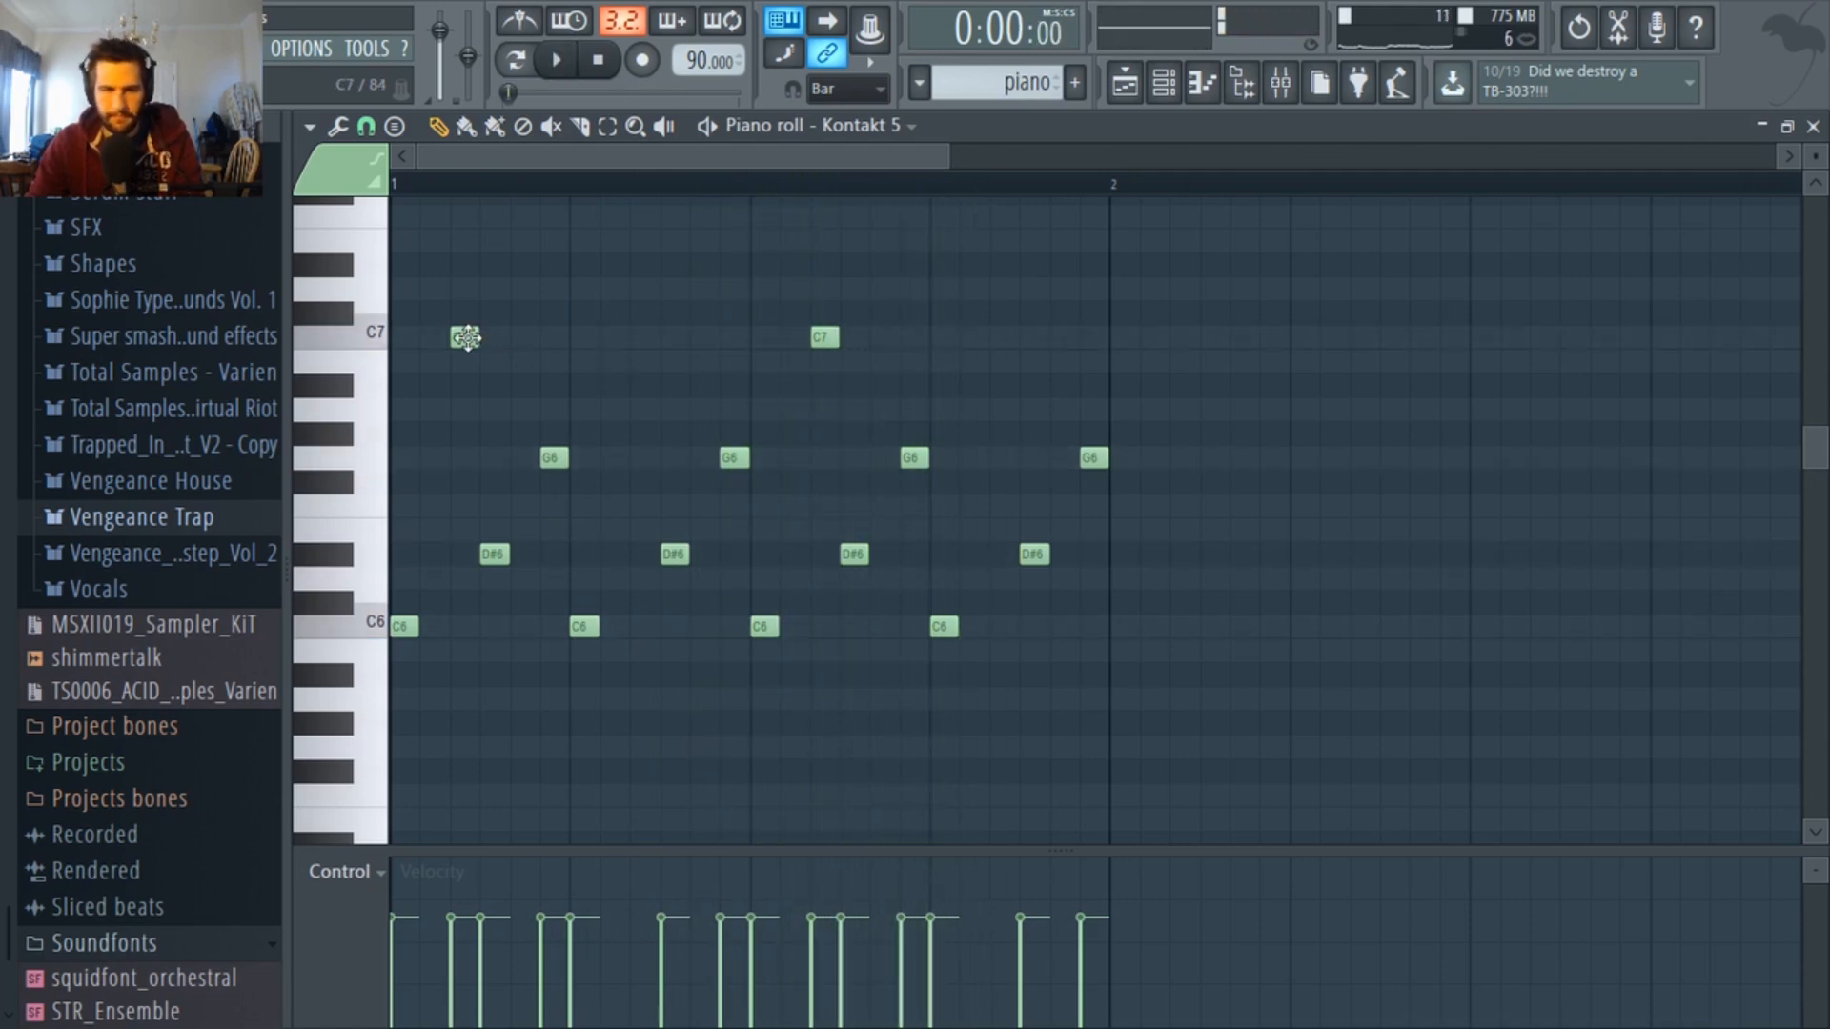
drag(461, 336, 1001, 334)
key(space)
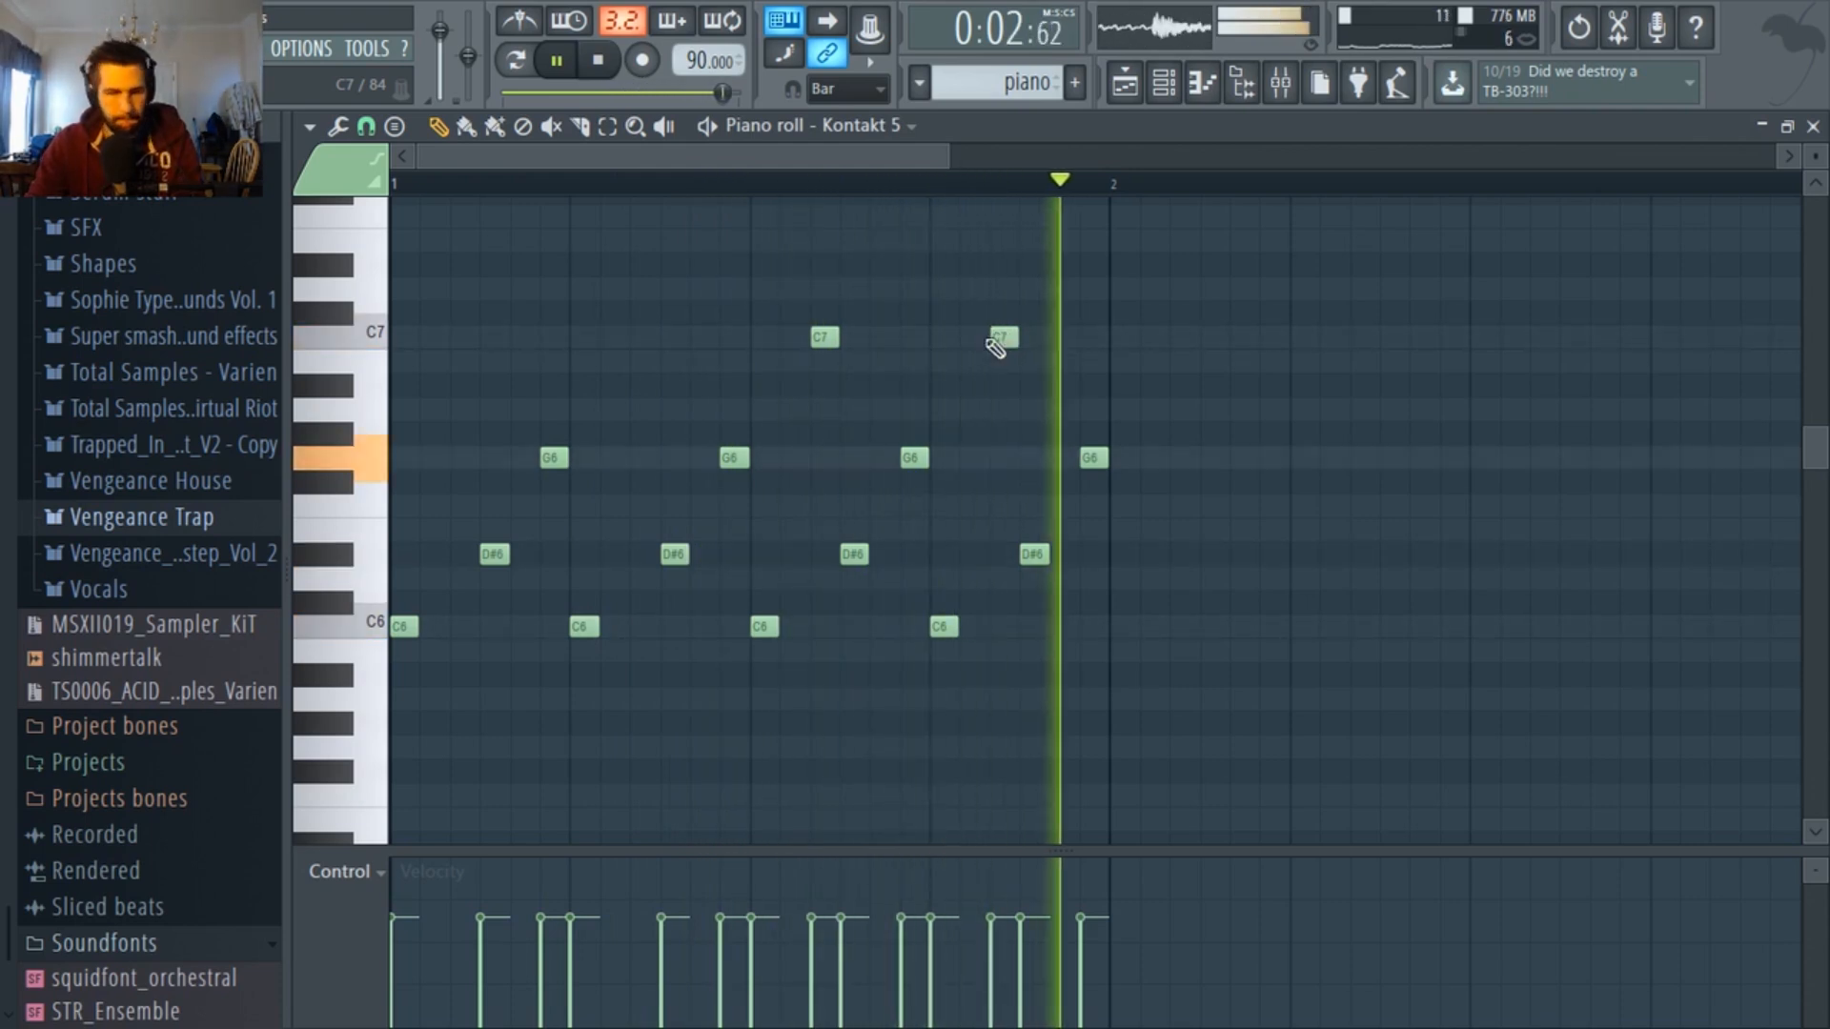
Select all the piano notes, duplicate them one octave higher, and play the layered melody.
scroll(858, 419, up, 1)
scroll(900, 523, down, 1)
drag(1258, 681, 321, 289)
key(space)
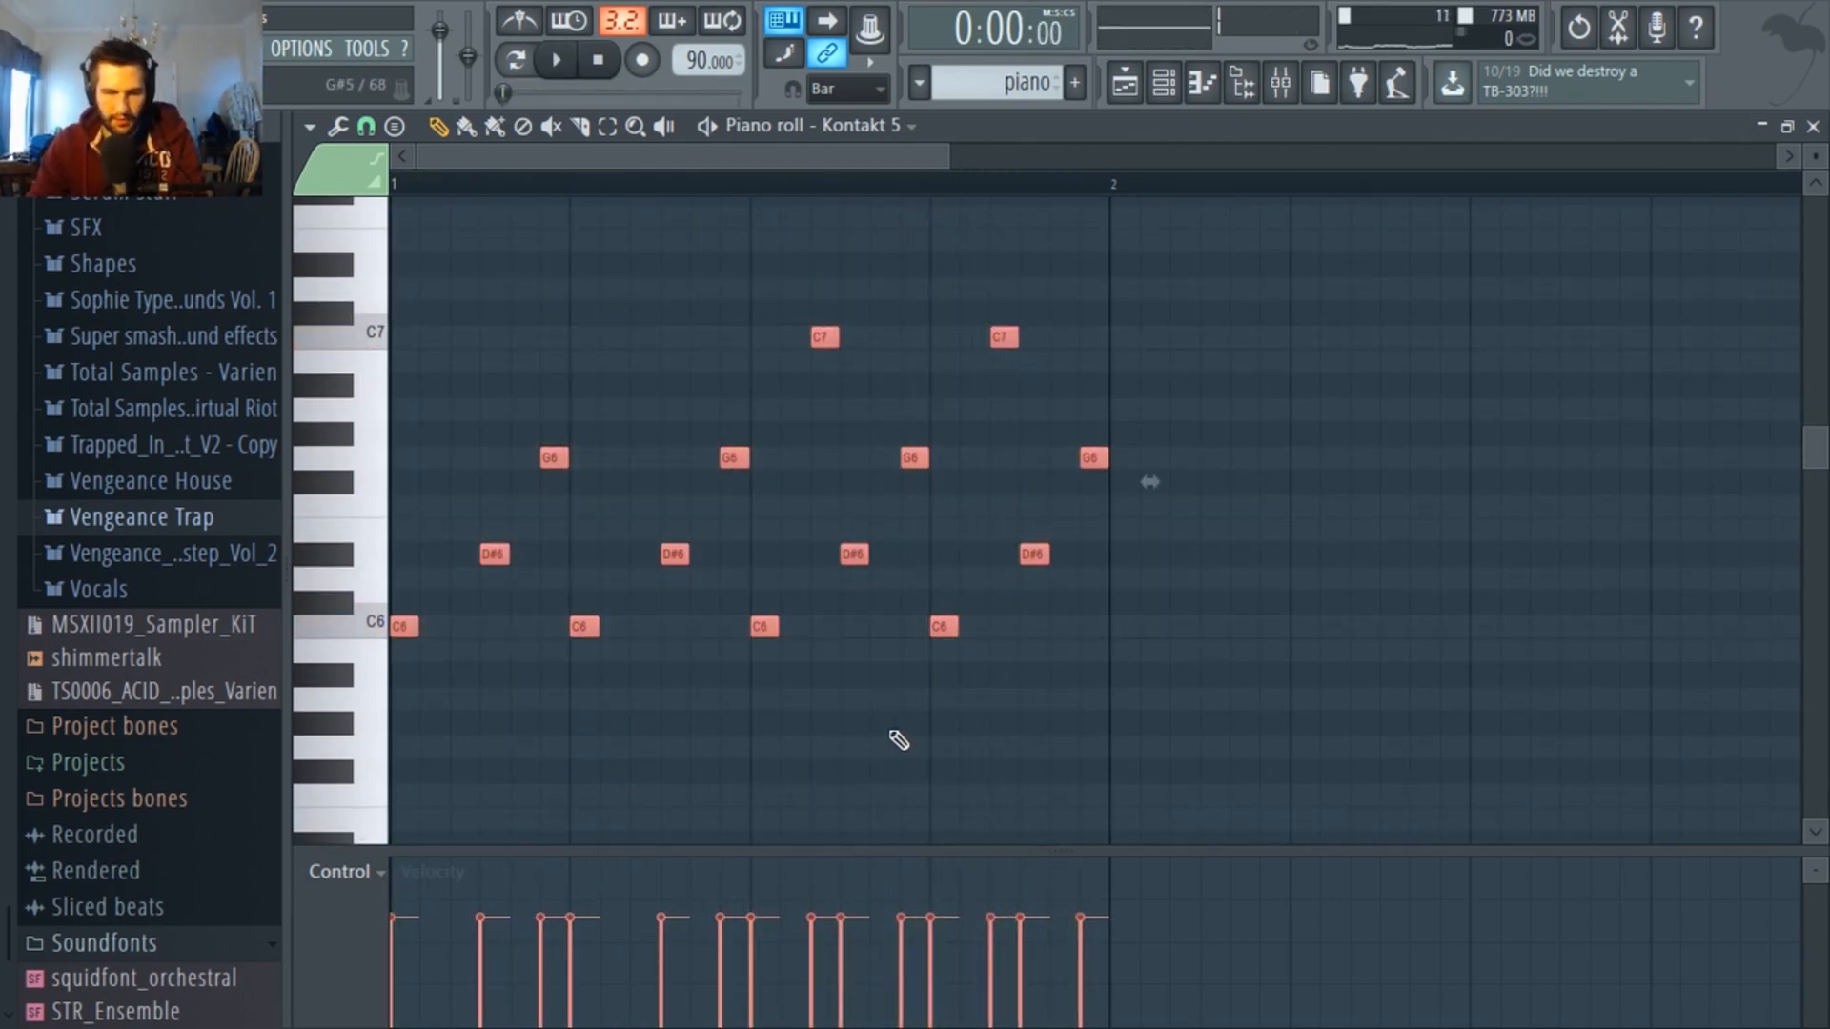
shift+drag(411, 618, 401, 337)
scroll(543, 646, up, 3)
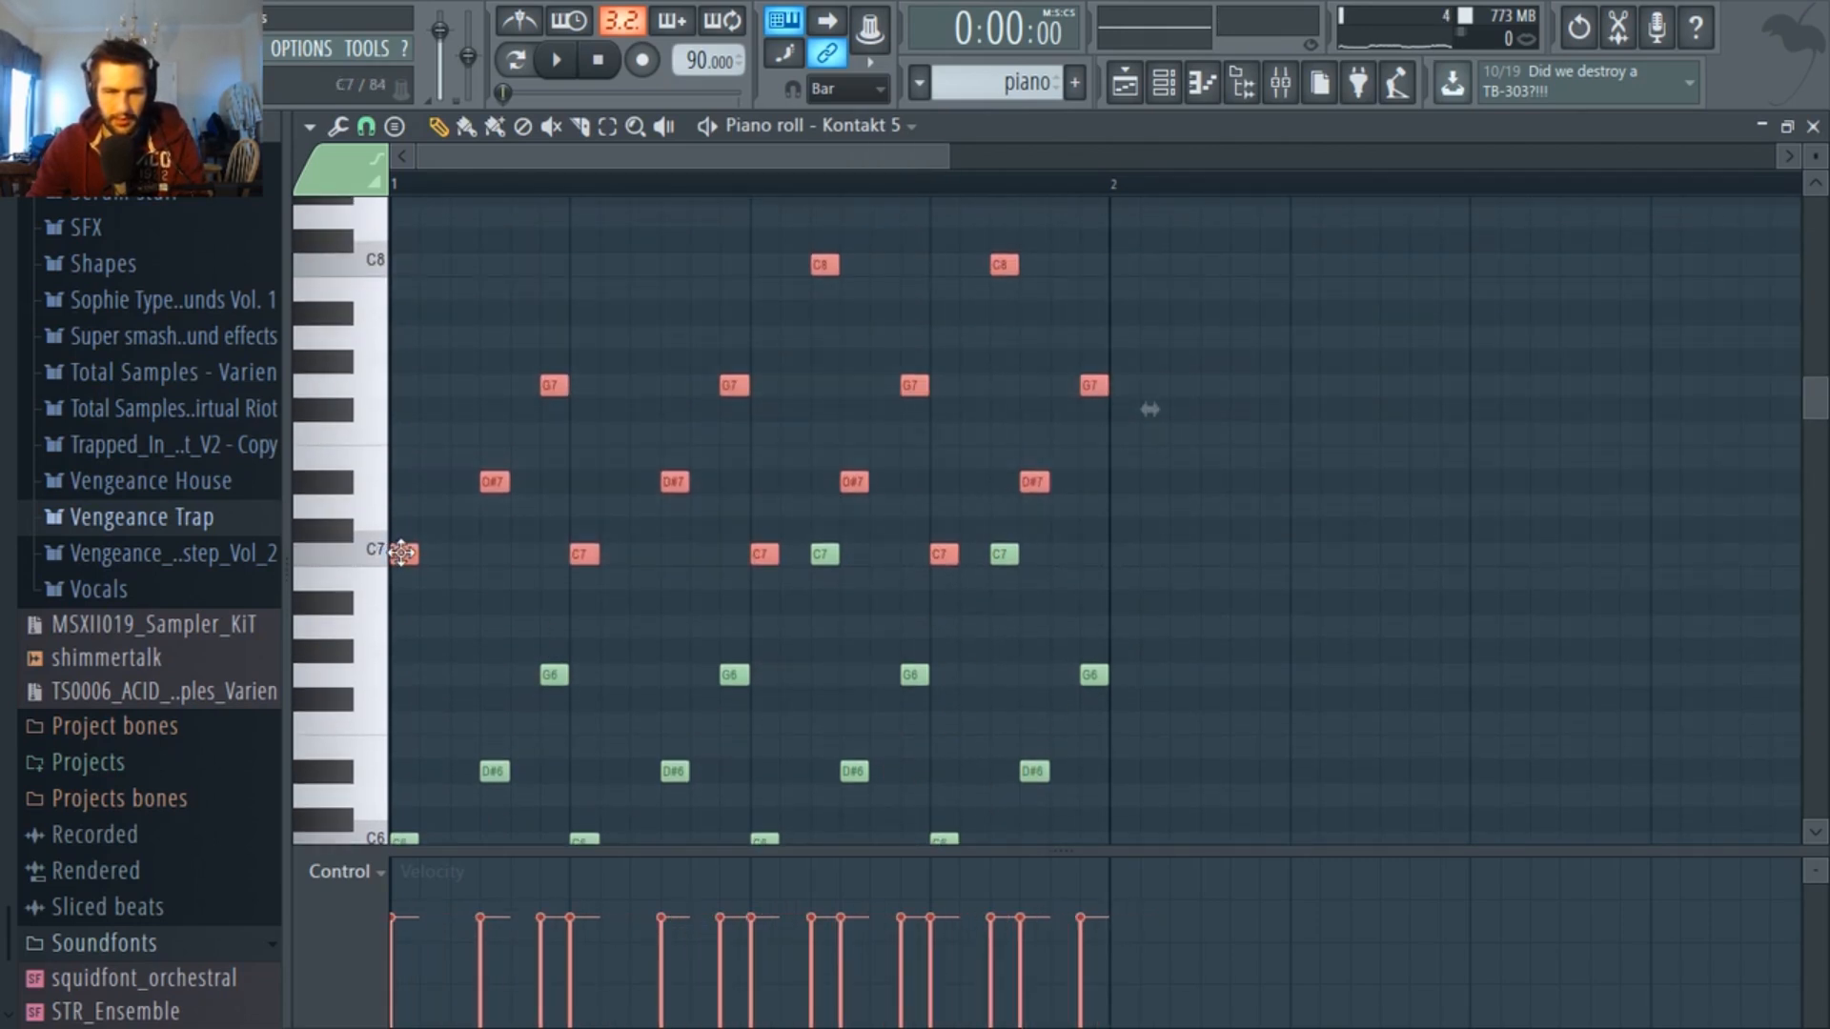
scroll(529, 562, down, 1)
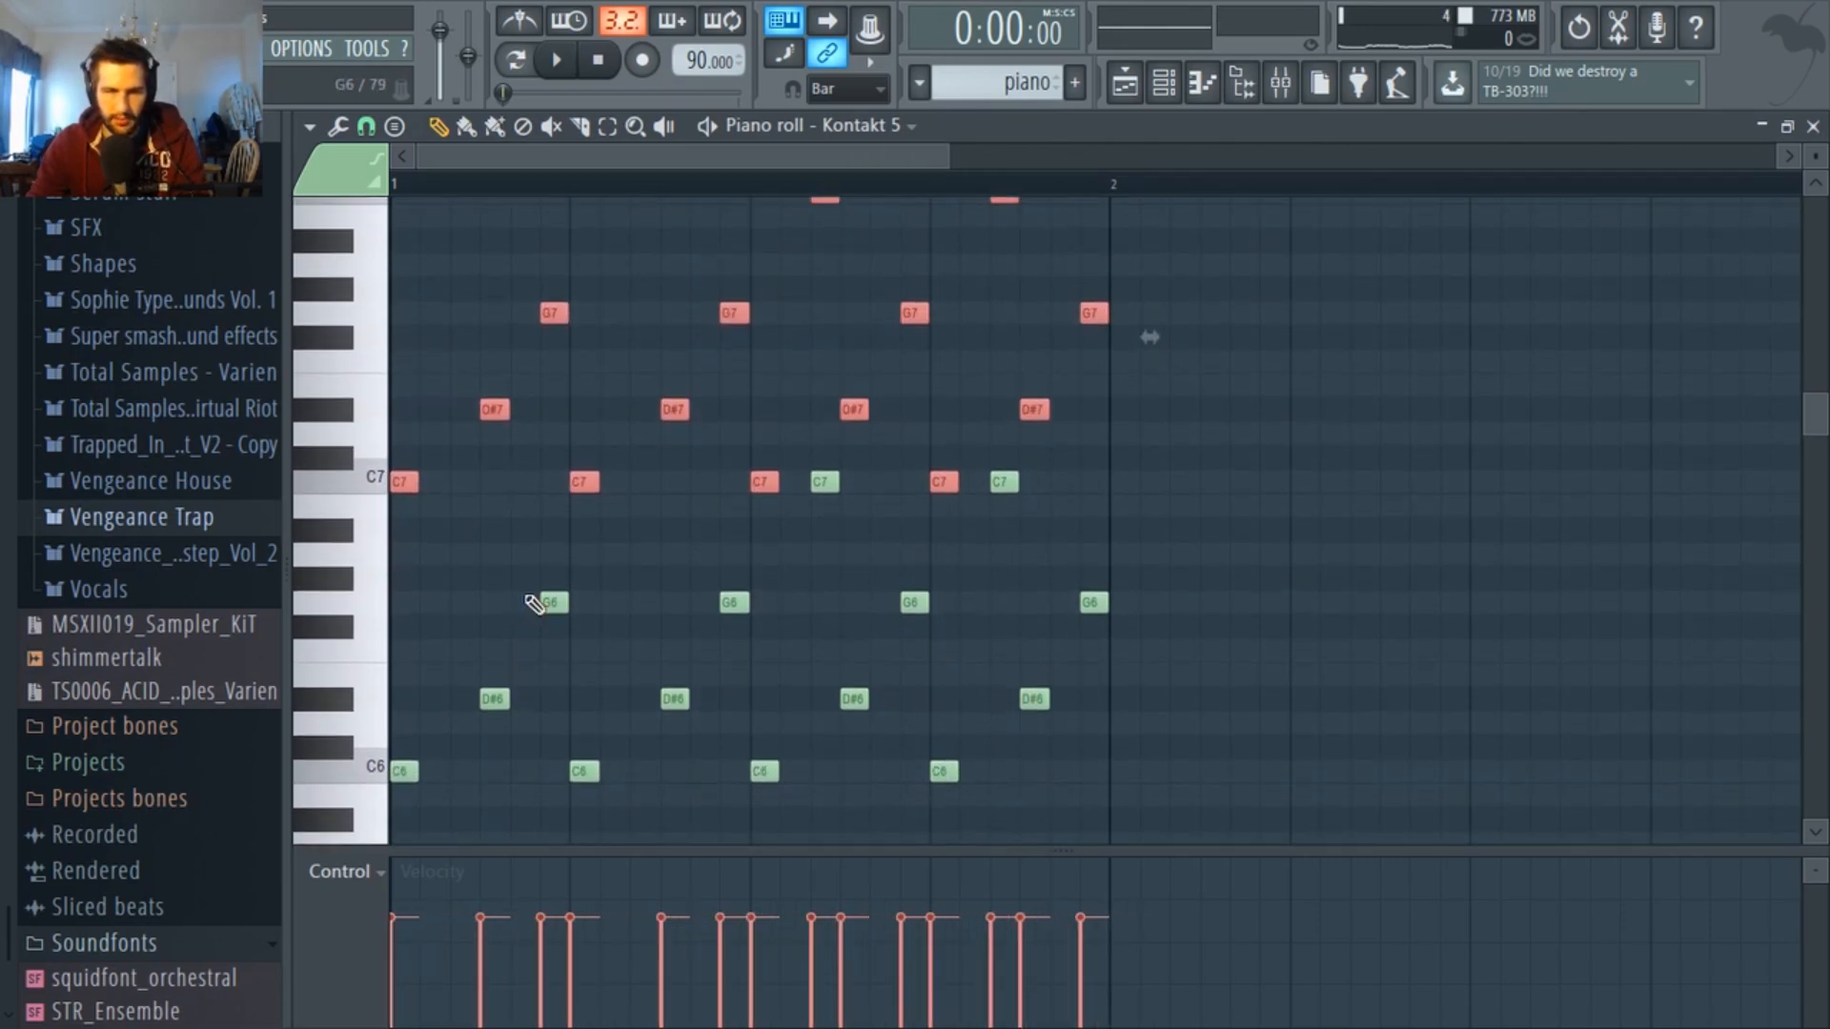
key(space)
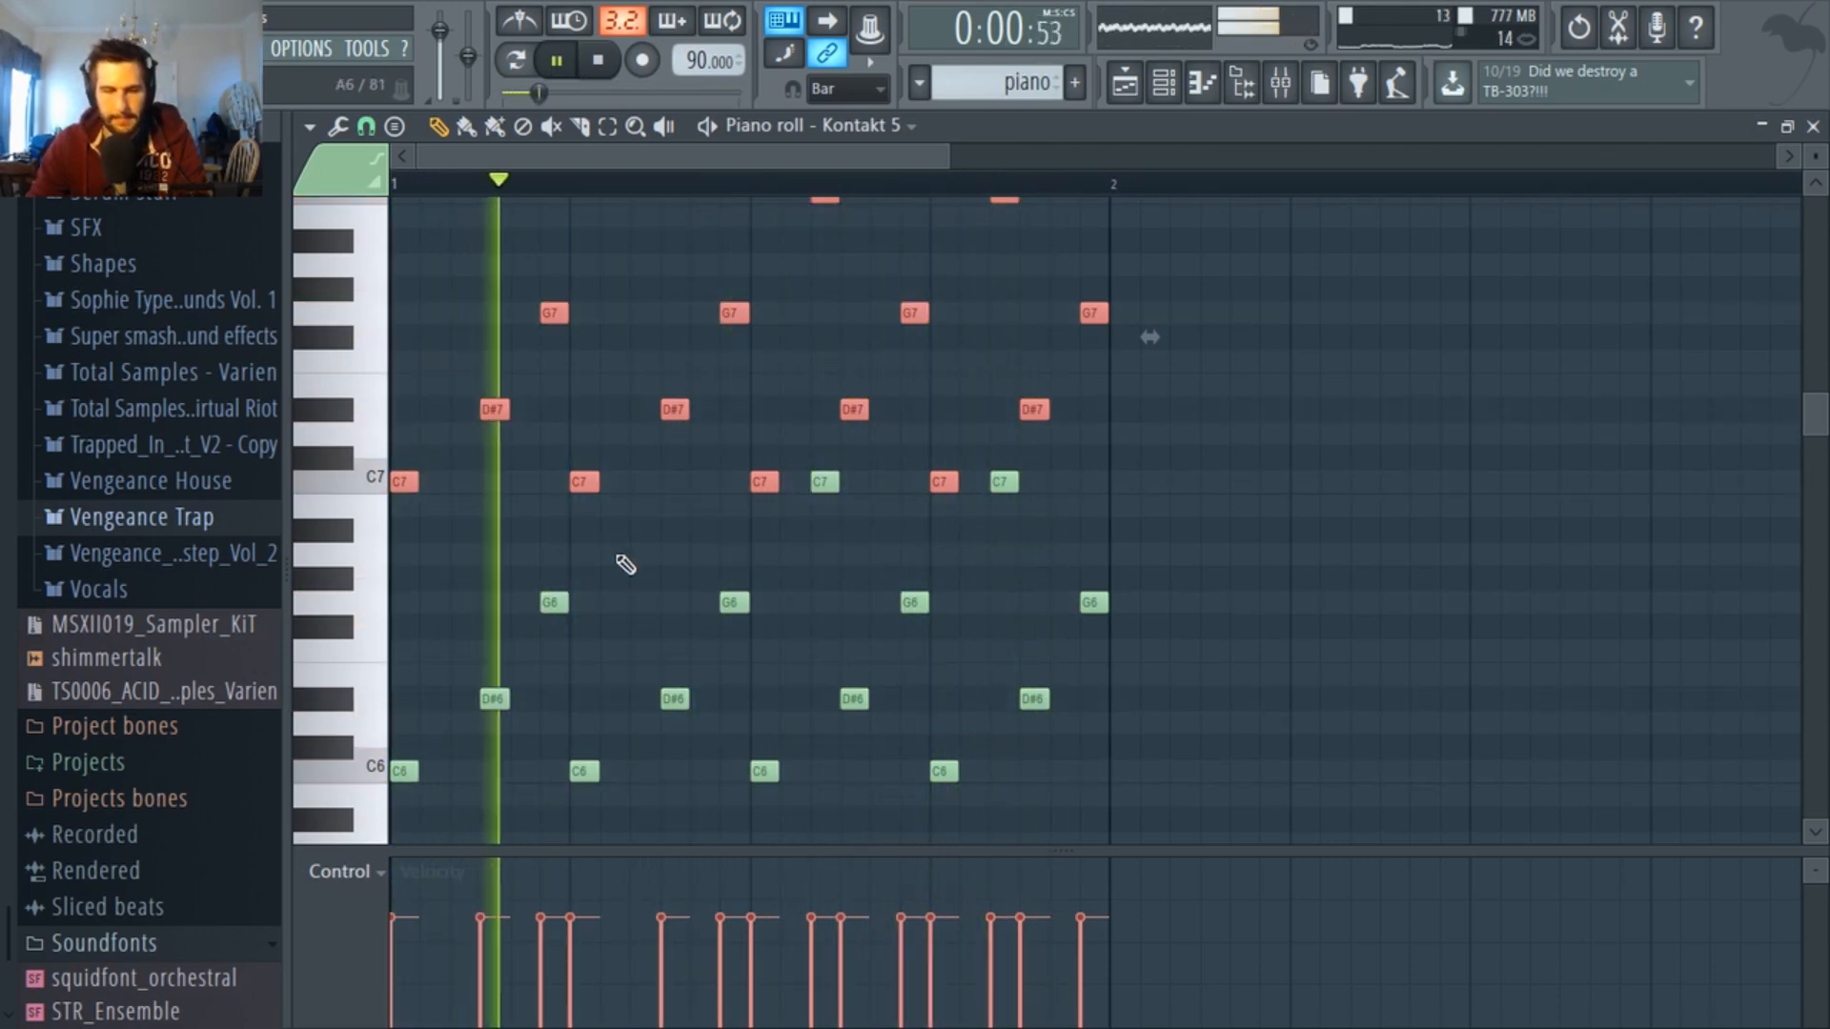
Bring up the Kontakt 5 mixer track's Fruity parametric EQ 2 and Fruity Reeverb 2, and audition the reverb during playback.
click(1280, 84)
click(978, 351)
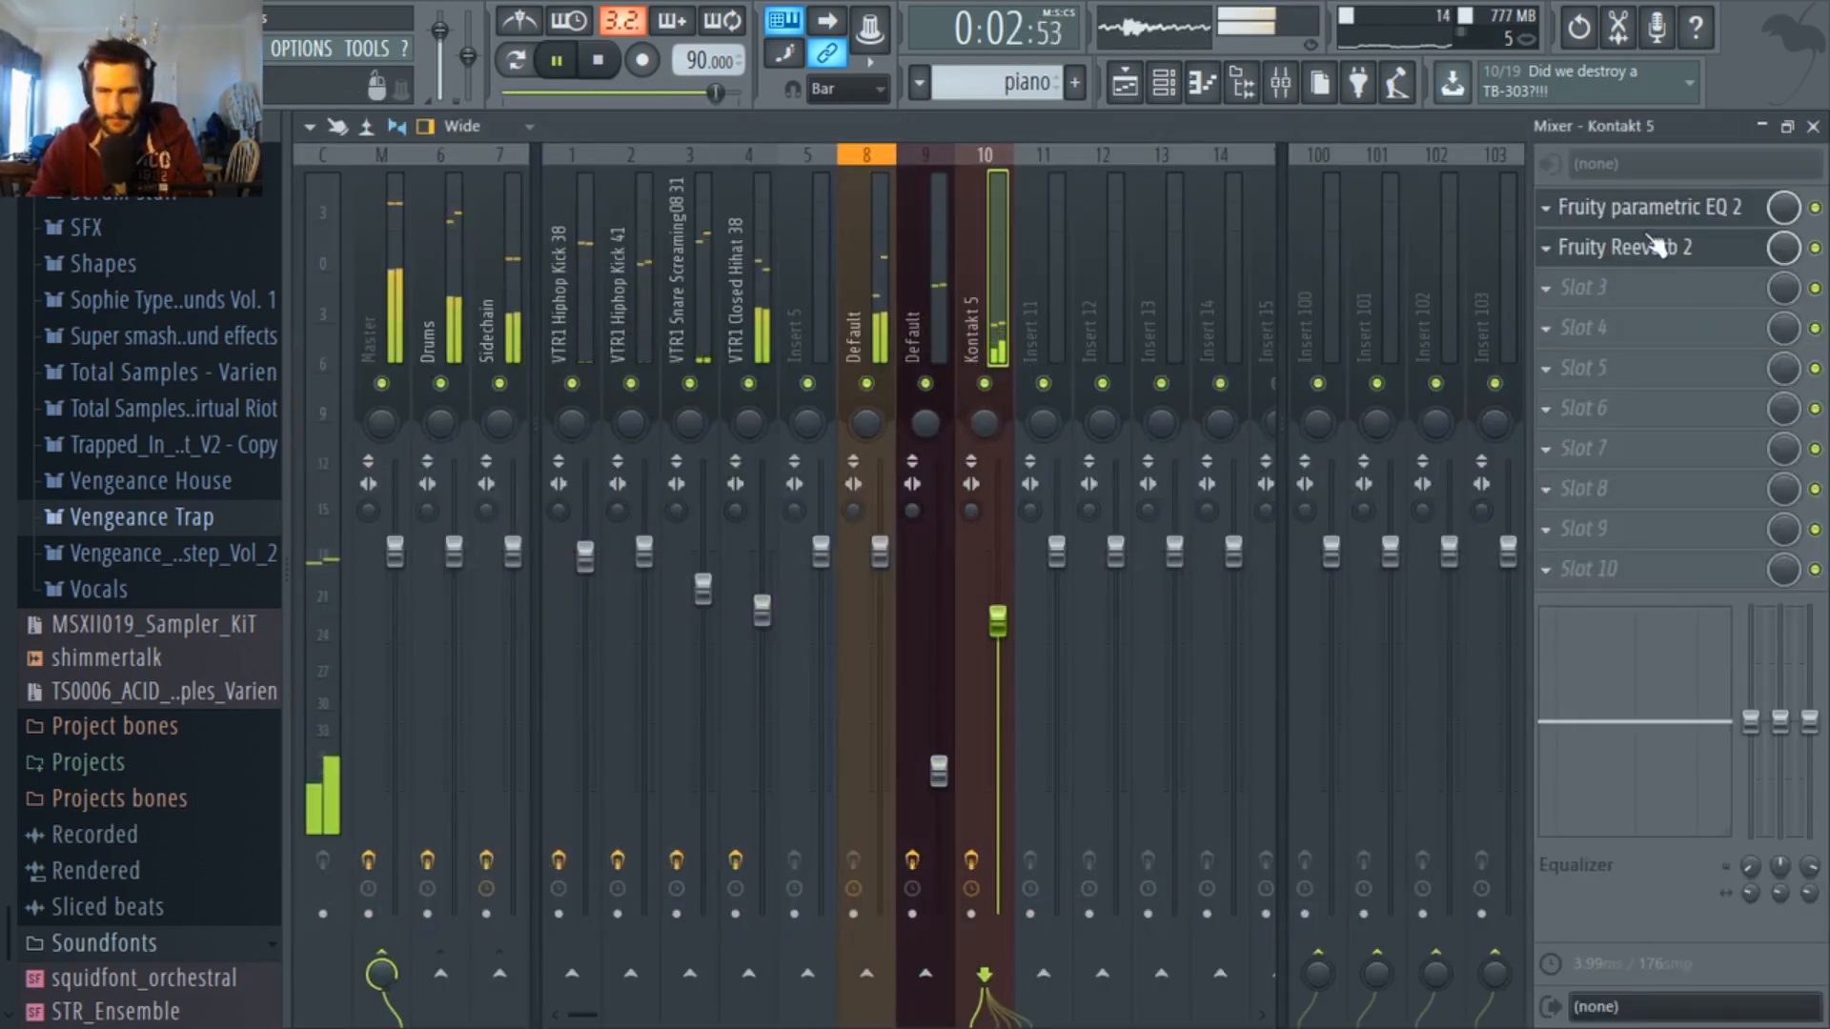
click(1670, 210)
click(1710, 258)
key(space)
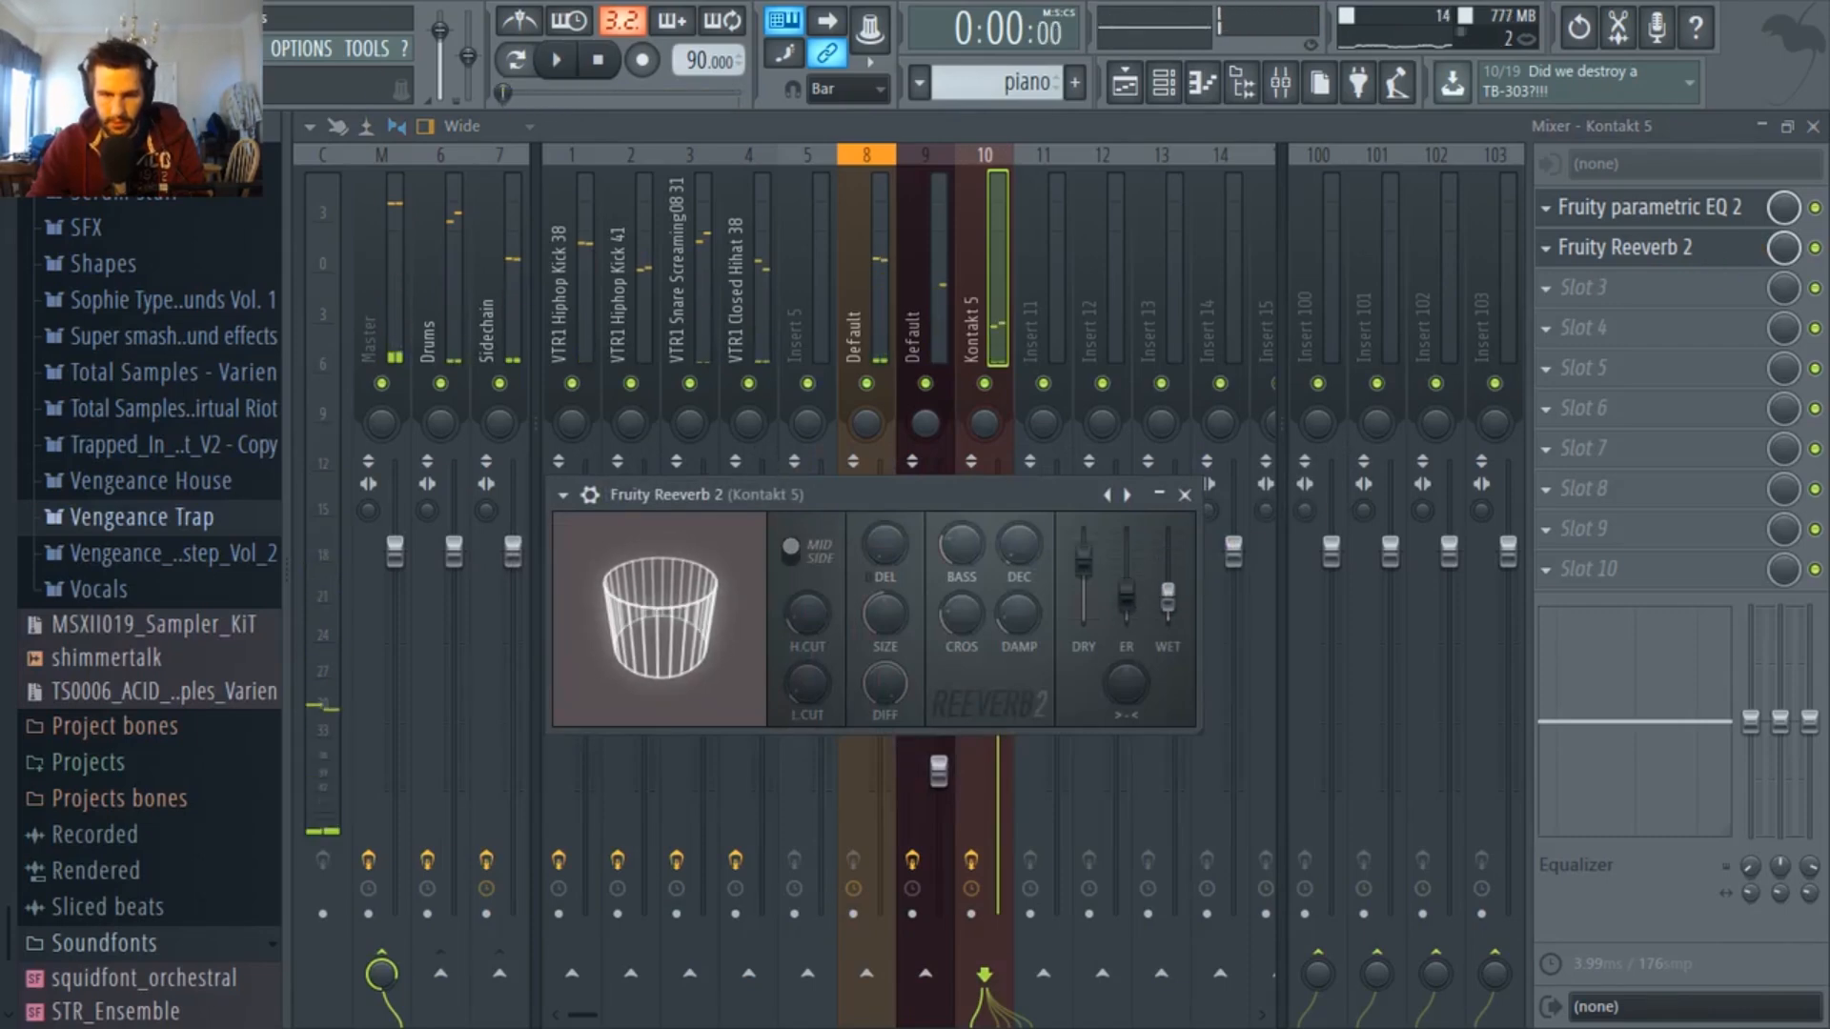
key(space)
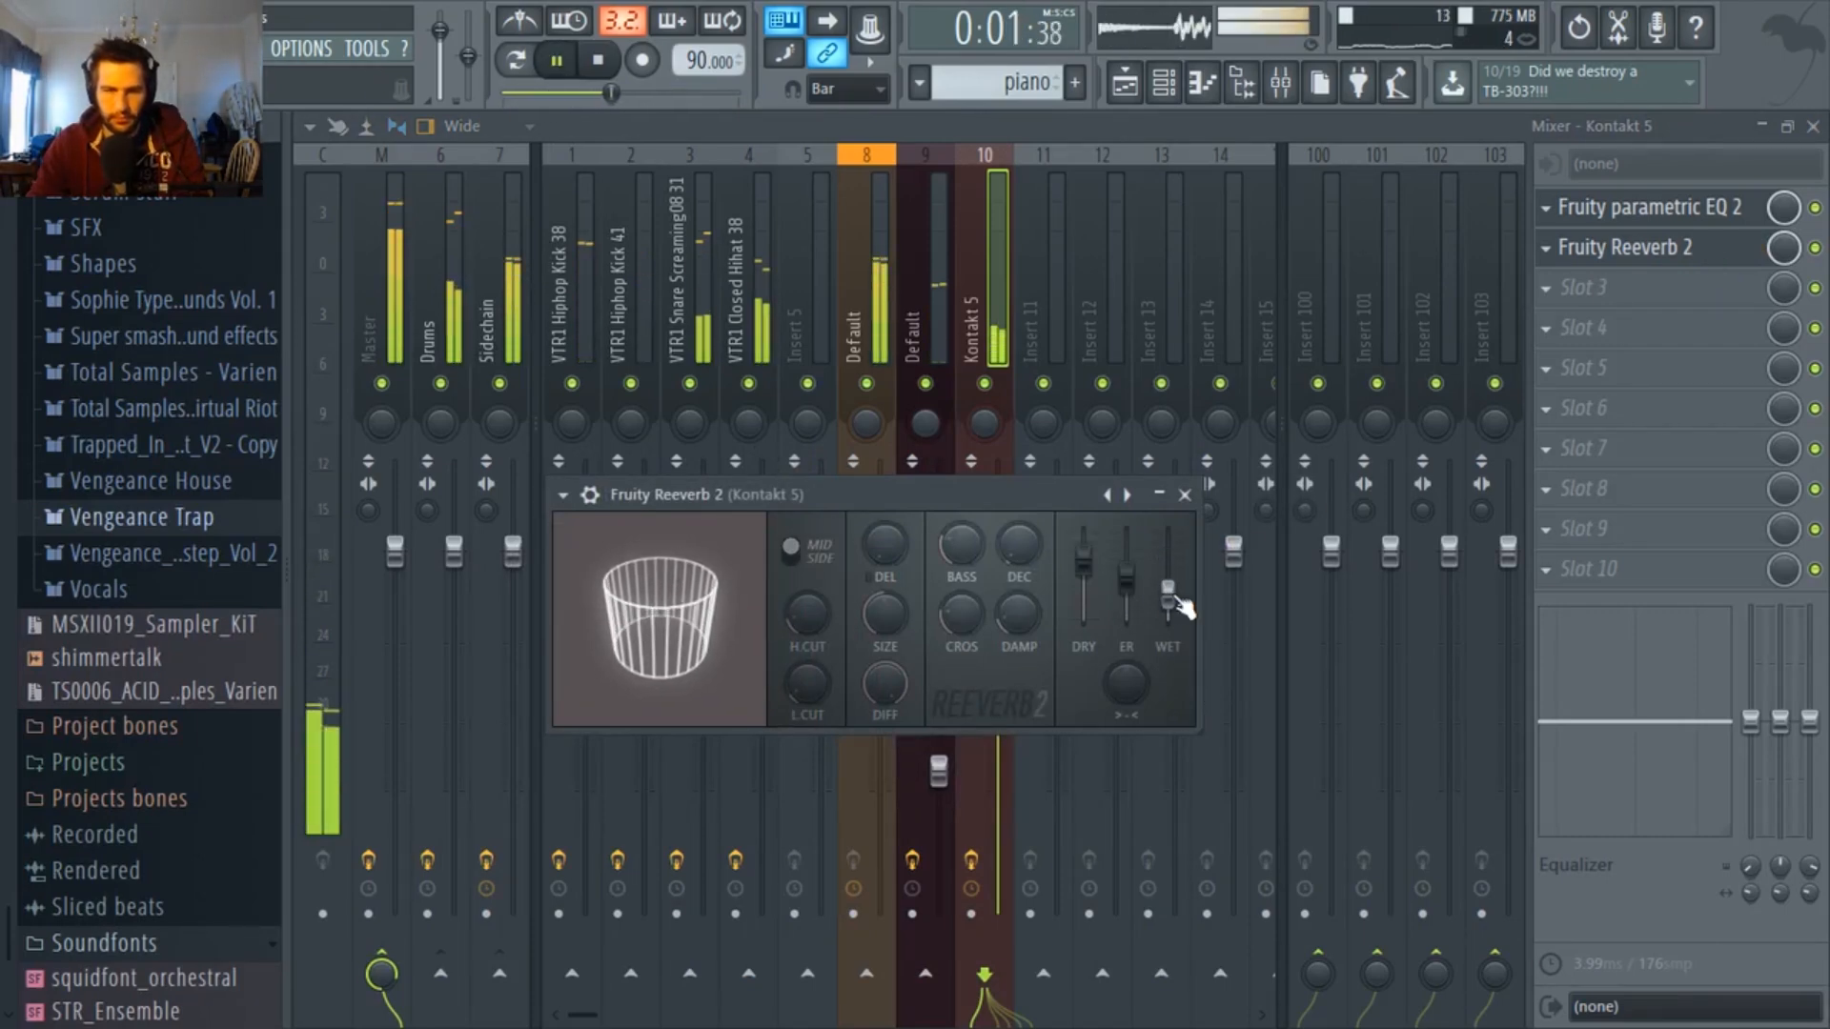
Strum all the Kontakt 5 notes in the piano roll with a slightly raised start-time strength.
click(1124, 85)
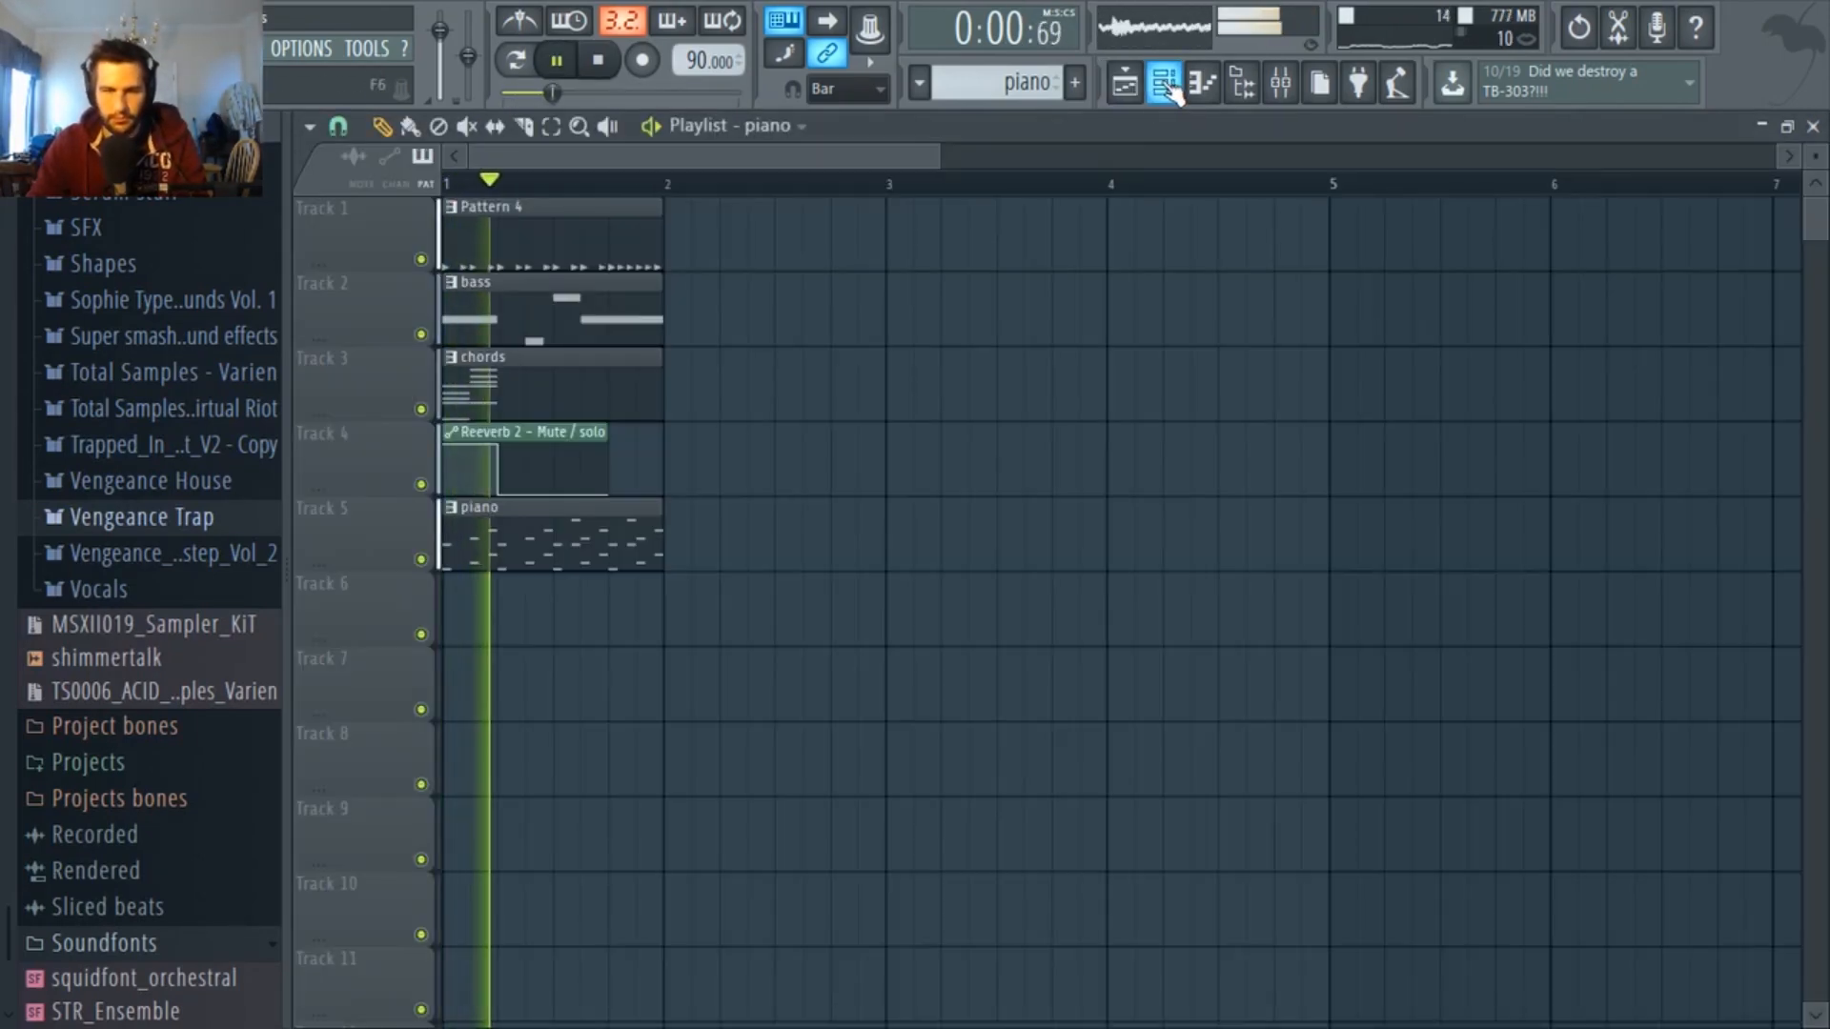
click(1167, 87)
click(760, 703)
key(space)
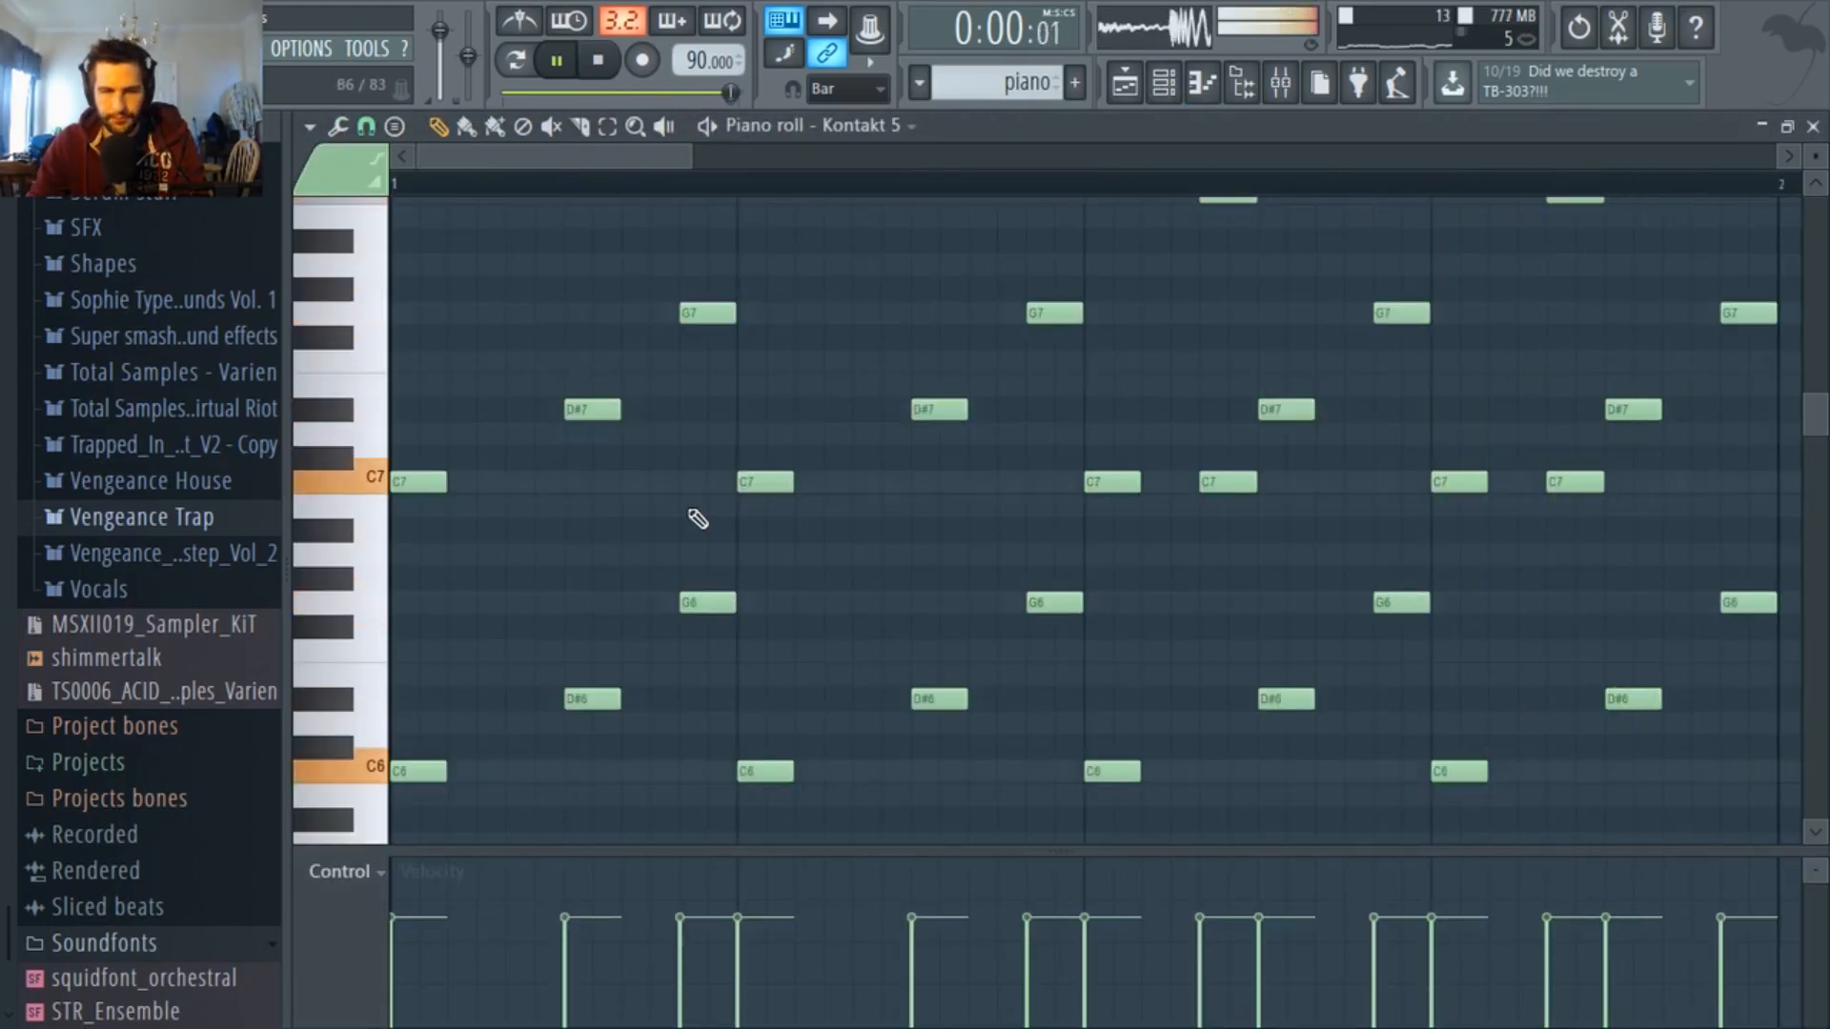
scroll(688, 496, down, 3)
click(1171, 88)
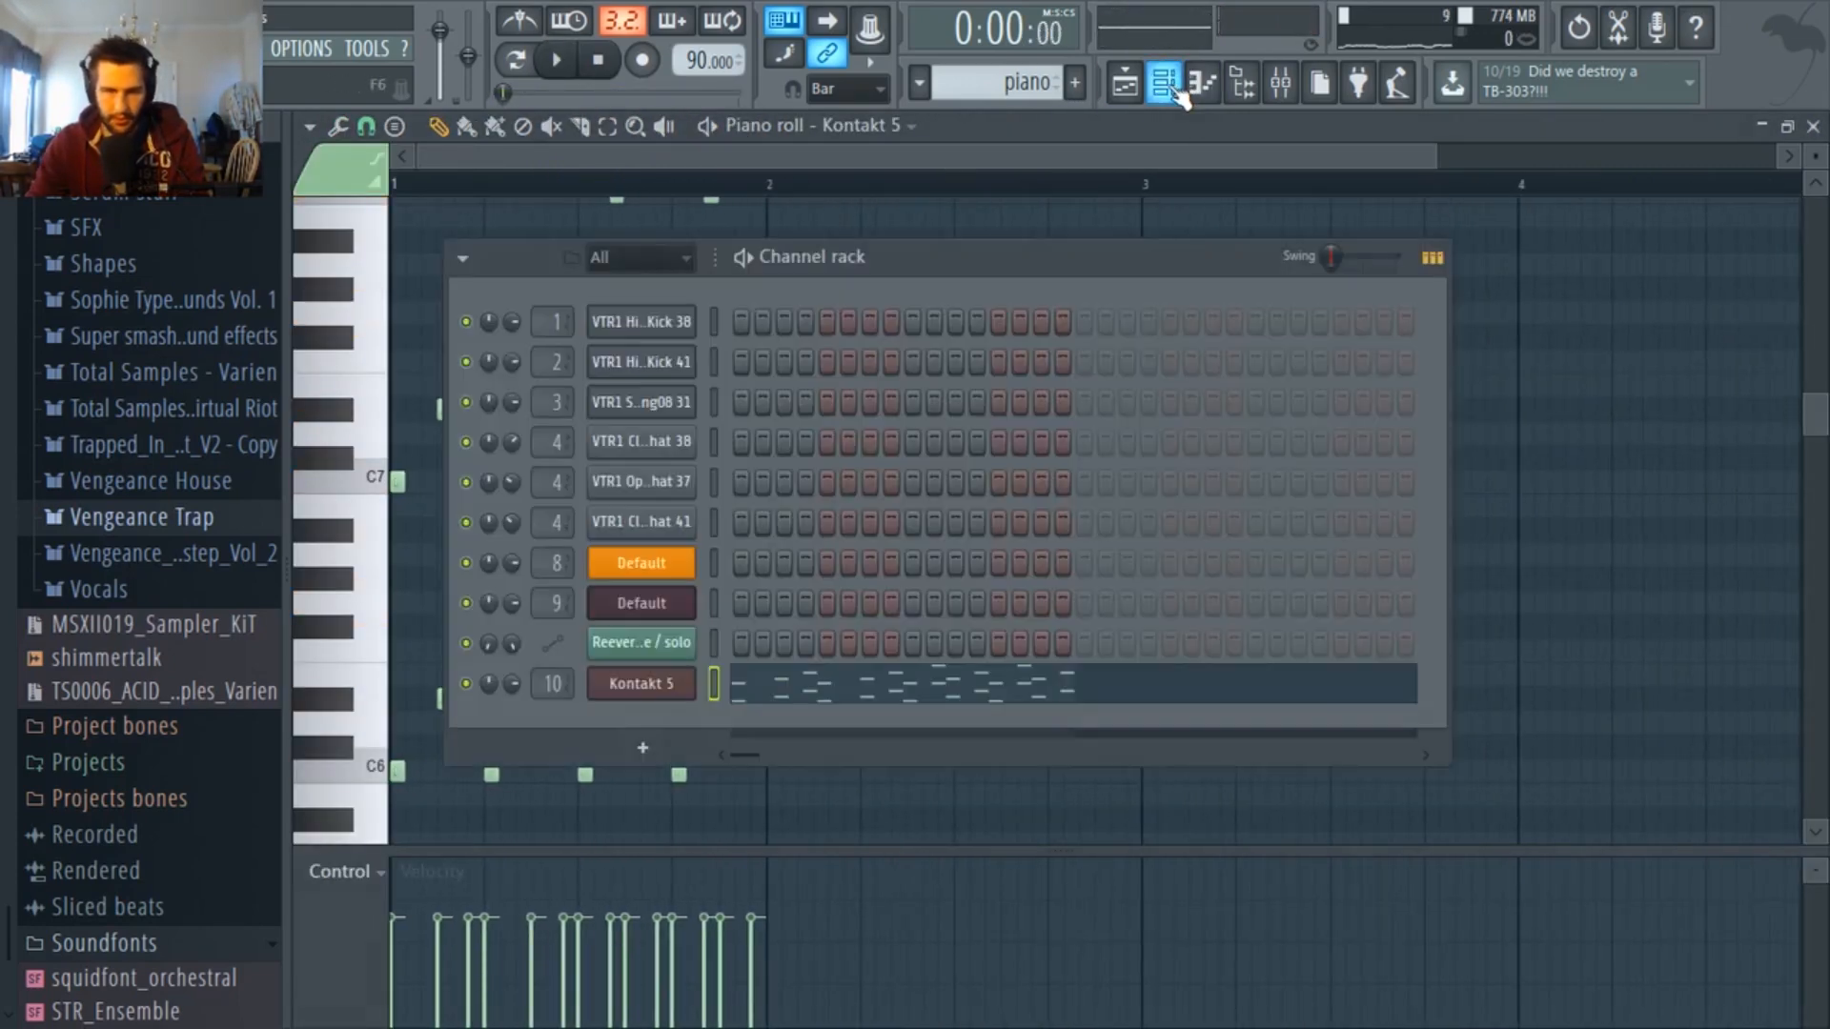
click(366, 128)
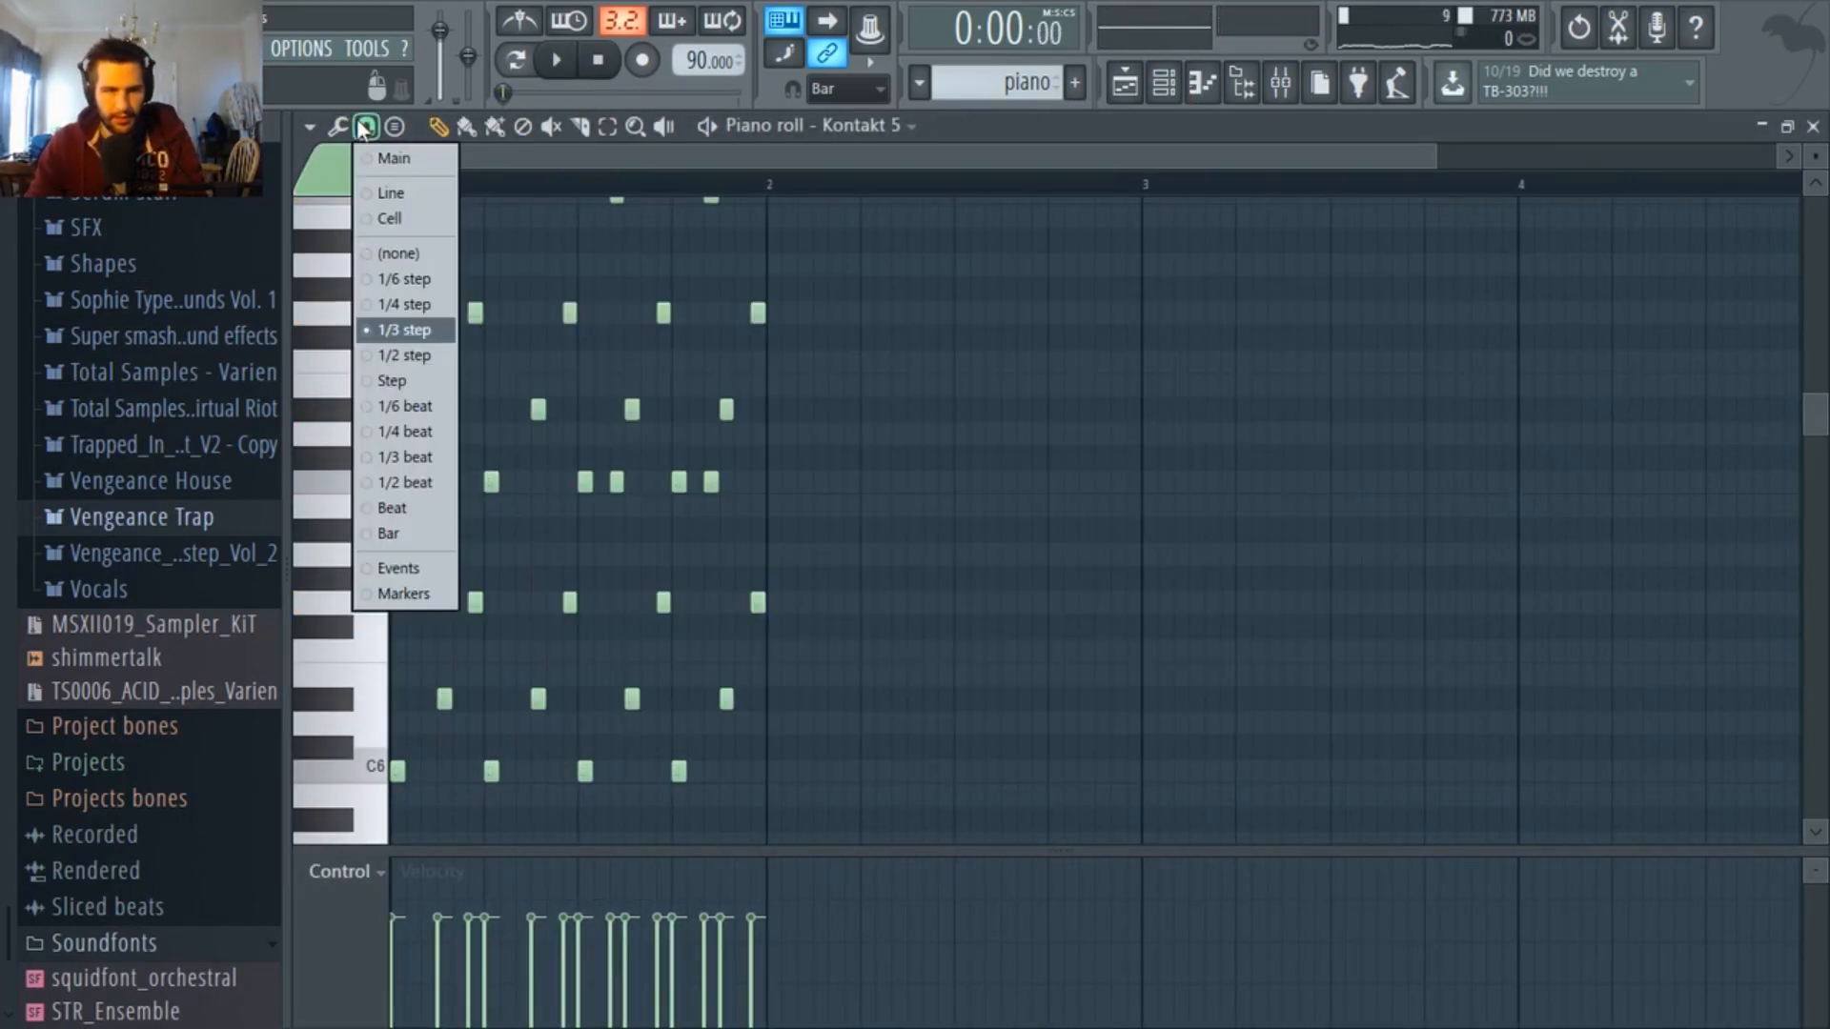
click(337, 125)
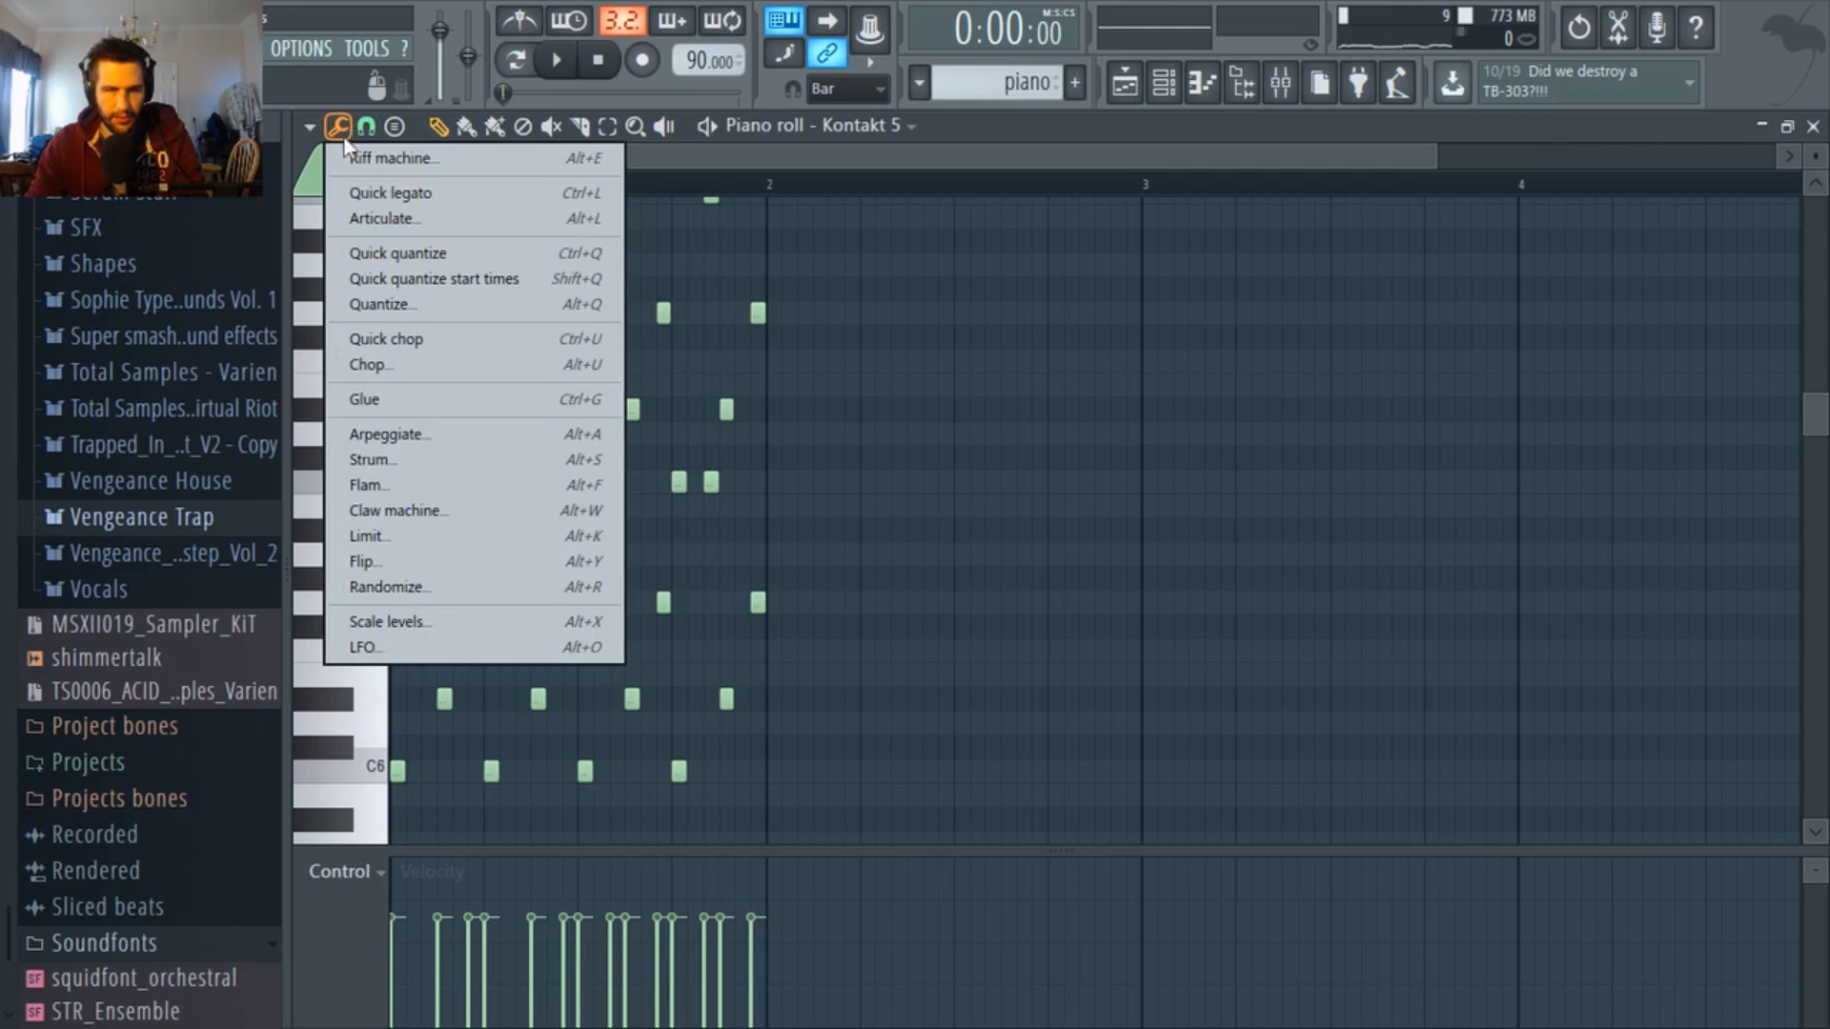
click(408, 464)
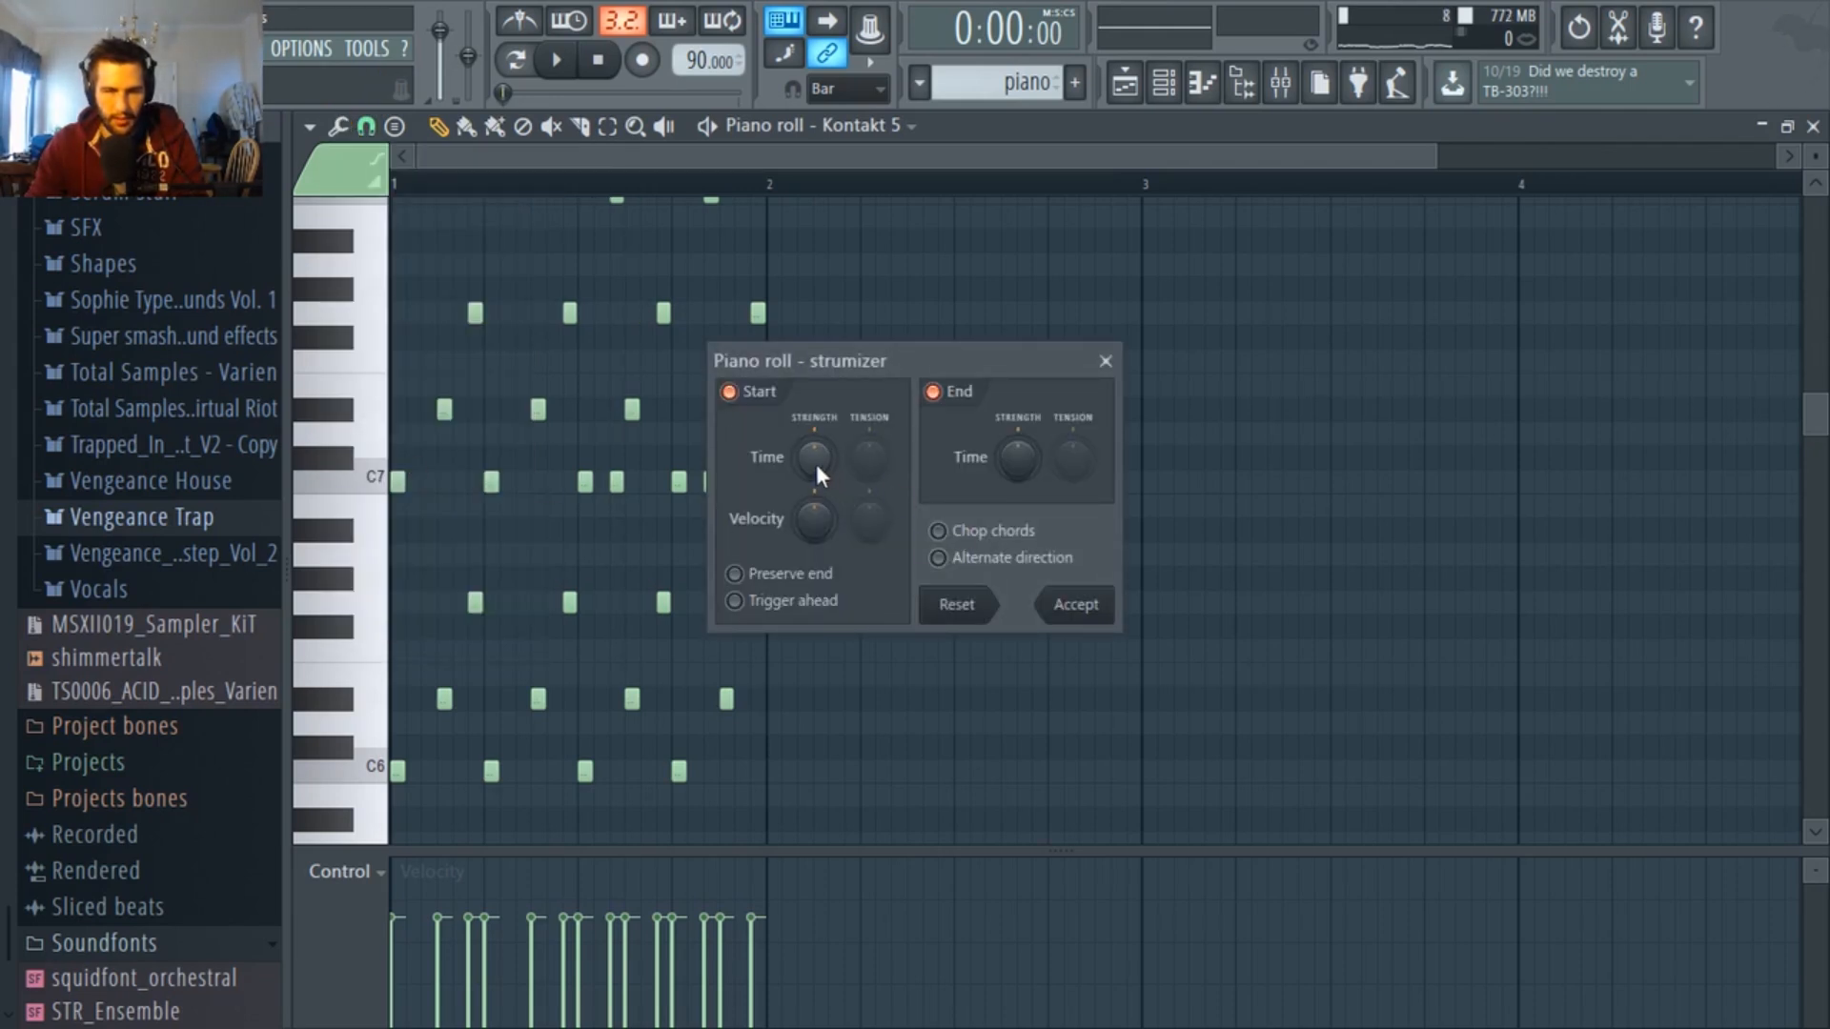
drag(809, 460, 809, 443)
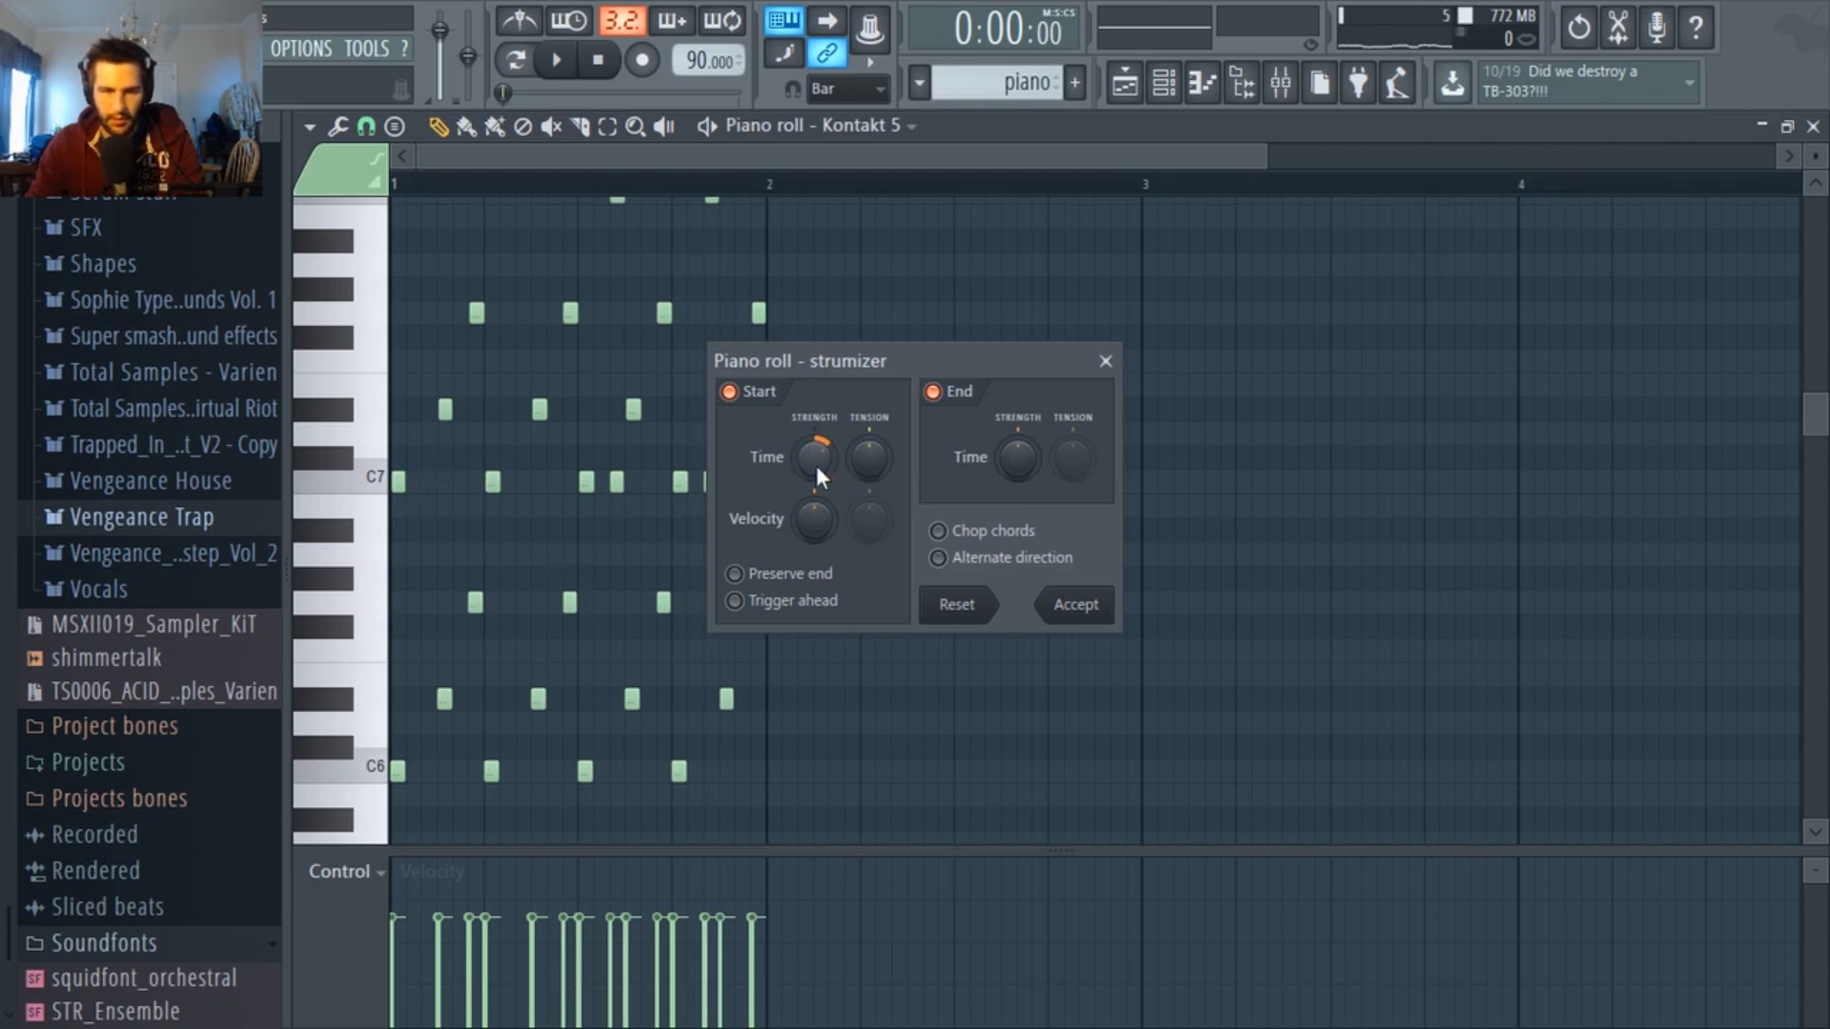
drag(809, 443, 816, 467)
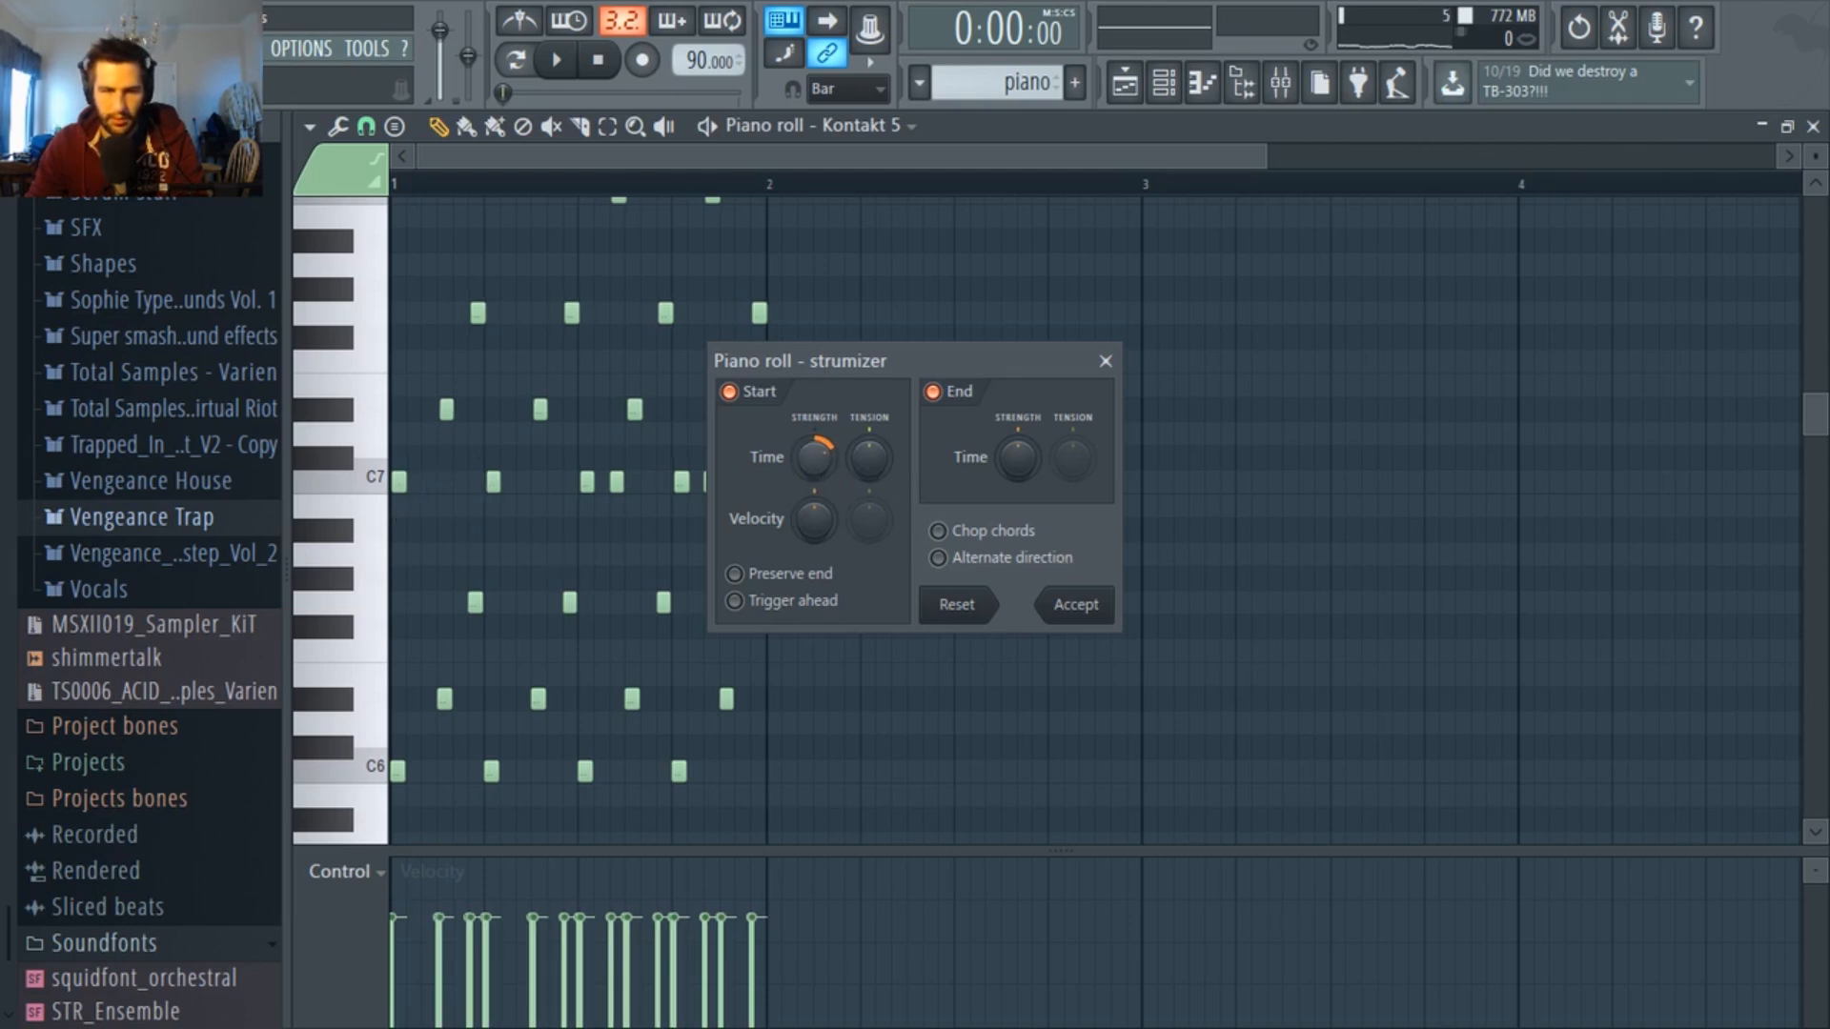
click(1076, 607)
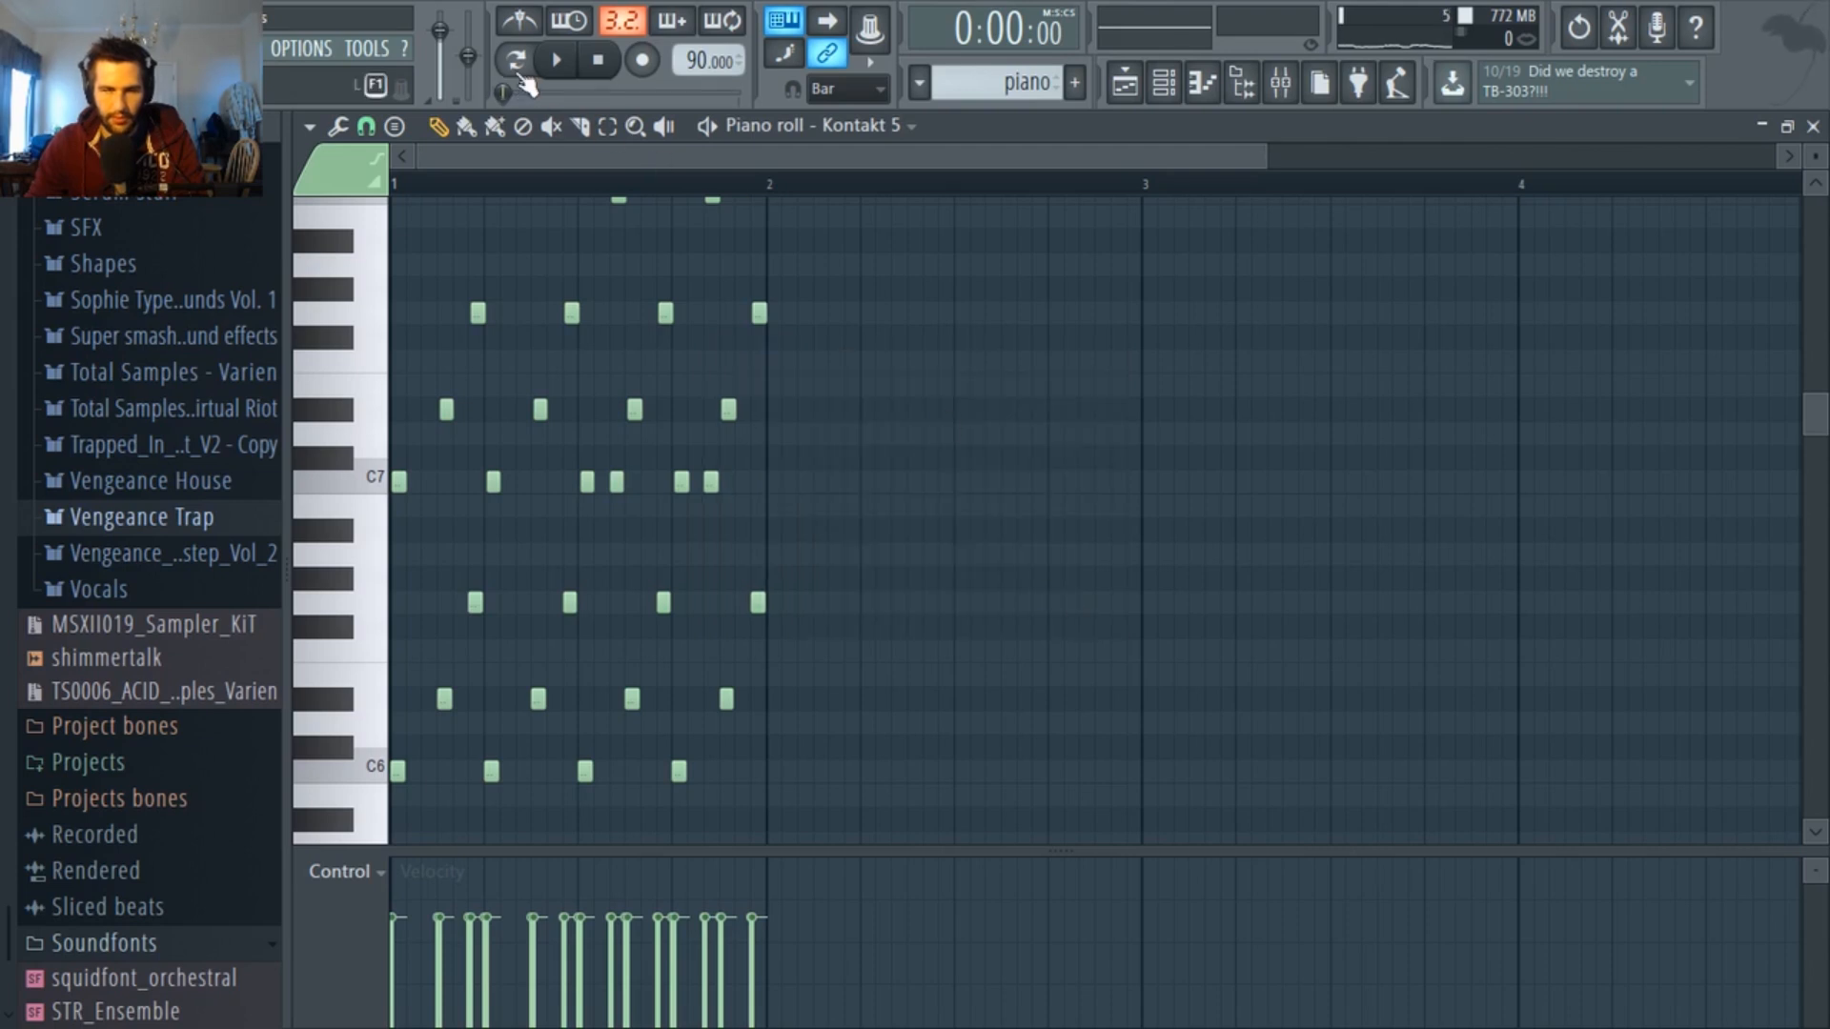
Audition the strummed piano pattern on its own, switch playback to song mode, and play it with the full beat.
key(space)
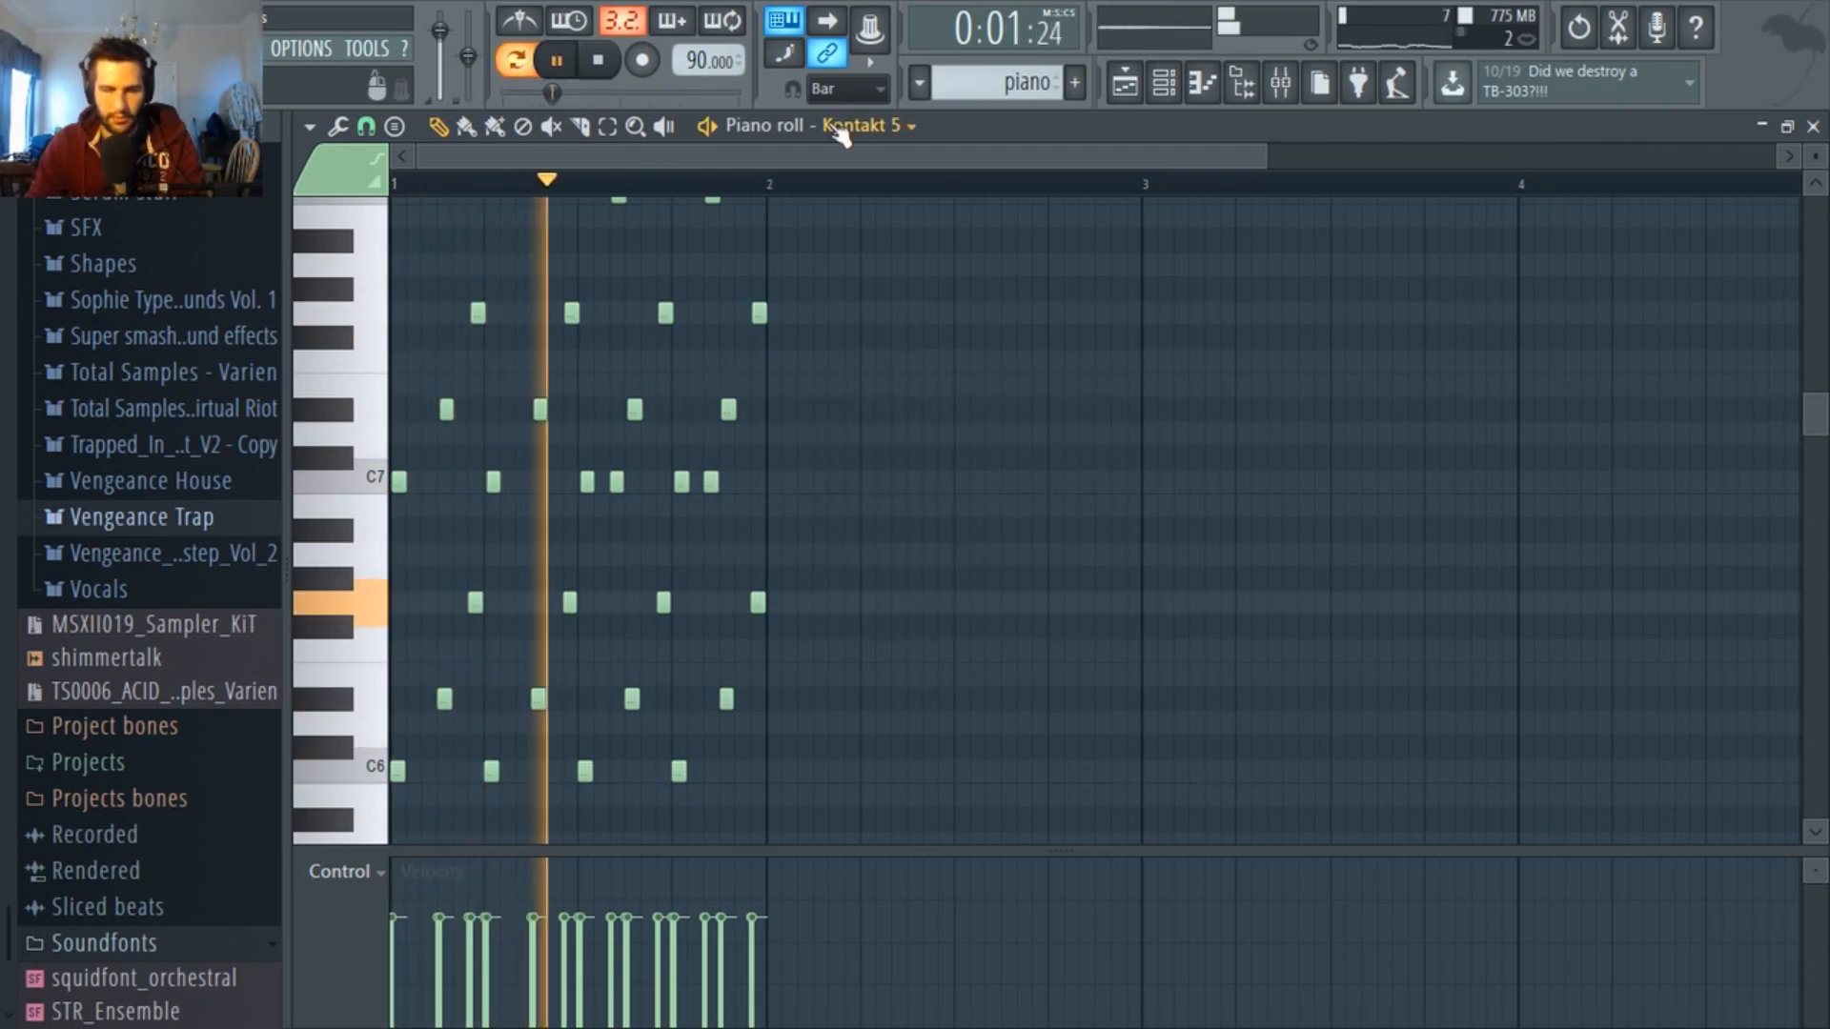
click(518, 62)
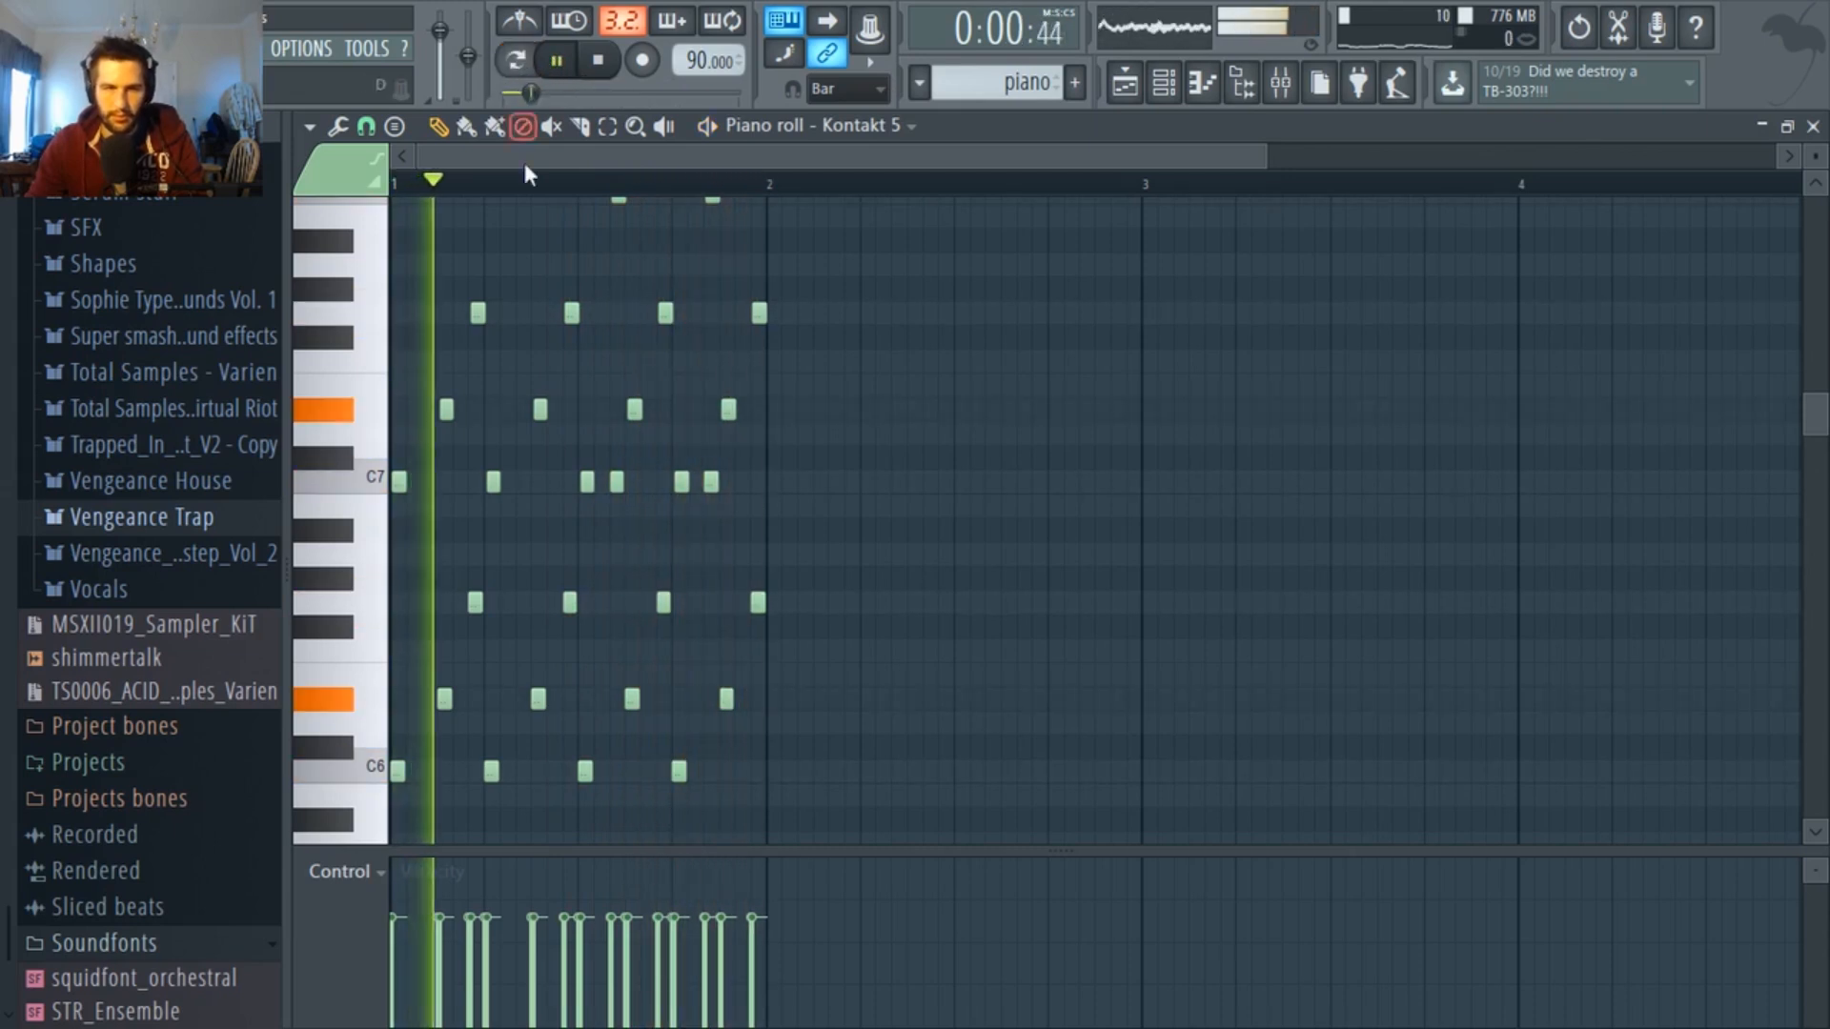
scroll(886, 552, up, 5)
scroll(900, 574, down, 2)
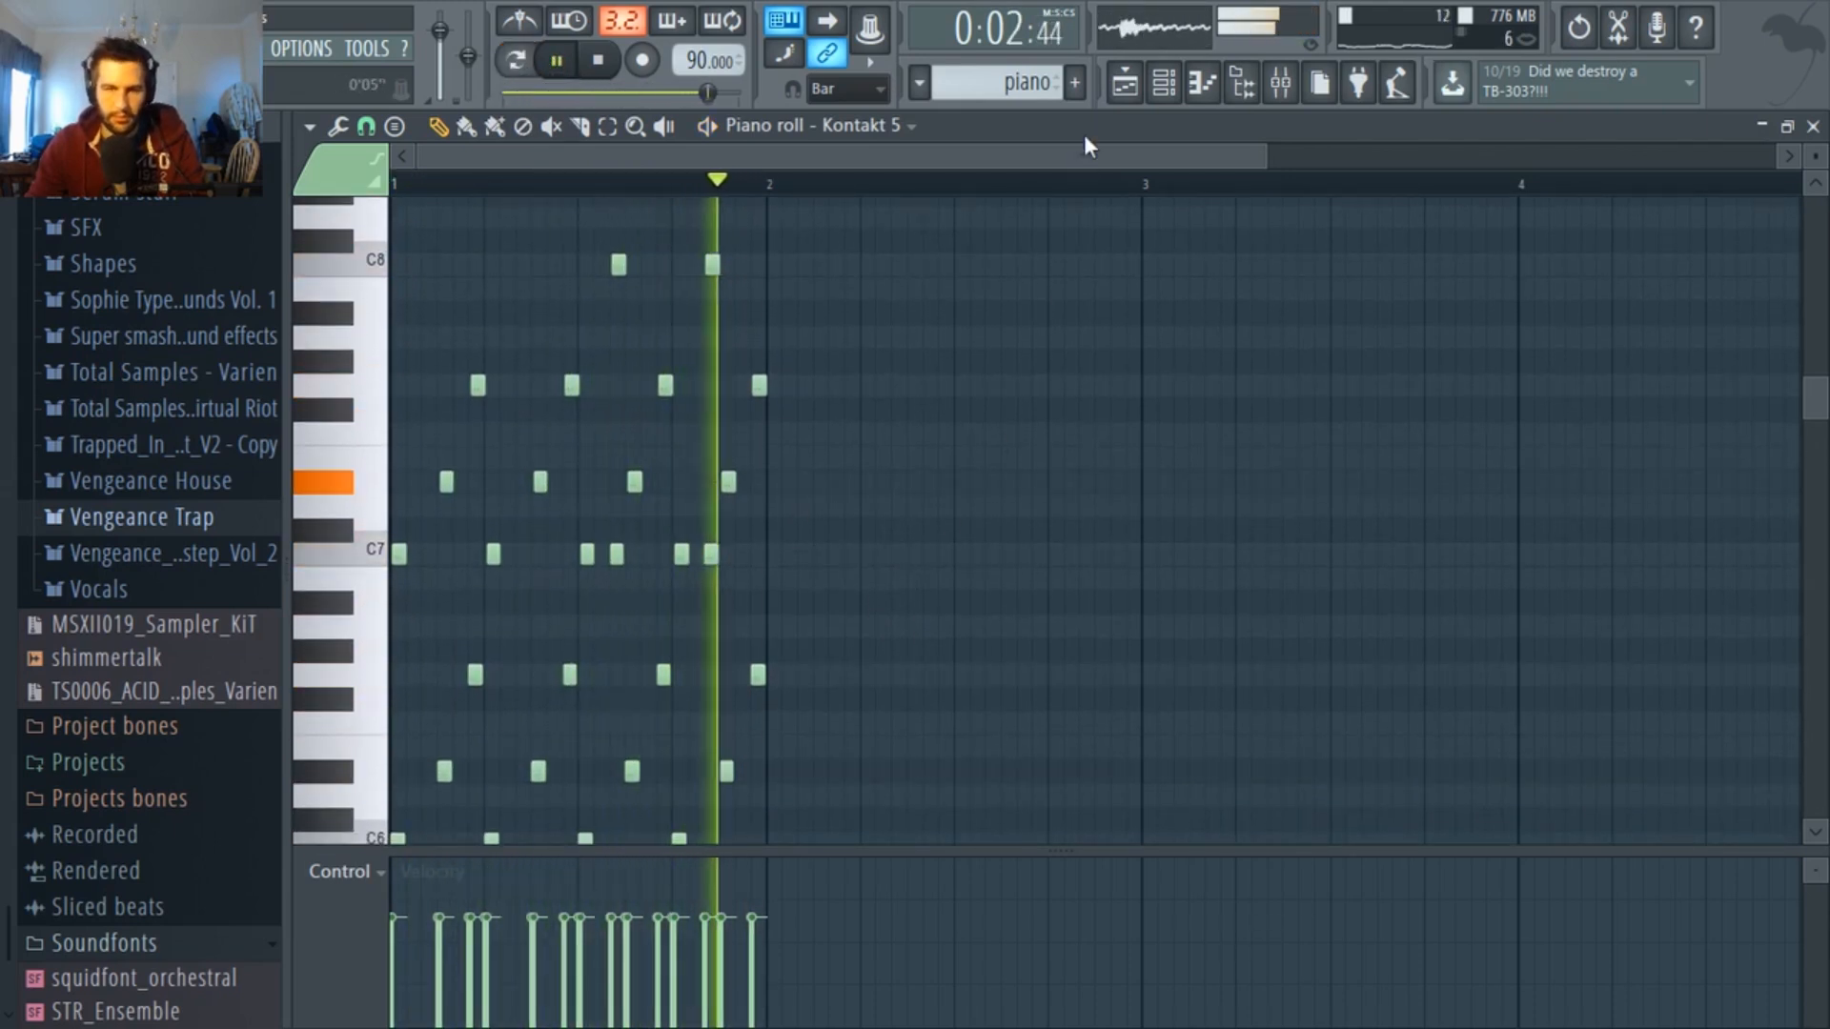
click(1167, 91)
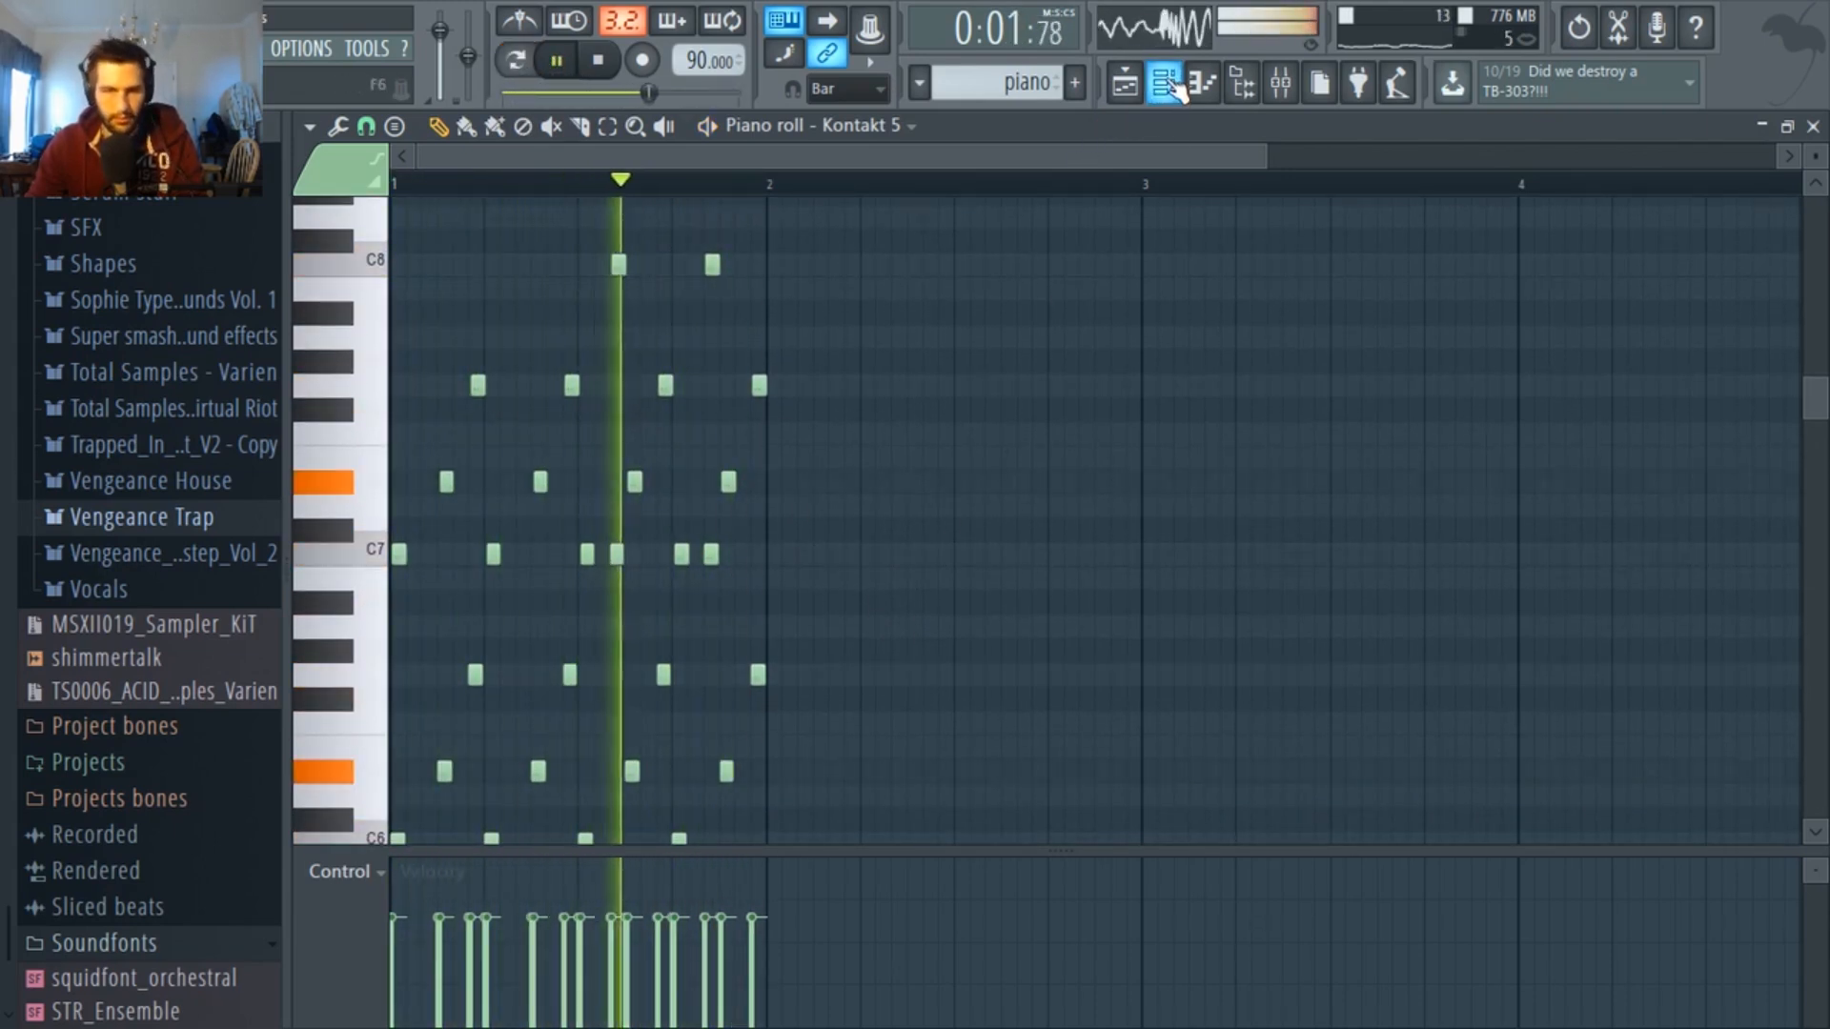
key(space)
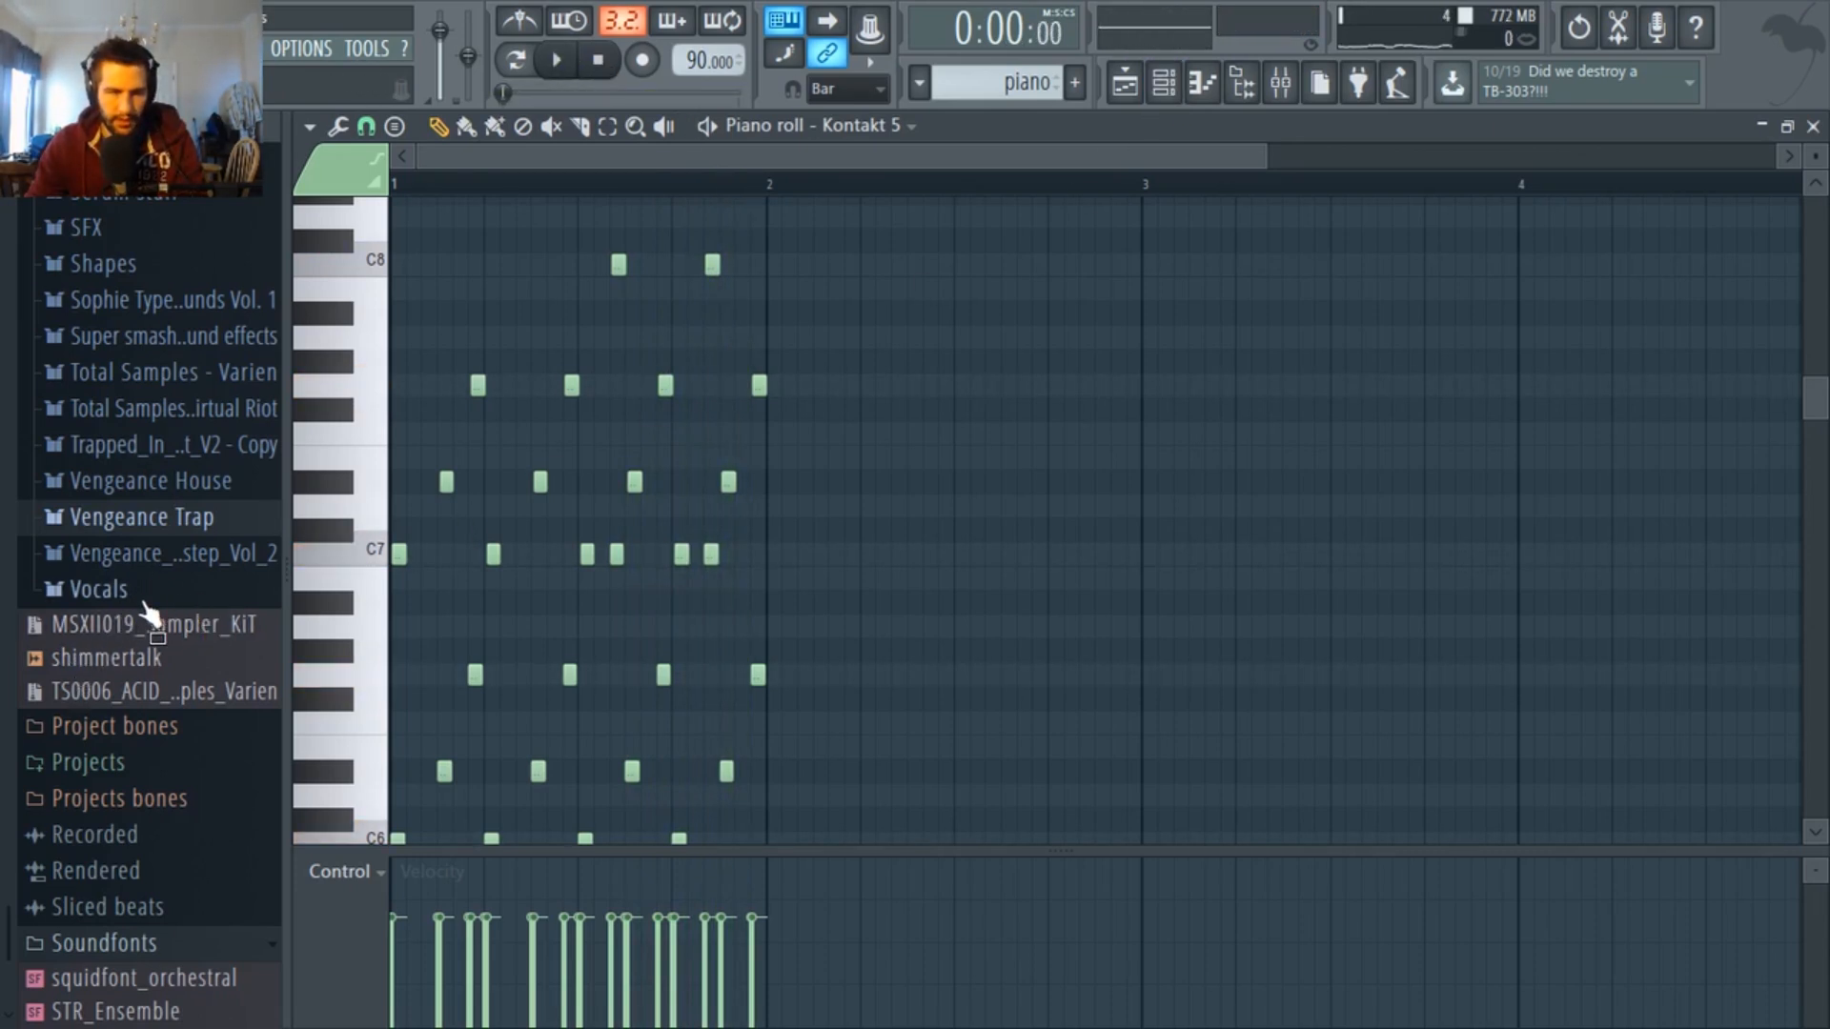
Add the squidfont_orchestral soundfont from the browser's Soundfonts folder as a new channel below Kontakt 5.
scroll(155, 592, down, 1)
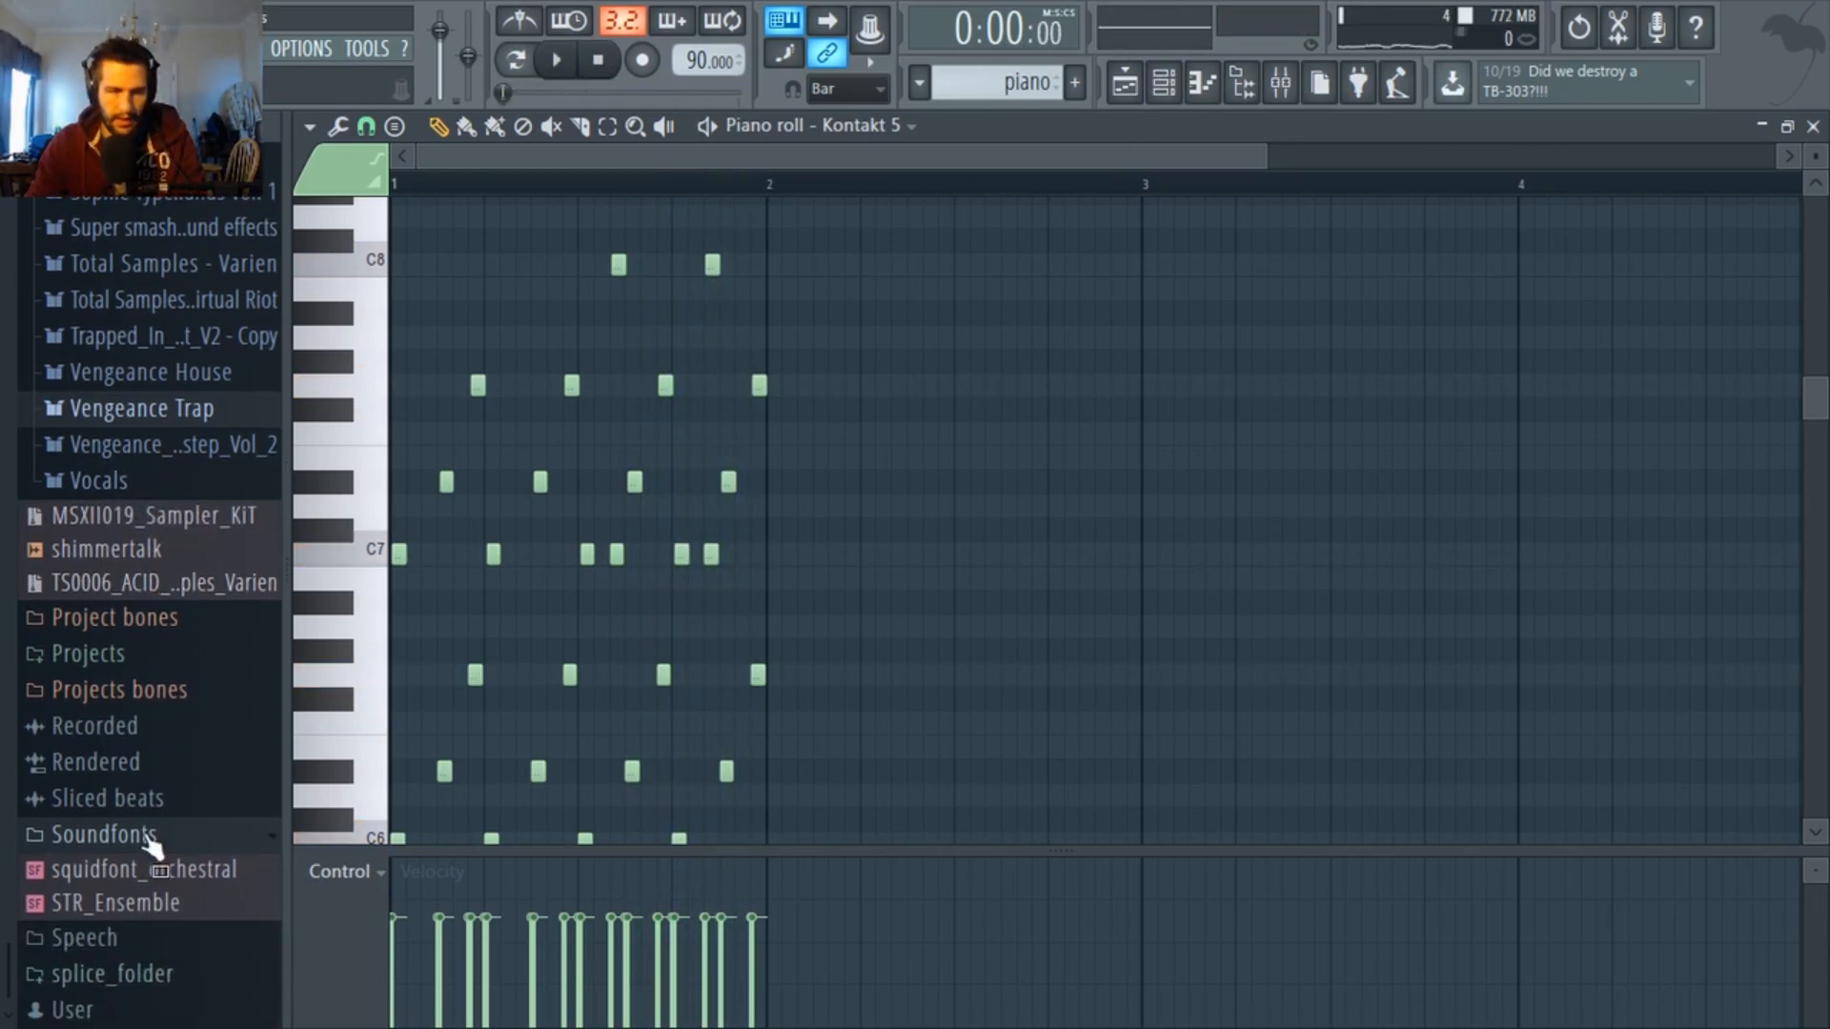
click(1180, 80)
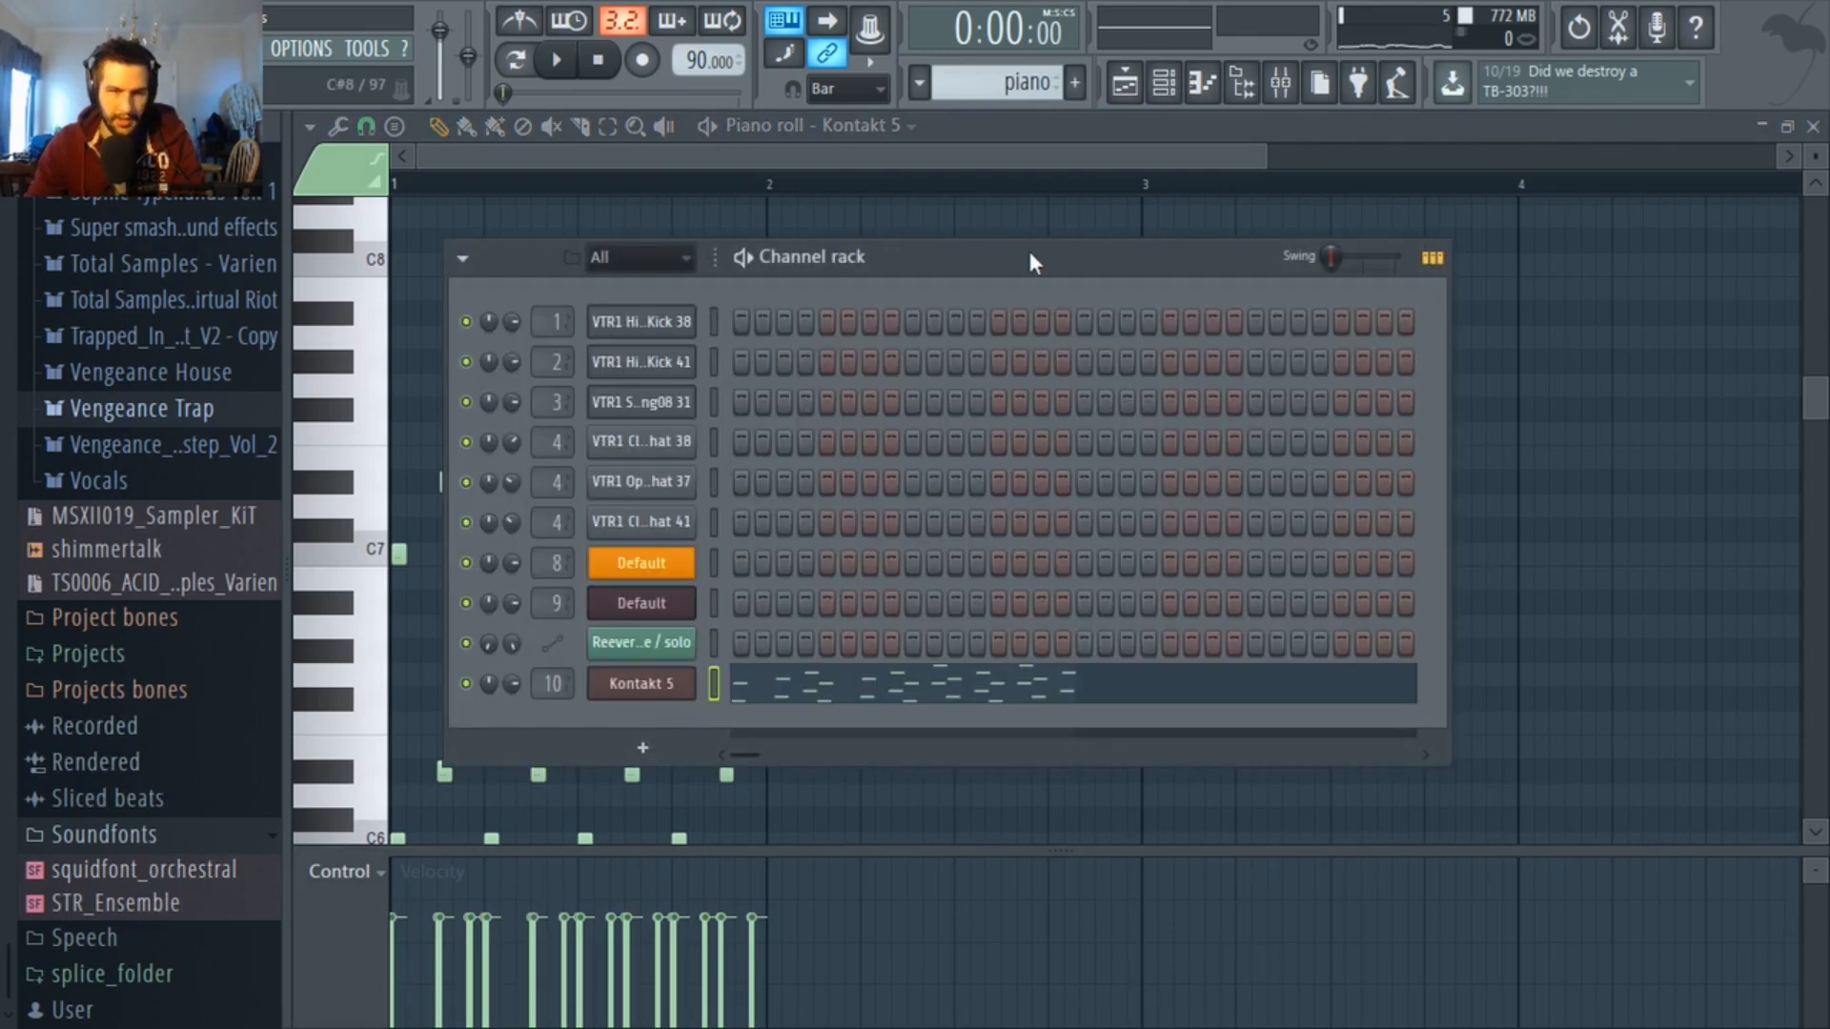
drag(1034, 261, 1008, 238)
drag(164, 939, 172, 882)
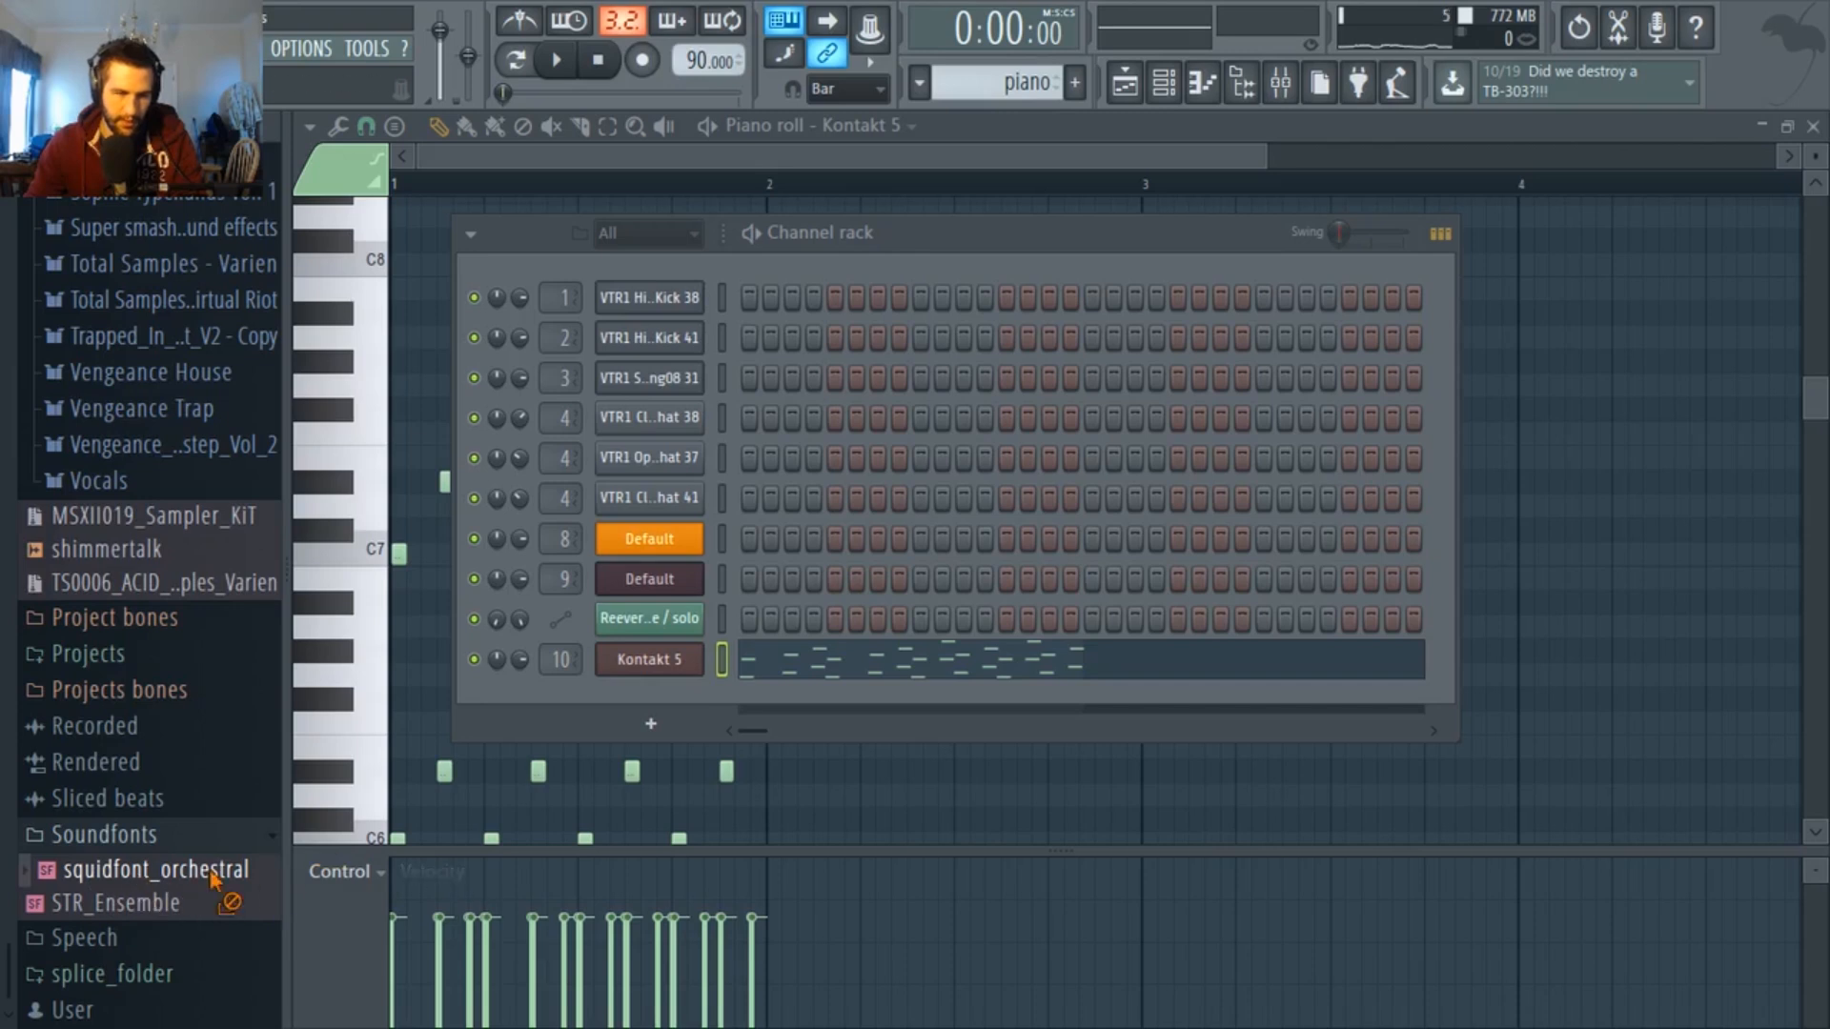
drag(638, 682, 641, 688)
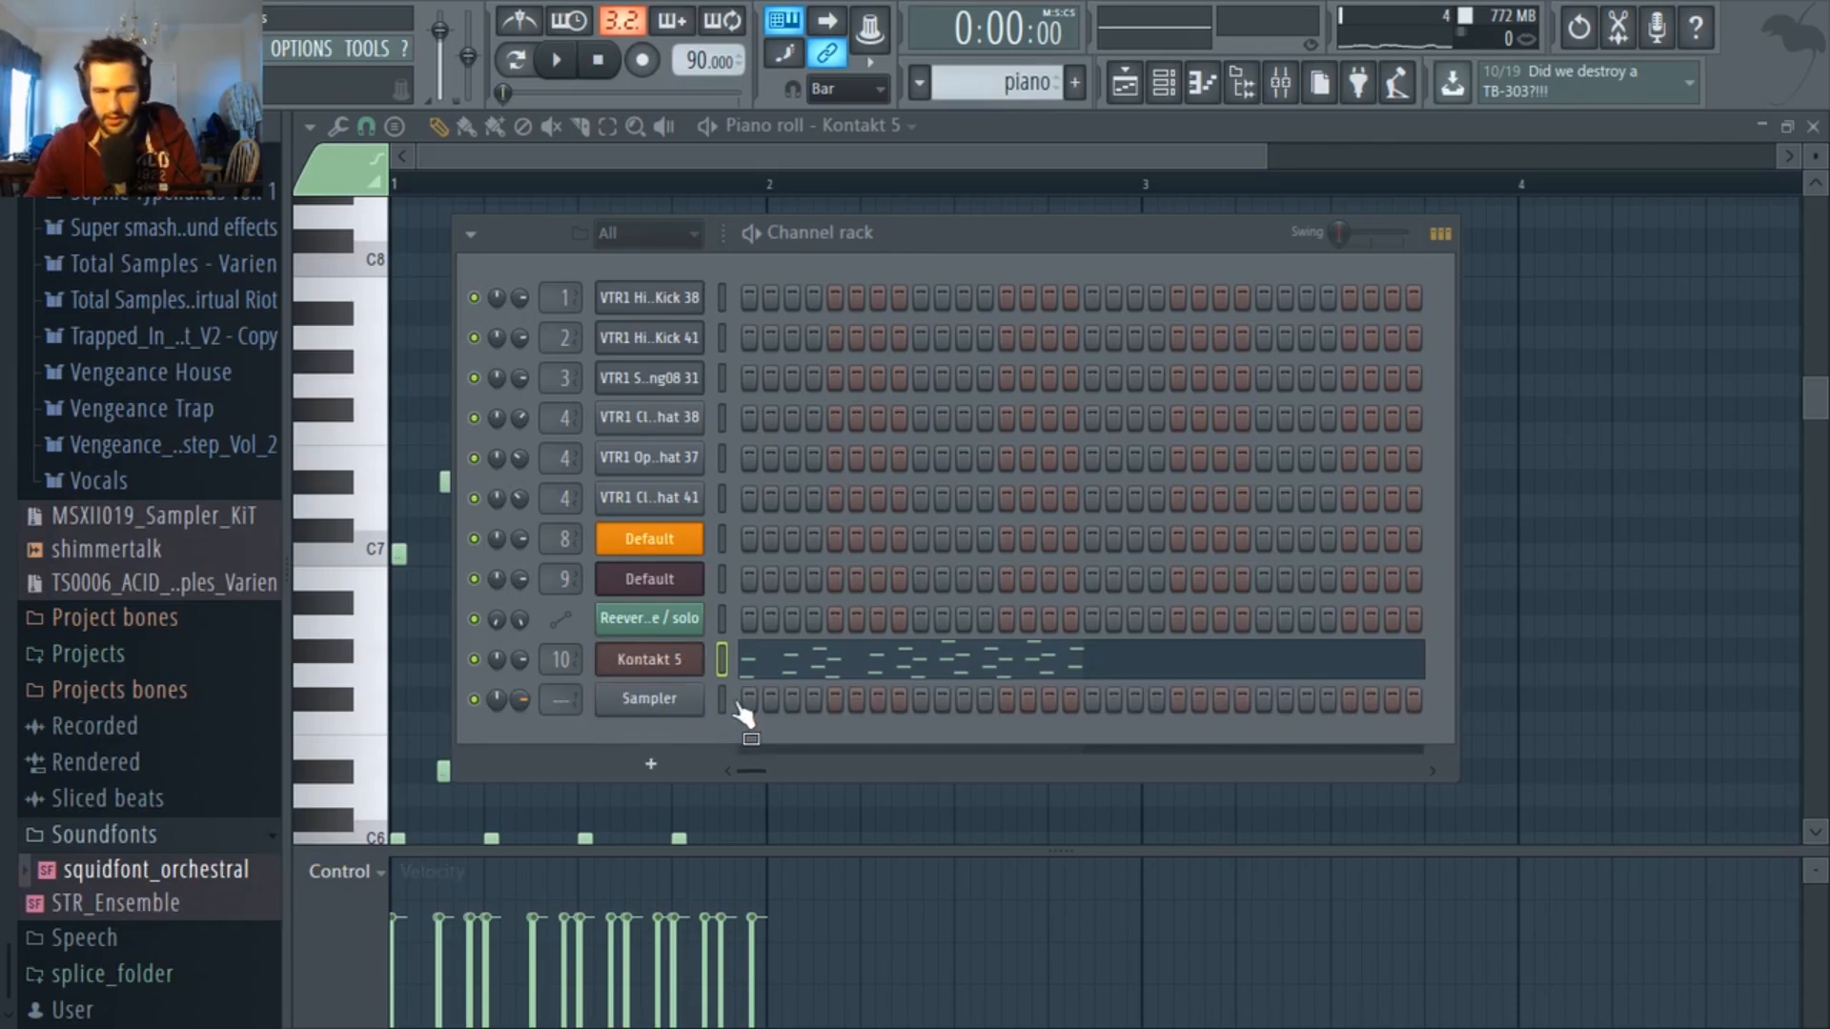
Copy the Kontakt 5 notes into the squidfont_orchestral channel, mute Kontakt 5, and audition the soundfont in the song.
right_click(682, 700)
right_click(675, 688)
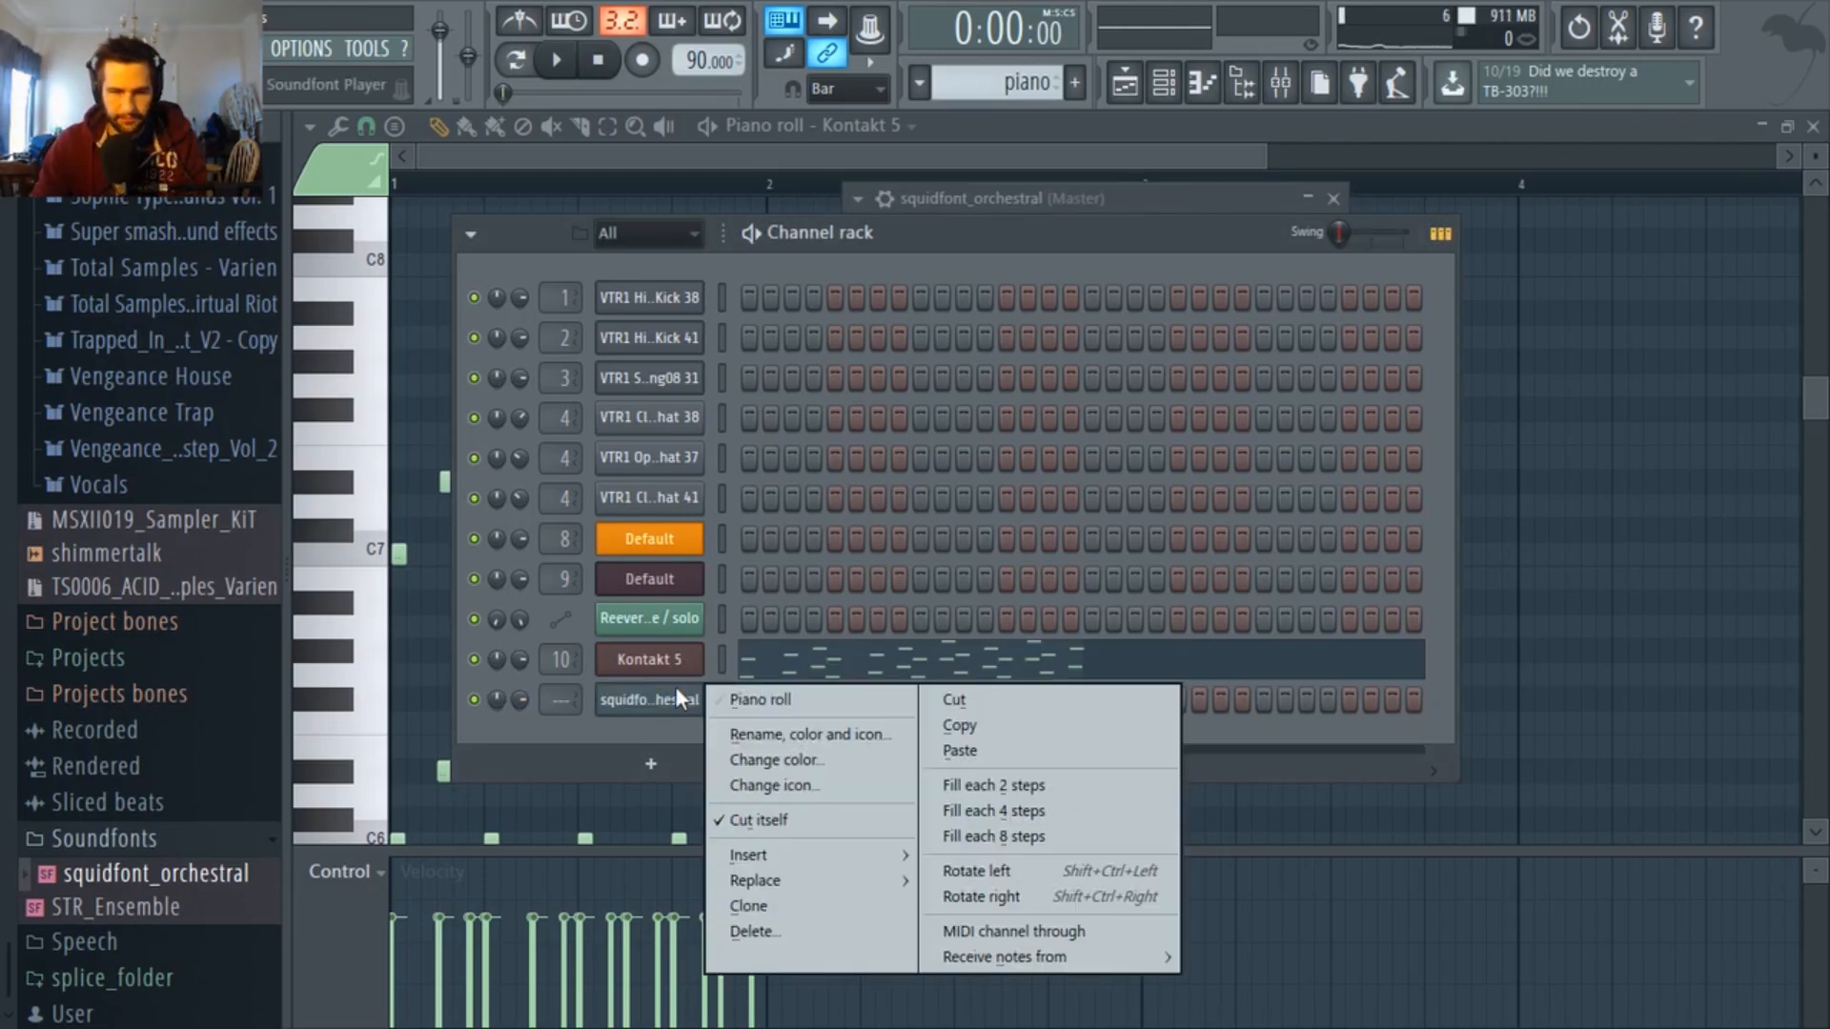
click(991, 751)
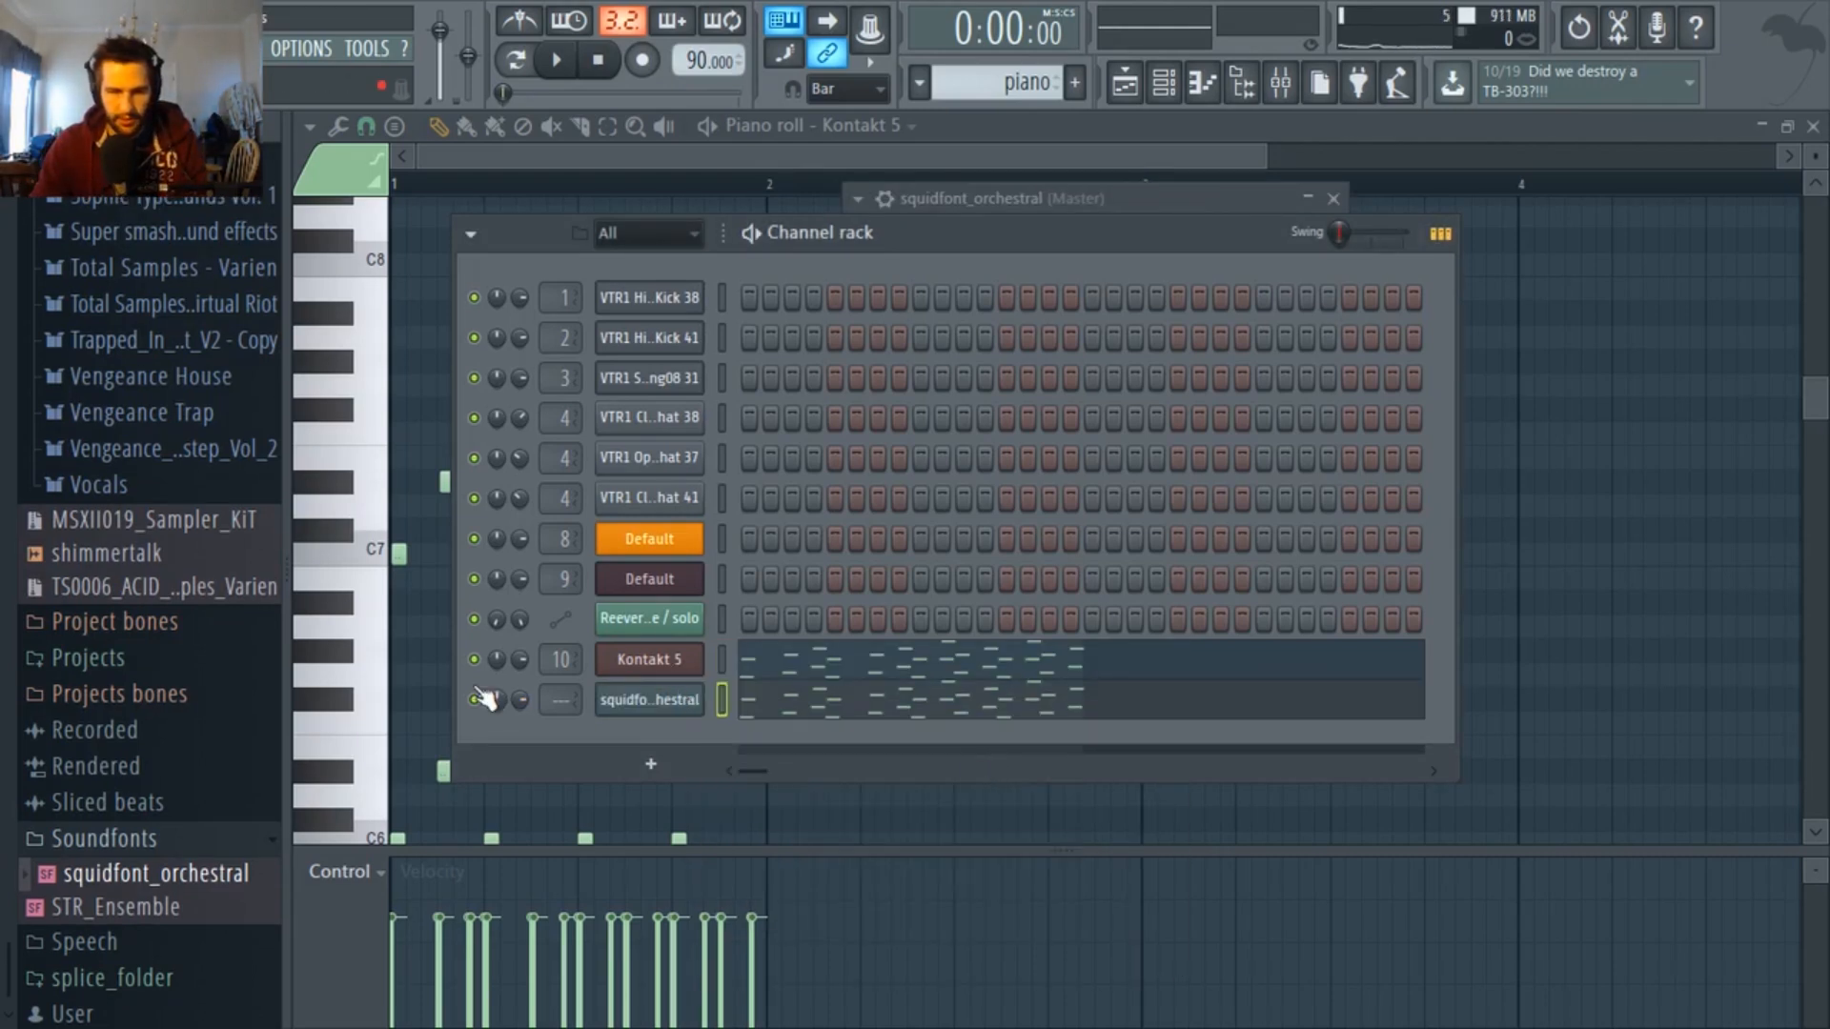
right_click(711, 675)
click(991, 690)
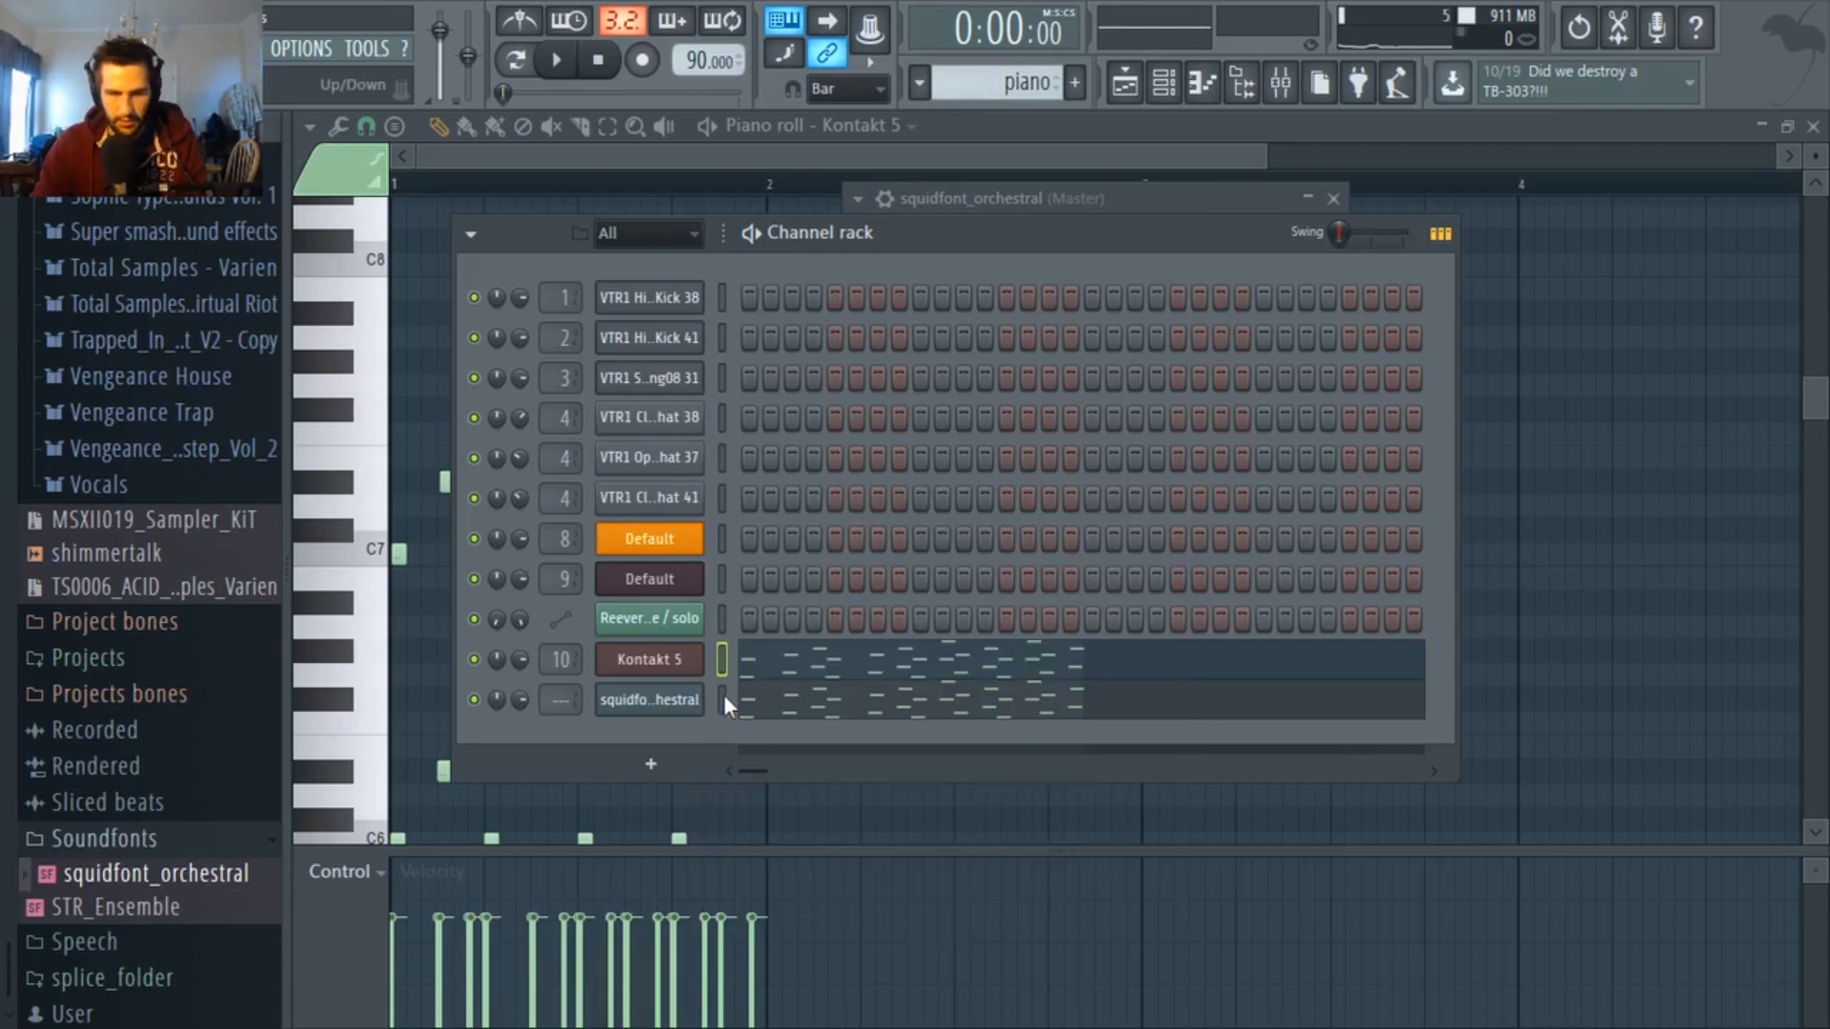
right_click(673, 700)
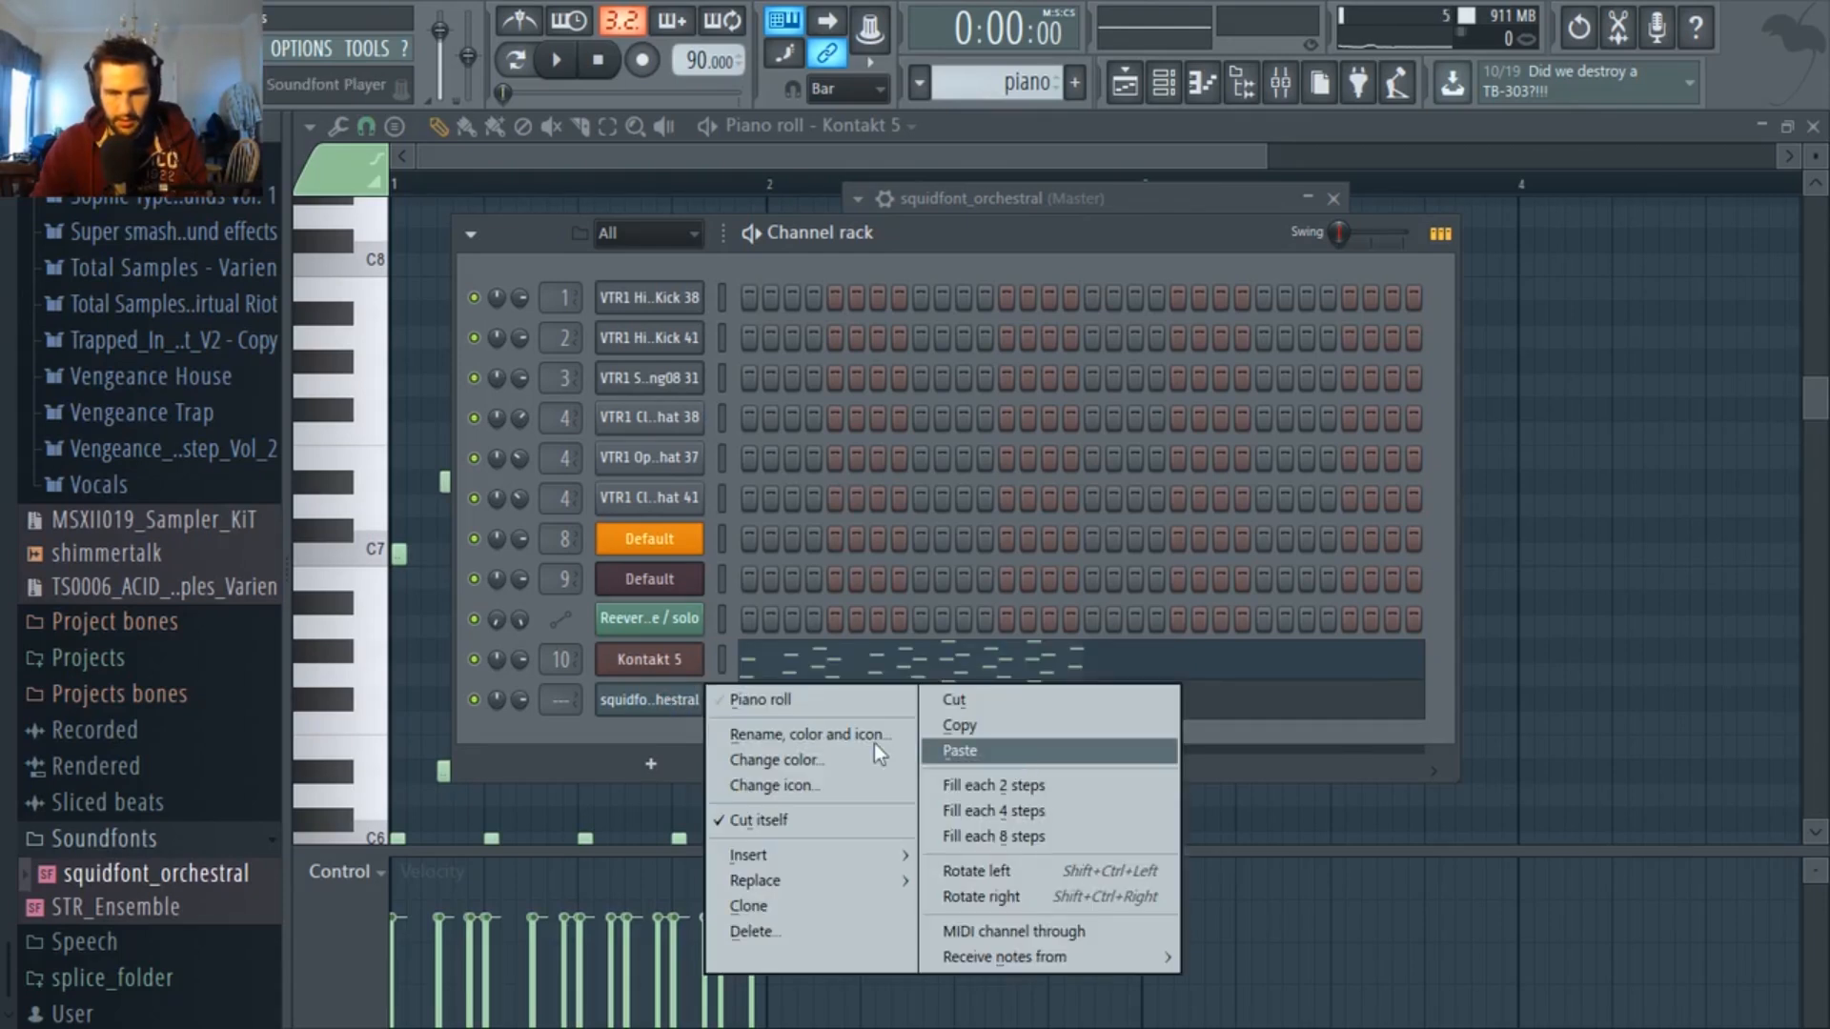
click(958, 751)
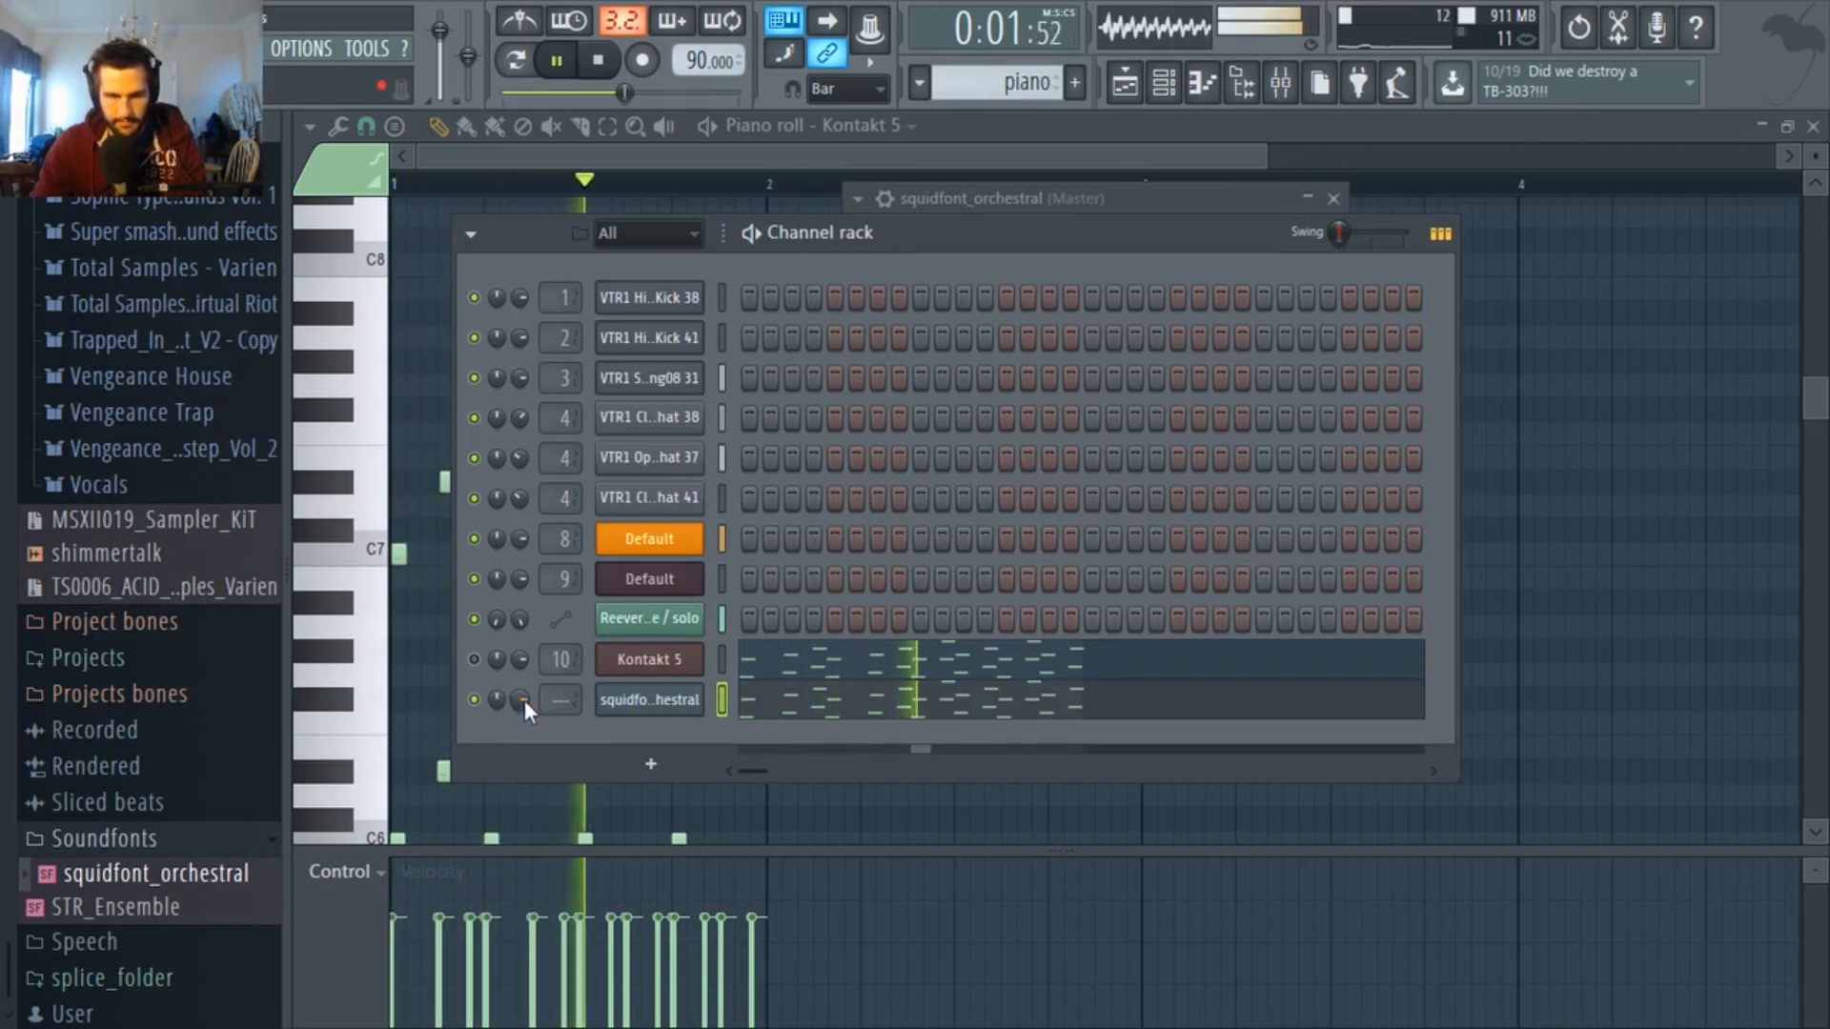
key(space)
Set the squidfont_orchestral patch to Vins I Pizz, adjust the channel's volume, and play the result.
click(651, 704)
click(1016, 313)
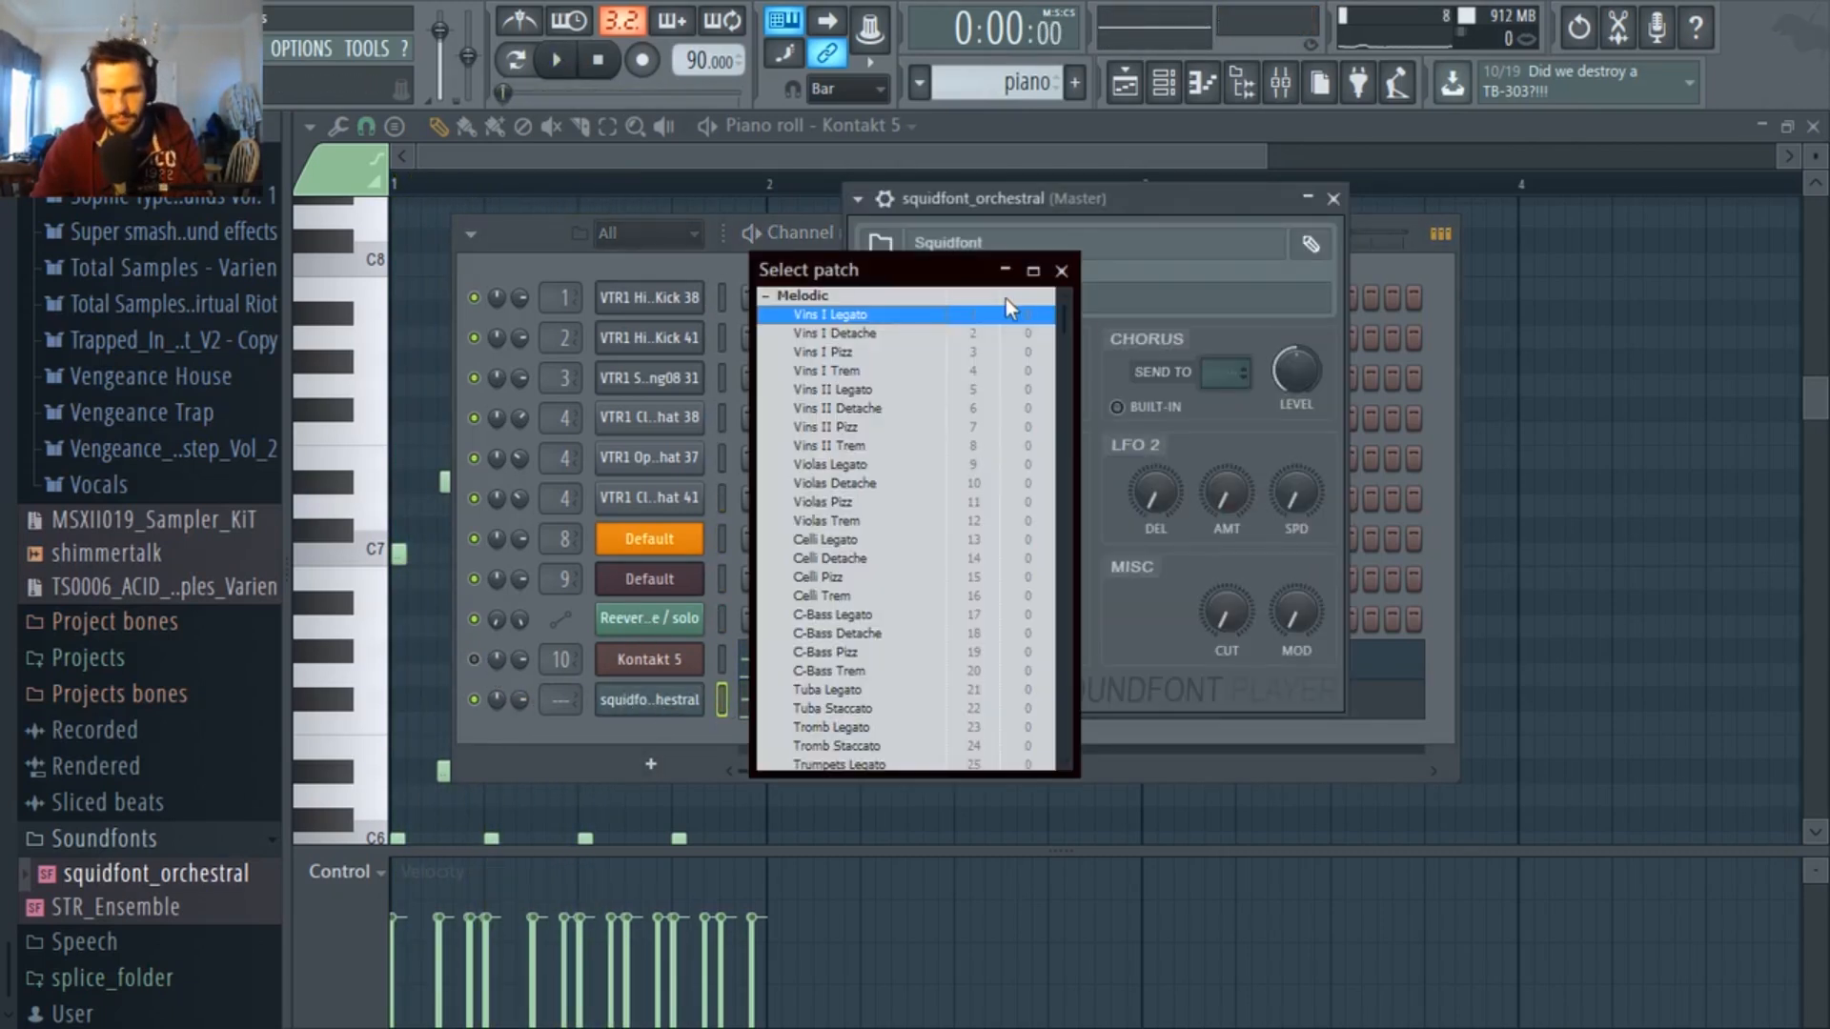
double_click(847, 353)
key(space)
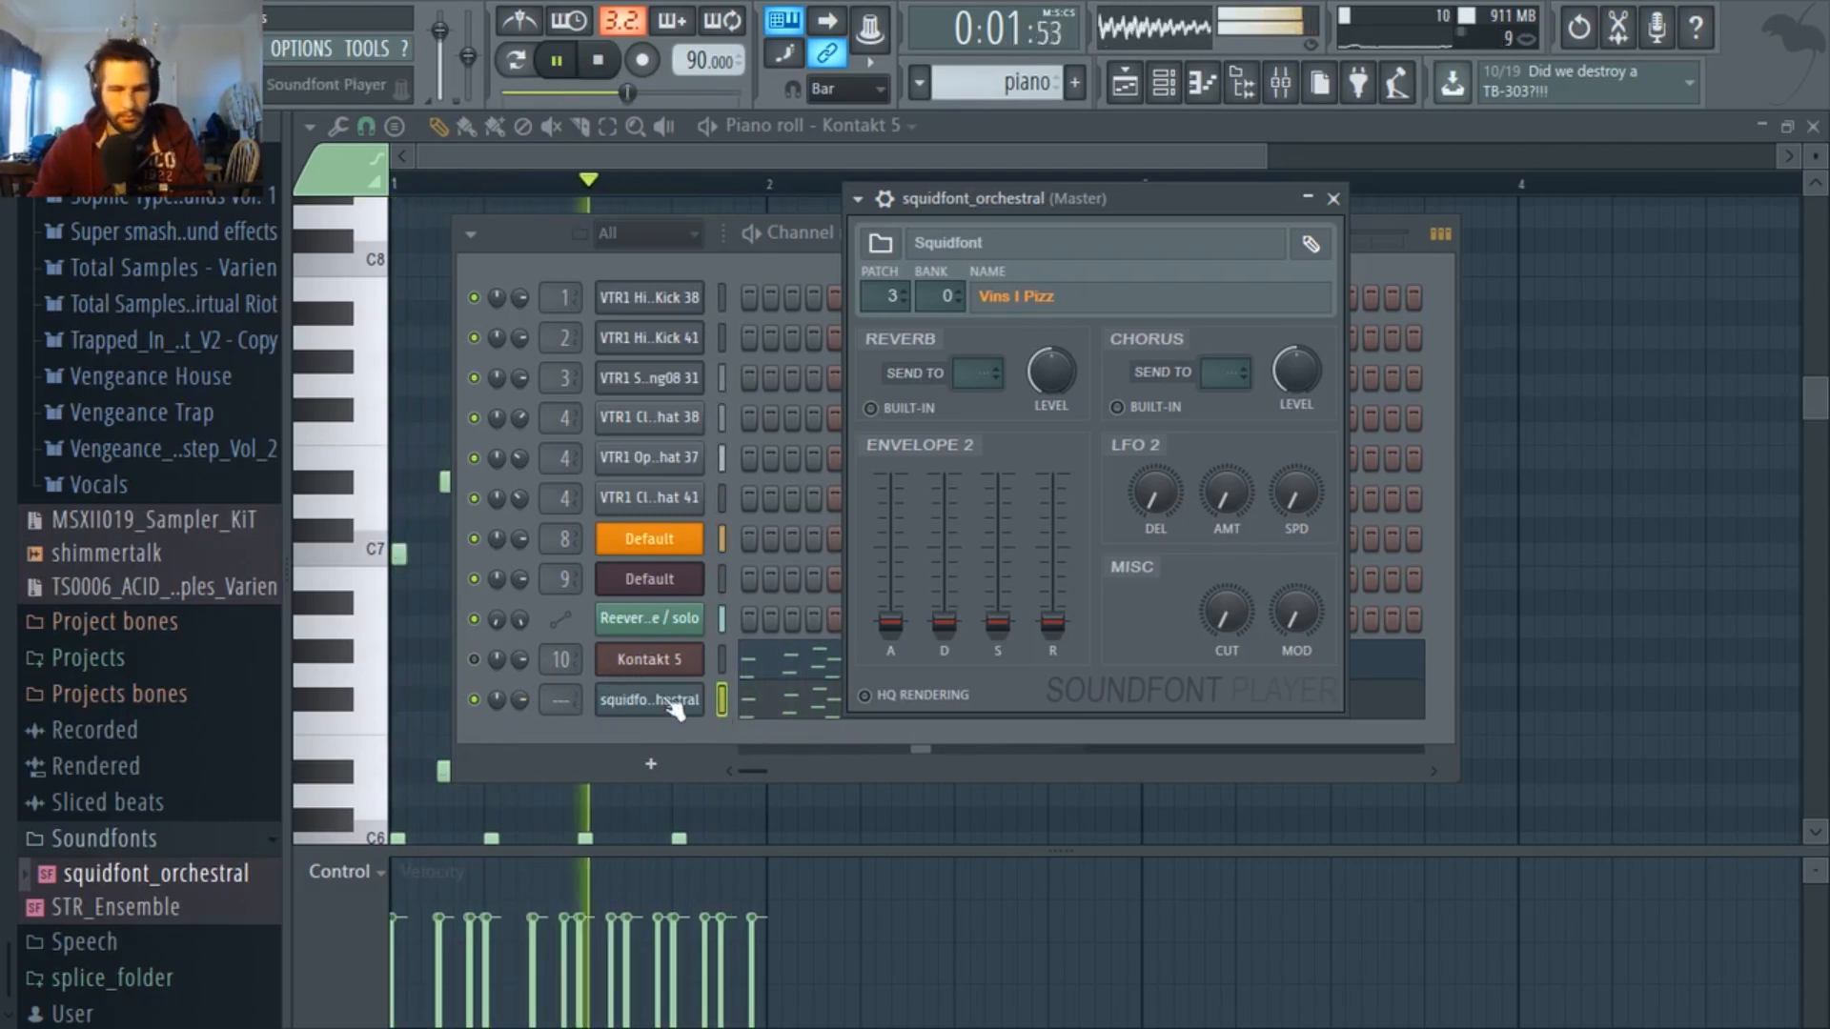
click(518, 701)
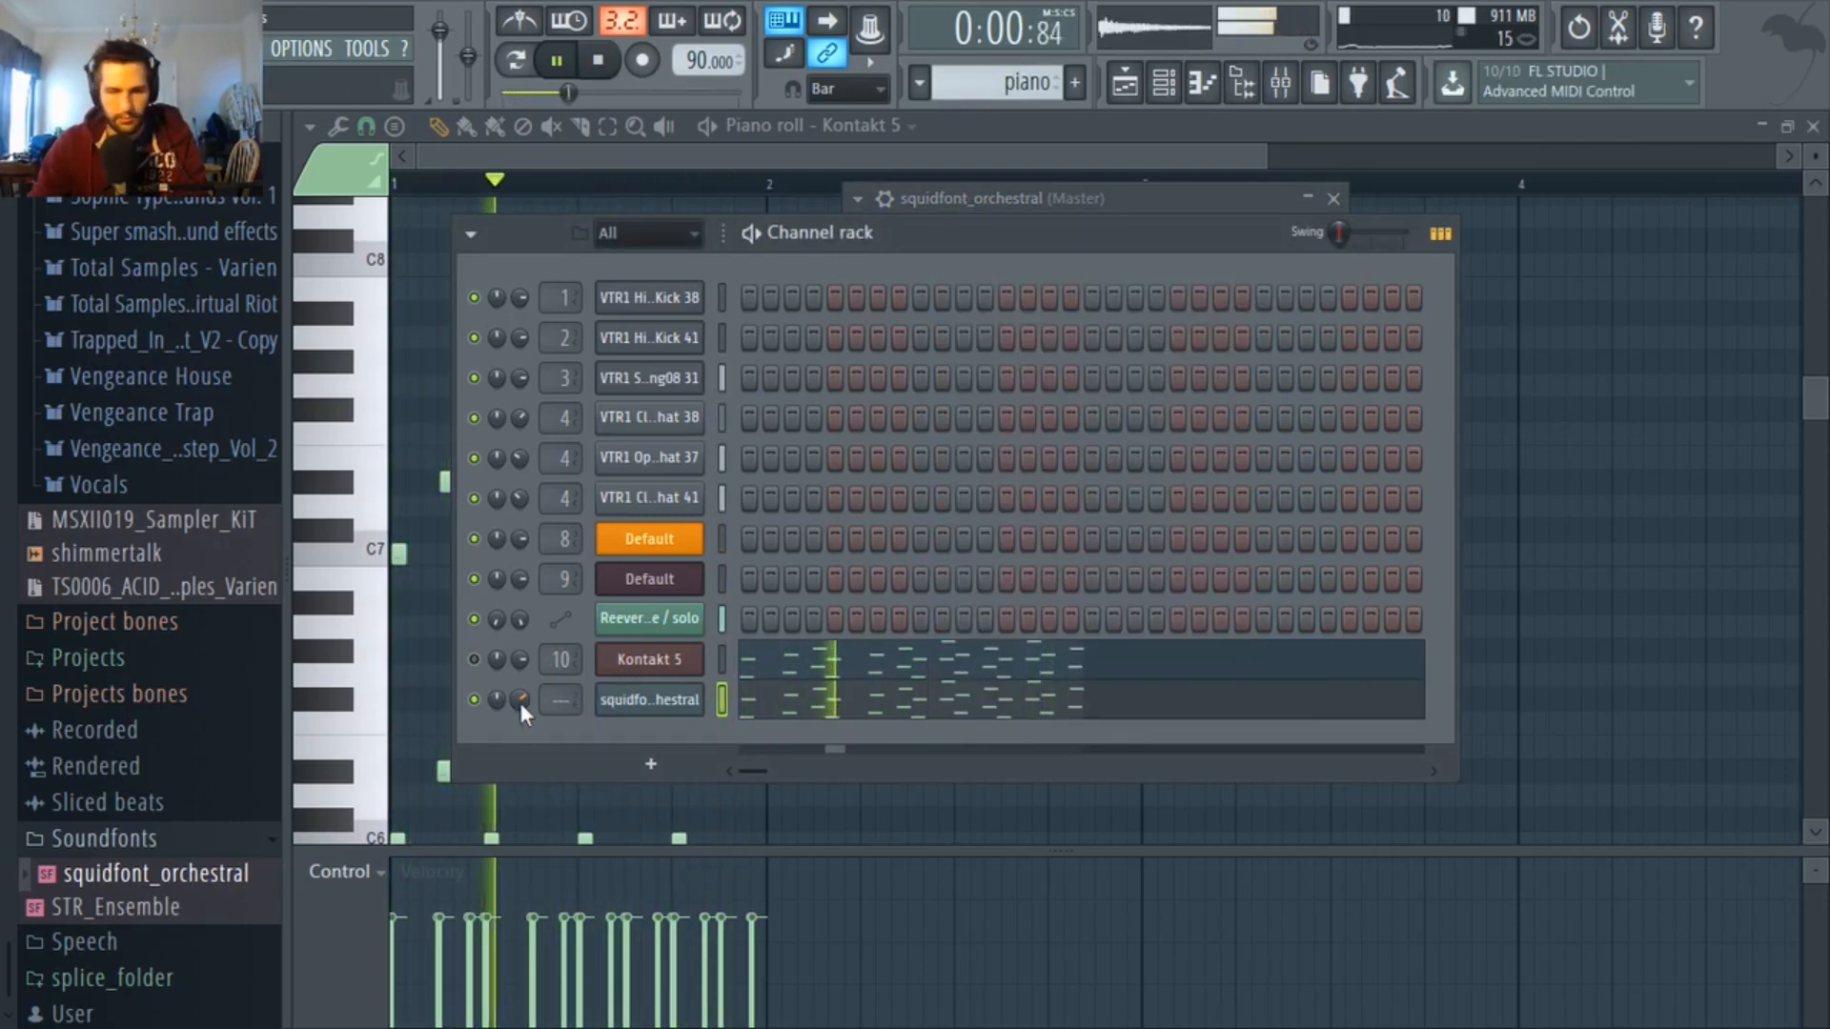
key(space)
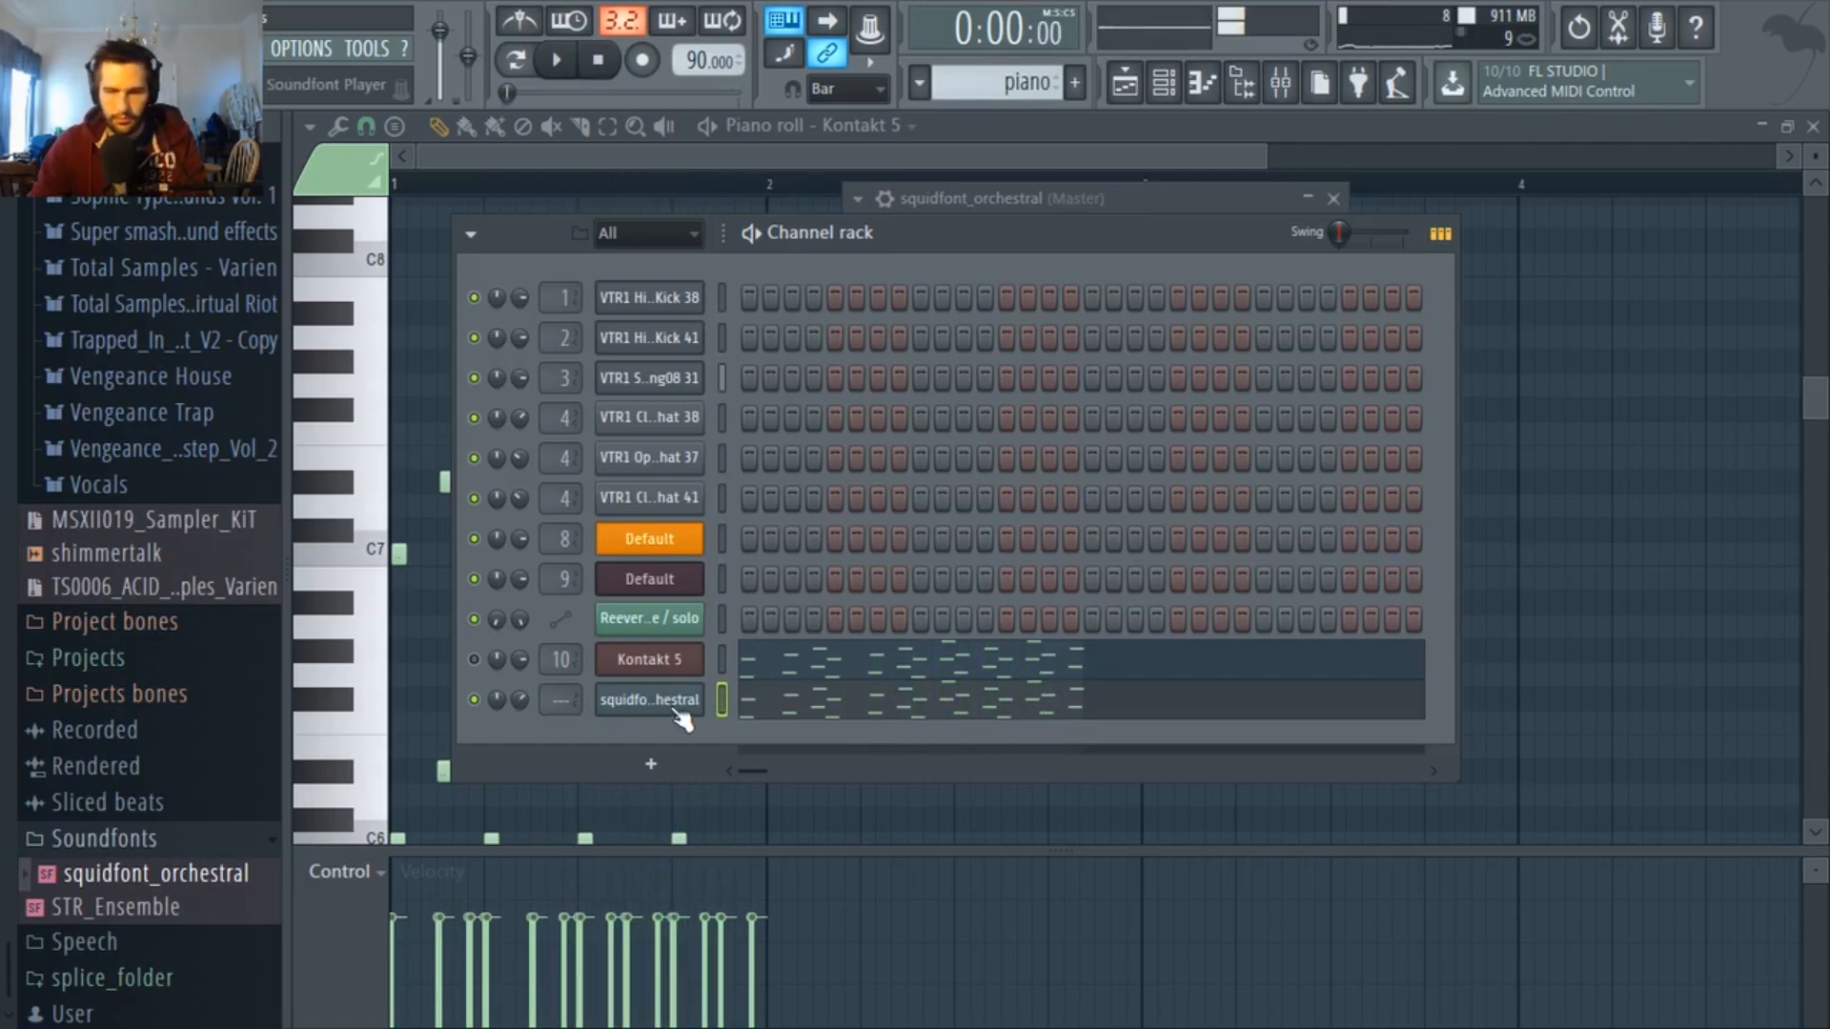
Route squidfont_orchestral to mixer track 11, add Fruity parametric EQ 2, cut the lows, and boost band 6 near 9.9 kHz while listening.
click(675, 708)
key(F9)
mouse_move(615, 483)
mouse_down()
mouse_move(610, 462)
mouse_move(562, 522)
mouse_move(523, 519)
mouse_move(604, 463)
mouse_move(587, 478)
mouse_up()
key(space)
drag(828, 436, 835, 450)
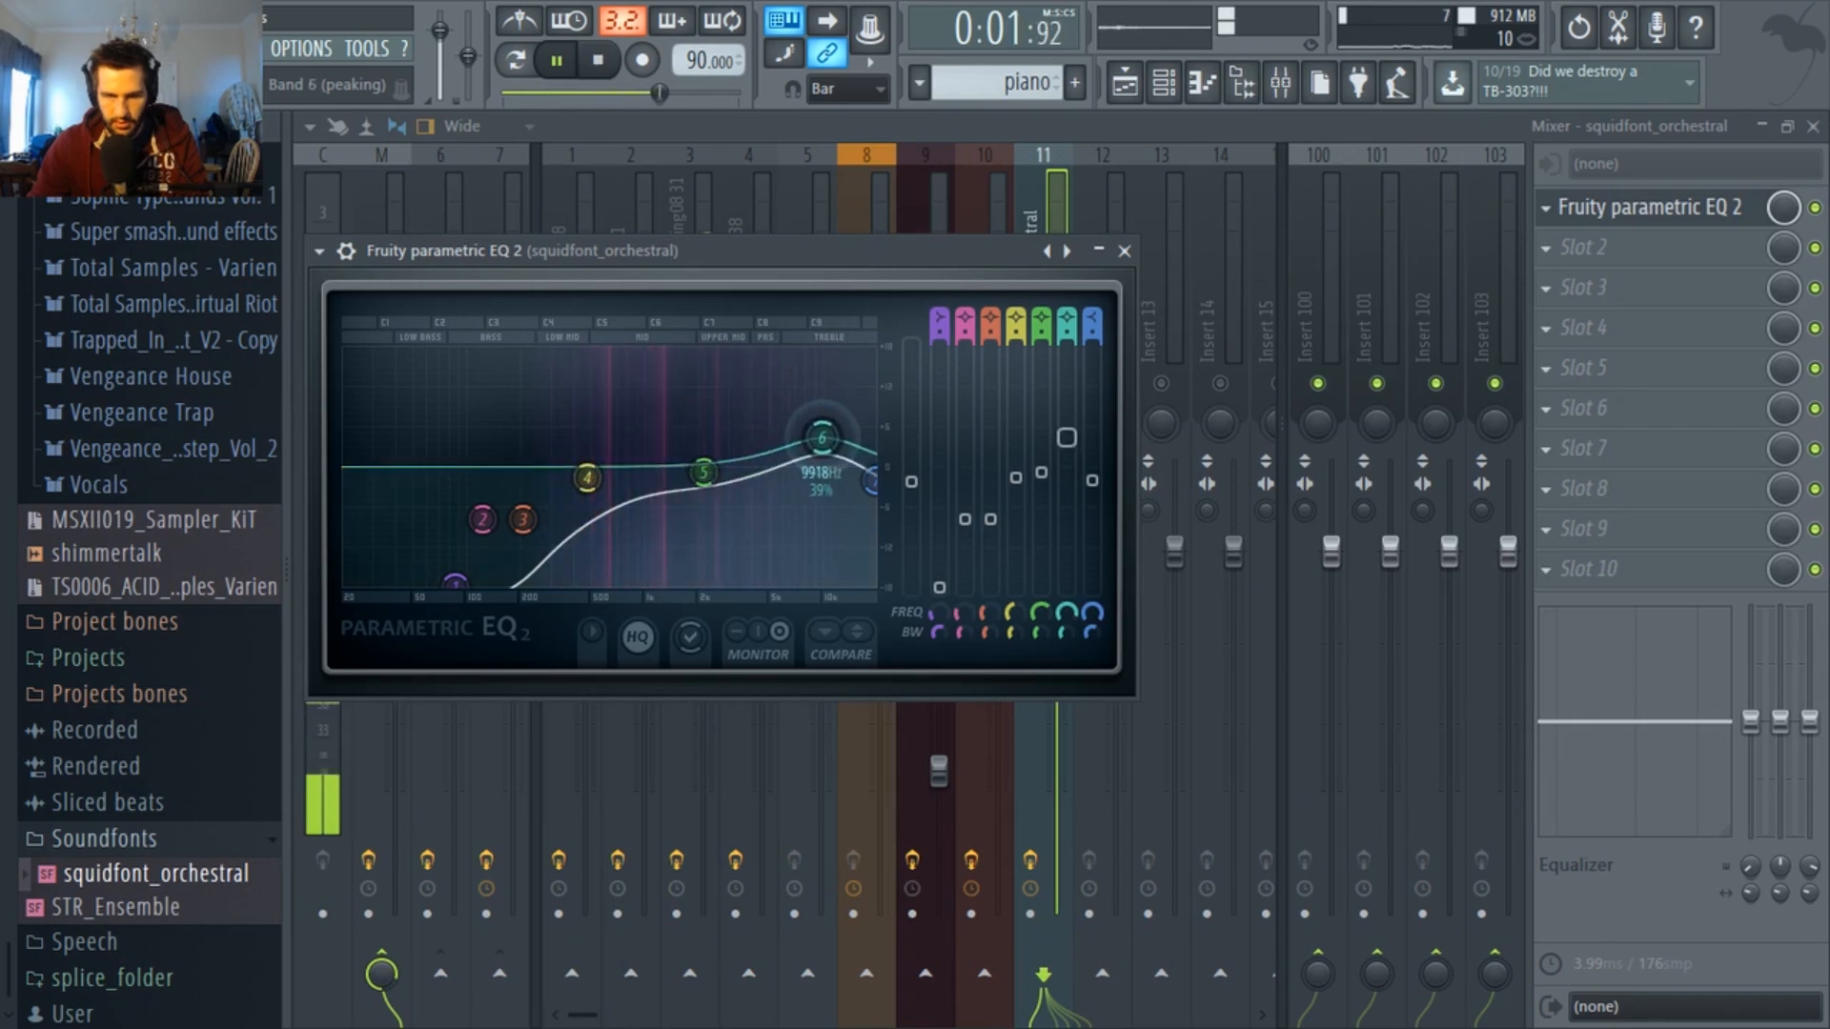
key(space)
key(Escape)
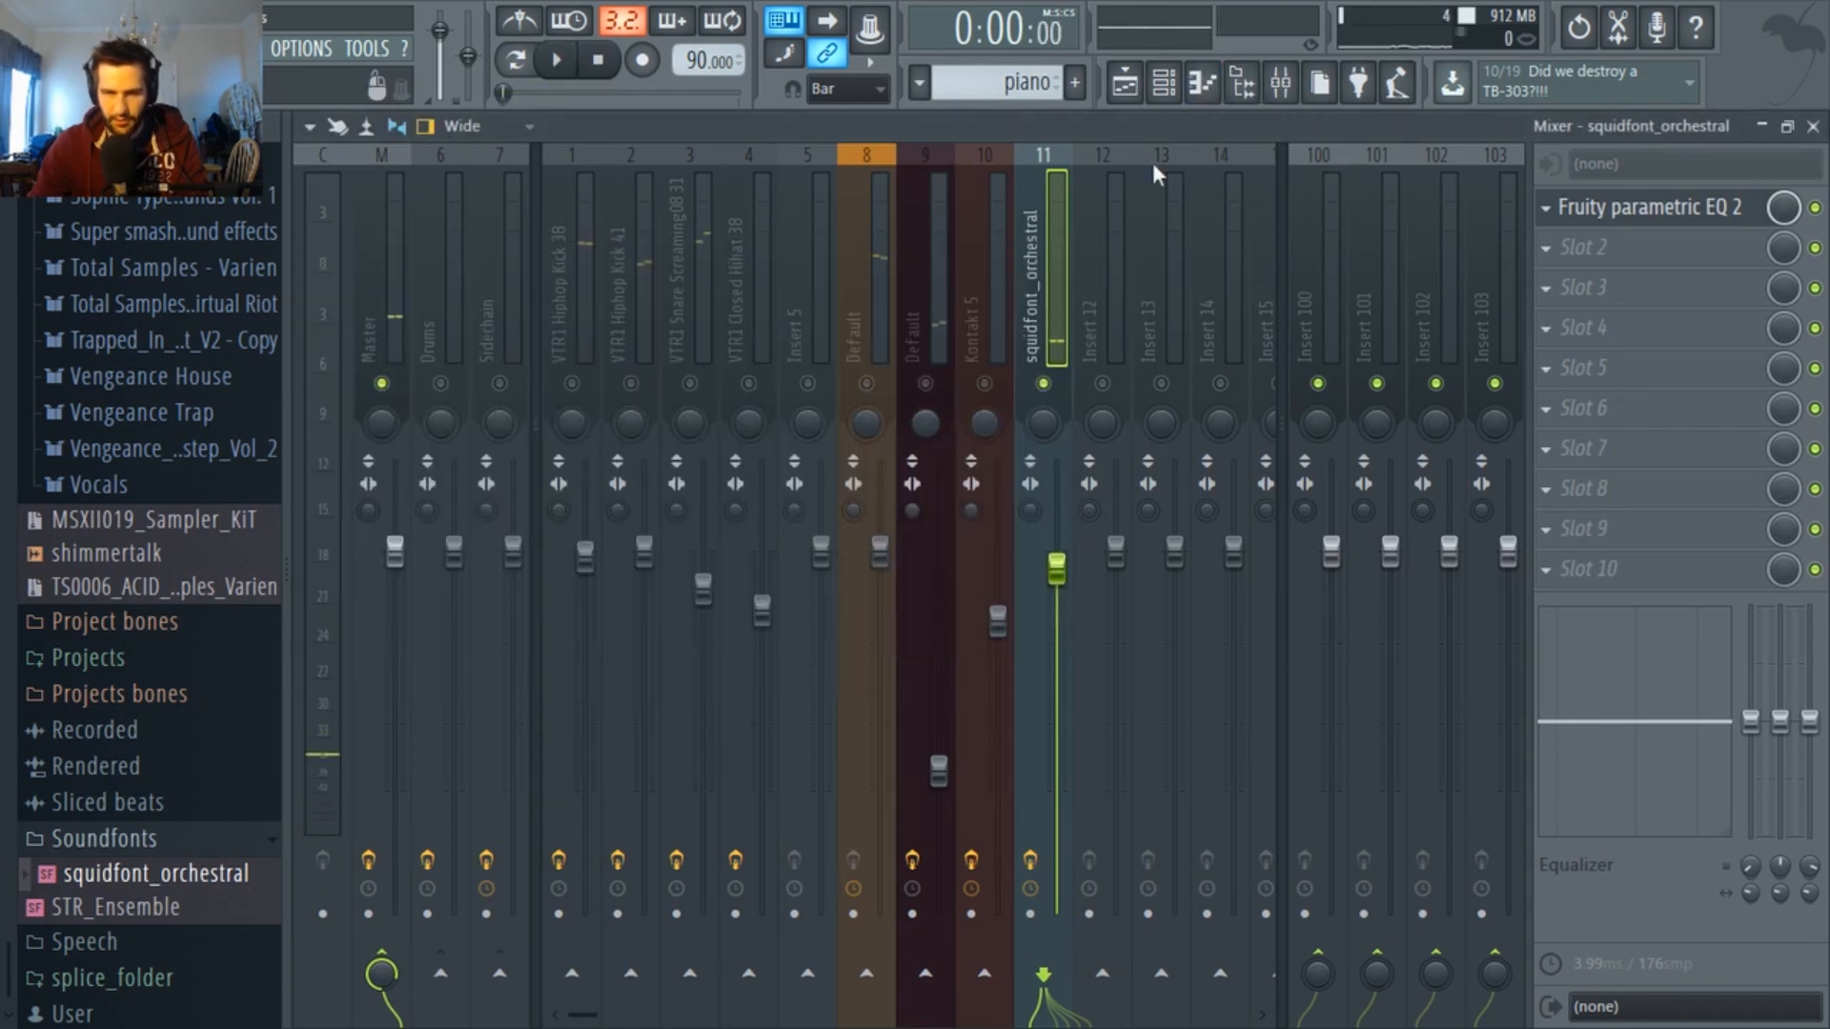
Audition the pizzicato strings in the full mix, unmute Kontakt 5, and play both melody layers together.
key(space)
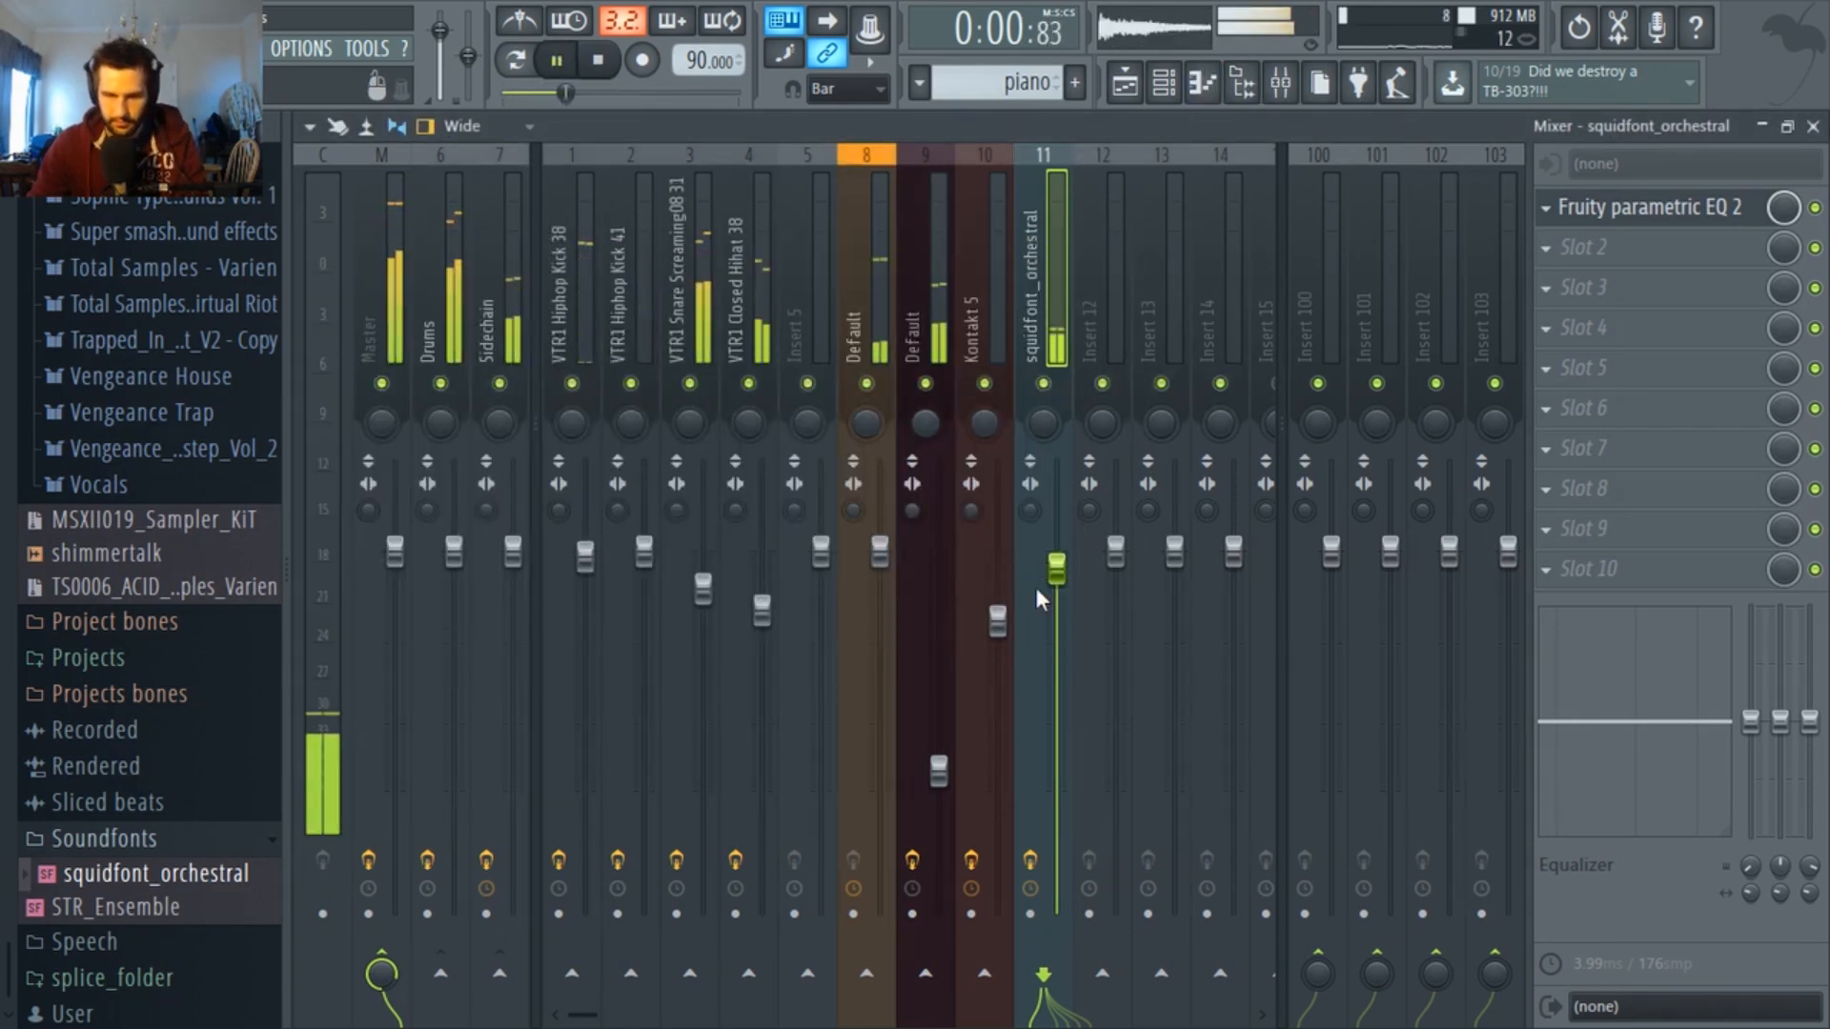
key(space)
key(F6)
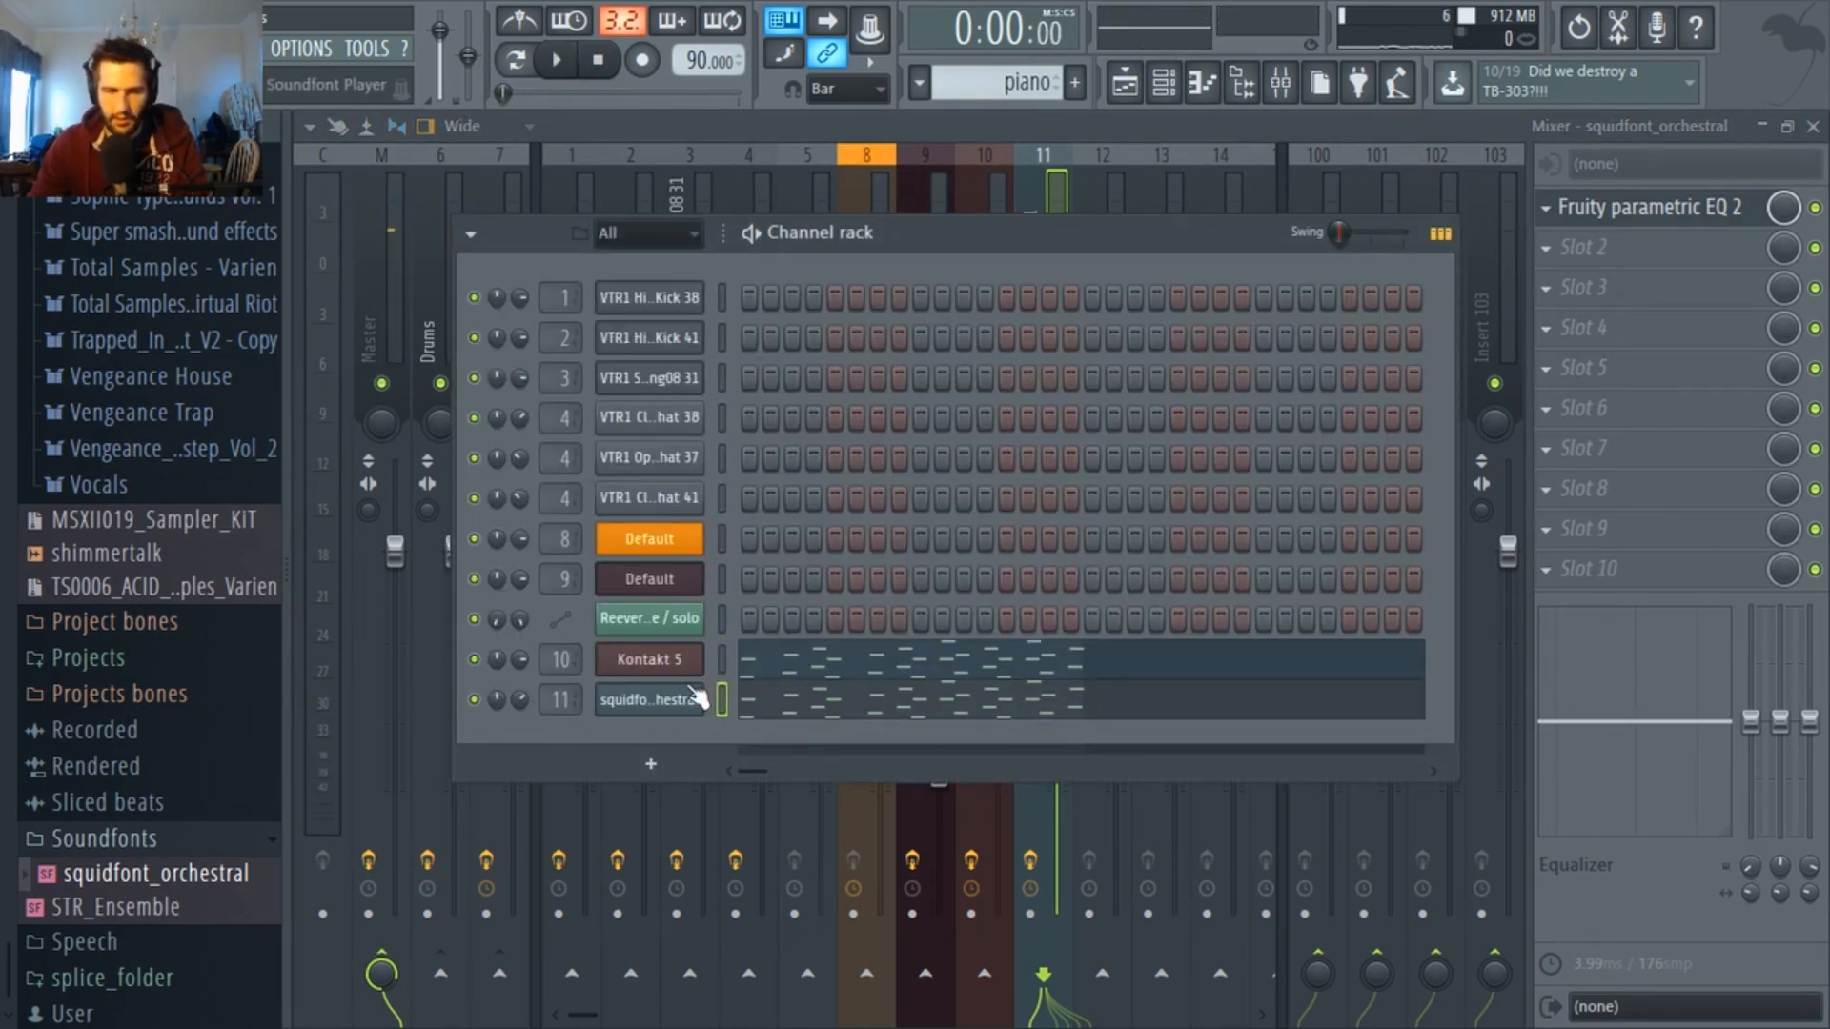
key(space)
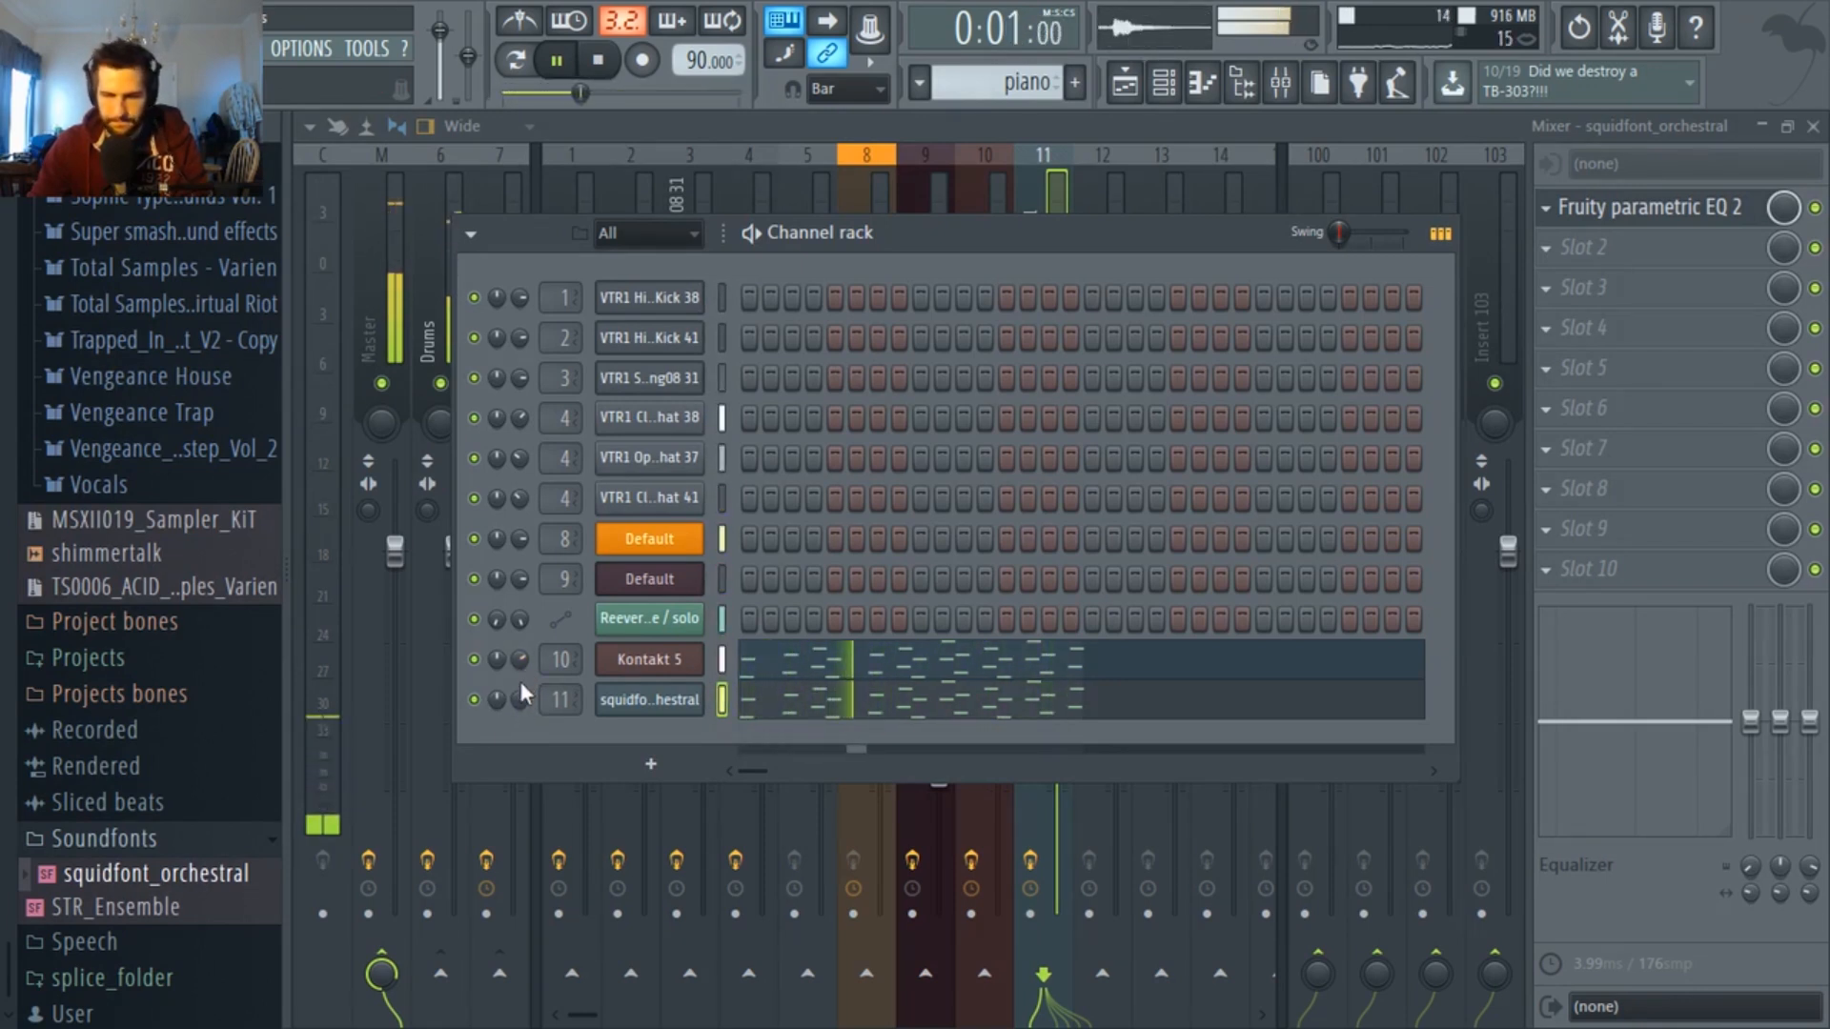
Lower the squidfont_orchestral mixer track's fader slightly while playing the pattern with the full mix.
key(space)
key(F6)
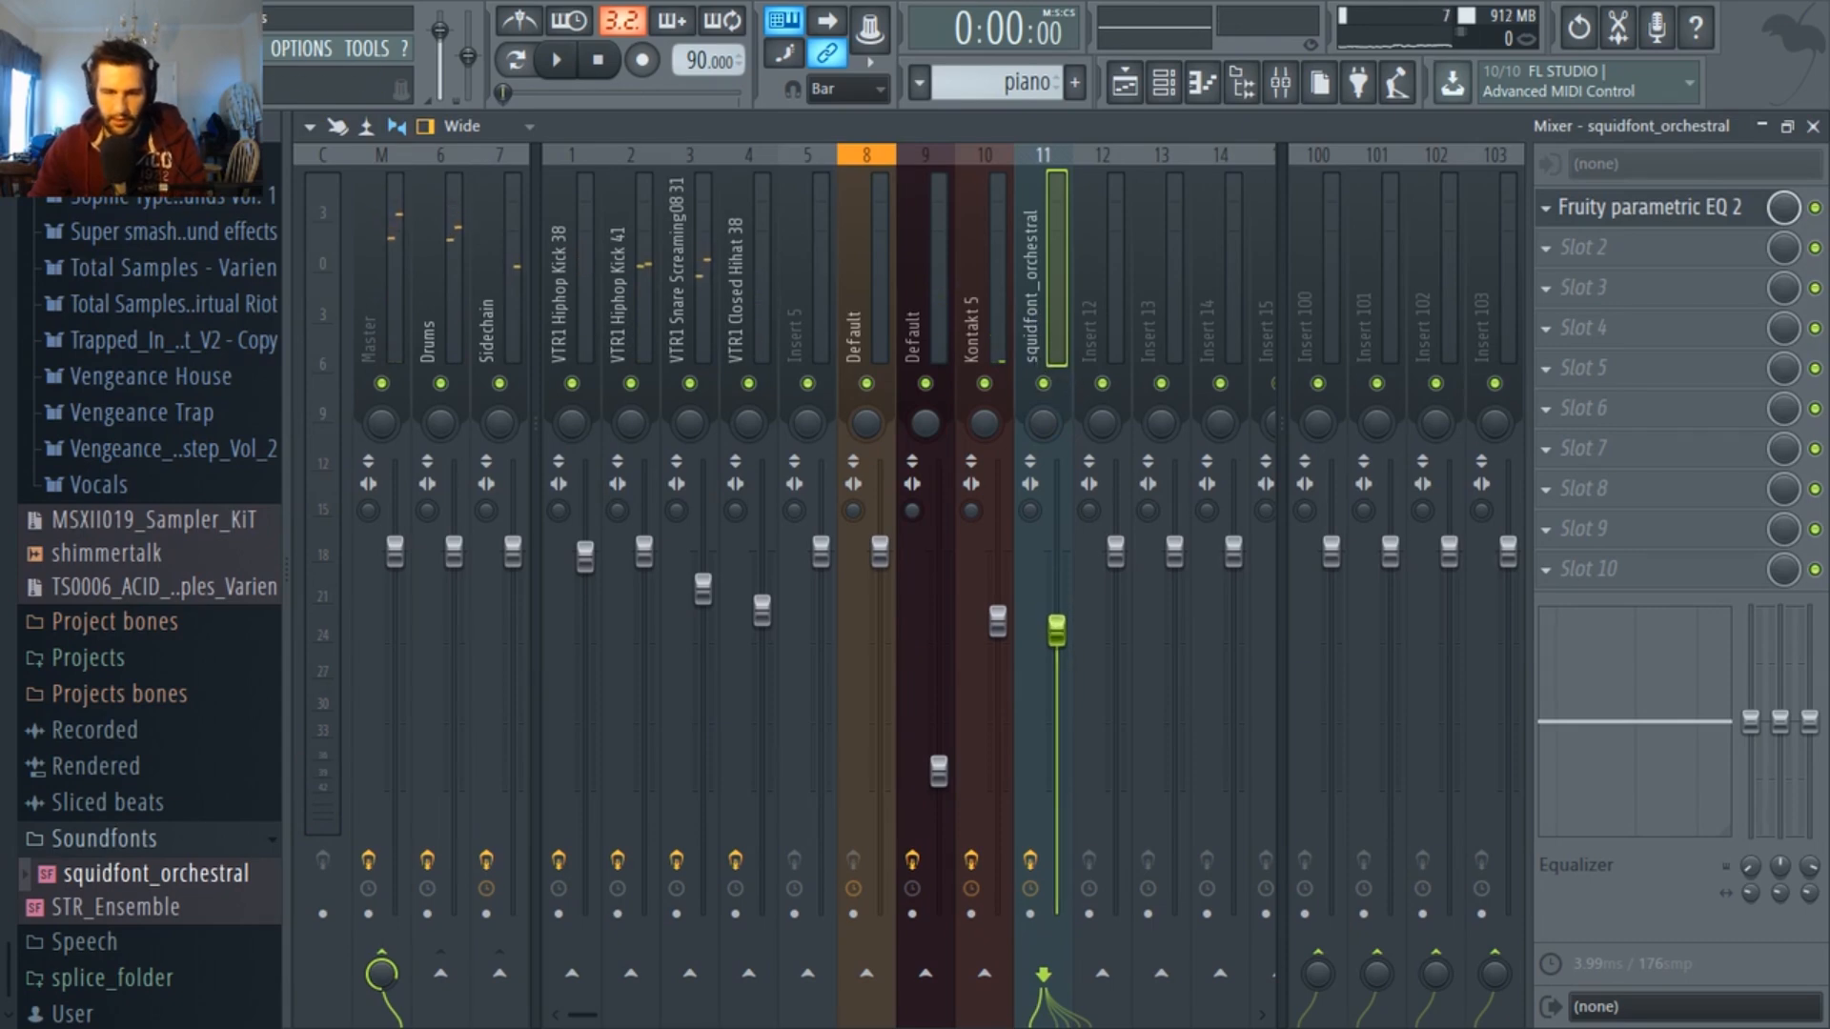
key(space)
drag(1056, 629, 1058, 655)
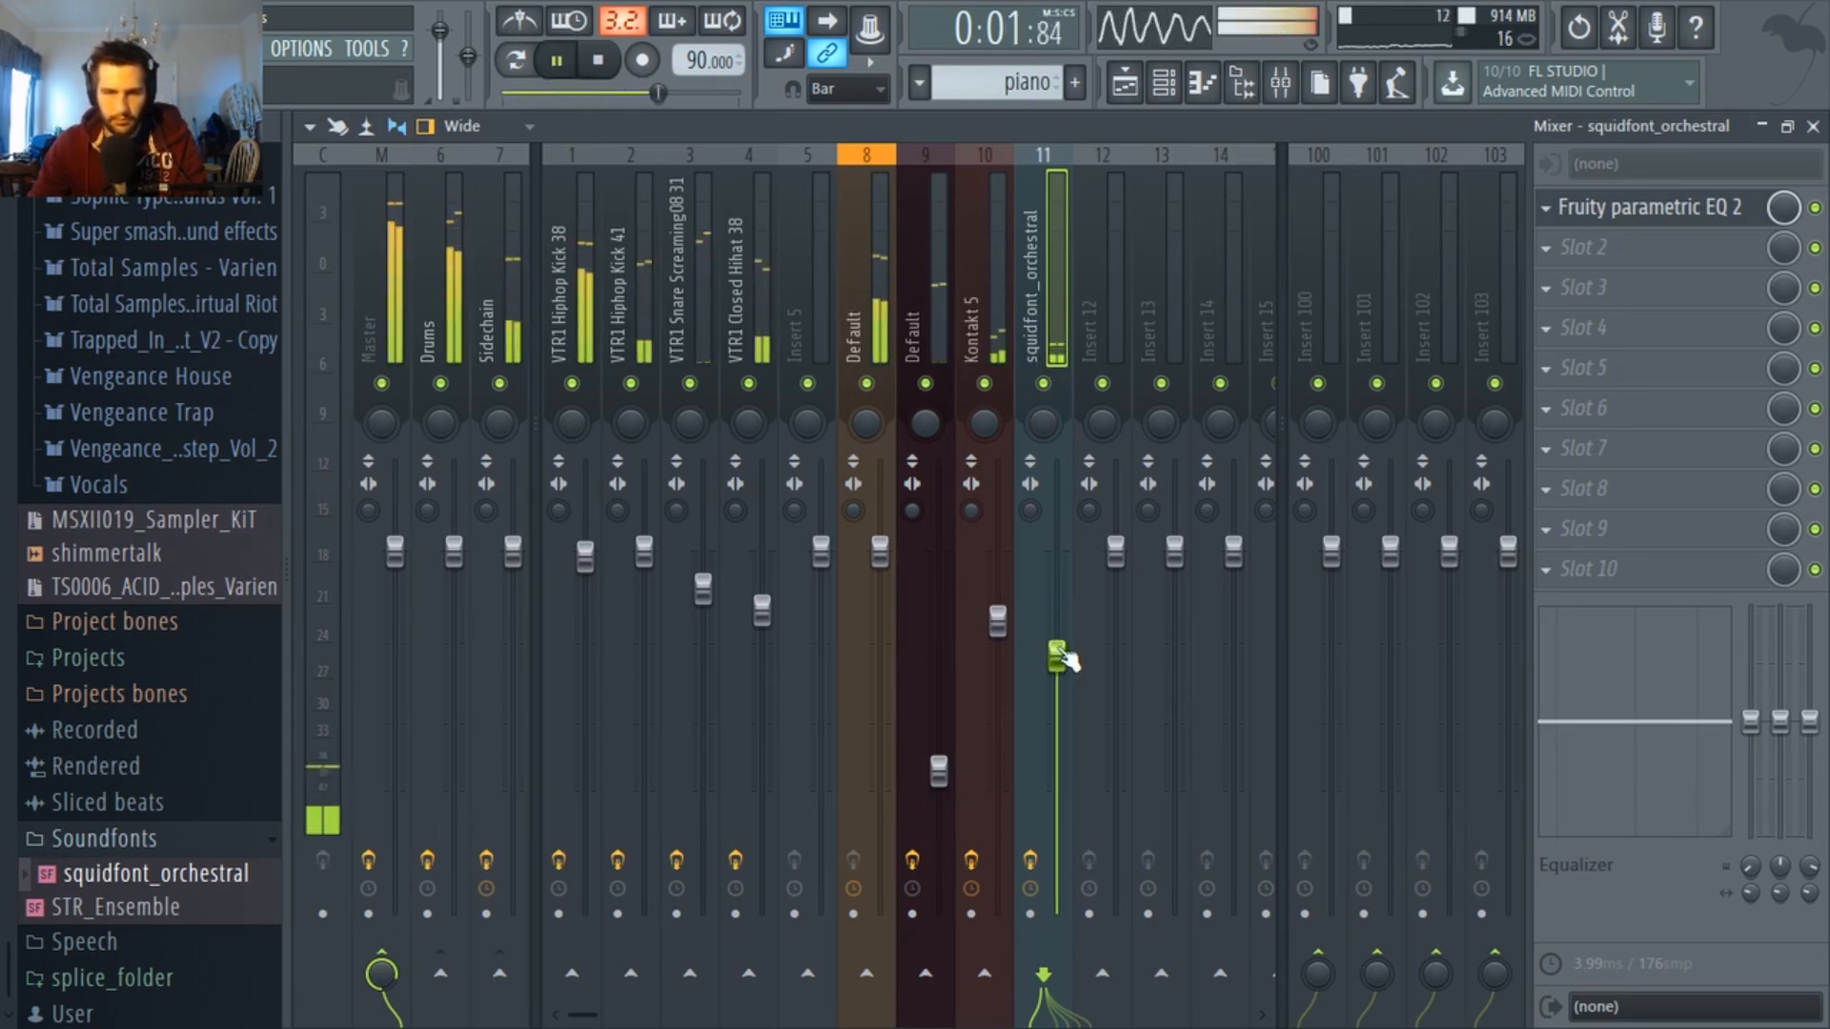
key(space)
Browse the Trapped_In_Love_Drum_Kit_V2 samples in a widened browser and audition FX_VoxSynth2, FX_VoxSynth1, FX_VoxOhh2 and FX_VoxOhh1 from the Vox folder.
key(F9)
click(1178, 90)
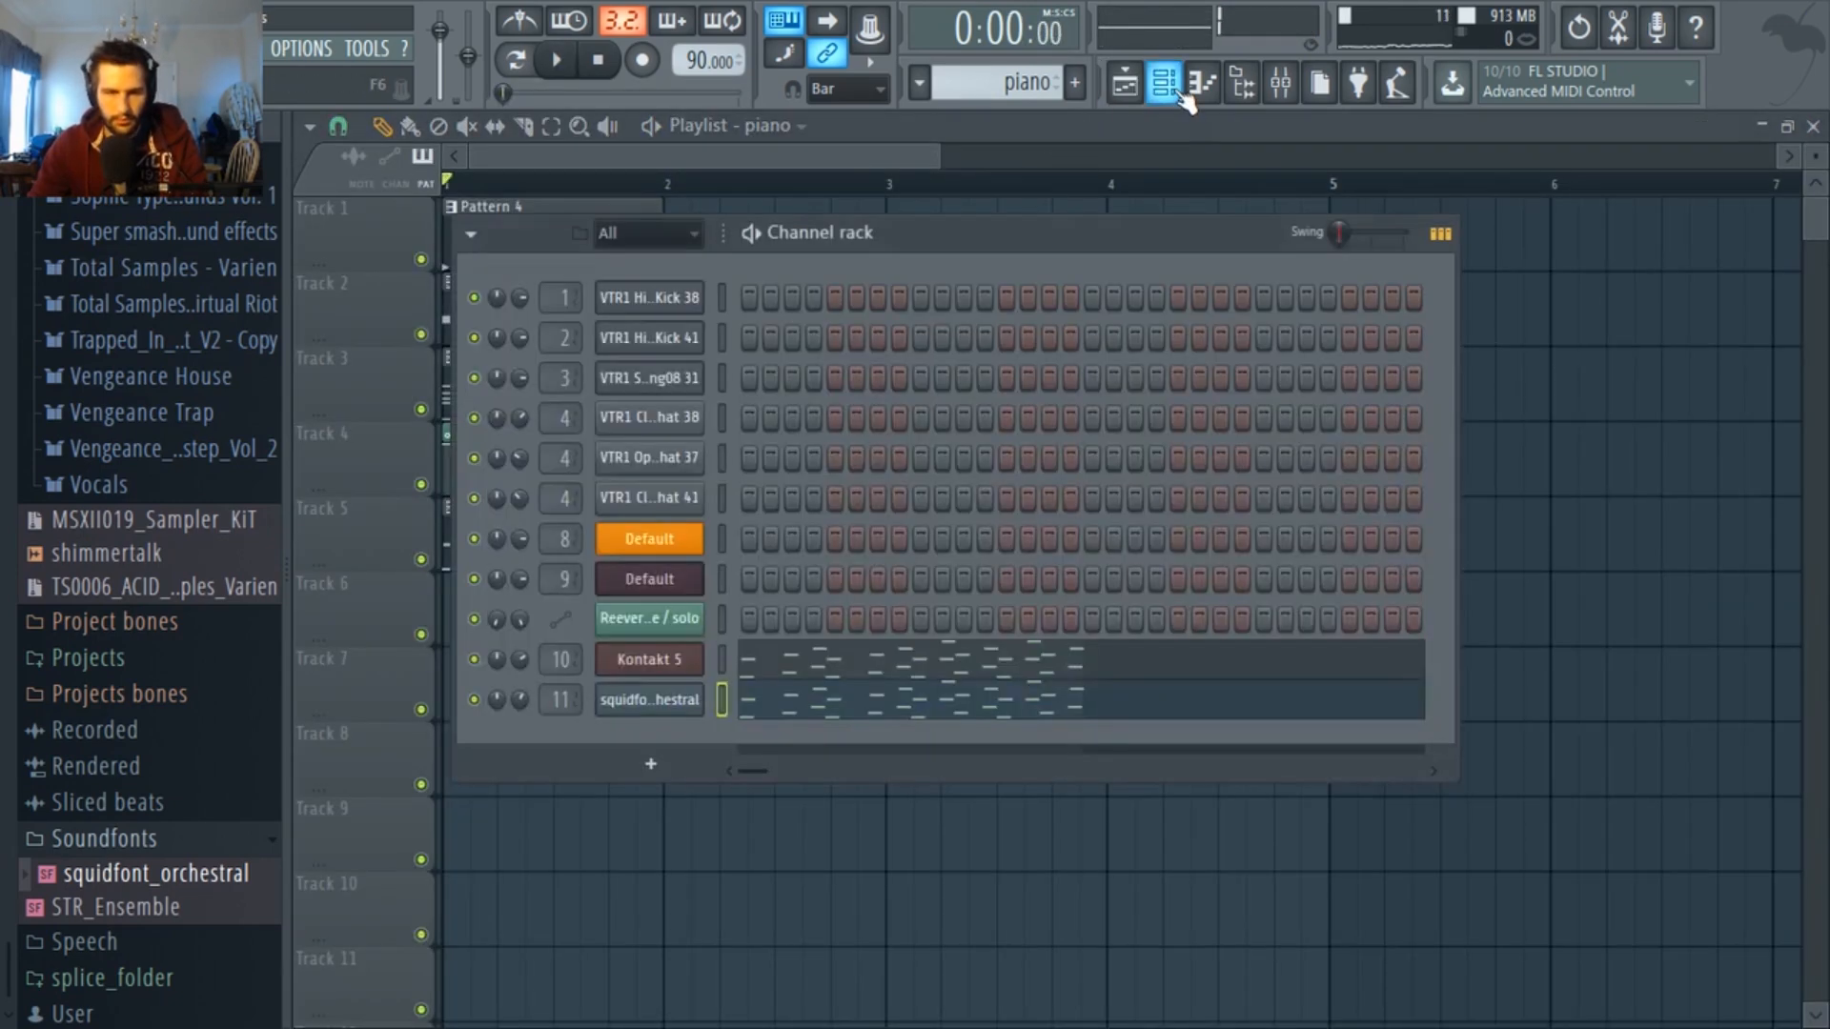
scroll(133, 481, up, 5)
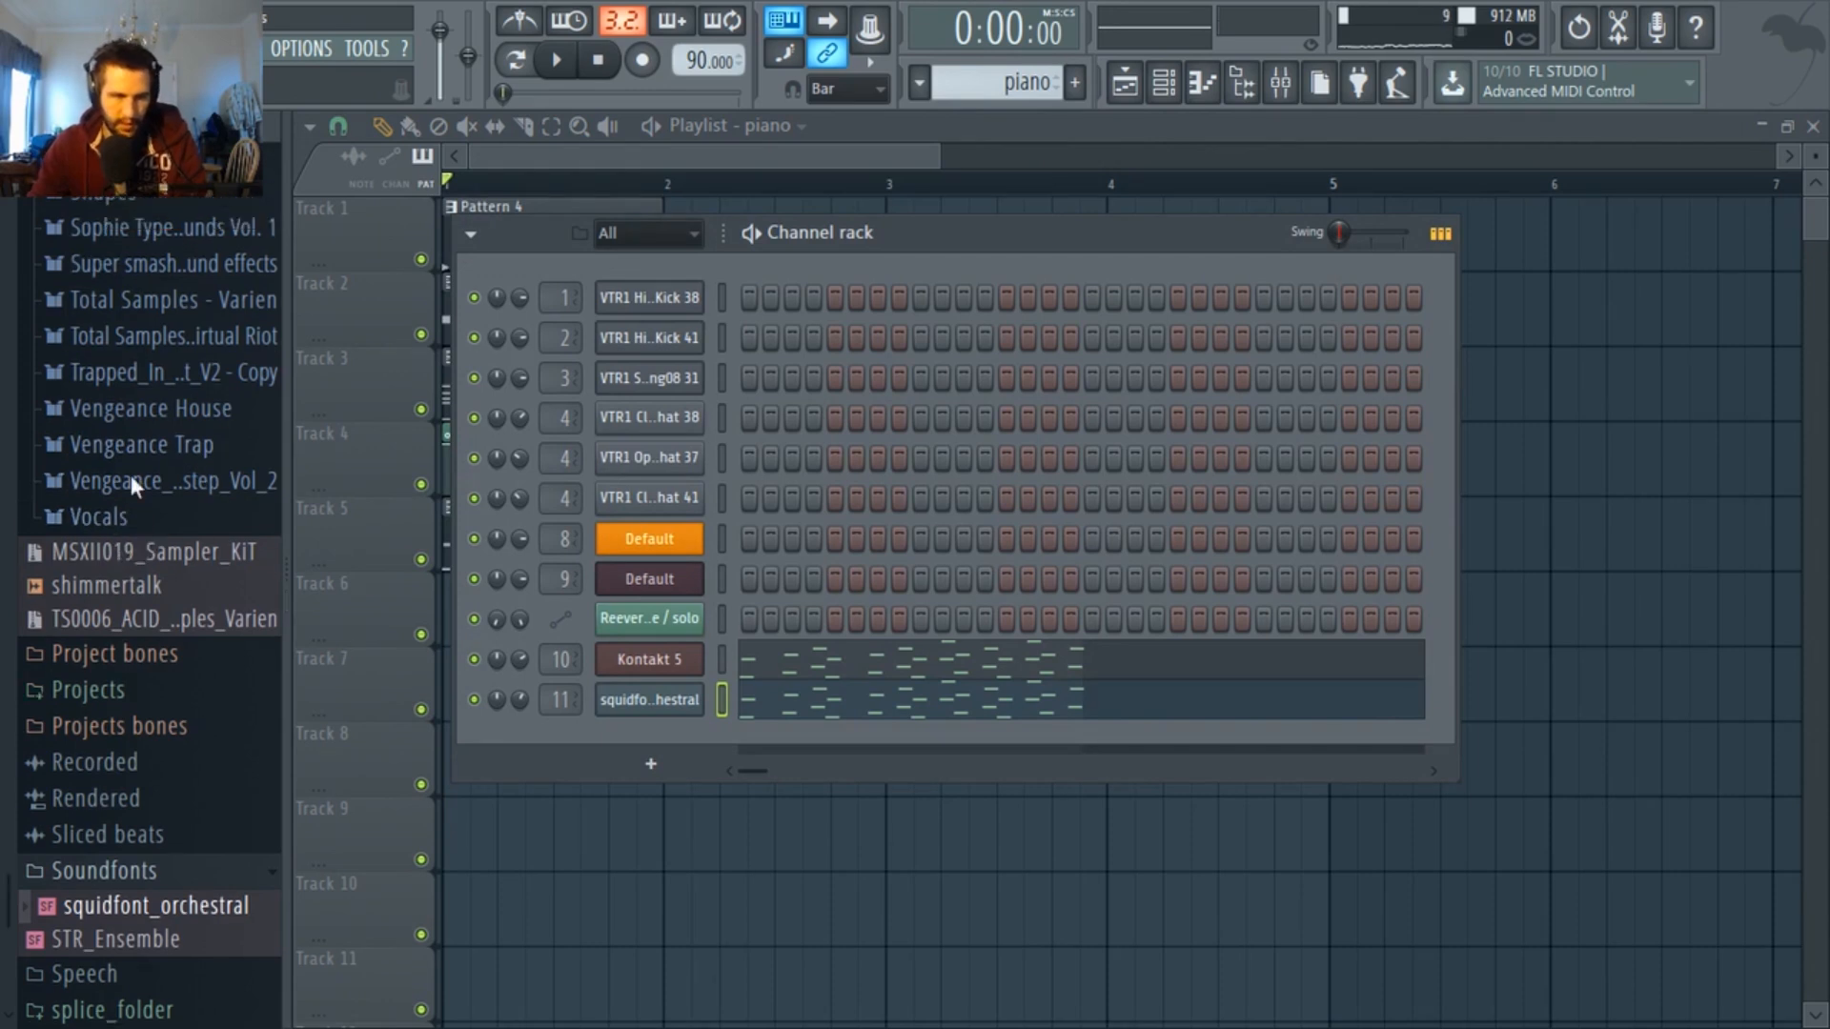
drag(290, 561, 395, 576)
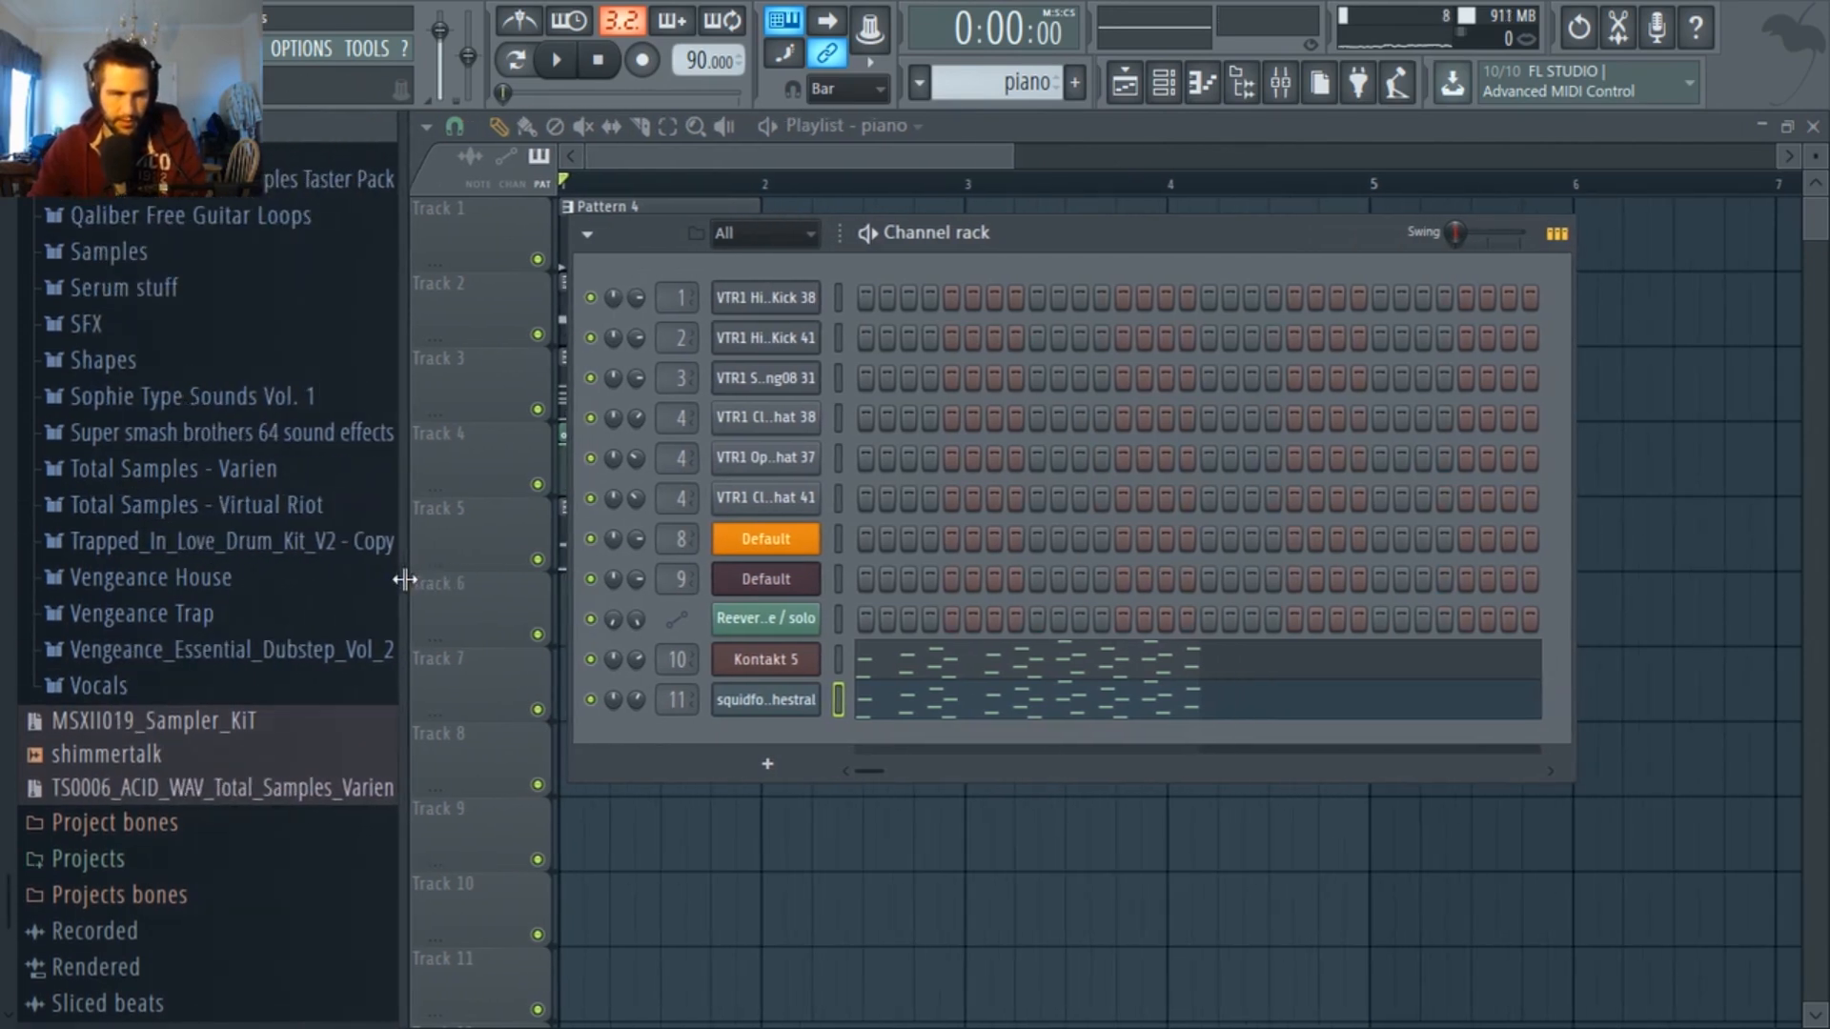
click(286, 544)
click(197, 777)
click(196, 739)
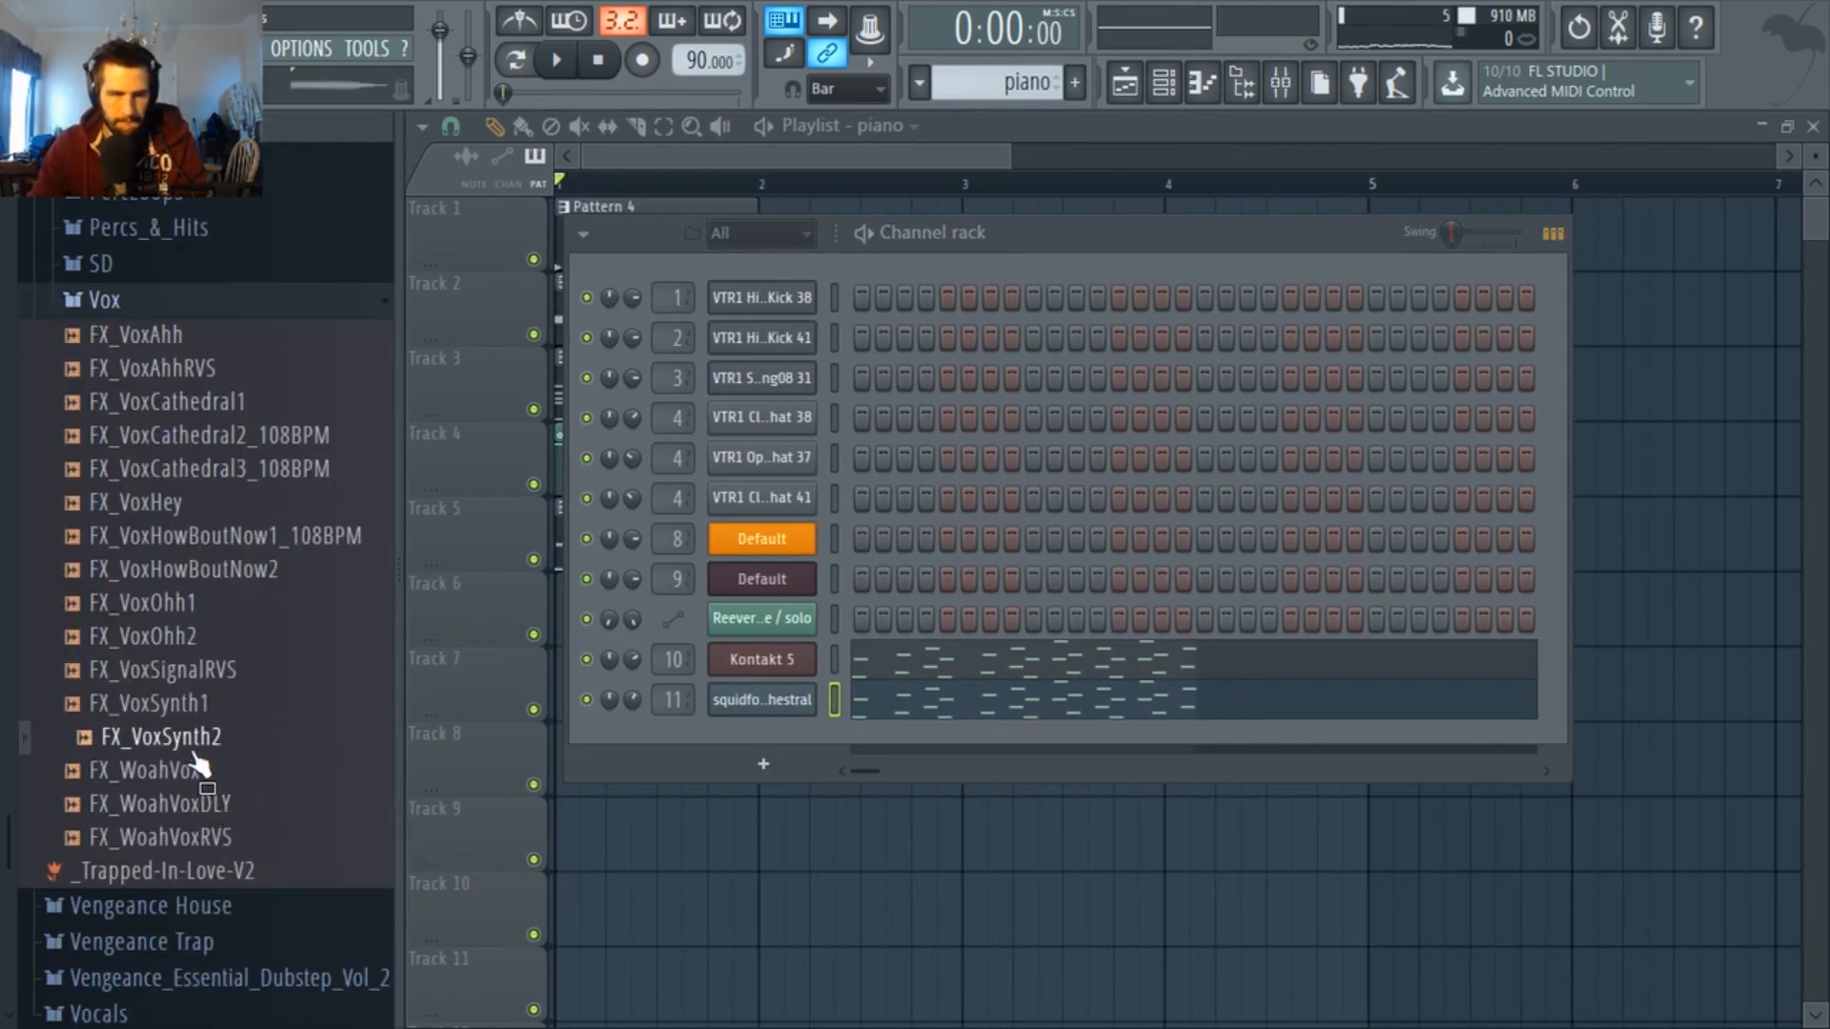
click(196, 705)
click(195, 638)
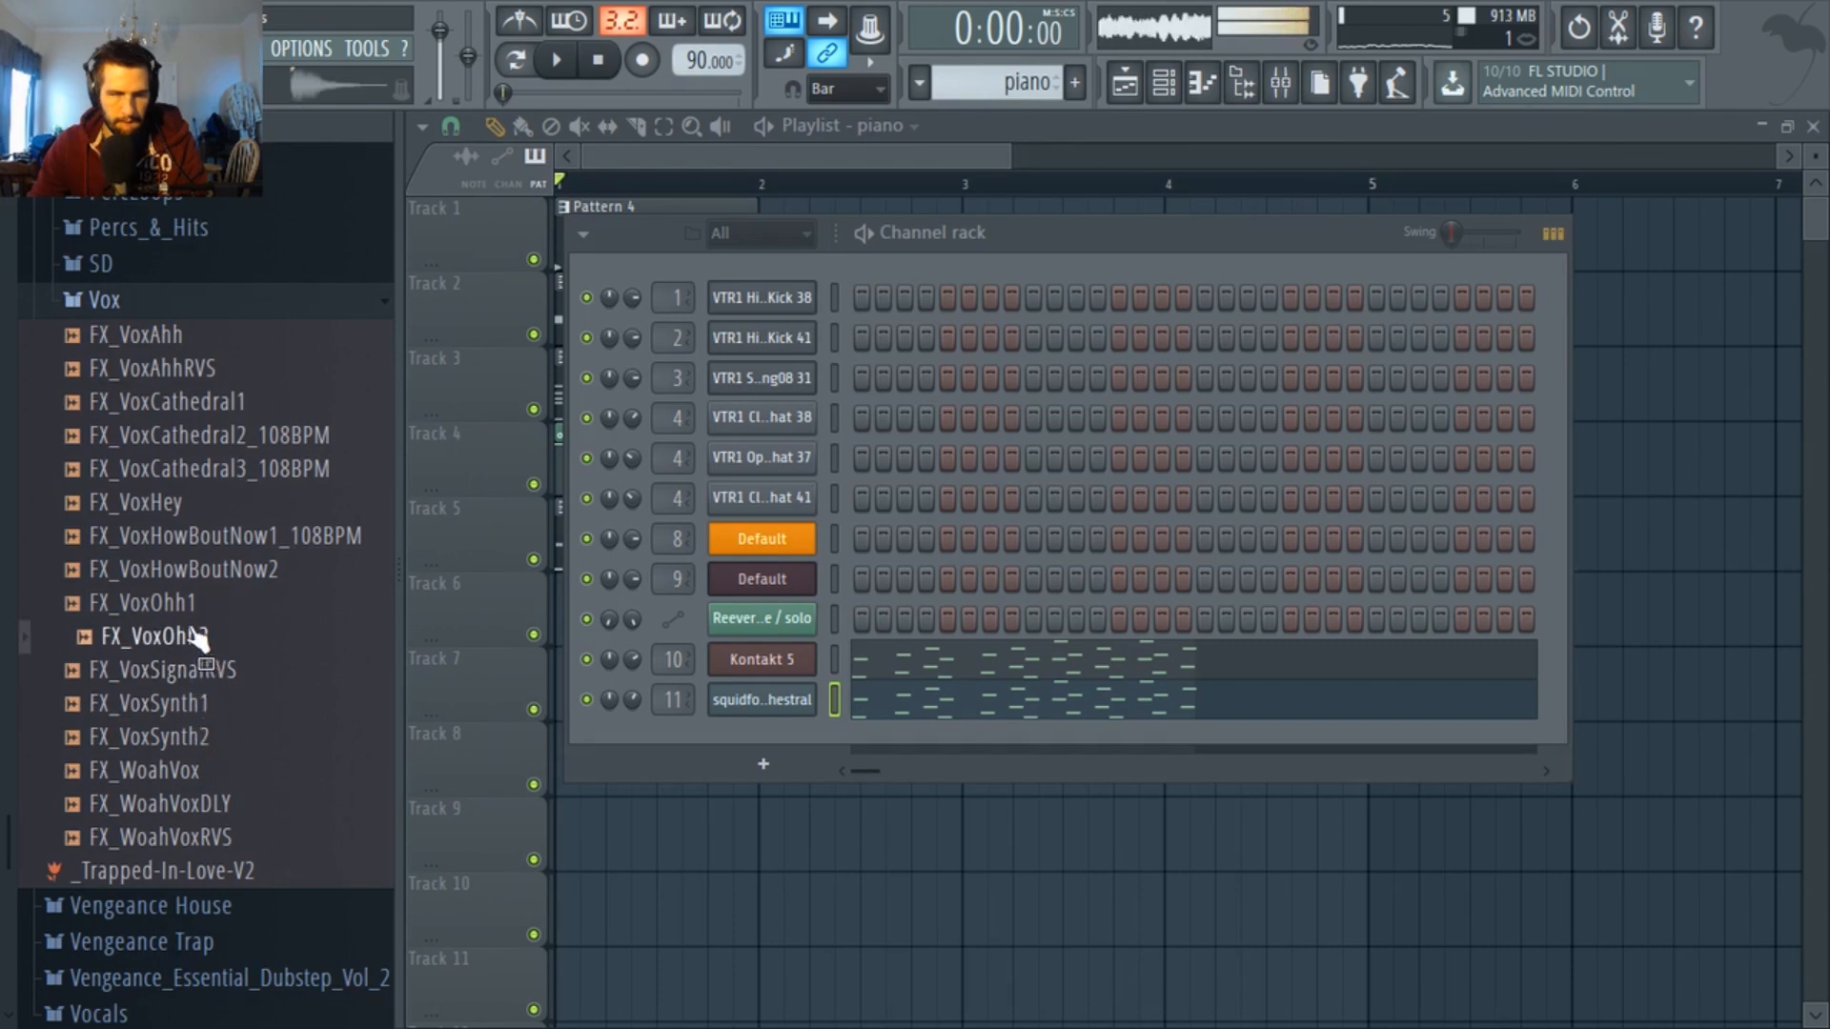
click(202, 602)
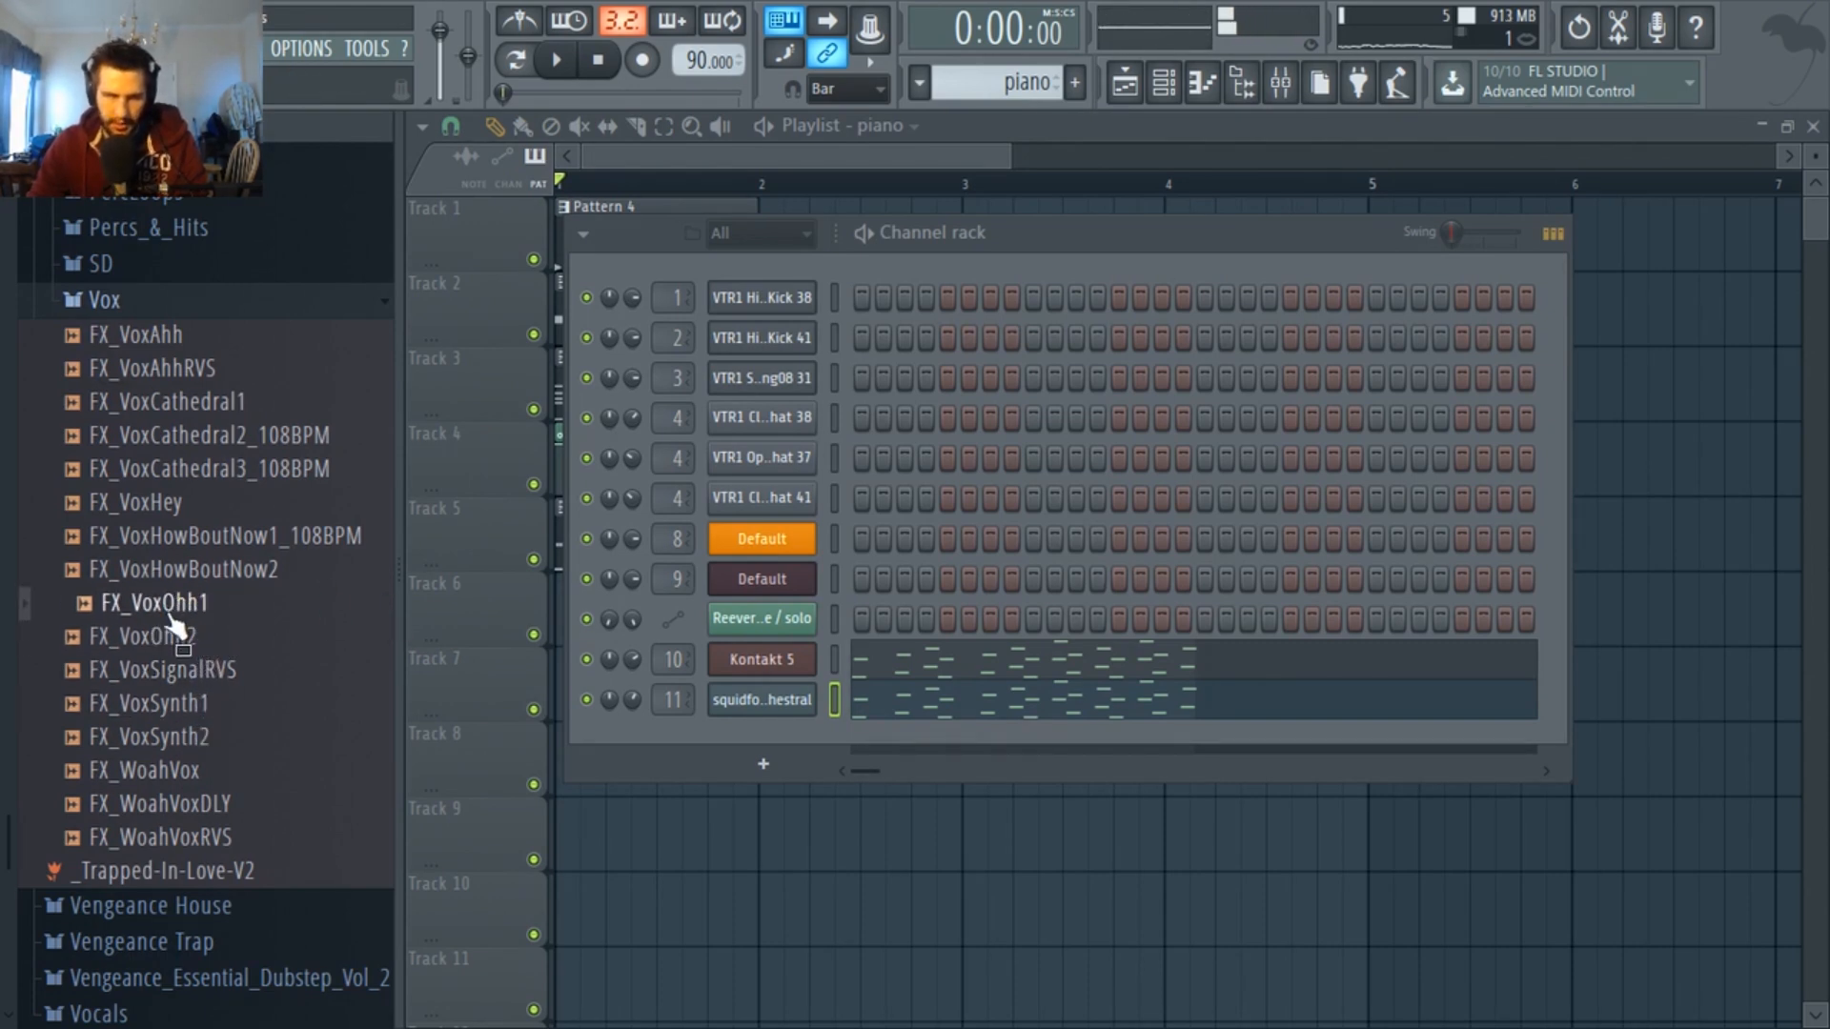
Place FX_VoxOhh1 on Track 6 starting at the middle of bar 1, lower its channel volume, and play the song.
drag(176, 624, 705, 610)
double_click(922, 610)
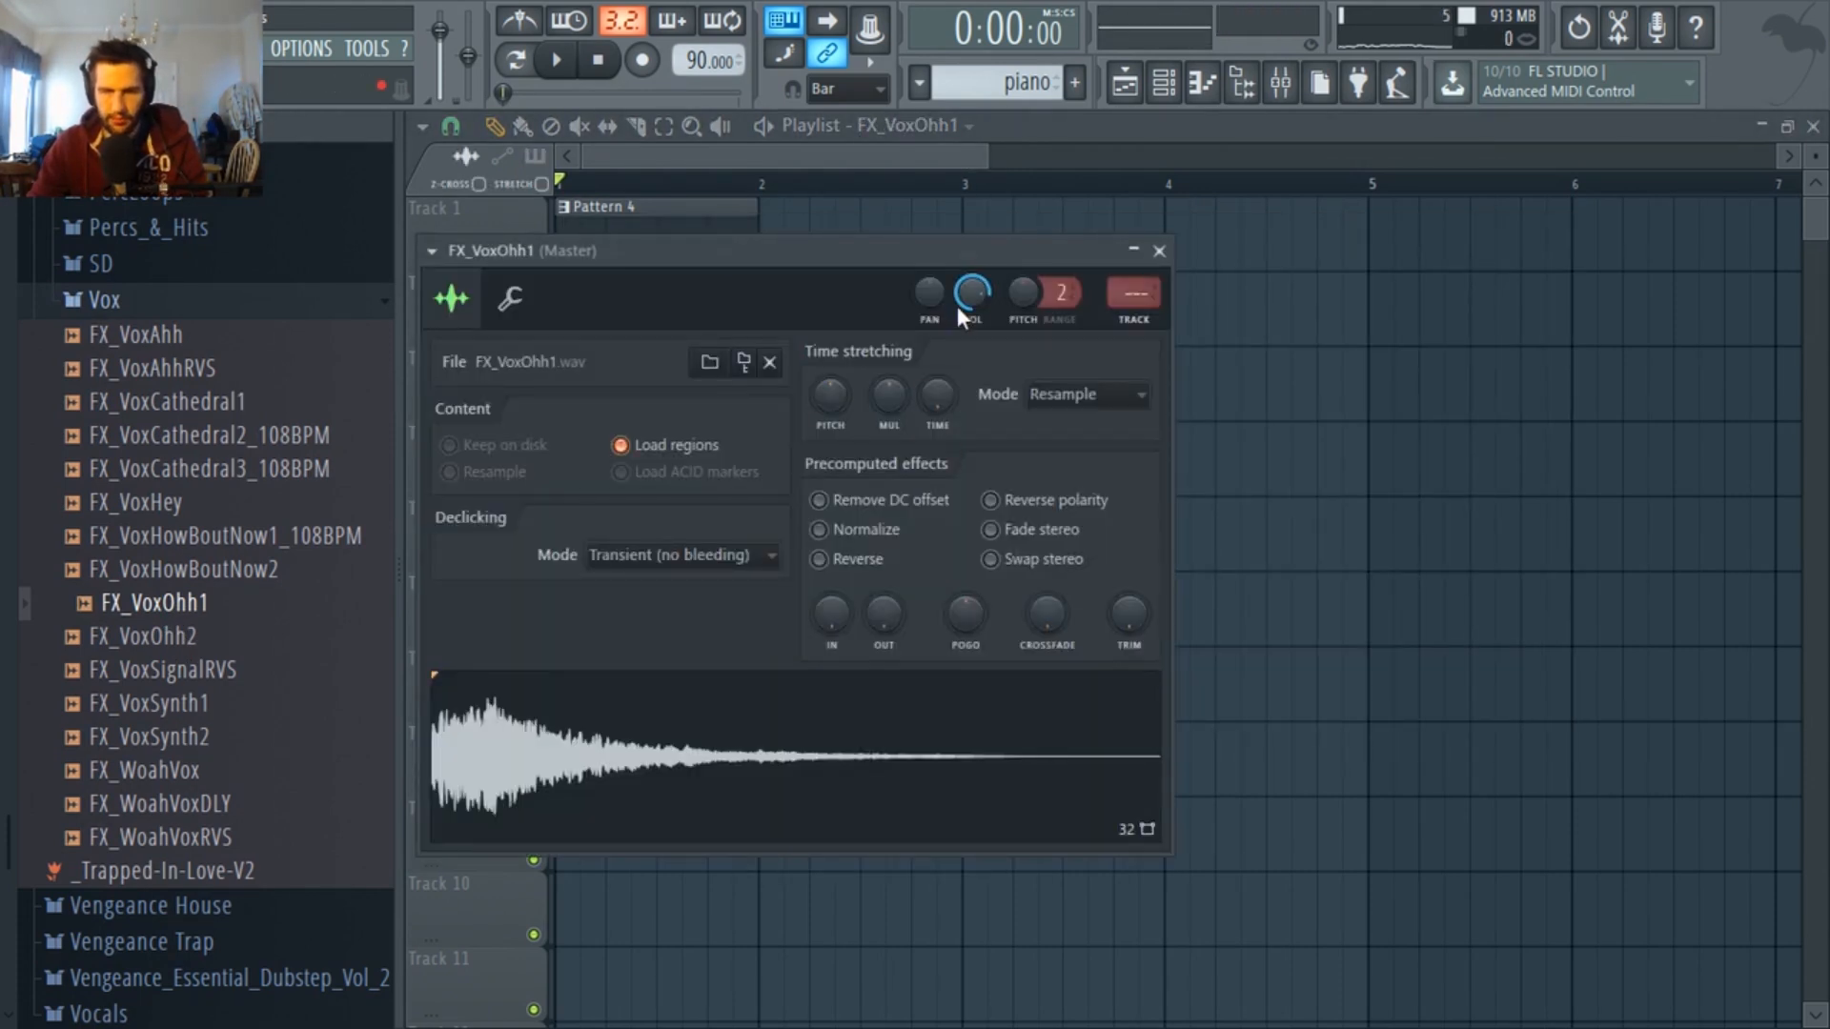
key(space)
click(888, 158)
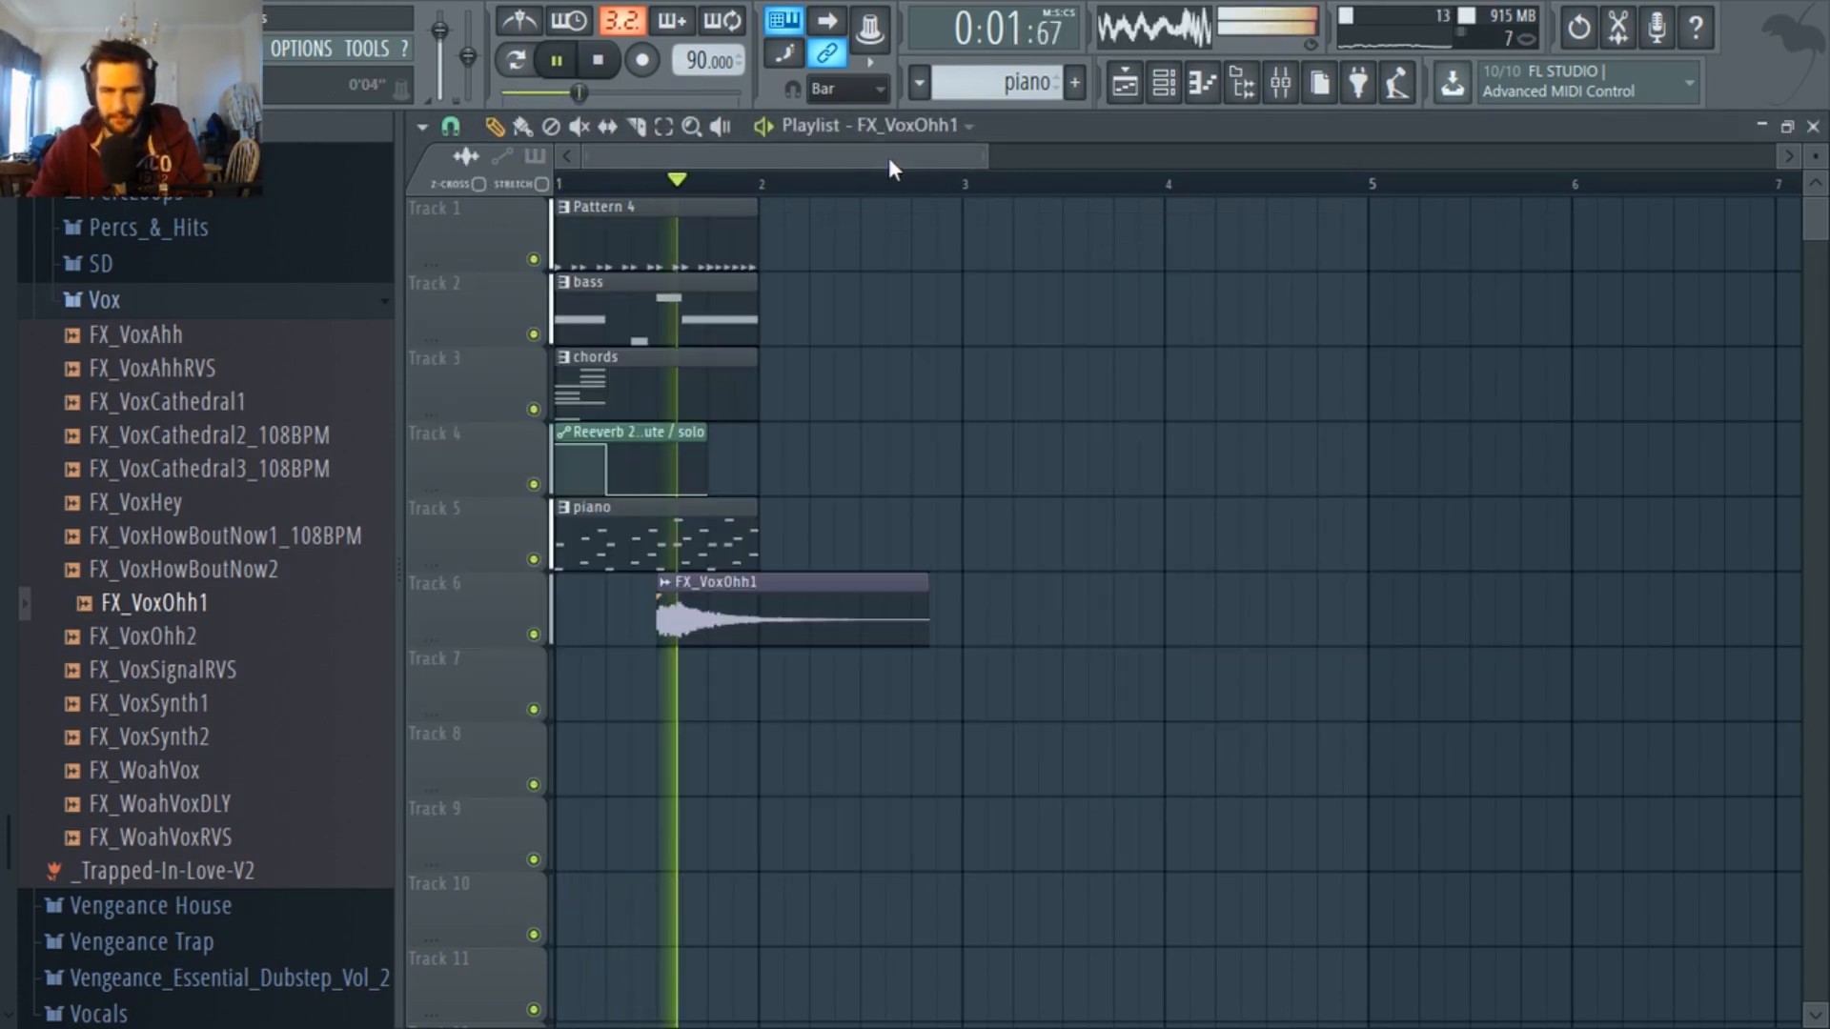
key(space)
Set the FX_VoxOhh1 channel's time-stretching mode to e3 generic and reset its stretch time to (none).
double_click(715, 610)
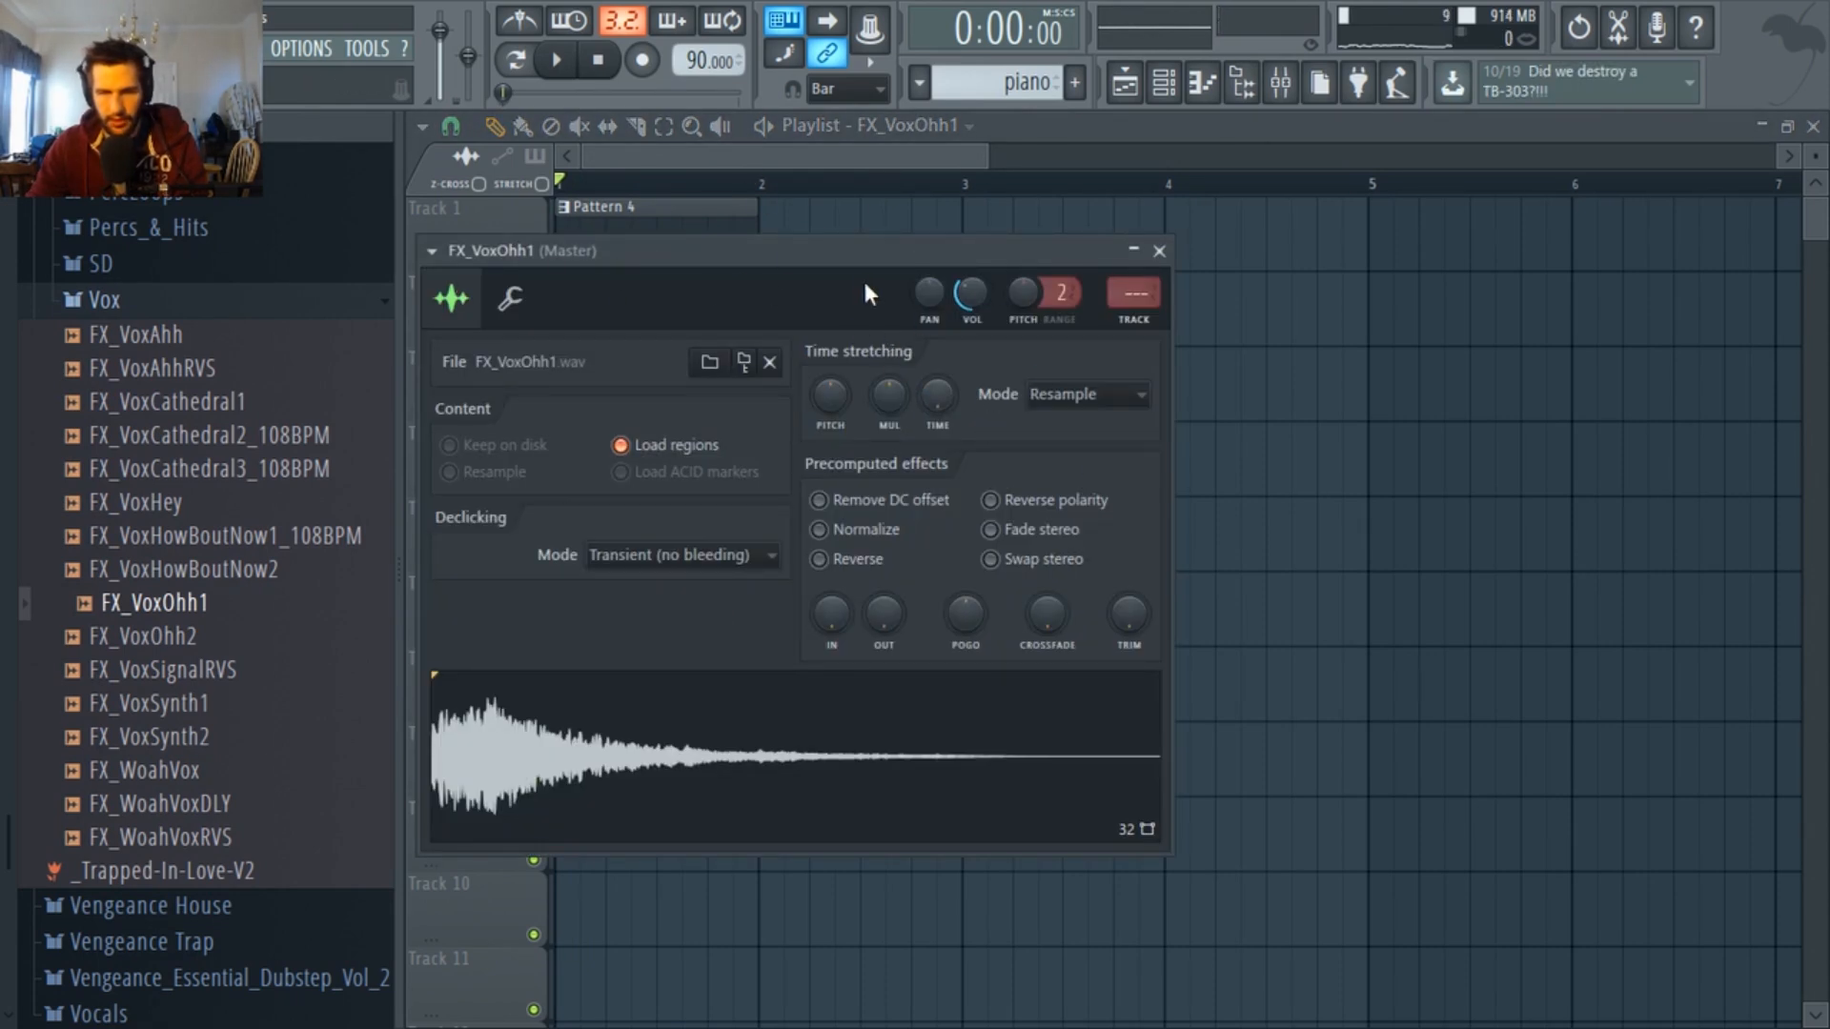
click(1080, 405)
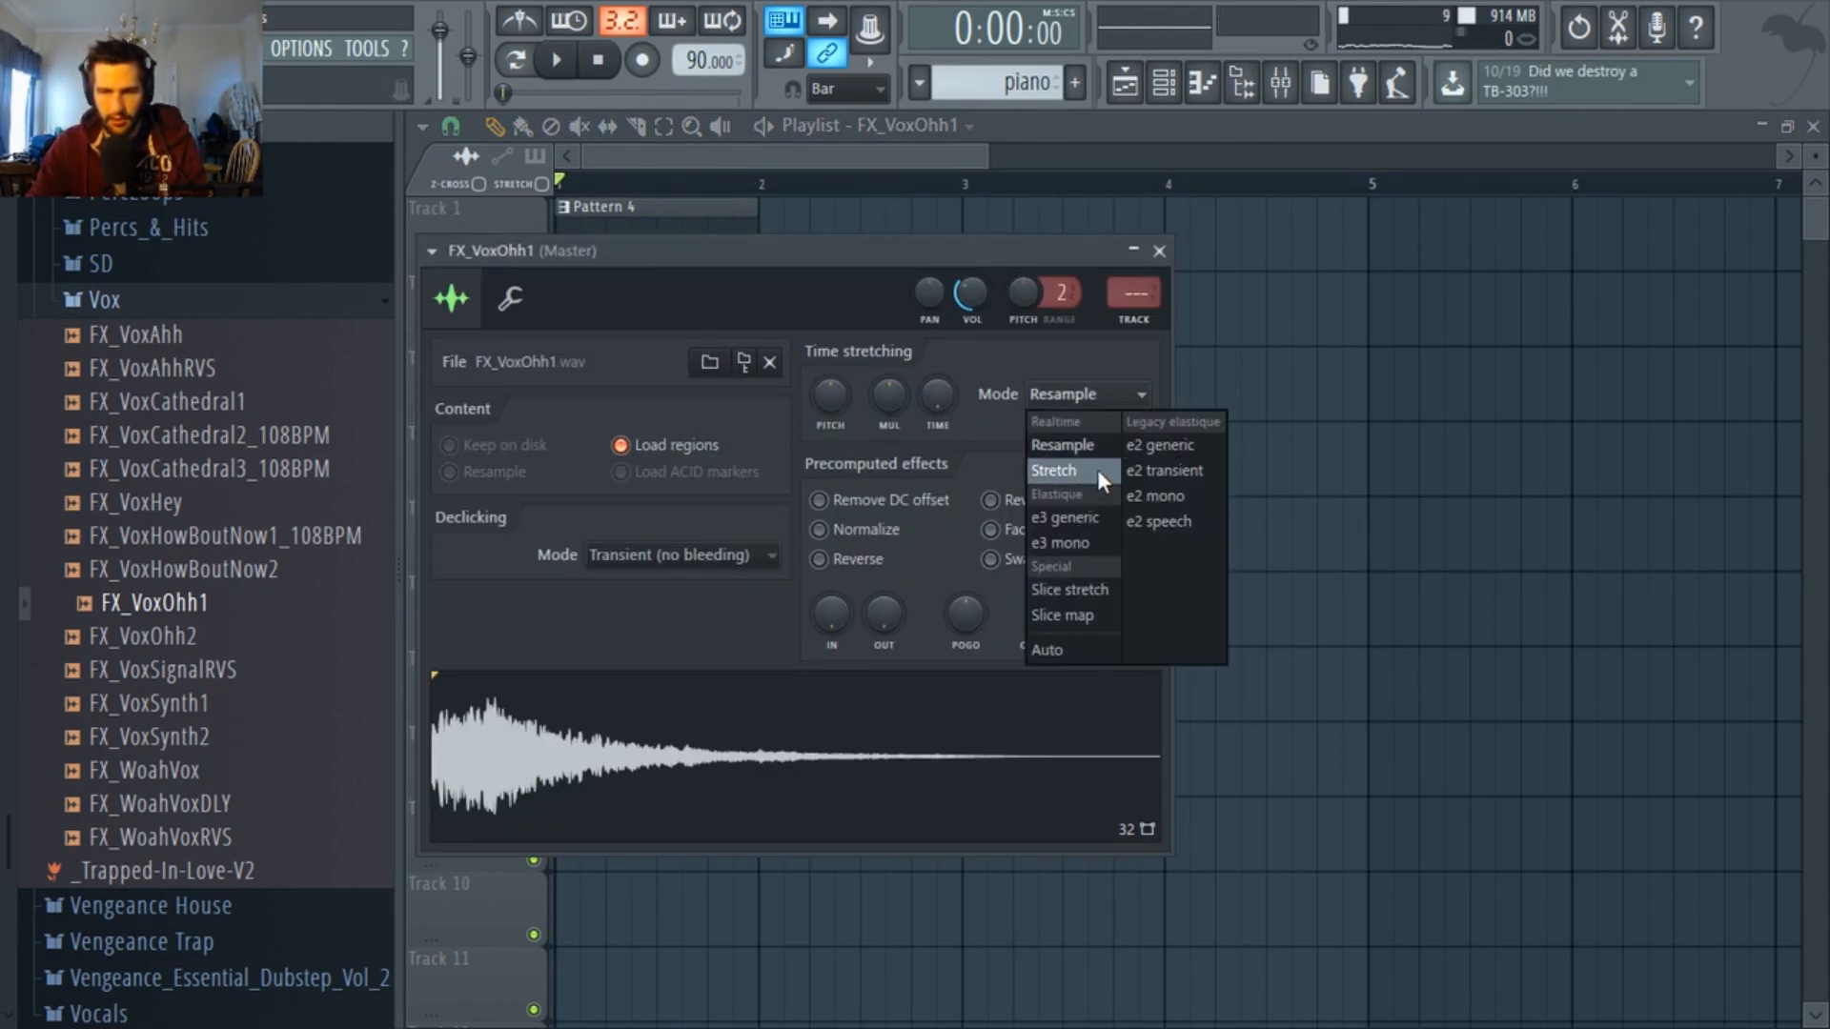
click(1096, 469)
click(1085, 393)
click(1093, 524)
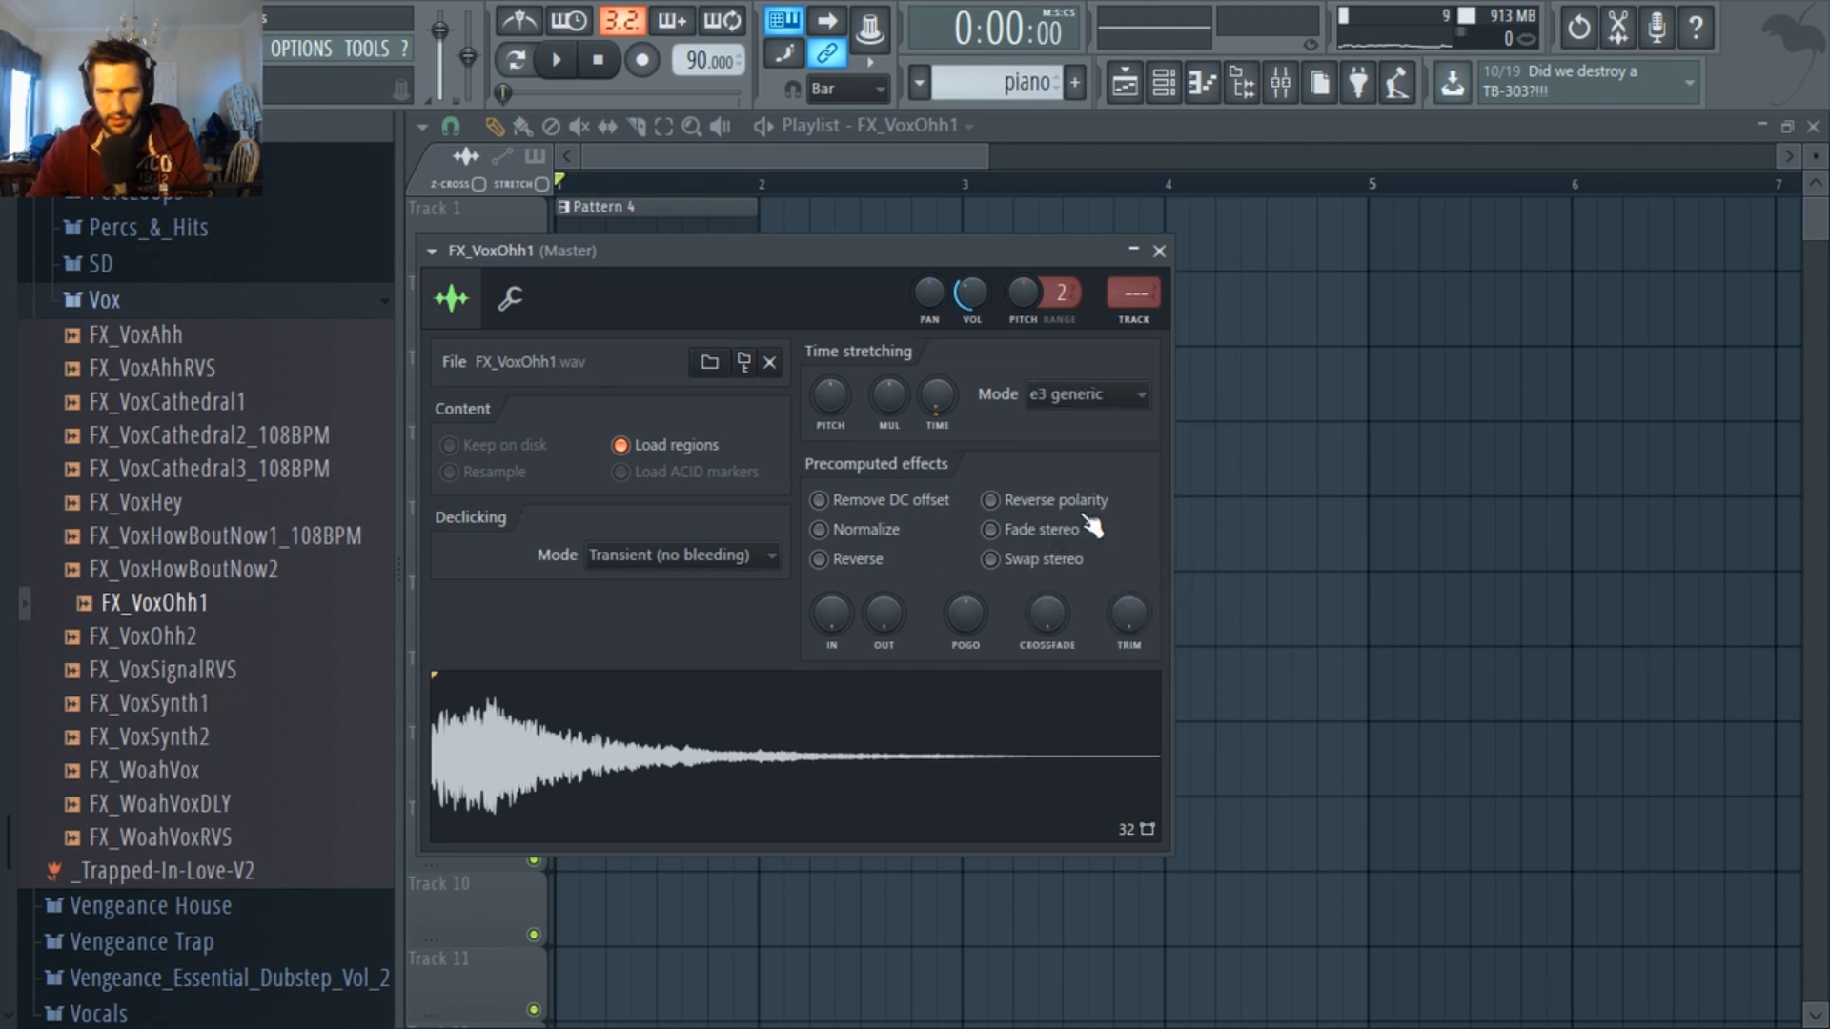
right_click(932, 407)
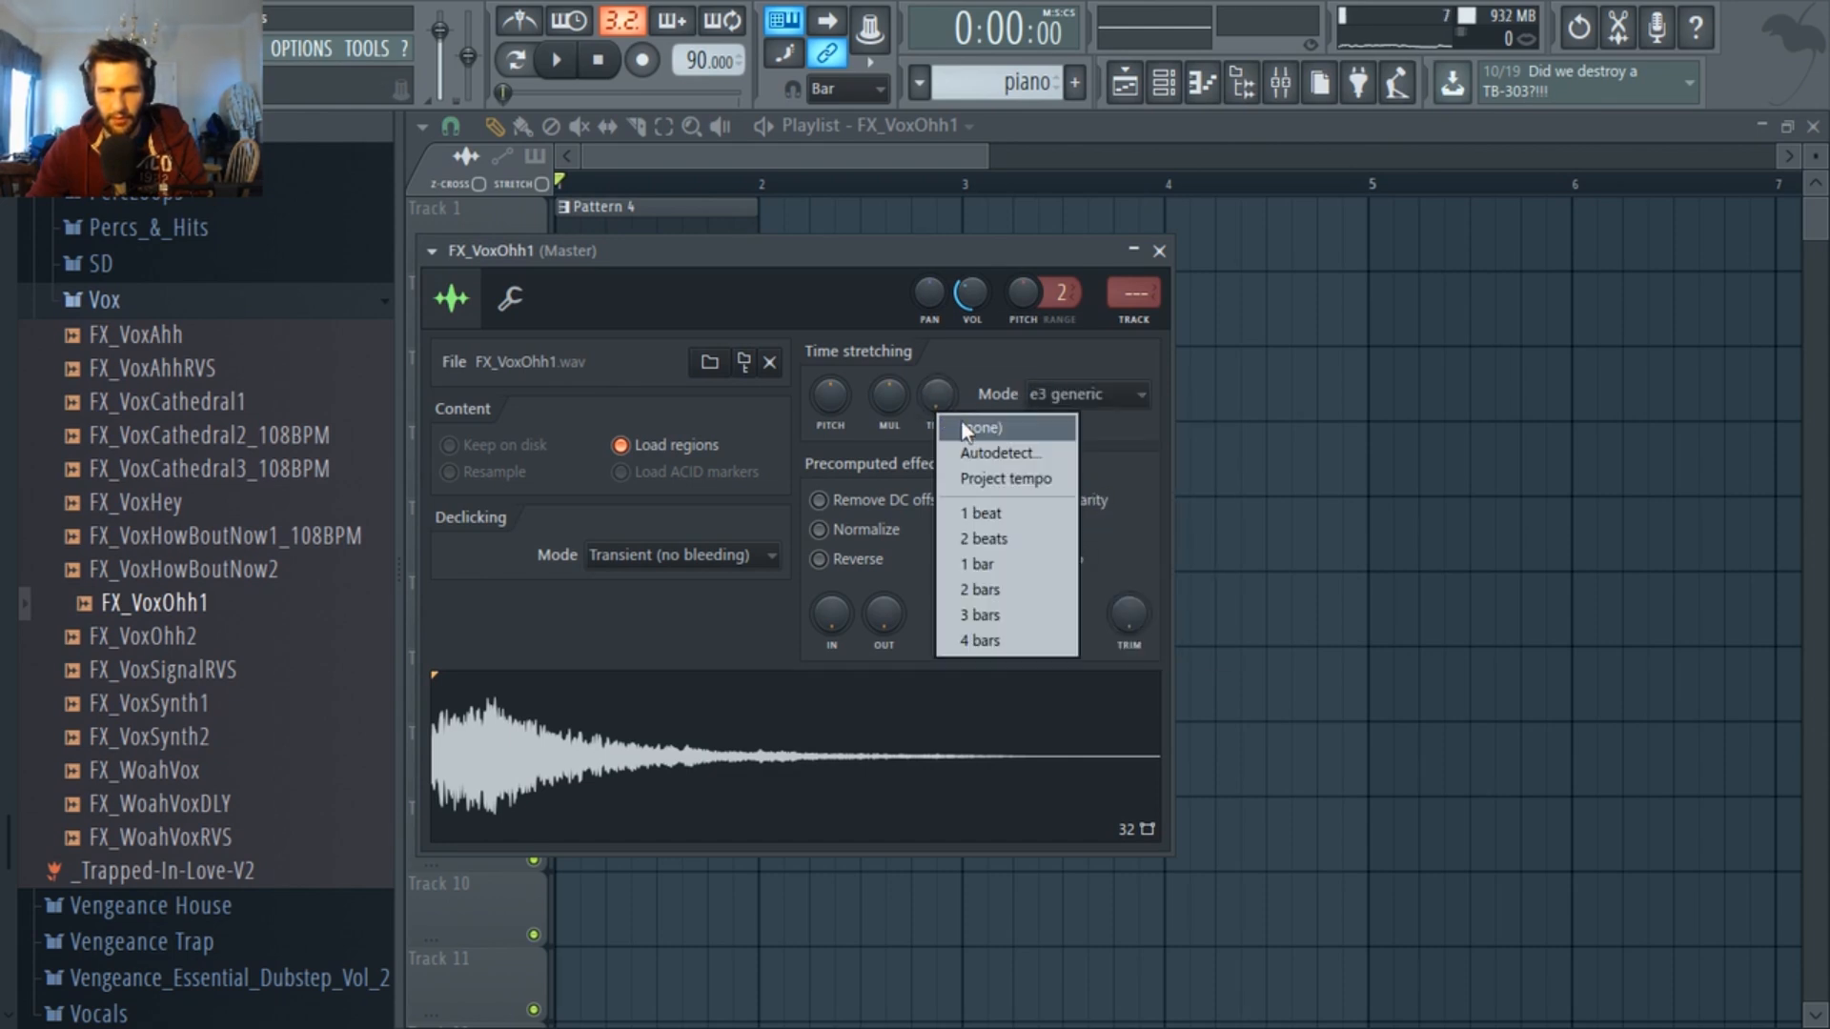
click(963, 426)
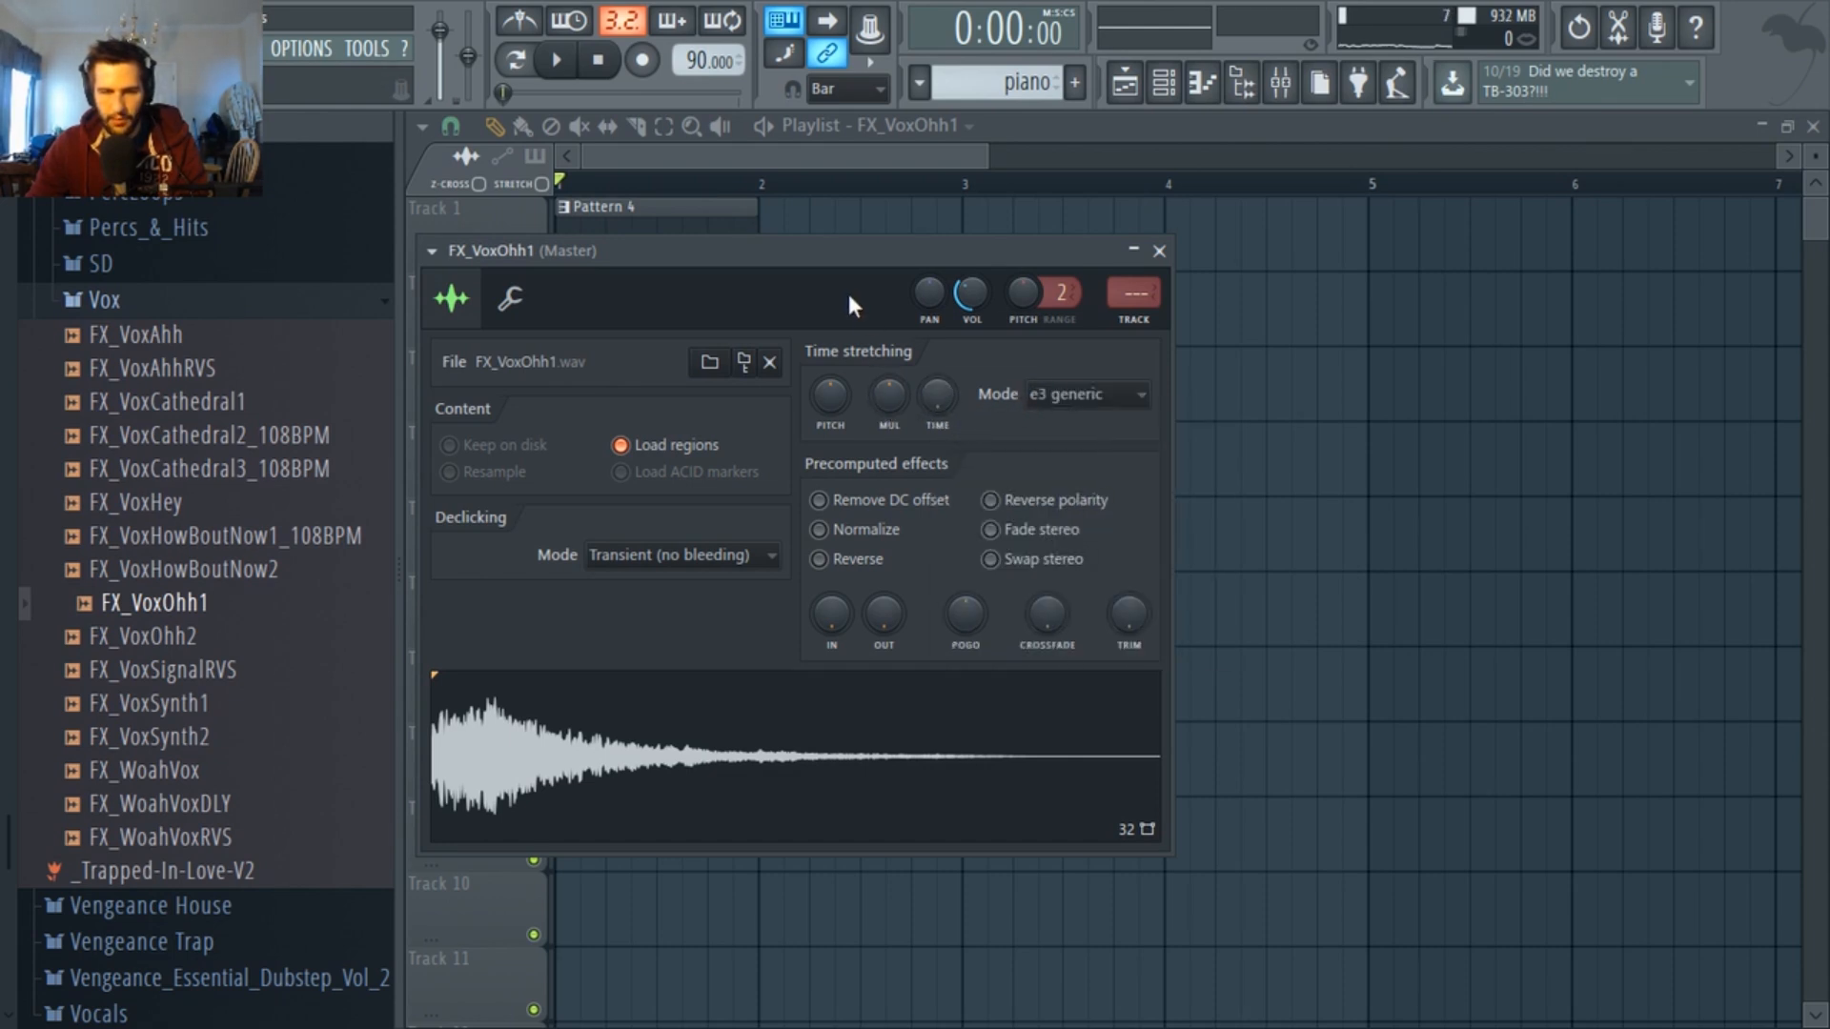
Shift the time-stretching pitch of FX_VoxOhh1 with its window moved clear of the clips, and play the song.
drag(843, 258, 1100, 250)
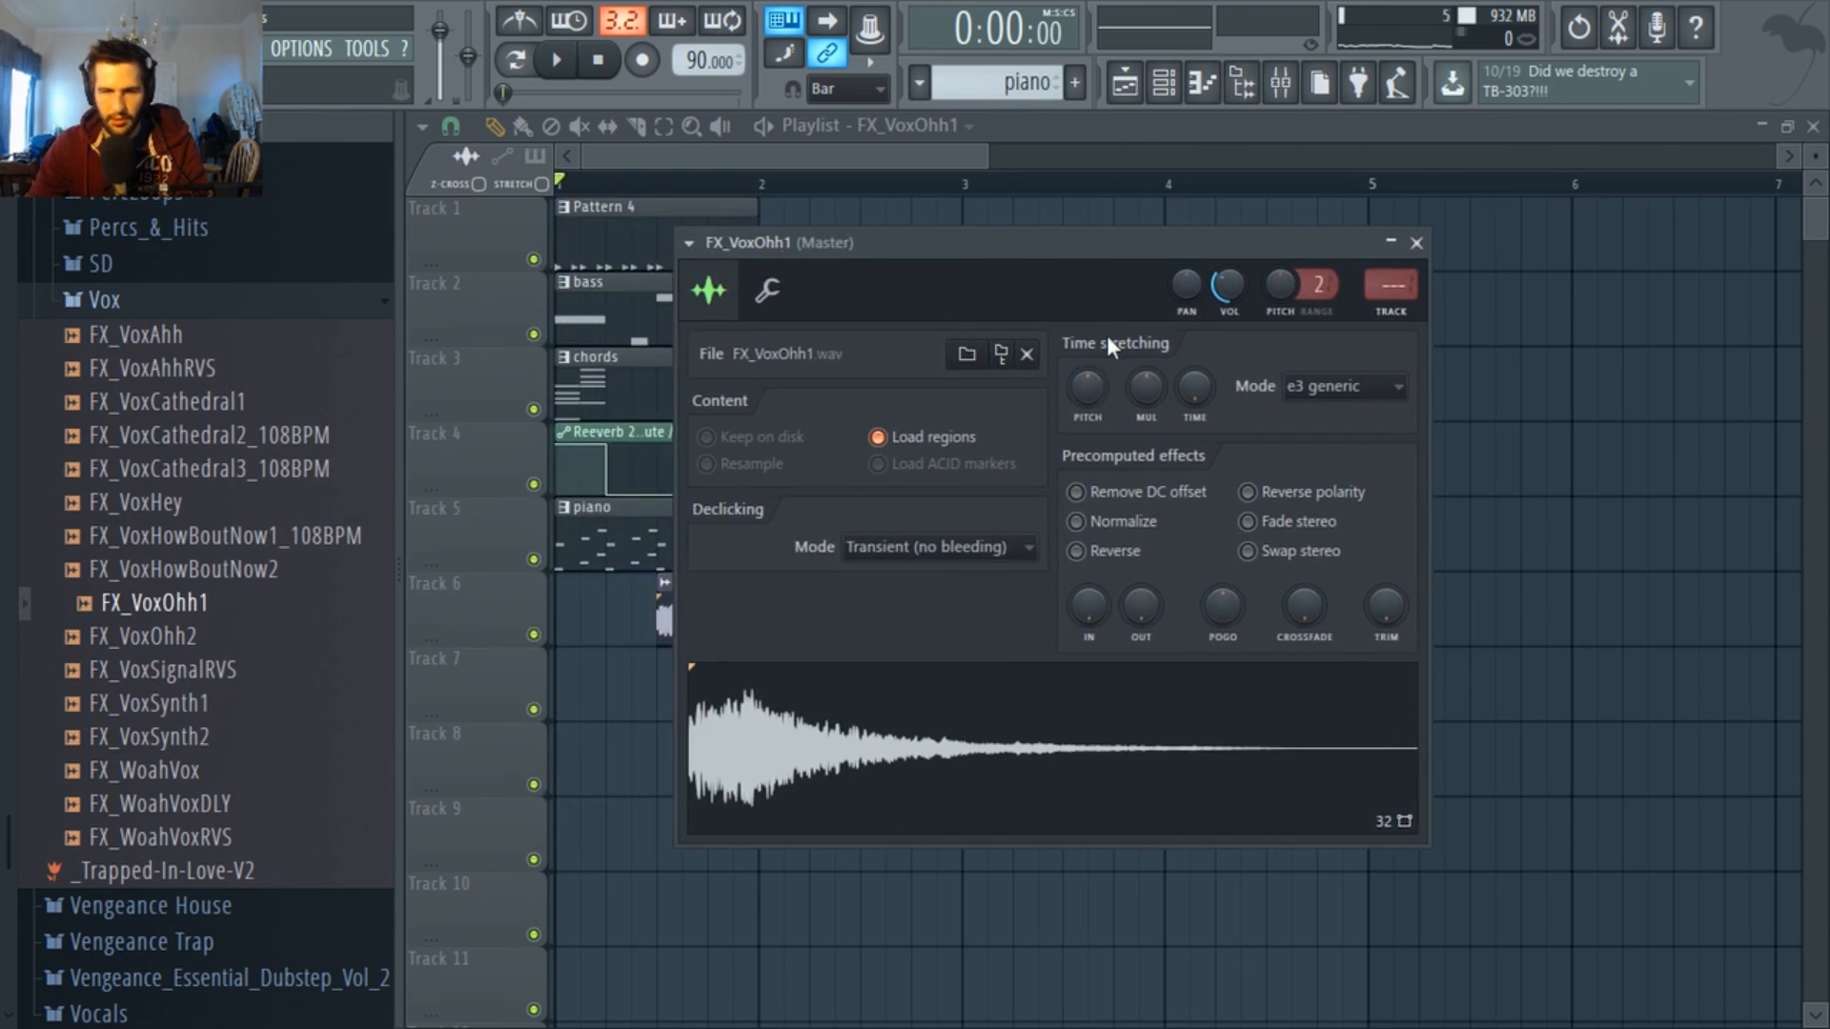
drag(1120, 247, 1221, 145)
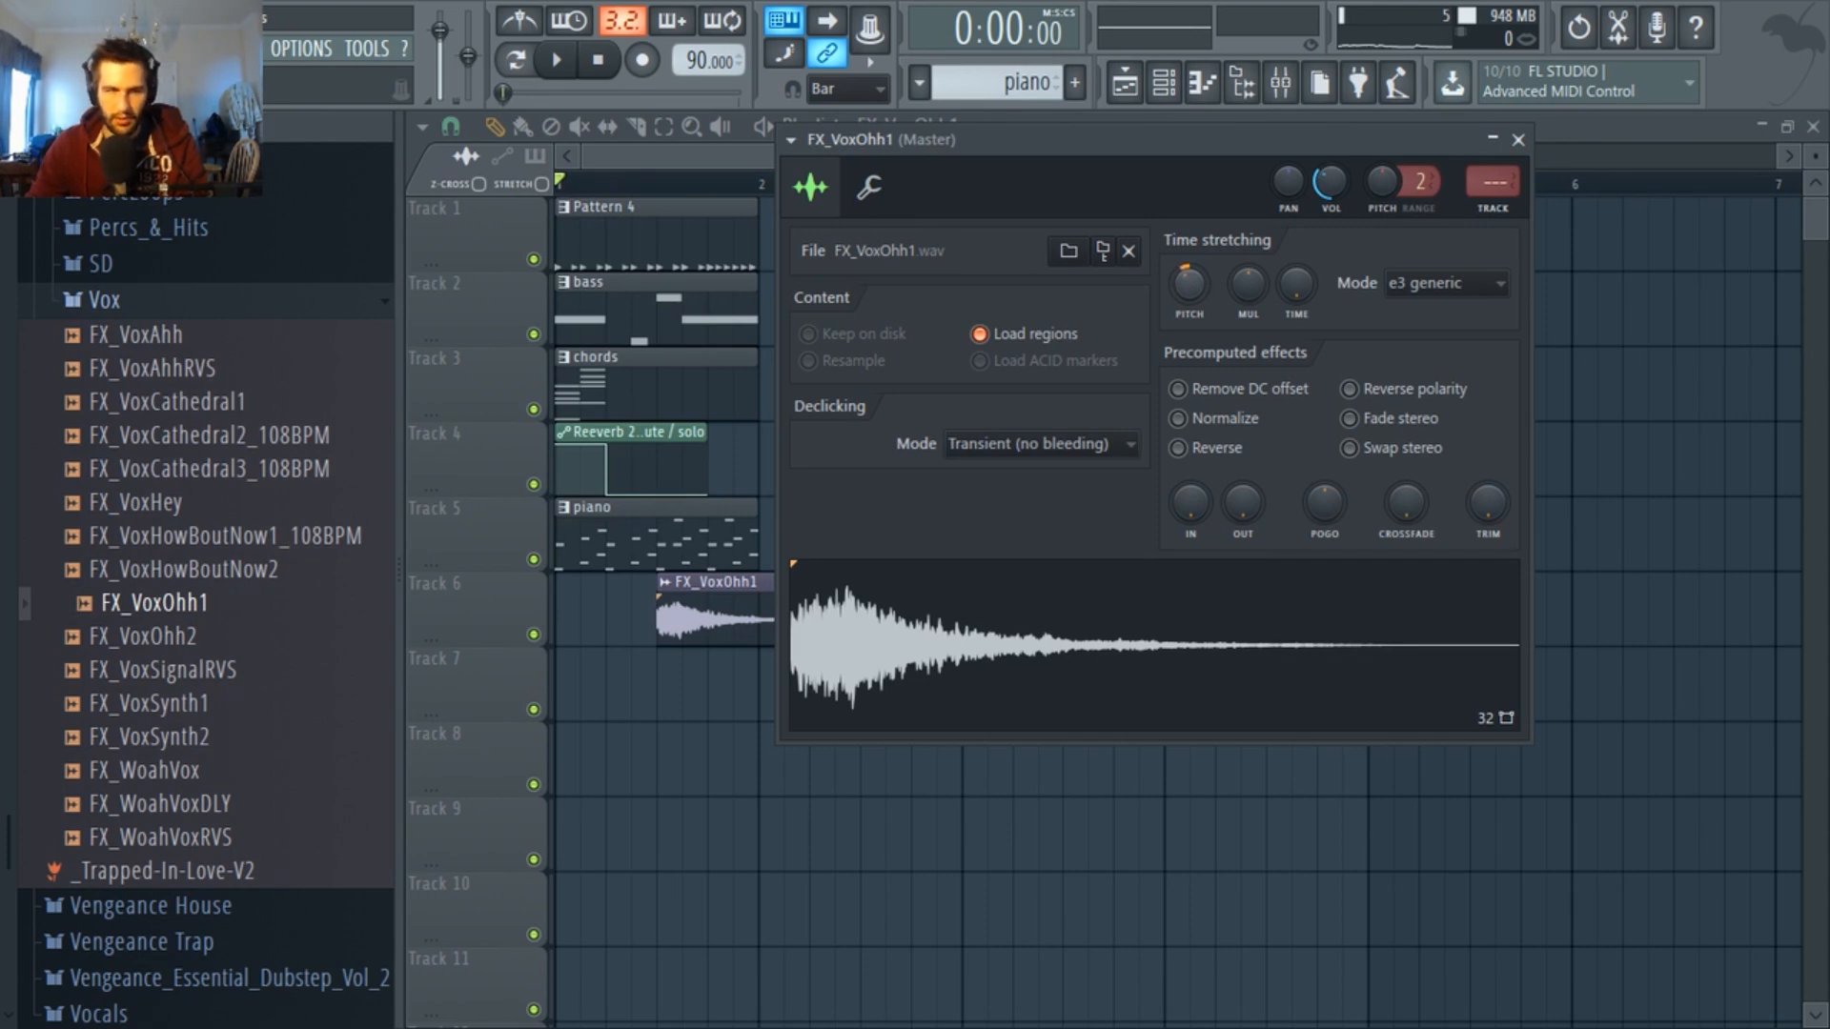
drag(1075, 194, 1243, 168)
drag(1119, 118, 1210, 131)
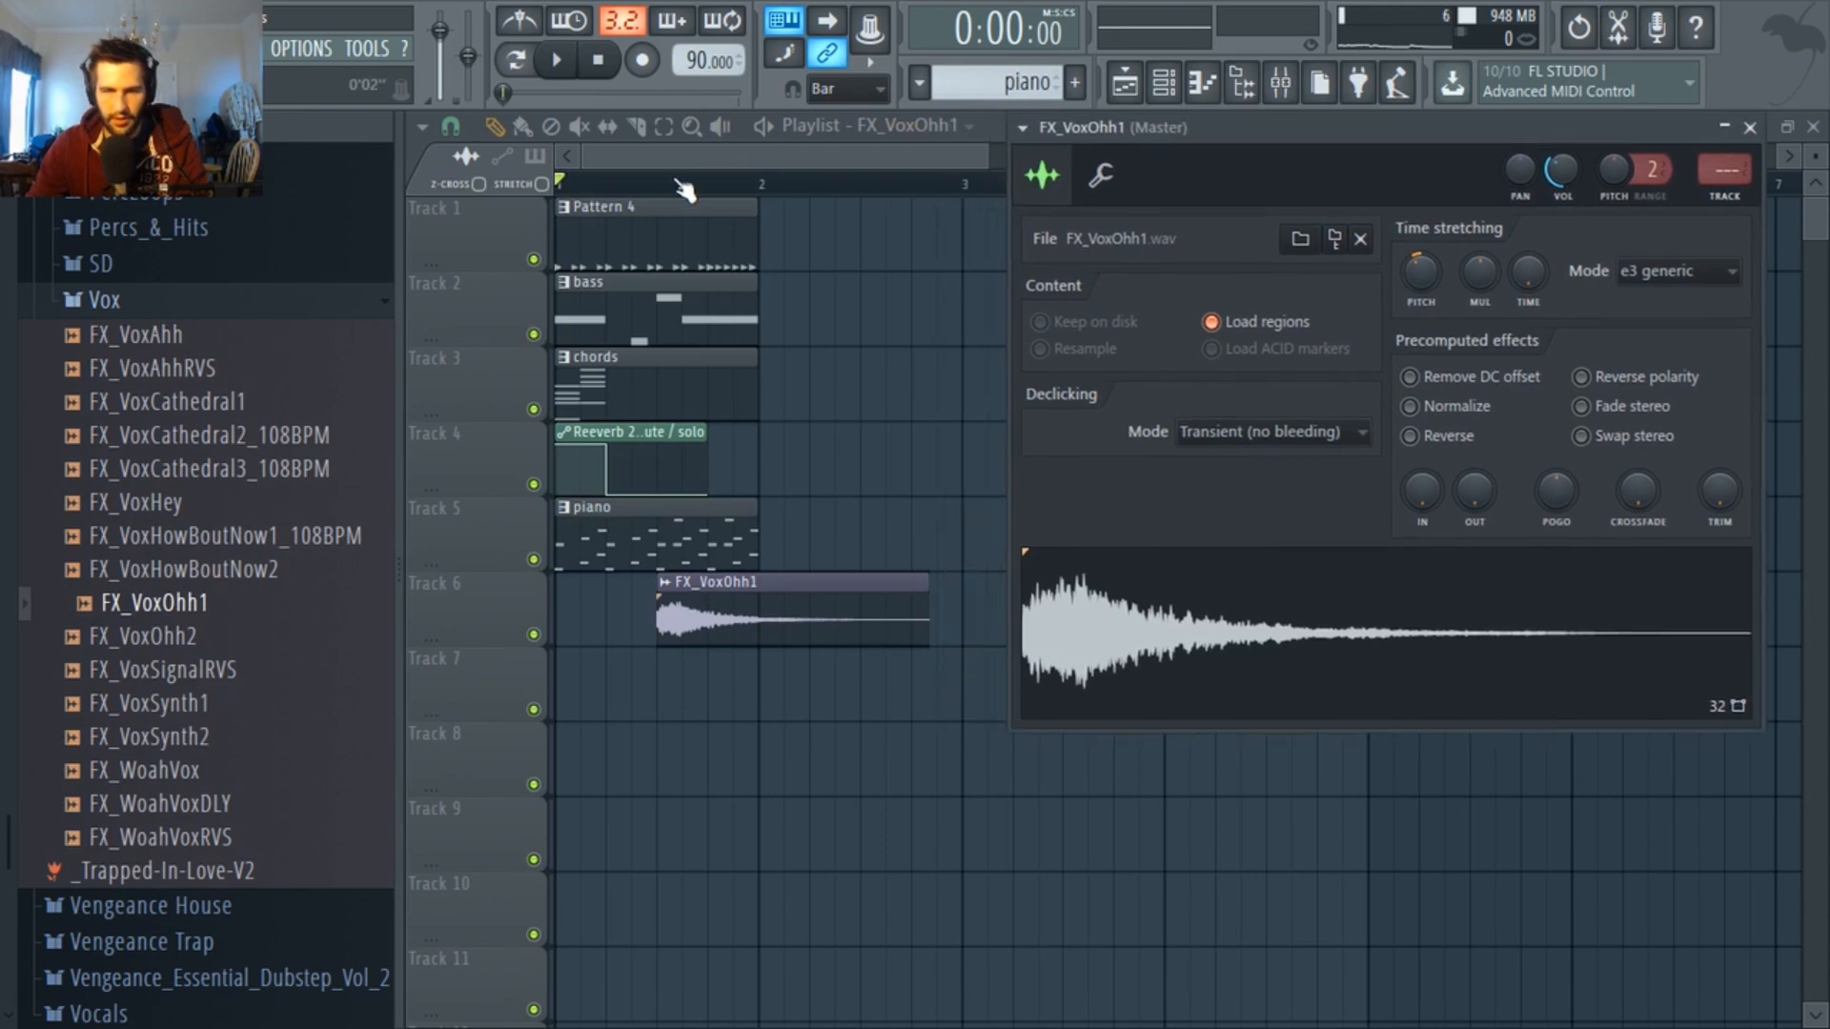
key(space)
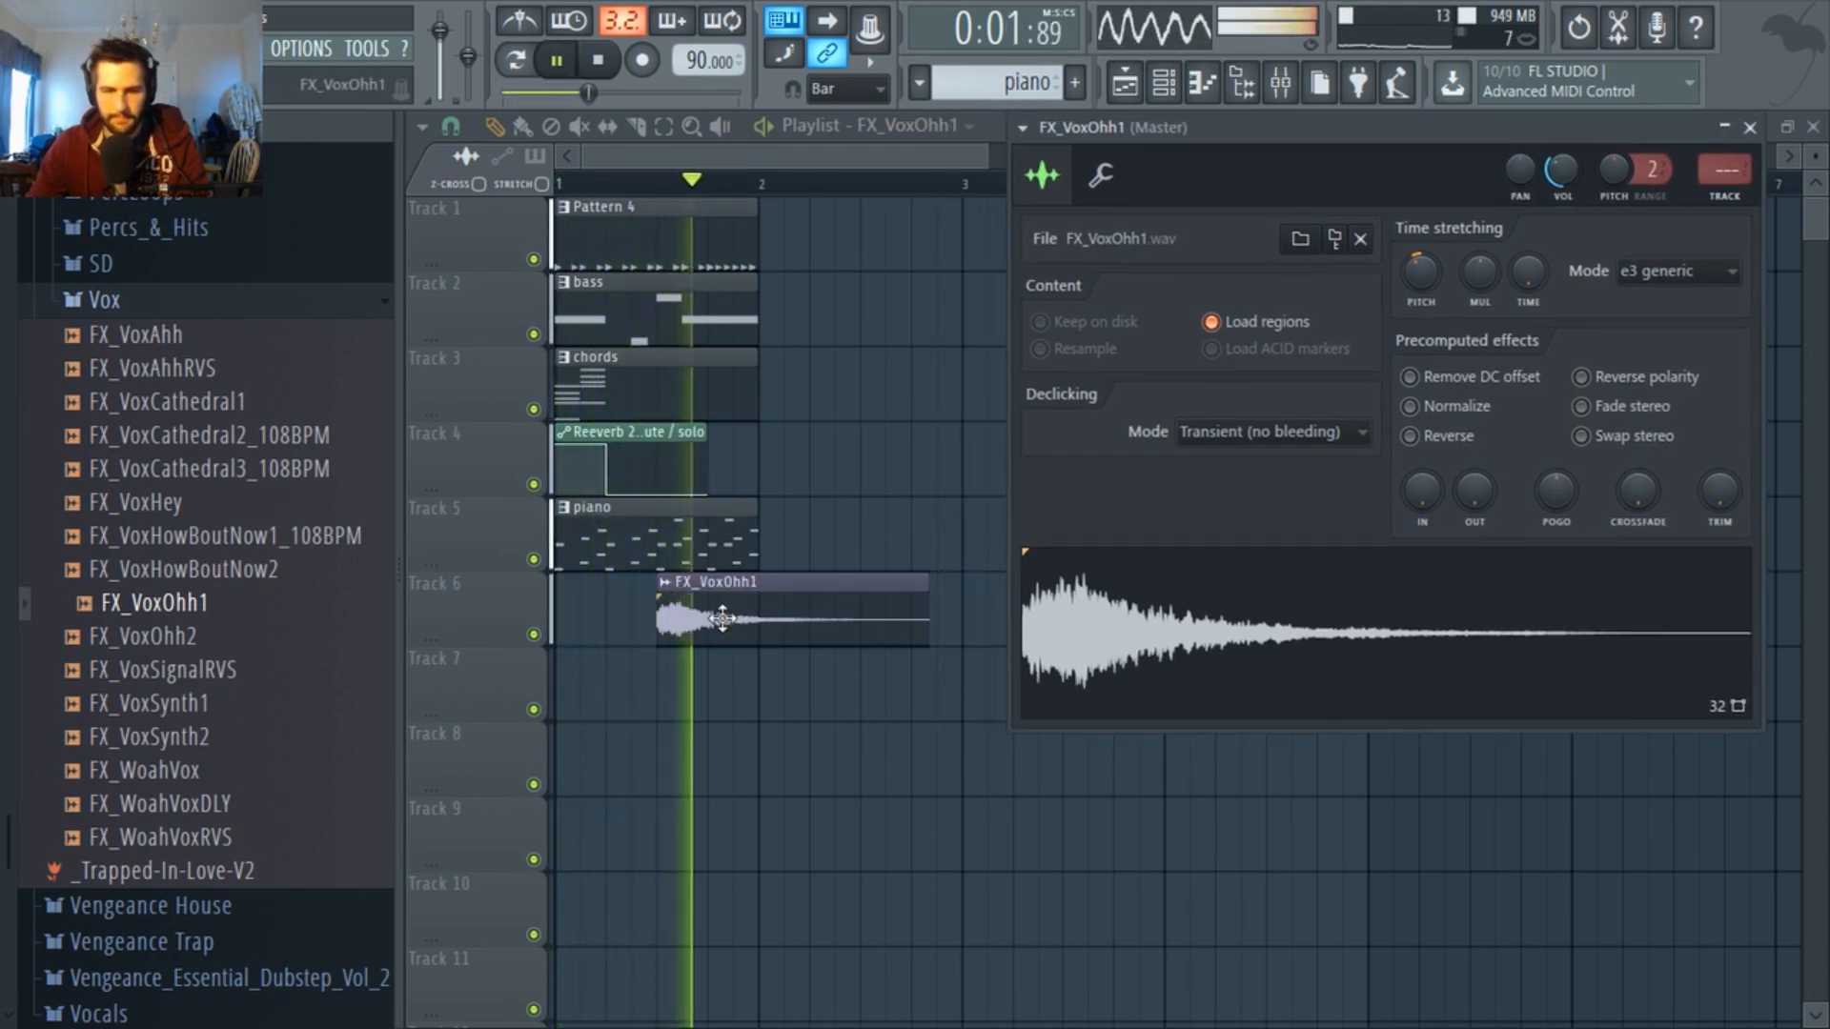
key(space)
Move the FX_VoxOhh1 clip to the start of bar 1 and fine-tune its time-stretching pitch during playback.
drag(716, 576, 614, 578)
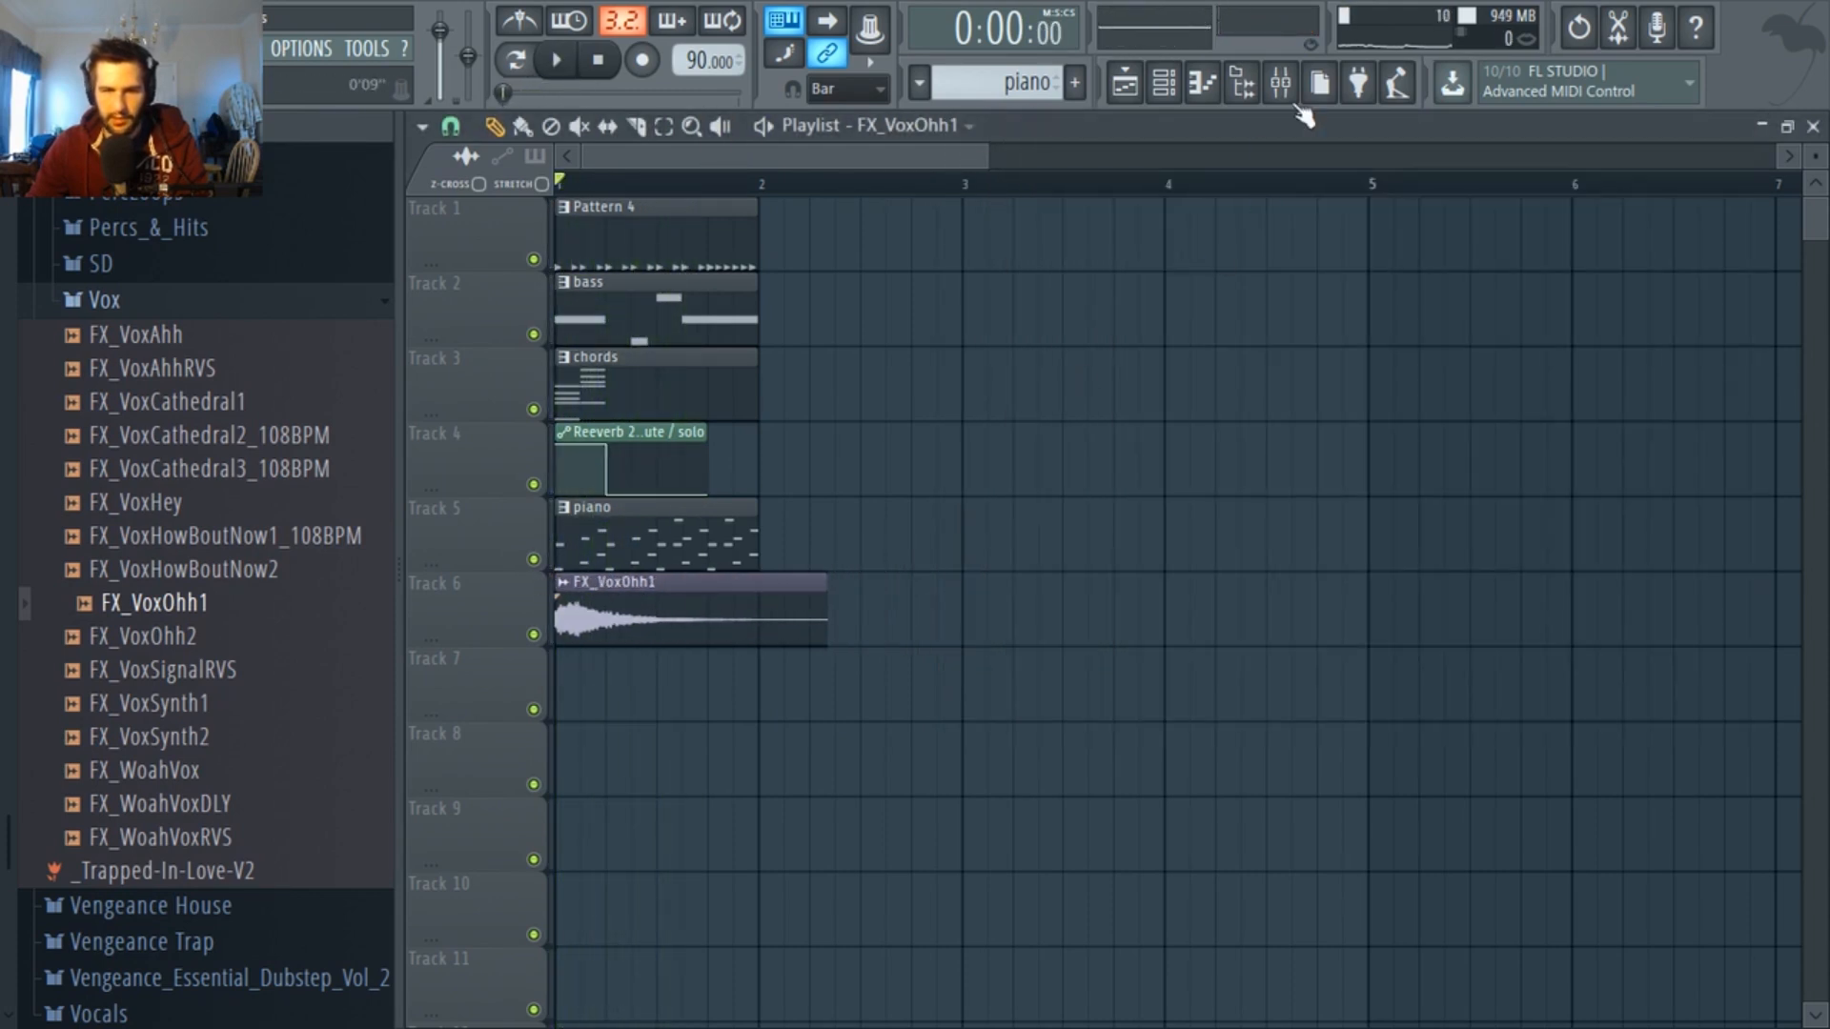
double_click(710, 627)
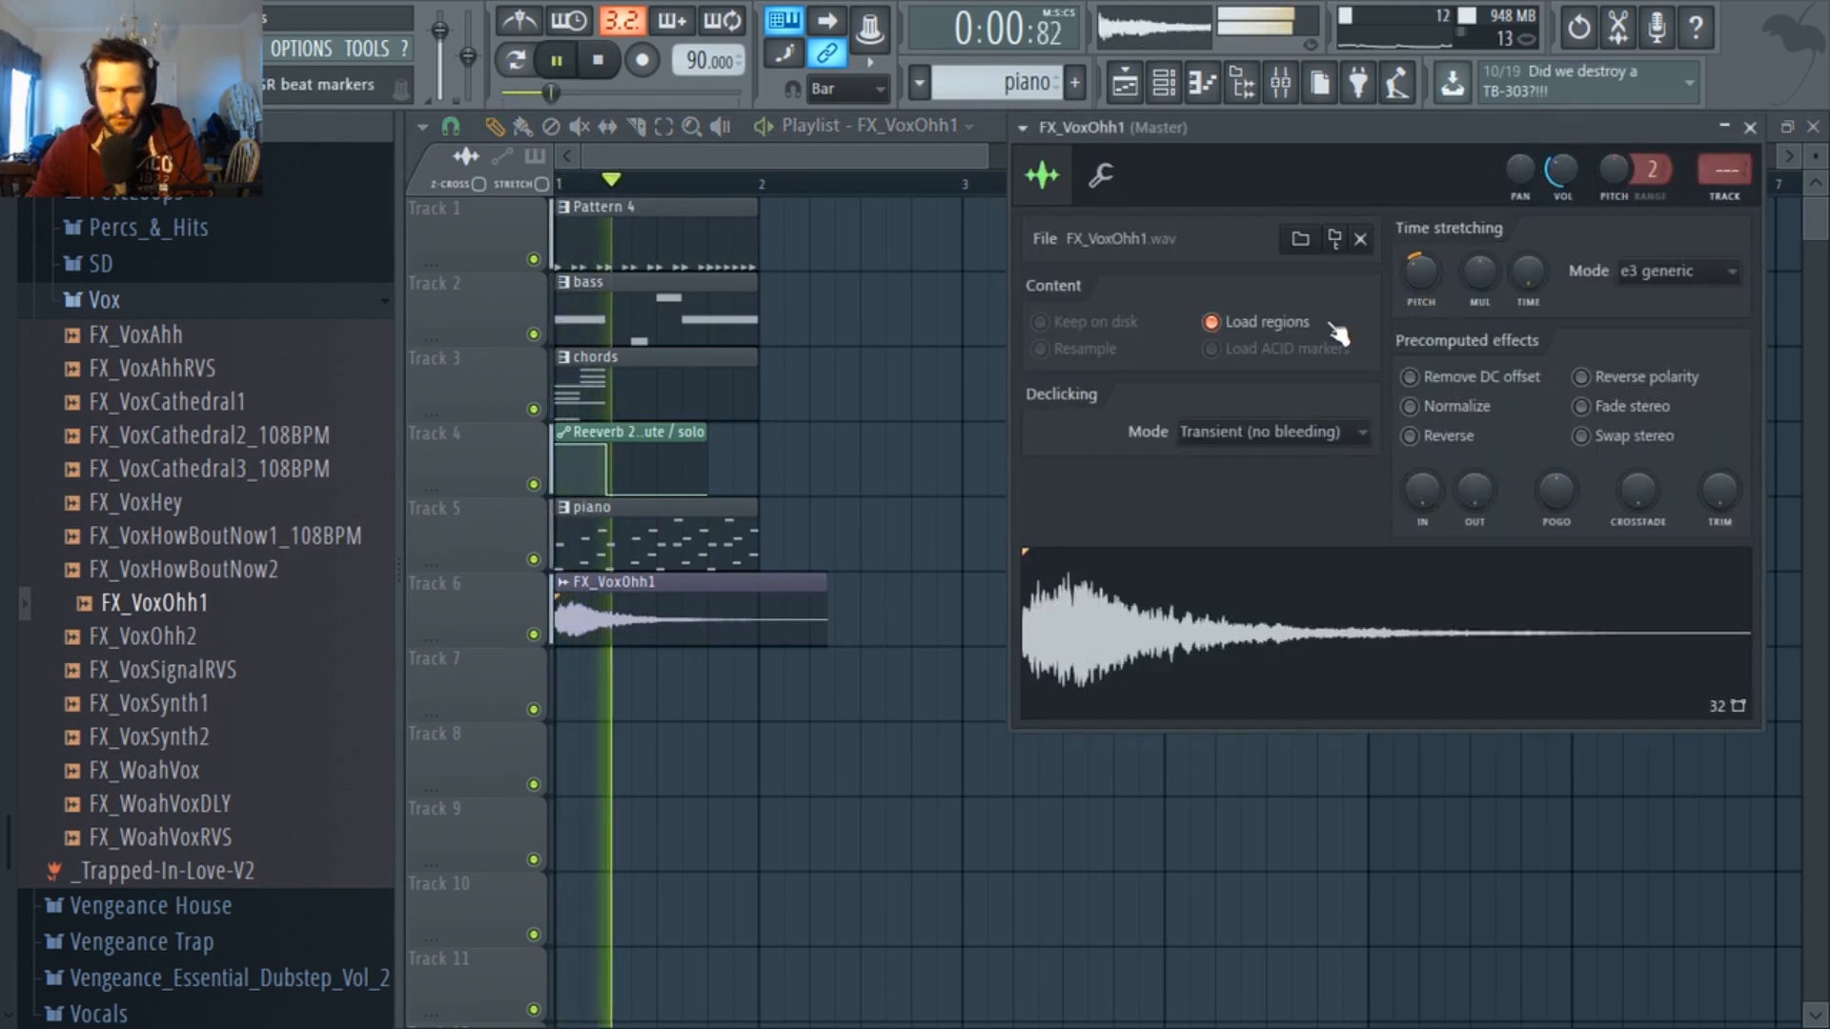
click(719, 594)
key(space)
Lower the FX_VoxOhh1 channel volume further and replay the opening of the song to judge the level.
double_click(718, 594)
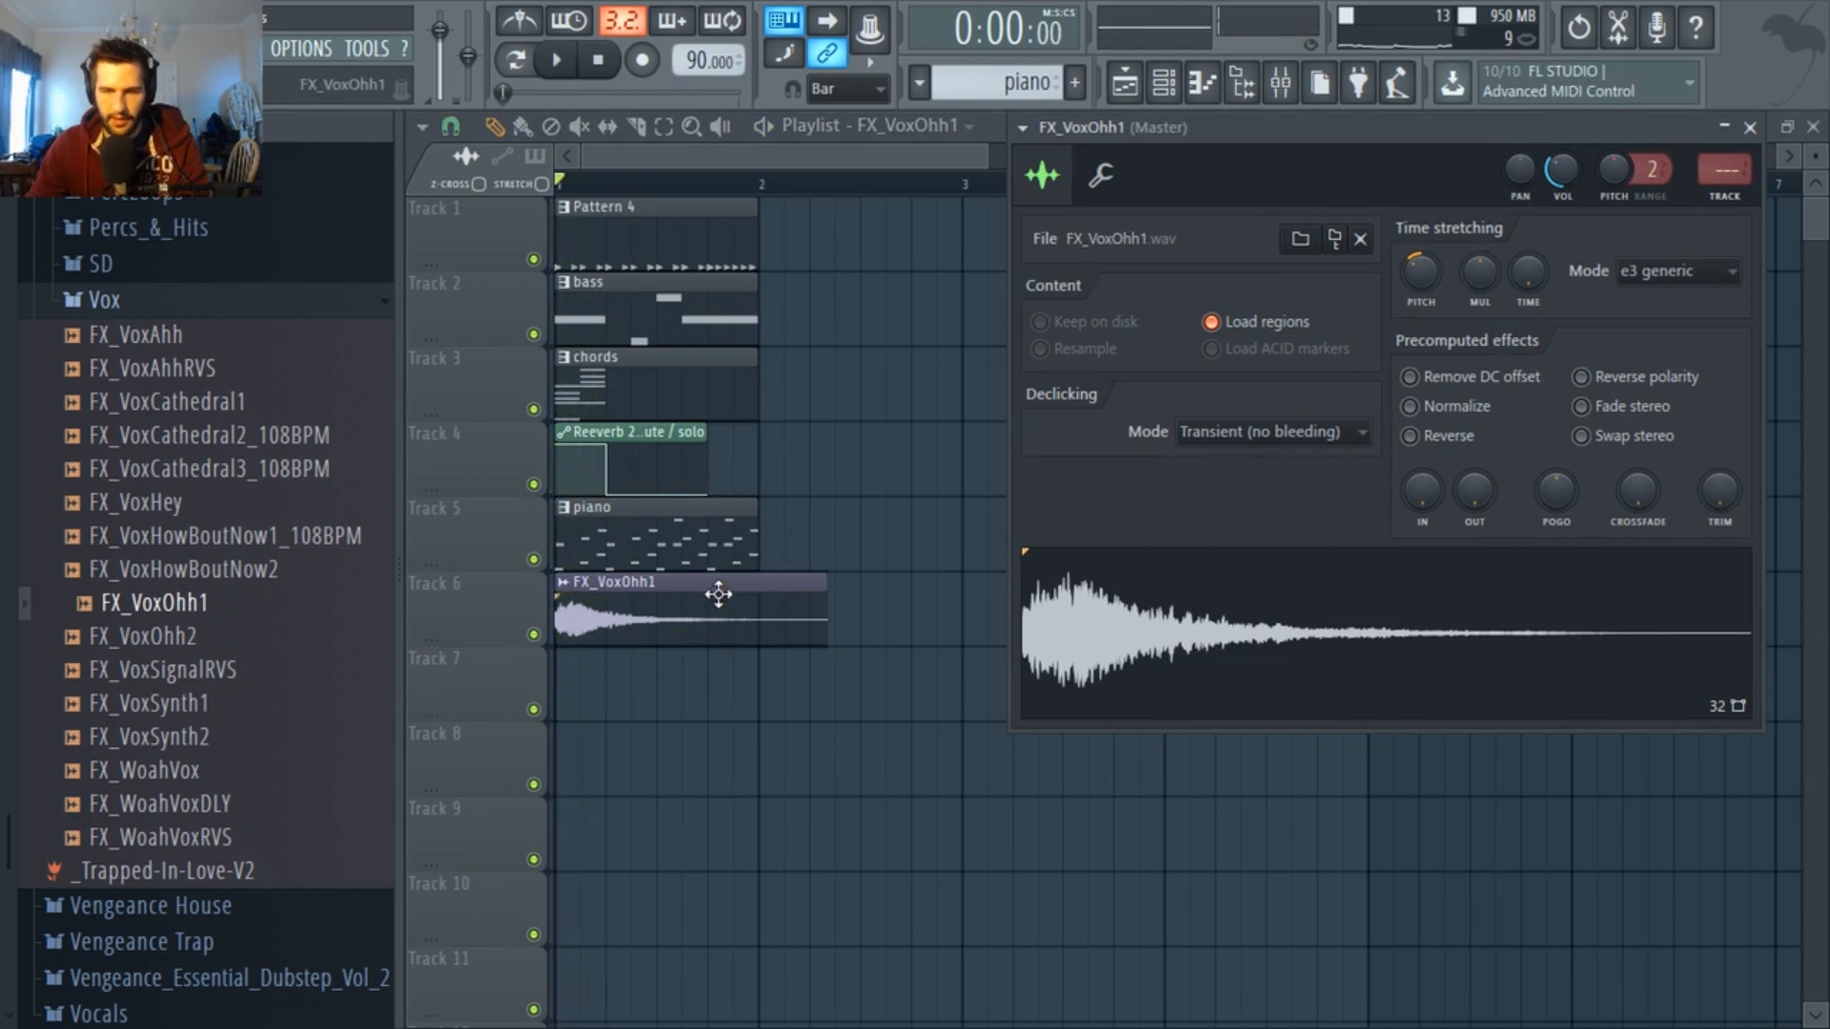
key(space)
key(space)
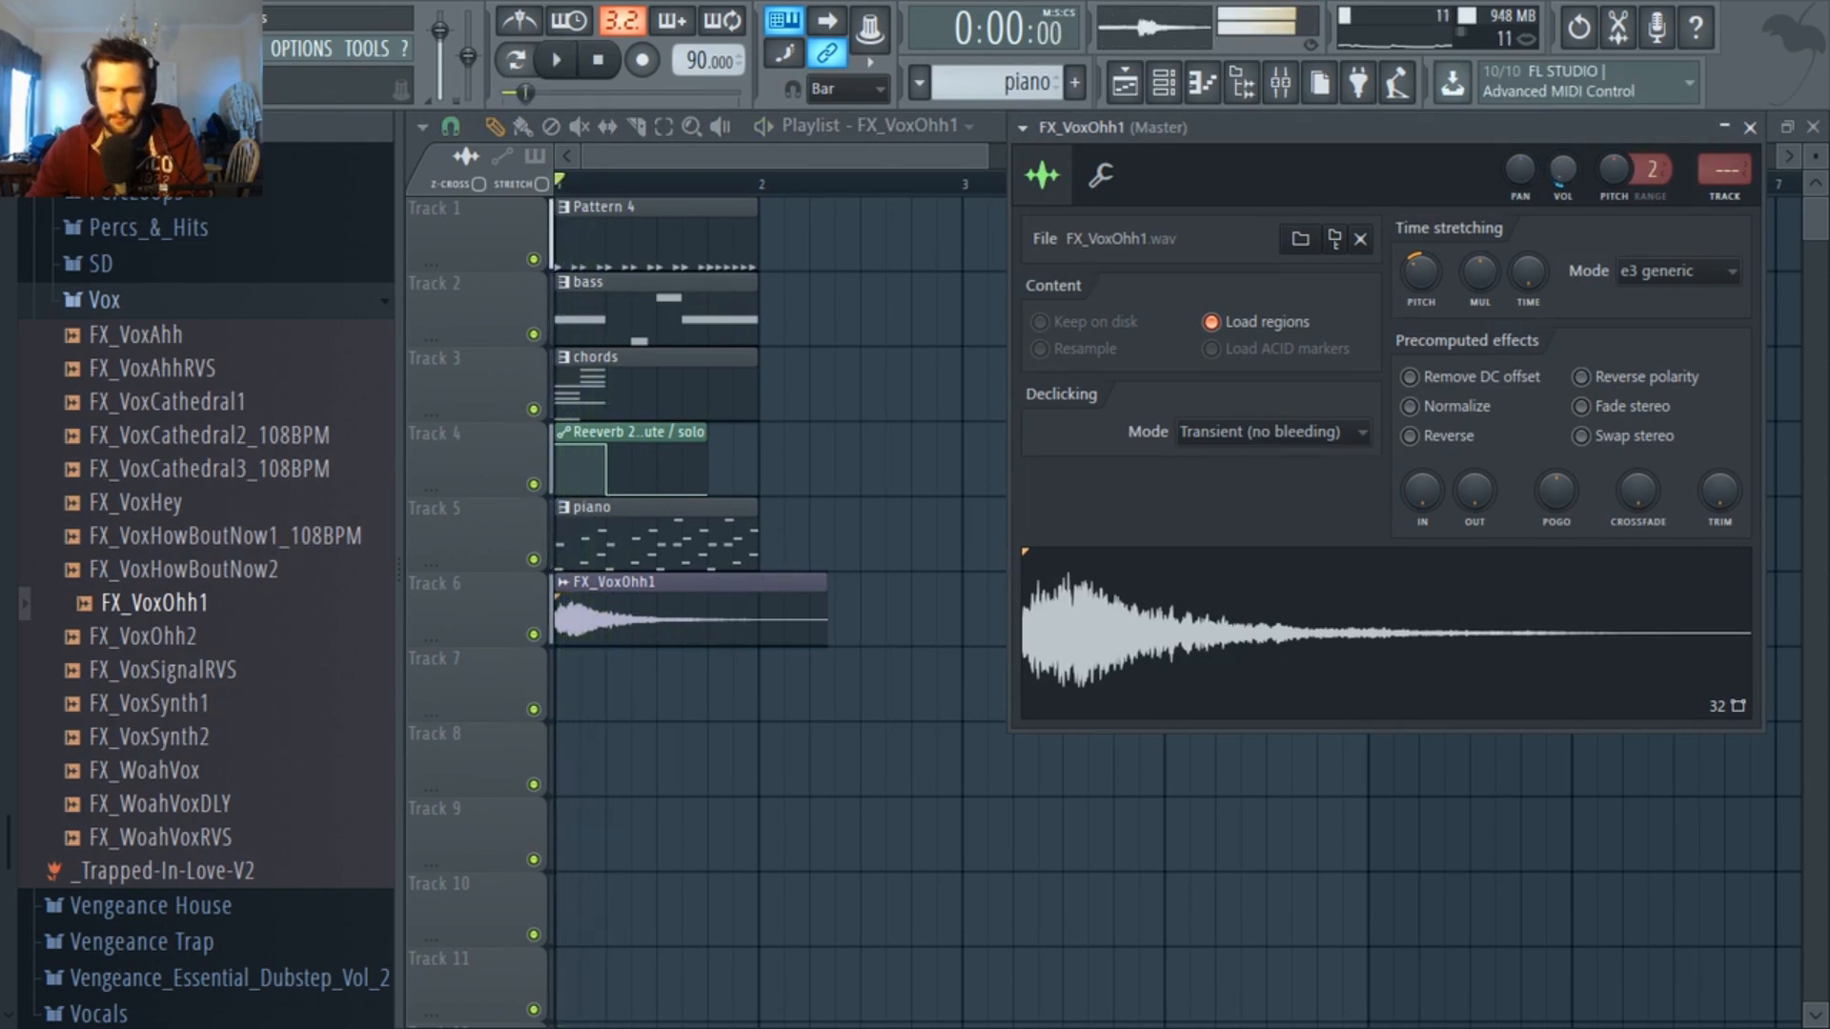
key(space)
key(space)
key(space)
Move the FX_VoxOhh1 clip back to the middle of bar 1, trim it at the bar's end, and play it.
drag(661, 580, 755, 572)
key(space)
key(space)
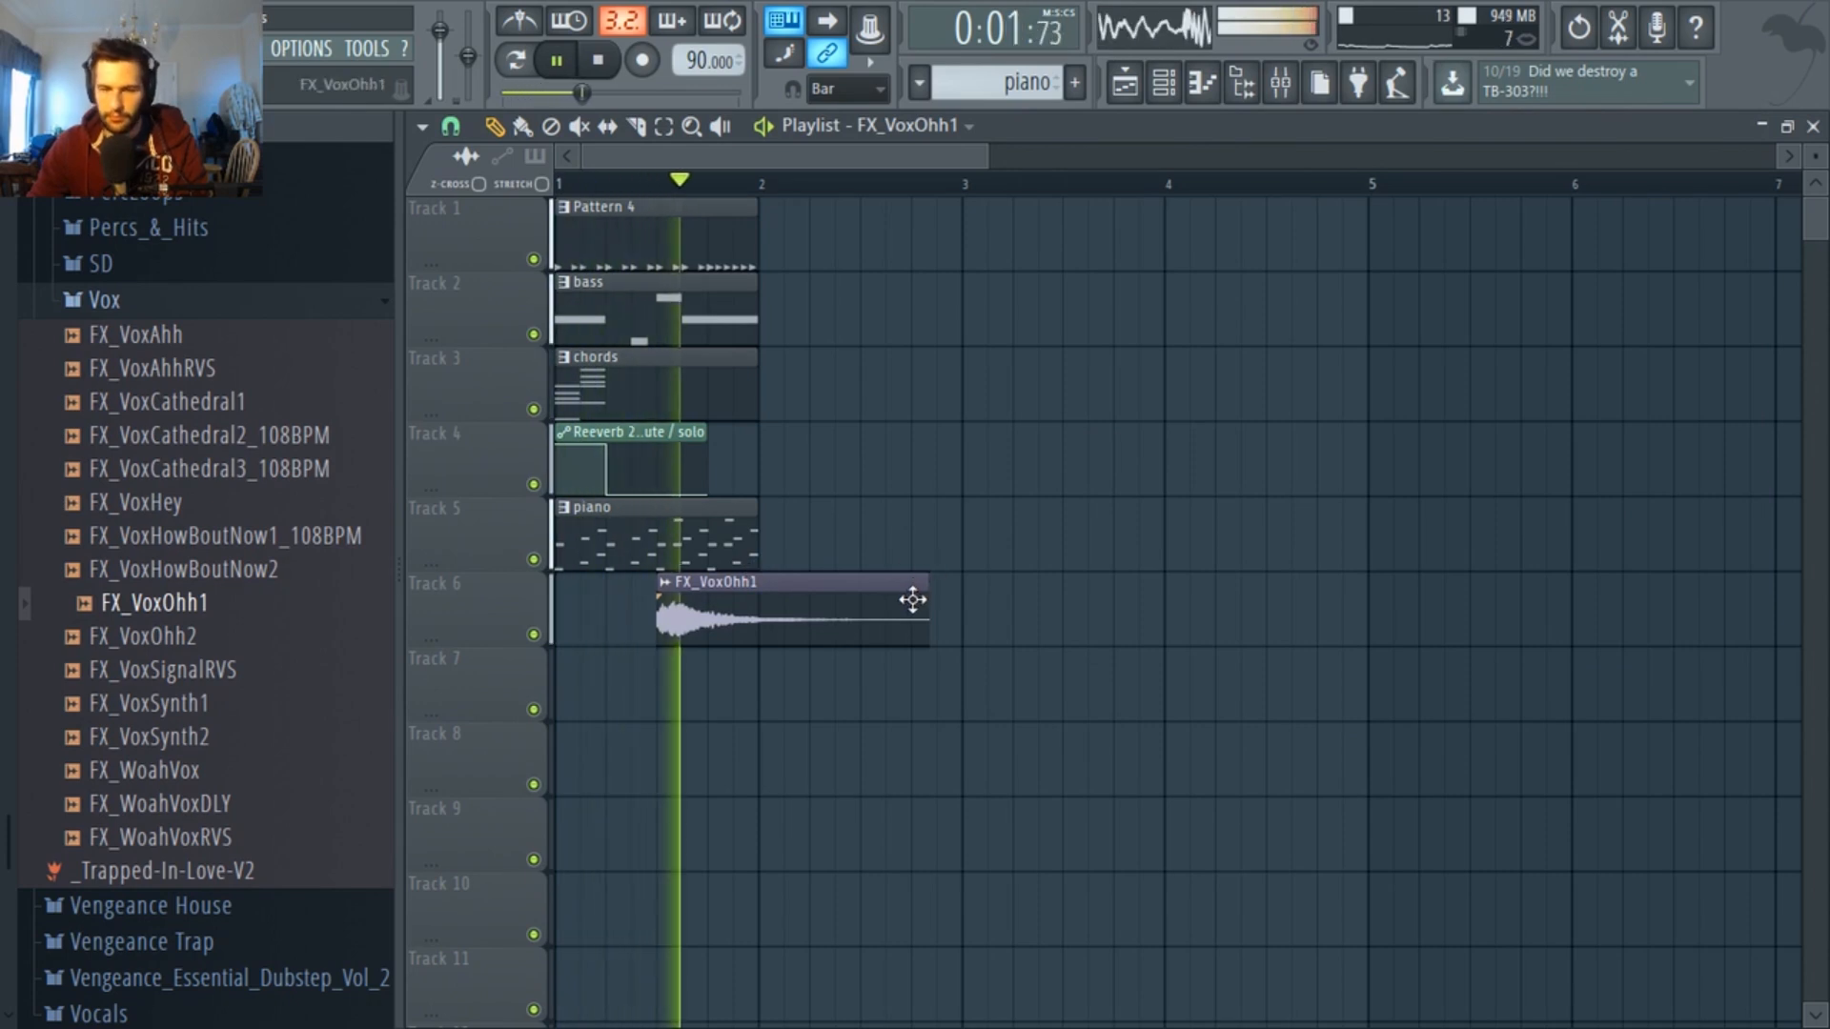
drag(923, 602, 753, 599)
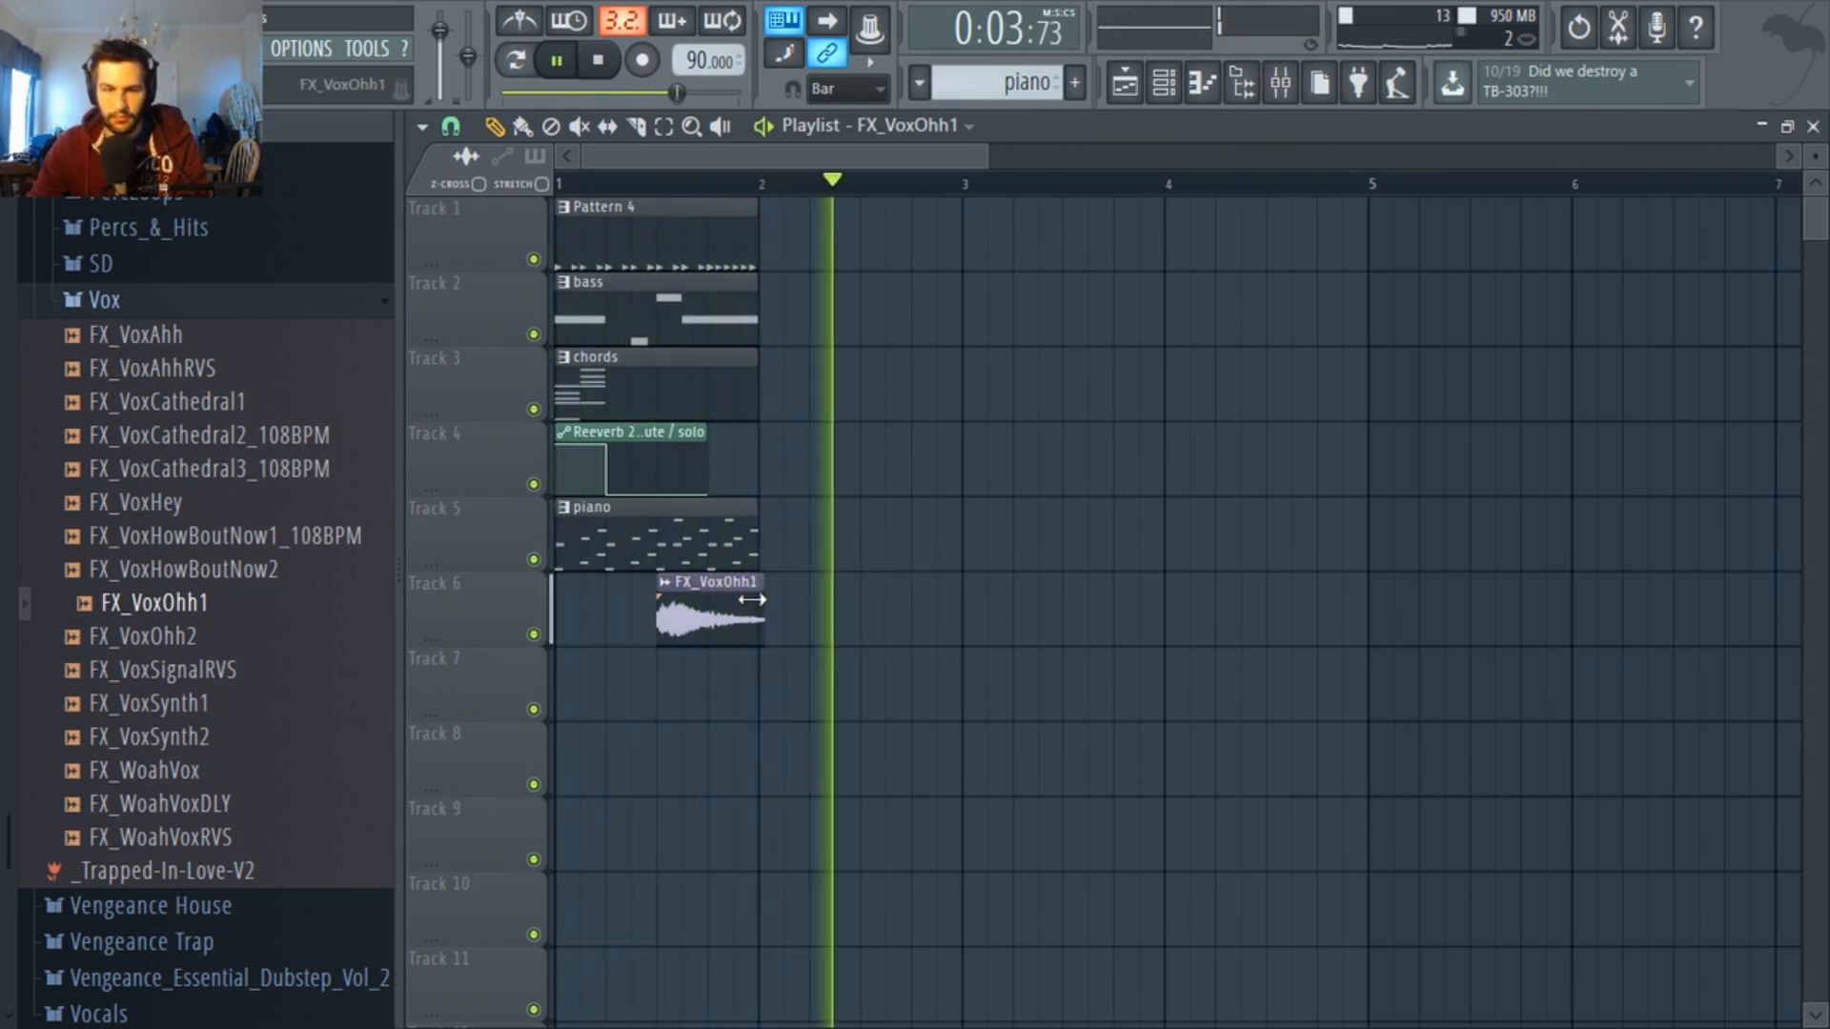
key(space)
key(space)
key(space)
Add a second FX_VoxOhh1 clip on Track 7 directly below the first and make it unique.
scroll(702, 636, down, 1)
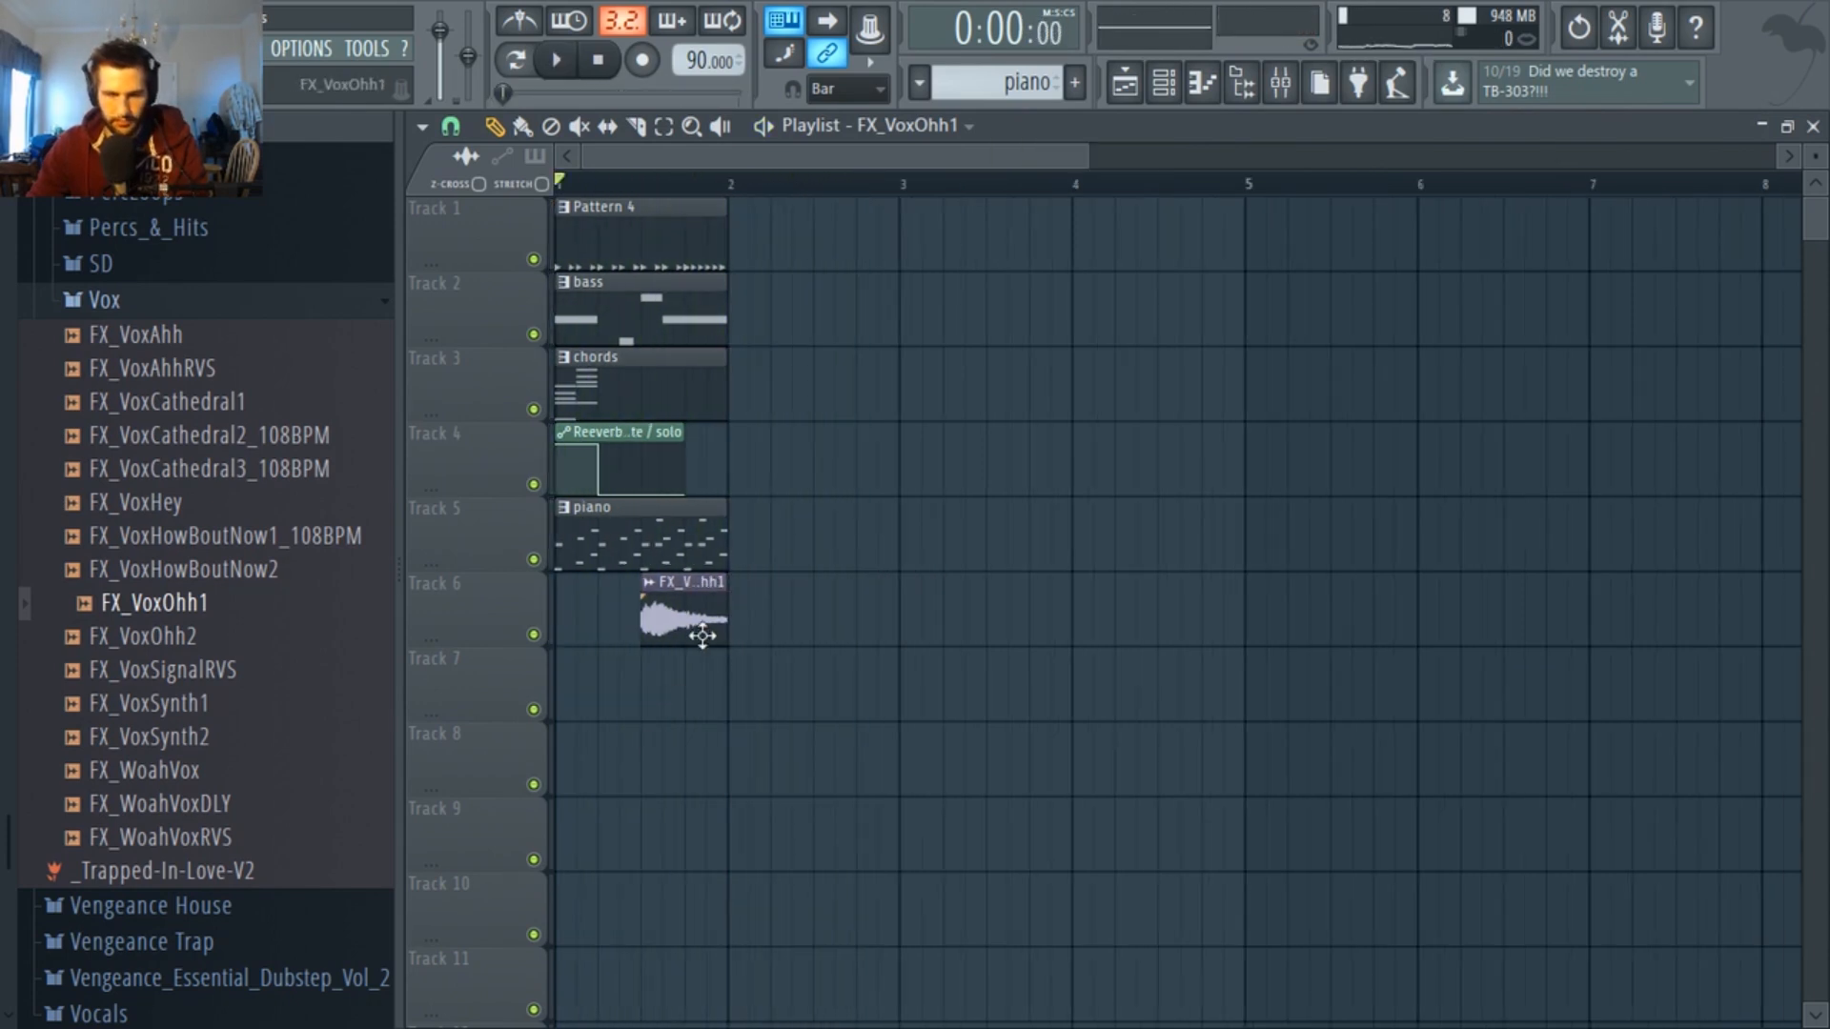
double_click(702, 636)
click(657, 547)
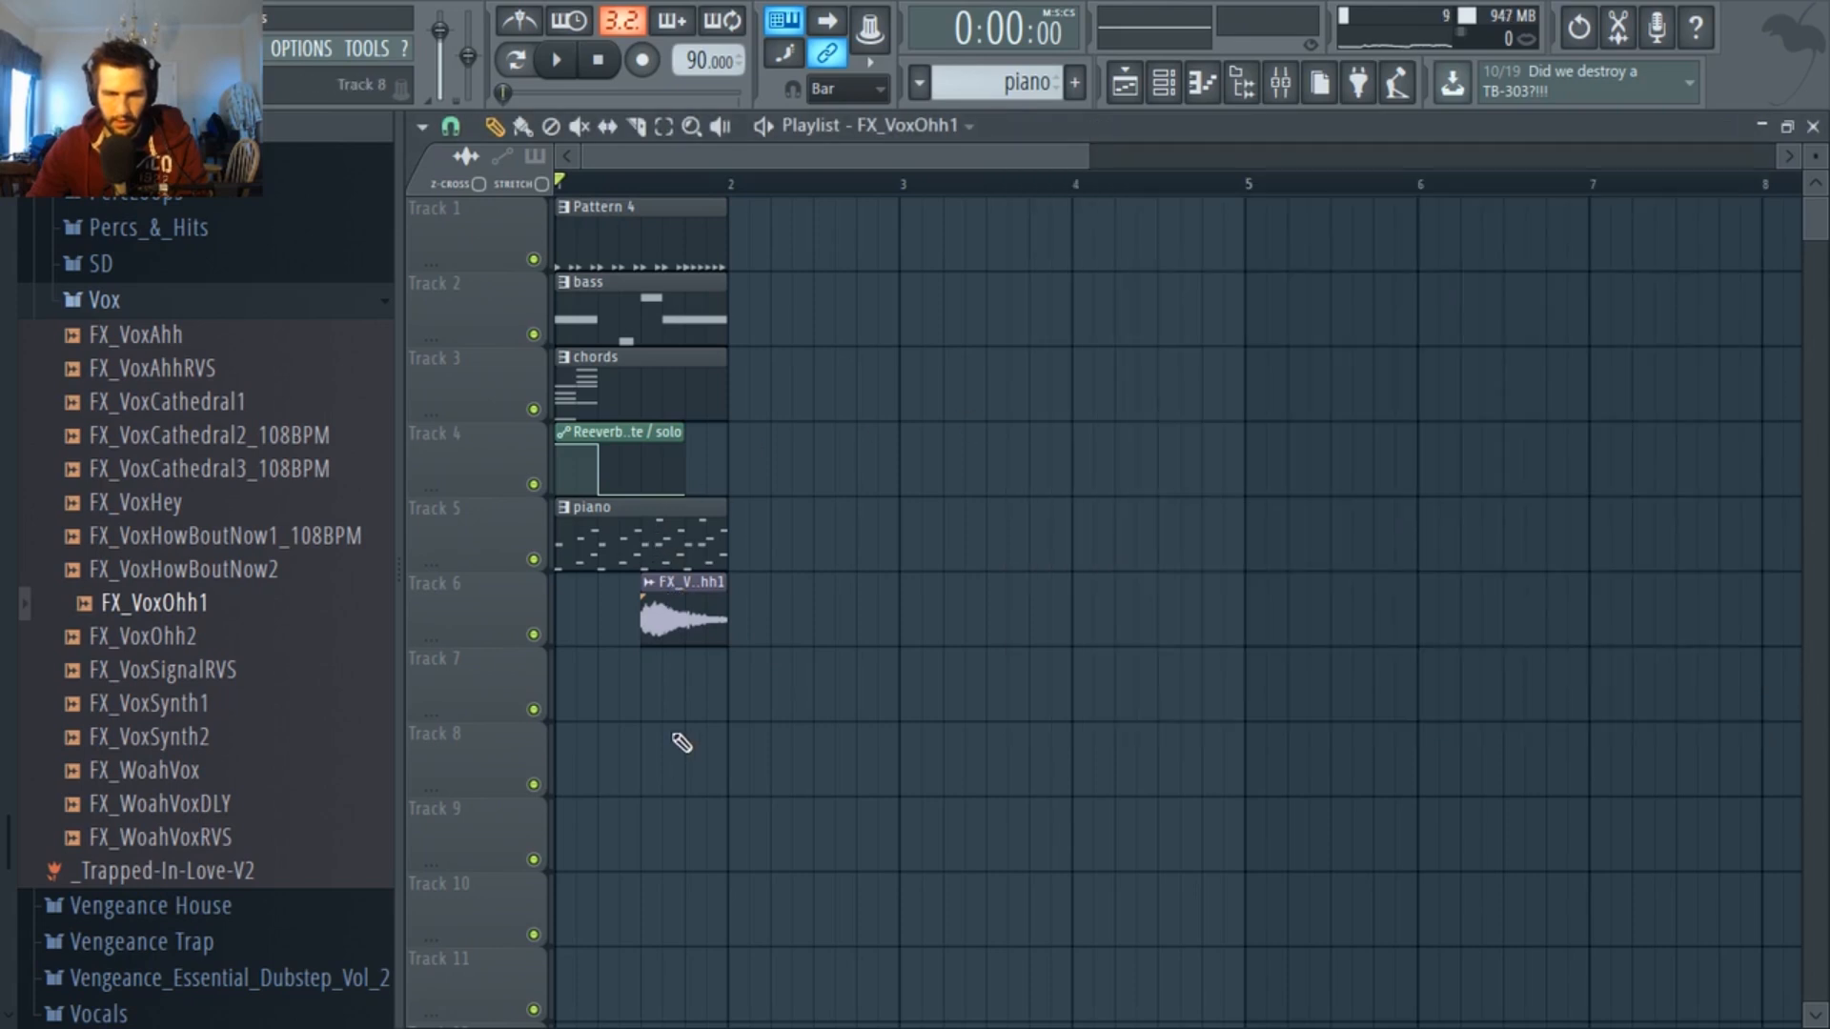
click(637, 655)
scroll(648, 695, up, 2)
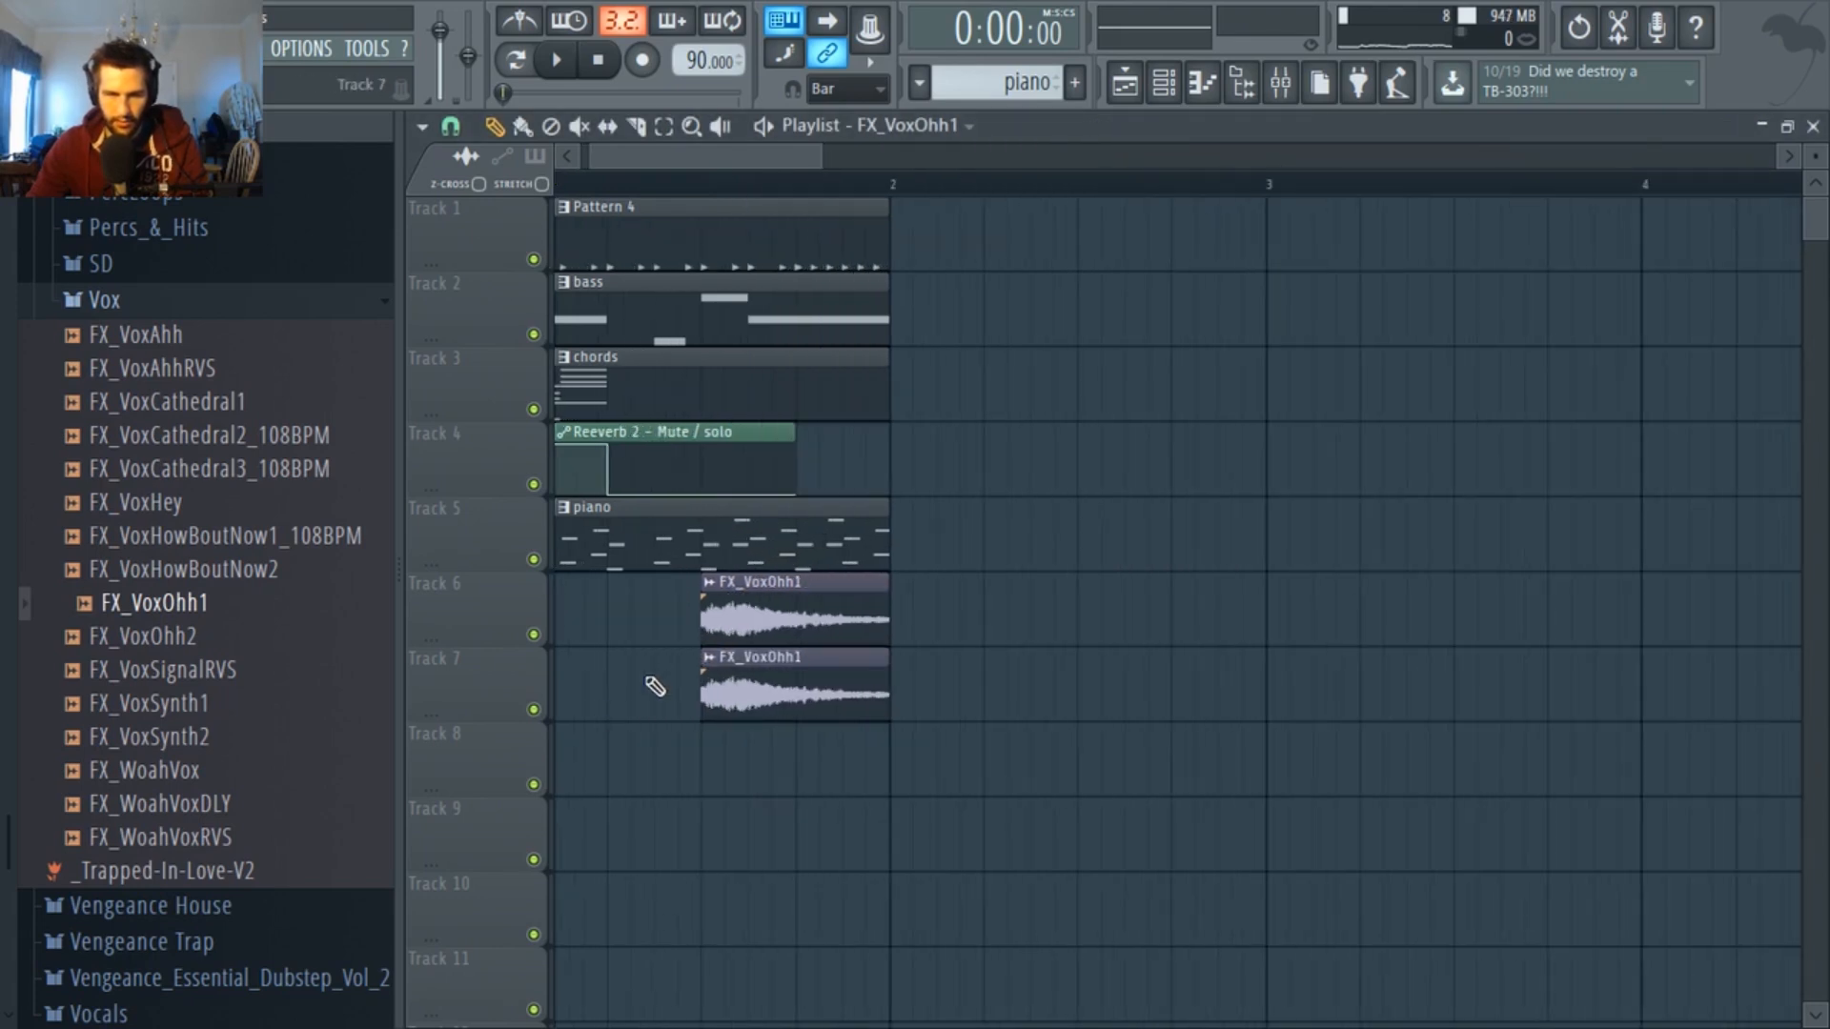
click(716, 665)
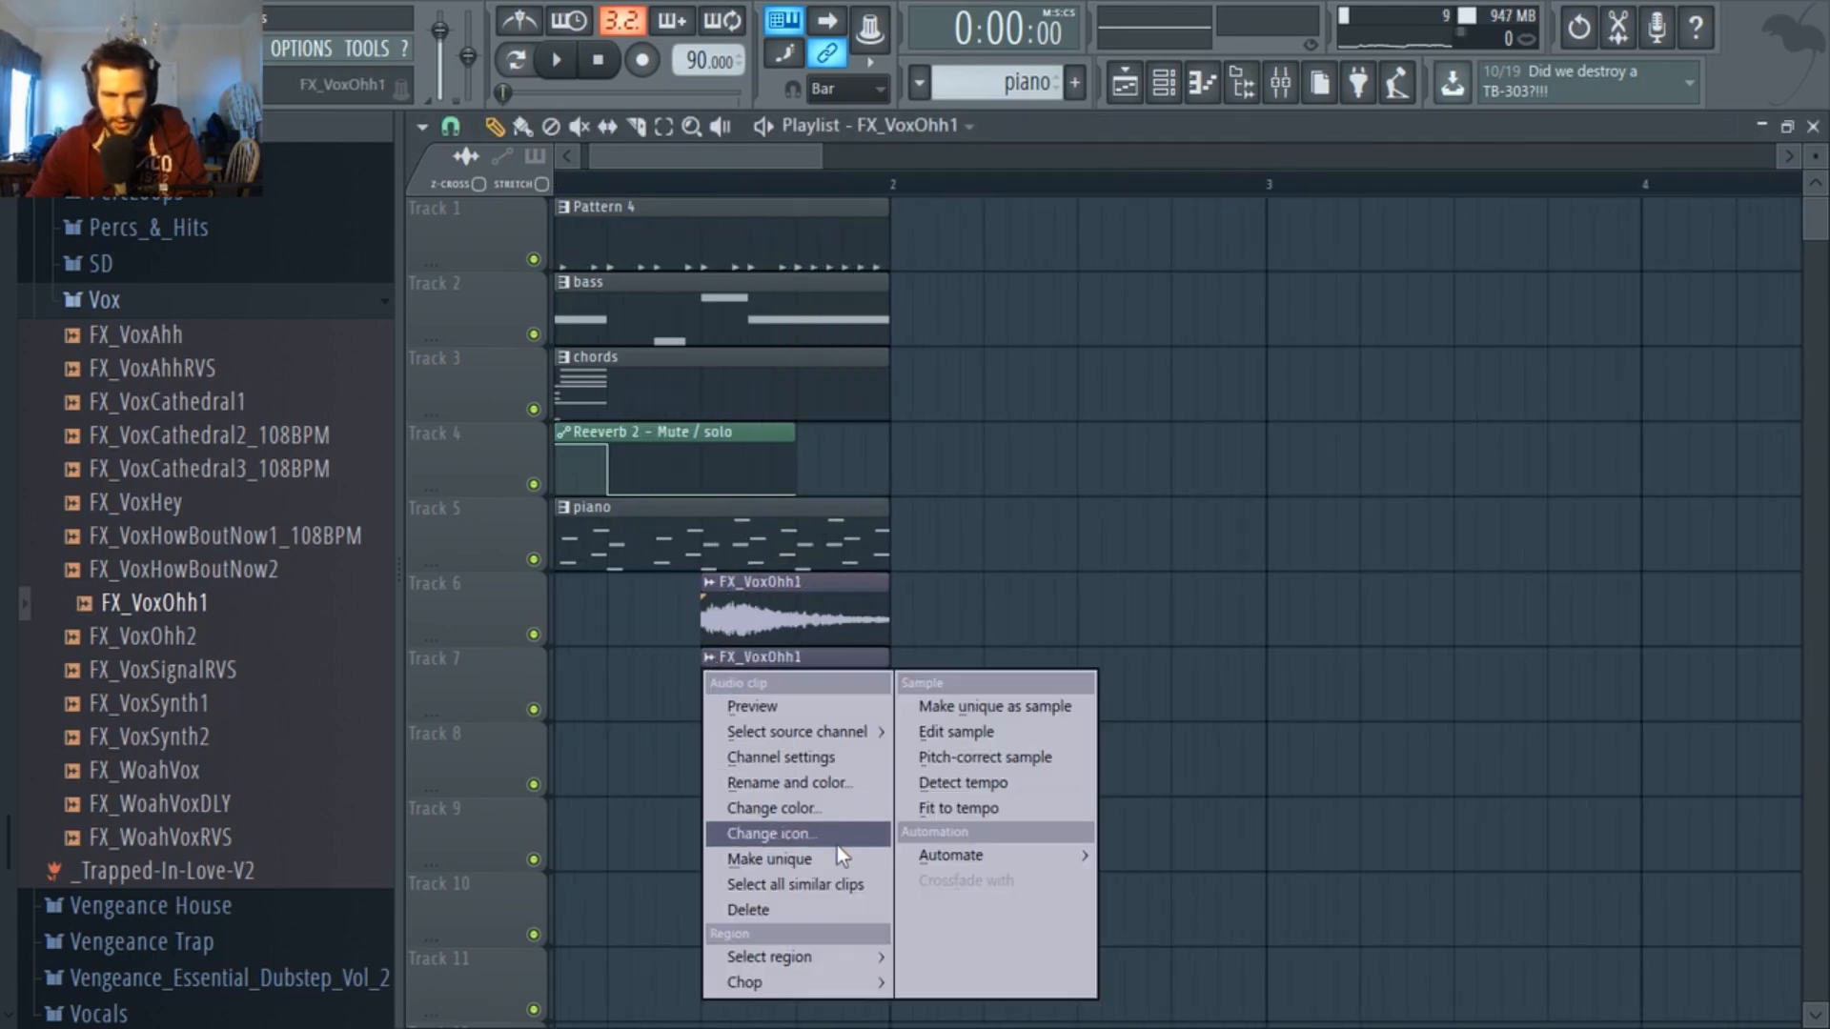
click(775, 853)
Set the FX_VoxOhh1 #2 channel's pitch range to 12 and raise its channel pitch.
double_click(782, 672)
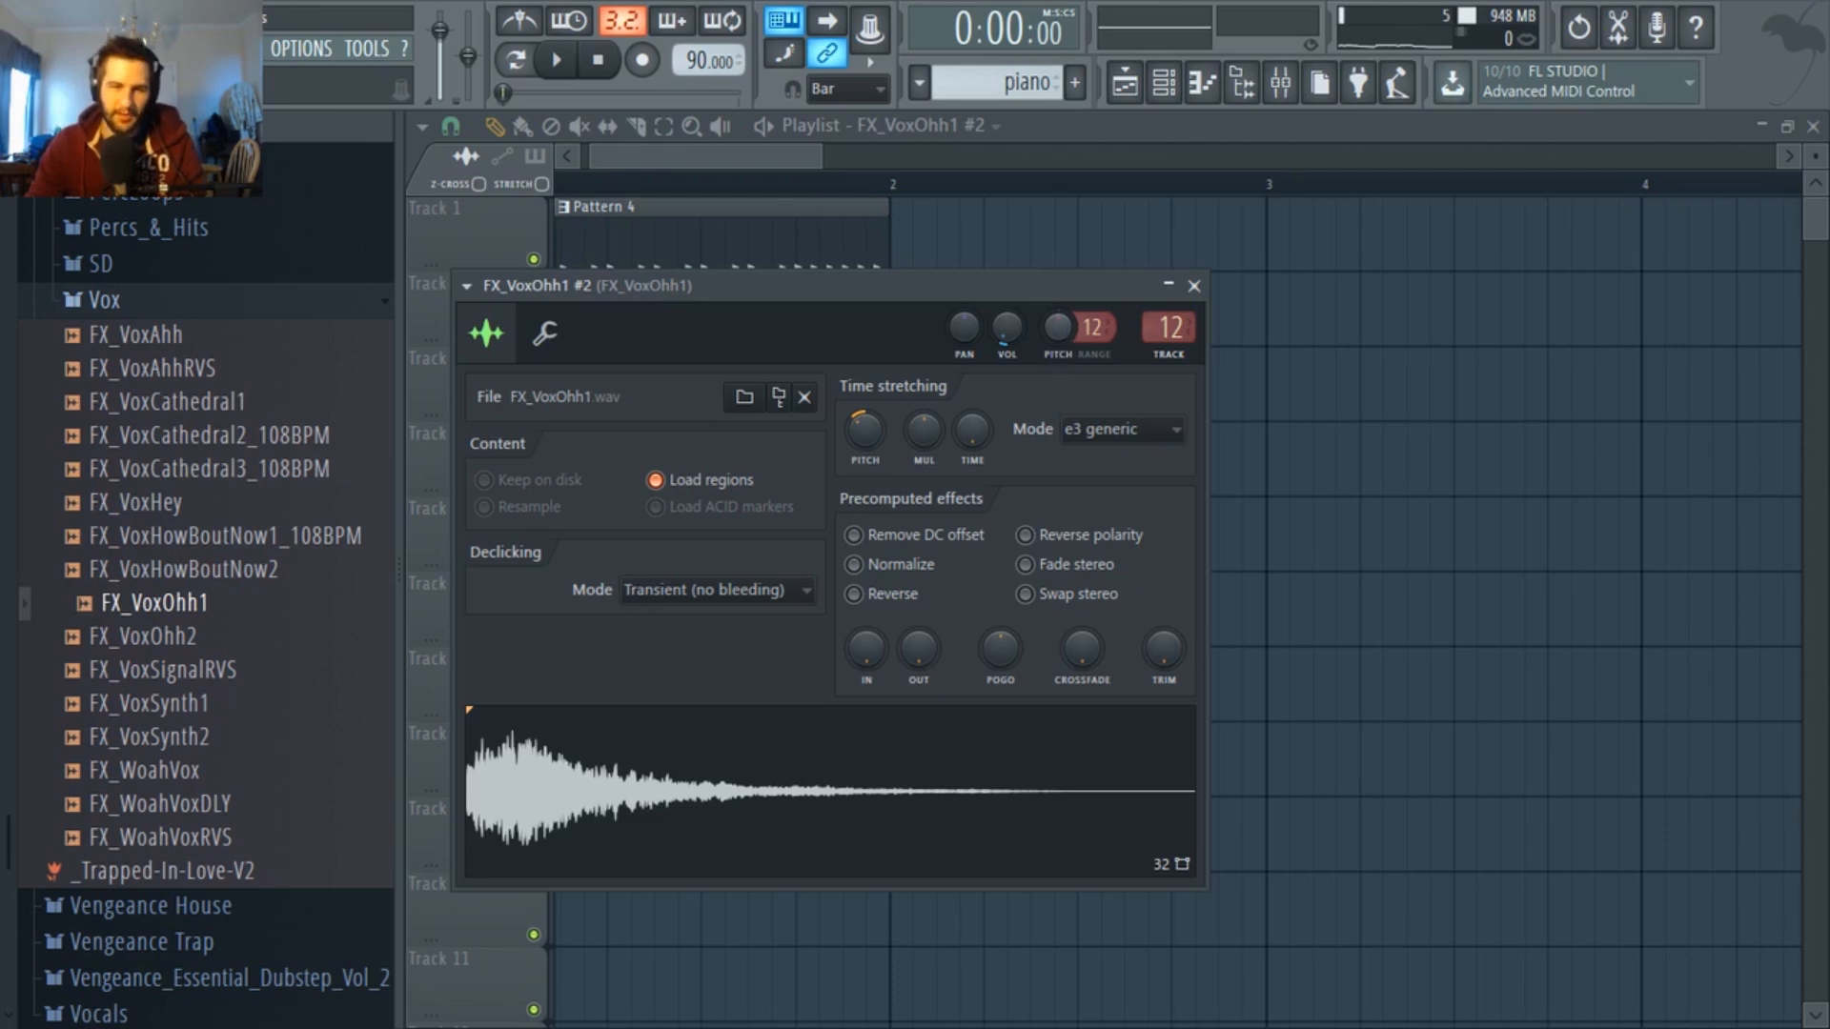
drag(1056, 341, 1056, 315)
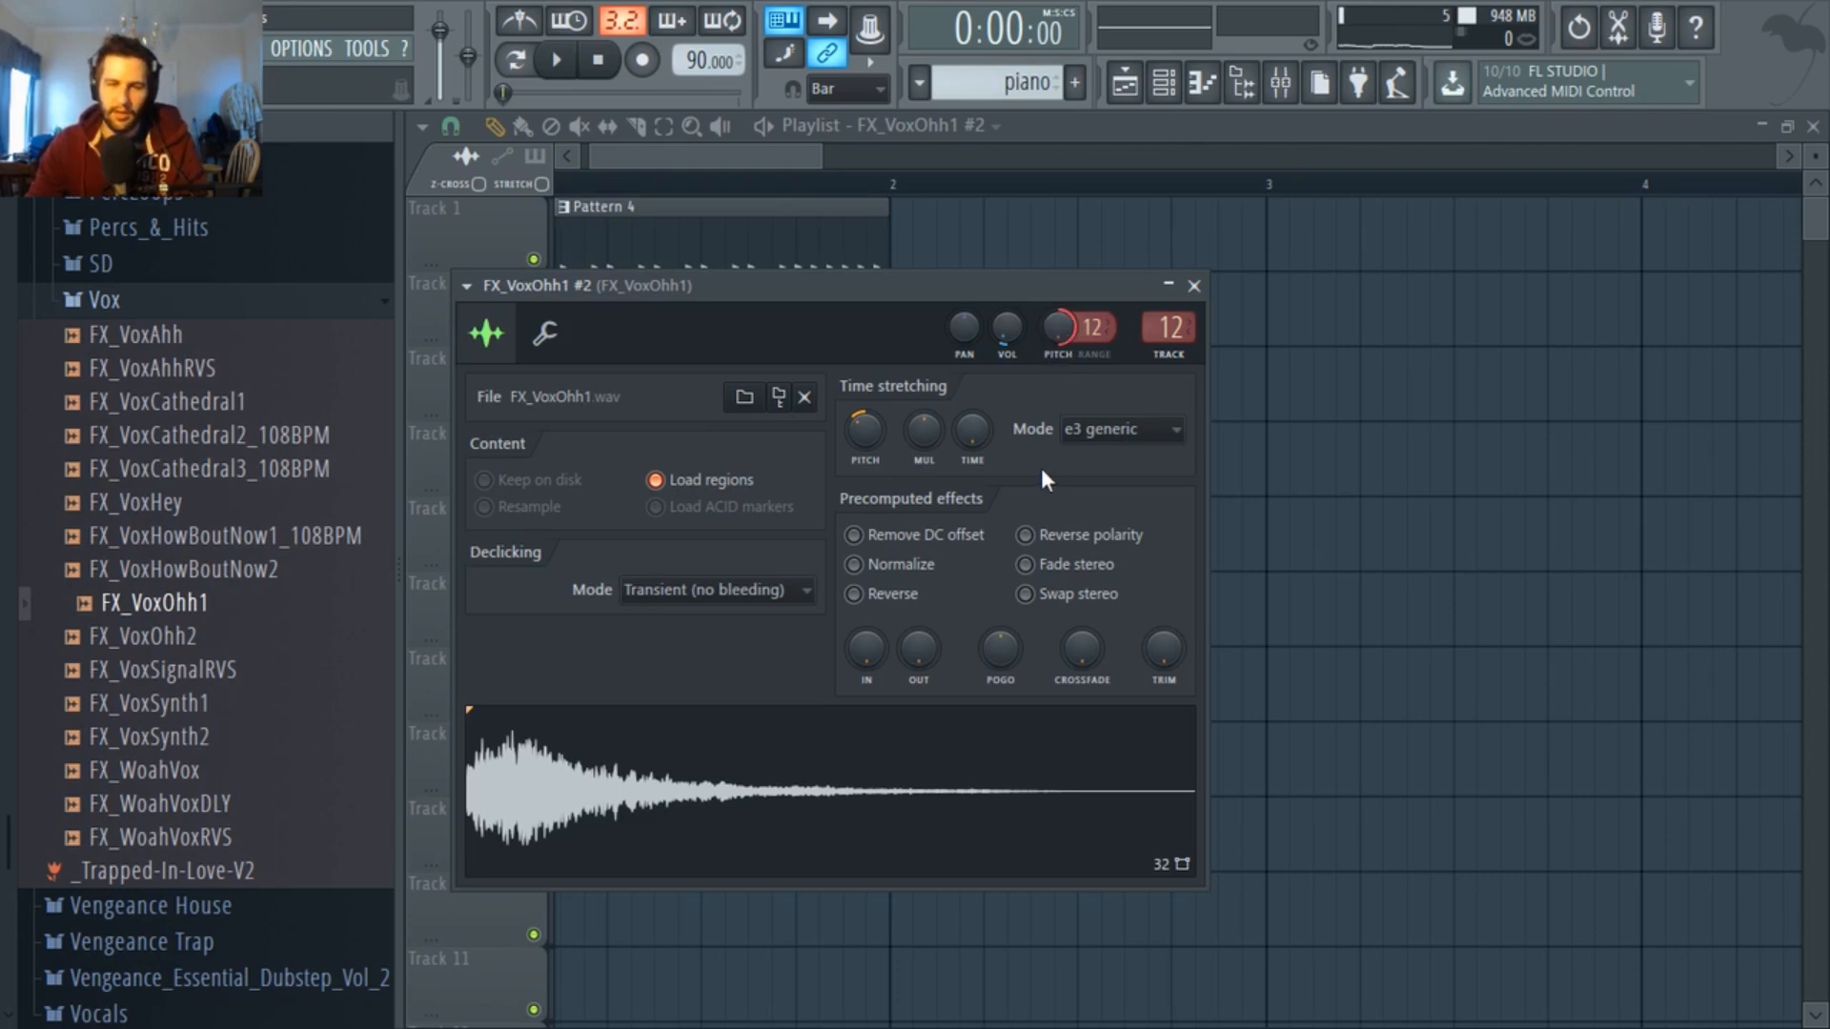
click(783, 143)
Solo Track 7, extend the FX_VoxOhh1 #2 clip to the end of bar 1 while playing it, and open its channel settings.
scroll(791, 636, up, 2)
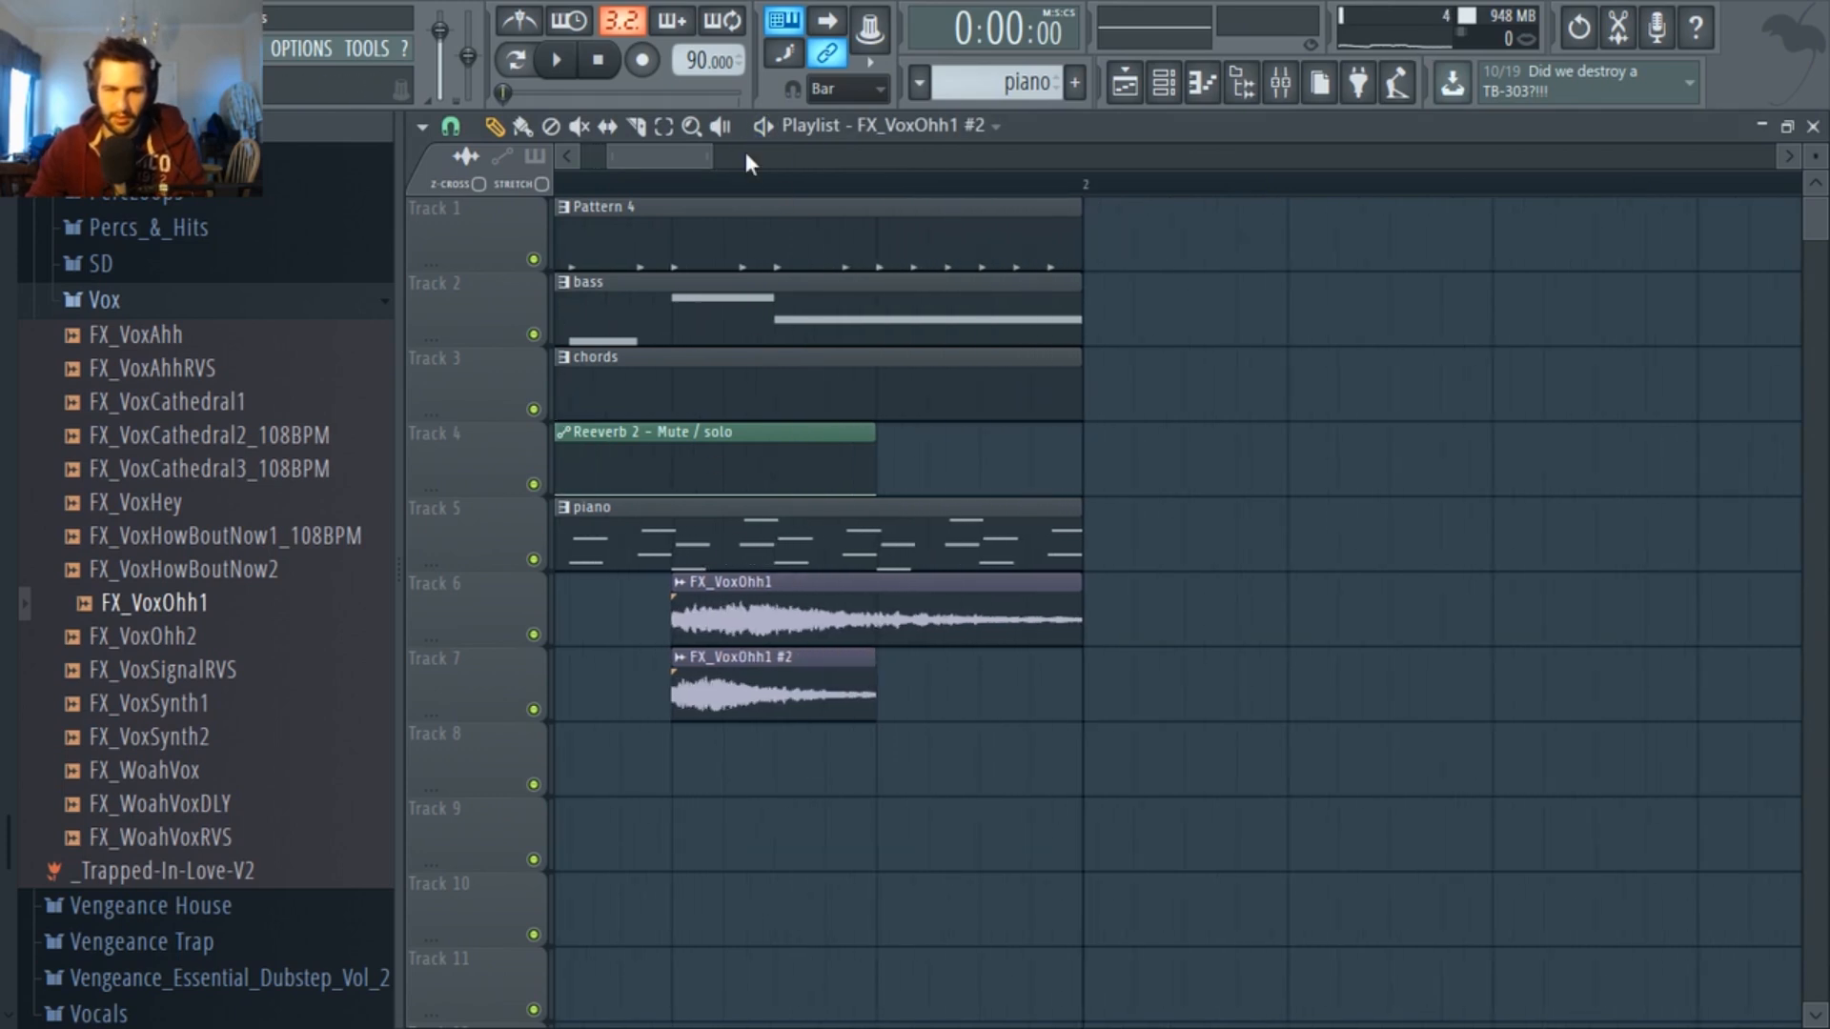
click(675, 183)
right_click(534, 710)
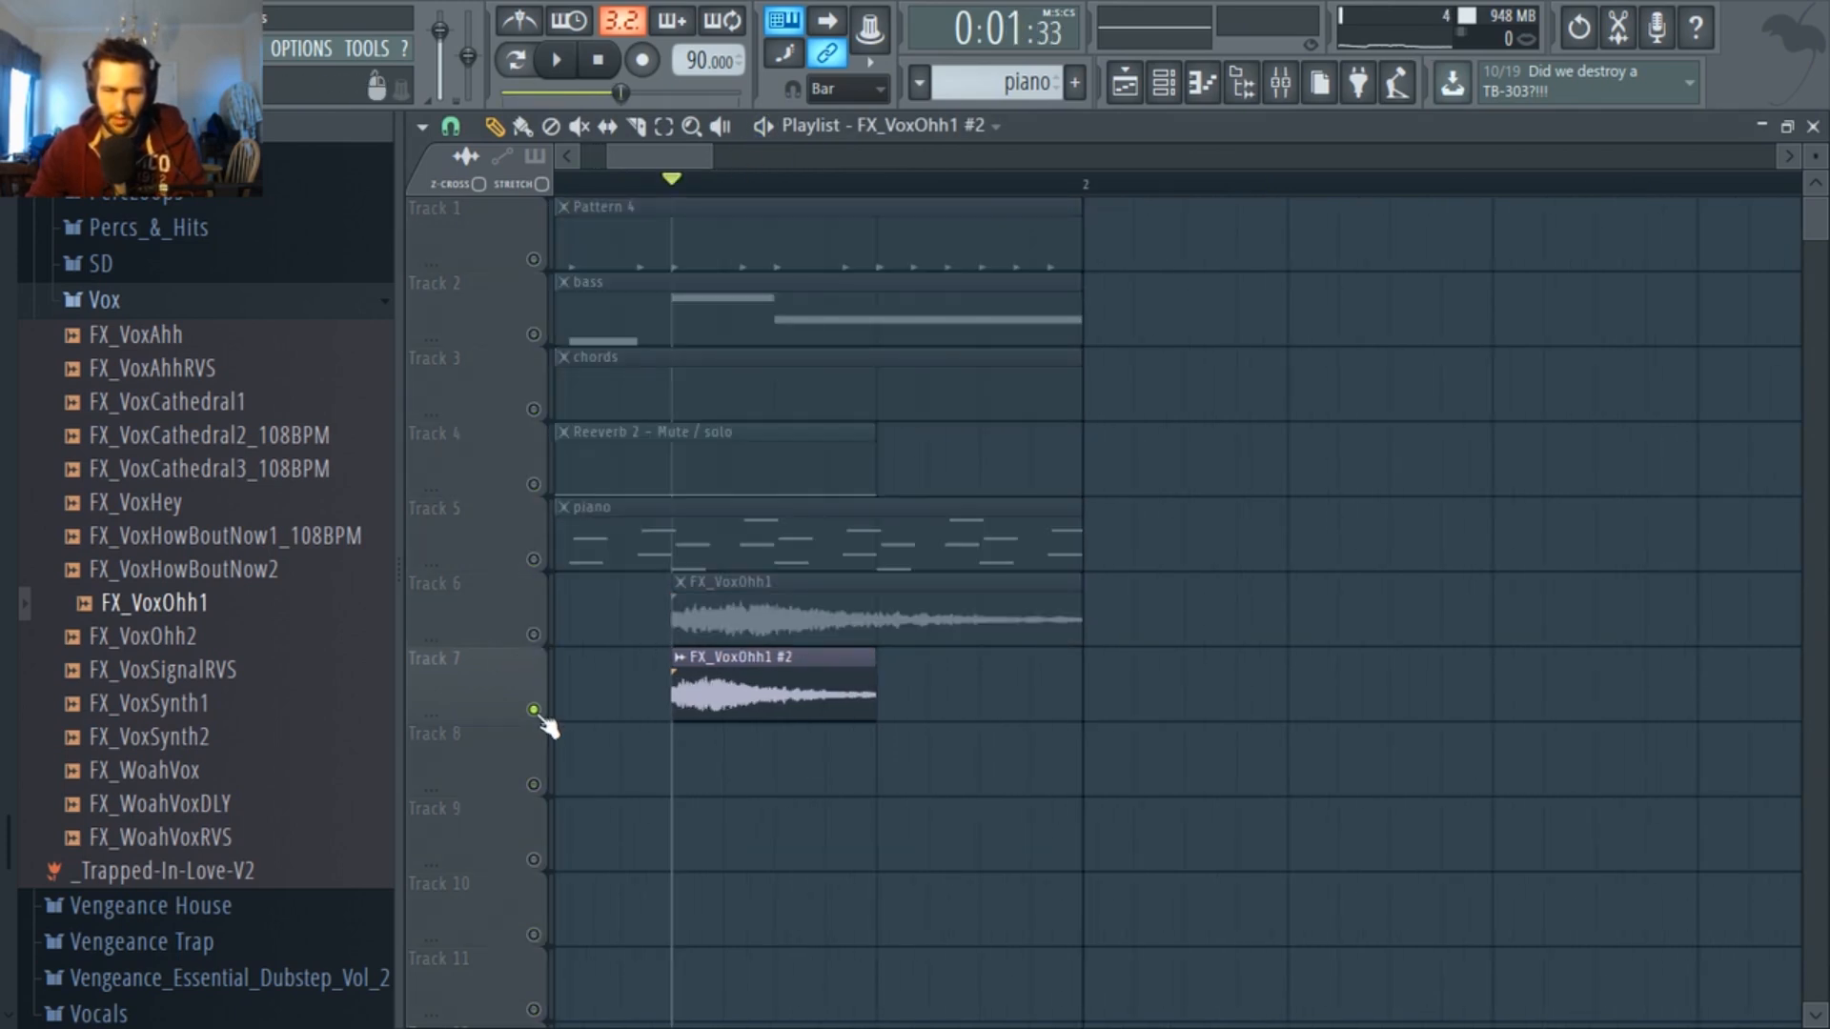
drag(875, 710, 1083, 706)
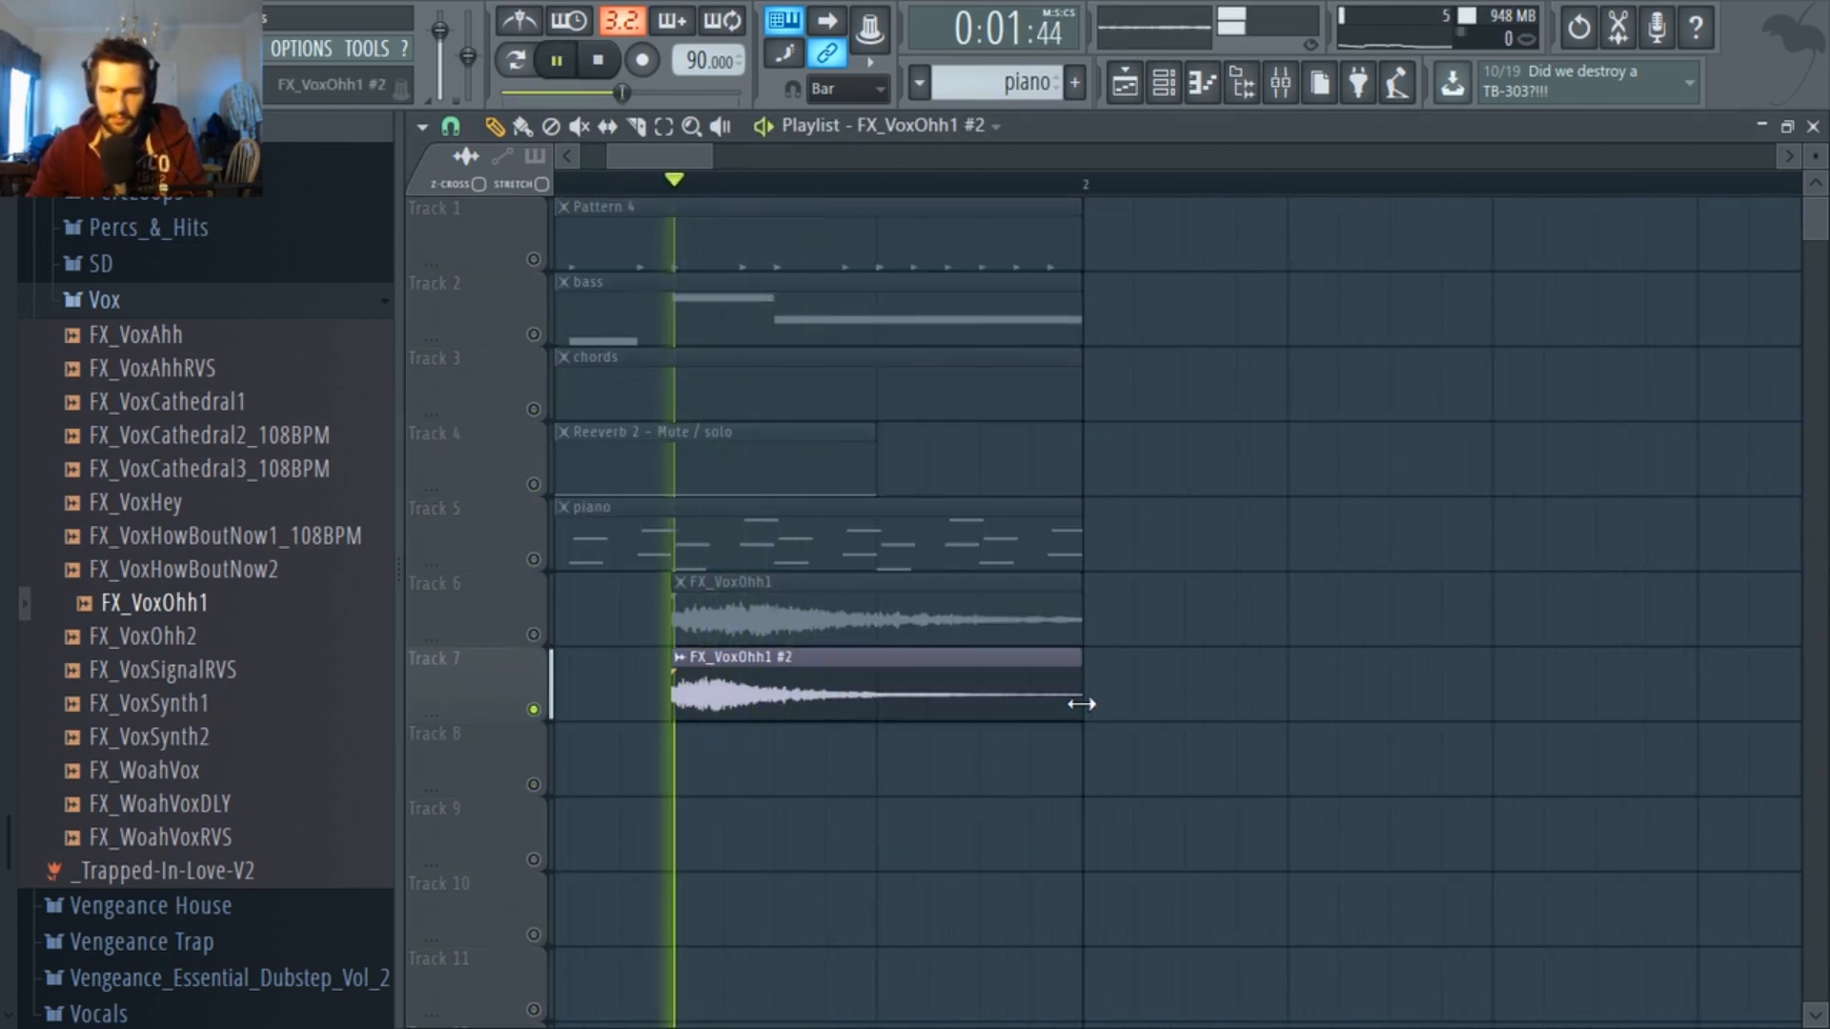
double_click(1039, 694)
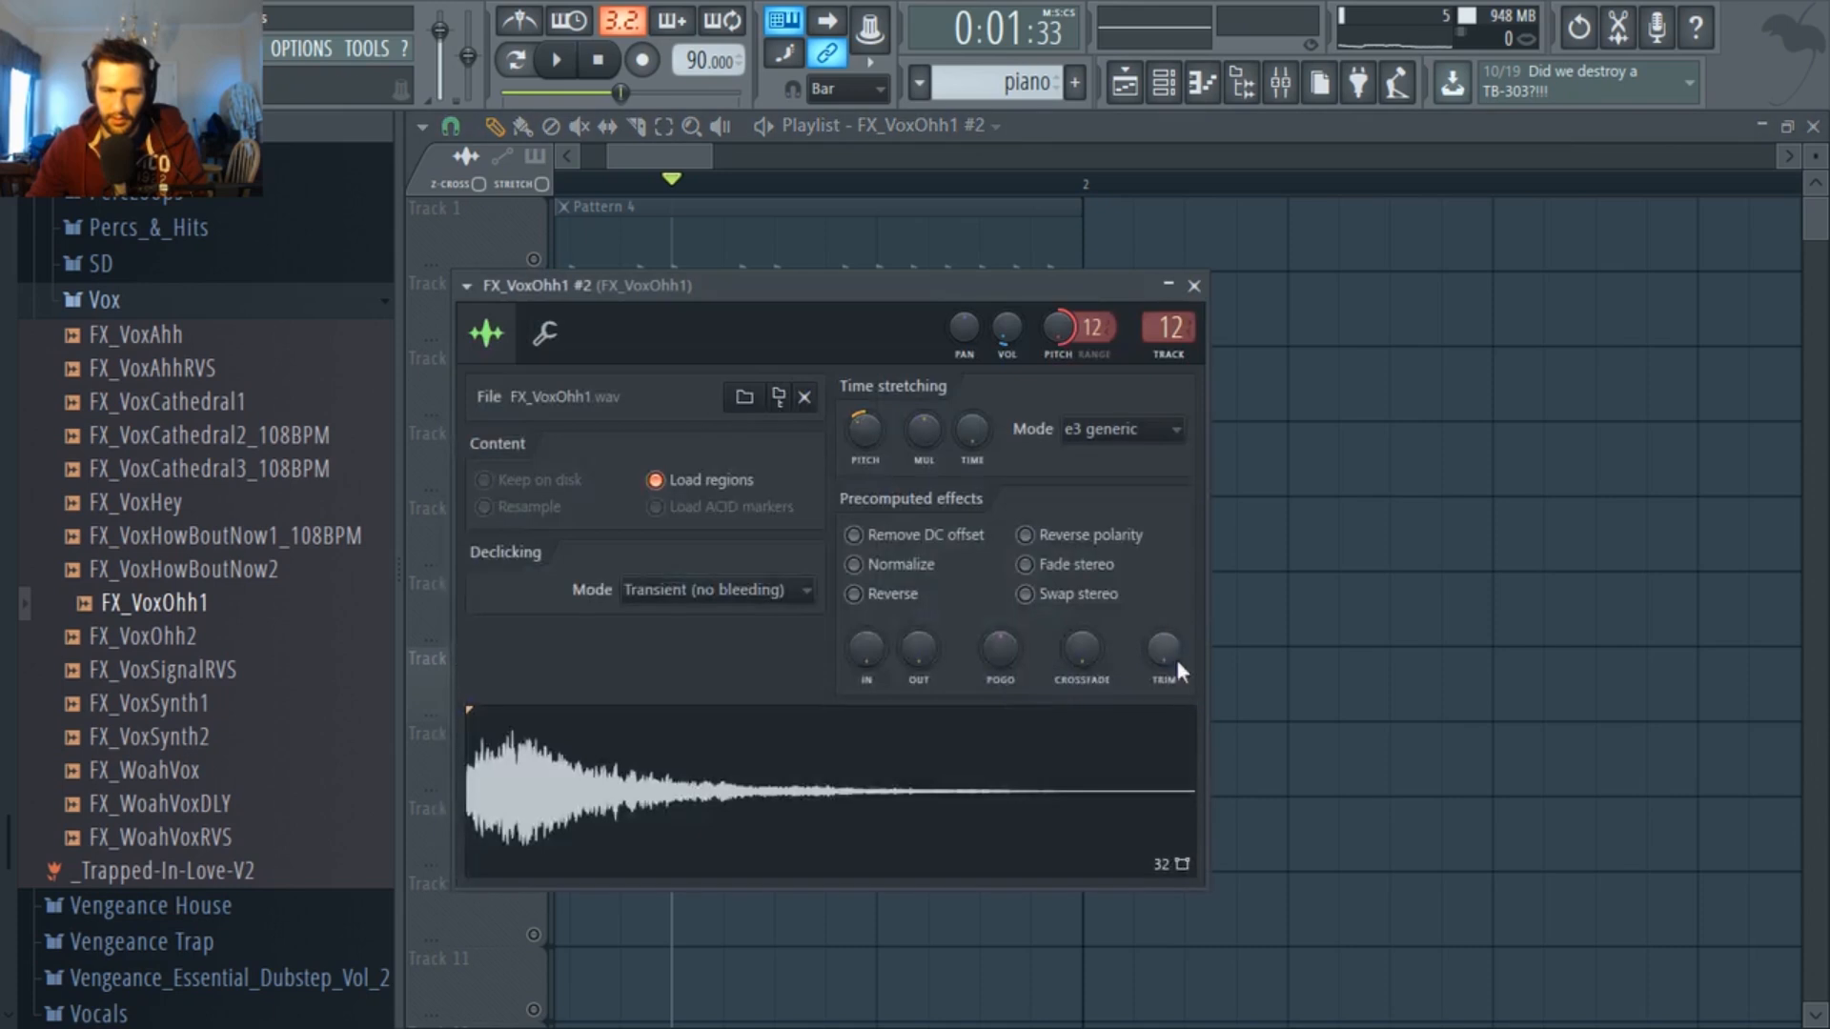
Set the FX_VoxOhh1 #2 channel's time-stretching mode to Stretch and trim its clip at the end of bar 1.
click(1117, 431)
click(1101, 511)
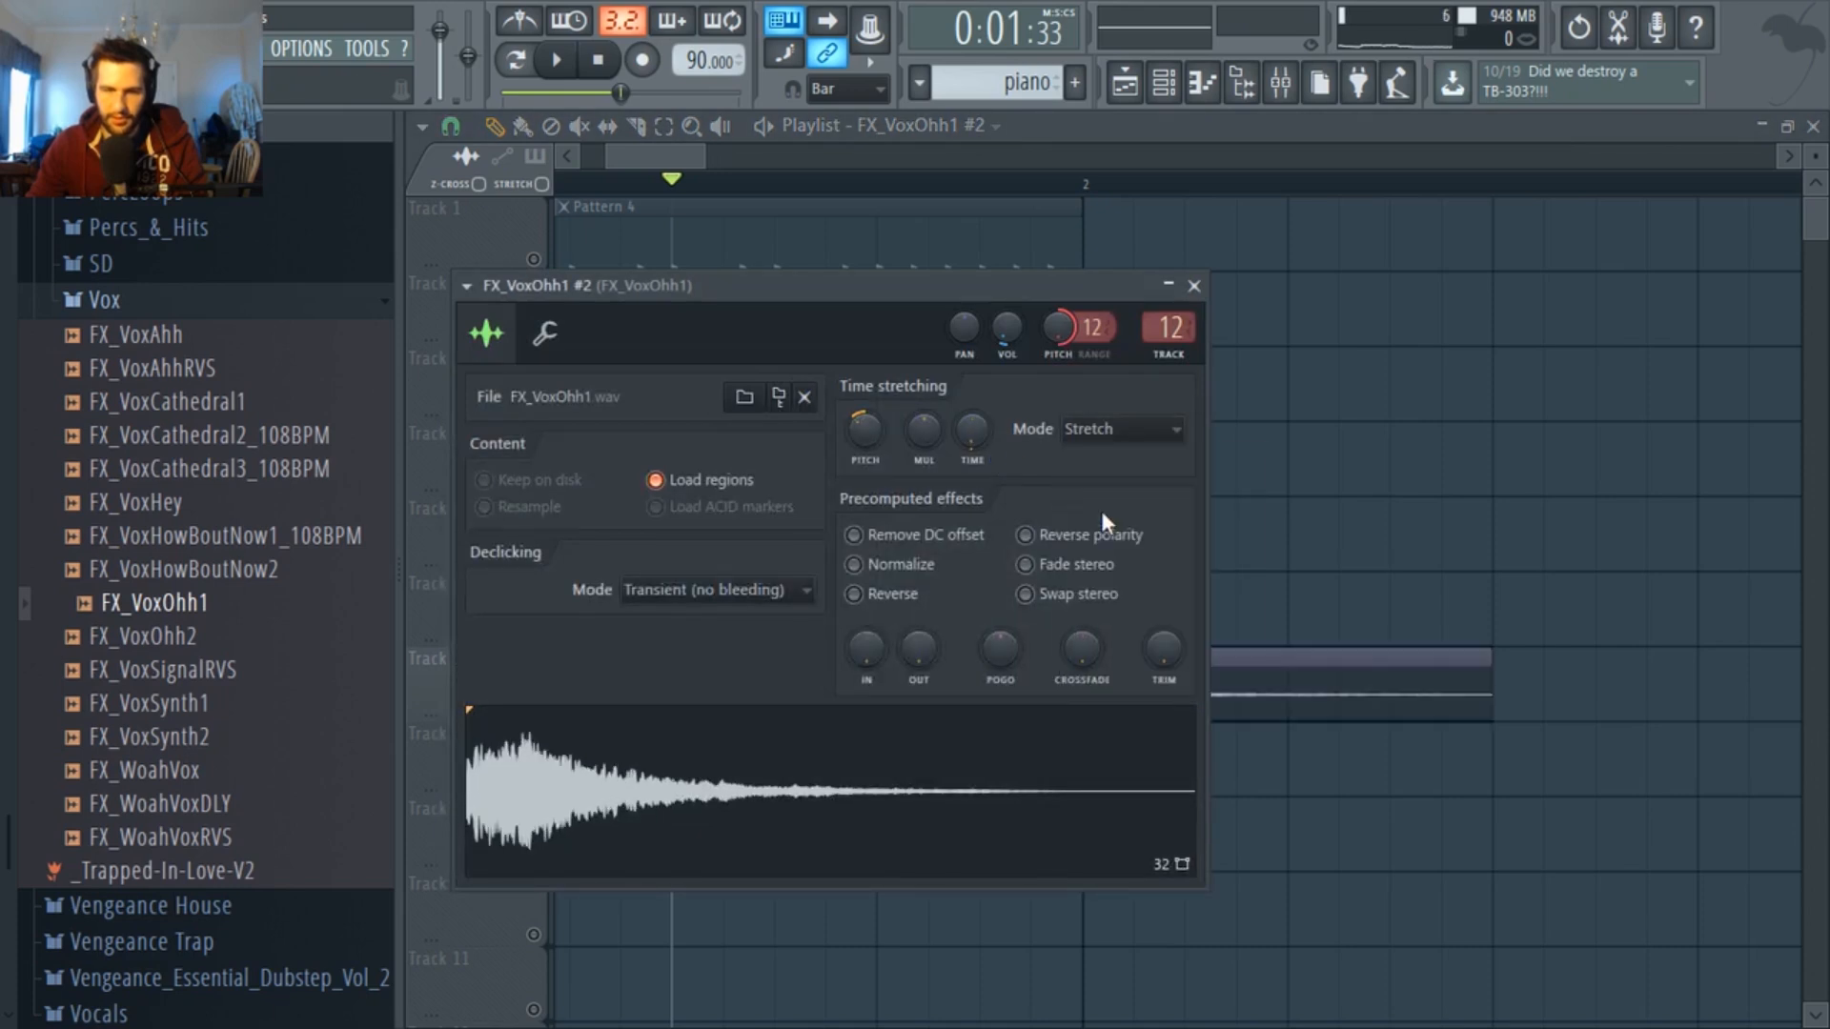
click(741, 143)
key(space)
key(space)
drag(1491, 694, 1078, 667)
Enable Track 6 alongside Track 7 and play both FX_VoxOhh1 layers together.
click(530, 633)
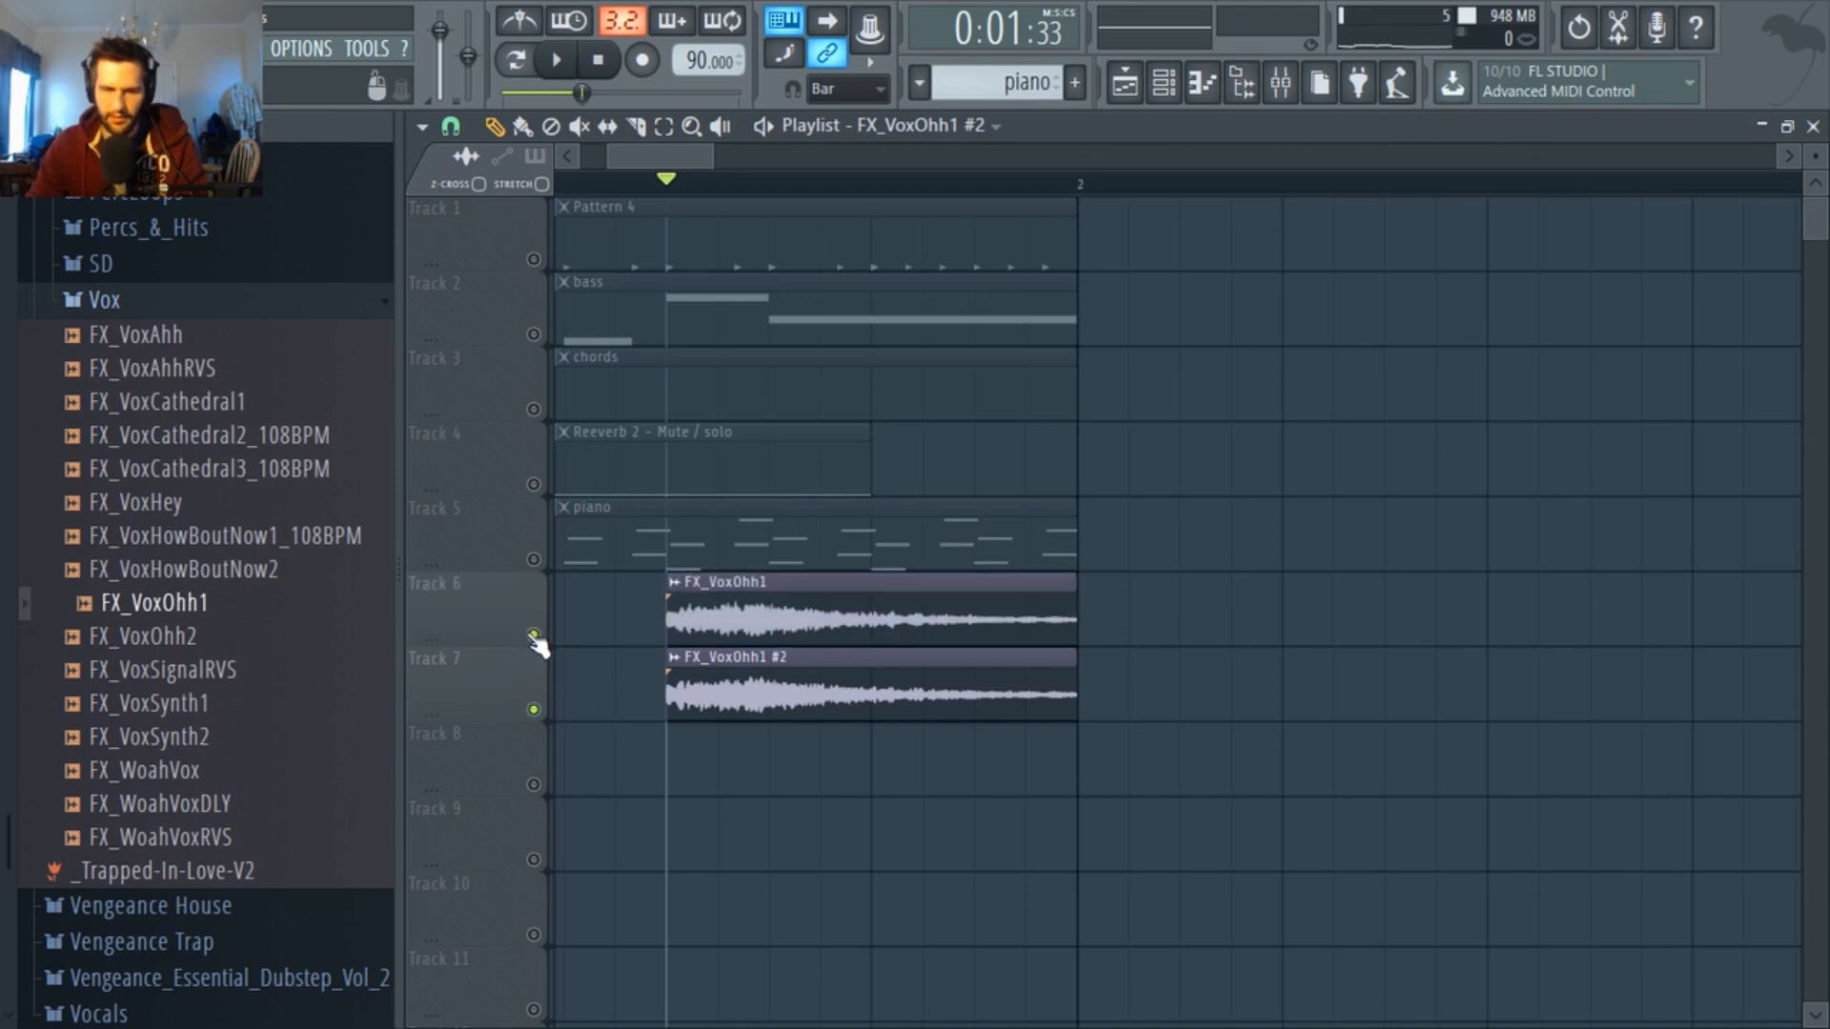
key(space)
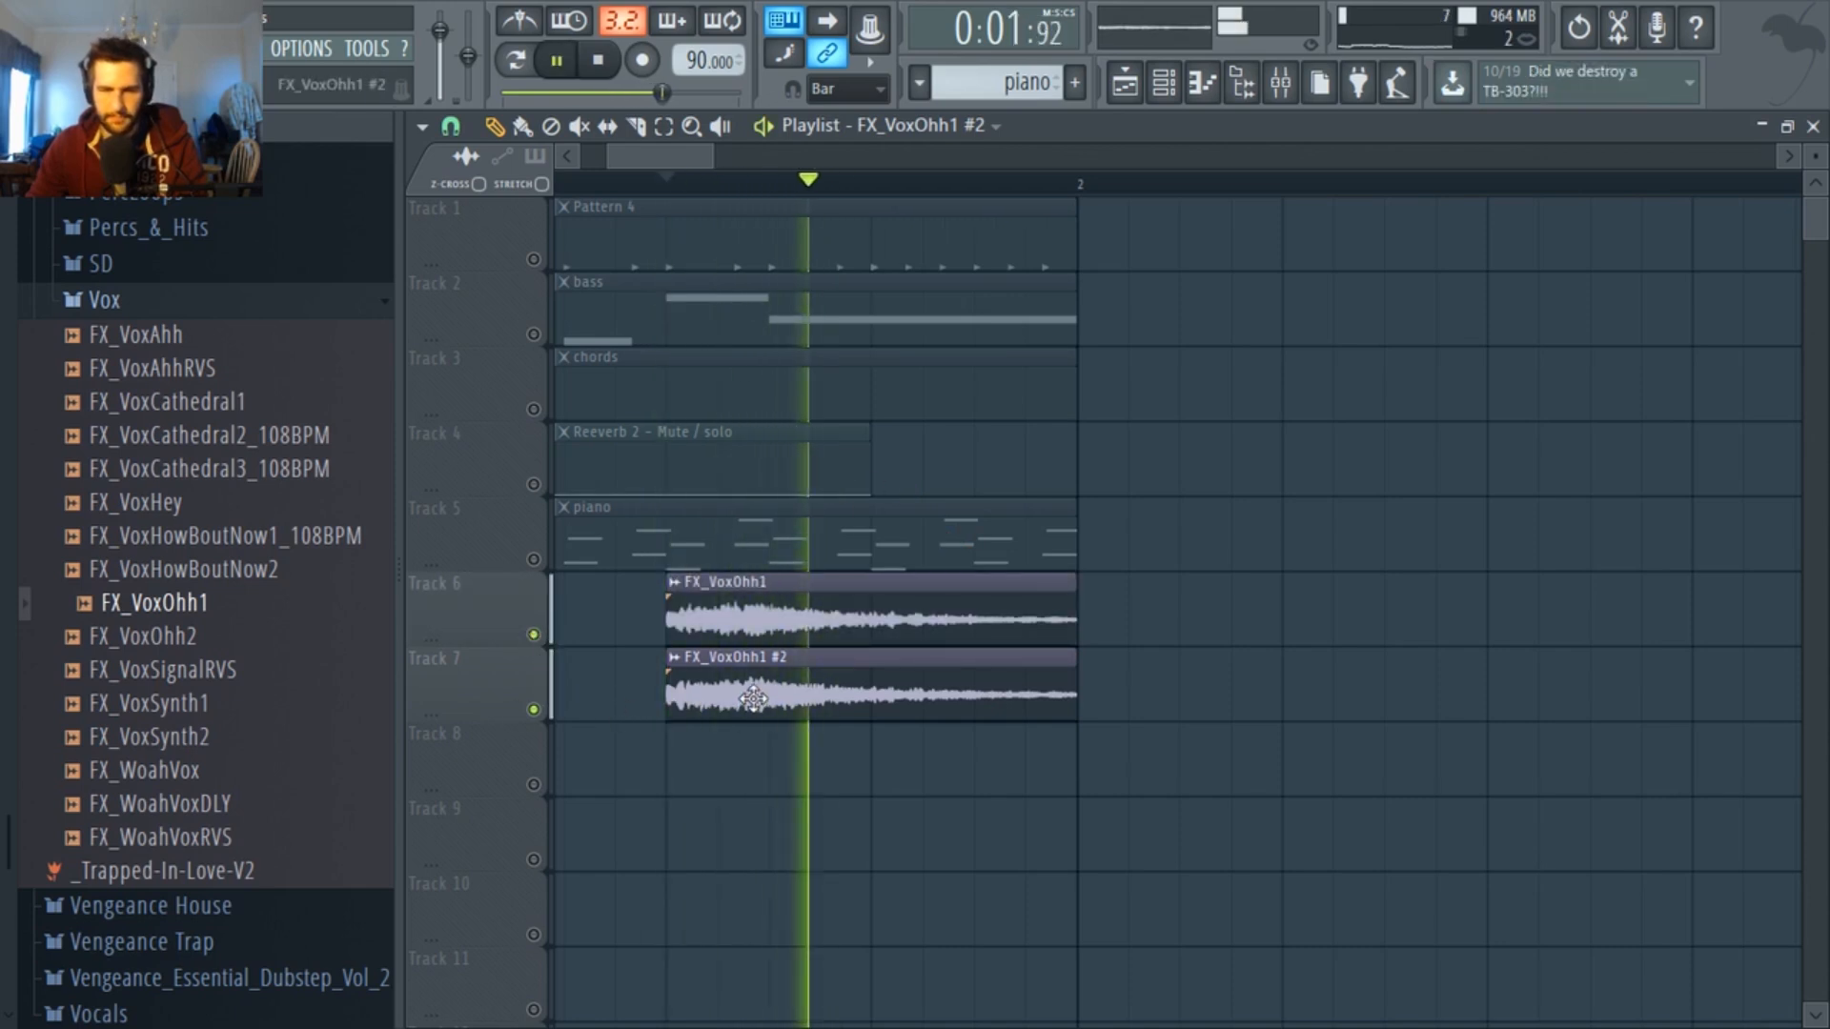
ctrl+scroll(763, 734, down, 3)
key(space)
Move the FX_VoxOhh1 #2 clip to the start of bar 1 and play it with all tracks enabled.
drag(737, 716, 623, 719)
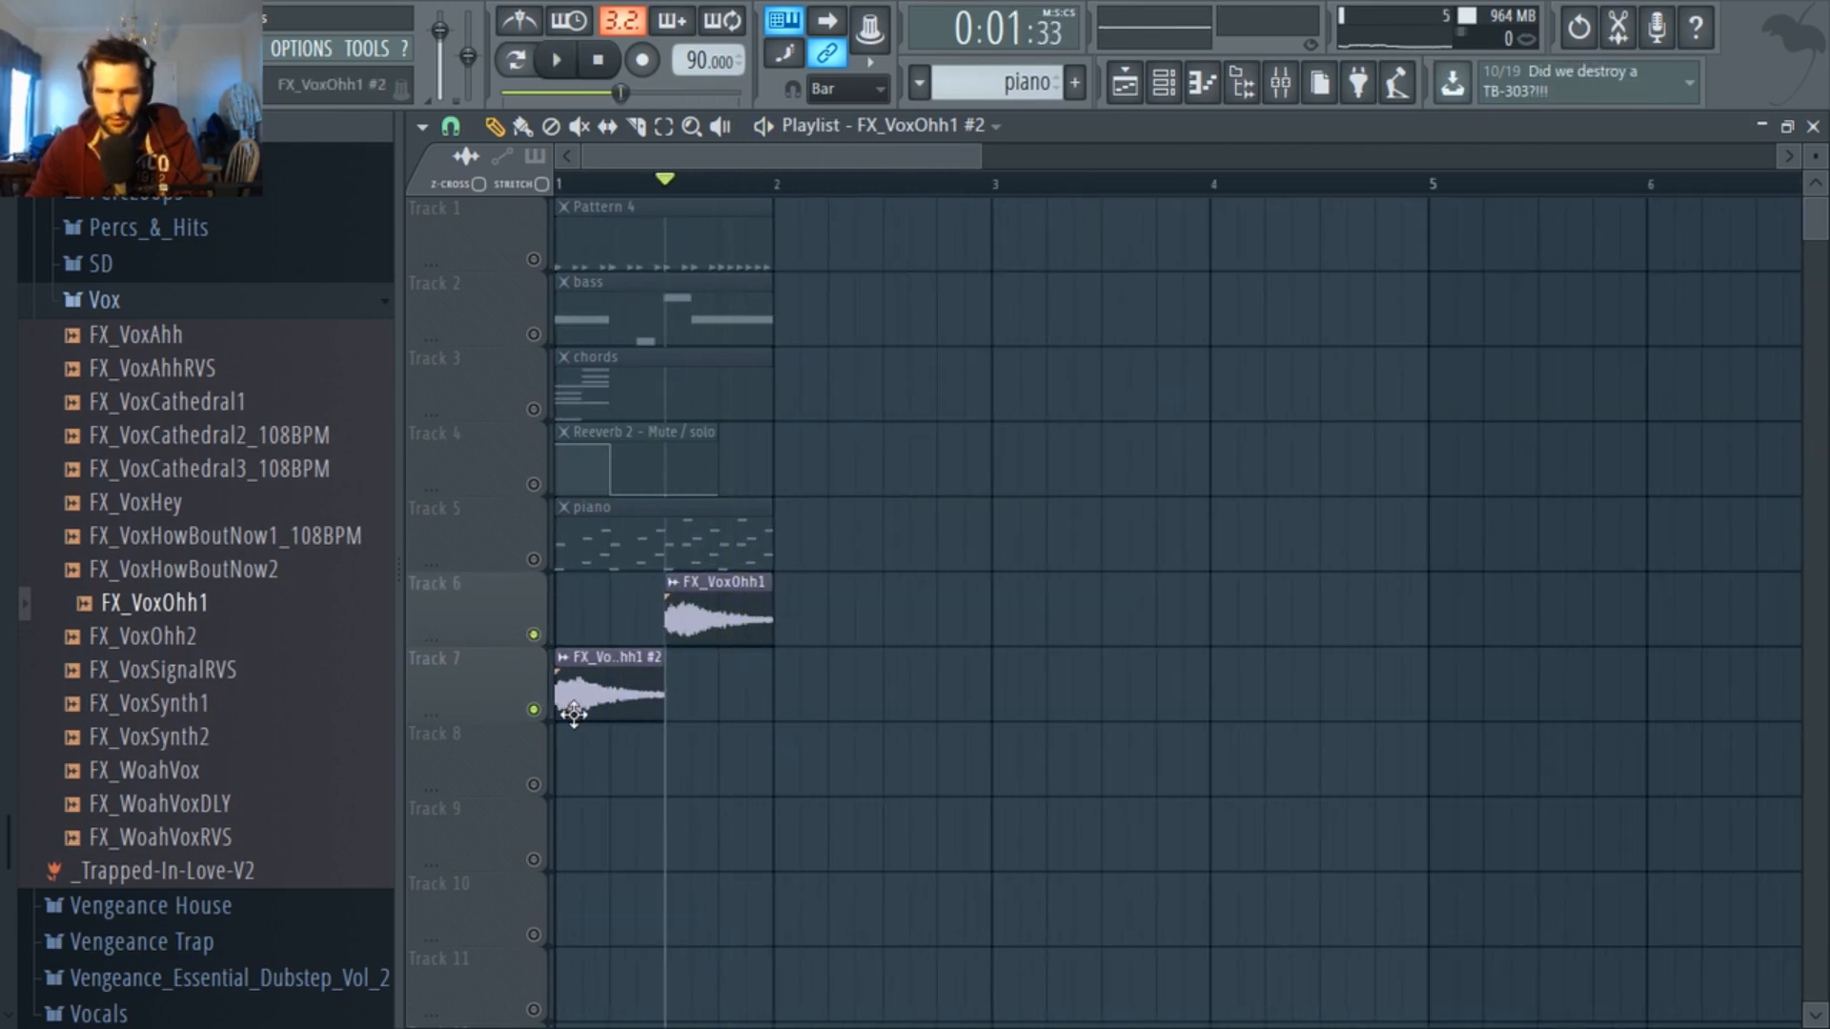
right_click(533, 709)
click(570, 181)
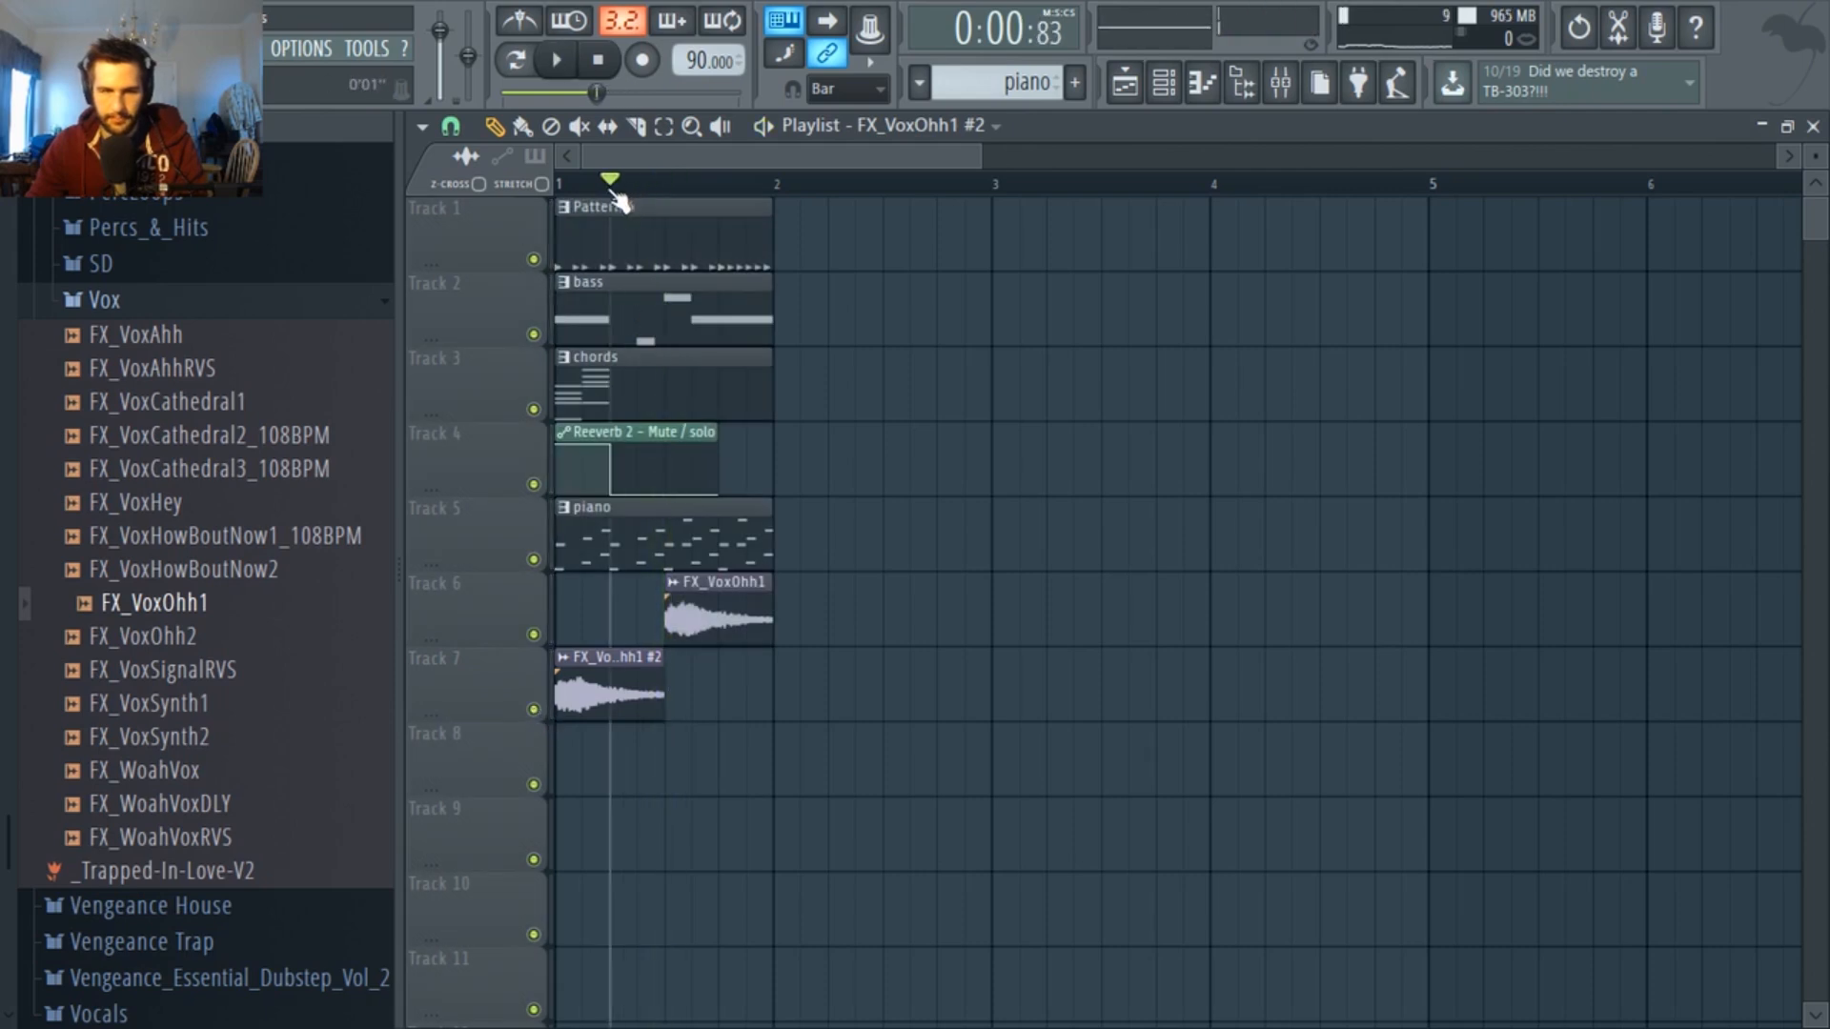
key(space)
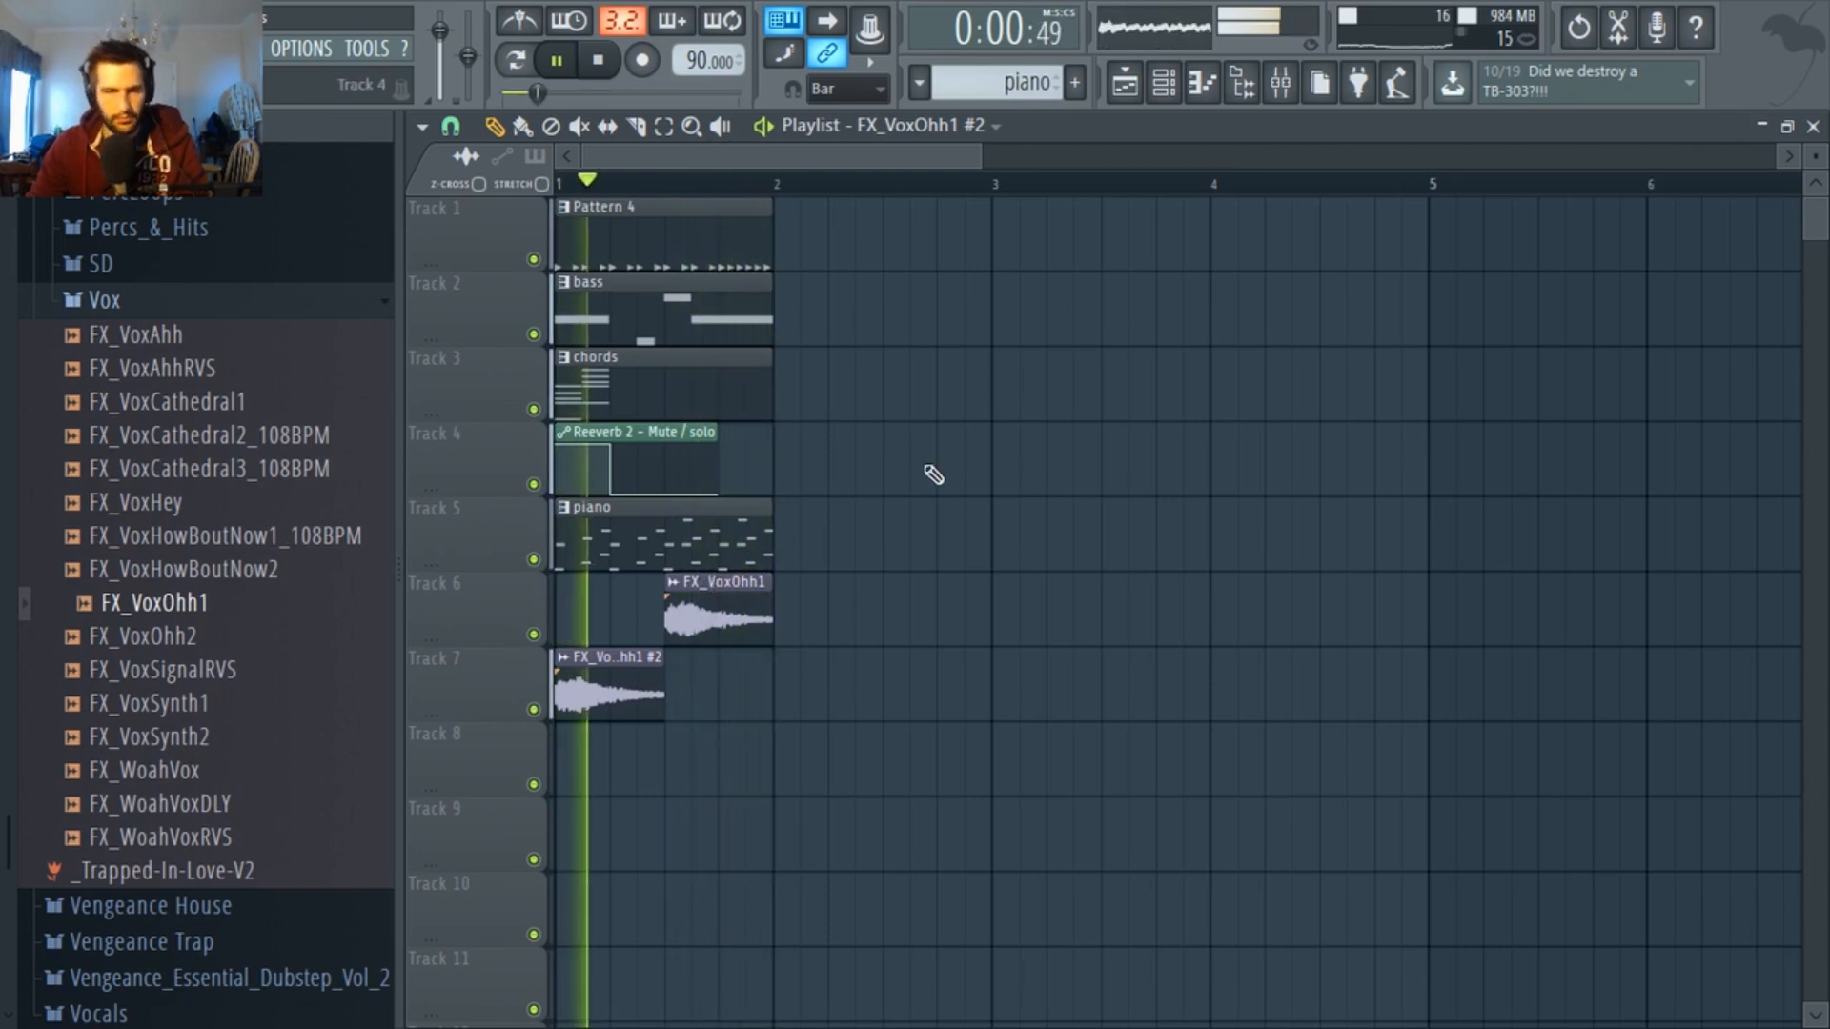
Route the FX_VoxOhh1 #2 channel to the FX_VoxOhh1 mixer track, insert 12.
double_click(636, 710)
click(1178, 332)
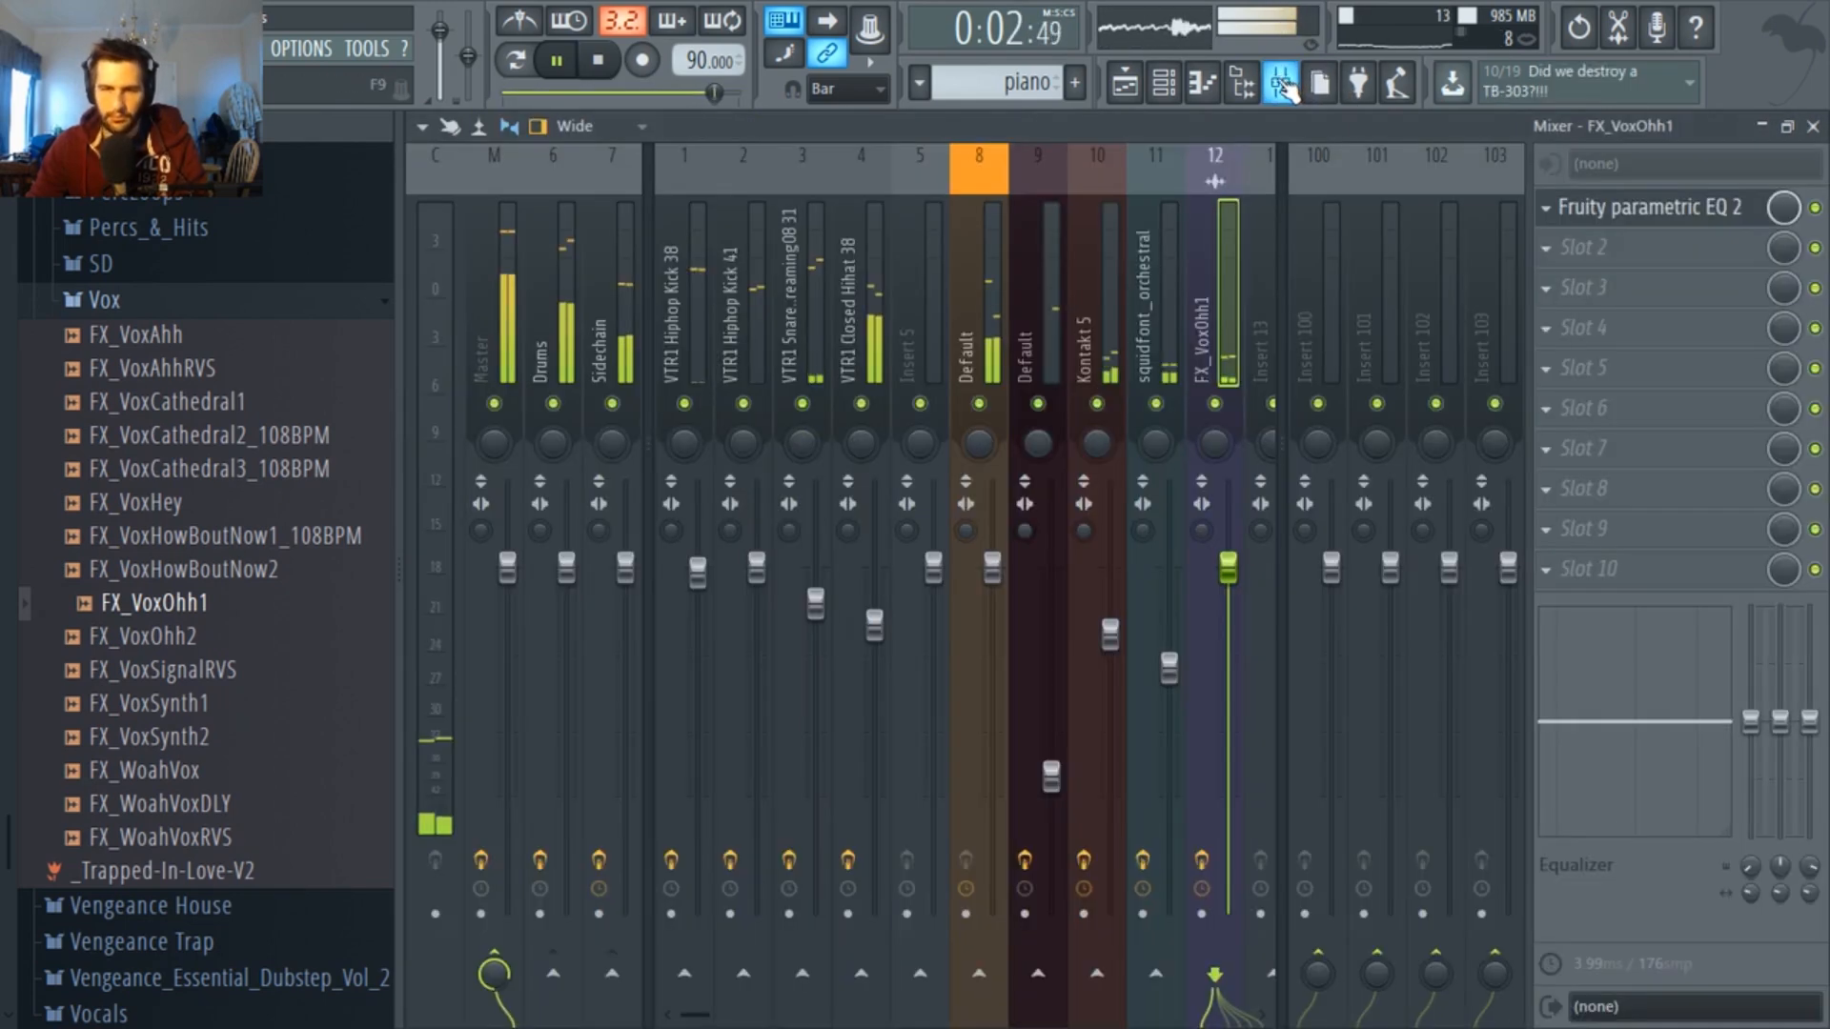
right_click(1199, 345)
mouse_move(1348, 359)
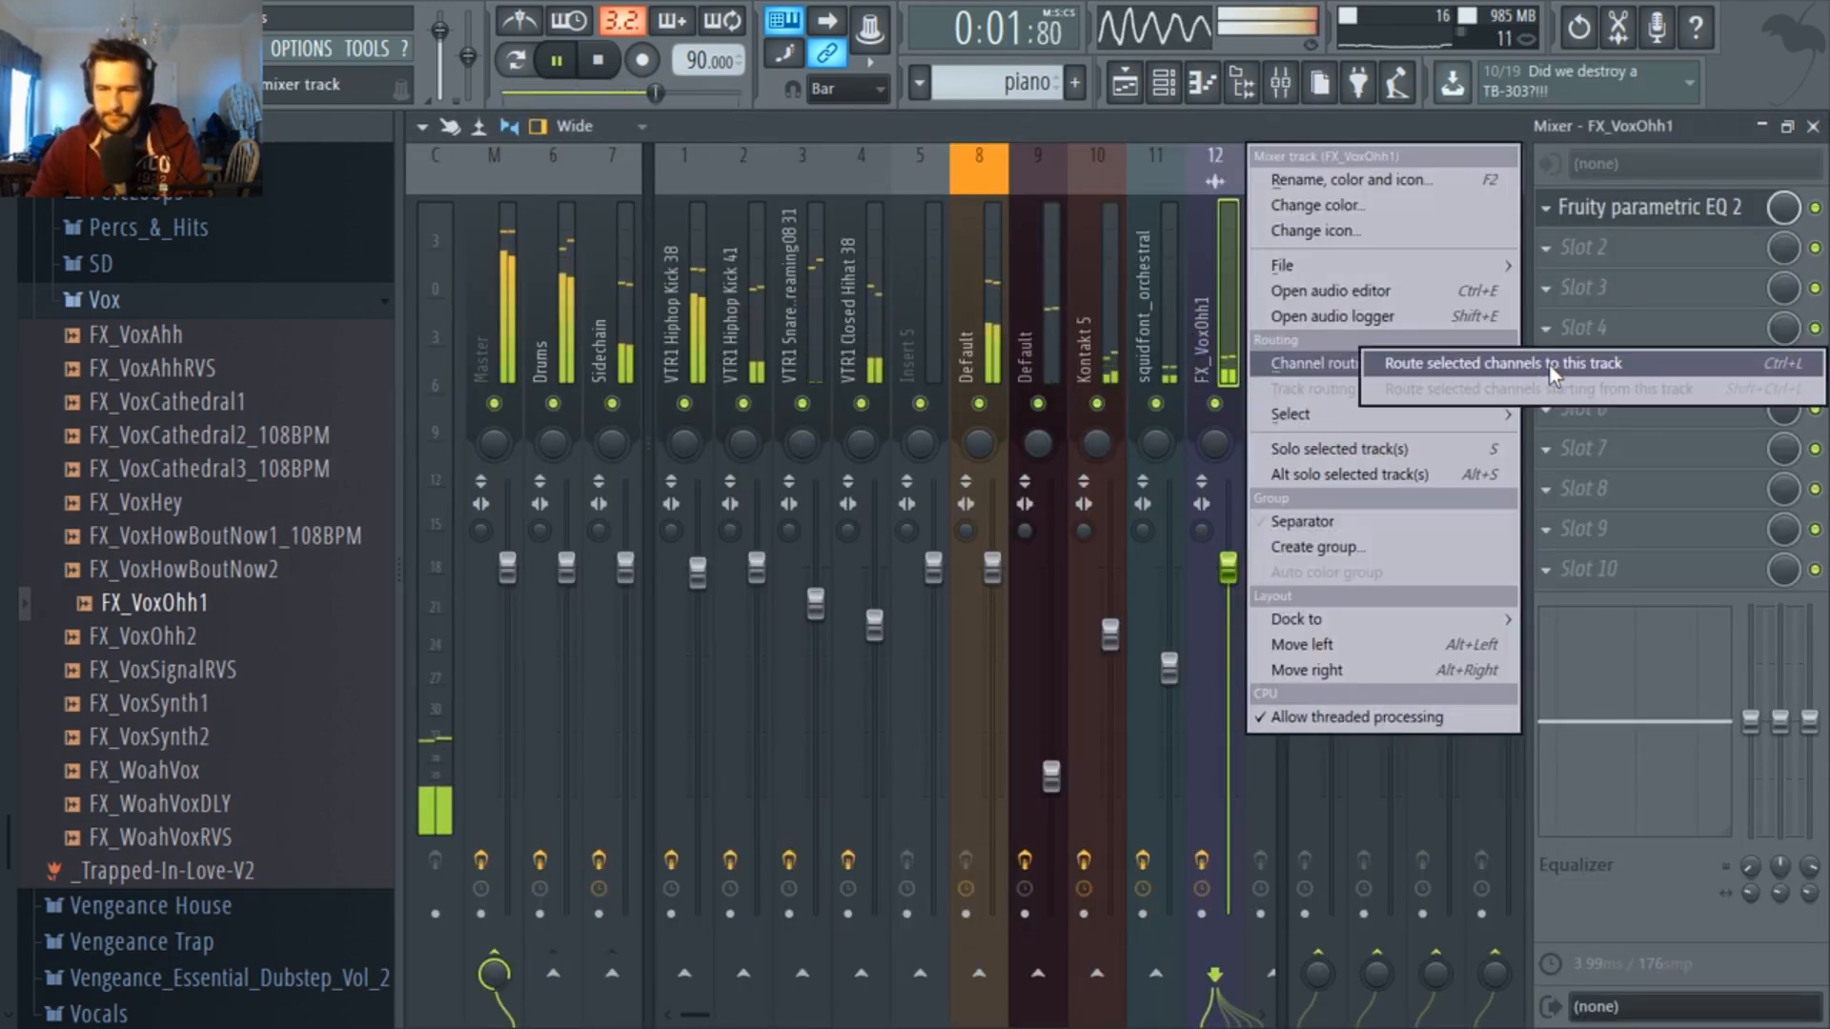
click(1634, 359)
Add Fruity WaveShaper to the FX_VoxOhh1 mixer track, lower its fader, and audition the track in solo.
key(space)
key(space)
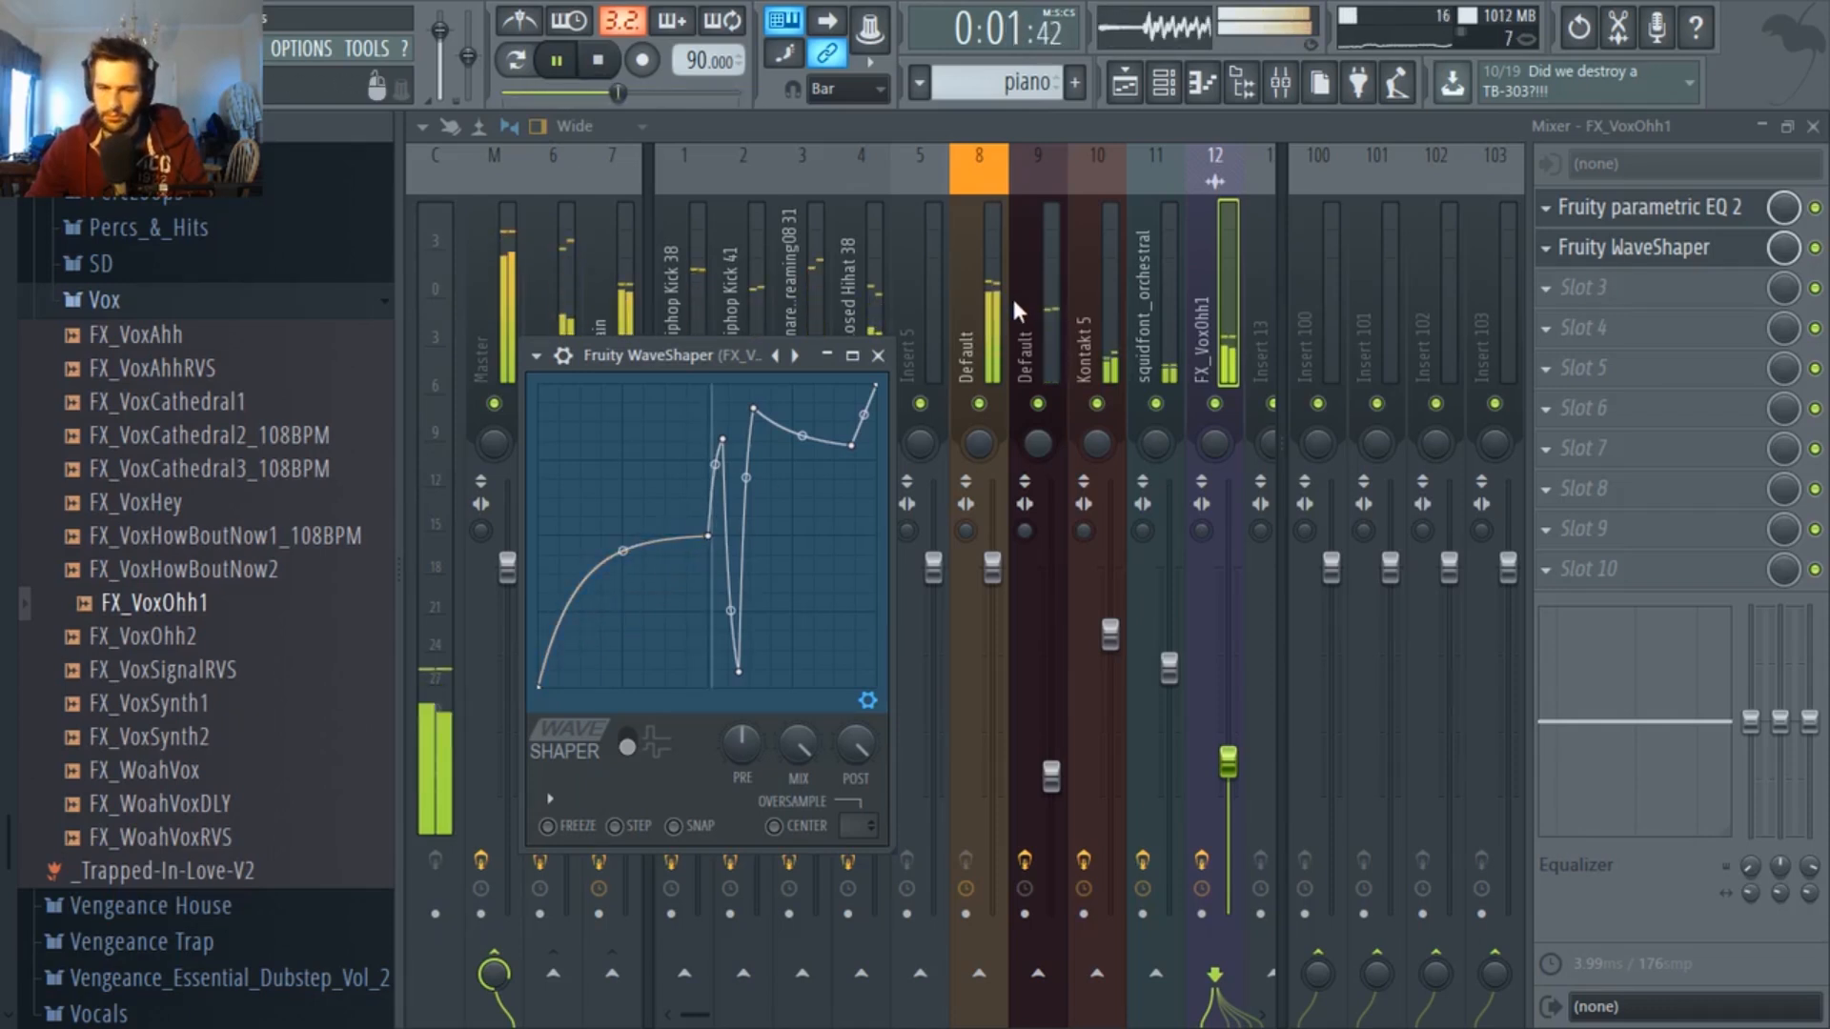
right_click(1222, 407)
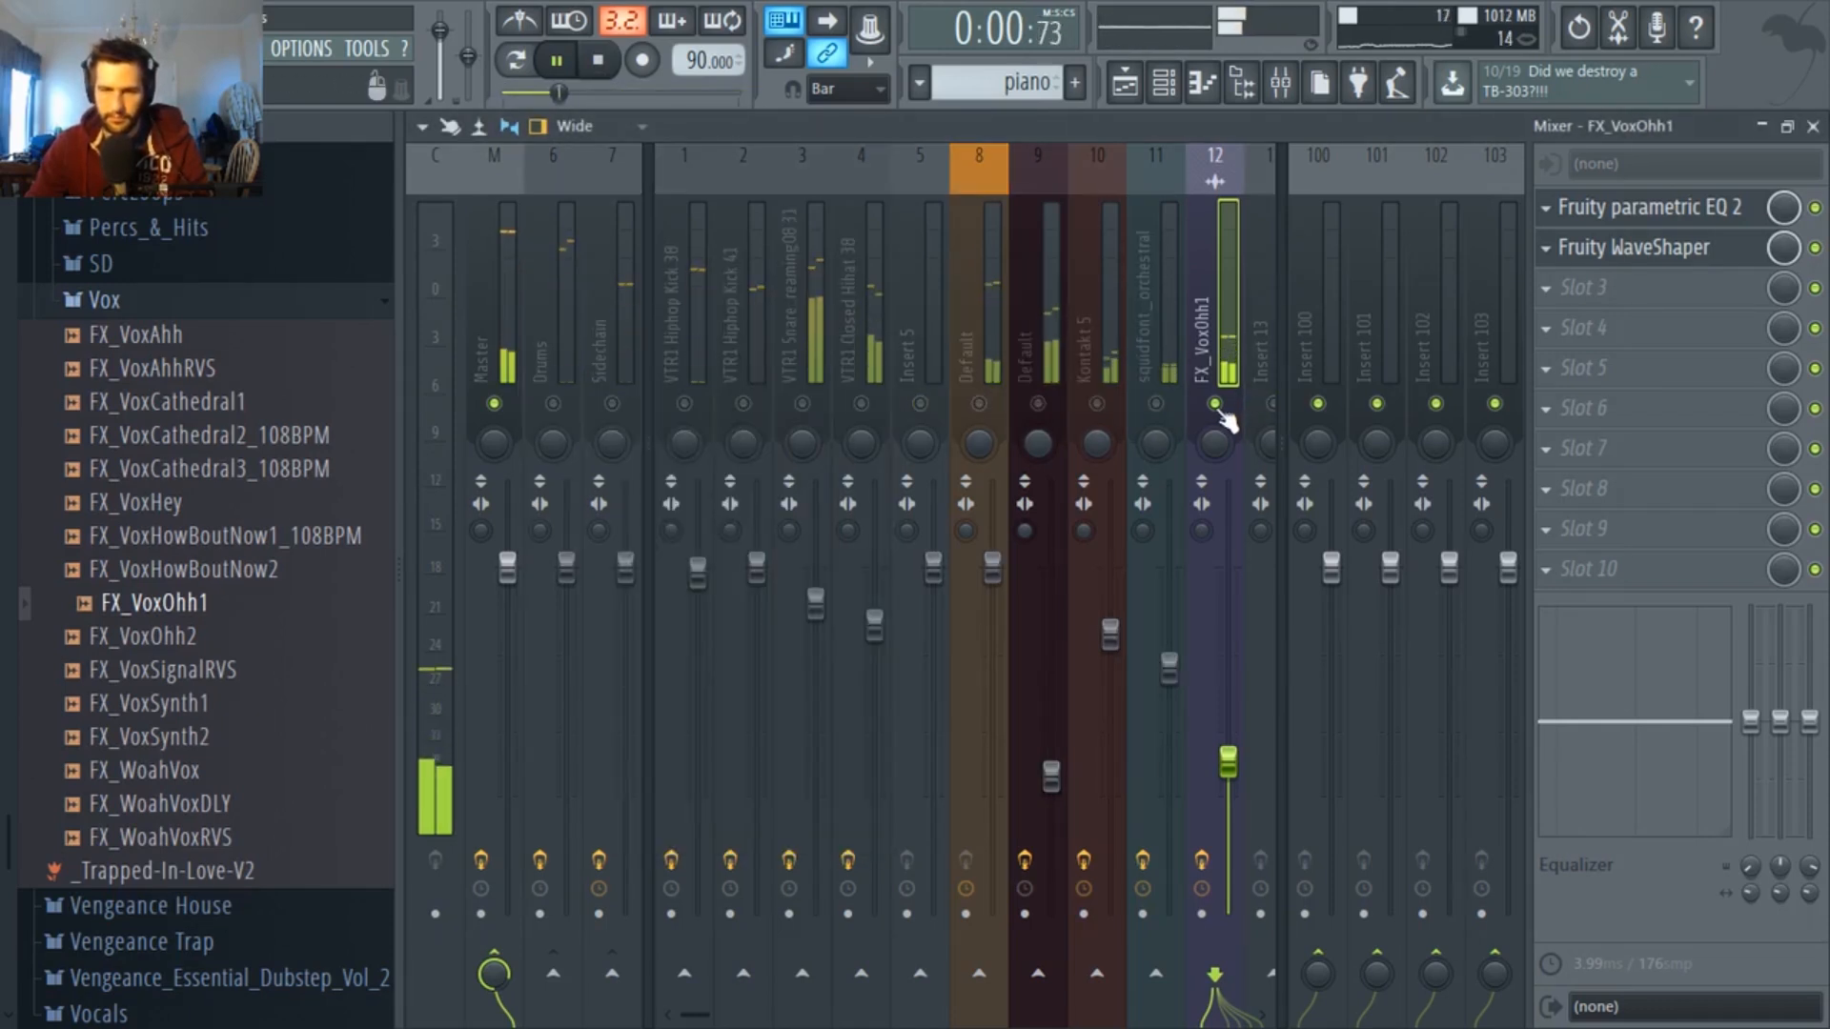
key(space)
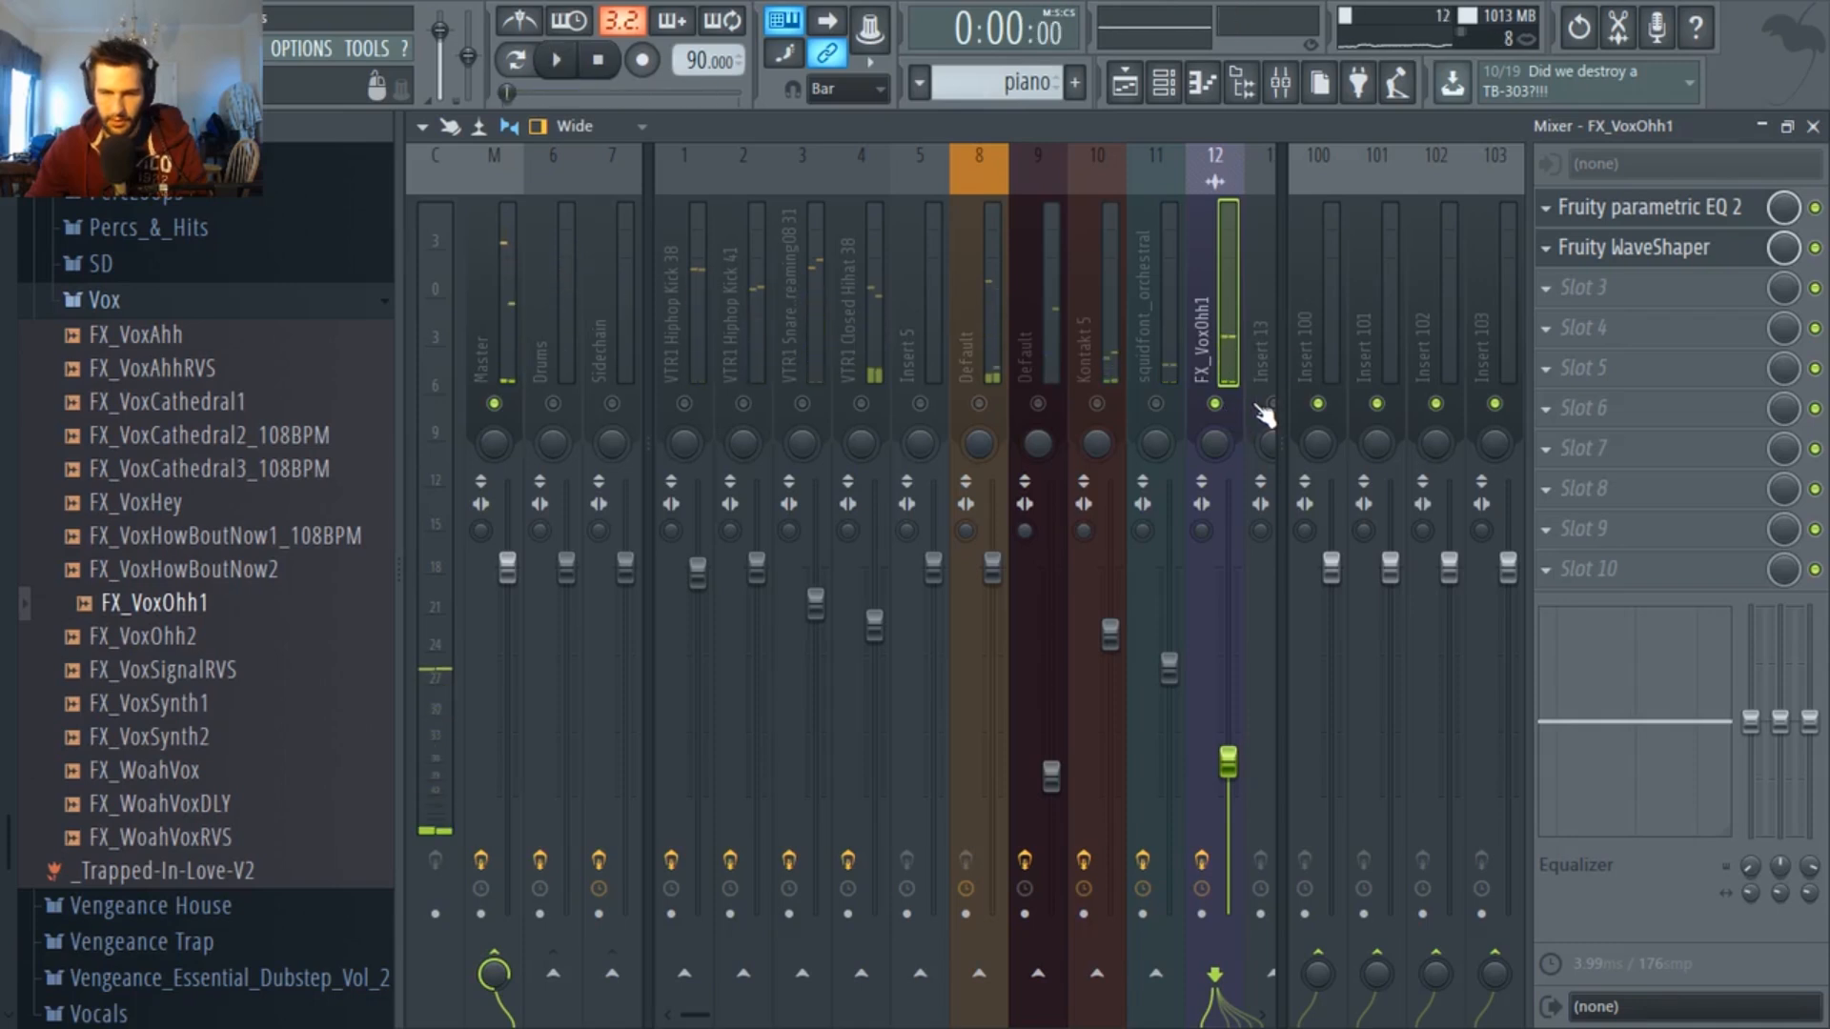
right_click(1214, 403)
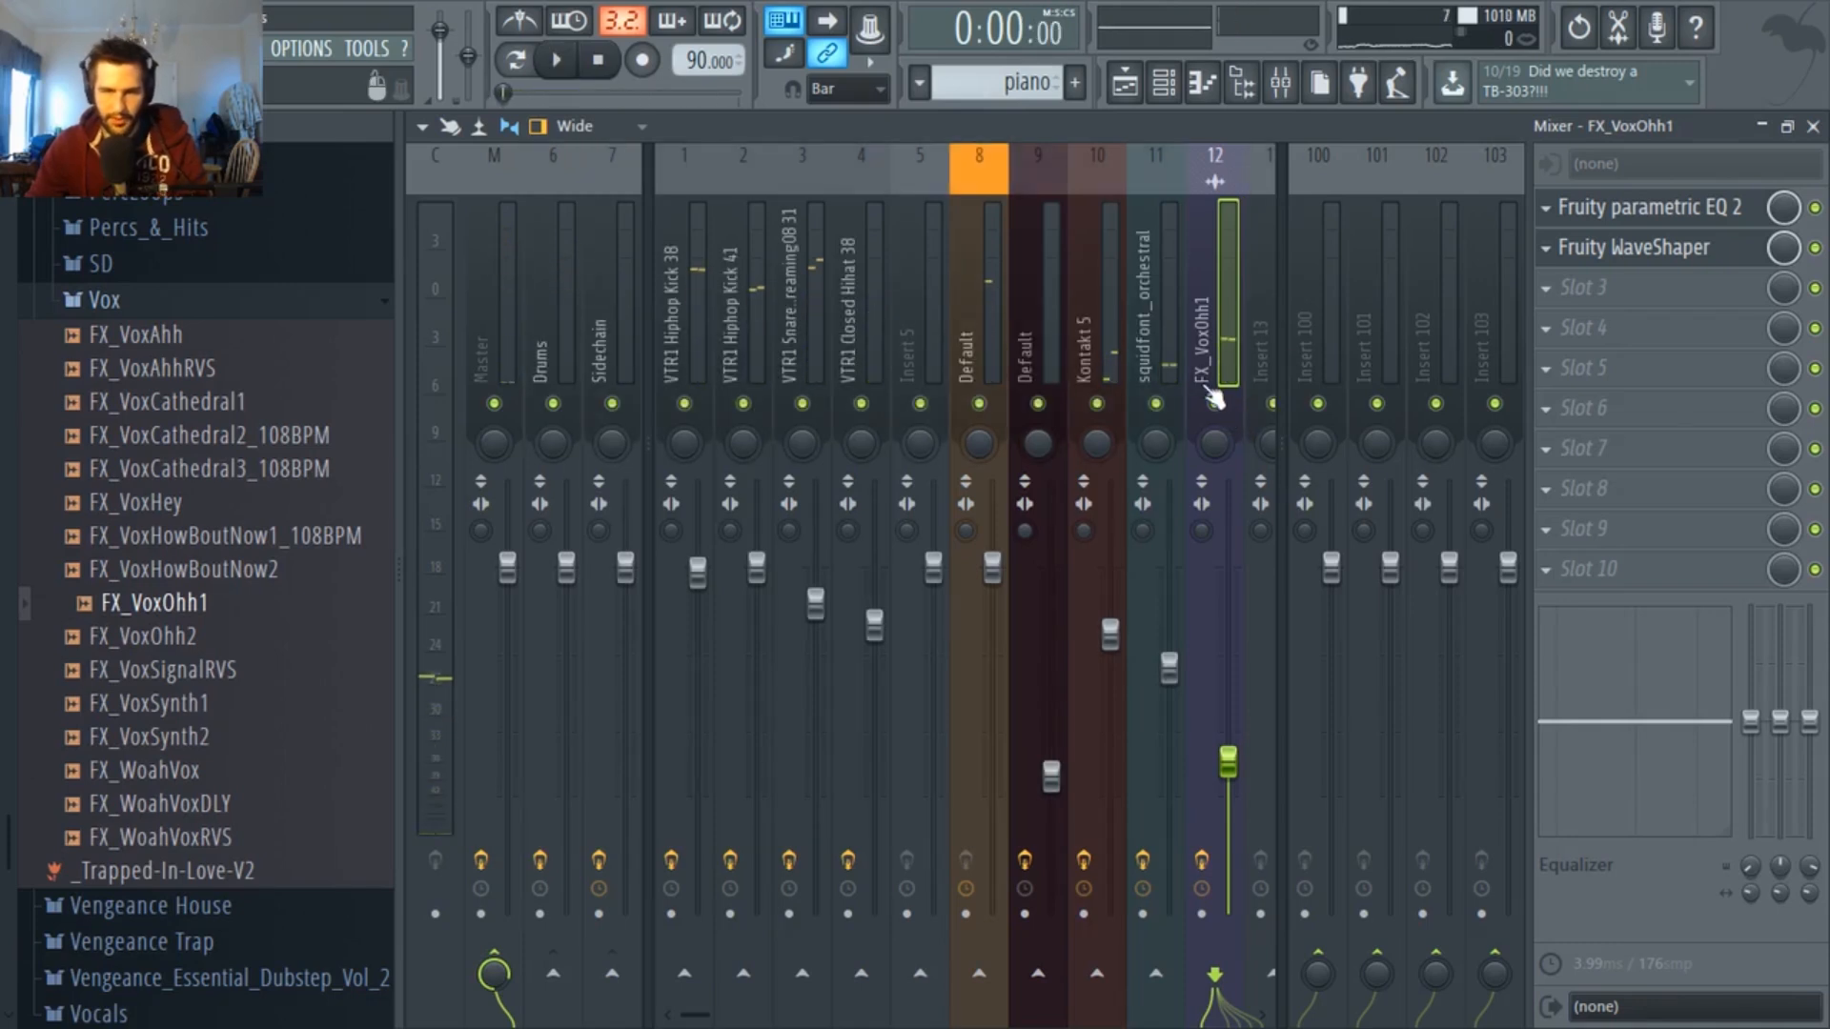
In the playlist, move the FX_VoxOhh1 #2 clip up to Track 6 before the first vocal clip during playback, and stop.
click(1134, 79)
scroll(836, 610, down, 3)
key(space)
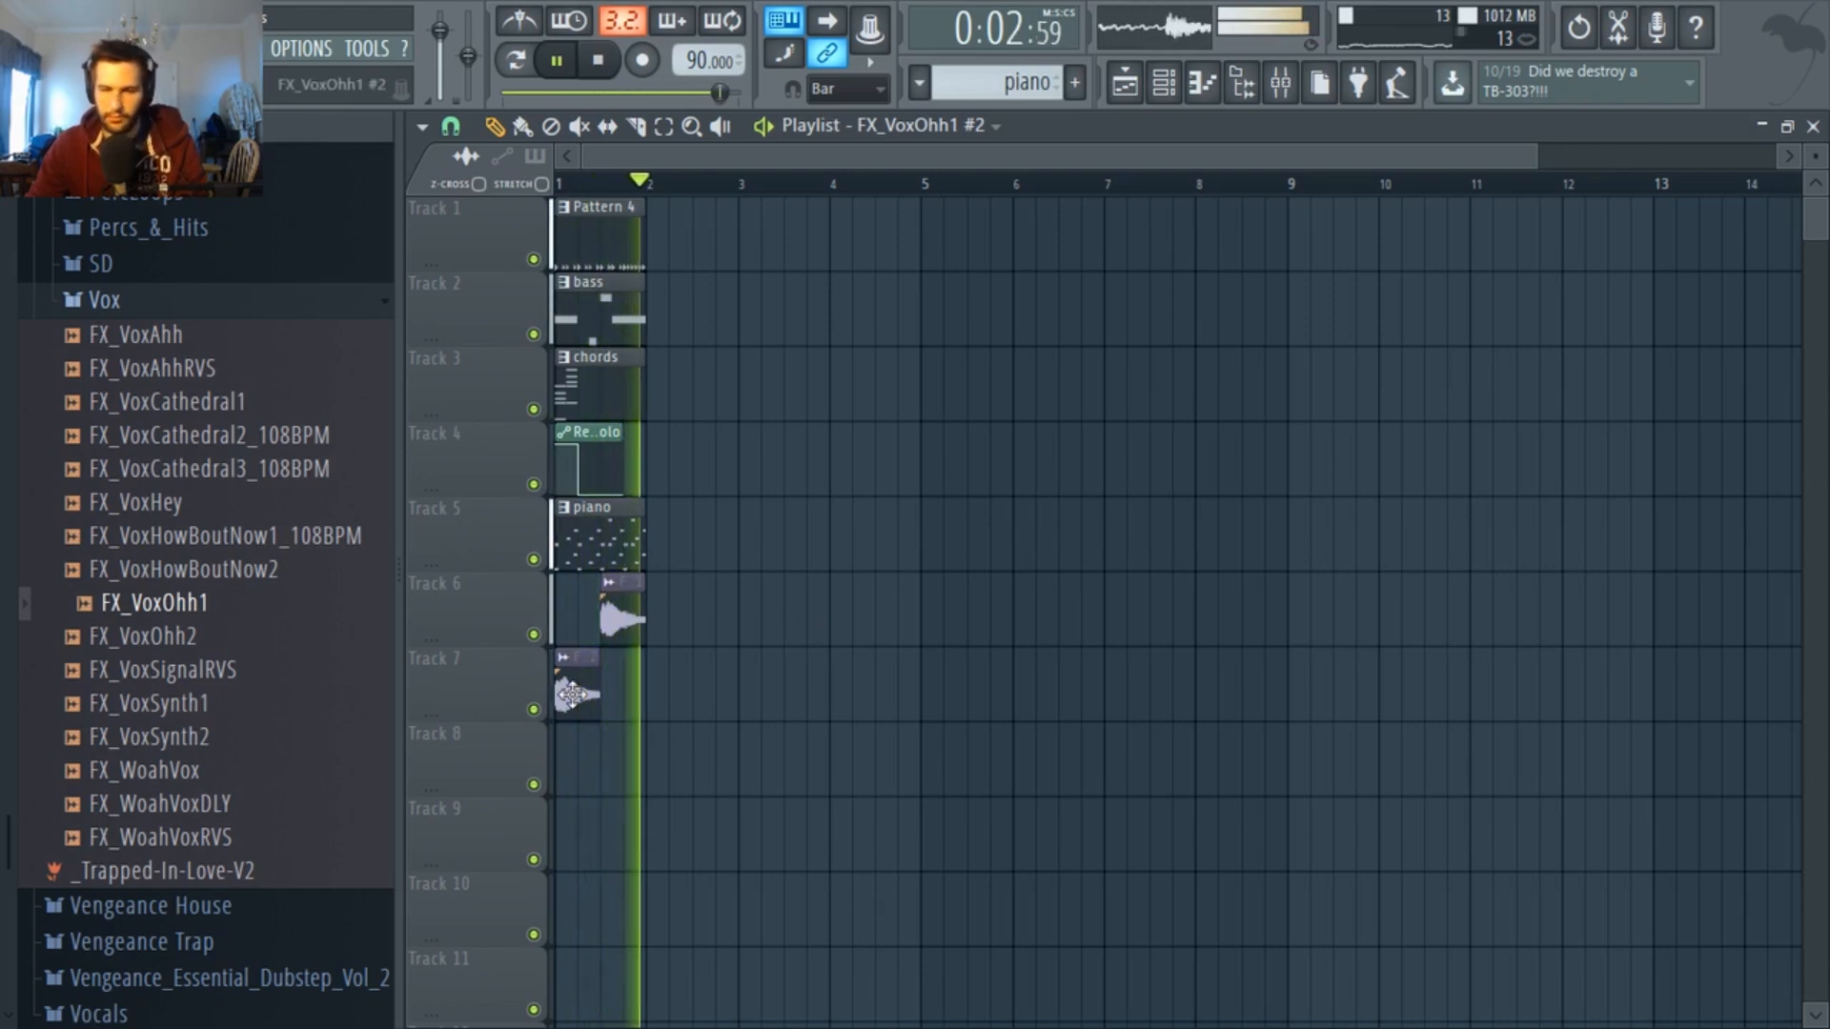
drag(561, 686, 561, 621)
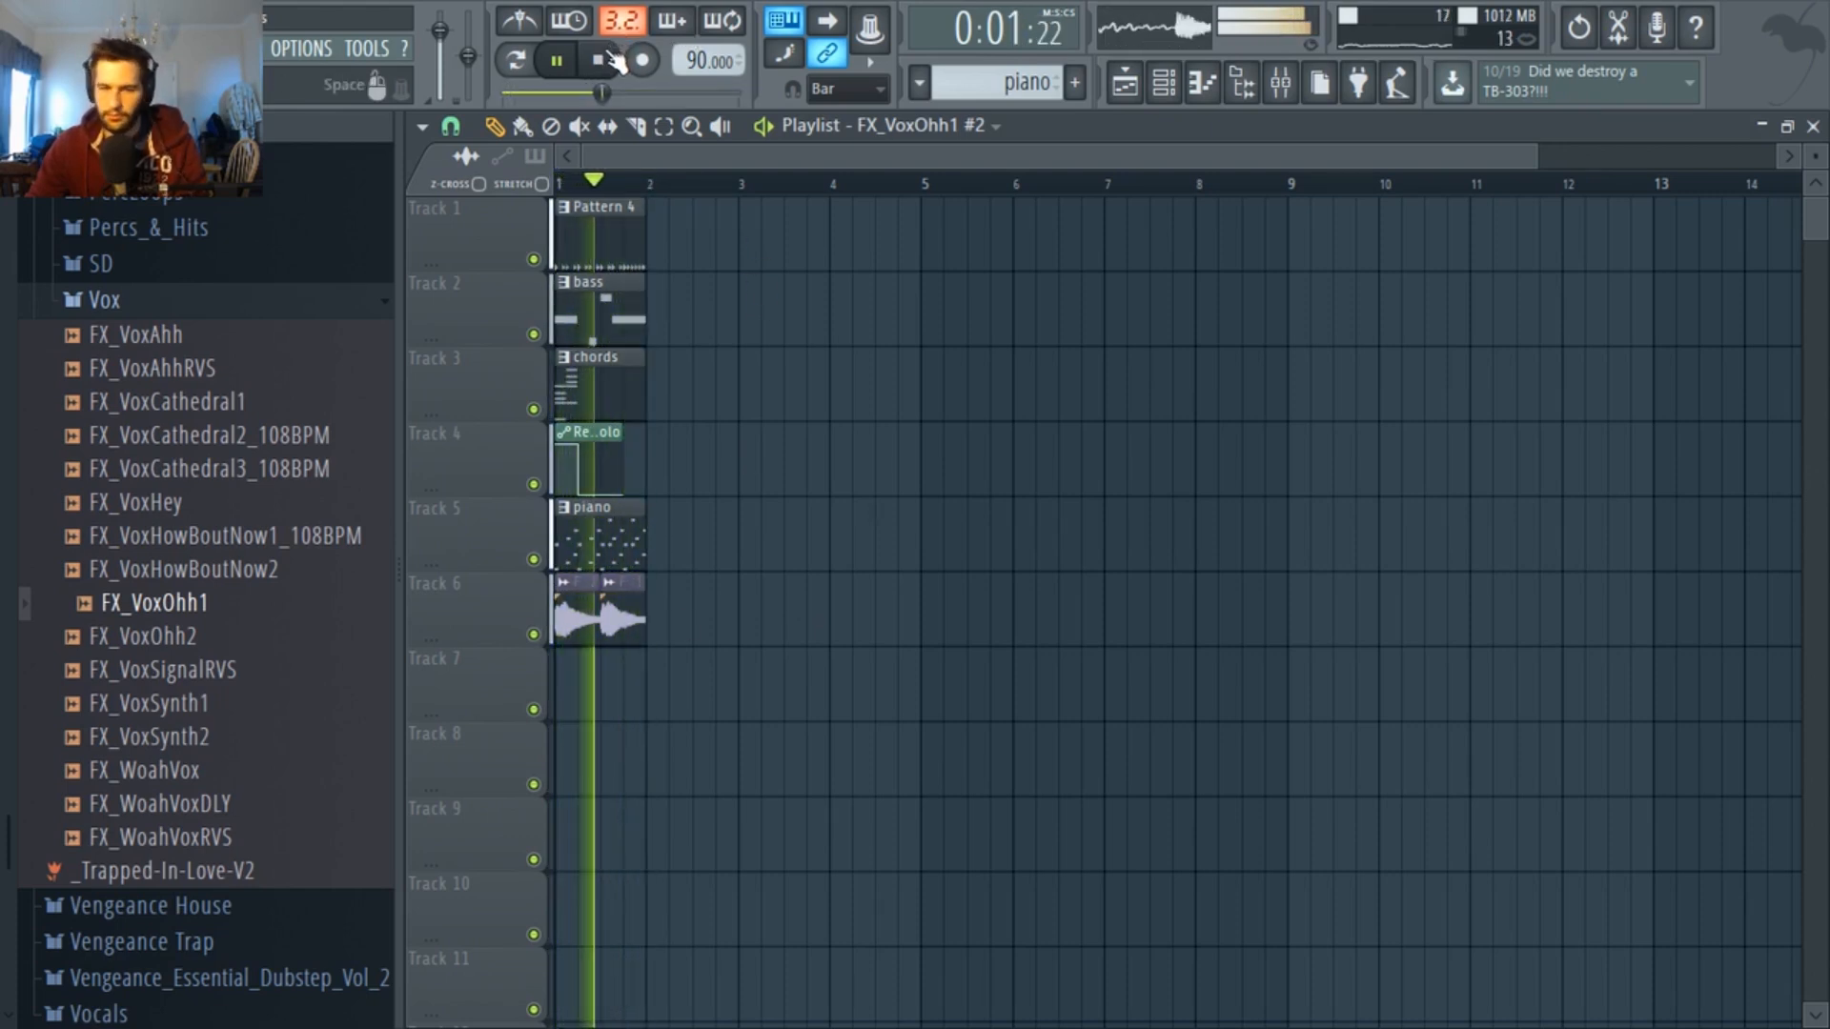
click(603, 60)
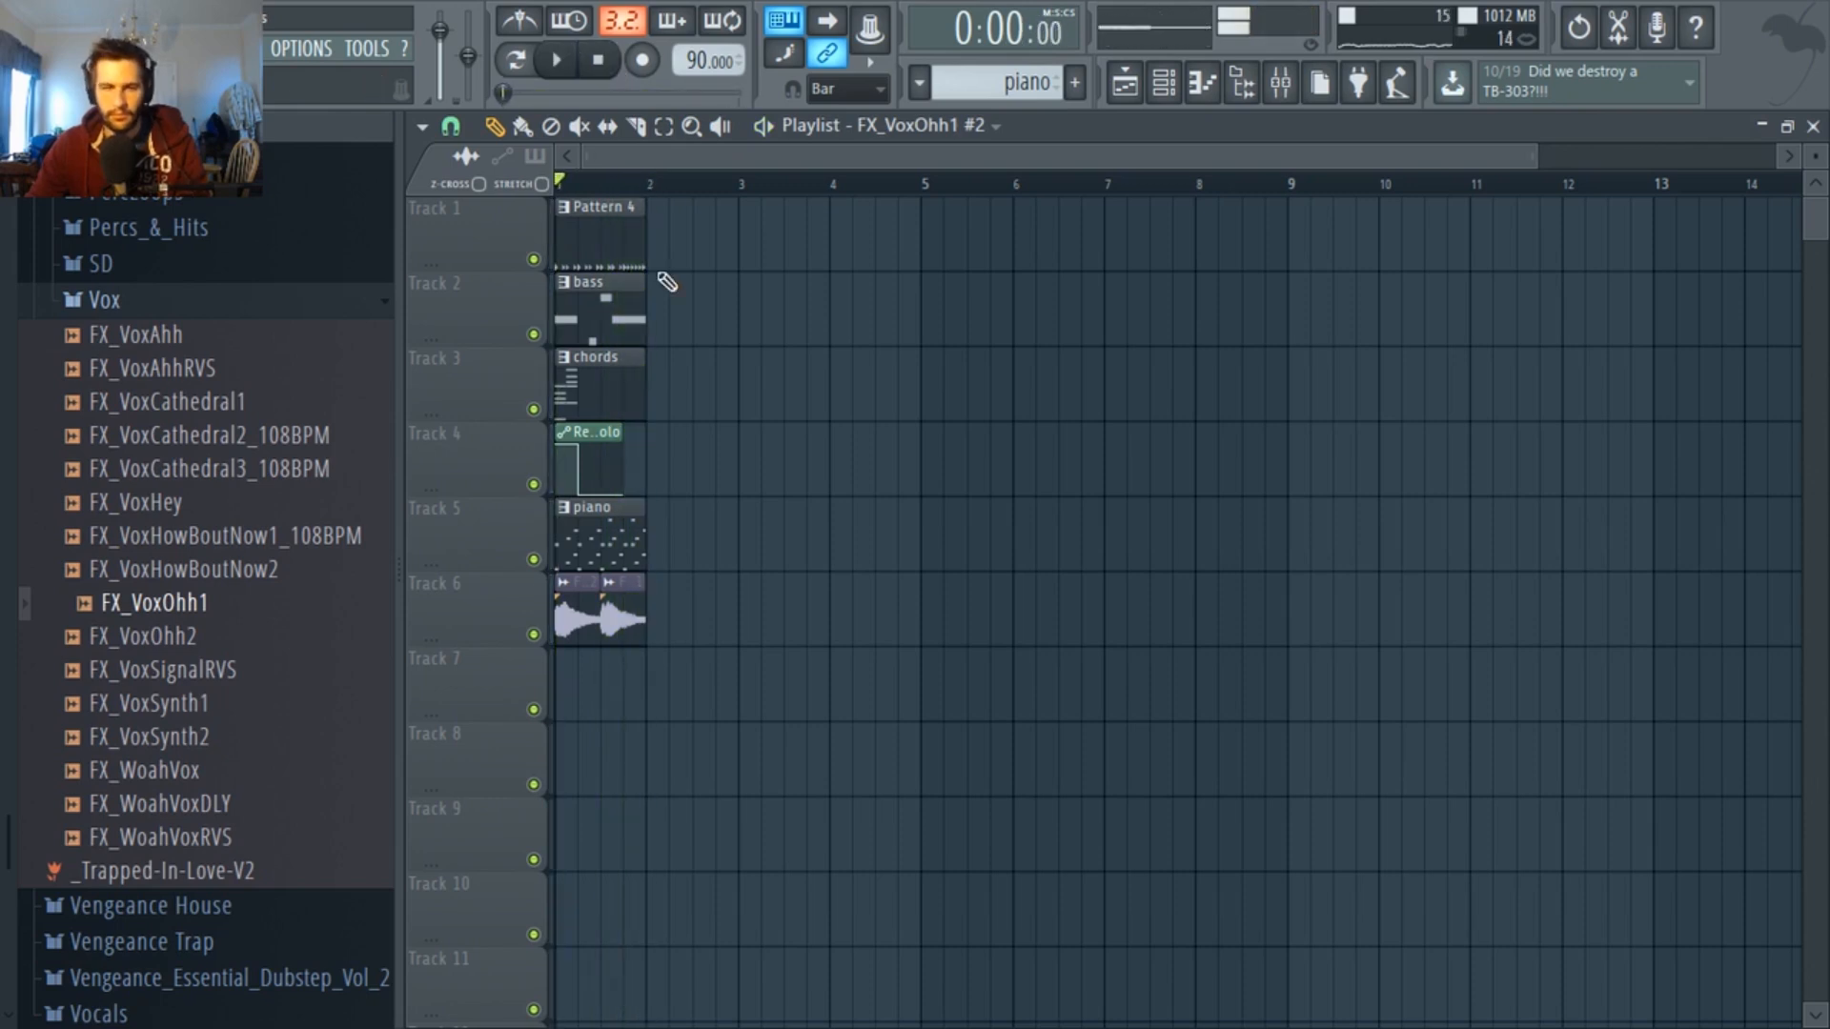
scroll(780, 696, up, 3)
scroll(1038, 160, left, 2)
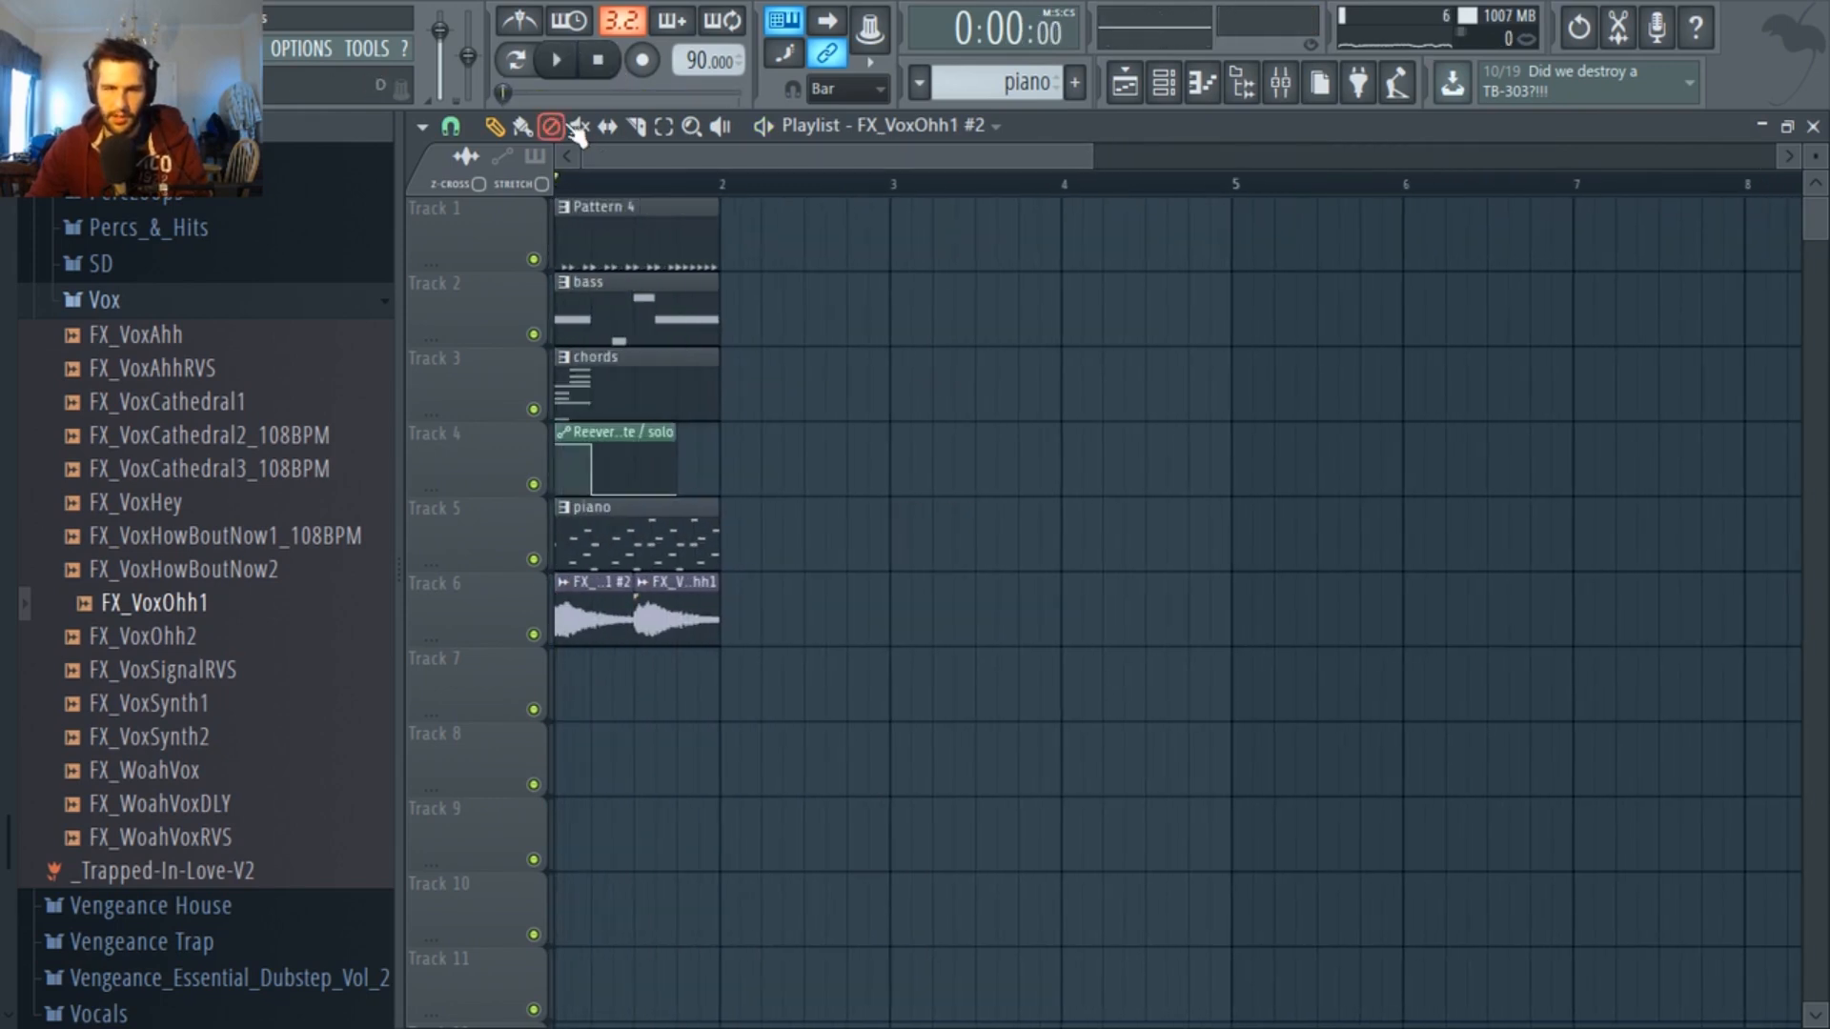
drag(1092, 153, 812, 157)
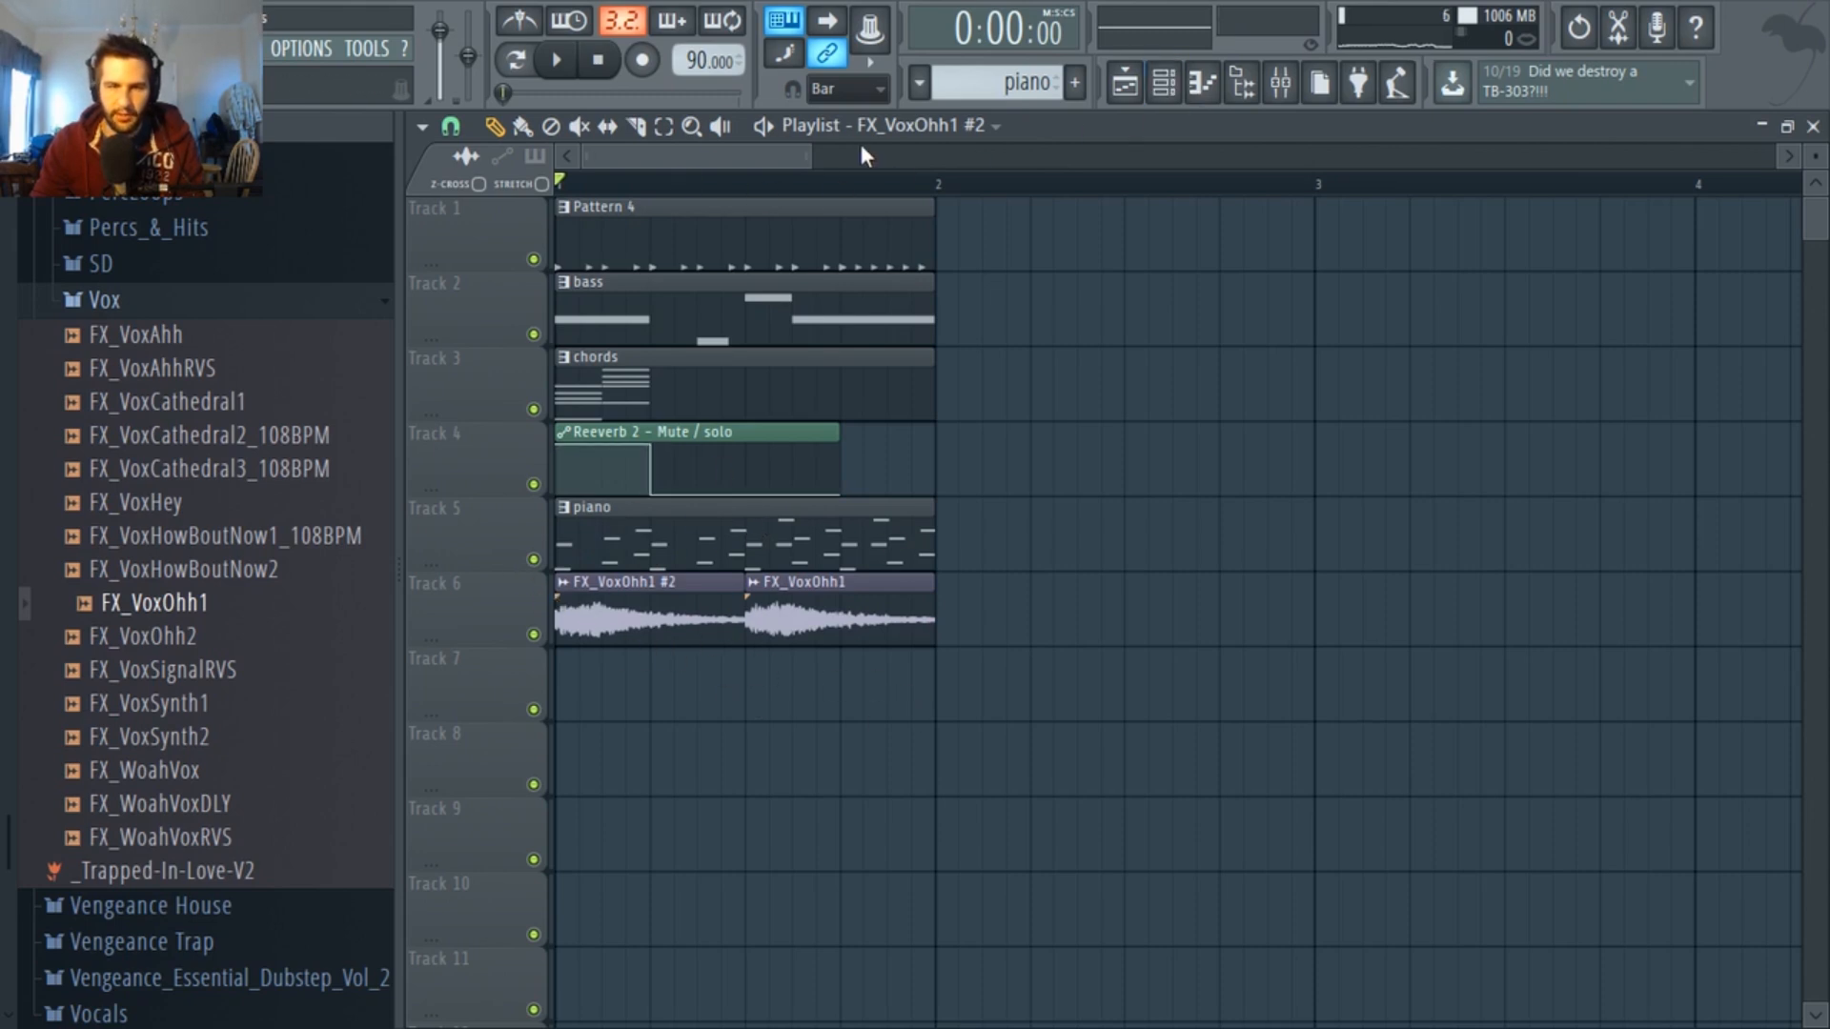
drag(400, 347, 320, 353)
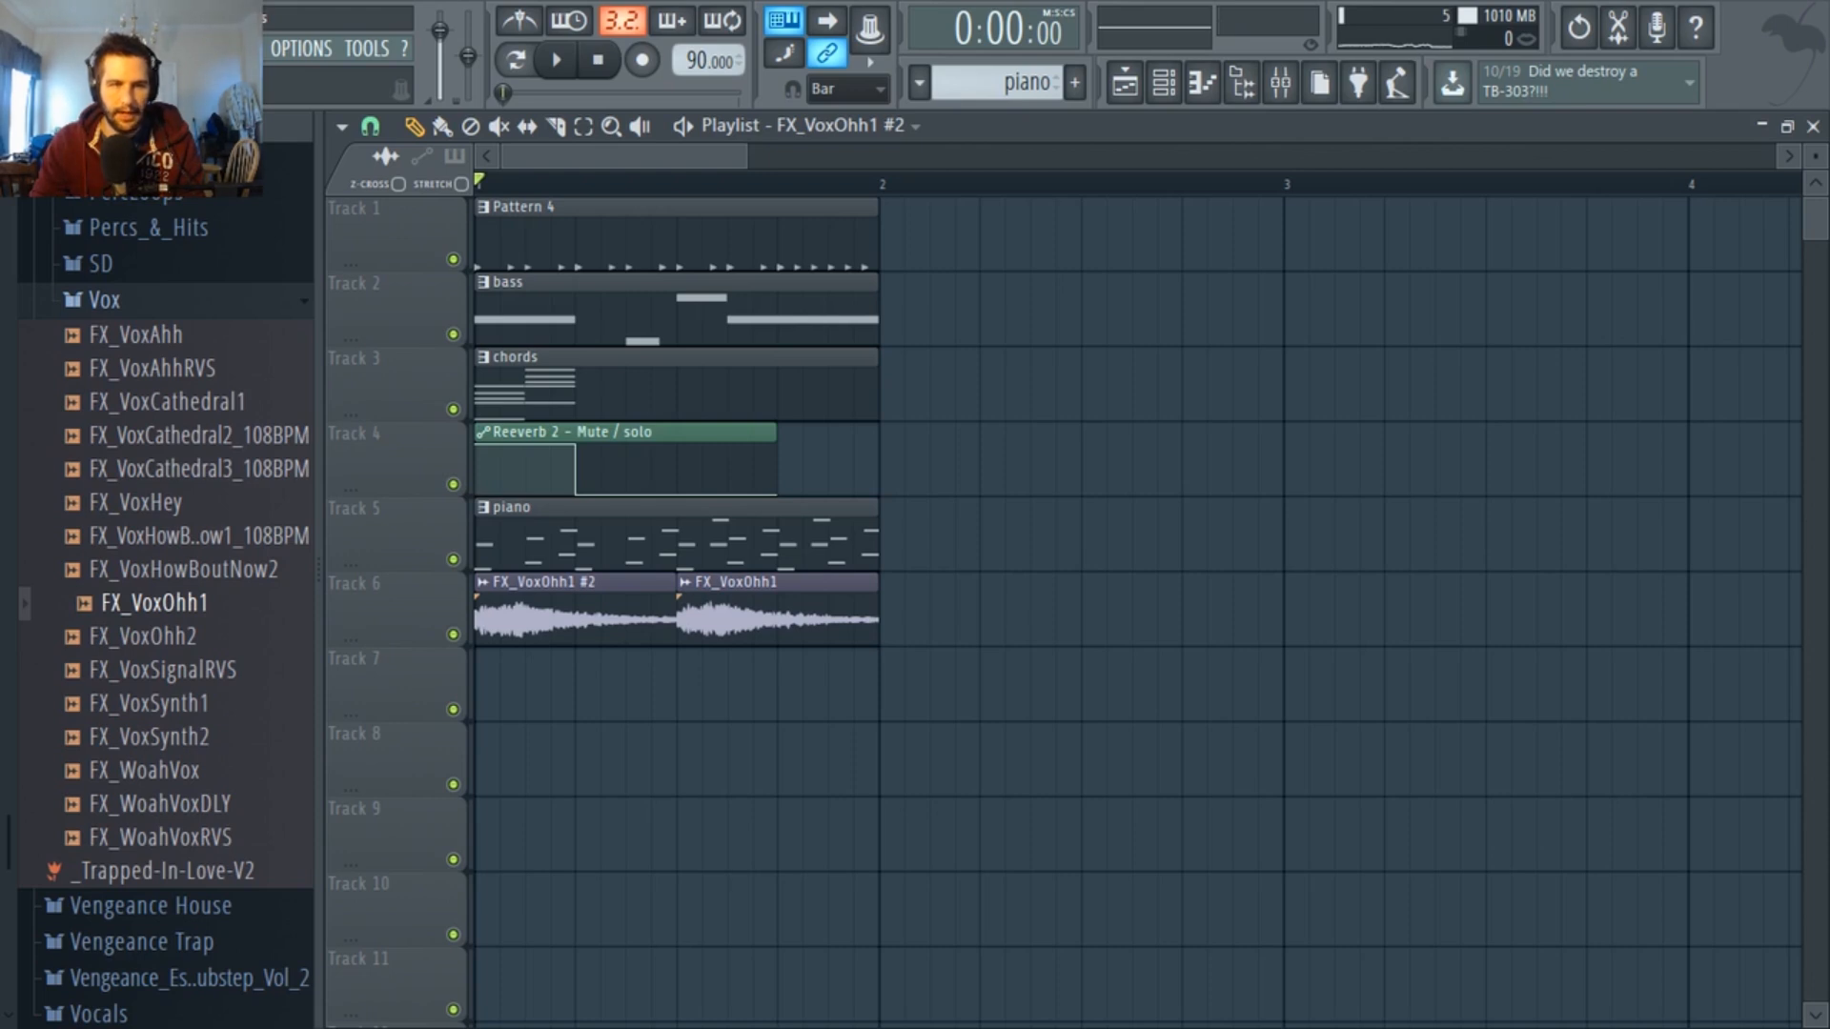
drag(314, 388, 351, 411)
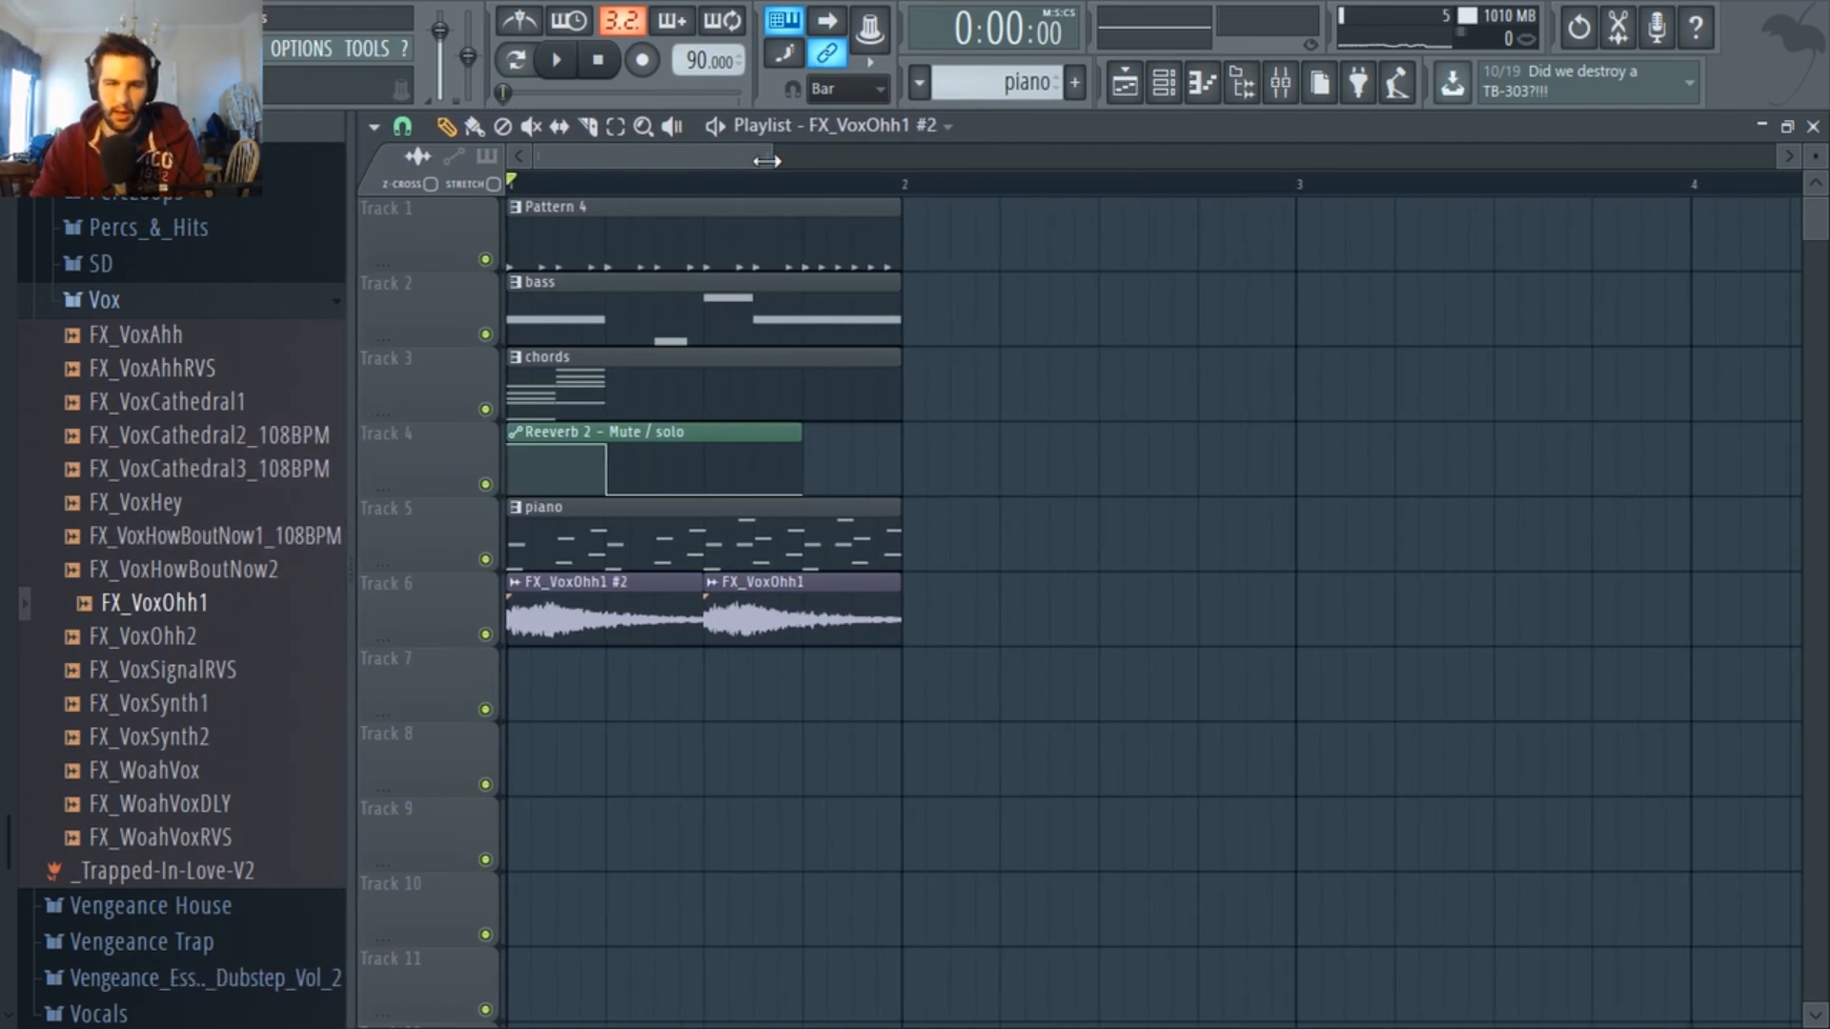
drag(766, 161, 972, 158)
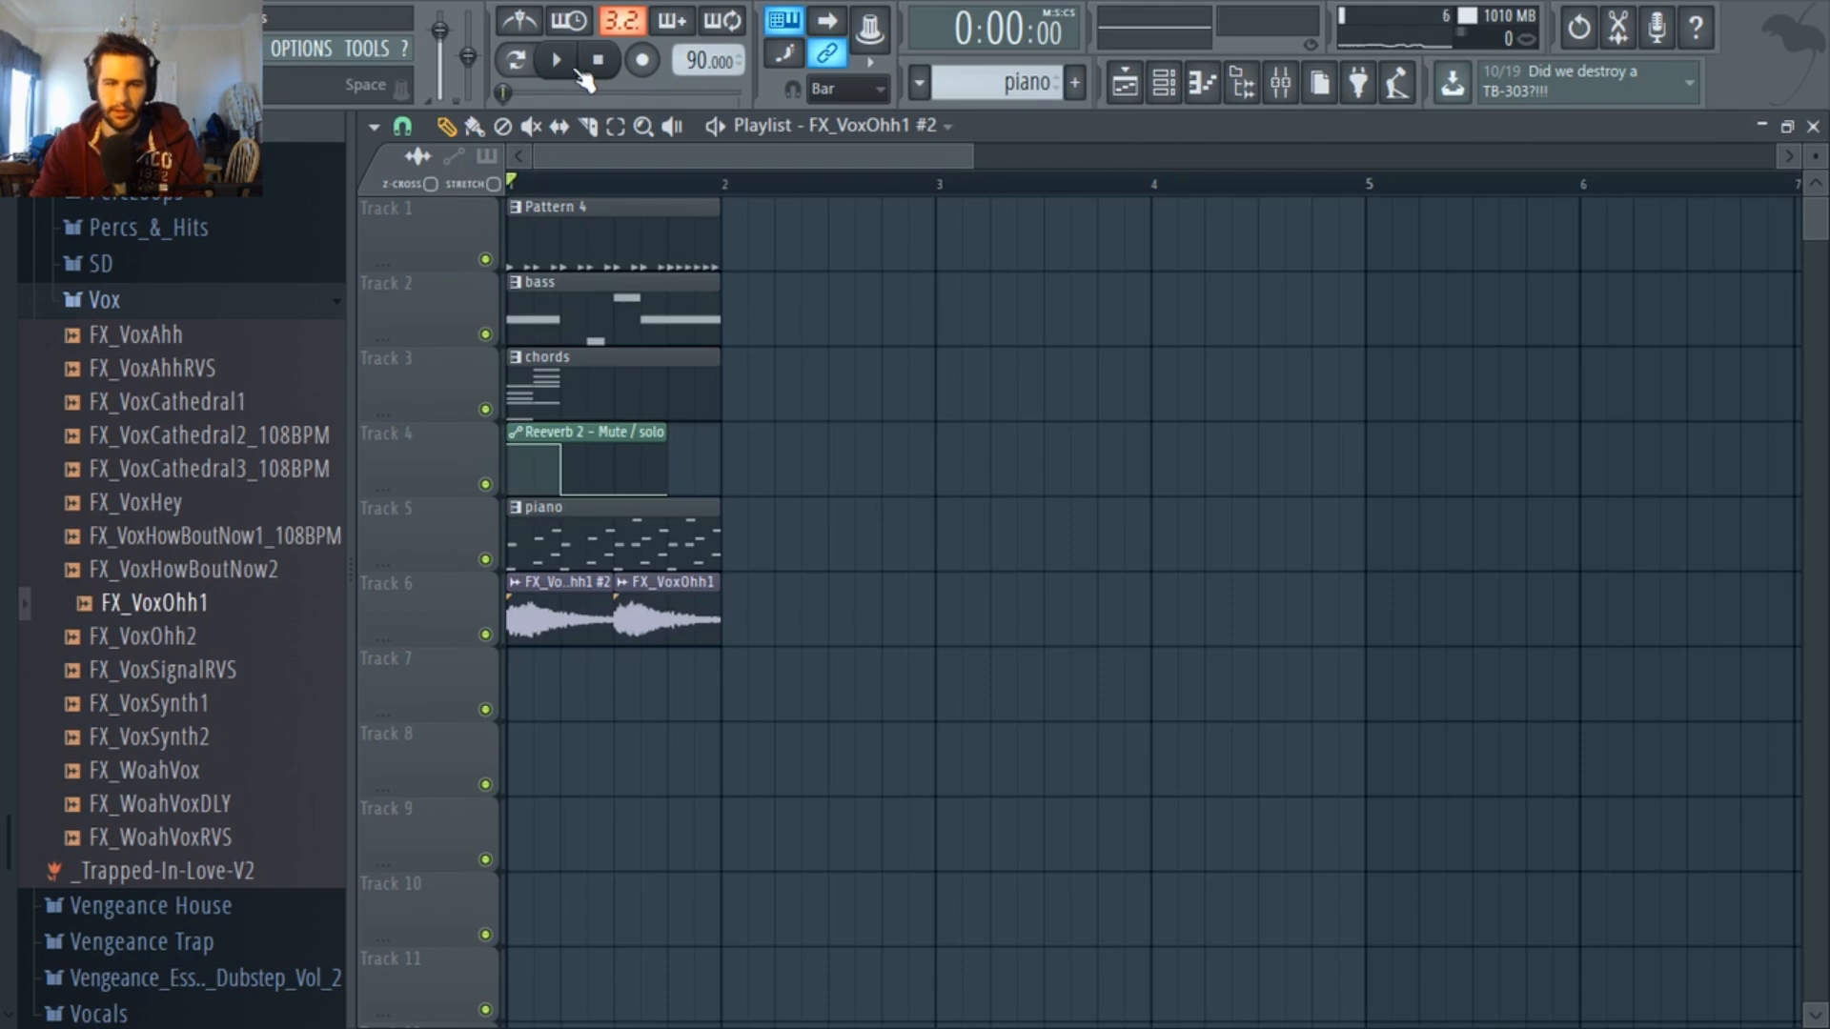